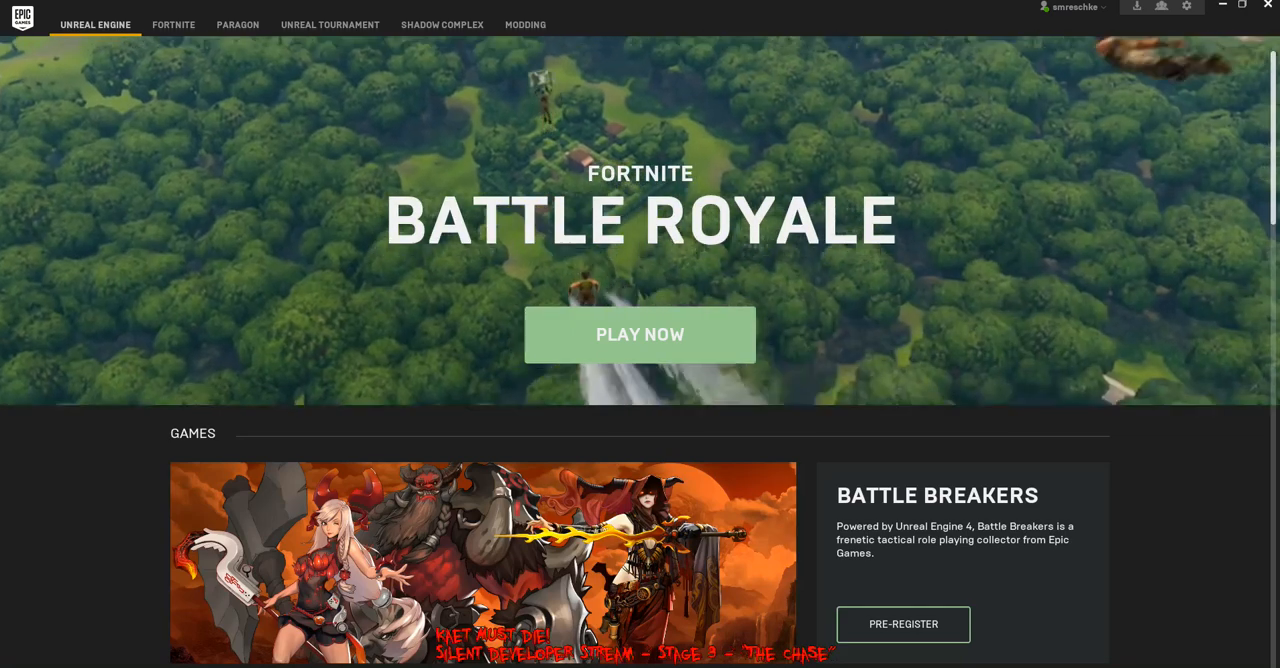
Open the KaetMustDie project from the Unreal Engine library and minimize the launcher while the editor loads
click(95, 25)
click(60, 208)
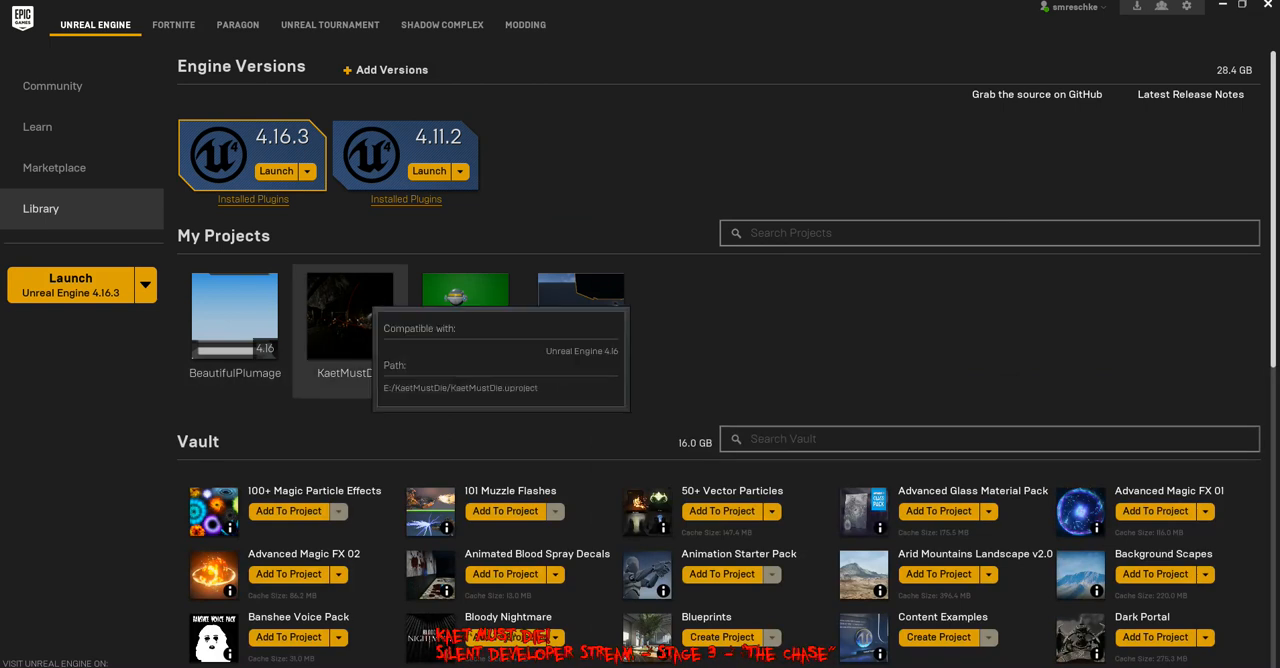
double_click(335, 320)
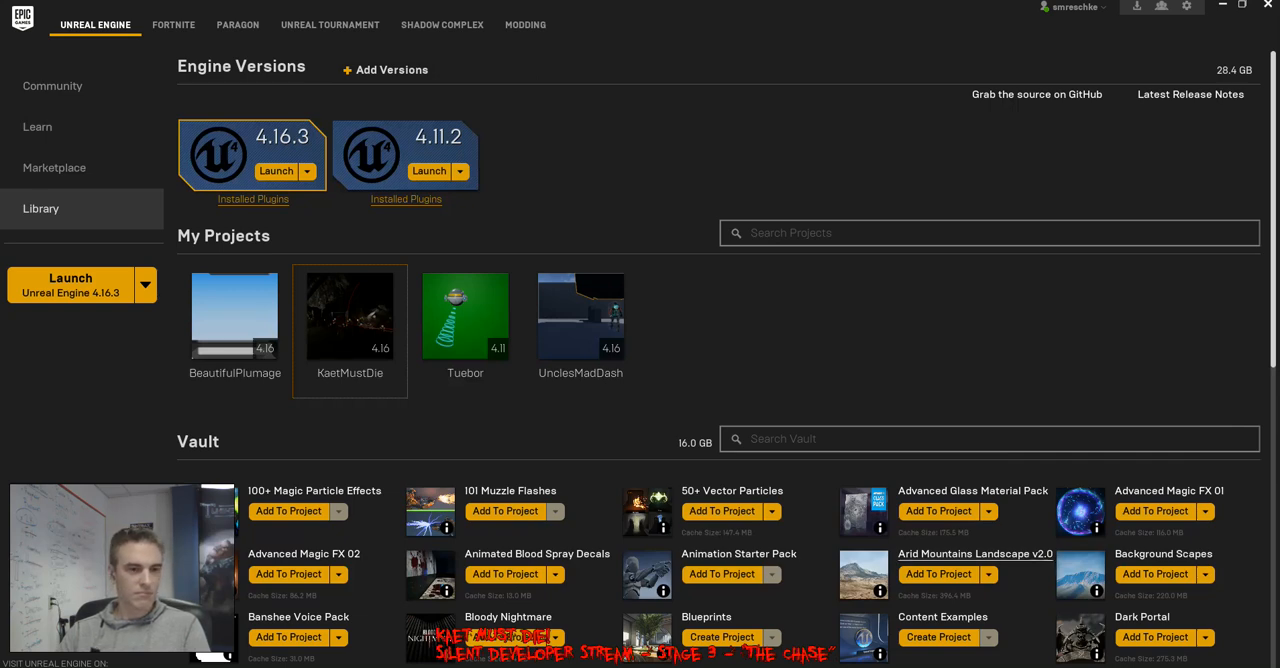
click(1222, 5)
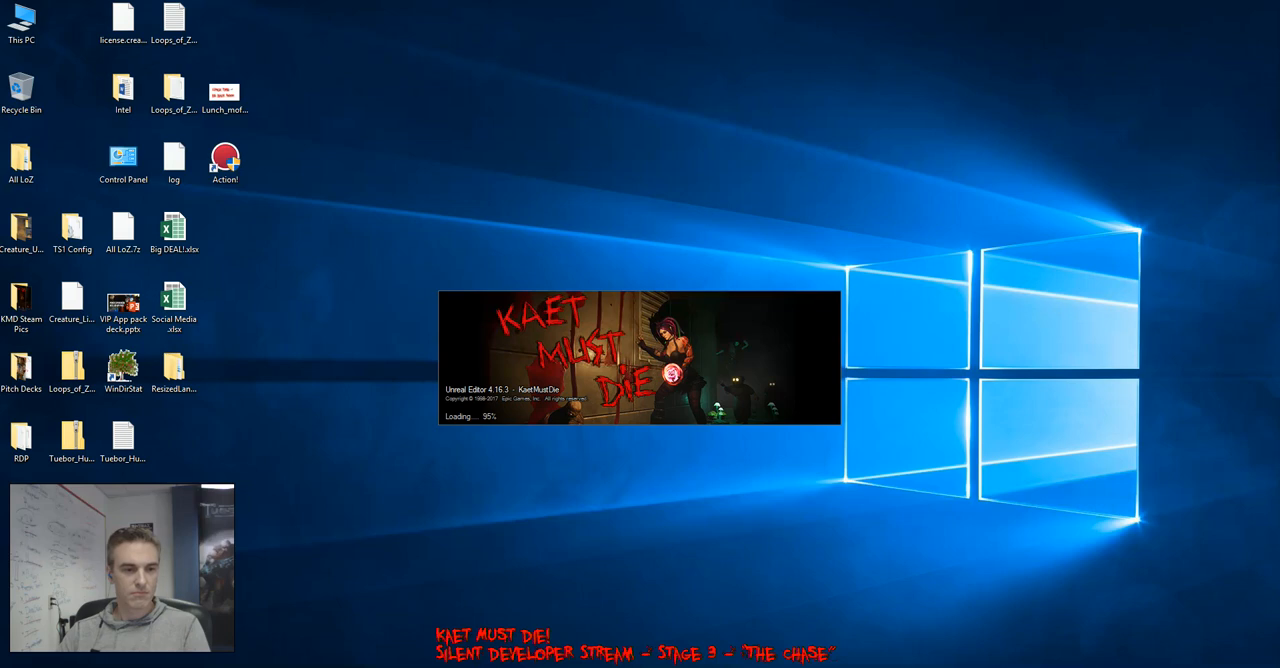
key(alt+Tab)
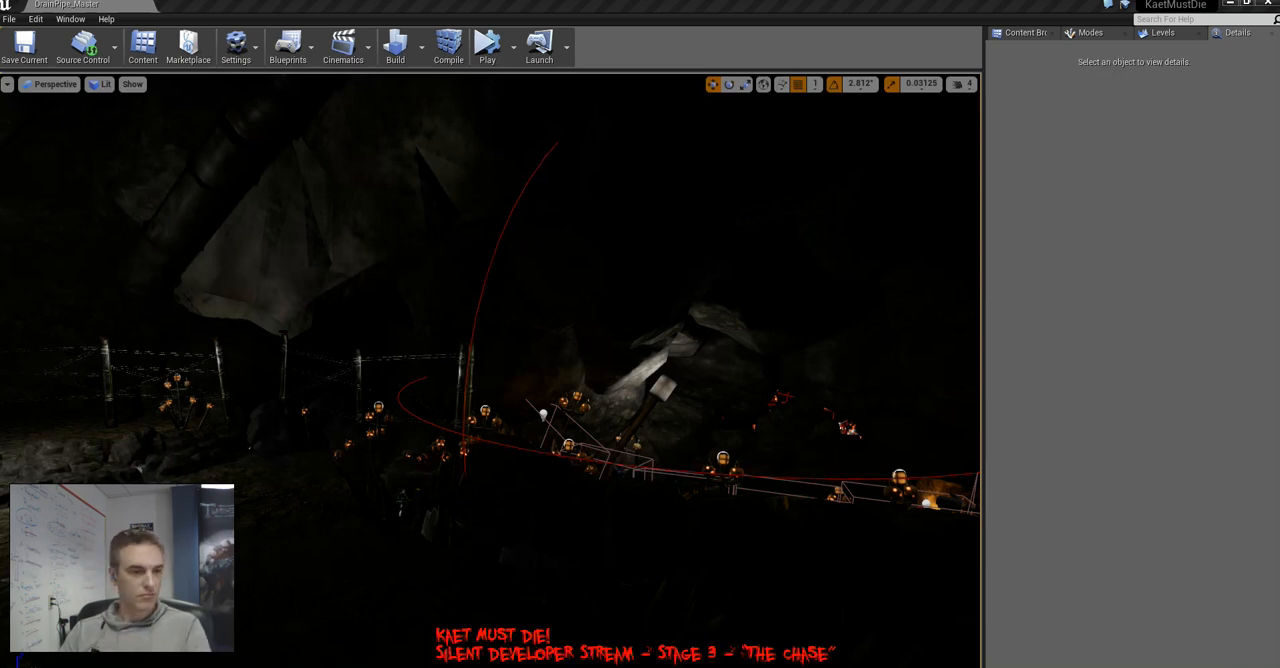
Search the computer for "restream" and launch the Restream chat application
key(super)
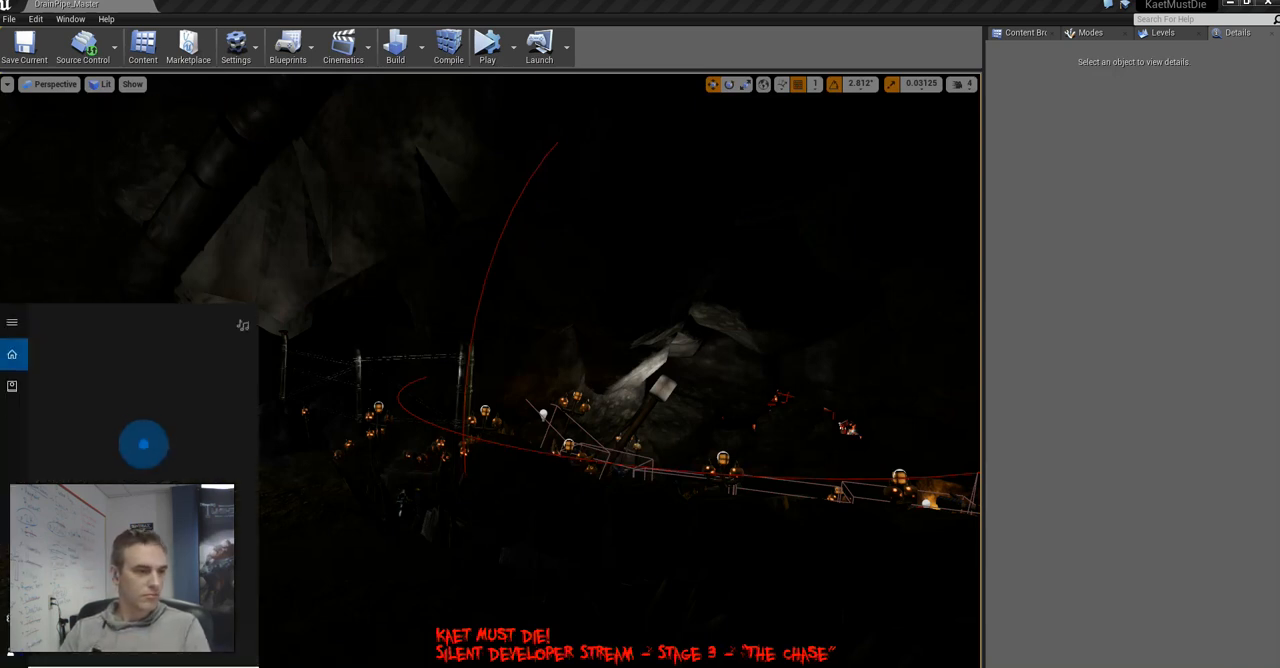
text(restream)
key(Return)
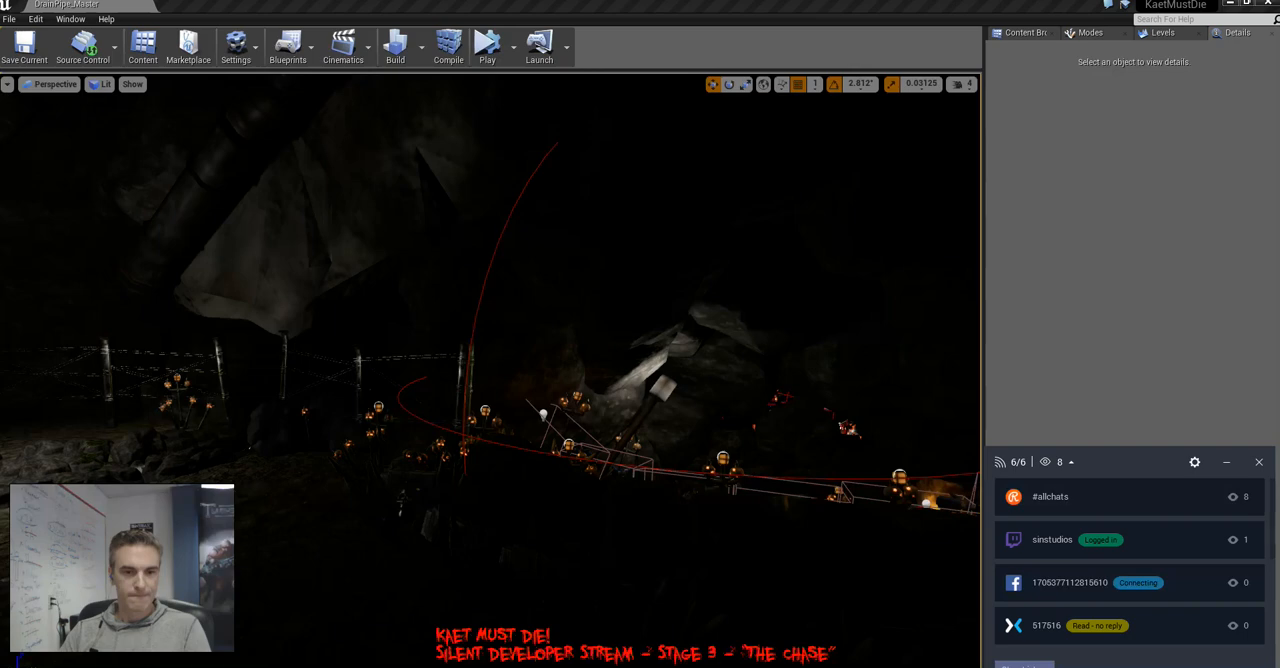
Disconnect and reconnect the Facebook.com account in the Restream chat settings, and close the settings
click(1194, 462)
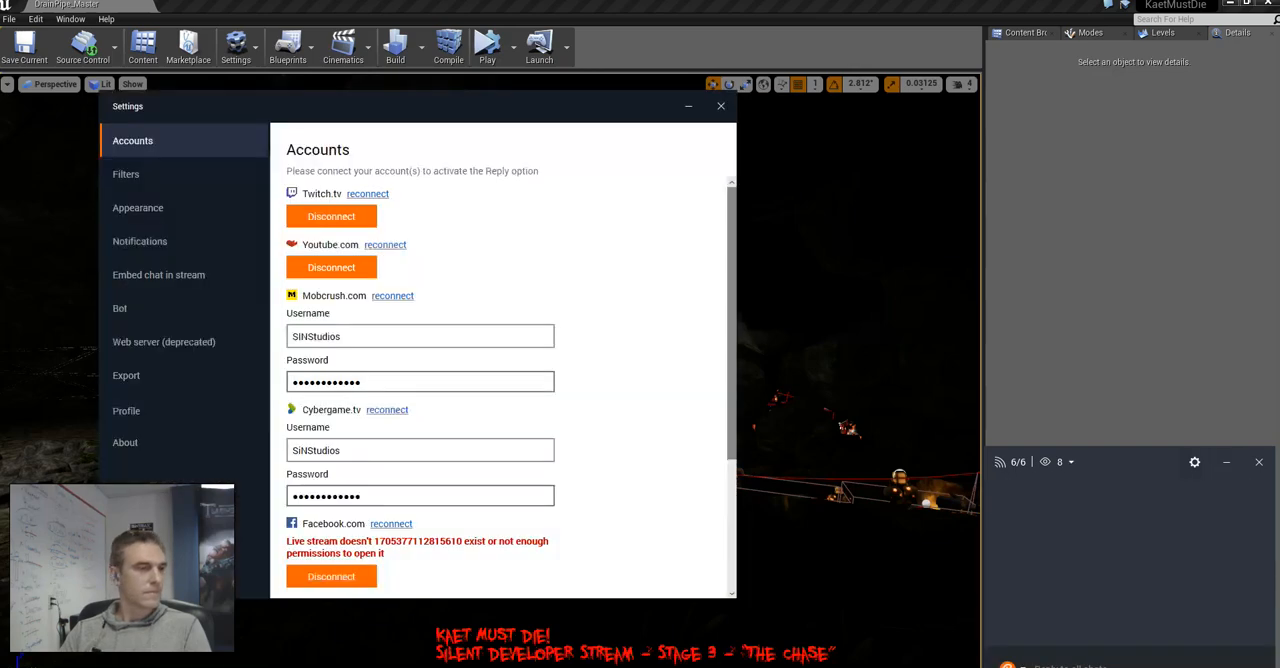
click(331, 571)
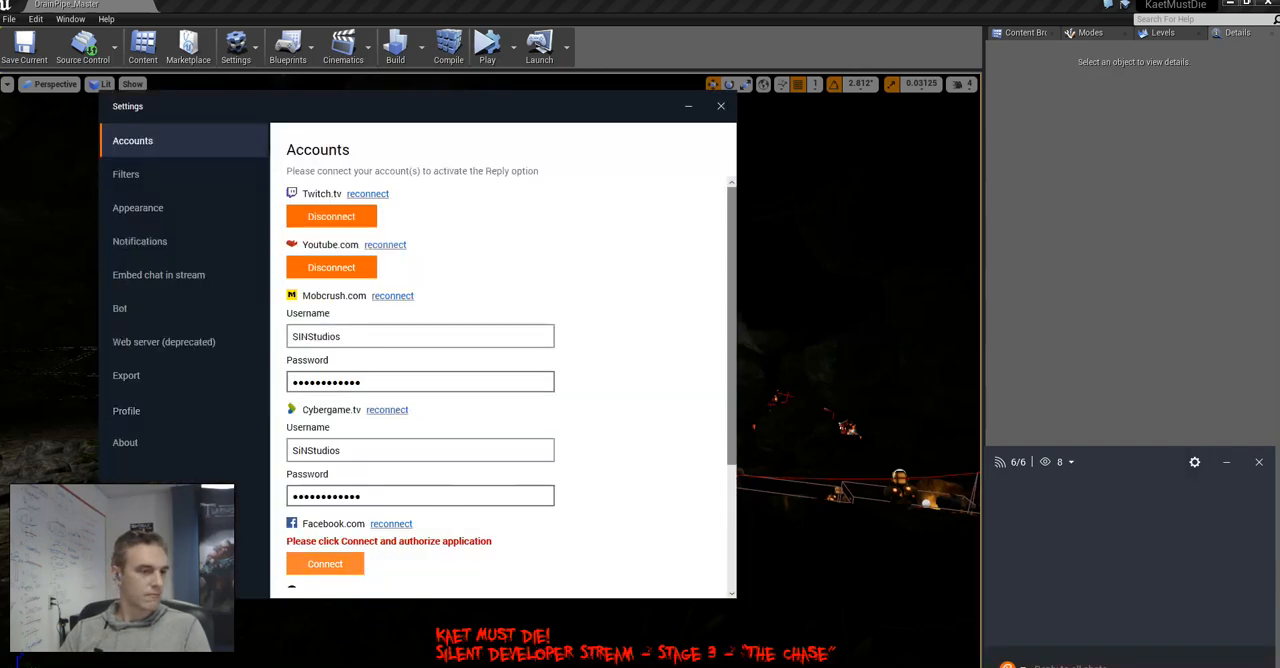
click(328, 566)
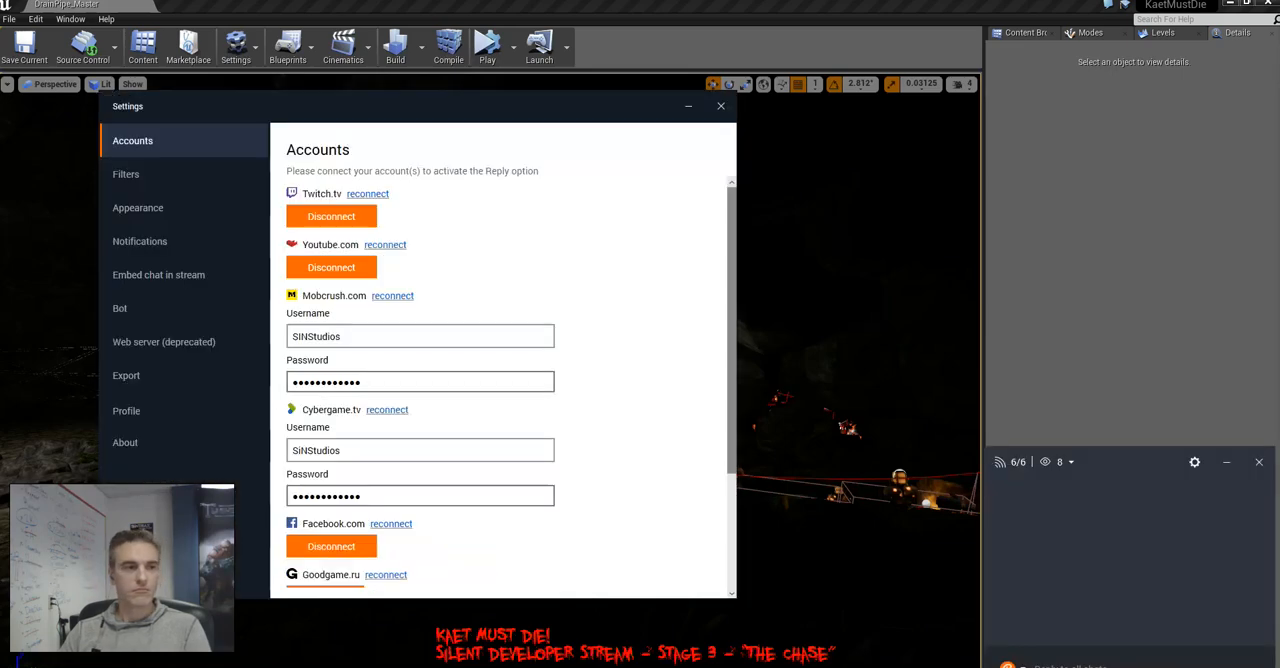
click(721, 106)
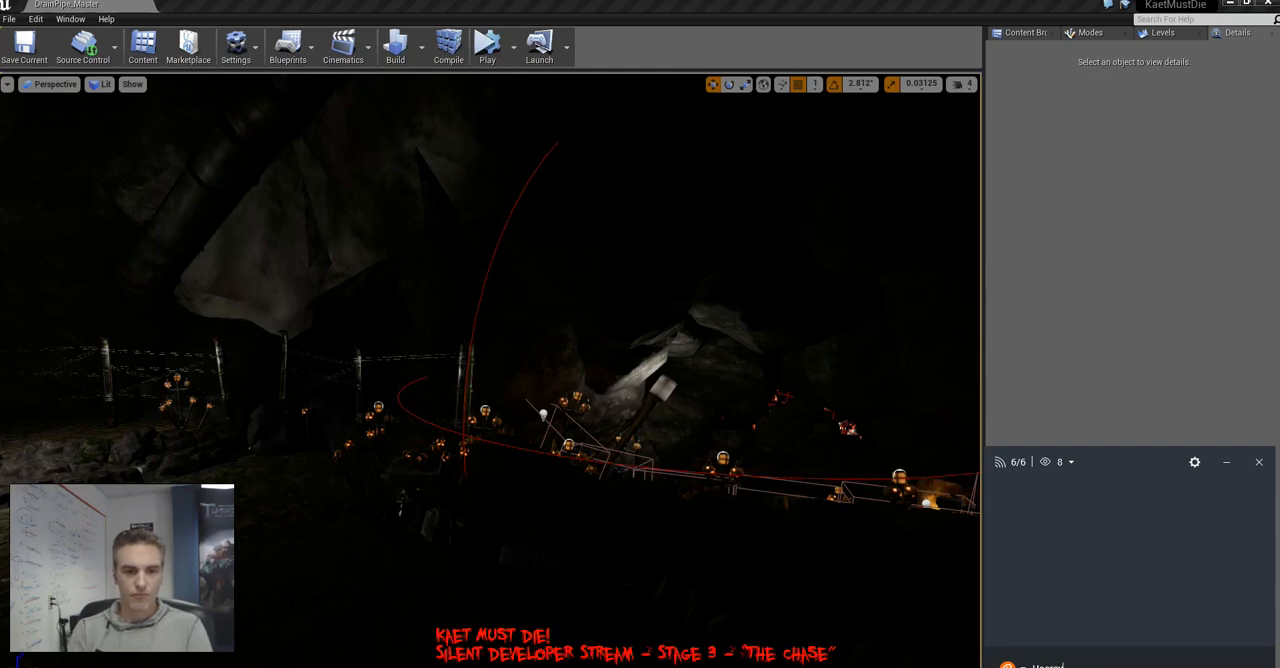
Post the message "backonline" to all connected stream chats
text(hockonline)
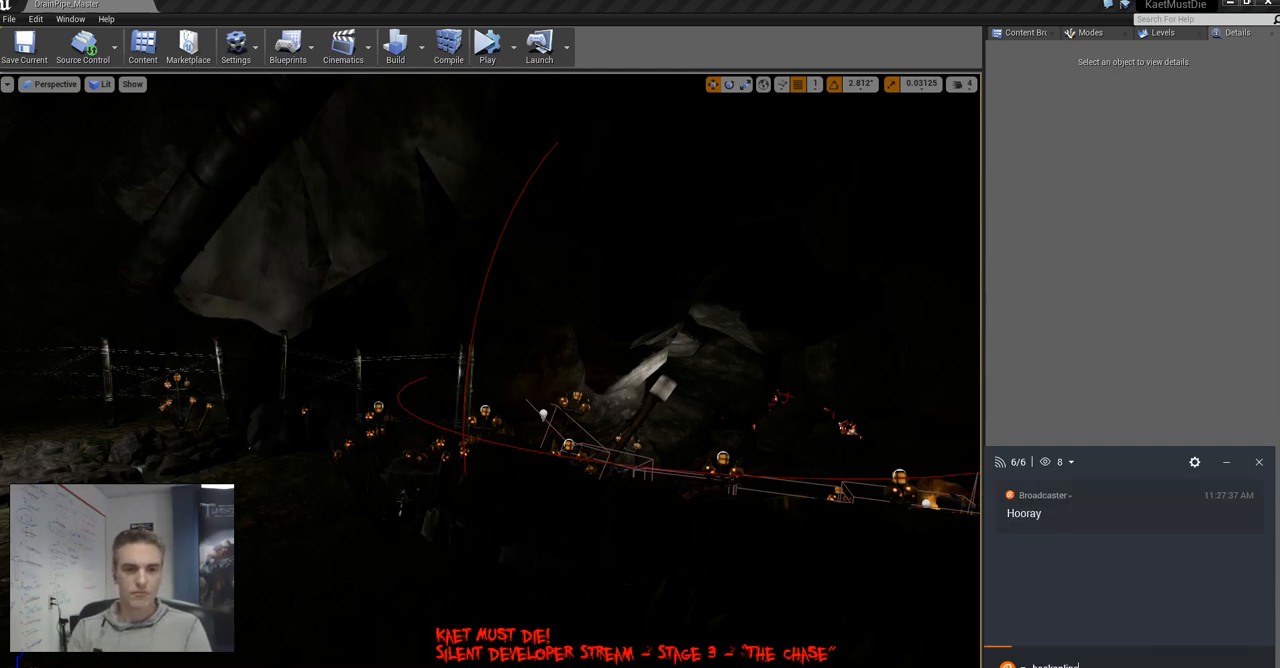
key(Return)
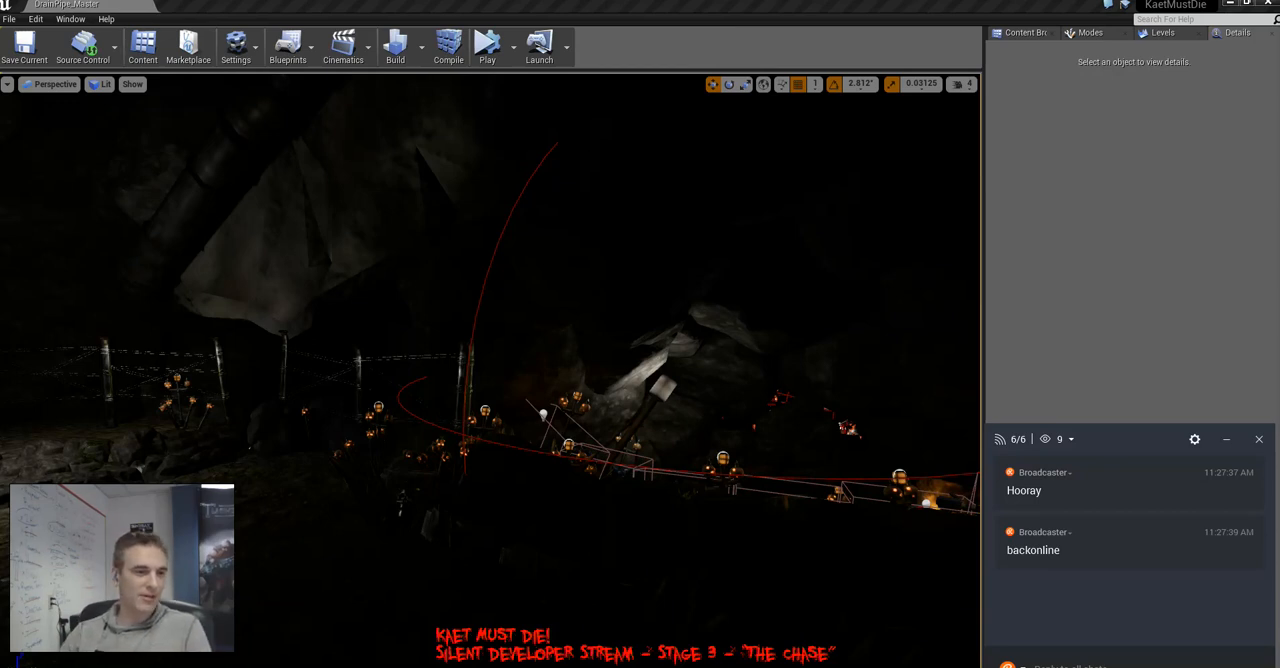
Switch the viewport to Unlit shading and make the MiresDen_MountainSegment_Checkpoint_04 sublevel visible
right_drag(490, 370, 730, 442)
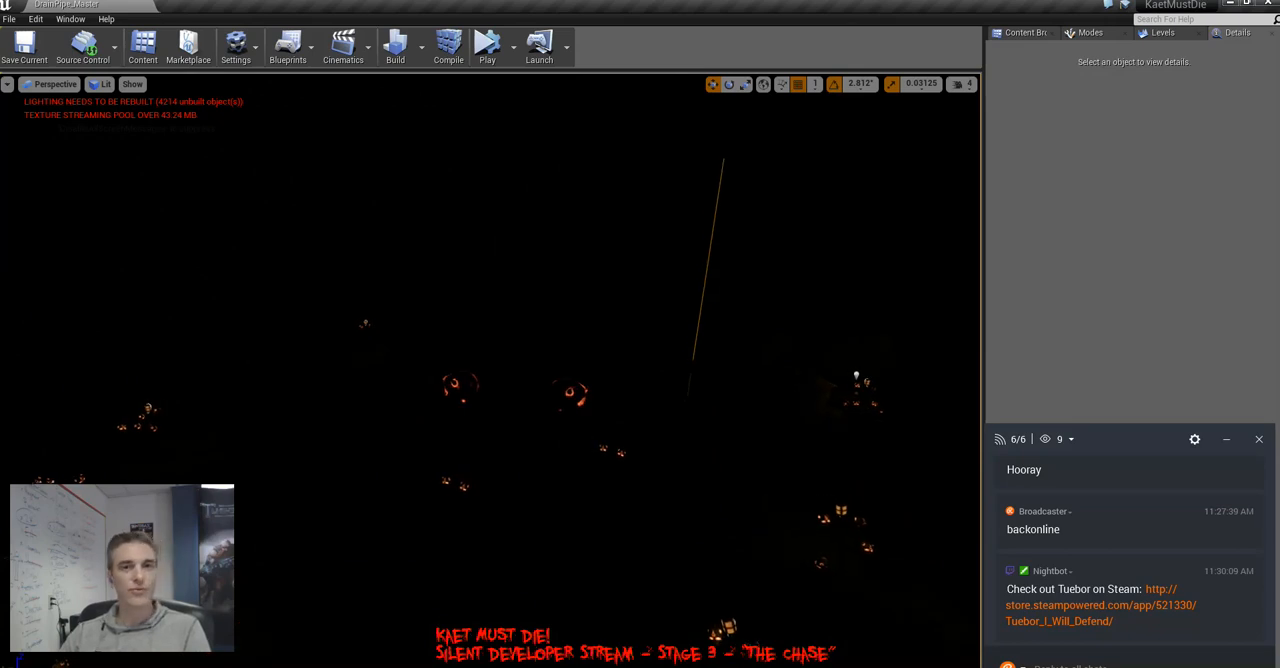
click(1160, 32)
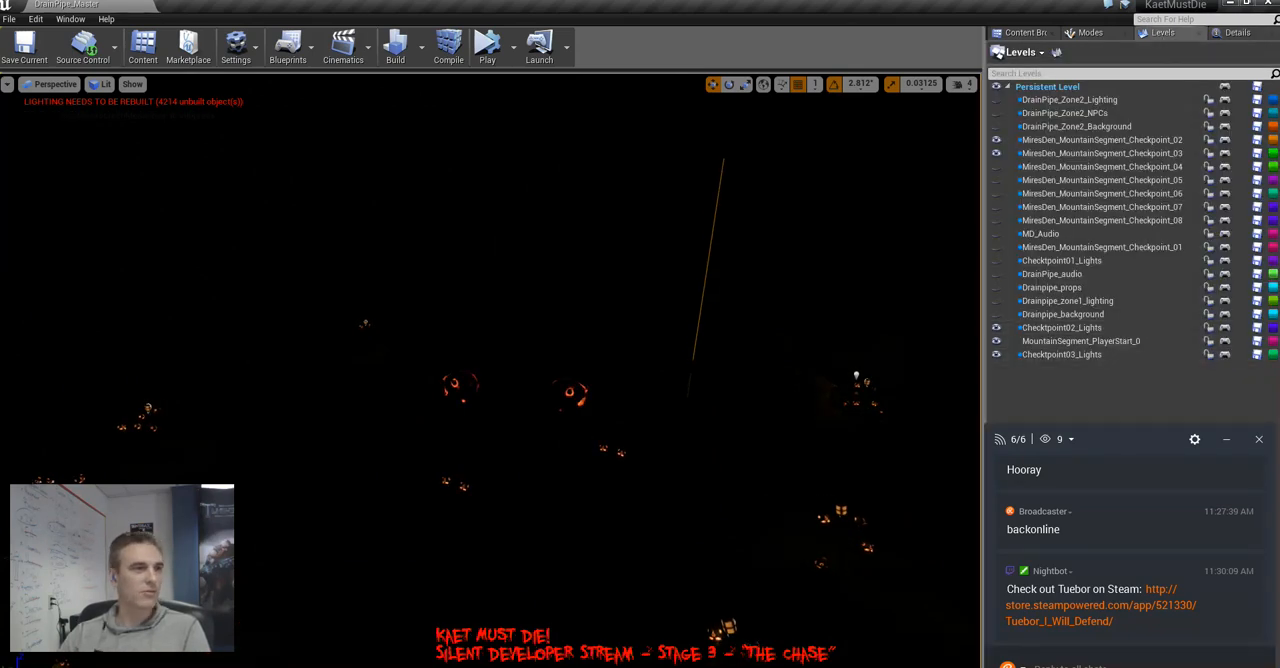
right_drag(800, 350, 750, 370)
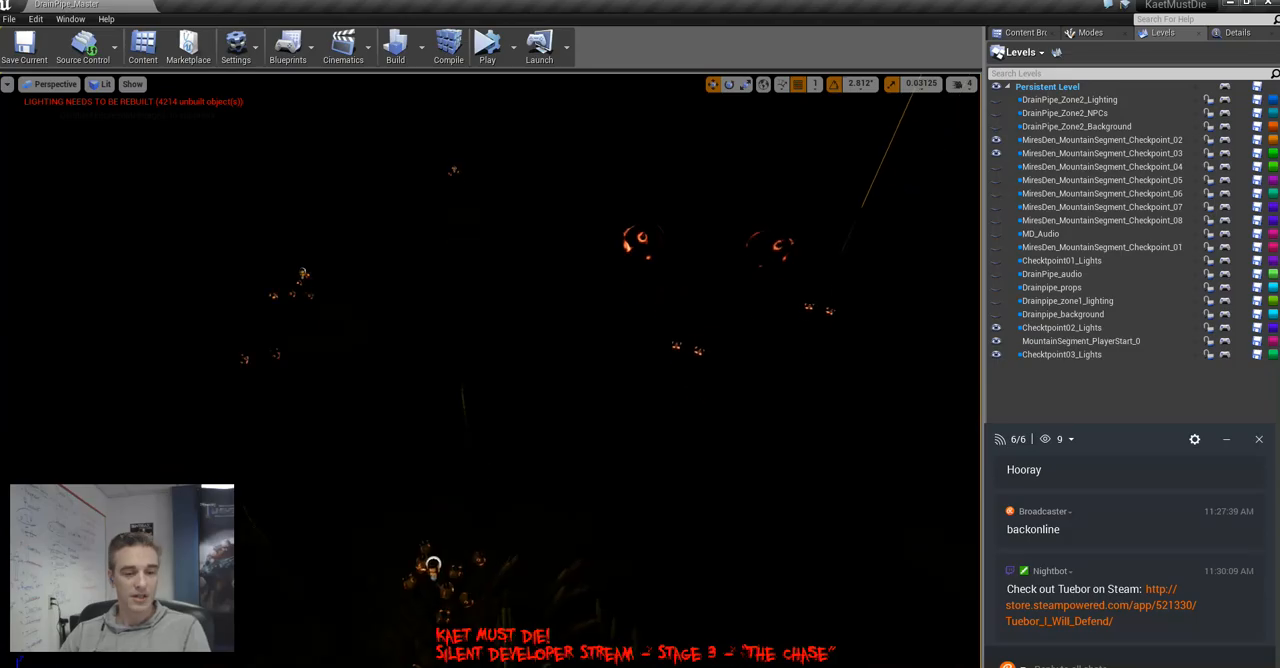
key(alt+3)
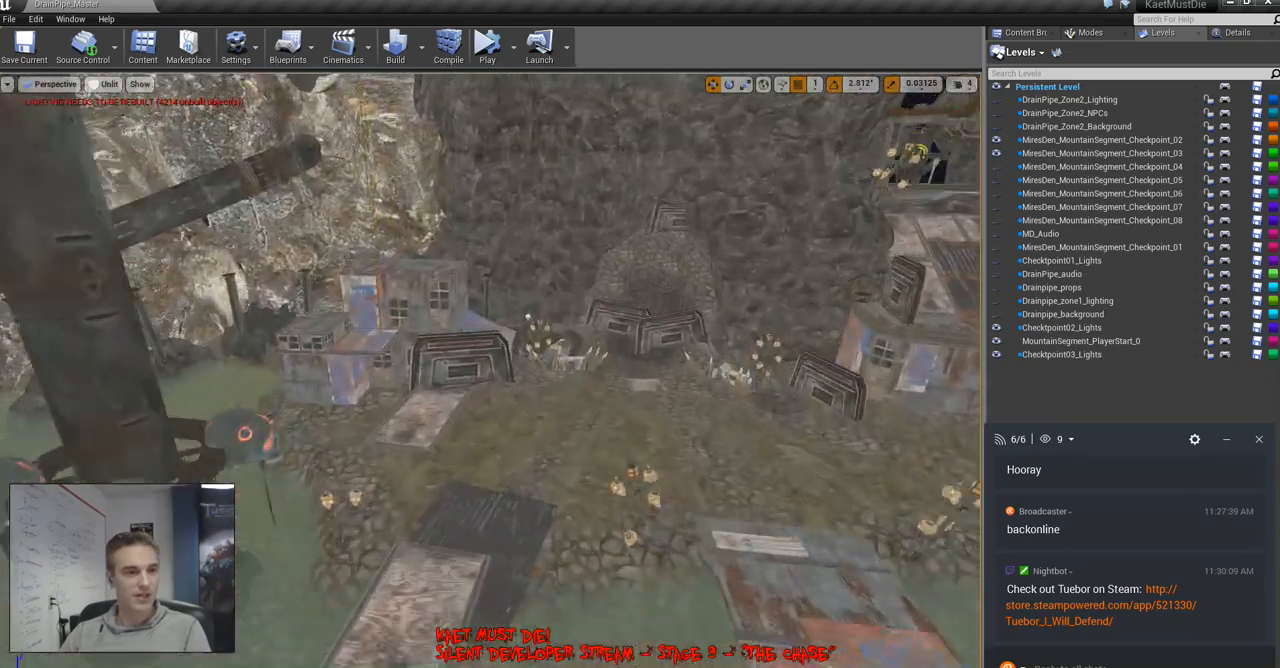
right_drag(528, 317, 720, 310)
key(w)
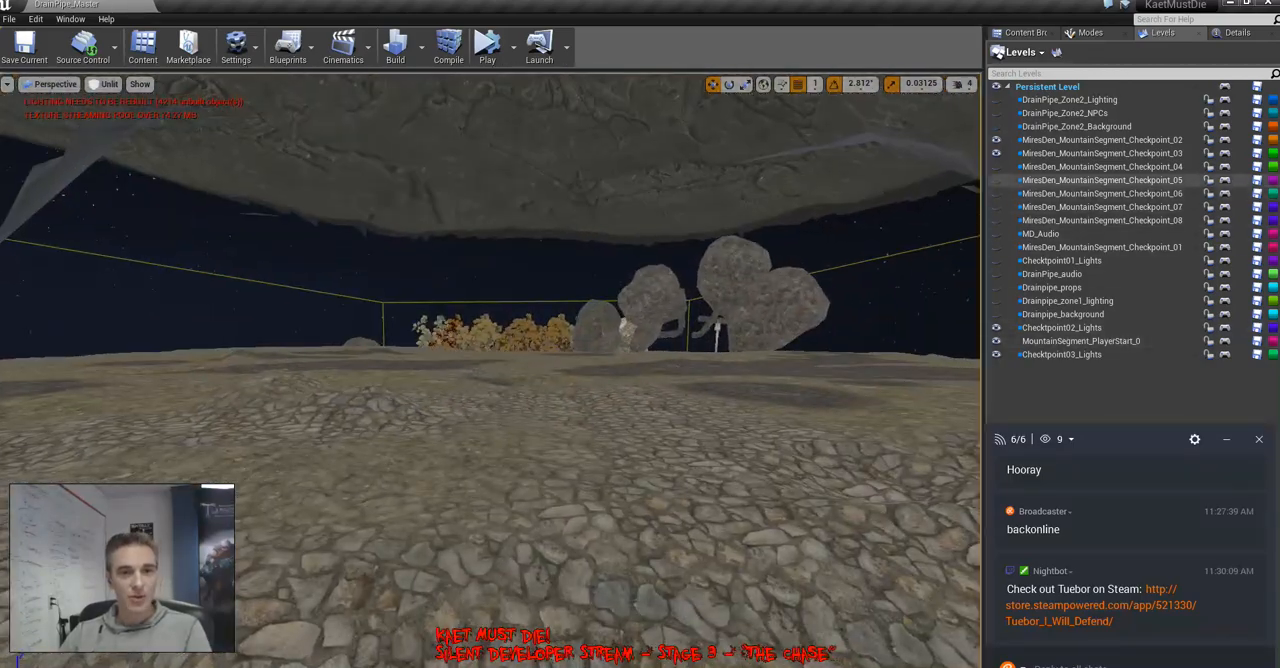
click(996, 166)
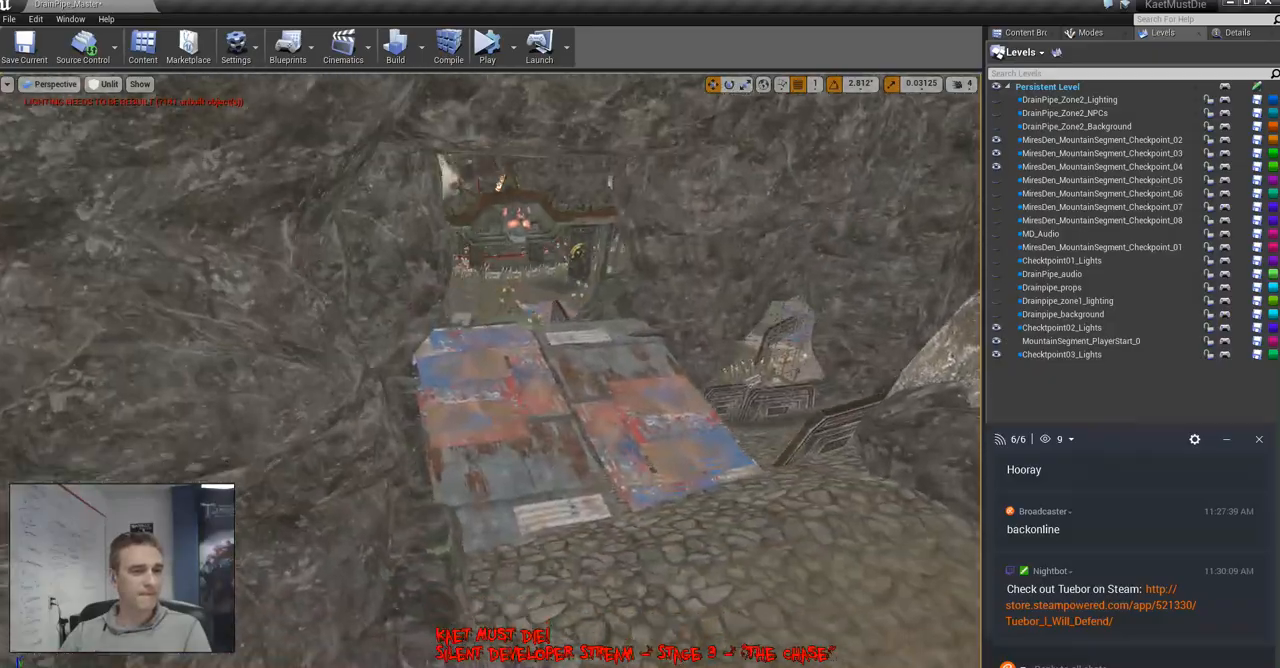
Examine the cave layout around the skull pillars, water channels, scrap-metal bridges, shacks and barricades from several viewpoints
key(w)
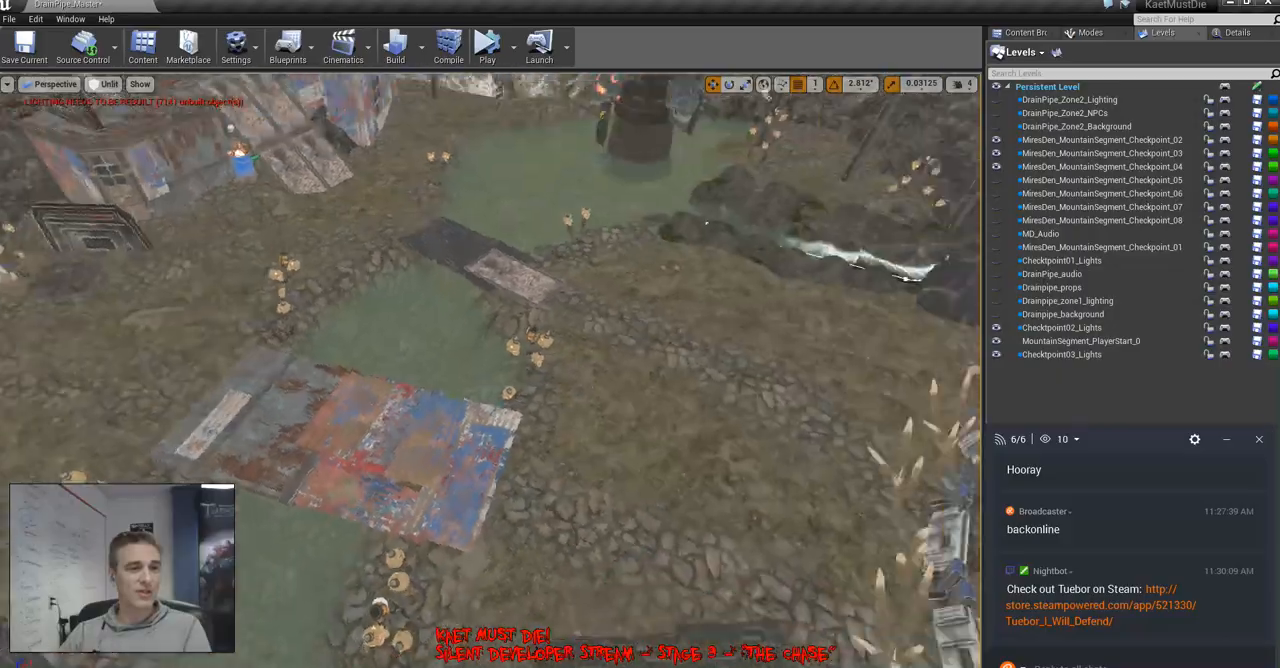
right_drag(490, 370, 700, 370)
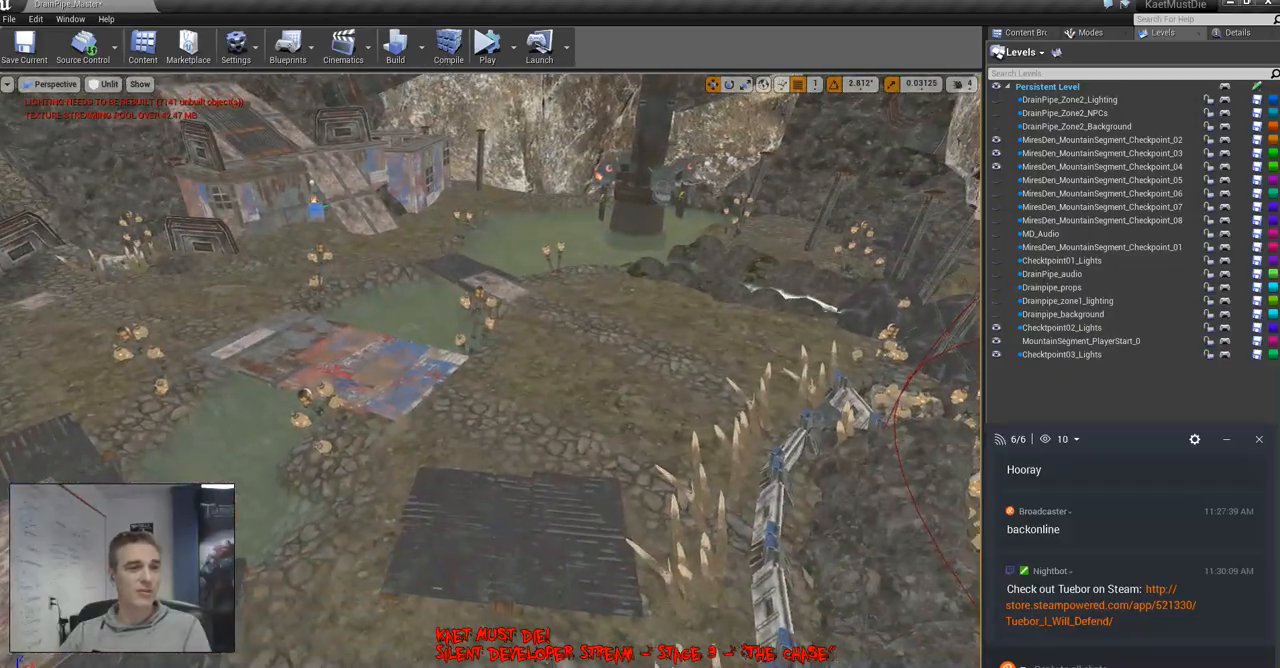
mouse_move(490, 370)
right_down()
mouse_move(690, 375)
mouse_move(790, 335)
mouse_move(280, 385)
mouse_move(220, 375)
mouse_move(290, 355)
mouse_move(345, 370)
right_up()
key(w)
key(w)
key(w)
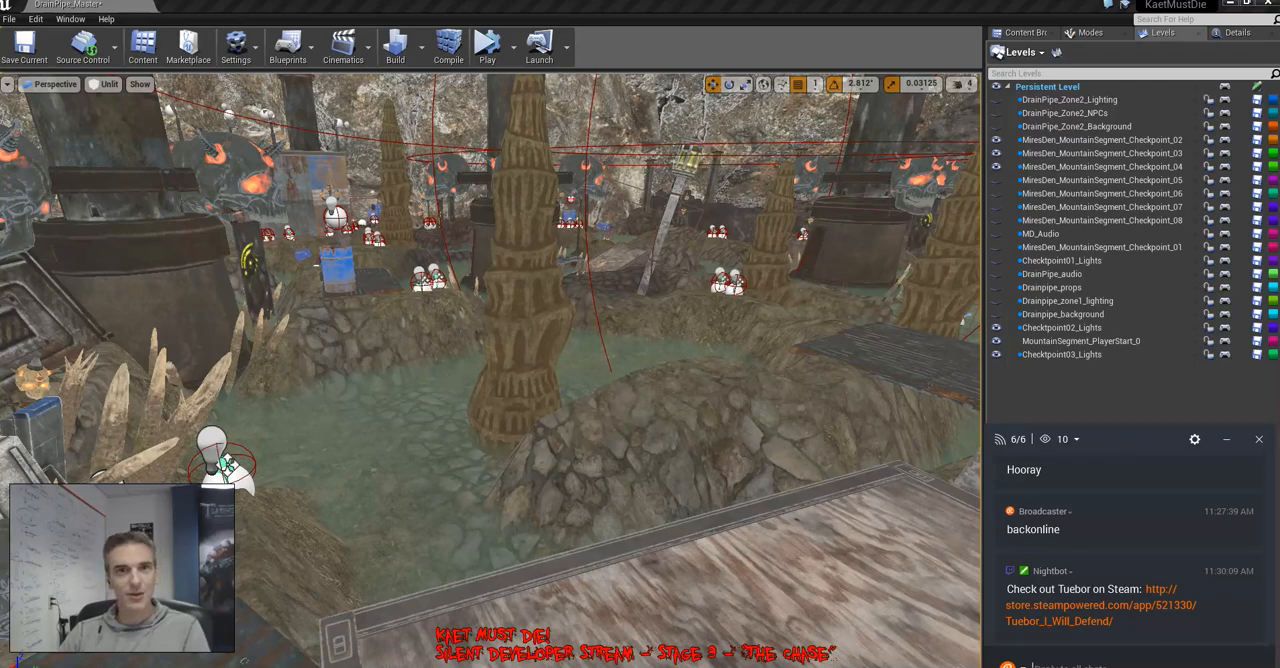
right_drag(490, 370, 550, 320)
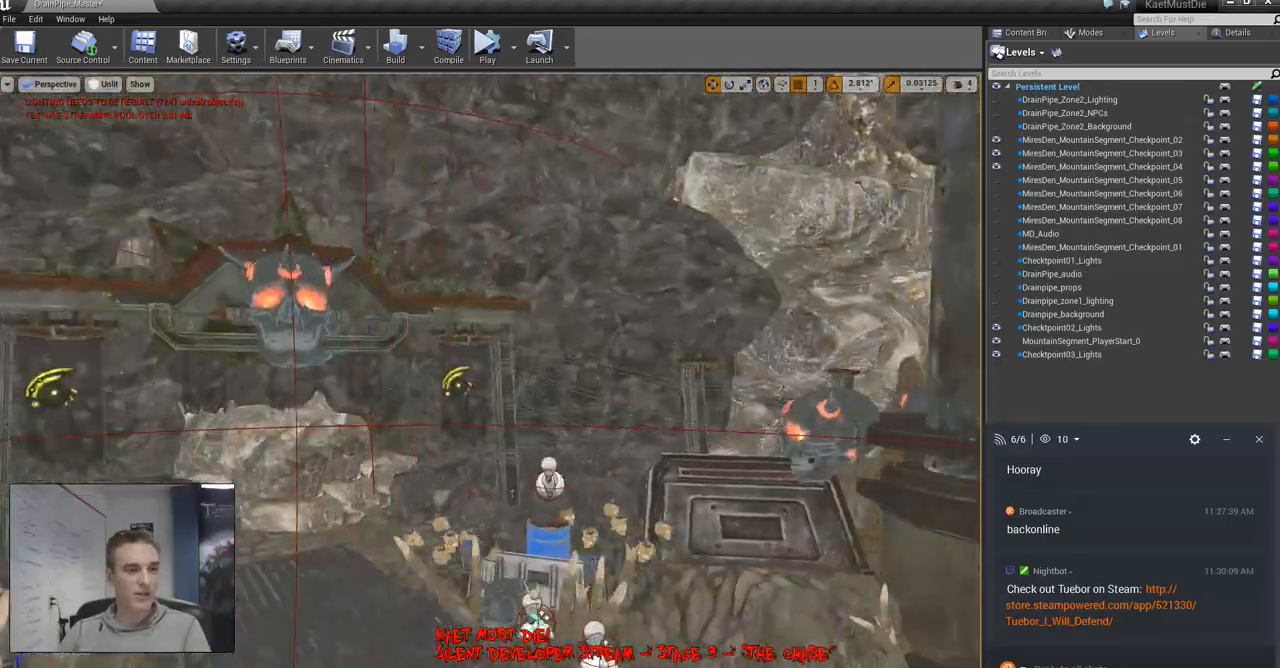
right_drag(490, 370, 740, 370)
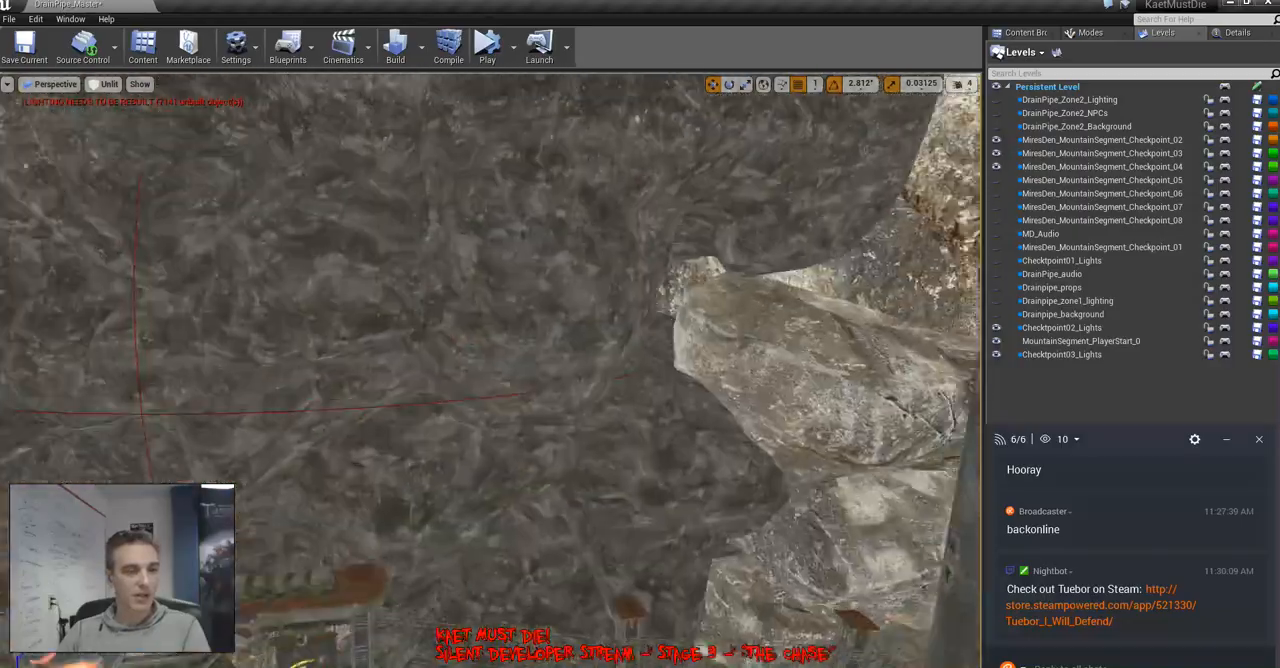
right_drag(490, 370, 340, 370)
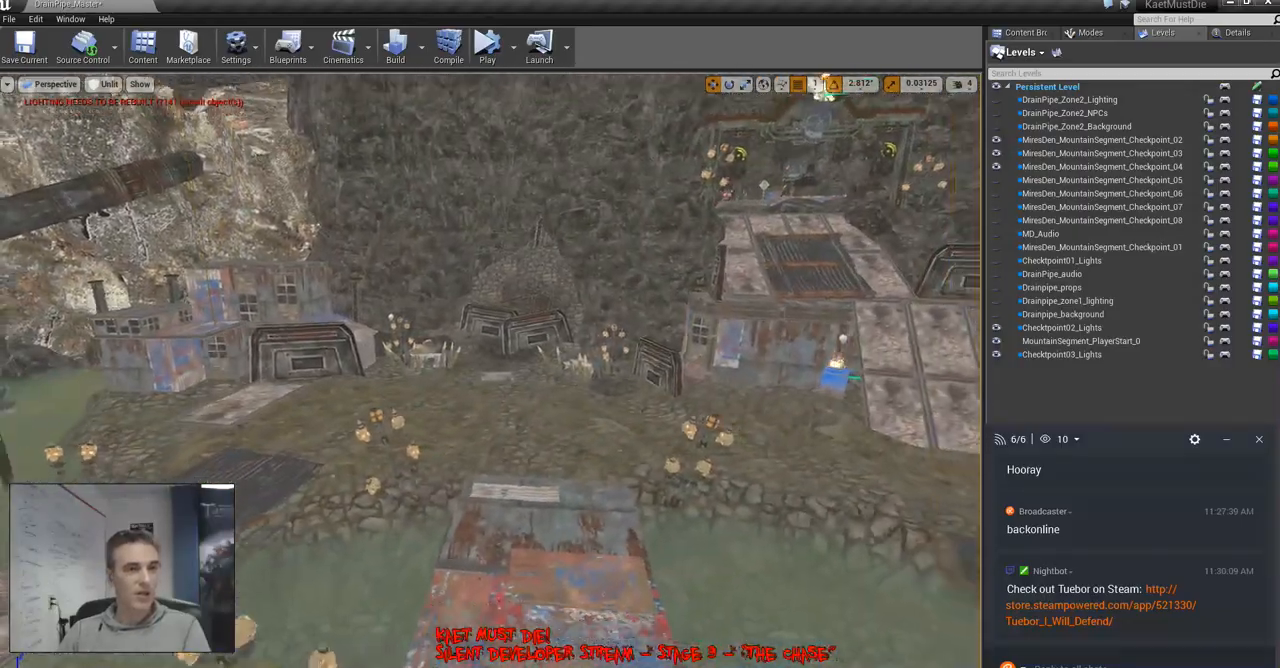
right_drag(490, 370, 600, 370)
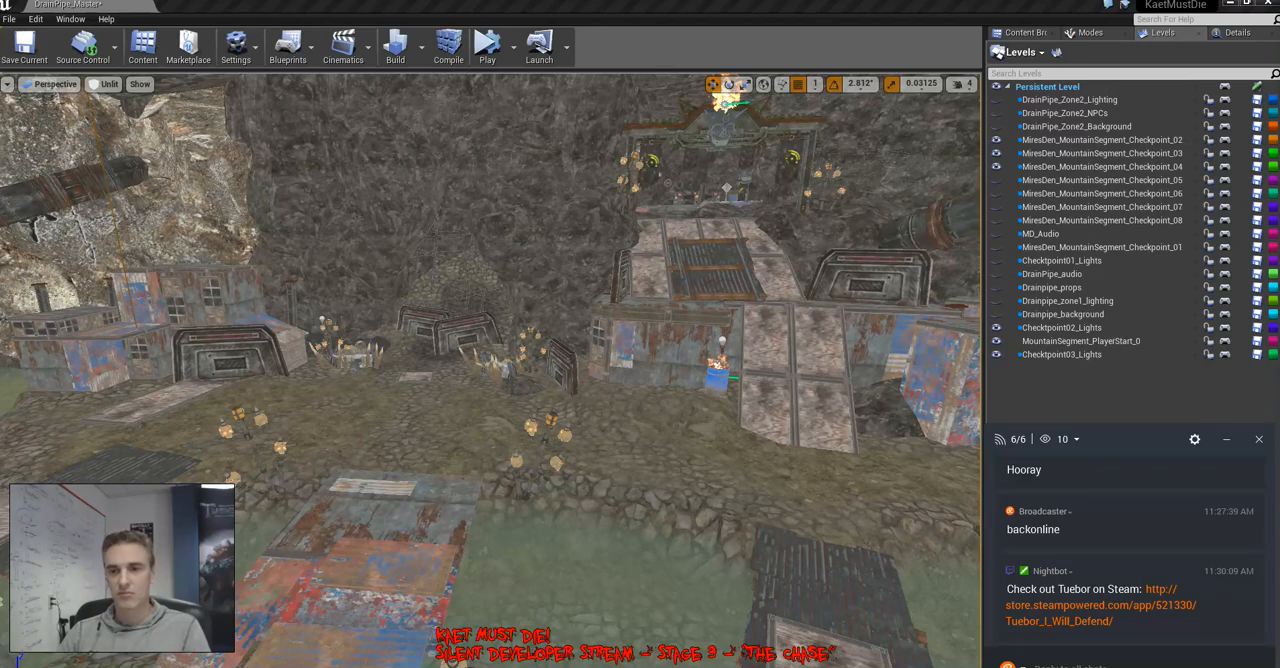
key(w)
right_drag(490, 370, 22, 416)
key(w)
key(s)
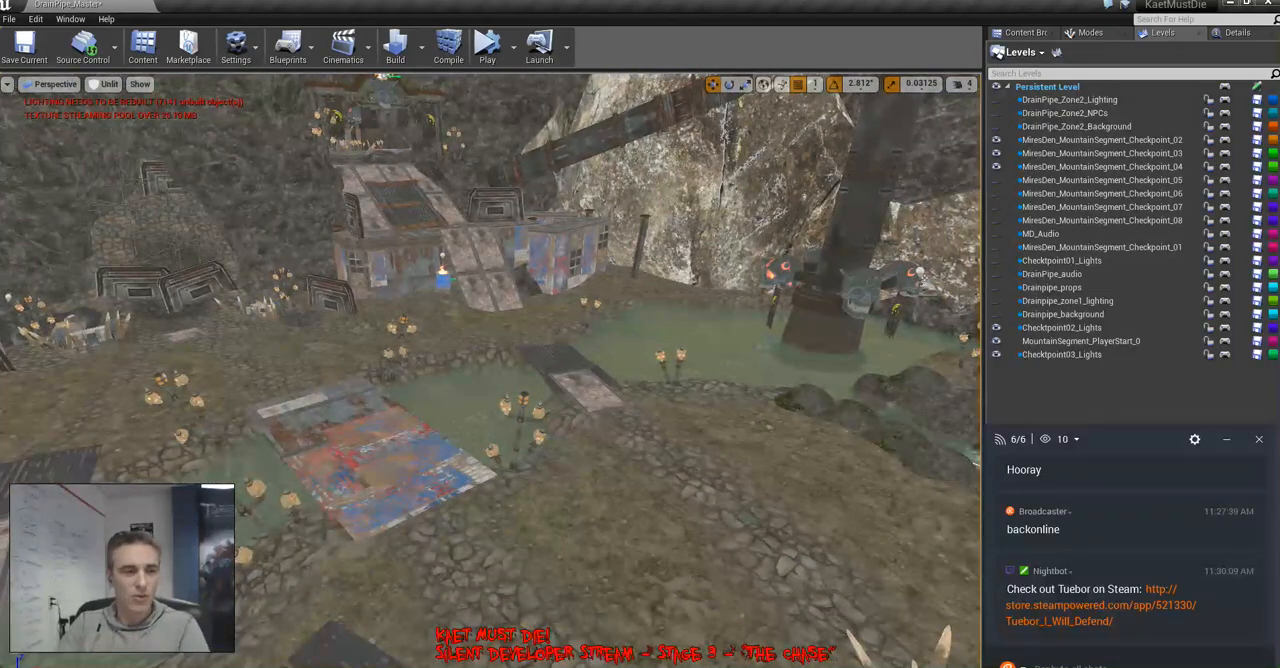
right_drag(443, 330, 518, 520)
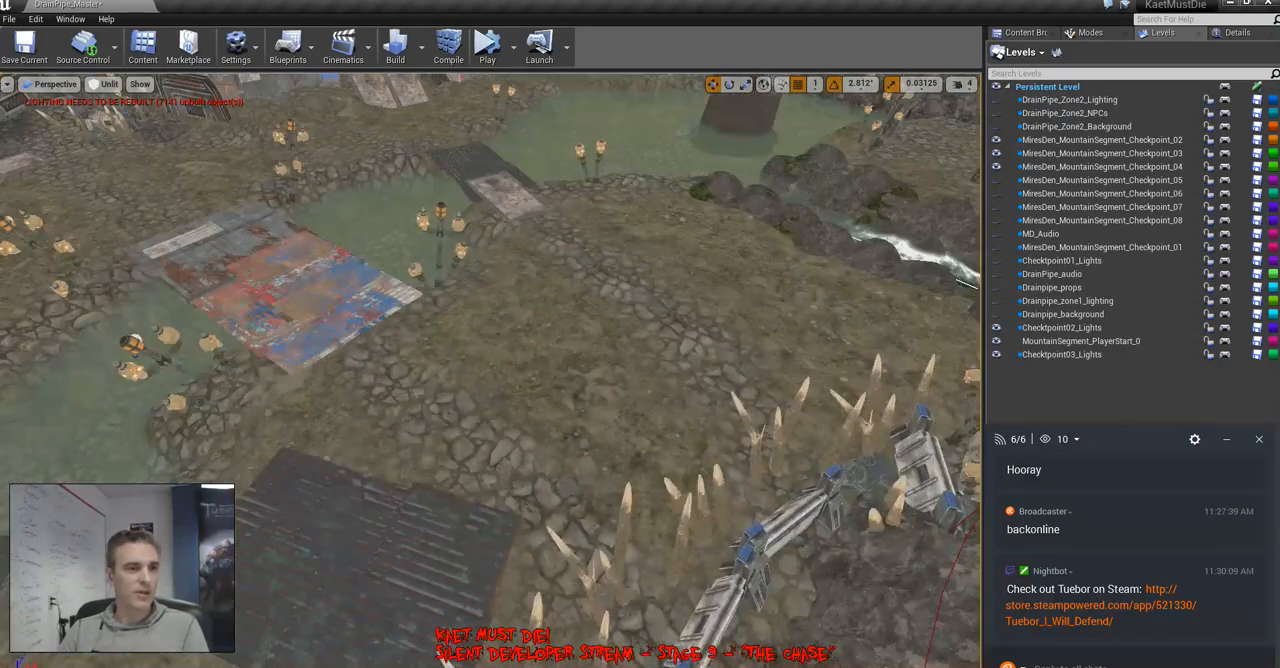
key(super)
click(240, 370)
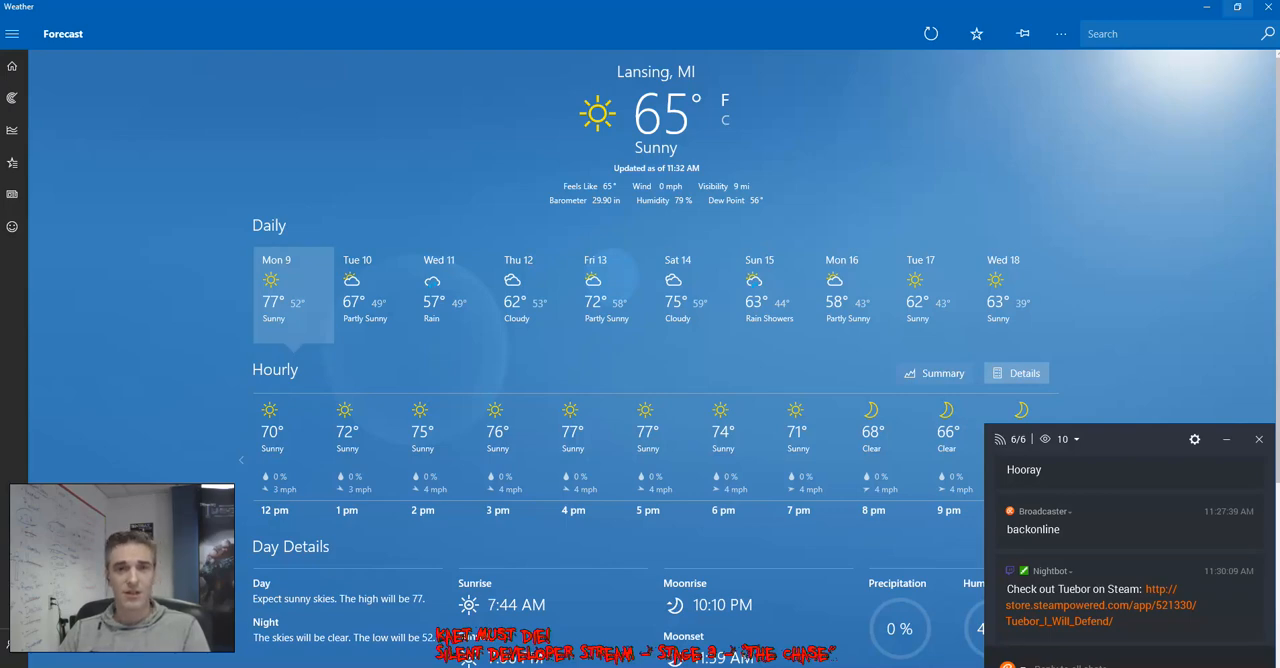
click(1268, 7)
Delete the unwanted object of the MiresDen_MountainSegment_Checkpoint_03 sublevel near the skull-topped gate
right_drag(490, 370, 540, 290)
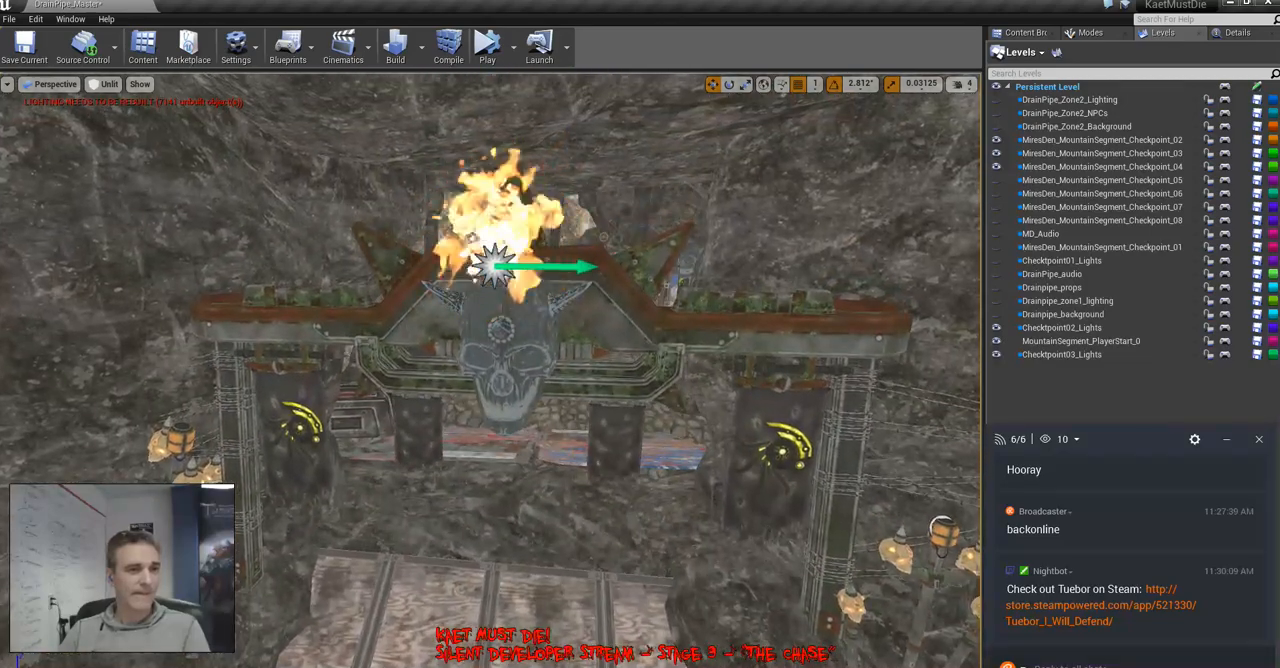
key(Delete)
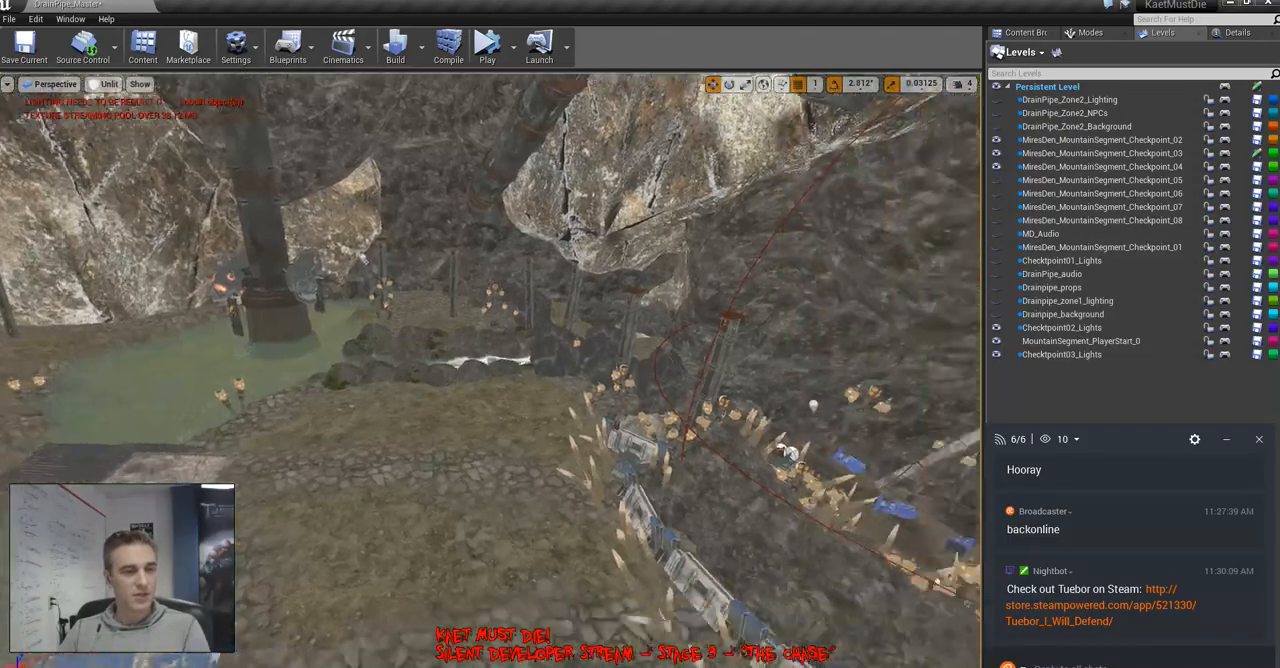
Delete the two crossed diagonal barbed-wire strands and the middle vertical strand blocking the stone passage behind the metal barricades
right_drag(490, 370, 640, 415)
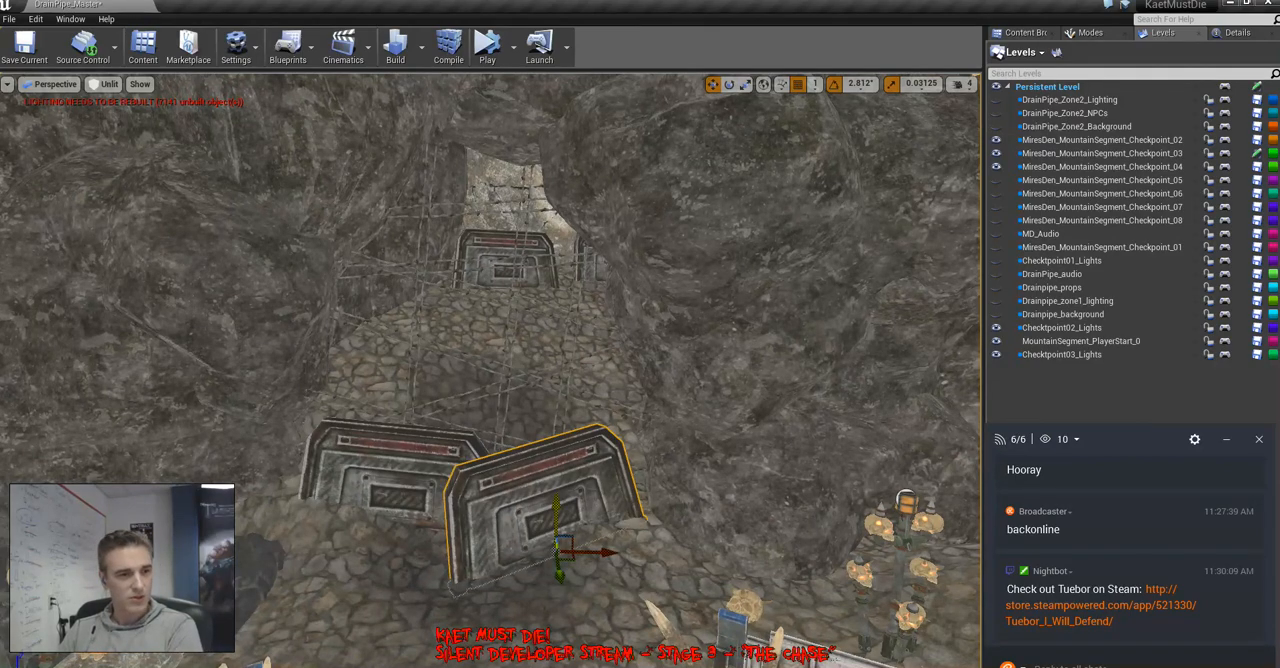
key(Escape)
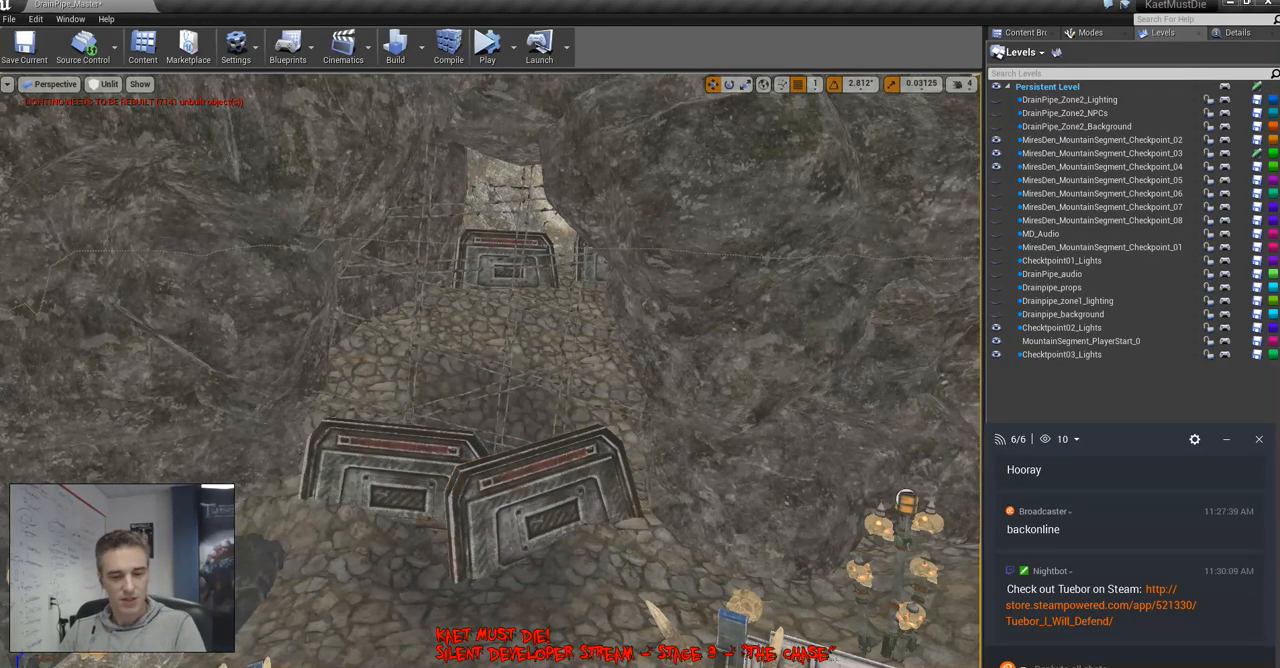
right_drag(490, 370, 506, 345)
key(w)
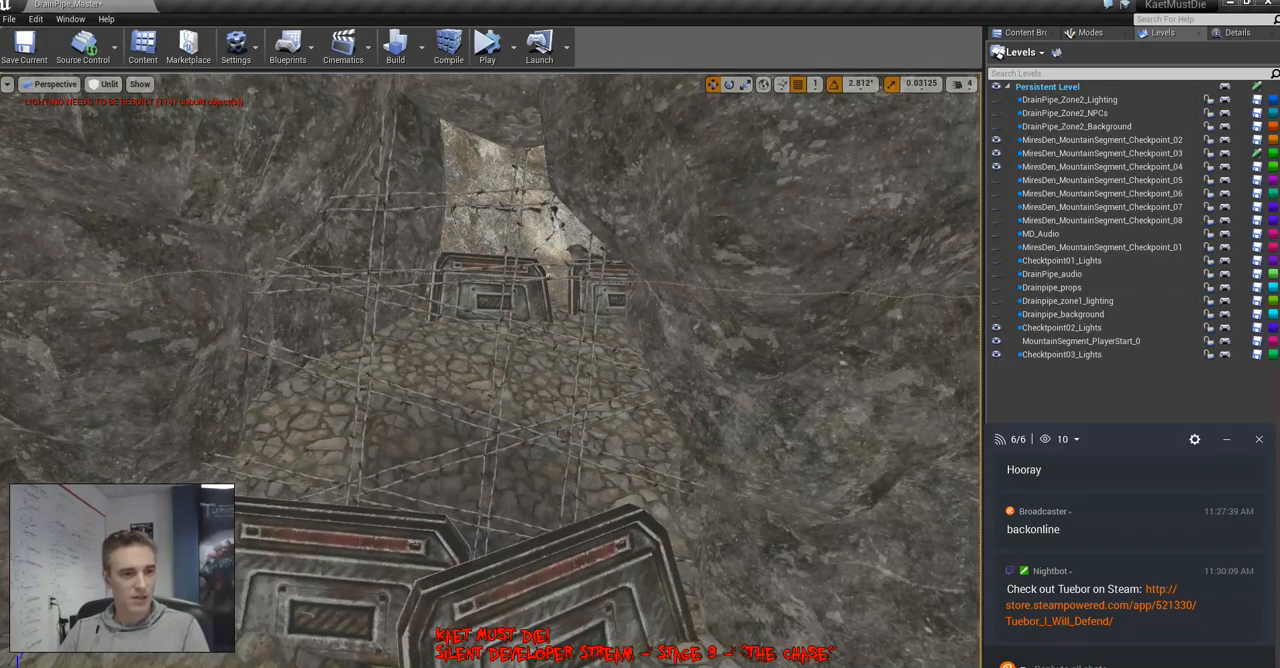
click(556, 588)
key(w)
right_drag(556, 588, 558, 600)
click(558, 560)
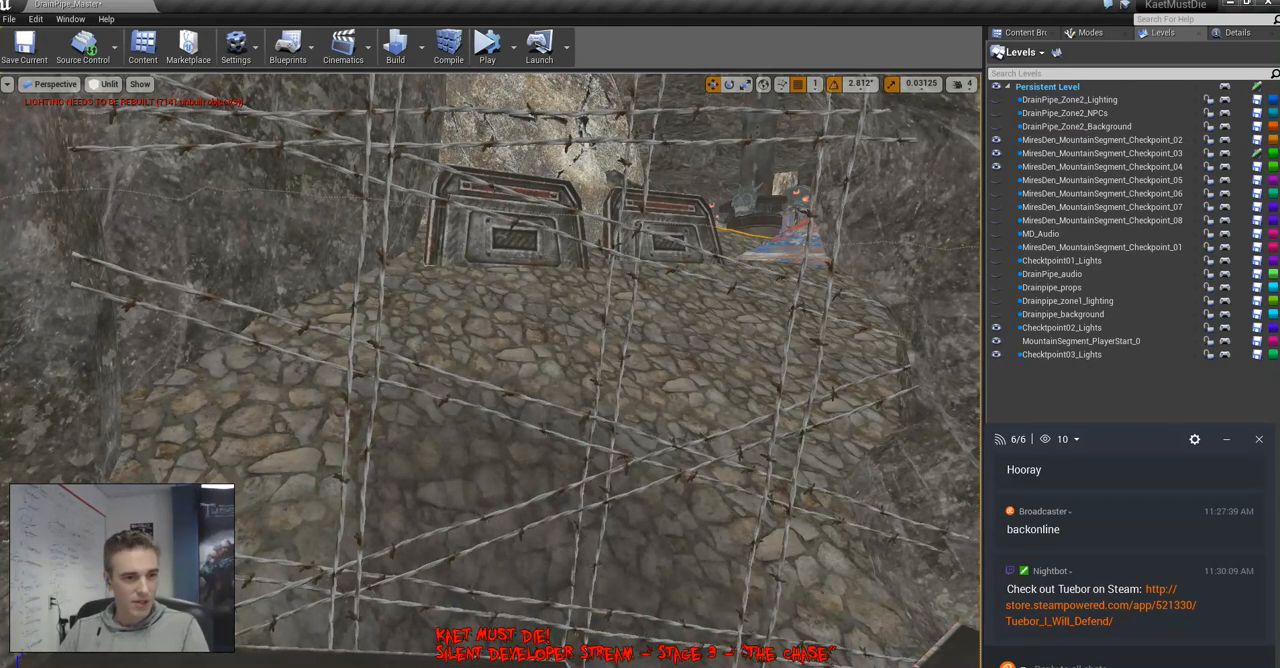
click(562, 490)
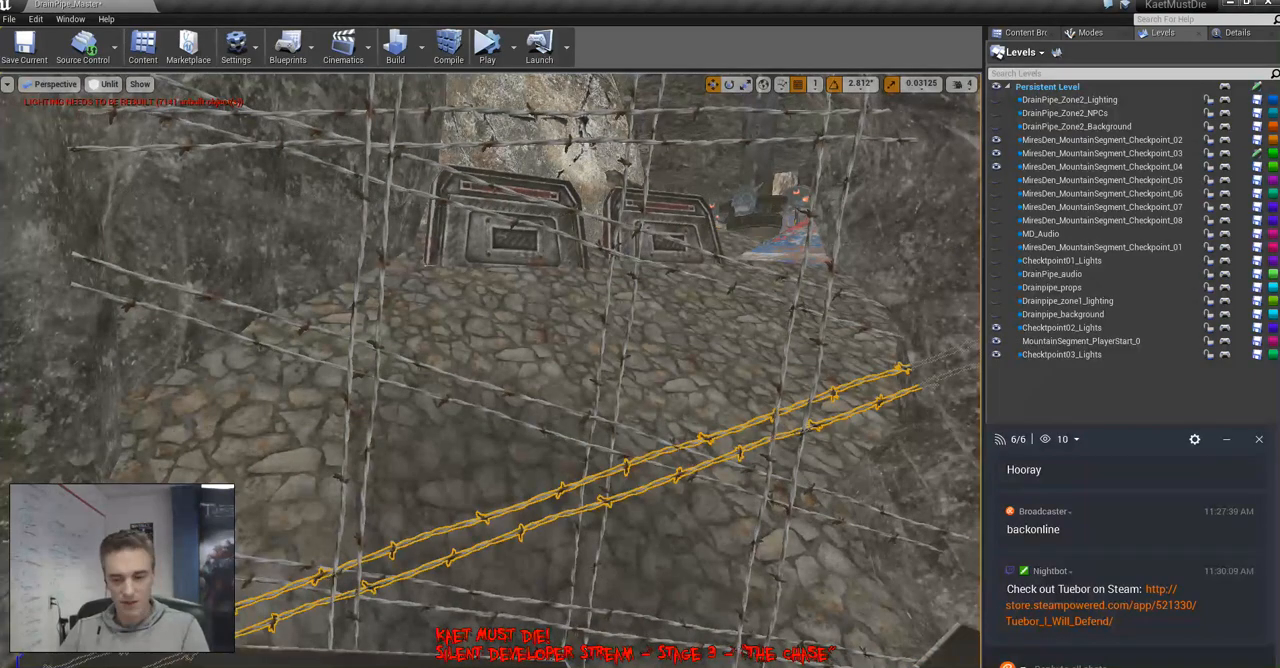
key(Delete)
click(560, 437)
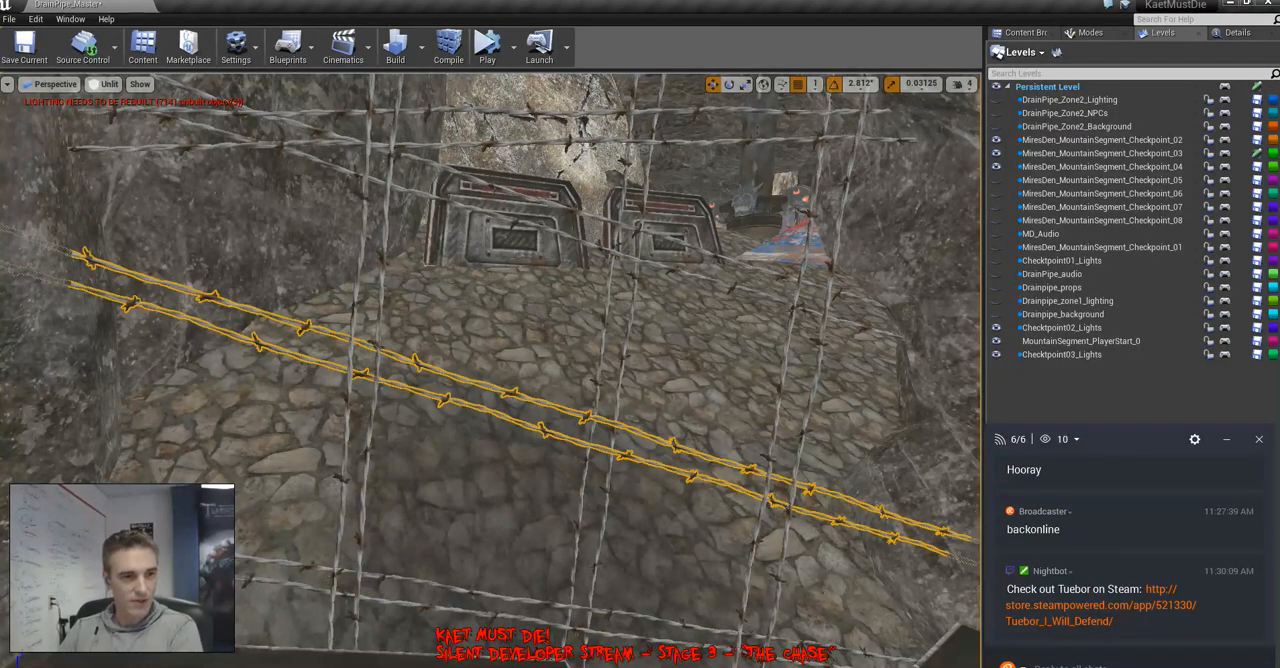
key(Delete)
click(587, 448)
key(Delete)
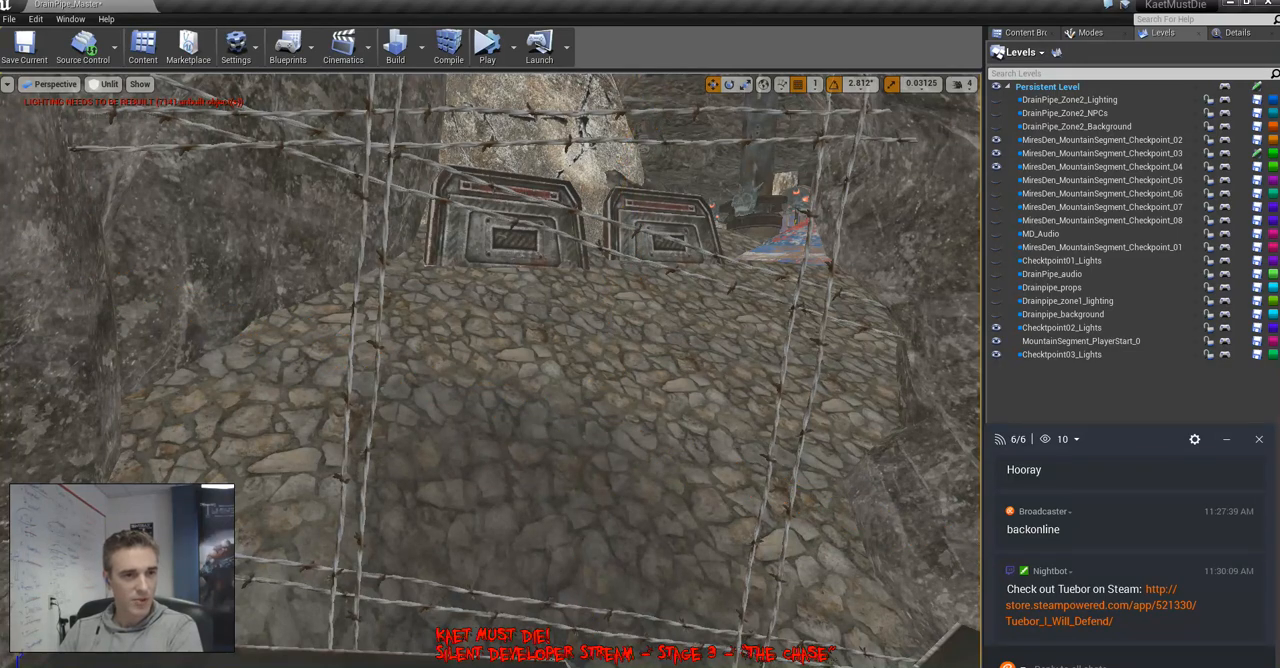
Delete the remaining upper, lower and side barbed-wire strands so the stone passage is free of wire
click(602, 247)
key(Delete)
click(596, 143)
key(Delete)
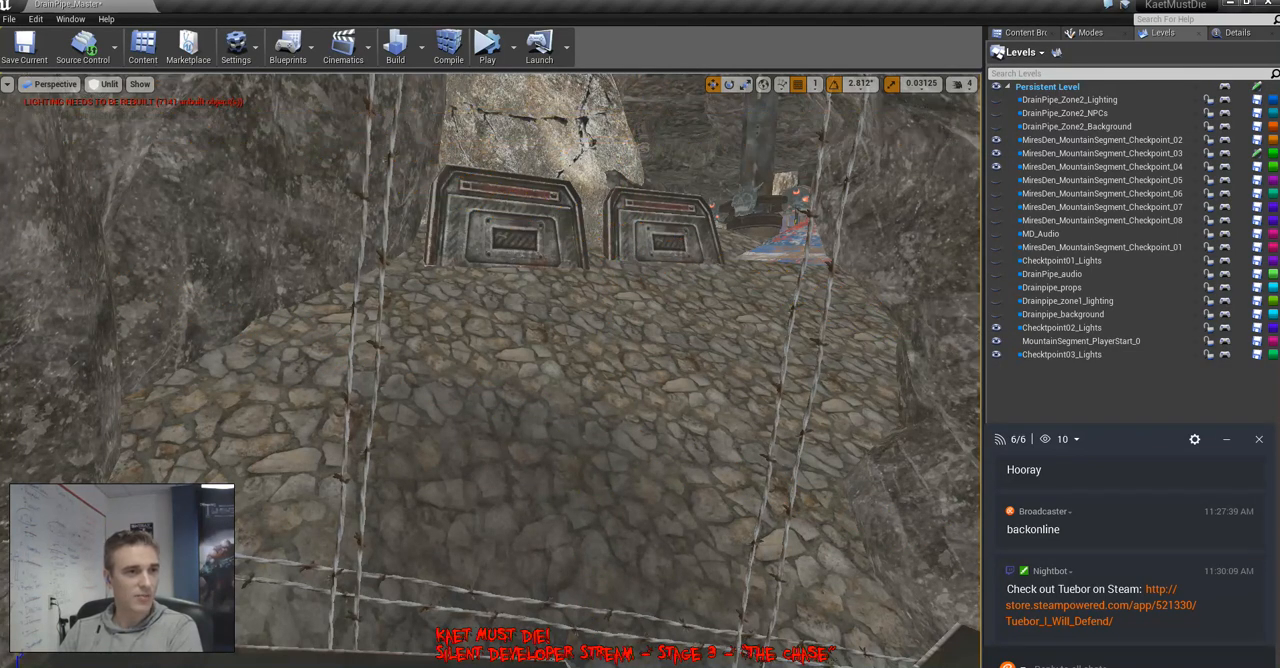
click(362, 400)
key(Delete)
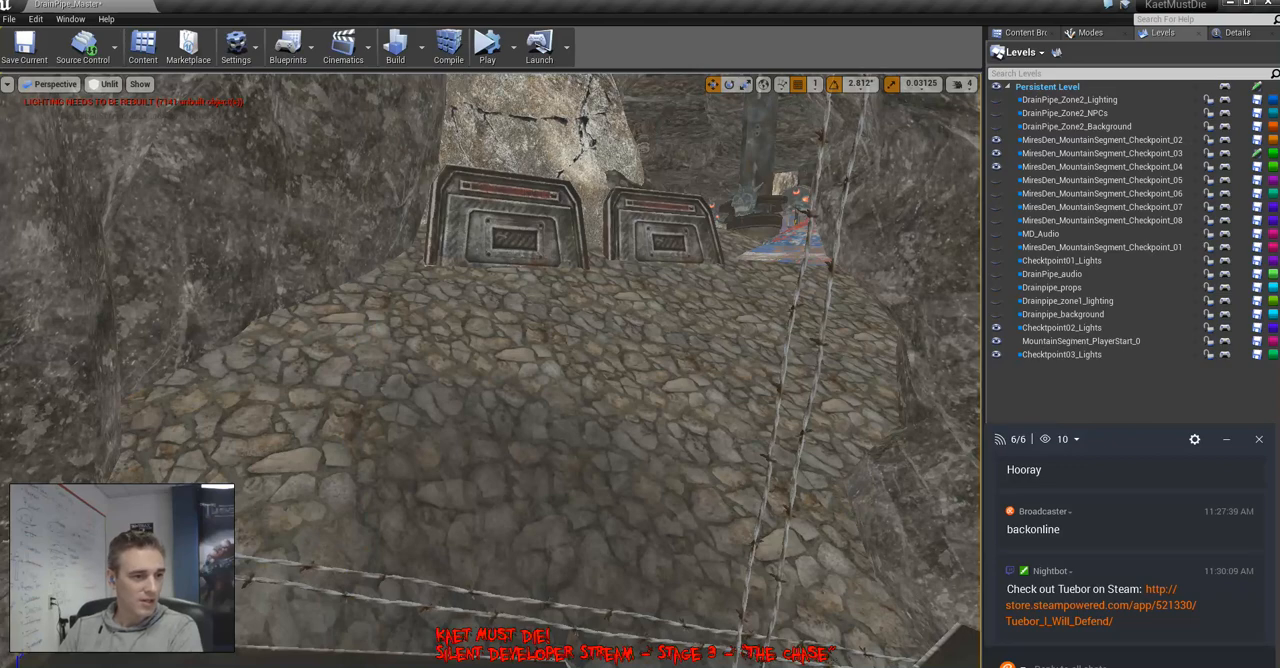
click(400, 578)
key(Delete)
click(800, 400)
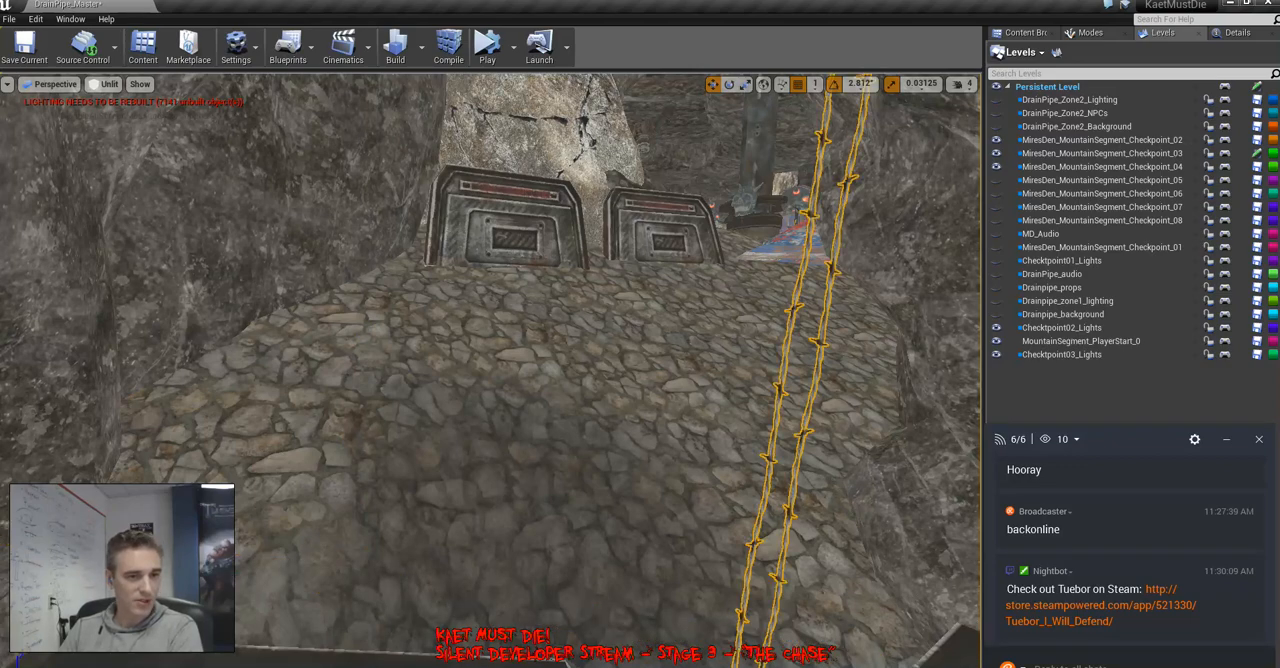
key(Delete)
Move and rotate the metal barricade at the entrance of the stone passage
right_drag(800, 400, 855, 495)
click(580, 420)
right_drag(580, 420, 665, 530)
key(e)
drag(475, 397, 385, 395)
drag(548, 392, 438, 296)
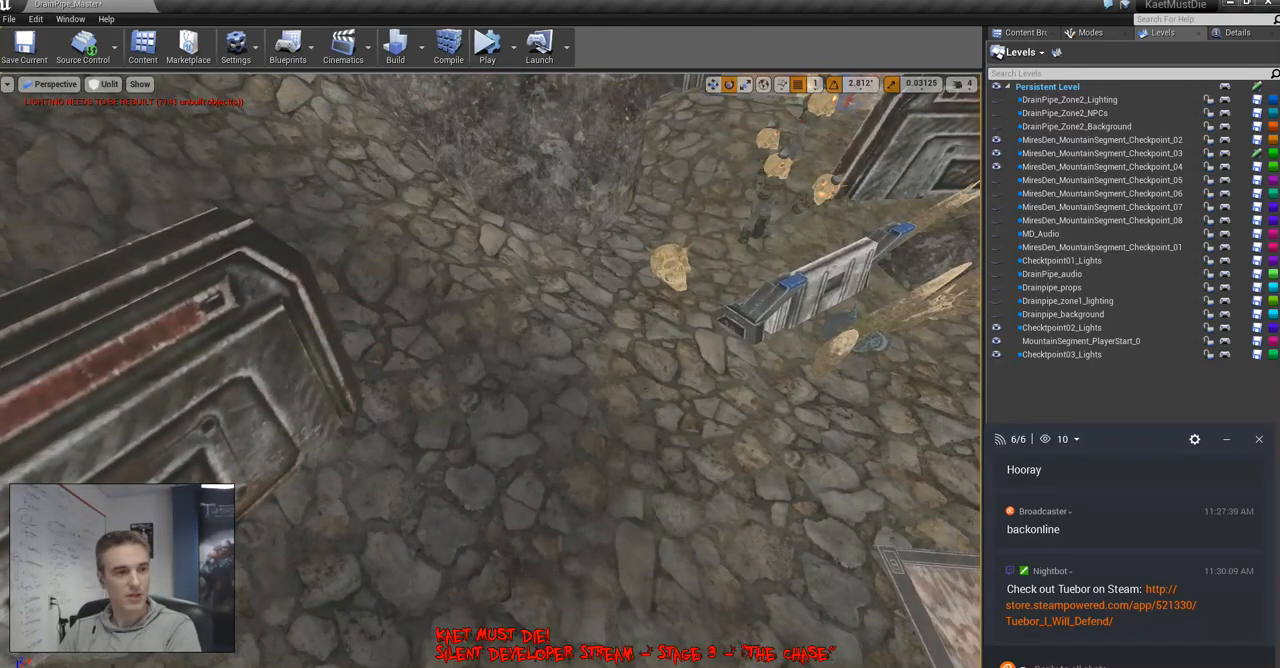
Make MiresDen_MountainSegment_Checkpoint_03 the current level for editing around the scrap-metal ramp
right_drag(490, 370, 410, 230)
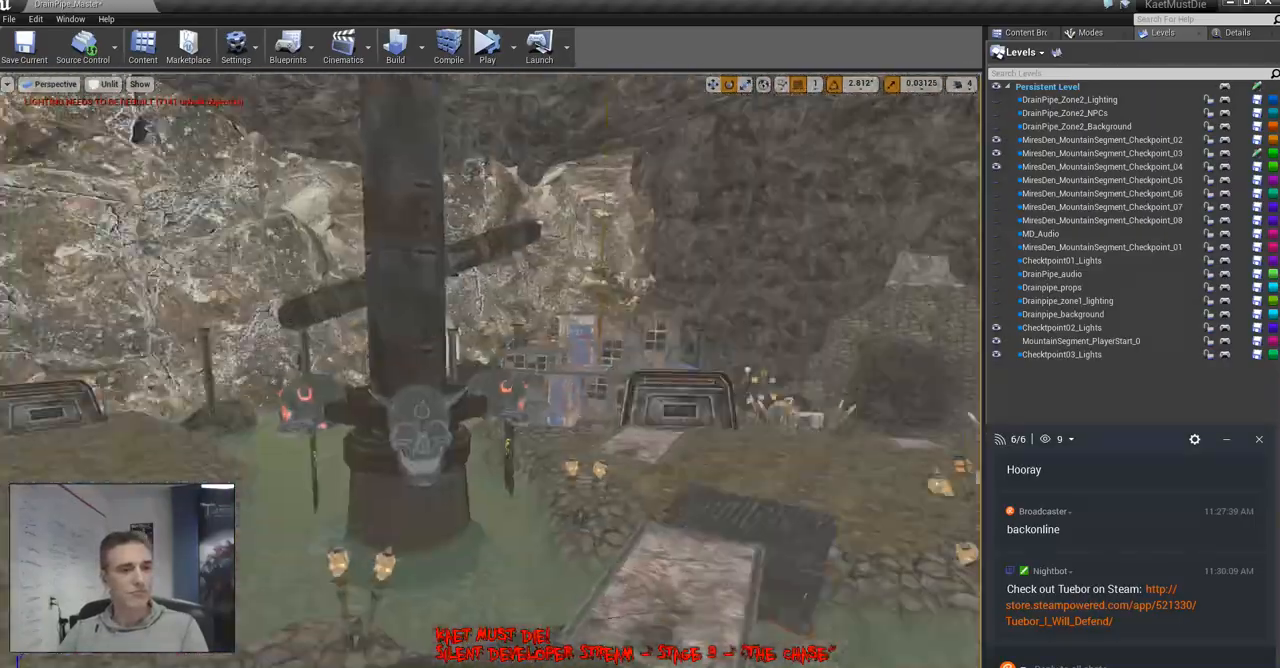
right_drag(490, 370, 640, 425)
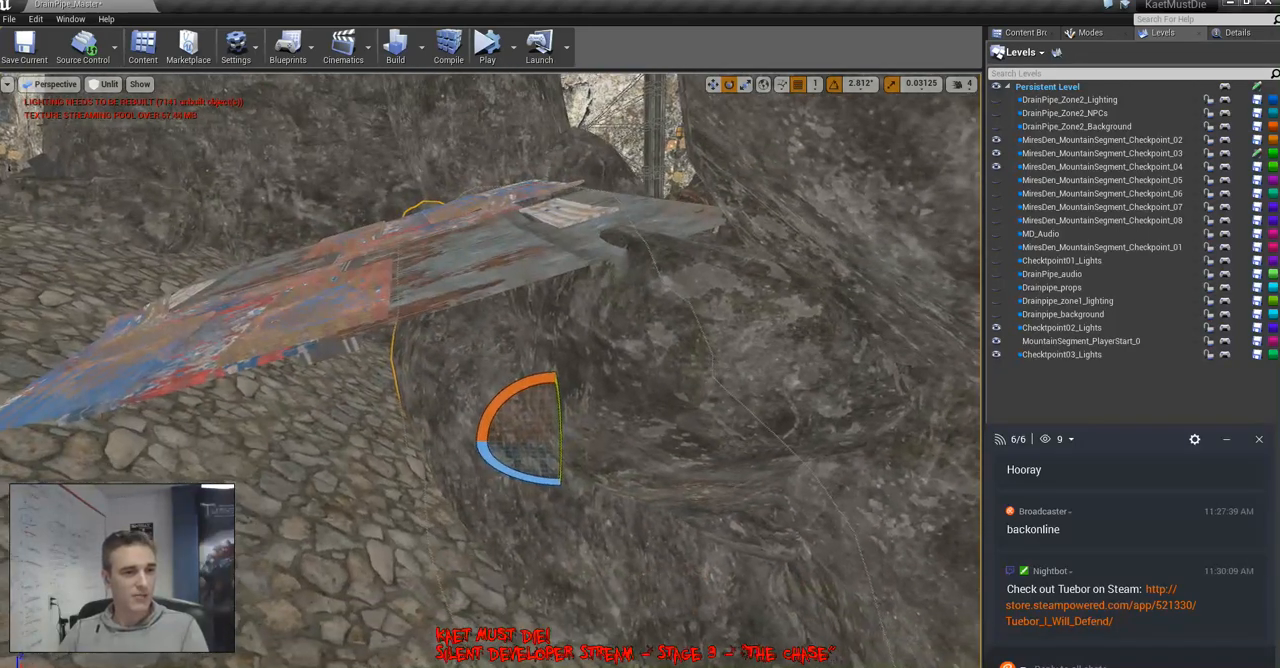
double_click(1100, 153)
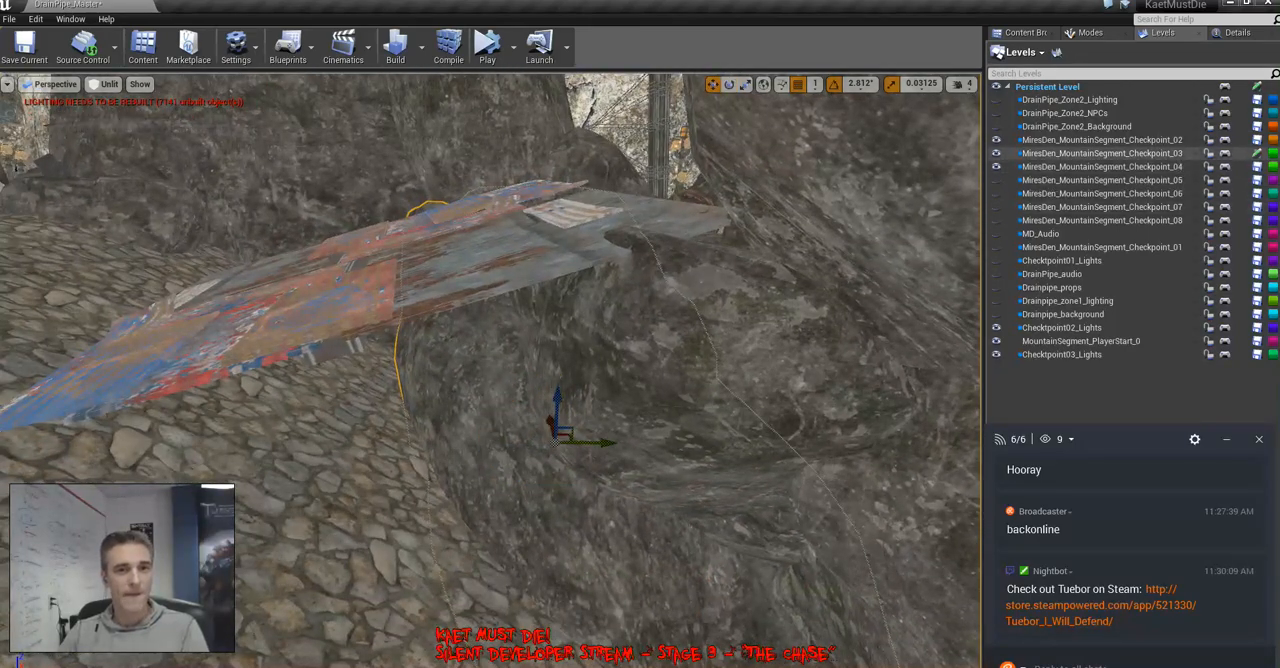
Move and rotate the rock beneath the scrap-metal ramp, and delete the unwanted rock there
right_drag(800, 270, 815, 365)
drag(664, 397, 449, 397)
right_drag(449, 397, 352, 426)
drag(568, 346, 473, 498)
key(e)
drag(457, 438, 385, 400)
key(Delete)
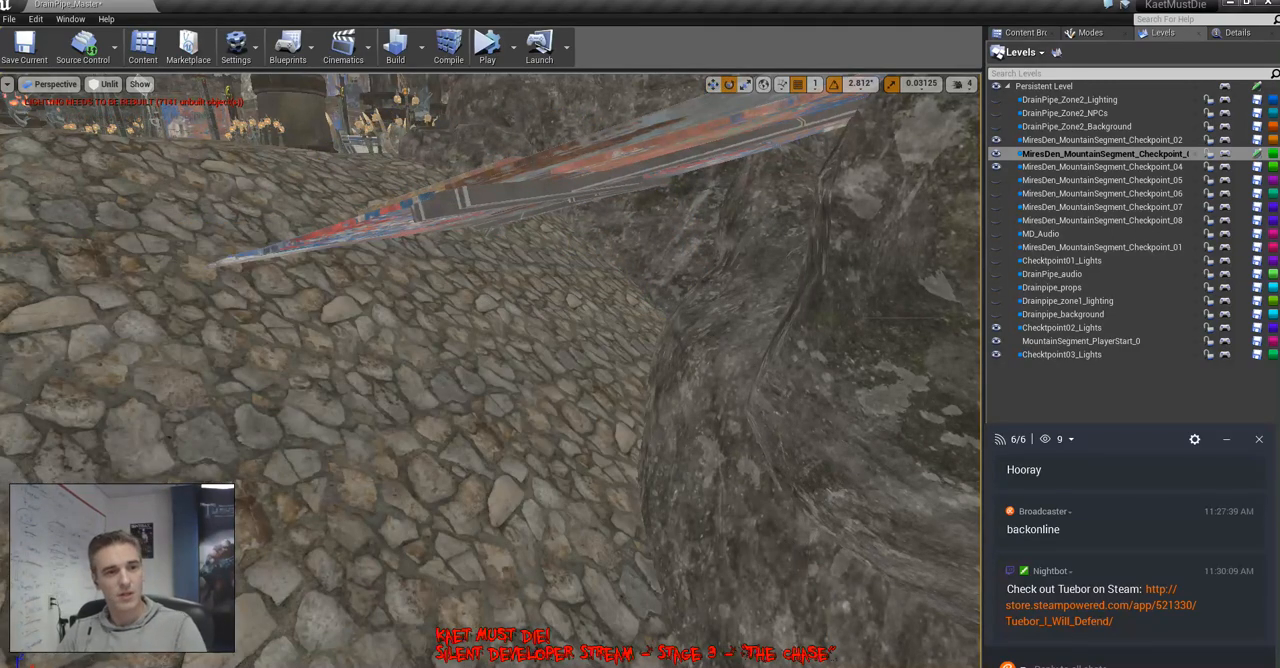
Activate landscape sculpting for the terrain around the scrap-metal ramp
click(1088, 32)
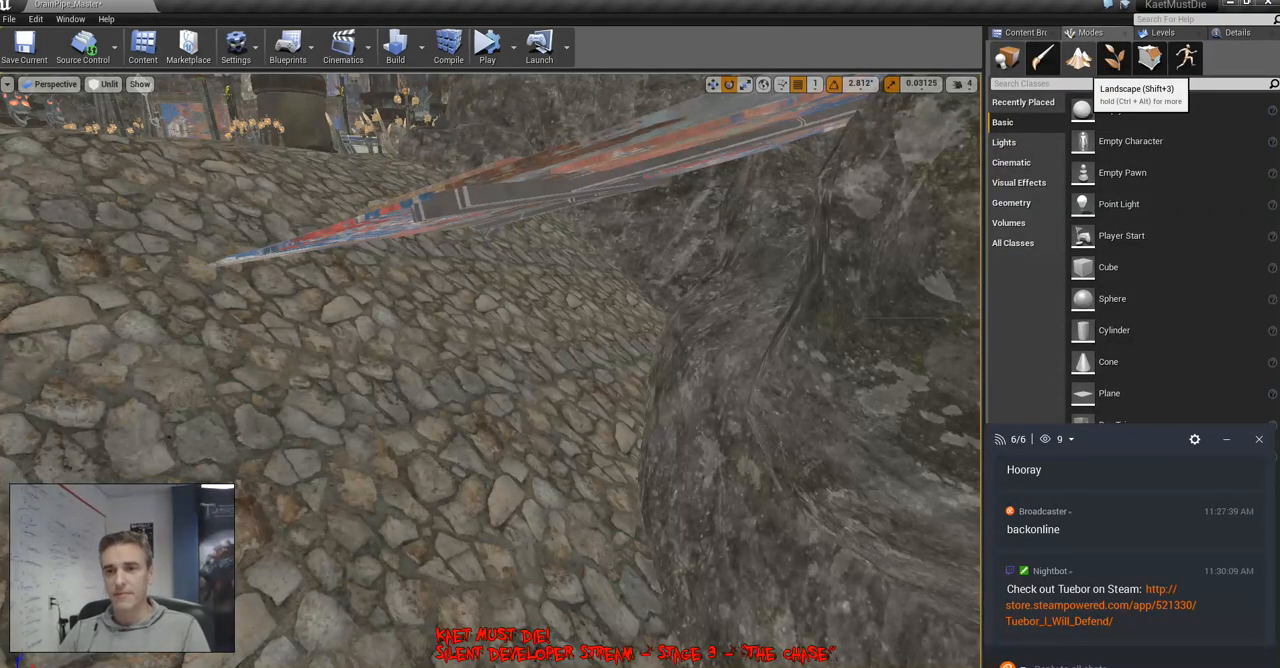
click(1148, 58)
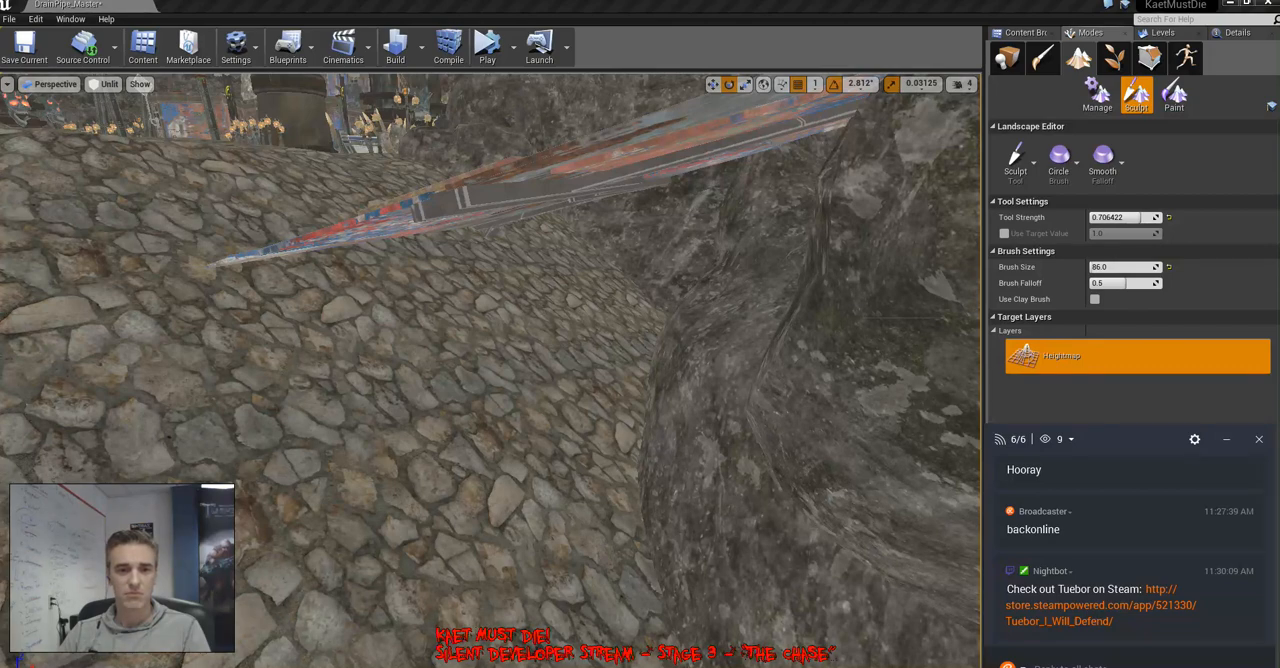
Check the per-channel viewer counts and connection states in the stream chat
click(1070, 440)
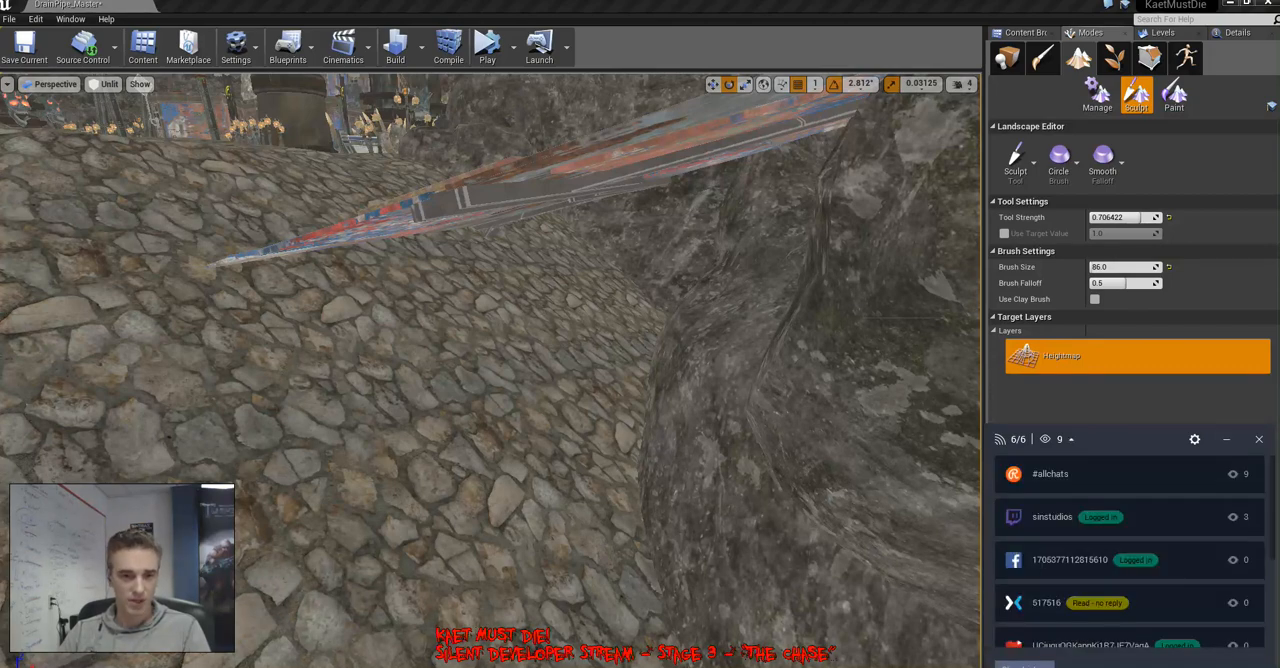
scroll(1130, 555, down, 1)
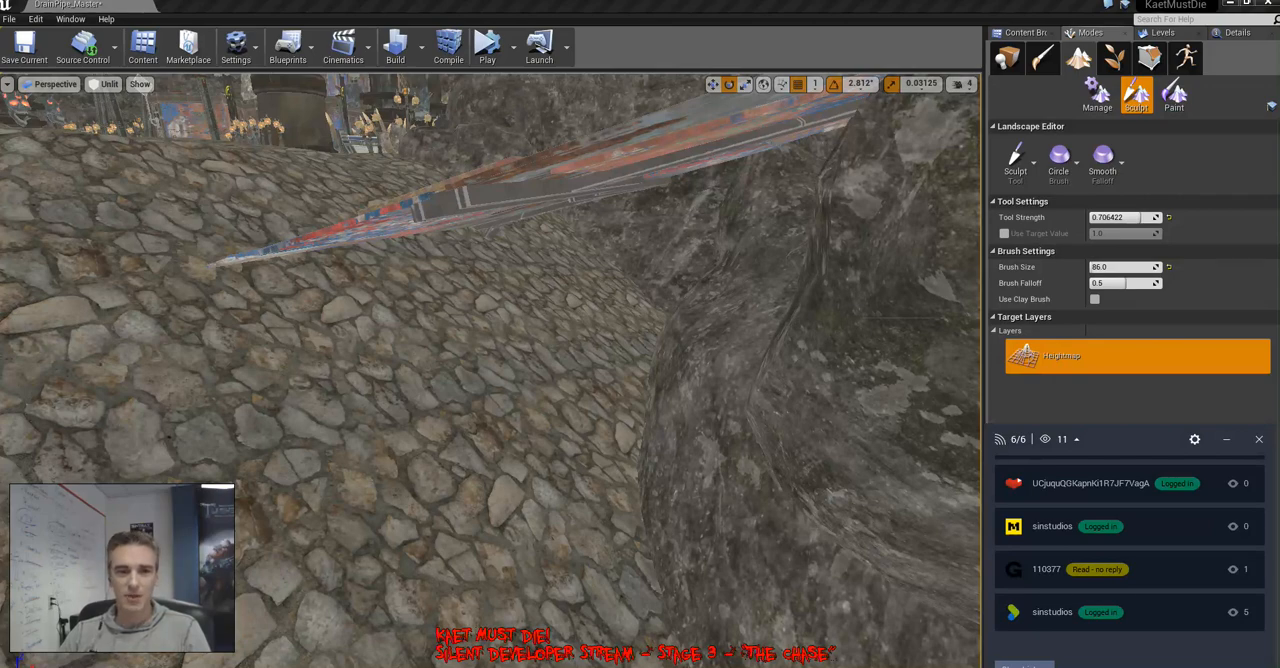
click(1076, 440)
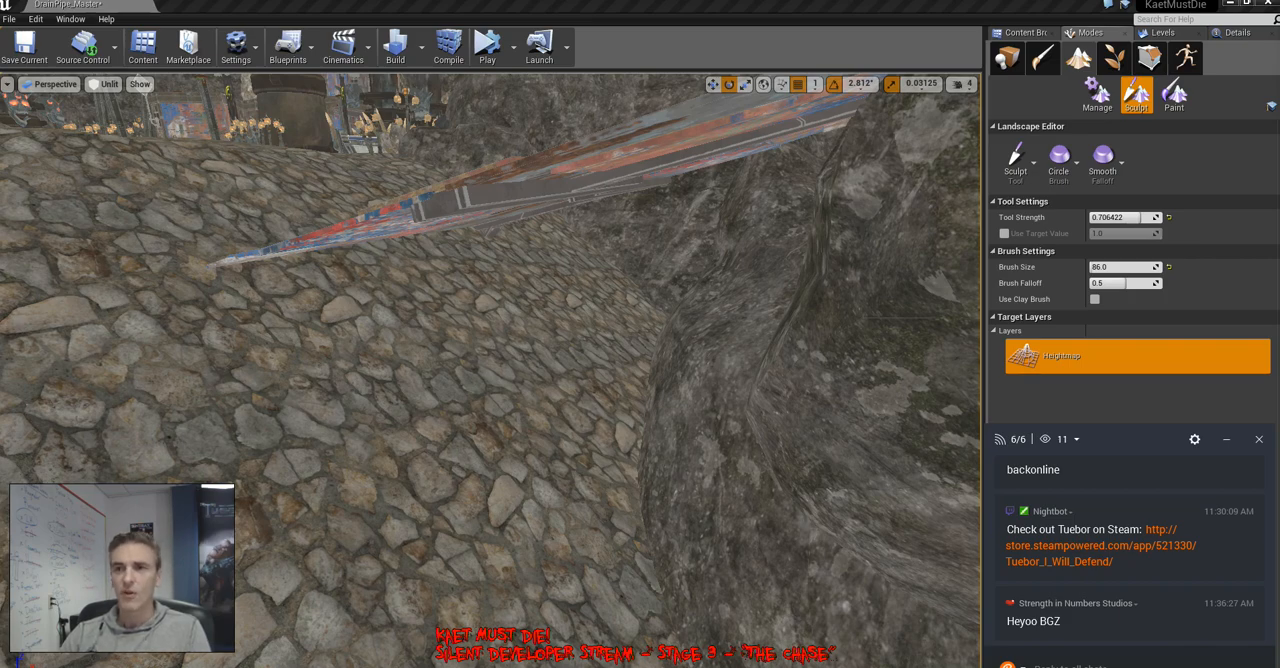
Flatten the cobblestone landscape from the ramp's lower edge along its near side with an 86.0 brush at 0.706422 strength
mouse_move(490, 370)
right_down()
mouse_move(480, 320)
mouse_move(450, 310)
mouse_move(430, 340)
mouse_move(520, 390)
mouse_move(515, 365)
mouse_move(575, 385)
mouse_move(590, 375)
mouse_move(530, 375)
mouse_move(540, 370)
mouse_move(525, 385)
mouse_move(545, 395)
right_up()
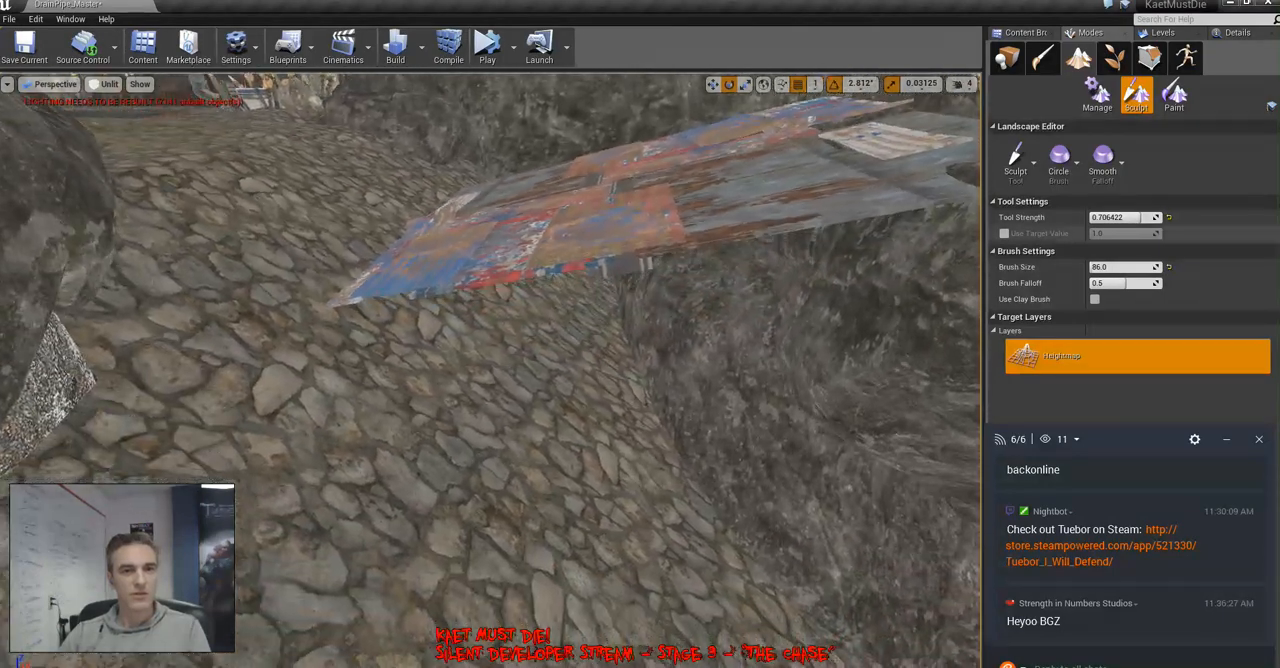
click(1017, 160)
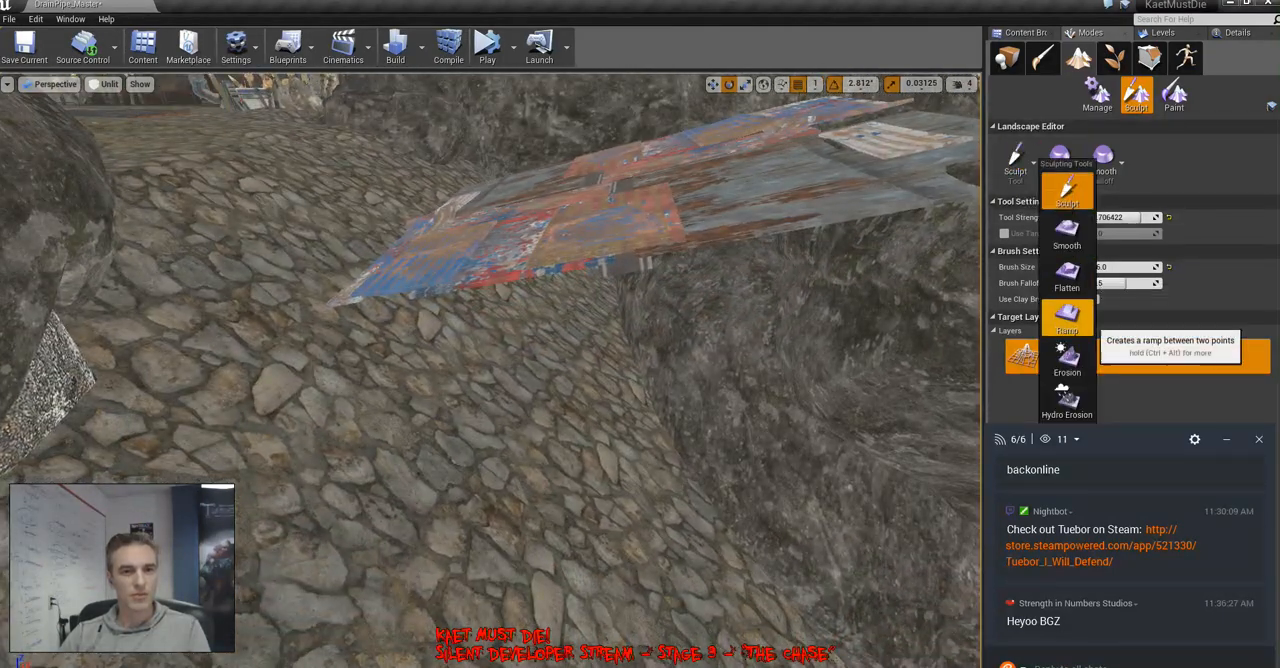
click(1067, 274)
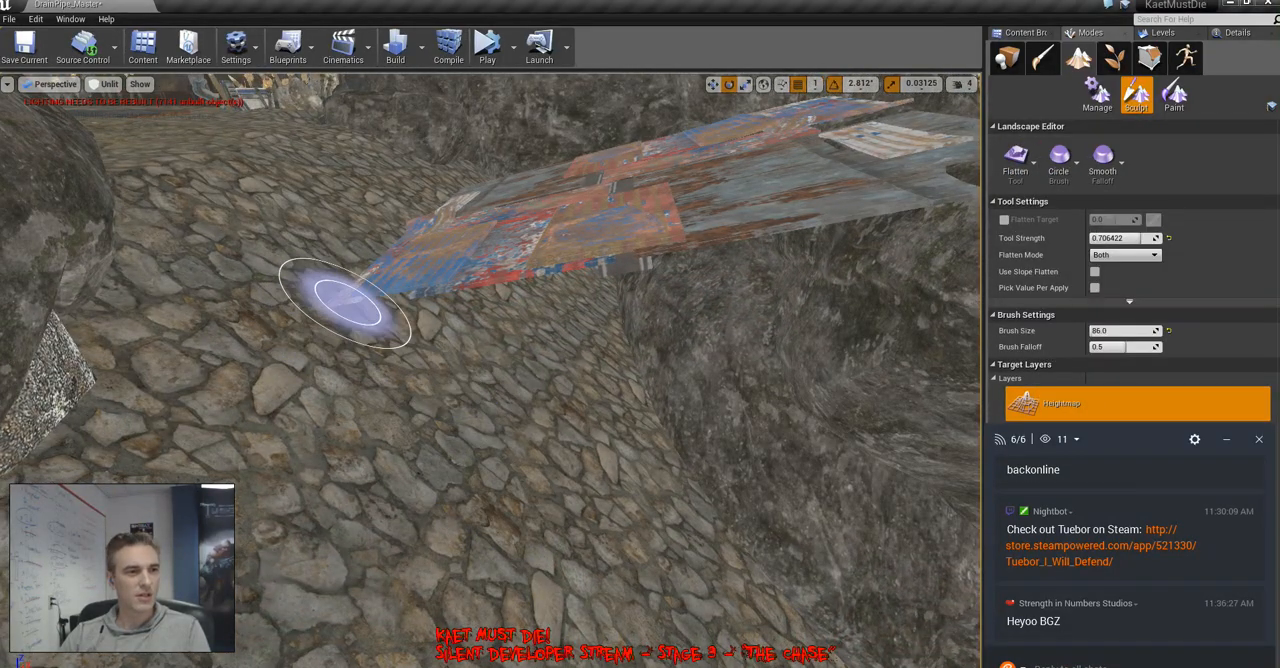
mouse_move(347, 303)
mouse_down()
mouse_move(337, 318)
mouse_move(563, 308)
mouse_move(686, 260)
mouse_move(688, 400)
mouse_move(600, 349)
mouse_move(543, 357)
mouse_move(560, 314)
mouse_move(705, 305)
mouse_move(720, 400)
mouse_move(786, 371)
mouse_move(591, 289)
mouse_move(555, 245)
mouse_move(620, 272)
mouse_move(705, 265)
mouse_move(740, 430)
mouse_move(710, 343)
mouse_up()
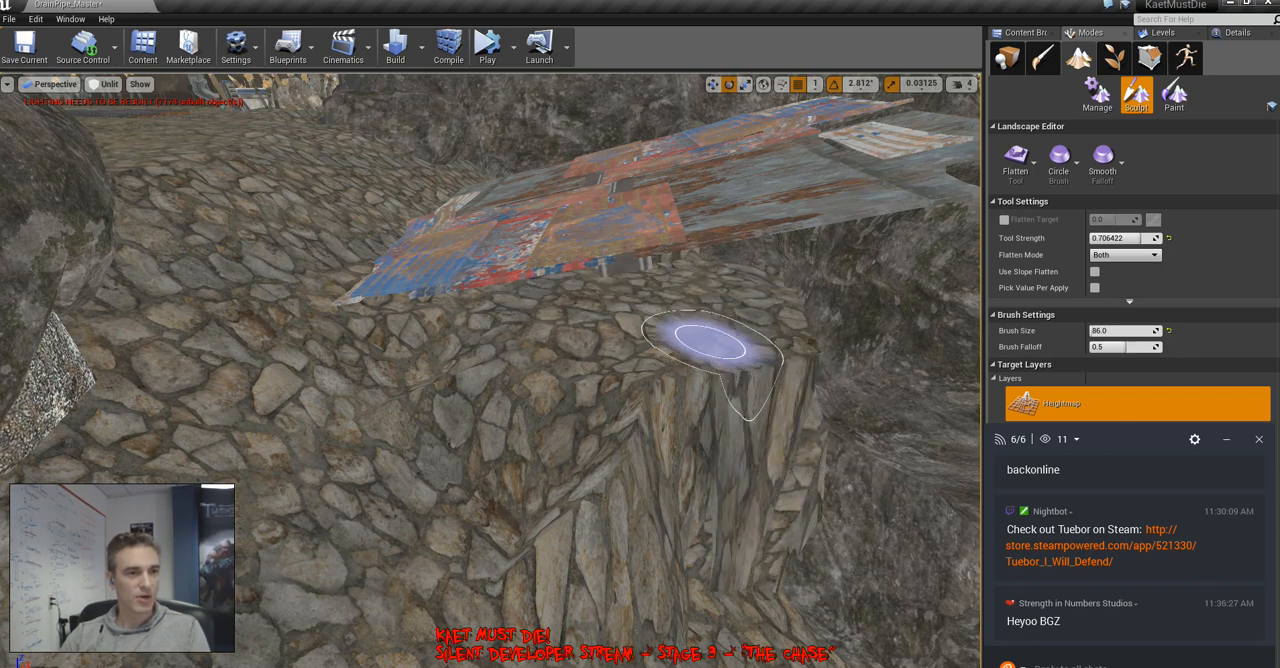
Flatten the cobblestone landscape on the opposite side of the scrap-metal ramp, beside the large boulder
key(w)
mouse_move(480, 428)
right_down()
mouse_move(500, 480)
mouse_move(490, 500)
right_up()
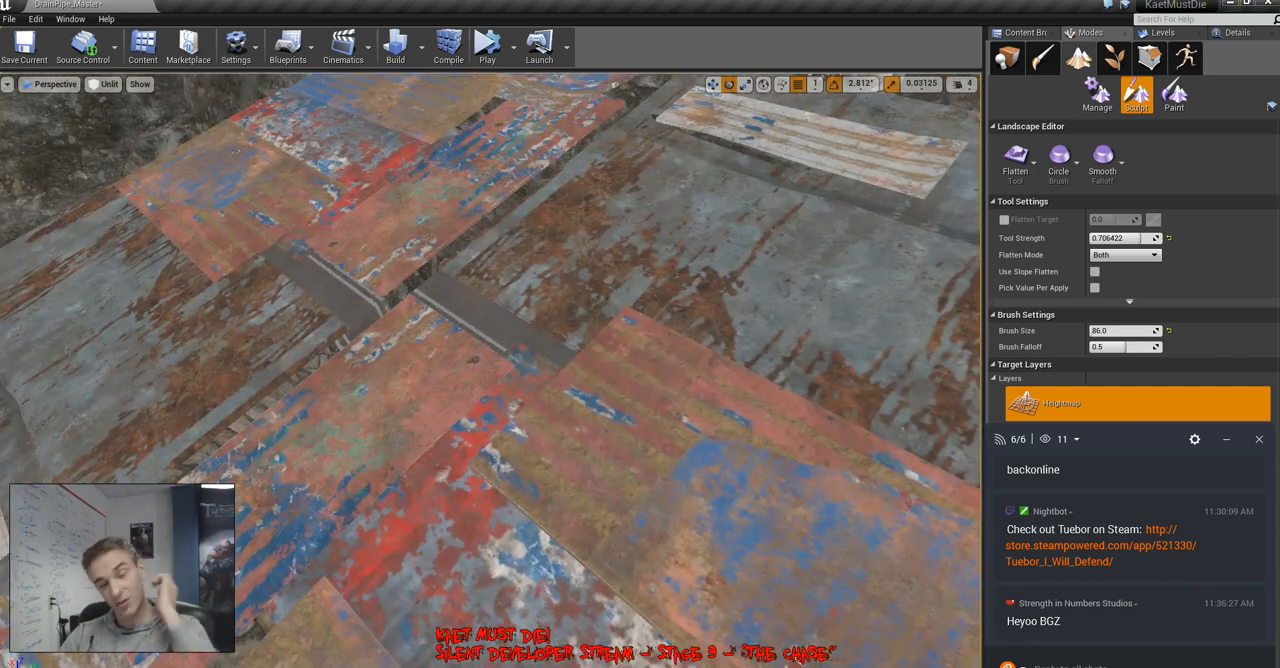
key(s)
right_drag(562, 430, 710, 442)
key(a)
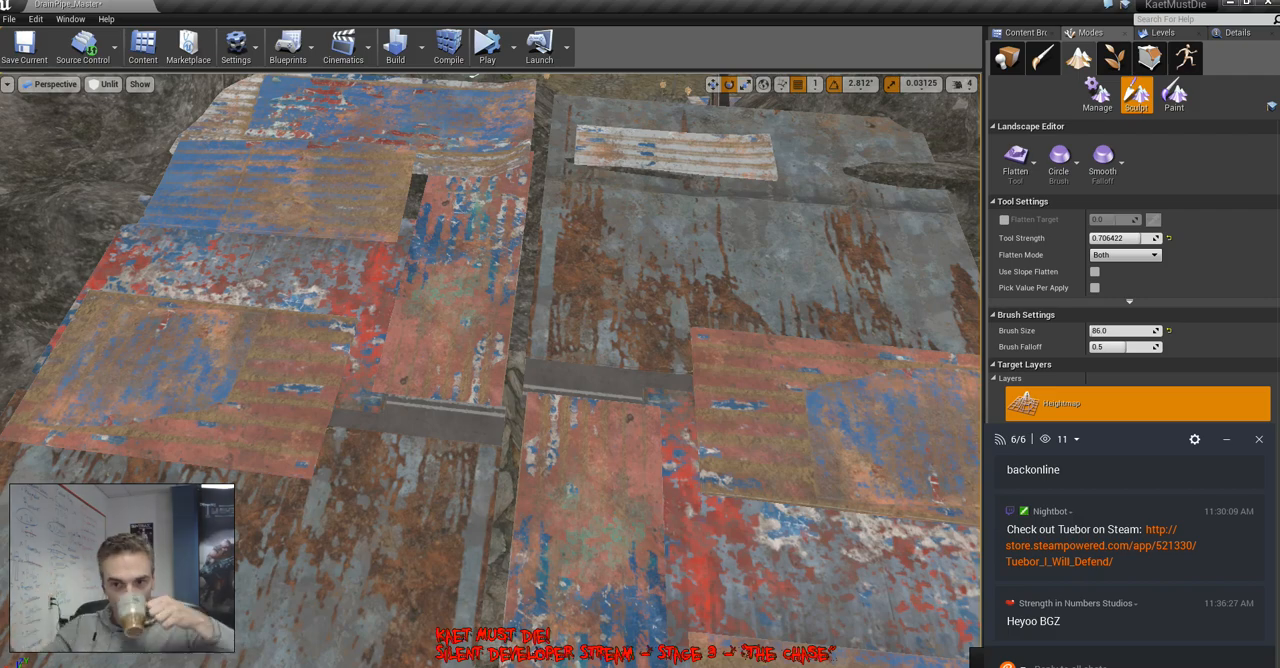
right_drag(640, 372, 465, 388)
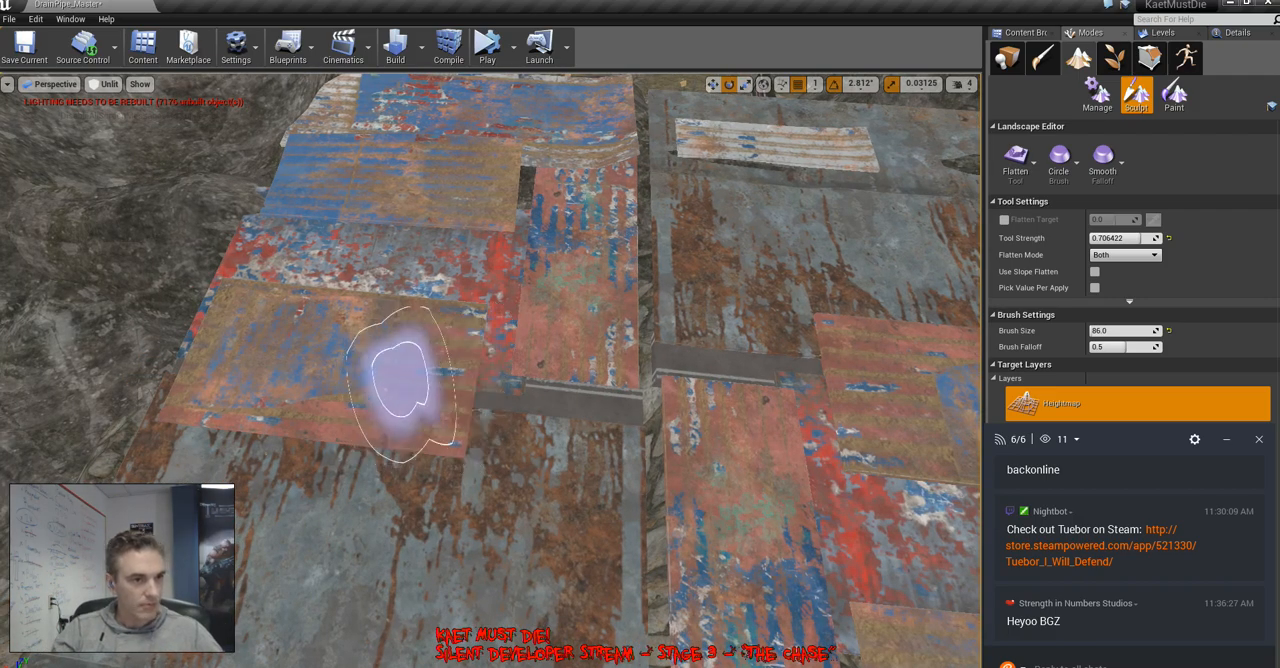
mouse_move(615, 425)
right_down()
mouse_move(470, 405)
mouse_move(470, 470)
mouse_move(795, 408)
right_up()
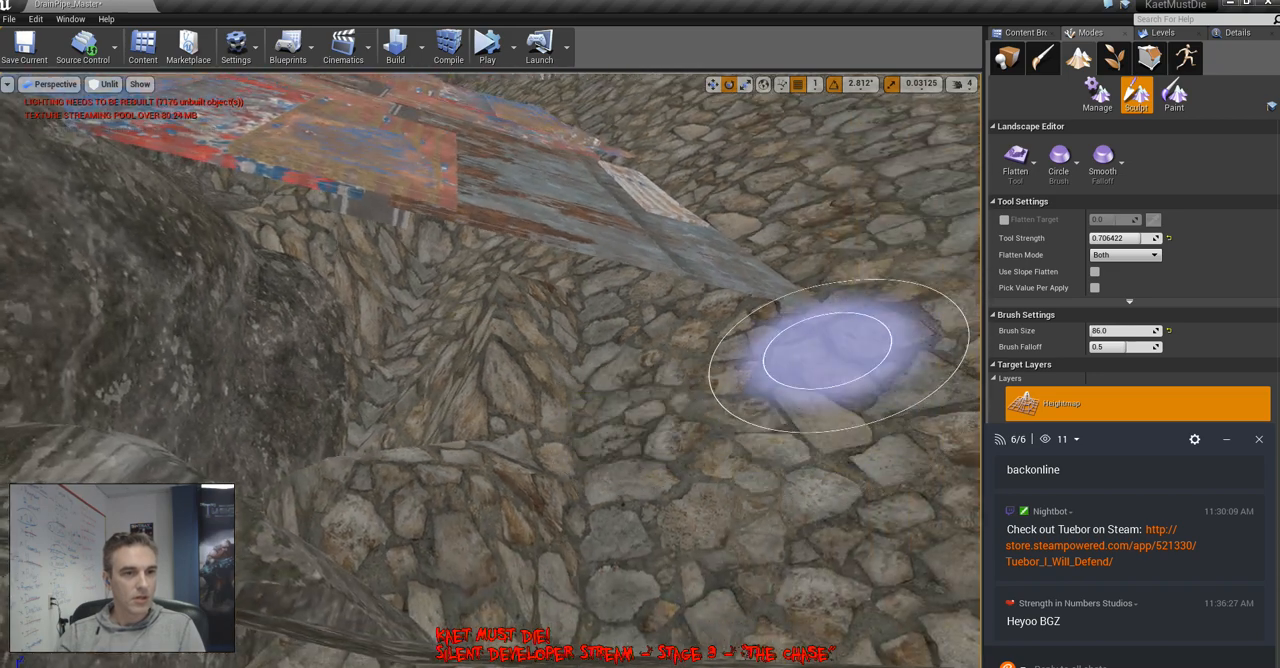
mouse_move(440, 280)
mouse_down()
mouse_move(329, 277)
mouse_move(449, 254)
mouse_move(343, 514)
mouse_move(641, 300)
mouse_move(483, 490)
mouse_move(537, 311)
mouse_move(343, 460)
mouse_move(265, 450)
mouse_up()
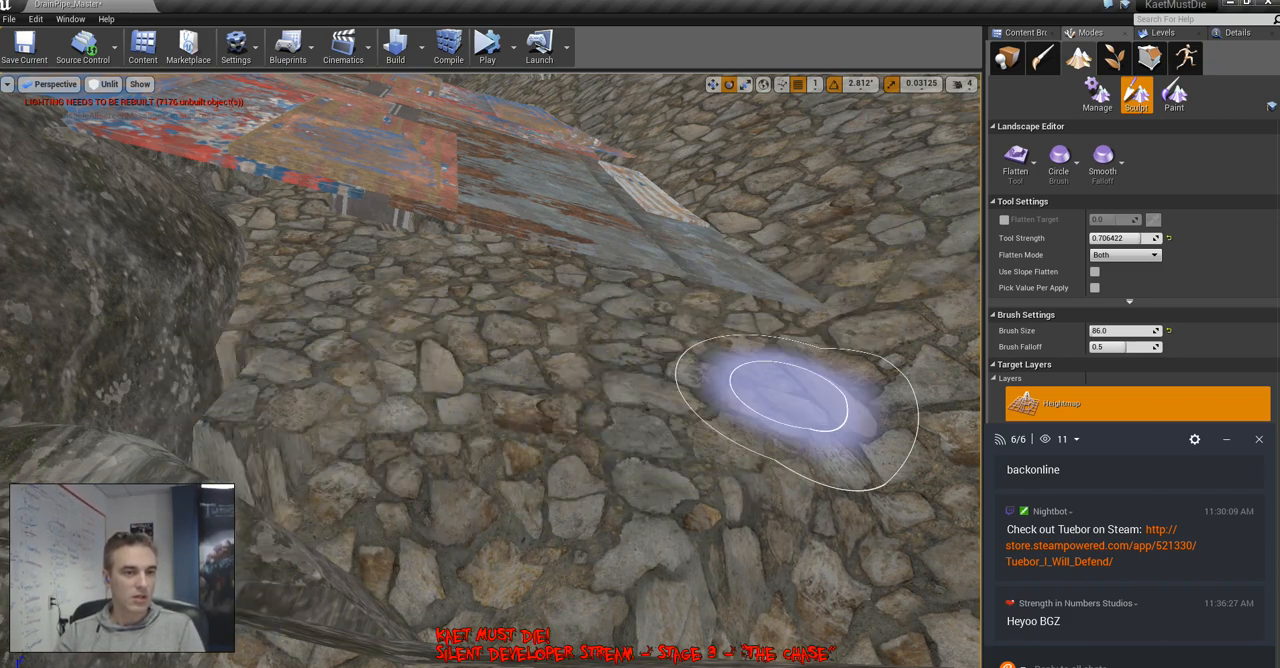
Switch to the Sculpt tool and shape the cobblestone landscape between the boulder and the scrap-metal ramp
click(1025, 175)
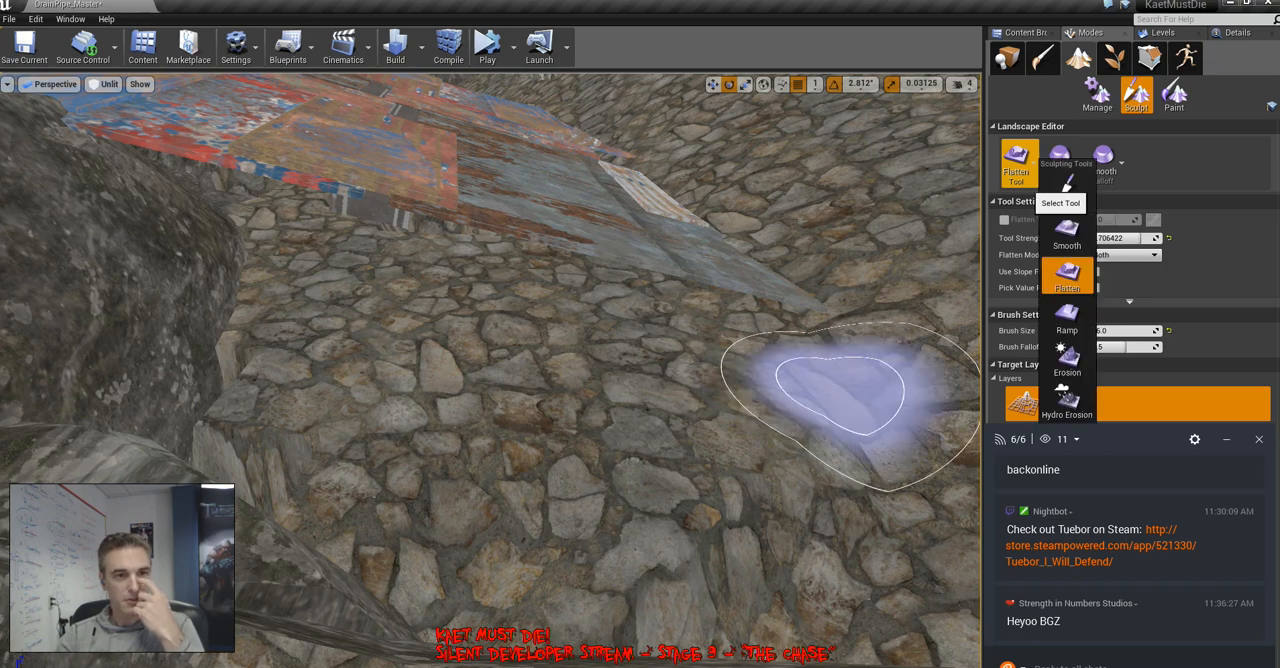
click(1025, 175)
click(1025, 175)
click(1086, 190)
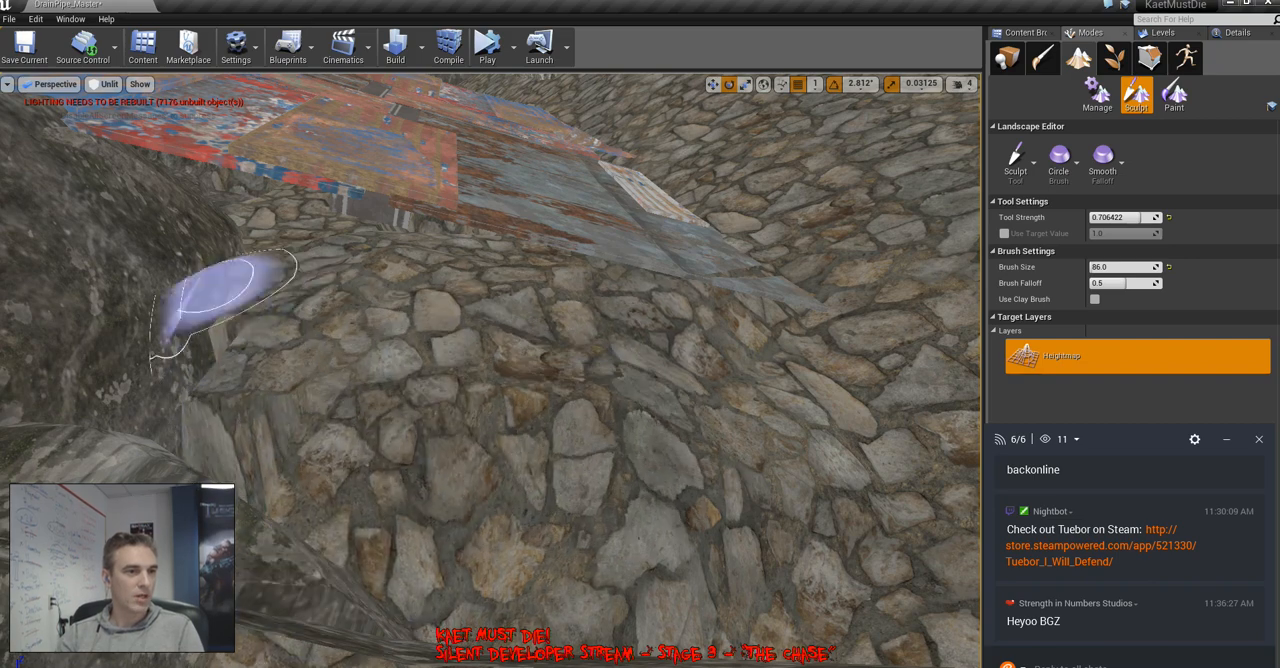
mouse_move(225, 290)
mouse_down()
mouse_move(257, 457)
mouse_move(86, 371)
mouse_move(186, 257)
mouse_move(350, 245)
mouse_move(491, 200)
mouse_move(271, 251)
mouse_move(429, 177)
mouse_move(422, 335)
mouse_move(280, 300)
mouse_move(177, 230)
mouse_move(72, 400)
mouse_move(312, 350)
mouse_move(614, 335)
mouse_move(455, 335)
mouse_up()
mouse_move(455, 335)
right_down()
mouse_move(400, 290)
mouse_move(430, 240)
right_up()
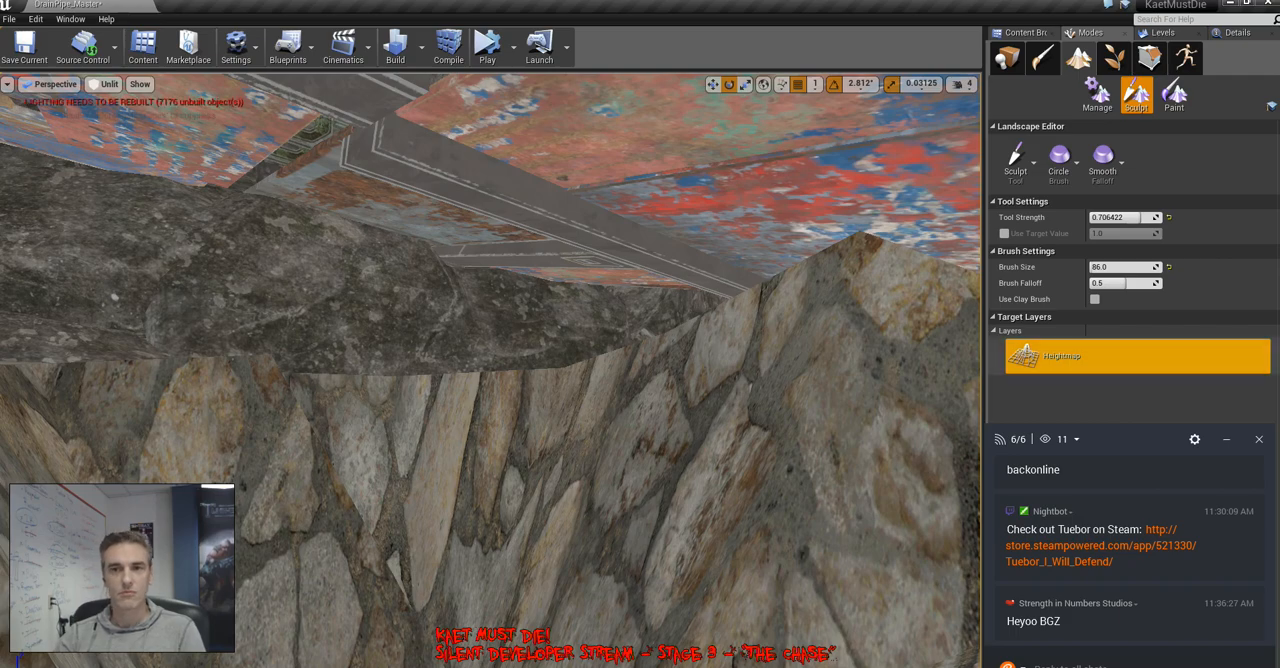
Sculpt the stone ground up against the patchwork metal sheets along the ramp's open side
mouse_move(150, 280)
right_down()
mouse_move(130, 370)
mouse_move(200, 380)
mouse_move(190, 365)
right_up()
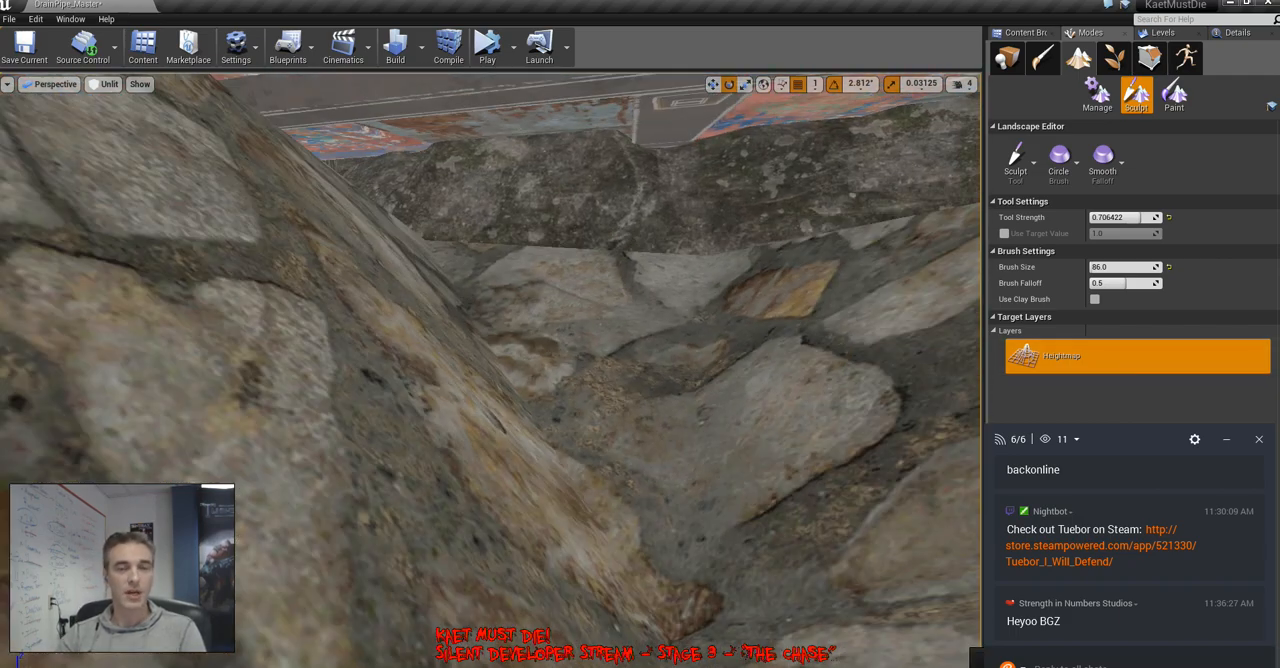
mouse_move(640, 500)
right_down()
mouse_move(645, 465)
mouse_move(580, 540)
right_up()
mouse_move(804, 287)
right_down()
mouse_move(790, 330)
mouse_move(825, 325)
mouse_move(800, 350)
mouse_move(804, 287)
right_up()
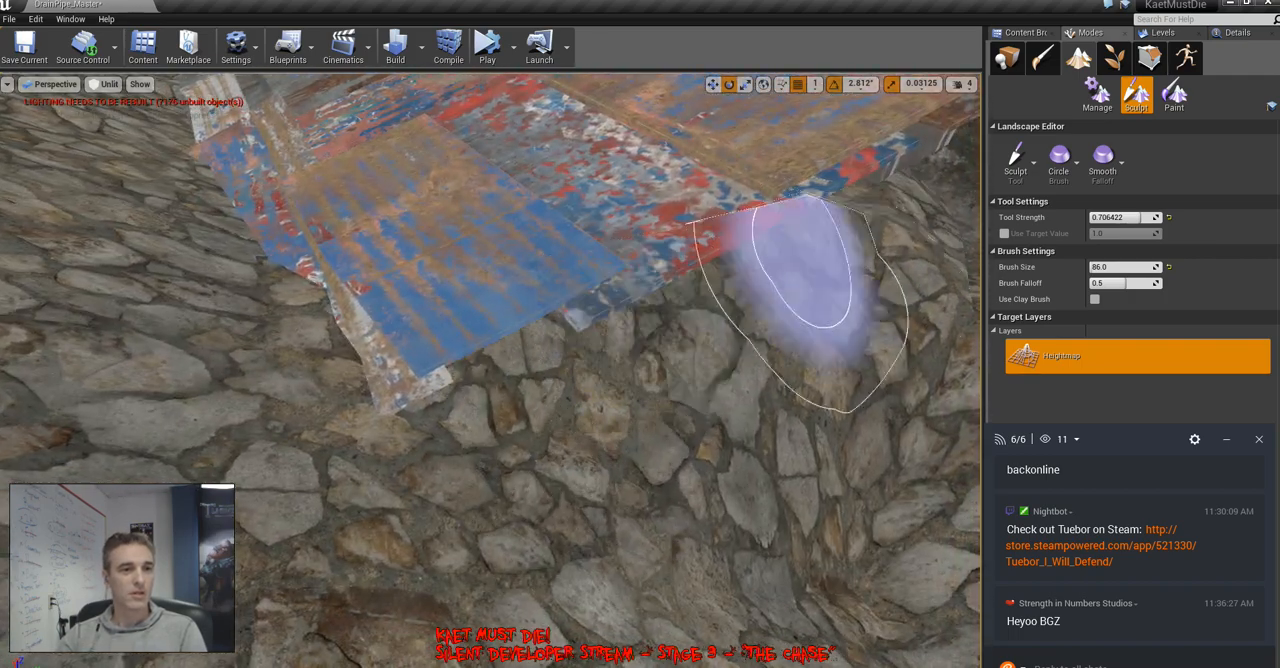
mouse_move(484, 365)
mouse_down()
mouse_move(905, 235)
mouse_move(828, 232)
mouse_move(846, 216)
mouse_move(602, 382)
mouse_up()
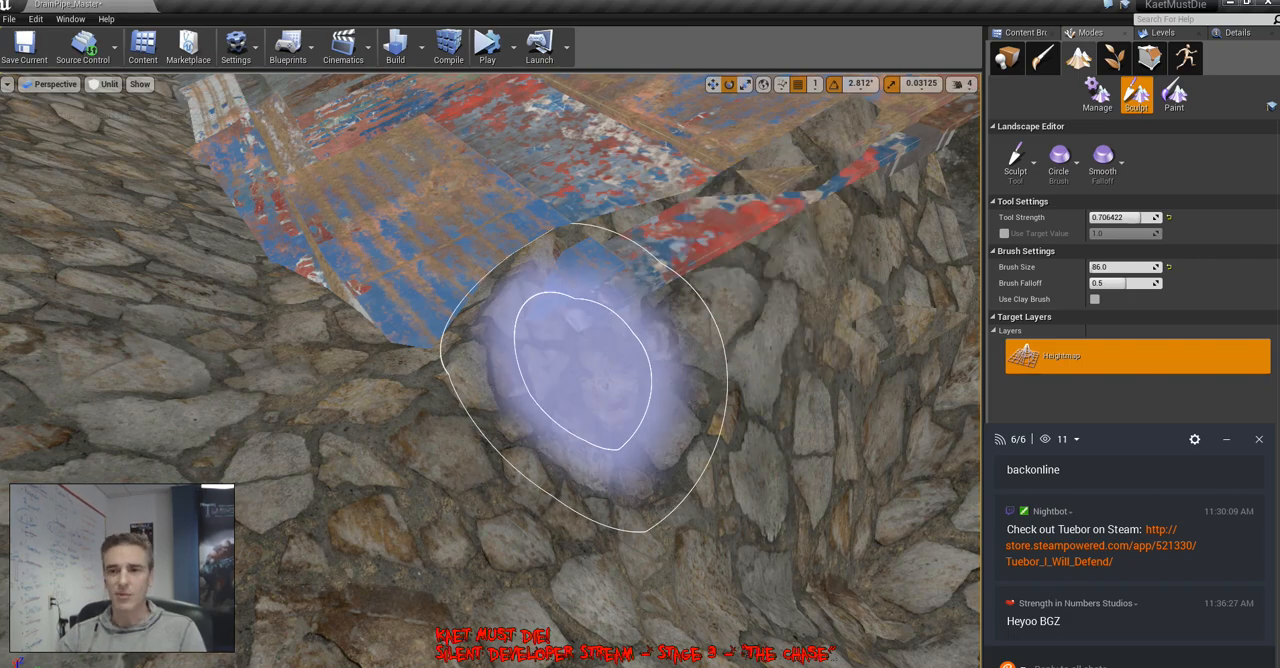
Sculpt the cobblestone landscape up beneath the scrap-metal ramp's open edge, filling the gap against the dark rock wall
mouse_move(742, 362)
right_down()
mouse_move(850, 355)
mouse_move(770, 365)
mouse_move(880, 335)
mouse_move(888, 290)
right_up()
key(s)
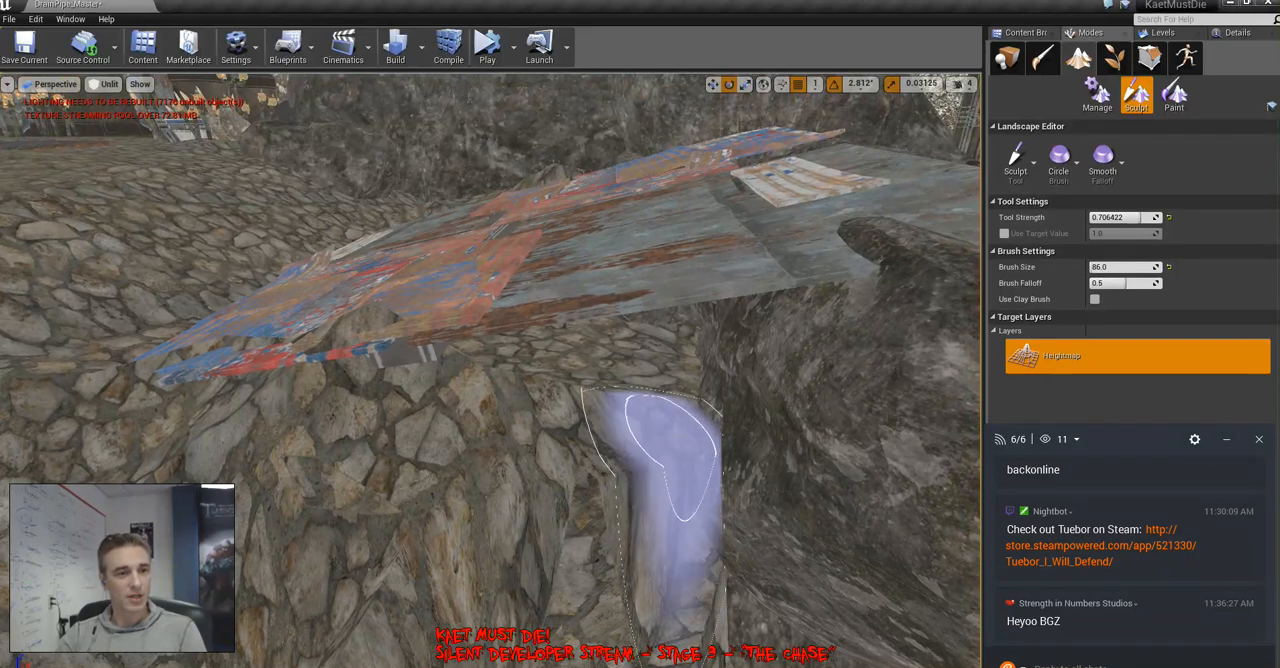
mouse_move(618, 375)
mouse_down()
mouse_move(594, 365)
mouse_move(686, 326)
mouse_move(498, 405)
mouse_move(558, 328)
mouse_up()
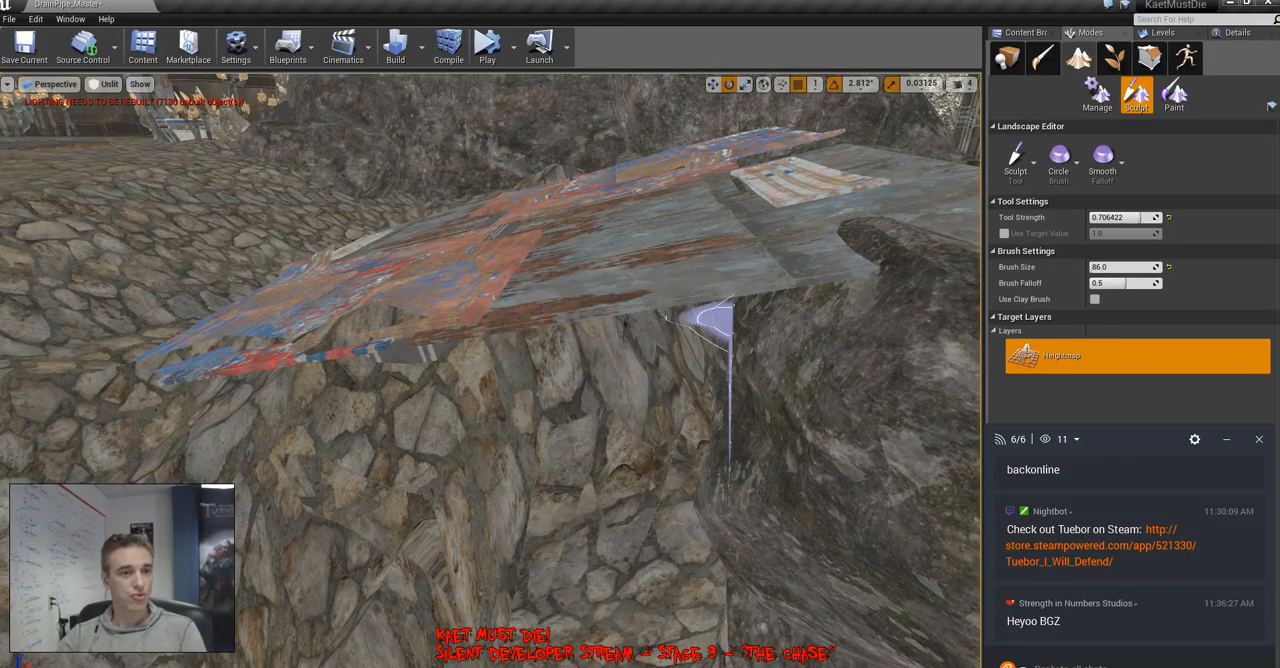
mouse_move(614, 460)
mouse_down()
mouse_move(640, 420)
mouse_move(605, 440)
mouse_move(600, 430)
mouse_move(706, 425)
mouse_up()
mouse_move(706, 425)
right_down()
mouse_move(790, 450)
mouse_move(850, 520)
mouse_move(836, 520)
right_up()
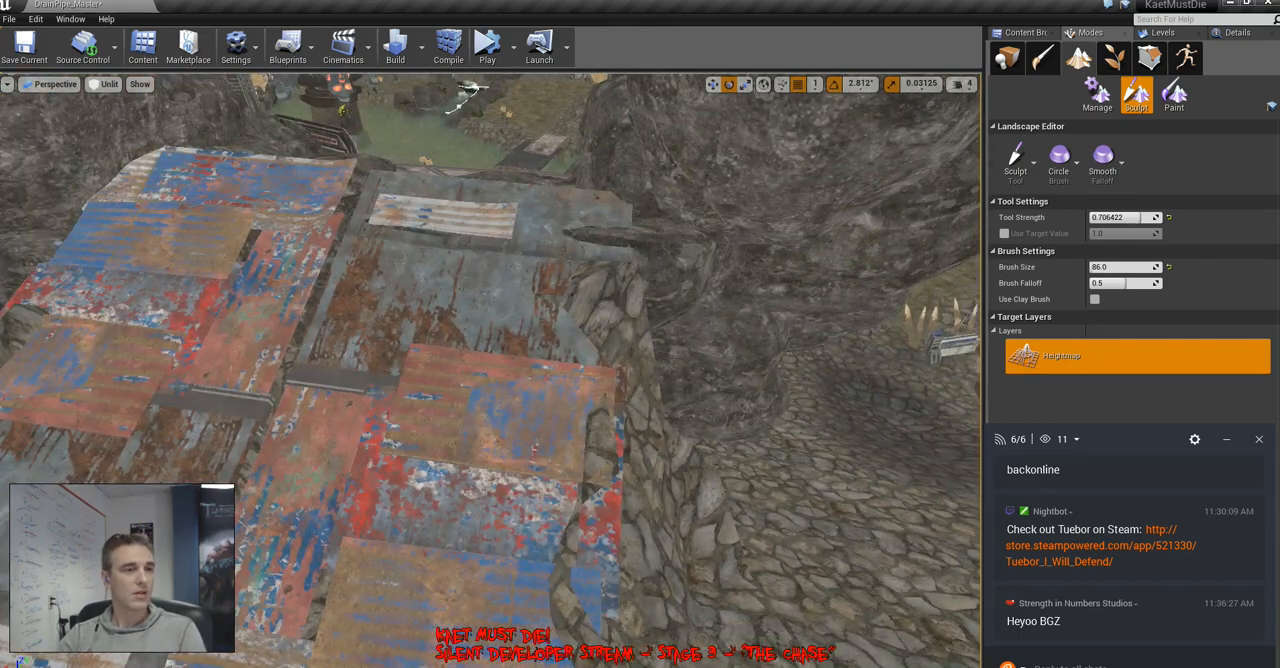
mouse_move(720, 400)
right_down()
mouse_move(706, 390)
mouse_move(746, 400)
right_up()
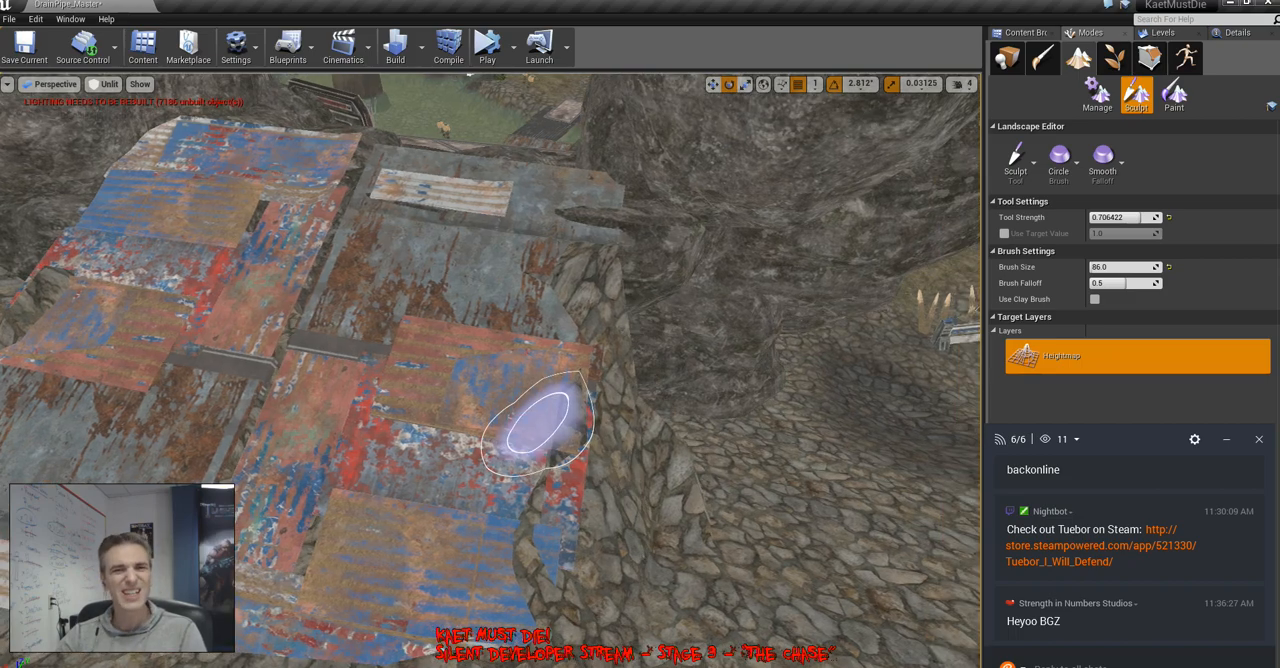
Use the landscape Ramp tool to add a slope from the scrap-metal ramp's edge down to the cobblestone floor beside the rock wall
key(w)
mouse_move(537, 423)
right_down()
mouse_move(590, 455)
mouse_move(620, 420)
mouse_move(588, 408)
mouse_move(688, 456)
right_up()
key(s)
key(w)
click(1014, 172)
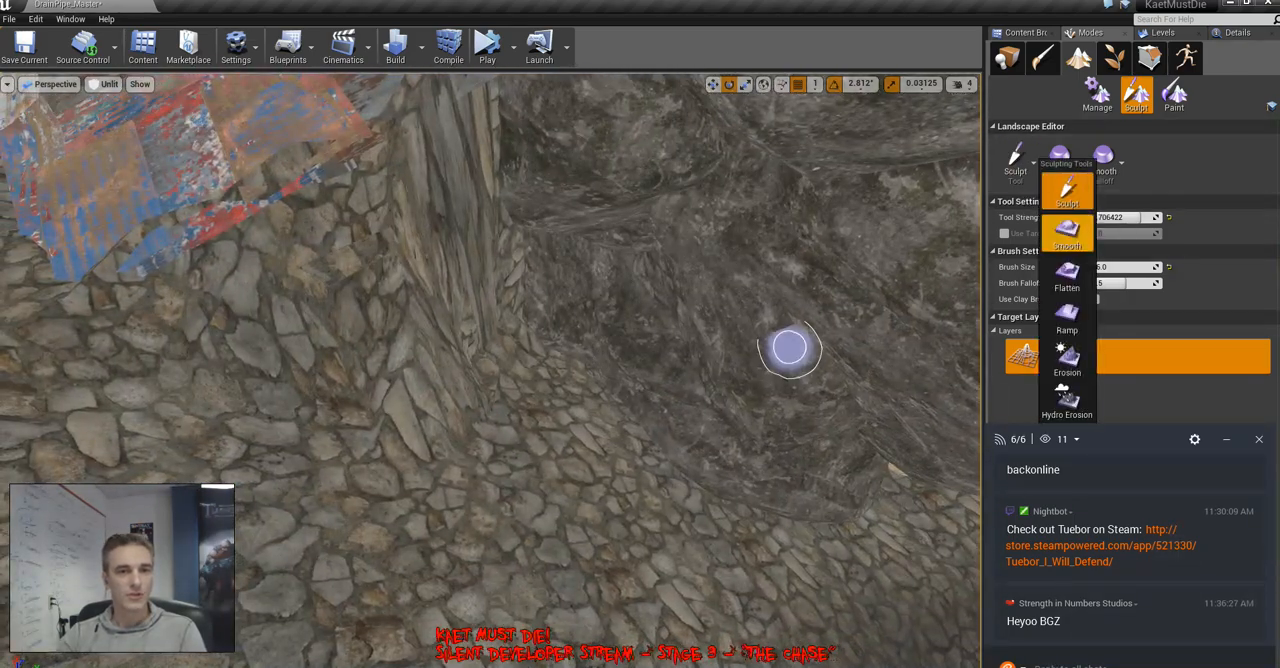
click(1067, 318)
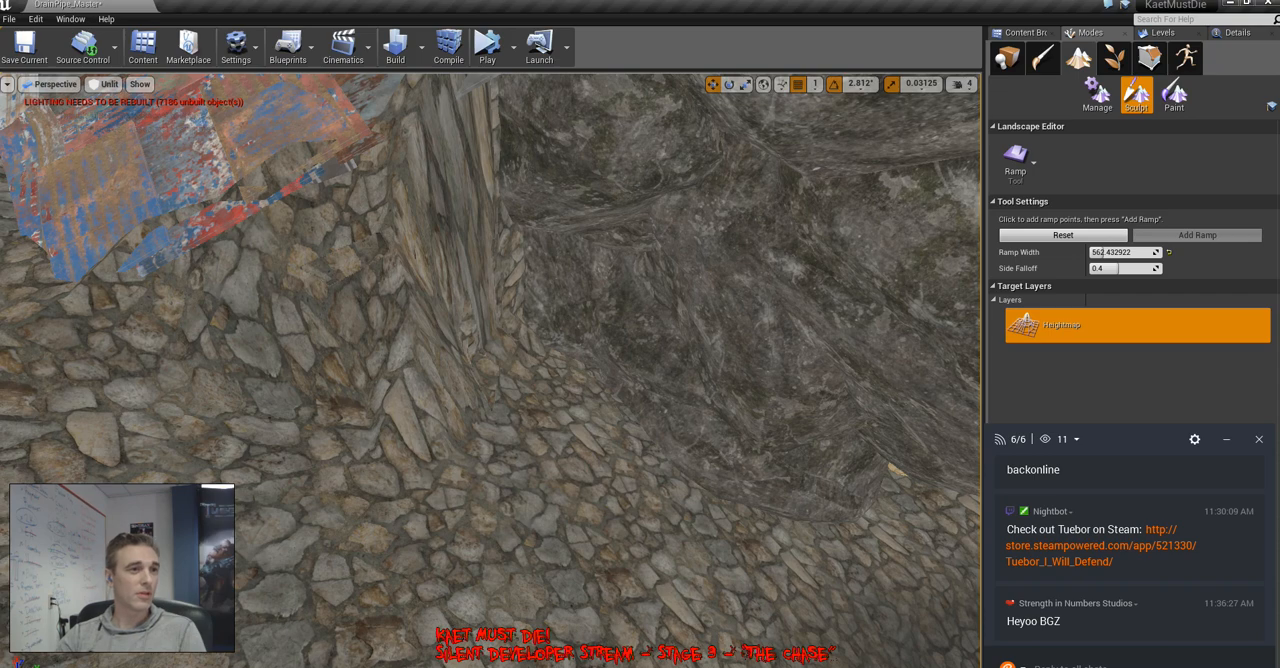
mouse_move(366, 94)
mouse_down()
mouse_move(540, 472)
mouse_move(670, 562)
mouse_move(730, 557)
mouse_up()
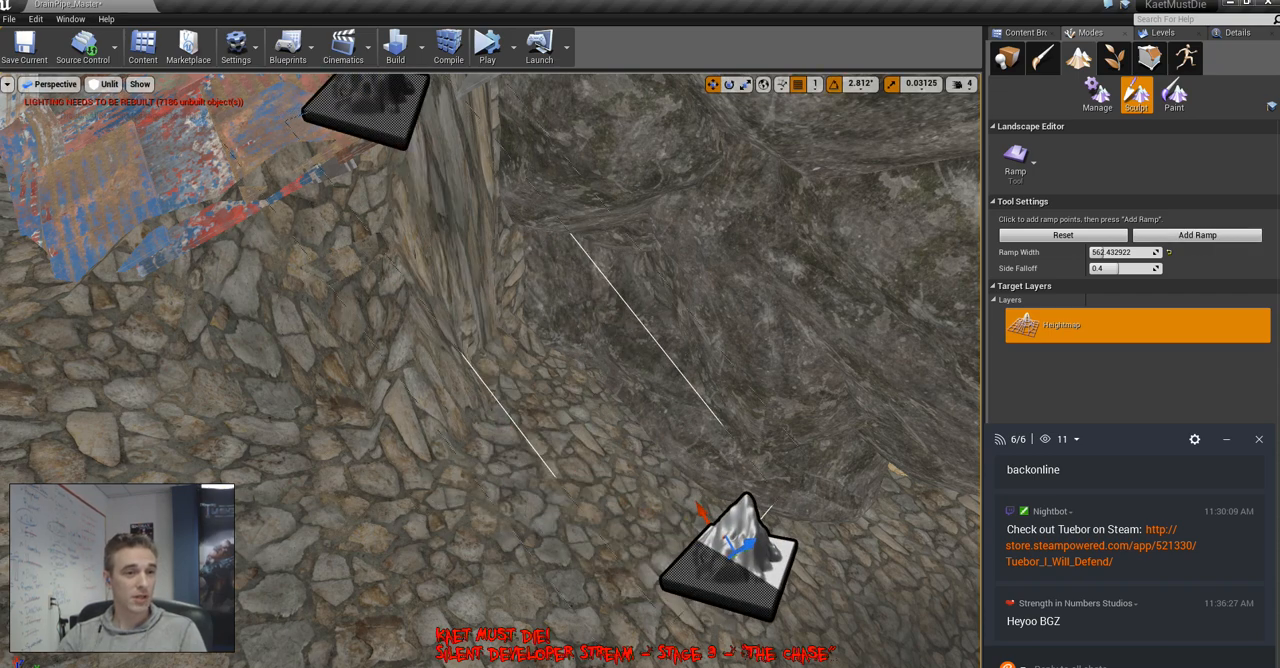
click(1197, 235)
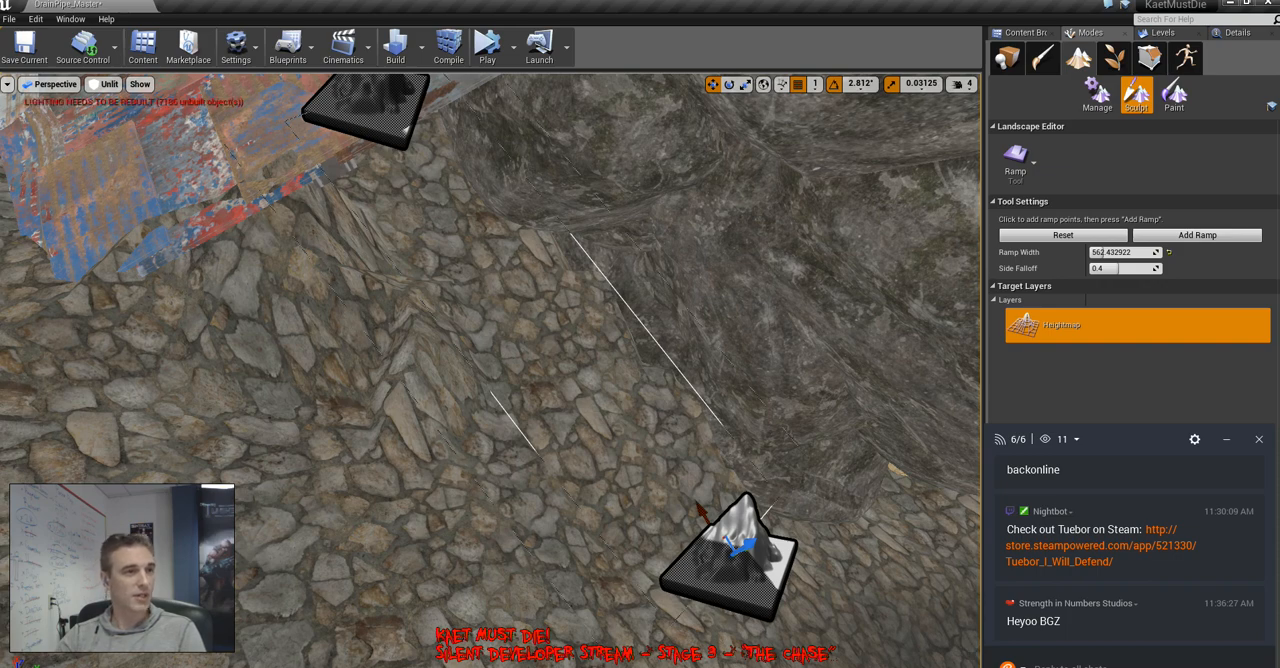
drag(729, 556, 742, 372)
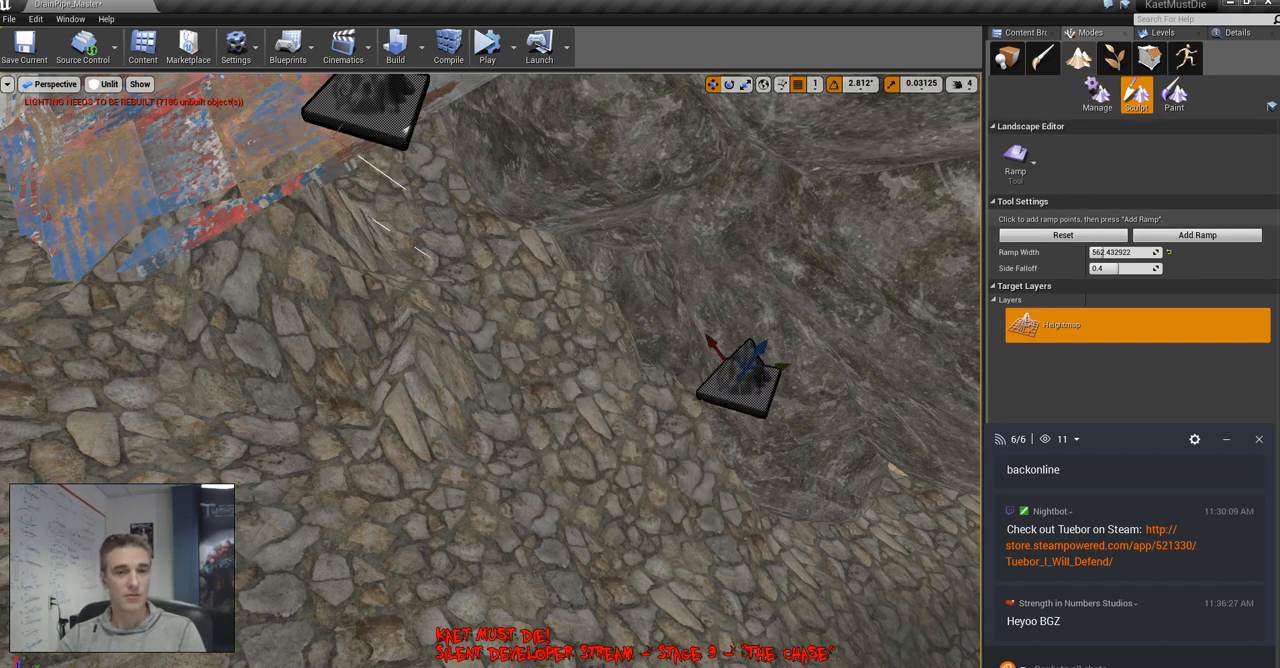
mouse_move(1144, 440)
mouse_down()
mouse_move(444, 403)
mouse_move(1068, 381)
mouse_move(1143, 430)
mouse_move(1149, 421)
mouse_up()
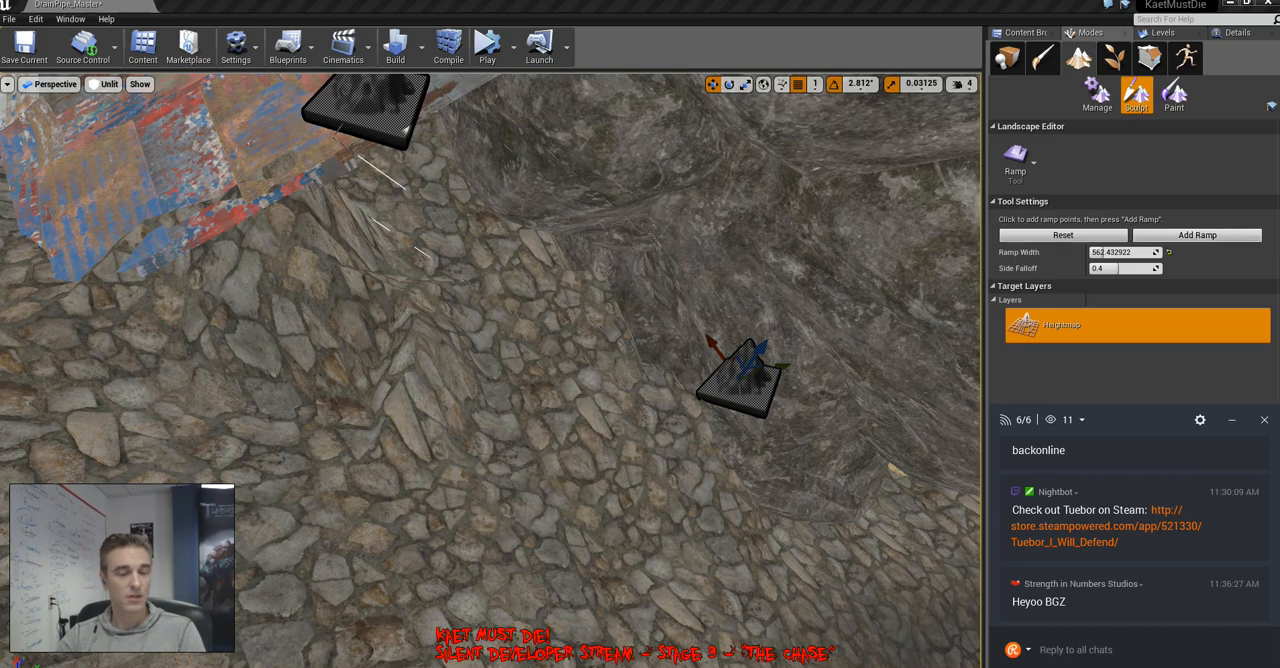
mouse_move(490, 370)
right_down()
mouse_move(400, 300)
mouse_move(470, 305)
mouse_move(496, 355)
right_up()
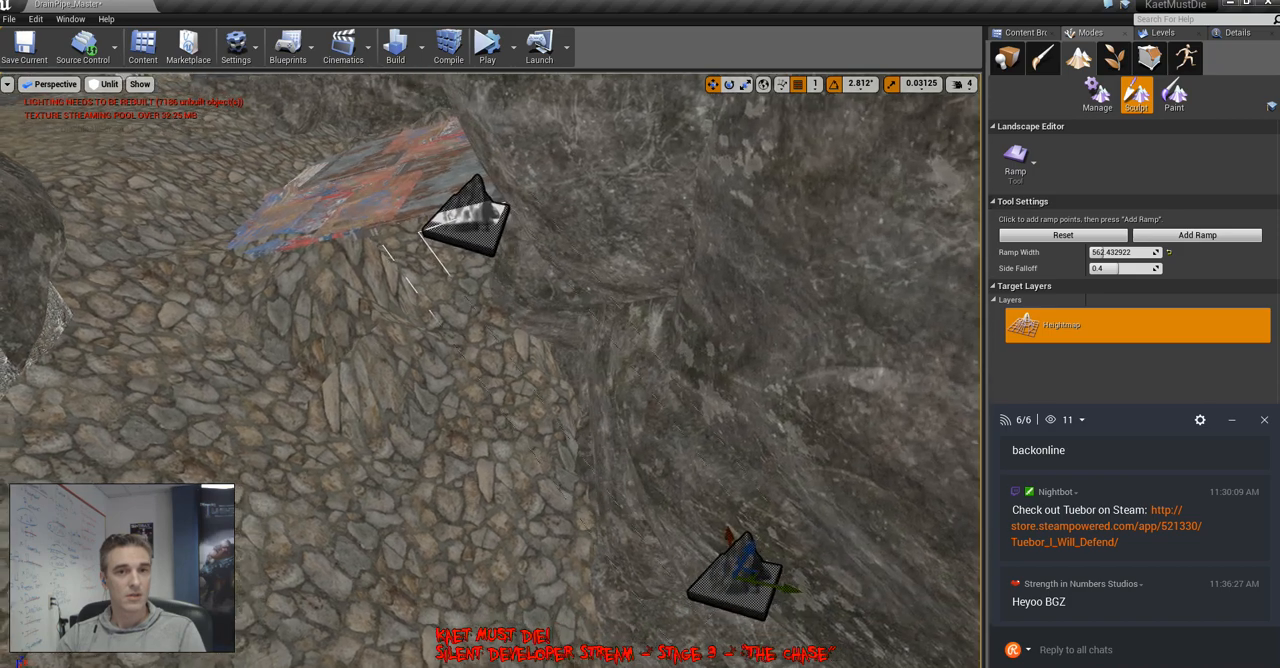
click(1097, 95)
click(1136, 95)
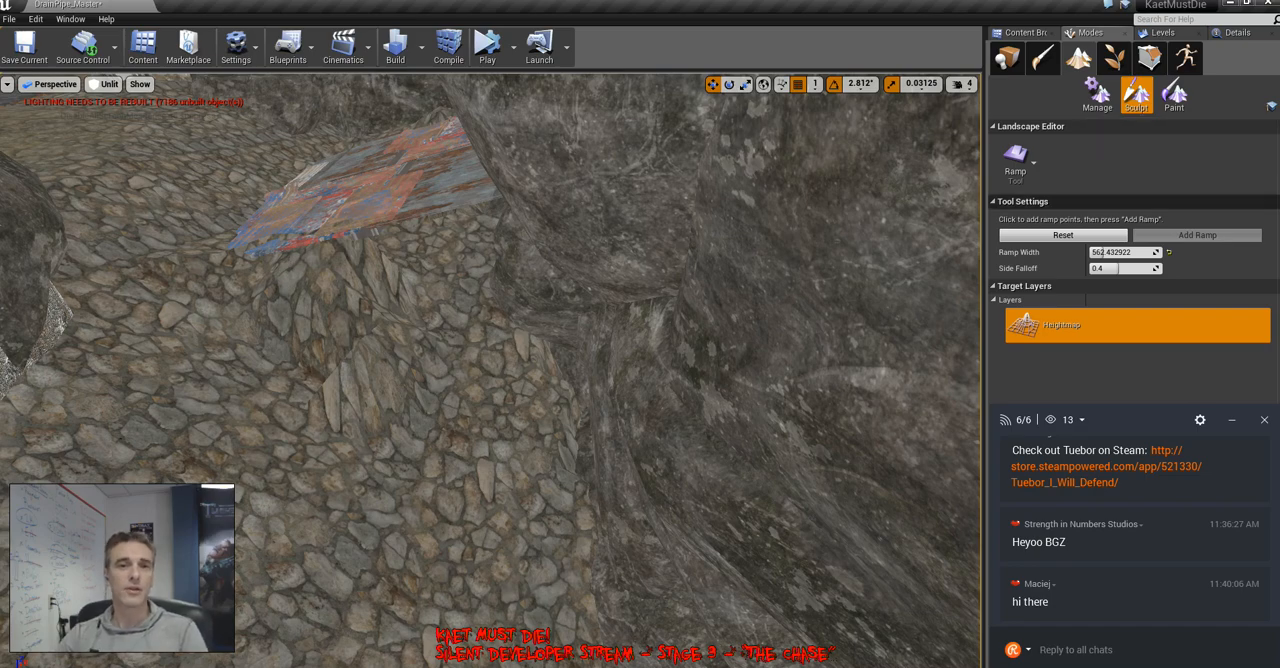
Flatten the stone ground between the scrap-metal ramp's lower edge and the rock wall with the 86.0 brush
right_drag(490, 370, 452, 375)
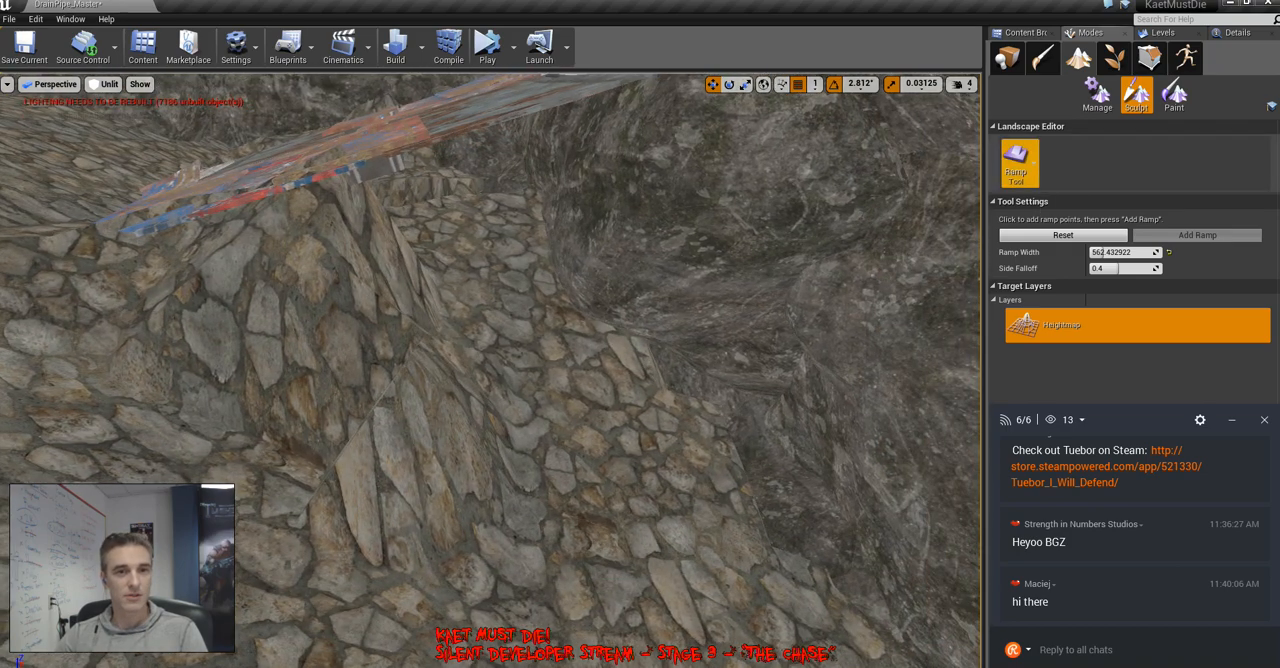
click(1016, 165)
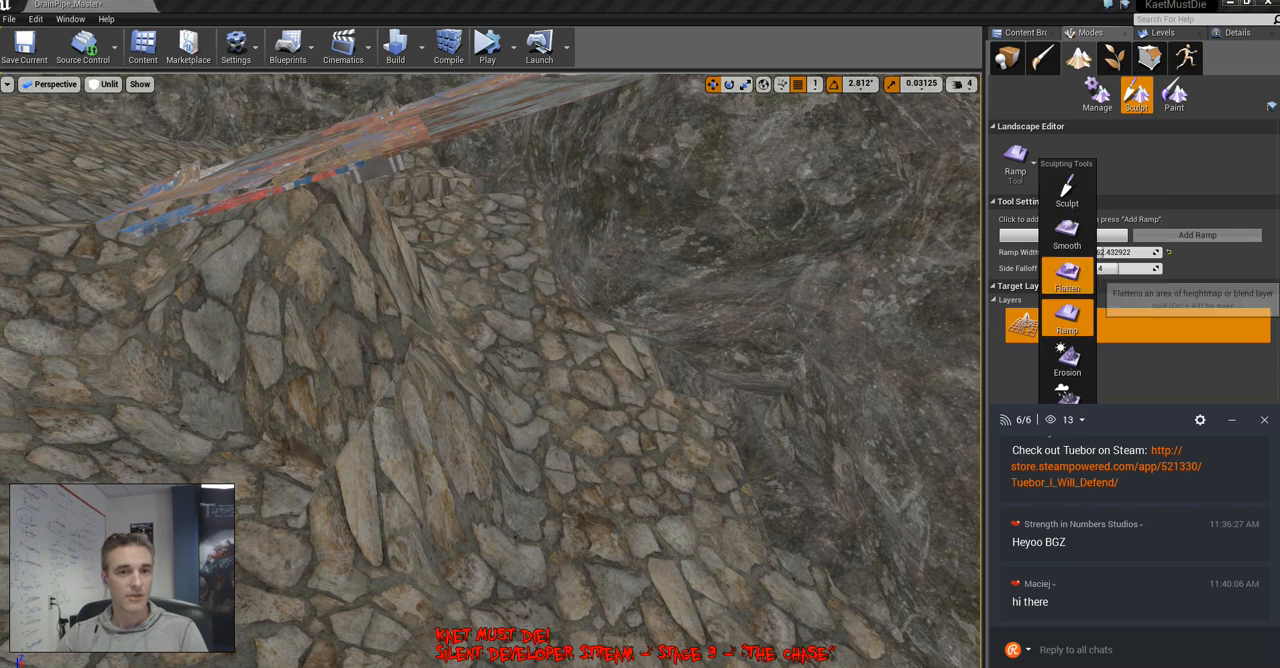
click(1067, 275)
drag(535, 270, 414, 200)
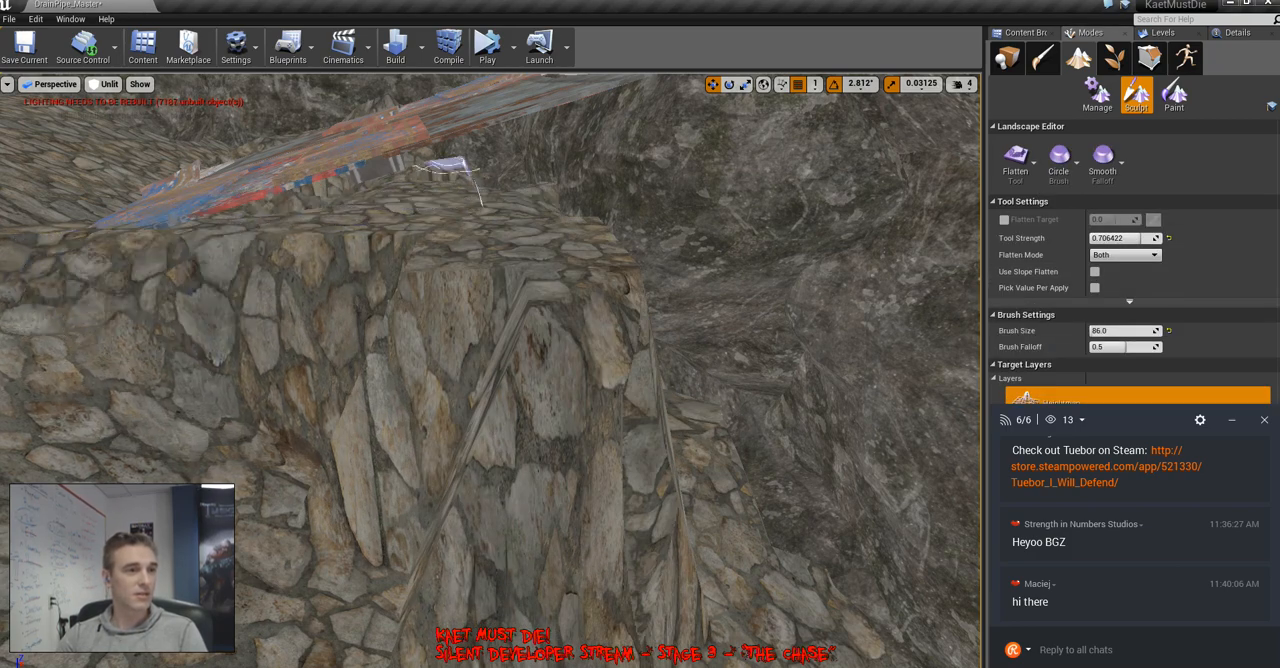
mouse_move(557, 240)
mouse_down()
mouse_move(743, 400)
mouse_move(620, 282)
mouse_up()
mouse_move(621, 281)
right_down()
mouse_move(560, 300)
mouse_move(610, 335)
mouse_move(790, 345)
right_up()
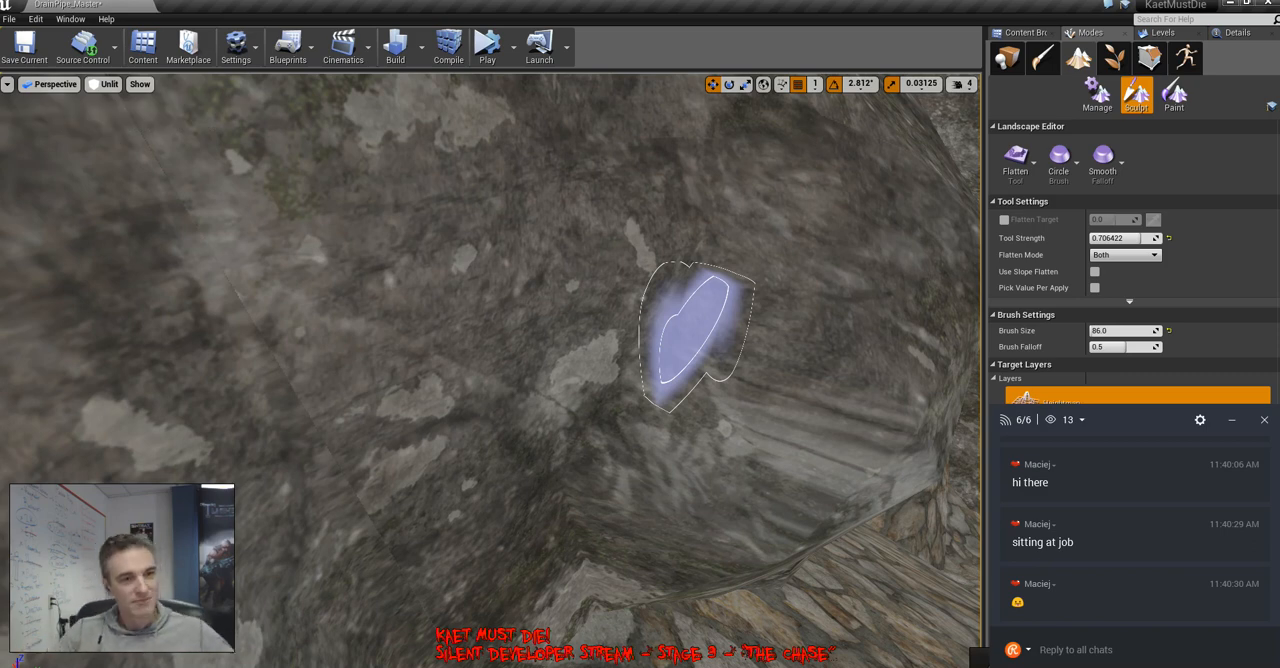
right_click(538, 458)
click(583, 431)
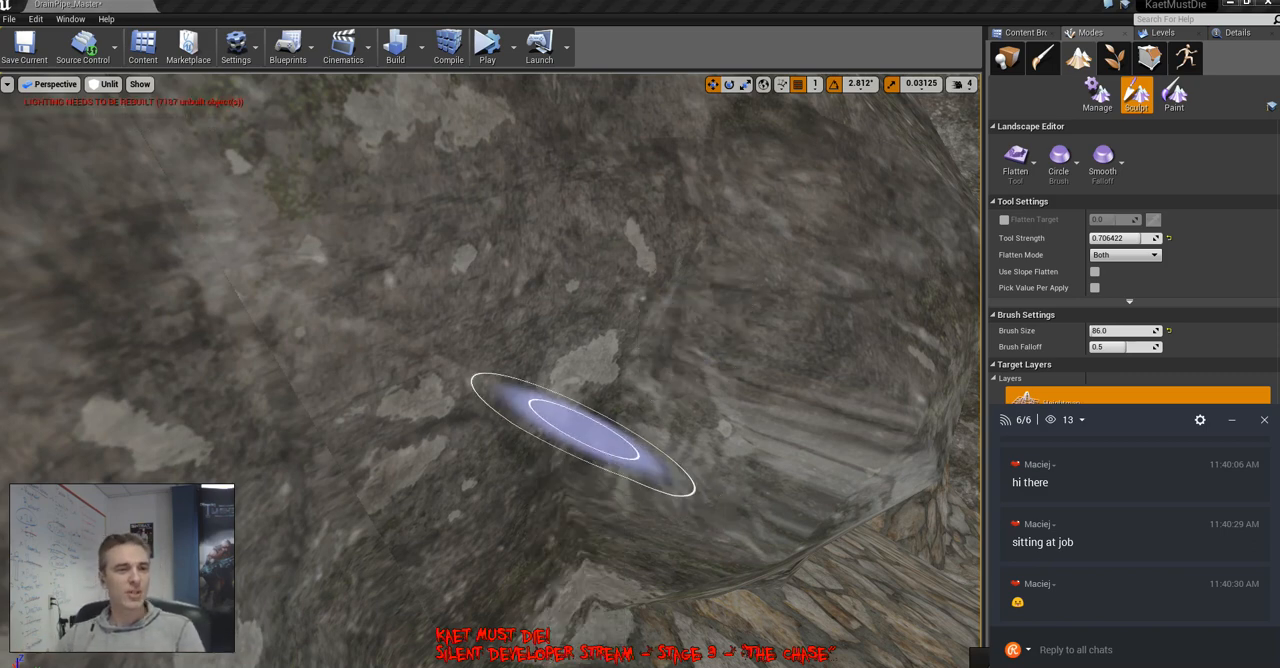
right_click(832, 383)
click(694, 322)
mouse_move(694, 322)
right_down()
mouse_move(800, 350)
mouse_move(650, 335)
mouse_move(800, 345)
mouse_move(850, 390)
mouse_move(820, 350)
mouse_move(840, 335)
right_up()
Sculpt a stone mound between the scrap-metal ramp and the rock wall, enlarging the brush to 147.0
click(1015, 160)
click(1067, 188)
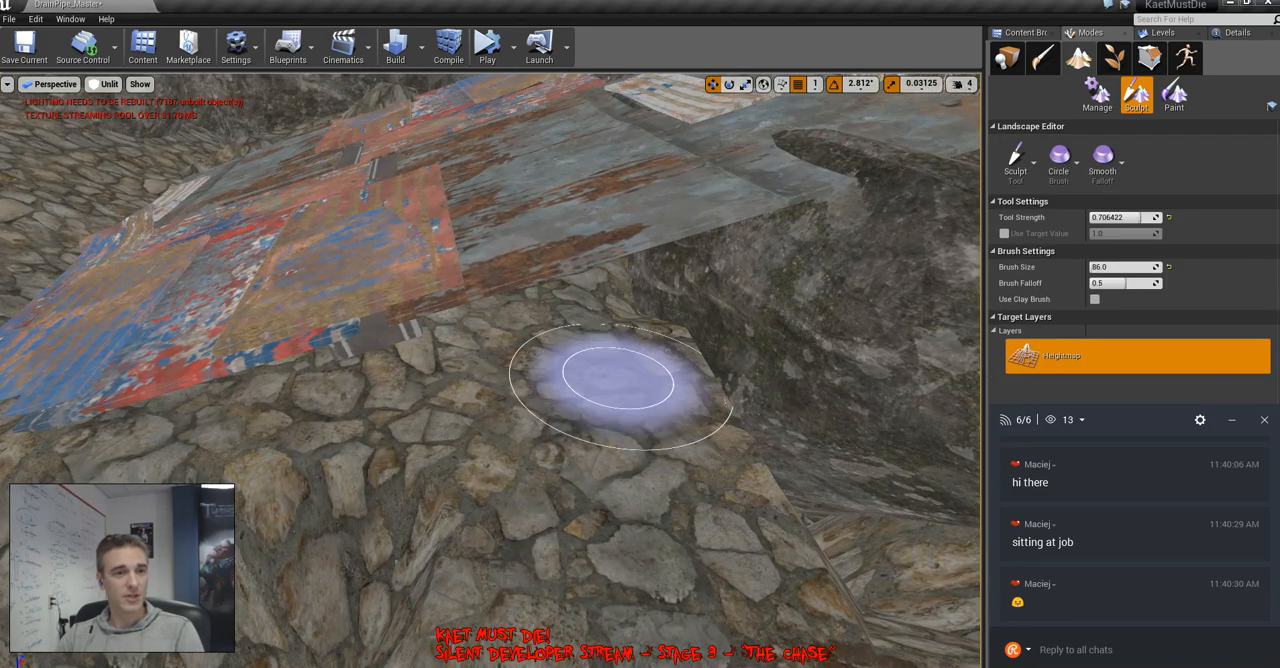
drag(614, 385, 577, 420)
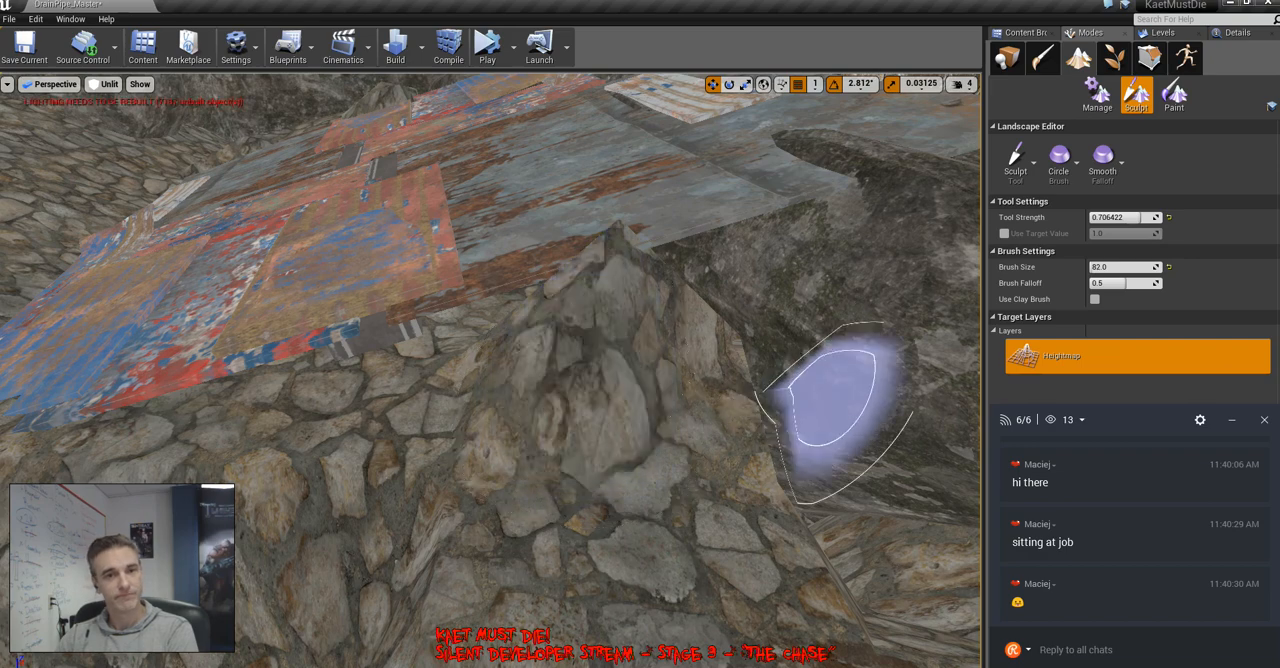
key(bracketright)
key(bracketright)
key(bracketright)
key(bracketright)
key(bracketright)
key(bracketright)
key(bracketright)
key(bracketright)
key(bracketright)
key(bracketright)
key(bracketright)
key(bracketright)
key(bracketright)
key(bracketright)
drag(560, 440, 580, 425)
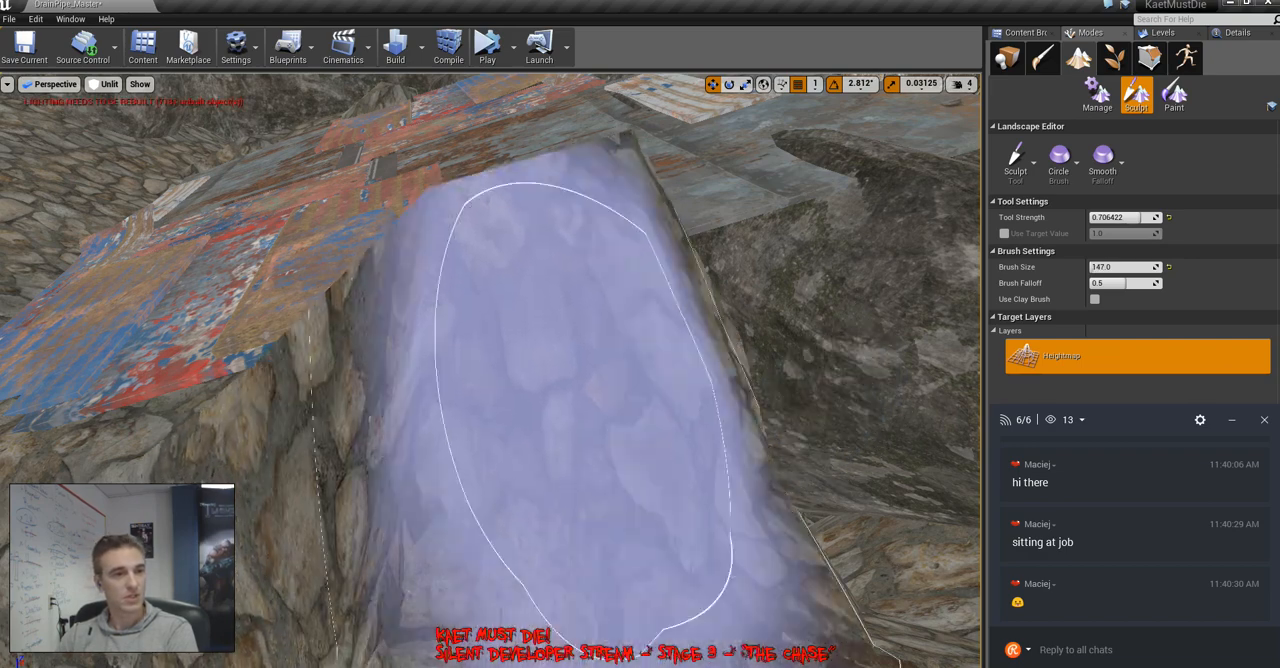
right_drag(580, 425, 585, 560)
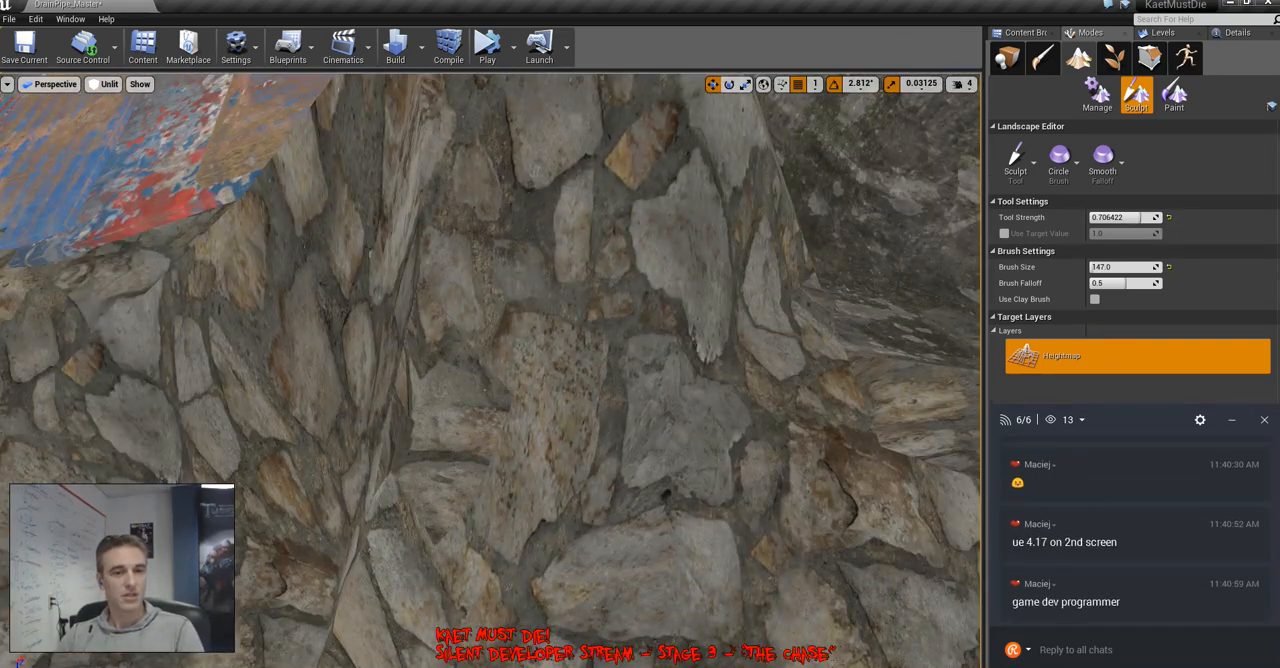
right_drag(580, 440, 530, 564)
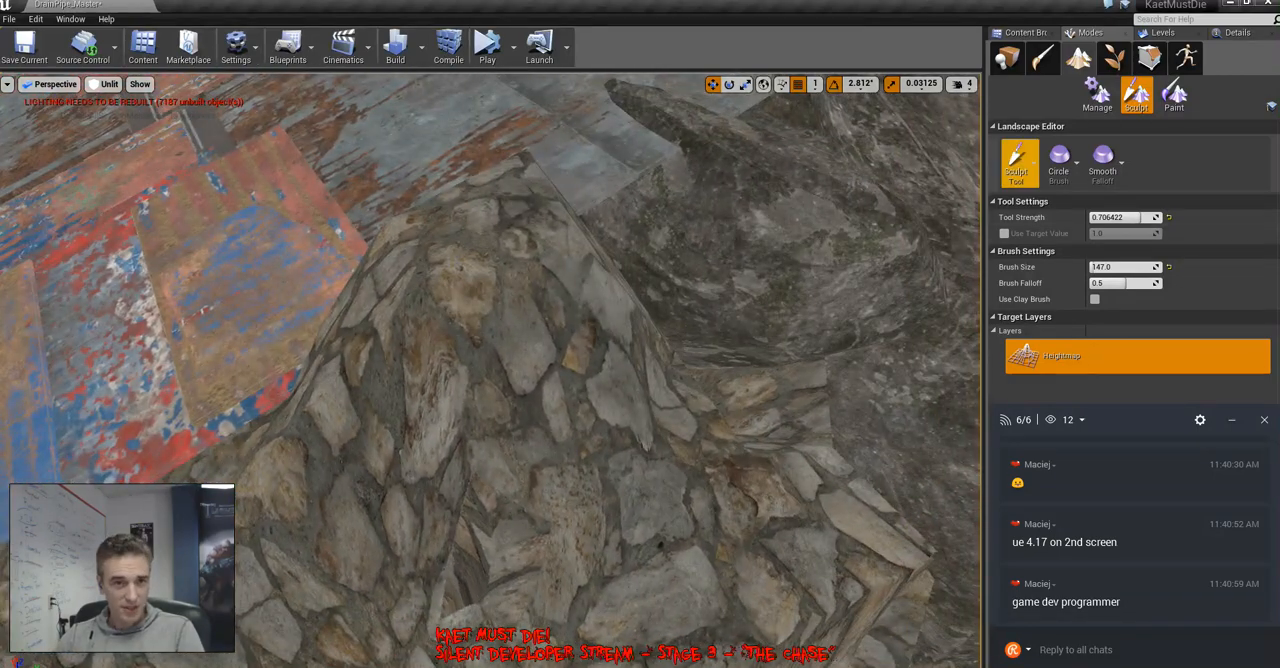
Smooth the pointed stone mound beside the scrap-metal ramp with the 147.0 brush
click(1022, 170)
click(1084, 226)
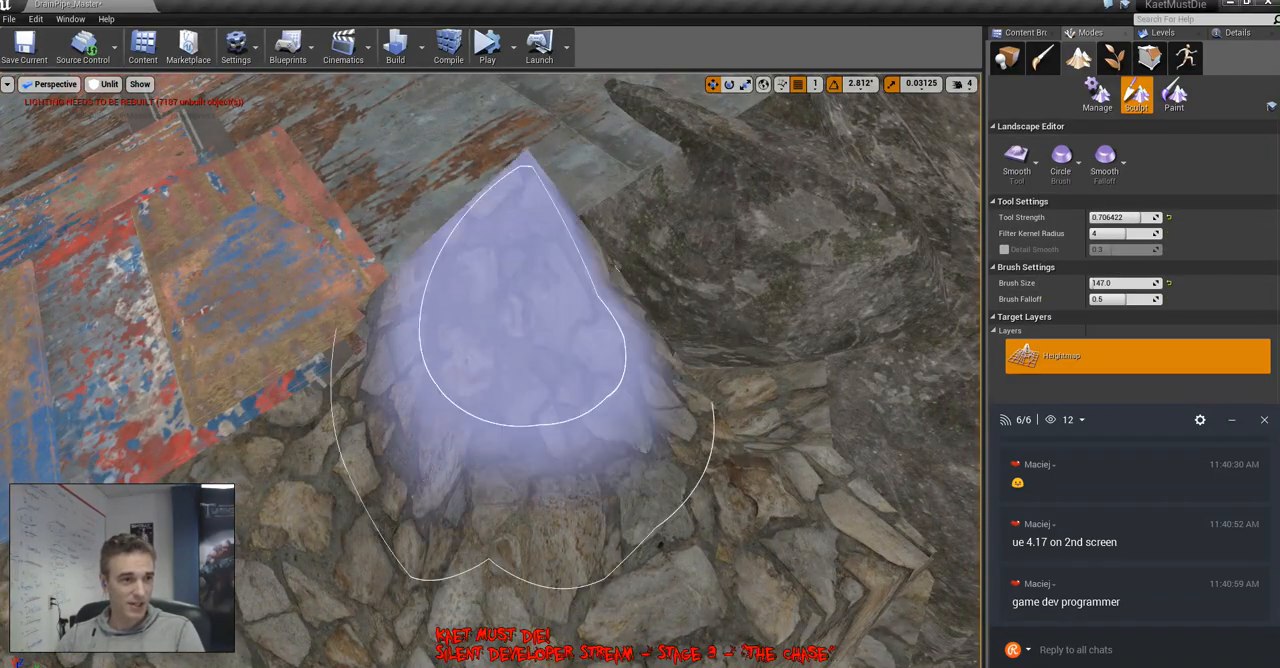
mouse_move(514, 314)
mouse_down()
mouse_move(457, 277)
mouse_move(529, 400)
mouse_move(408, 432)
mouse_up()
right_drag(408, 432, 430, 446)
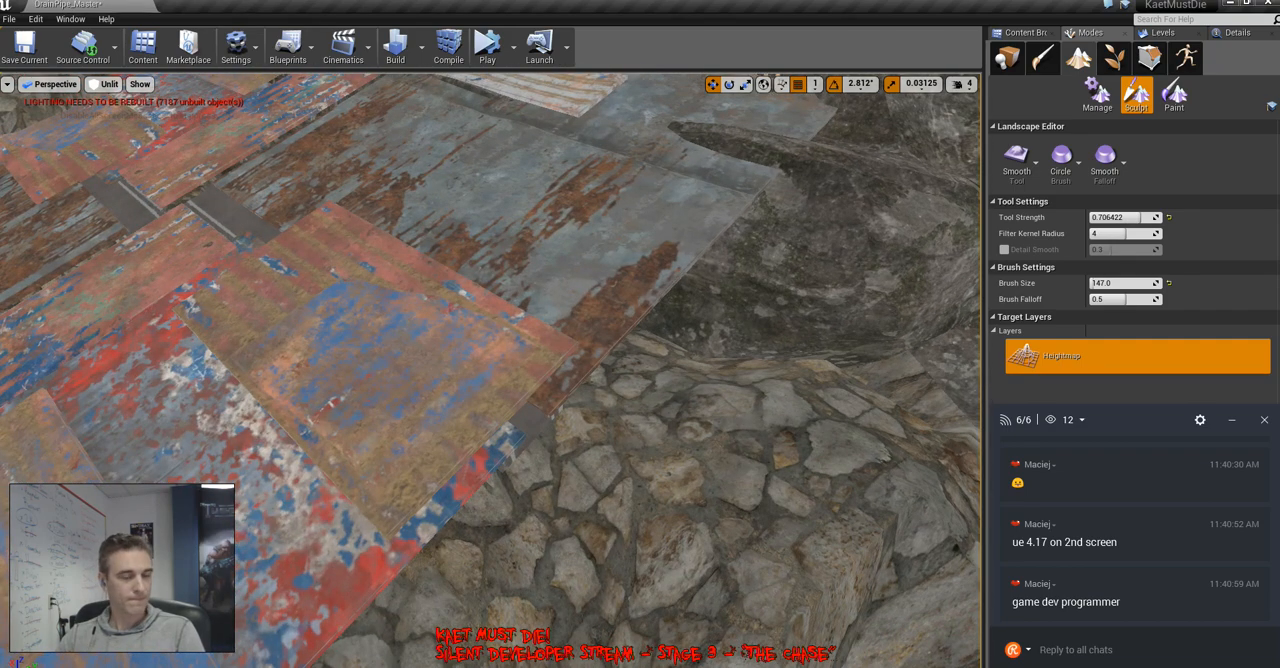
mouse_move(690, 450)
right_down()
mouse_move(715, 490)
mouse_move(705, 480)
right_up()
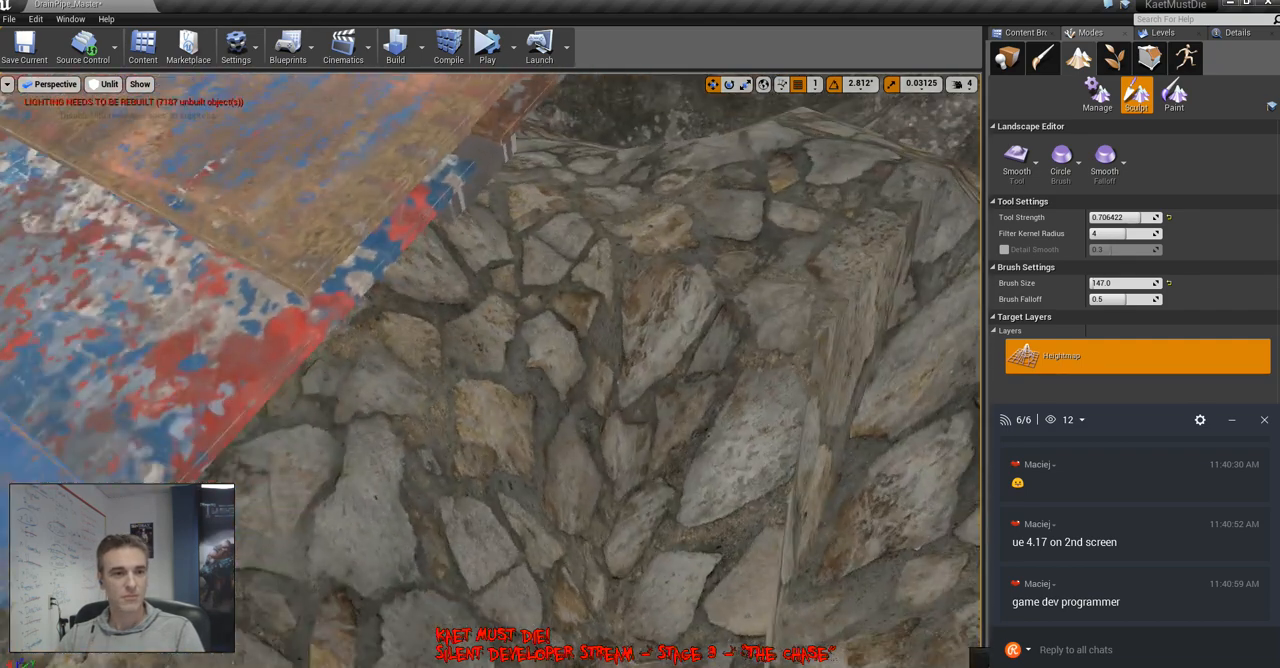
right_drag(600, 400, 655, 408)
right_drag(560, 390, 585, 395)
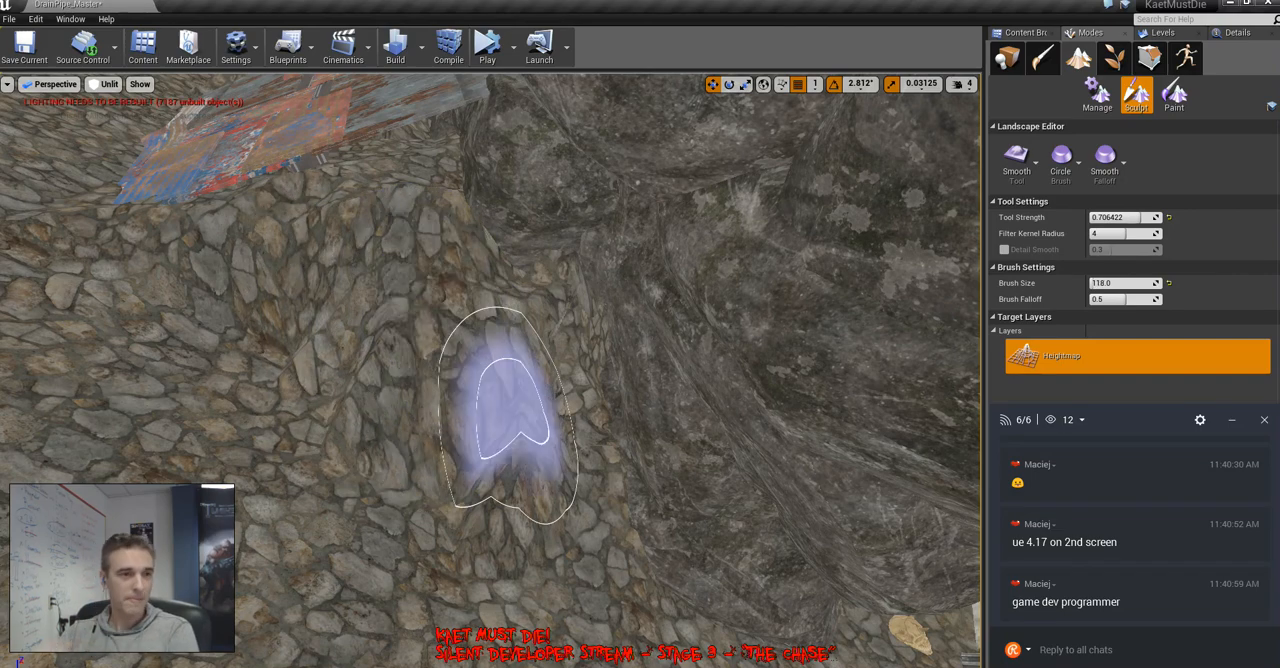
Reduce the Smooth brush to 118.0 and soften the stone slope running down along the rock wall
key(bracketleft)
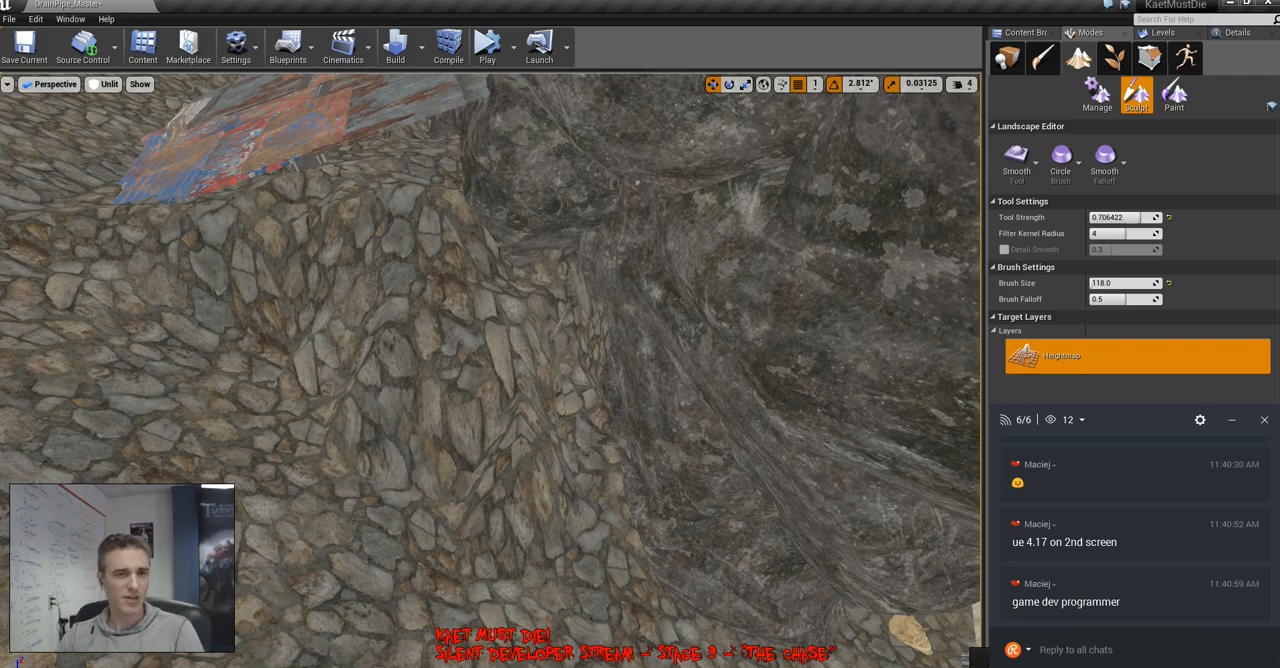
mouse_move(453, 368)
right_down()
mouse_move(510, 372)
mouse_move(460, 355)
mouse_move(475, 385)
mouse_move(500, 392)
mouse_move(470, 375)
mouse_move(445, 395)
mouse_move(475, 372)
right_up()
mouse_move(508, 245)
mouse_down()
mouse_move(588, 218)
mouse_move(588, 280)
mouse_up()
right_drag(588, 280, 480, 250)
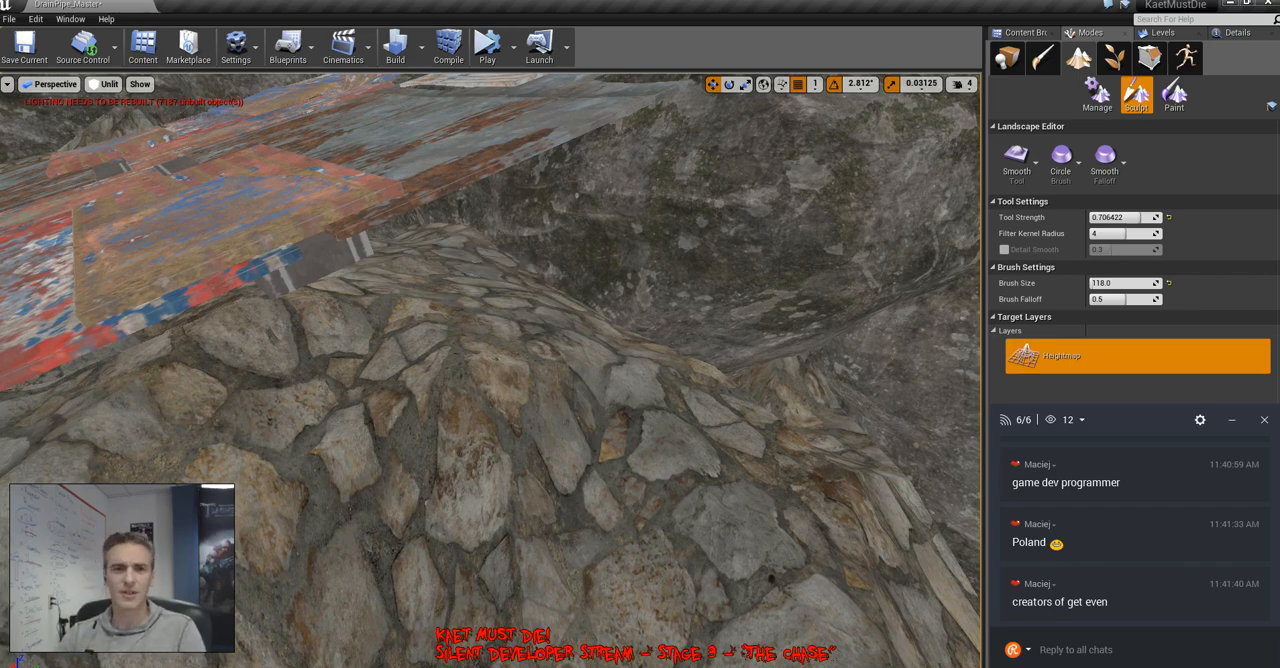
mouse_move(722, 486)
right_down()
mouse_move(810, 420)
mouse_move(700, 455)
mouse_move(610, 462)
mouse_move(672, 478)
right_up()
mouse_move(768, 575)
right_down()
mouse_move(860, 565)
mouse_move(770, 595)
mouse_move(765, 635)
mouse_move(760, 585)
mouse_move(660, 580)
mouse_move(812, 575)
right_up()
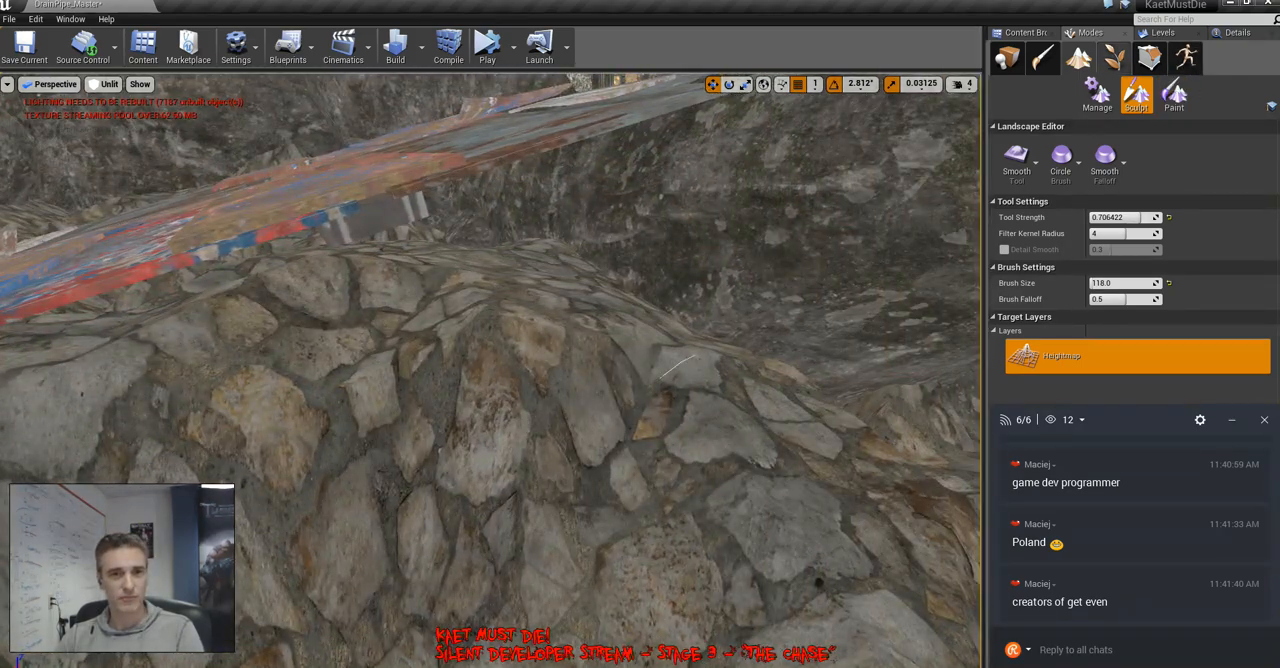
Sculpt the stone mound higher against the scrap-metal ramp and rock wall, with the tool strength set to 0.568807
click(1020, 163)
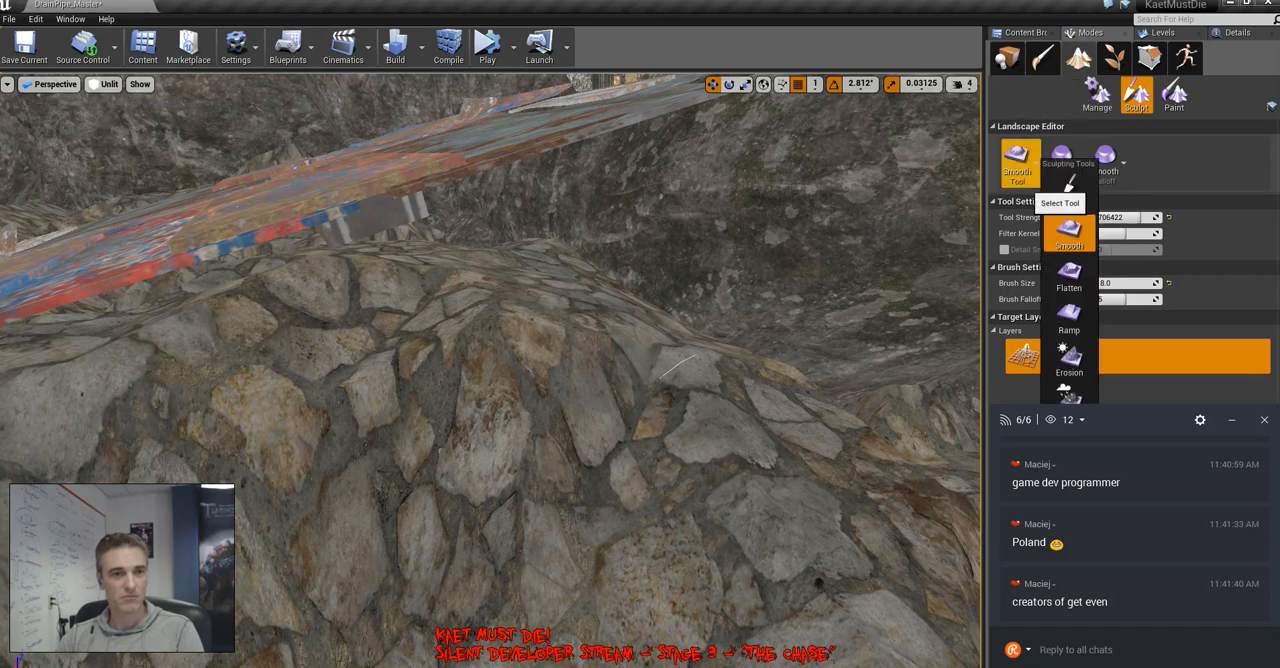
click(1069, 190)
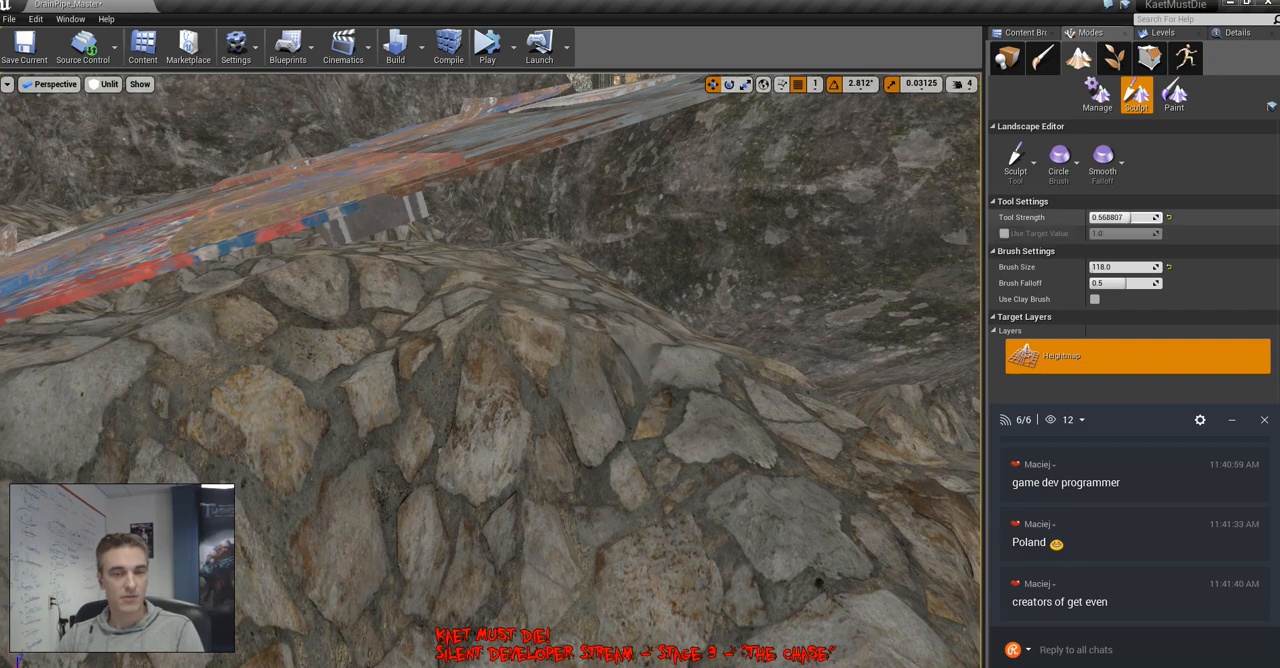
mouse_move(573, 262)
mouse_down()
mouse_move(602, 345)
mouse_move(549, 350)
mouse_move(545, 243)
mouse_move(294, 308)
mouse_move(677, 380)
mouse_move(705, 250)
mouse_up()
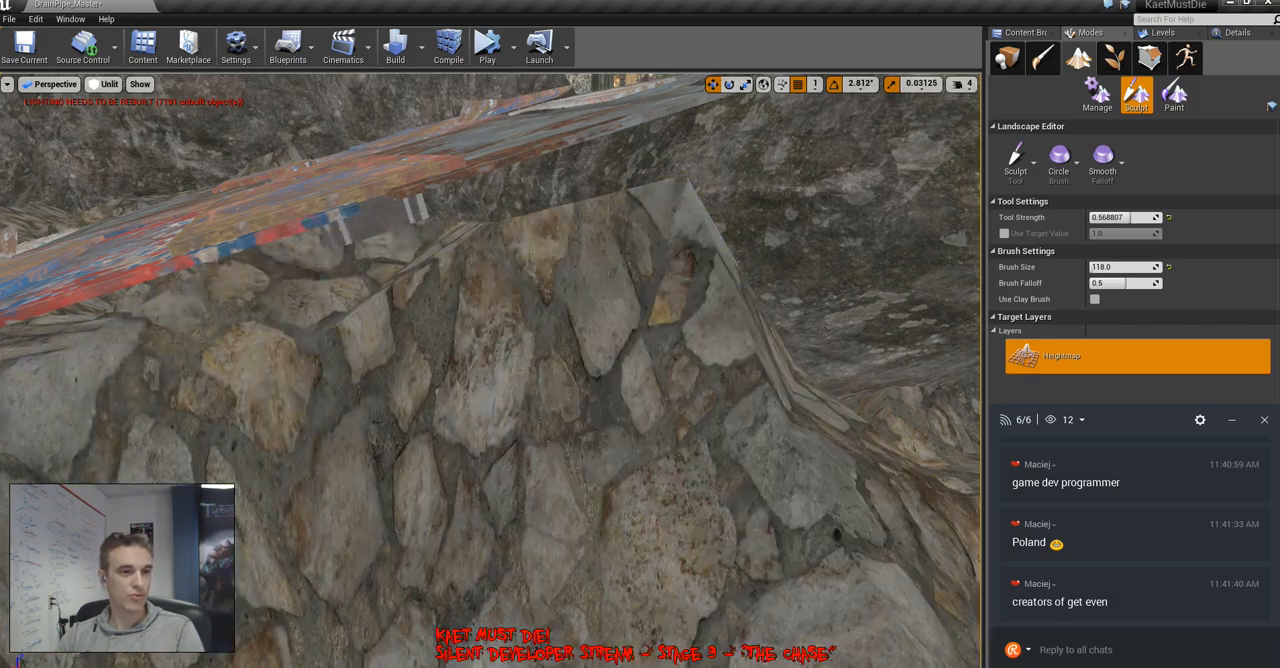
right_drag(705, 250, 690, 325)
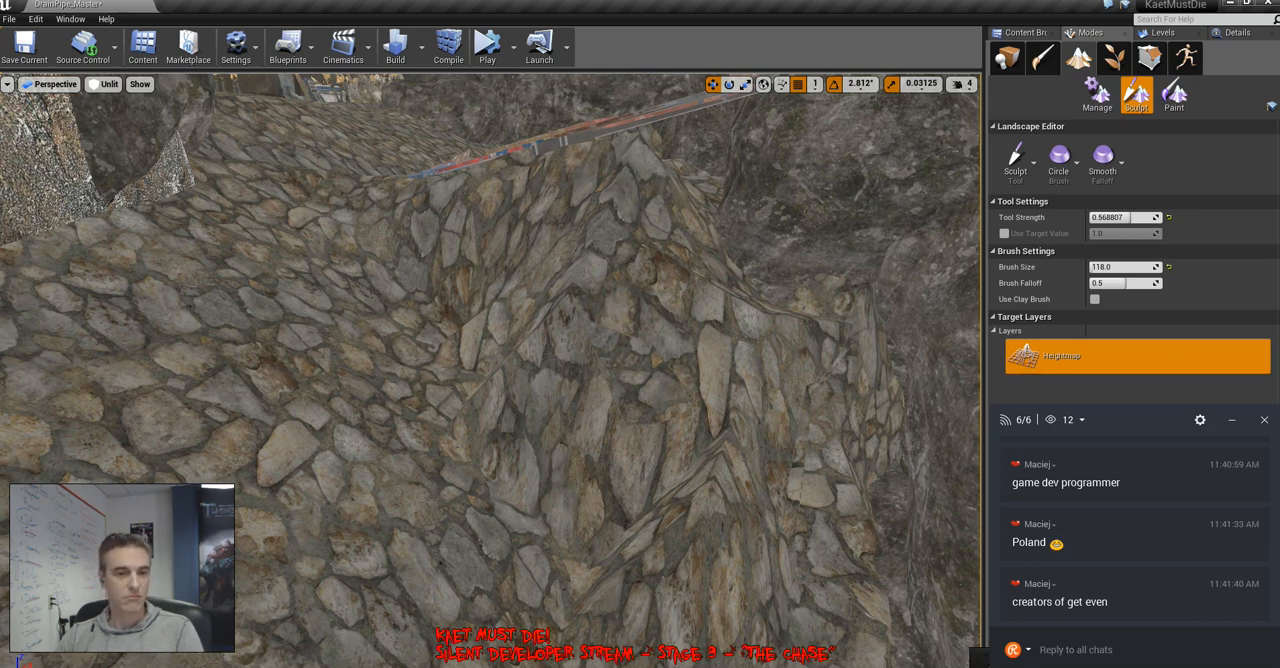
right_drag(640, 330, 755, 385)
right_drag(640, 370, 570, 268)
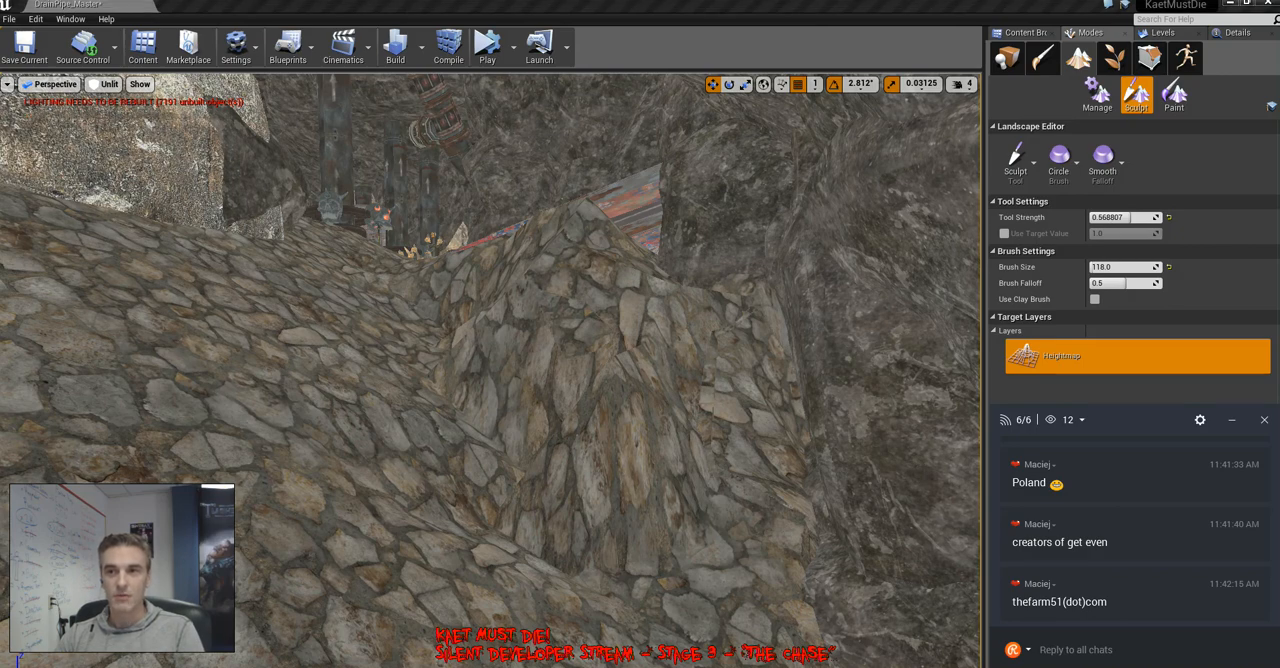
Switch to the Chrome browser, load thefarm51.com and maximize the browser window
drag(1279, 260, 566, 31)
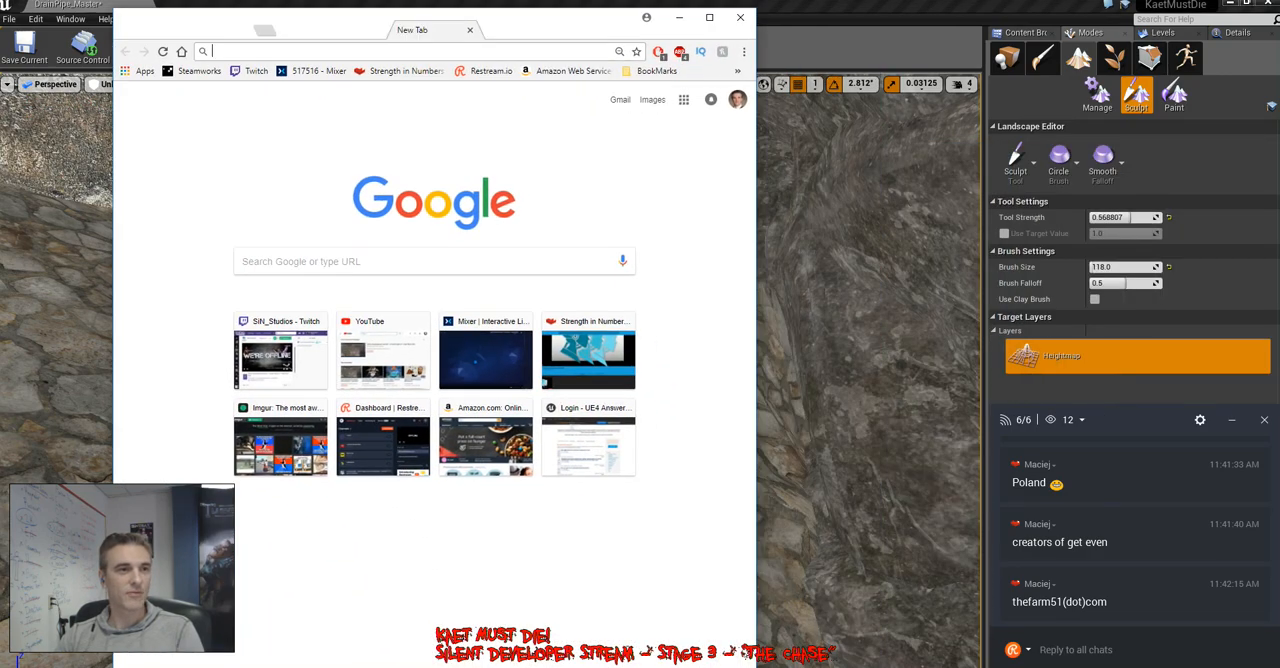
text(thefarm51.com)
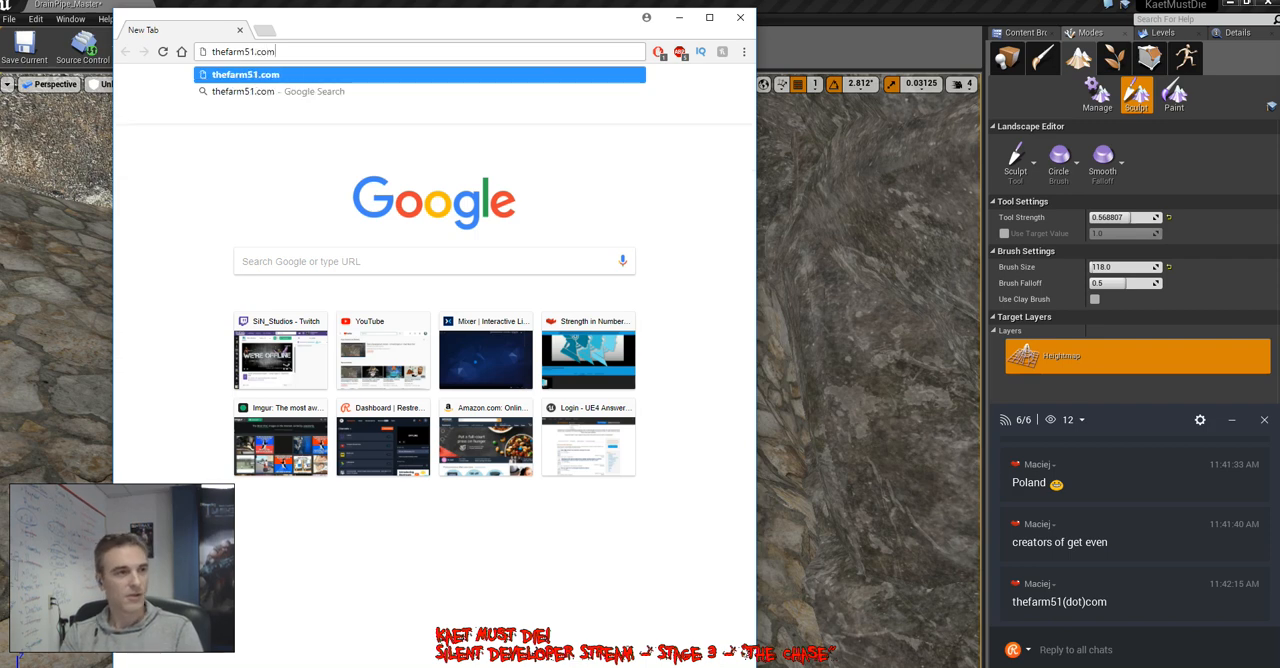
key(Return)
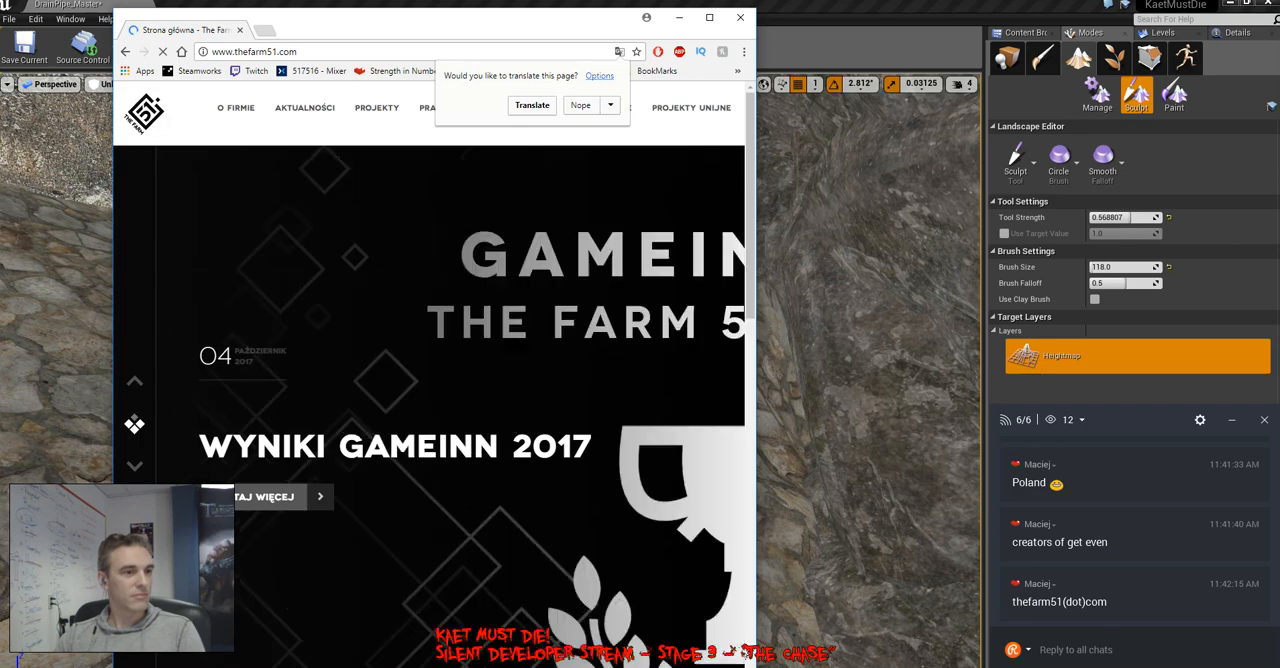
click(710, 17)
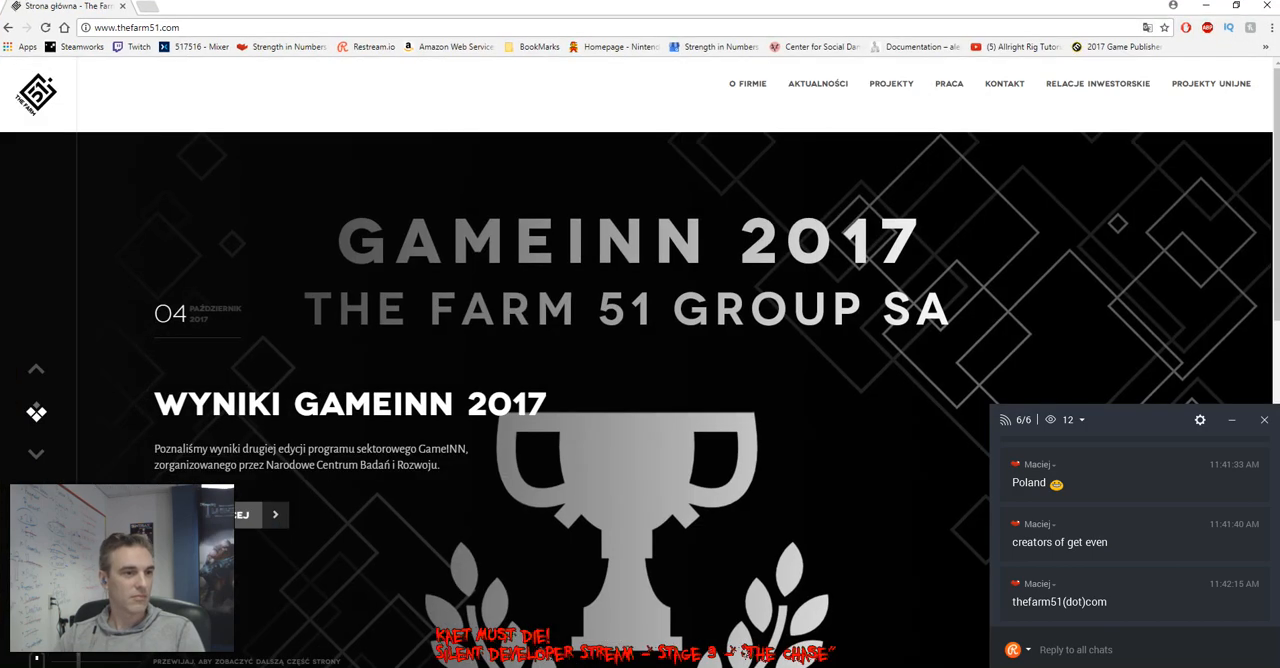
Look over The Farm 51 home page, including its news banners and game project tiles
scroll(640, 350, down, 2)
scroll(640, 350, up, 1)
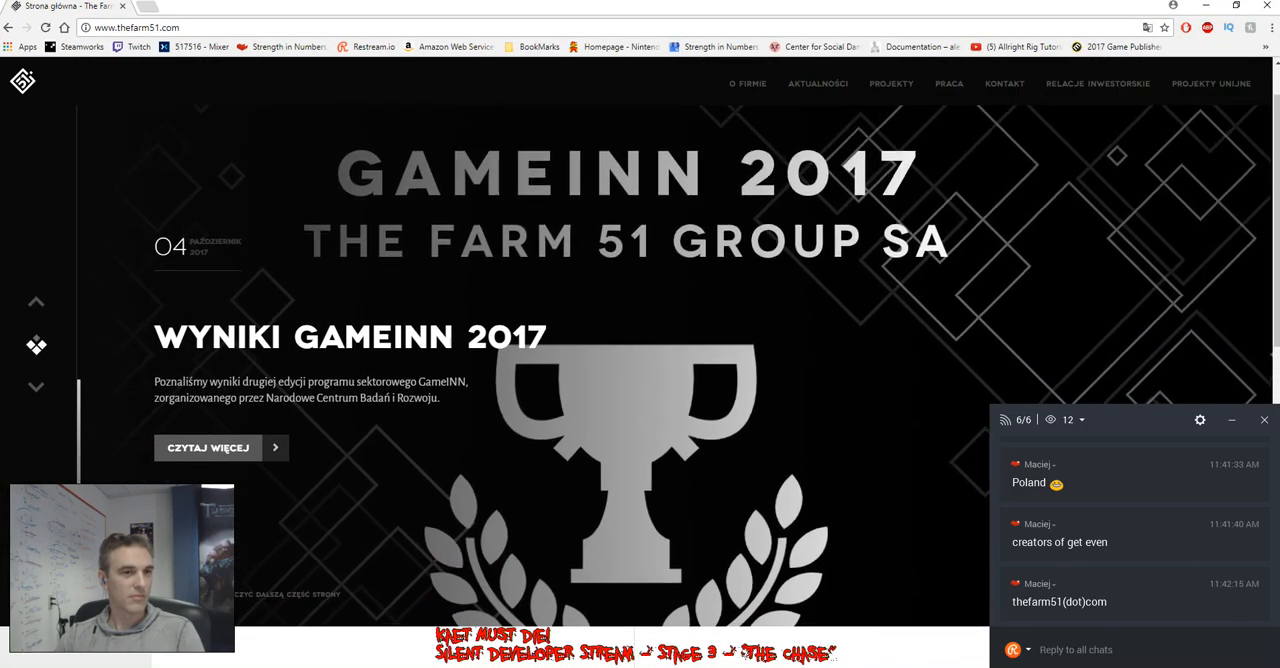
scroll(640, 386, down, 2)
scroll(640, 386, down, 2)
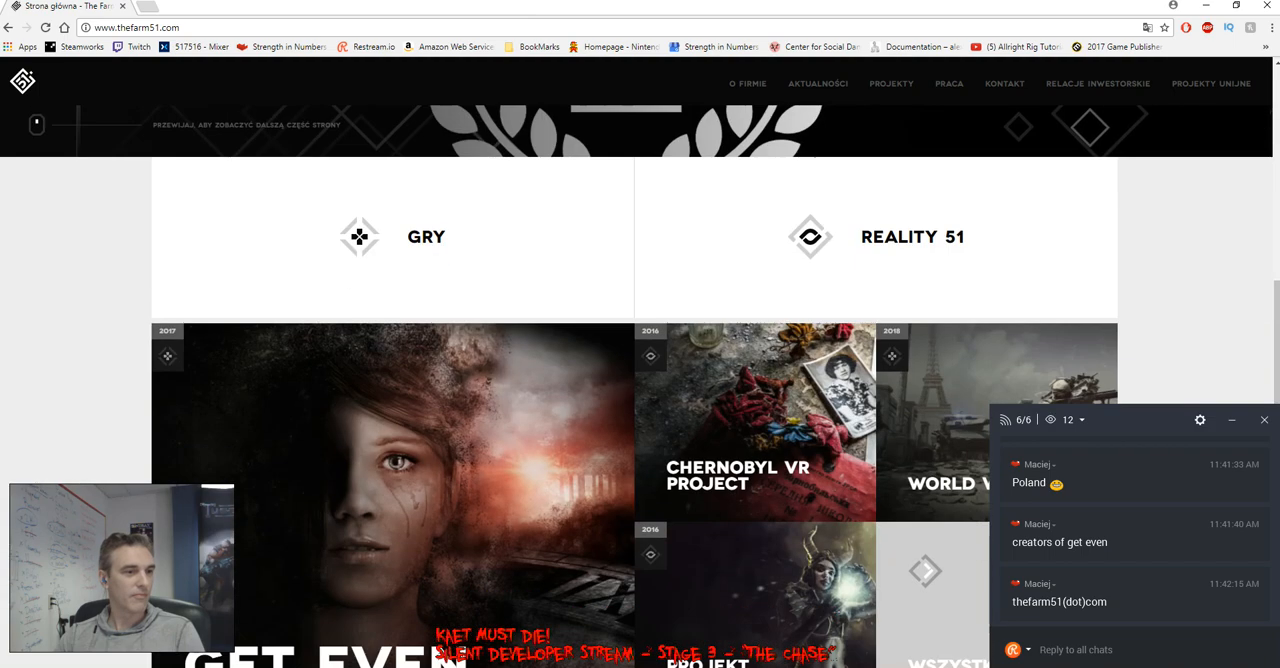
scroll(640, 386, down, 4)
scroll(640, 386, up, 2)
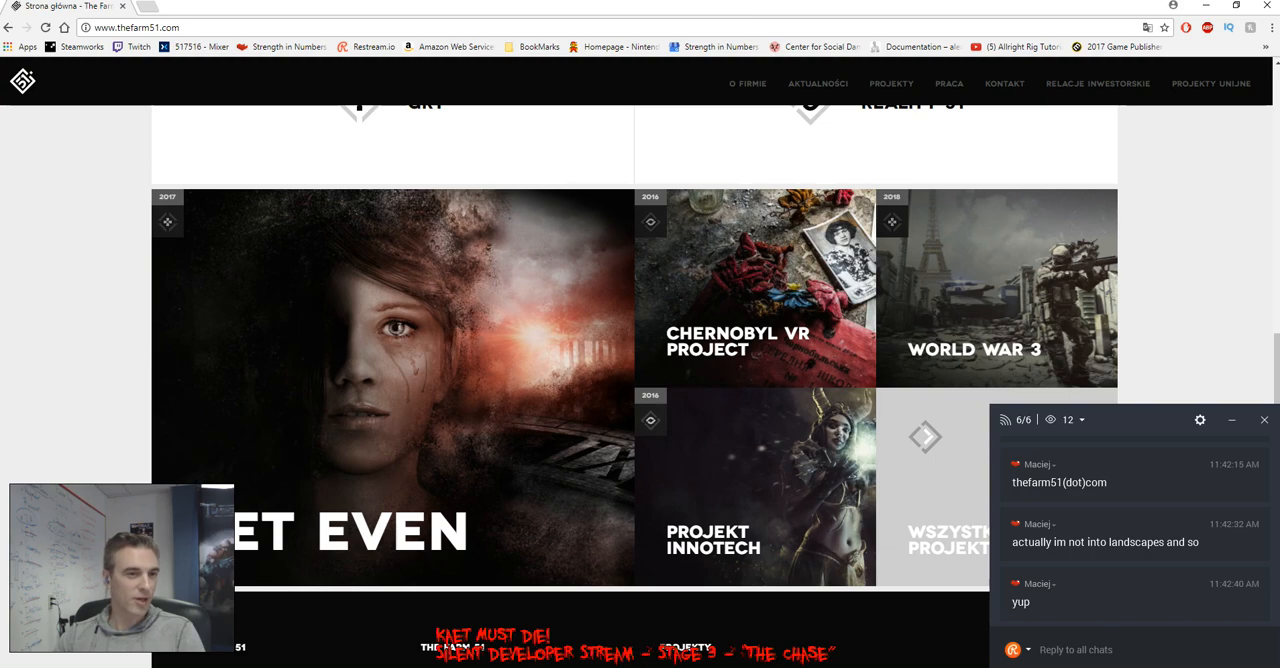
scroll(640, 386, up, 6)
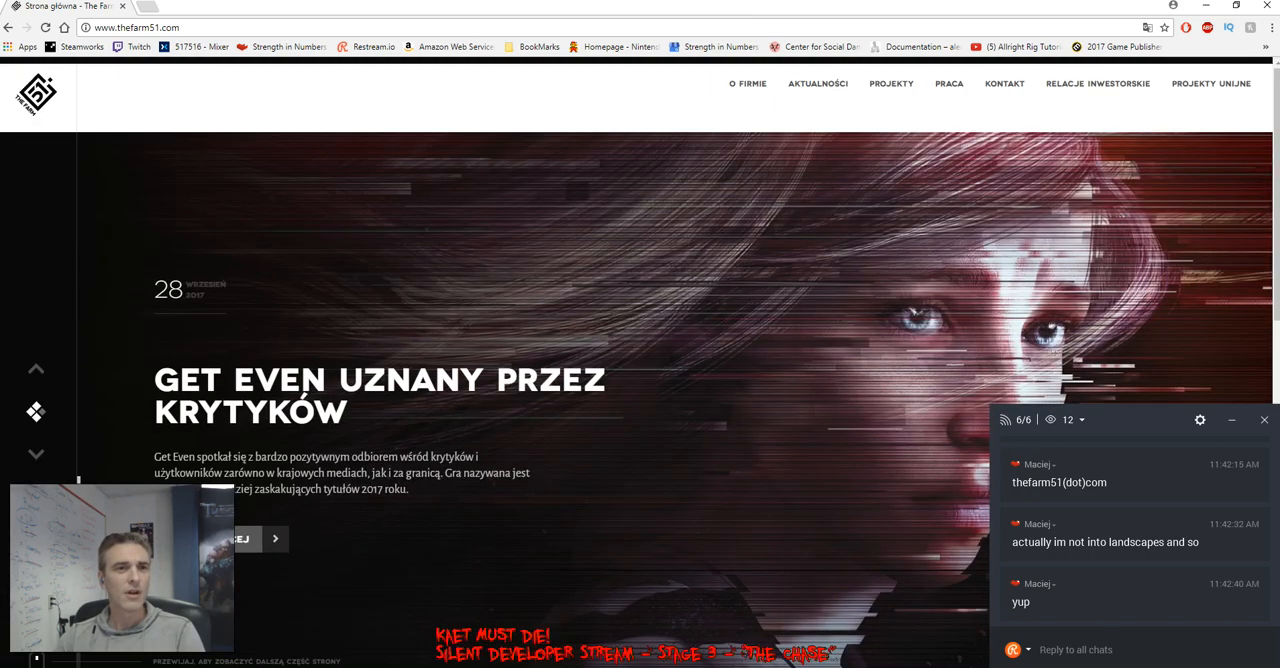
scroll(640, 386, down, 5)
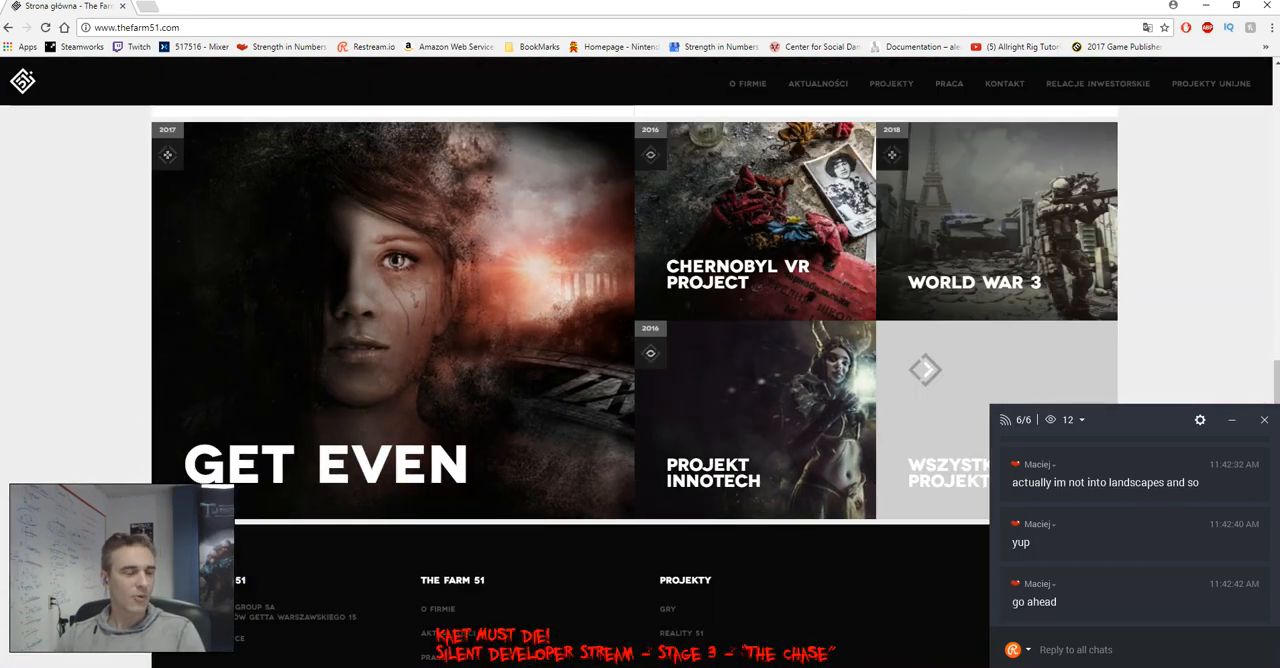
scroll(1130, 530, up, 1)
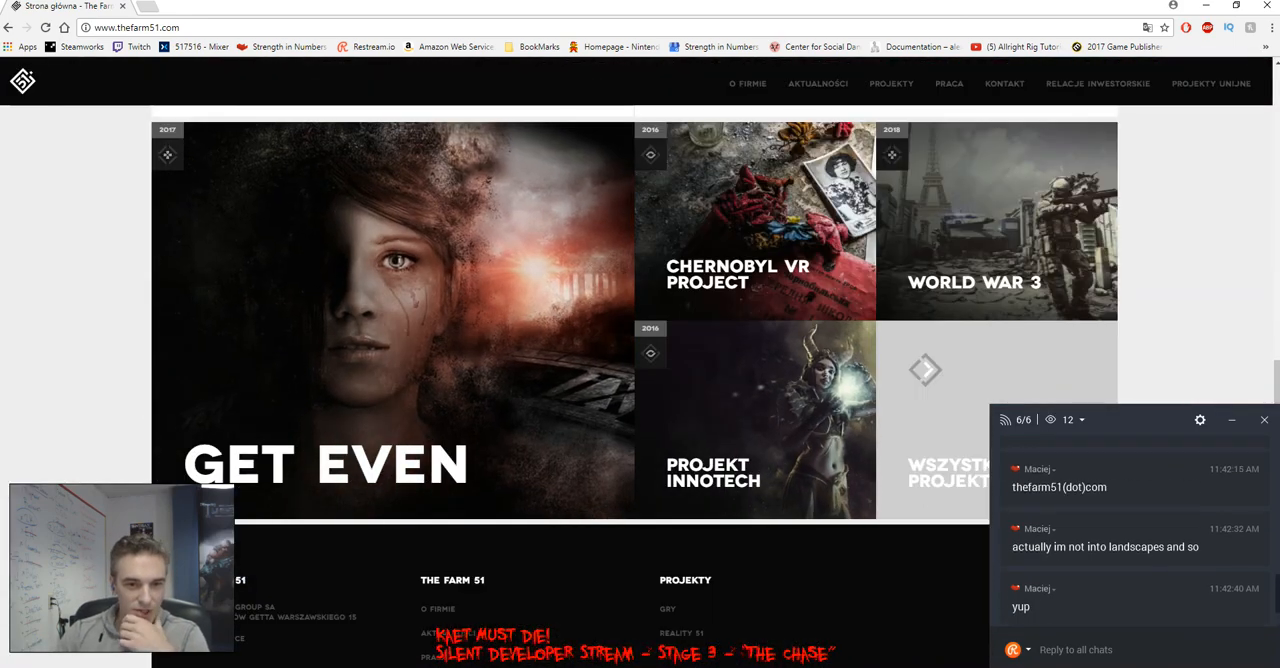
scroll(1130, 530, up, 1)
scroll(1130, 530, down, 2)
View the Polish Get Even project page, return to the home page and check it for an English version
click(480, 340)
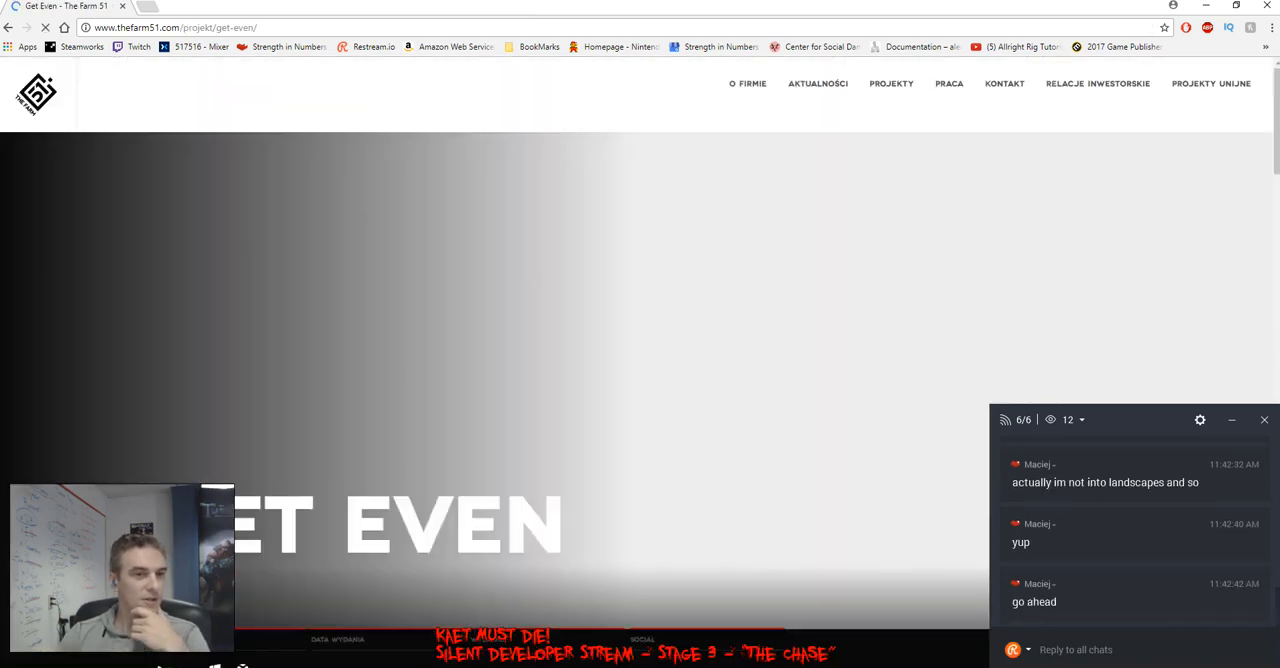
scroll(640, 360, down, 2)
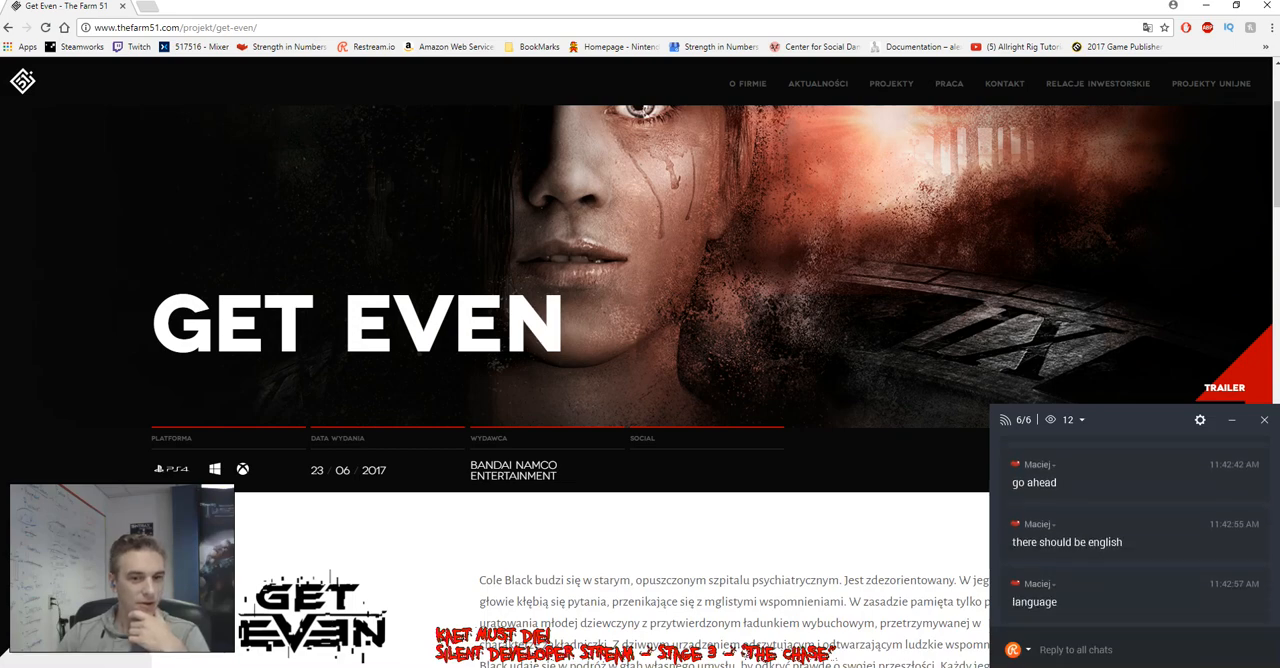
scroll(640, 360, up, 2)
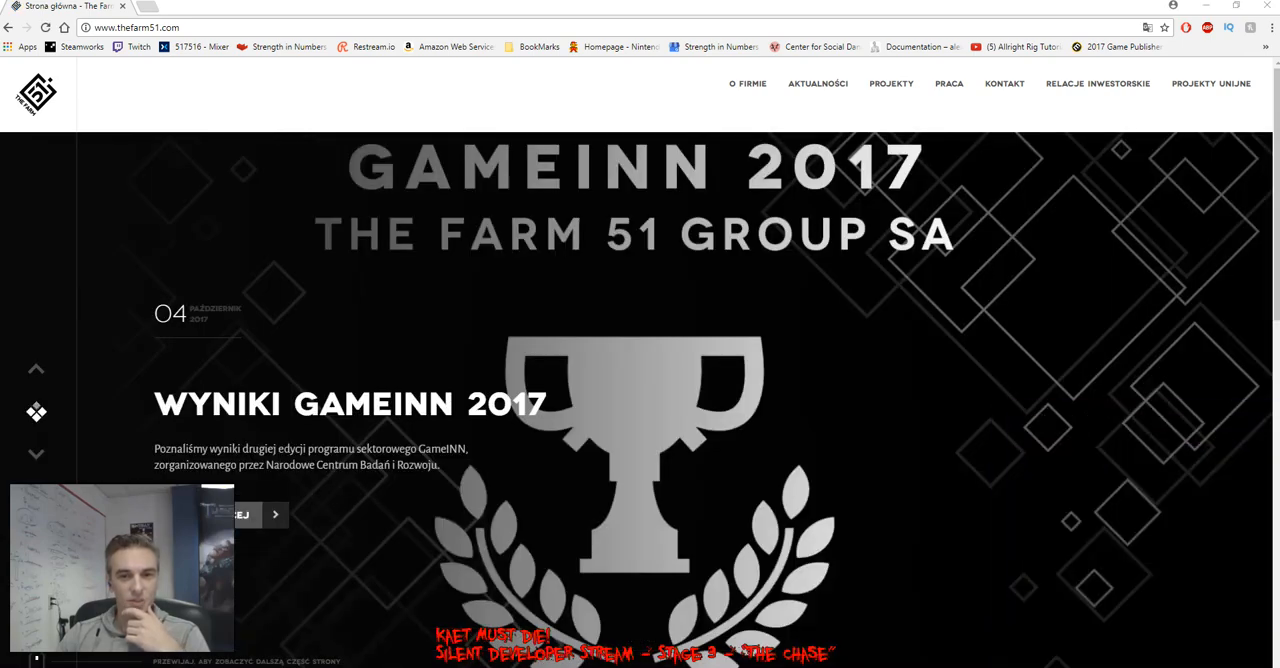
scroll(990, 240, down, 10)
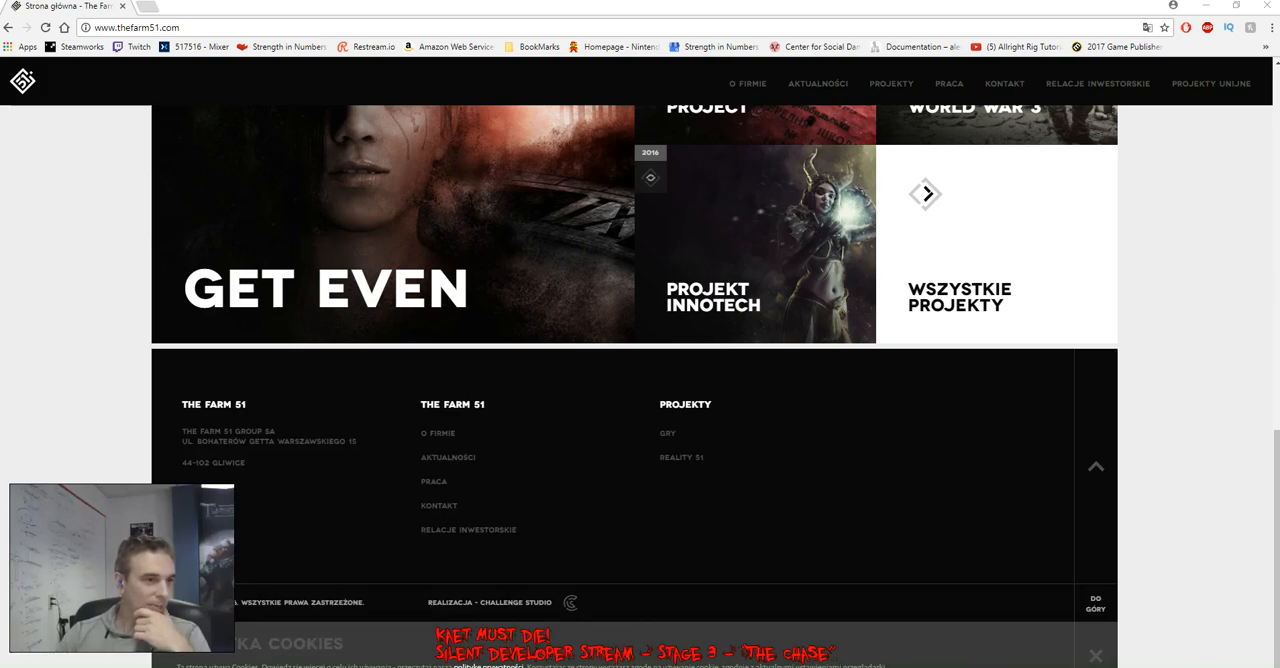
scroll(990, 240, up, 10)
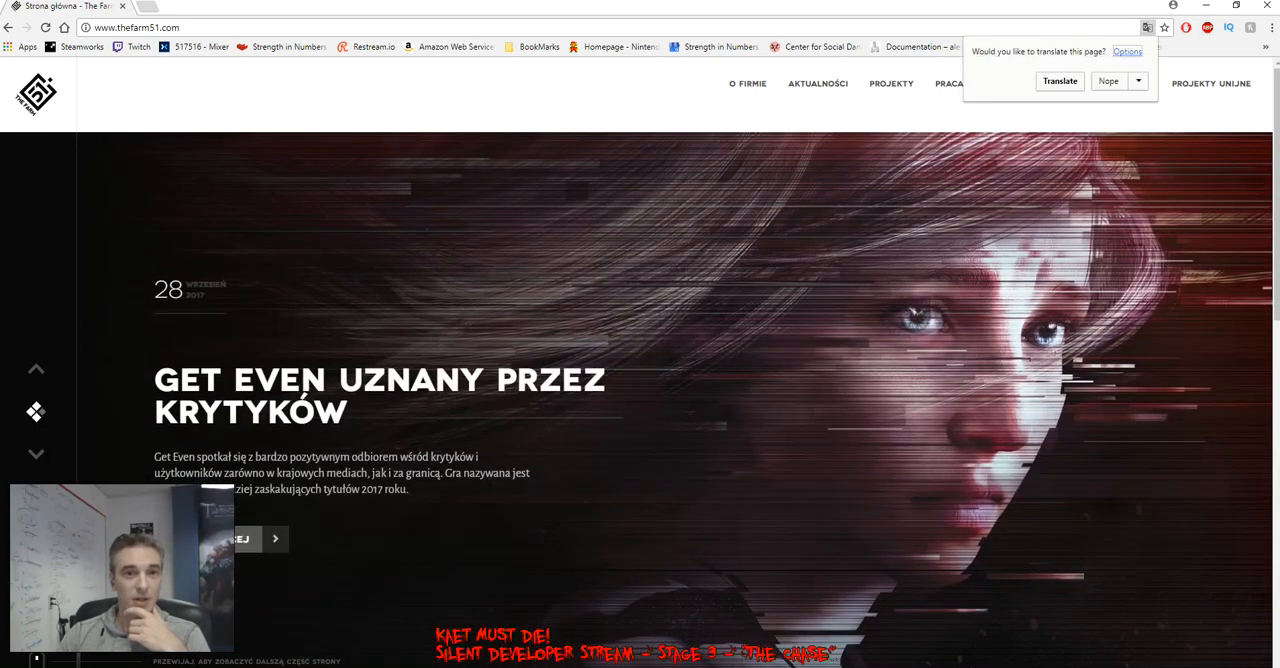
Translate The Farm 51 site into English and open the Get Even project page
click(1060, 81)
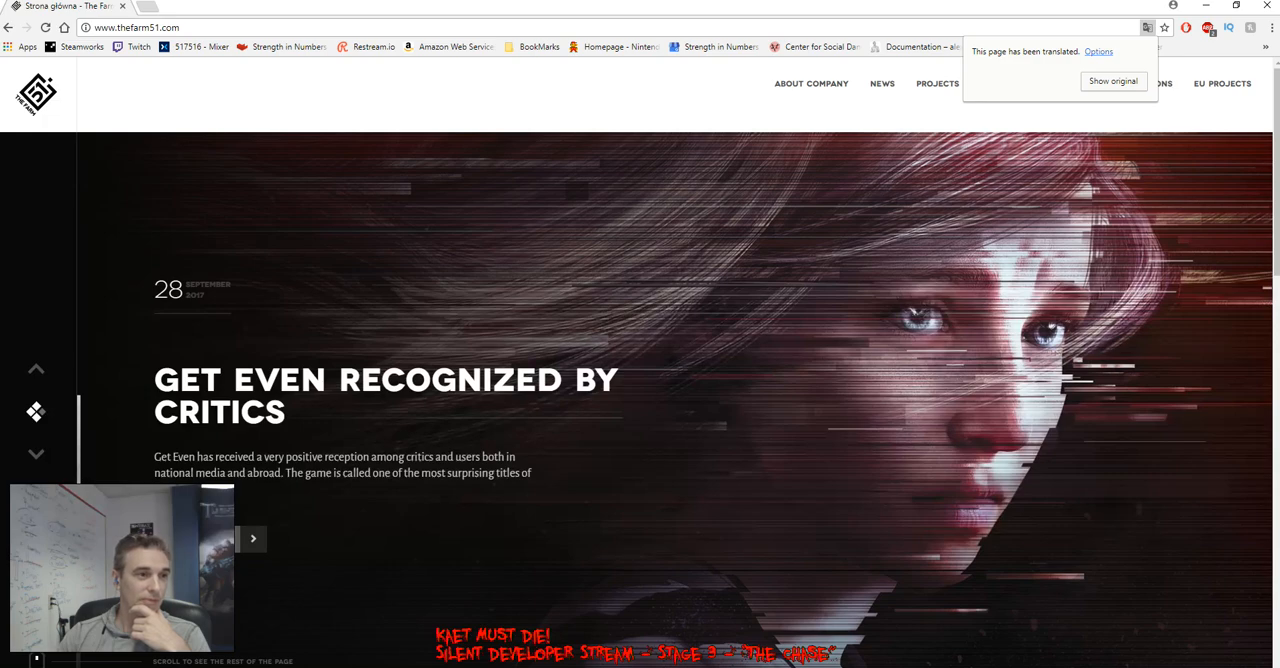
scroll(640, 380, down, 10)
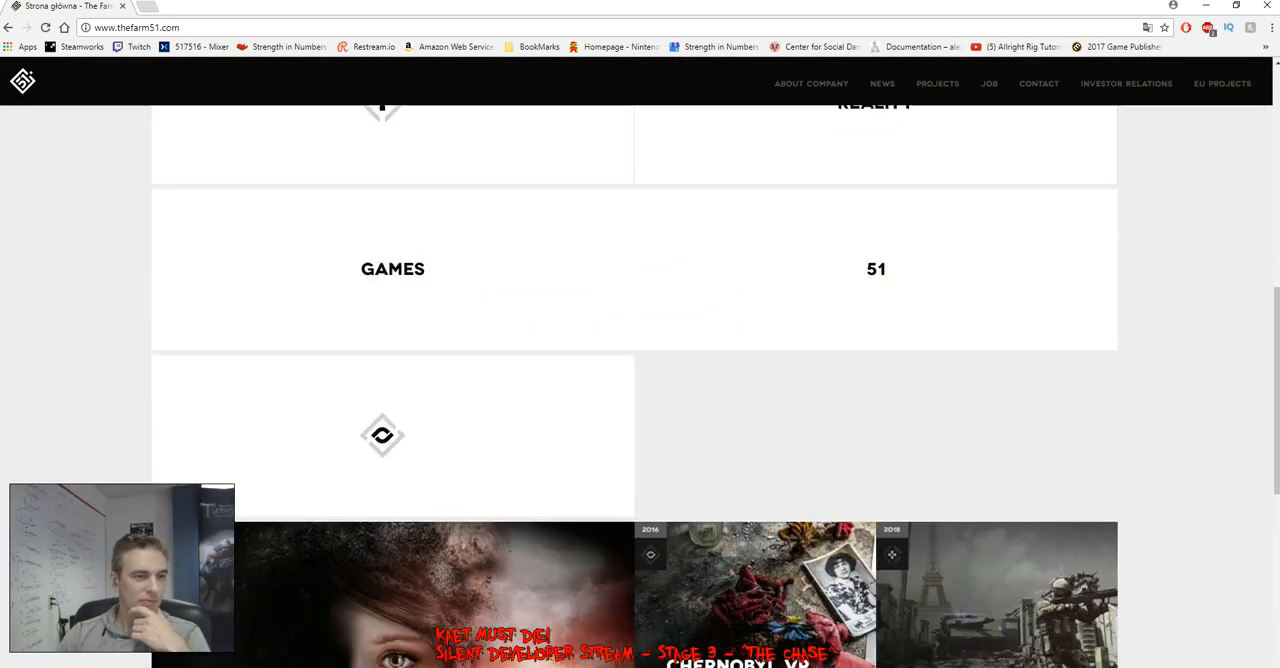
scroll(800, 290, down, 7)
click(460, 290)
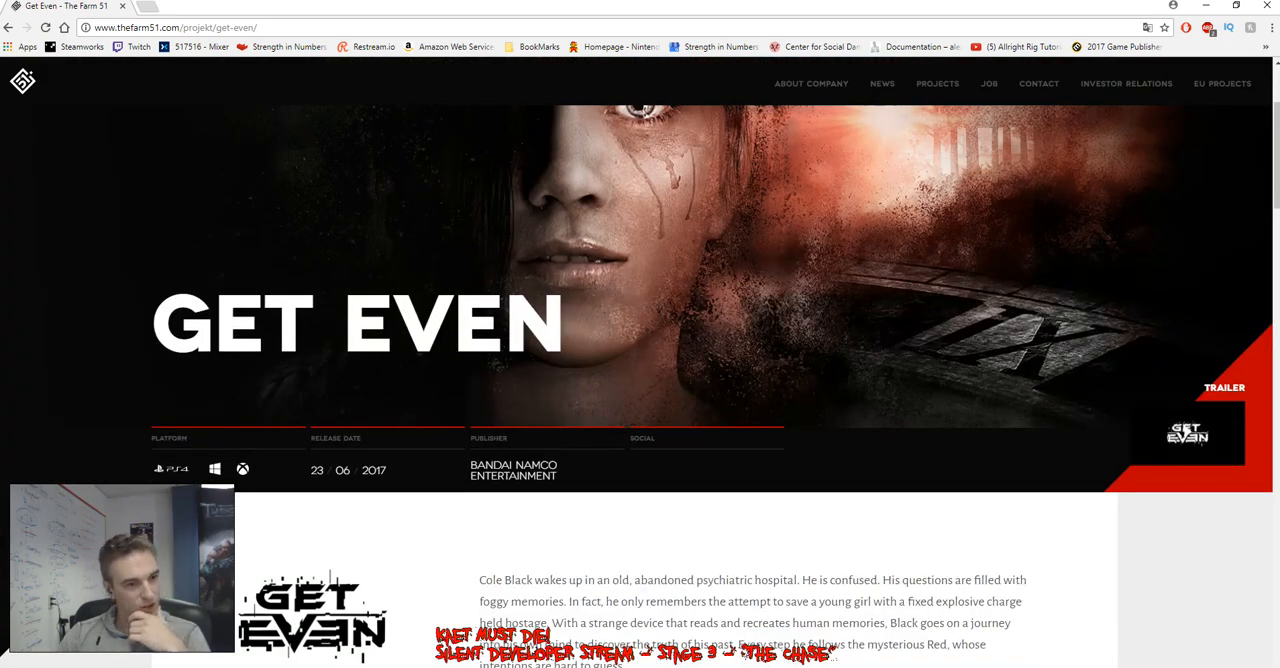
Read through the Get Even project page, examining its screenshots, graphics section, ratings and other projects
scroll(260, 584, down, 8)
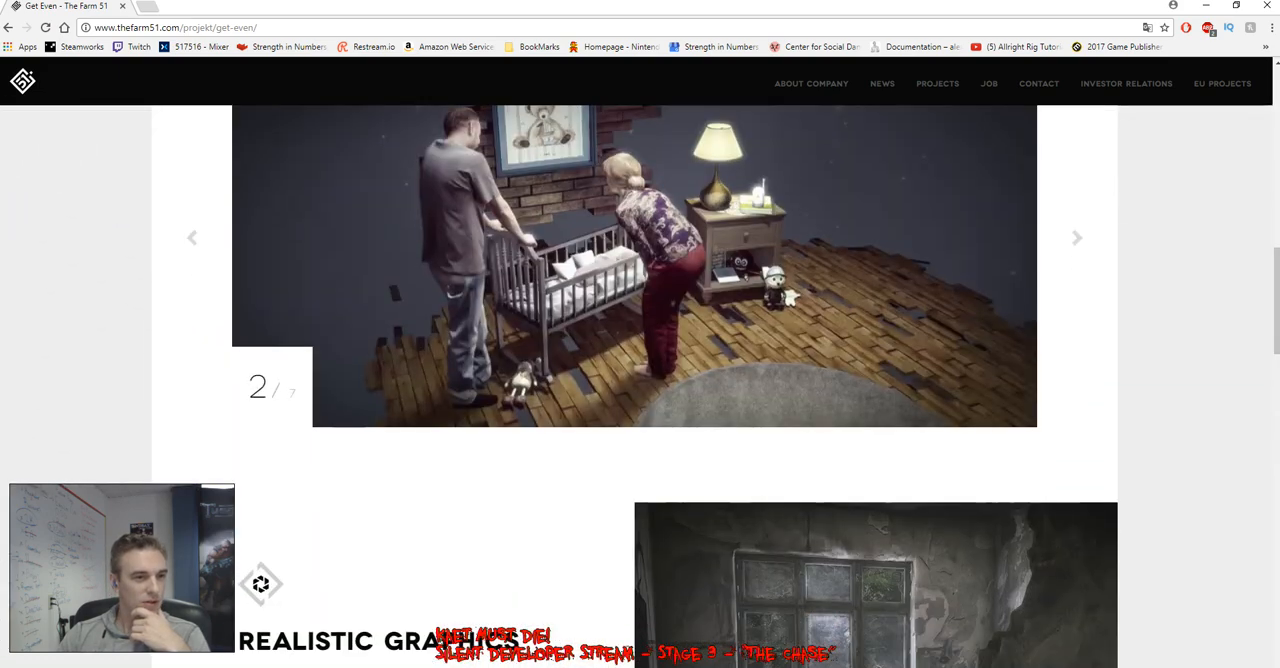
scroll(640, 400, up, 1)
scroll(640, 400, down, 7)
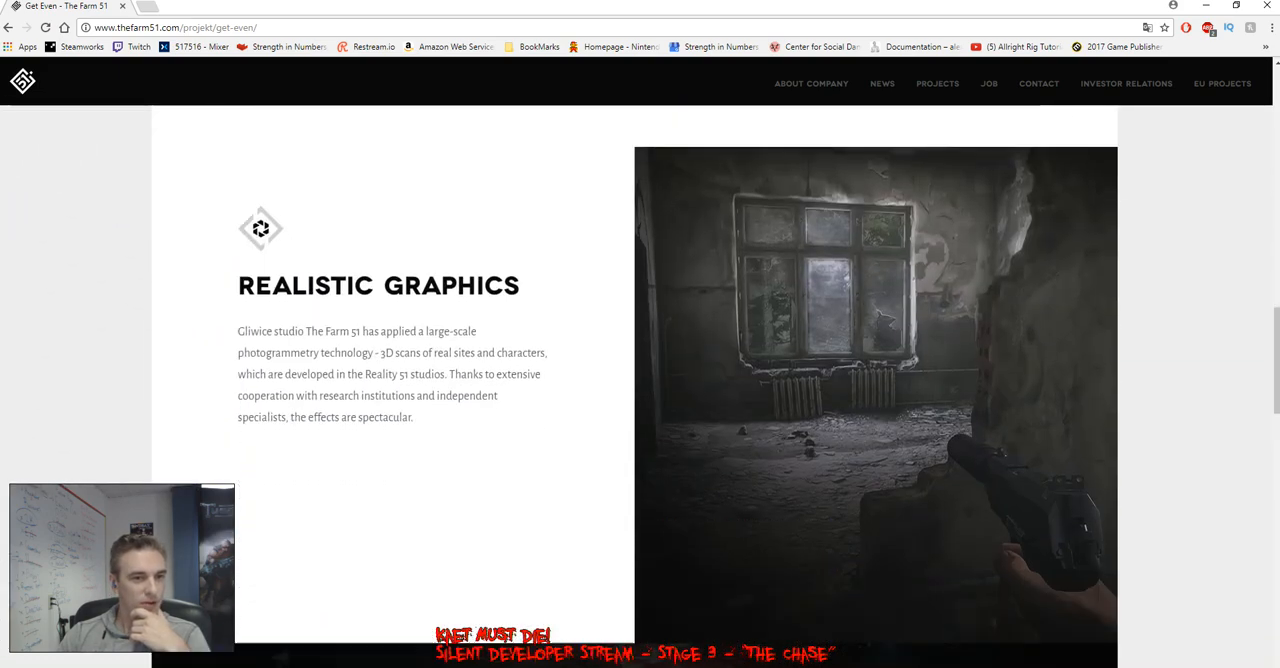
scroll(640, 400, down, 8)
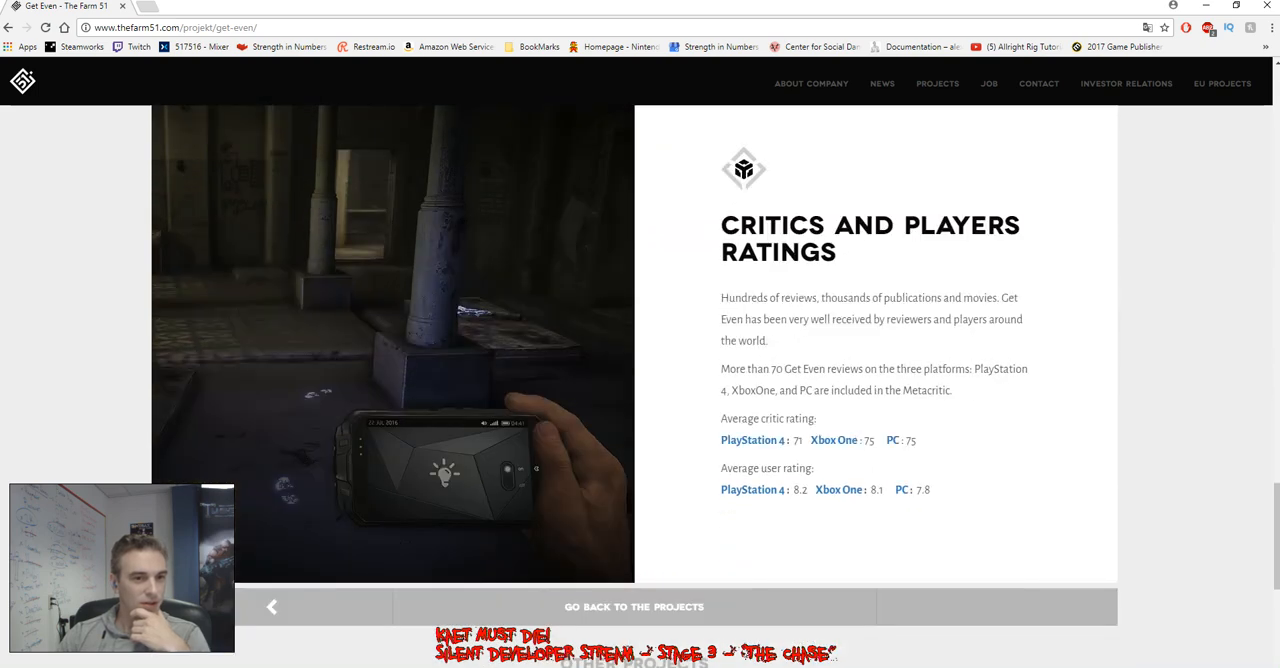
scroll(640, 400, down, 3)
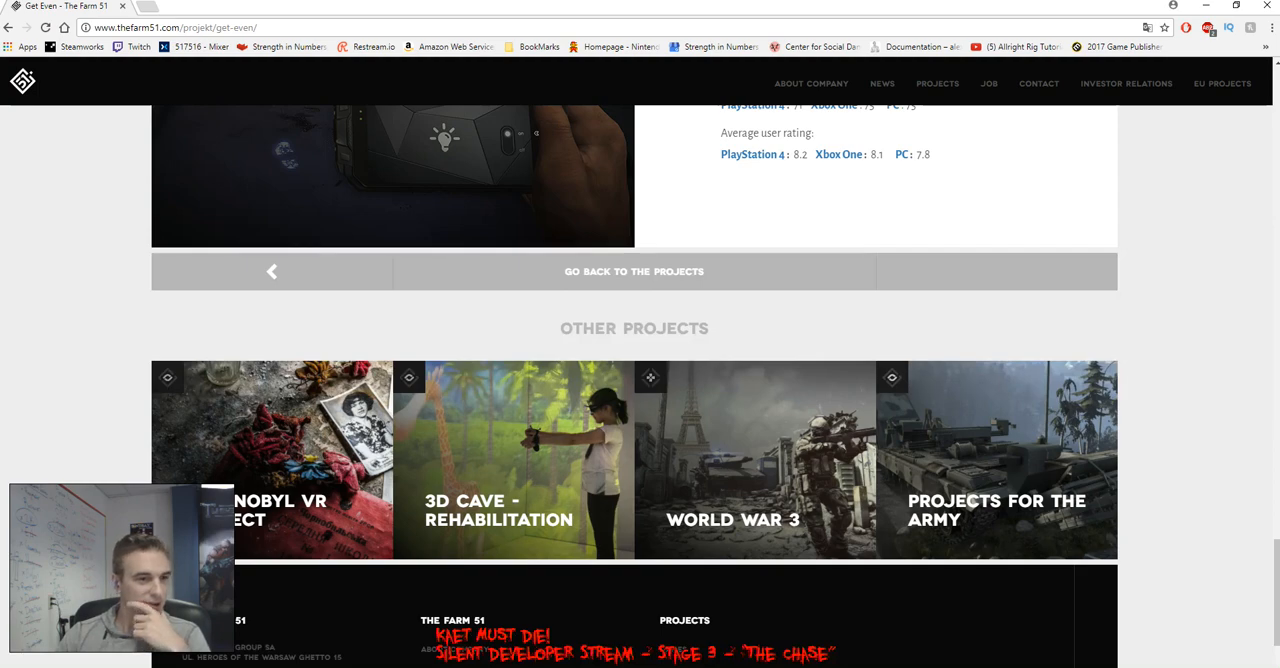
scroll(634, 386, up, 10)
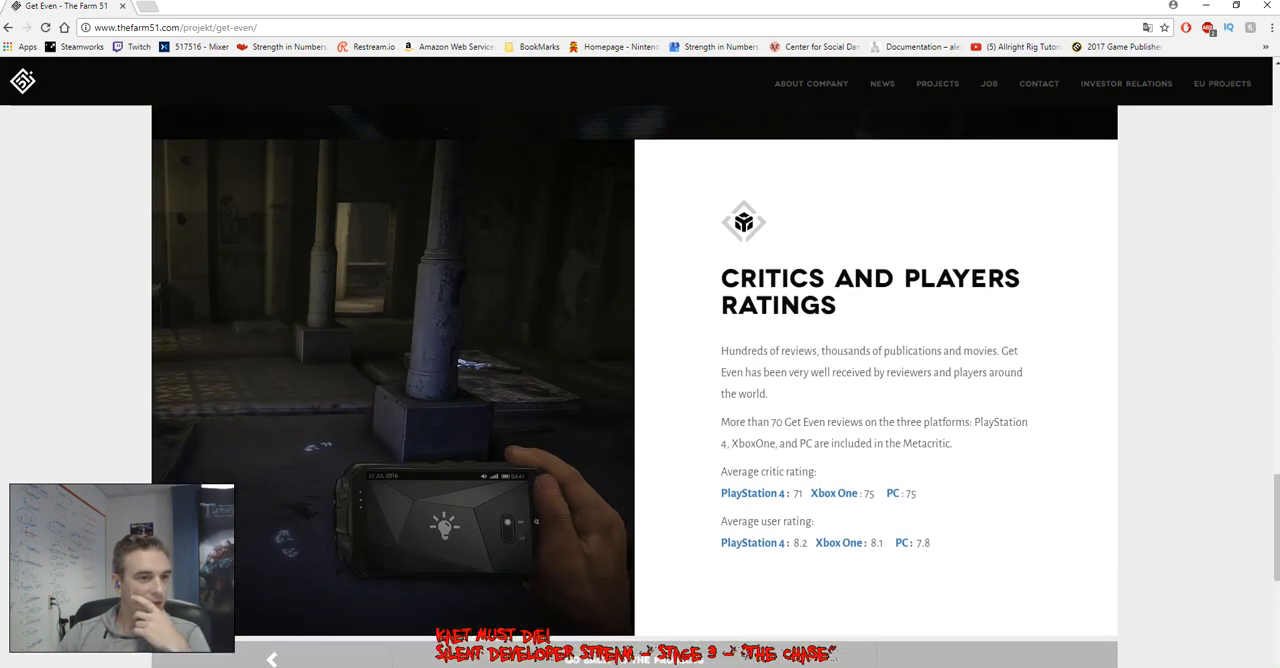
scroll(640, 386, up, 10)
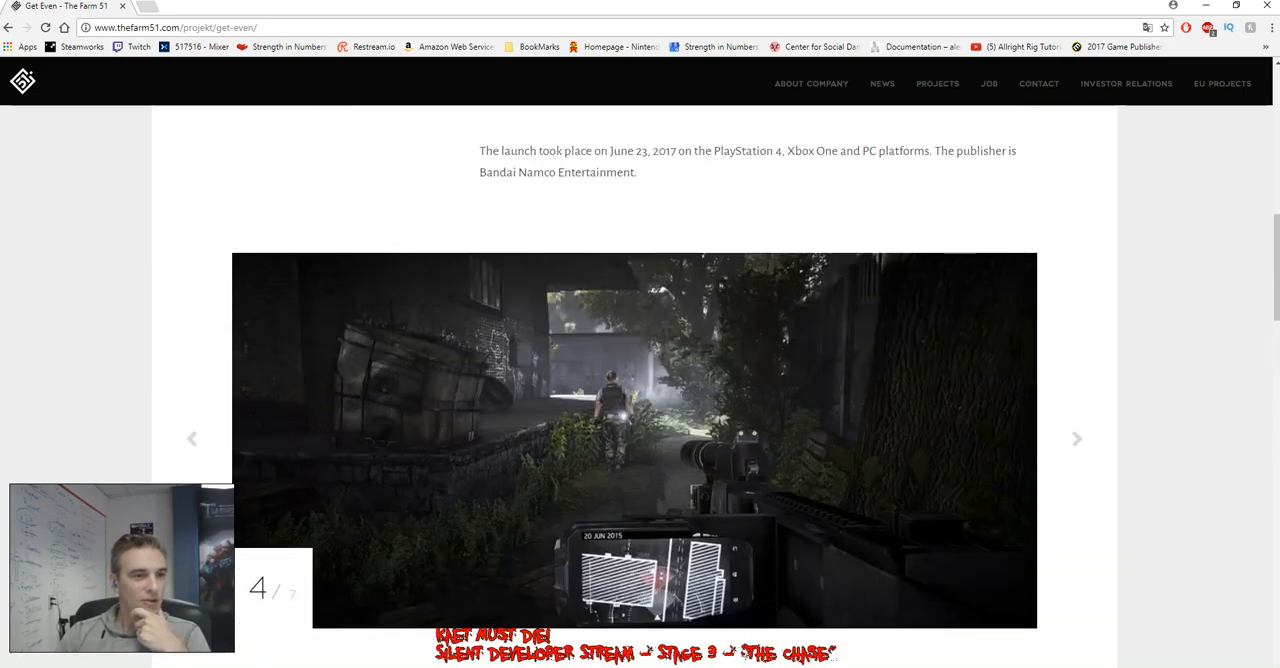
scroll(640, 386, up, 5)
scroll(640, 386, up, 3)
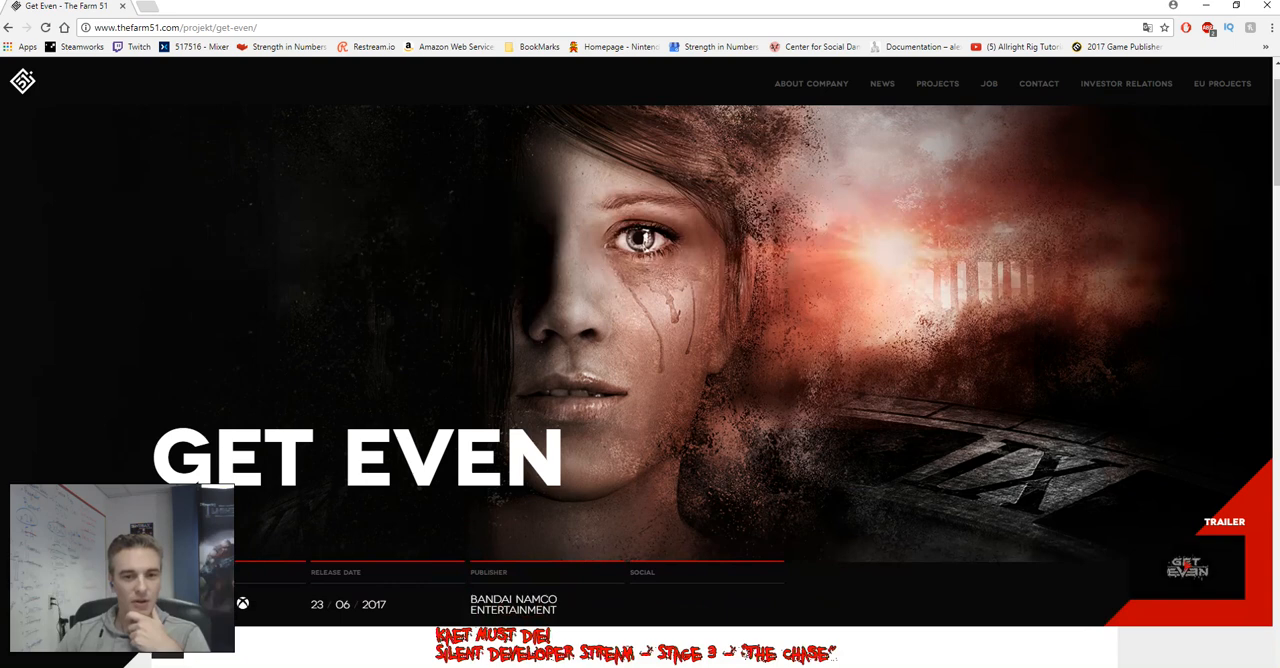
Play the Get Even announcement trailer and watch it on YouTube in the enlarged theater view
click(1187, 567)
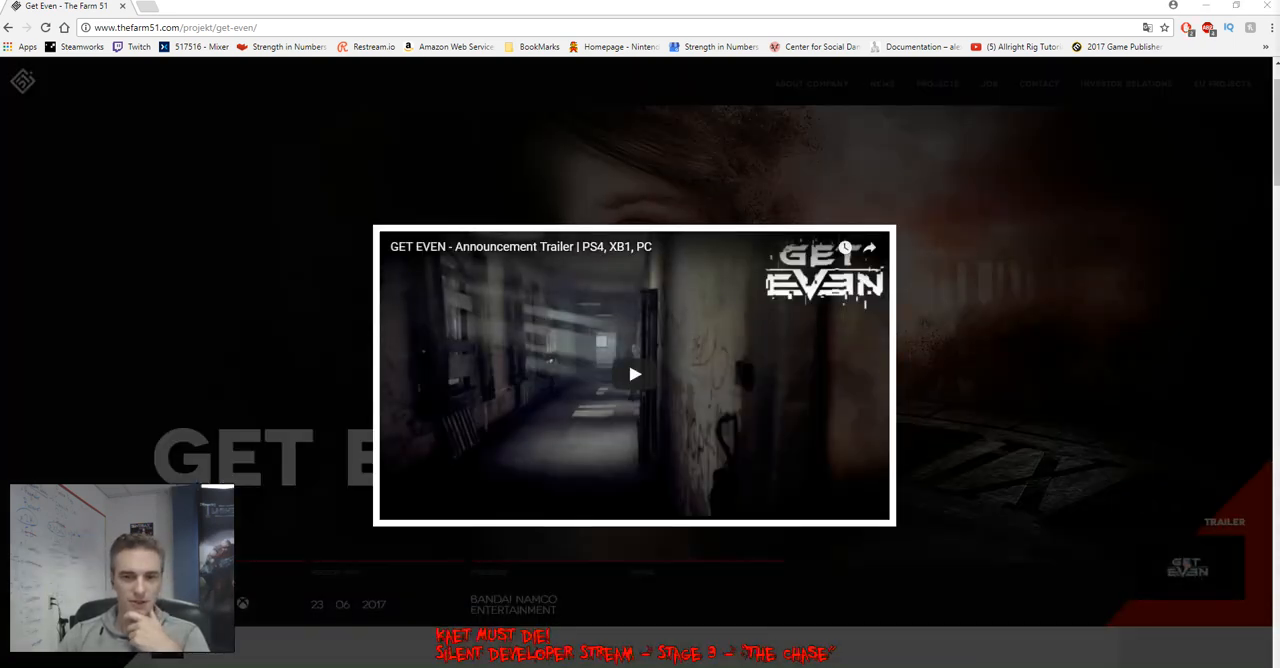
click(635, 374)
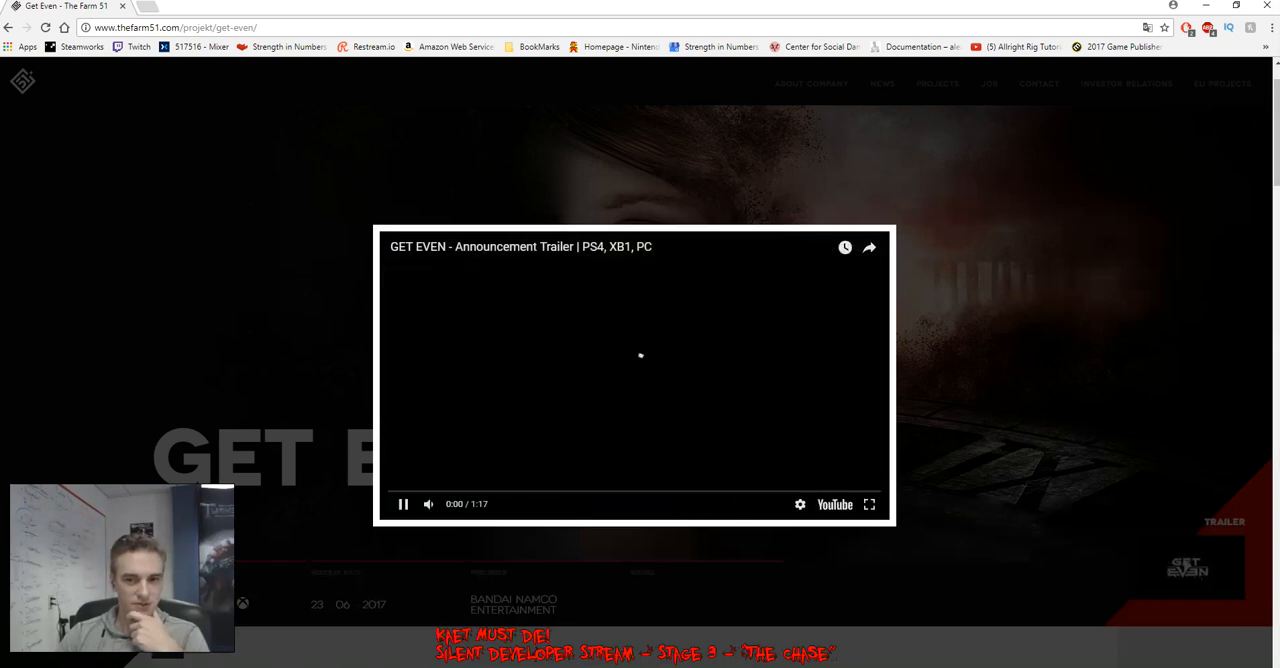
click(834, 504)
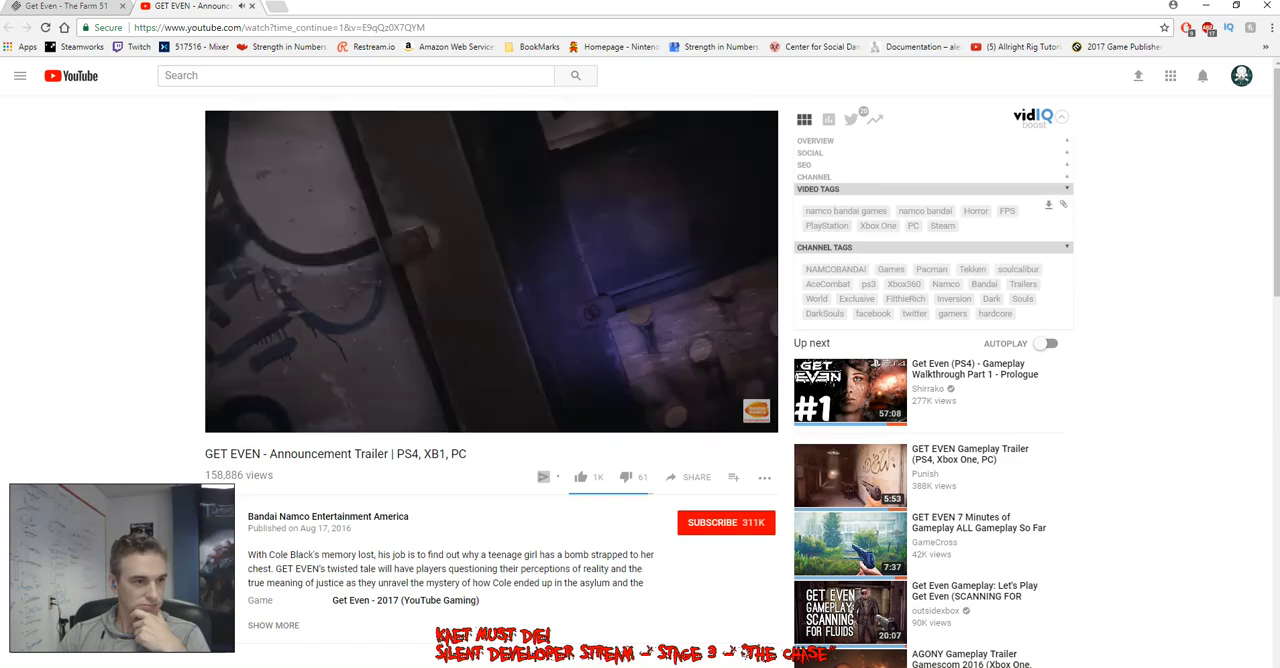
click(733, 421)
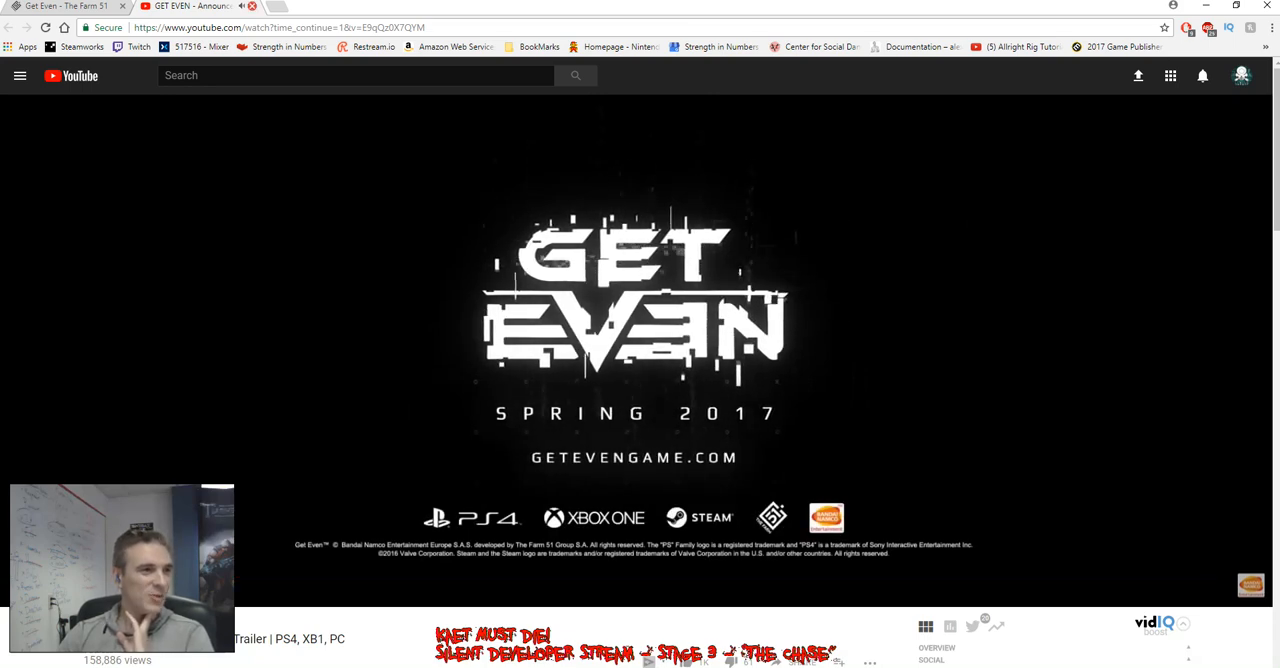
Close the YouTube trailer tab and bookmark the Get Even project page
key(ctrl+w)
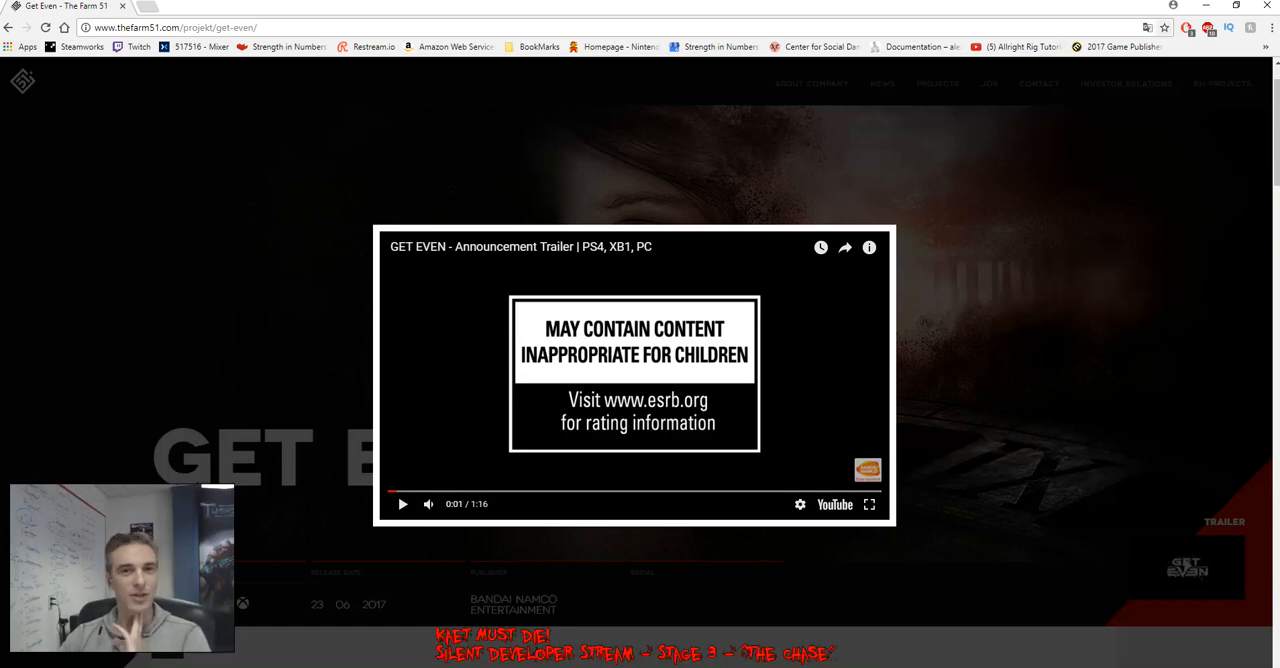
key(ctrl+d)
key(Return)
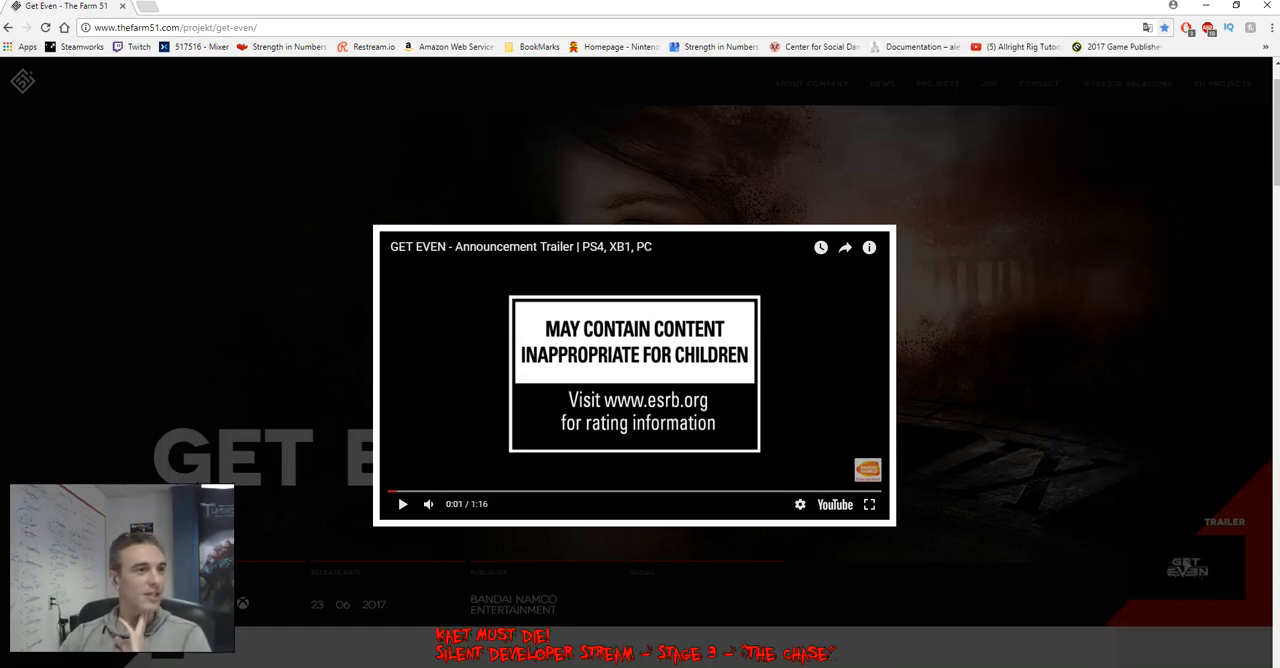
Switch back to the Unreal Editor and check the stone mound in lit and unlit shading
drag(640, 6, 1279, 6)
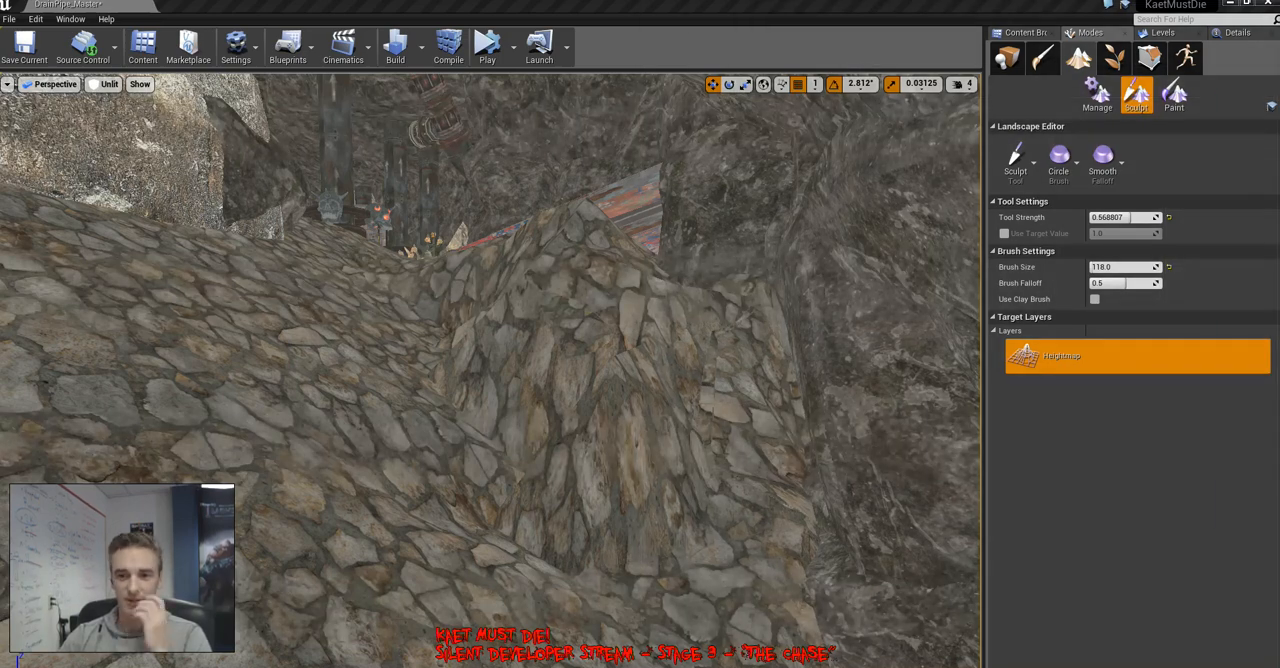
mouse_move(490, 370)
right_down()
mouse_move(330, 425)
mouse_move(480, 395)
mouse_move(620, 390)
mouse_move(565, 428)
mouse_move(400, 375)
mouse_move(350, 400)
right_up()
key(alt+4)
key(alt+3)
Paint Layer2 onto the landscape around the stone mound and rock wall with the 118.0 brush
click(1174, 95)
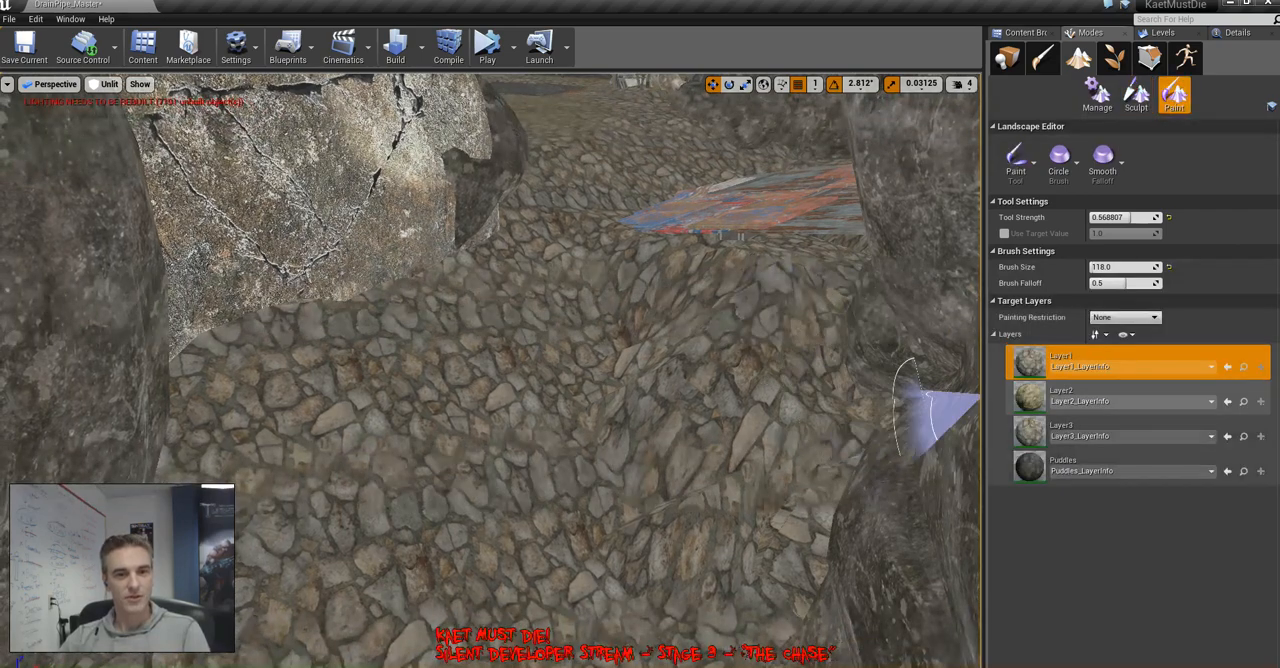
click(1060, 395)
mouse_move(718, 290)
mouse_down()
mouse_move(800, 314)
mouse_move(789, 291)
mouse_move(665, 298)
mouse_move(766, 423)
mouse_move(503, 289)
mouse_move(303, 383)
mouse_move(485, 312)
mouse_move(549, 351)
mouse_move(729, 149)
mouse_move(646, 149)
mouse_move(317, 610)
mouse_up()
mouse_move(364, 568)
right_down()
mouse_move(310, 608)
mouse_move(200, 615)
mouse_move(310, 608)
right_up()
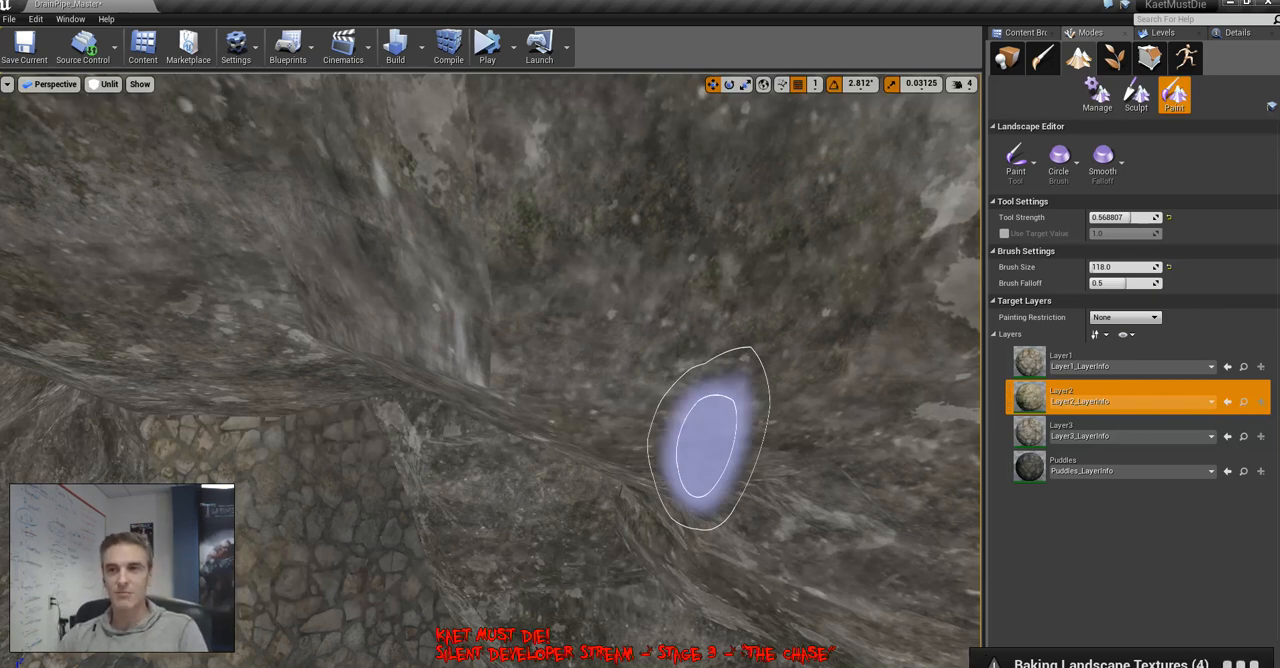
right_drag(708, 440, 668, 410)
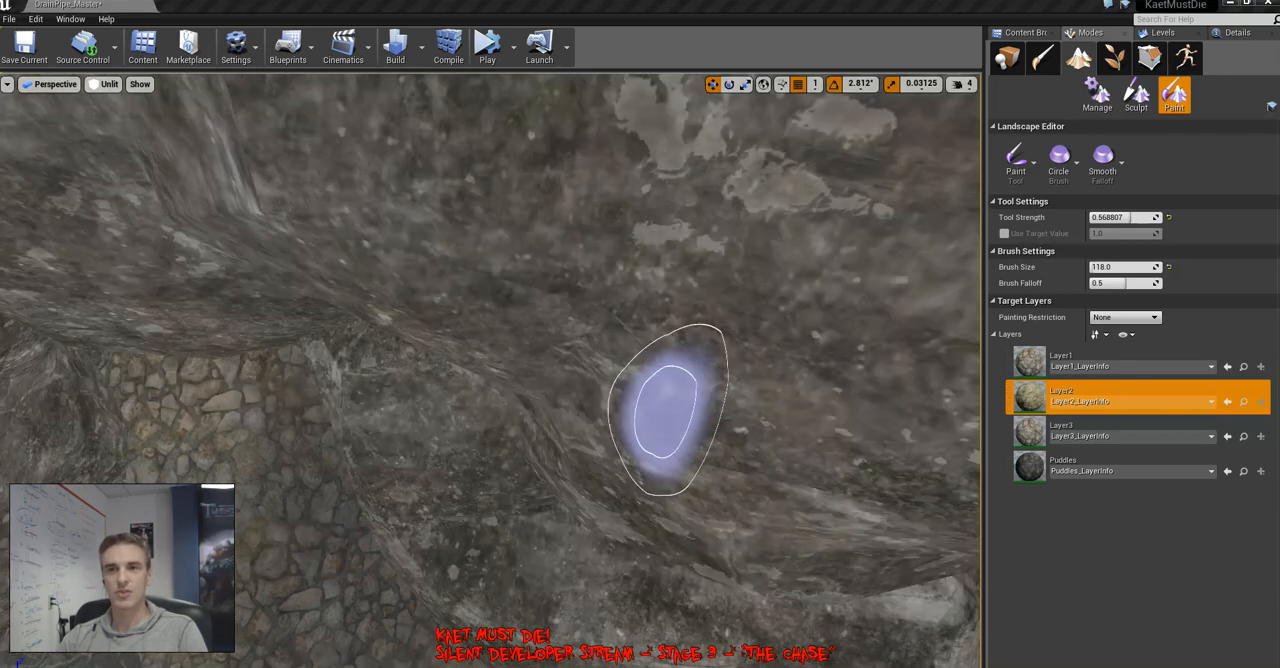
Place the stream chat window over the editor so that it leaves the landscape target layers uncovered
drag(1279, 395, 1098, 444)
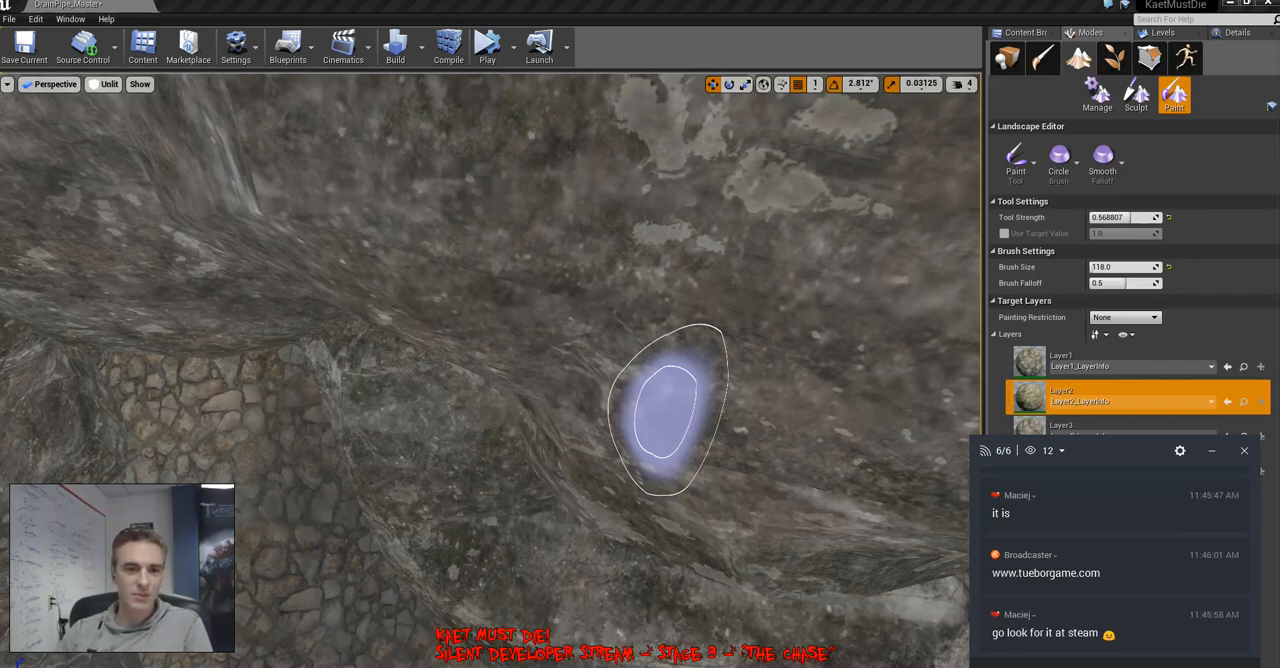
drag(1120, 451, 1133, 454)
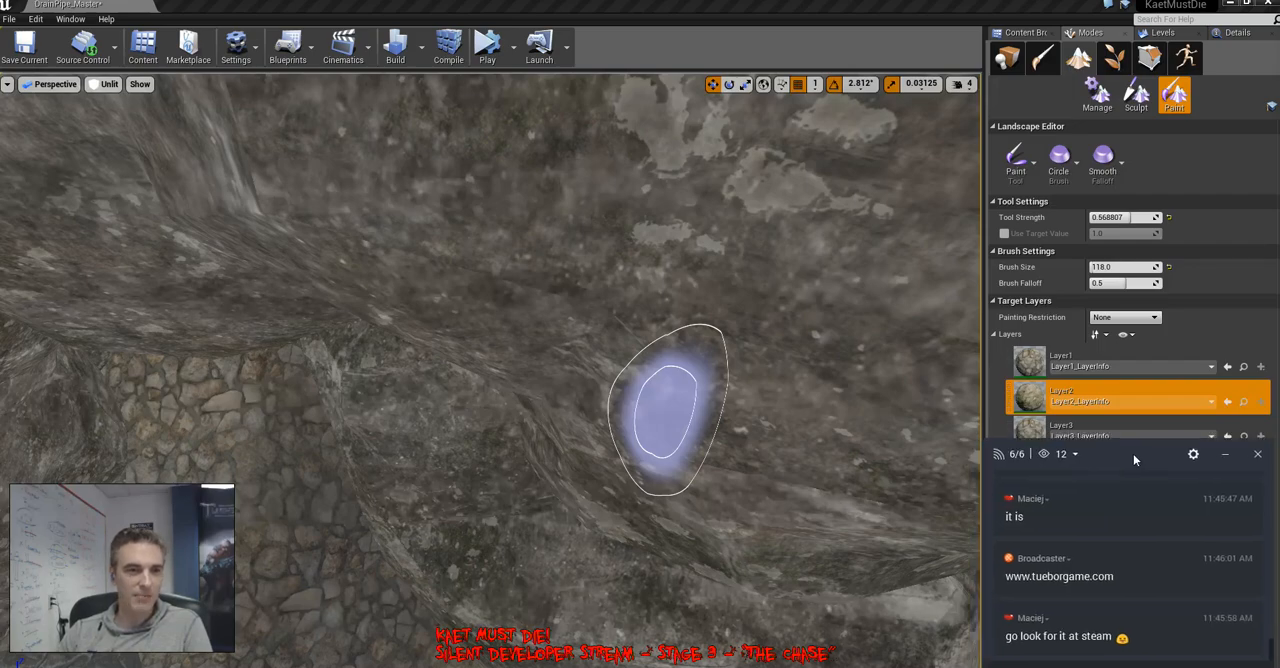
mouse_move(666, 411)
right_down()
mouse_move(700, 450)
mouse_move(870, 440)
right_up()
right_drag(500, 140, 537, 189)
mouse_move(537, 189)
mouse_down()
mouse_move(497, 117)
mouse_move(517, 211)
mouse_move(494, 295)
mouse_move(543, 409)
mouse_move(486, 451)
mouse_move(383, 286)
mouse_move(561, 497)
mouse_move(537, 455)
mouse_up()
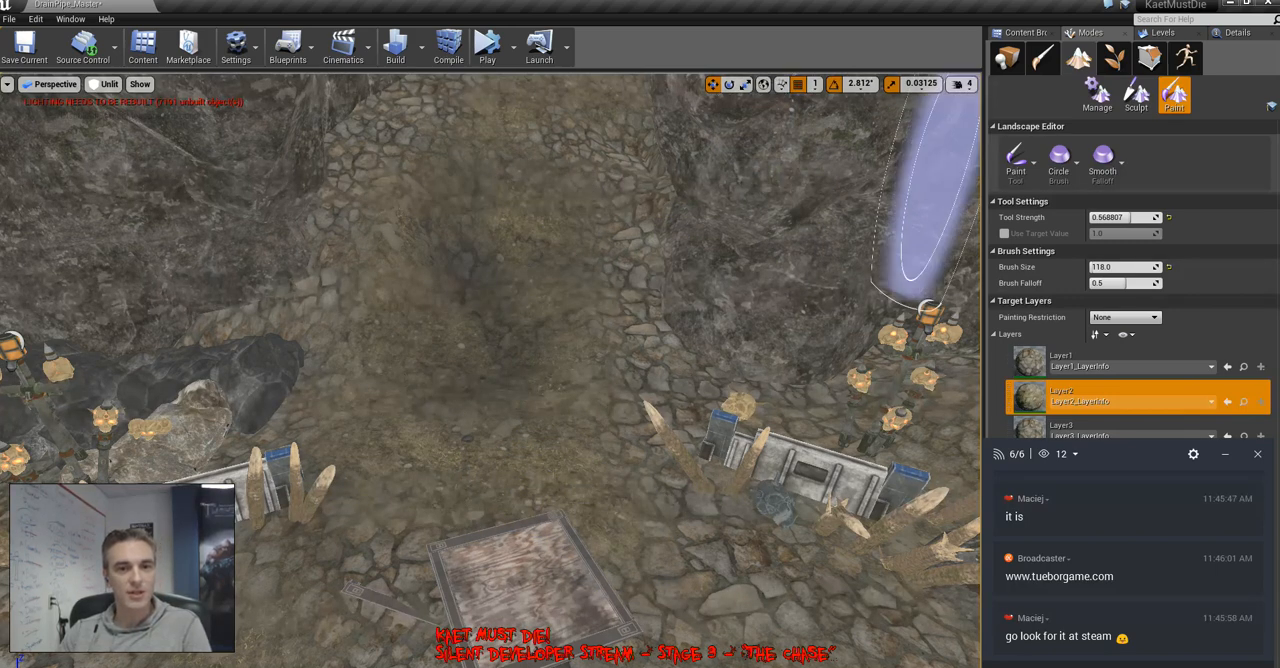
click(1140, 401)
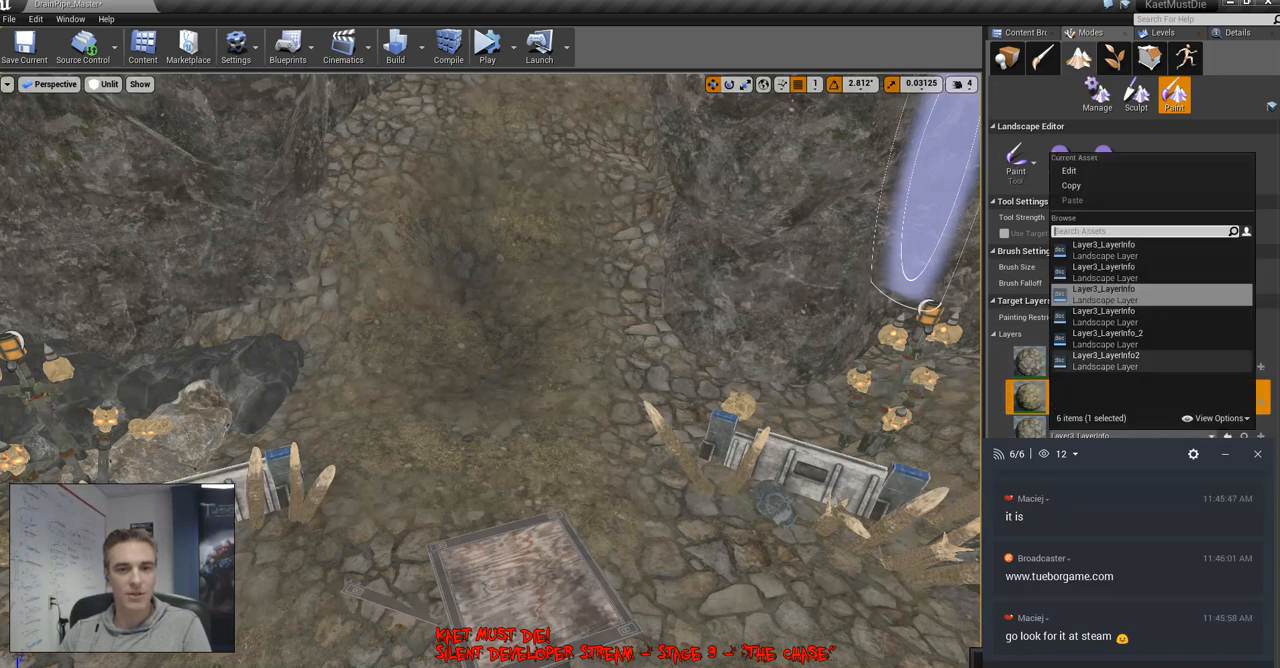
click(1027, 335)
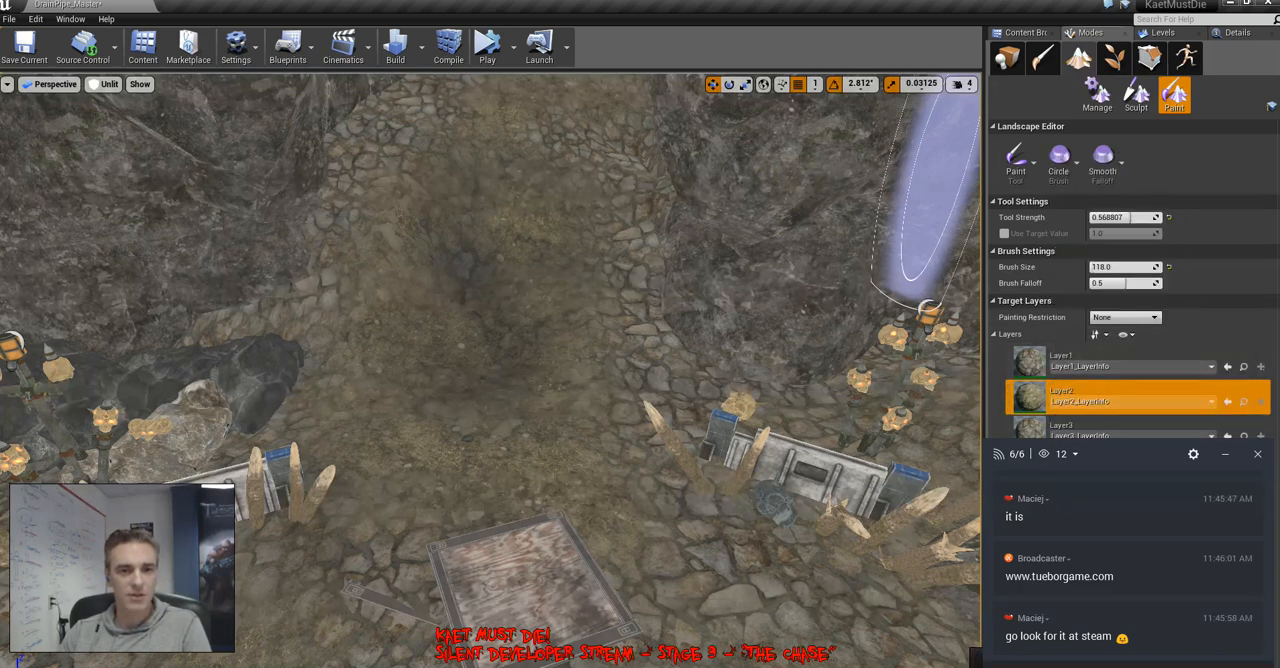
drag(1140, 454, 1137, 500)
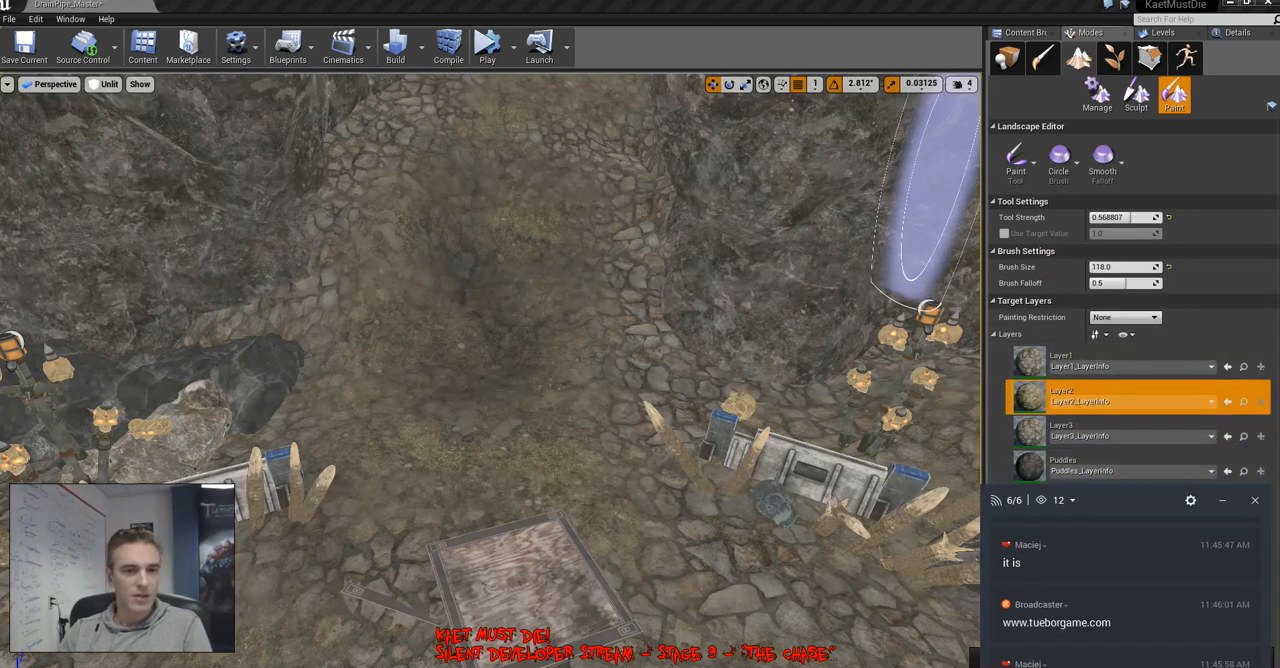
Paint the Puddles layer onto the ground around the wooden panel and the spiked barricade
click(1120, 462)
mouse_move(457, 400)
mouse_down()
mouse_move(457, 234)
mouse_move(543, 400)
mouse_move(700, 515)
mouse_up()
right_drag(834, 598, 590, 550)
drag(343, 235, 323, 238)
mouse_move(584, 390)
mouse_down()
mouse_move(614, 296)
mouse_move(763, 549)
mouse_move(835, 553)
mouse_up()
mouse_move(835, 553)
right_down()
mouse_move(965, 450)
mouse_move(990, 462)
right_up()
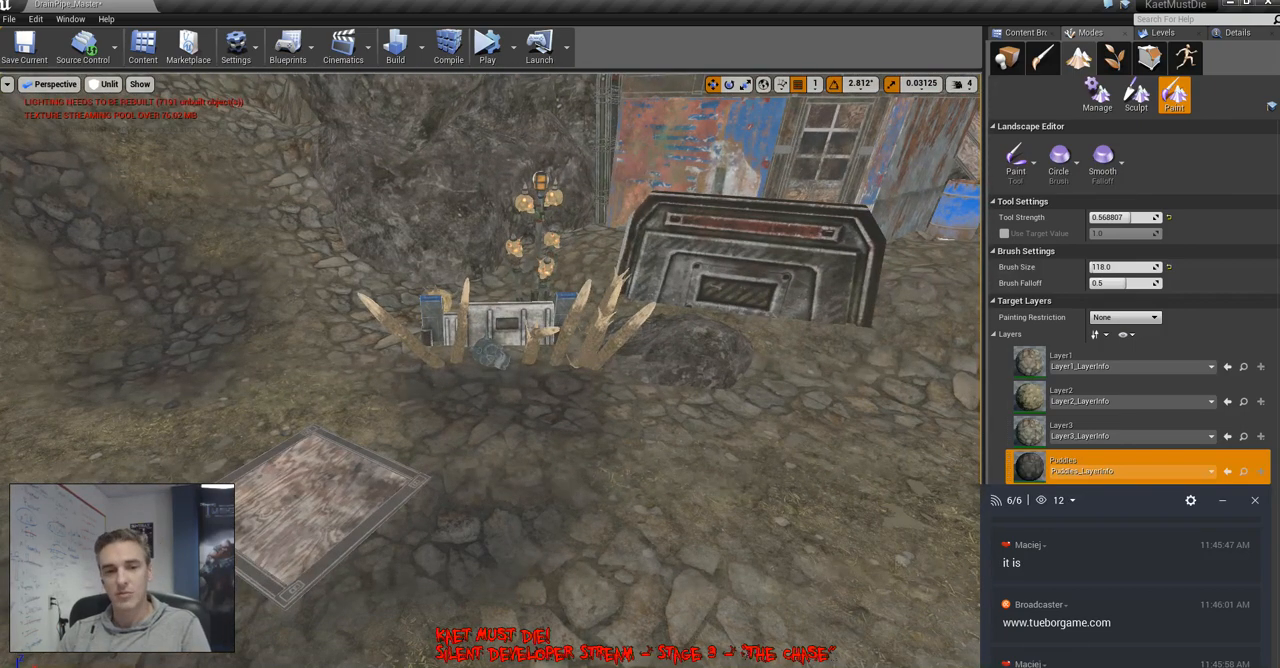
right_drag(837, 398, 837, 420)
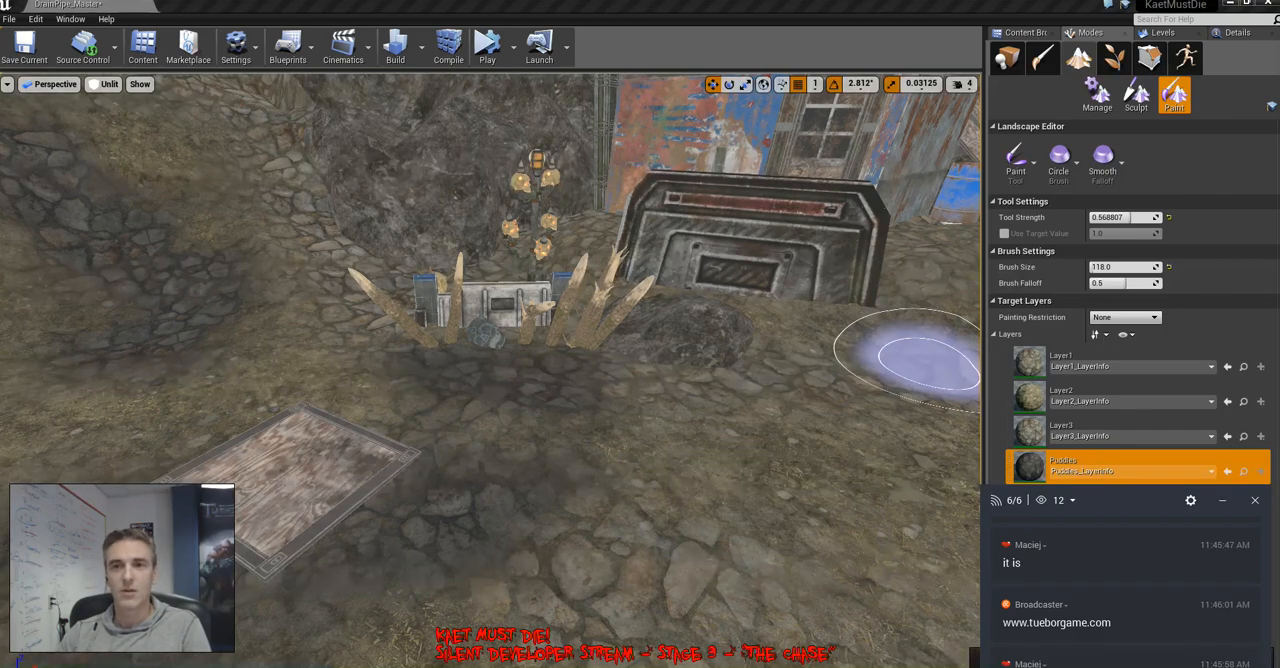
mouse_move(928, 362)
right_down()
mouse_move(700, 355)
mouse_move(695, 320)
mouse_move(790, 312)
mouse_move(860, 325)
mouse_move(960, 410)
mouse_move(481, 355)
right_up()
key(w)
key(w)
key(s)
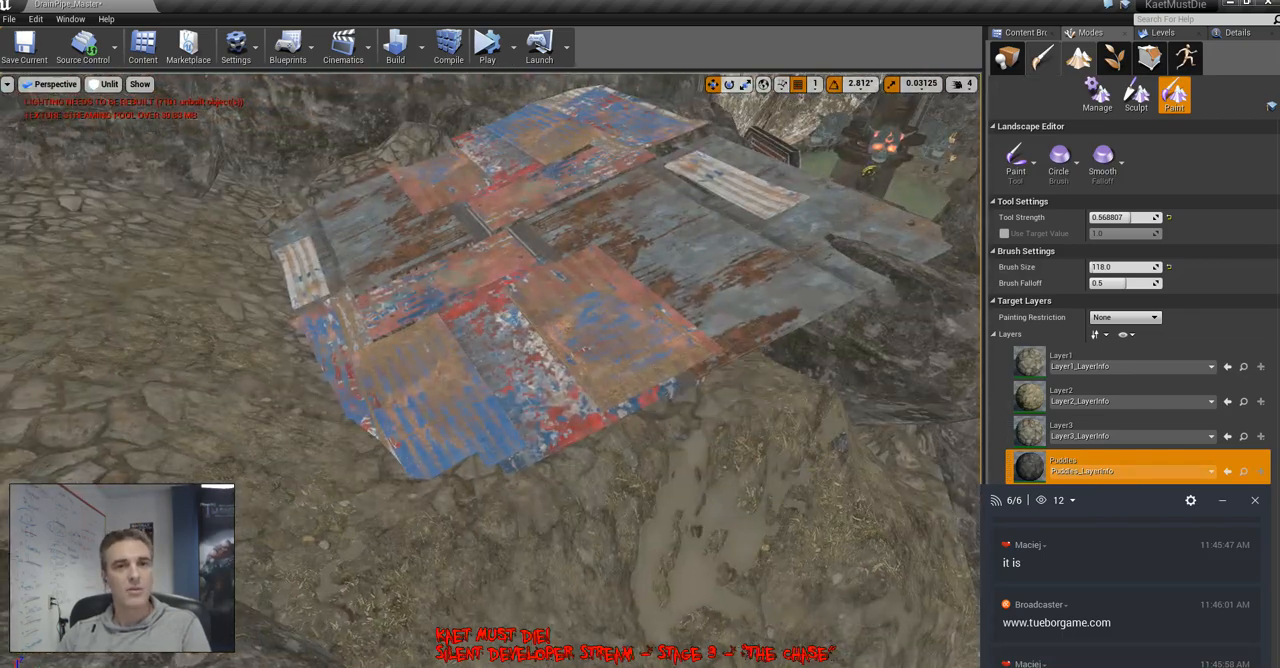
Switch from landscape painting to actor placement, close the Epic Games Launcher window and return to the Unreal Editor
click(1008, 59)
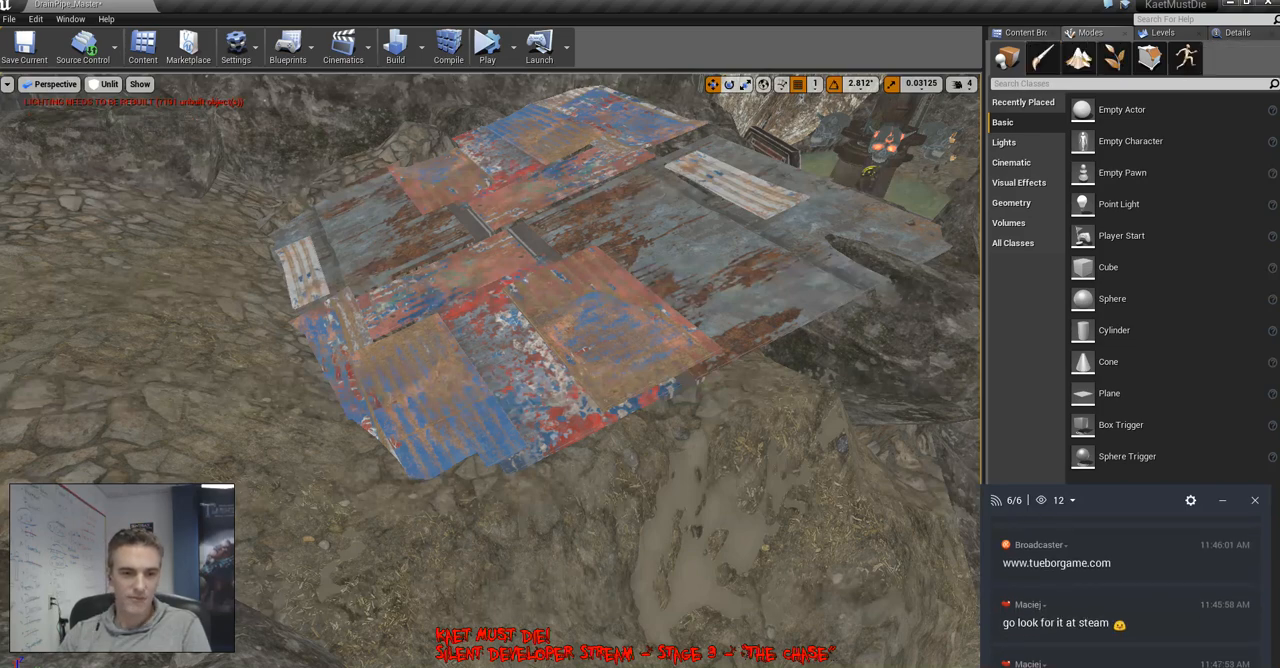
key(alt+Tab)
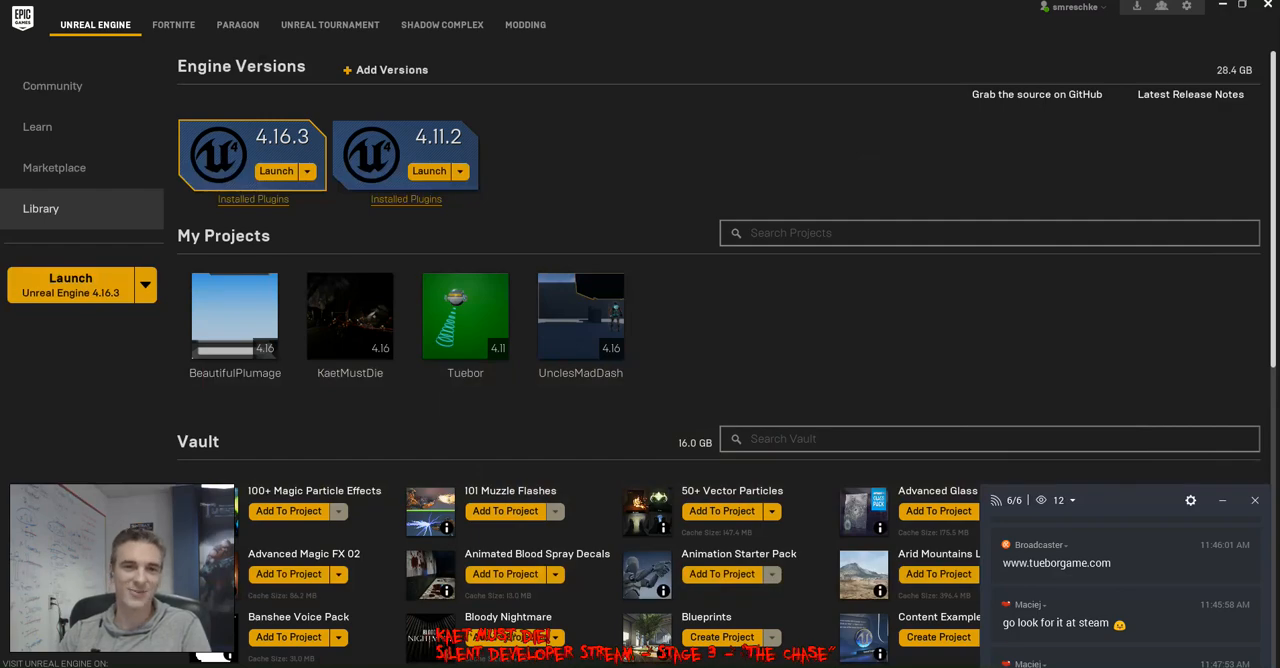
click(1268, 5)
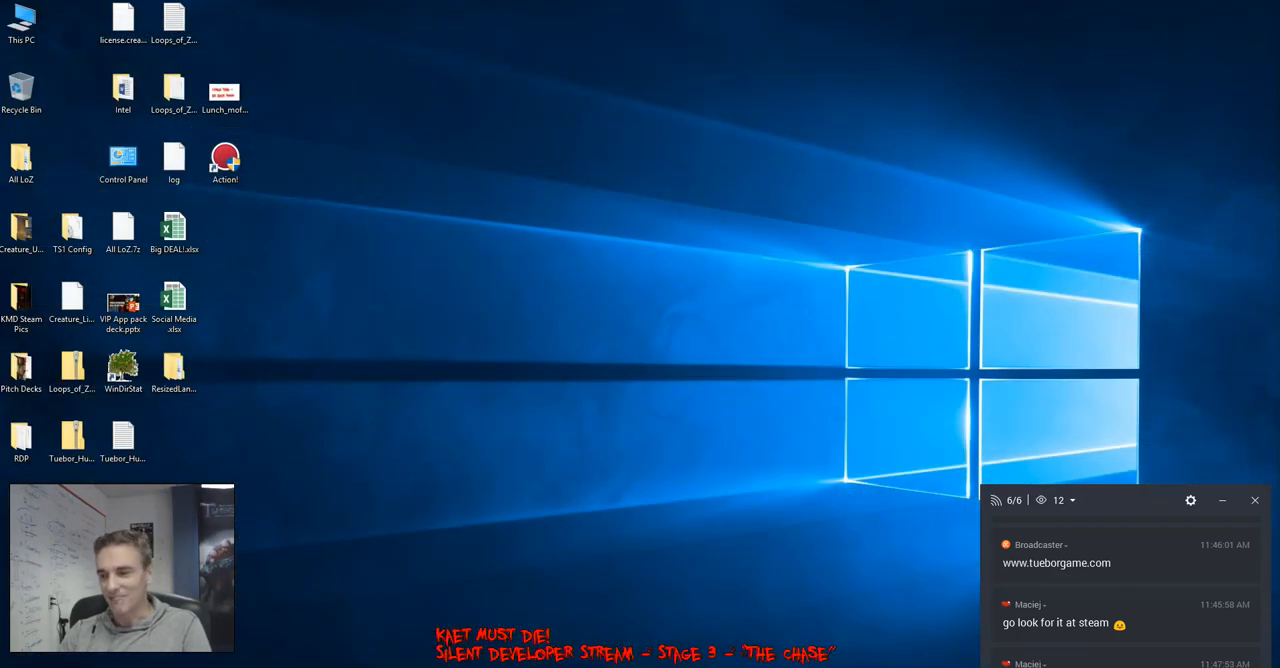
key(alt+Tab)
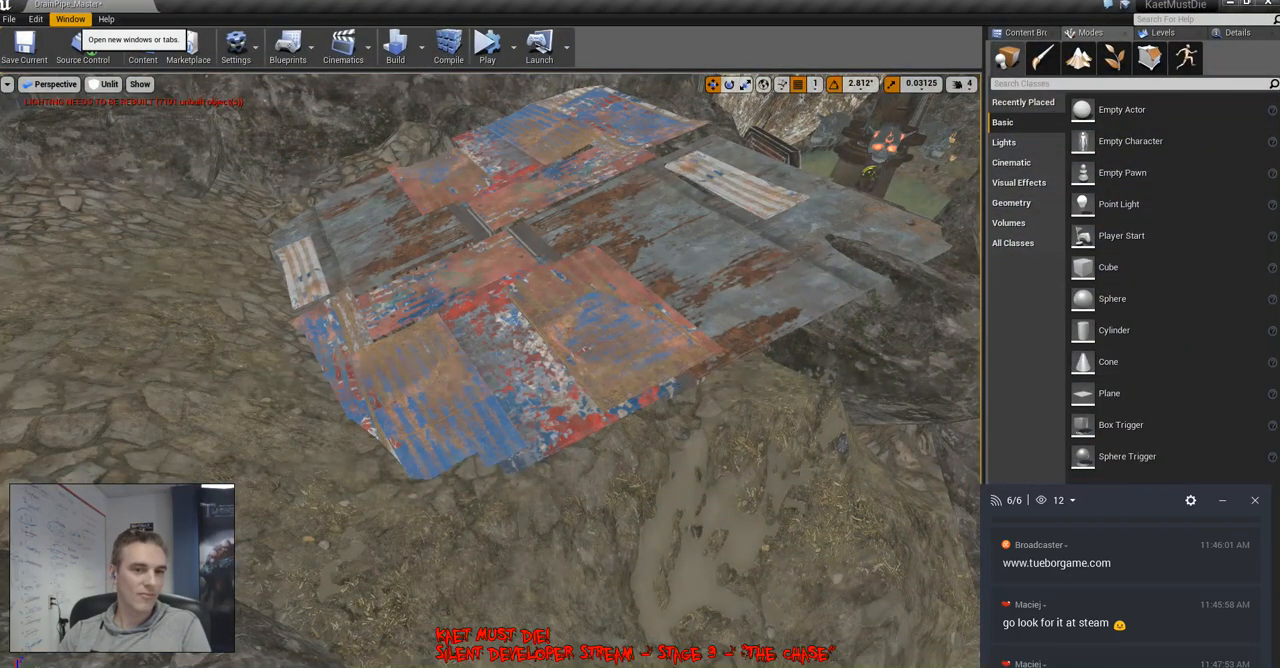
Open Content Browser 2 and bring the main KaetMustDie editor window to the front
click(70, 19)
mouse_move(107, 252)
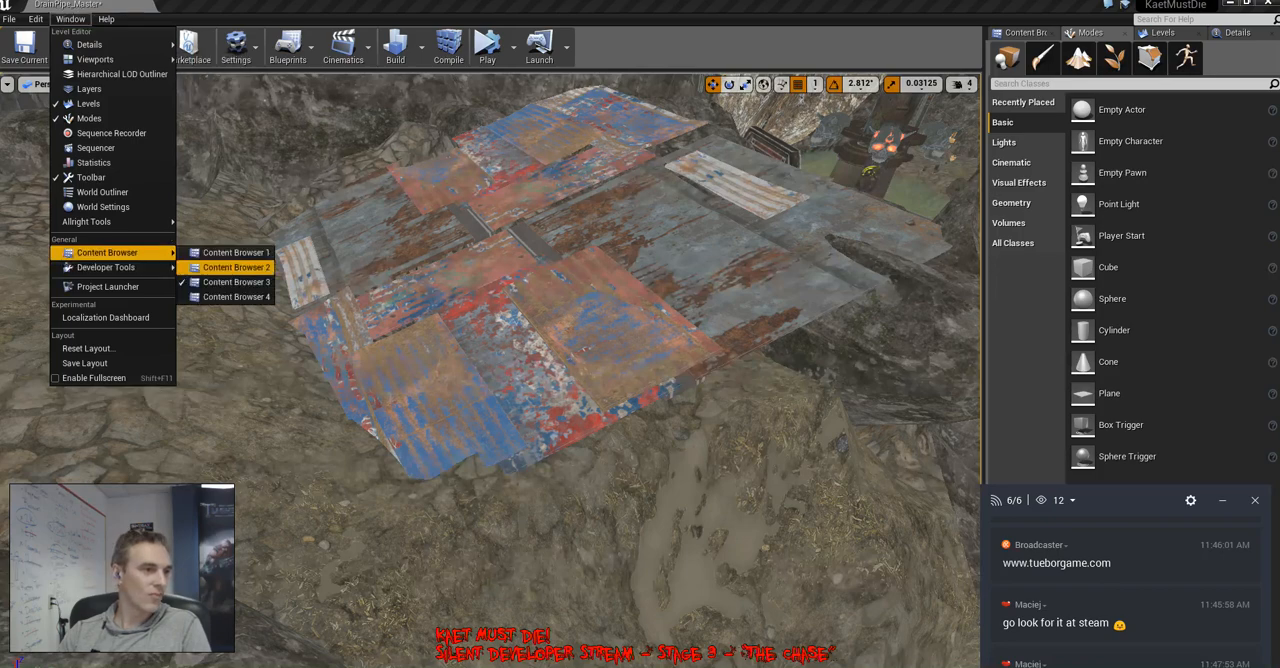
click(236, 267)
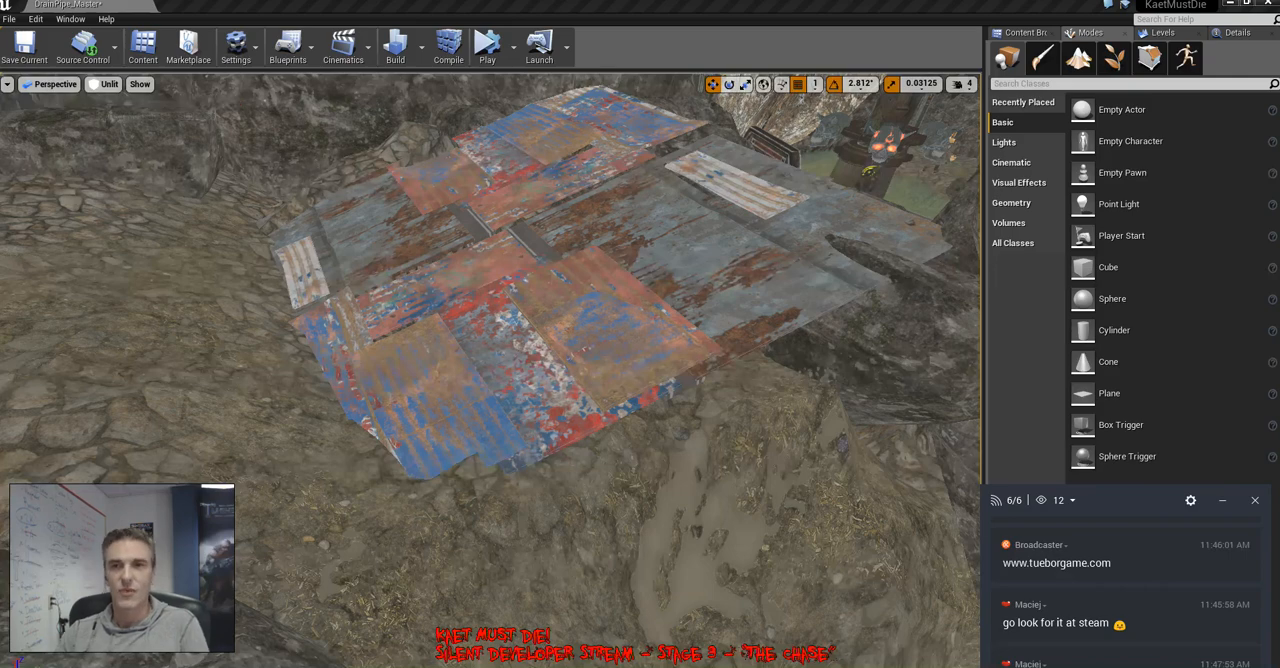
click(70, 19)
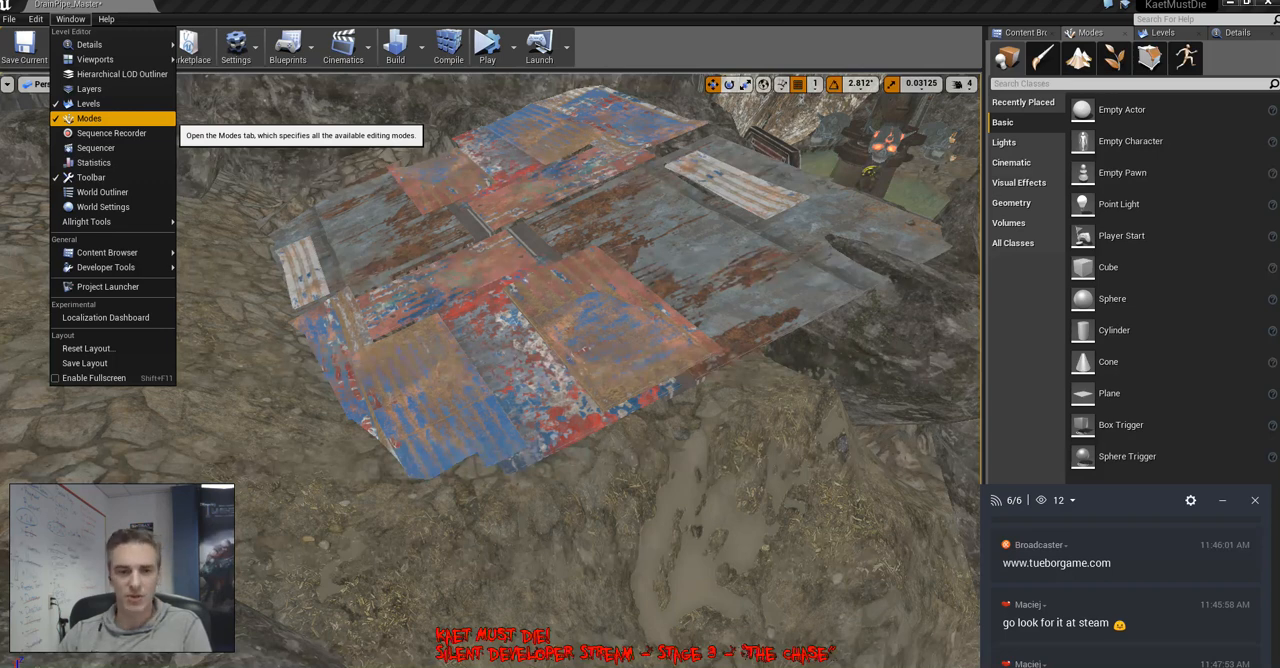
click(899, 667)
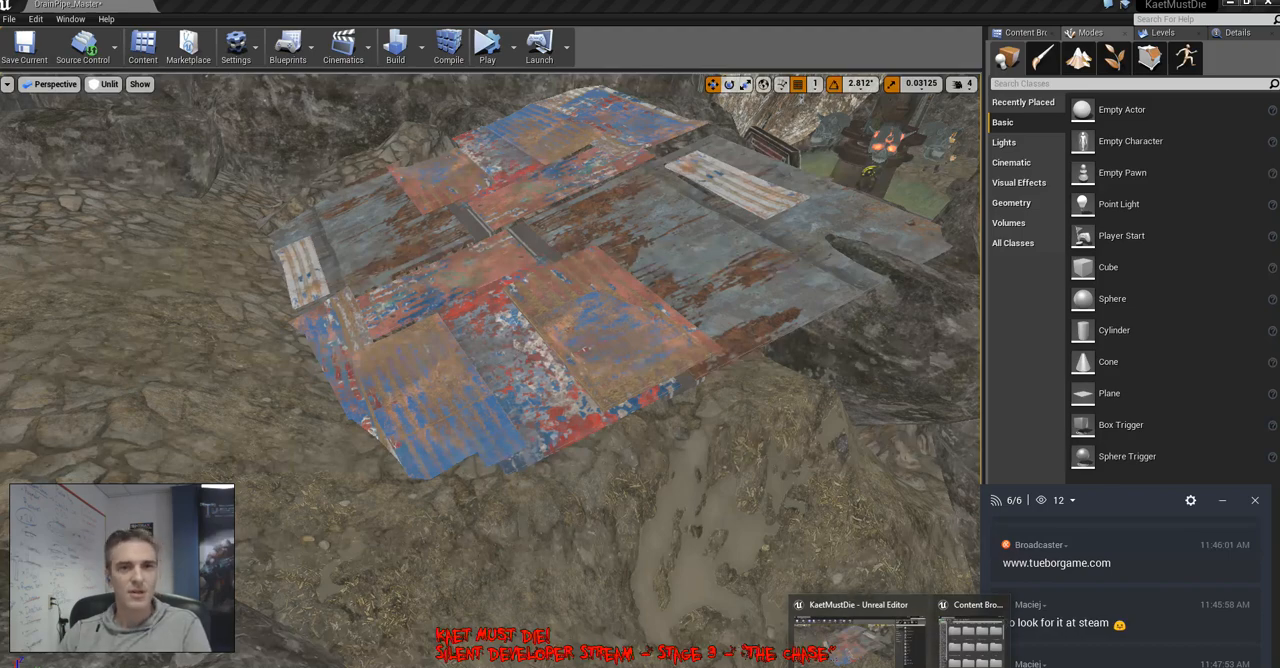
click(858, 640)
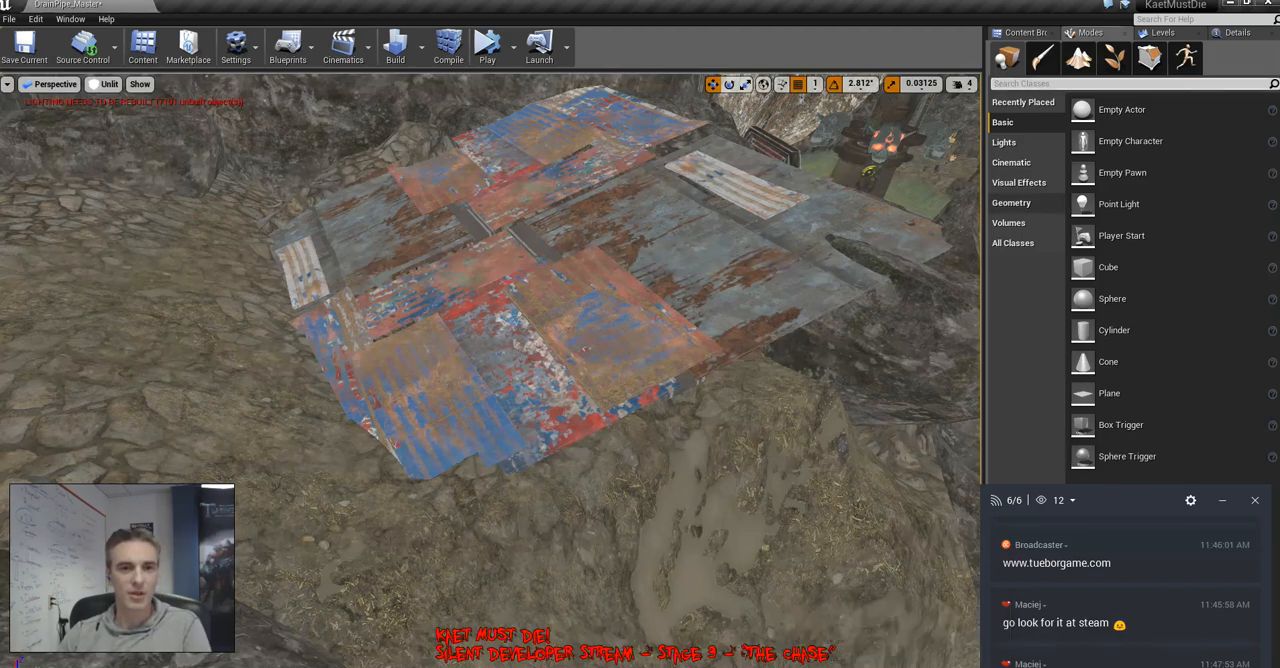
Place a Point Light in the cave and move it over the corrugated metal sheets
mouse_move(500, 370)
right_down()
mouse_move(340, 270)
mouse_move(240, 240)
mouse_move(300, 270)
mouse_move(634, 302)
right_up()
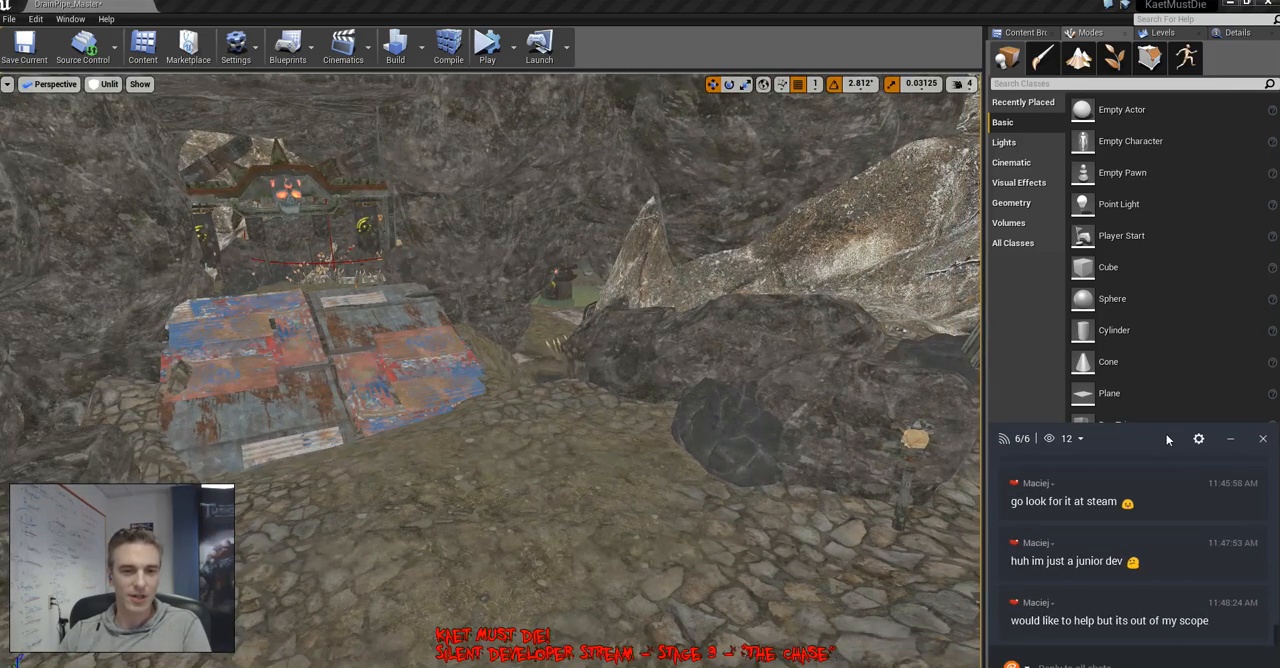
mouse_move(634, 302)
right_down()
mouse_move(500, 335)
mouse_move(515, 305)
mouse_move(340, 310)
mouse_move(400, 350)
mouse_move(372, 365)
mouse_move(410, 372)
right_up()
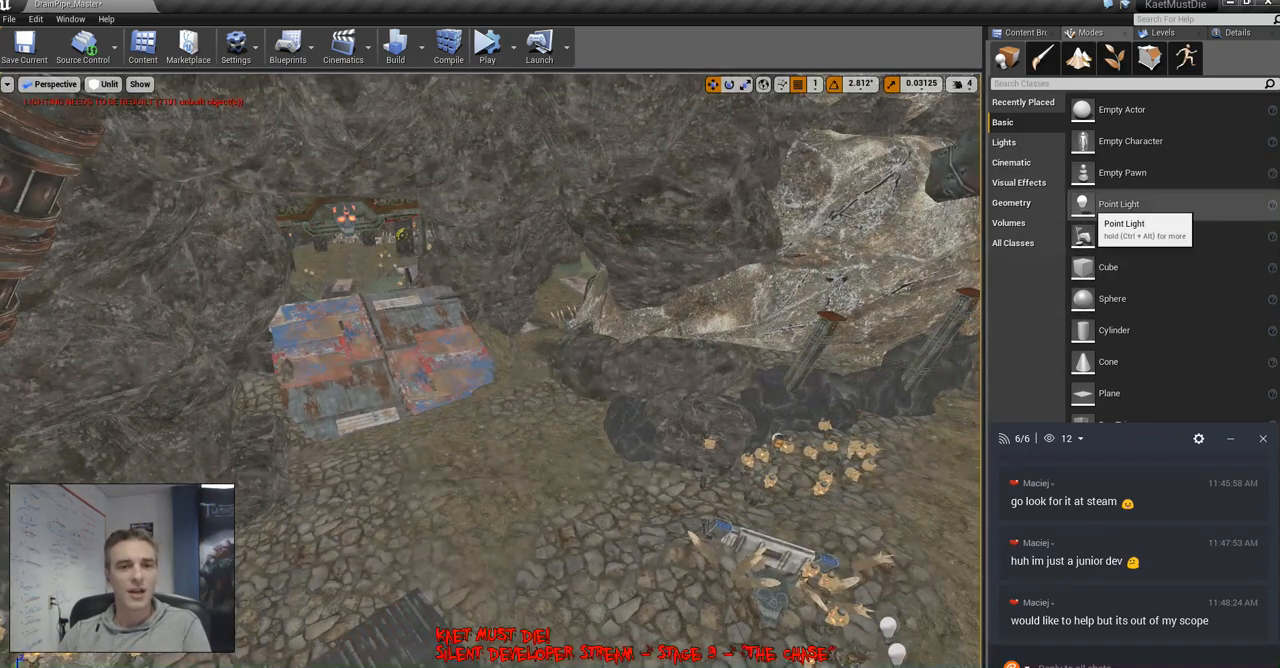
drag(1118, 203, 472, 325)
right_drag(472, 325, 145, 280)
drag(512, 218, 509, 407)
right_drag(560, 440, 860, 485)
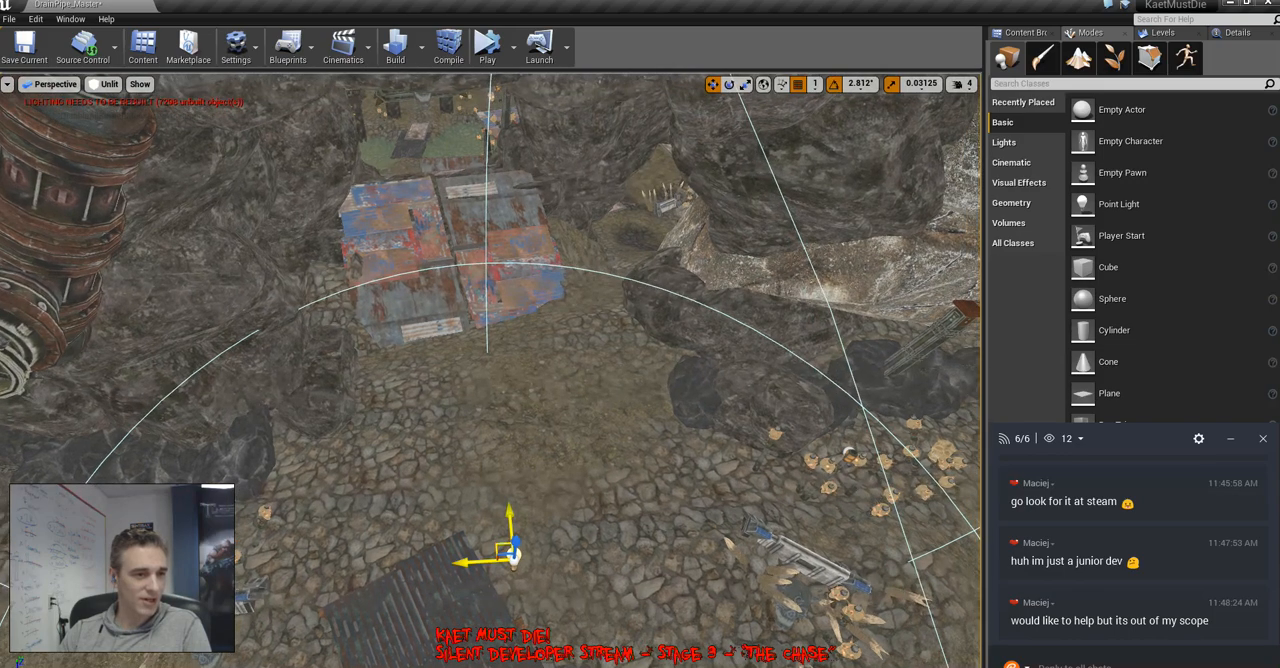
drag(515, 545, 488, 222)
Set the point light's attenuation radius to about 1662 and its intensity to 250000
click(1237, 32)
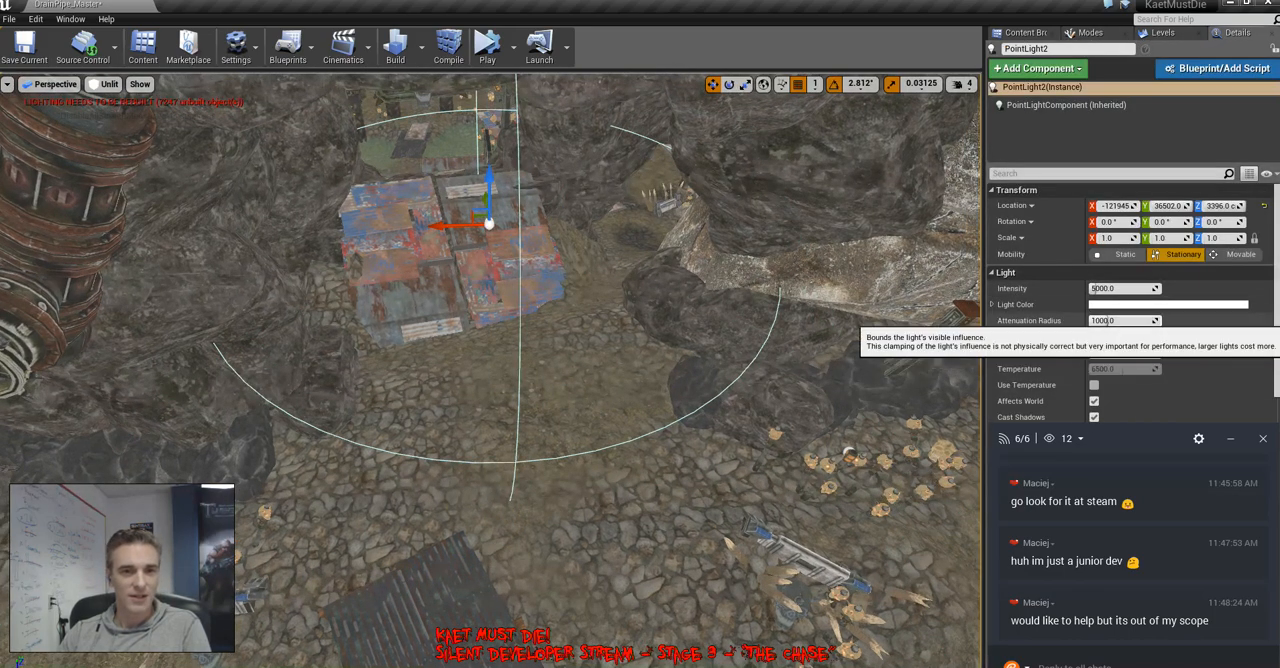
mouse_move(1112, 321)
mouse_down()
mouse_move(1160, 321)
mouse_move(1117, 321)
mouse_up()
click(1115, 289)
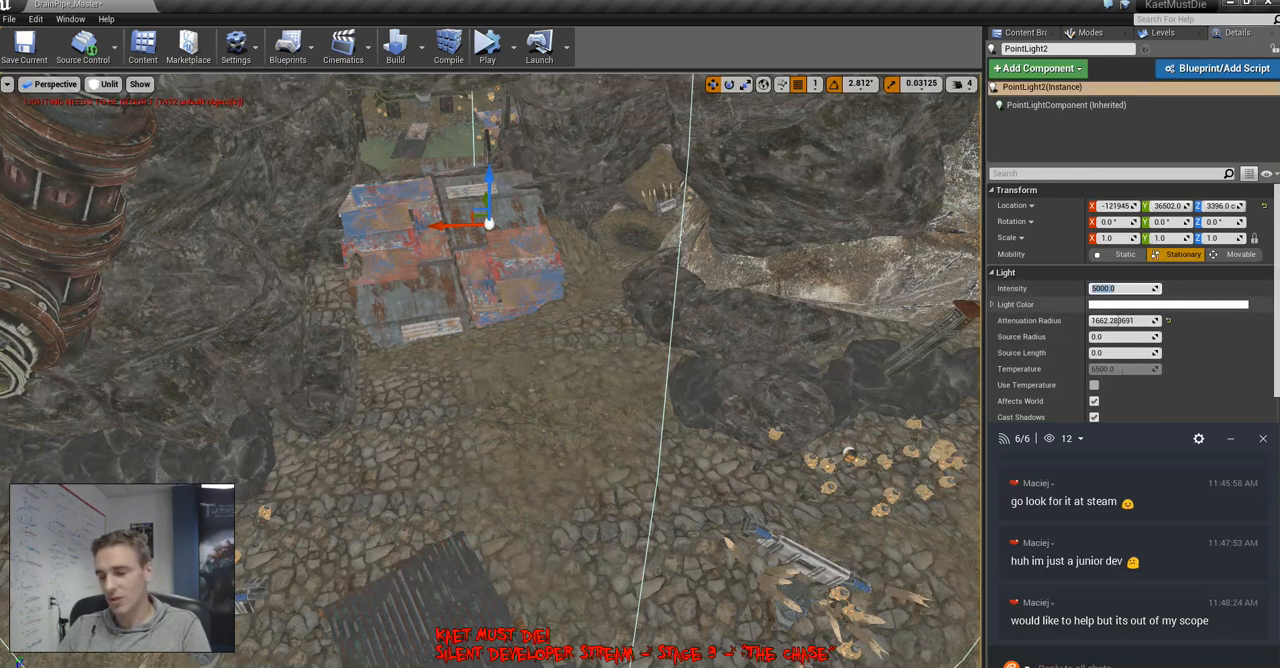
text(250000)
key(Return)
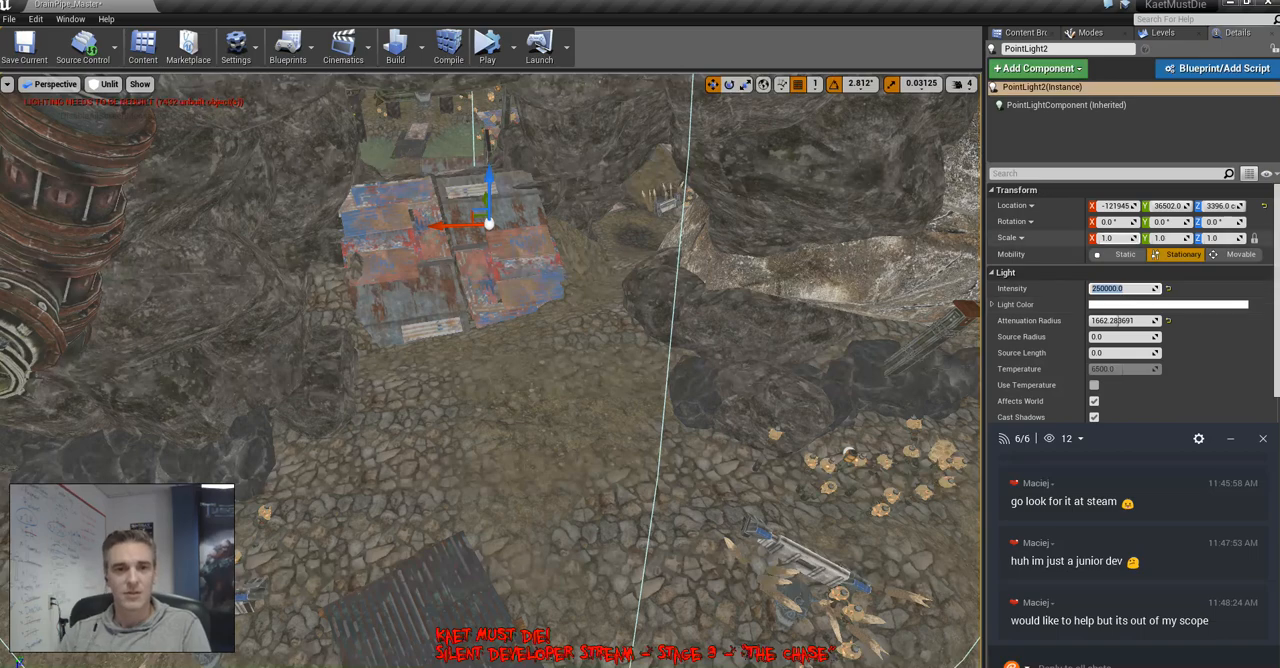
Make the point light Movable and view the metal sheets and surrounding rocks in lit shading
scroll(1050, 267, down, 3)
scroll(1050, 267, down, 3)
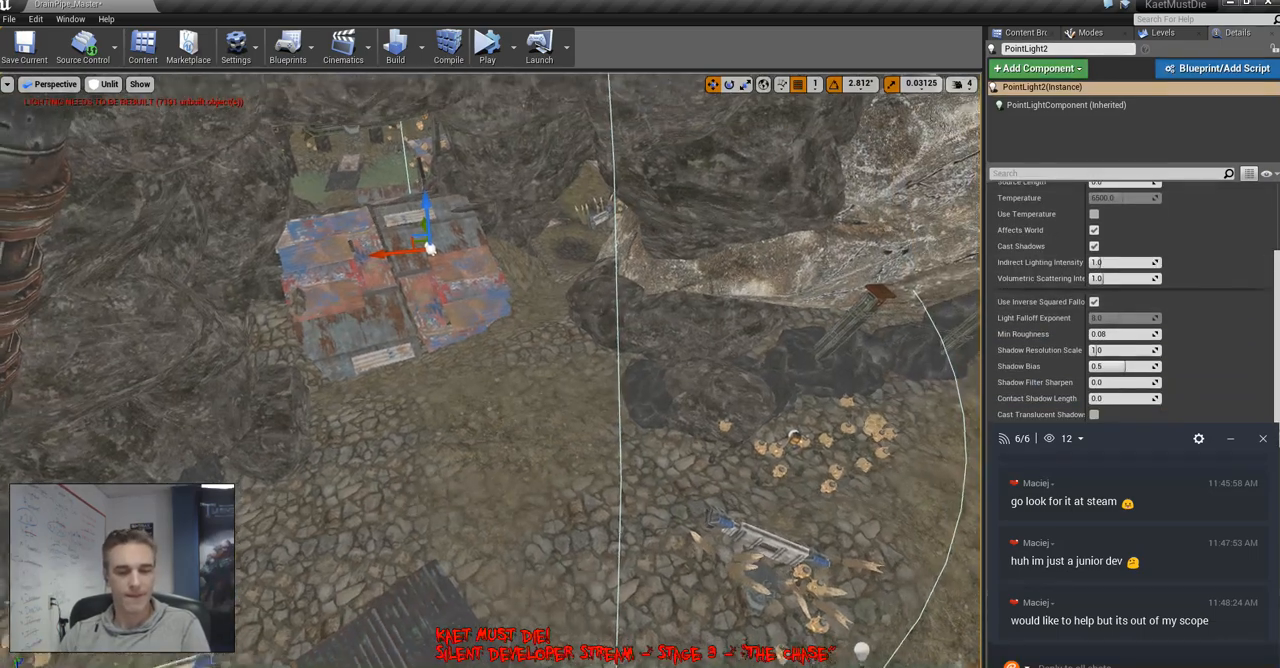
key(alt+4)
key(w)
right_drag(332, 470, 220, 470)
key(s)
key(w)
scroll(1118, 340, up, 5)
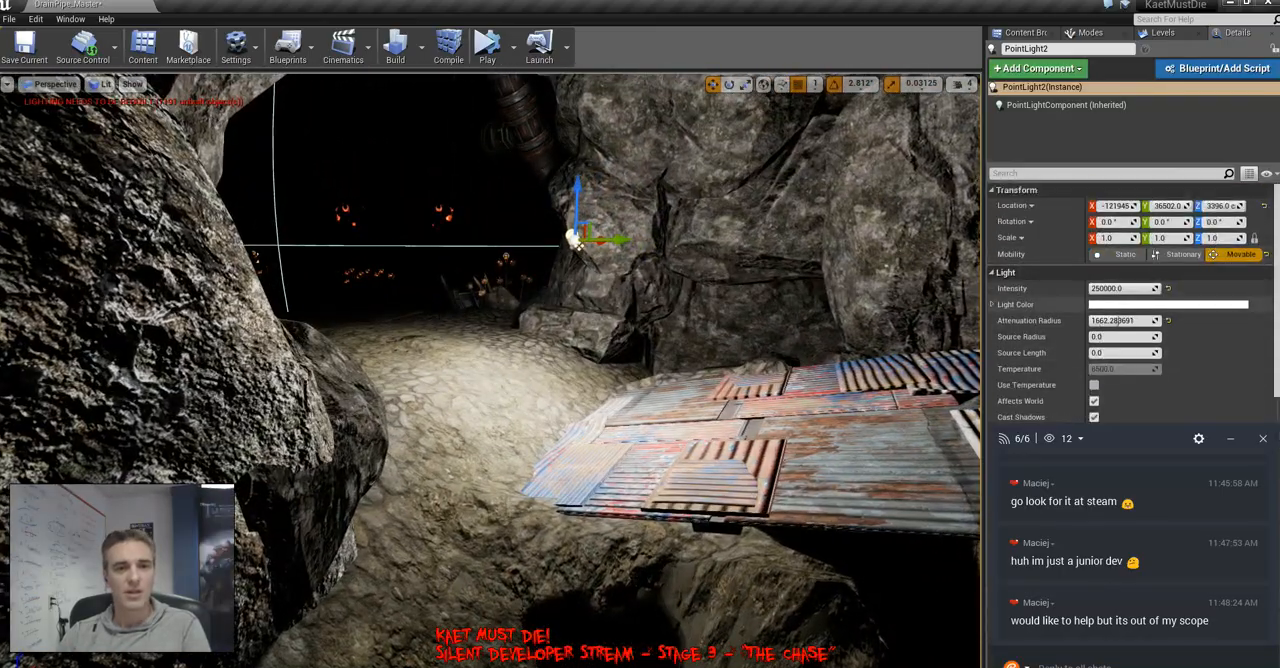
Set the point light's attenuation radius to about 4493 and its intensity to 50000, and check the lighting around the cave
drag(1118, 320, 1153, 320)
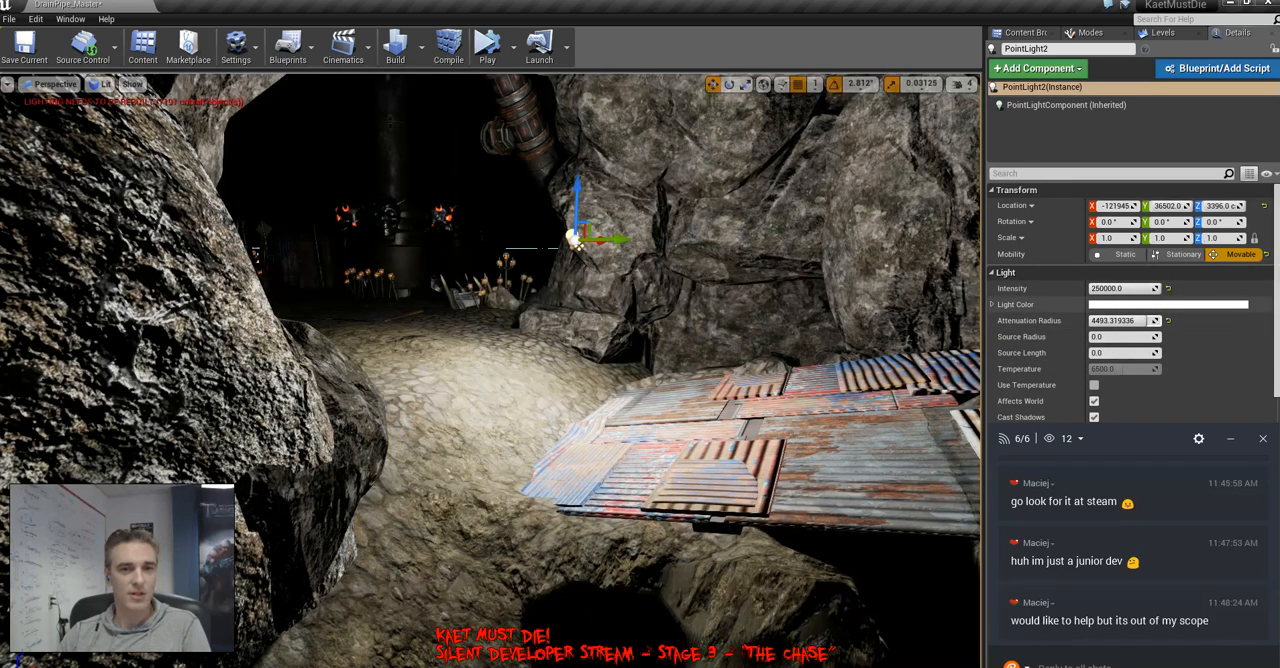
click(1120, 288)
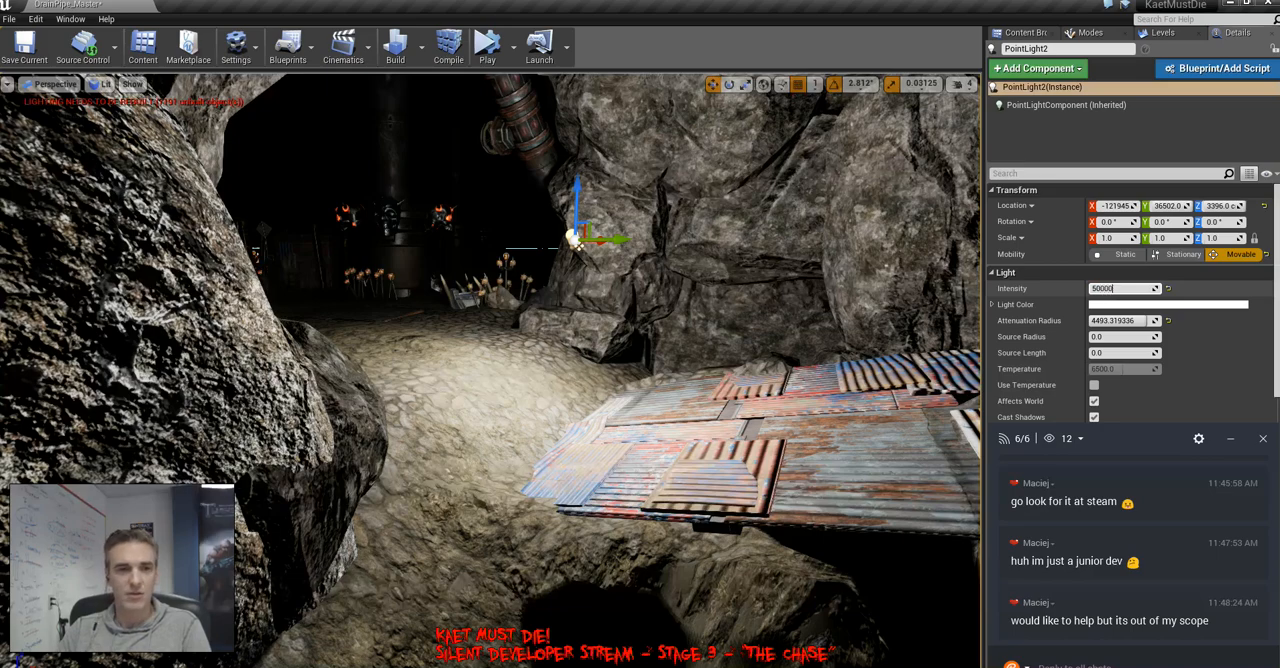
key(Return)
right_drag(780, 285, 555, 380)
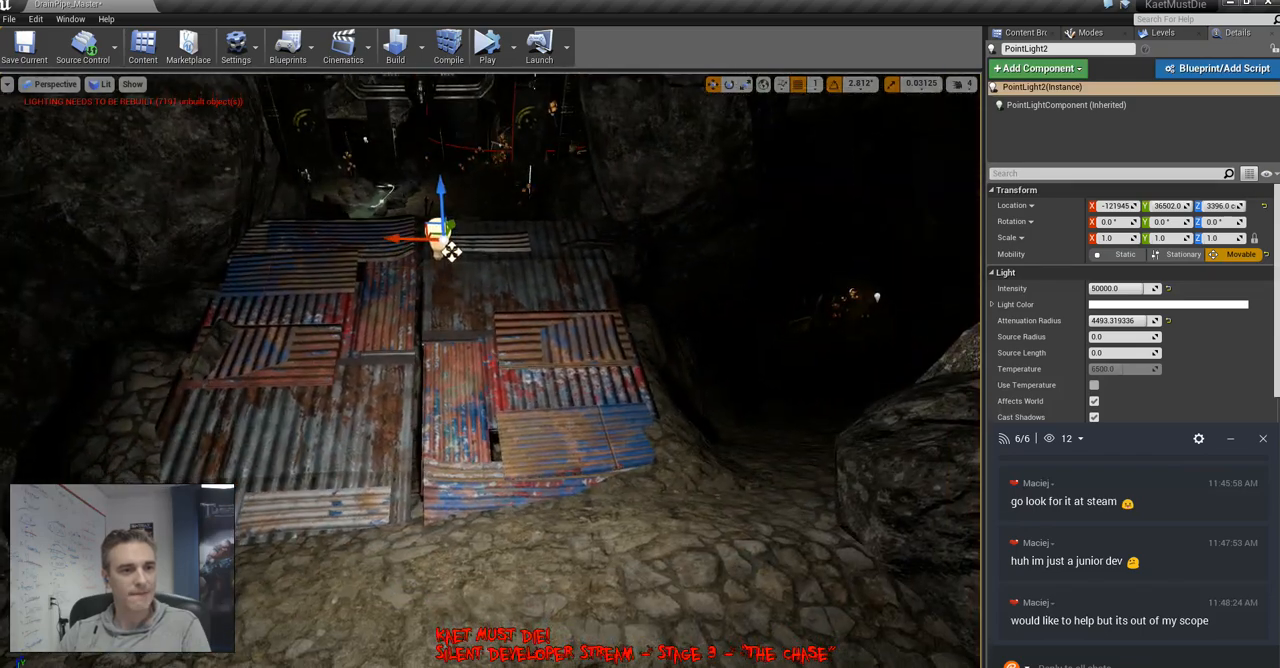
right_drag(452, 252, 200, 305)
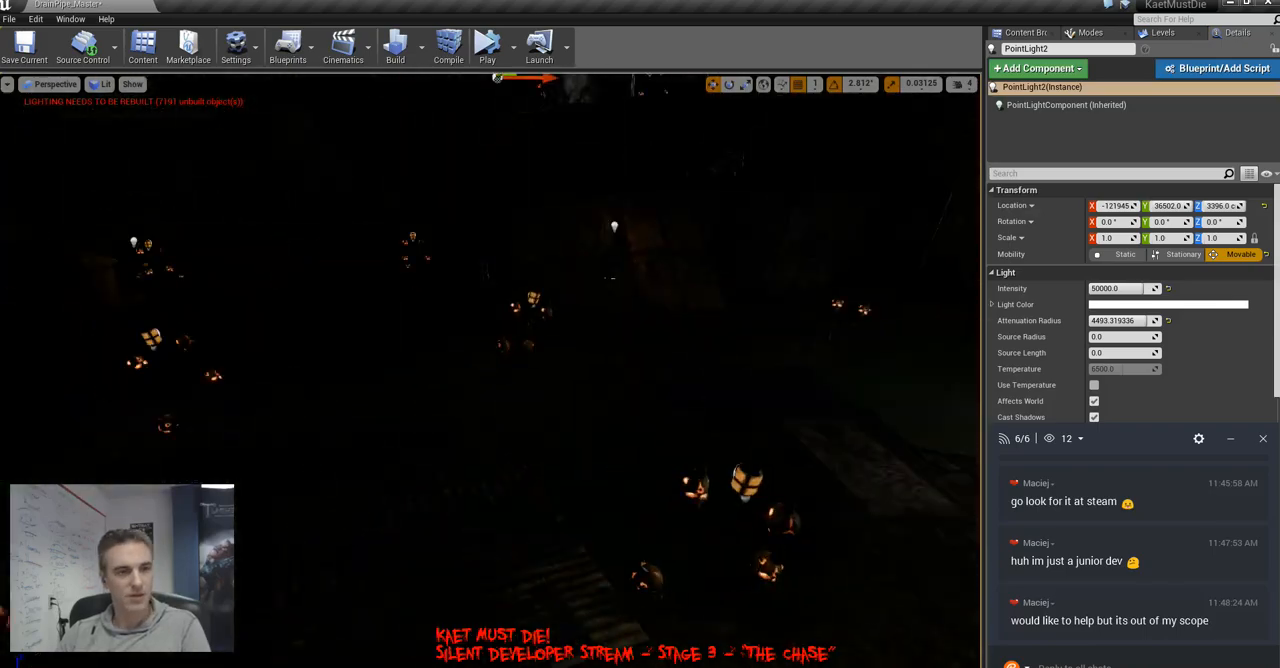
Switch the viewport to unlit shading at the blue barrel beside the plywood ramp and open the Blueprints > Lights content folder
key(alt+3)
mouse_move(440, 310)
right_down()
mouse_move(190, 305)
mouse_move(350, 310)
mouse_move(270, 320)
mouse_move(350, 335)
mouse_move(430, 330)
right_up()
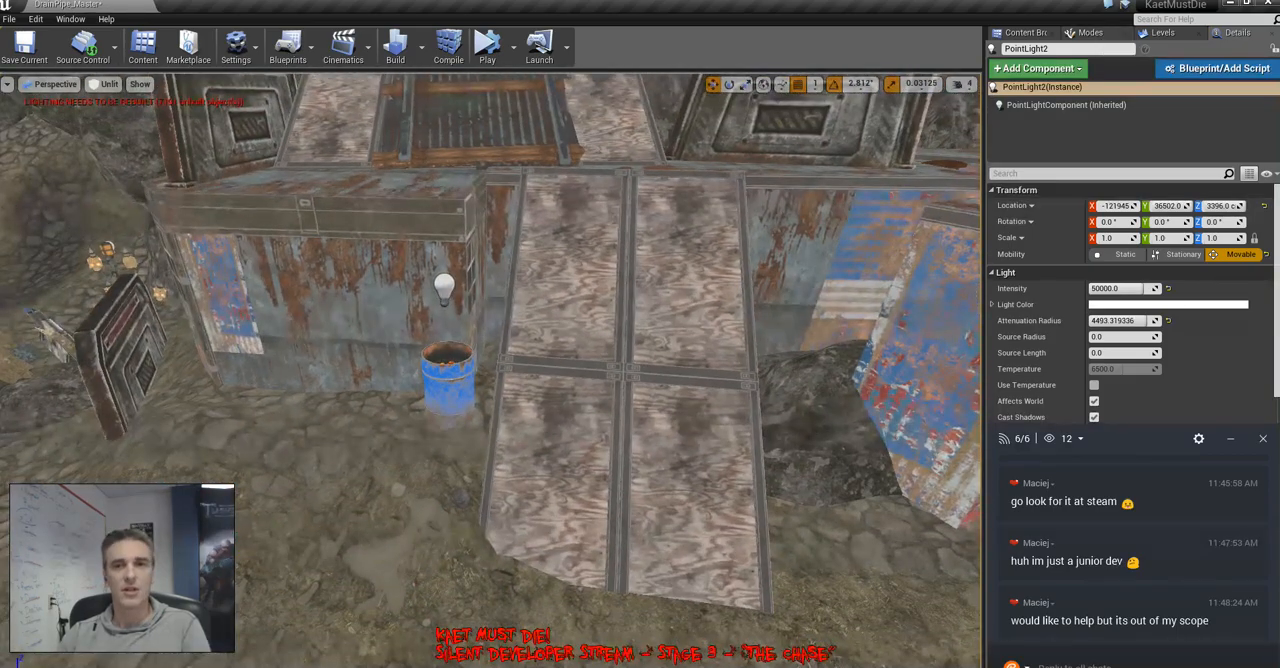
click(1025, 33)
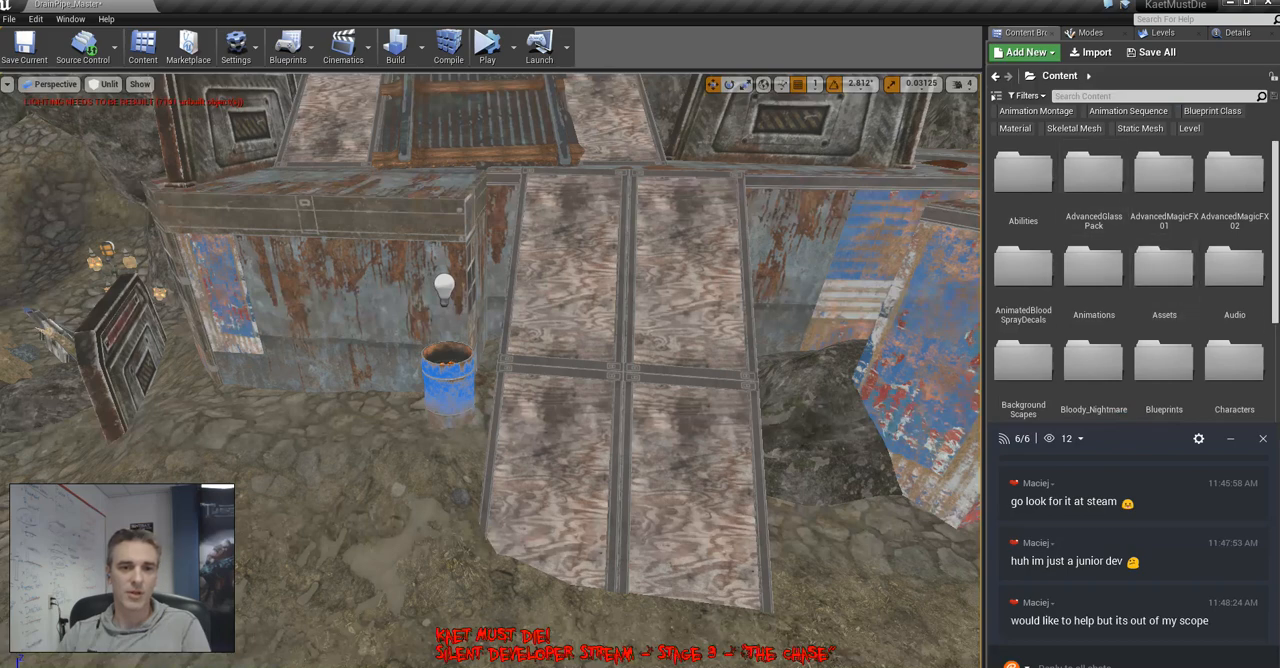
scroll(1164, 280, down, 4)
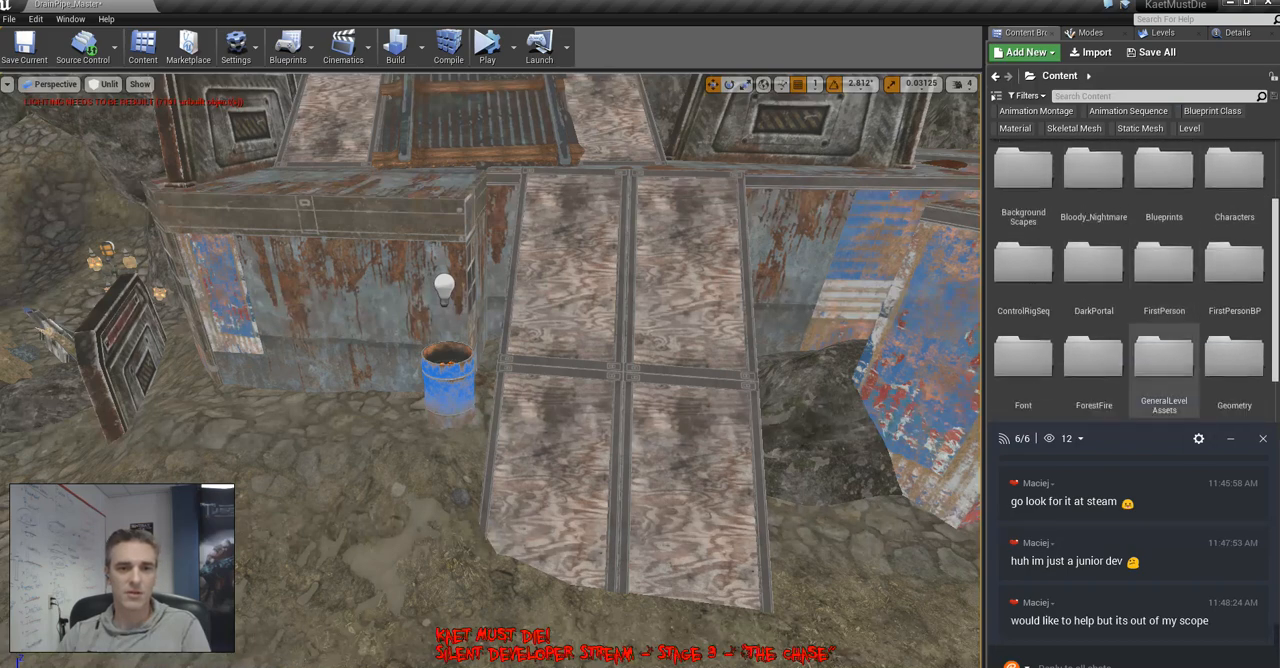
scroll(1164, 280, up, 1)
double_click(1164, 205)
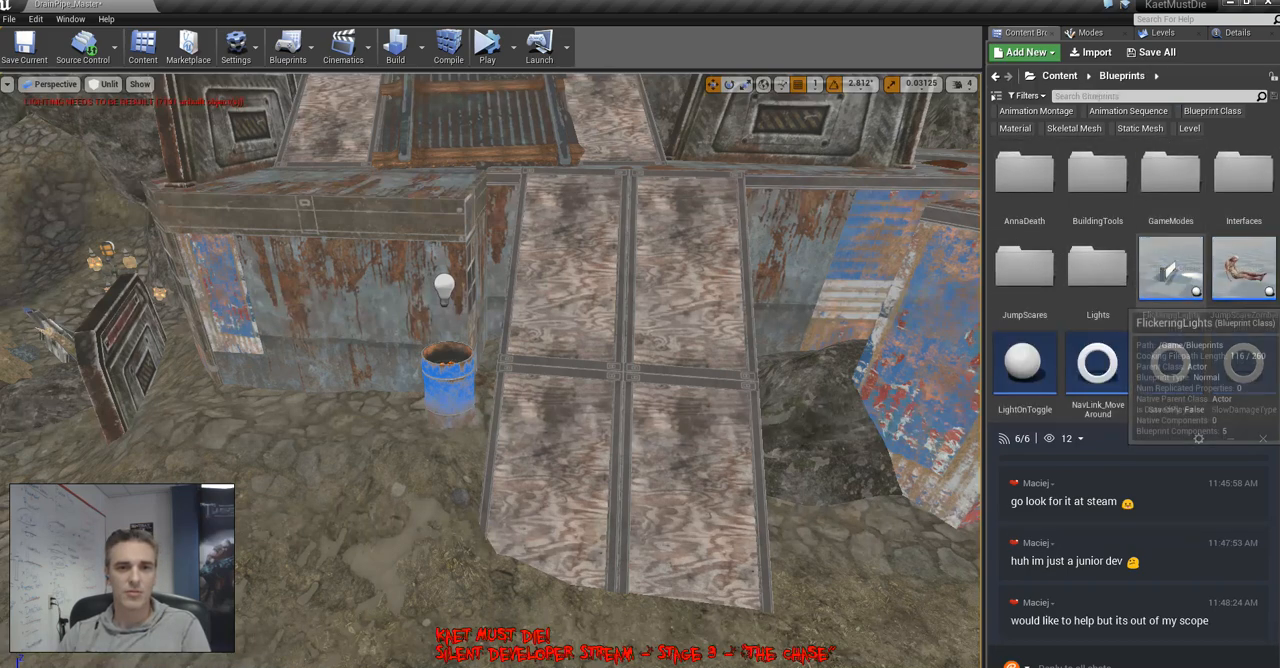
double_click(1097, 270)
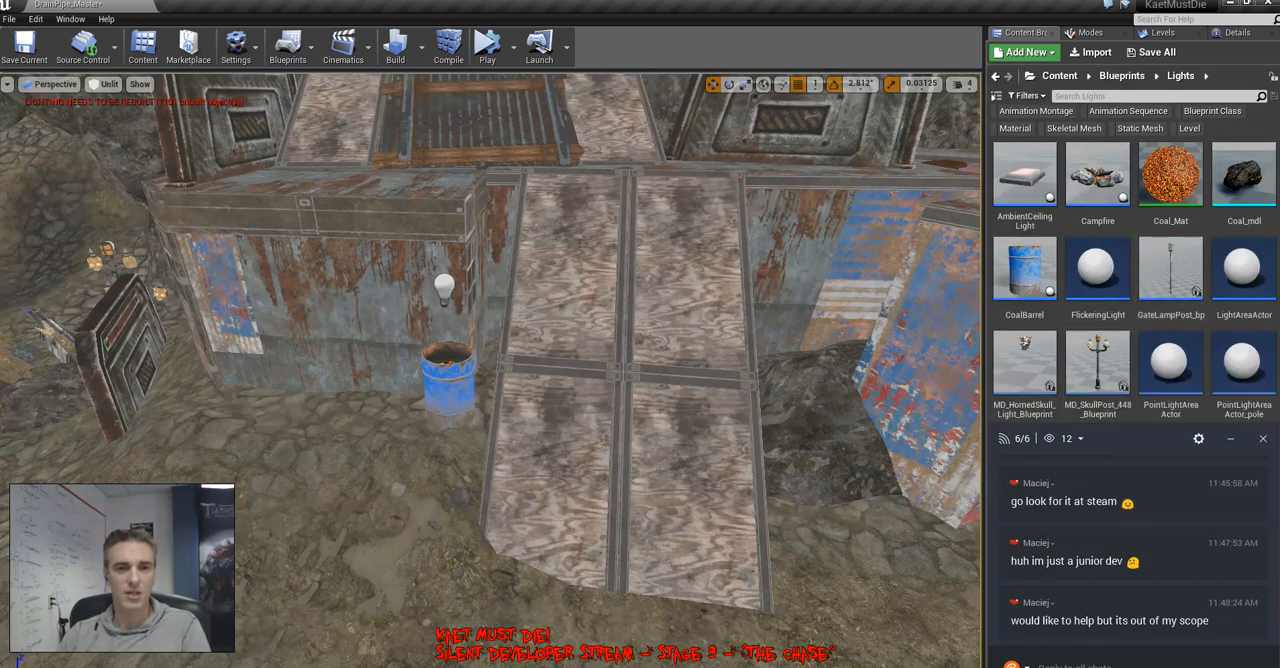
Copy the light above the burning barrel by the cave wall and move the copy off past the spiked barricades
right_drag(490, 370, 570, 400)
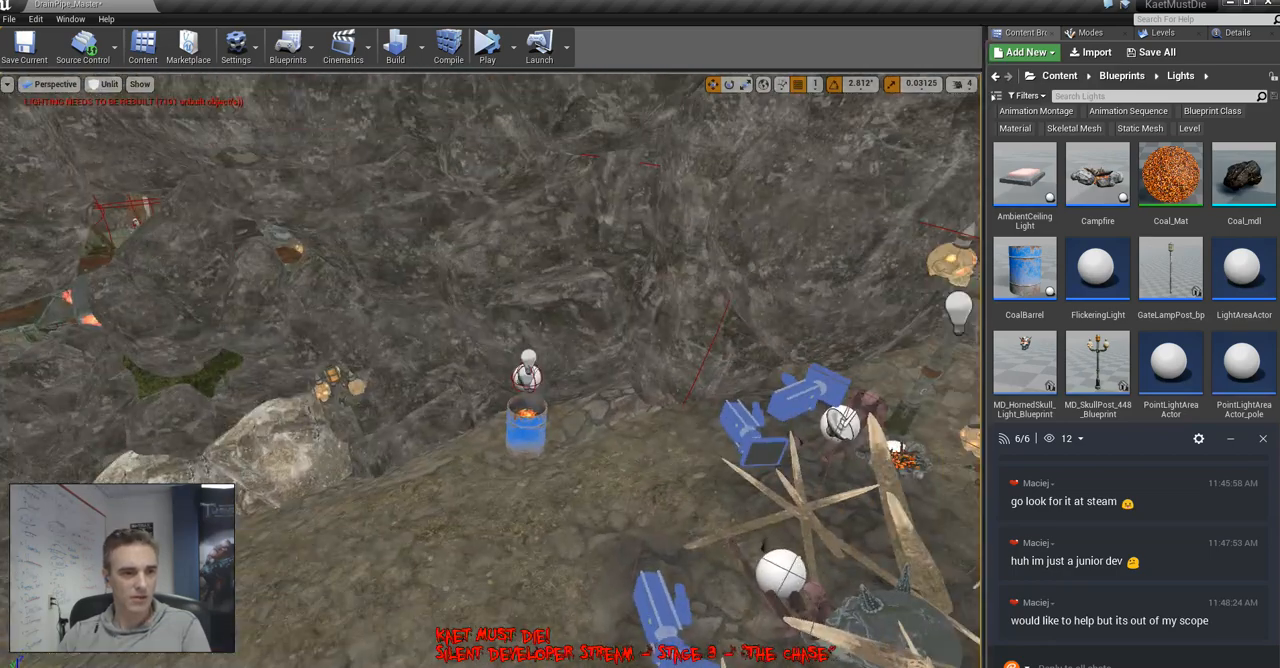
click(527, 375)
click(1163, 32)
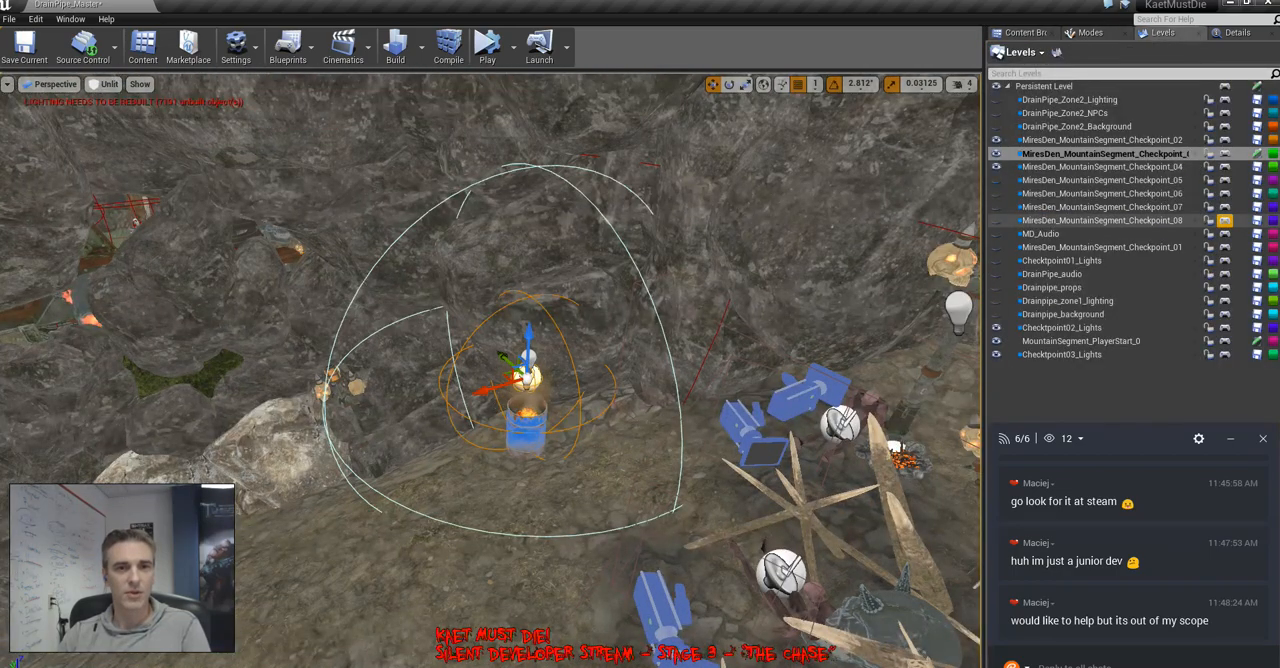
click(1146, 180)
click(1134, 154)
right_drag(640, 370, 715, 445)
key(ctrl+z)
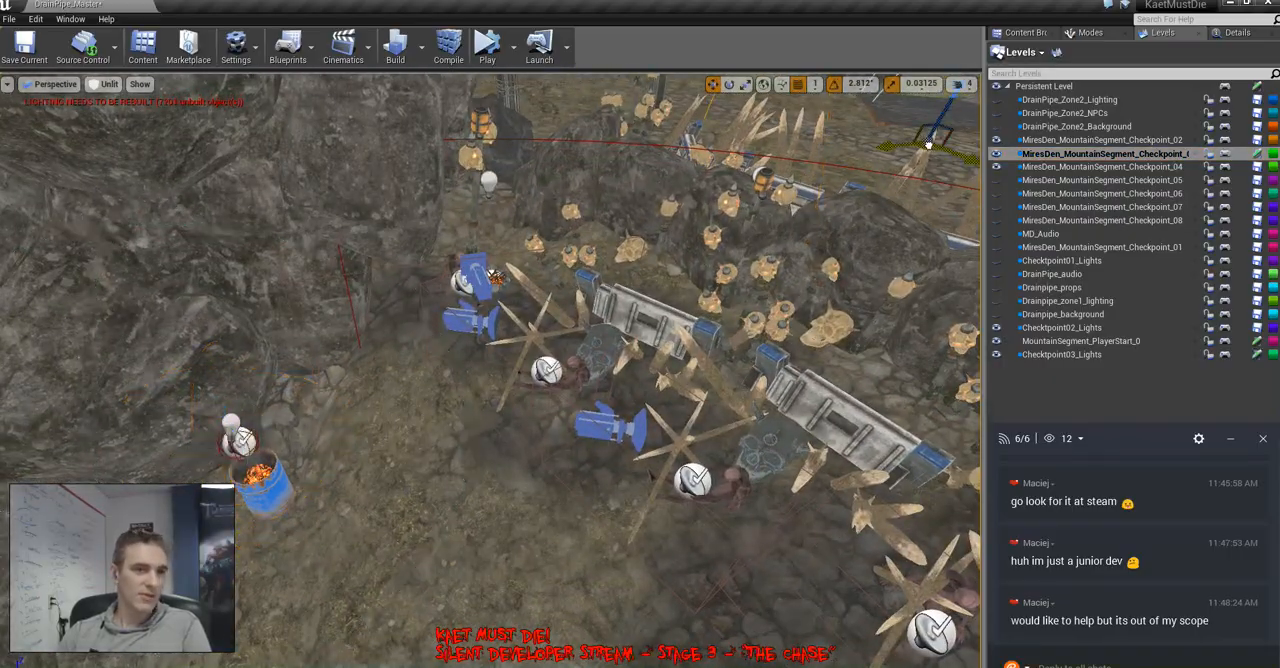
Move the copied light across the level to the blue barrel beside the plywood ramp and raise it above the rim
right_drag(240, 450, 360, 330)
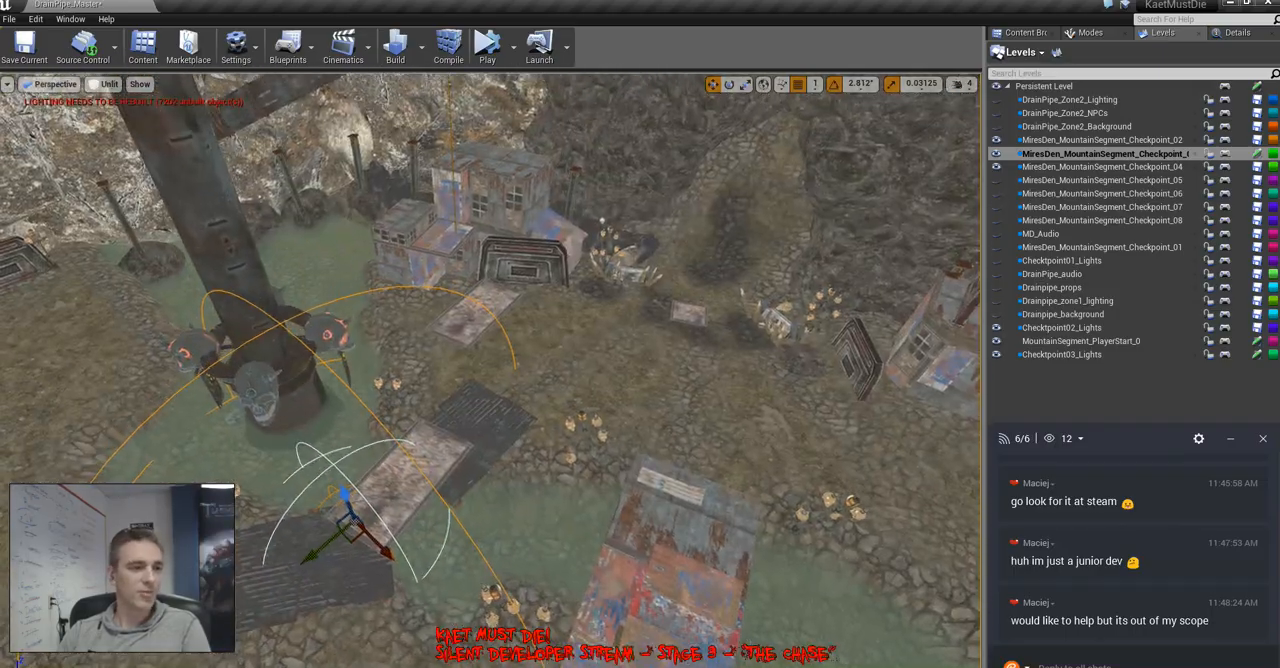
click(680, 390)
drag(680, 393, 770, 387)
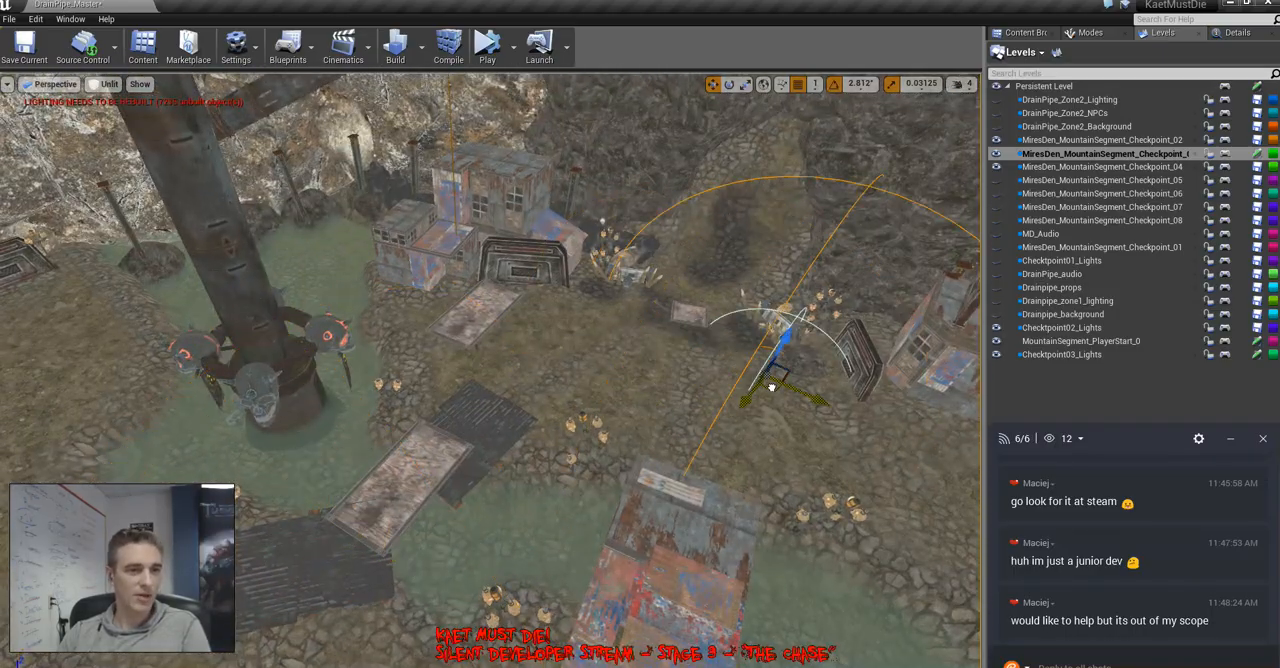
mouse_move(770, 387)
right_down()
mouse_move(860, 410)
mouse_move(880, 300)
mouse_move(850, 400)
mouse_move(760, 408)
right_up()
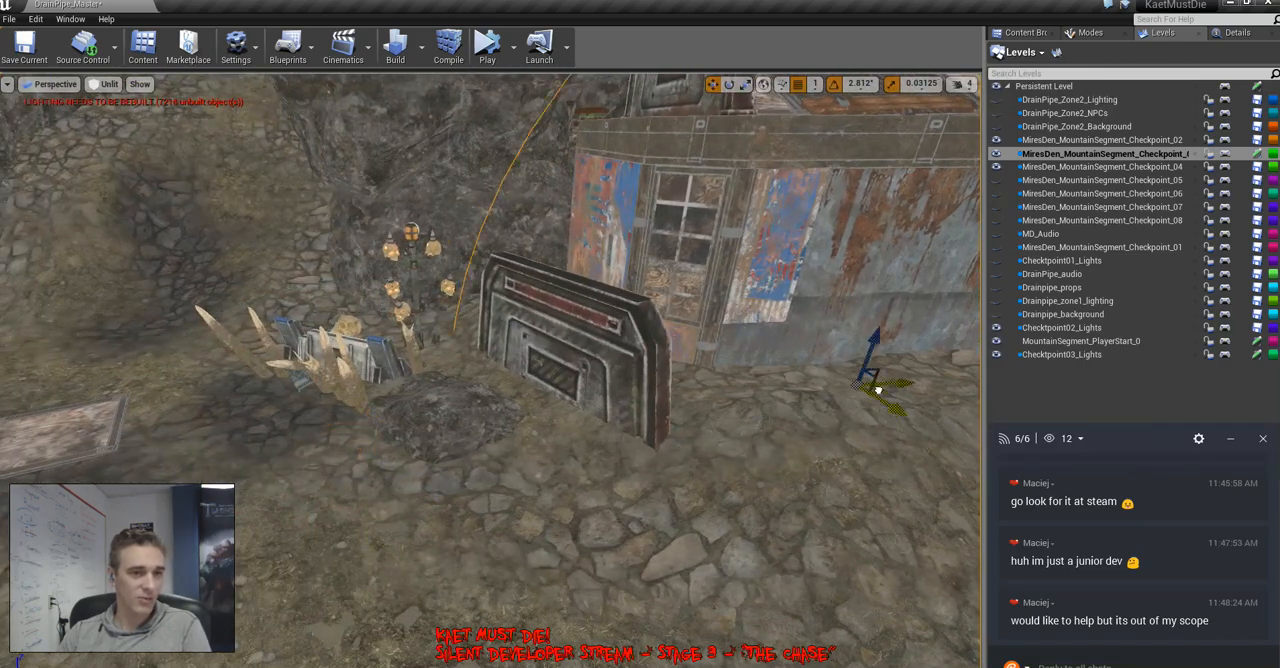
mouse_move(915, 405)
right_down()
mouse_move(965, 400)
mouse_move(905, 415)
mouse_move(935, 415)
right_up()
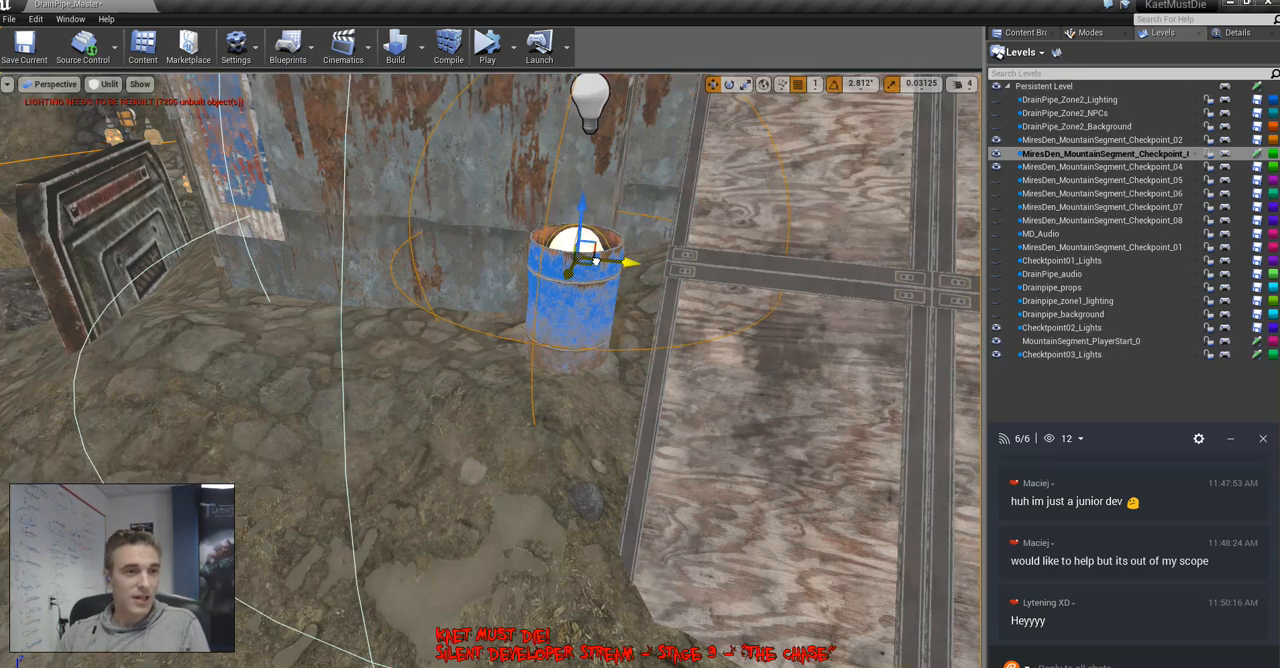
drag(582, 205, 585, 86)
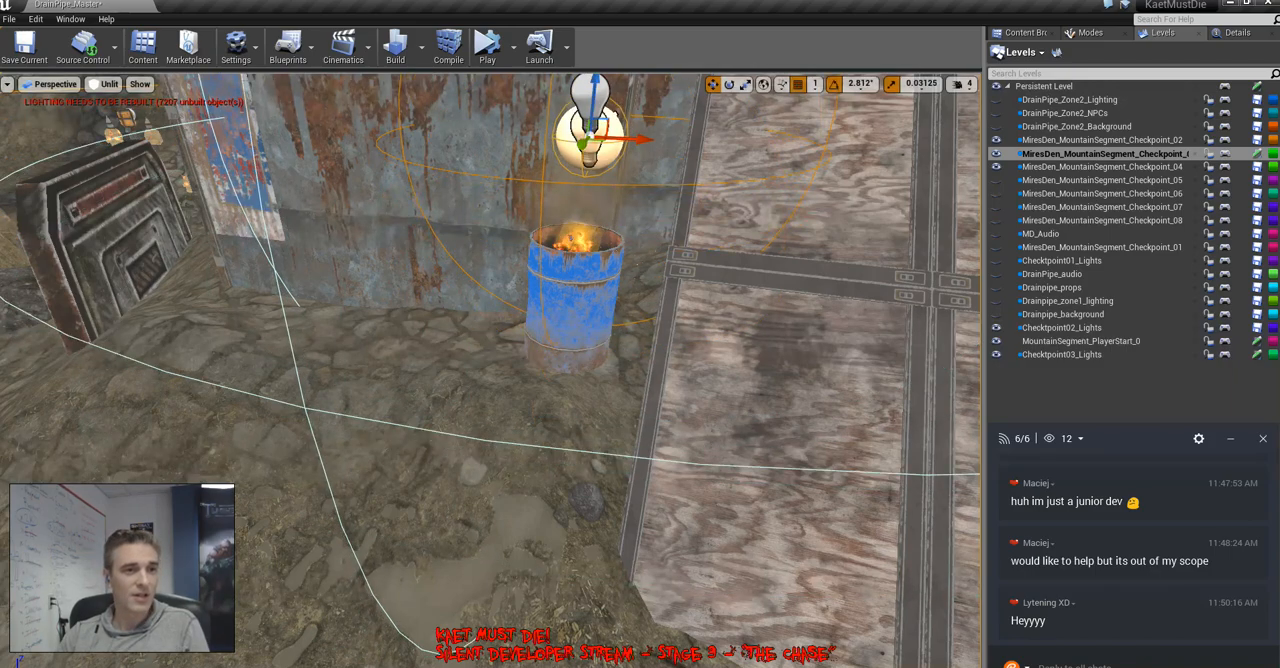
mouse_move(585, 86)
right_down()
mouse_move(598, 106)
mouse_move(540, 80)
mouse_move(575, 78)
right_up()
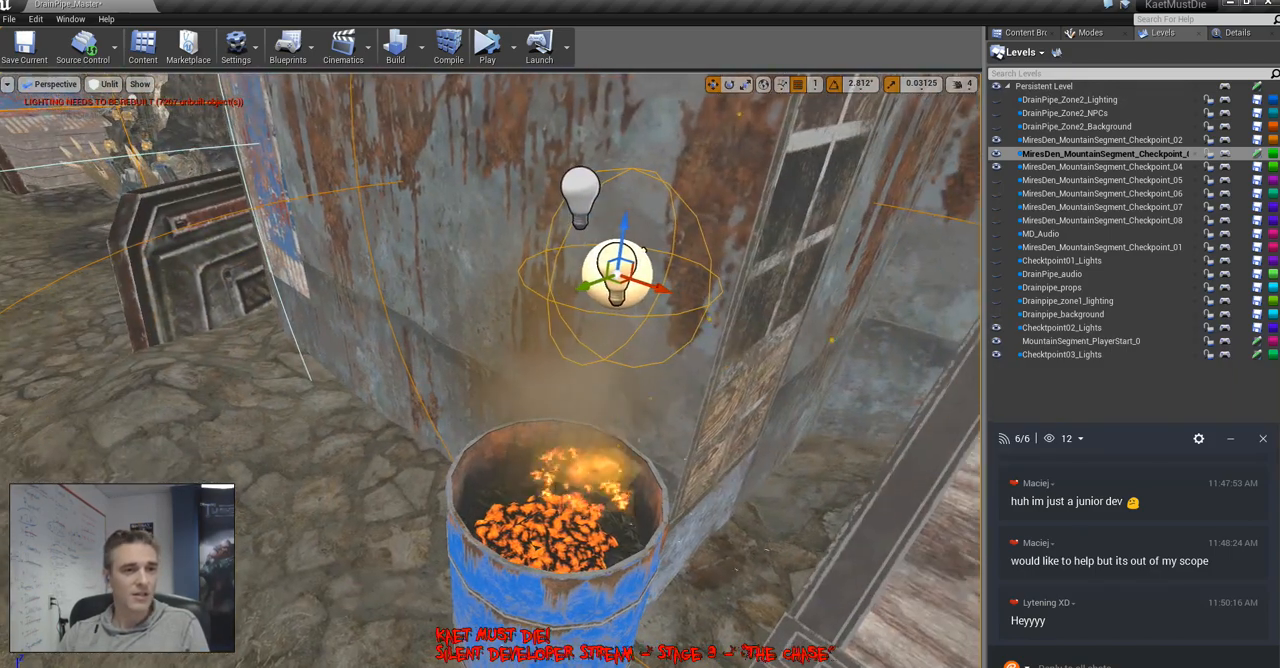
Fine-tune the light's position above the barrel's coals and view it in lit shading with its properties shown
drag(643, 253, 596, 354)
right_drag(596, 354, 692, 330)
click(1236, 33)
key(alt+4)
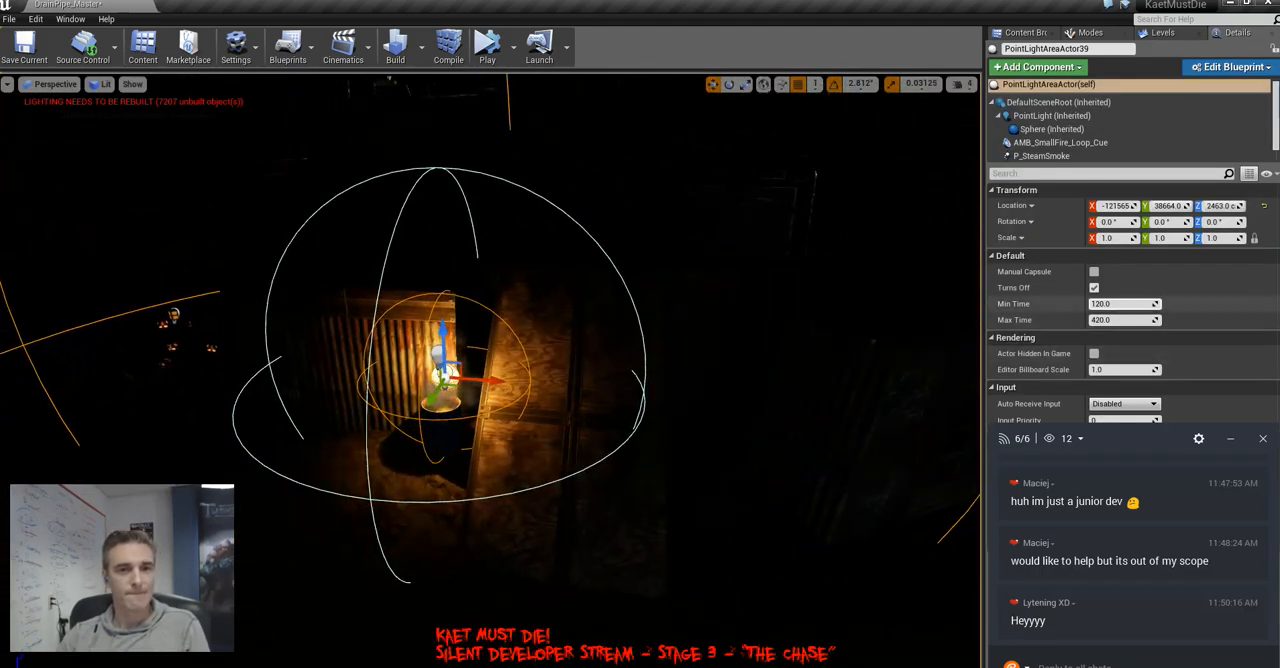
Set the attenuation radius of the barrel light's PointLight component to 600
click(1052, 117)
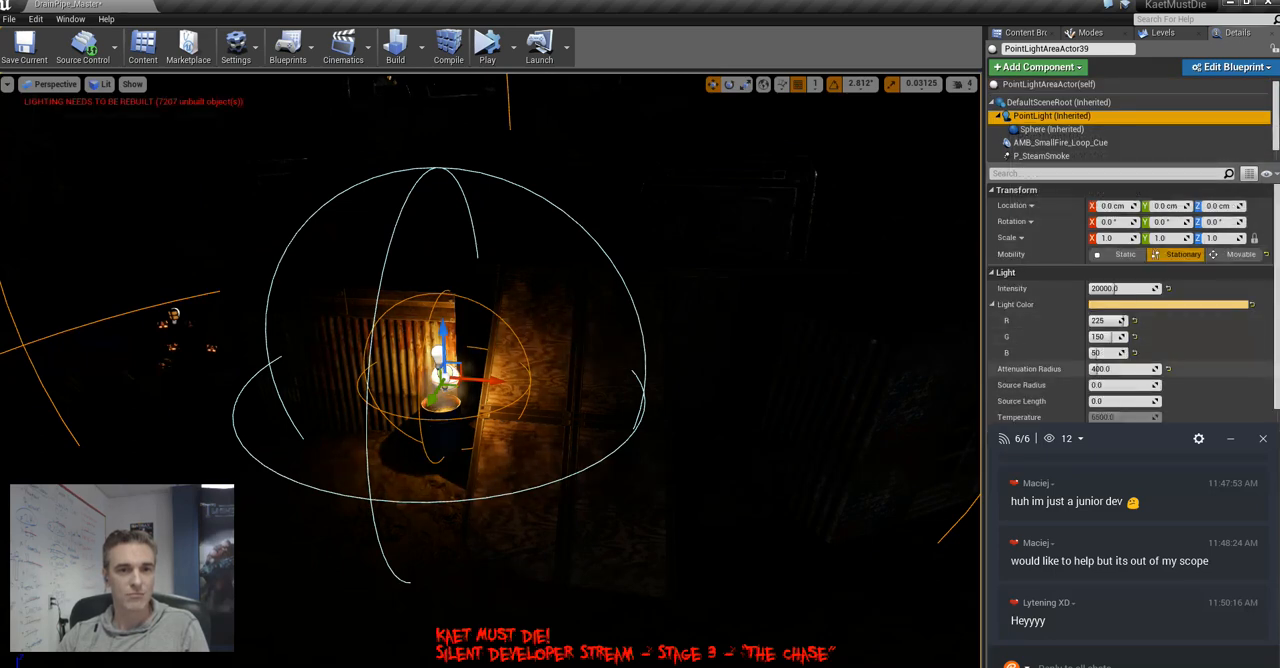
click(1095, 369)
text(60)
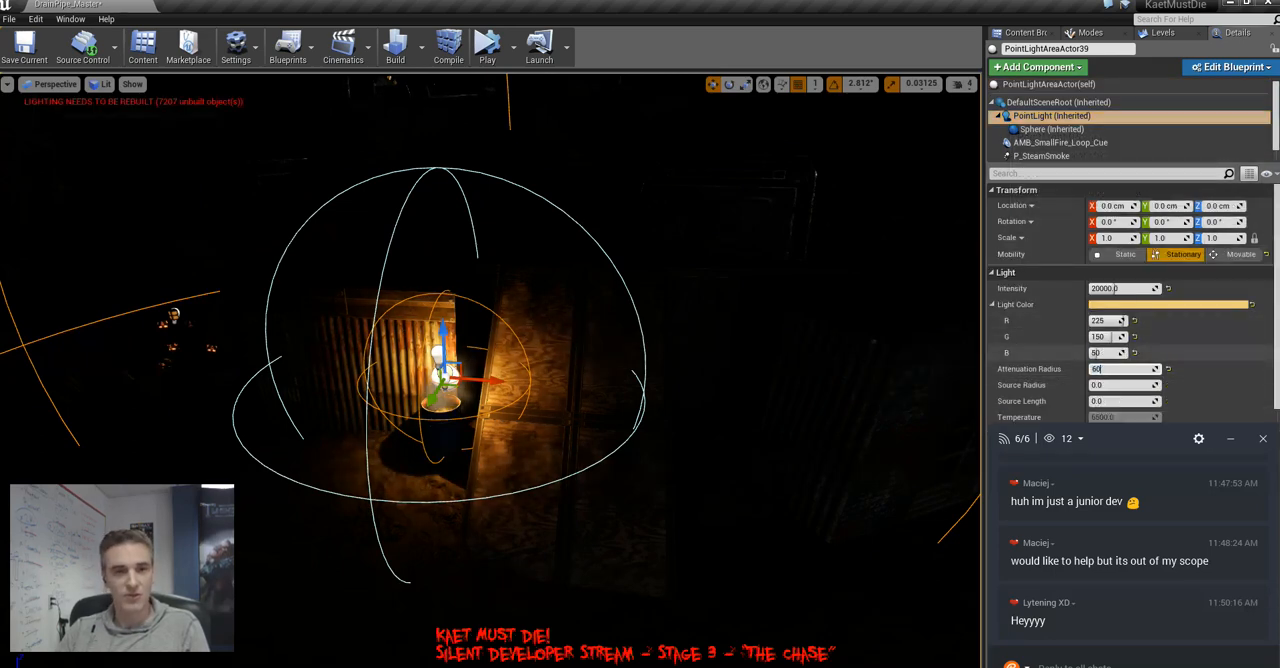
text(0)
key(Return)
Set the sphere radius of the barrel light's Sphere component to 600
click(1051, 129)
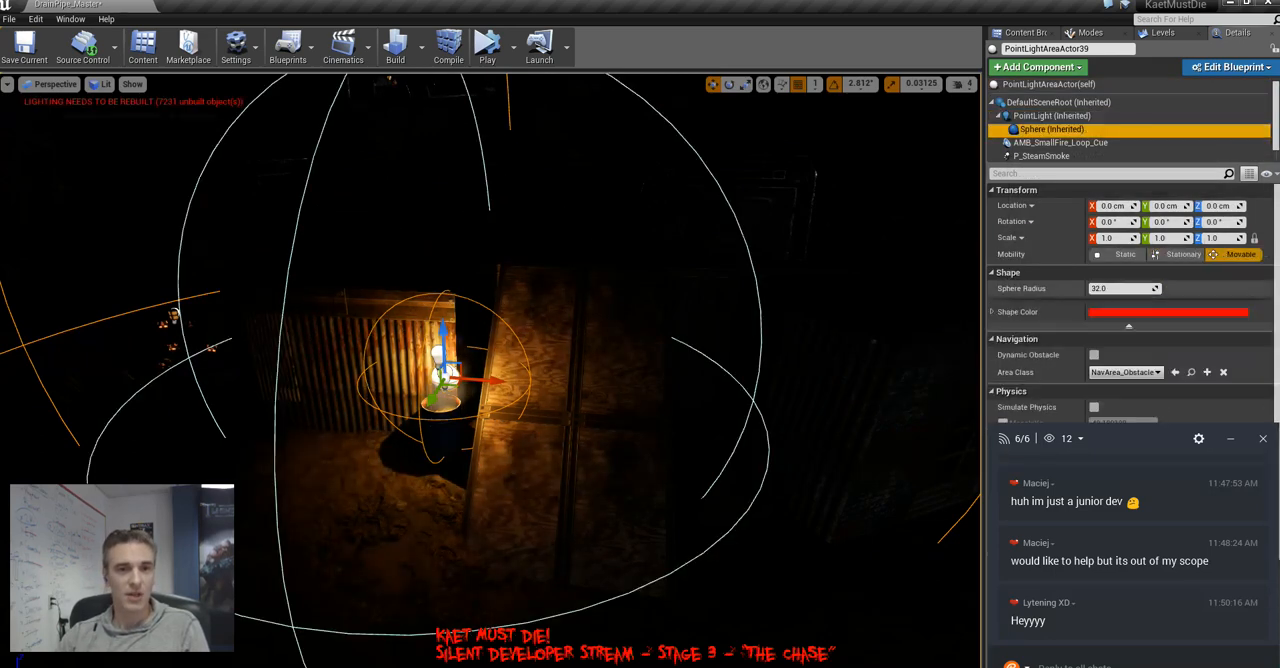
click(1105, 288)
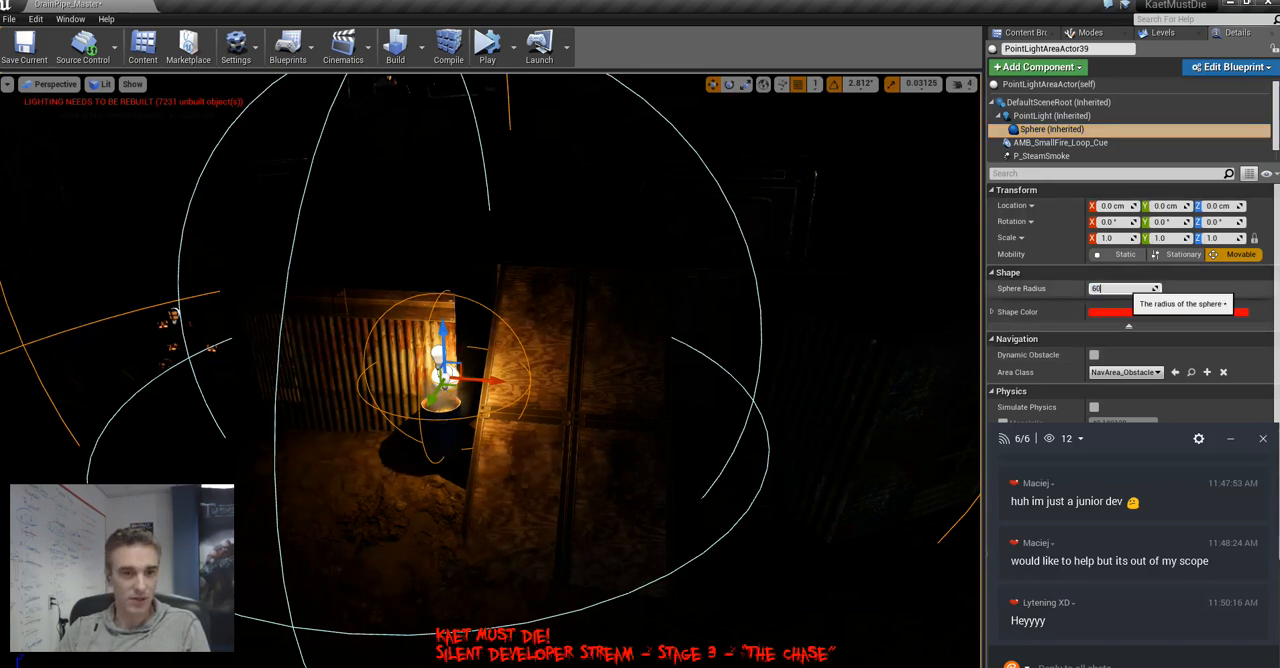
key(s)
right_drag(490, 370, 472, 392)
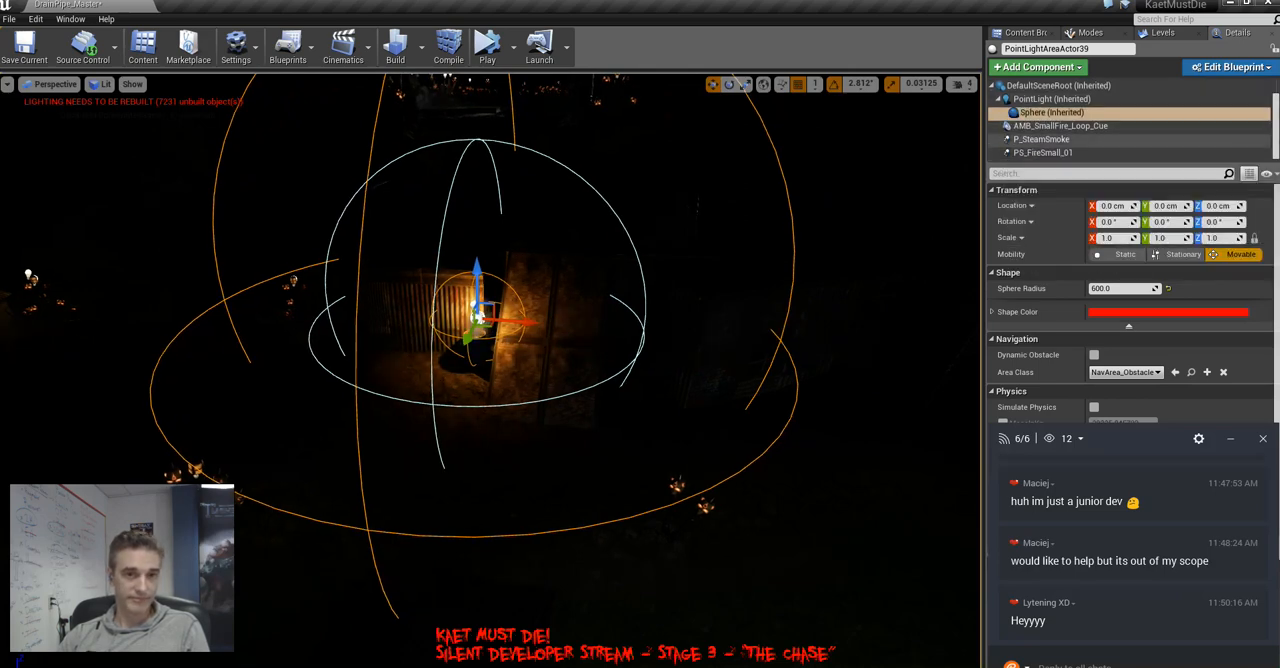
Inspect the PointLight component's settings and its glow around the barrel up close, with the editor overlays toggled off and on
click(1051, 116)
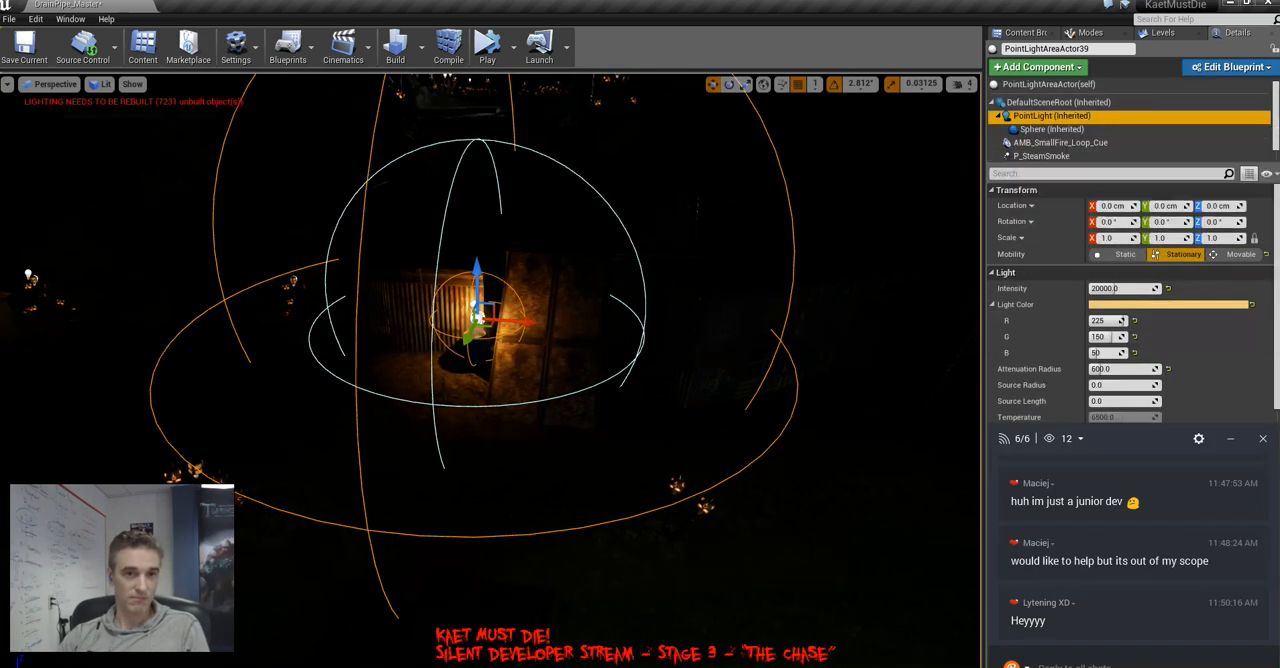
right_drag(560, 340, 540, 300)
key(g)
key(w)
key(g)
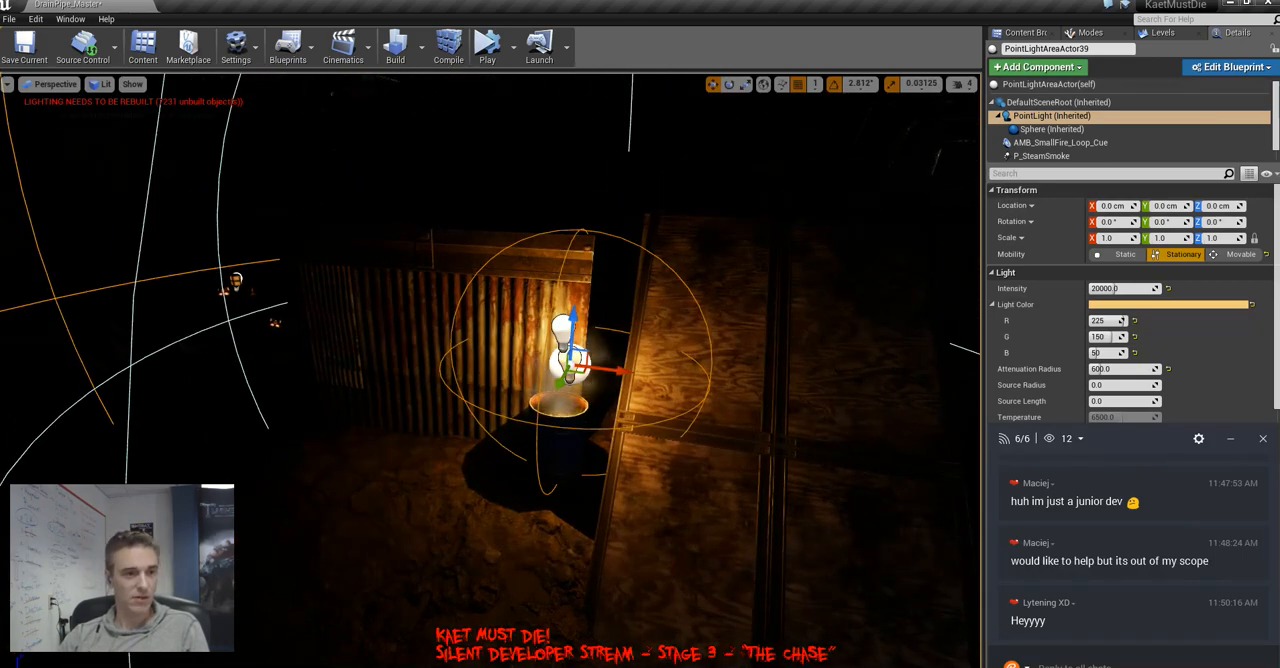
Select the blue barrel together with its light, move both away from the plywood ramp and view them in unlit shading
click(562, 446)
ctrl+click(570, 365)
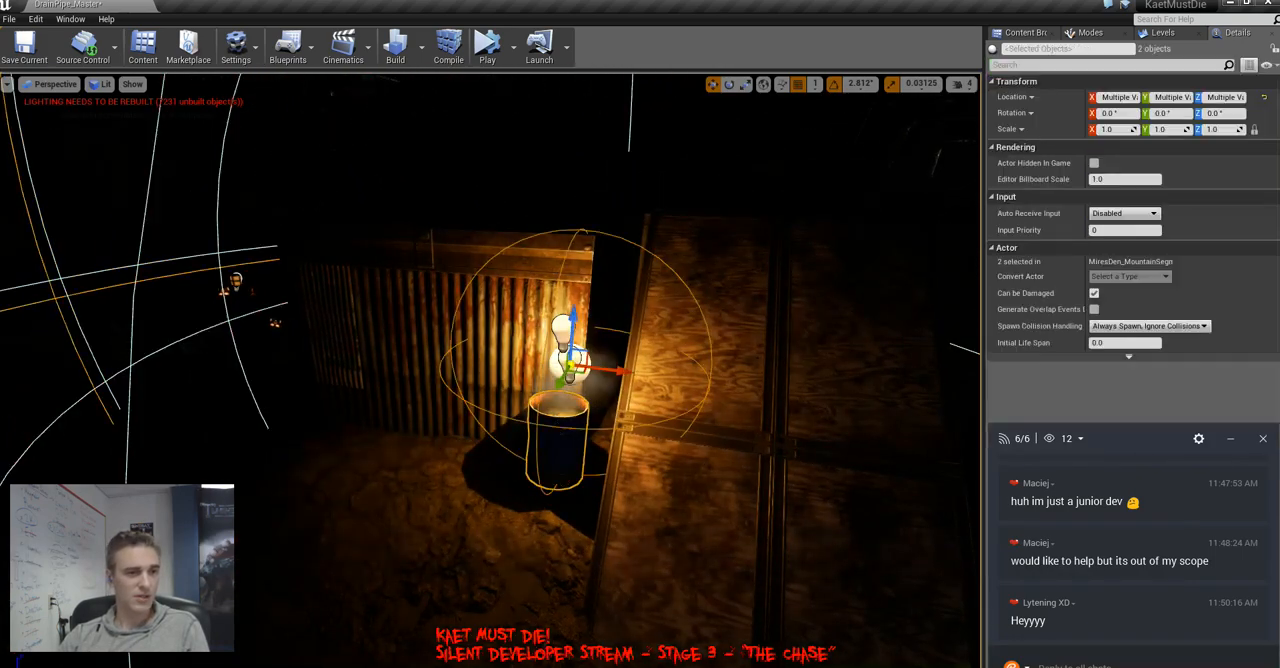
right_drag(570, 365, 510, 410)
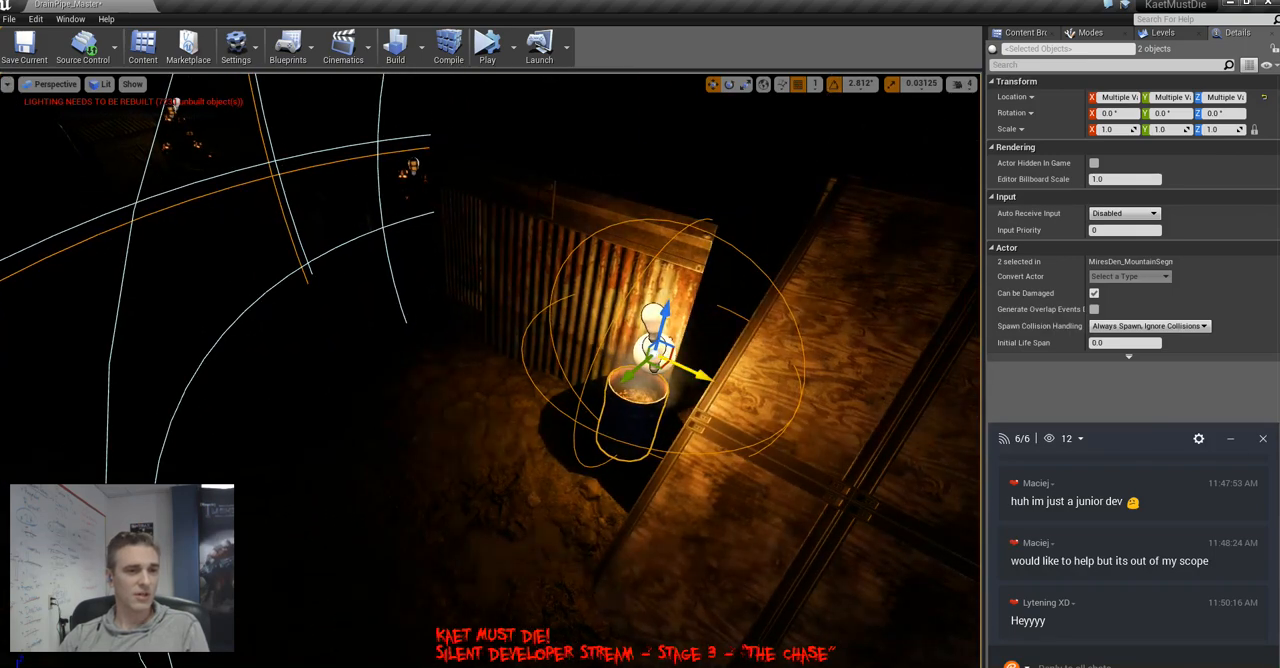
drag(700, 375, 570, 413)
mouse_move(570, 413)
right_down()
mouse_move(606, 362)
mouse_move(625, 358)
mouse_move(560, 400)
mouse_move(500, 390)
mouse_move(560, 340)
mouse_move(500, 335)
mouse_move(545, 375)
mouse_move(505, 390)
mouse_move(568, 397)
right_up()
key(alt+3)
key(alt+4)
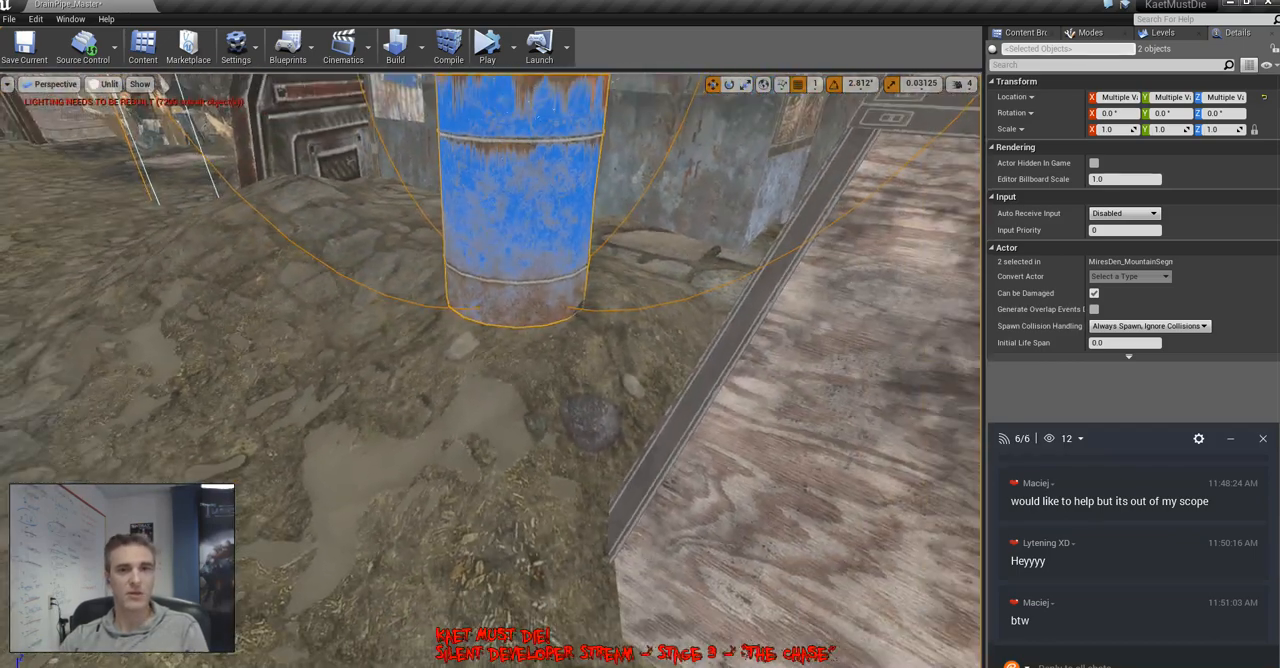
Switch to landscape sculpting and choose the Flatten tool
key(shift+1)
key(shift+3)
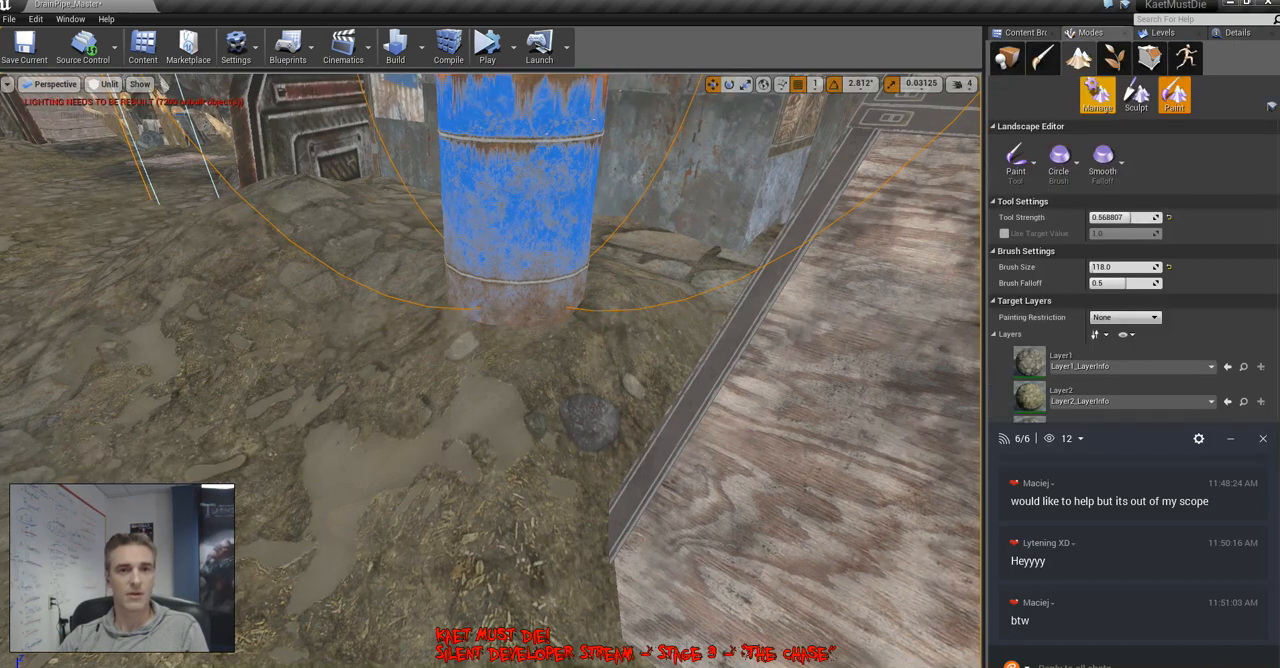
click(1016, 165)
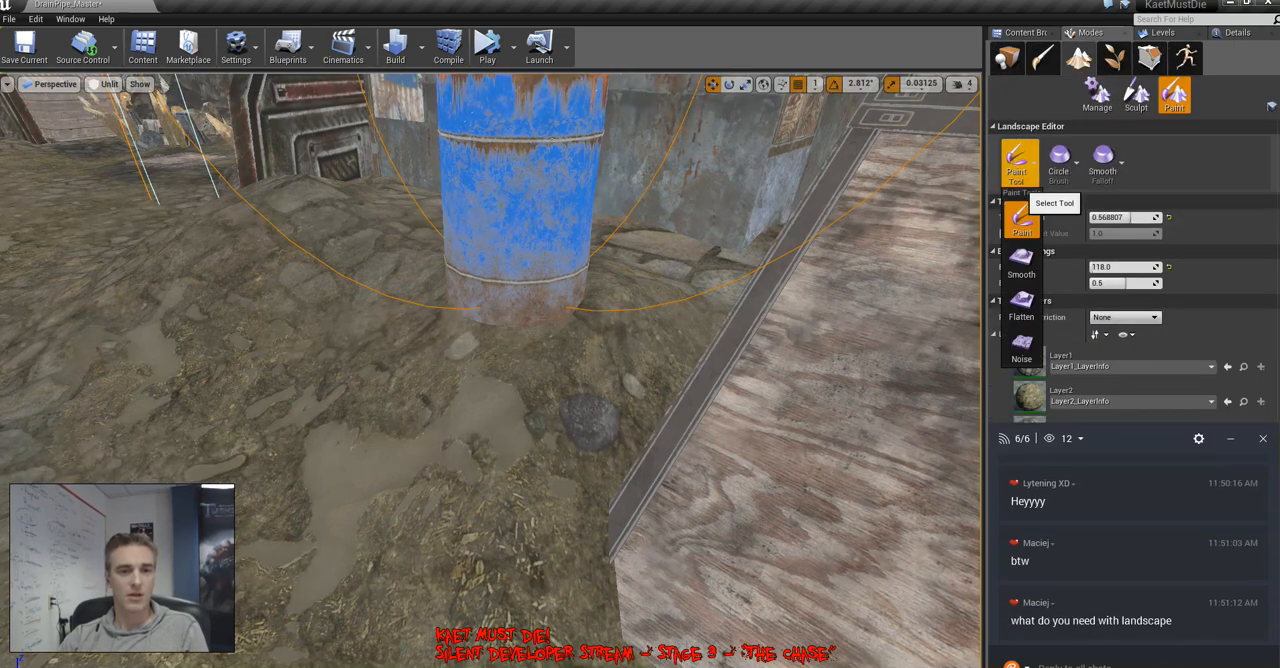
click(1018, 175)
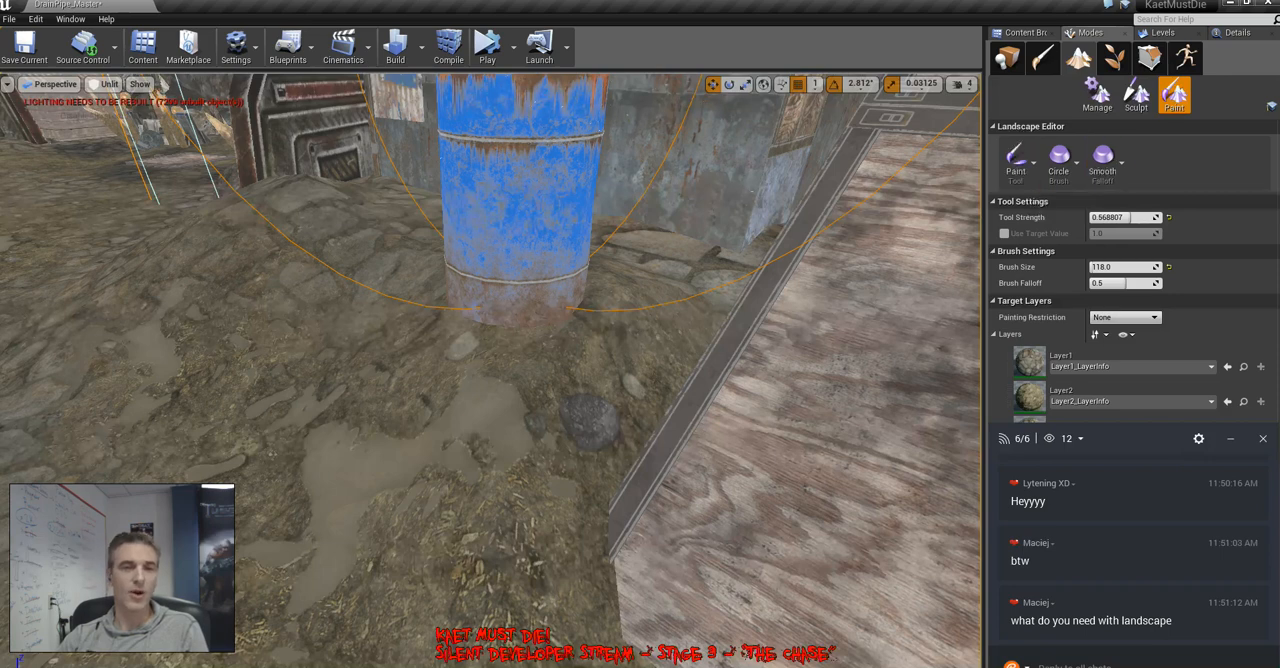
click(1136, 96)
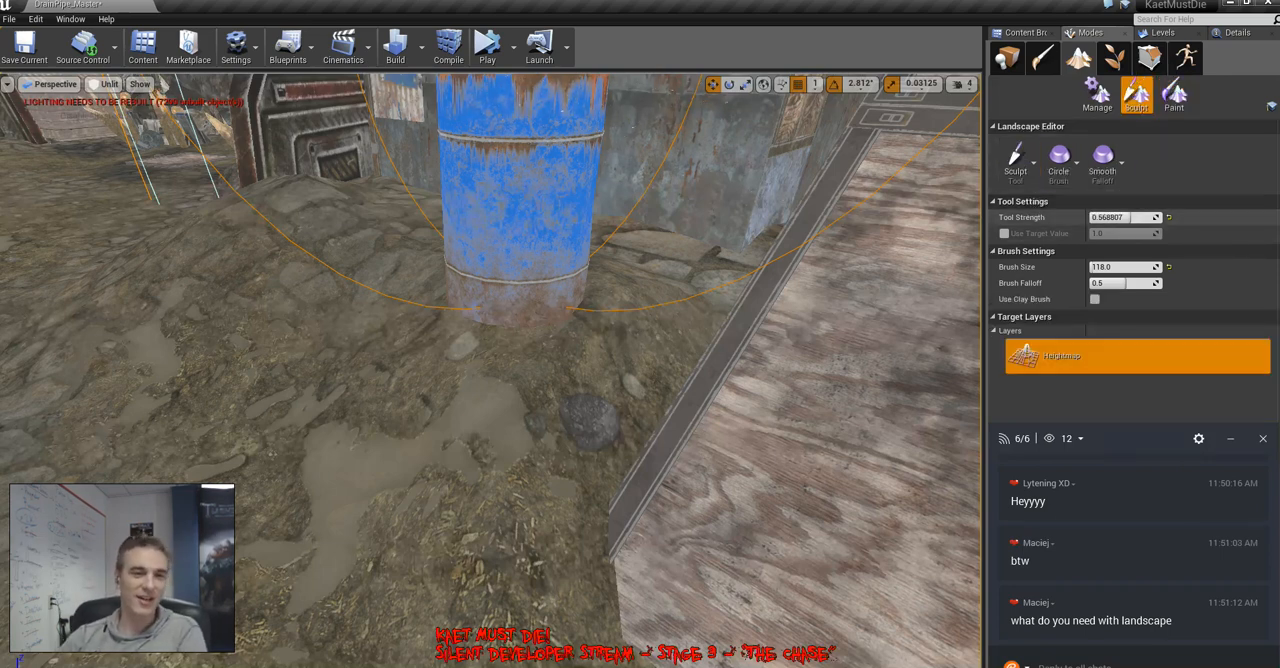
click(1016, 160)
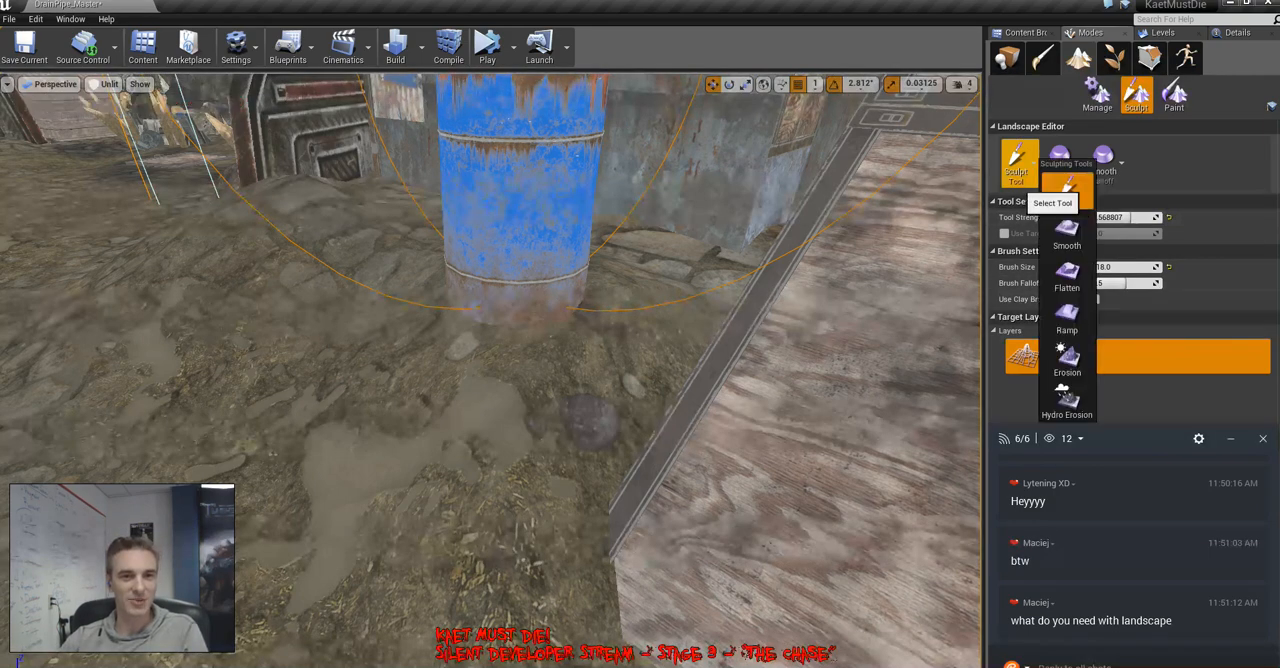
click(1067, 275)
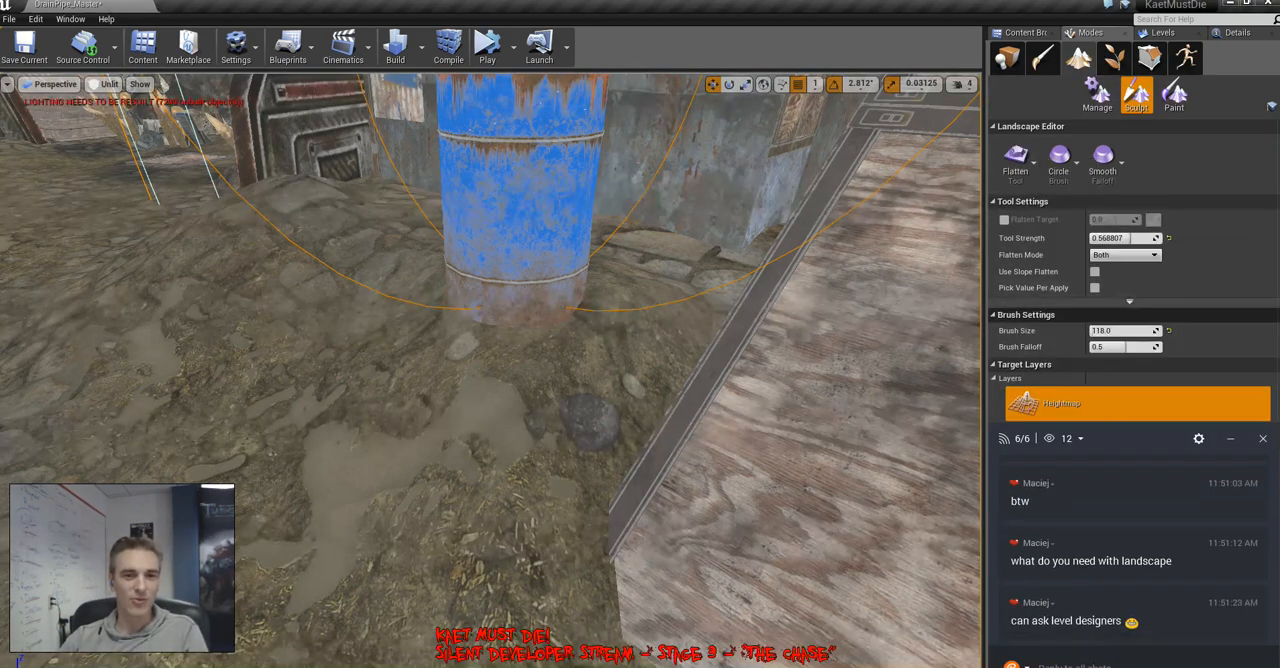
Flatten the landscape around the base of the blue barrel and return the chat window to its place below the tool settings
mouse_move(629, 357)
right_down()
mouse_move(680, 357)
mouse_move(545, 390)
mouse_move(640, 375)
mouse_move(560, 420)
mouse_move(546, 302)
mouse_move(630, 330)
mouse_move(575, 295)
mouse_move(560, 300)
right_up()
key(s)
key(d)
key(a)
key(s)
mouse_move(293, 331)
mouse_down()
mouse_move(289, 345)
mouse_move(486, 332)
mouse_move(389, 284)
mouse_move(545, 312)
mouse_up()
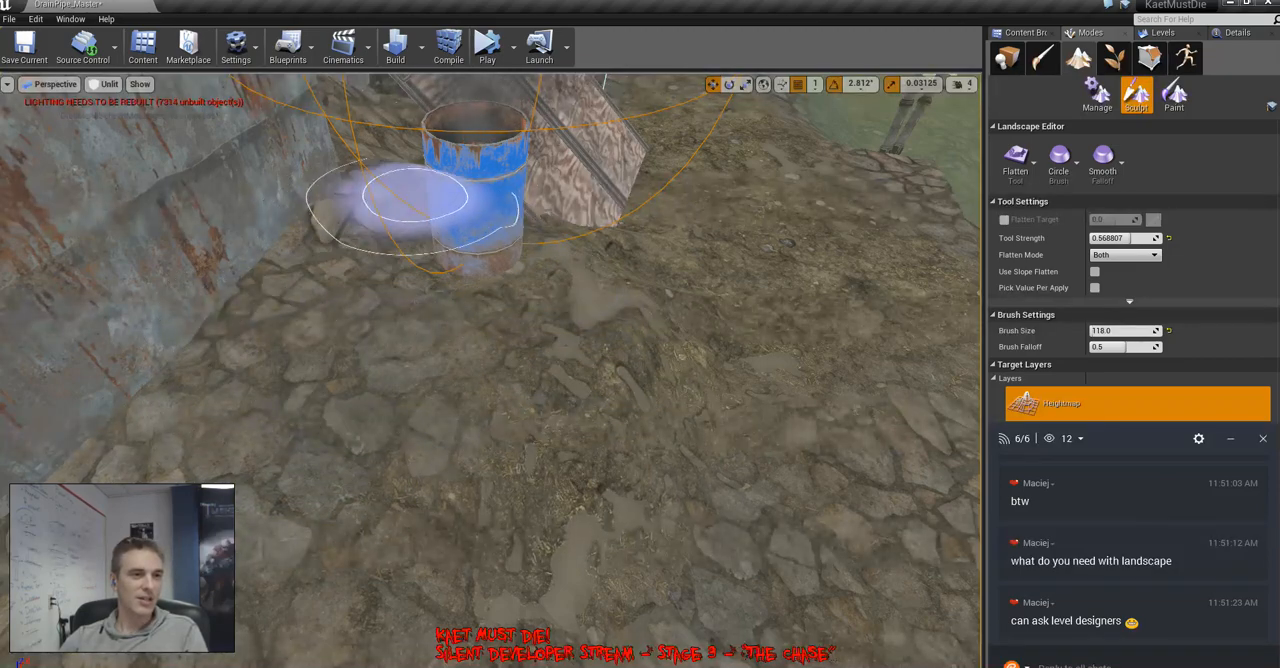
right_drag(520, 475, 400, 498)
key(d)
drag(1119, 448, 1107, 166)
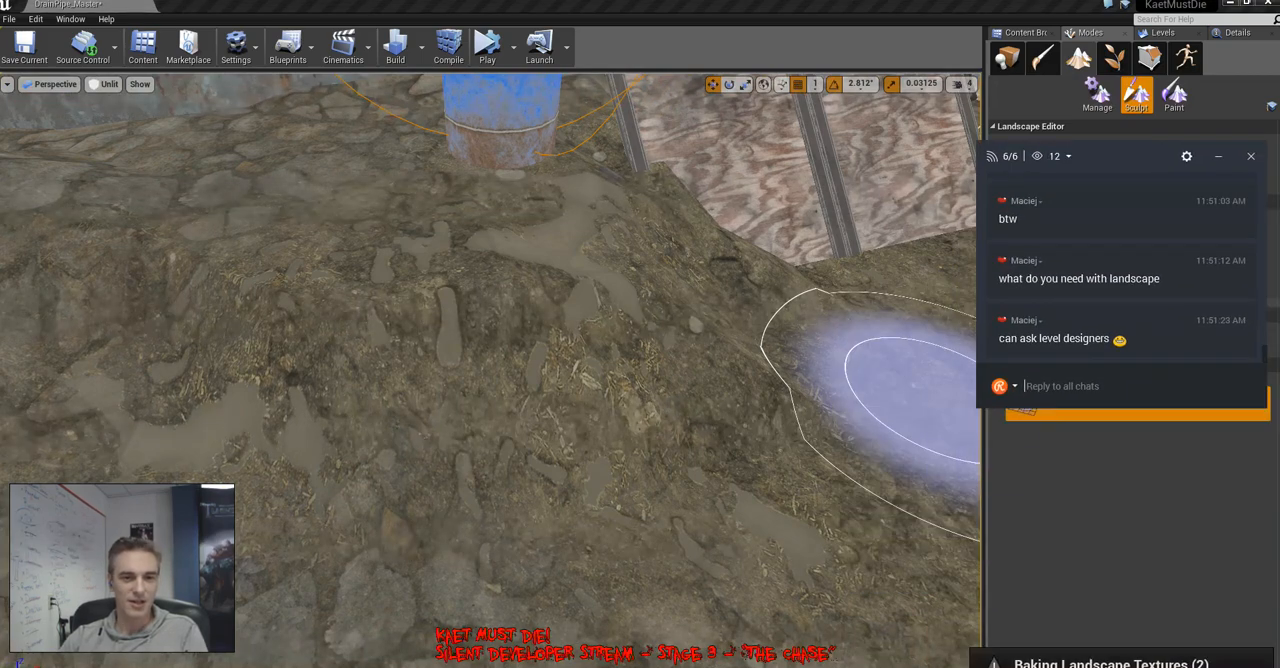
drag(1129, 151, 1140, 436)
Level the uneven ground between the barrel and the rusty metal wall, and check the terrain from further back
right_drag(800, 400, 650, 400)
key(s)
right_drag(545, 222, 725, 175)
key(a)
mouse_move(578, 252)
right_down()
mouse_move(700, 190)
mouse_move(690, 235)
mouse_move(560, 245)
mouse_move(578, 252)
mouse_move(600, 330)
mouse_move(585, 350)
mouse_move(500, 235)
mouse_move(535, 295)
mouse_move(607, 270)
right_up()
key(d)
key(w)
key(s)
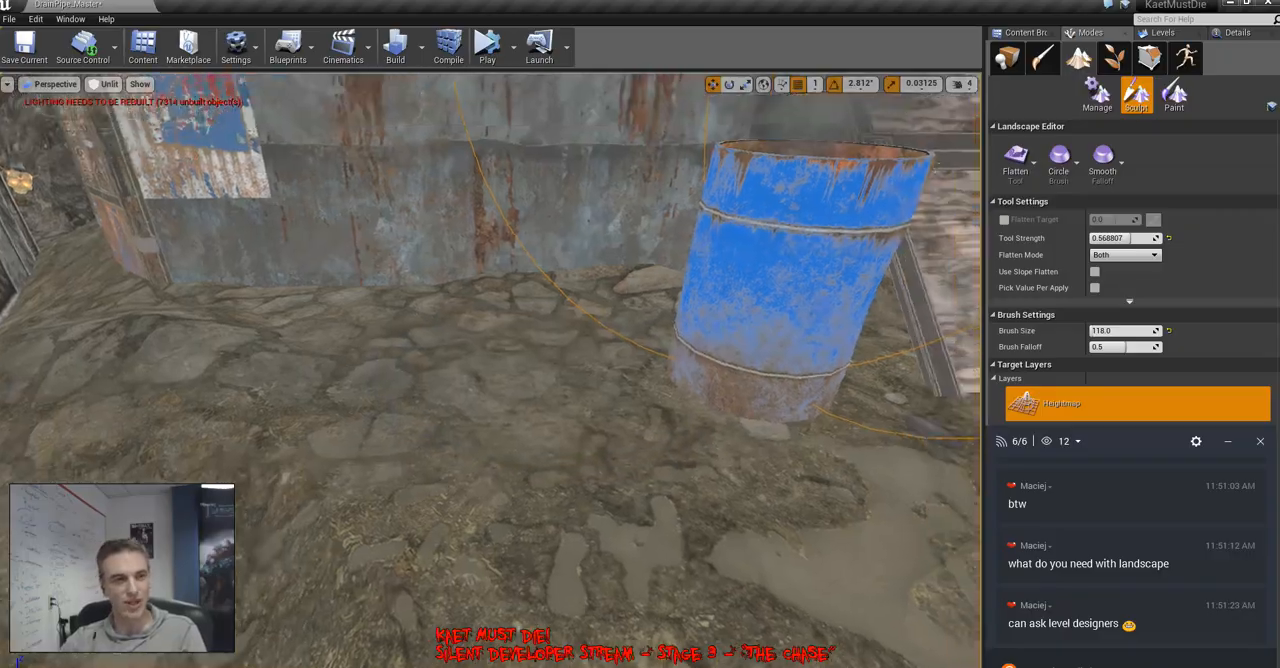
mouse_move(490, 370)
right_down()
mouse_move(360, 366)
mouse_move(455, 372)
mouse_move(445, 390)
mouse_move(455, 378)
mouse_move(625, 372)
mouse_move(575, 408)
right_up()
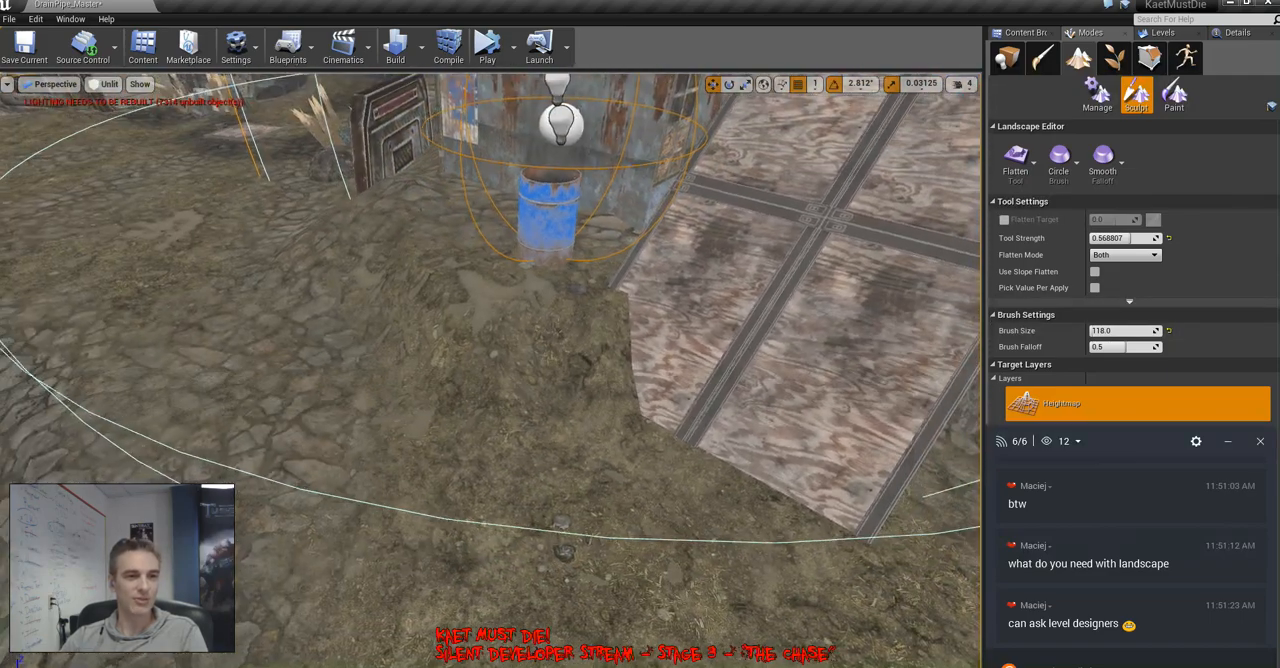
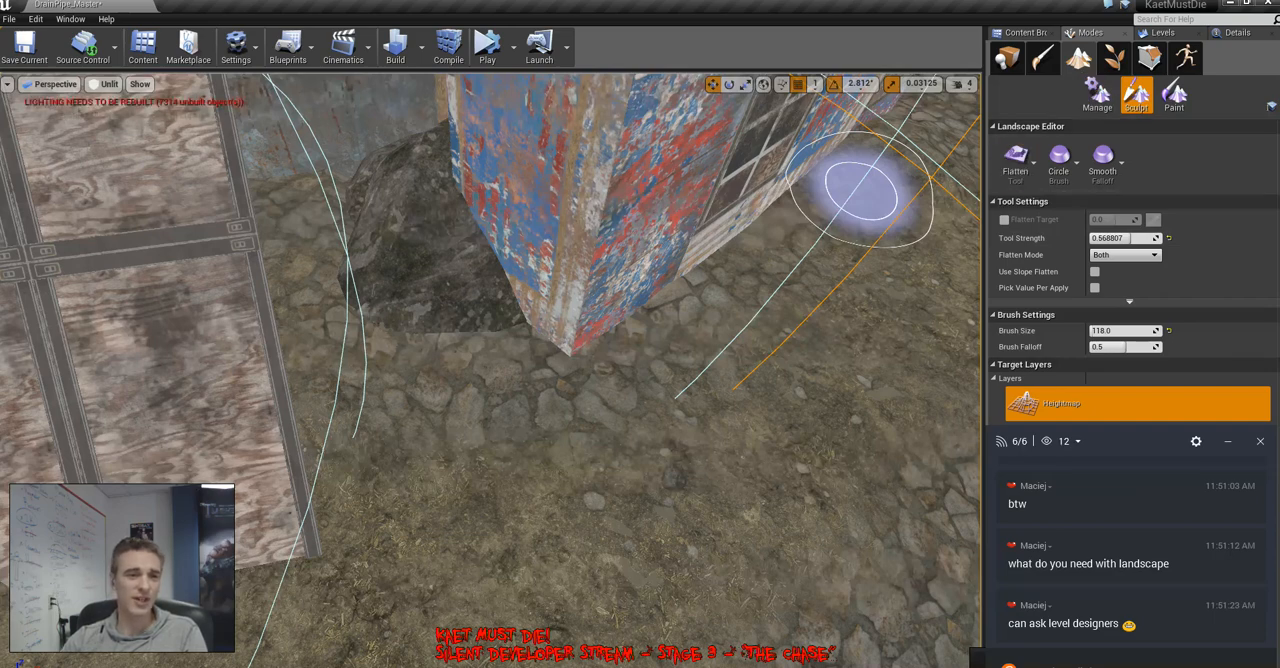
Check the barrel's fire light in lit shading, leave landscape sculpting for actor placement and return to unlit shading
right_click(770, 410)
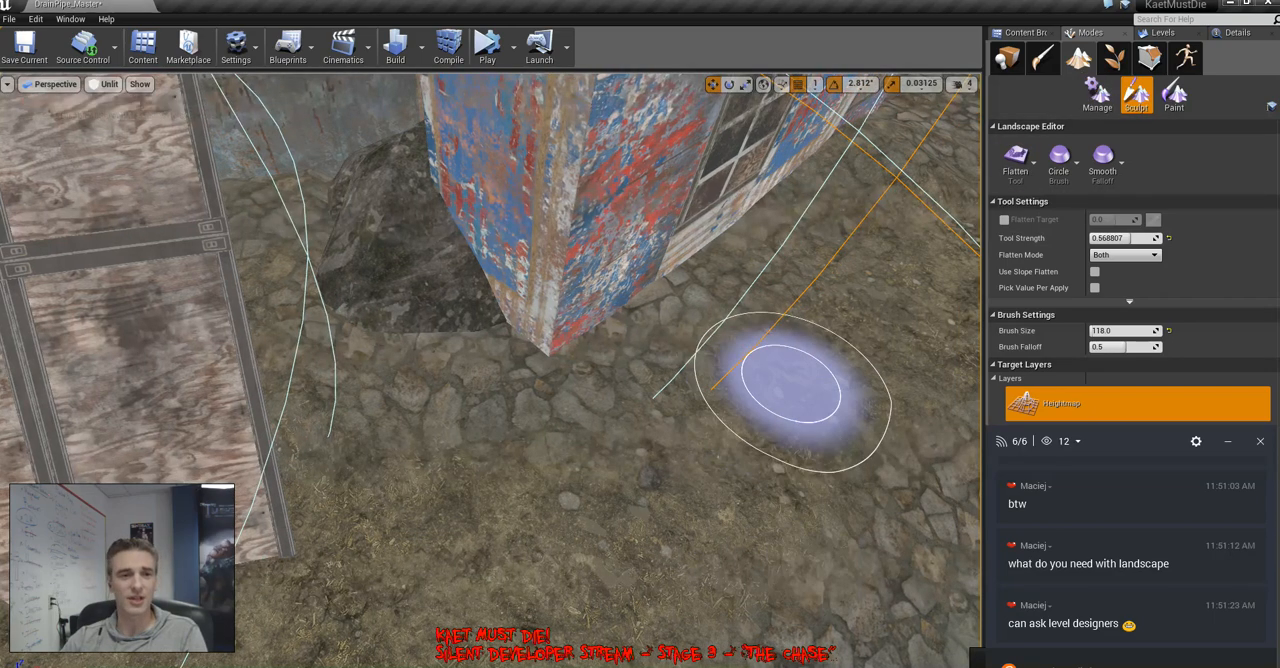
mouse_move(793, 388)
right_down()
mouse_move(710, 383)
mouse_move(700, 332)
mouse_move(790, 330)
mouse_move(685, 336)
mouse_move(630, 322)
mouse_move(723, 361)
right_up()
key(alt+4)
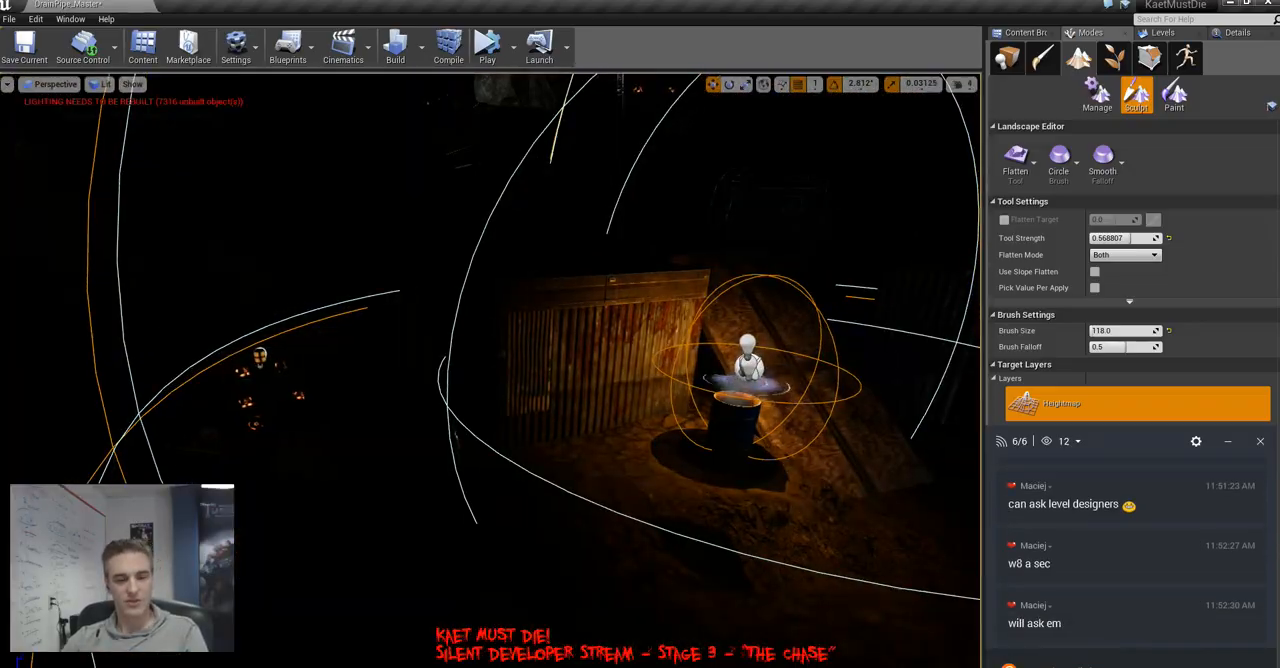
key(g)
mouse_move(663, 391)
right_down()
mouse_move(585, 360)
mouse_move(705, 365)
mouse_move(636, 394)
mouse_move(740, 335)
mouse_move(690, 332)
mouse_move(785, 355)
mouse_move(820, 392)
mouse_move(754, 358)
mouse_move(690, 350)
mouse_move(760, 352)
mouse_move(650, 355)
mouse_move(600, 378)
right_up()
click(1007, 58)
key(alt+3)
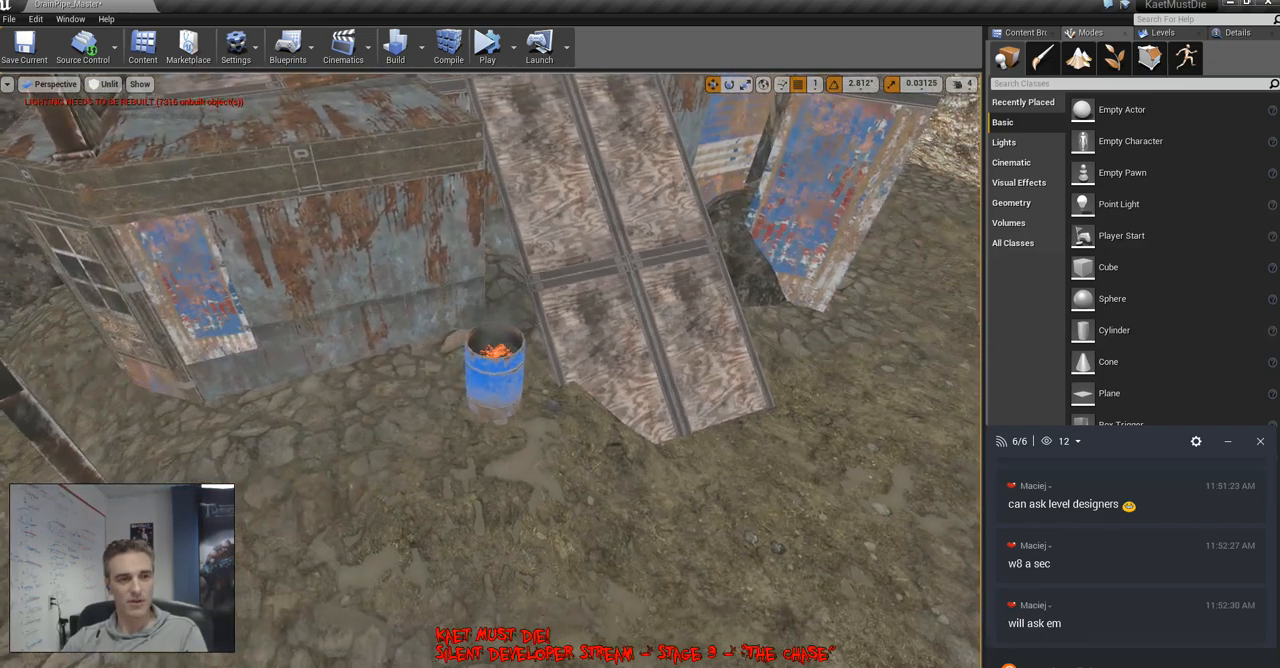
Bring up the list of levels and select the blue barrel beside the plywood ramp
click(1163, 33)
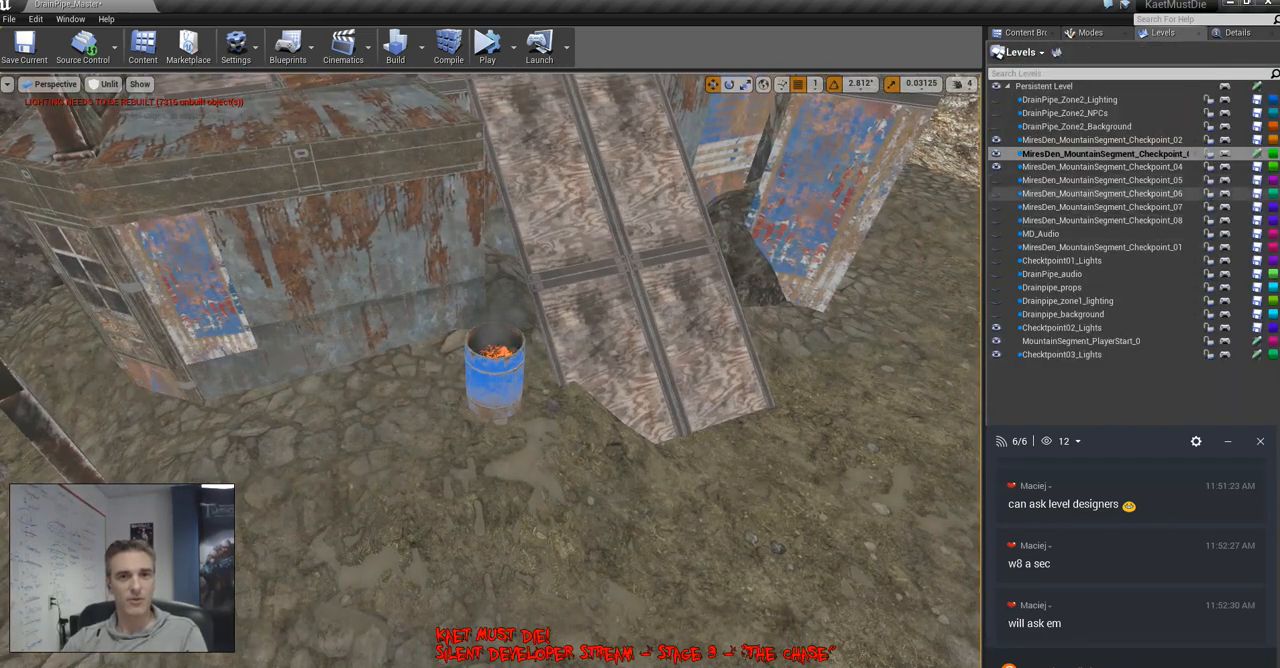
click(1110, 207)
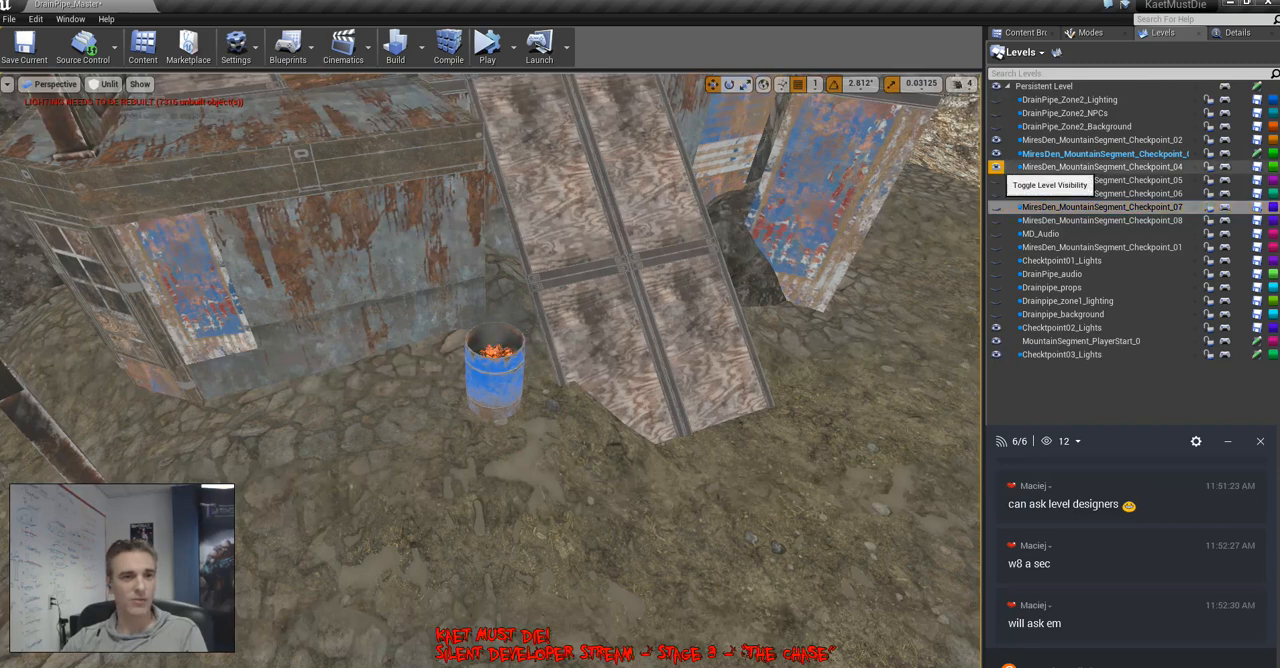
click(996, 166)
click(495, 385)
right_drag(495, 385, 480, 410)
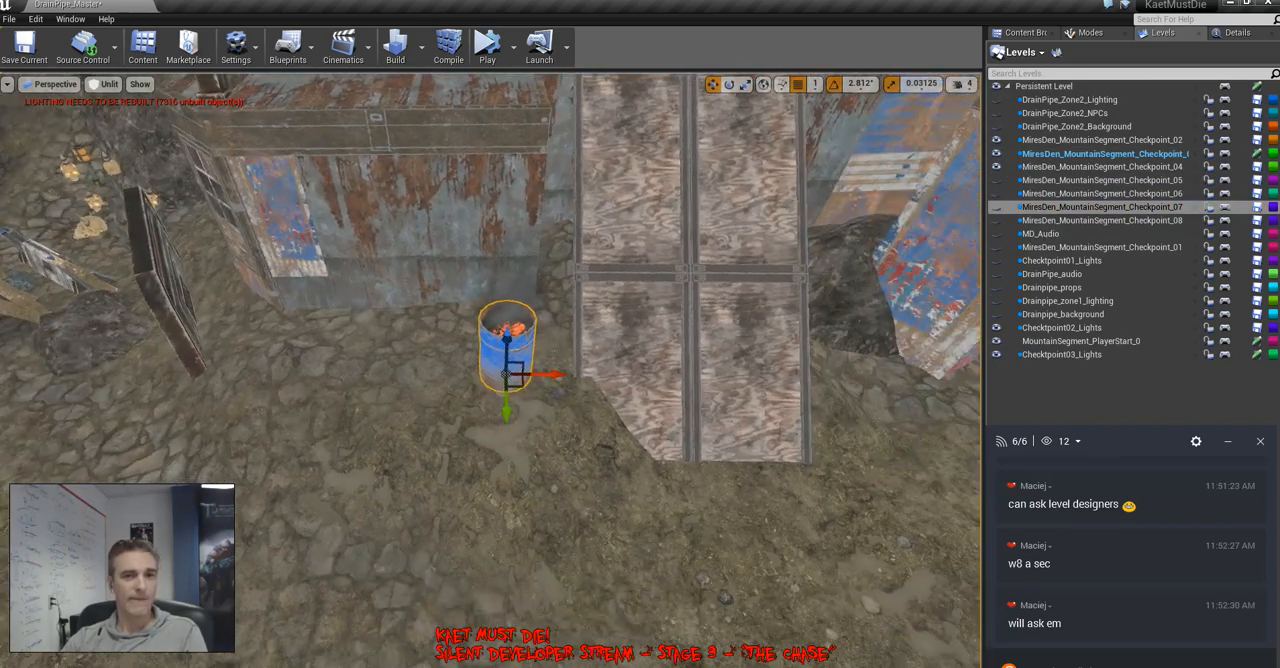
Make Checktpoint03_Lights the current level and copy the barrel's fire light over to the blue-and-red shed
click(1090, 355)
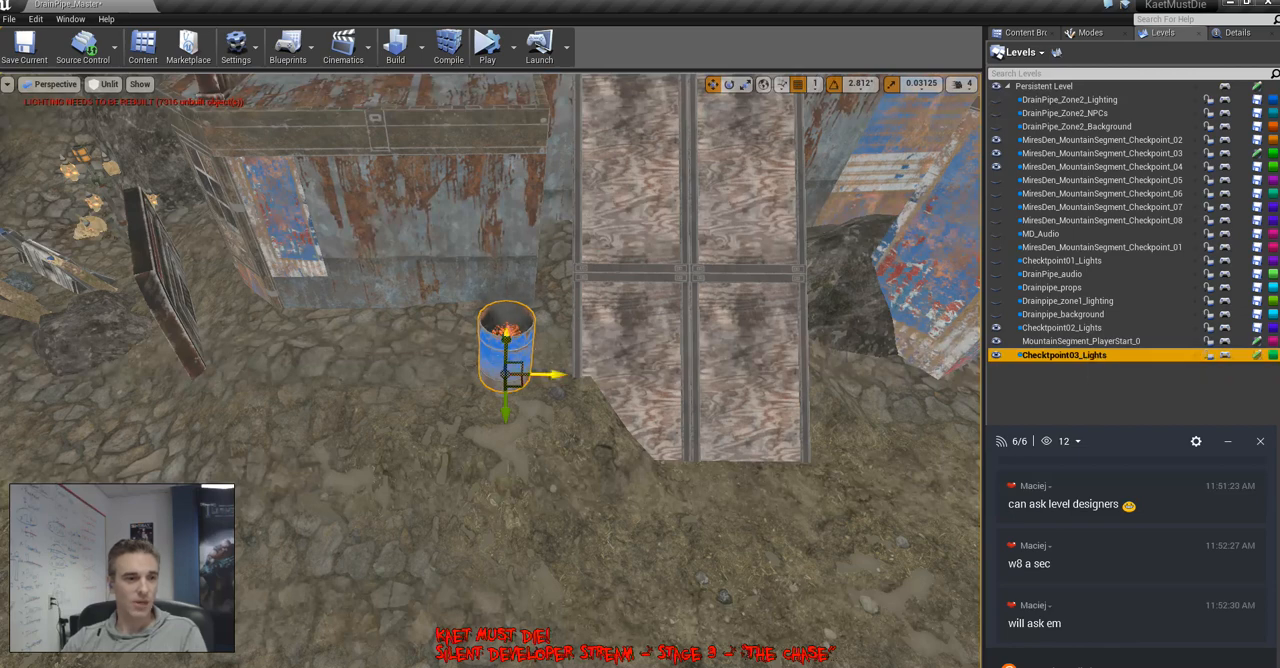
right_drag(560, 380, 608, 325)
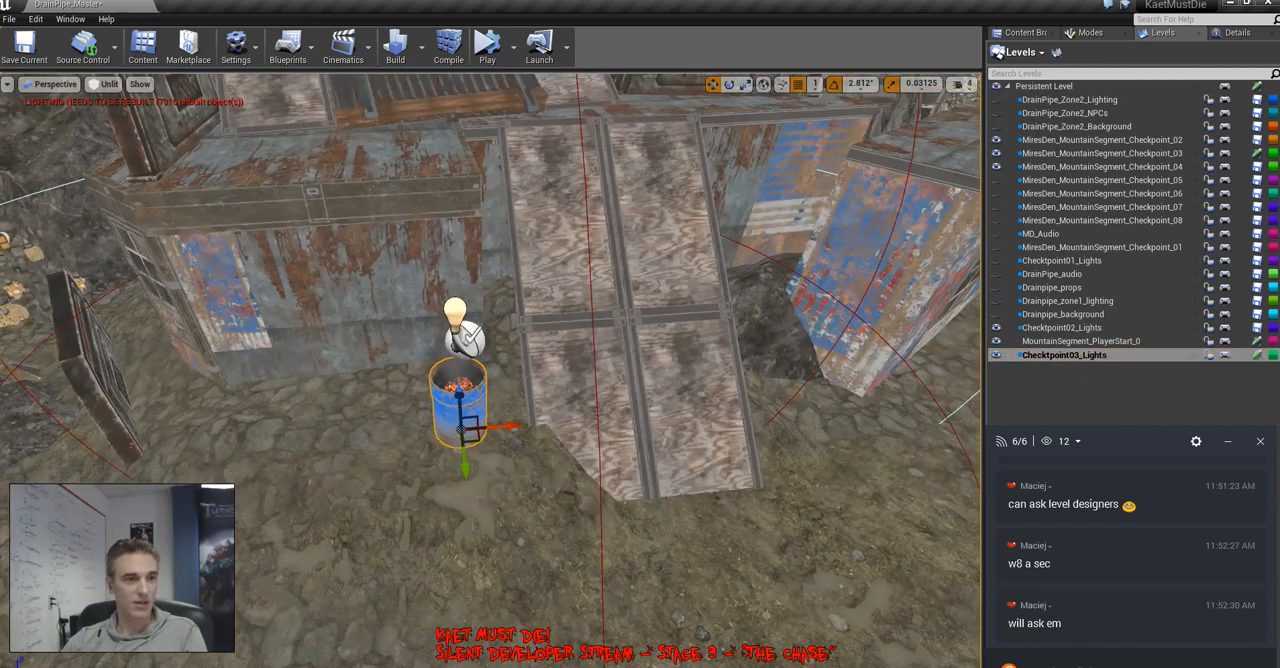
click(462, 330)
right_click(478, 312)
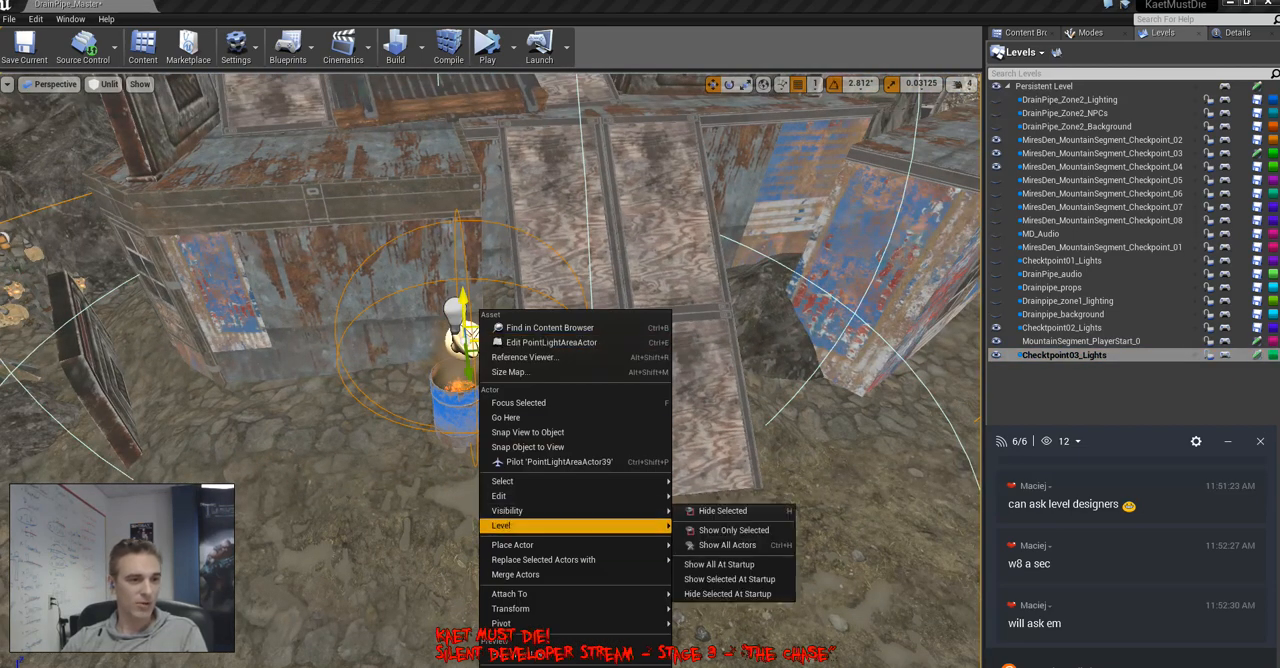
mouse_move(560, 525)
click(735, 552)
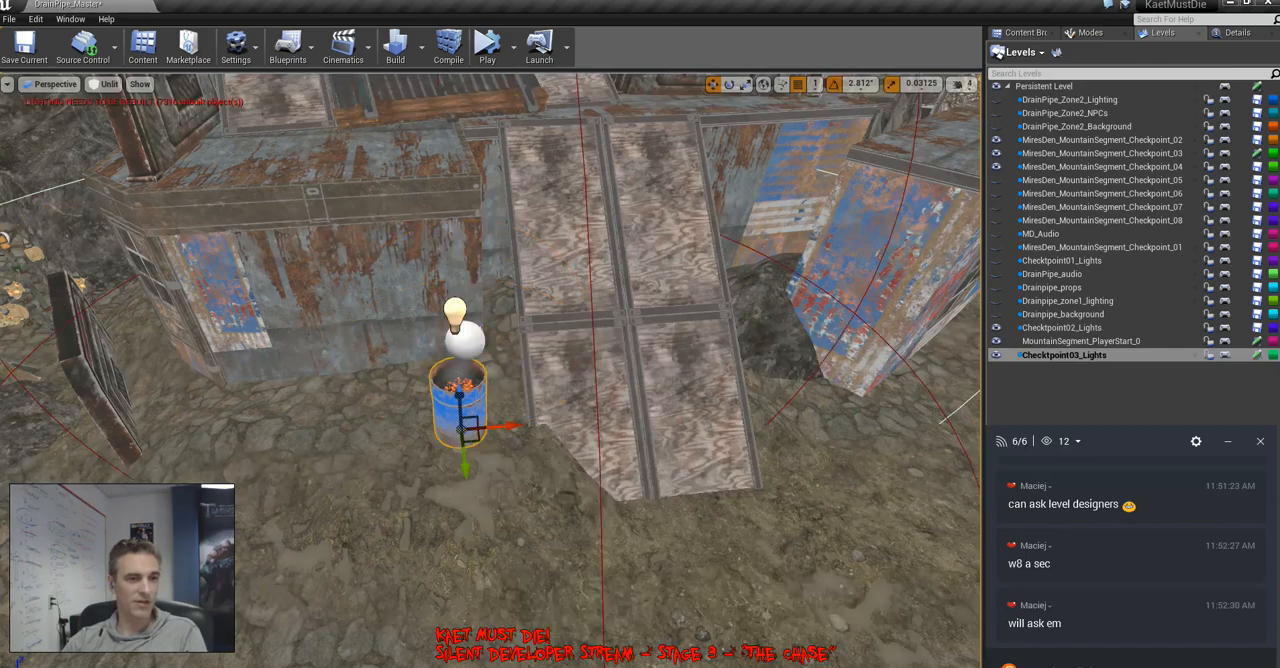
drag(956, 304, 990, 300)
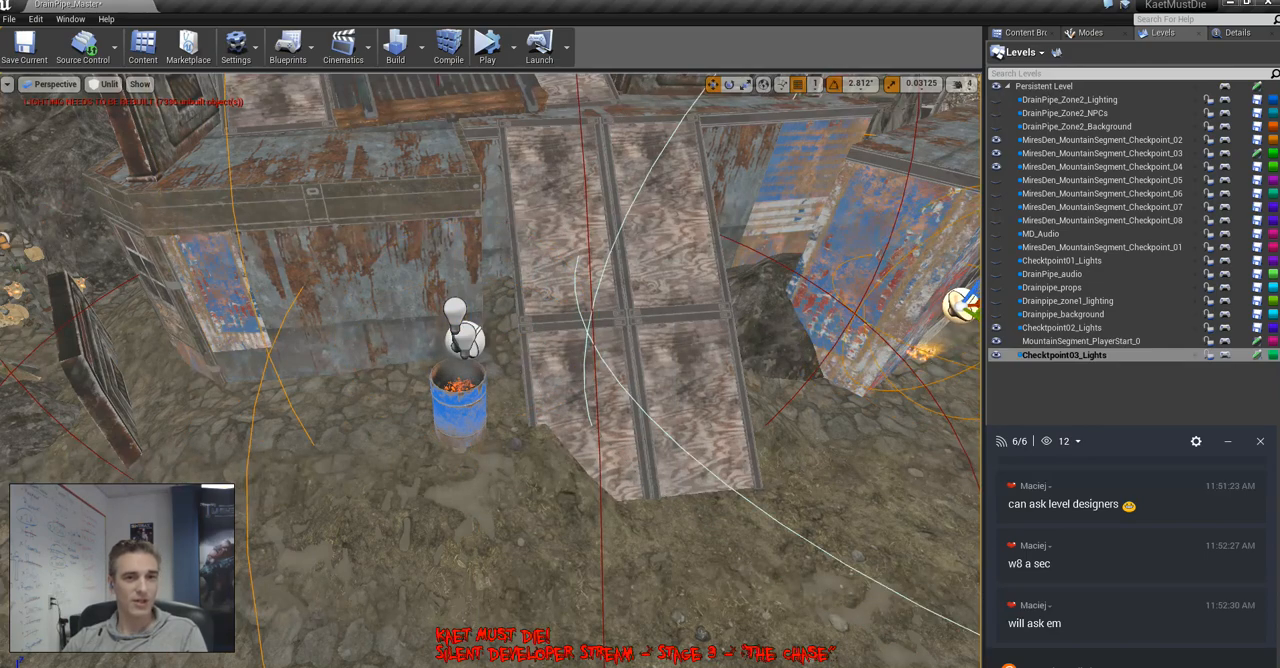
right_drag(940, 310, 960, 350)
Make MiresDen_MountainSegment_Checkpoint_03 the current level, copy the blue barrel and set the copy on the ground in front of the blue-and-red shed
double_click(1090, 154)
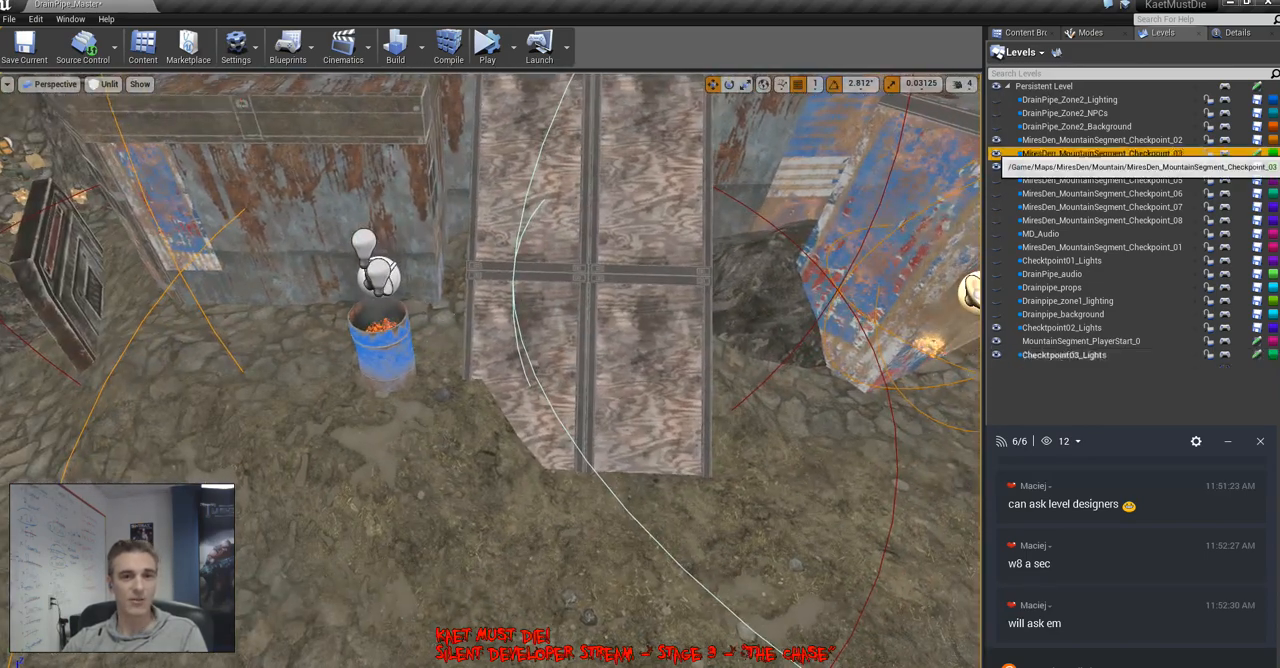
click(385, 378)
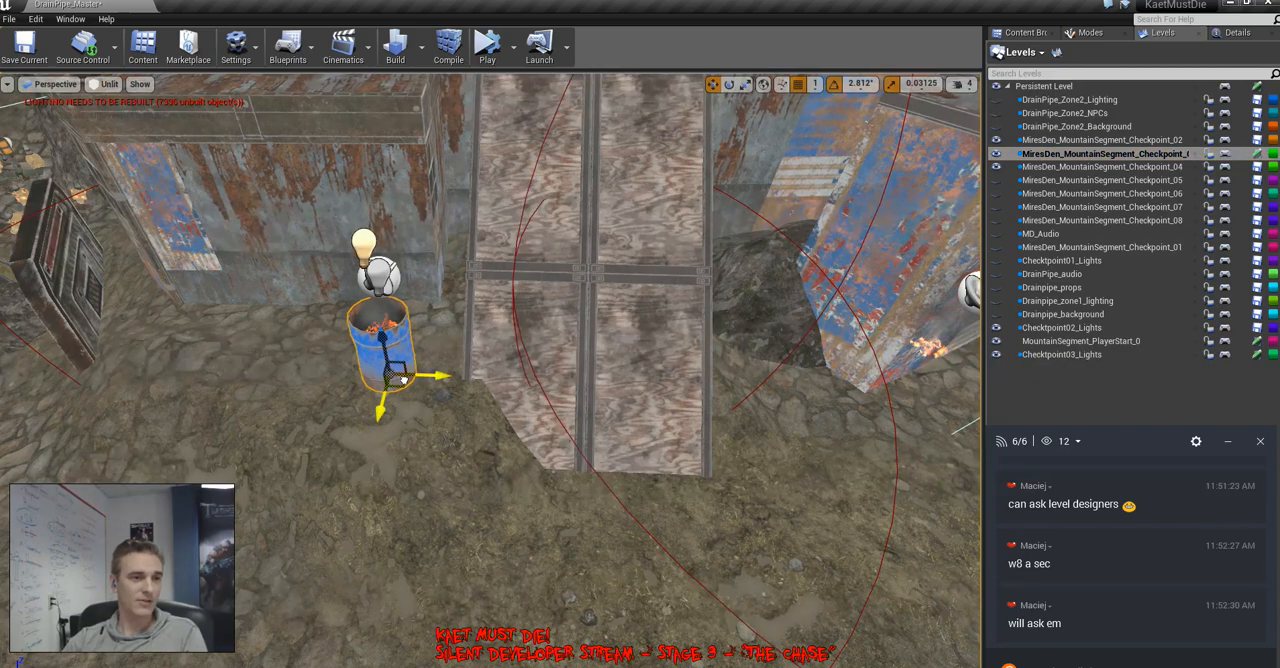
alt+drag(402, 388, 938, 463)
right_drag(938, 463, 975, 435)
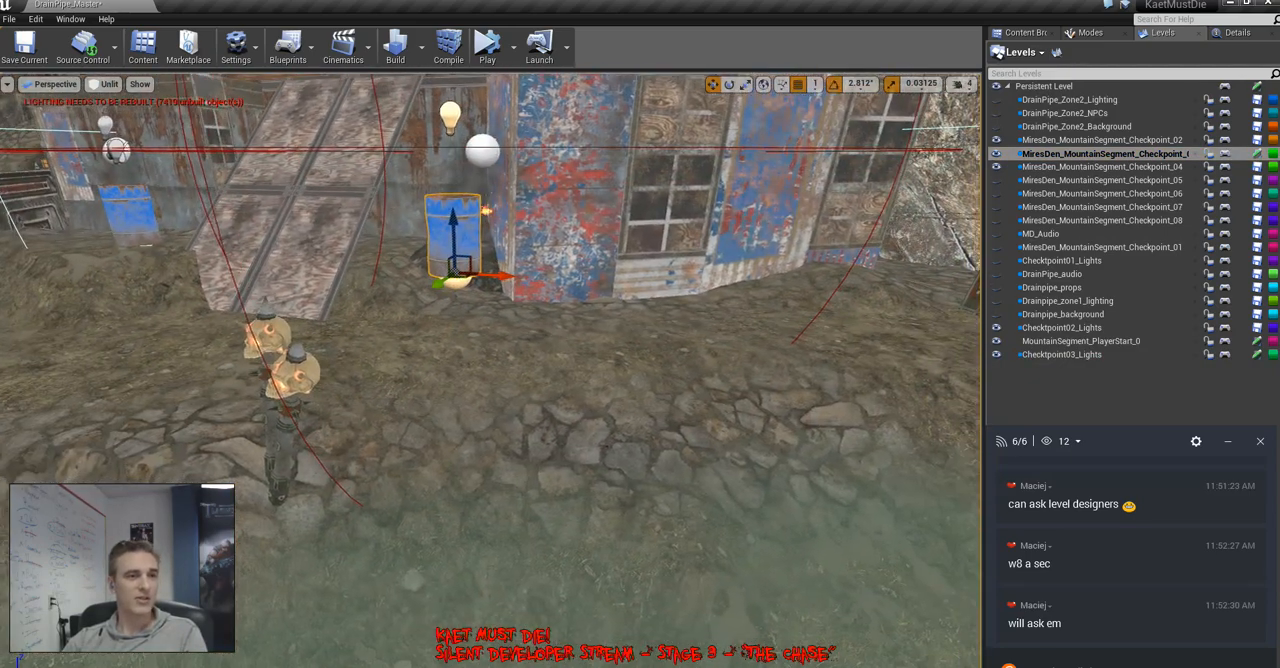
drag(452, 225, 452, 306)
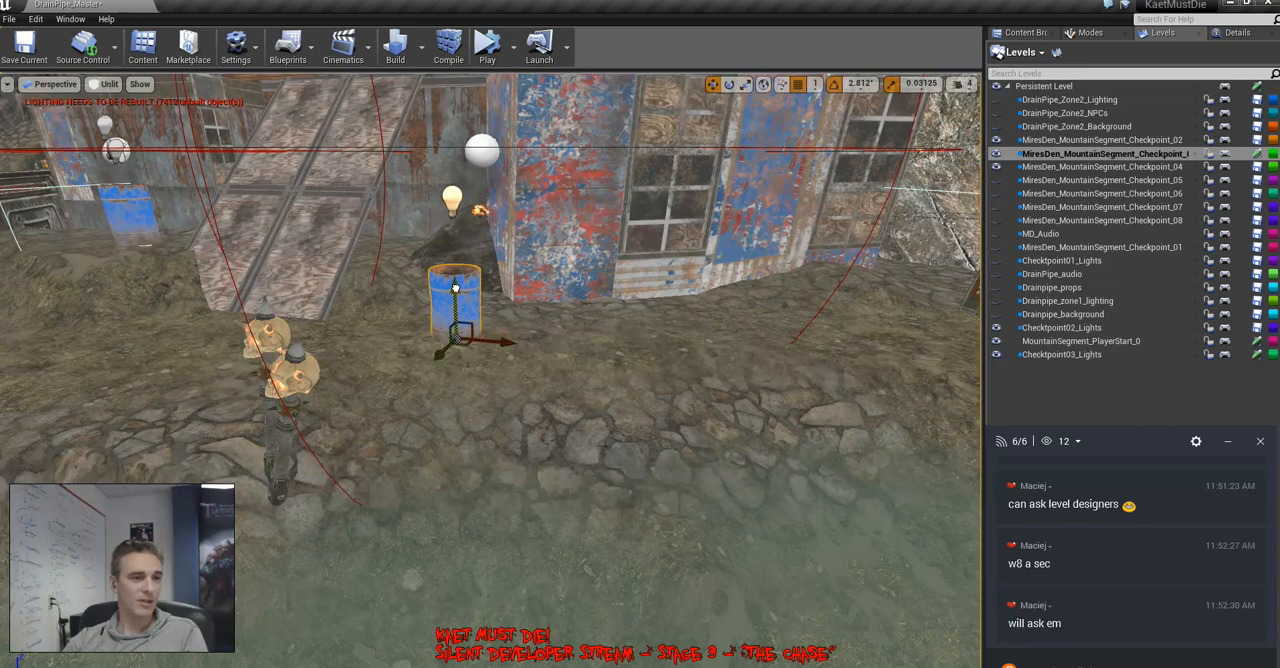
right_drag(711, 363, 715, 405)
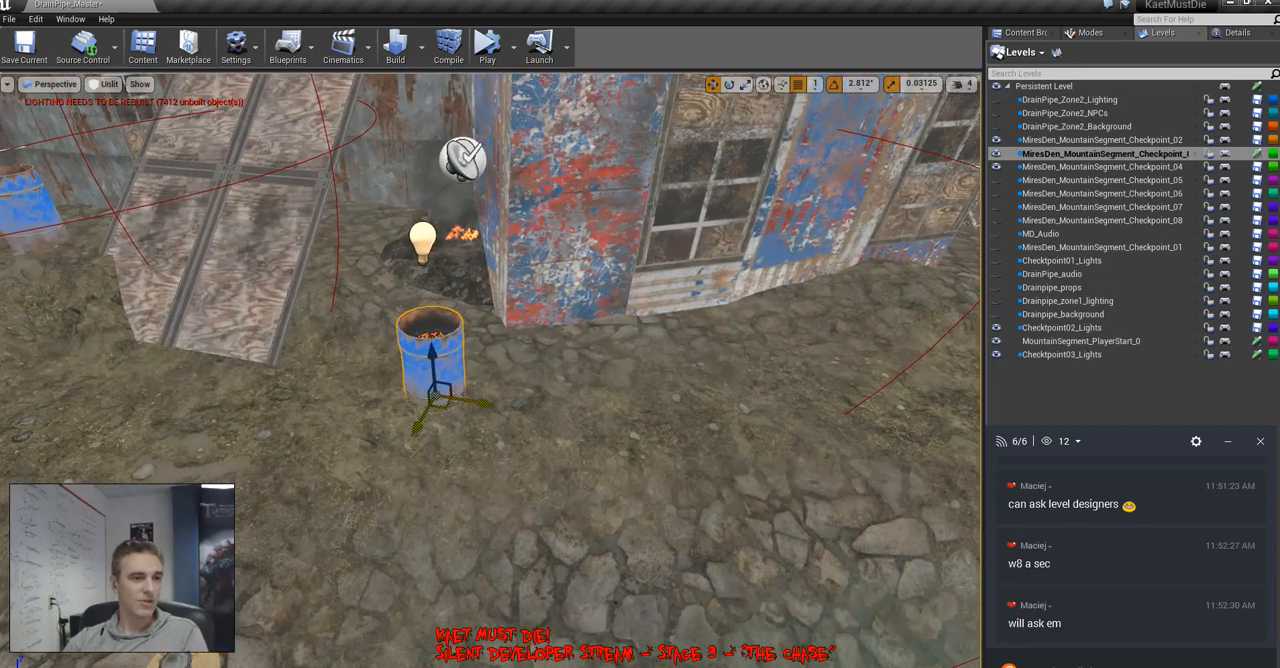
drag(448, 391, 675, 346)
right_drag(675, 346, 628, 382)
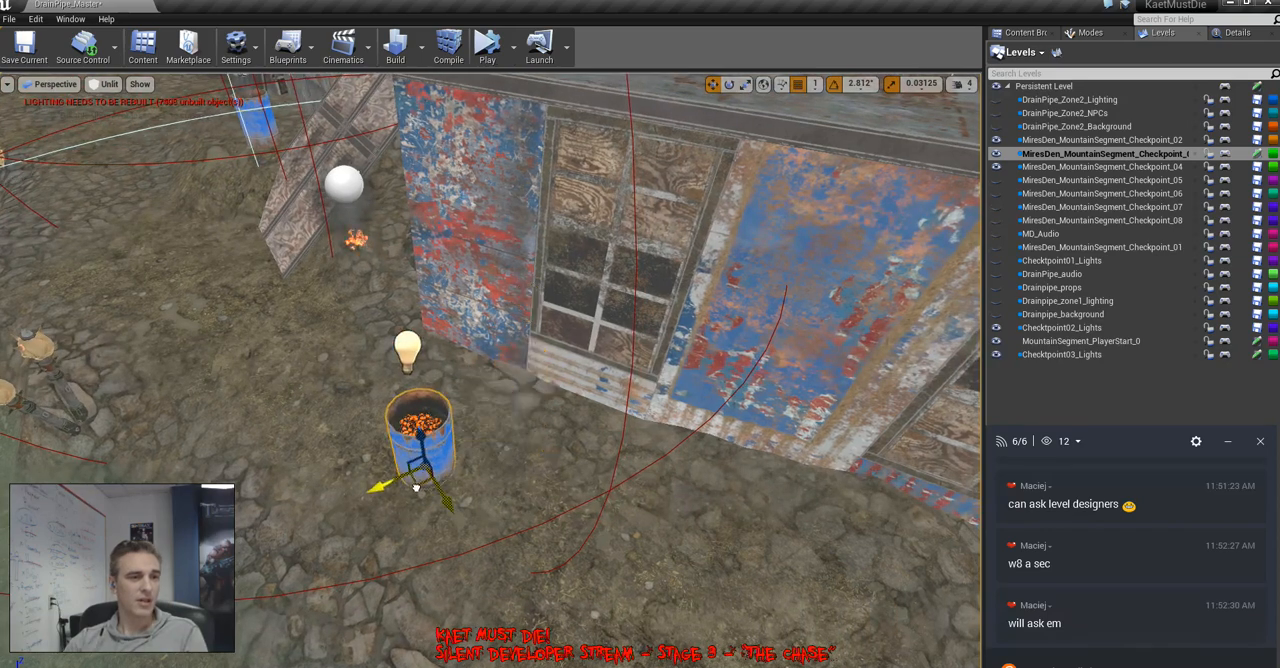
Move the copied fire light above the new barrel so that its flame sits inside the rim
click(344, 185)
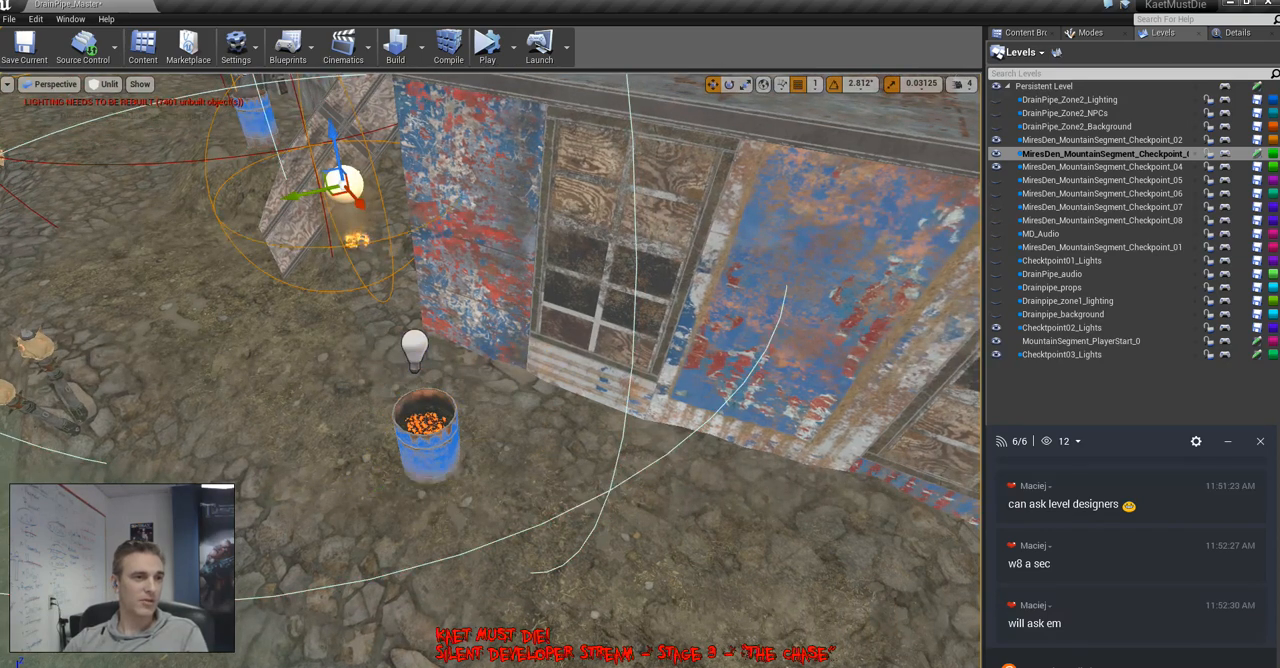
drag(336, 197, 407, 357)
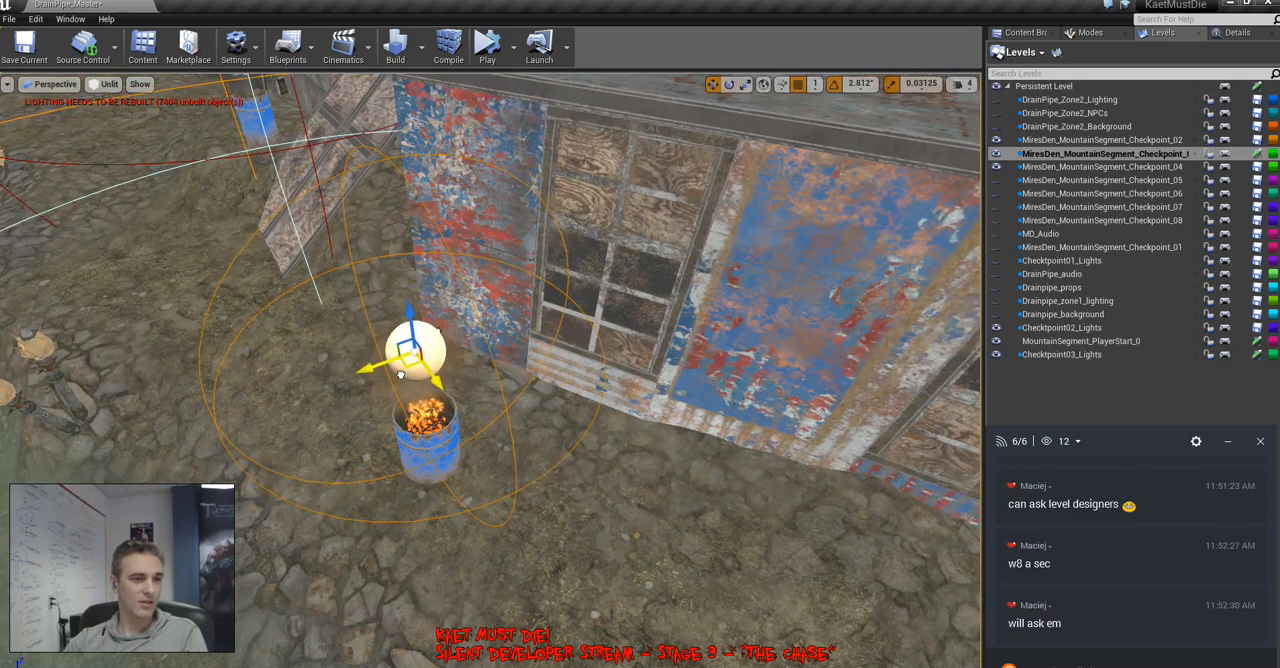
right_drag(407, 357, 418, 318)
right_drag(662, 200, 664, 218)
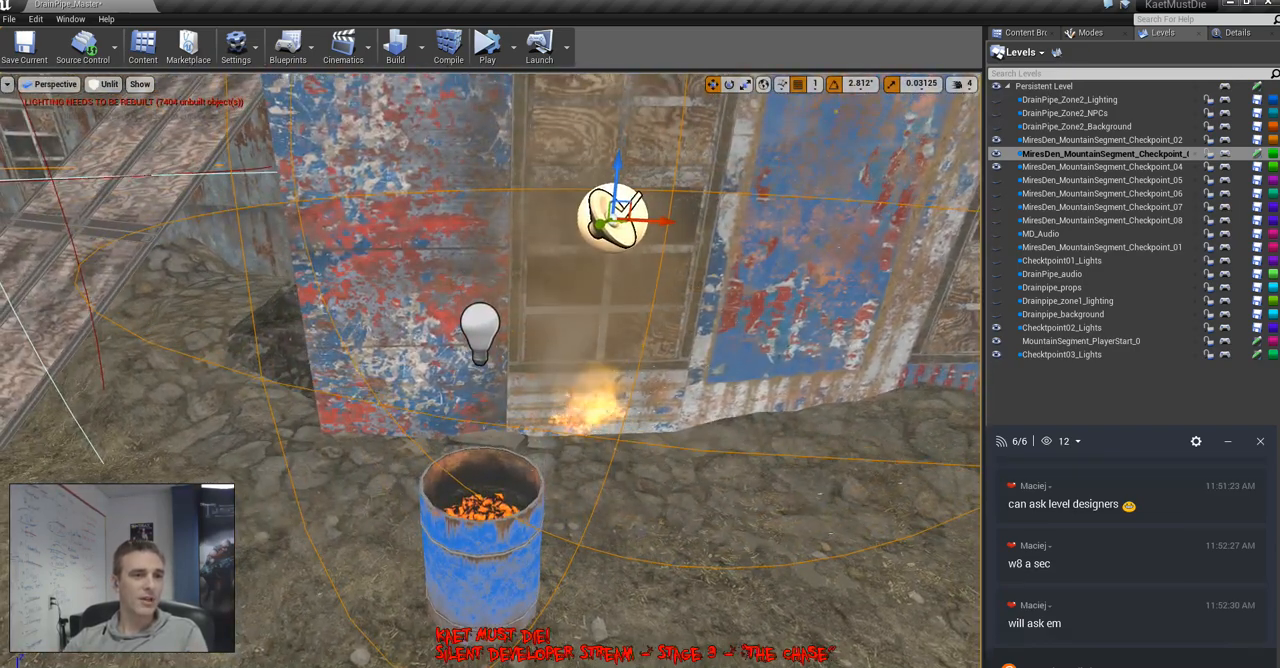
drag(618, 160, 598, 400)
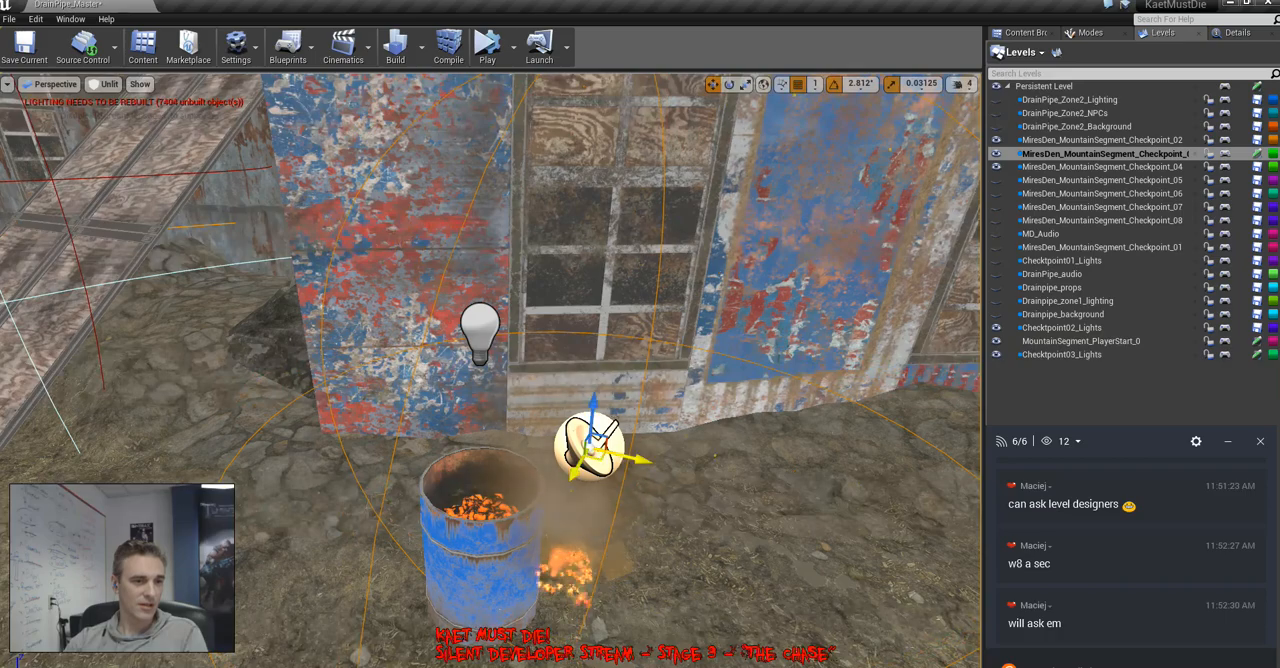
drag(594, 452, 493, 406)
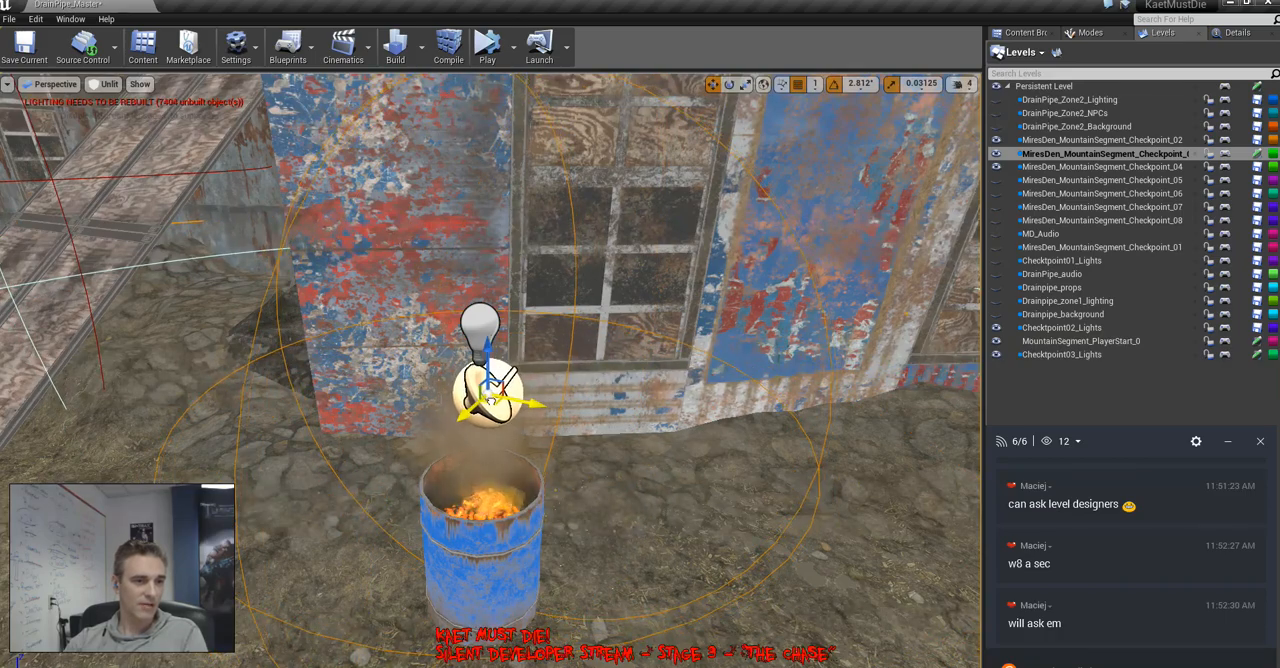
mouse_move(493, 406)
right_down()
mouse_move(440, 396)
mouse_move(446, 470)
mouse_move(425, 492)
mouse_move(520, 420)
right_up()
Inspect both barrel fires in lit shading and survey the surrounding shacks, shoreline and pipes in unlit shading
key(f)
key(alt+4)
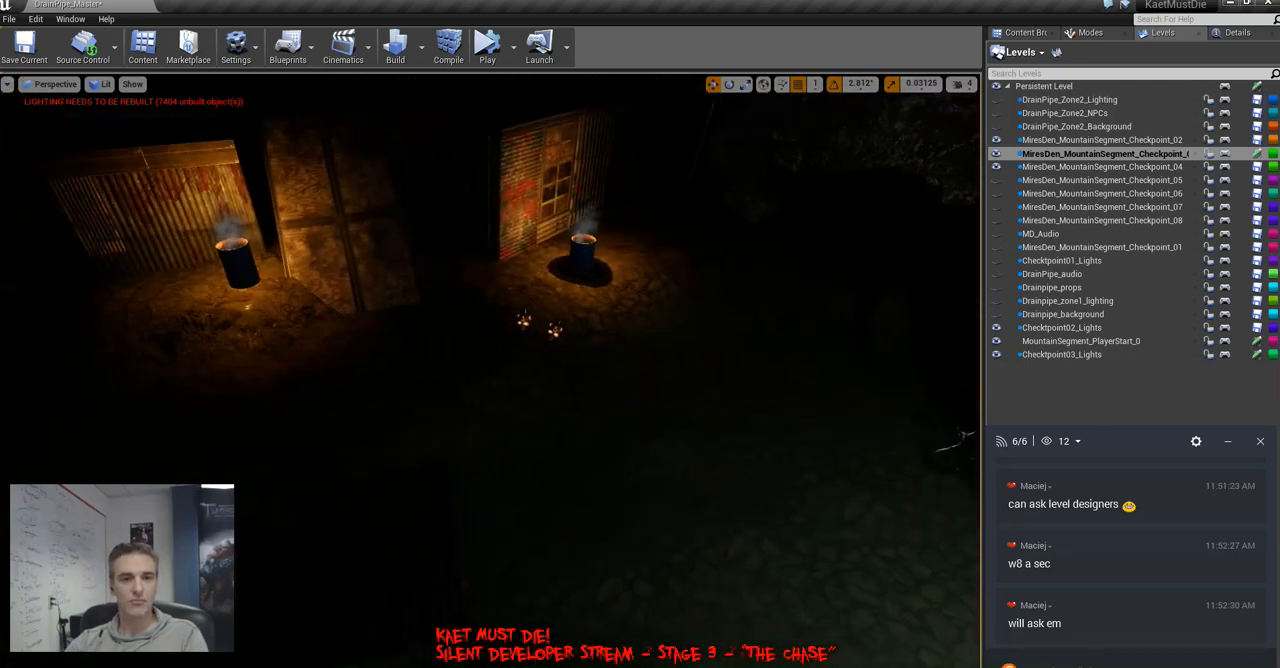
right_drag(490, 370, 455, 300)
key(alt+3)
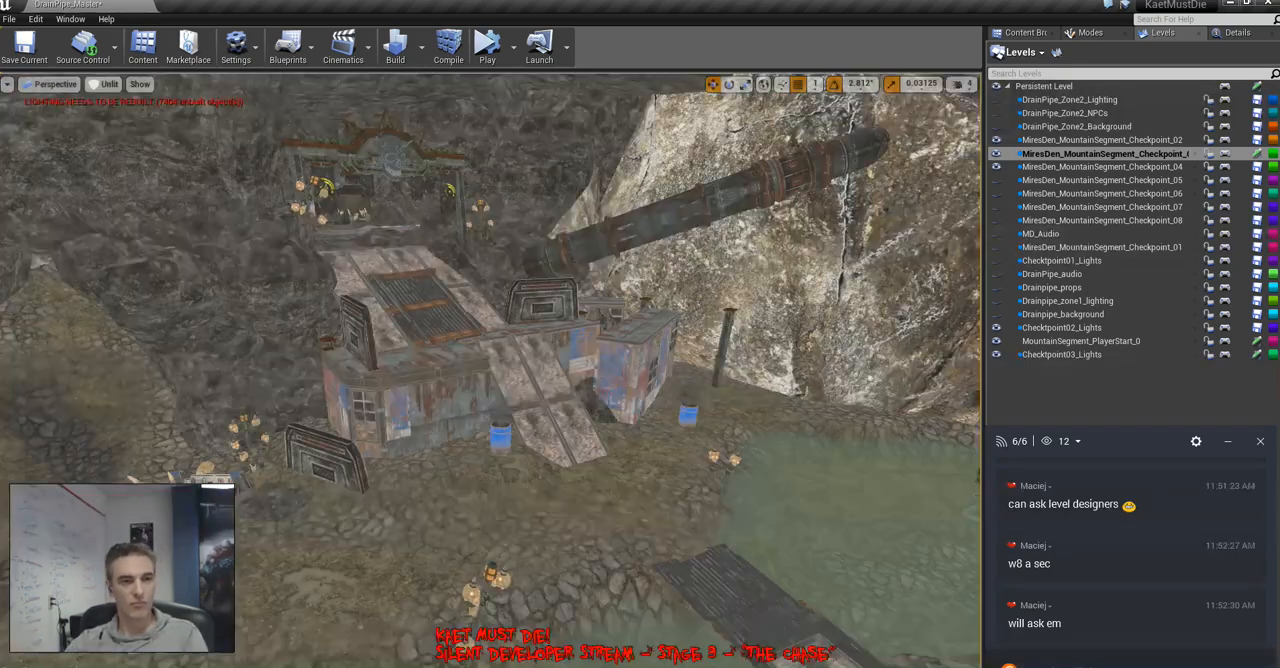
right_drag(490, 370, 562, 372)
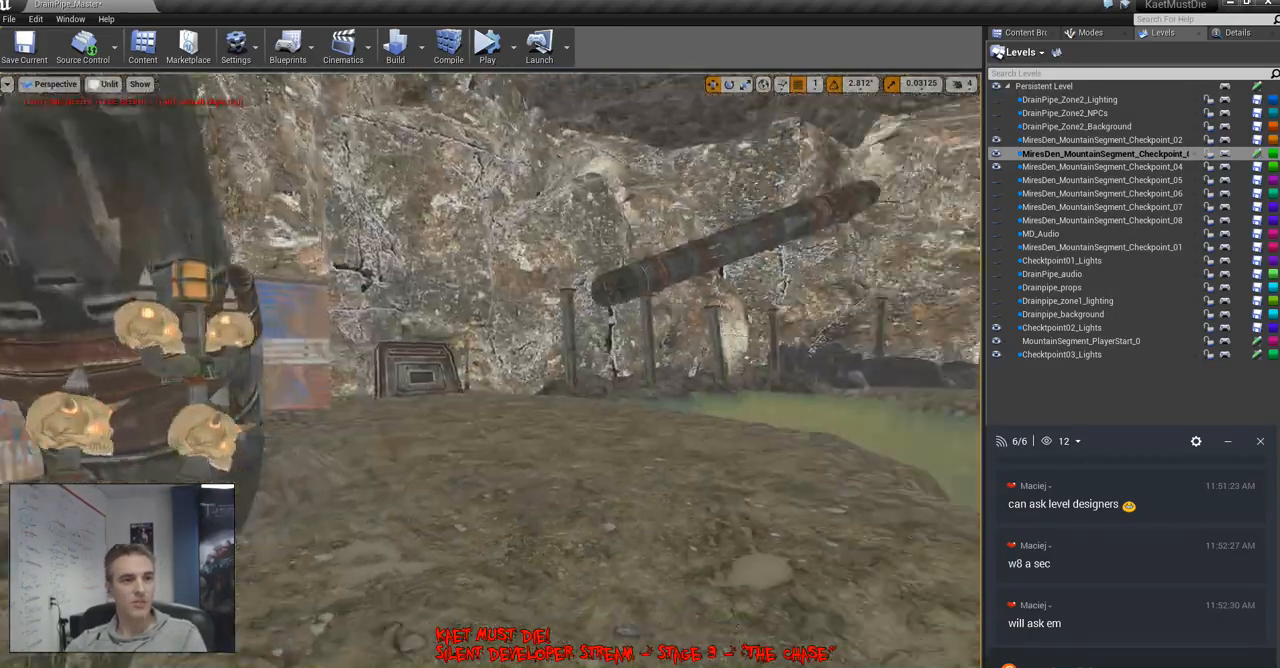
key(w)
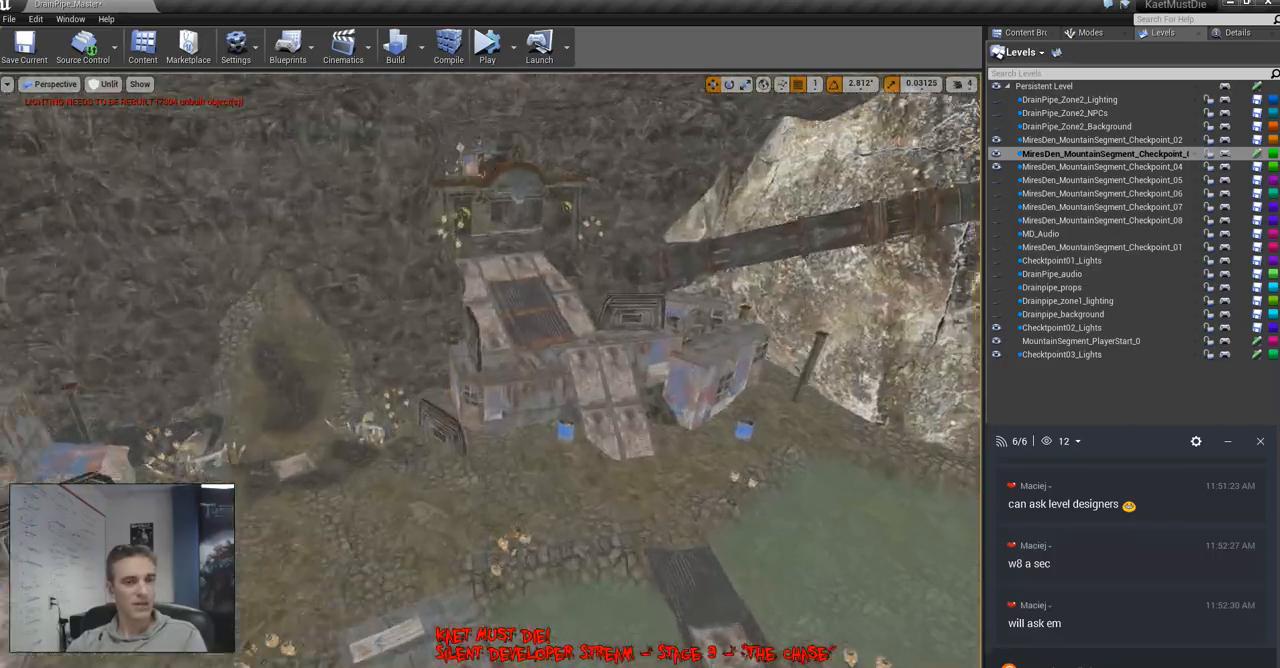
Copy the shack group below the cliff, rotate the copy and position it near the rusty wall by the pond
key(w)
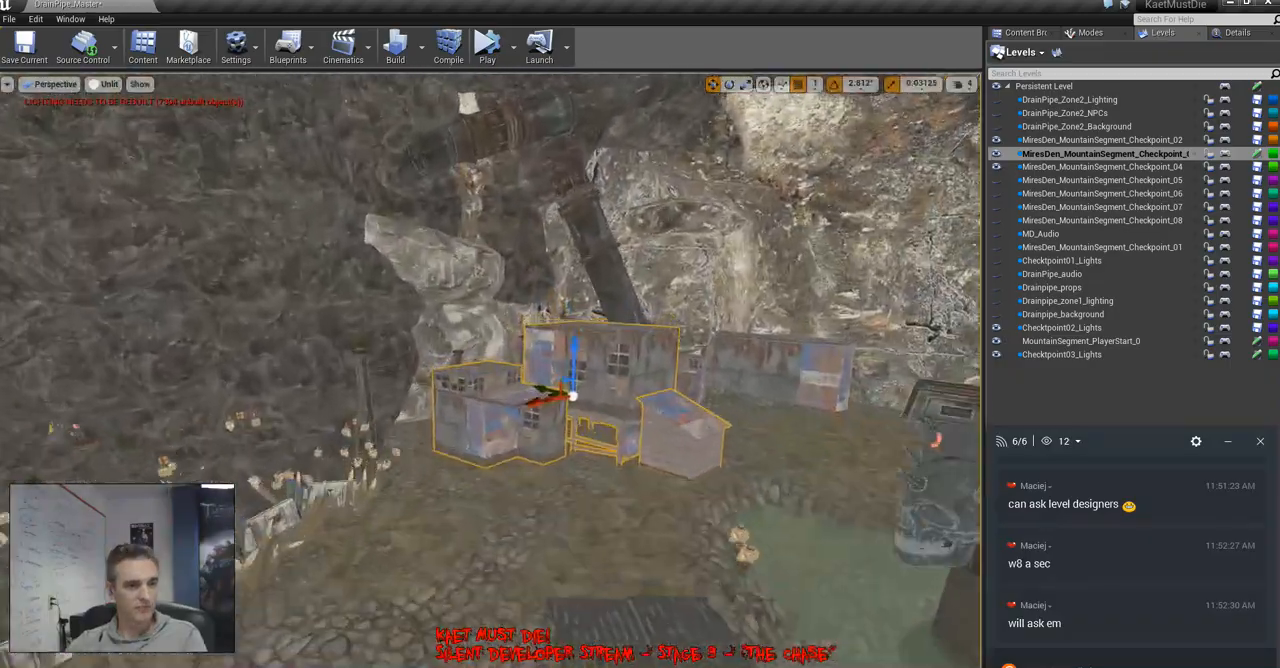
right_drag(490, 370, 610, 440)
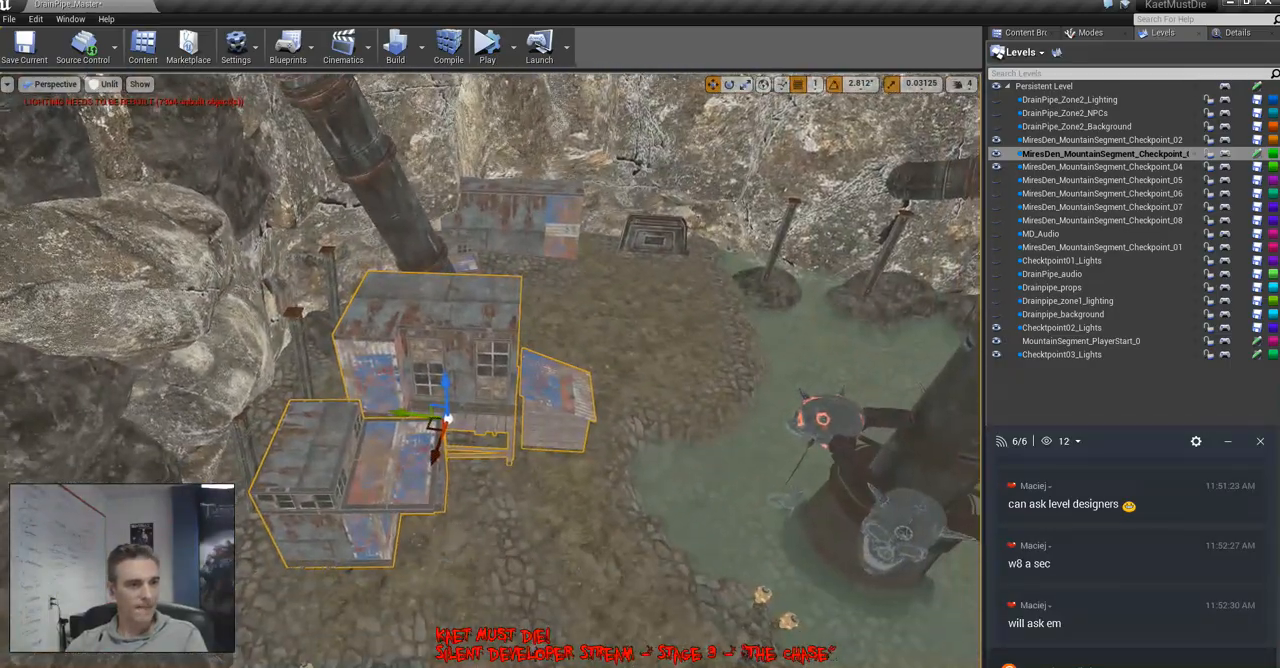
alt+drag(443, 418, 647, 284)
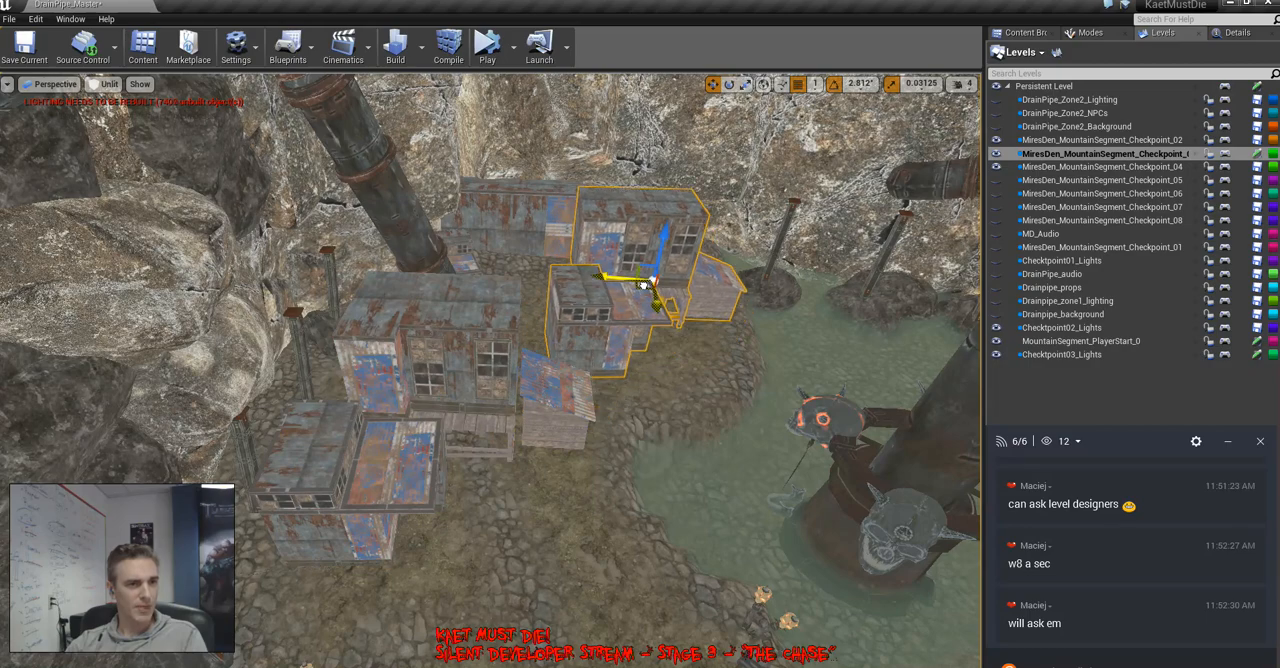
right_drag(647, 284, 462, 332)
key(e)
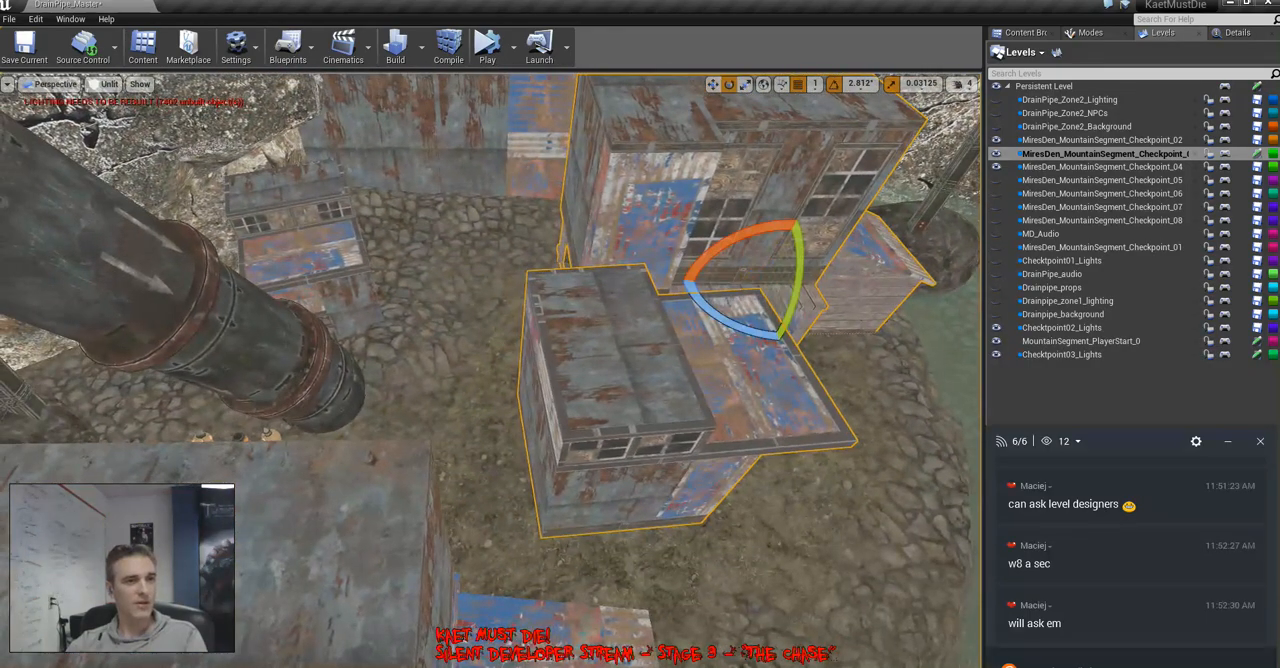
drag(735, 320, 780, 342)
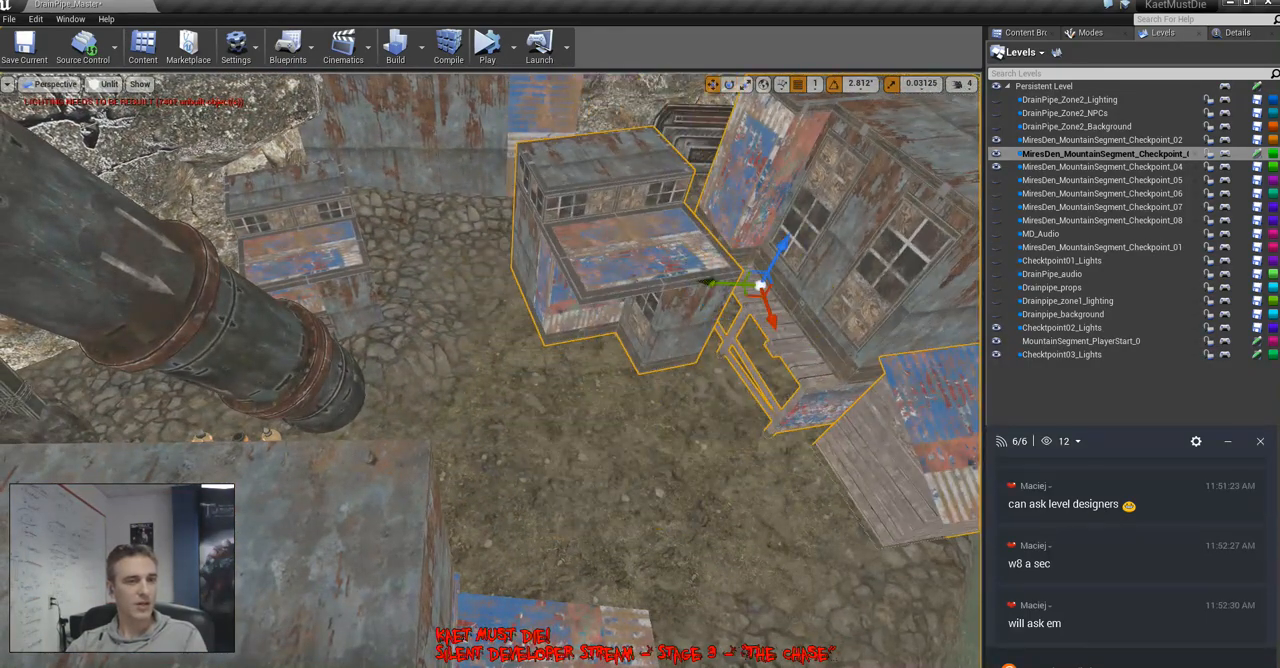
drag(752, 292, 647, 313)
right_drag(647, 313, 780, 430)
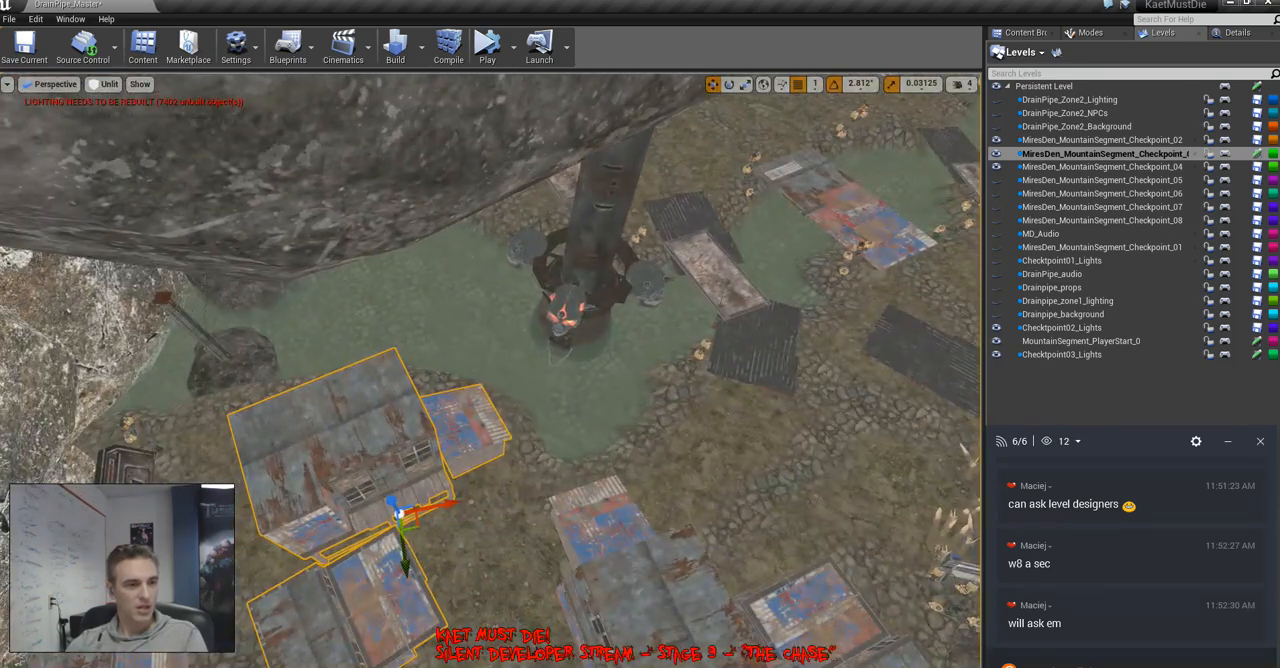
Place the selected shack group at the pond's edge beside the patchwork metal bridge and rotate it about the vertical axis
alt+drag(413, 525, 750, 150)
right_drag(750, 150, 850, 90)
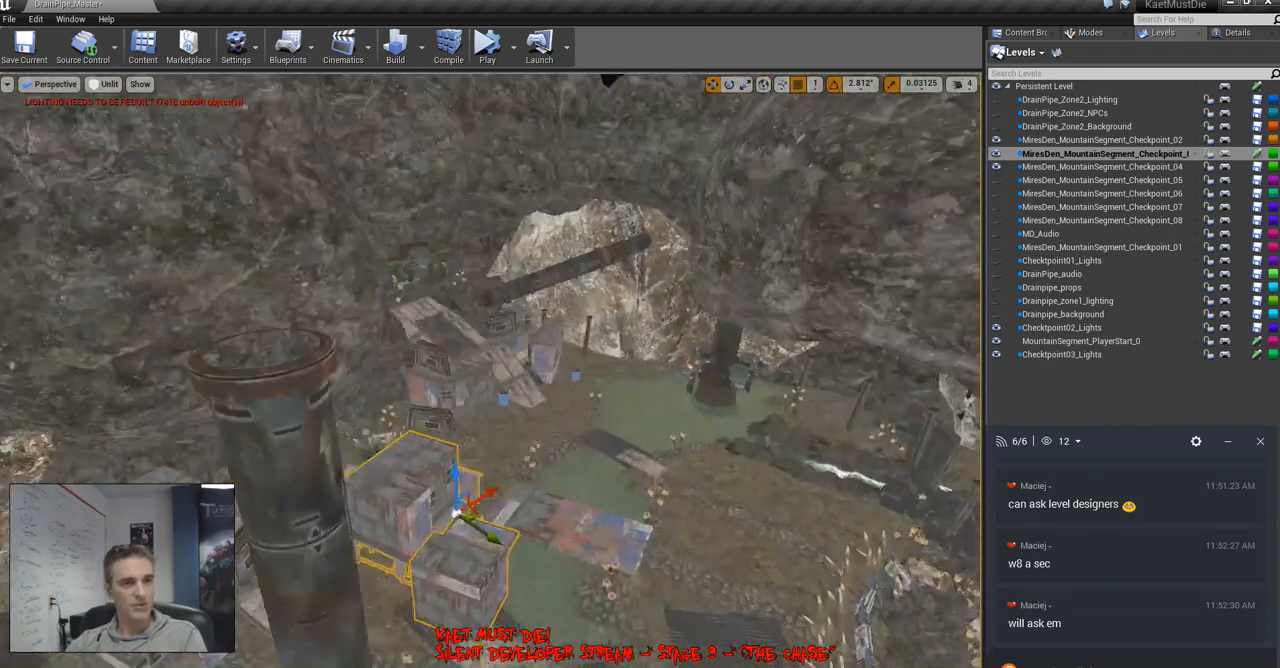
key(f)
key(e)
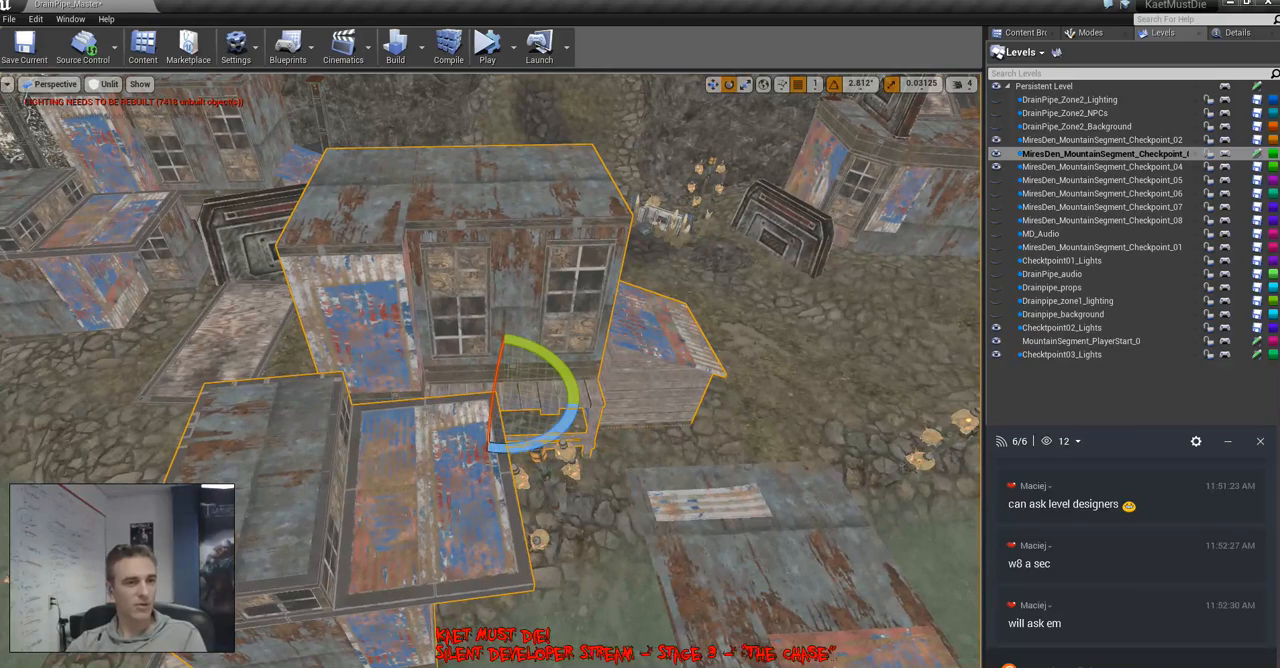
mouse_move(549, 438)
mouse_down()
mouse_move(457, 450)
mouse_move(530, 446)
mouse_up()
right_drag(545, 440, 738, 478)
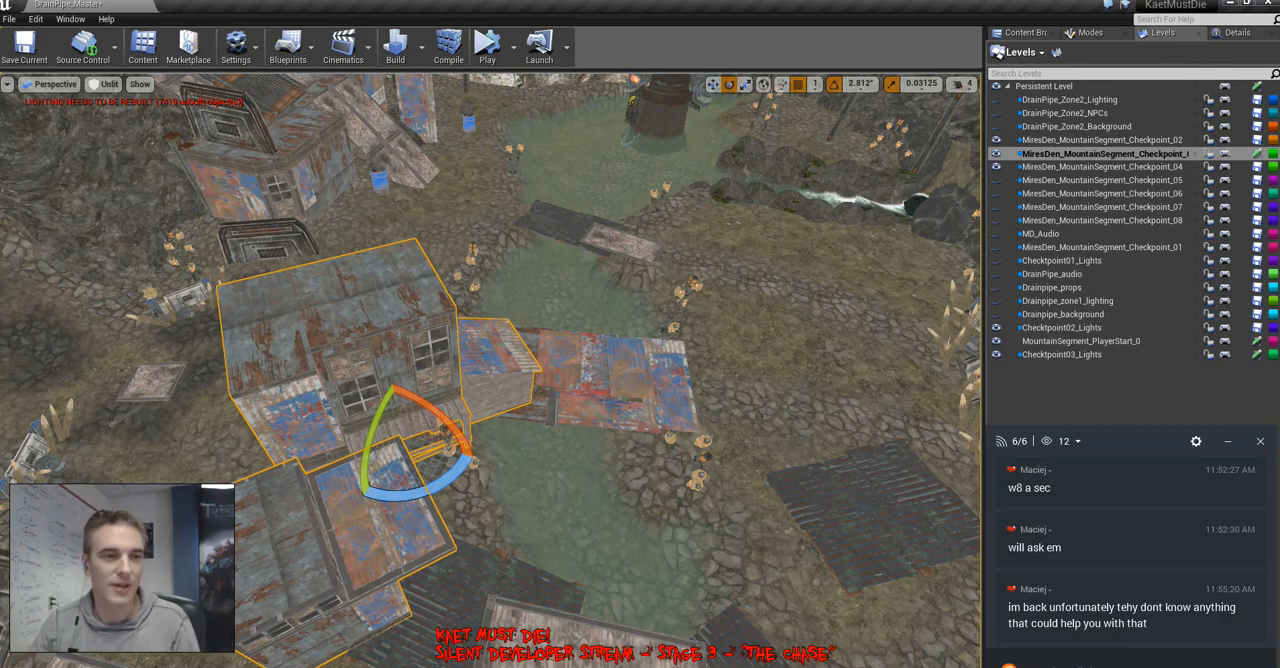
Fine-tune the selected shack group's placement at the near end of the patchwork metal bridge
mouse_move(490, 370)
right_down()
mouse_move(525, 345)
mouse_move(535, 310)
mouse_move(495, 330)
mouse_move(560, 345)
mouse_move(485, 410)
mouse_move(400, 375)
mouse_move(425, 365)
mouse_move(380, 400)
mouse_move(590, 335)
mouse_move(605, 375)
mouse_move(465, 375)
mouse_move(555, 370)
mouse_move(565, 400)
mouse_move(590, 365)
mouse_move(525, 420)
mouse_move(430, 415)
mouse_move(360, 375)
mouse_move(510, 370)
right_up()
key(w)
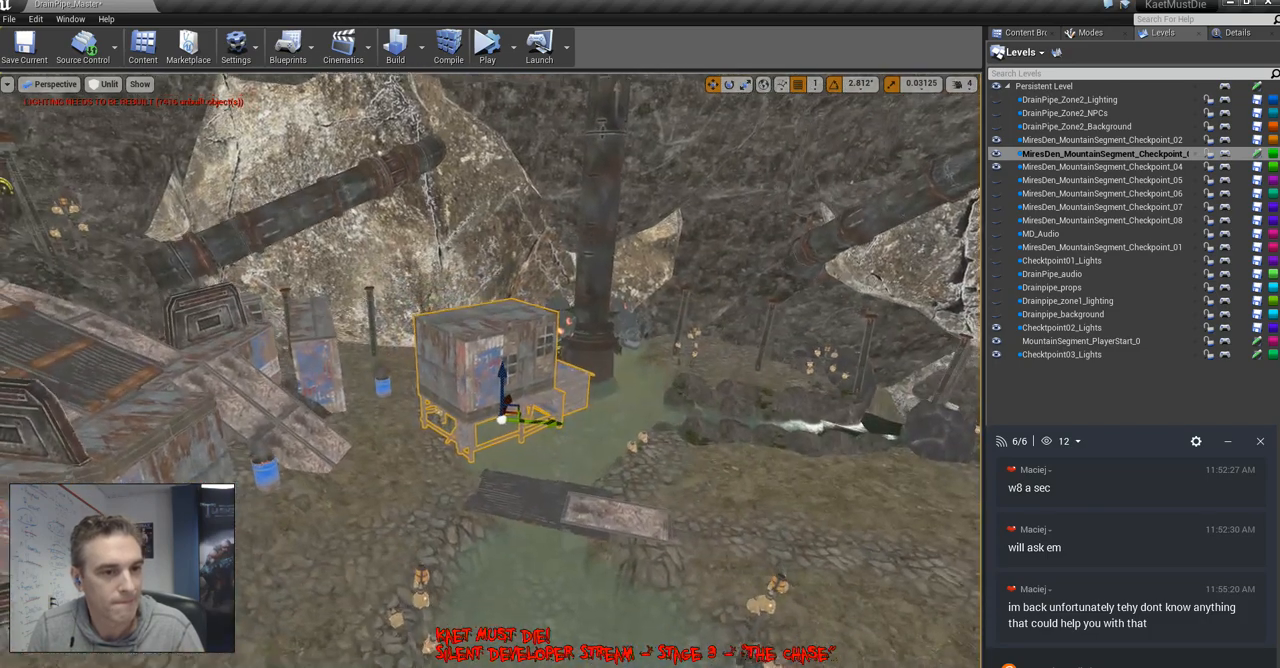
right_drag(510, 370, 605, 420)
Delete the two tall barbed-wire posts on the stony shore across the pond
click(762, 362)
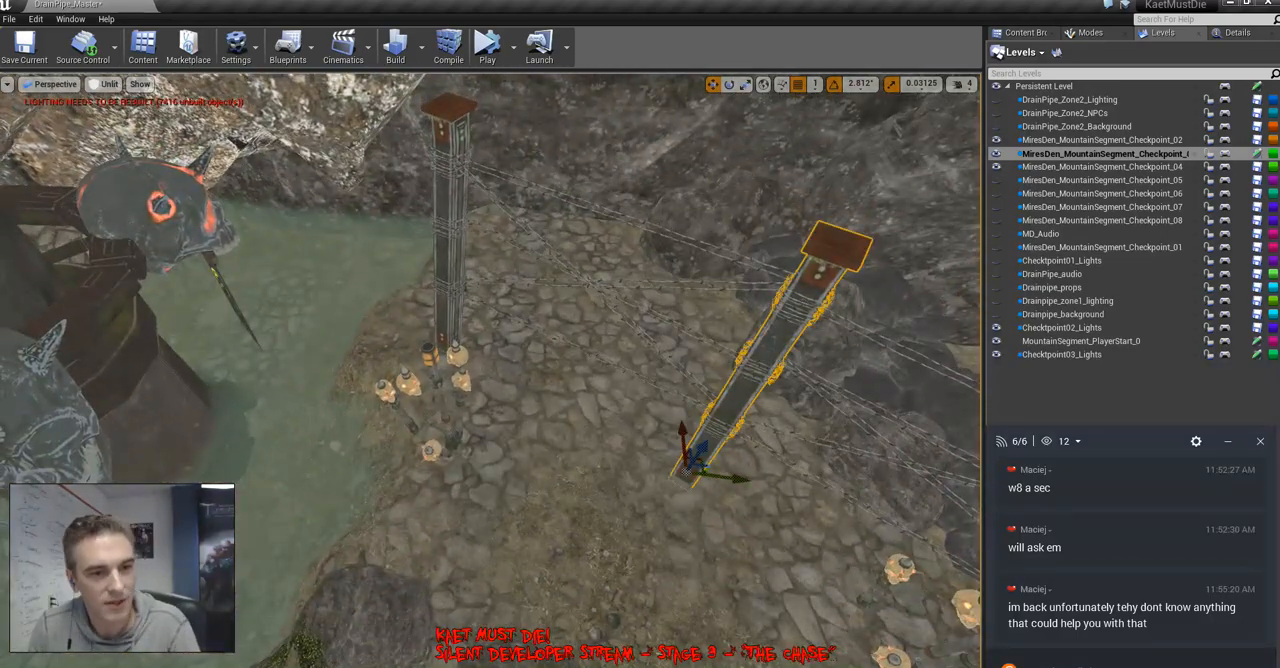
key(Delete)
click(450, 270)
key(Delete)
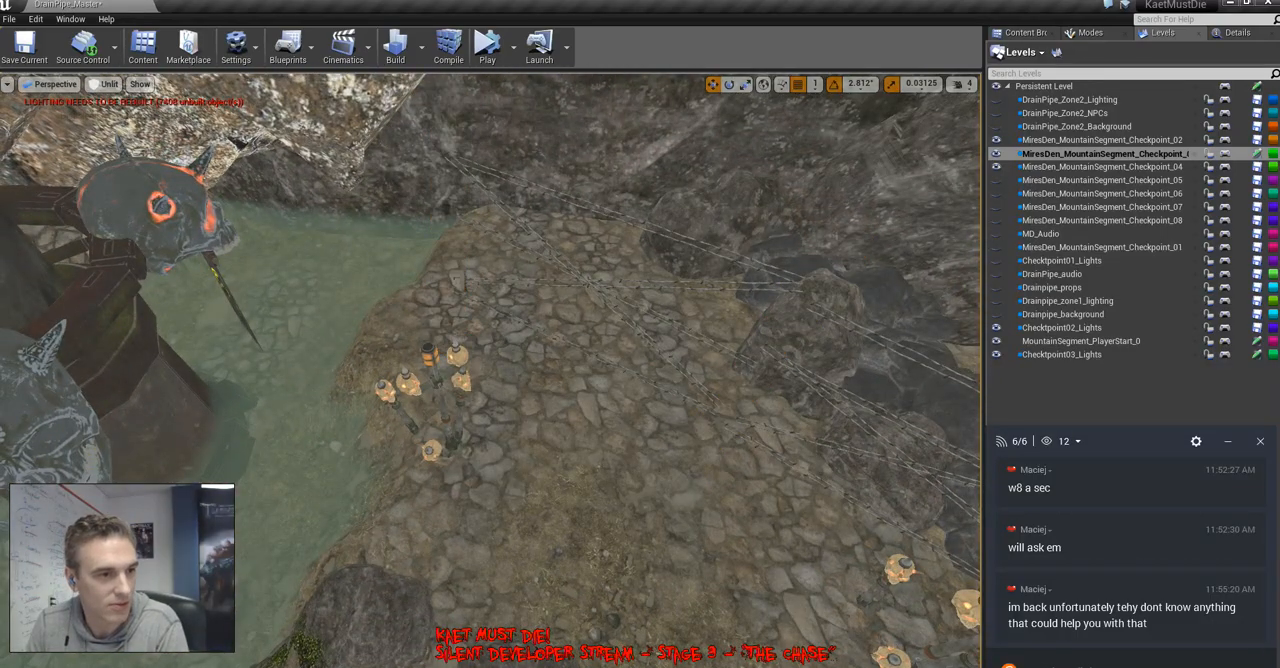
Delete the cluster of glowing bulb lanterns on the stony shore where the posts stood
click(456, 358)
key(Delete)
click(461, 384)
key(Delete)
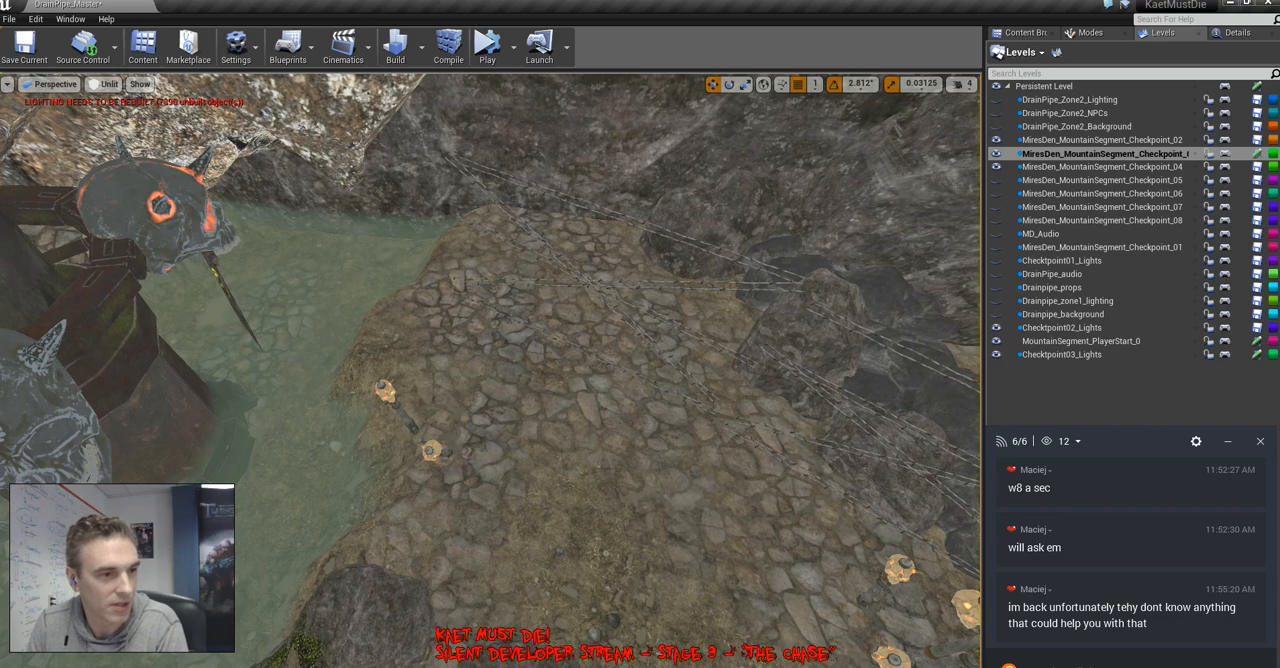
click(431, 452)
key(Delete)
click(387, 393)
key(Delete)
Delete the two outlying bulb lanterns near the metal post beside the waterfall
right_drag(400, 400, 540, 400)
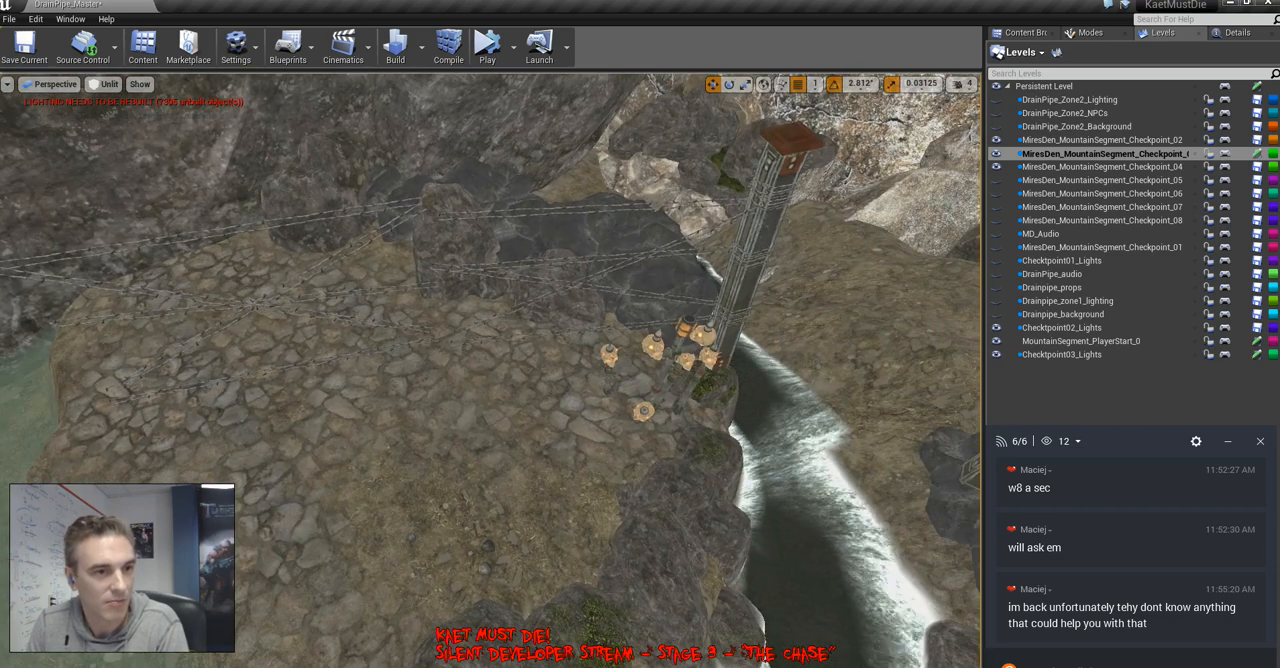
click(608, 354)
key(Delete)
click(643, 410)
key(Delete)
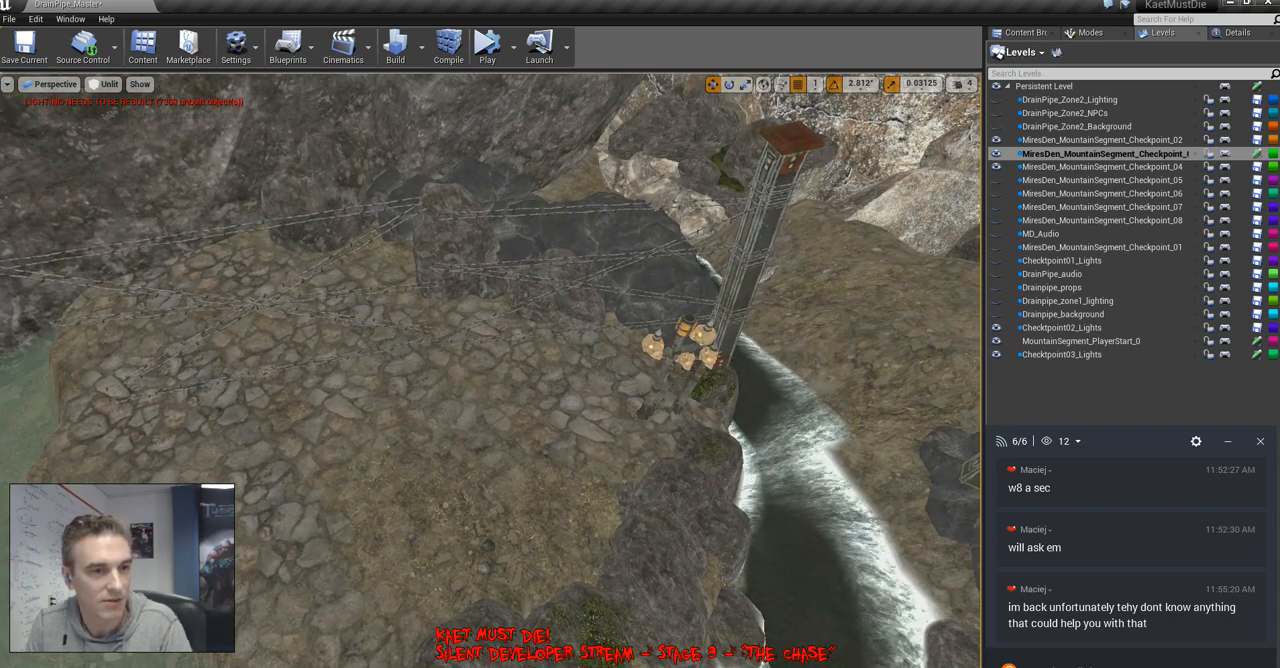
Group the windowed shack with its deck and the small plank shed at the pond's edge
right_drag(640, 408, 435, 412)
click(445, 410)
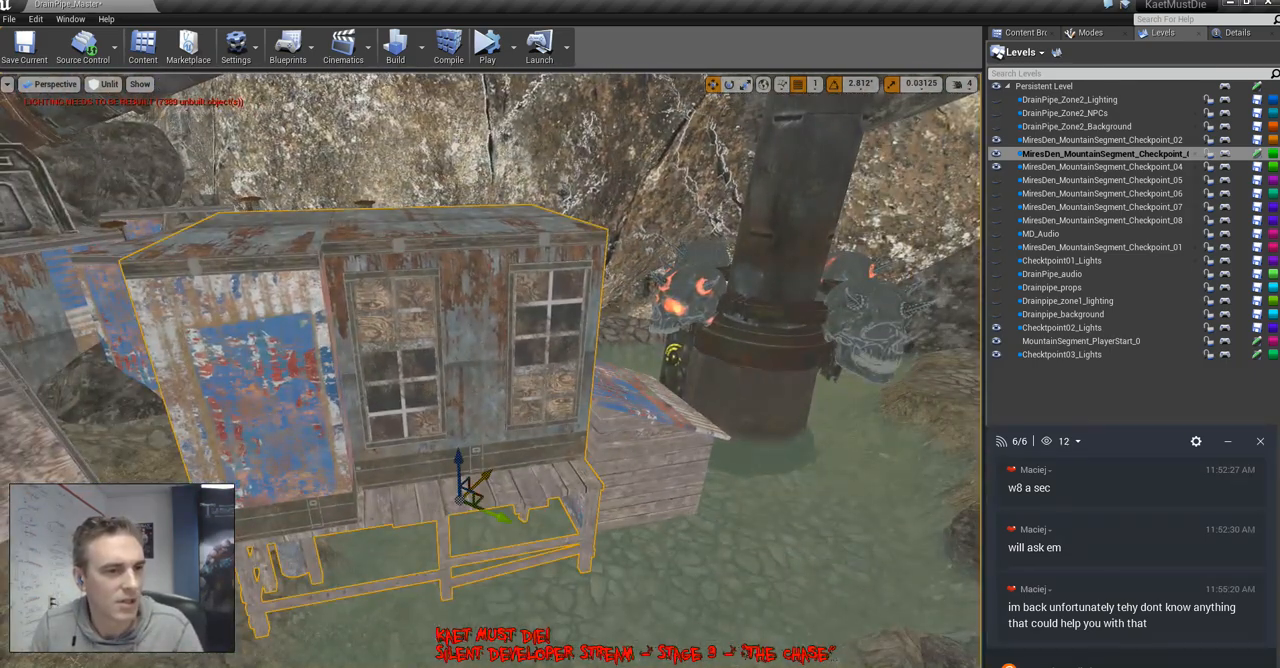
ctrl+click(648, 470)
ctrl+click(500, 490)
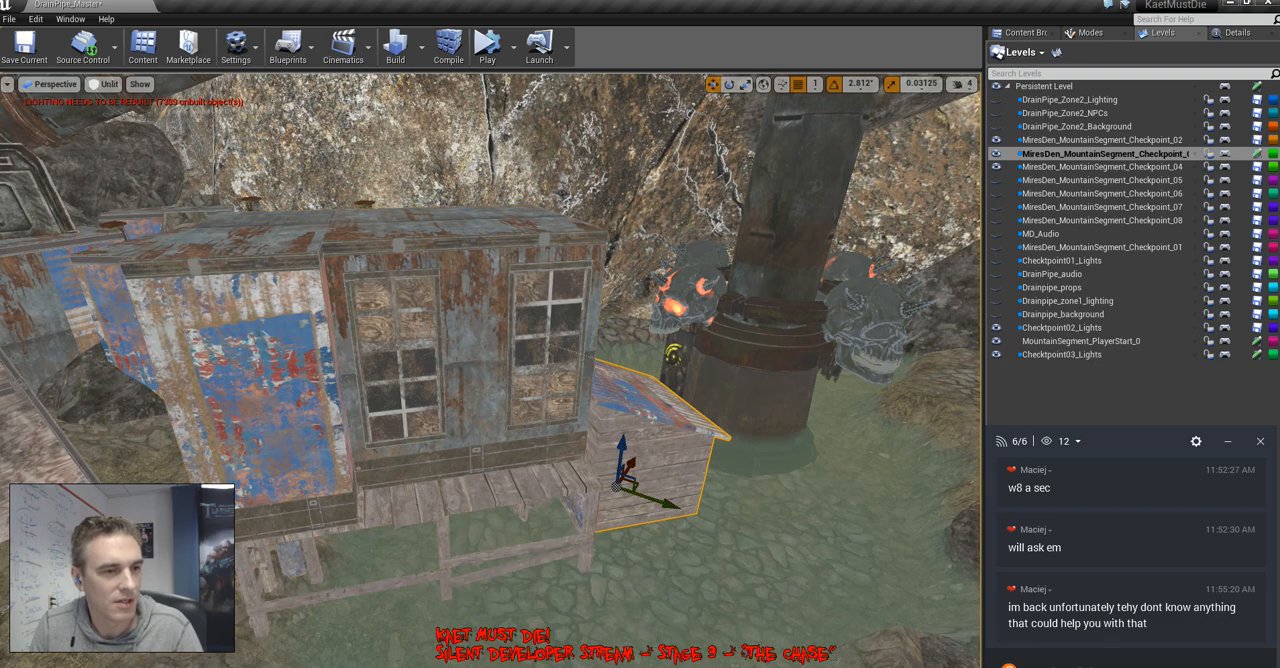
ctrl+click(500, 490)
key(ctrl+g)
key(e)
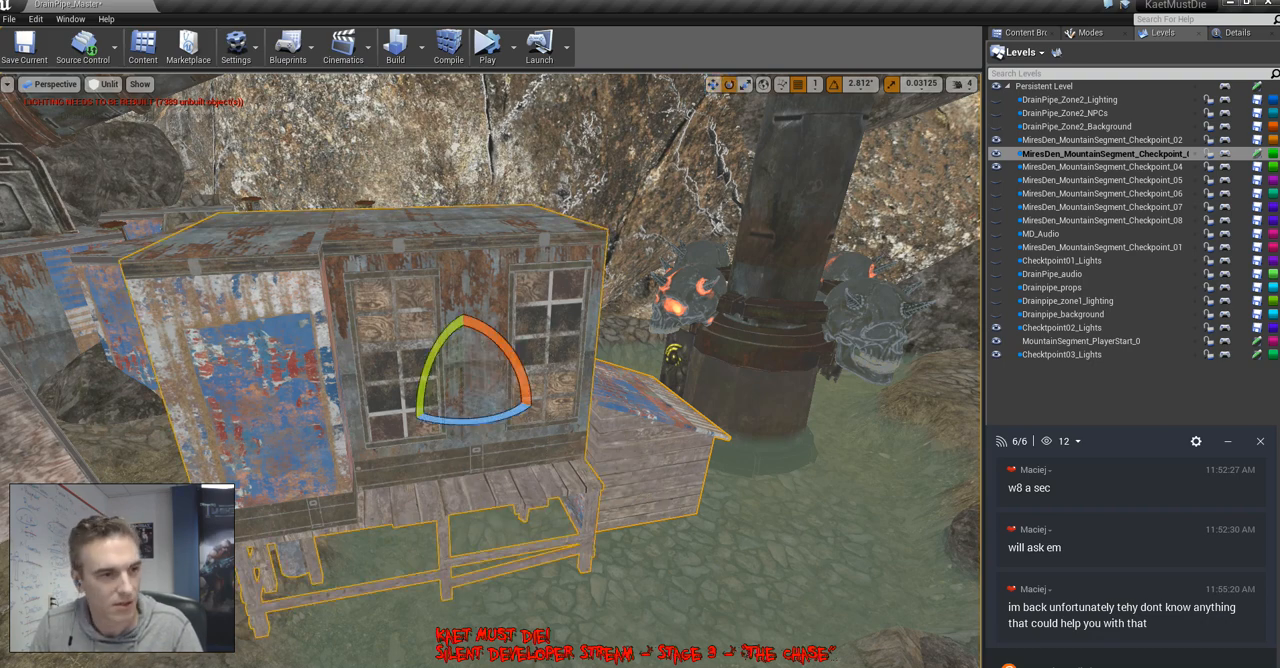
Copy the shack group, rotate the copy and place it on the cleared shore across the pond beside the rocks
drag(480, 427, 600, 426)
right_drag(600, 426, 795, 488)
key(w)
right_drag(578, 463, 360, 520)
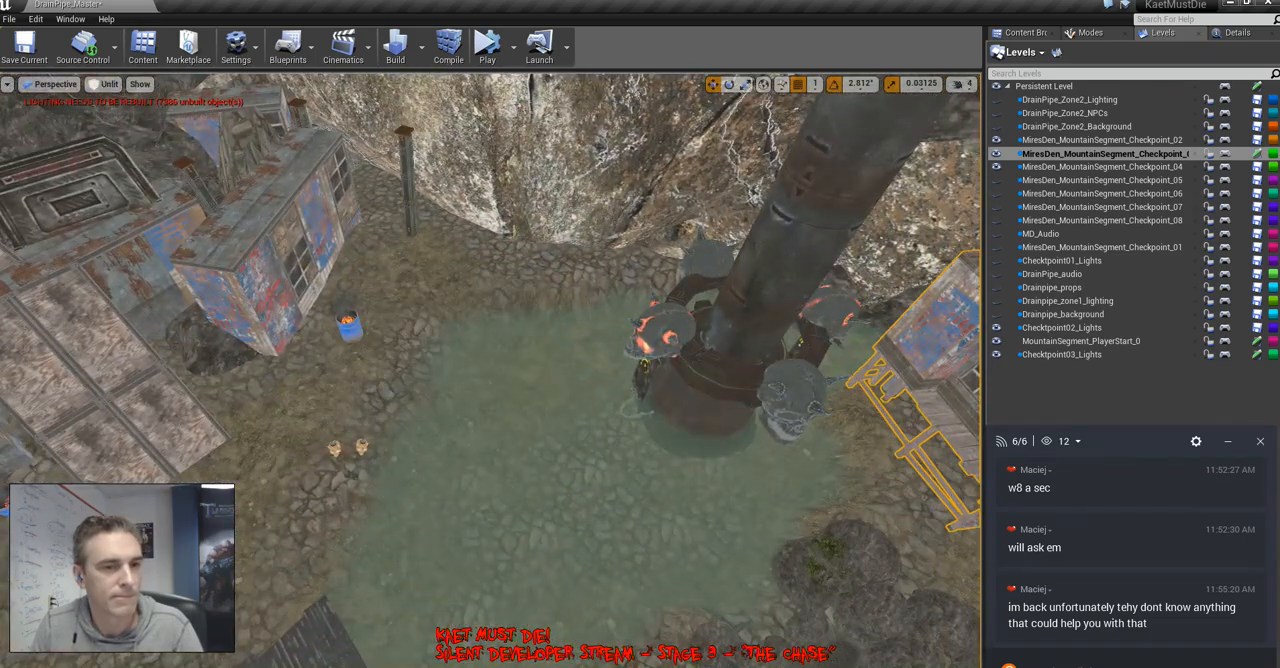
key(f)
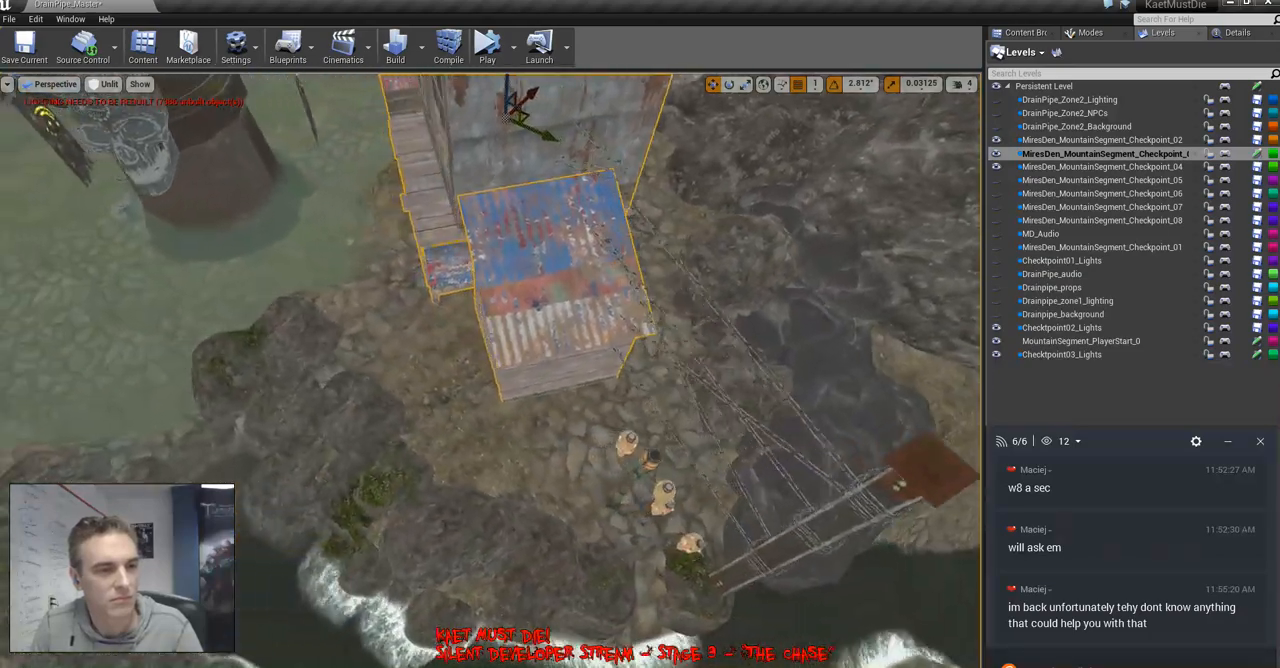
right_drag(500, 370, 555, 350)
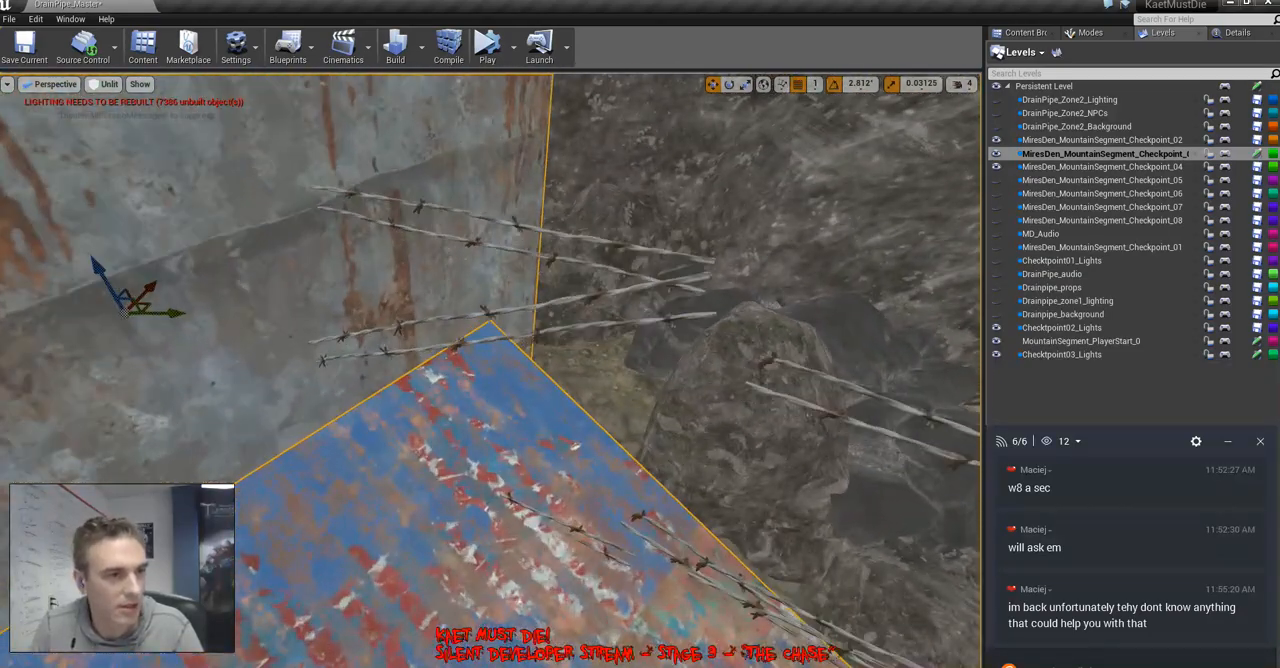
Delete the barbed-wire strands that cut through the copied shack's rusty wall
key(Delete)
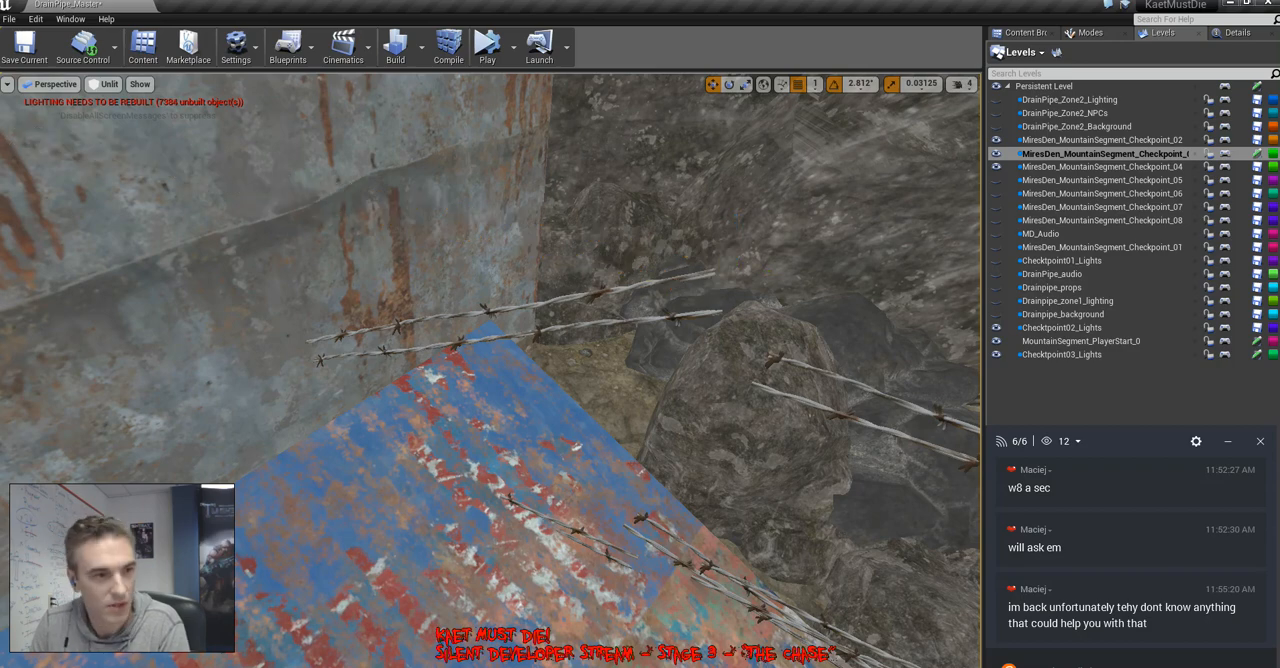
click(540, 330)
key(Delete)
right_drag(540, 330, 700, 390)
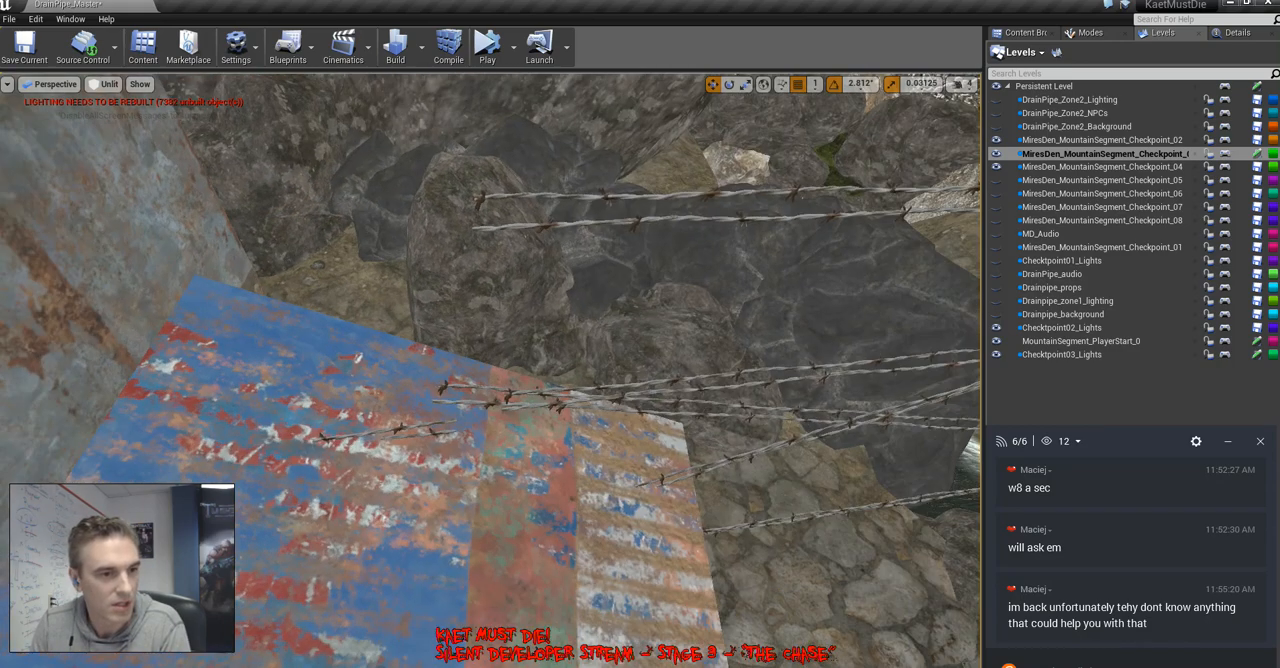
Delete the barbed-wire strands crossing the shed's corrugated roof and the nearby rock
click(640, 408)
key(Delete)
click(598, 400)
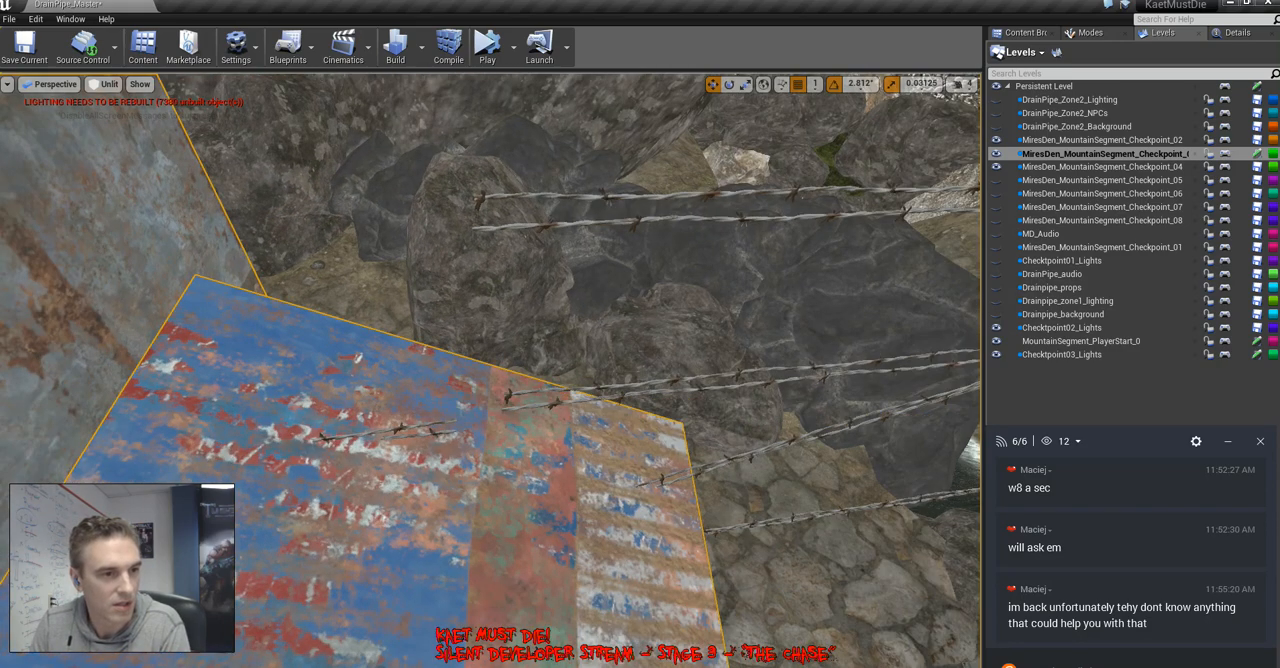
click(600, 388)
key(Delete)
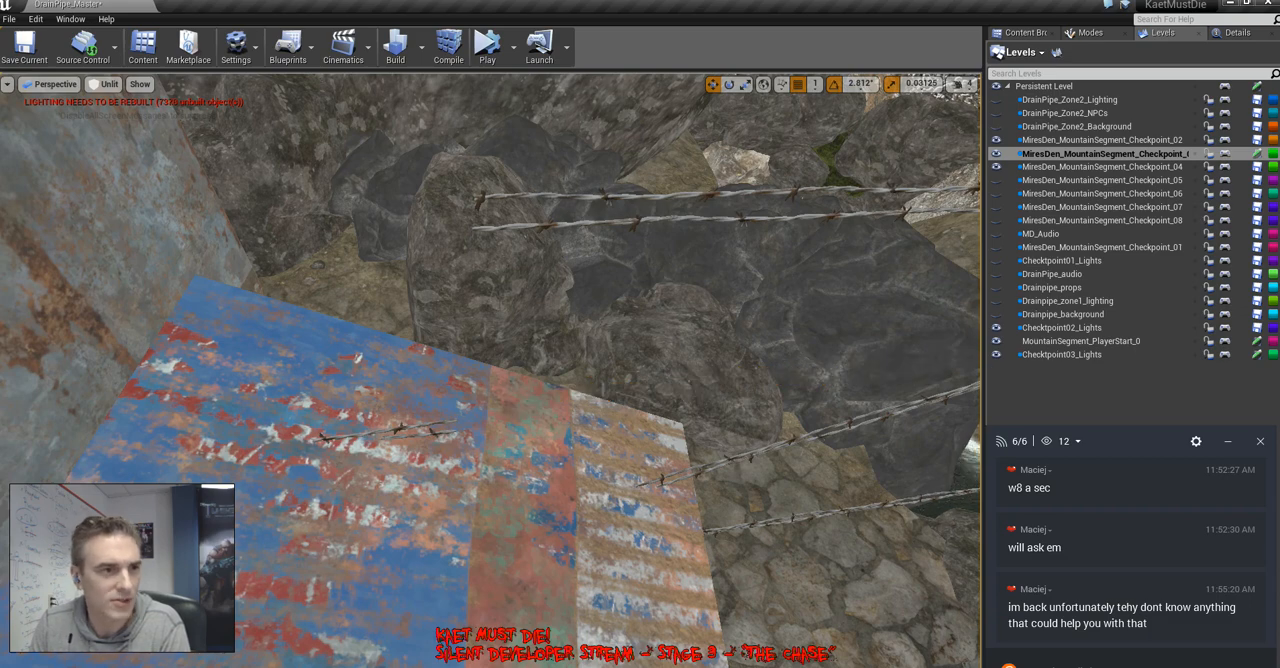
click(608, 196)
key(Delete)
Delete the last two barbed-wire strands running from the corrugated roof toward the metal post
right_drag(540, 330, 600, 390)
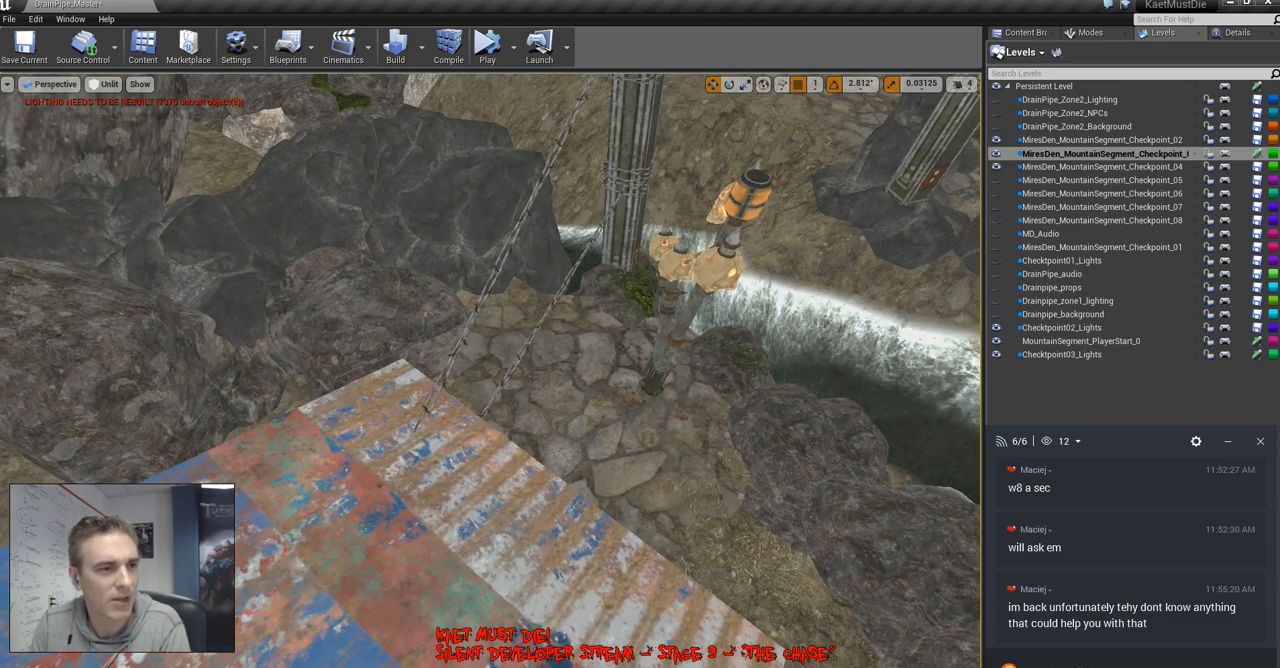
click(503, 258)
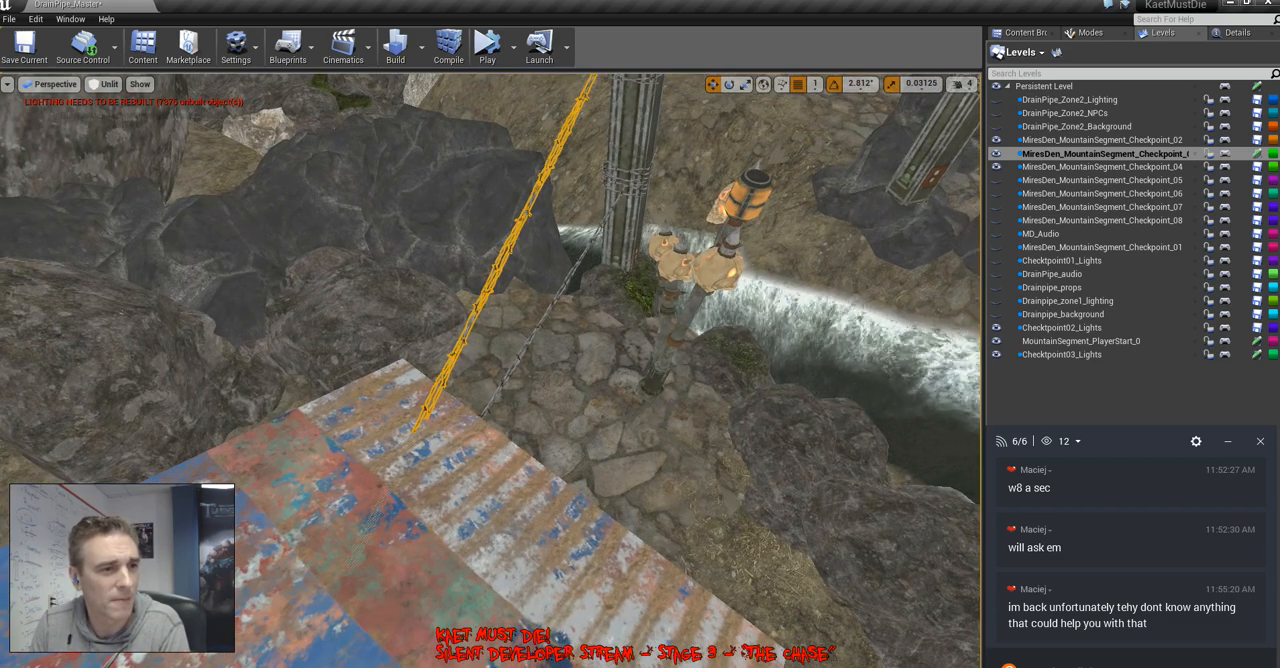
key(Delete)
click(546, 311)
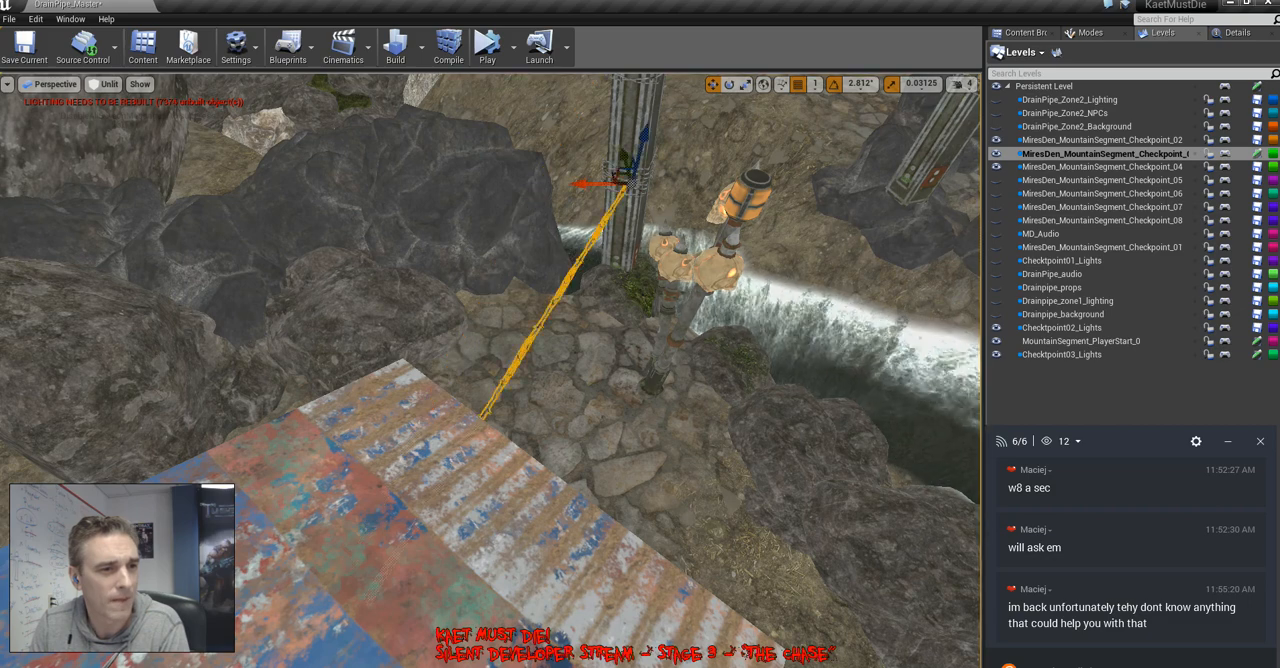
key(Delete)
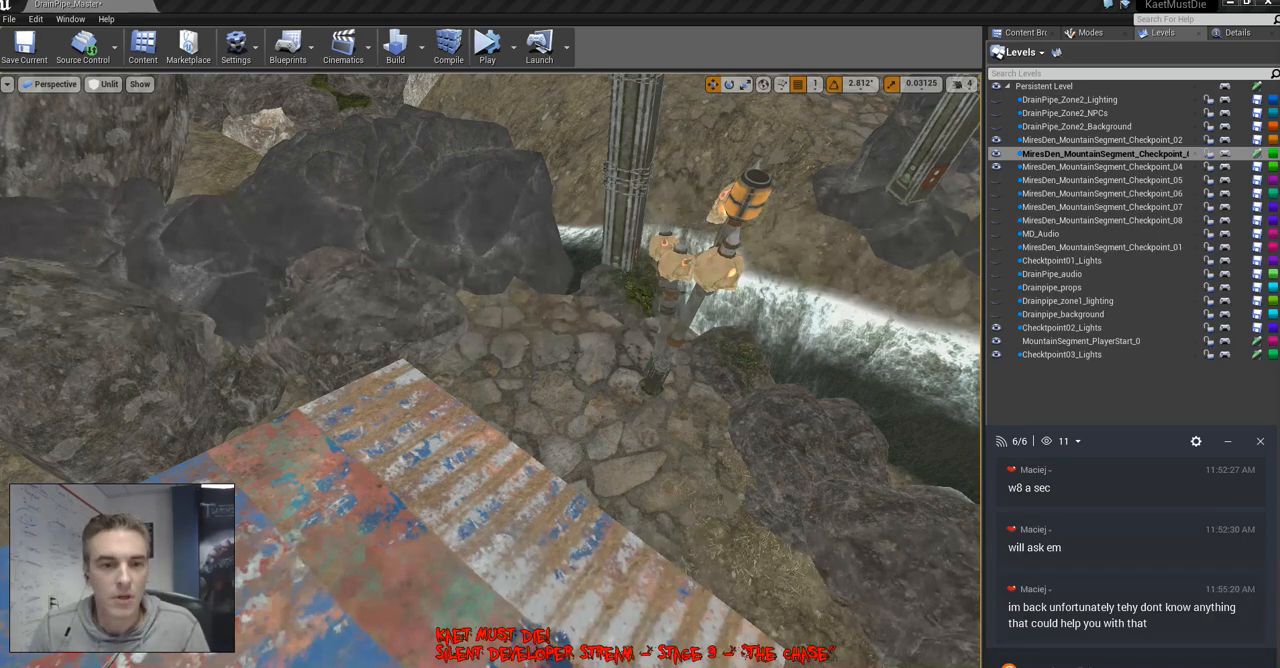
Adjust the shack group by the rock wall and copy a stepped-roof building onto the open ground behind the corrugated ramp
mouse_move(490, 370)
right_down()
mouse_move(640, 330)
mouse_move(470, 290)
mouse_move(430, 350)
mouse_move(440, 410)
mouse_move(340, 410)
mouse_move(400, 350)
mouse_move(470, 410)
mouse_move(440, 430)
mouse_move(380, 410)
mouse_move(460, 430)
mouse_move(400, 400)
right_up()
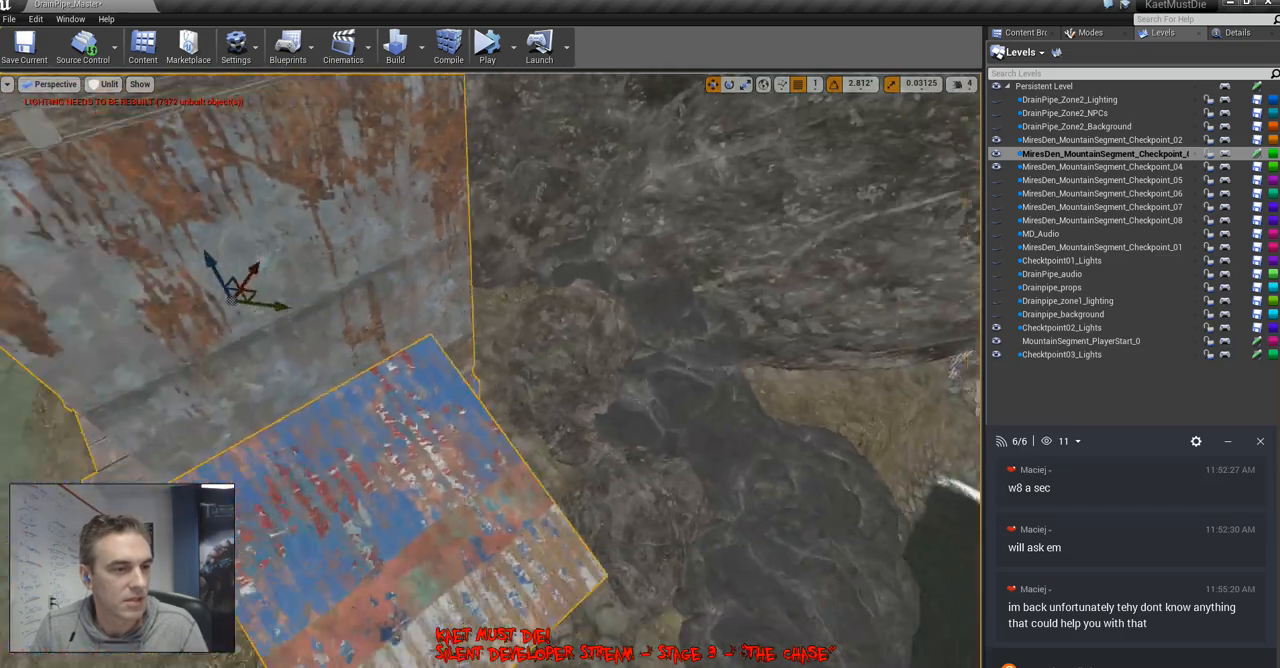
right_drag(490, 370, 498, 315)
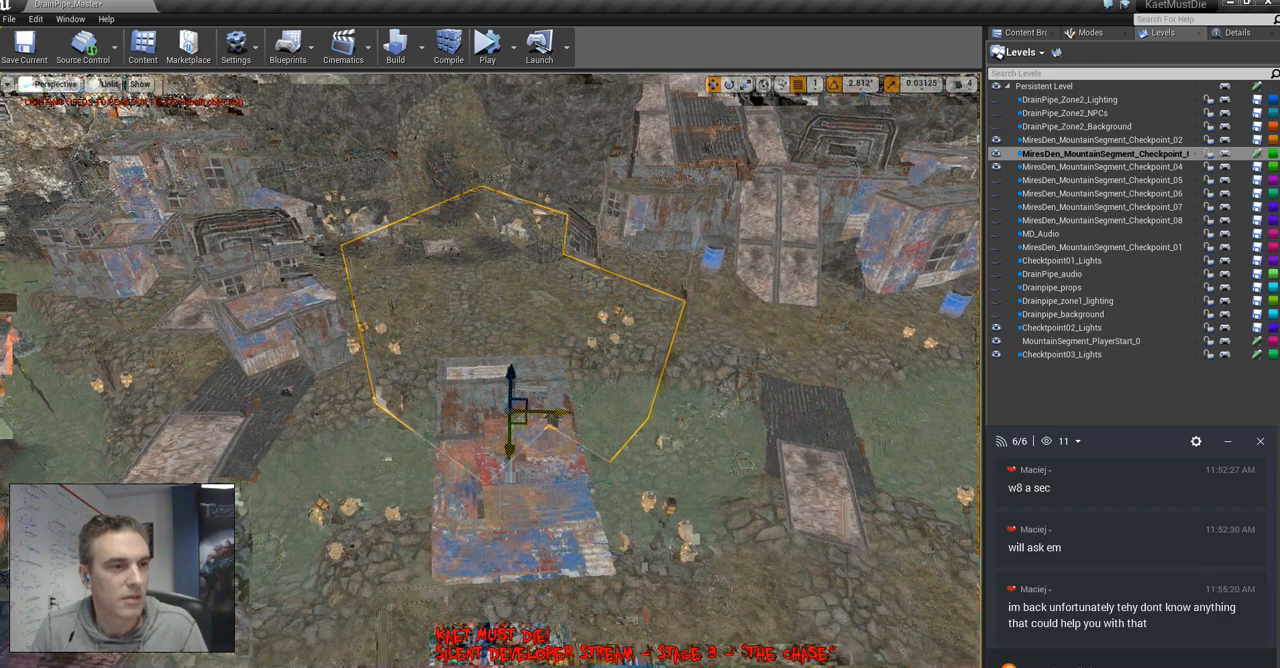
shift+drag(528, 416, 563, 378)
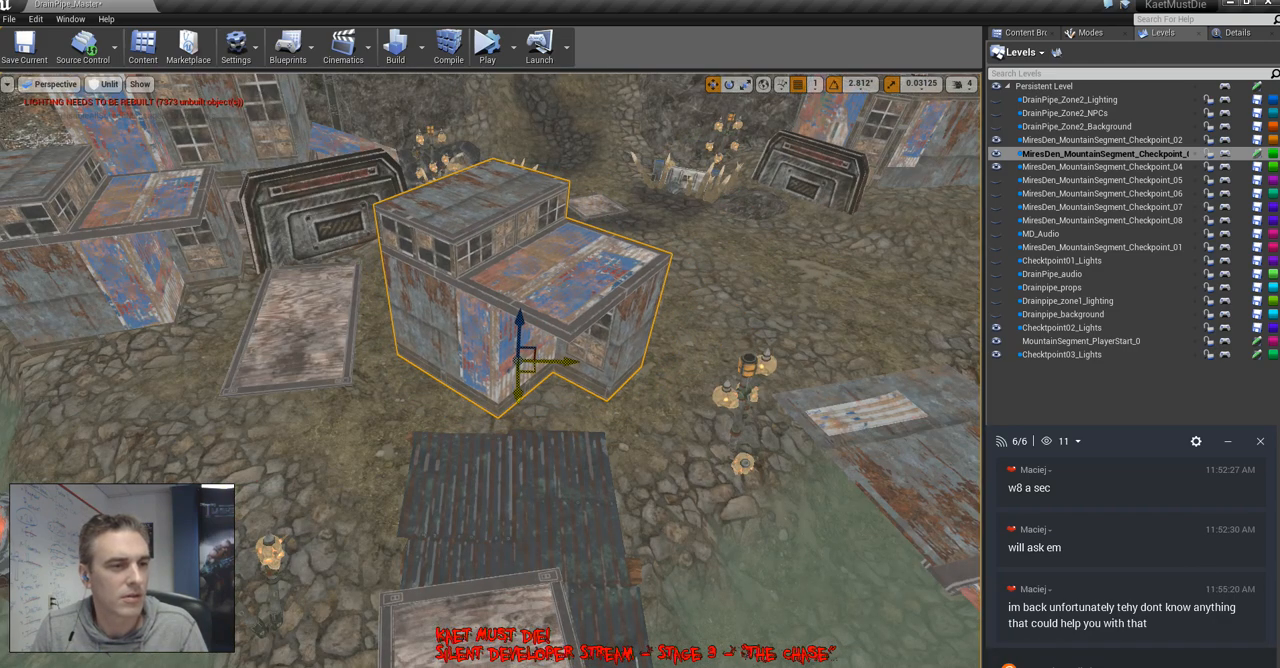
Copy the stepped-roof building, rotate the copy about the vertical axis and slide it beside the original in local space
key(e)
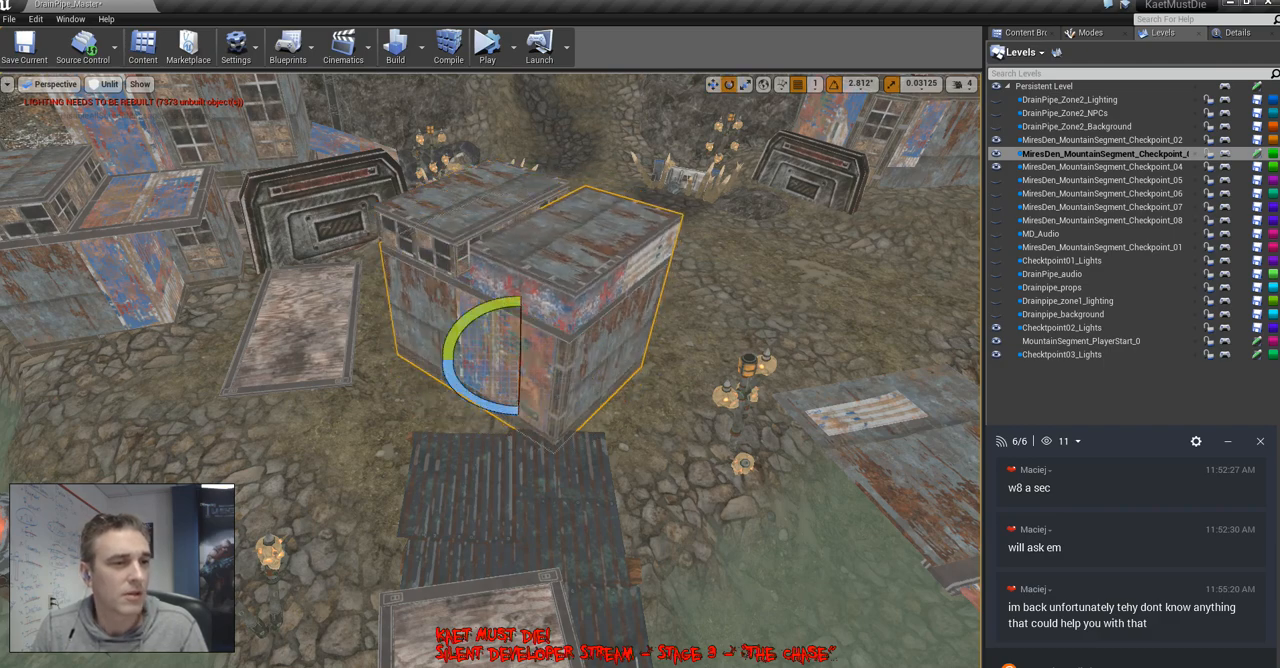
right_drag(519, 365, 350, 376)
key(w)
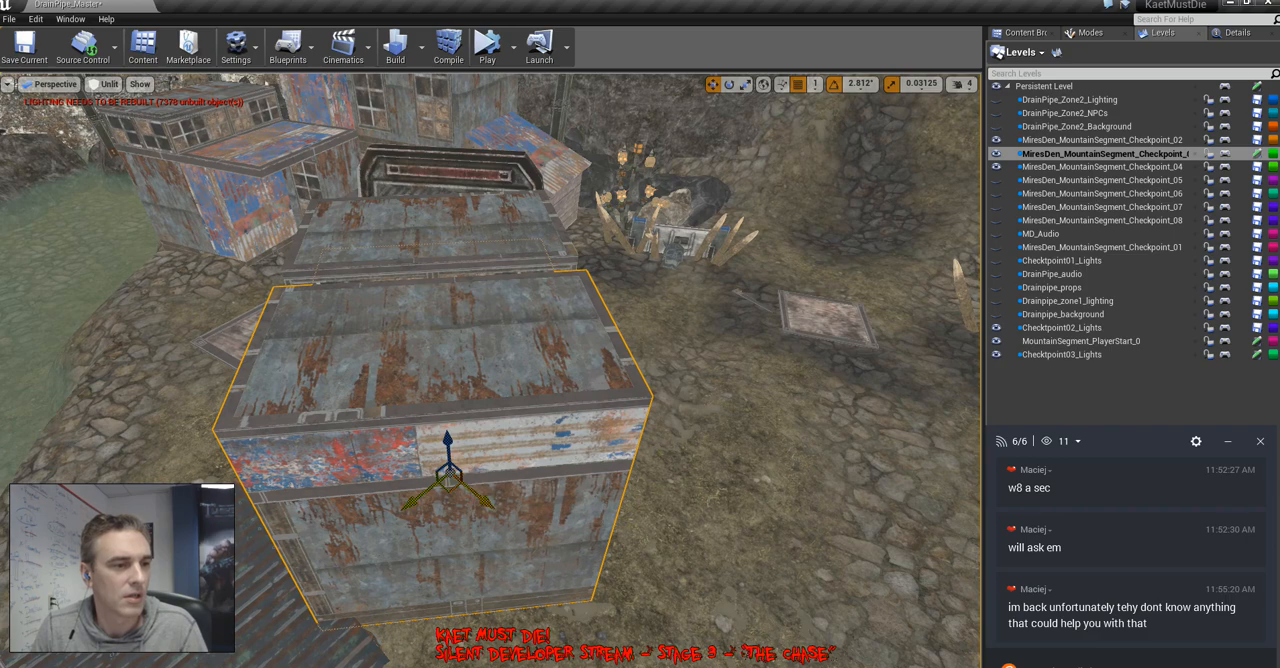
click(763, 85)
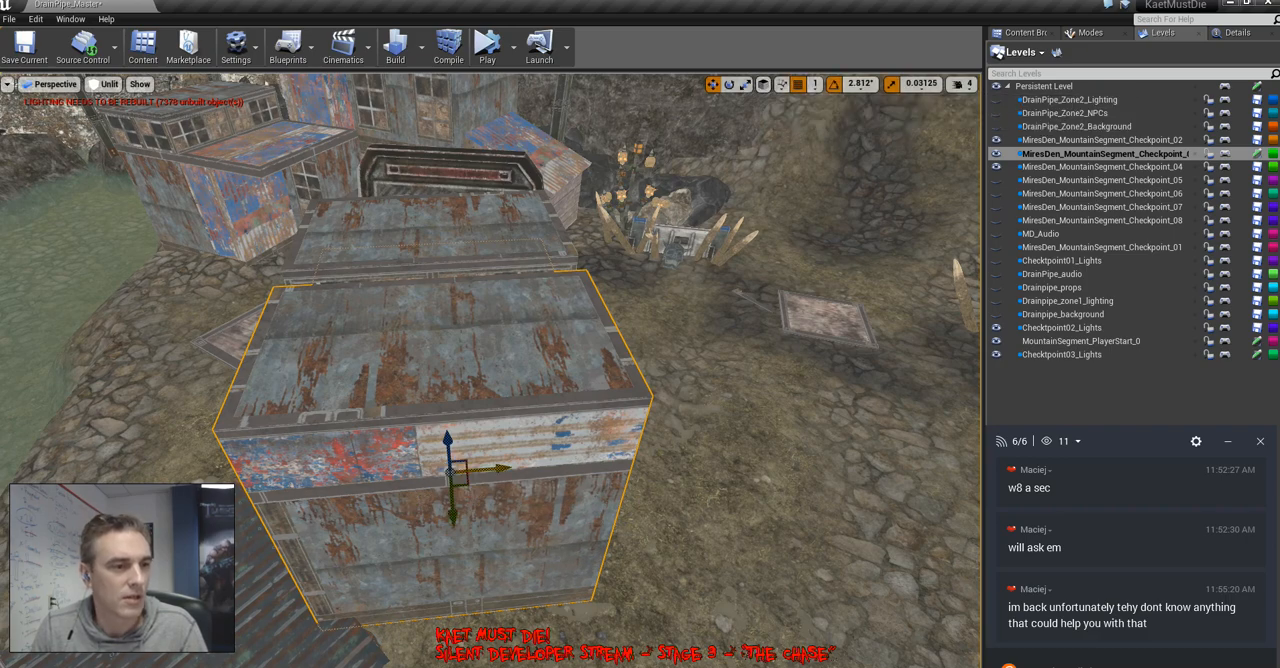
drag(500, 468, 715, 450)
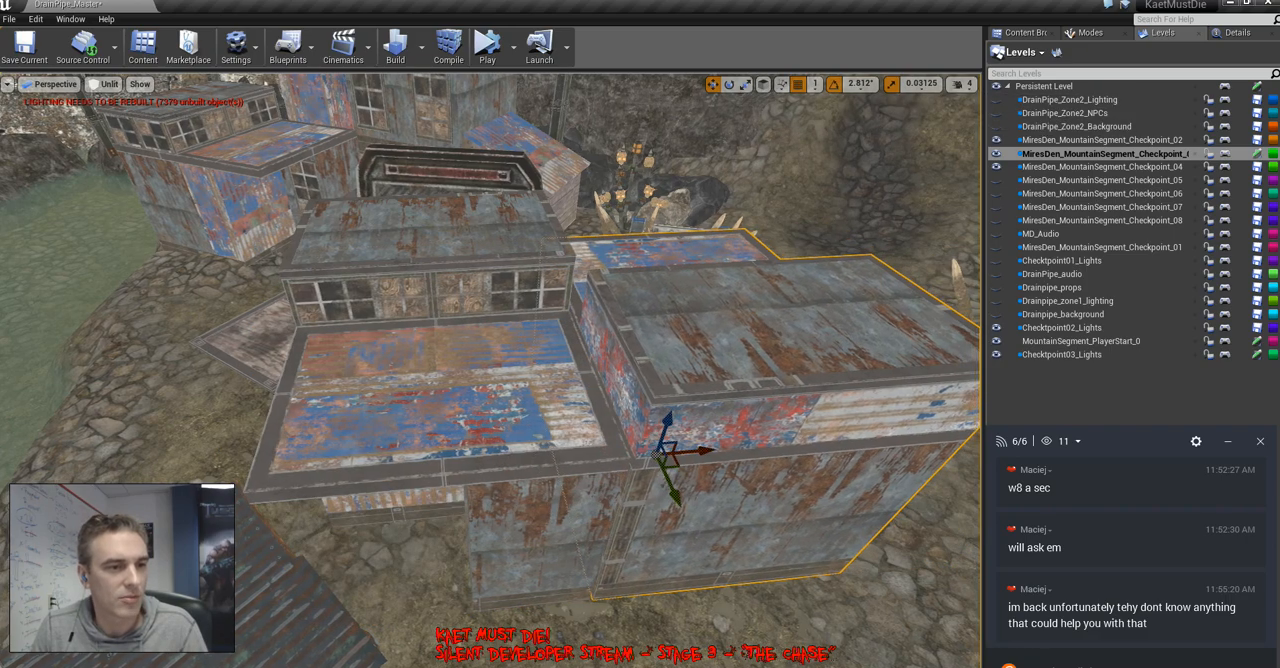
right_drag(715, 450, 600, 400)
Copy the original stepped-roof building to the far side of the rotated one and turn the copy about the vertical axis
ctrl+click(450, 440)
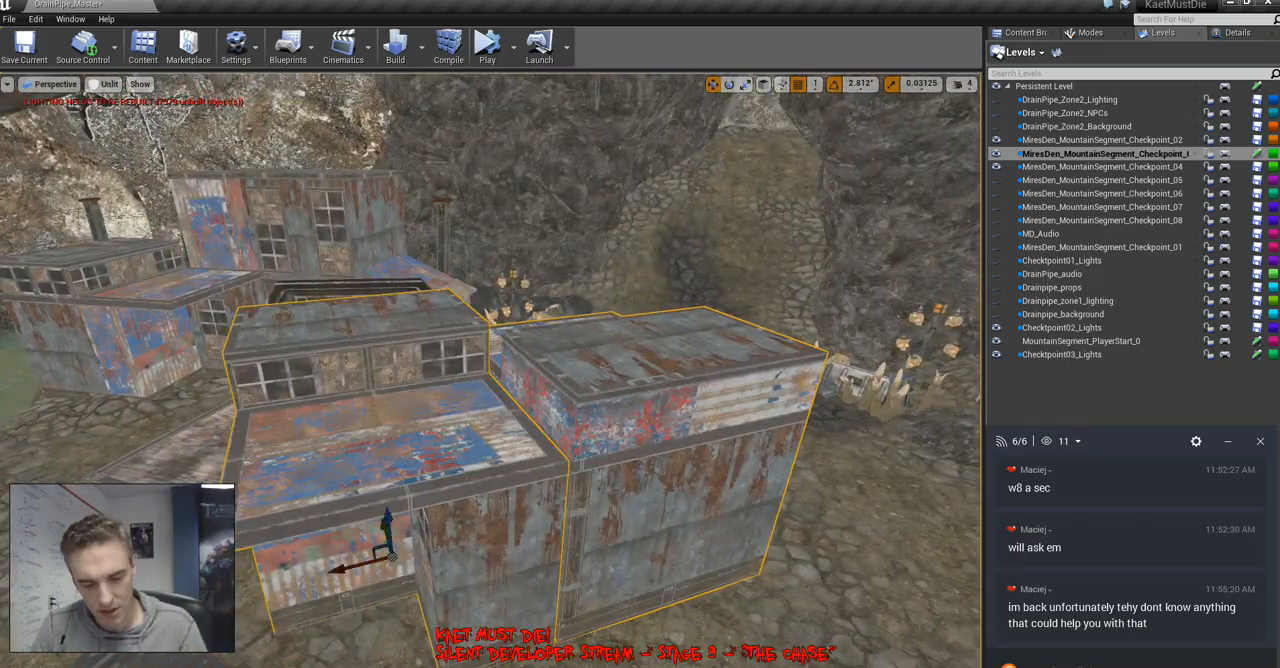
right_drag(460, 415, 840, 525)
drag(606, 443, 500, 447)
right_drag(500, 447, 730, 455)
key(e)
drag(562, 412, 512, 438)
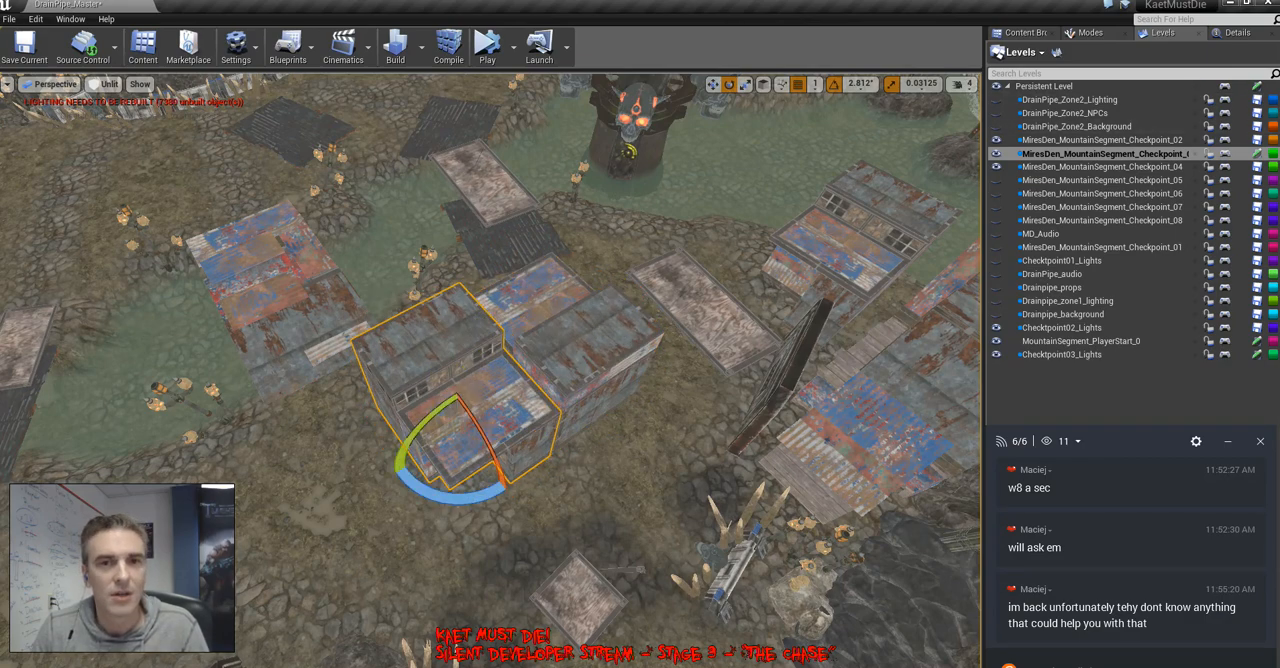
Scale the newest stepped-roof building to 1.5 and nudge it along its local axis against the neighbouring building
click(1237, 32)
click(1110, 238)
text(1.5)
key(Return)
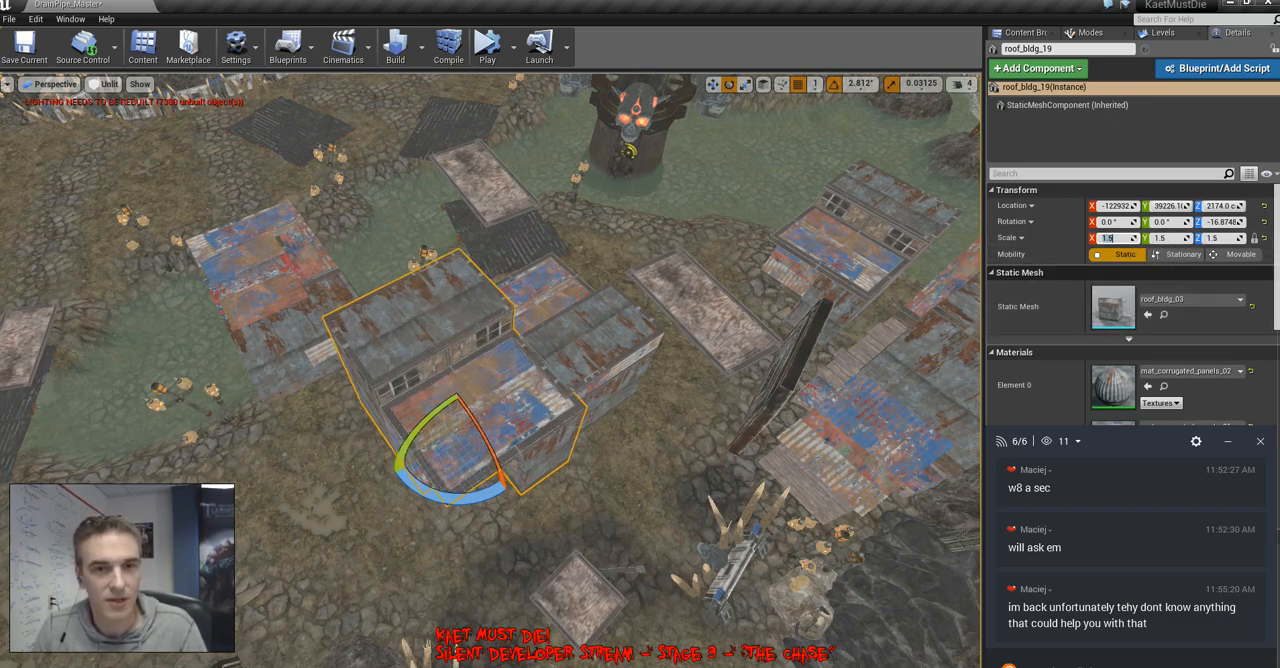
right_drag(700, 360, 620, 305)
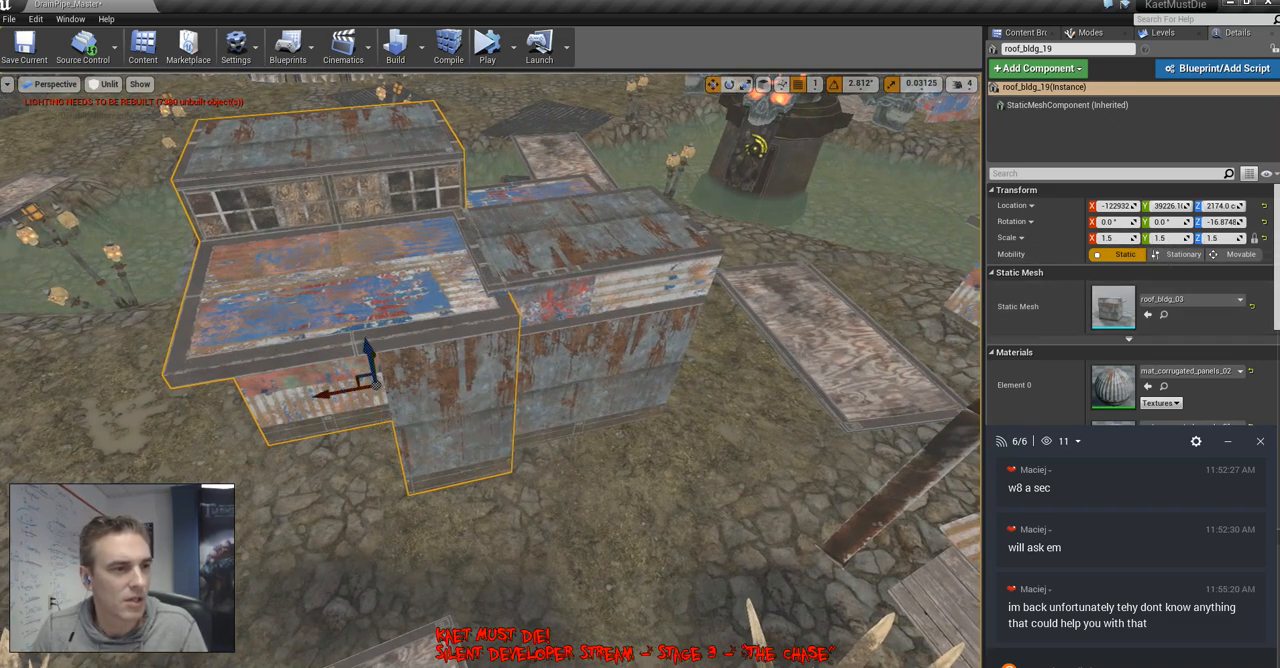
drag(322, 394, 311, 396)
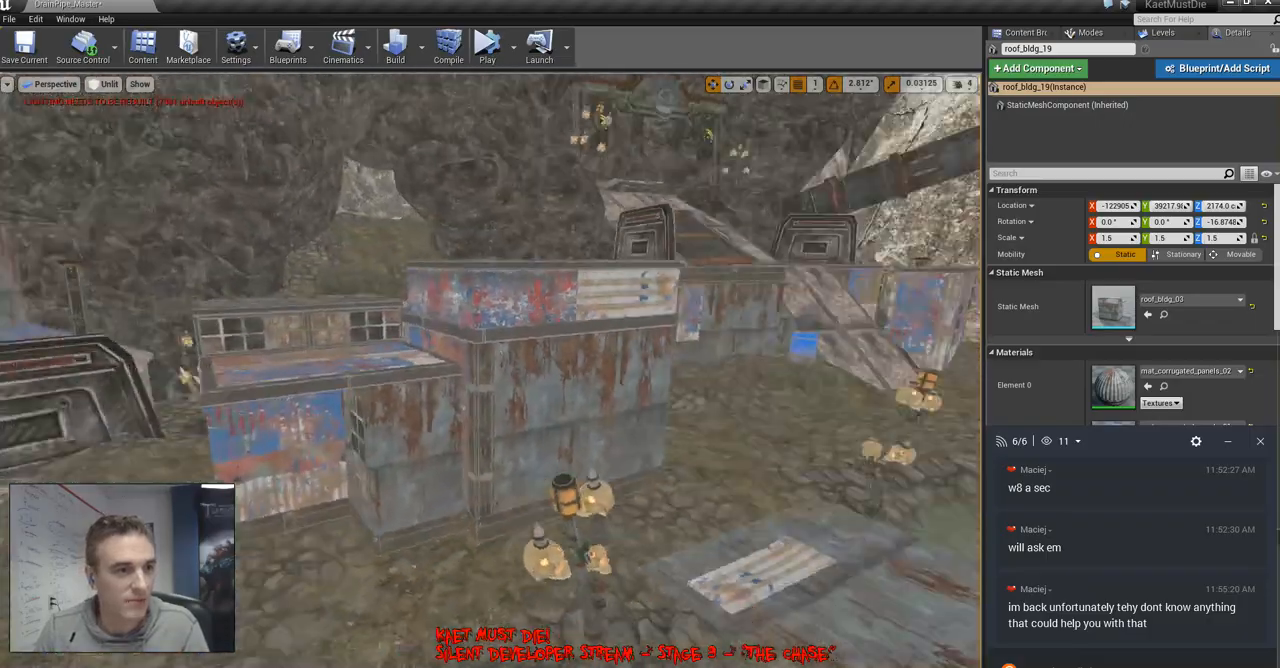
right_drag(490, 340, 390, 340)
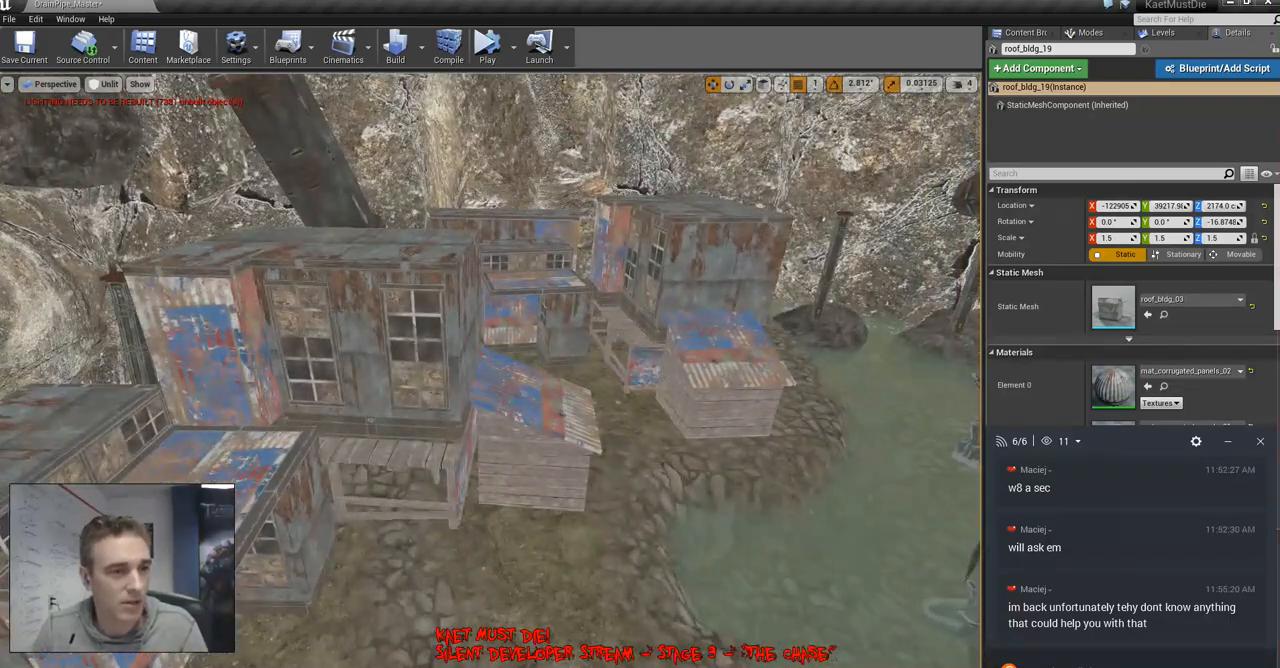
Copy the small plank shack beside the tall windowed building and move the copy across the water next to the flat ramp by the stepped-roof buildings
click(365, 385)
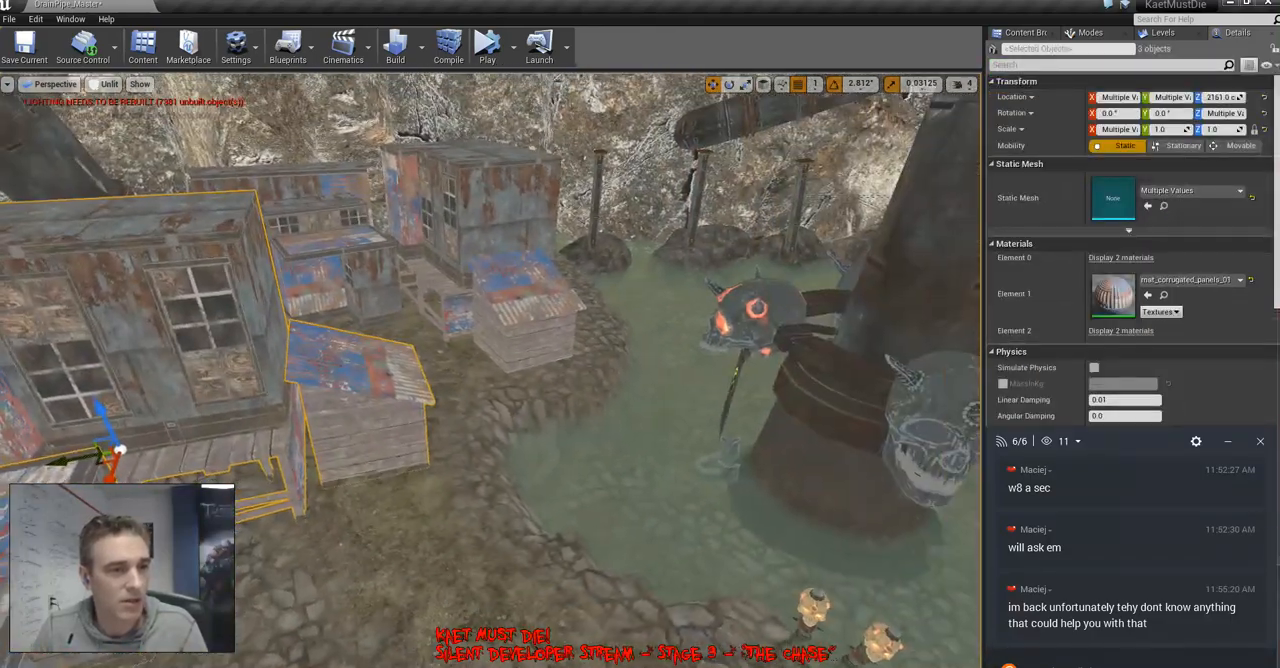
click(368, 405)
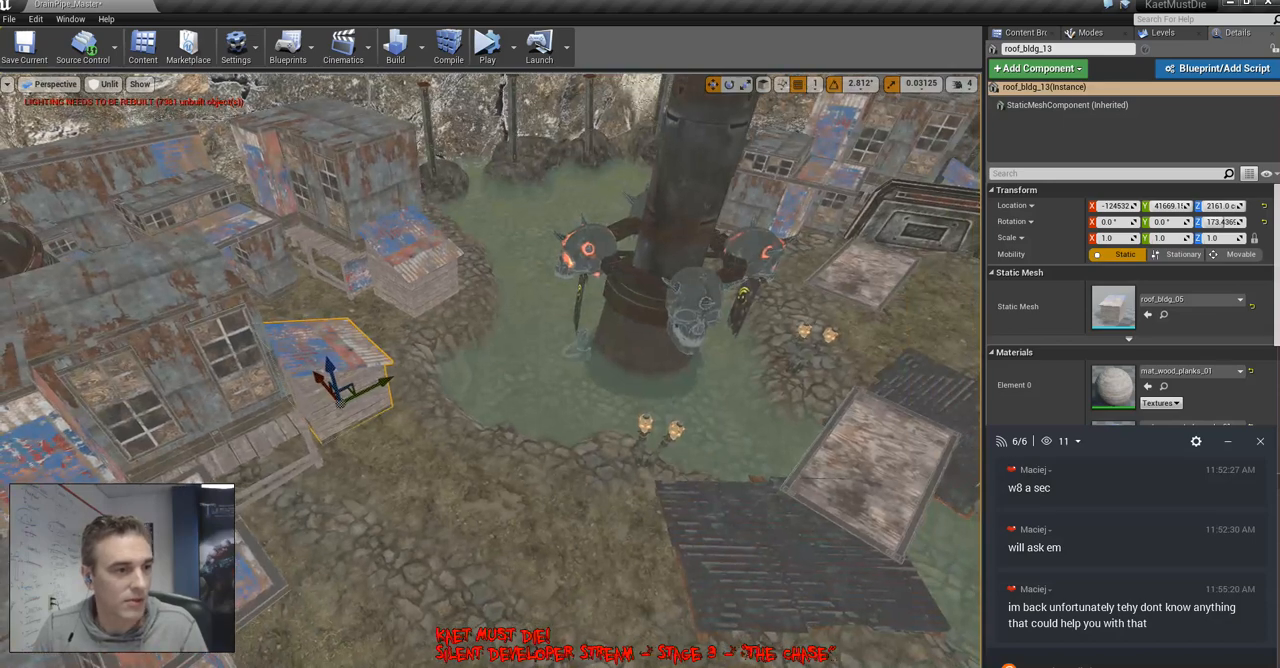
alt+drag(347, 391, 717, 492)
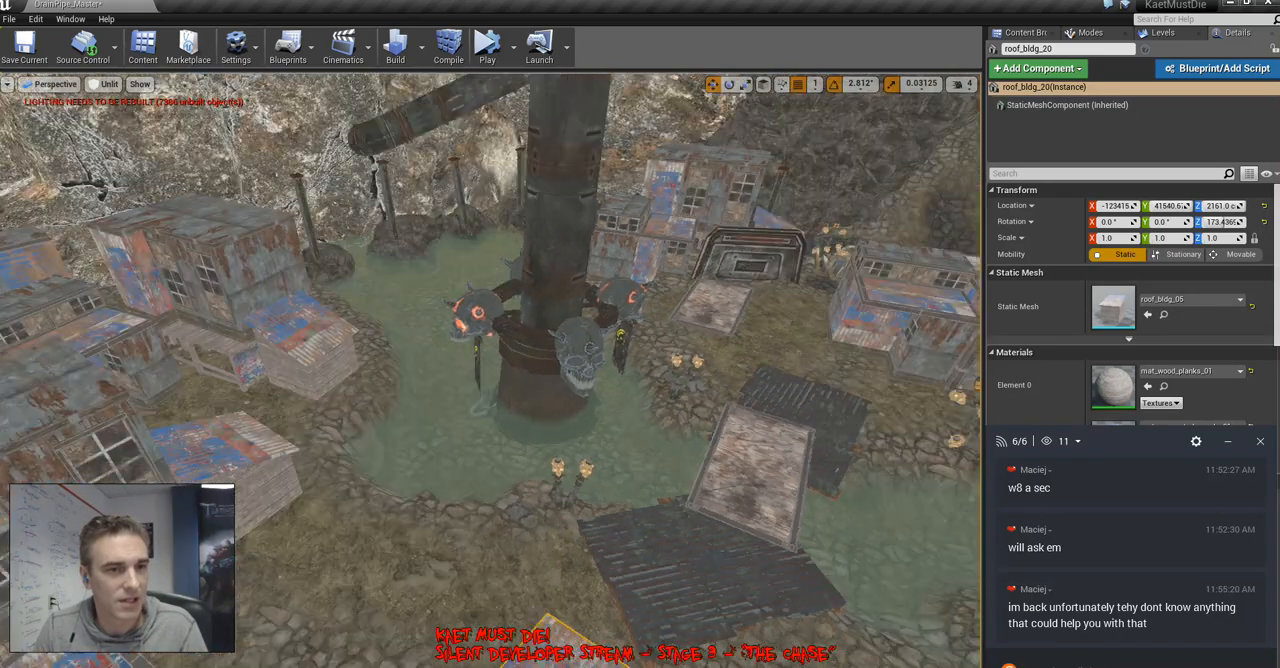
right_drag(640, 430, 705, 432)
drag(442, 520, 654, 268)
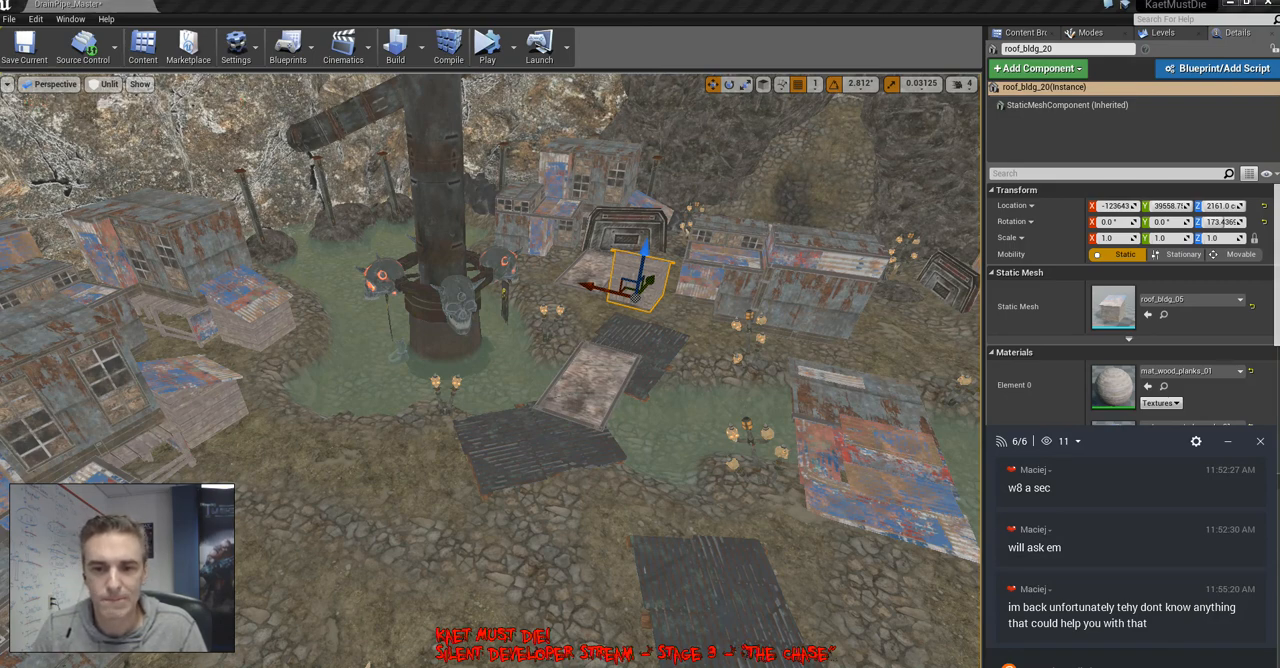
Lift the copied plank shack onto the flat roof of the adjacent corrugated building and rotate it about the vertical axis
right_drag(640, 300, 860, 395)
right_drag(640, 370, 440, 360)
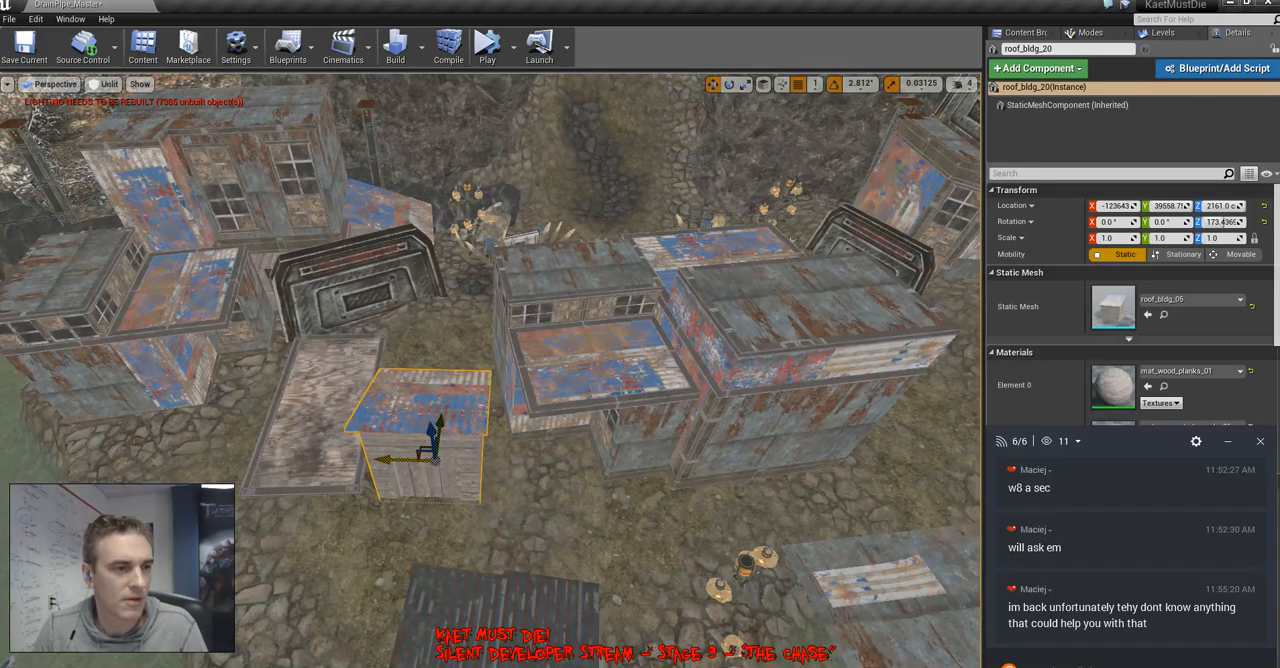
drag(432, 456, 845, 330)
right_drag(640, 370, 965, 375)
drag(605, 392, 563, 402)
key(e)
drag(530, 445, 590, 450)
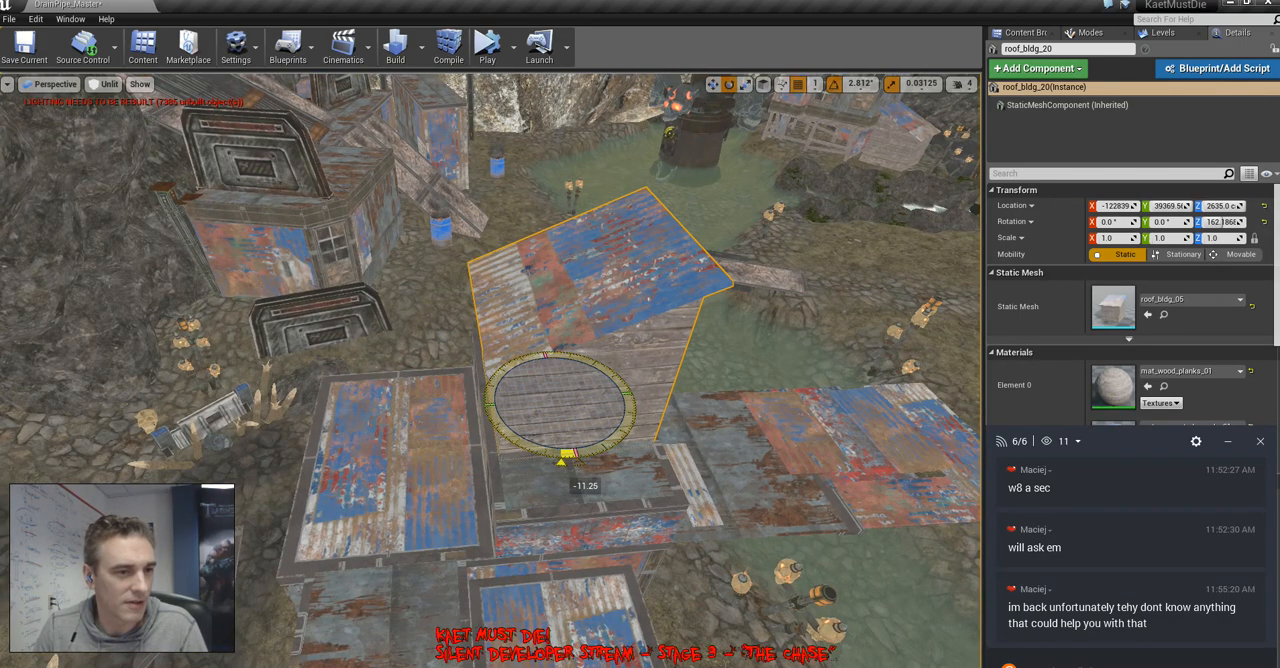
Nudge the rooftop plank shack into place on the corrugated building and turn it to about -17.8° around the vertical axis
key(w)
drag(564, 439, 575, 468)
right_drag(575, 468, 300, 394)
drag(412, 314, 381, 322)
key(e)
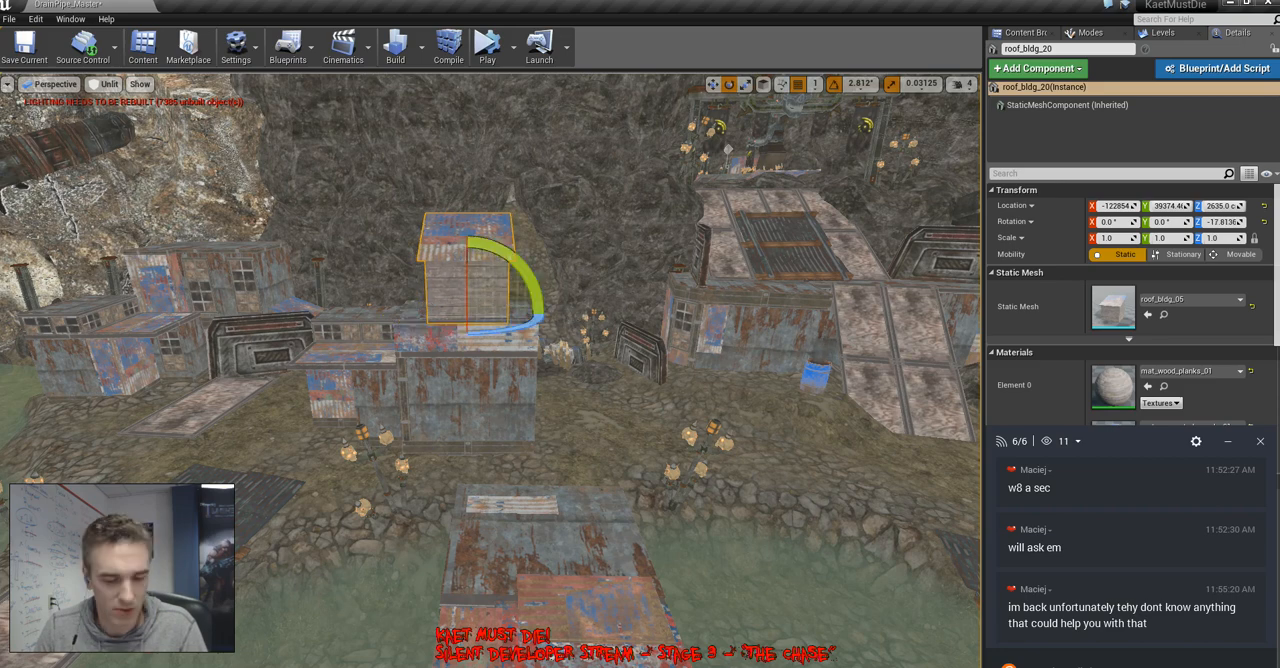
Inspect the rooftop shack and the surrounding village, bridges and pool from ground level and above with the editor icons hidden
key(g)
key(s)
right_drag(480, 360, 500, 425)
key(alt+4)
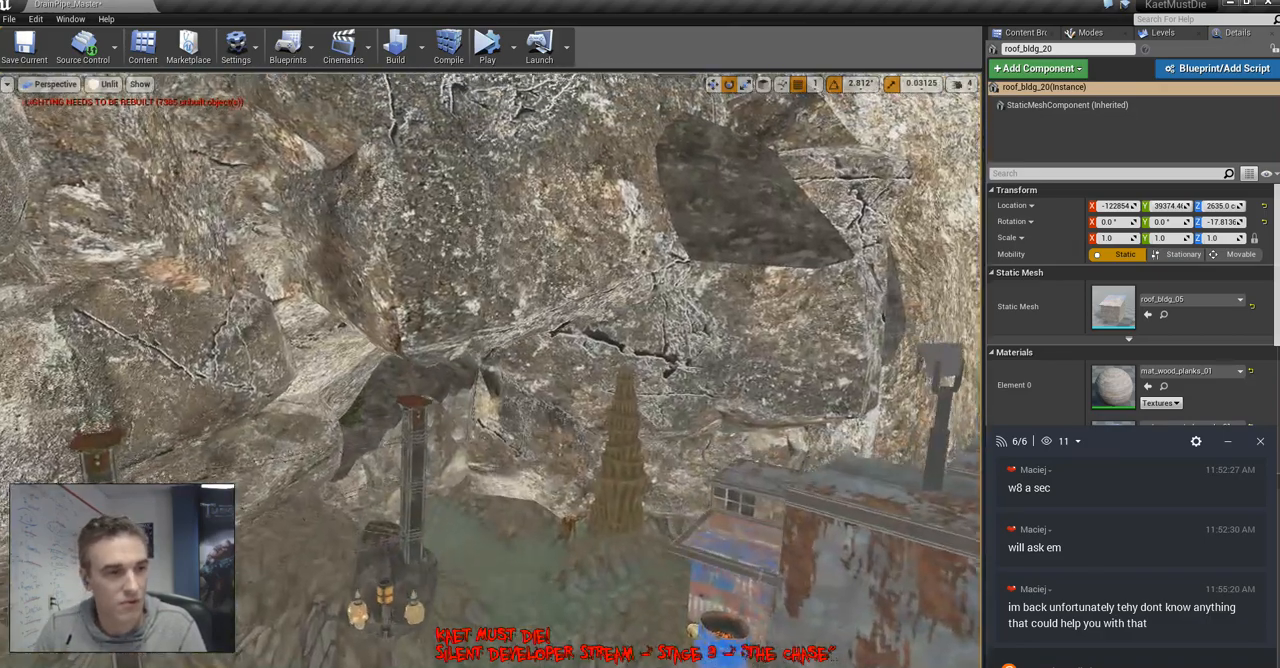
right_drag(490, 370, 390, 355)
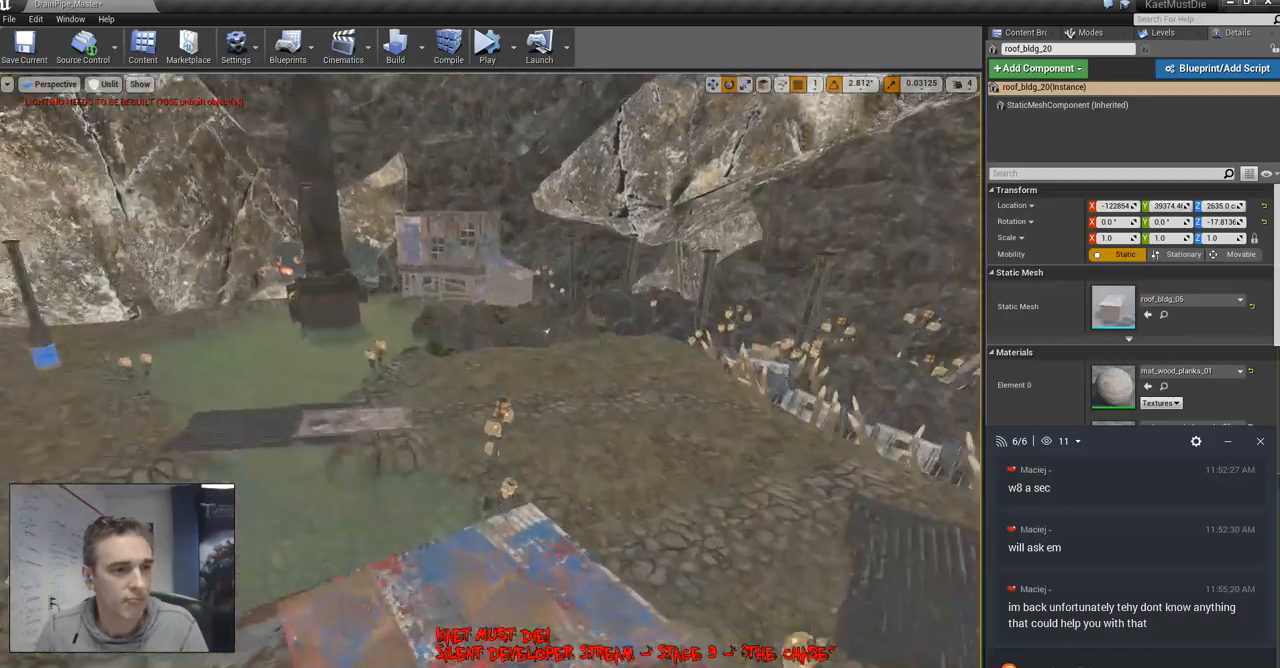
right_drag(547, 331, 549, 318)
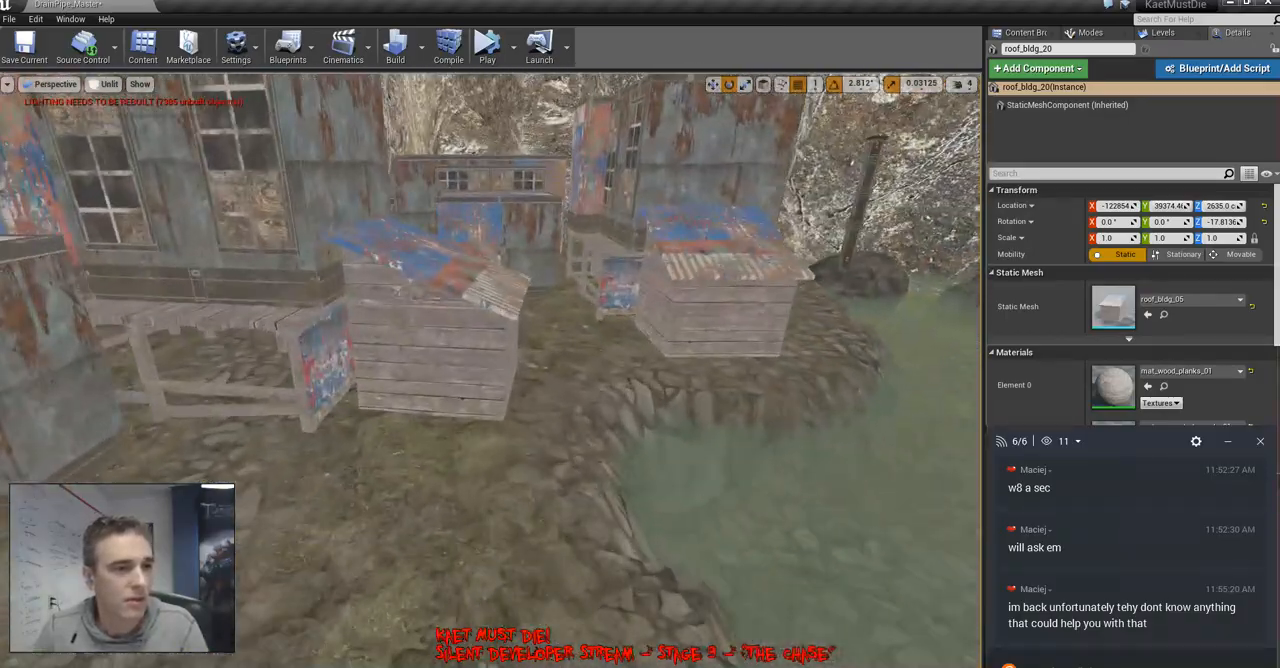
right_drag(547, 331, 490, 322)
Copy the original plank shack onto the open ground near the dark corrugated ramp and turn the copy to about -141.6° around the vertical axis
click(540, 333)
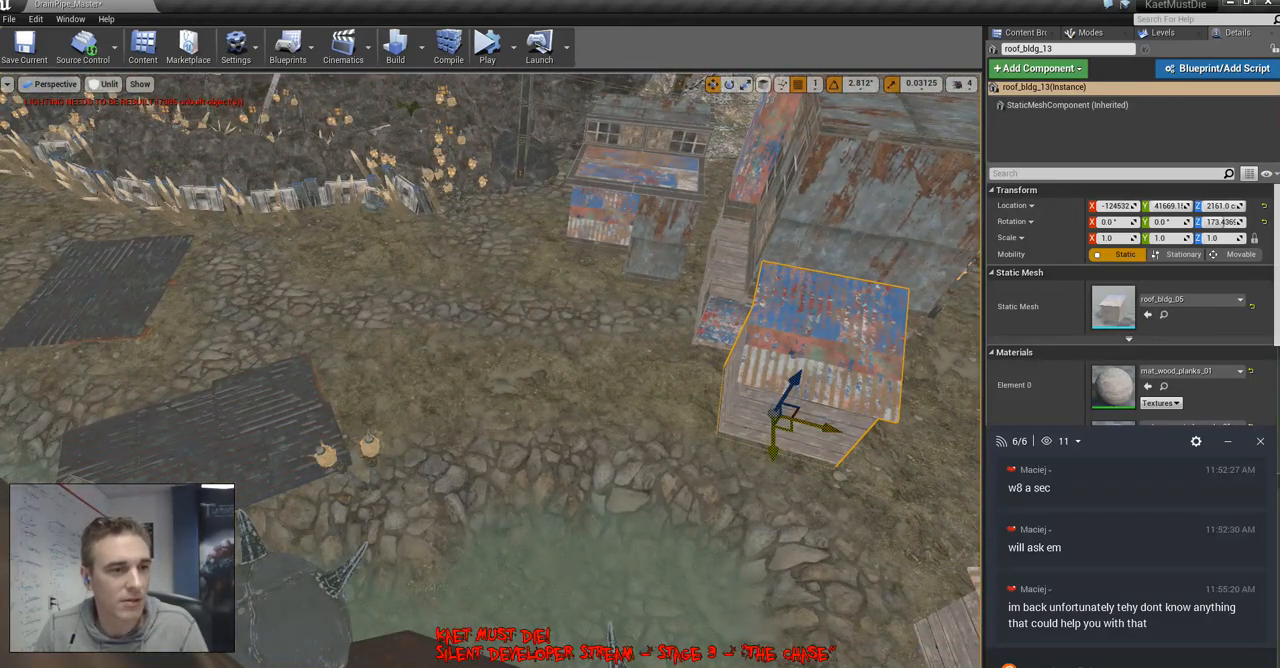
alt+drag(785, 422, 409, 384)
drag(425, 432, 470, 415)
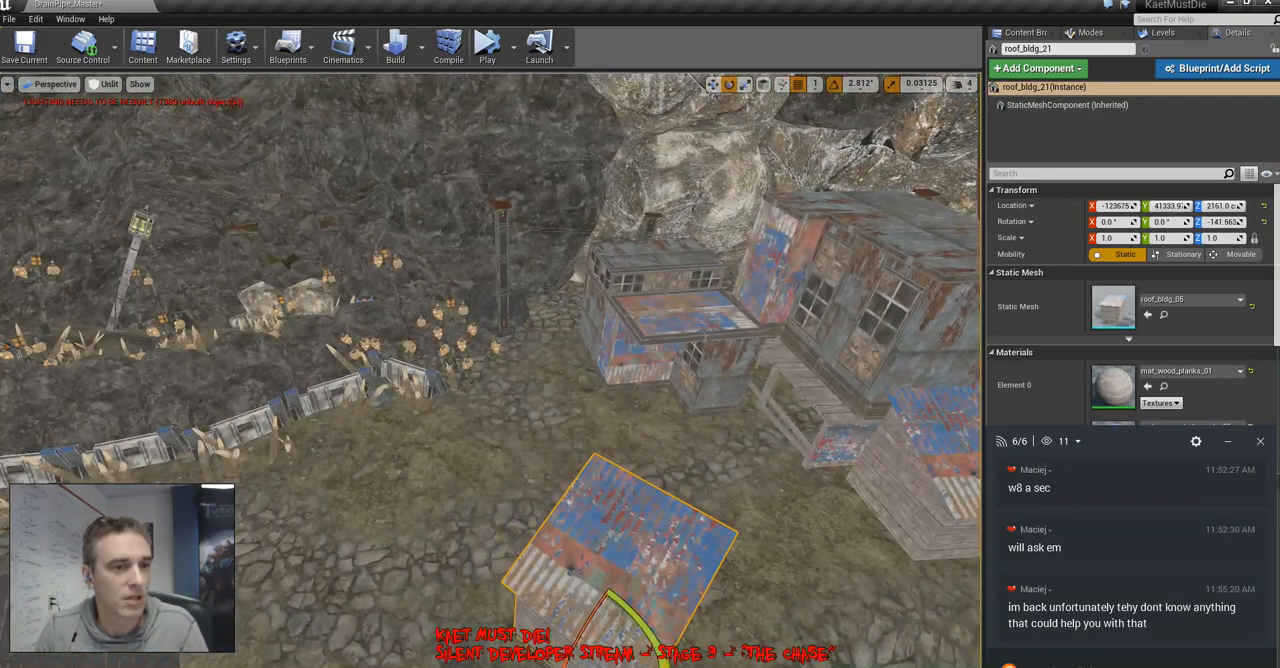
right_drag(730, 335, 640, 350)
Copy the 1.25-scale stepped-roof building to the far bank and position it between the waterfall and the curved spiked fence
click(730, 335)
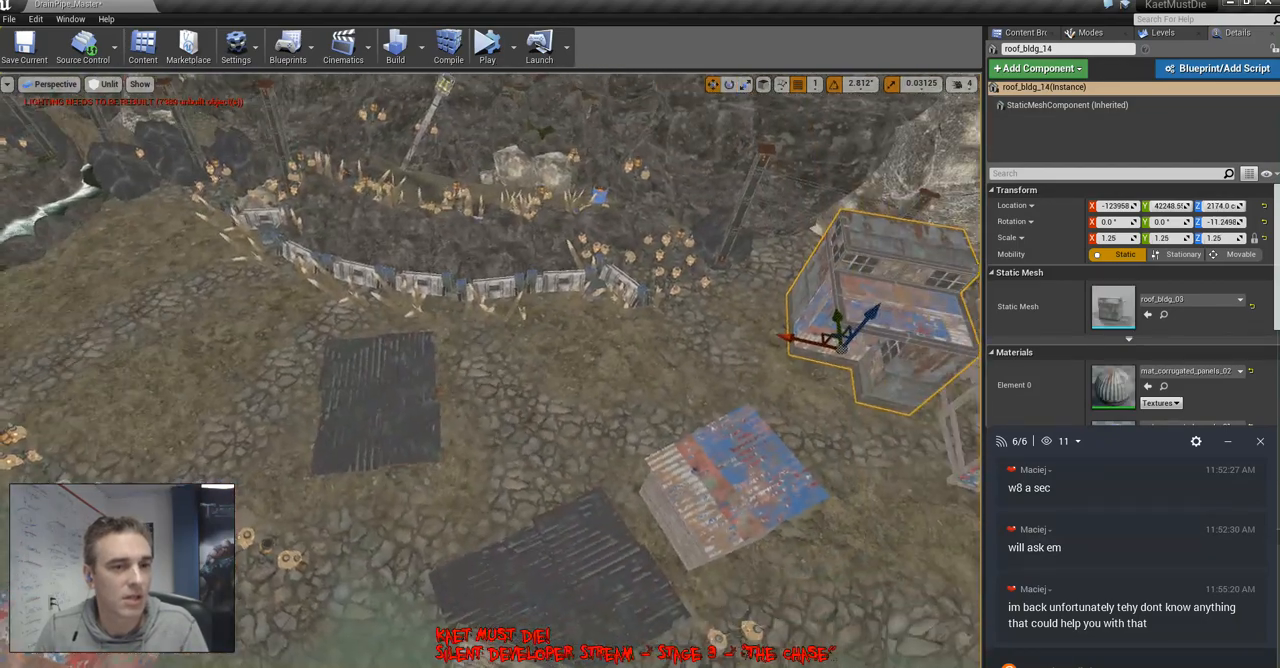
alt+drag(835, 330, 98, 286)
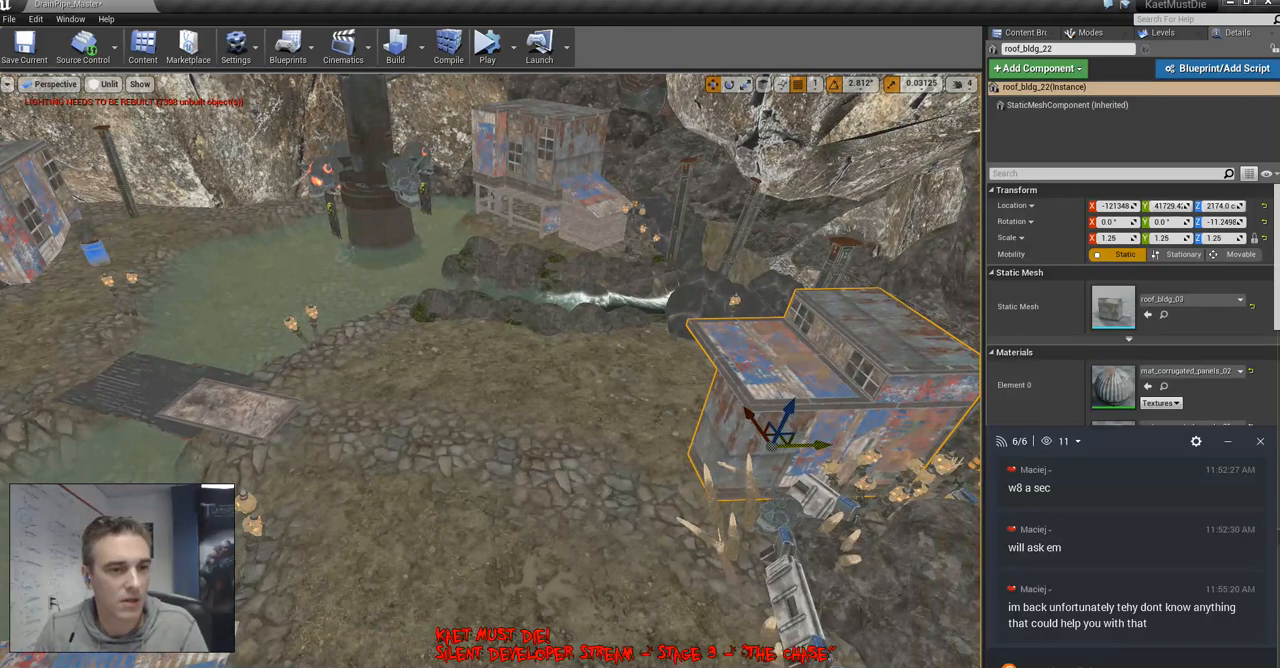
drag(780, 432, 512, 442)
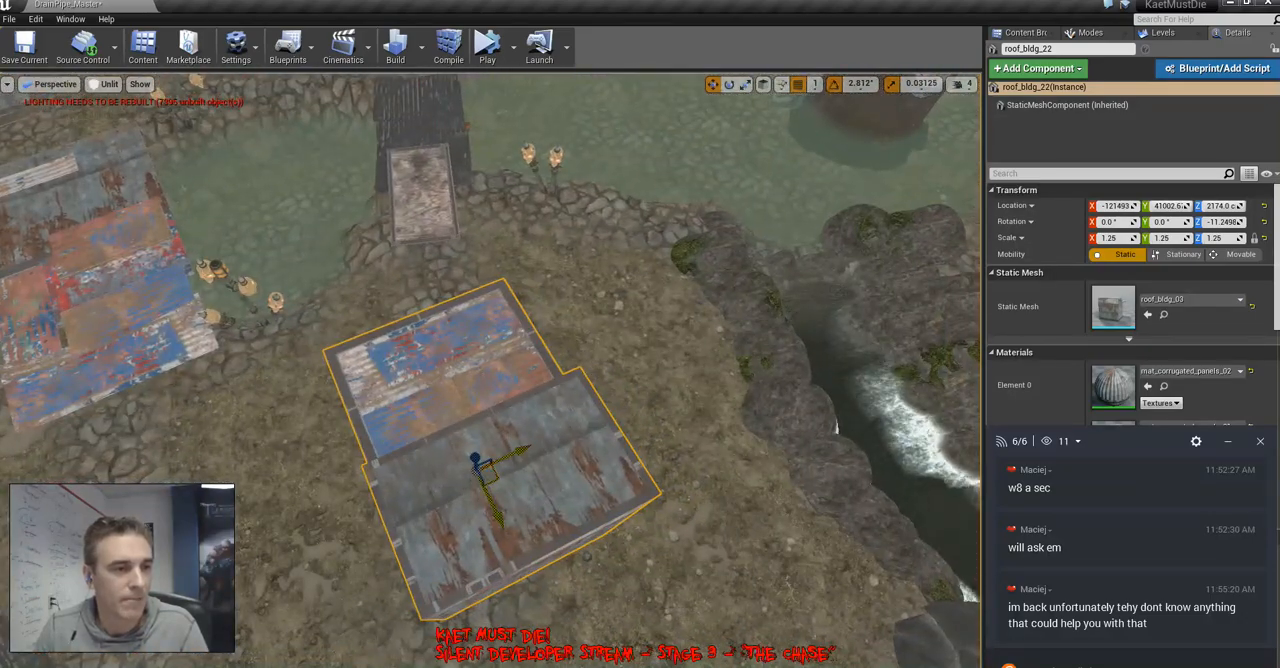
drag(487, 472, 668, 482)
right_drag(668, 482, 800, 470)
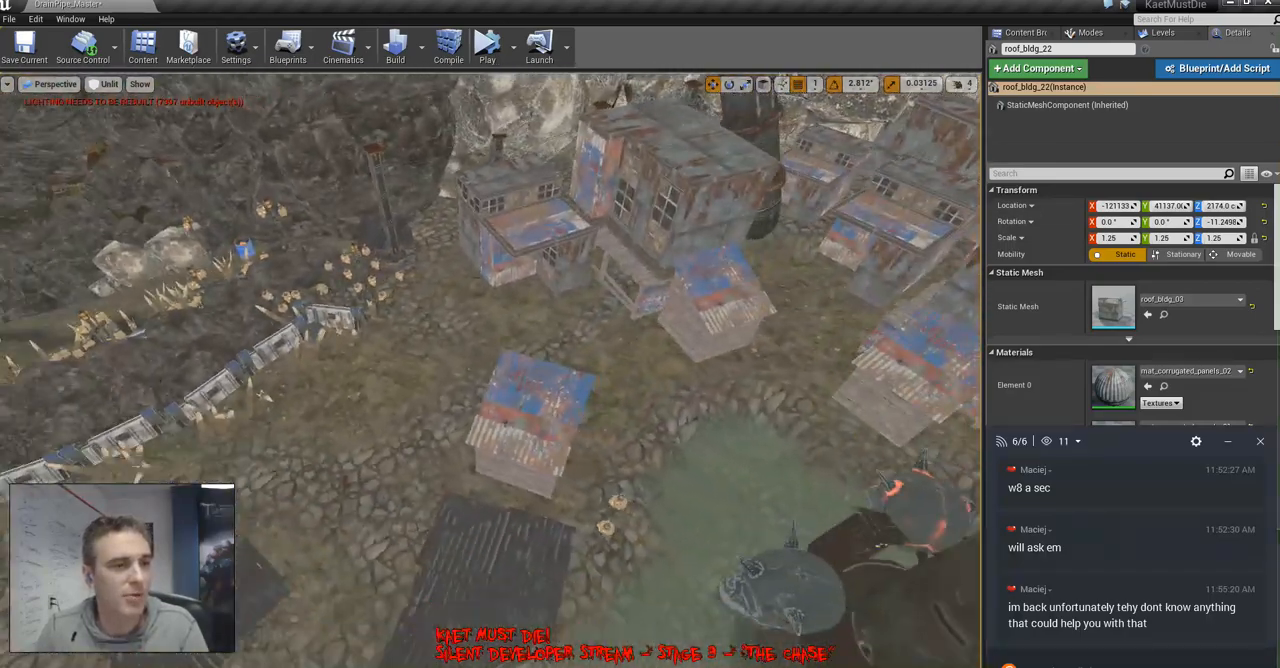
Copy the newest plank shack to the end of the spiked fence and make another copy near the patchwork bridge
click(534, 418)
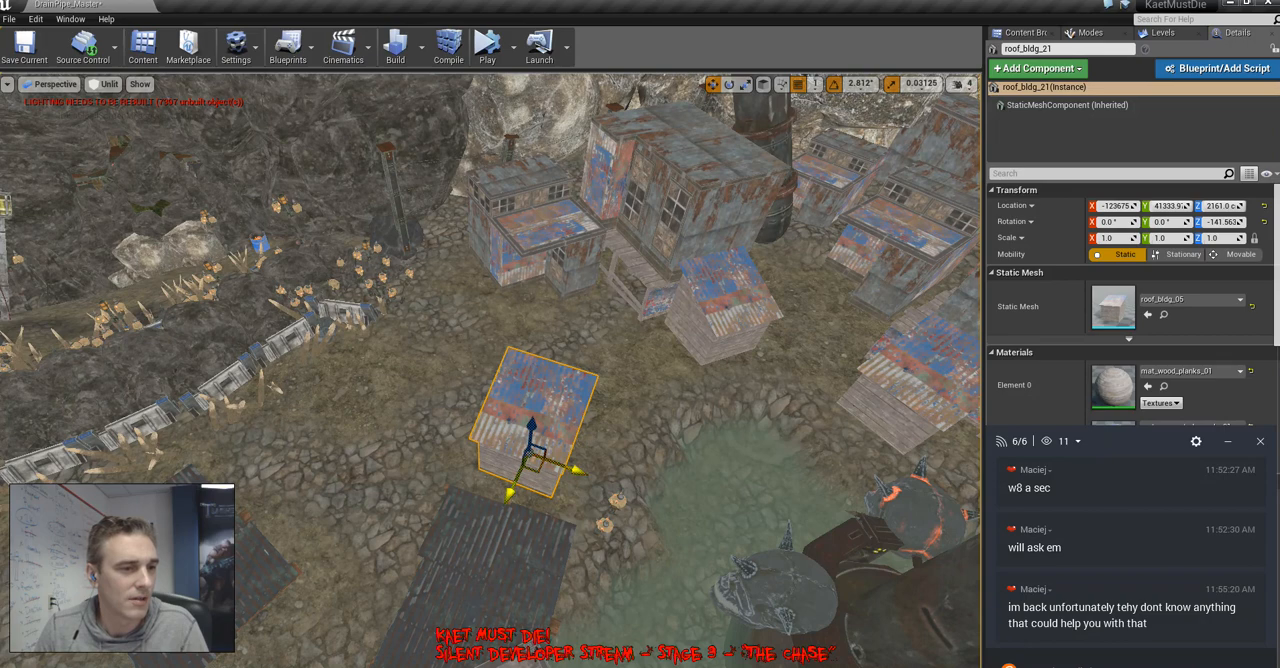
alt+drag(530, 455, 357, 378)
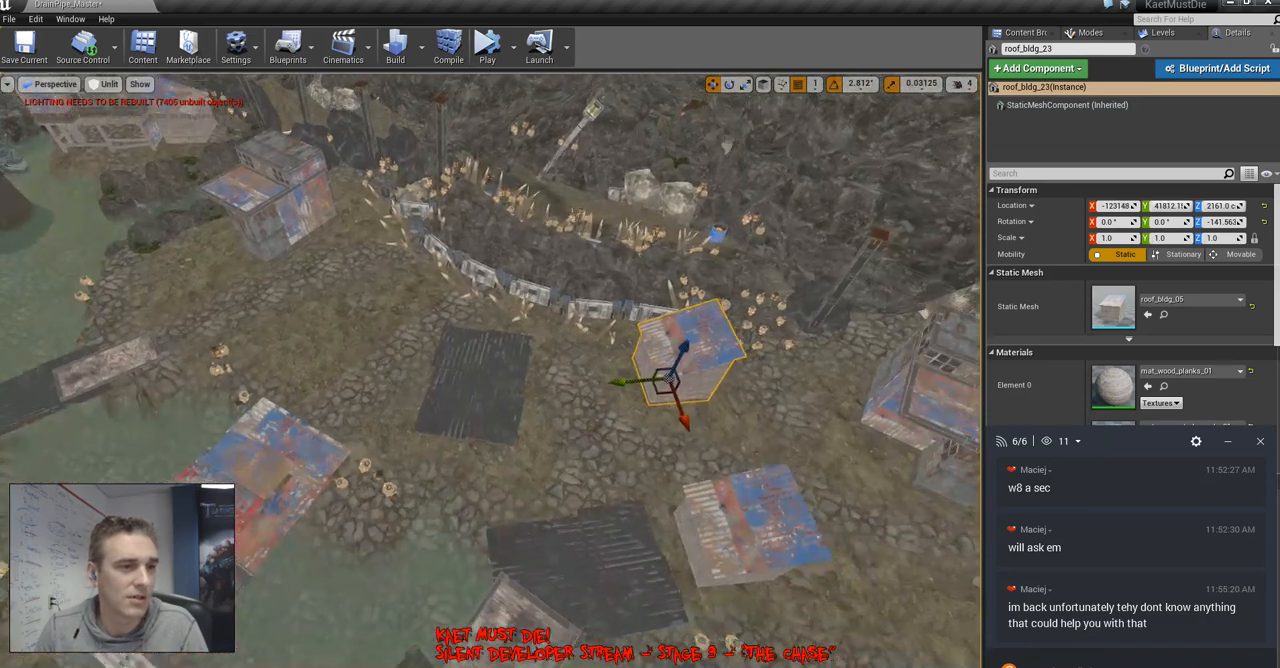
alt+drag(643, 382, 268, 356)
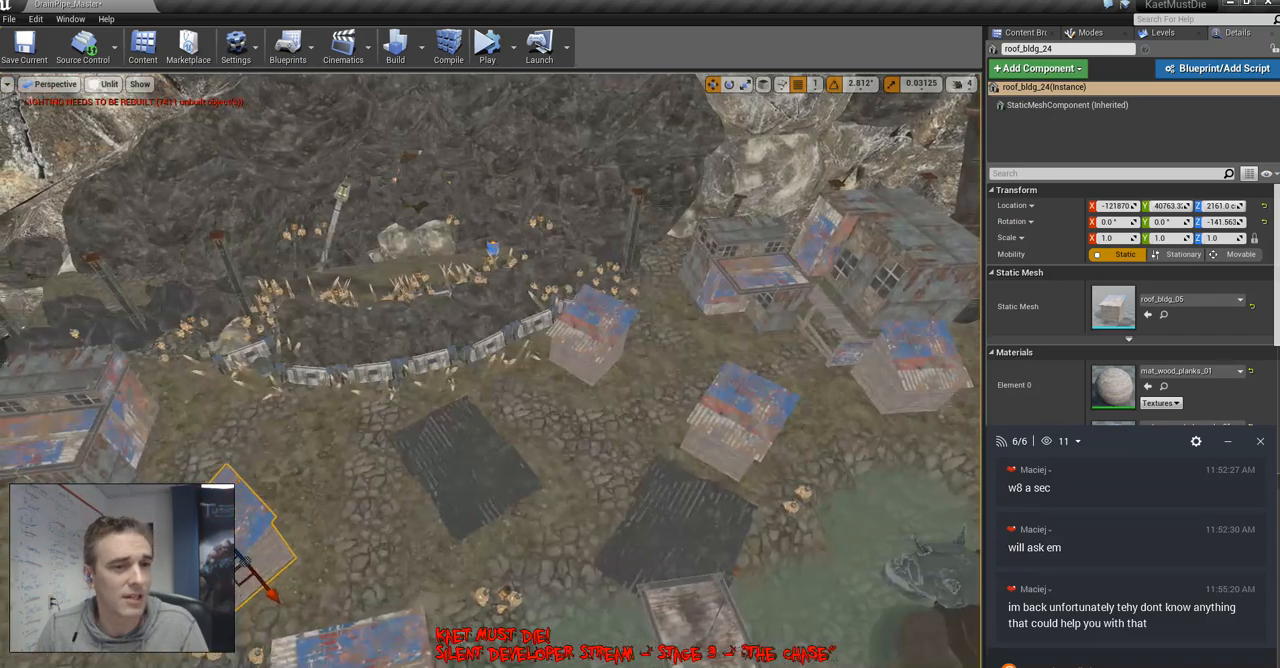
Rotate the plank shack at the end of the spiked fence about the vertical axis
click(590, 340)
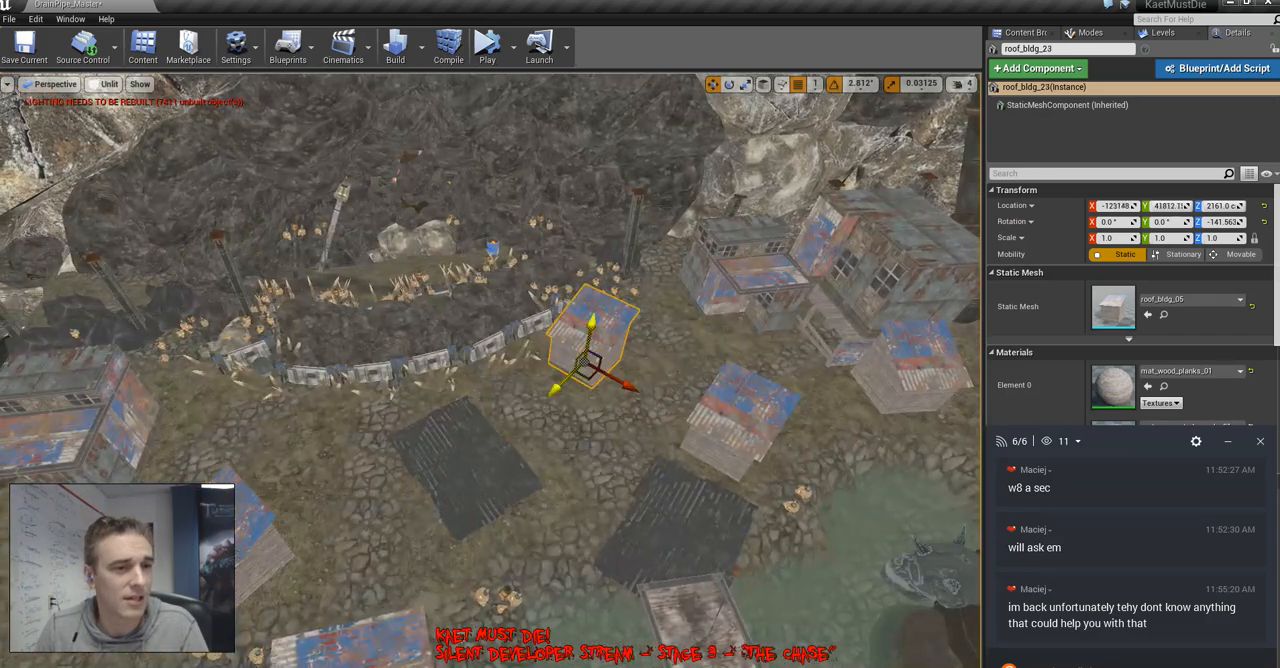
key(e)
drag(600, 465, 562, 428)
Turn the plank shack by the patchwork bridge to about 159.4° and rotate the stepped-roof building by the waterfall about its vertical axis
click(262, 538)
right_drag(262, 538, 12, 550)
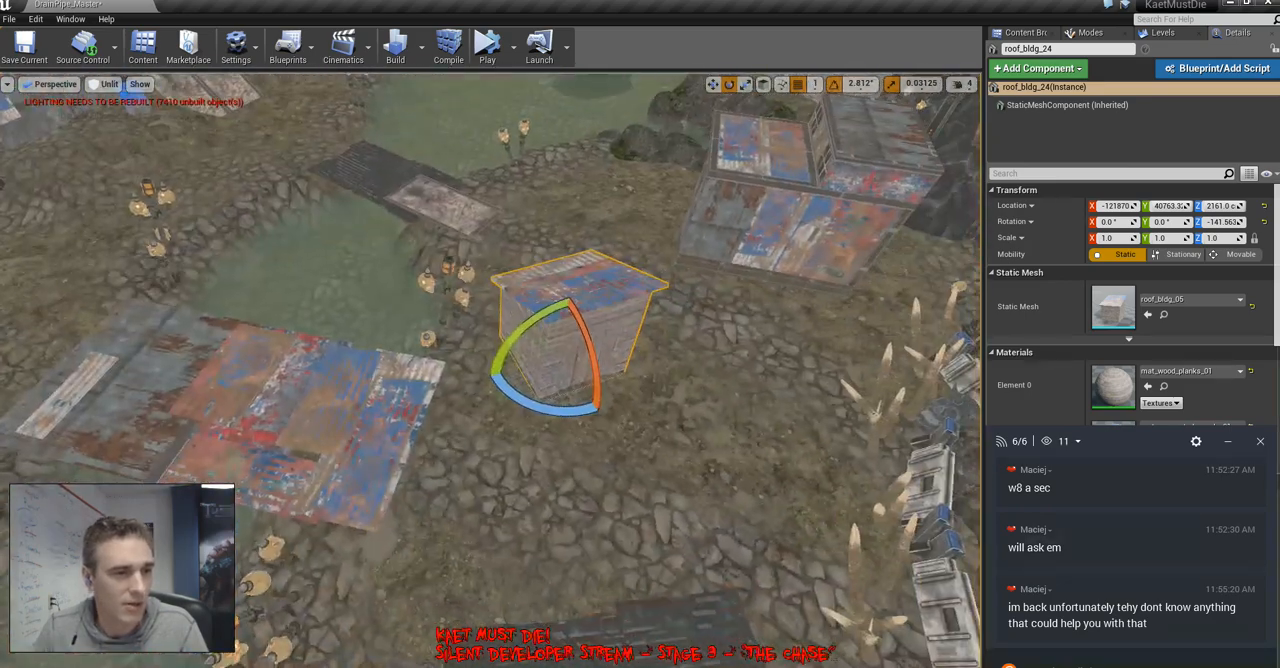
drag(515, 403, 562, 417)
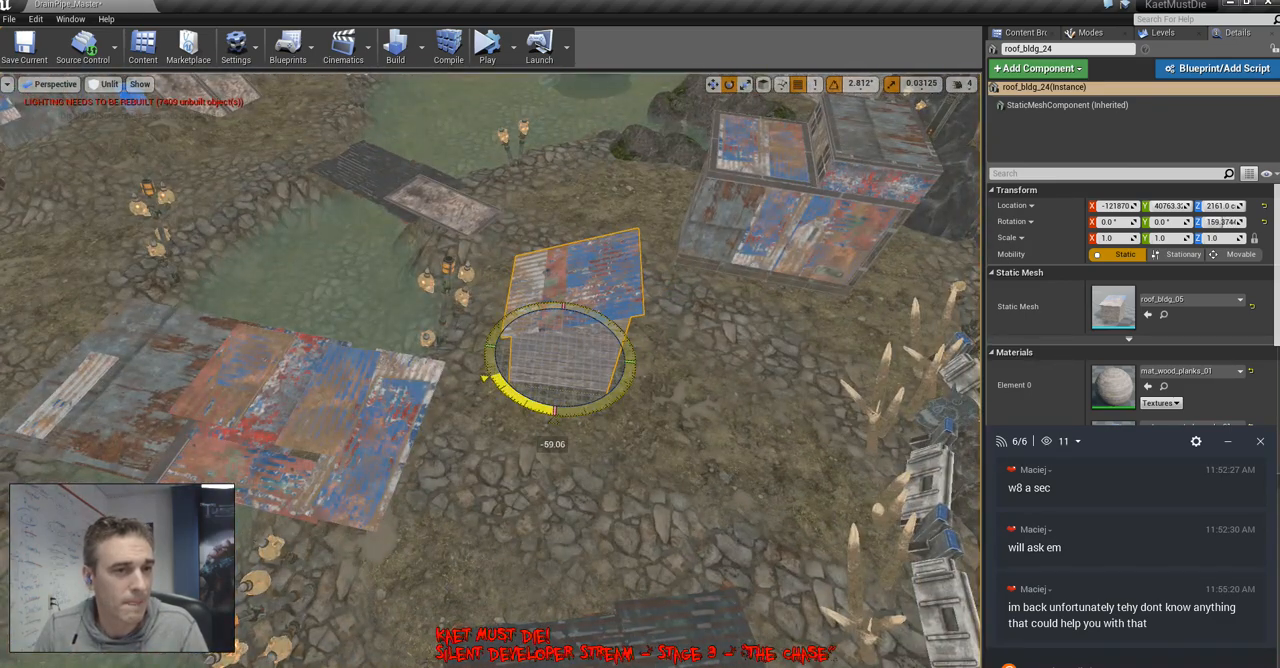
right_drag(562, 417, 785, 398)
click(472, 215)
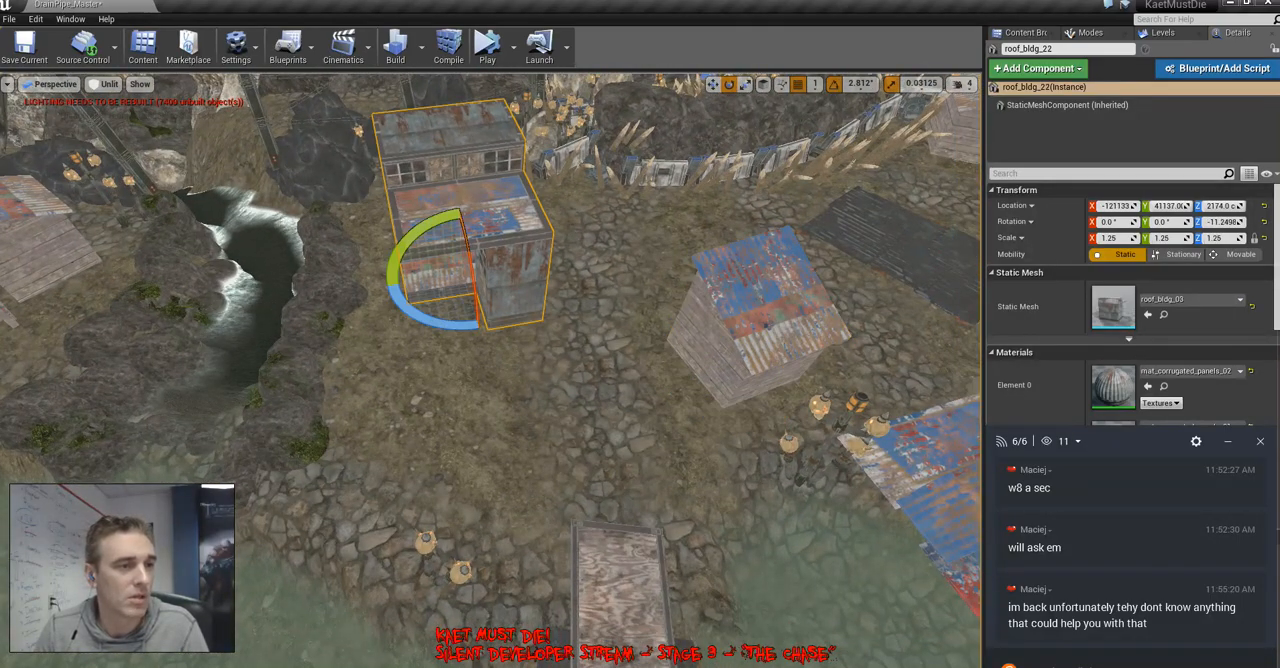
drag(383, 287, 540, 282)
Copy the plank shack from the patchwork bridge against the stepped-roof building by the waterfall, turn it to about -175.3° and adjust its position
click(752, 330)
key(w)
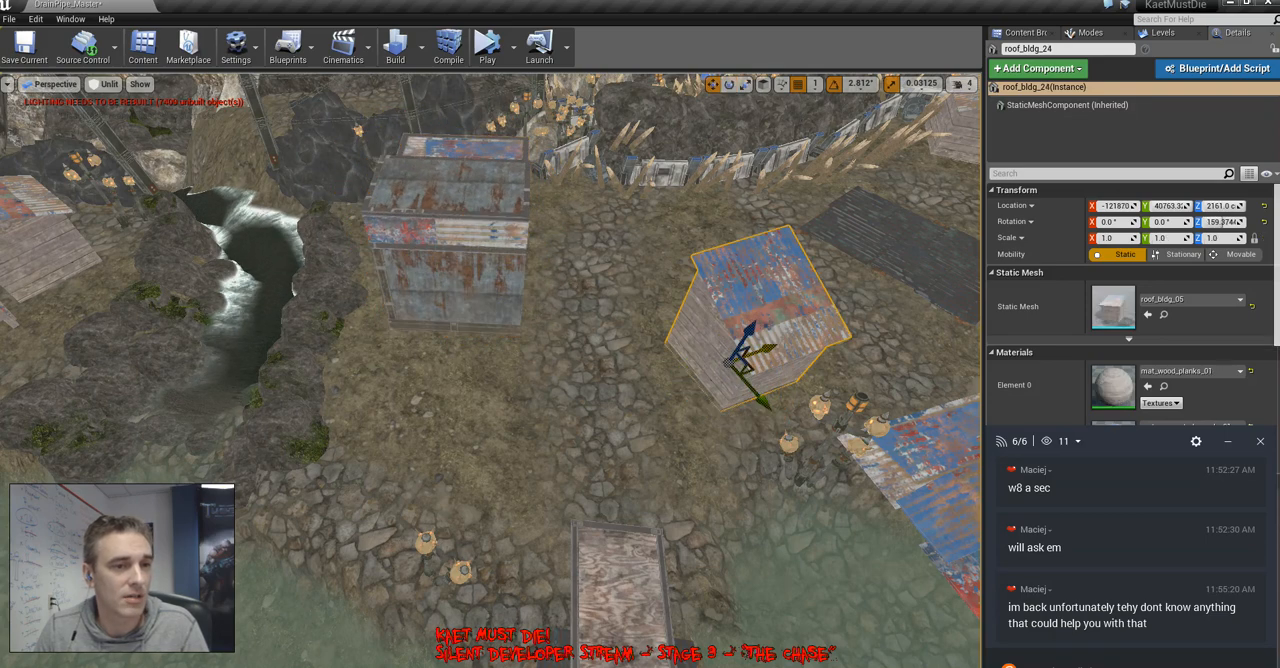
alt+drag(745, 352, 538, 398)
key(e)
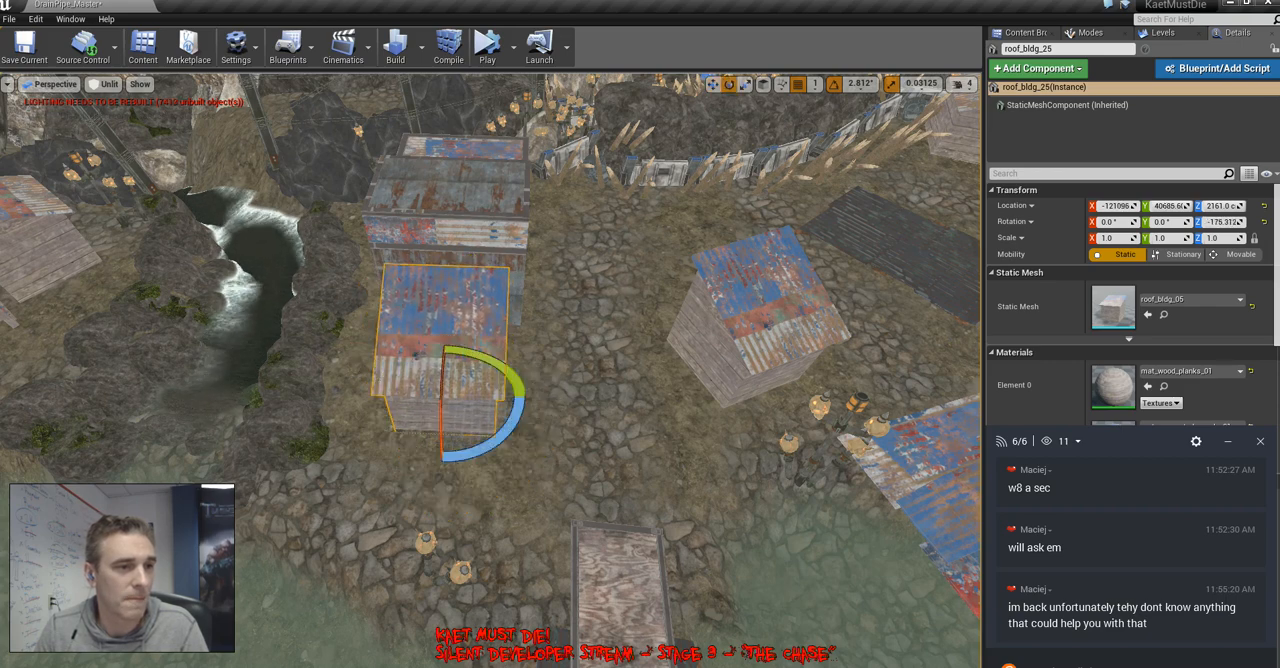
drag(447, 430, 449, 420)
right_drag(449, 420, 700, 350)
key(w)
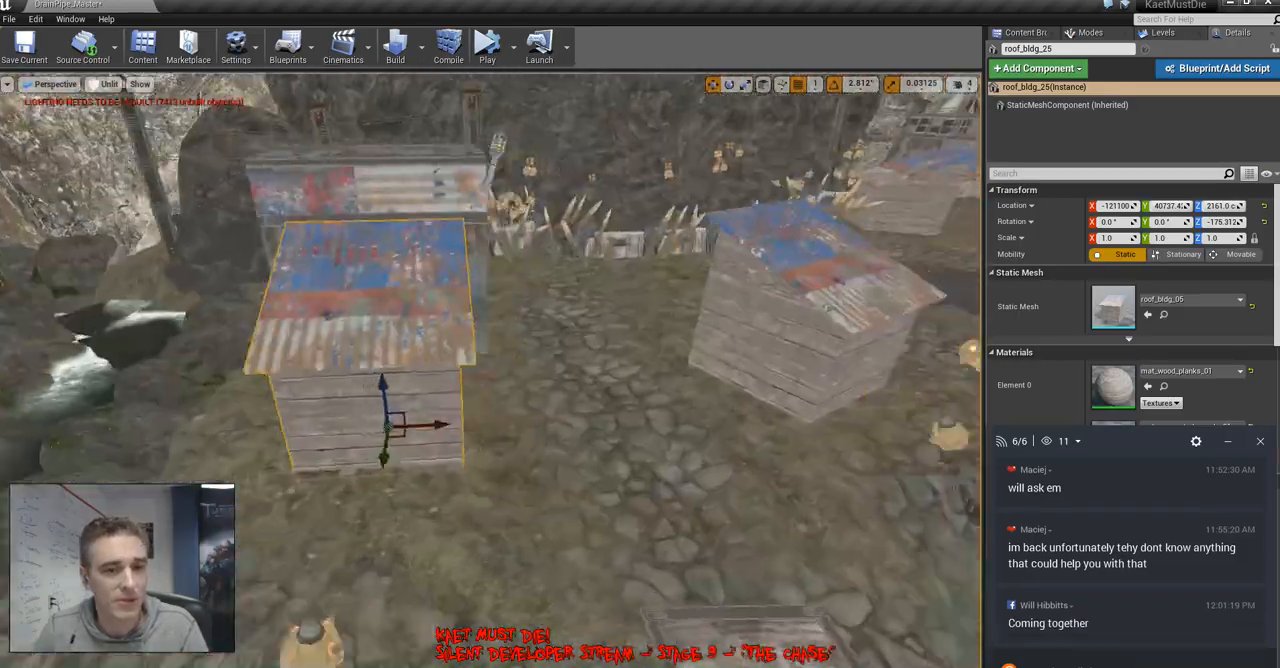
Select the point light over the pool beside the skull-ringed pipe and set its intensity to 10
key(f)
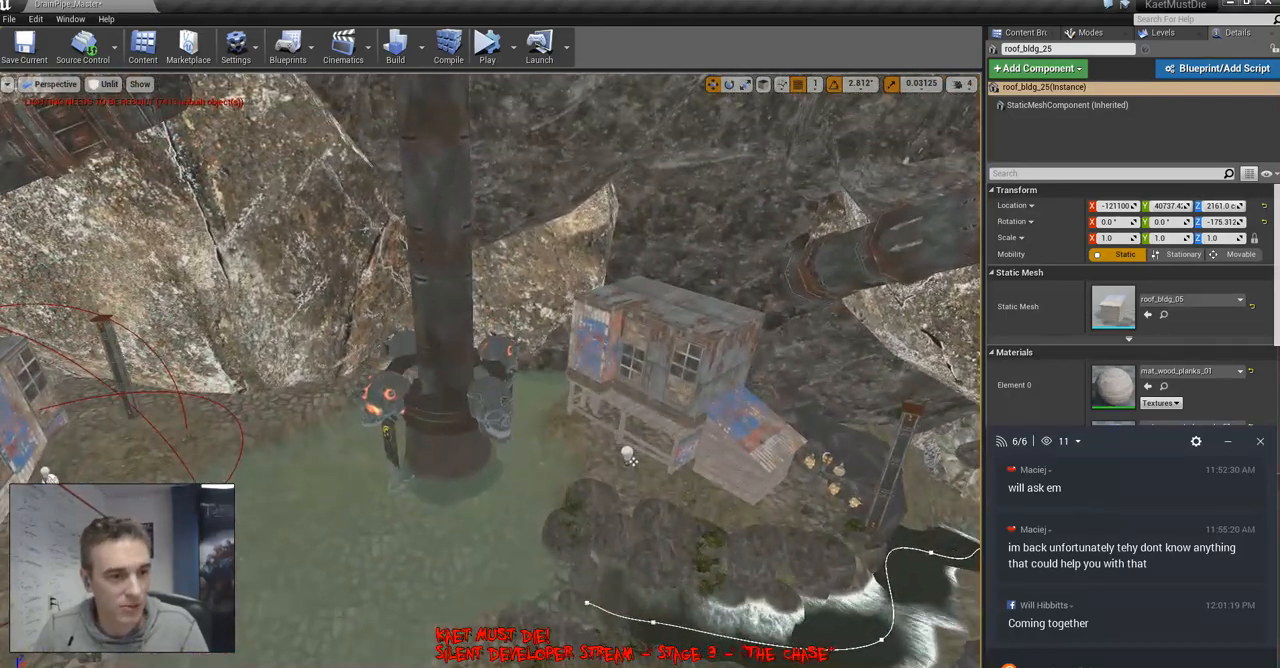
click(628, 457)
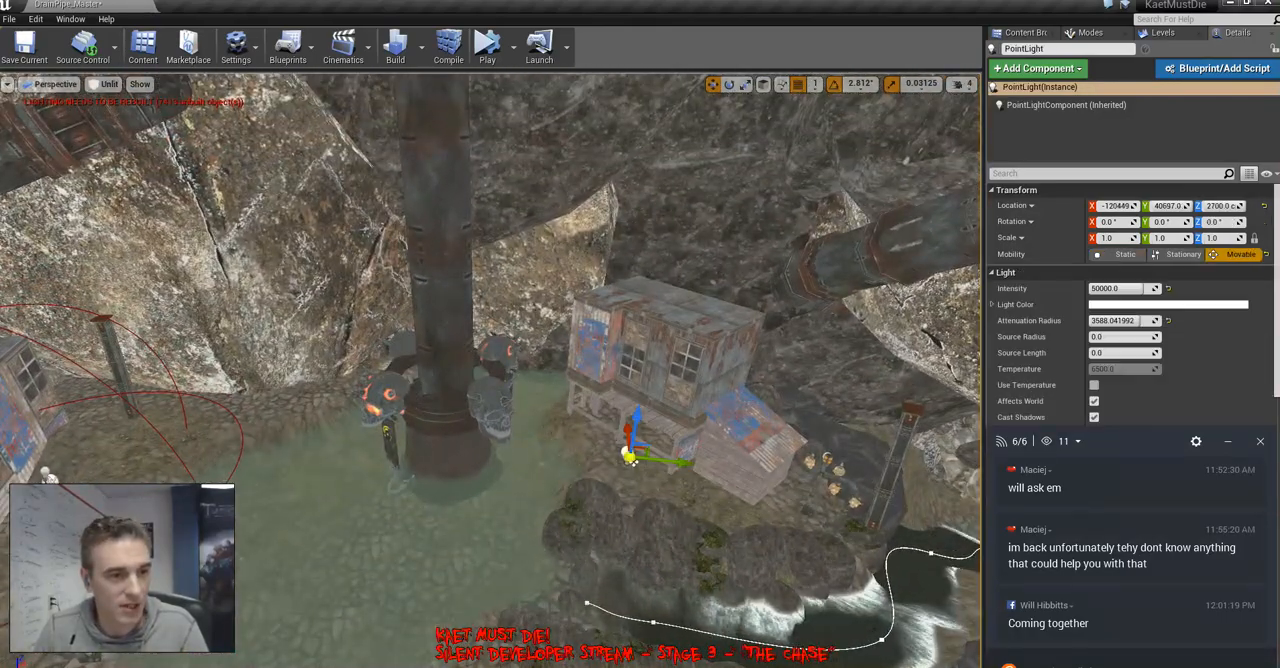
key(f)
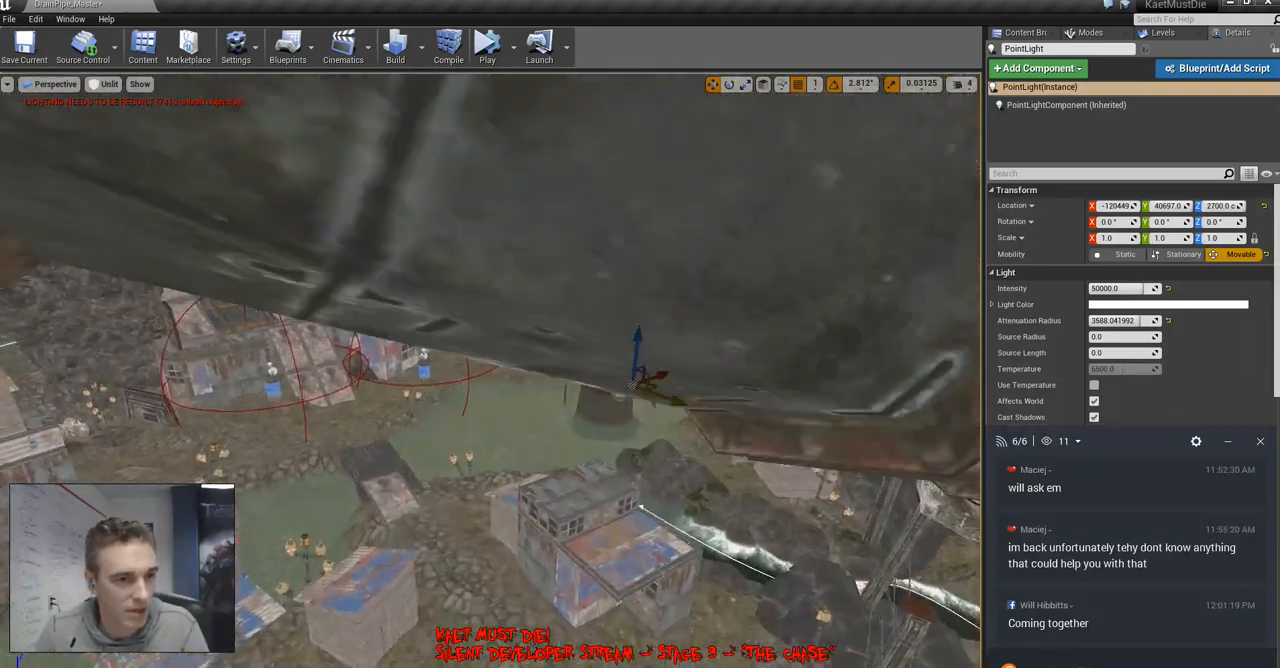
right_drag(490, 370, 438, 400)
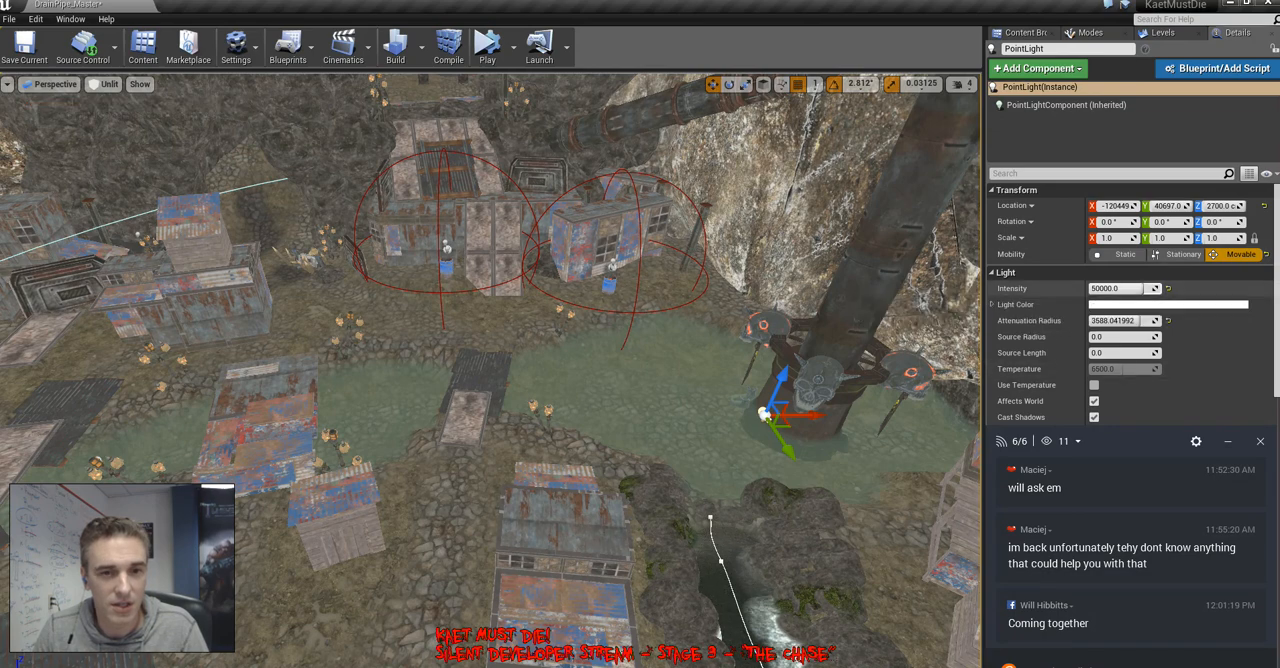
click(1114, 289)
text(10)
key(Return)
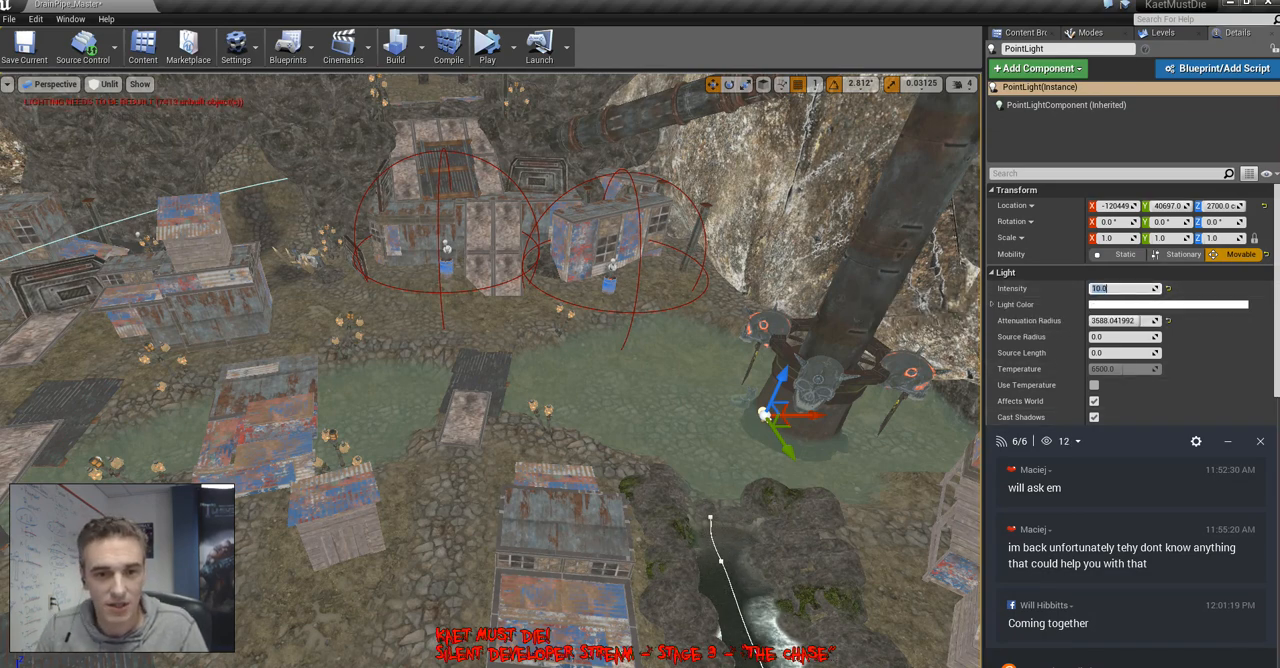
Disable inverse squared falloff on the point light and set its light falloff exponent to 3
click(1228, 441)
click(1094, 473)
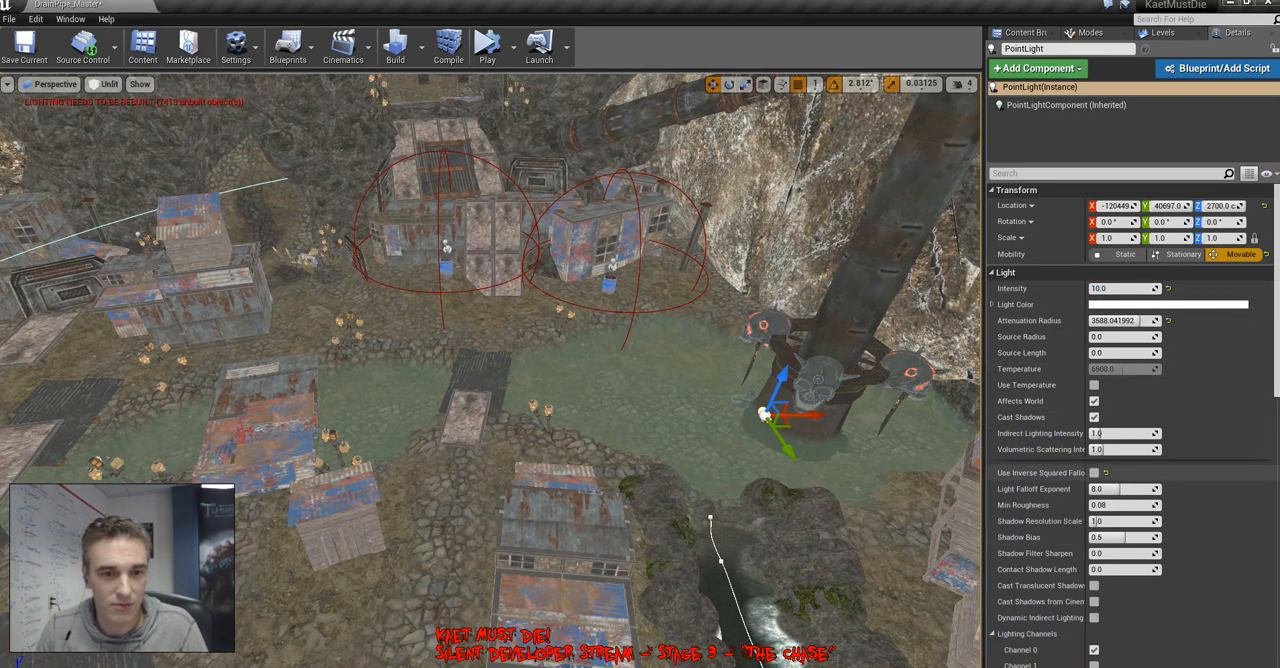
click(1120, 489)
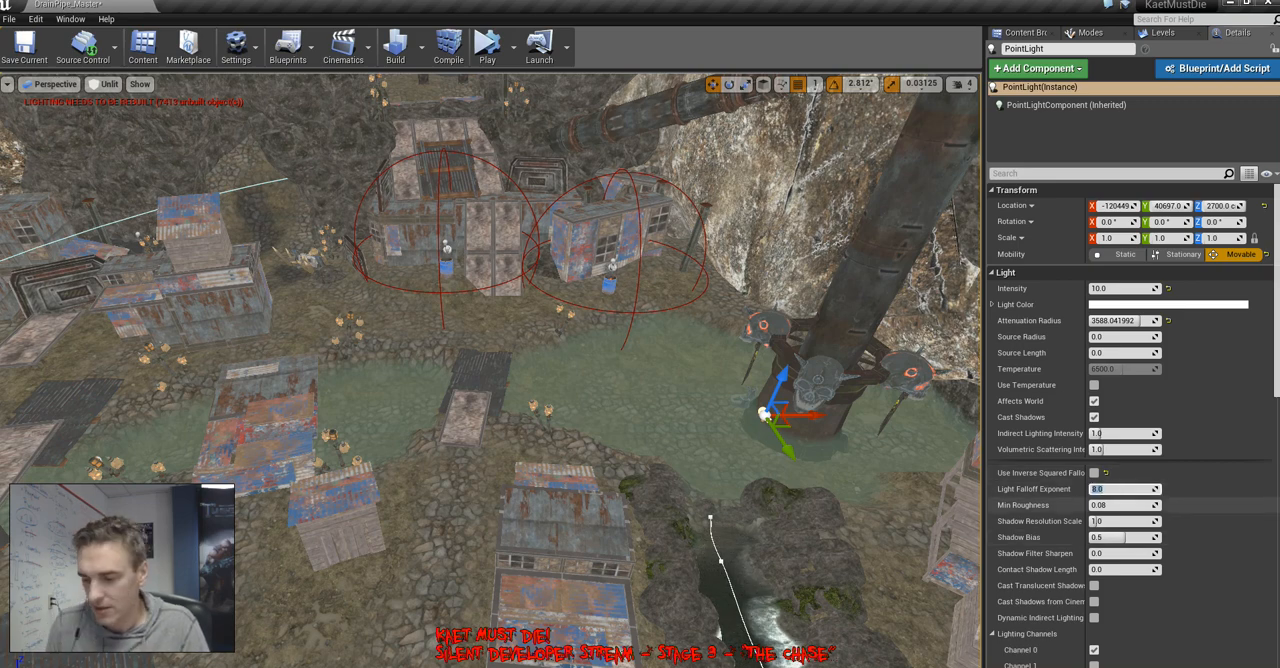
text(3)
key(Return)
Show the scene in lit mode and set the point light's intensity to 5
right_drag(880, 460, 850, 445)
key(alt+4)
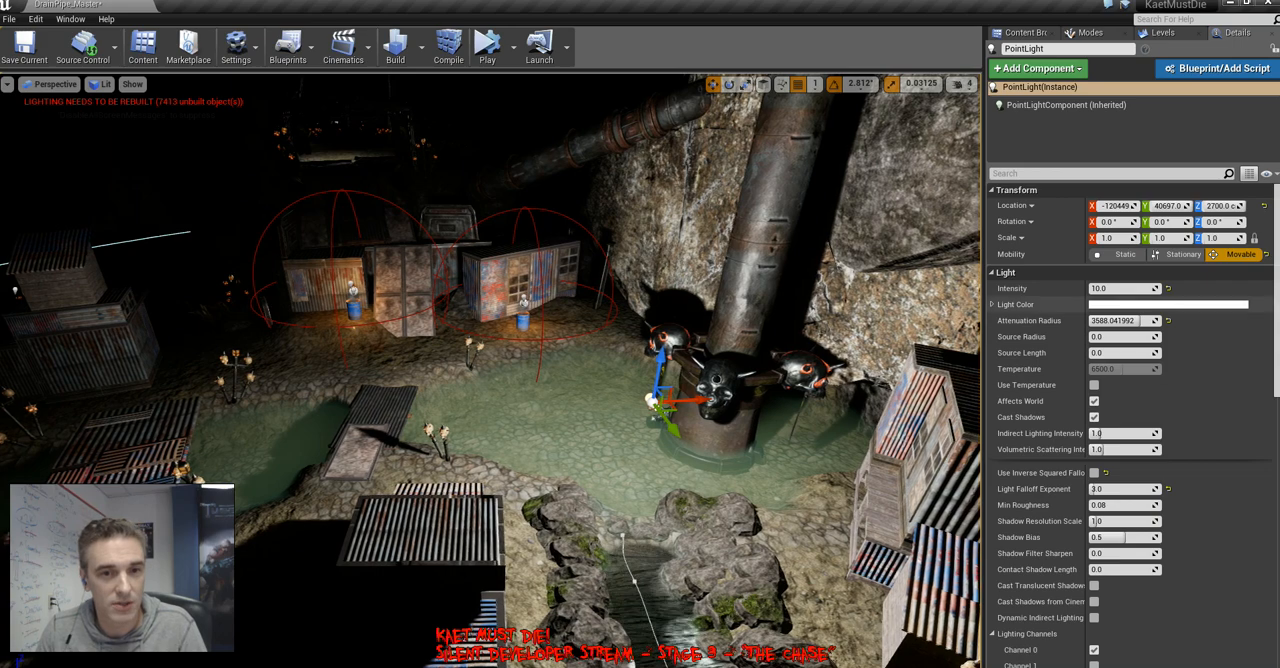
click(1115, 289)
text(5)
key(Return)
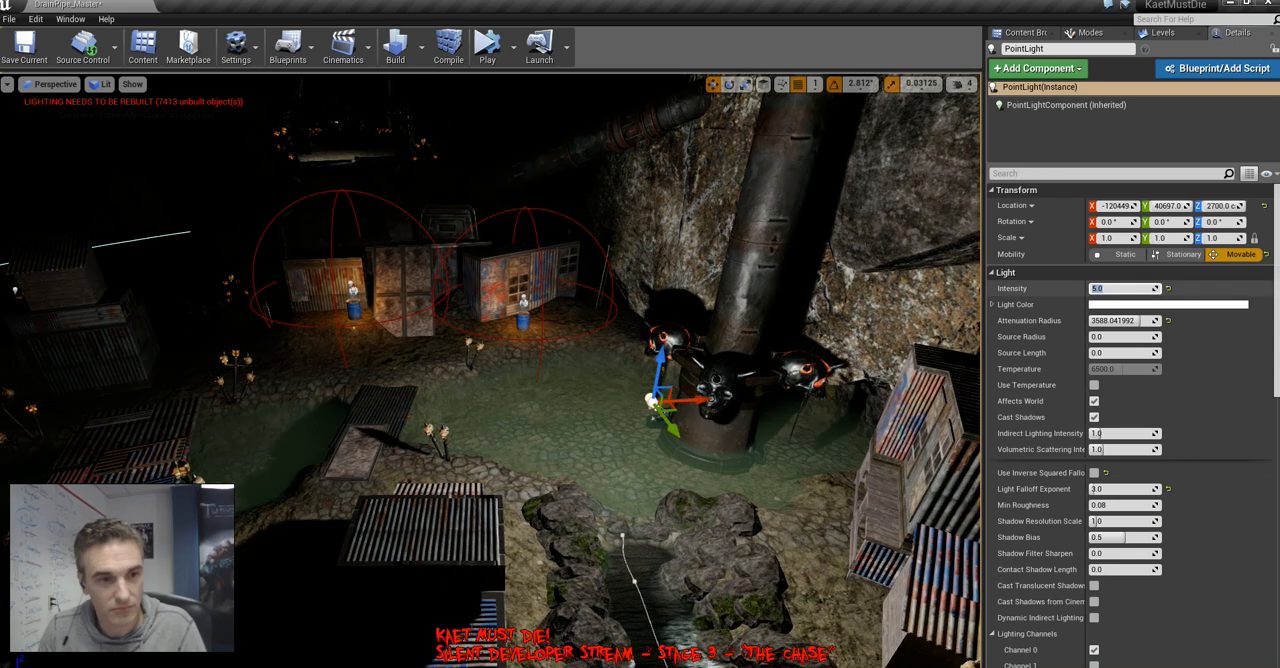
Move the point light from the pool's pipe to about X -121720, Y 40650, beside the plank bridge
drag(660, 403, 201, 434)
right_drag(201, 434, 575, 400)
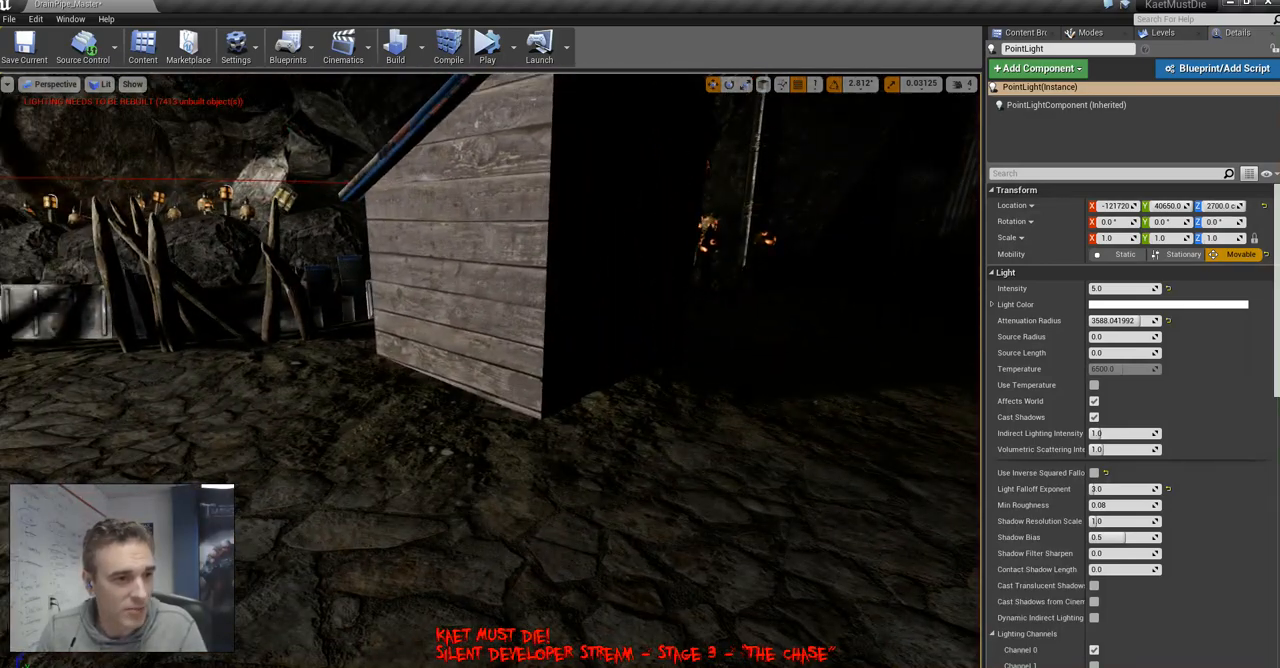
Examine the lit level around the bridges and shacks with the editor icons hidden
click(510, 275)
right_drag(510, 275, 310, 285)
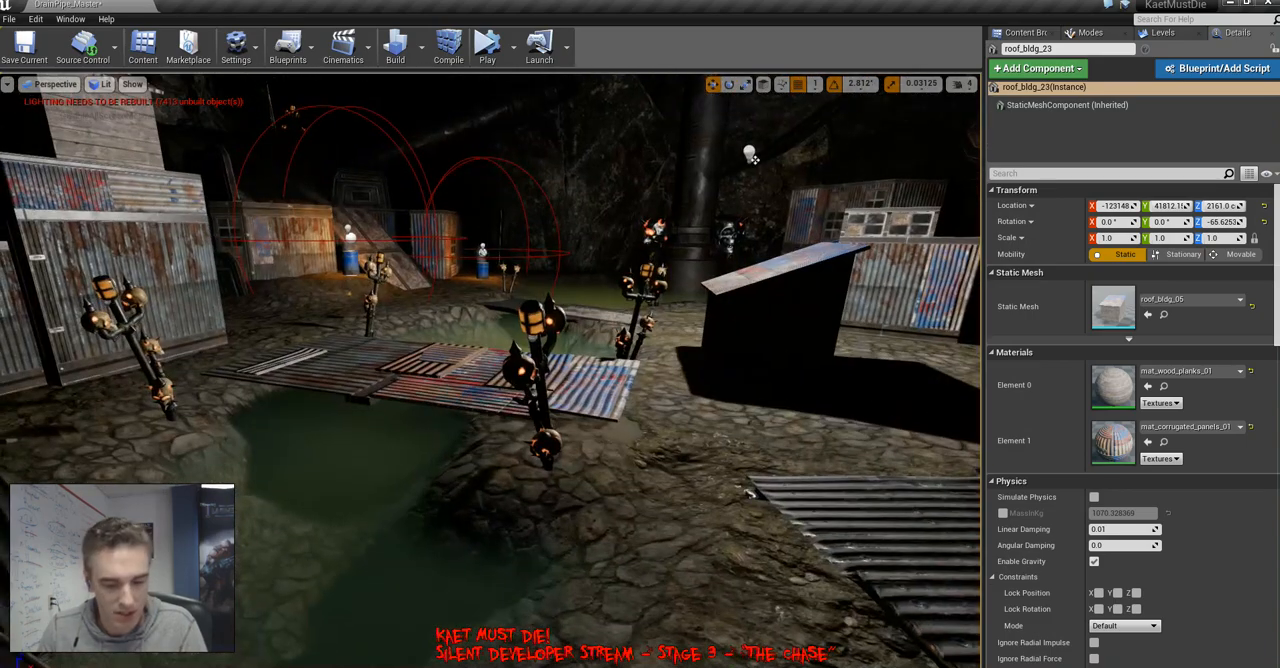
key(g)
right_drag(510, 300, 350, 268)
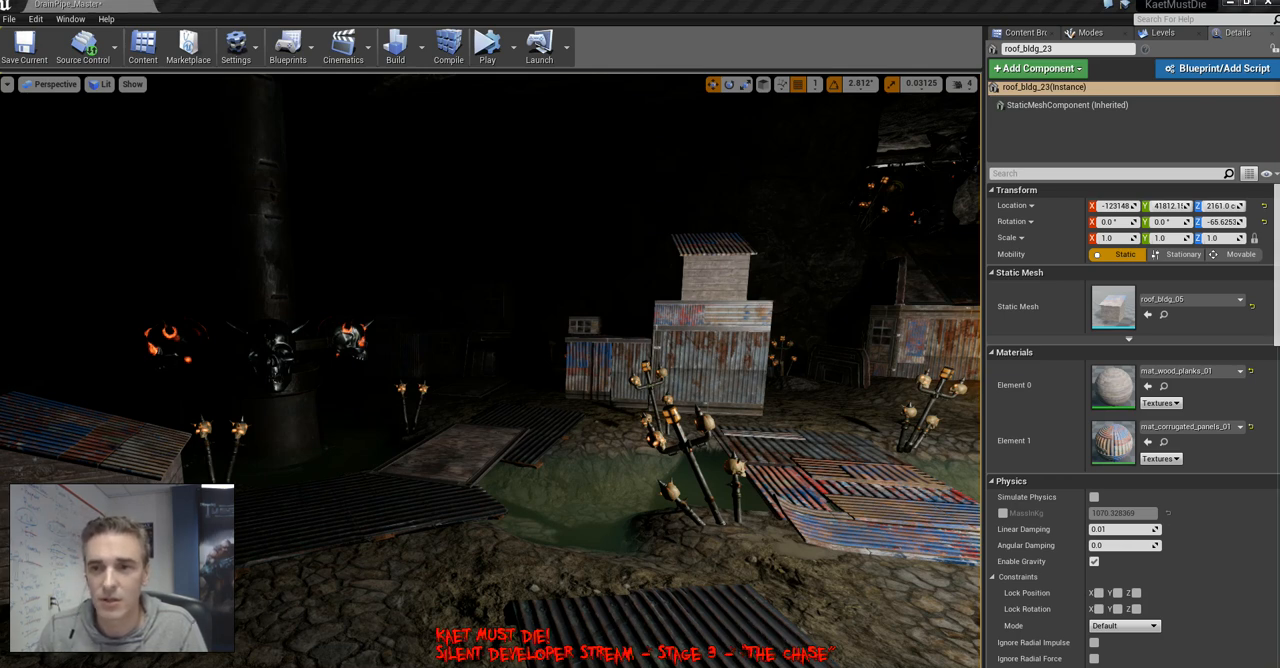
drag(1279, 405, 1139, 425)
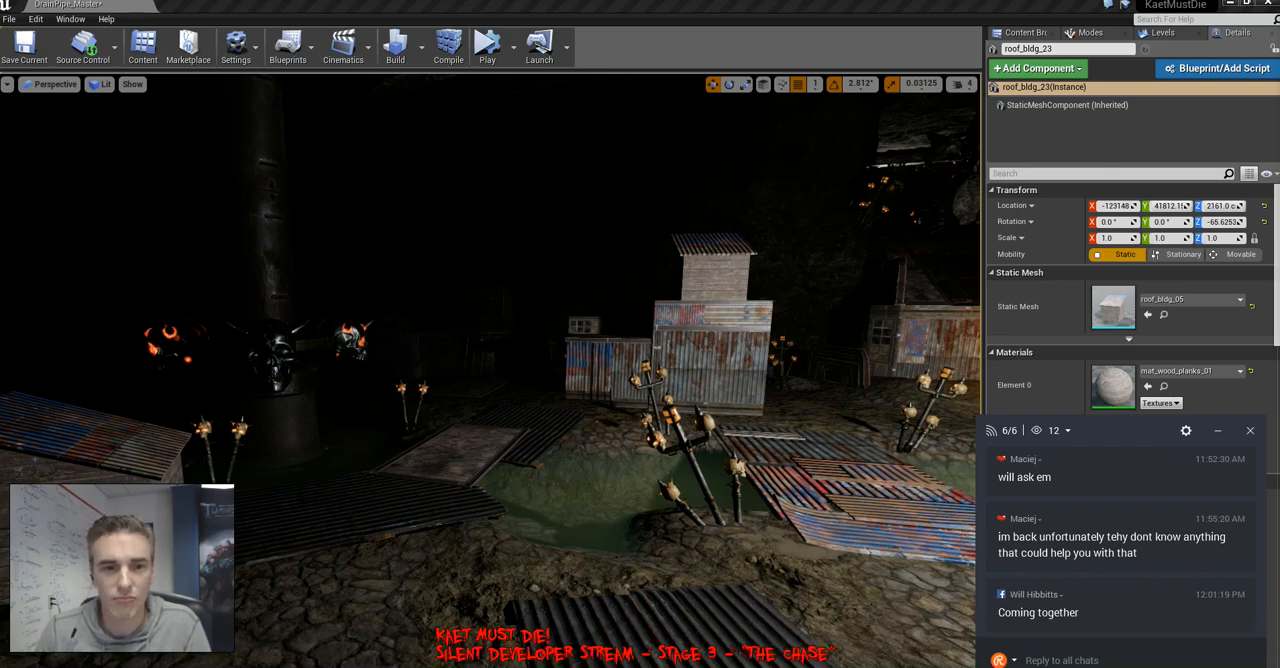
right_drag(490, 370, 490, 440)
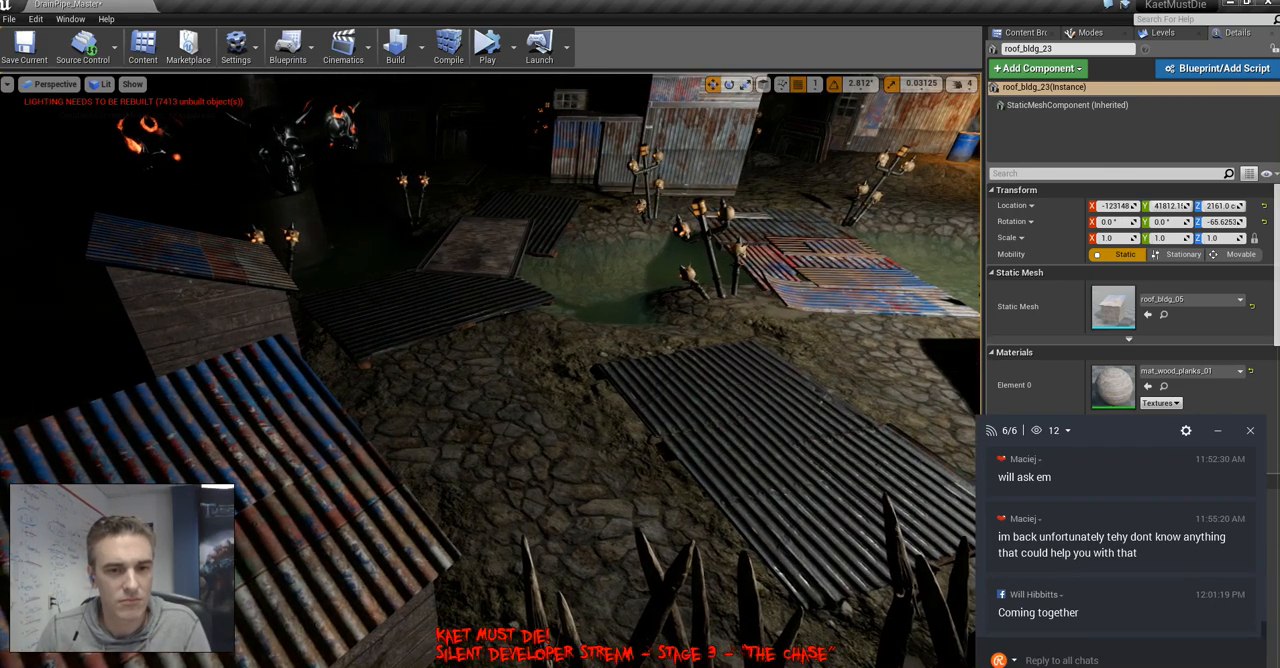
drag(1118, 432, 1133, 430)
mouse_move(490, 370)
right_down()
mouse_move(560, 375)
mouse_move(550, 378)
mouse_move(530, 310)
mouse_move(525, 330)
mouse_move(665, 350)
mouse_move(445, 365)
mouse_move(425, 355)
mouse_move(515, 338)
mouse_move(492, 360)
right_up()
key(g)
Raise the point light to about Z 3624 and move it sideways towards the barrel-fire shacks
click(537, 479)
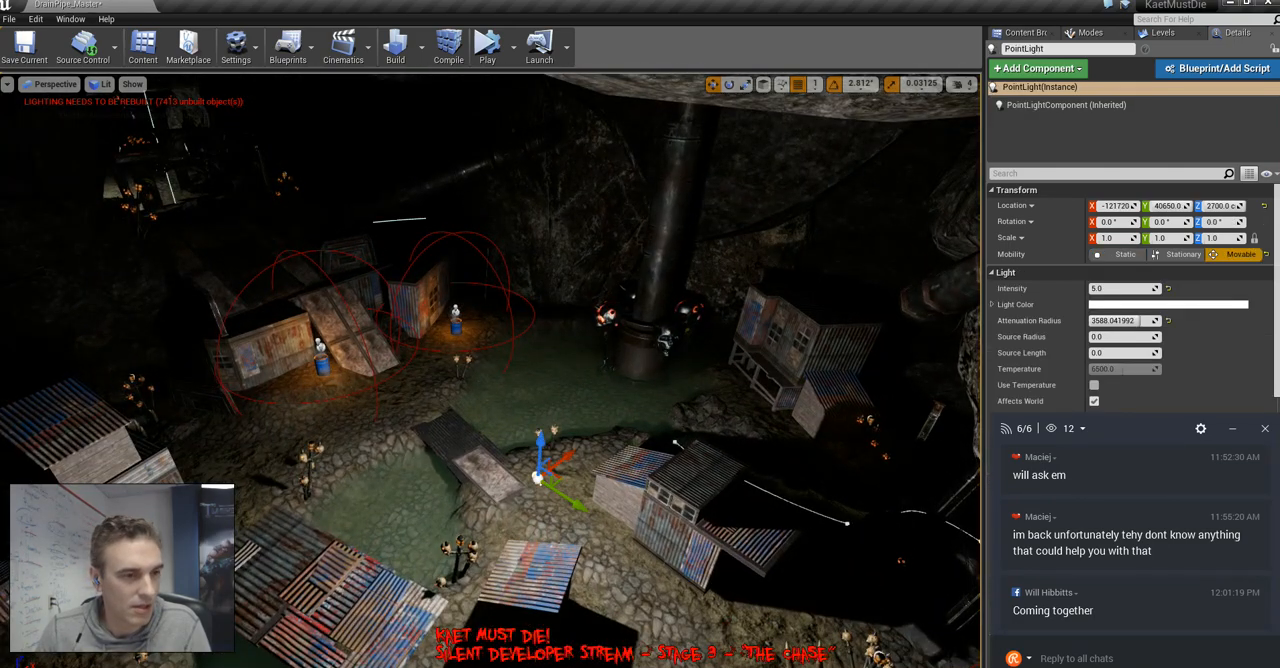
drag(553, 428, 598, 171)
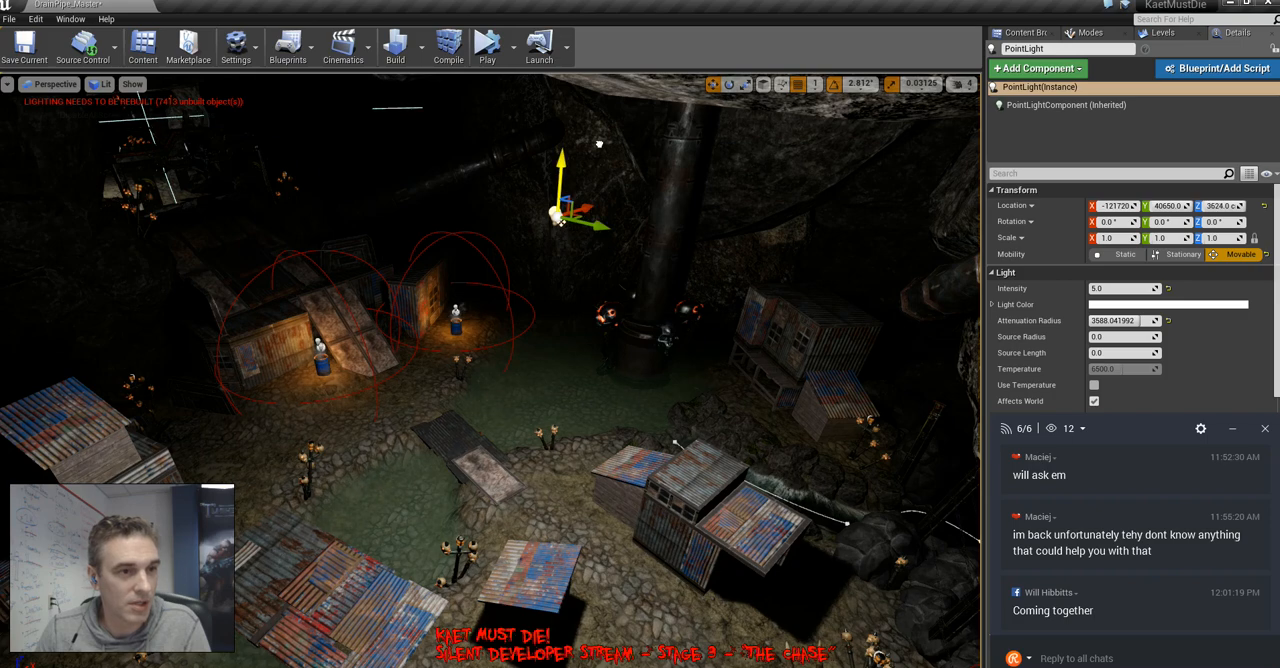
drag(572, 218, 403, 222)
Set the point light's light falloff exponent to 1
scroll(1135, 300, down, 5)
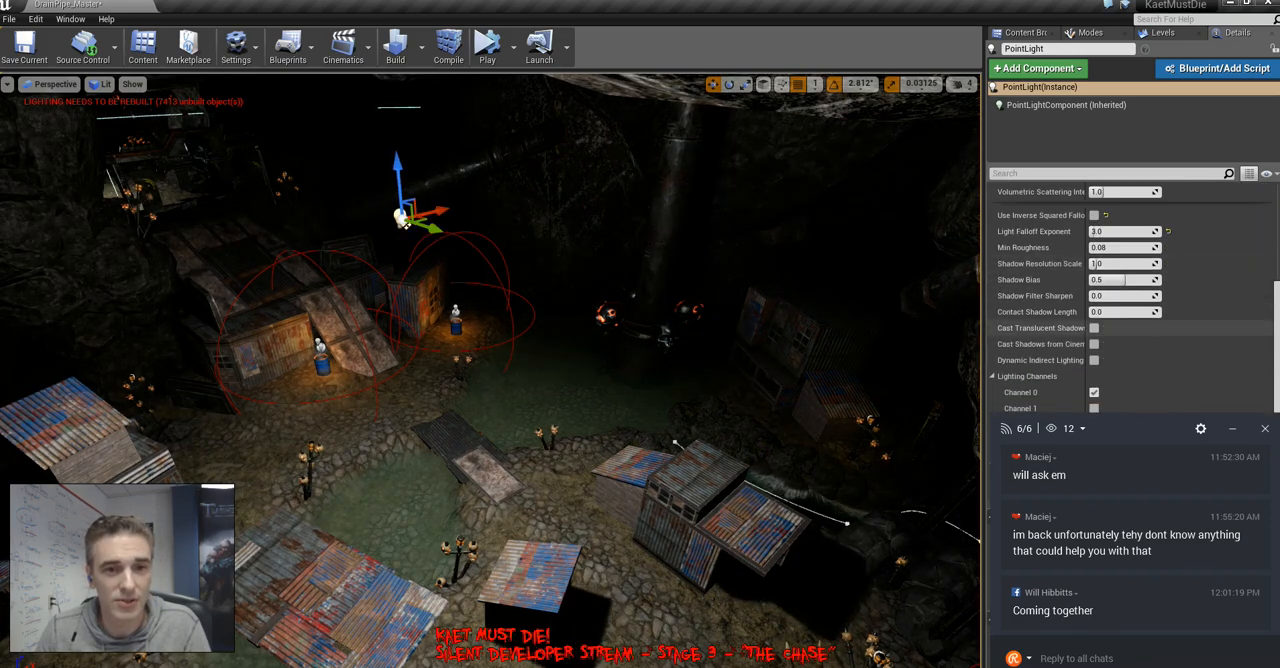
click(1112, 232)
text(1)
key(Return)
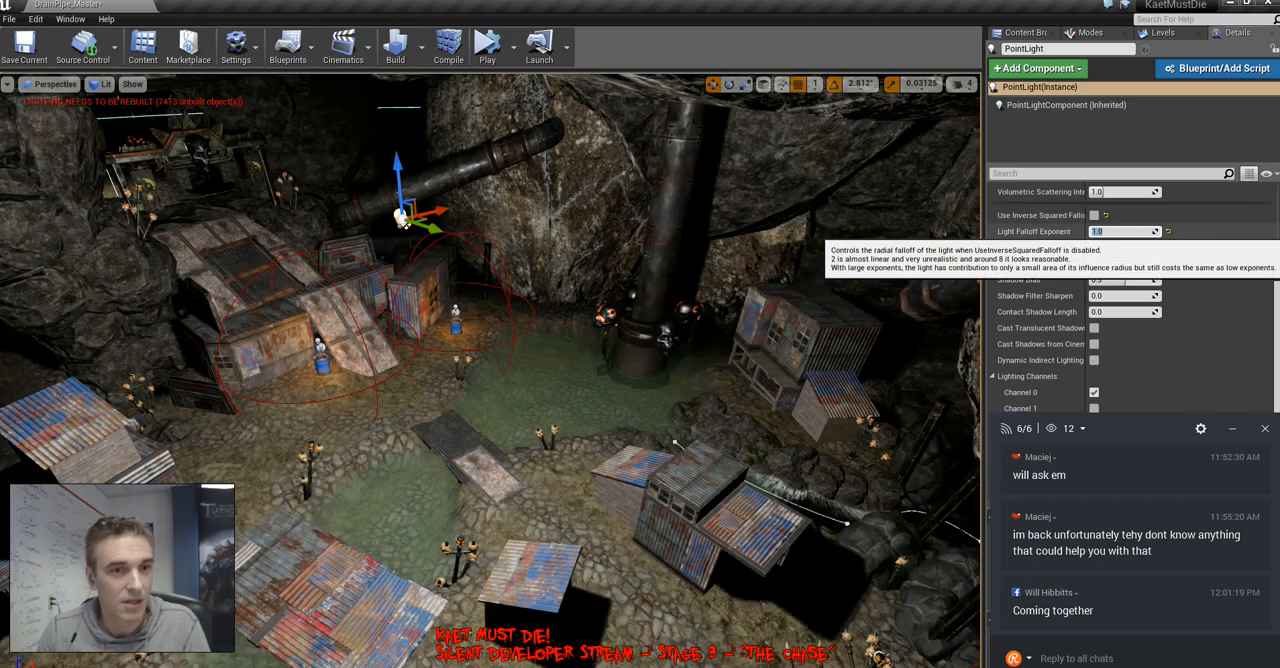
scroll(1135, 300, up, 5)
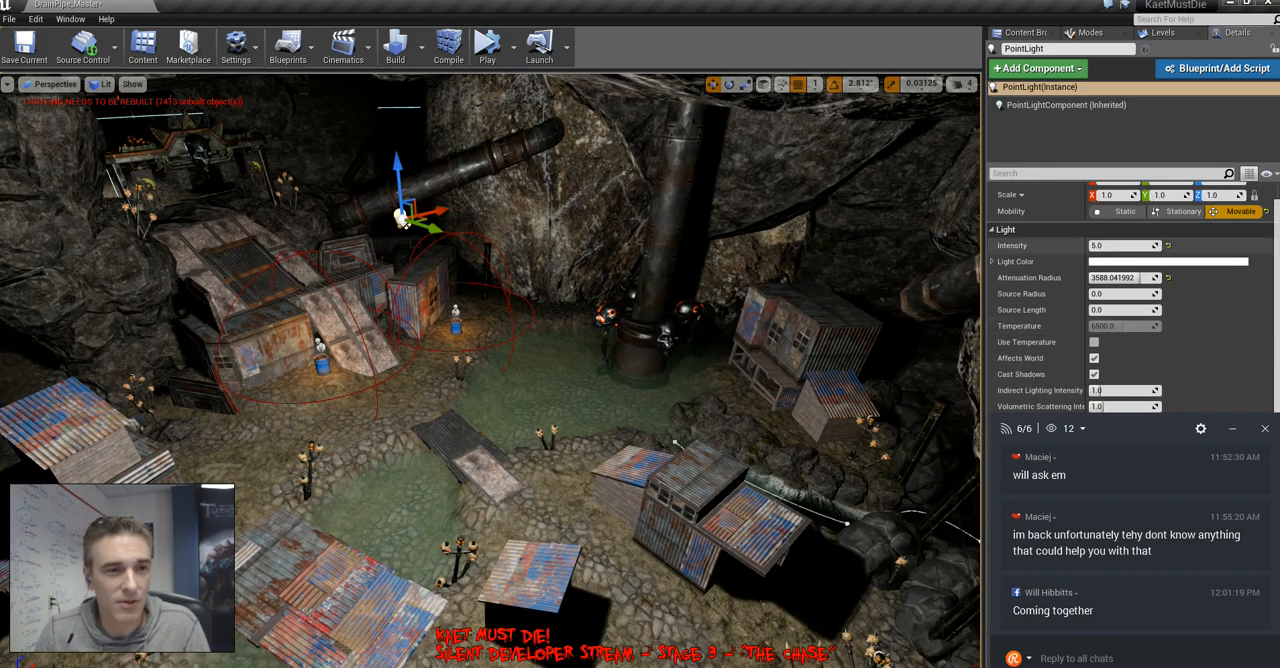
Hide the editor icons and examine the relit bridges, ramp building and shacks around the pool
key(g)
right_drag(740, 300, 750, 345)
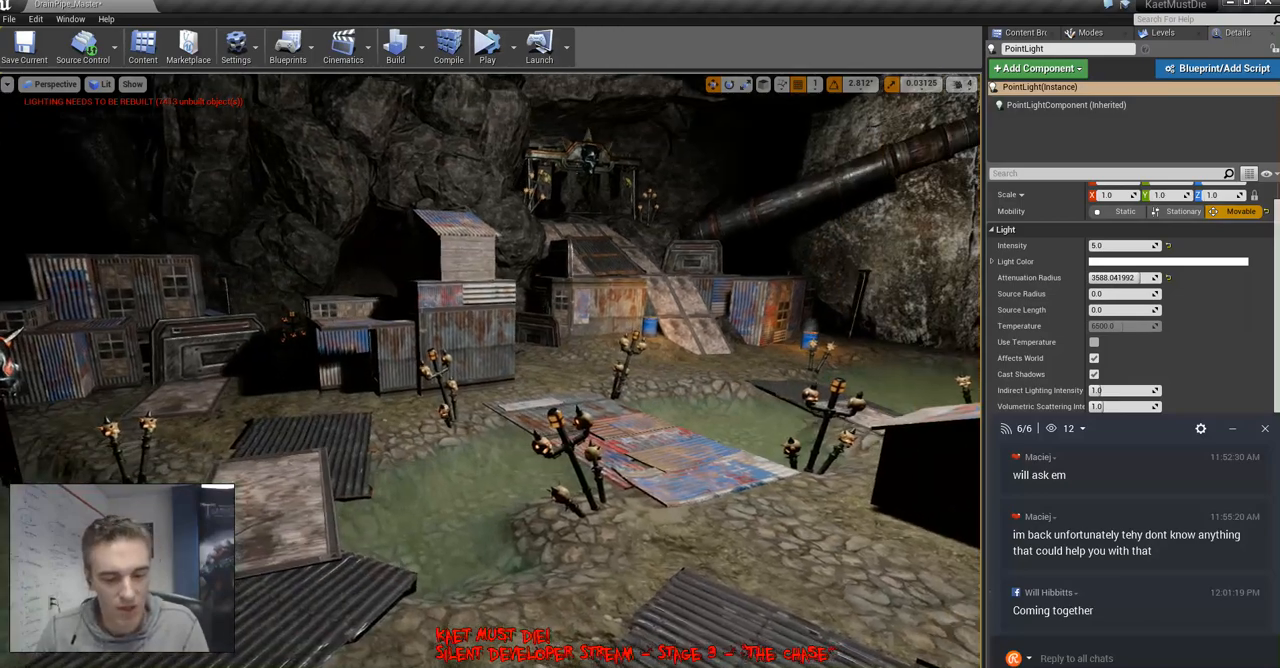
key(alt+3)
right_drag(600, 345, 560, 300)
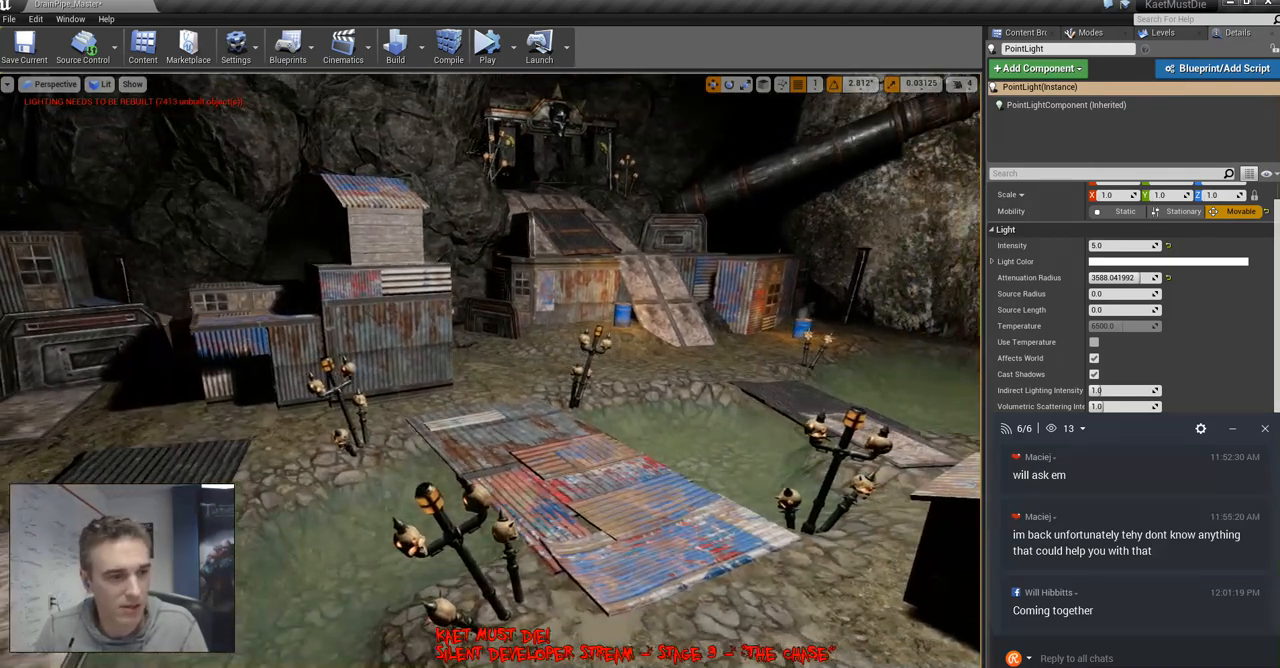
click(456, 537)
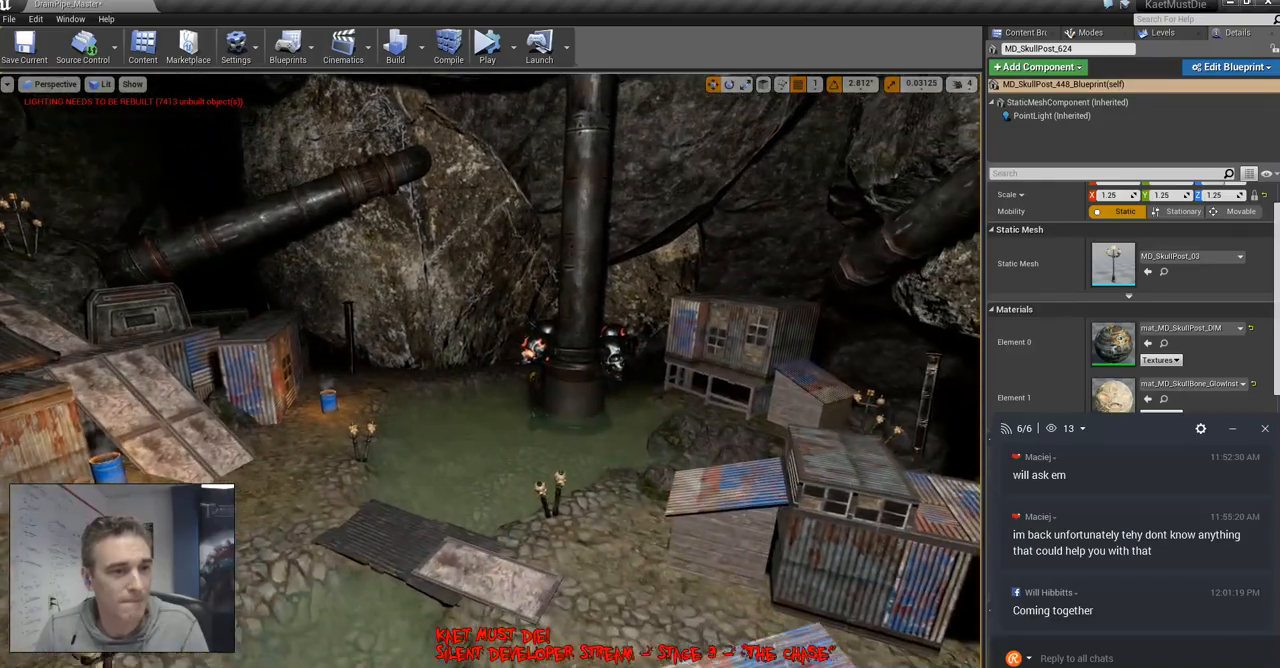
right_drag(490, 370, 482, 364)
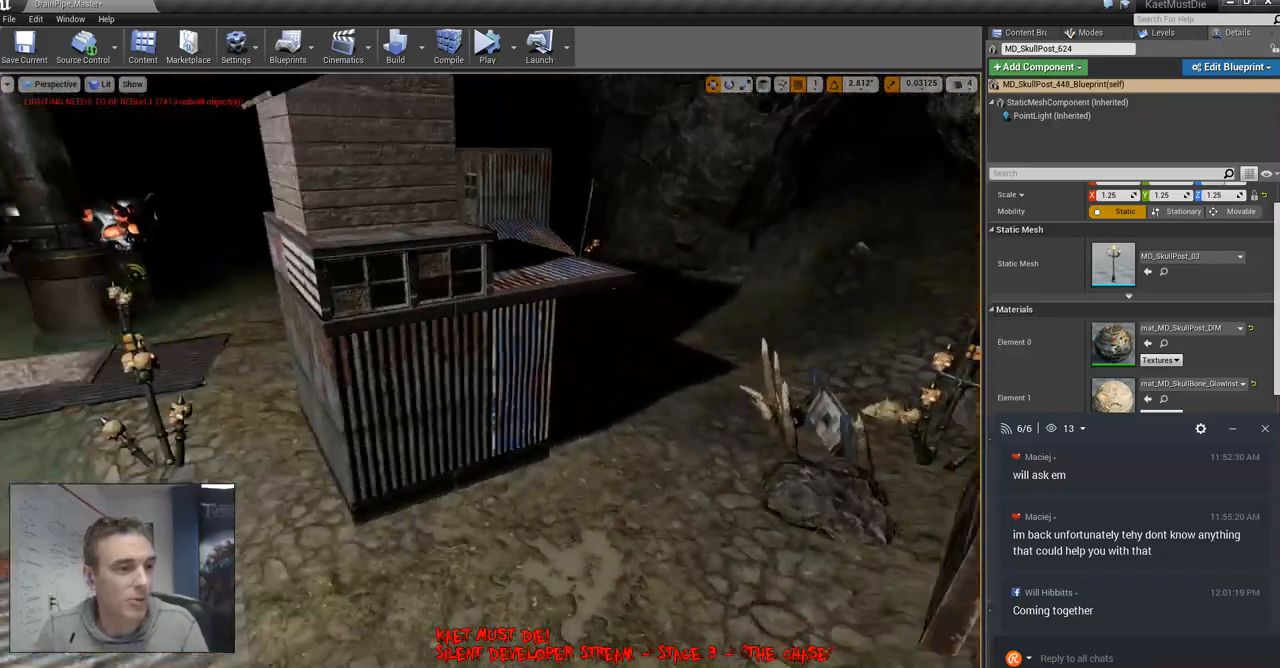
right_drag(490, 370, 300, 370)
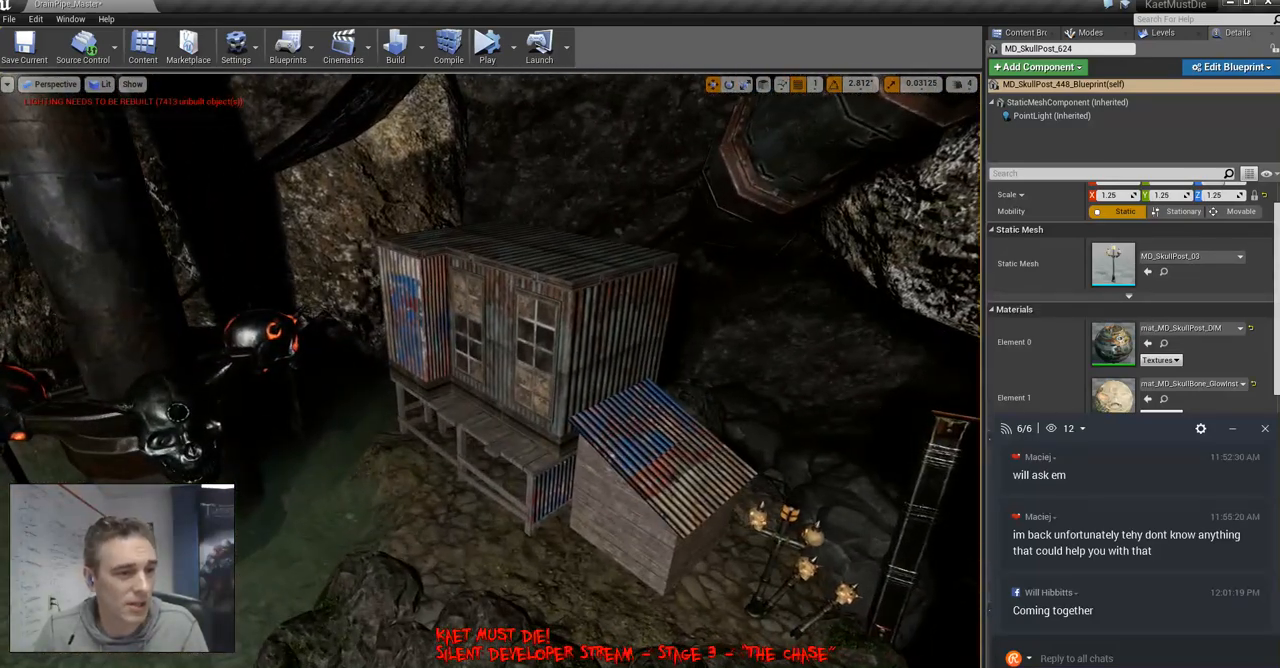
Select the stilted corrugated shack by the pool and locate its base_4x6_plat mesh in the project assets
click(545, 350)
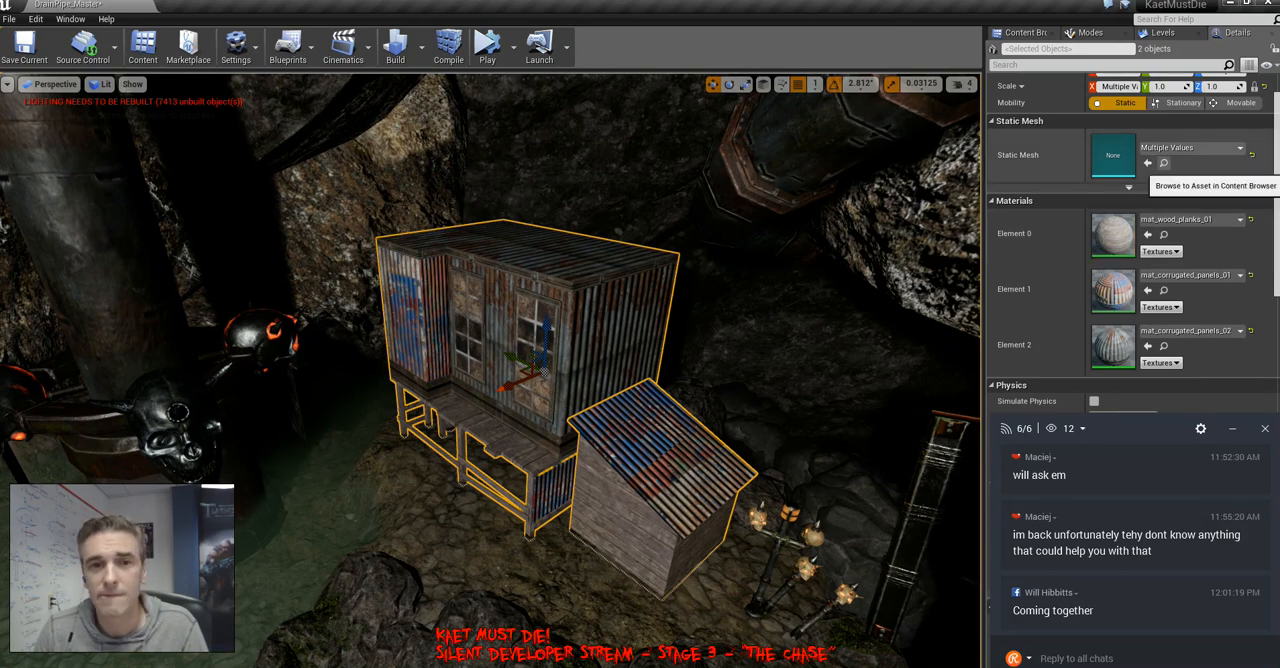
right_drag(640, 350, 740, 350)
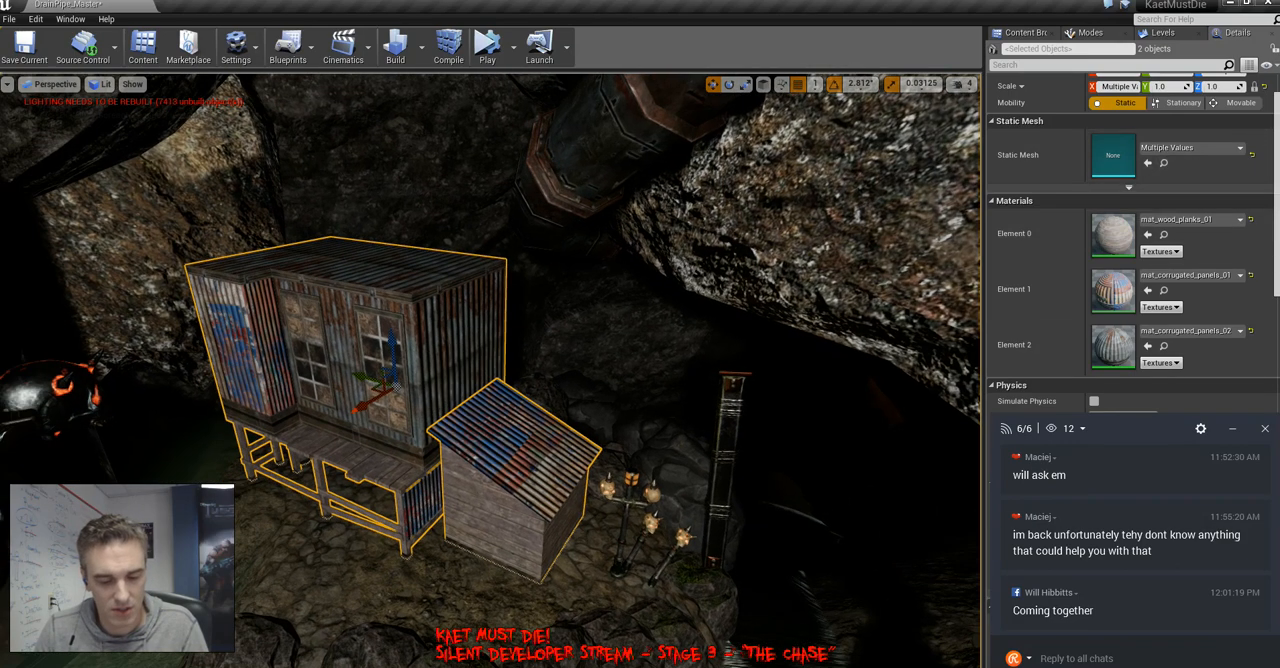
click(400, 350)
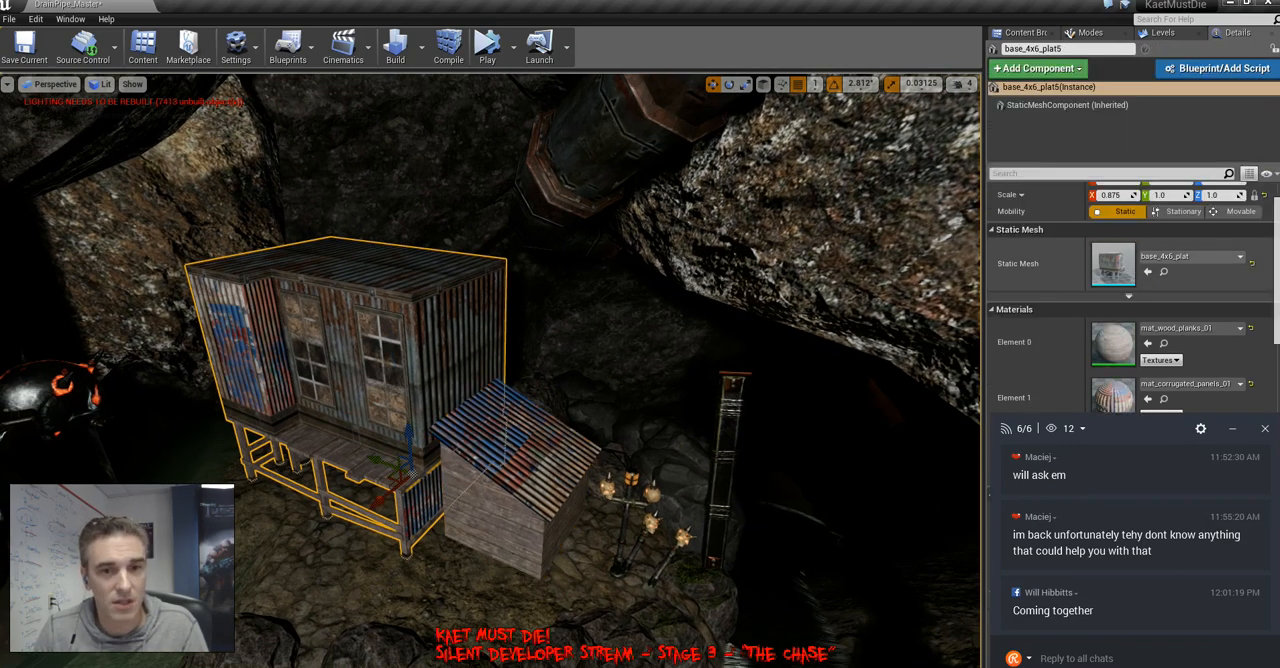
click(1163, 271)
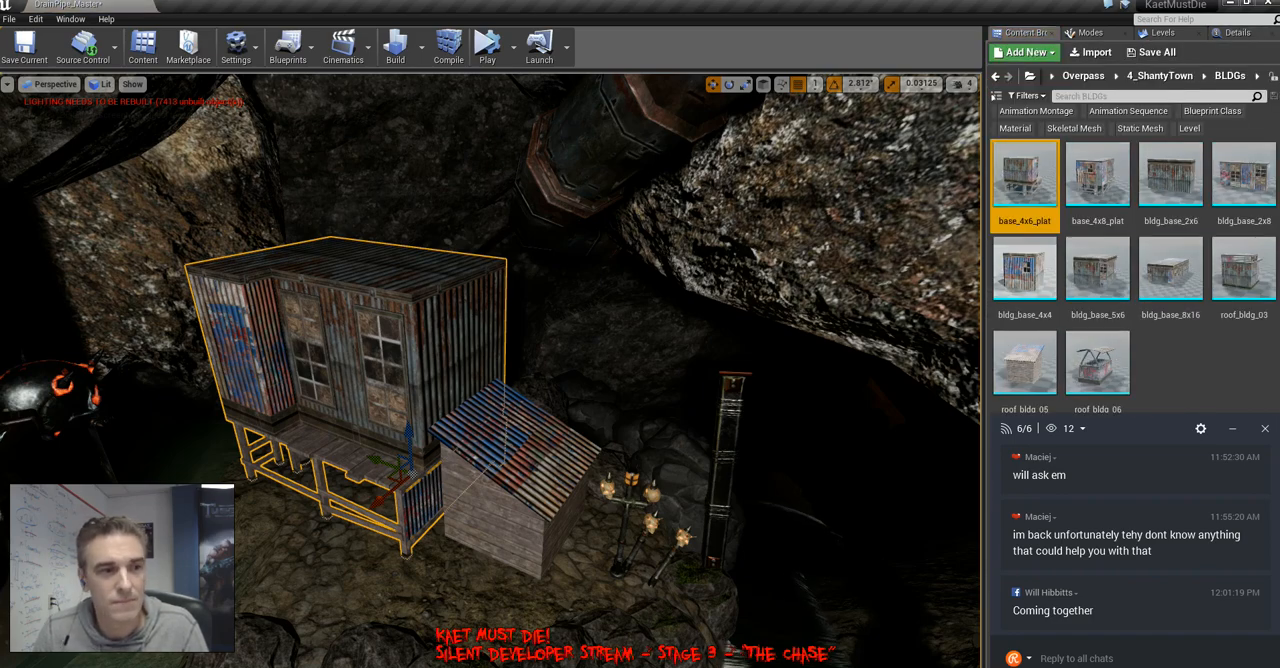
Show the scene unlit and place roof_bldg_06 on top of the windowed shack by the rock wall, adjusting its rotation and position
right_drag(600, 360, 60, 295)
key(alt+3)
drag(1098, 366, 540, 340)
mouse_move(540, 340)
right_down()
mouse_move(570, 325)
mouse_move(525, 345)
mouse_move(540, 345)
right_up()
key(e)
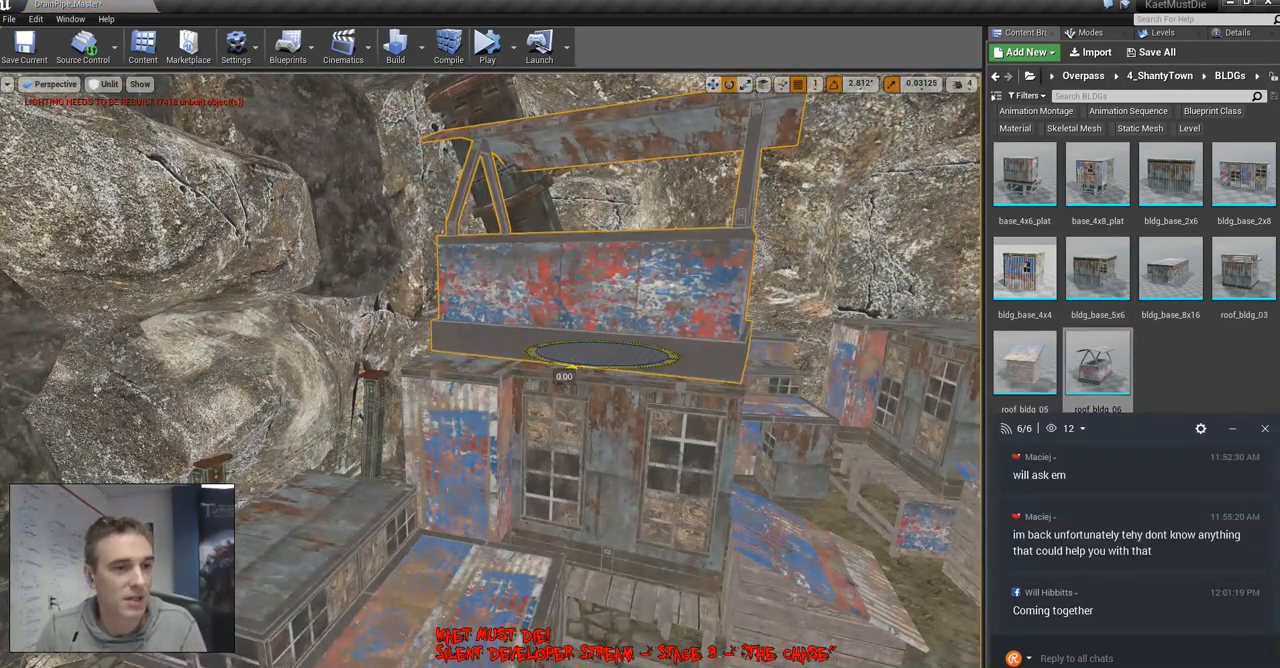
mouse_move(566, 367)
mouse_down()
mouse_move(592, 368)
mouse_move(560, 362)
mouse_up()
key(w)
right_drag(560, 362, 640, 365)
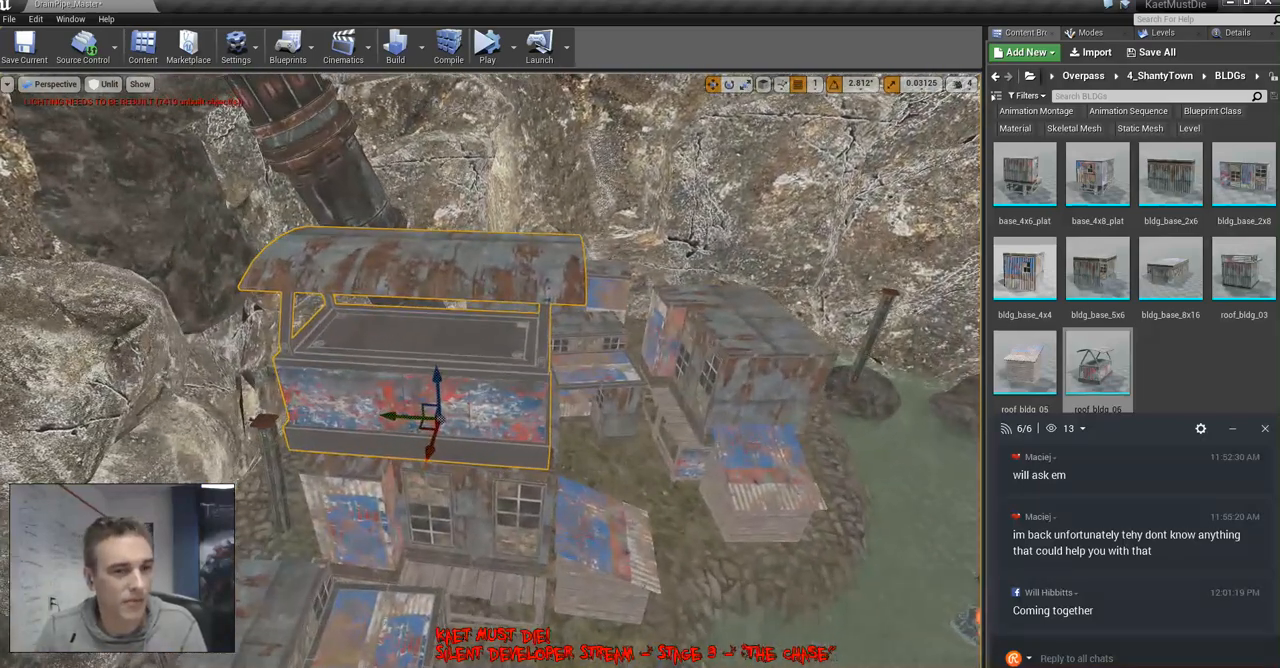
Scale the roof_bldg_06 piece uniformly to 0.75 and shift it into position on the shack's roof
click(1237, 32)
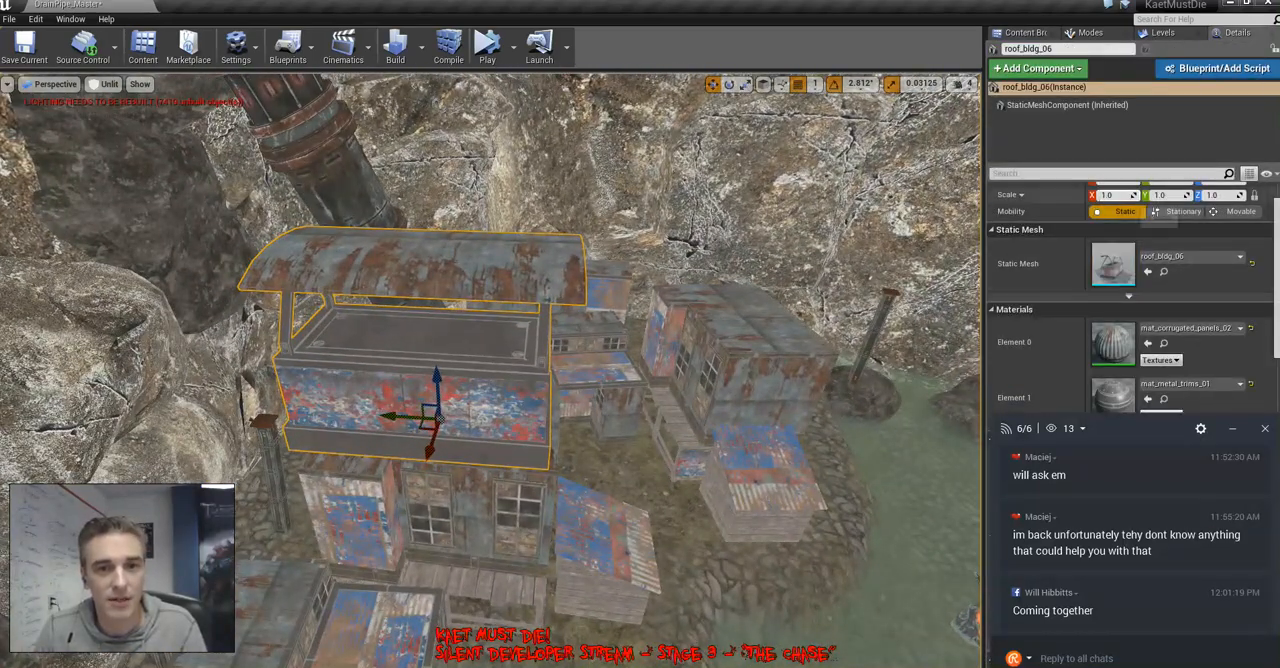
text(0.75)
key(Return)
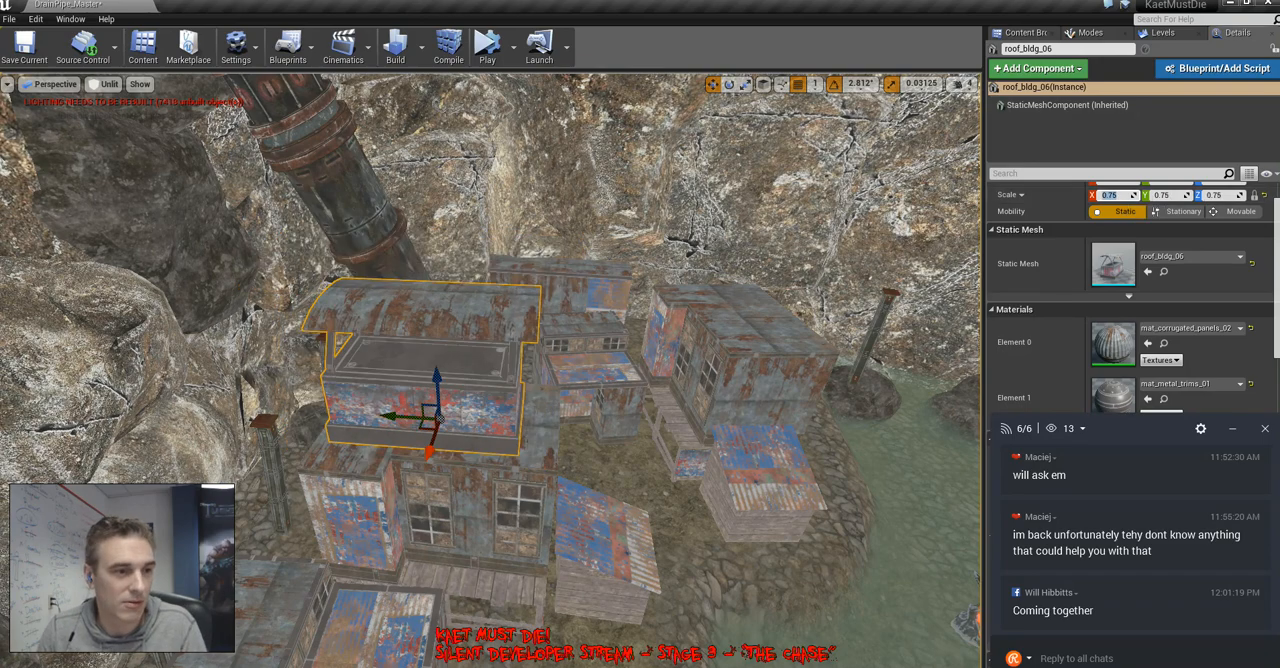
drag(404, 416, 428, 418)
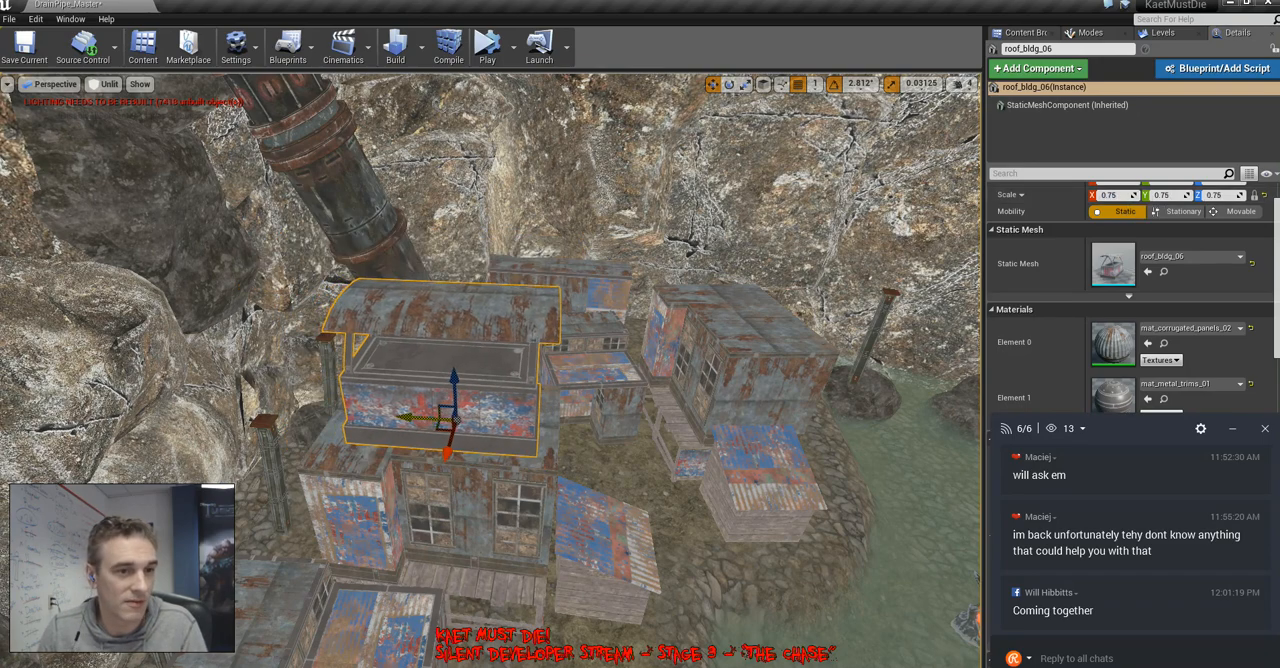
right_drag(428, 418, 490, 410)
alt+drag(490, 410, 512, 410)
right_drag(512, 410, 540, 410)
Examine the base_4x6_plat and base_4x8_plat building meshes in the mesh editor
click(1026, 34)
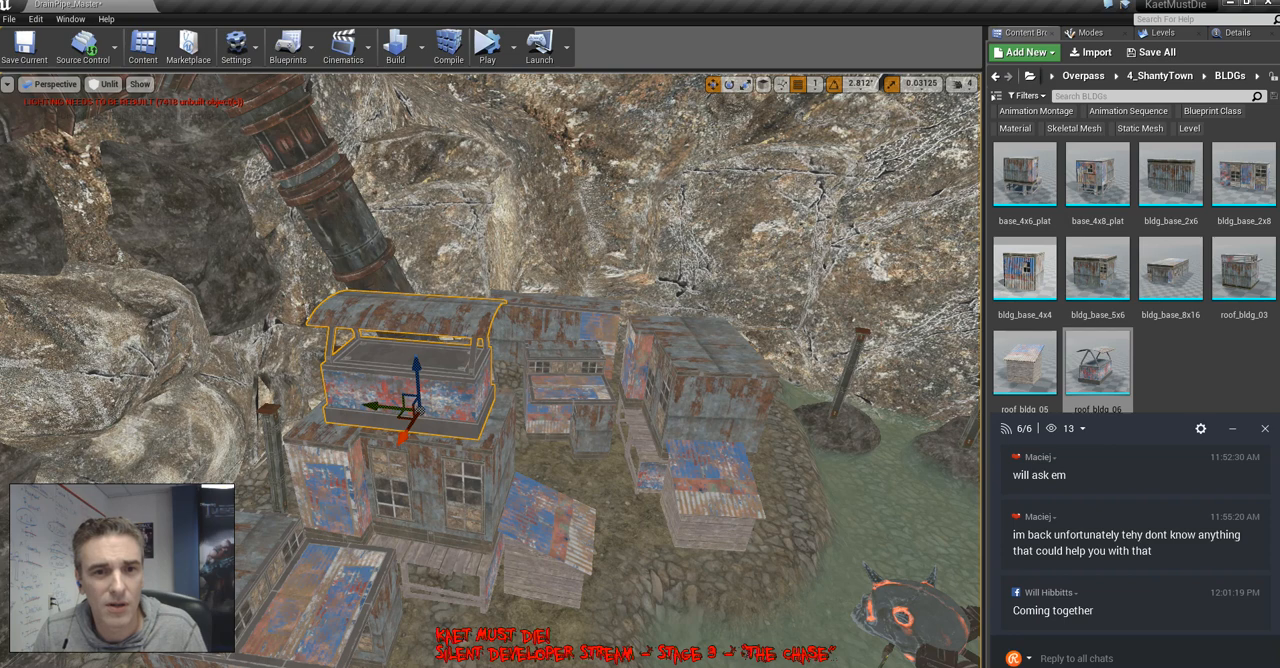
double_click(1024, 175)
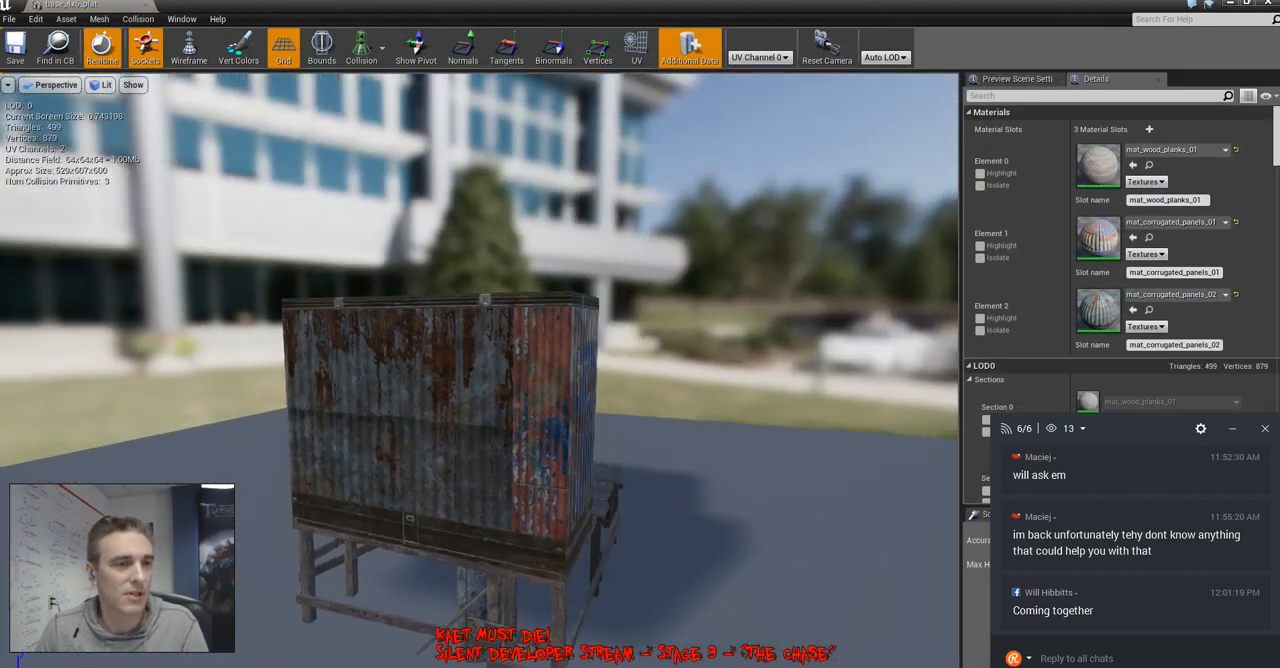
alt+drag(640, 370, 437, 365)
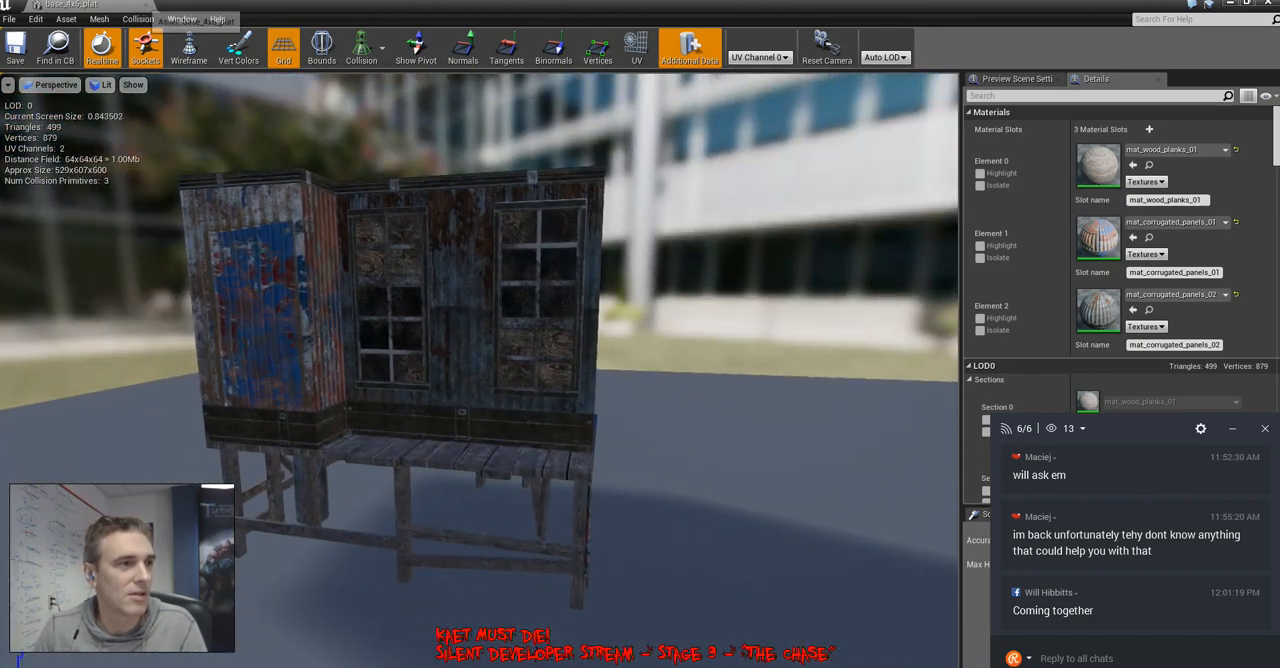
click(145, 5)
double_click(1098, 182)
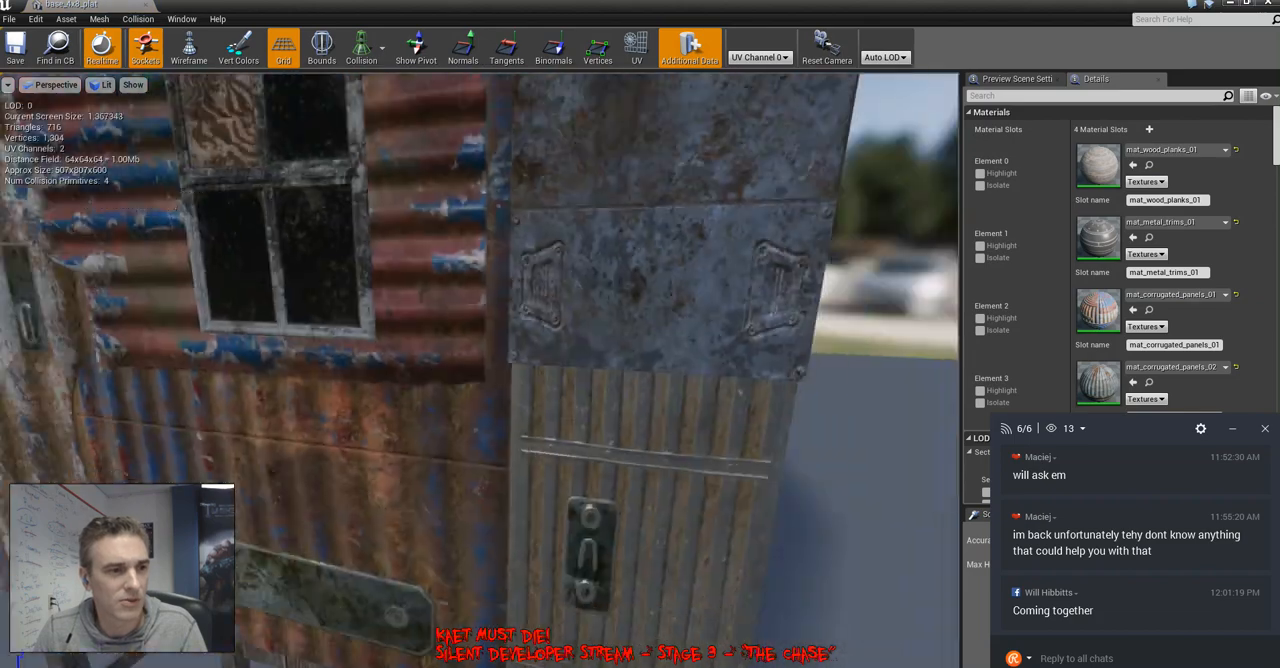
alt+drag(700, 370, 190, 365)
click(145, 5)
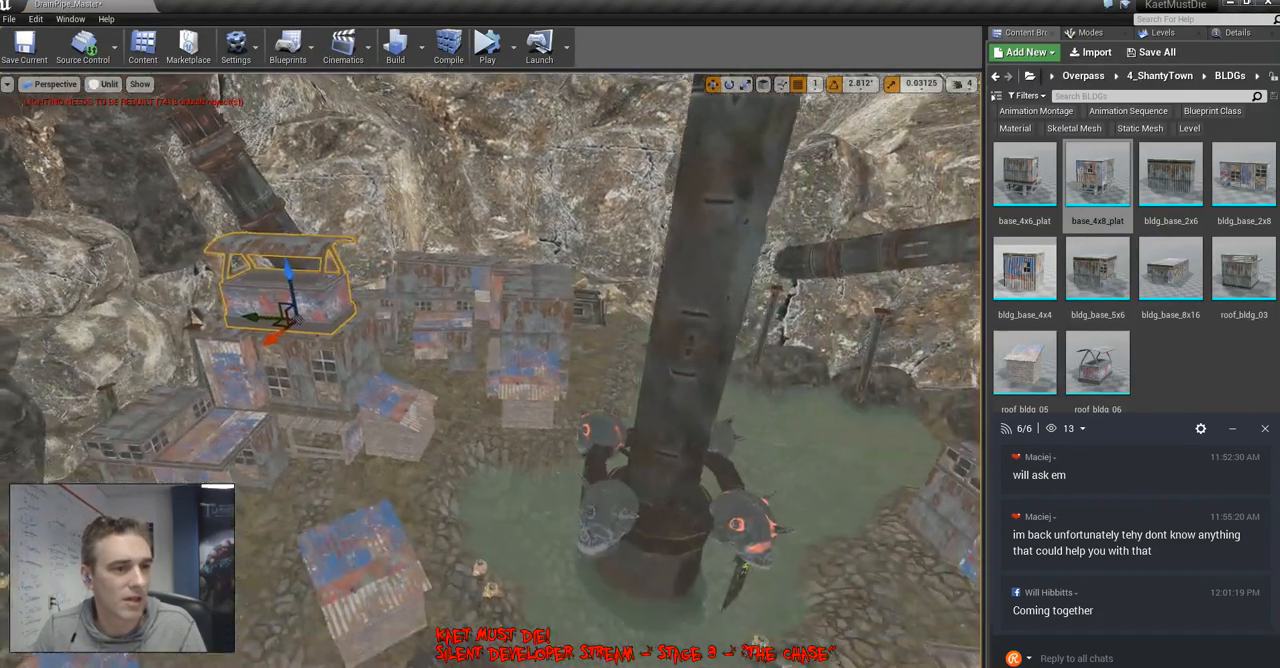
Place a base_4x8_plat building on the bank beside the patchwork bridge, rotate it and adjust its position
right_drag(490, 370, 225, 385)
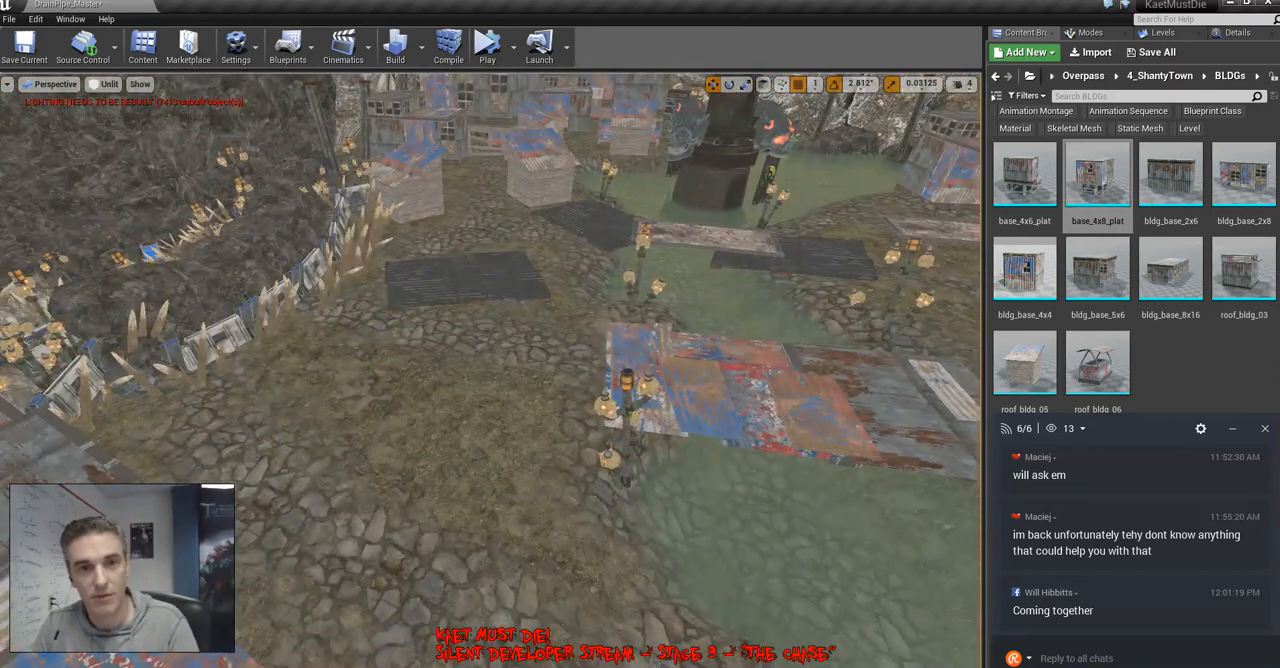
drag(1098, 178, 393, 430)
right_drag(393, 430, 200, 420)
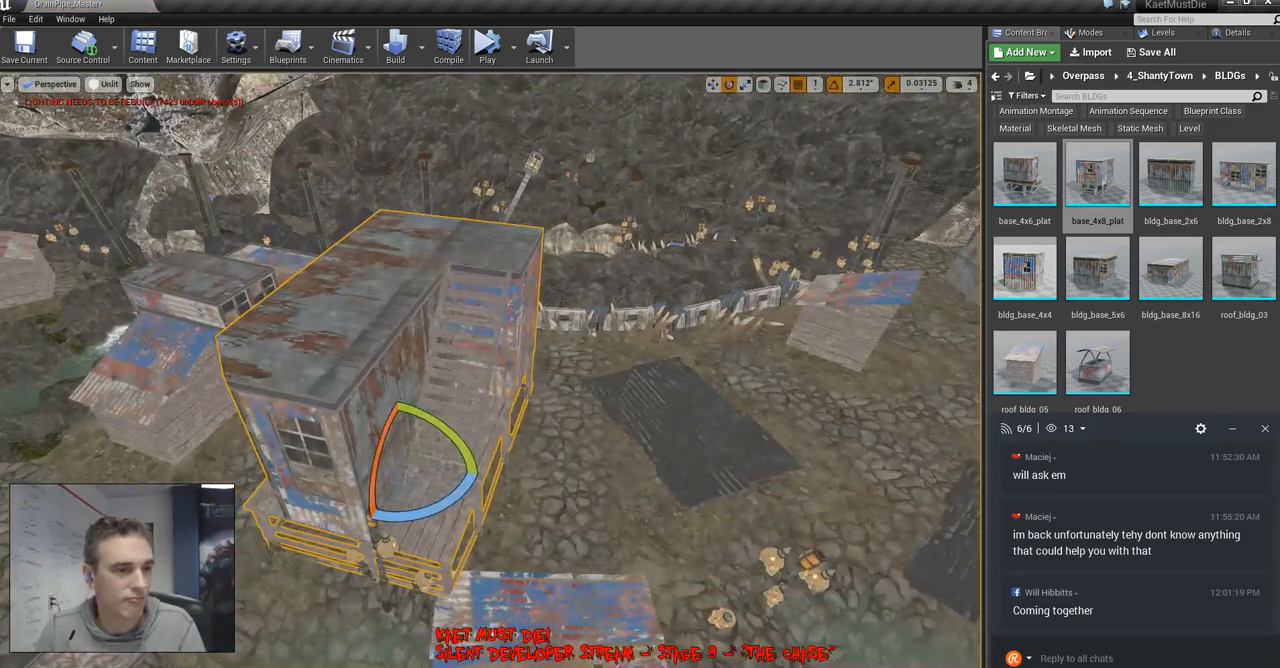
drag(430, 508, 335, 440)
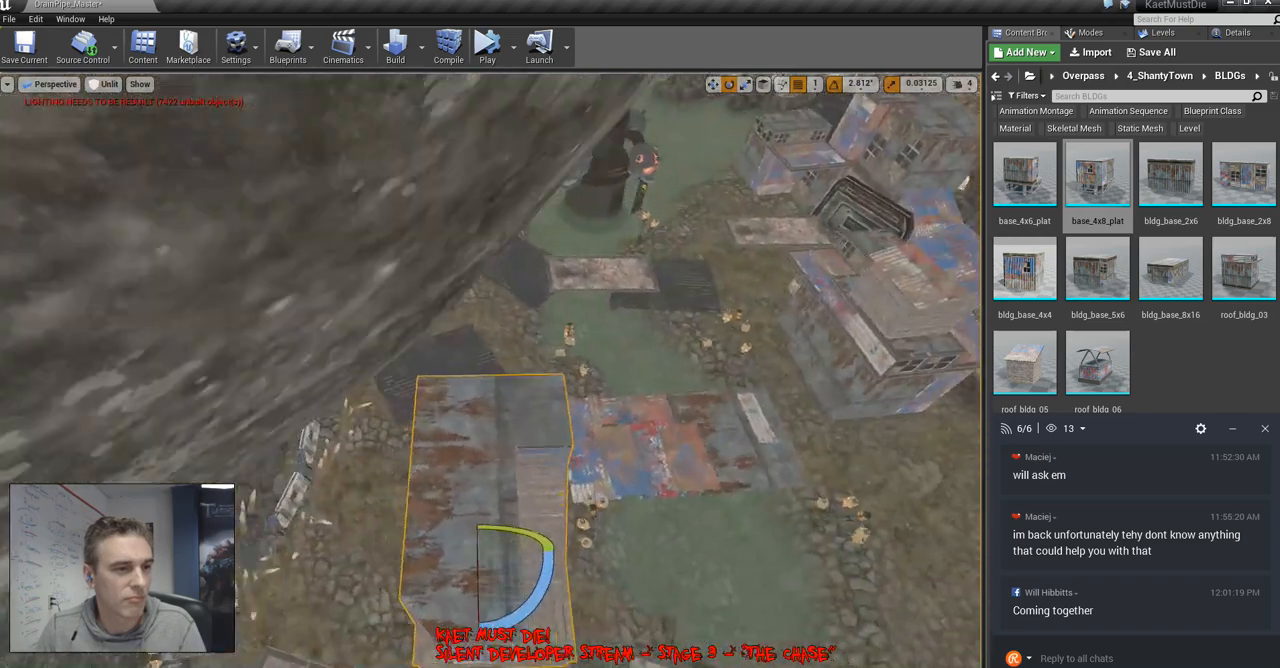
key(w)
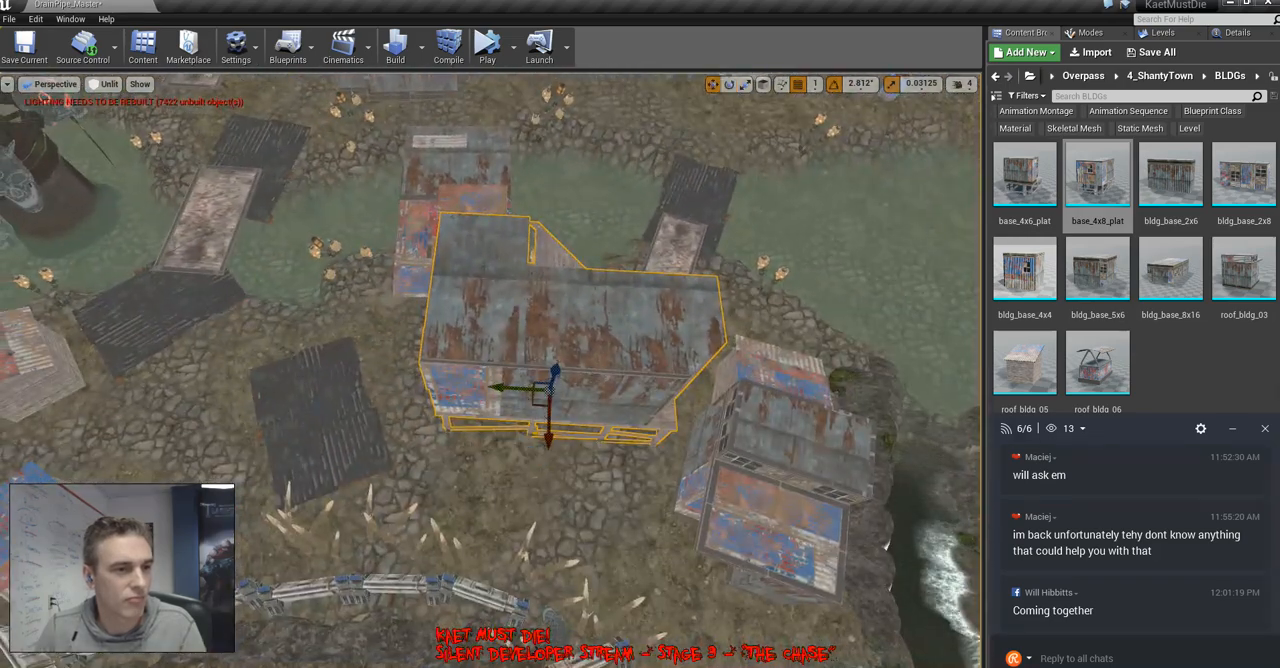
drag(481, 425, 475, 428)
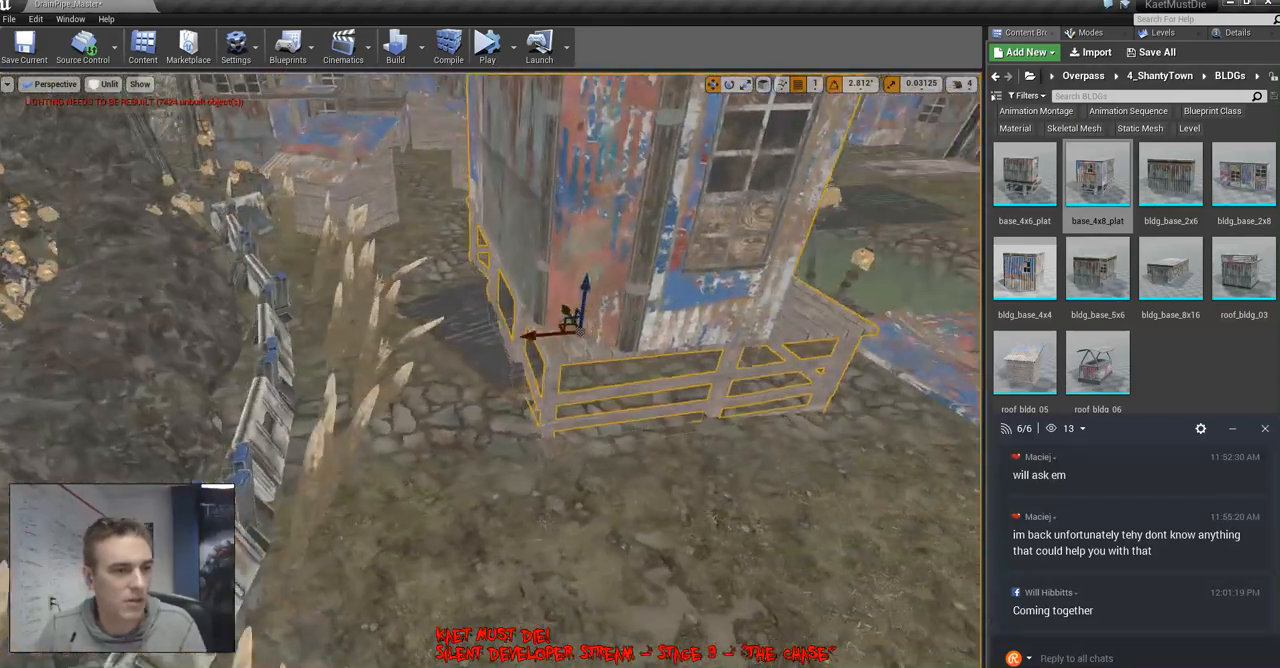
right_drag(490, 370, 510, 380)
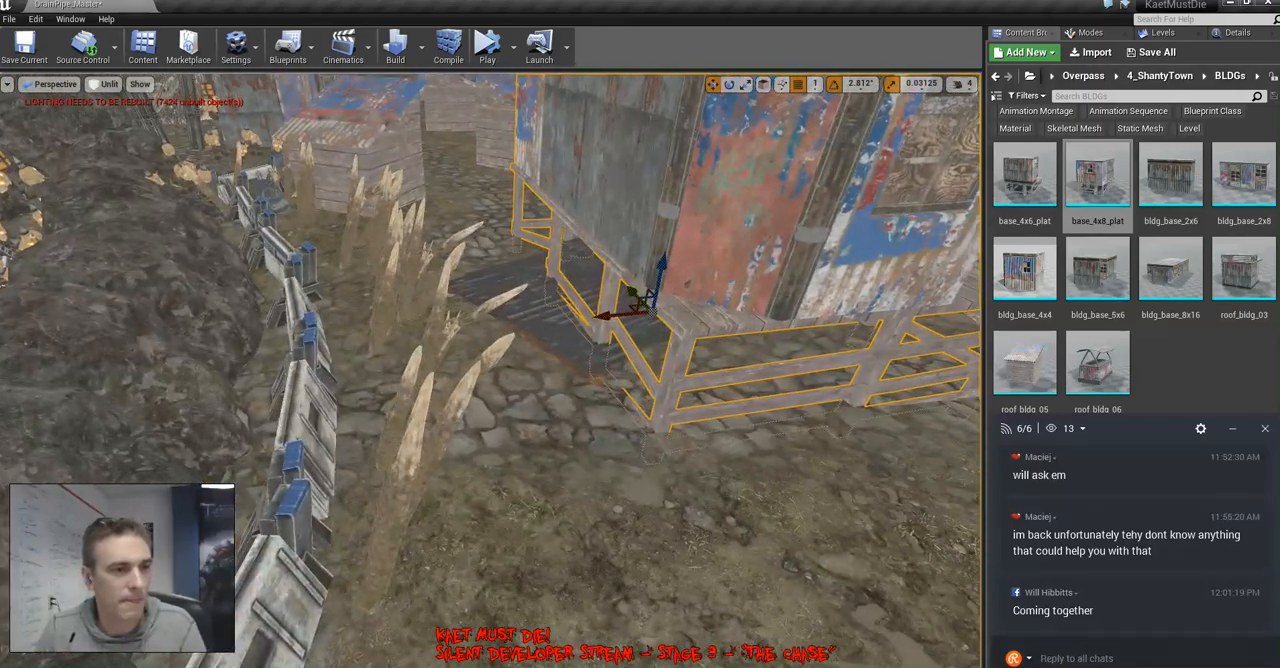
Scale the newly placed base_4x8_plat building beside the patchwork bridge uniformly to 0.85
click(548, 312)
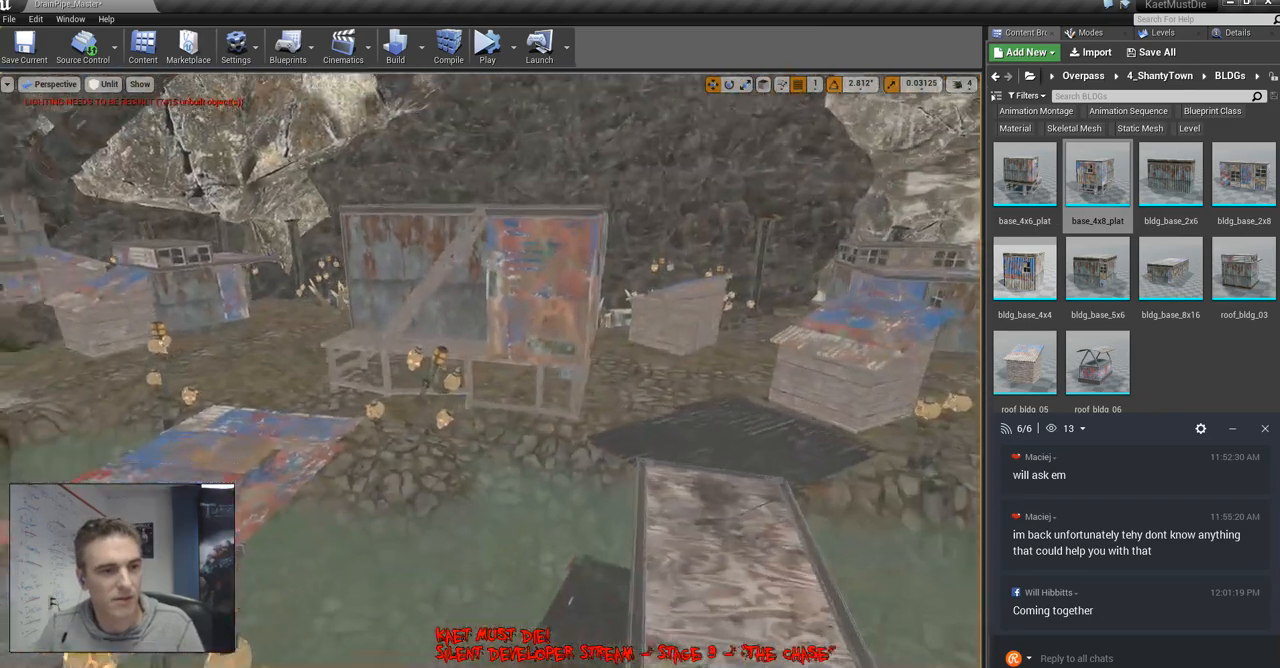
right_drag(490, 370, 490, 420)
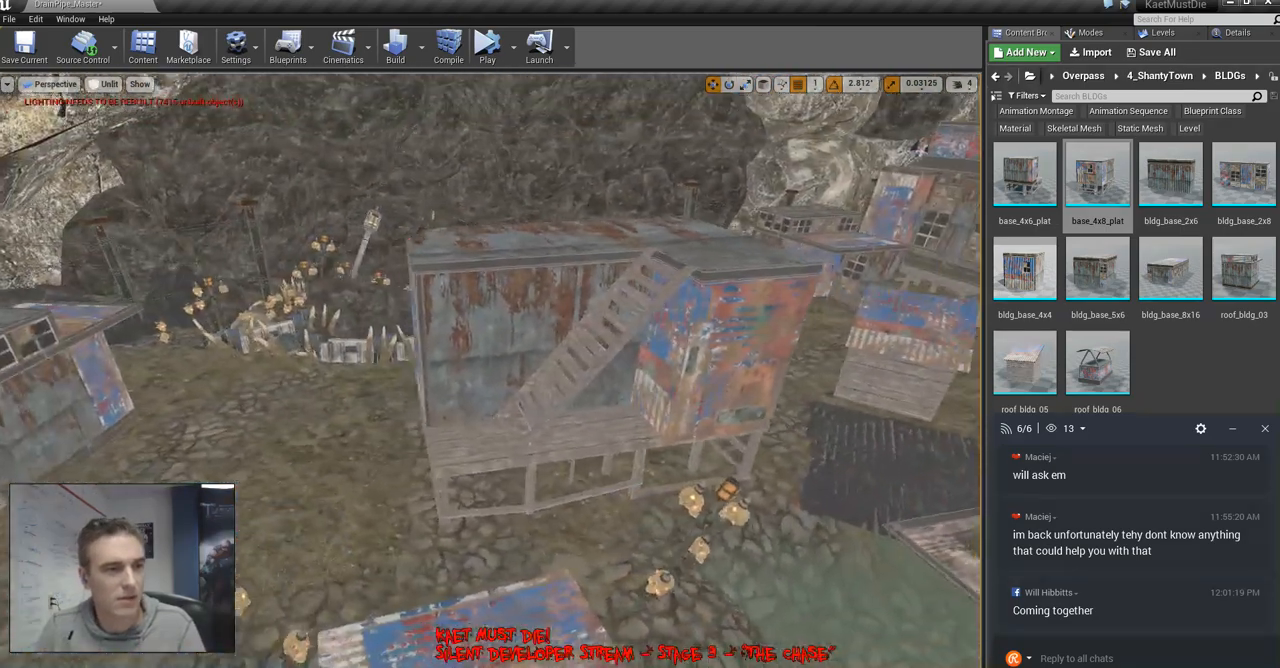
click(565, 350)
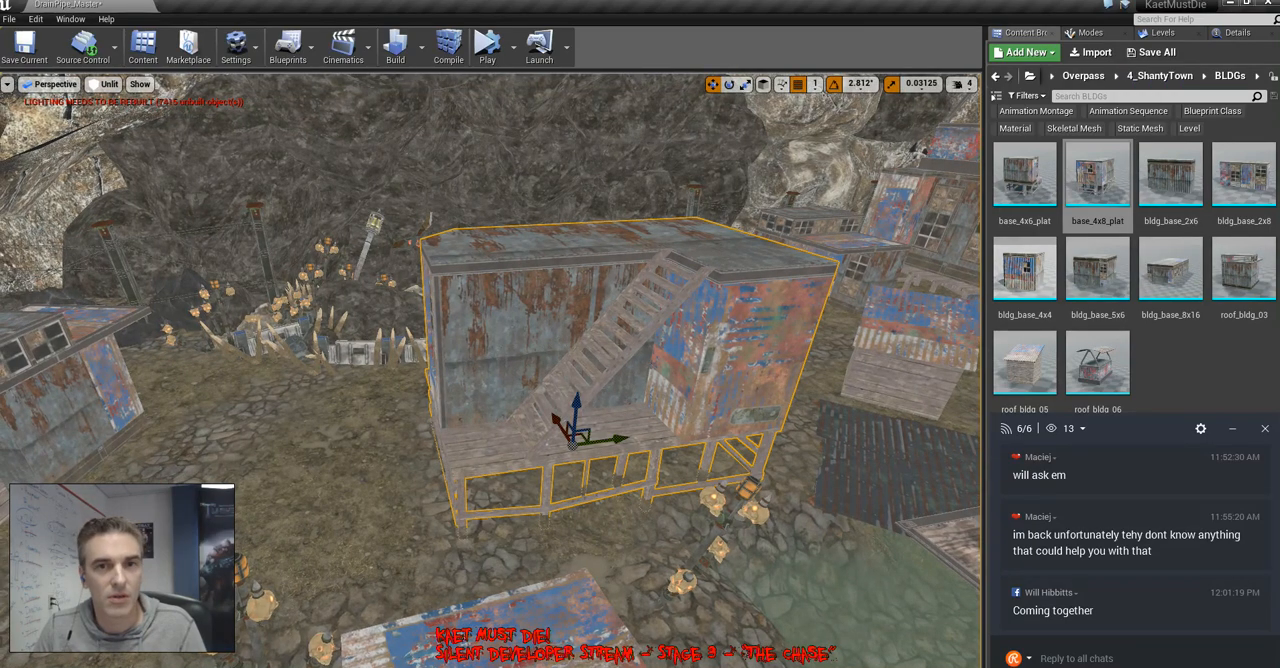
click(1238, 33)
click(1113, 195)
text(0.85)
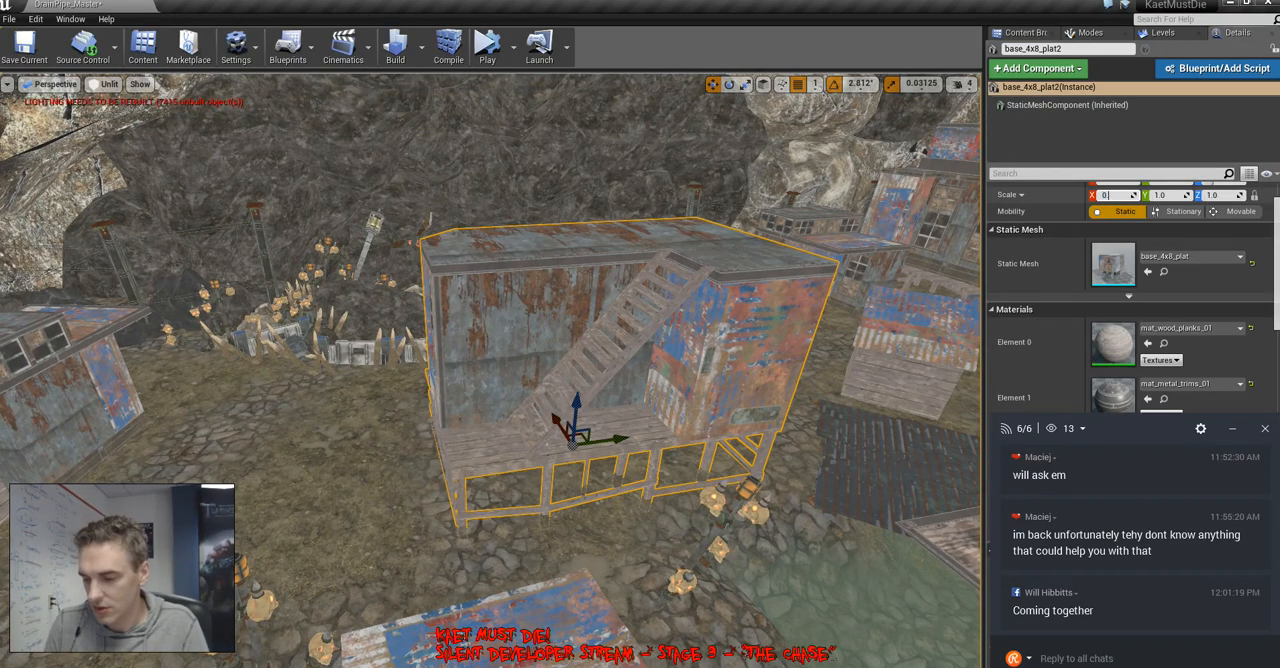
key(Return)
Select the patchwork bridge panel and locate its shanty_wall_5x2 mesh among the project assets
right_drag(490, 370, 520, 370)
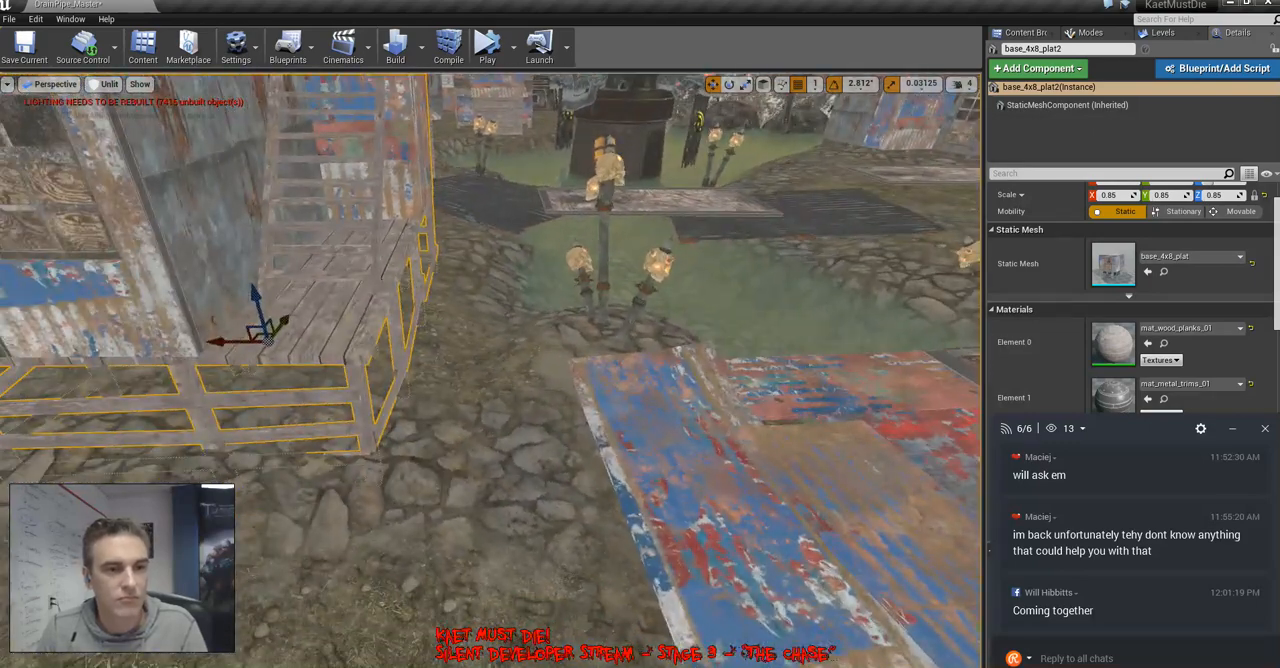
click(760, 450)
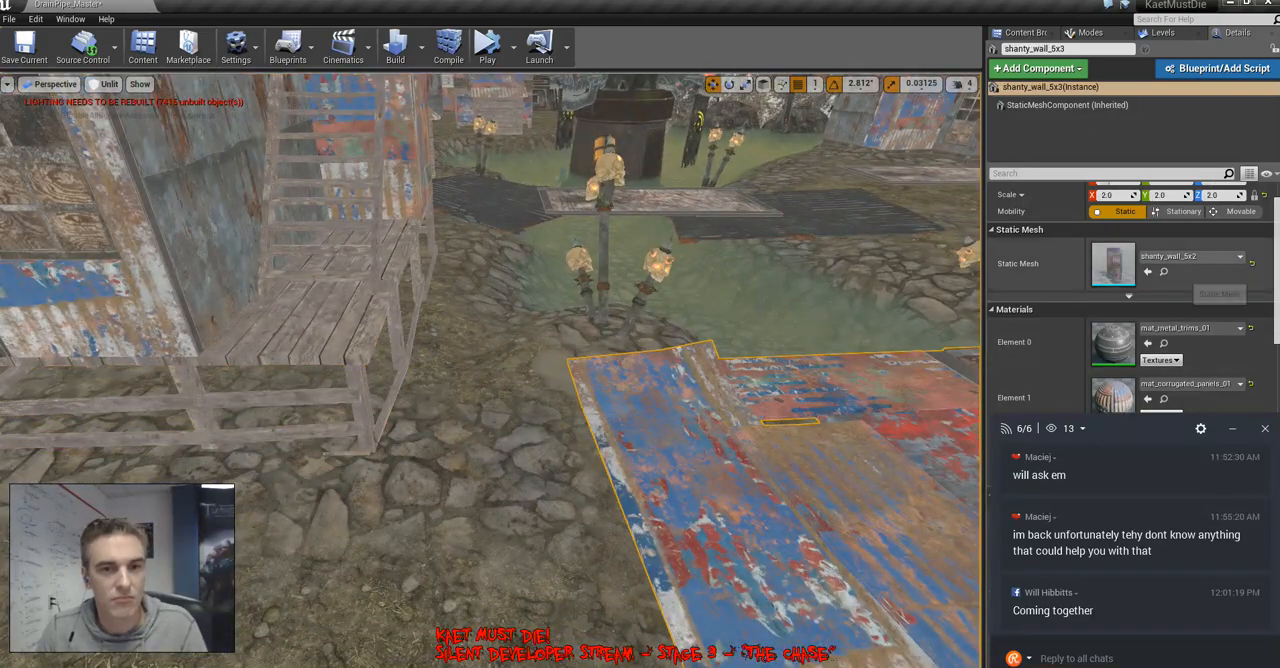
click(1163, 272)
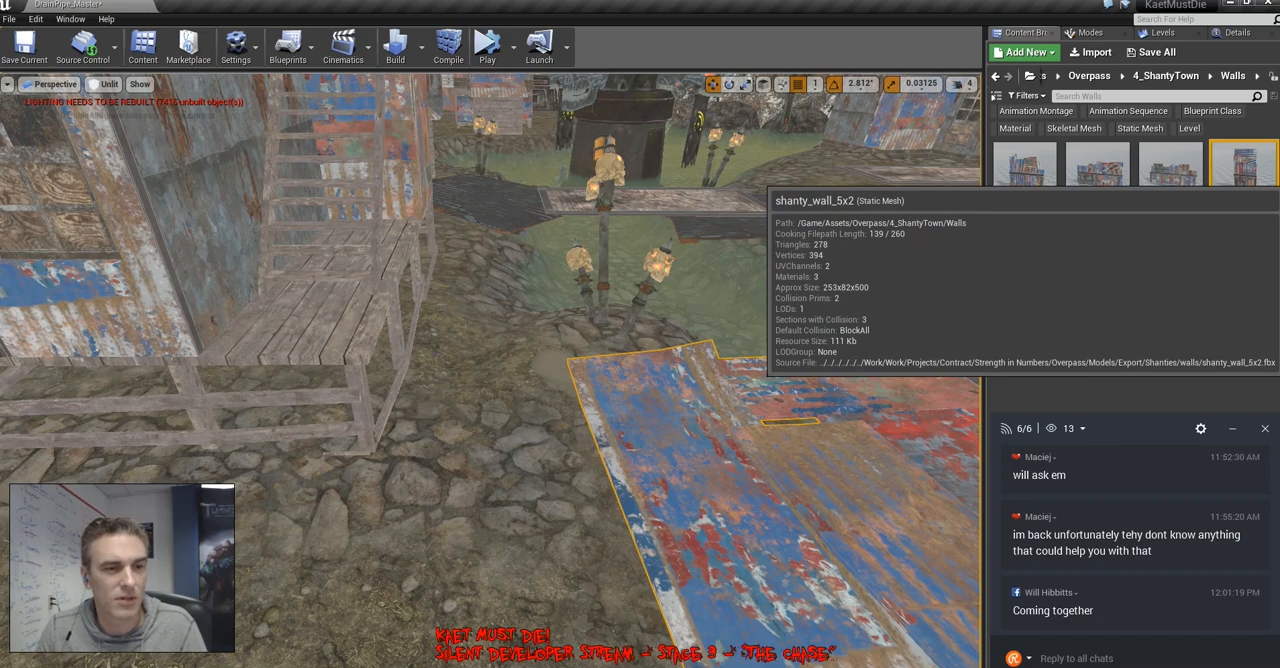
right_drag(760, 380, 765, 422)
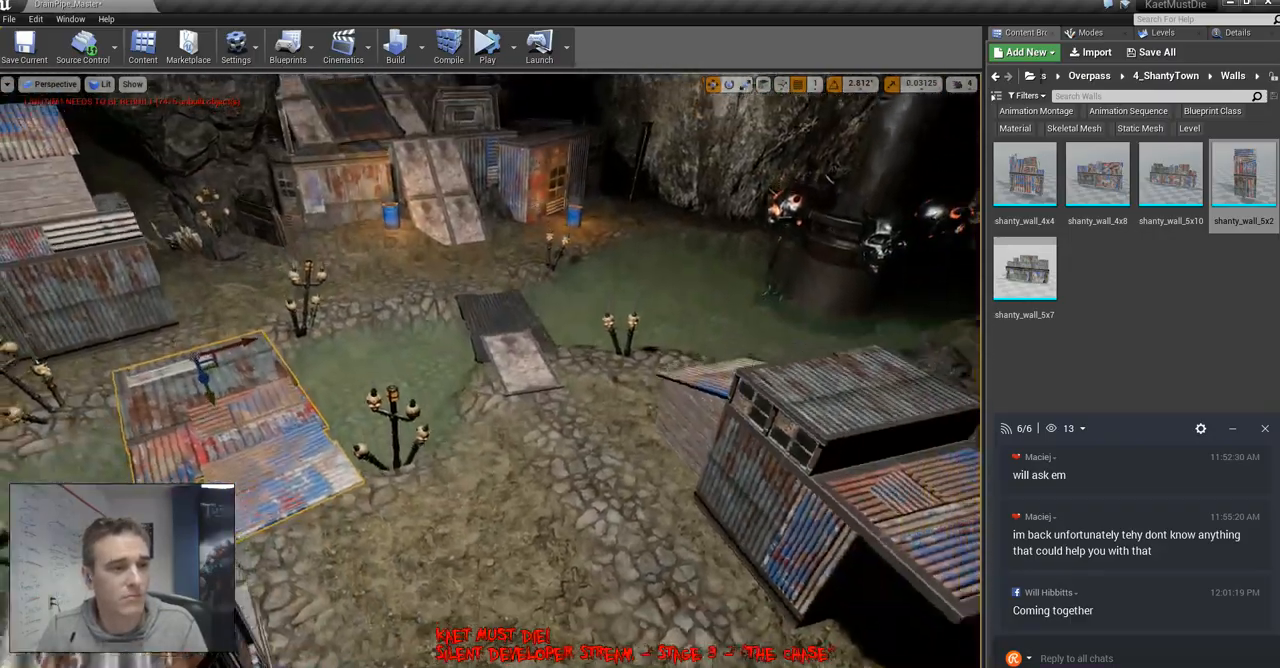
Review the shanty area, then delete the rock between the shack and the waterfall edge
right_drag(490, 370, 760, 440)
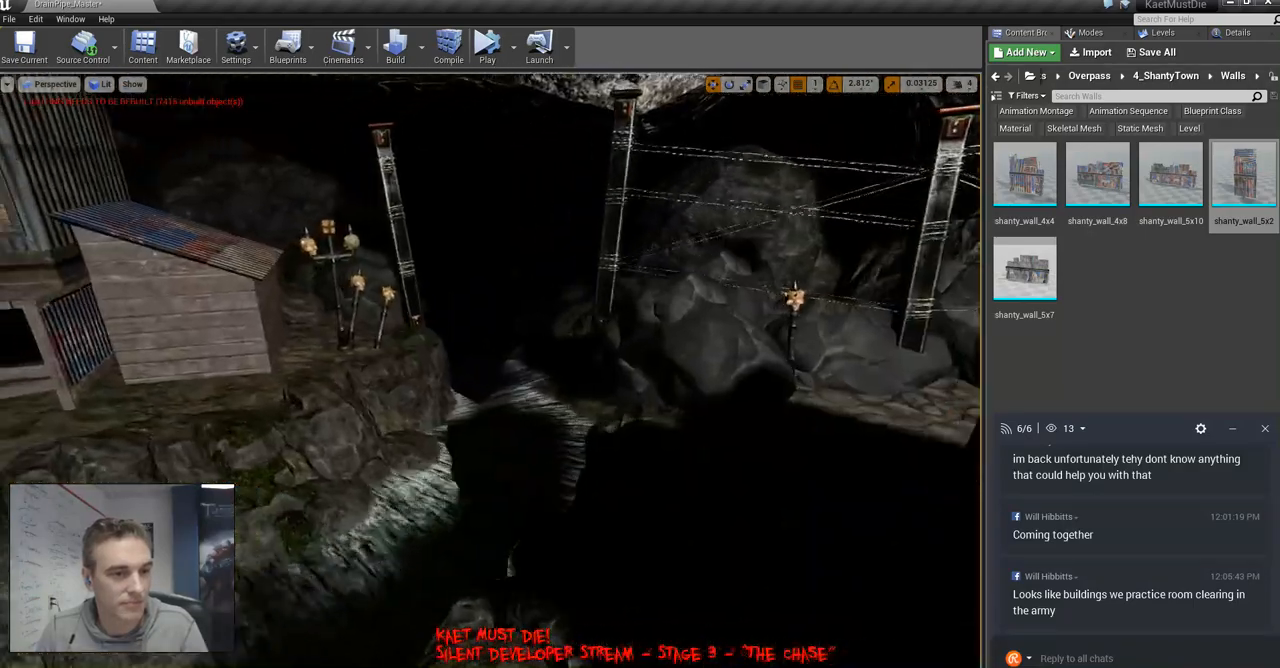
right_drag(490, 370, 300, 460)
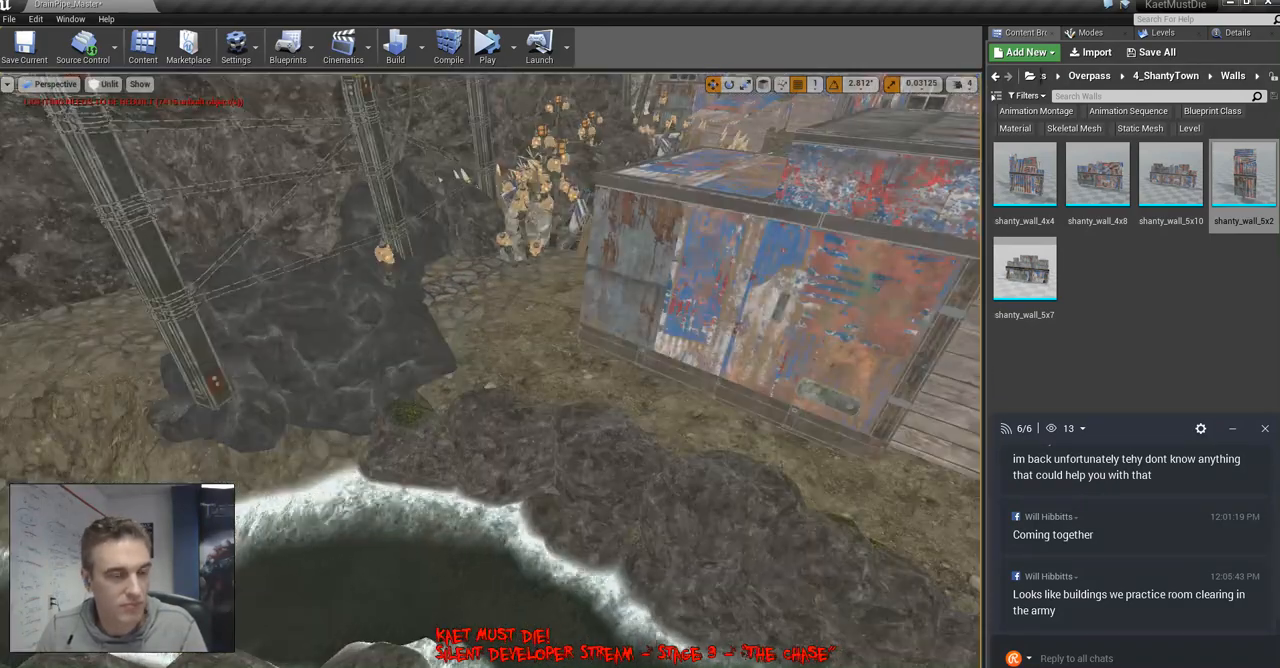
right_drag(490, 370, 425, 435)
click(410, 435)
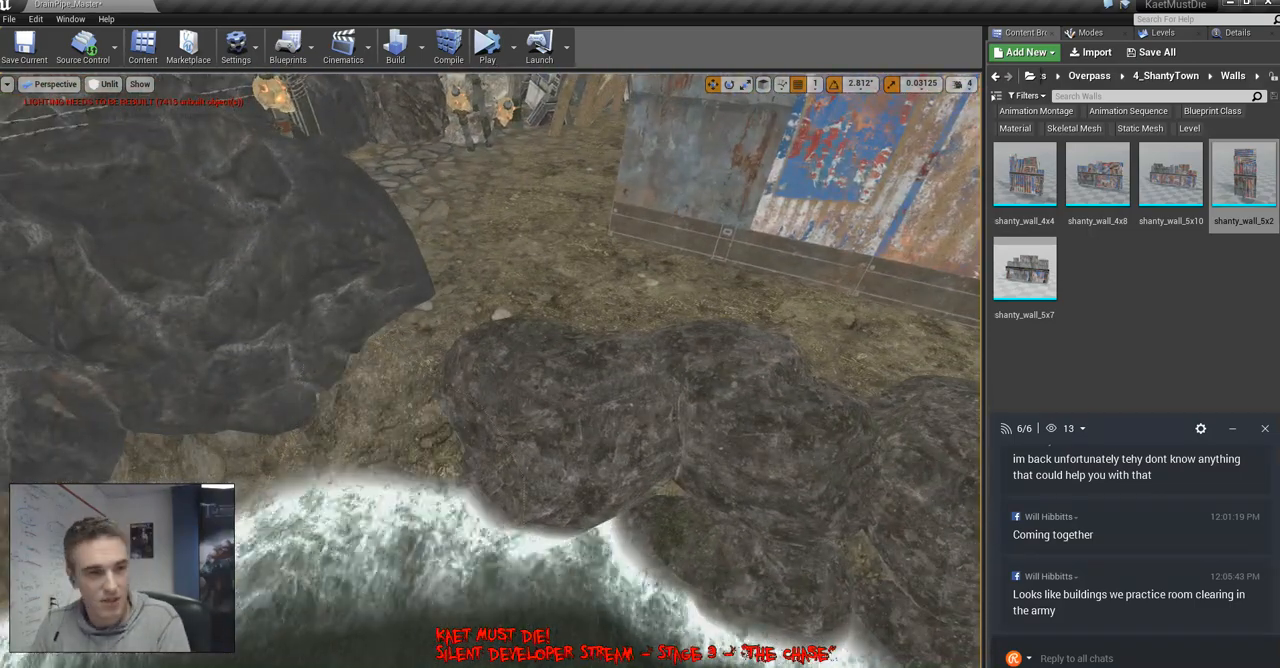
key(Delete)
right_drag(590, 425, 588, 362)
Add a landscape ramp with the Ramp tool, running from the bank beside the shack down into the waterfall pool
click(1090, 33)
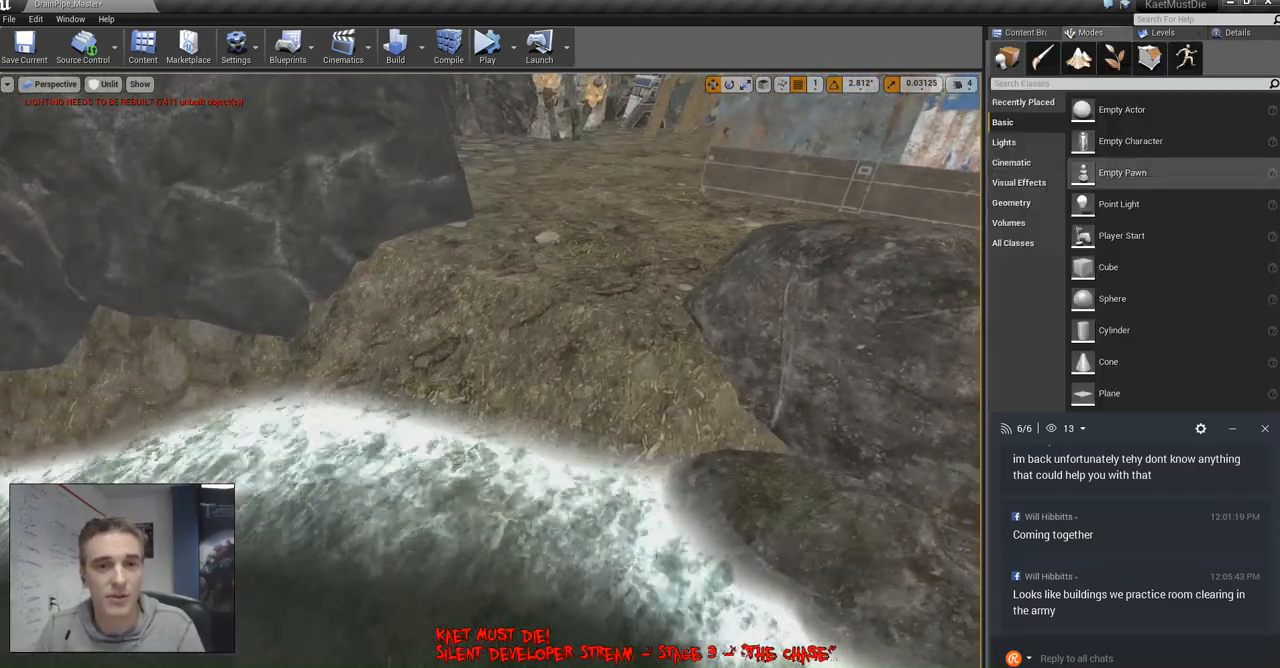
click(1078, 57)
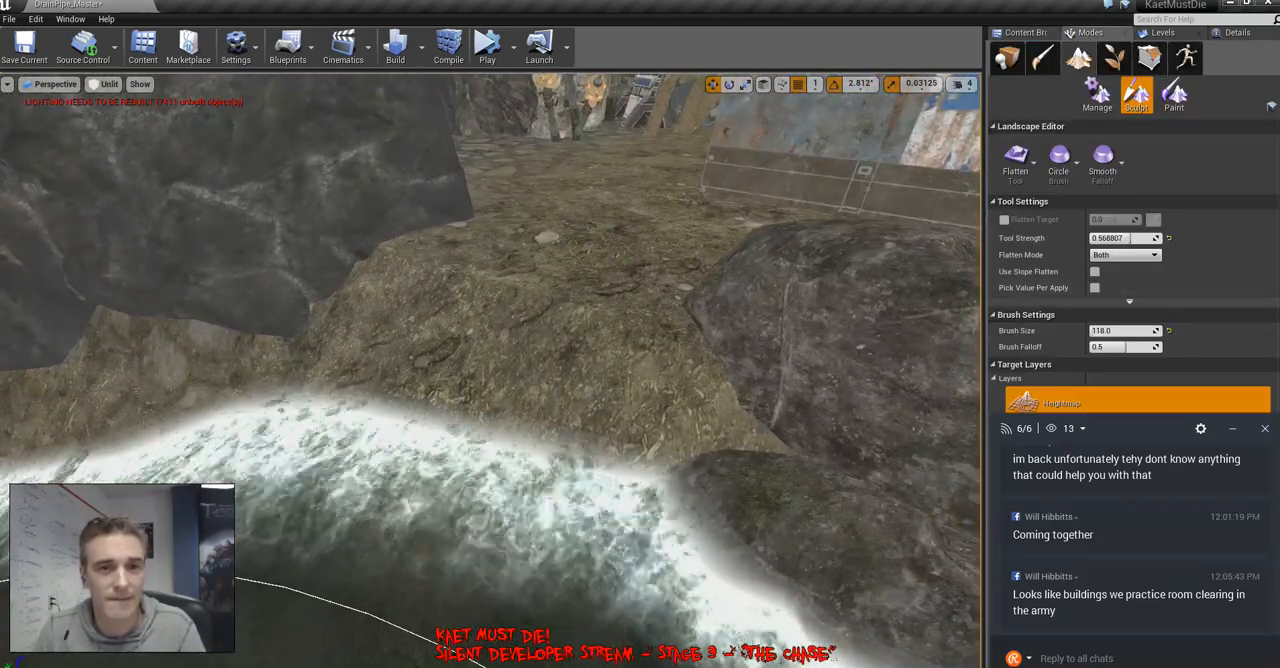
click(1020, 180)
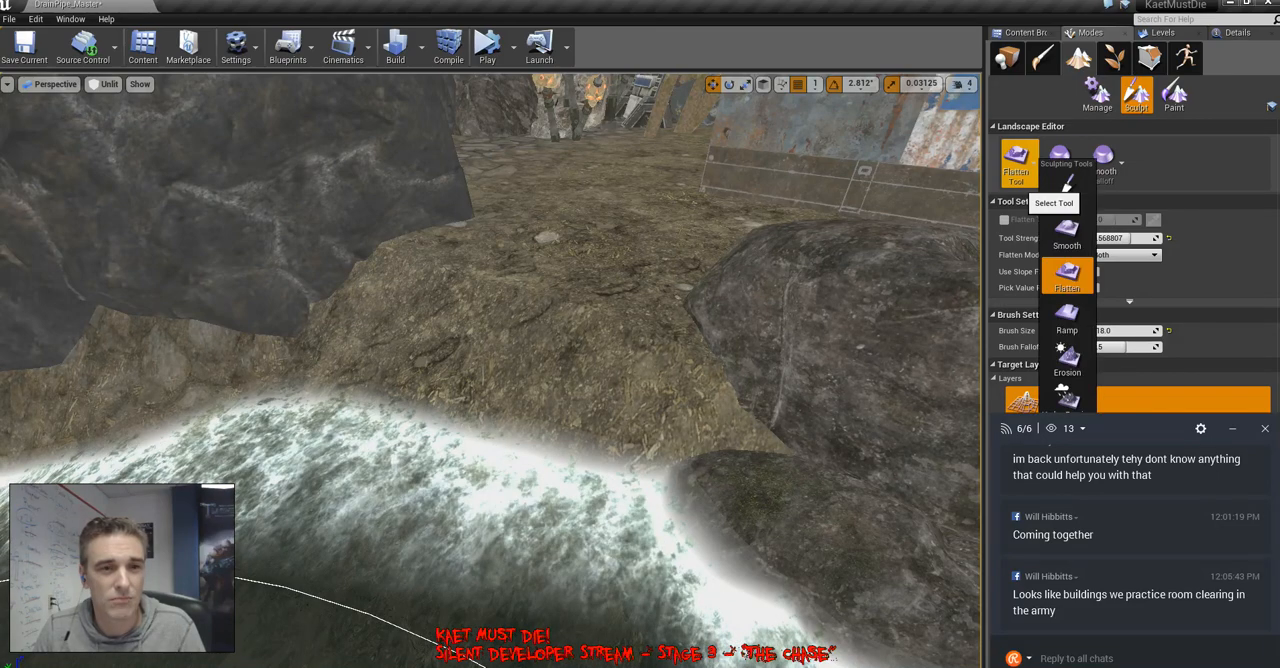
click(1067, 318)
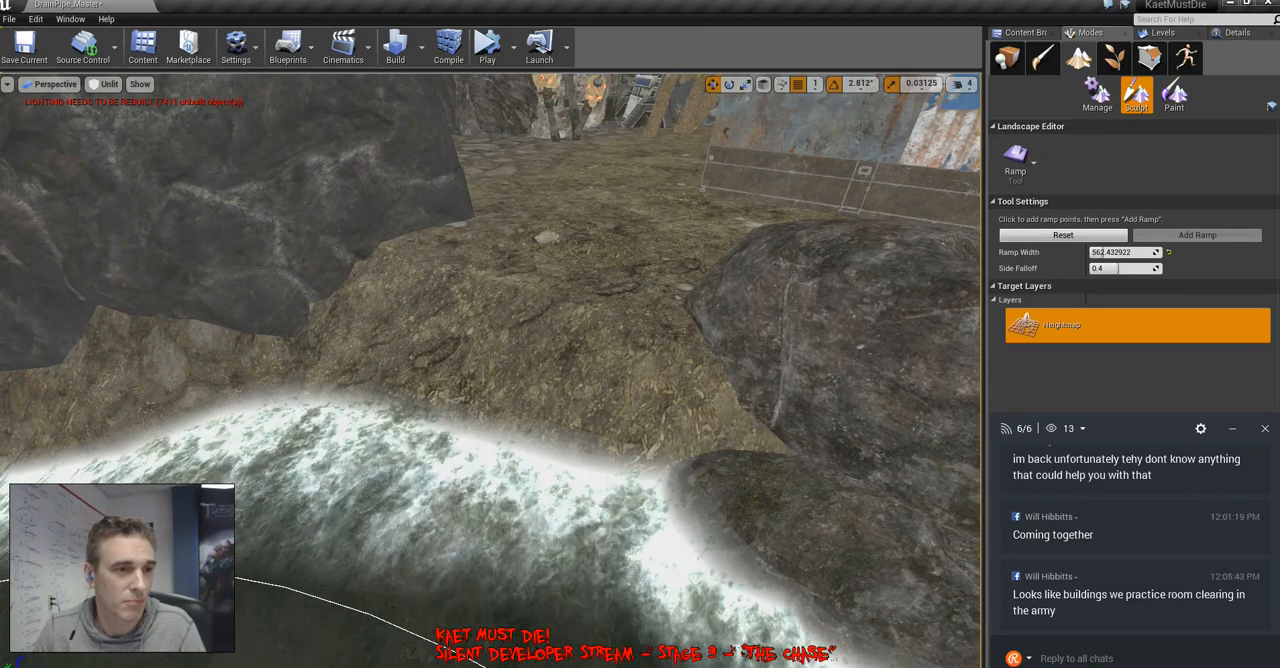
drag(484, 250, 447, 557)
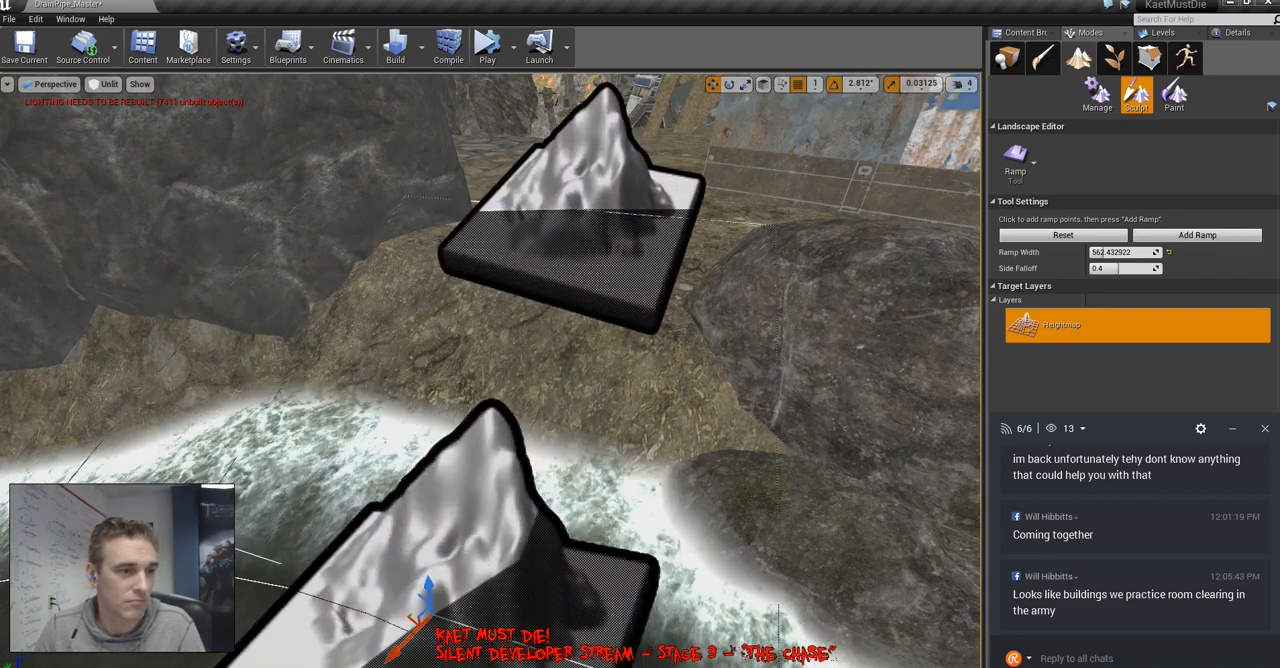
click(1197, 235)
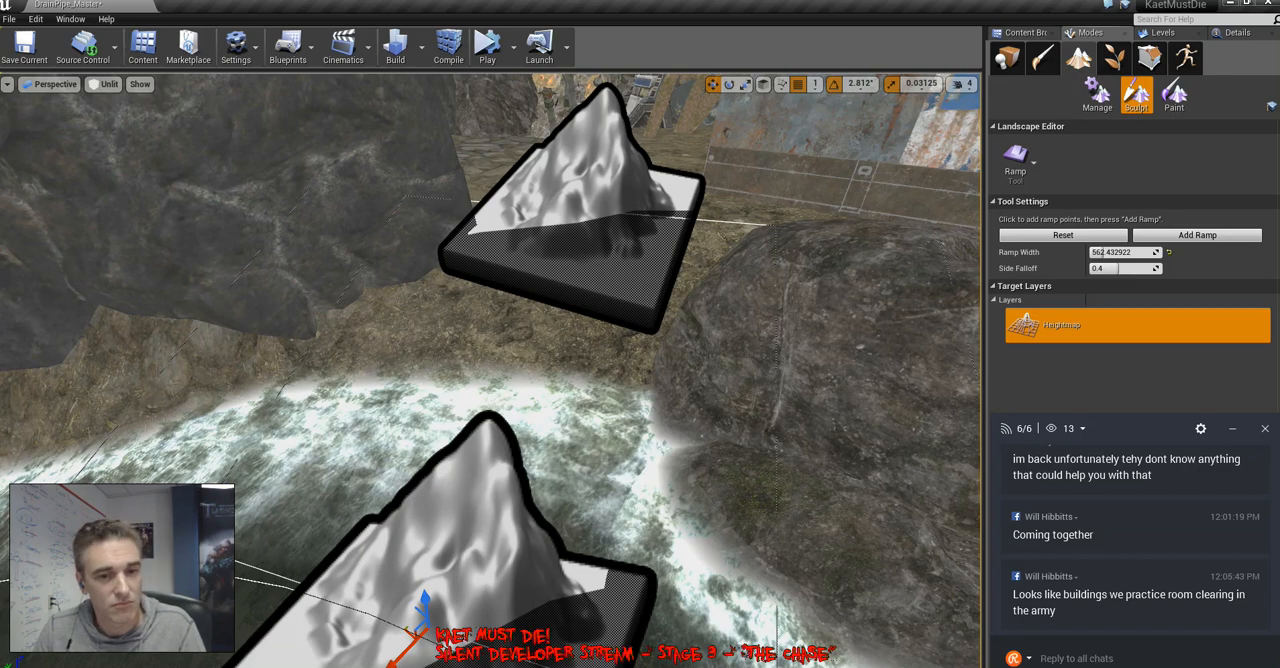
right_drag(490, 370, 400, 320)
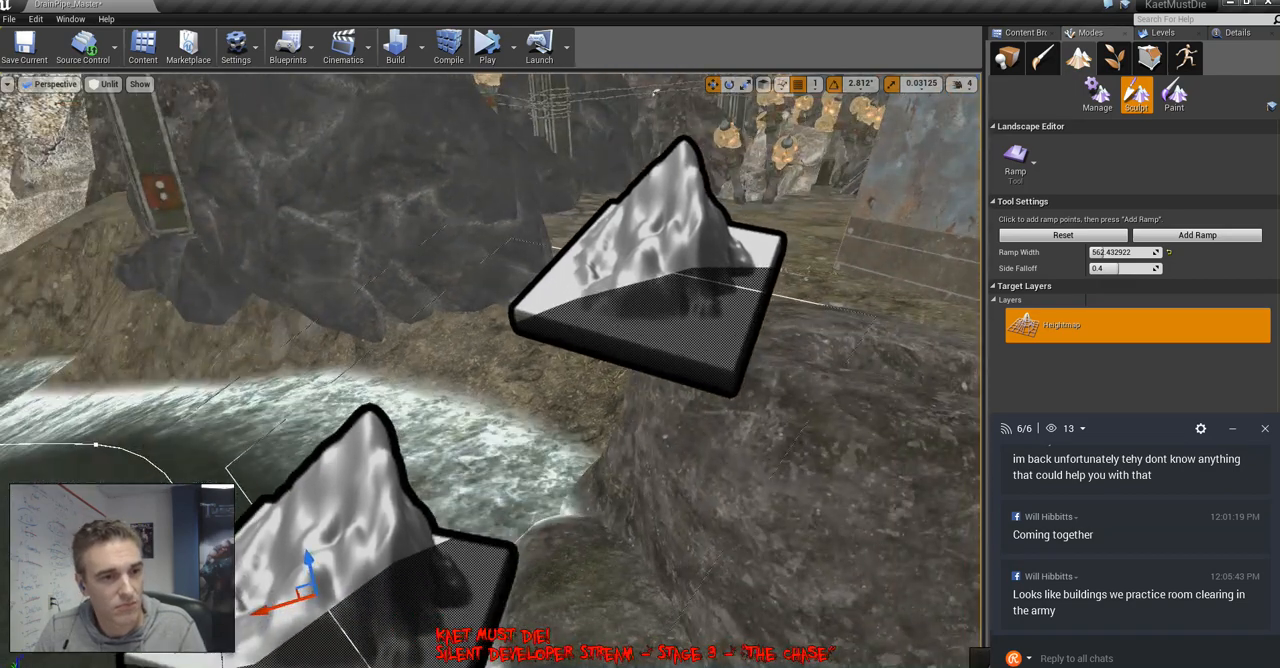
mouse_move(490, 370)
right_down()
mouse_move(545, 375)
mouse_move(495, 375)
mouse_move(535, 375)
mouse_move(495, 380)
mouse_move(430, 460)
mouse_move(490, 445)
right_up()
Flatten the ground between the dark rock and the corrugated shack with the Flatten tool at brush size 64
click(1018, 161)
click(1067, 190)
key(w)
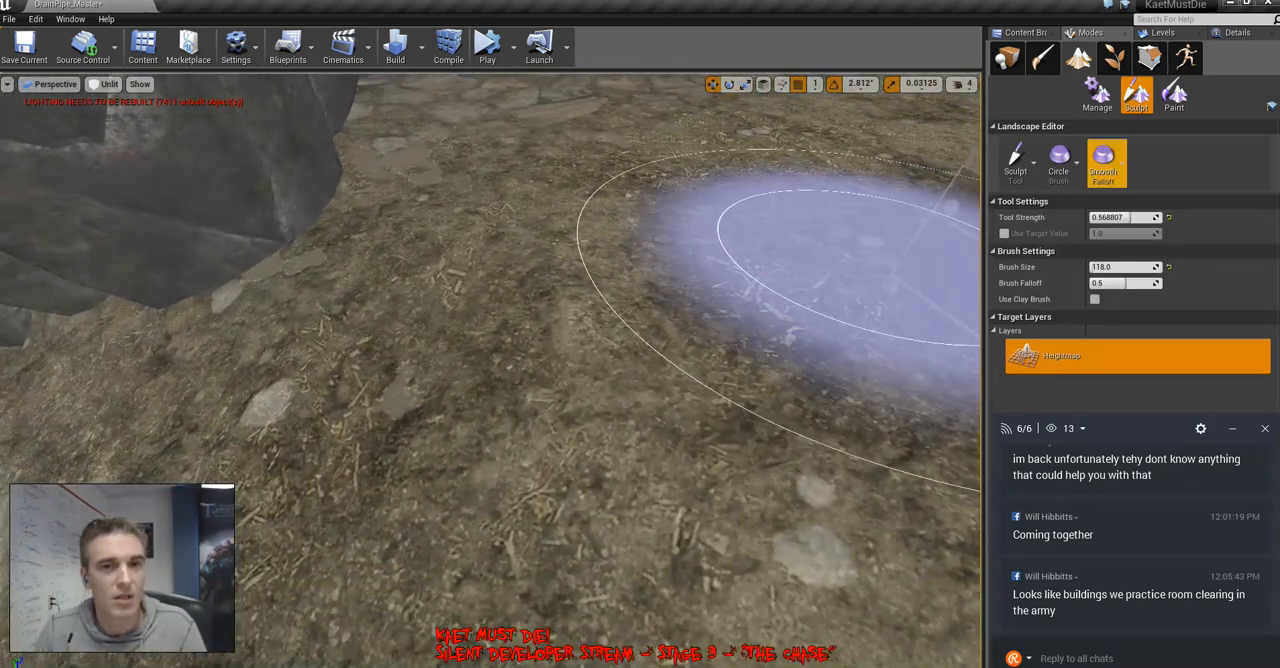
click(1015, 158)
click(1067, 275)
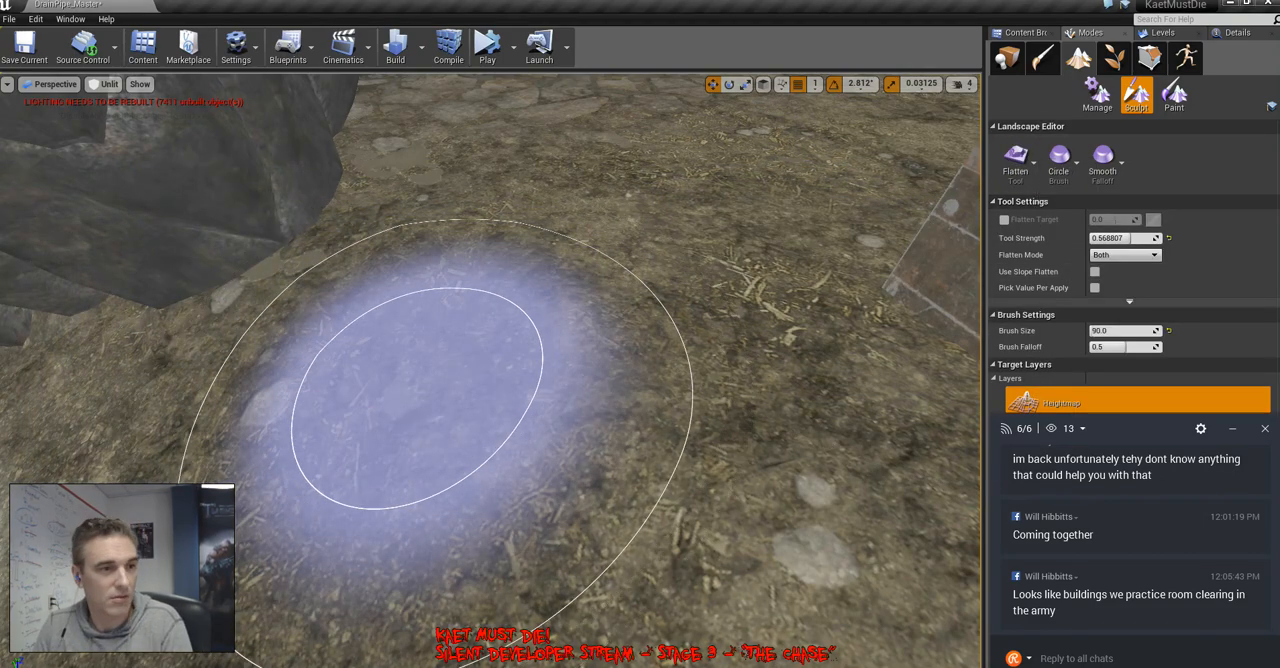
mouse_move(325, 430)
mouse_down()
mouse_move(692, 262)
mouse_move(322, 533)
mouse_up()
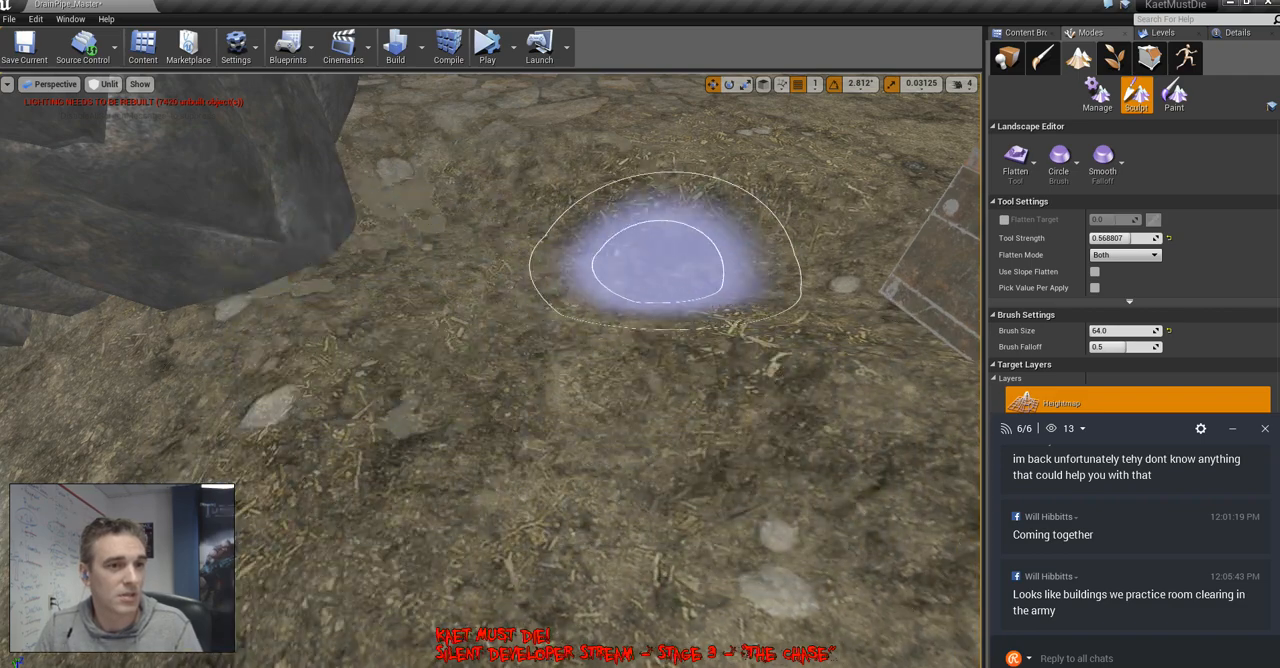
right_drag(200, 485, 280, 460)
key(s)
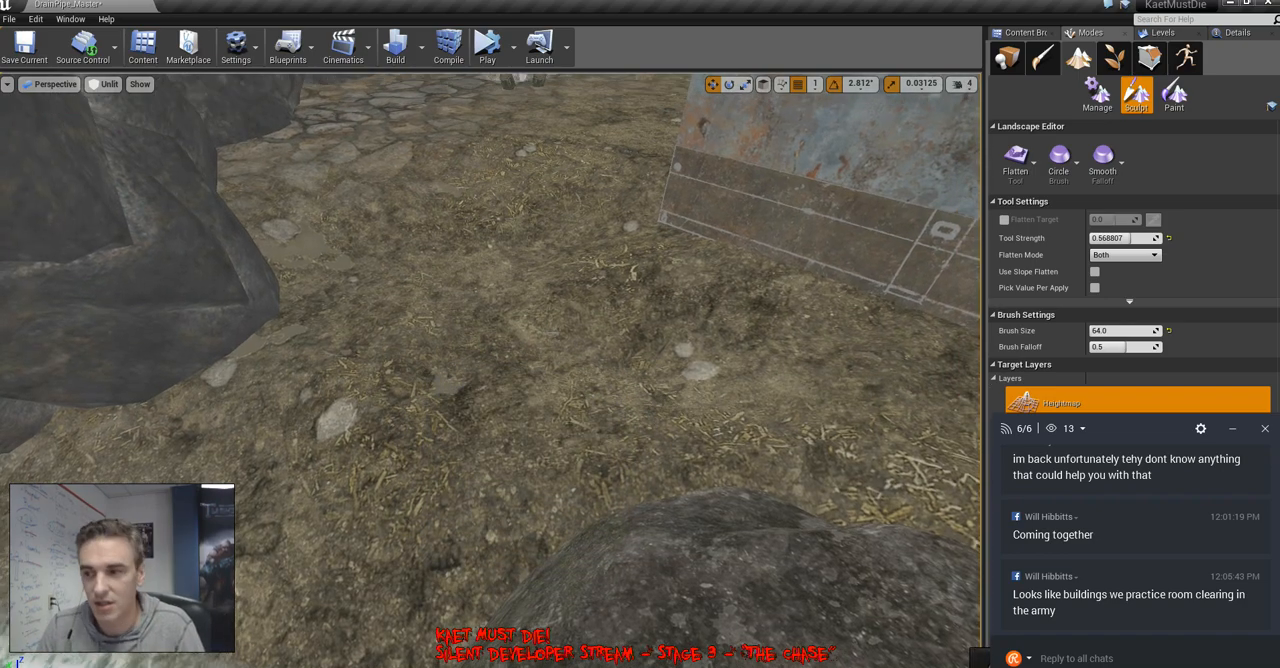
Examine the reshaped ground around the dark rocks, shack and waterfall edge, and leave landscape editing
mouse_move(500, 440)
right_down()
mouse_move(560, 430)
mouse_move(440, 510)
mouse_move(530, 450)
mouse_move(545, 455)
mouse_move(570, 520)
mouse_move(660, 500)
mouse_move(545, 475)
mouse_move(520, 490)
mouse_move(550, 465)
mouse_move(470, 475)
mouse_move(535, 465)
right_up()
key(w)
key(w)
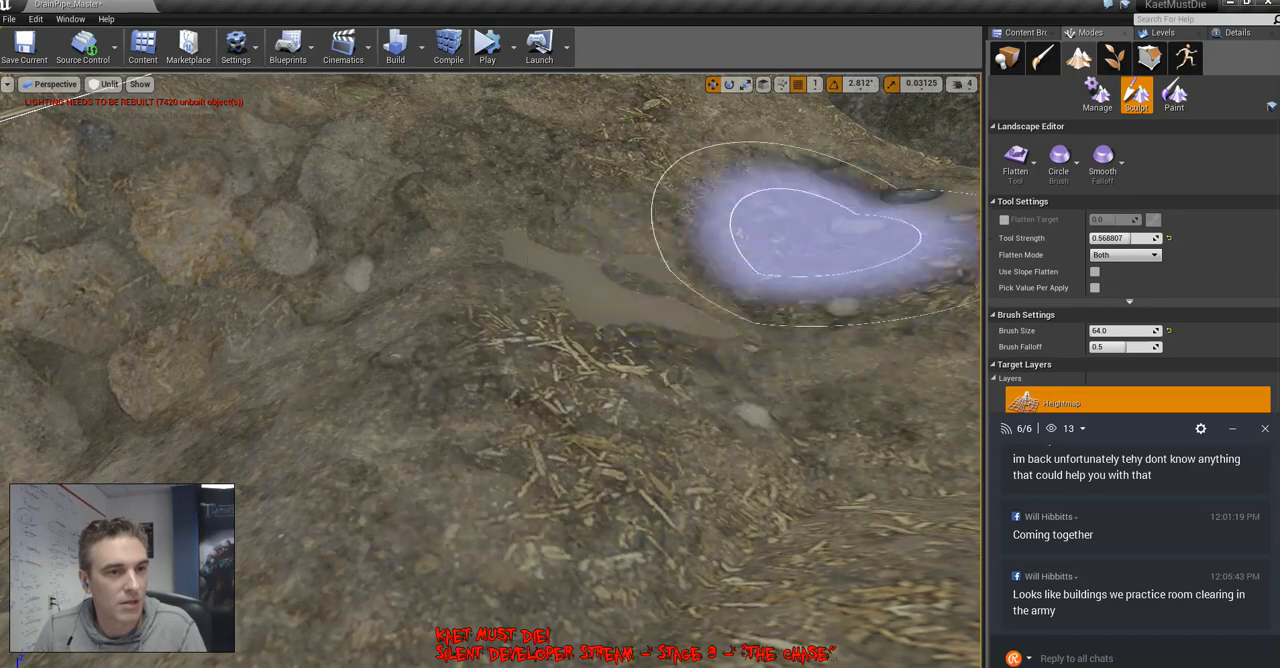
right_drag(830, 240, 490, 275)
key(w)
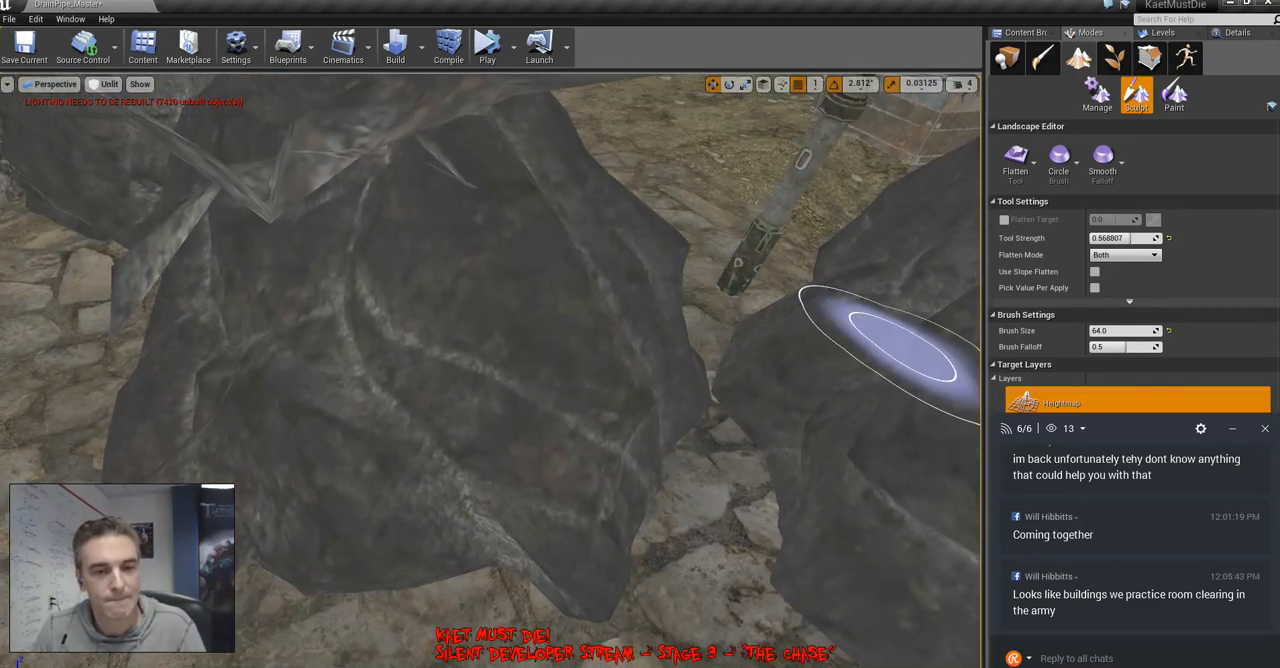
right_drag(908, 343, 1095, 305)
key(w)
mouse_move(832, 337)
right_down()
mouse_move(850, 350)
mouse_move(810, 345)
mouse_move(832, 337)
mouse_move(832, 395)
mouse_move(790, 390)
right_up()
key(s)
key(s)
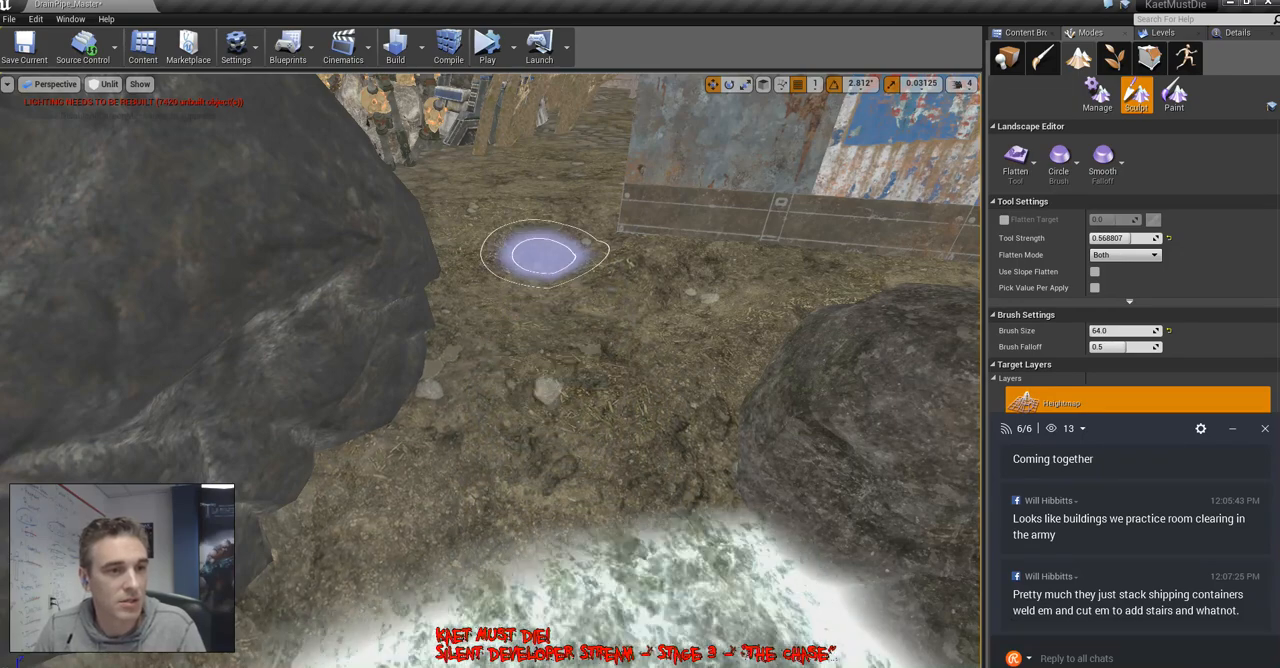
key(s)
mouse_move(657, 343)
right_down()
mouse_move(692, 347)
mouse_move(676, 346)
right_up()
key(d)
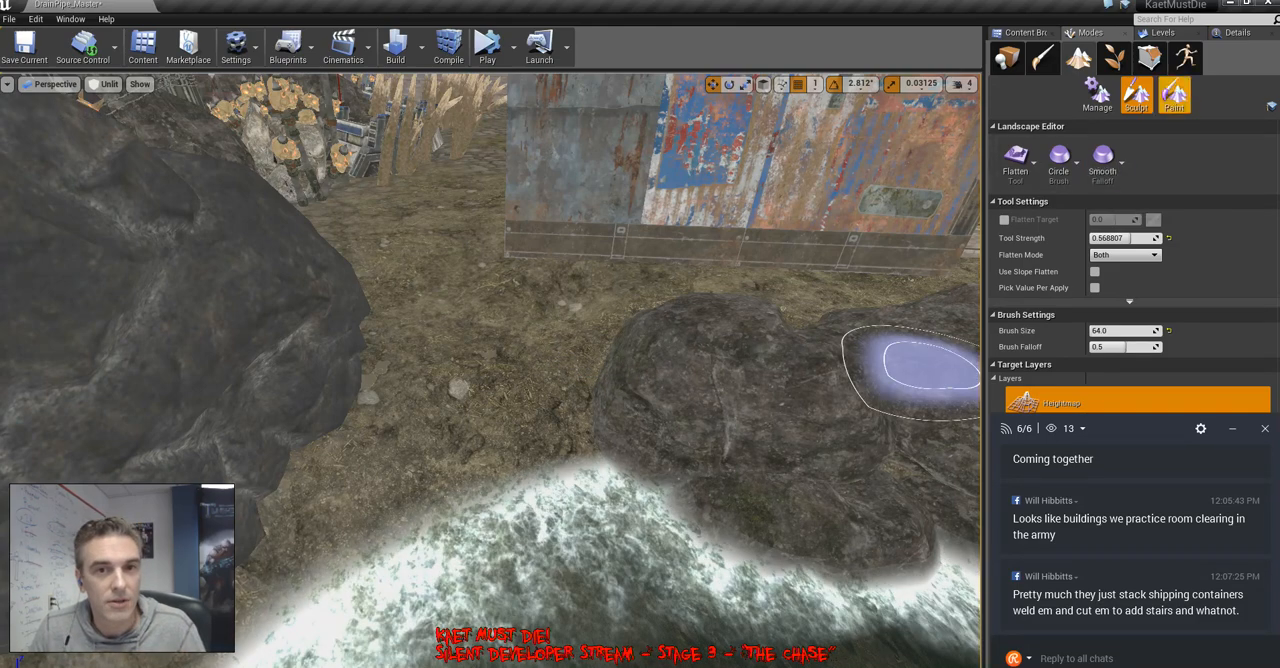
key(shift+1)
Return to the root Content folder and make Checktpoint03_Lights the current level
right_drag(490, 370, 301, 435)
click(1025, 33)
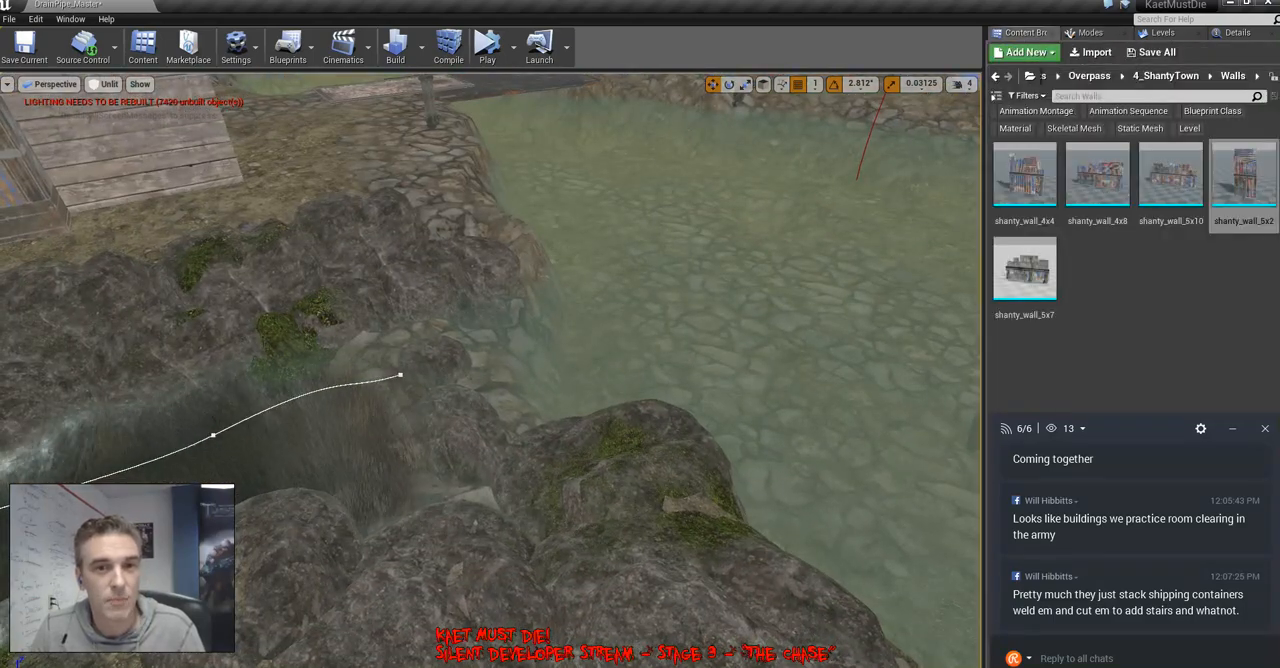
click(1089, 76)
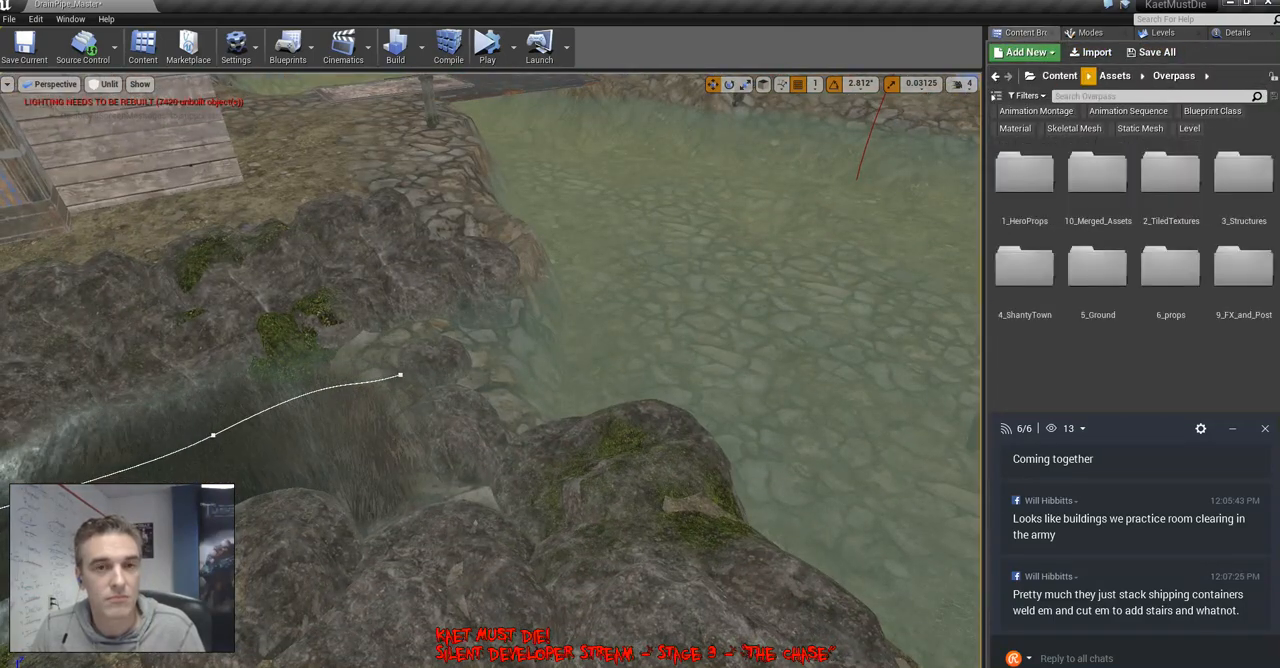
click(1066, 76)
scroll(1093, 190, down, 2)
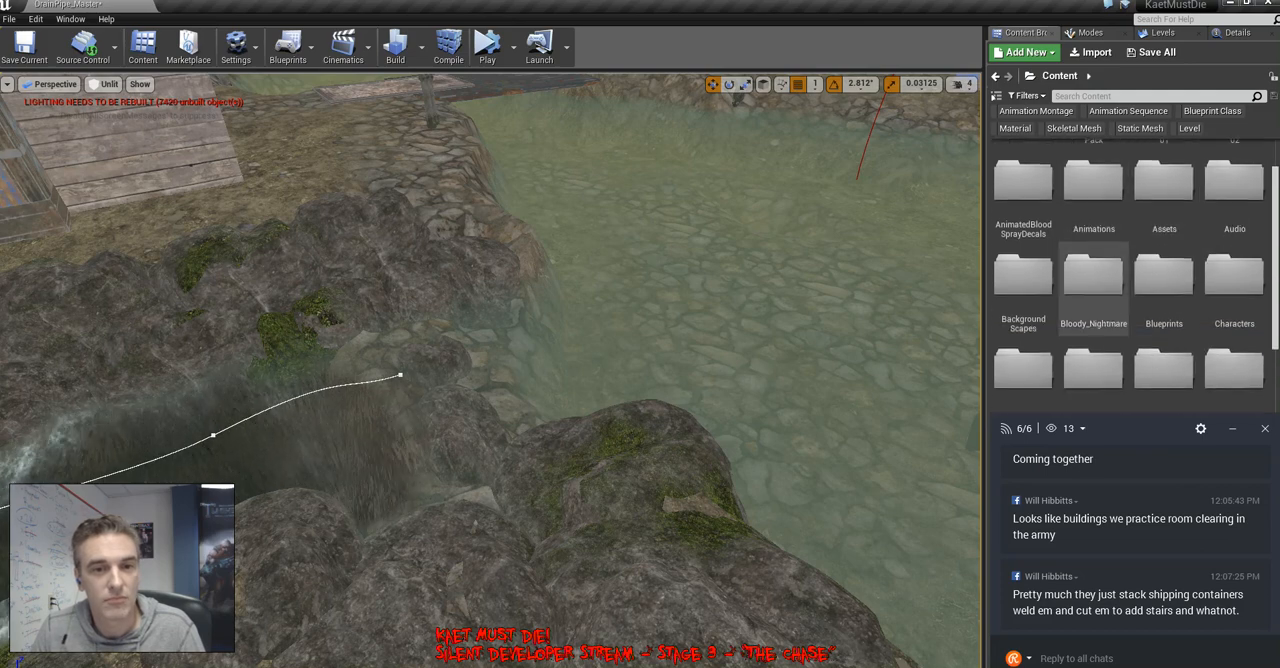
click(1162, 32)
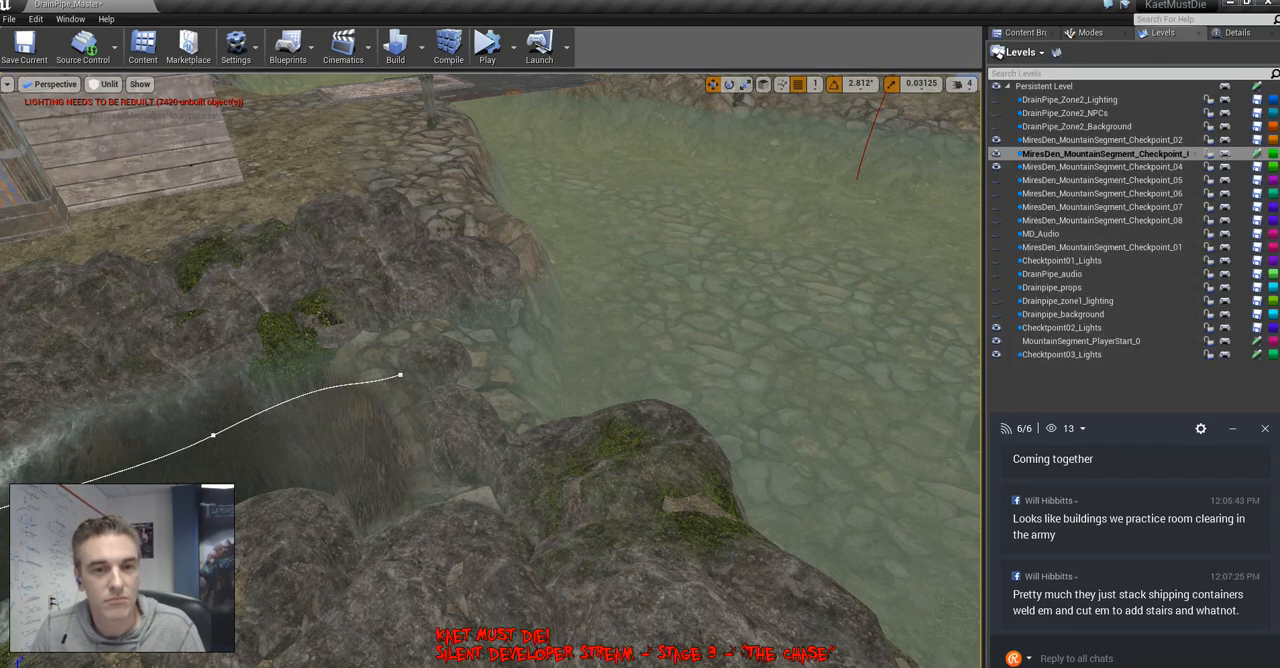
double_click(1062, 354)
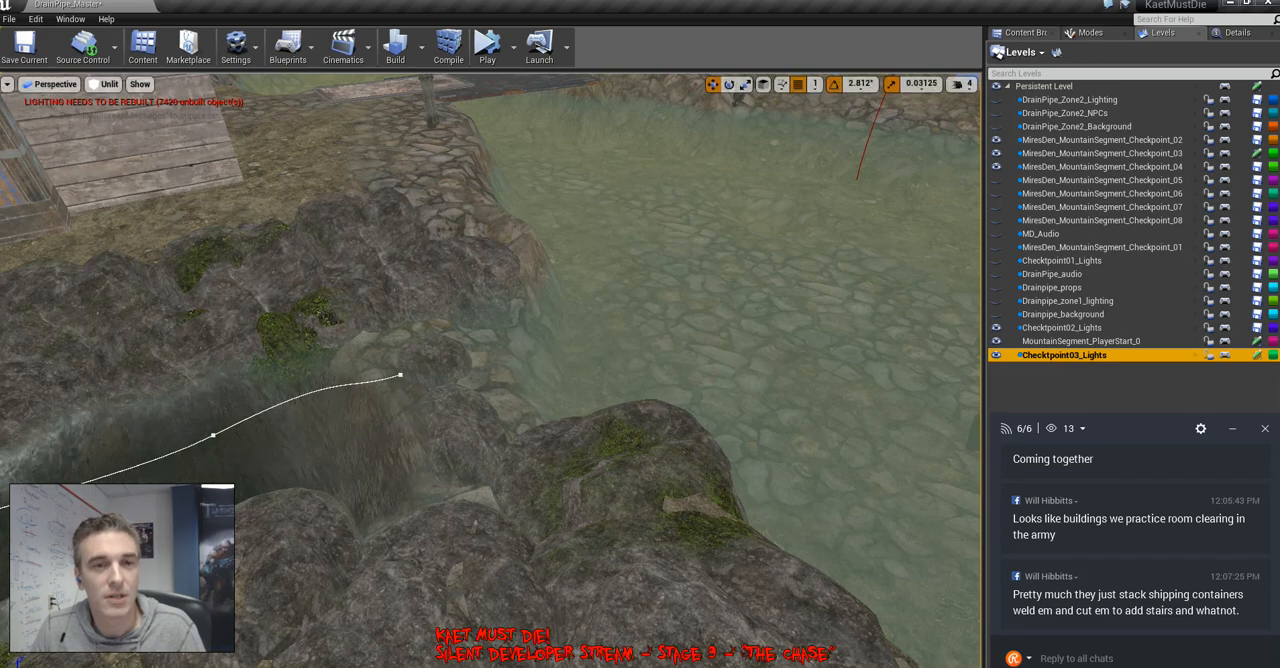
Open the Blueprints folder in the project content and shift the chat overlay clear of the asset names
click(1026, 32)
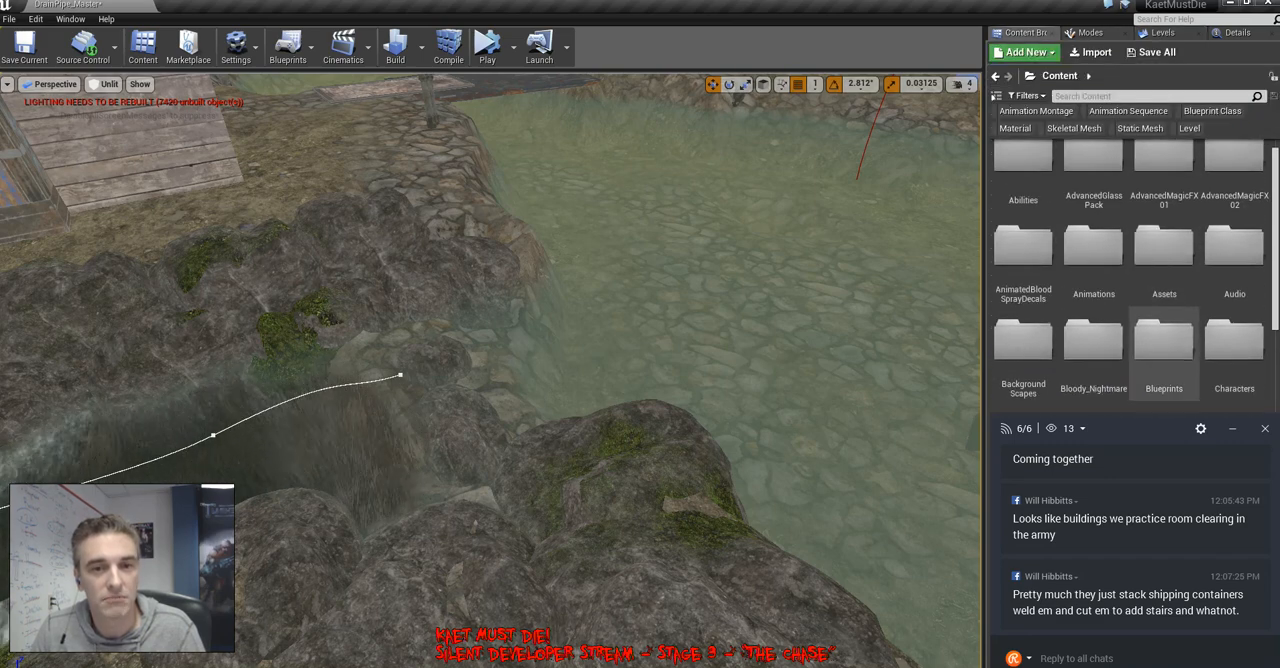
scroll(1142, 301, down, 2)
click(1169, 291)
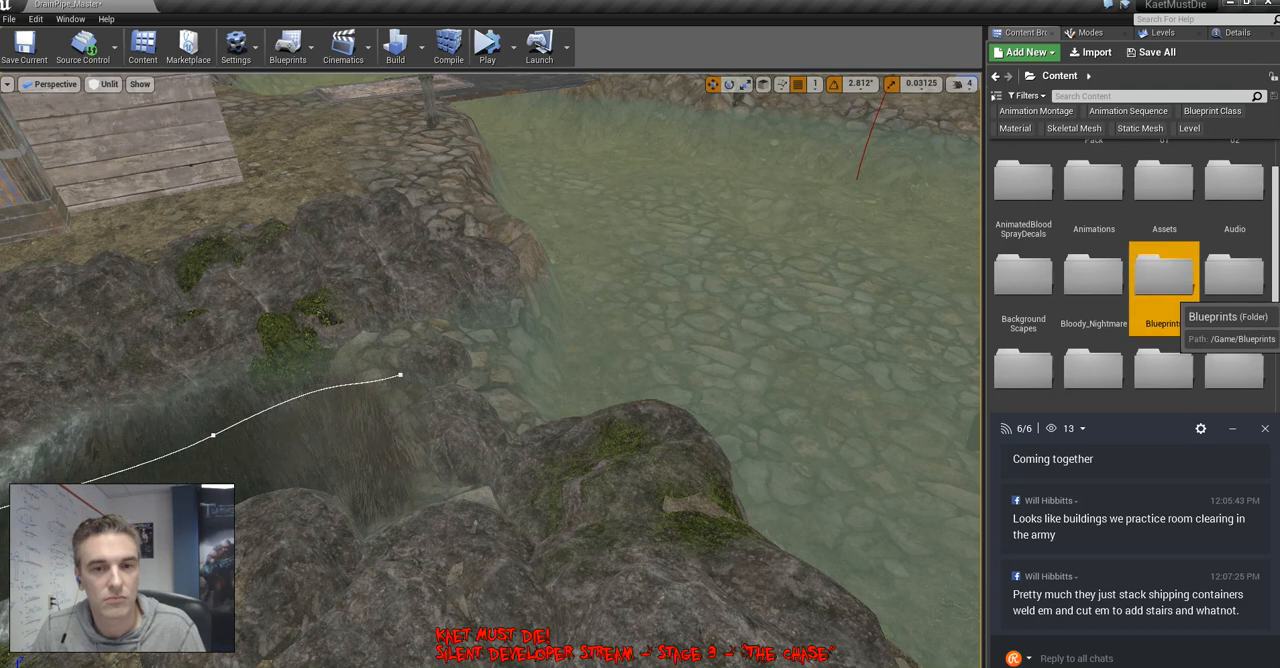
double_click(1165, 285)
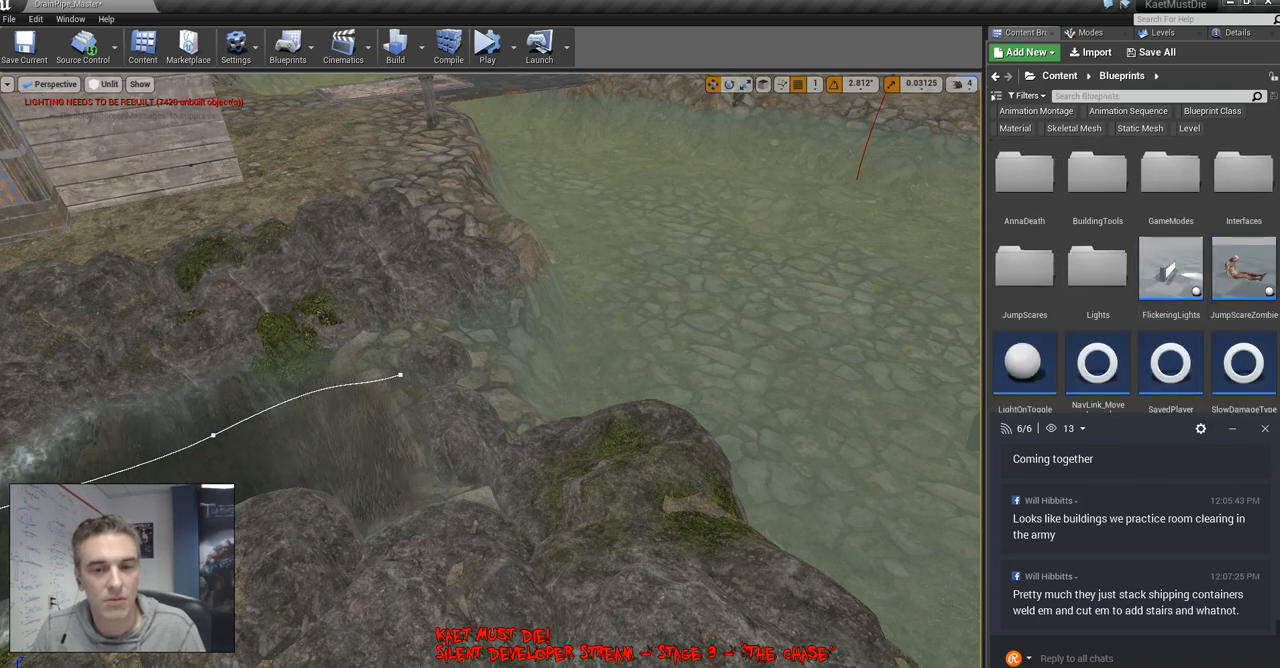
mouse_move(1159, 431)
mouse_down()
mouse_move(1139, 550)
mouse_move(1168, 439)
mouse_move(1156, 440)
mouse_up()
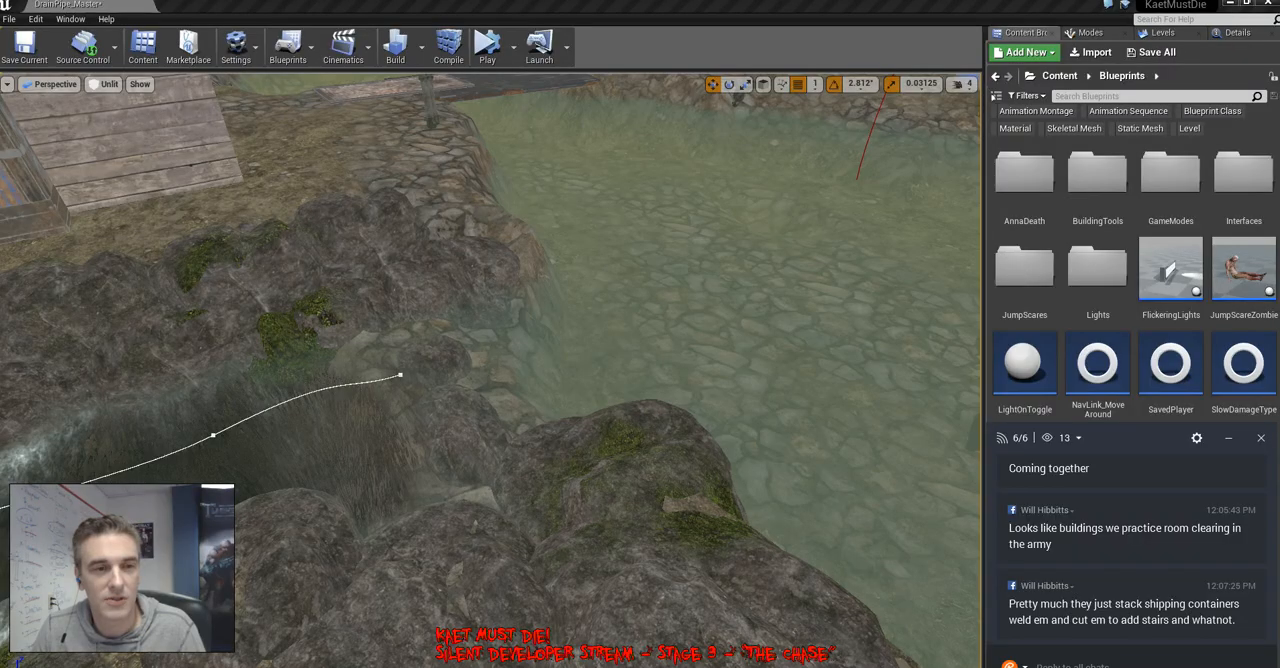
Select the middle jump-scare zombie by the spiked barricade, examine its properties, and return to the Blueprints assets
right_drag(700, 350, 855, 400)
key(w)
key(d)
click(500, 285)
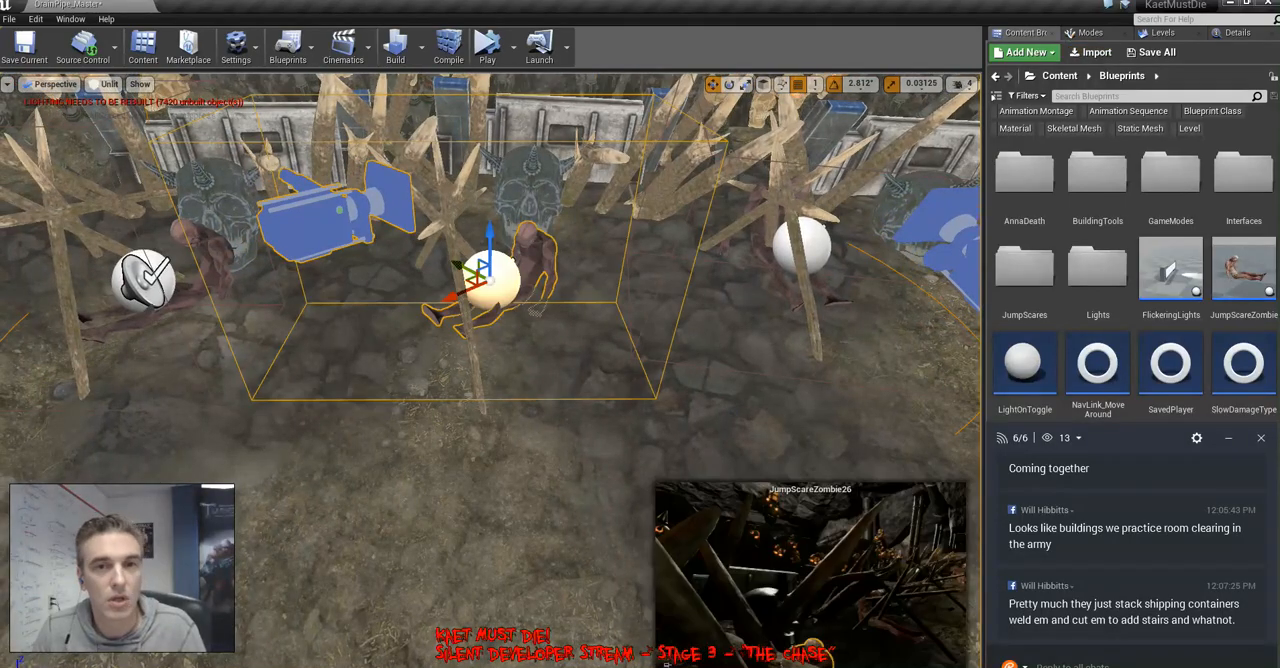
click(1232, 33)
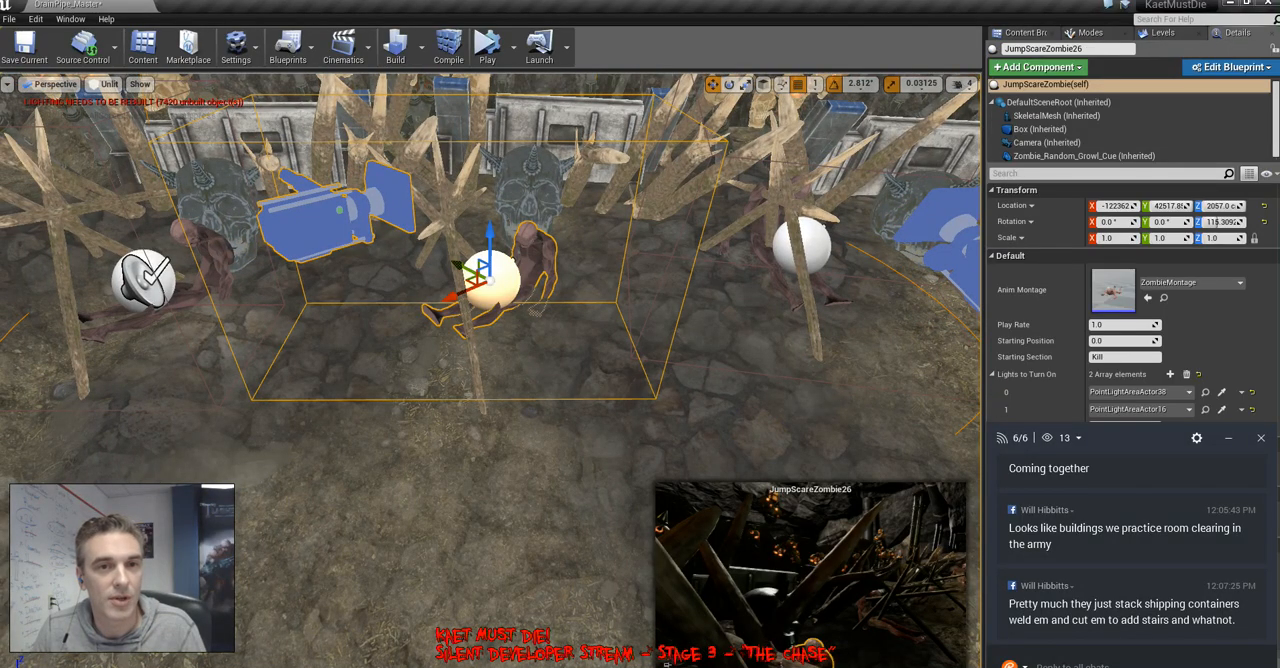
click(1026, 34)
Place a JumpScareZombie in the pool just past the rocks at the stream's mouth
key(w)
right_drag(700, 330, 910, 320)
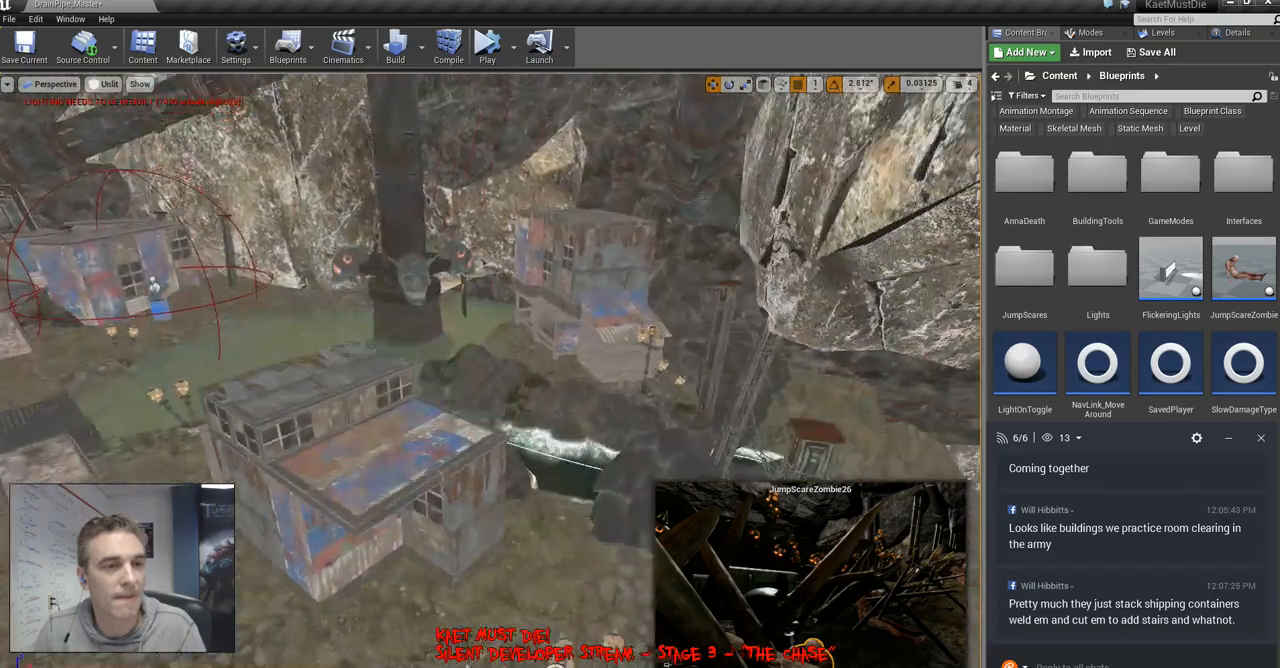
key(w)
right_drag(600, 320, 790, 400)
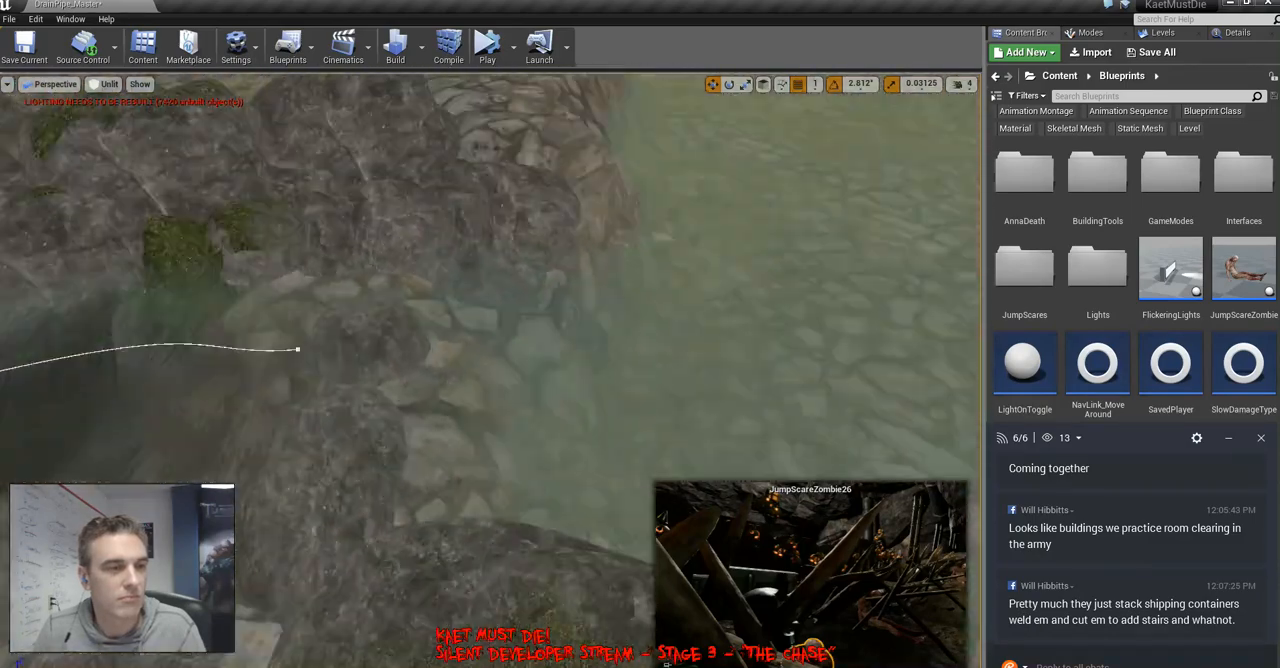
key(s)
right_drag(790, 400, 740, 455)
drag(1243, 272, 582, 417)
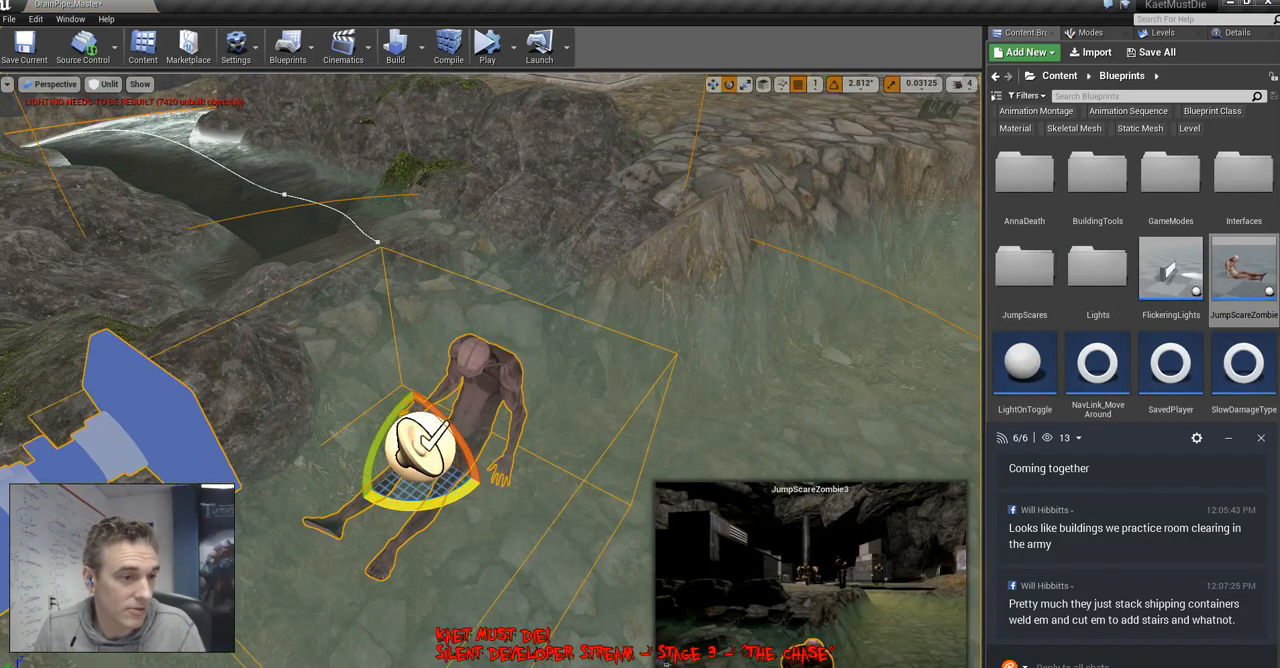
Turn the placed zombie so its legs point away from the waterfall rocks and shift it into the pool
drag(447, 508, 420, 508)
key(d)
right_drag(420, 508, 380, 480)
key(f)
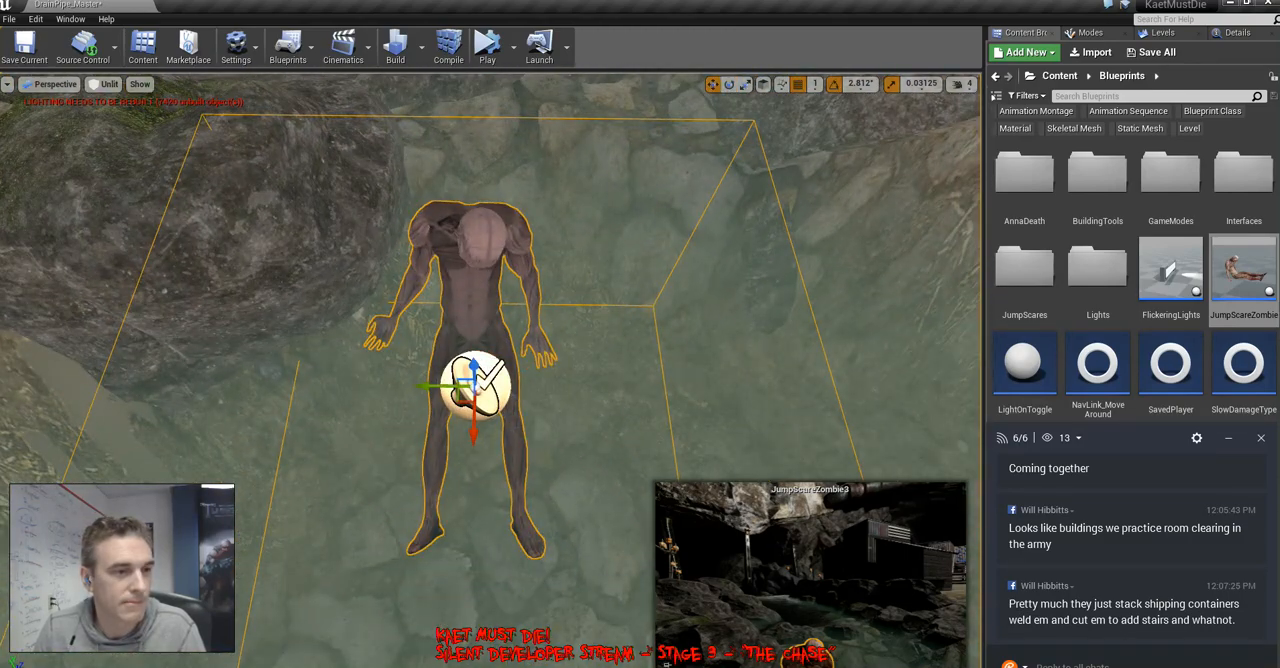
drag(463, 397, 440, 321)
right_drag(440, 321, 310, 130)
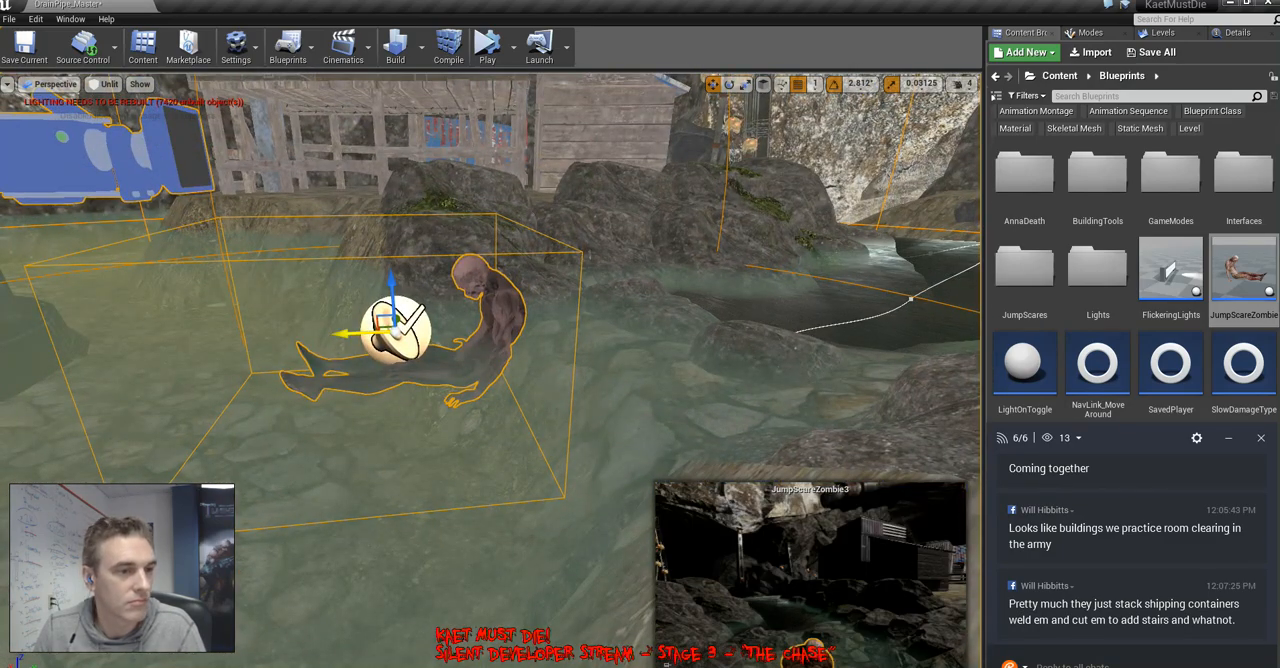
Lower the zombie beneath the water surface and adjust its position and heading in front of the stream mouth
drag(350, 333, 418, 330)
drag(461, 284, 464, 383)
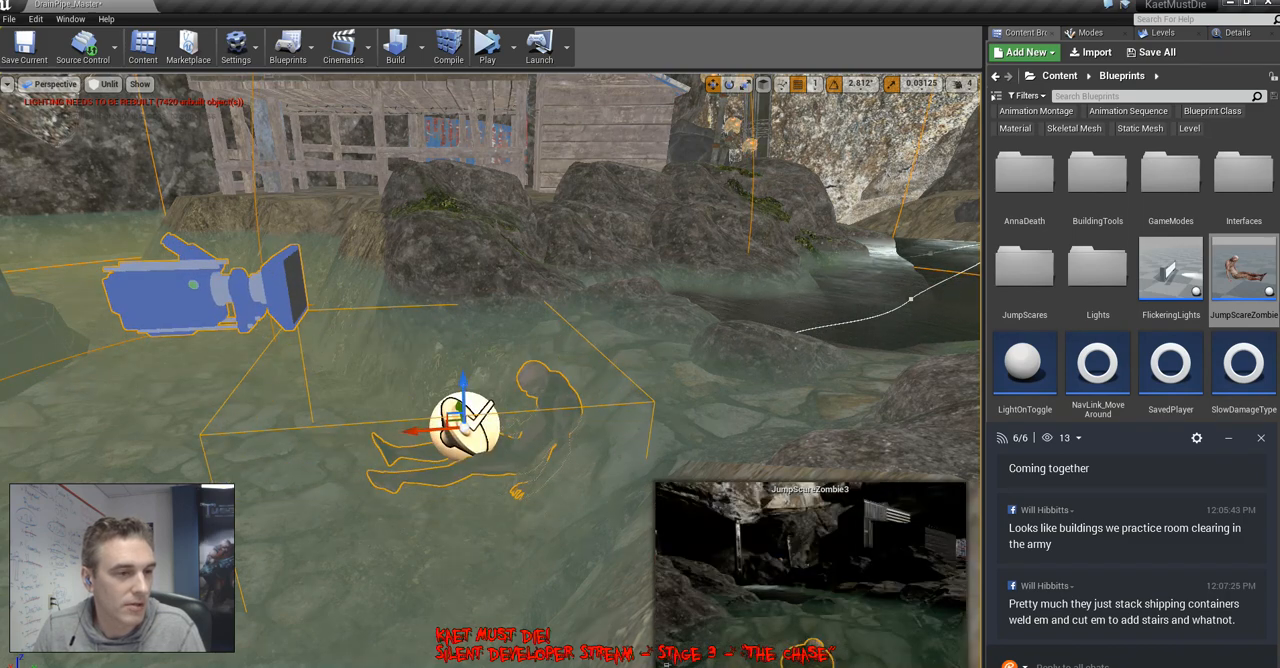
right_drag(464, 390, 520, 470)
drag(472, 416, 452, 426)
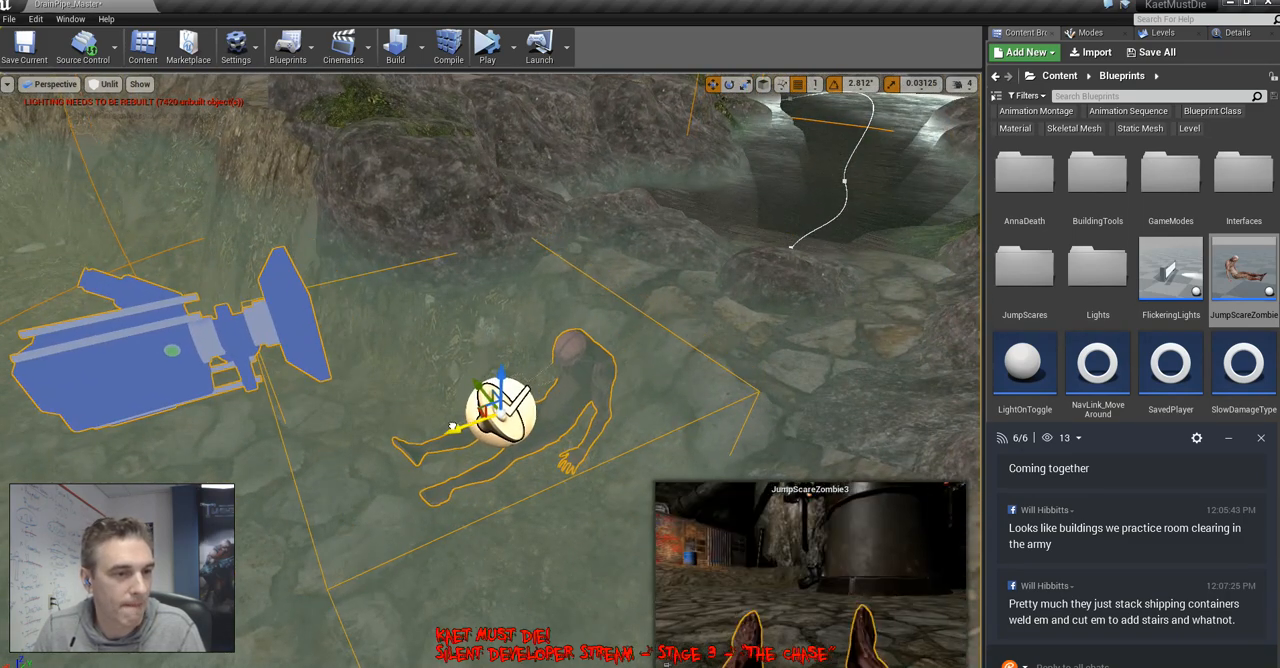
right_drag(452, 426, 560, 438)
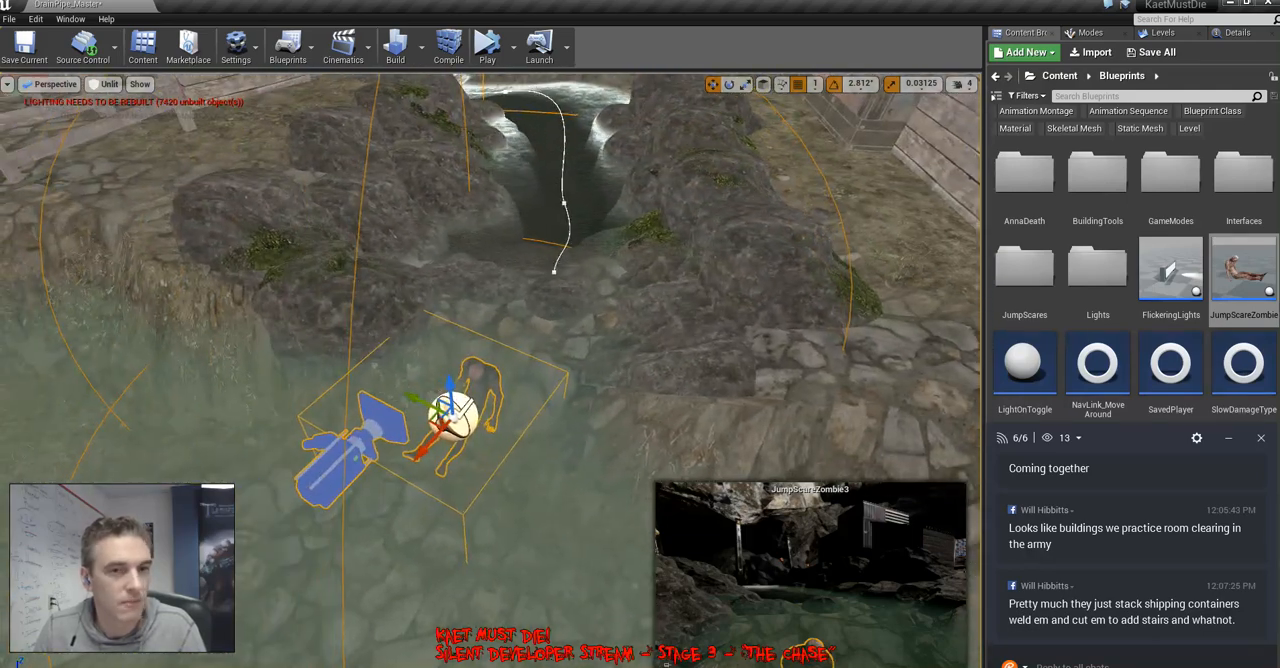
Enlarge the zombie's Box trigger component to a scale of 1.40625 in X and 1.4375 in Y
click(1238, 32)
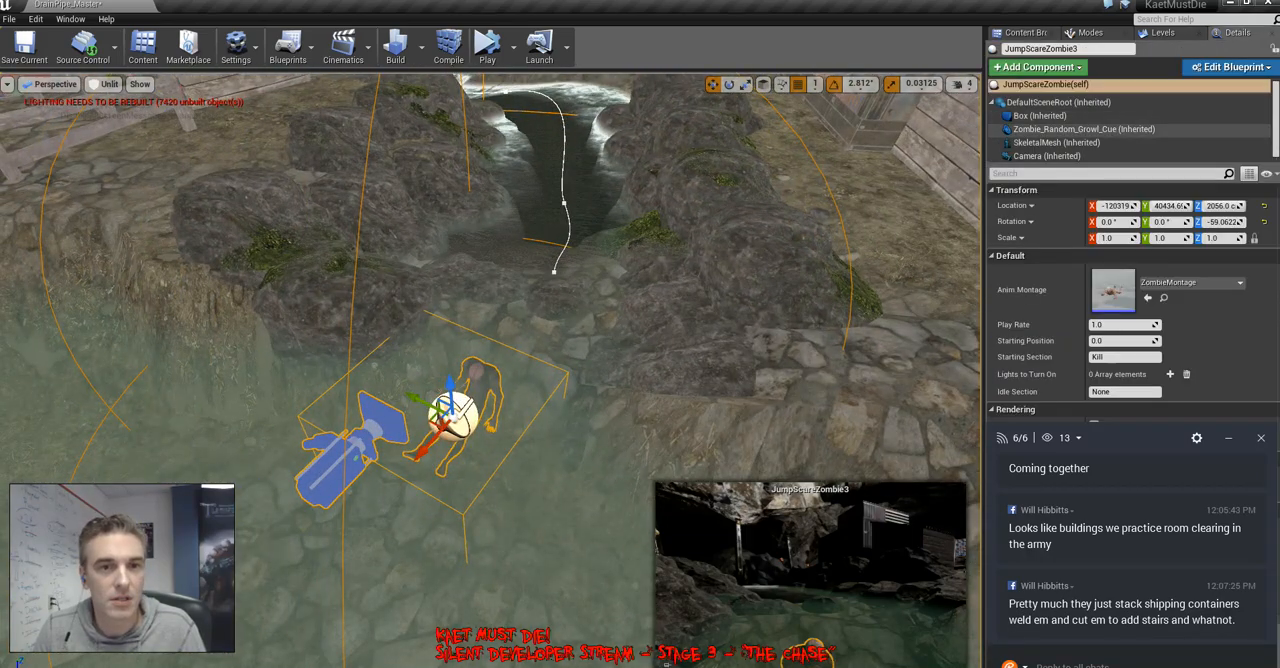
click(1040, 116)
drag(438, 395, 437, 384)
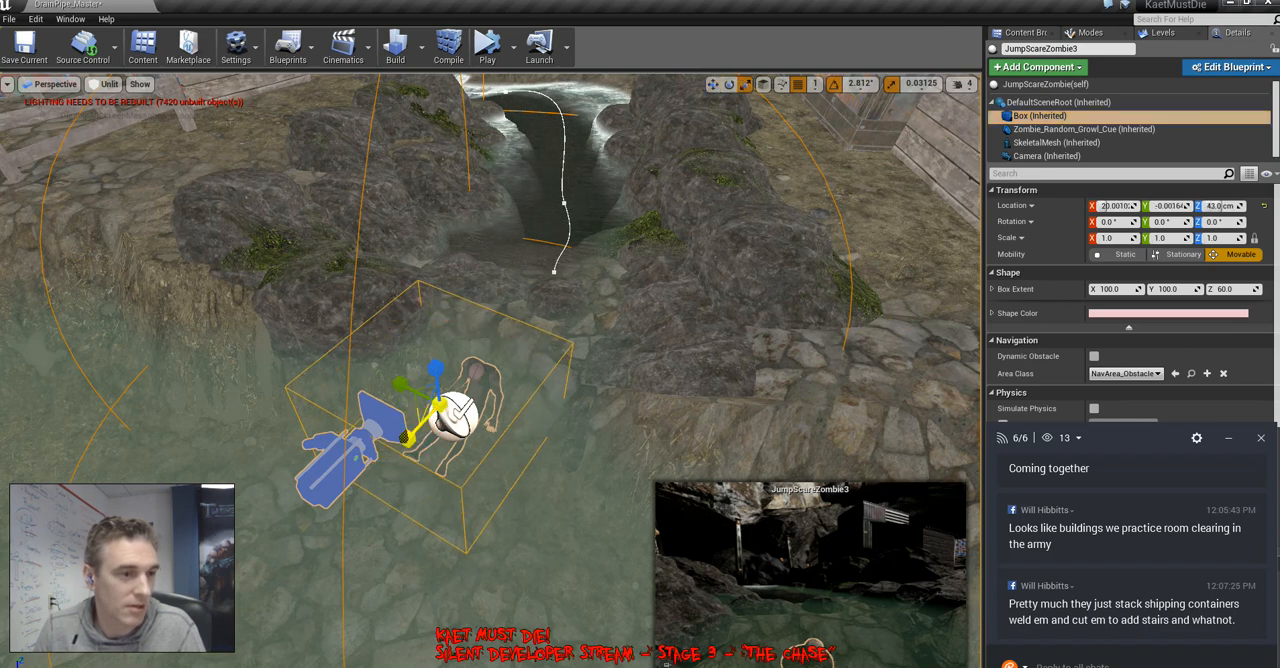
drag(404, 437, 410, 436)
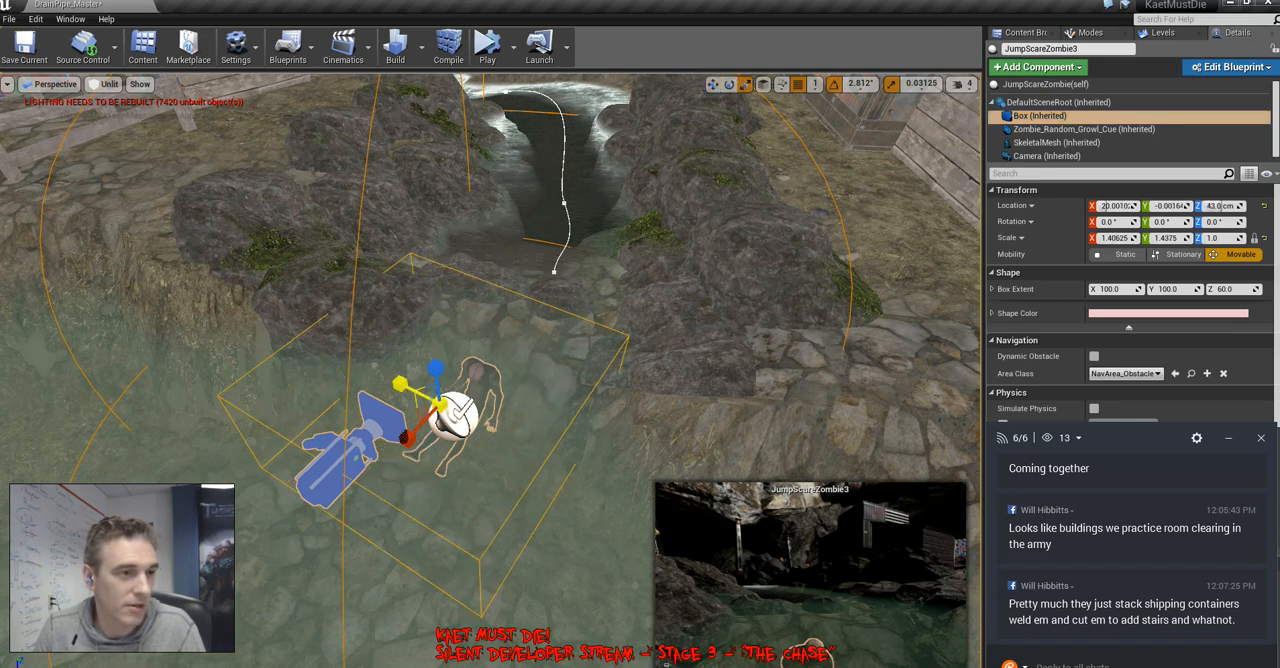
right_drag(410, 436, 490, 365)
Make MiresDen_MountainSegment_Checkpoint_03 the current level, clear the selection, and return to the Blueprints assets
click(1157, 32)
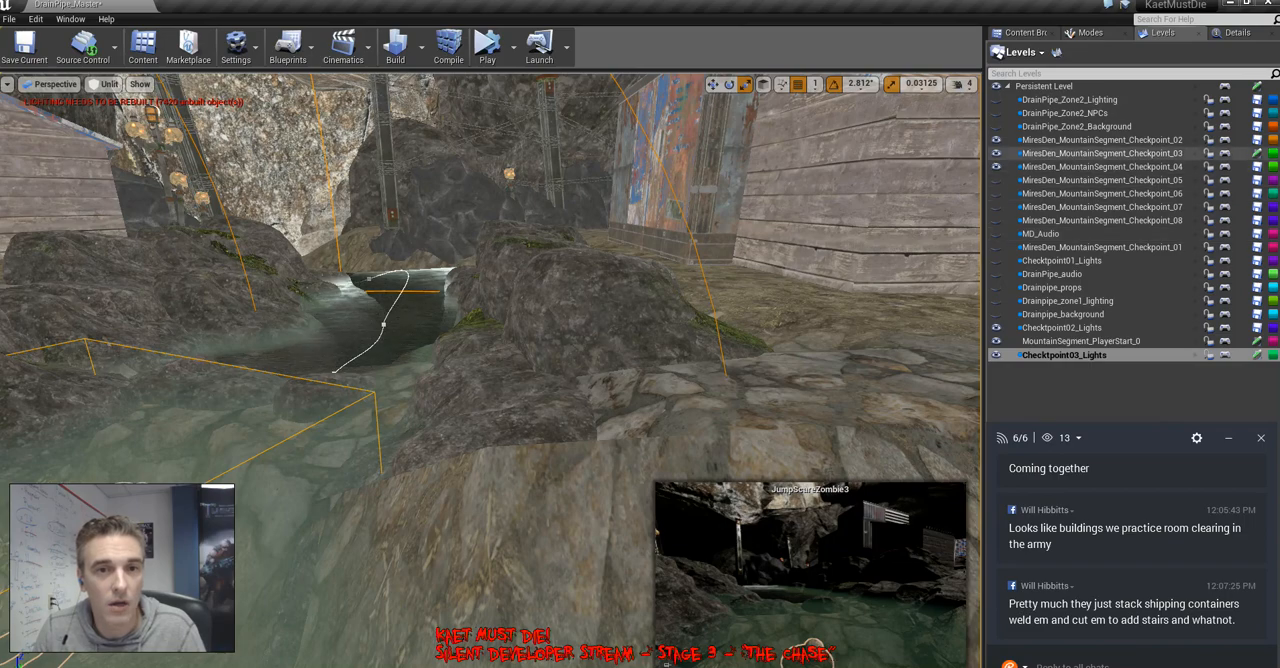
click(1100, 154)
right_drag(560, 330, 540, 392)
key(Escape)
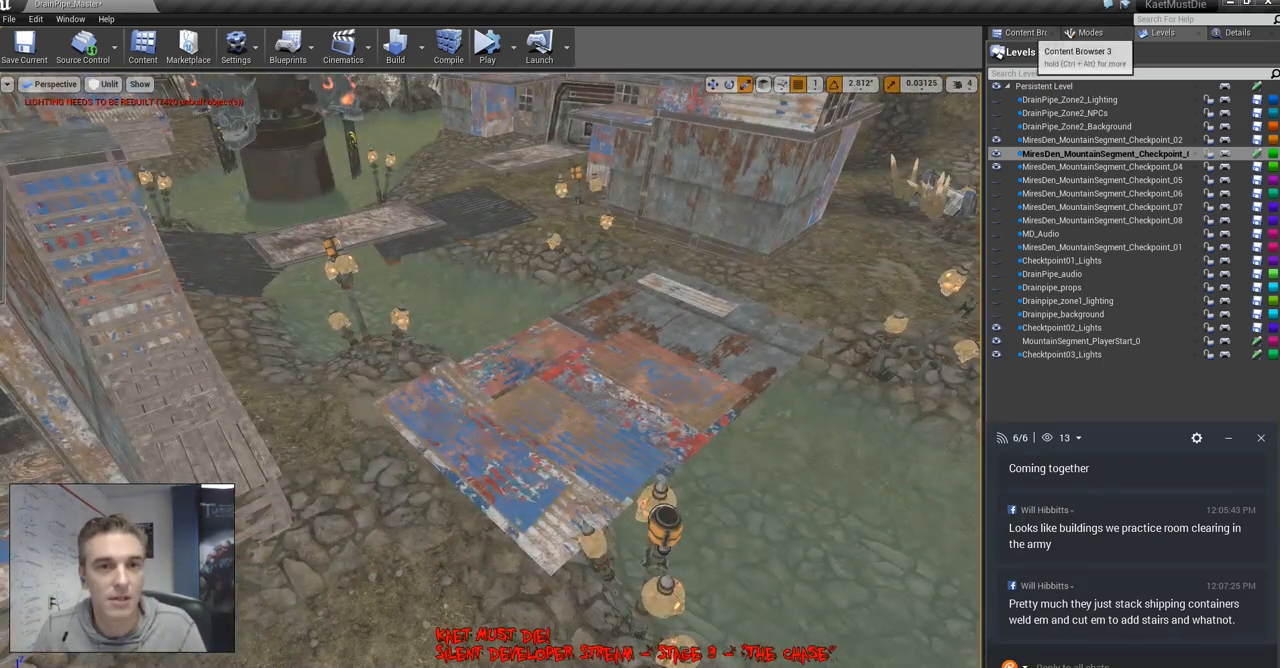
click(1025, 32)
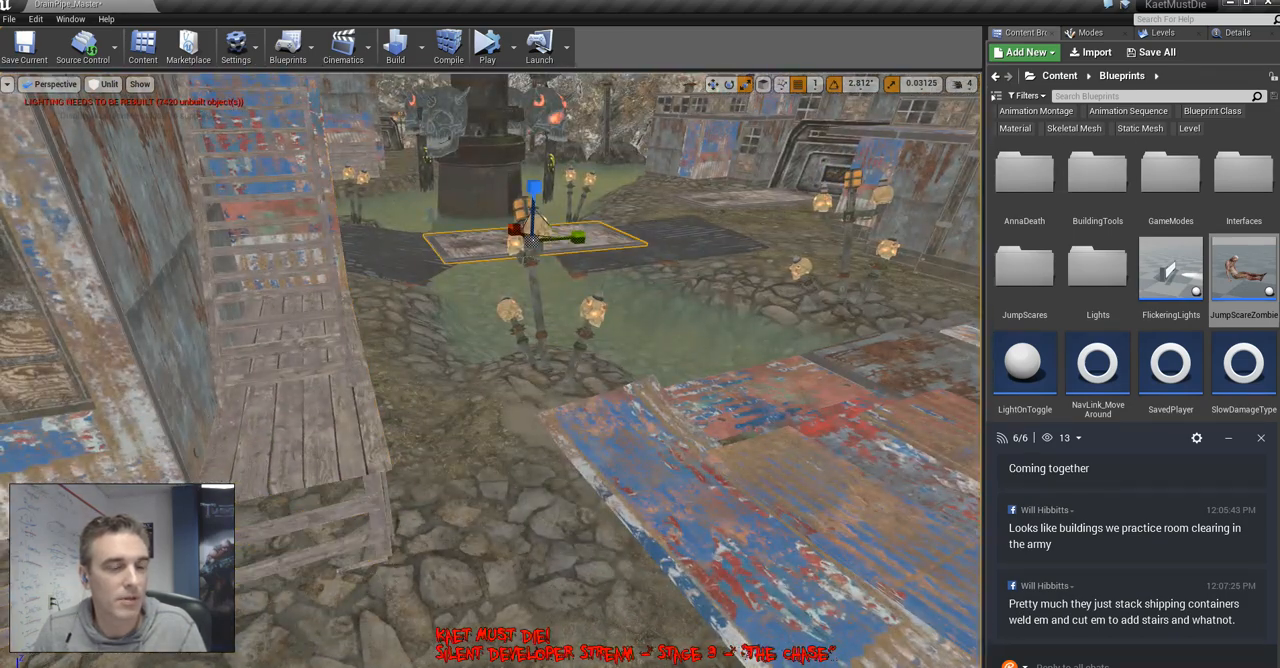
Duplicate the plywood panel bridging the water, move the copy beside the shack's stair platform, and turn it to line up with the platform
key(w)
right_drag(530, 330, 330, 450)
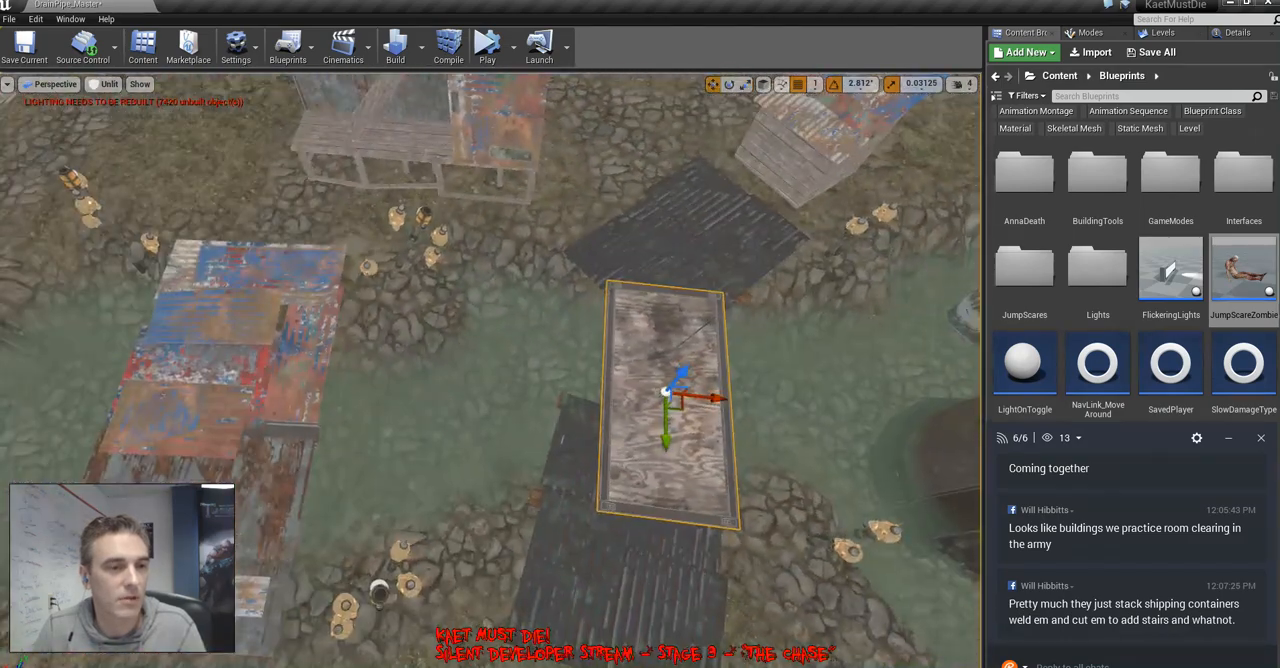
alt+drag(680, 406, 236, 198)
right_drag(232, 192, 235, 235)
key(e)
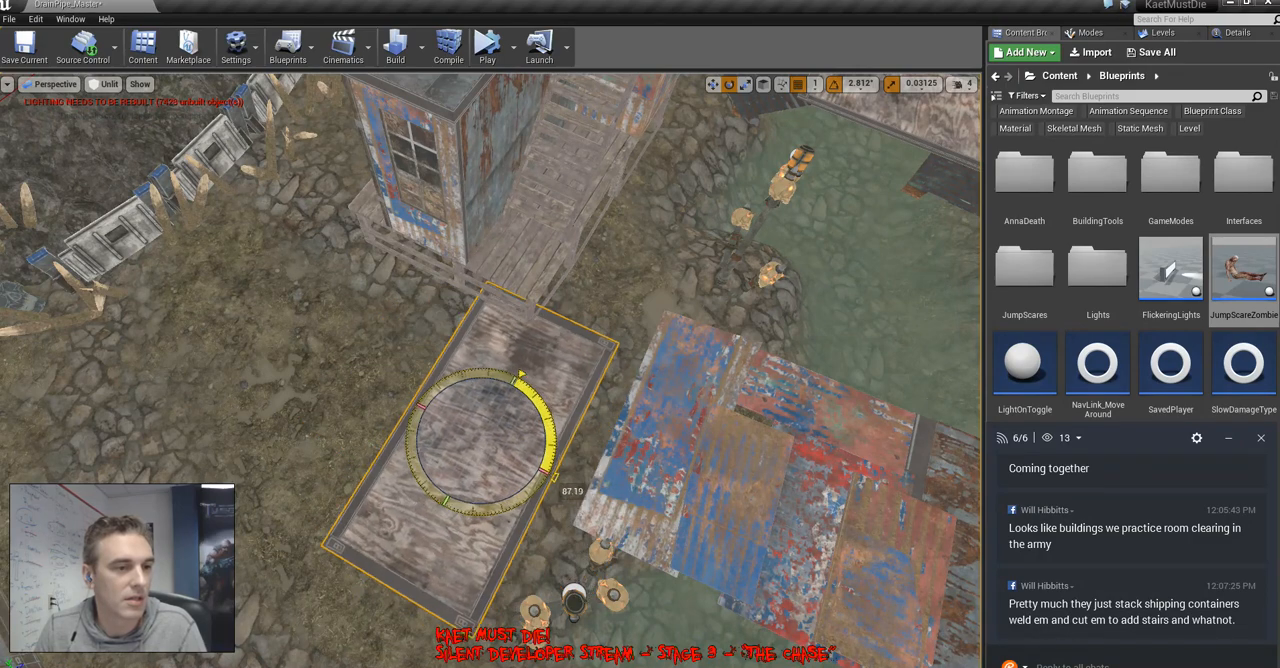
drag(555, 478, 552, 482)
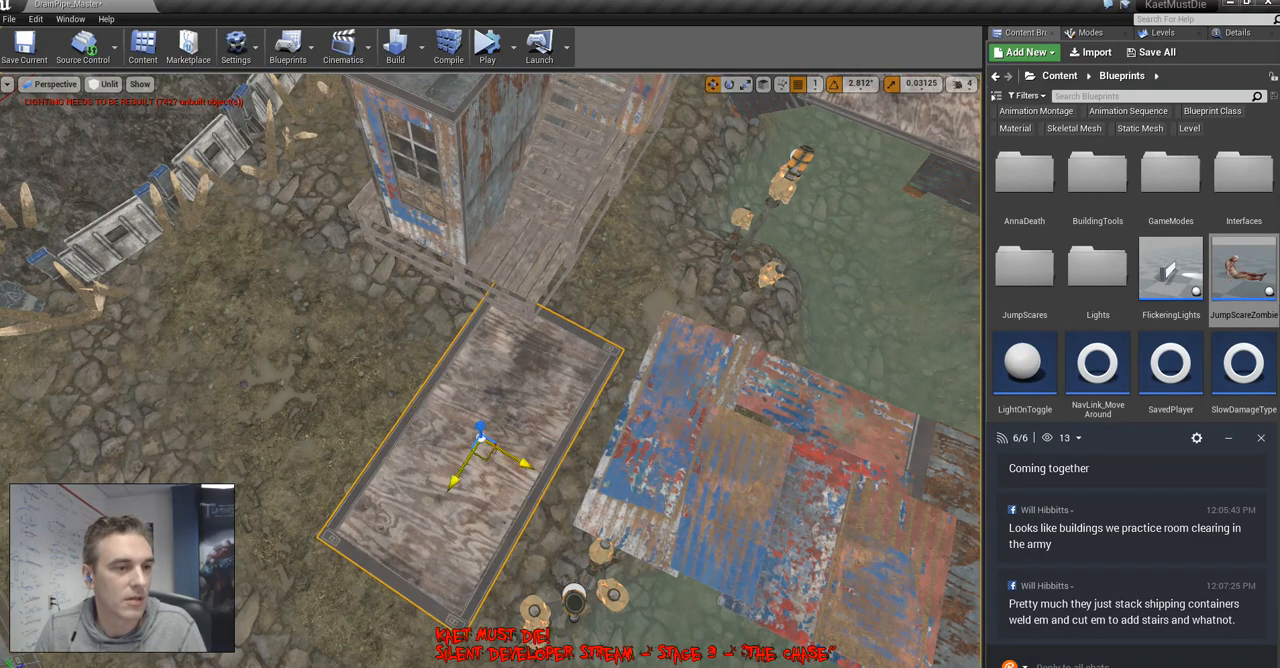
Tilt the copied panel to 11.25° and raise it into a ramp leading up to the platform
right_drag(490, 370, 420, 240)
key(e)
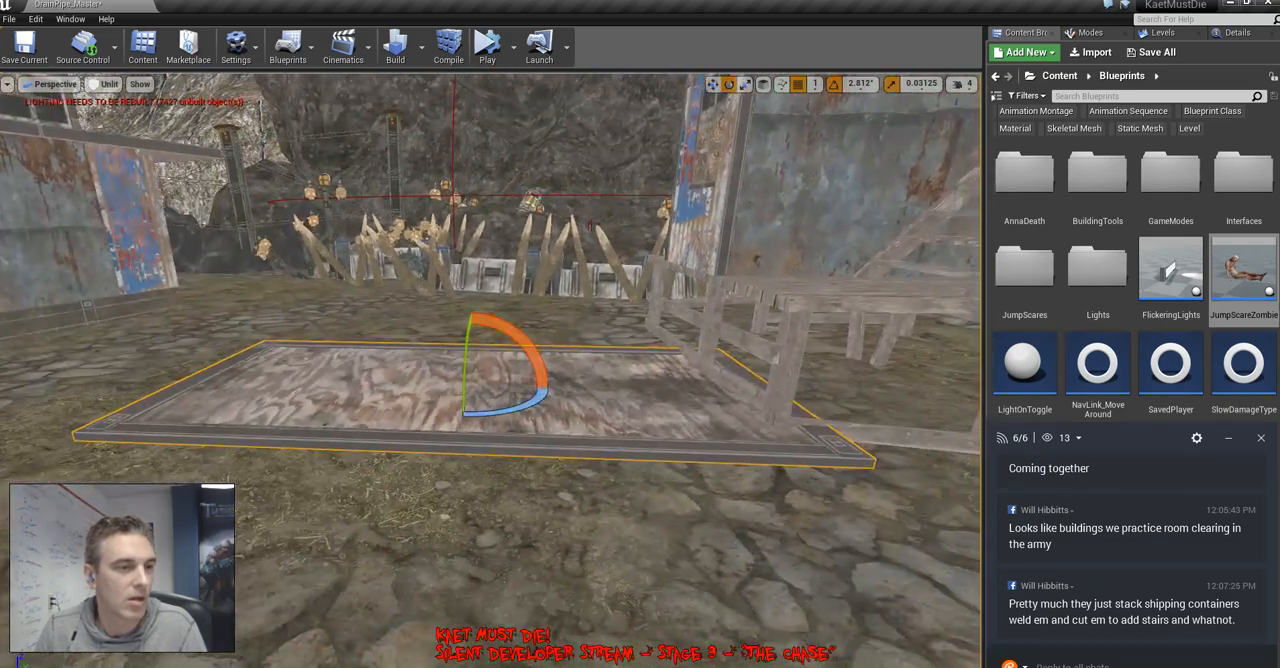
drag(495, 322, 470, 289)
key(w)
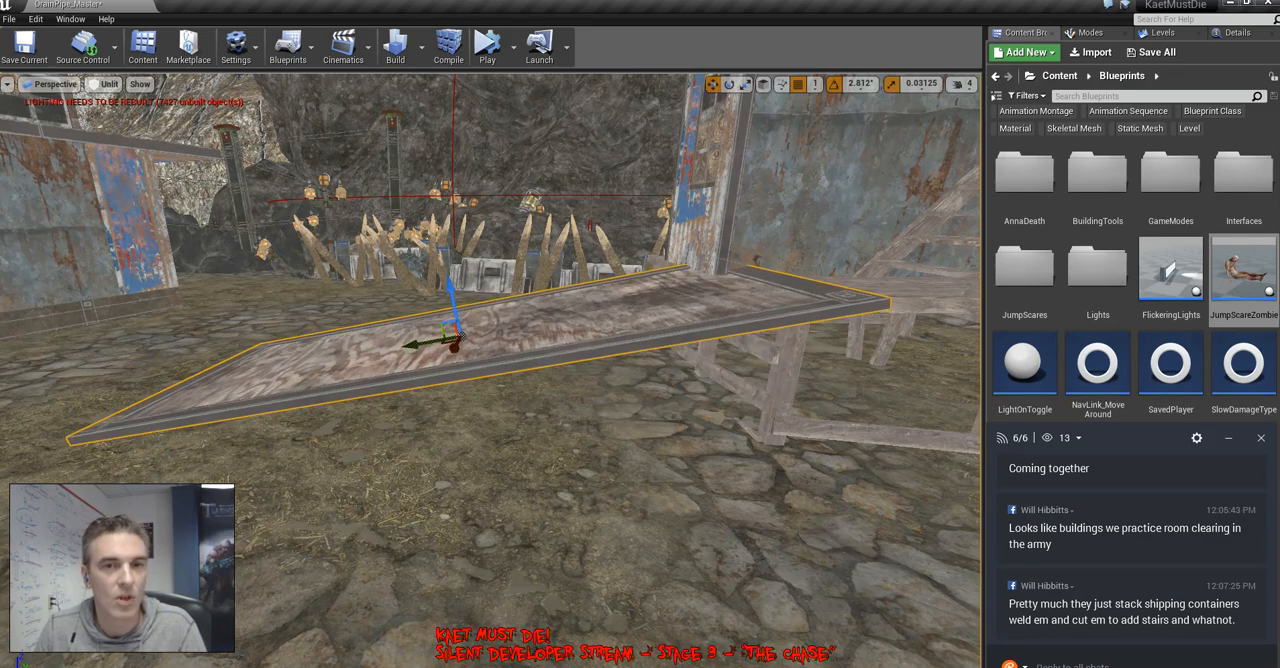
Reset the ramp panel's scale to 1, reposition it, and shrink it to 0.8125 in X and 0.71875 in Y
click(1237, 33)
click(1110, 238)
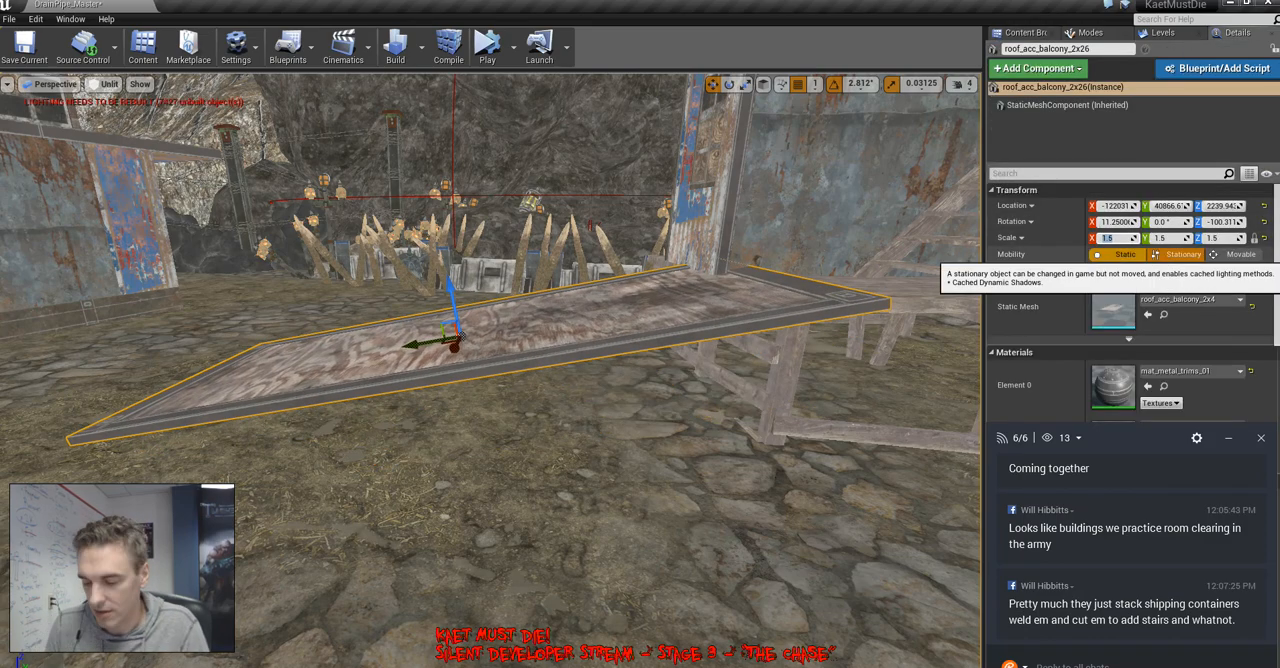
text(1)
key(Return)
right_drag(640, 370, 850, 470)
drag(444, 476, 524, 435)
key(space)
key(space)
drag(486, 472, 495, 443)
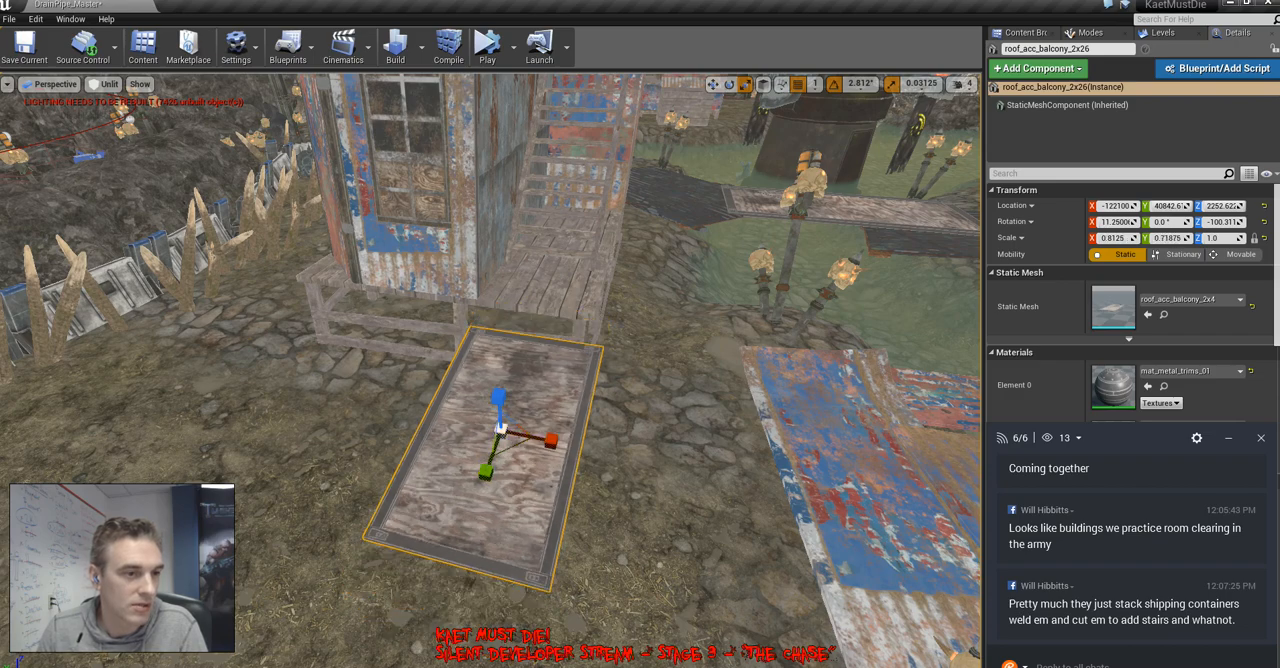
Steepen the ramp panel's tilt to about 19.69°
right_drag(495, 443, 340, 378)
key(space)
key(space)
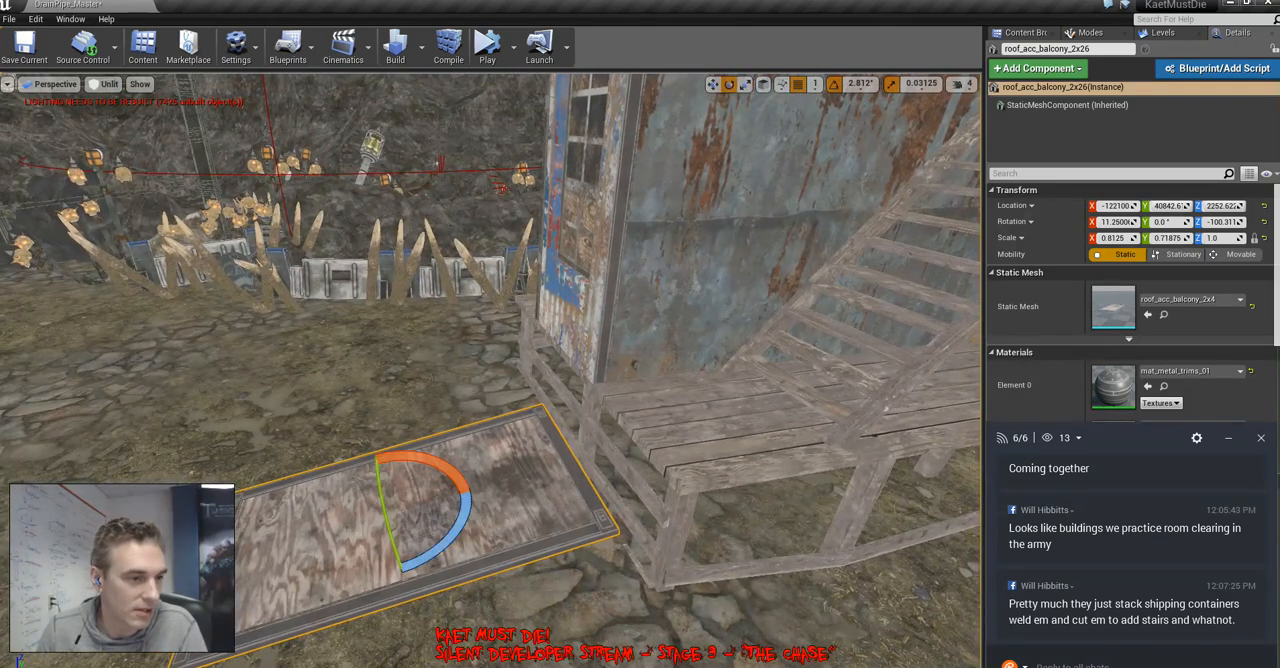
drag(395, 456, 370, 455)
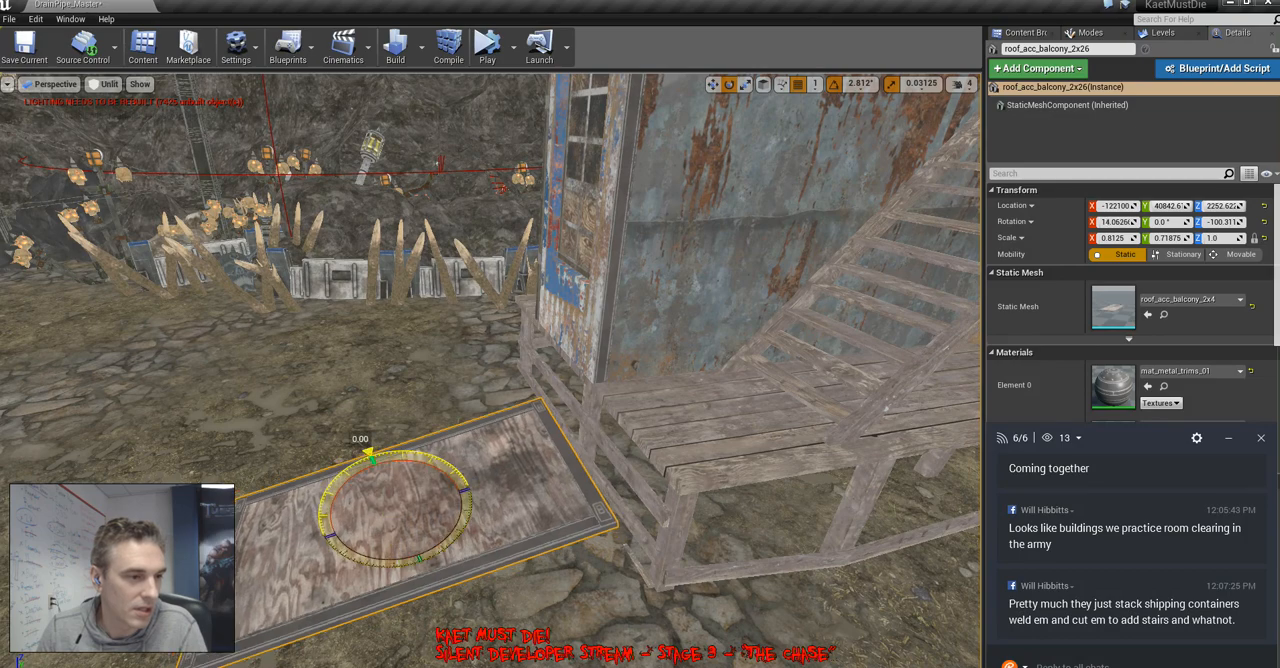
right_drag(370, 455, 348, 417)
drag(400, 245, 396, 258)
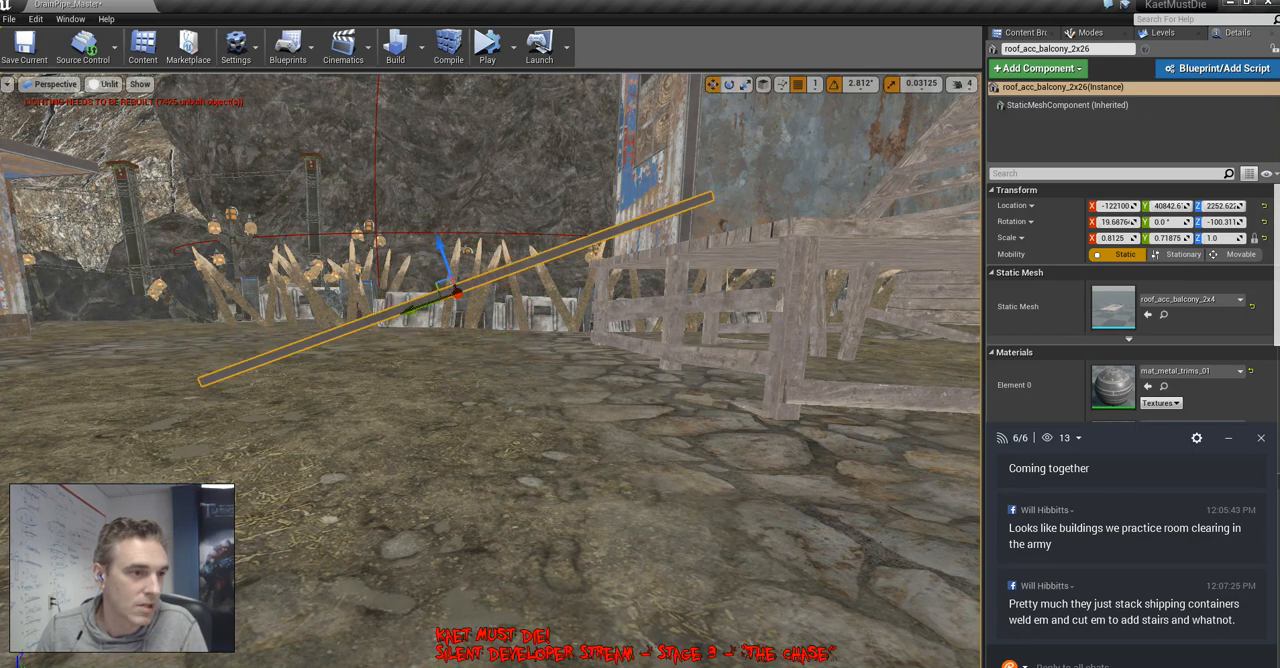
Move the ramp panel toward the platform and lower it until its upper end is level with the deck
key(w)
drag(458, 293, 532, 294)
drag(532, 237, 530, 262)
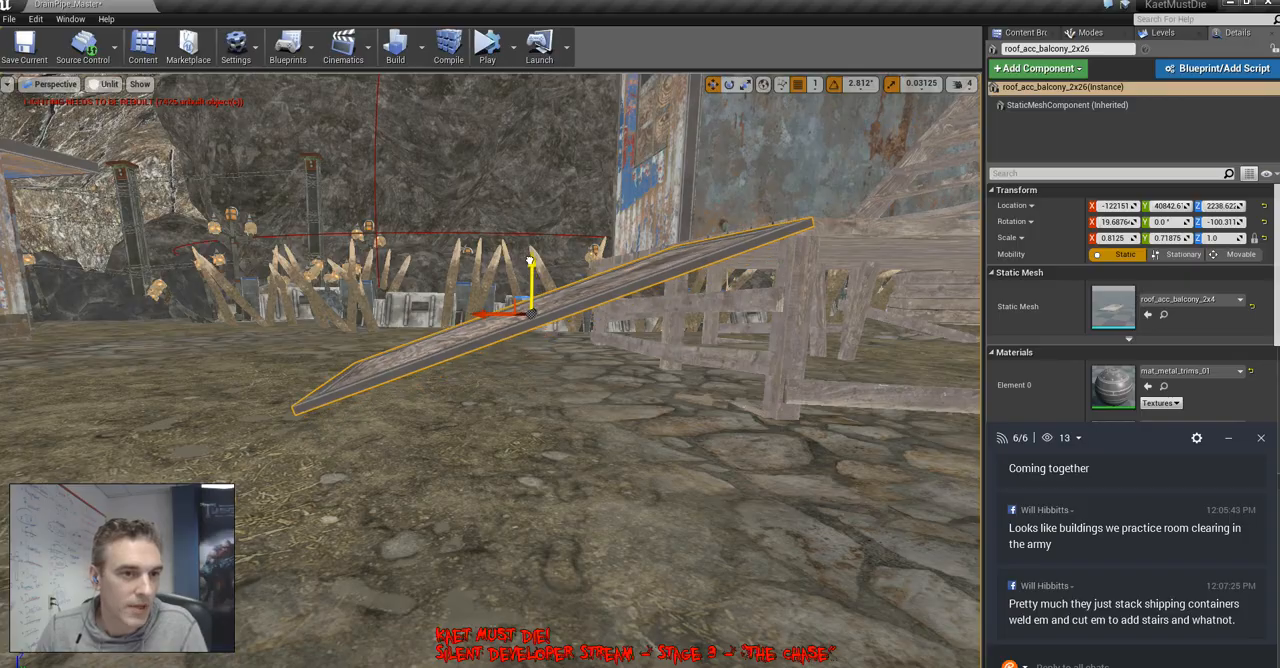
right_drag(530, 261, 530, 261)
Compare the ramp's move gizmo in world and local space, ending in local space
click(763, 84)
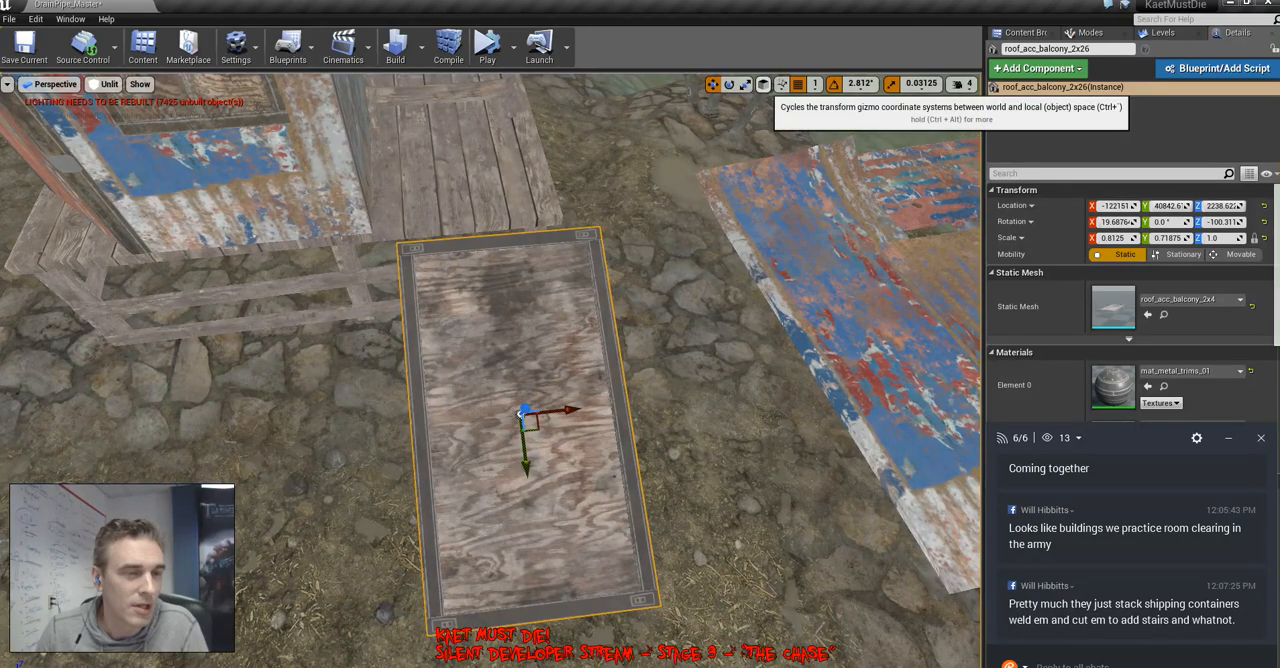
right_drag(530, 300, 530, 300)
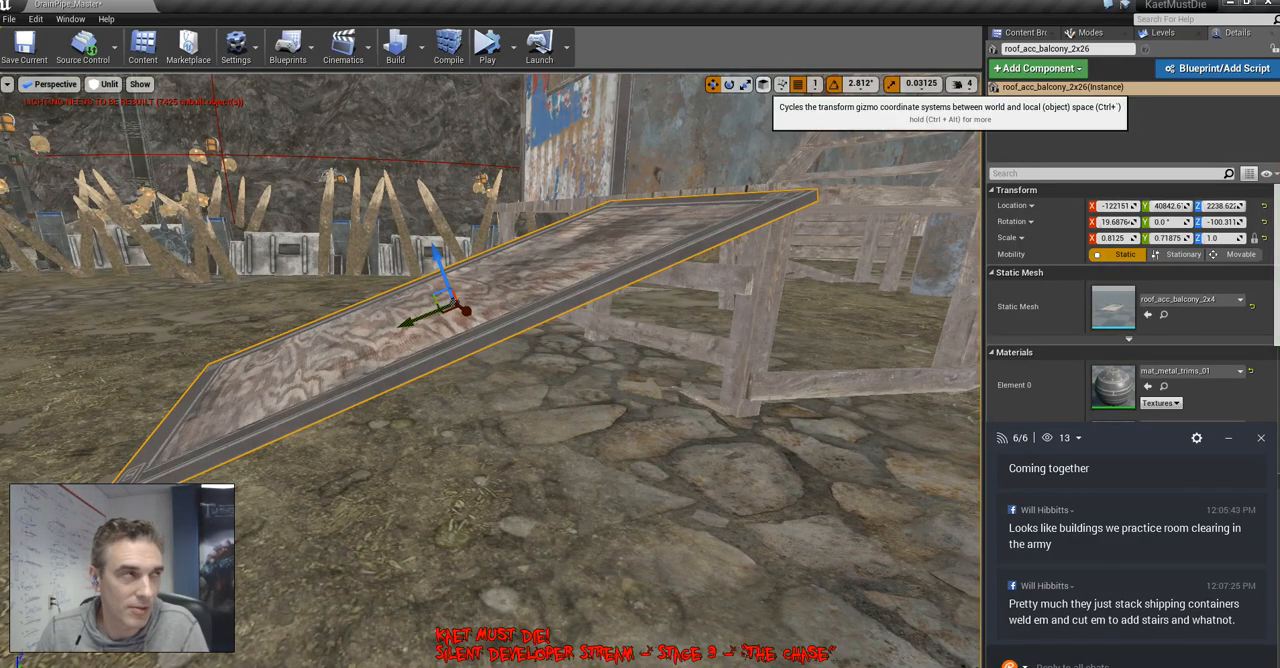
click(712, 84)
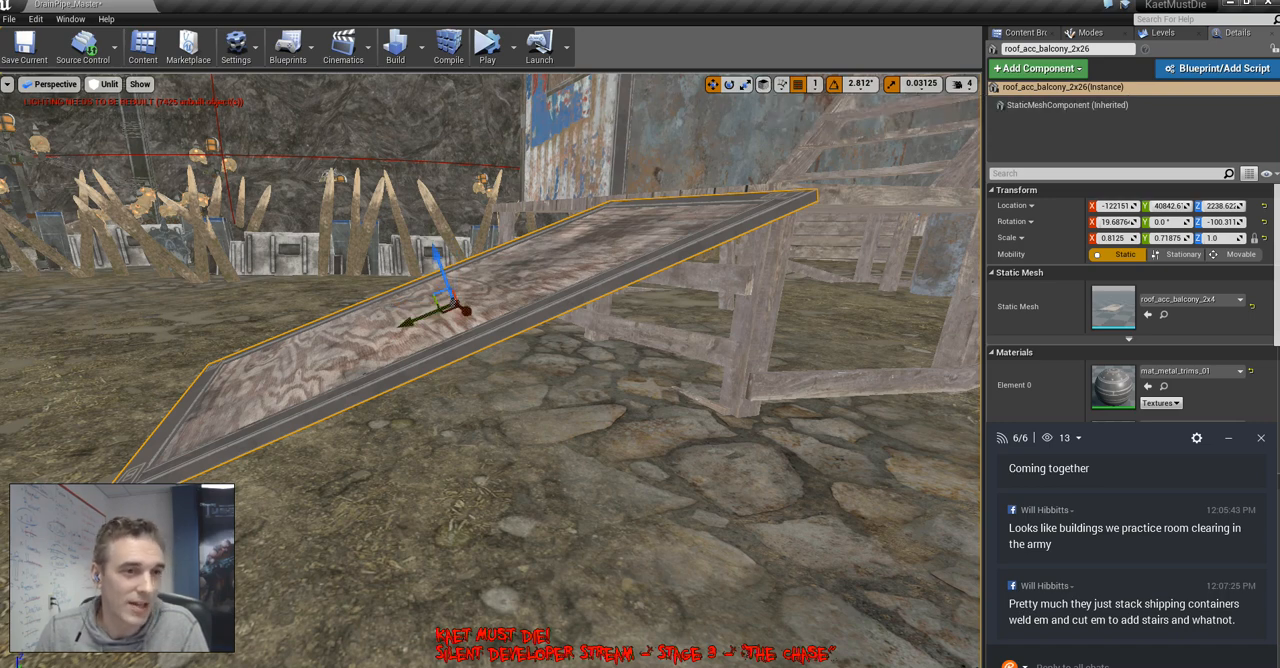
click(781, 84)
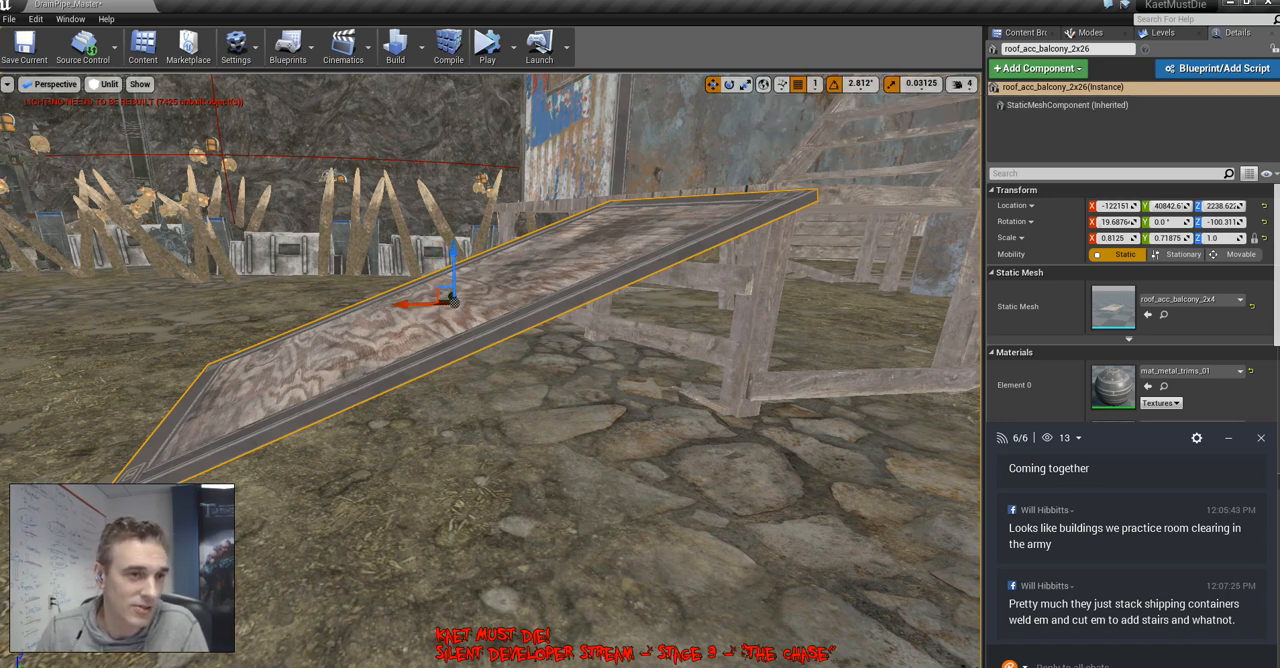
click(763, 84)
Slide the ramp along its own axes to meet the platform's edge, and check the joint in Lit view before returning to Unlit
right_drag(640, 260, 800, 295)
key(f)
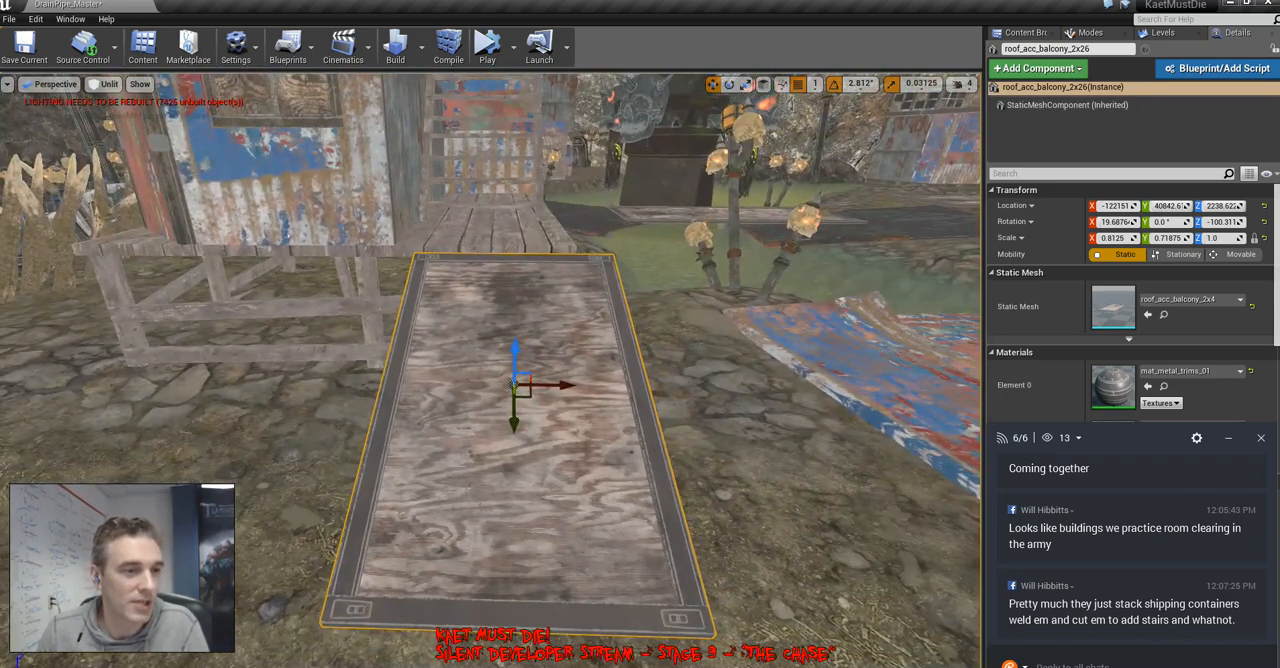
drag(526, 393, 486, 380)
key(d)
right_drag(486, 380, 310, 440)
key(alt+4)
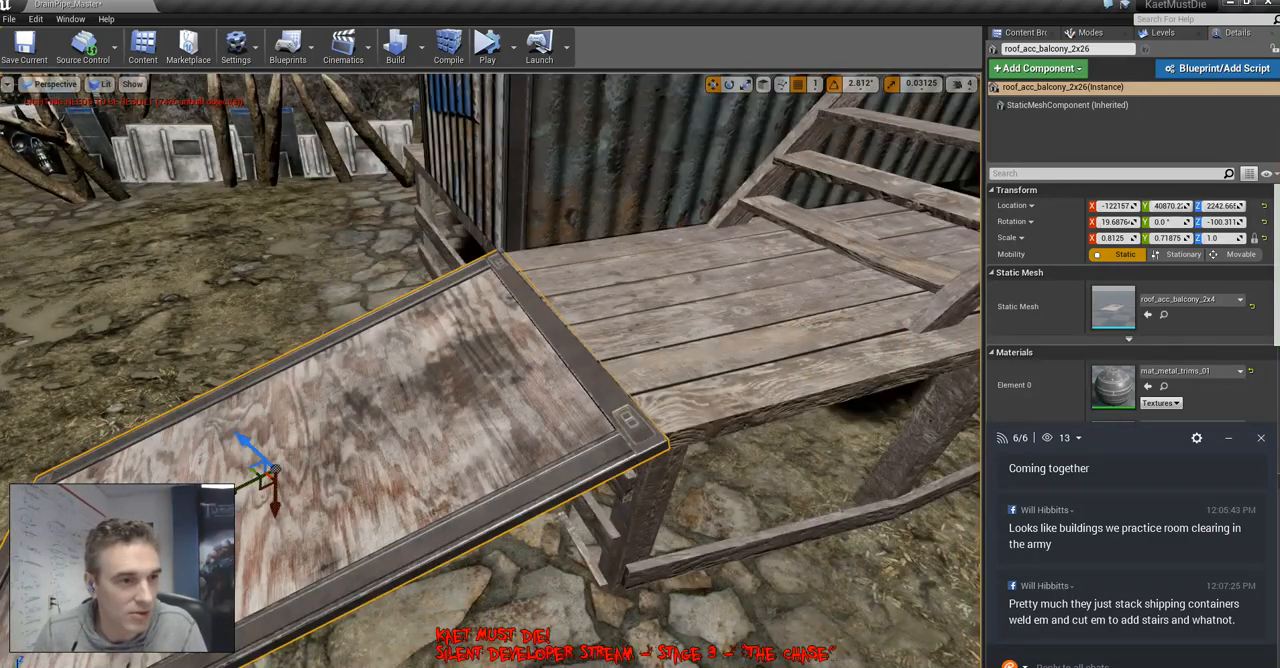
key(alt+3)
Raise the ground beside the ramp panel's lower end with the landscape Sculpt tool
key(s)
mouse_move(310, 440)
right_down()
mouse_move(270, 480)
mouse_move(300, 485)
mouse_move(305, 400)
mouse_move(312, 452)
right_up()
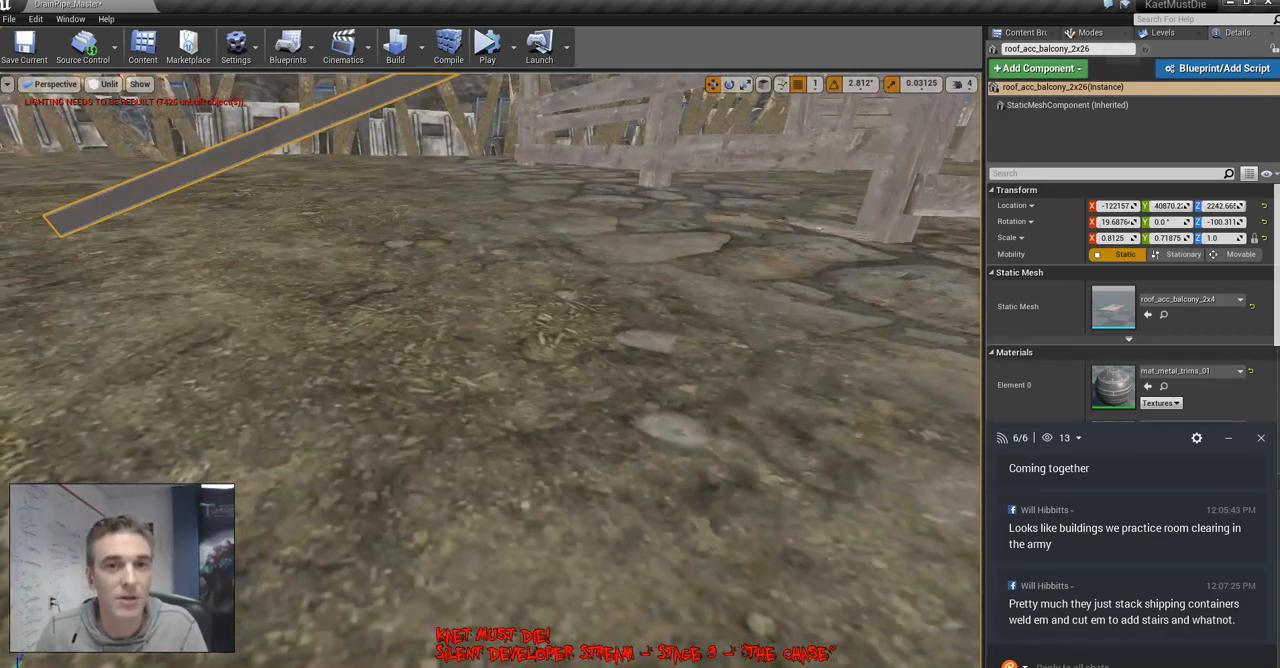
click(1091, 33)
click(1078, 58)
right_drag(720, 310, 640, 365)
key(s)
right_drag(882, 312, 880, 308)
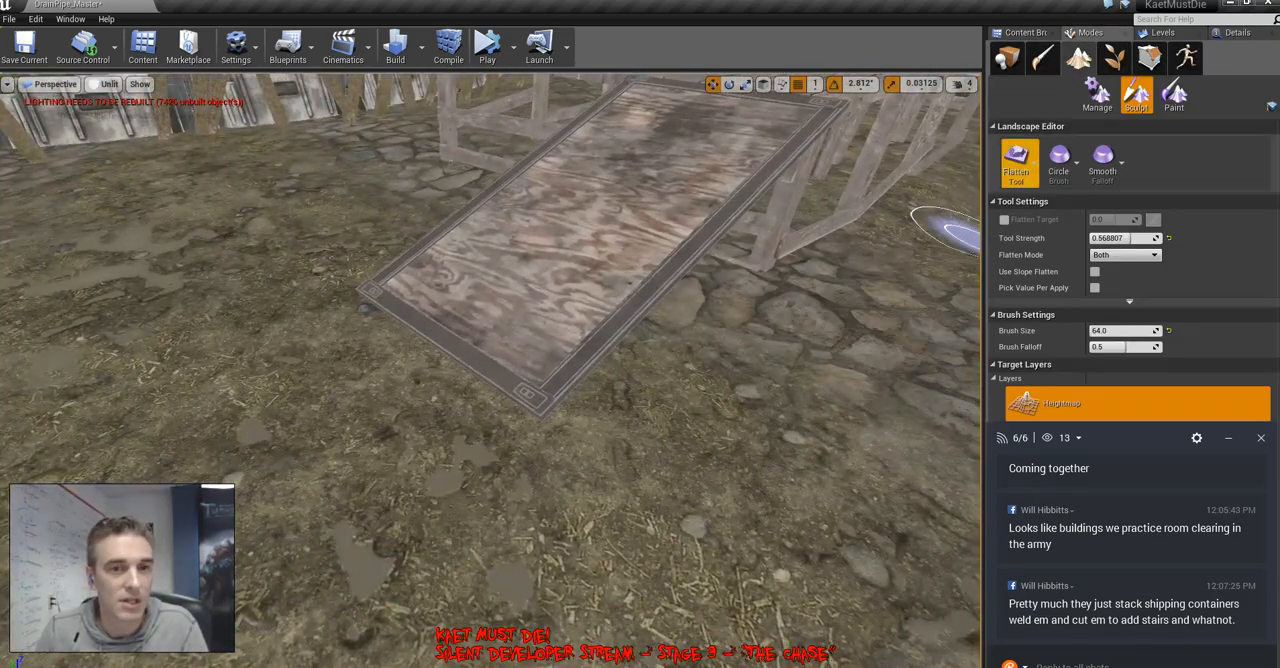
click(1017, 160)
click(1067, 190)
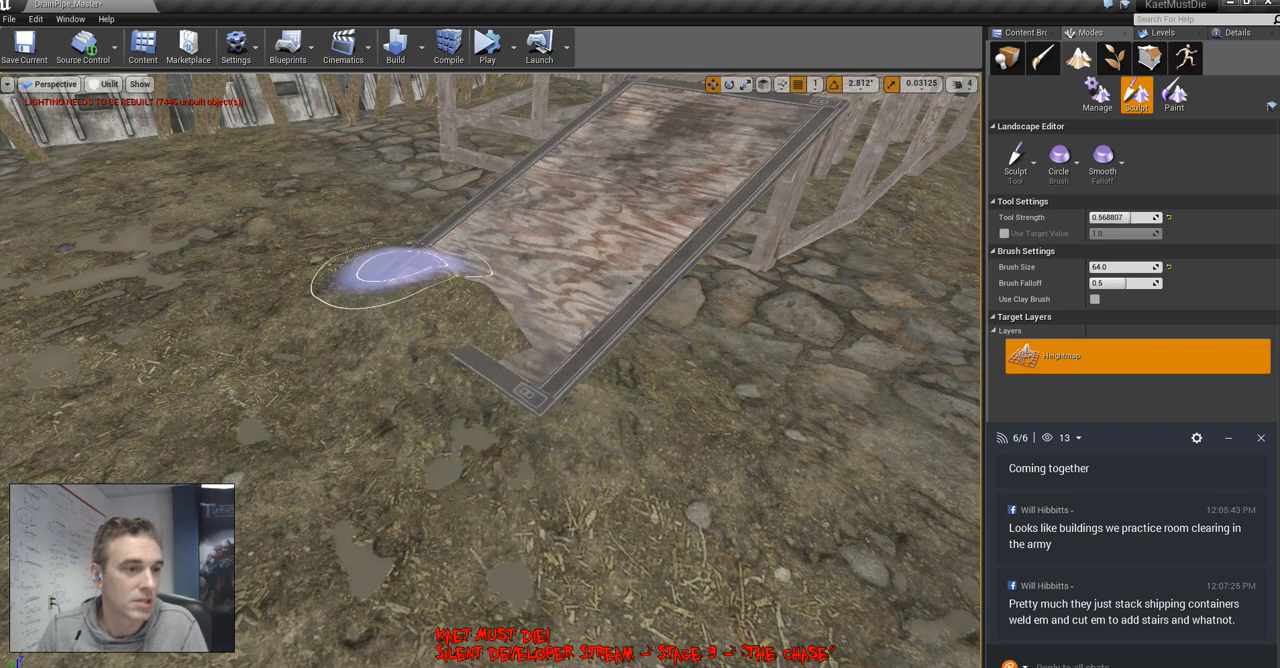
key(a)
mouse_move(402, 268)
right_down()
mouse_move(640, 290)
mouse_move(560, 290)
right_up()
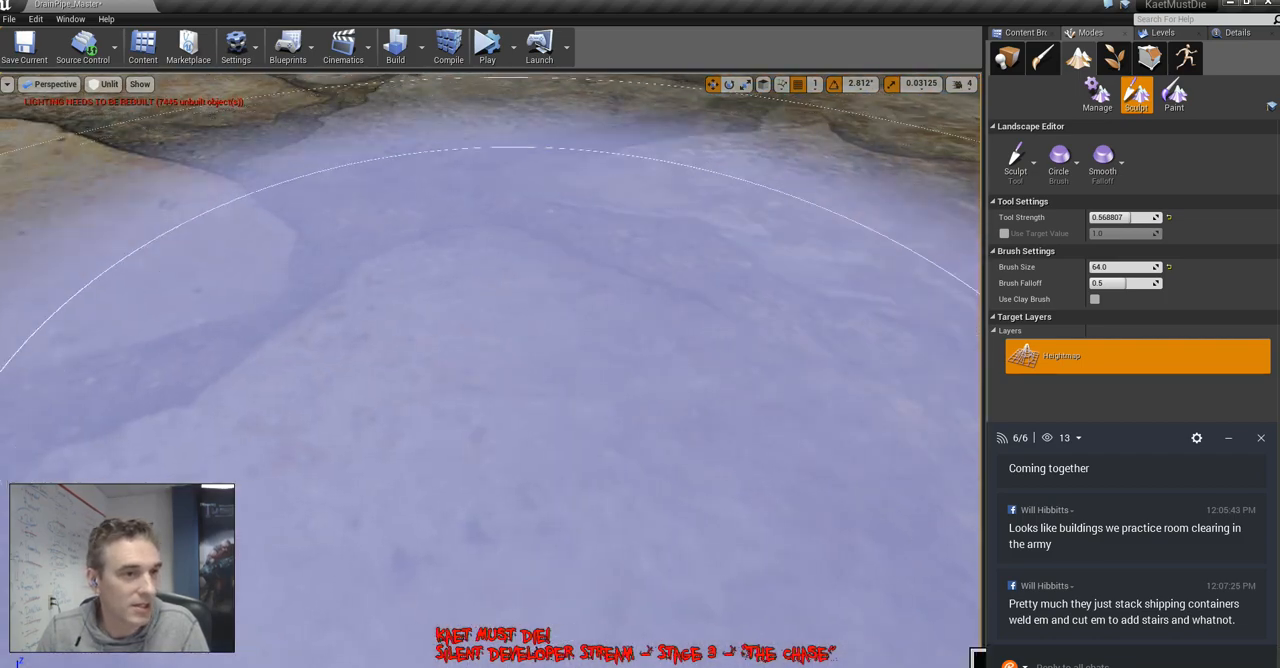
Examine how the ramp's lower end meets the sculpted ground from the front, side and above
mouse_move(510, 350)
right_down()
mouse_move(430, 310)
mouse_move(570, 330)
mouse_move(560, 380)
mouse_move(420, 310)
right_up()
key(s)
key(w)
mouse_move(420, 310)
mouse_down()
mouse_move(360, 290)
mouse_move(540, 225)
mouse_move(498, 238)
mouse_up()
mouse_move(488, 233)
right_down()
mouse_move(470, 235)
mouse_move(550, 190)
mouse_move(737, 271)
right_up()
key(s)
mouse_move(206, 410)
right_down()
mouse_move(150, 370)
mouse_move(100, 370)
right_up()
key(w)
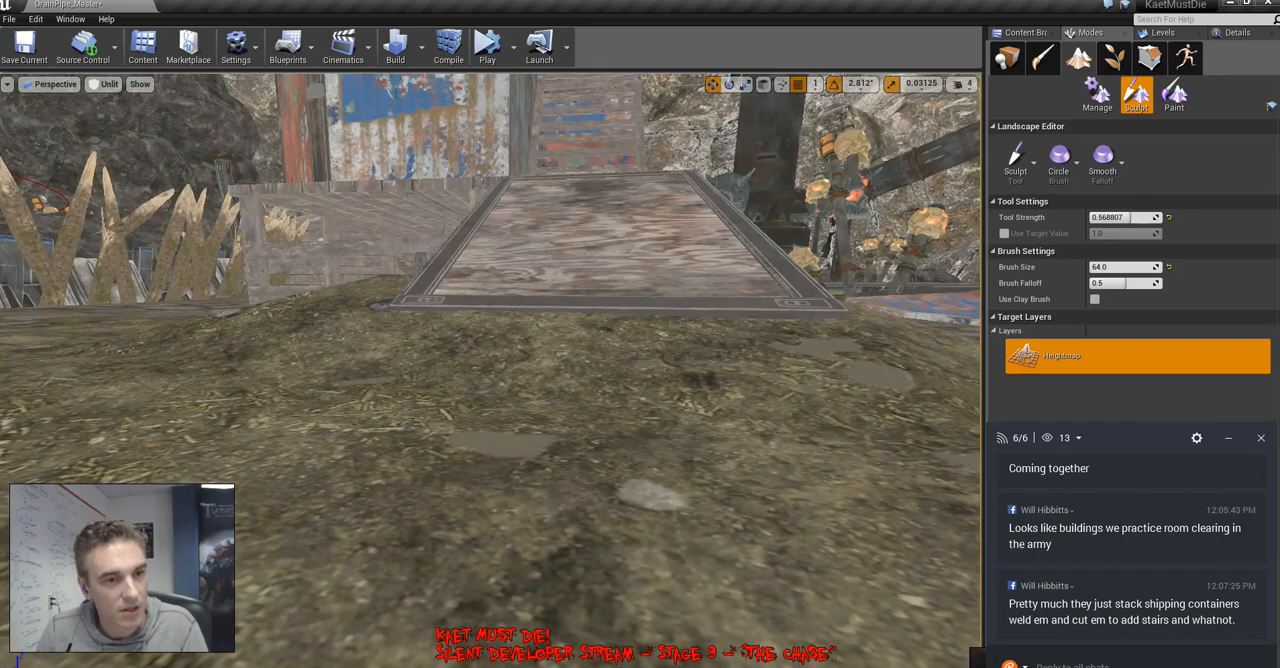
key(d)
right_drag(490, 370, 300, 360)
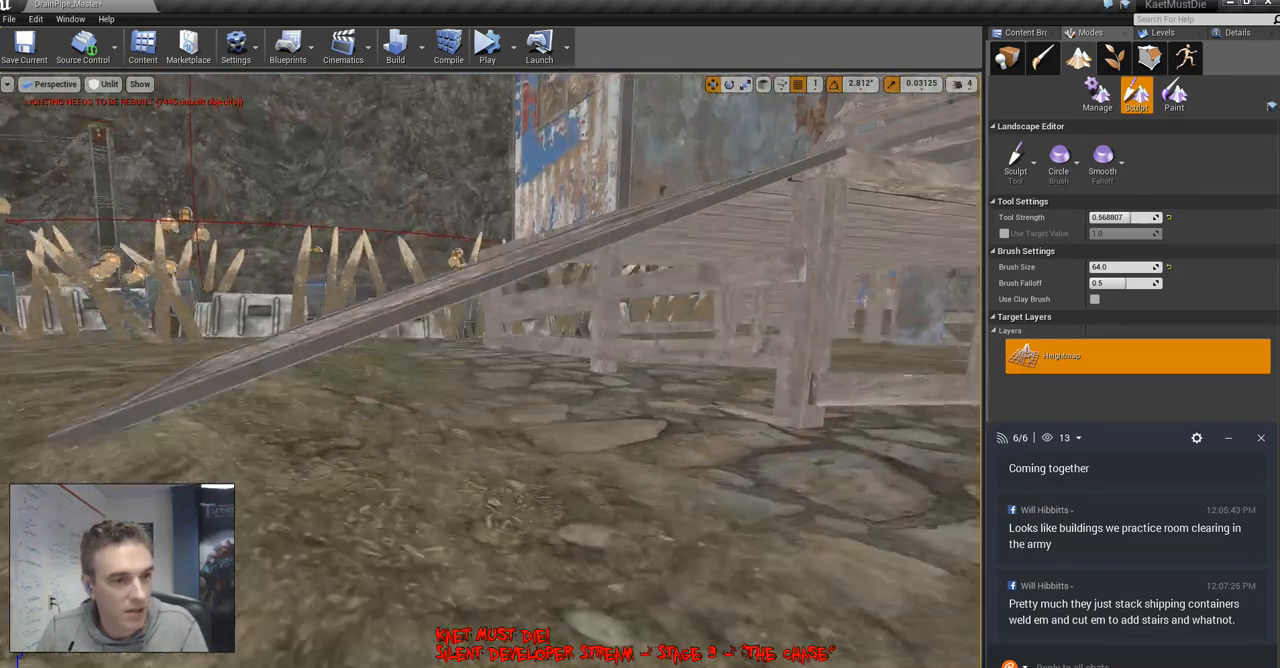
key(e)
right_drag(540, 400, 580, 475)
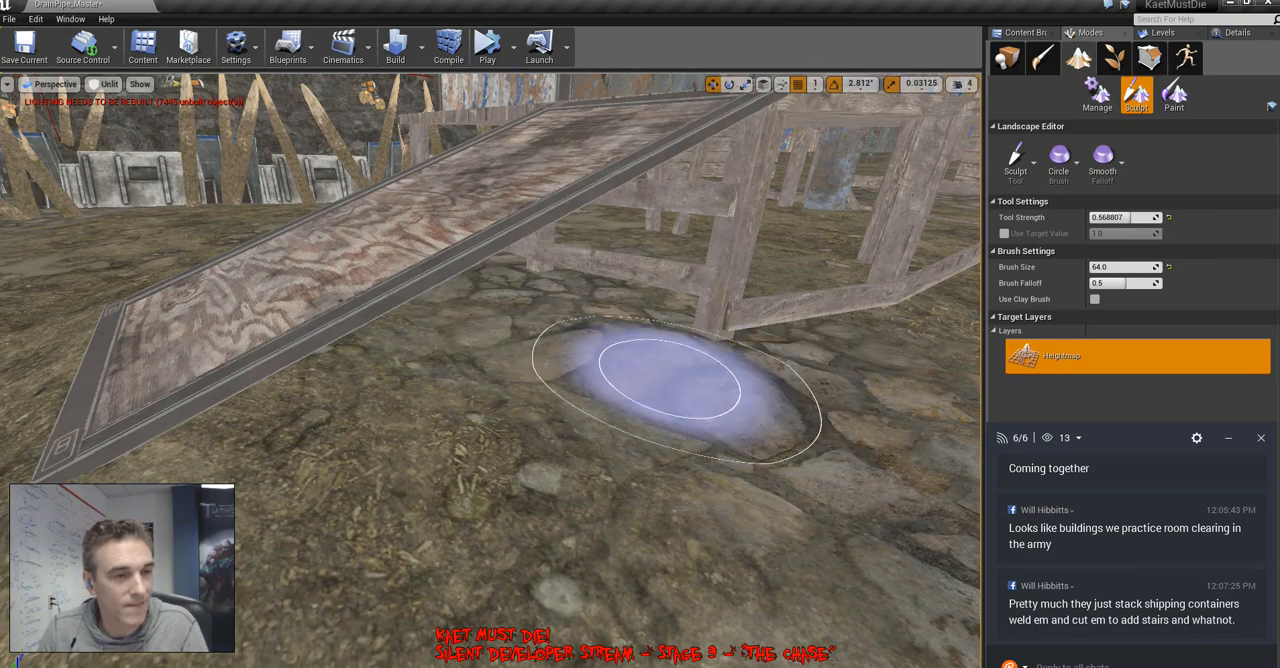
key(a)
right_drag(545, 405, 760, 450)
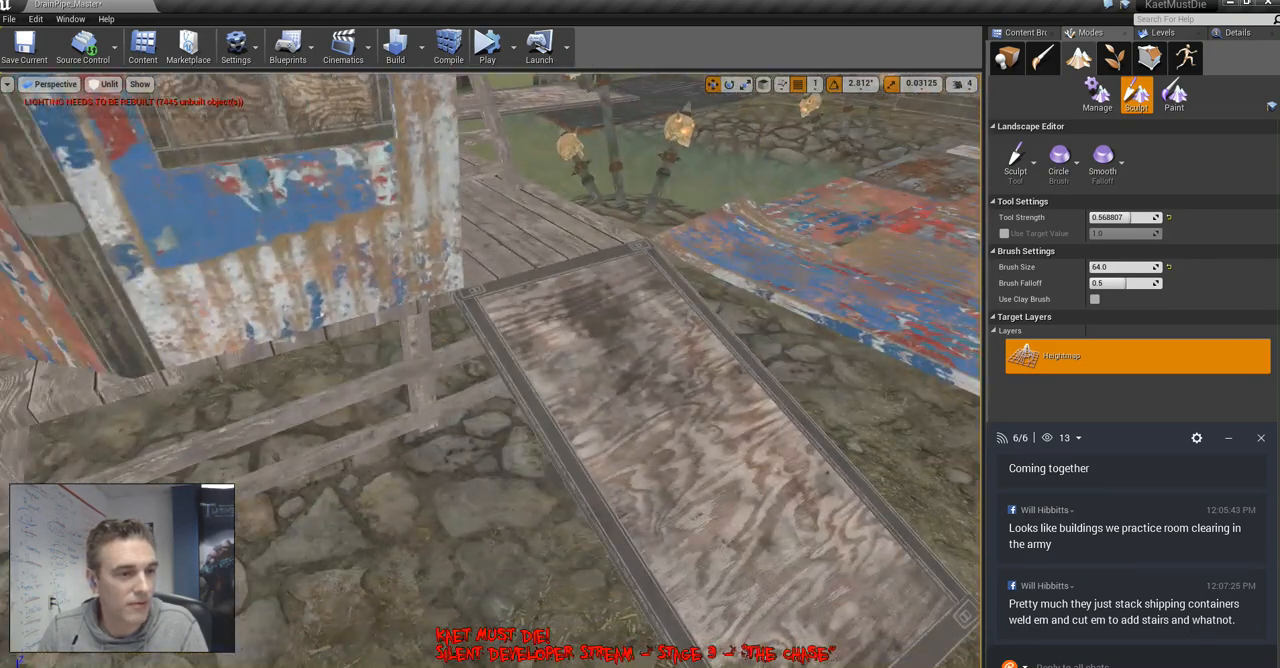
Build up the ground in front of the ramp's foot and leave landscape editing
key(s)
mouse_move(550, 470)
right_down()
mouse_move(471, 489)
mouse_move(600, 430)
mouse_move(590, 400)
right_up()
key(w)
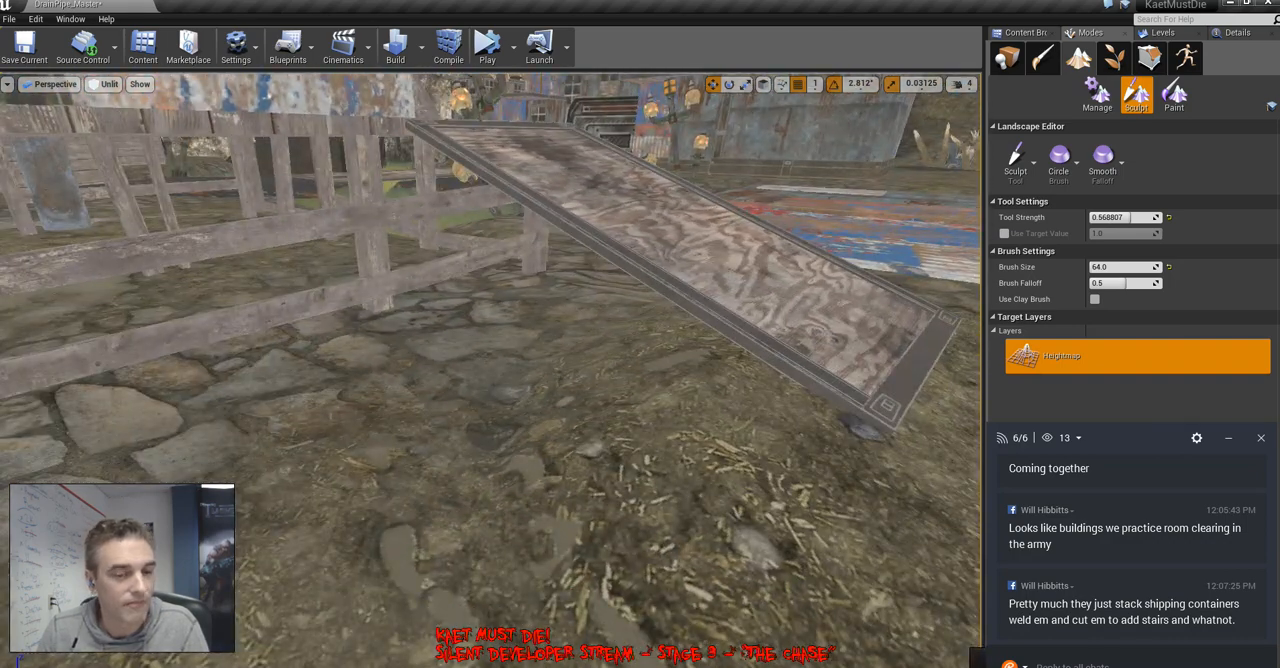
right_drag(590, 400, 530, 435)
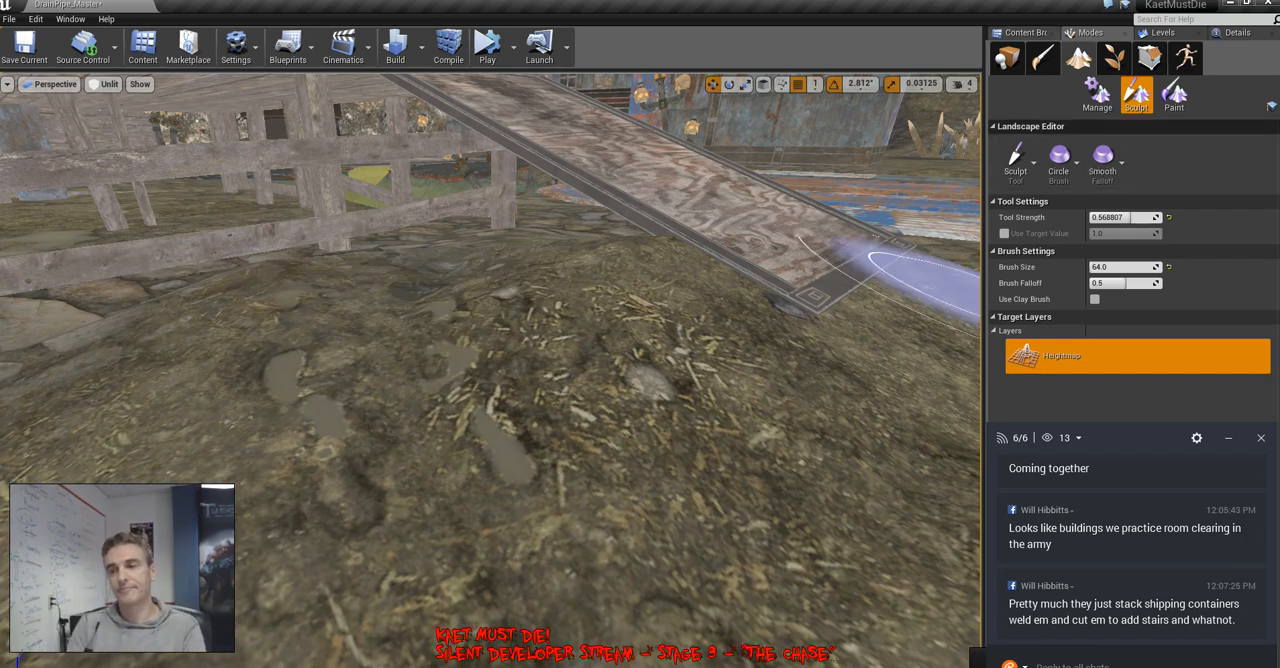
key(shift+1)
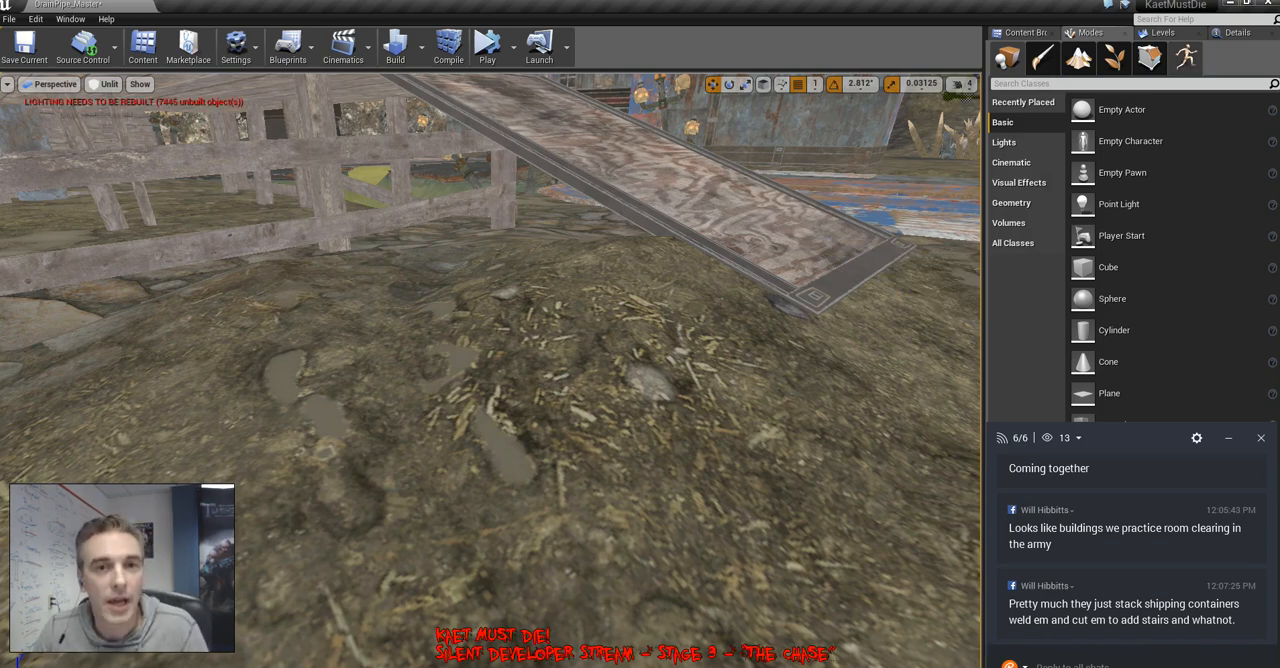
Save all modified levels, checking out the four listed level files, including DrainPipe_Master, from source control
click(1164, 33)
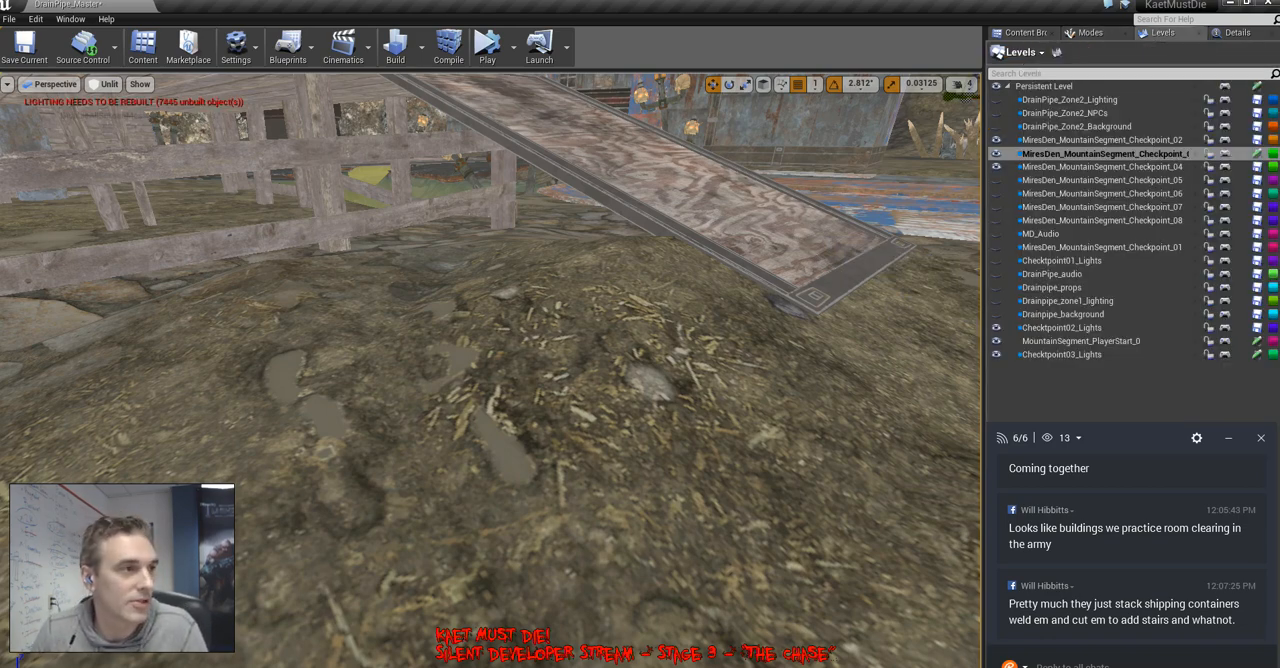
click(9, 19)
click(40, 117)
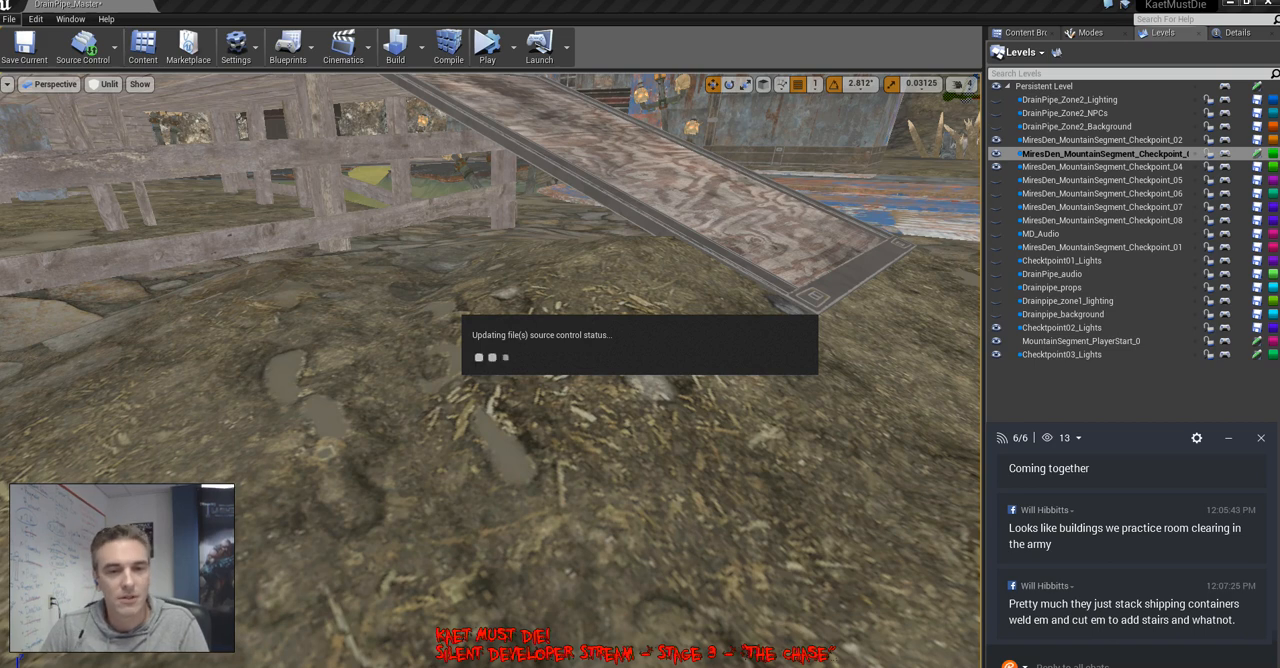
click(1078, 438)
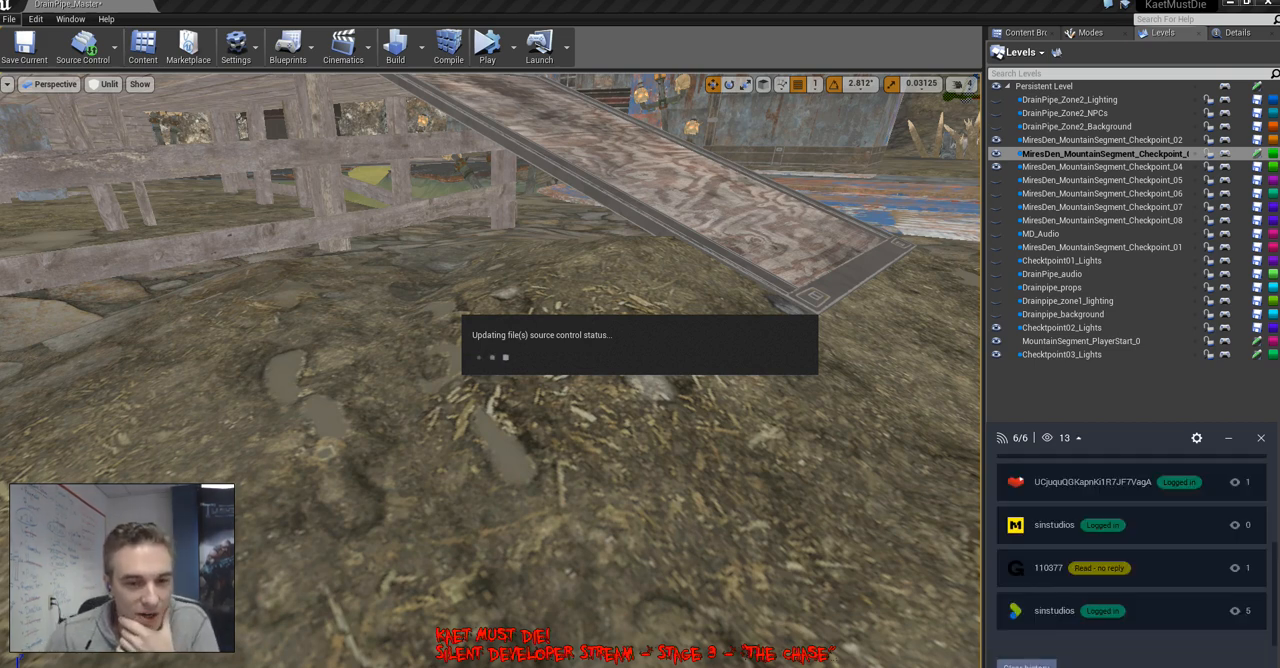
scroll(1131, 550, up, 2)
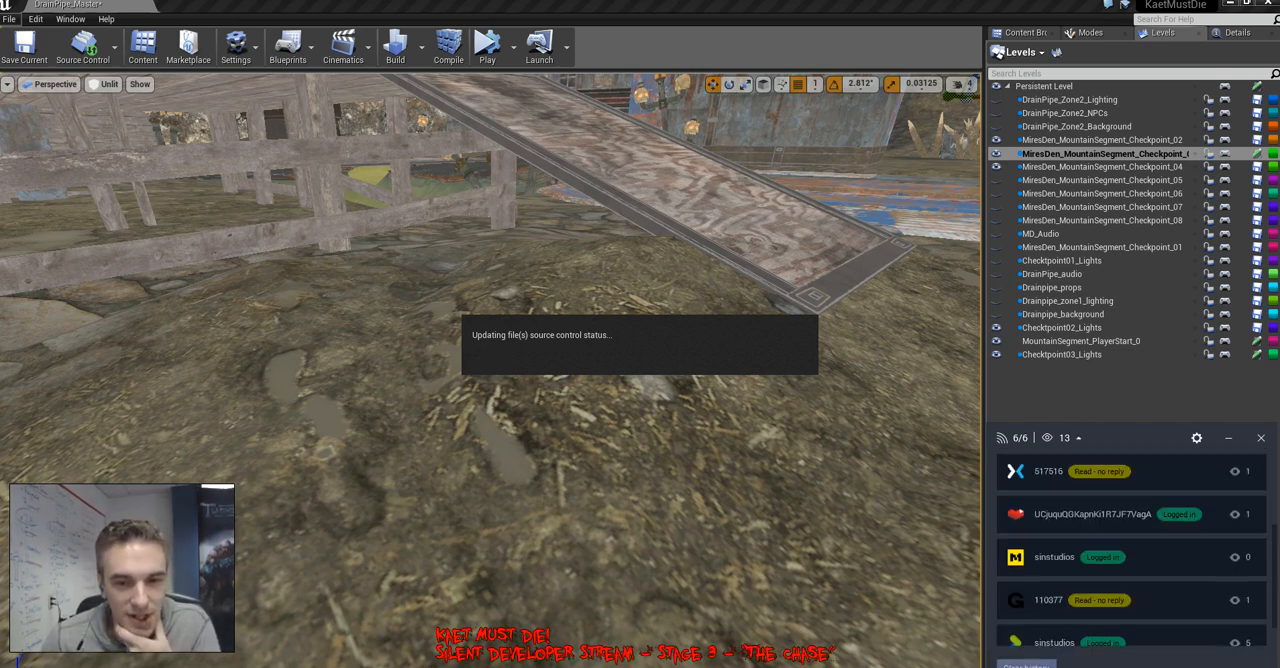
scroll(1131, 550, up, 2)
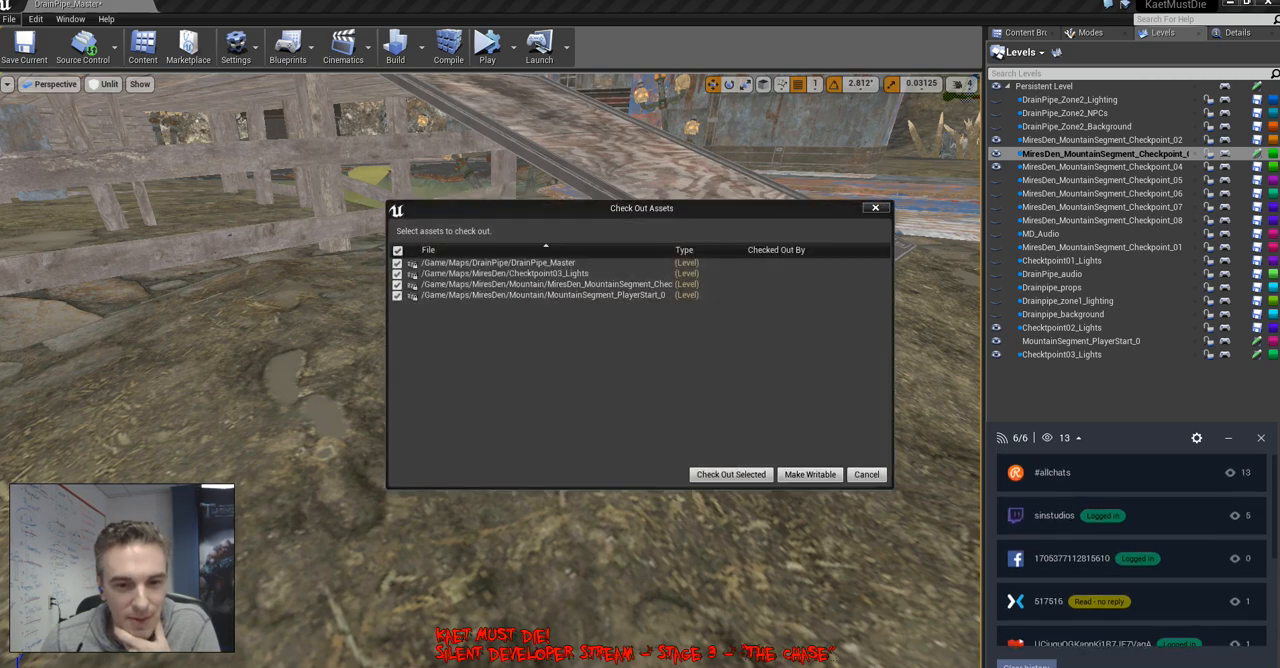
click(731, 474)
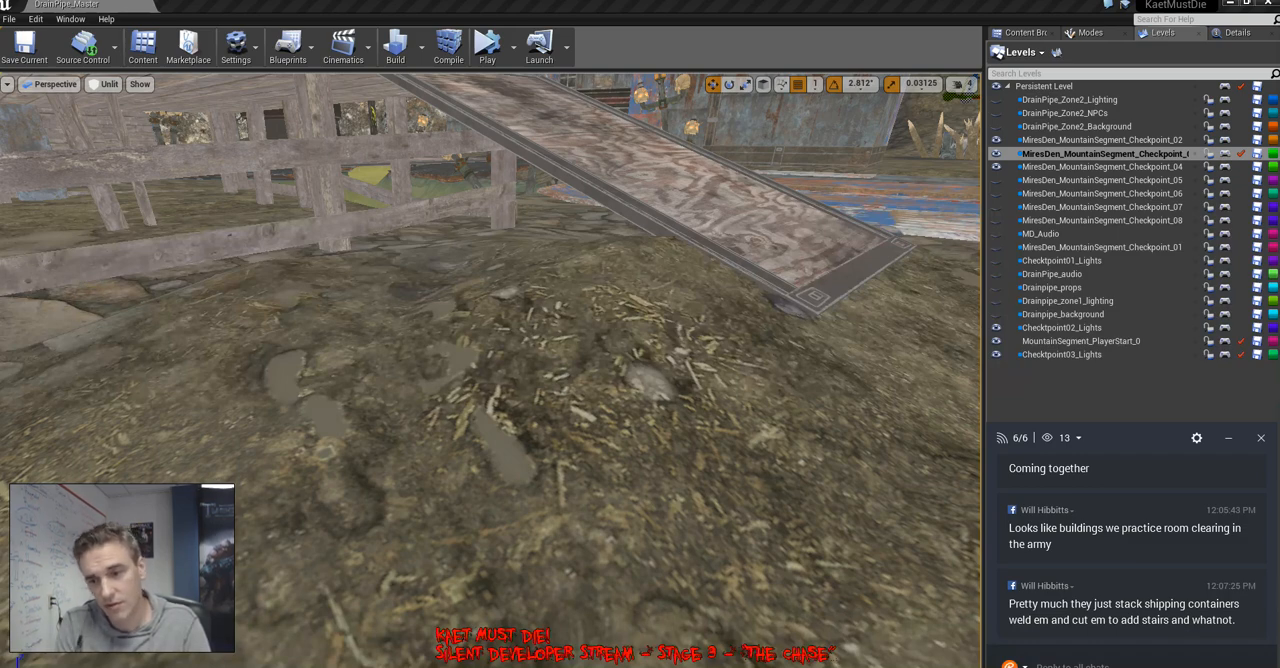
Rotate the stacked rusted-metal building that stands between the gate ramp and the river crossing
right_drag(490, 370, 625, 345)
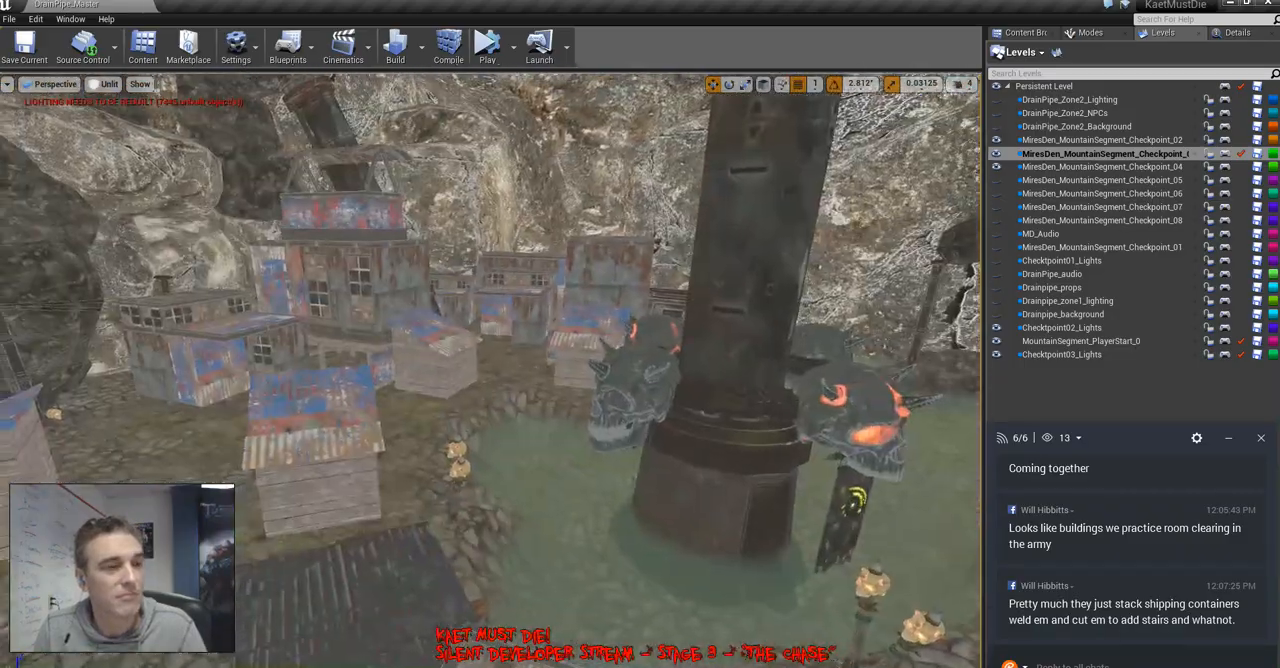
right_drag(490, 370, 300, 365)
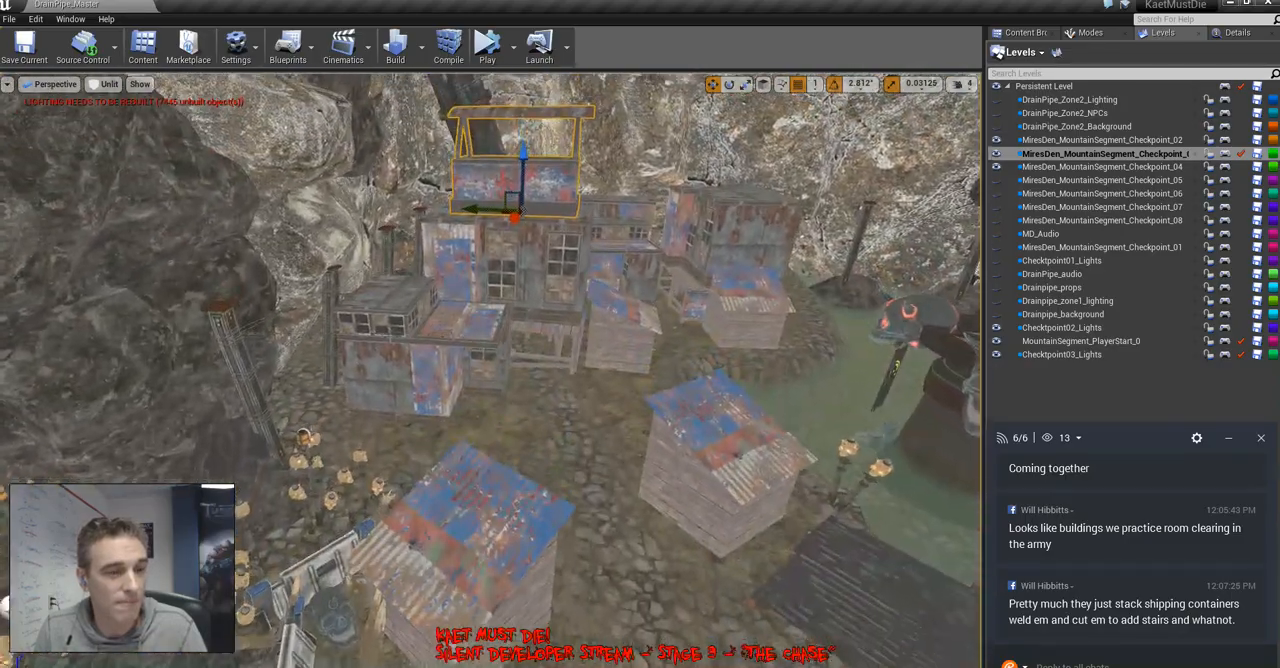
key(w)
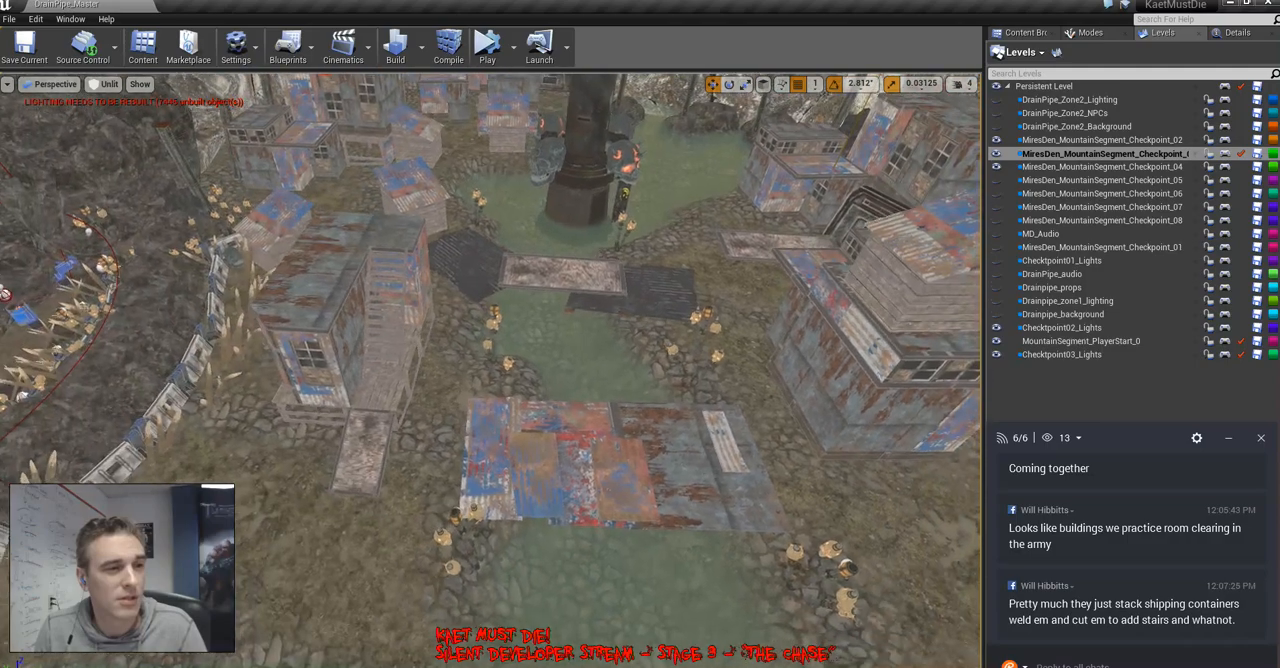
right_drag(490, 370, 700, 350)
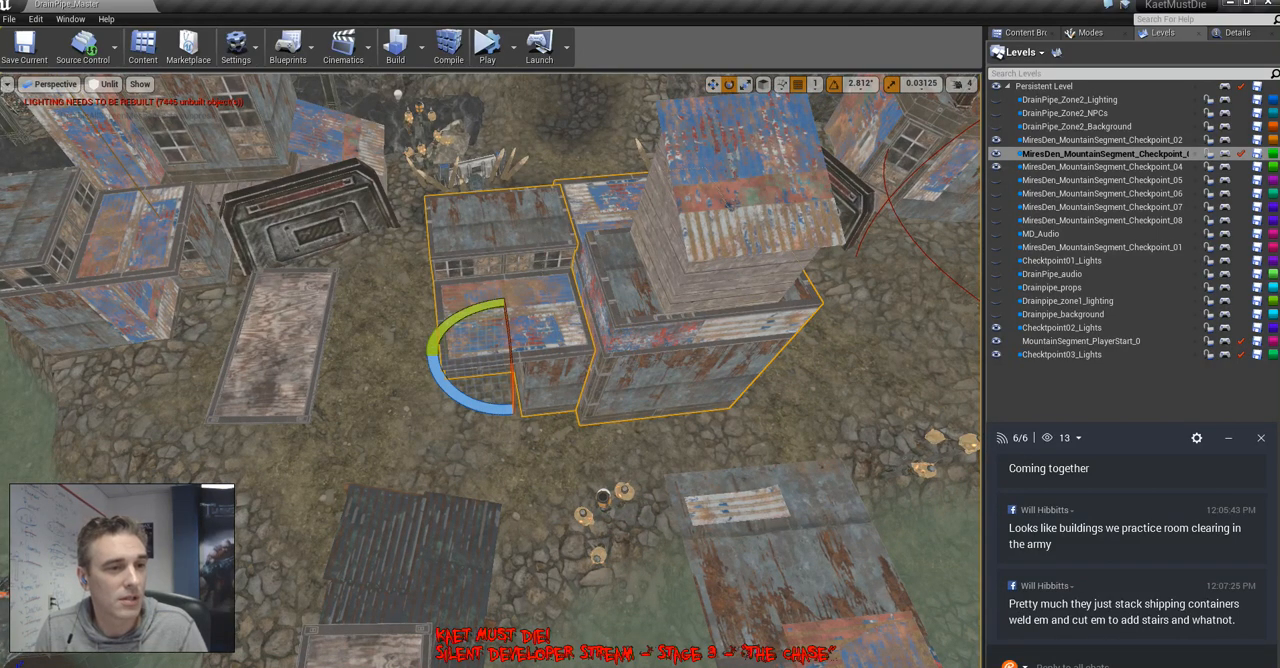
drag(432, 358, 415, 385)
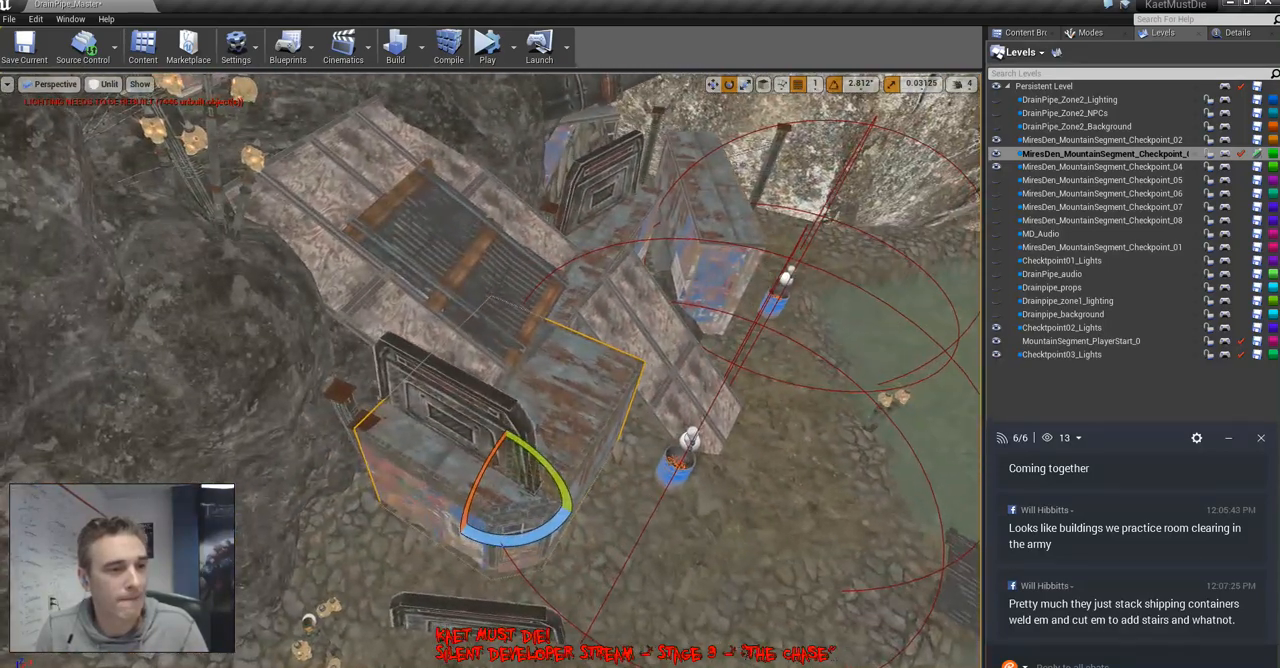
right_drag(490, 370, 600, 450)
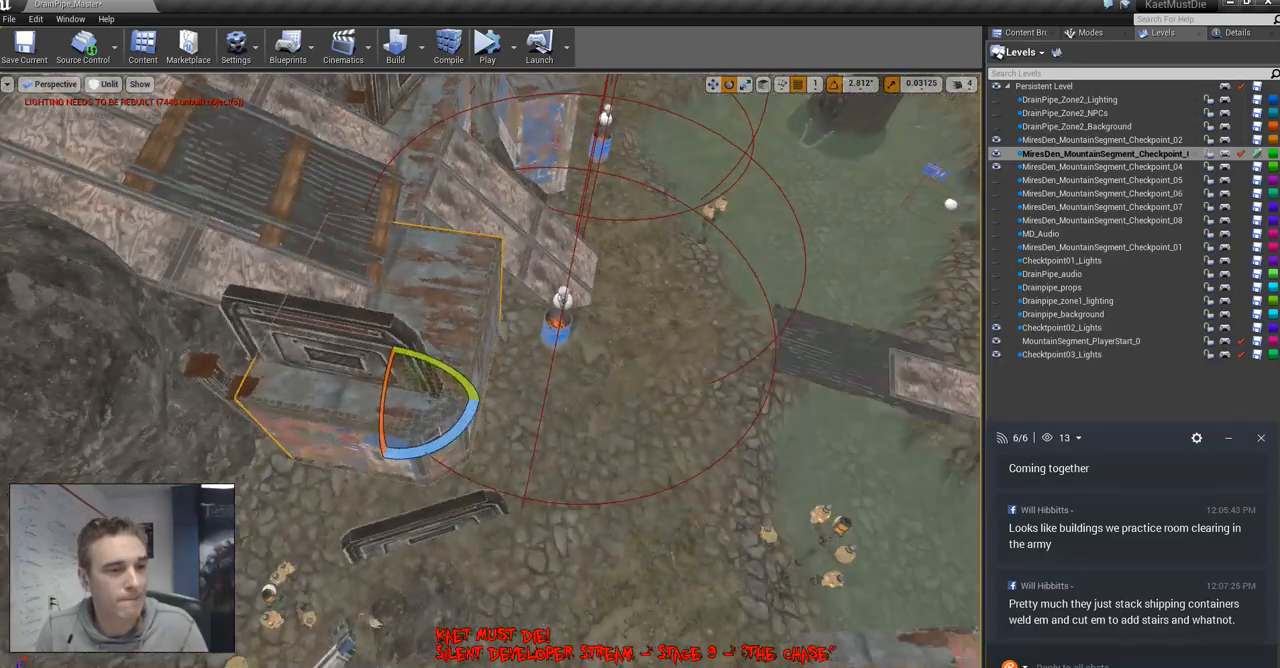
right_drag(490, 370, 560, 404)
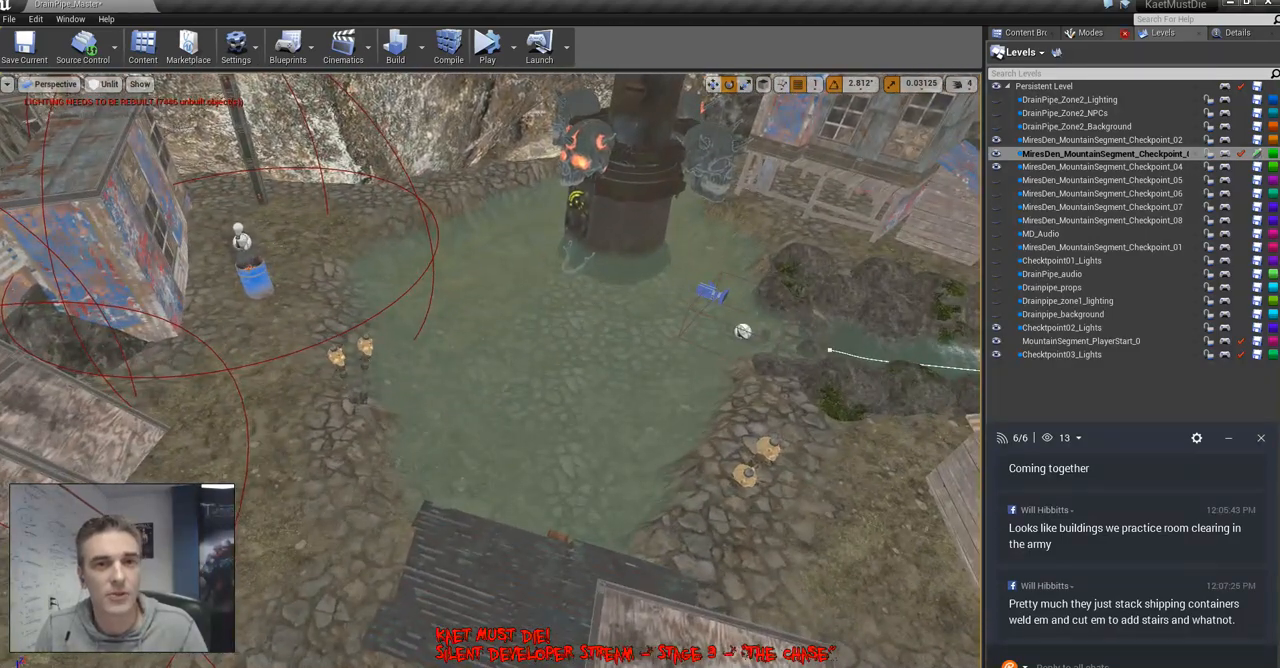
Extend the pond's bank into the water in front of the tower using the landscape Flatten tool with a brush size of 147
click(1108, 34)
click(1078, 58)
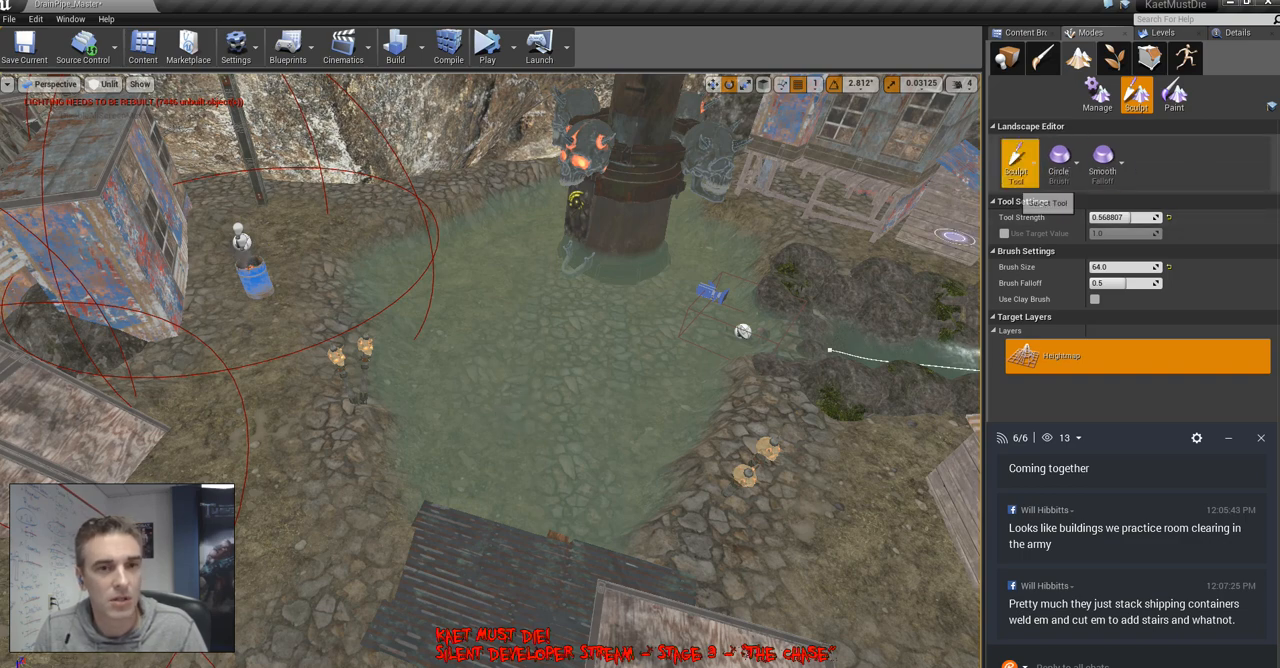
click(1015, 160)
click(1068, 272)
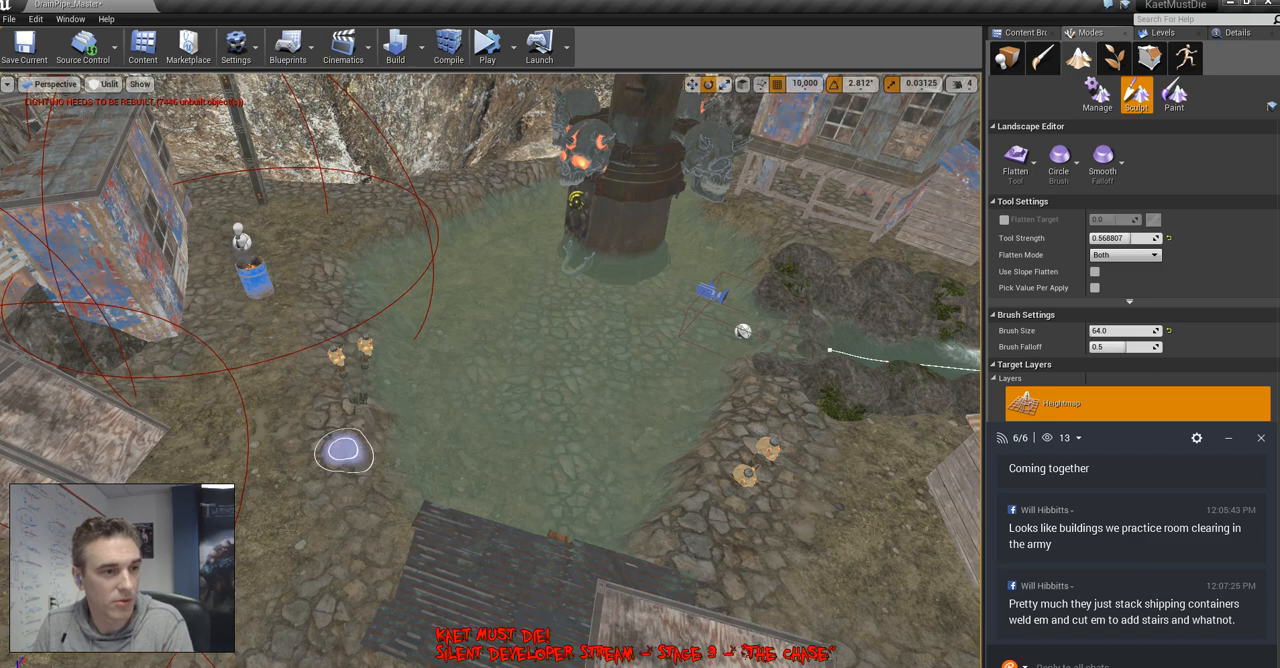
right_drag(320, 428, 308, 416)
key(bracketright)
key(bracketright)
key(bracketright)
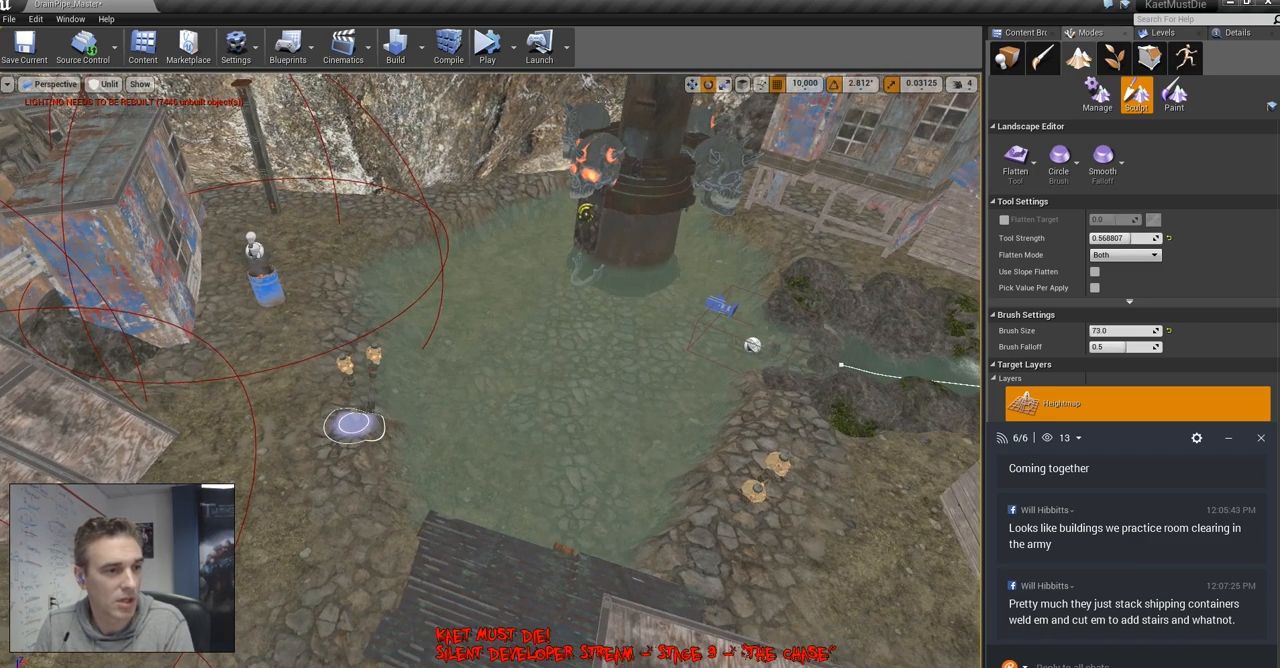
key(bracketright)
key(bracketright)
key(bracketright)
key(bracketright)
key(bracketright)
key(bracketright)
key(bracketright)
key(bracketright)
key(bracketright)
key(bracketright)
key(bracketright)
key(bracketright)
key(bracketright)
key(bracketright)
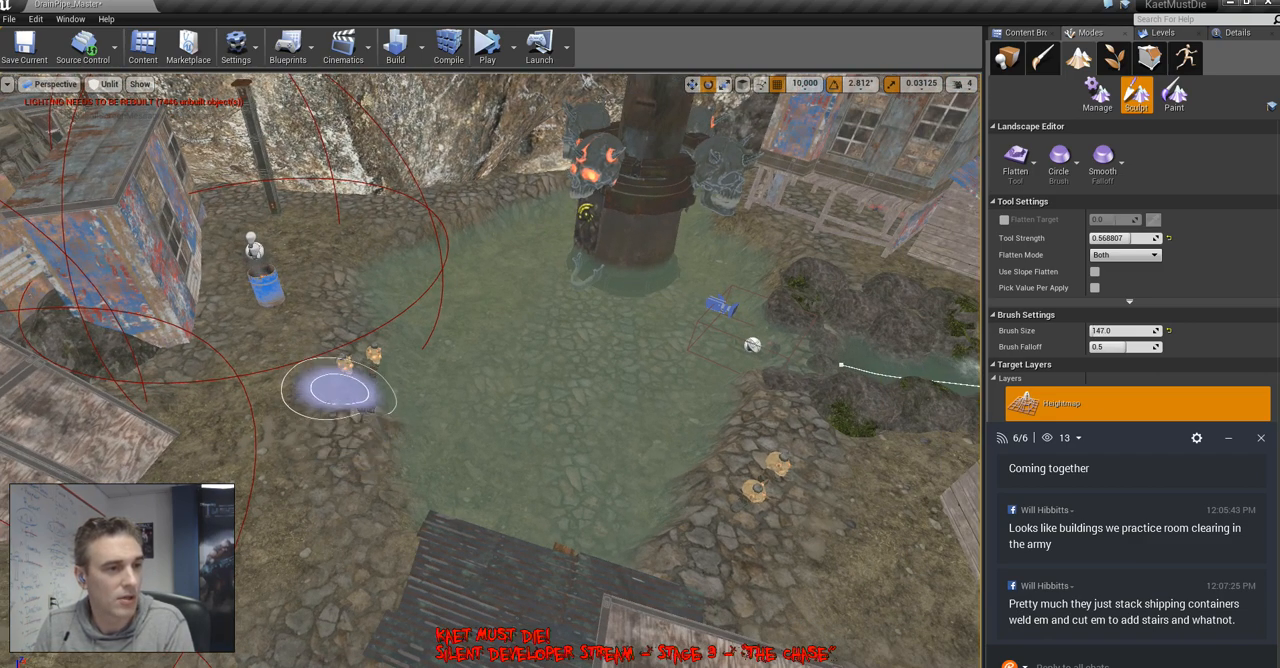
mouse_move(339, 390)
mouse_down()
mouse_move(443, 451)
mouse_move(366, 445)
mouse_move(531, 414)
mouse_move(359, 370)
mouse_move(520, 323)
mouse_move(563, 409)
mouse_move(366, 400)
mouse_move(460, 364)
mouse_move(405, 336)
mouse_move(508, 325)
mouse_move(497, 324)
mouse_move(539, 369)
mouse_move(337, 465)
mouse_move(331, 346)
mouse_move(331, 414)
mouse_move(347, 404)
mouse_move(351, 425)
mouse_move(584, 352)
mouse_move(592, 466)
mouse_move(613, 405)
mouse_up()
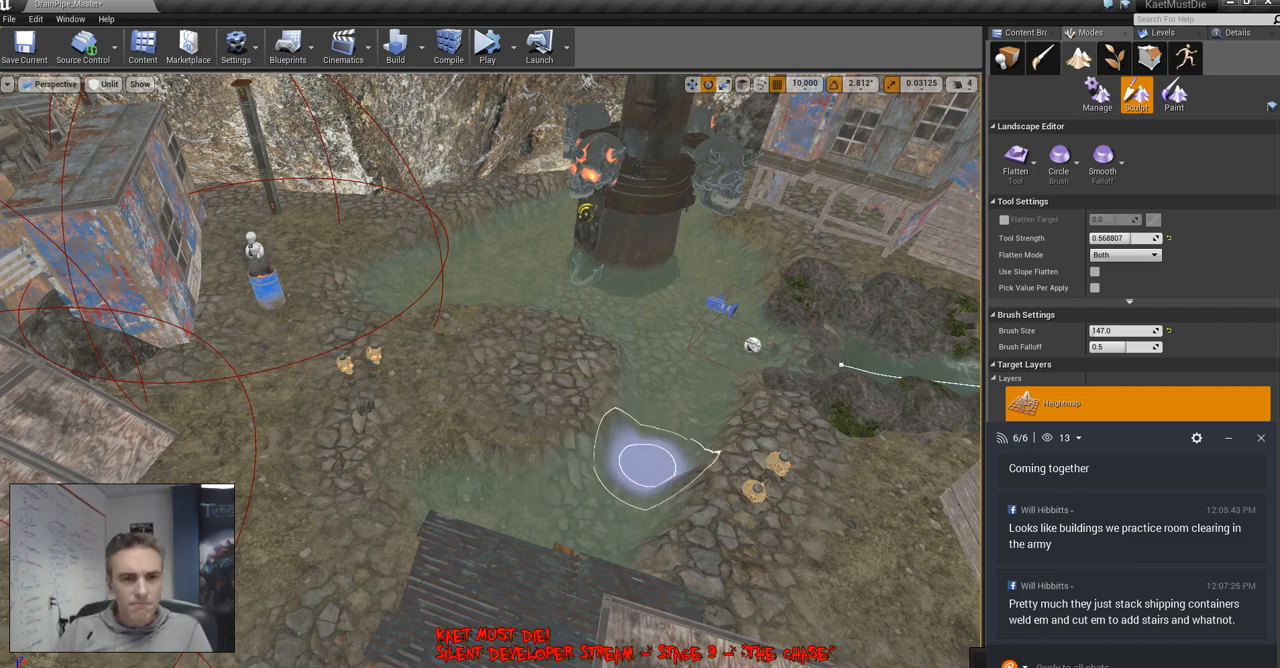
Flatten a stony land tongue into the water behind the tower, facing the posts on the rocks, and leave landscape editing
scroll(1138, 550, up, 5)
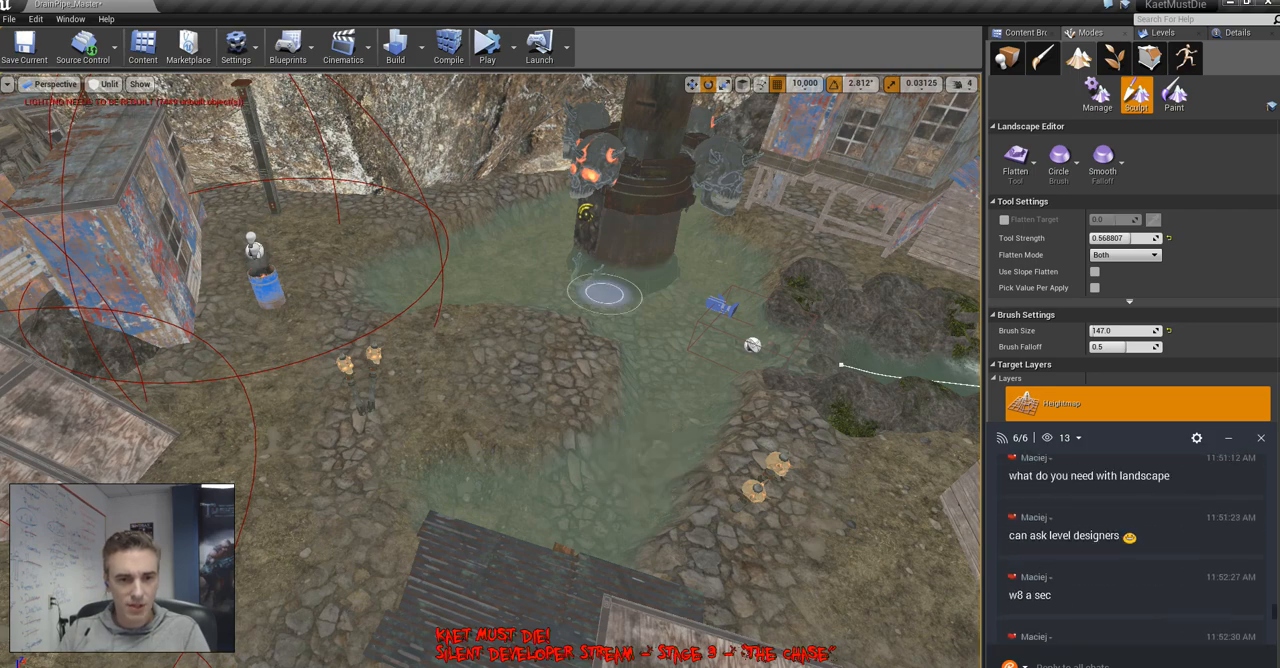
mouse_move(600, 460)
right_down()
mouse_move(780, 425)
mouse_move(700, 485)
mouse_move(900, 480)
mouse_move(800, 530)
mouse_move(870, 410)
mouse_move(950, 405)
mouse_move(940, 435)
mouse_move(975, 455)
mouse_move(850, 525)
right_up()
key(s)
key(s)
key(w)
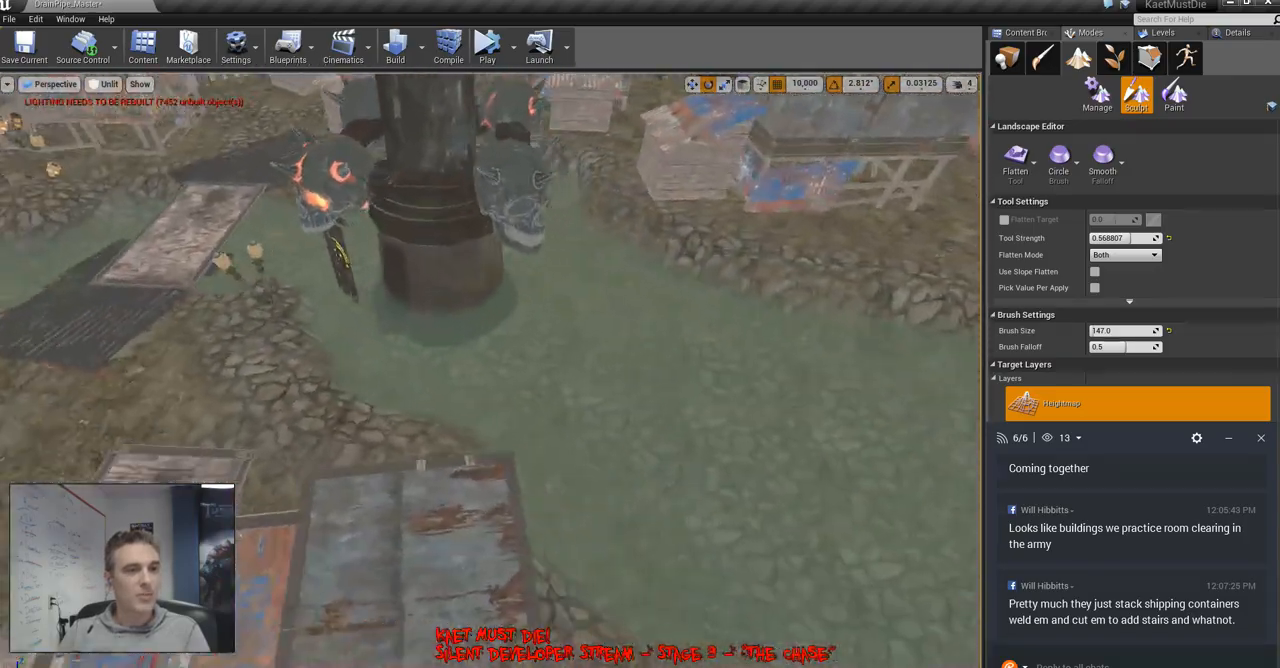
mouse_move(503, 491)
right_down()
mouse_move(545, 515)
mouse_move(680, 505)
mouse_move(660, 500)
mouse_move(620, 545)
right_up()
key(s)
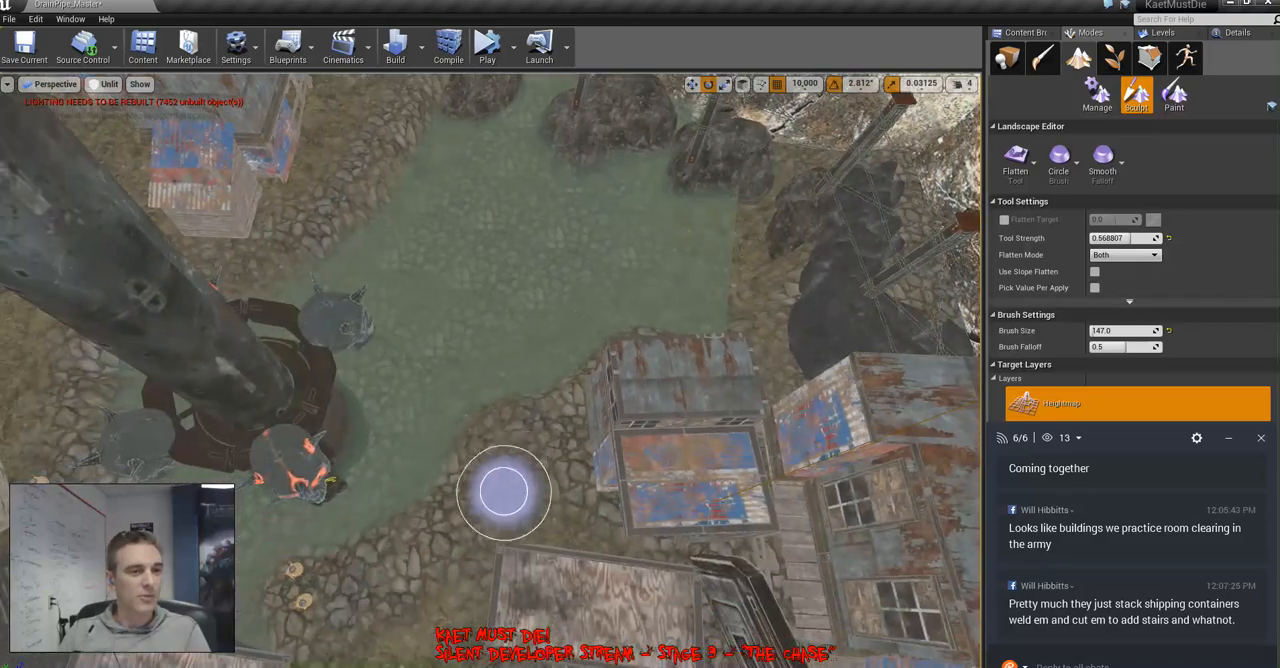
mouse_move(503, 491)
mouse_down()
mouse_move(457, 343)
mouse_move(520, 263)
mouse_move(480, 451)
mouse_move(530, 330)
mouse_move(529, 243)
mouse_move(486, 274)
mouse_move(466, 220)
mouse_move(573, 250)
mouse_move(554, 220)
mouse_move(469, 414)
mouse_move(463, 477)
mouse_move(461, 441)
mouse_move(439, 500)
mouse_move(491, 291)
mouse_move(518, 430)
mouse_move(525, 353)
mouse_move(475, 294)
mouse_move(485, 236)
mouse_move(551, 300)
mouse_up()
mouse_move(551, 300)
right_down()
mouse_move(600, 220)
mouse_move(549, 319)
right_up()
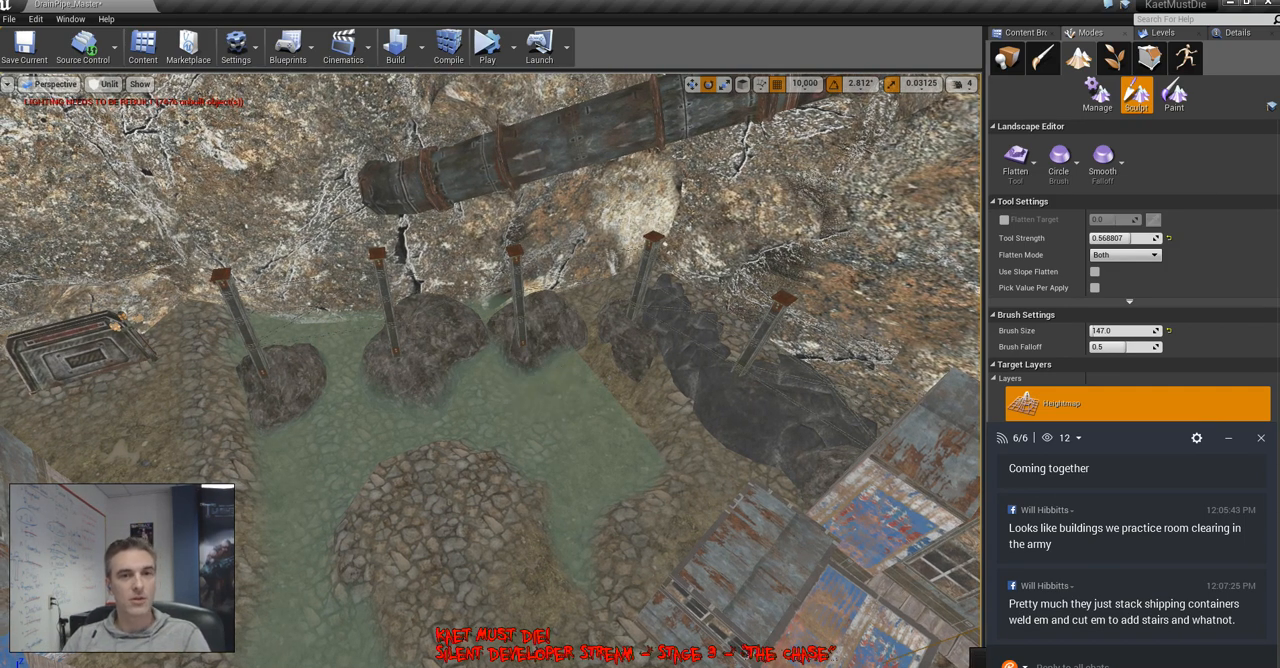
click(1007, 58)
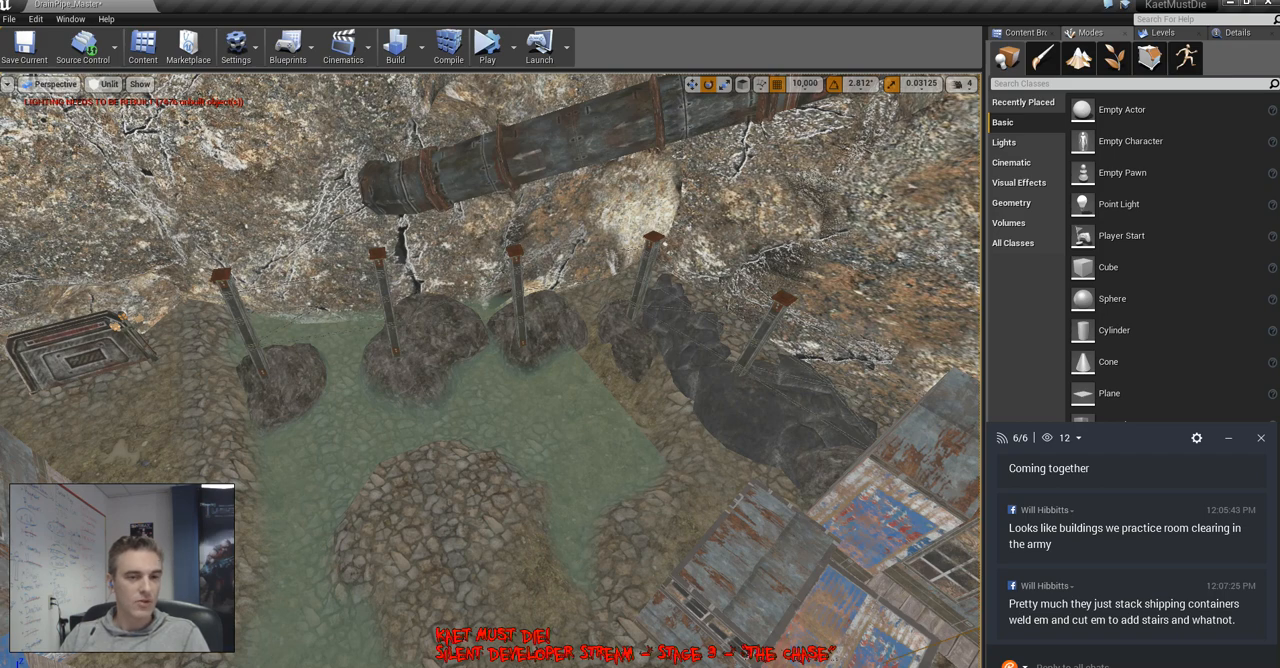
key(w)
right_drag(490, 370, 505, 442)
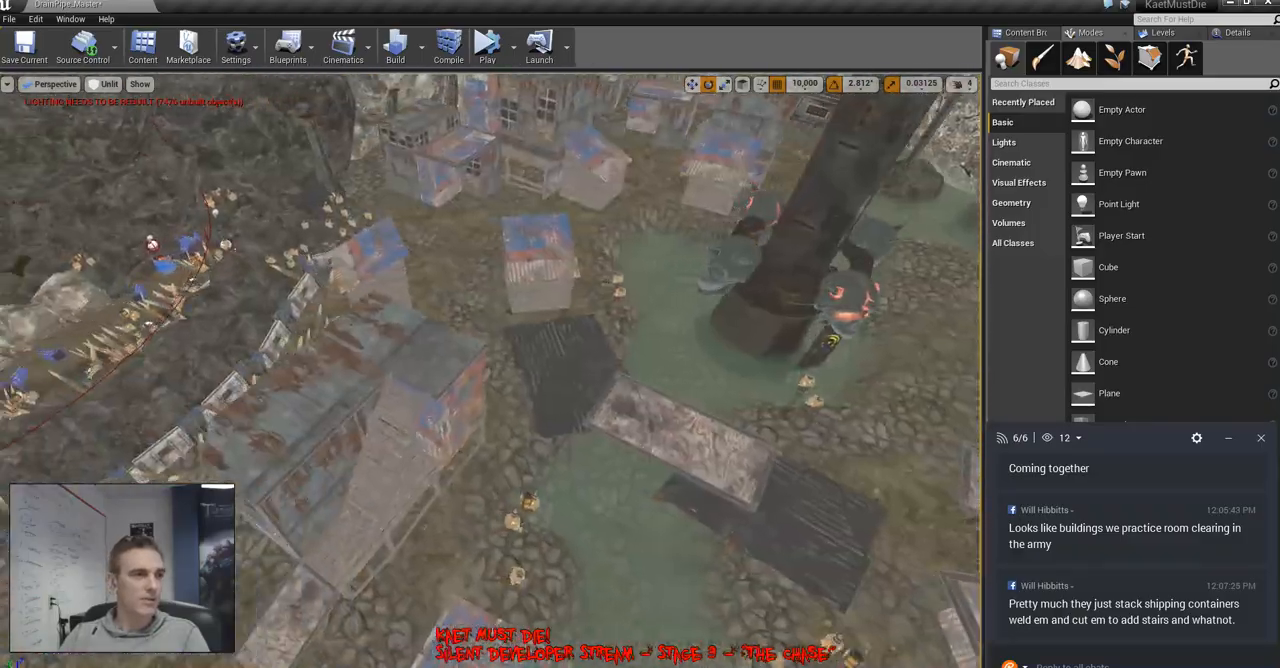
Delete the dark corrugated-metal ramp that spans the water in front of the plank shack
key(w)
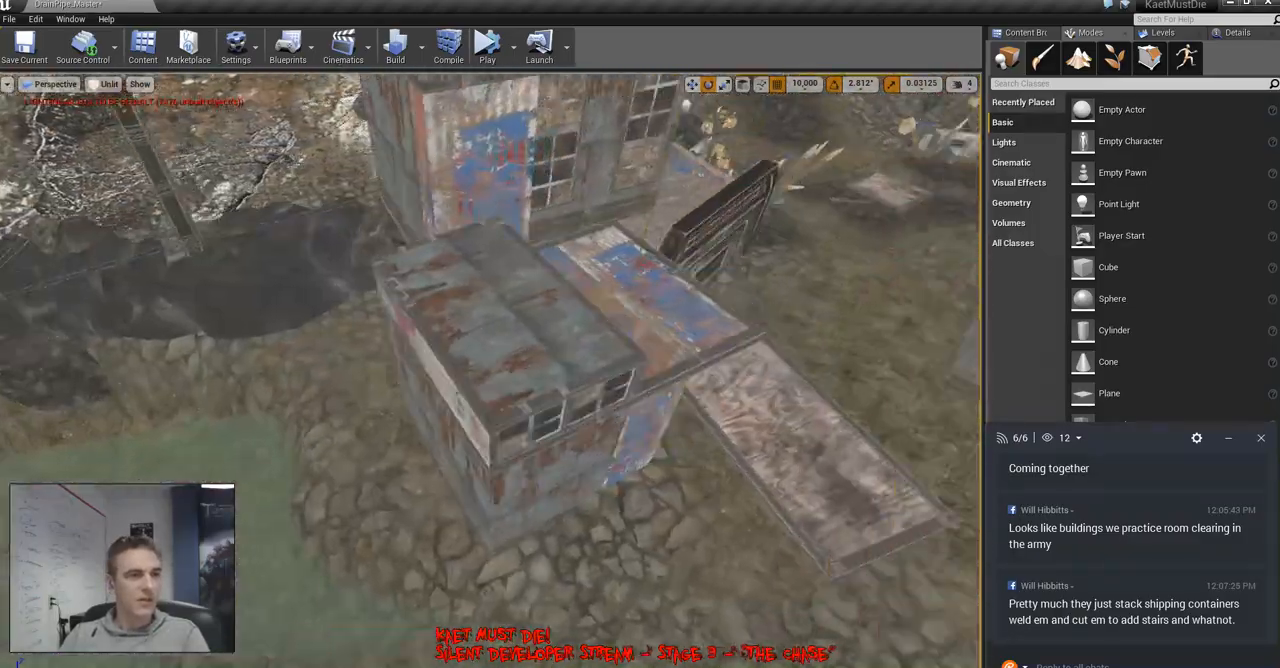
right_drag(490, 370, 450, 300)
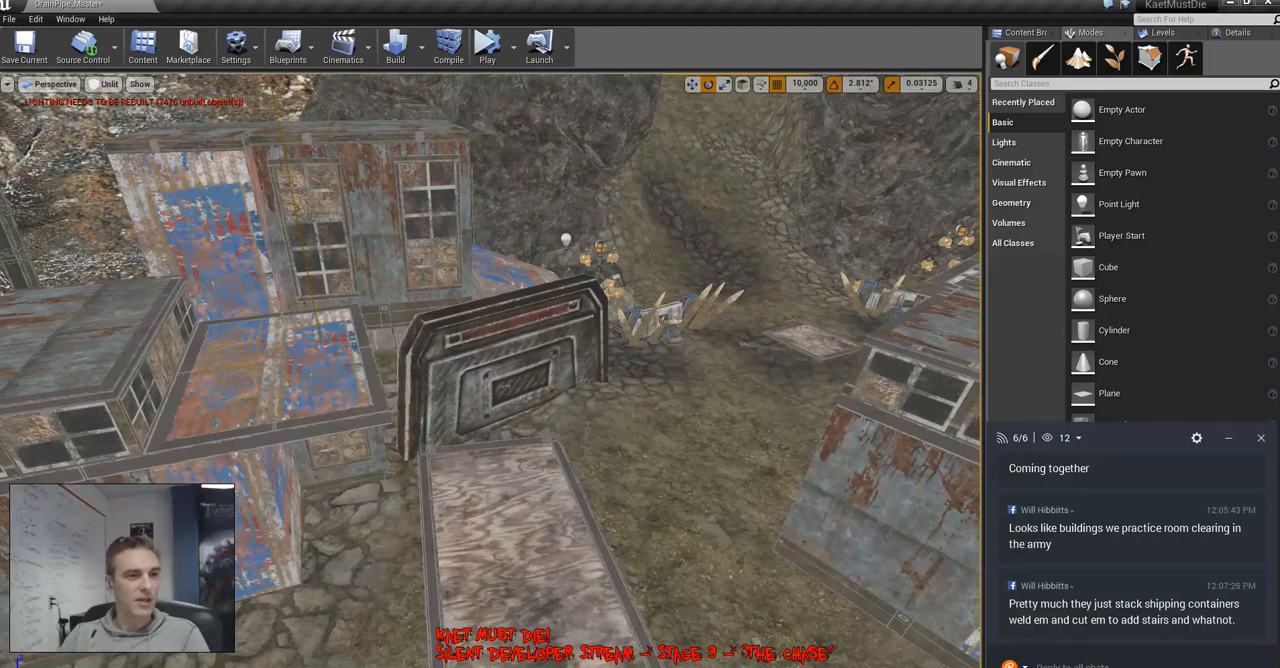
right_drag(490, 370, 240, 375)
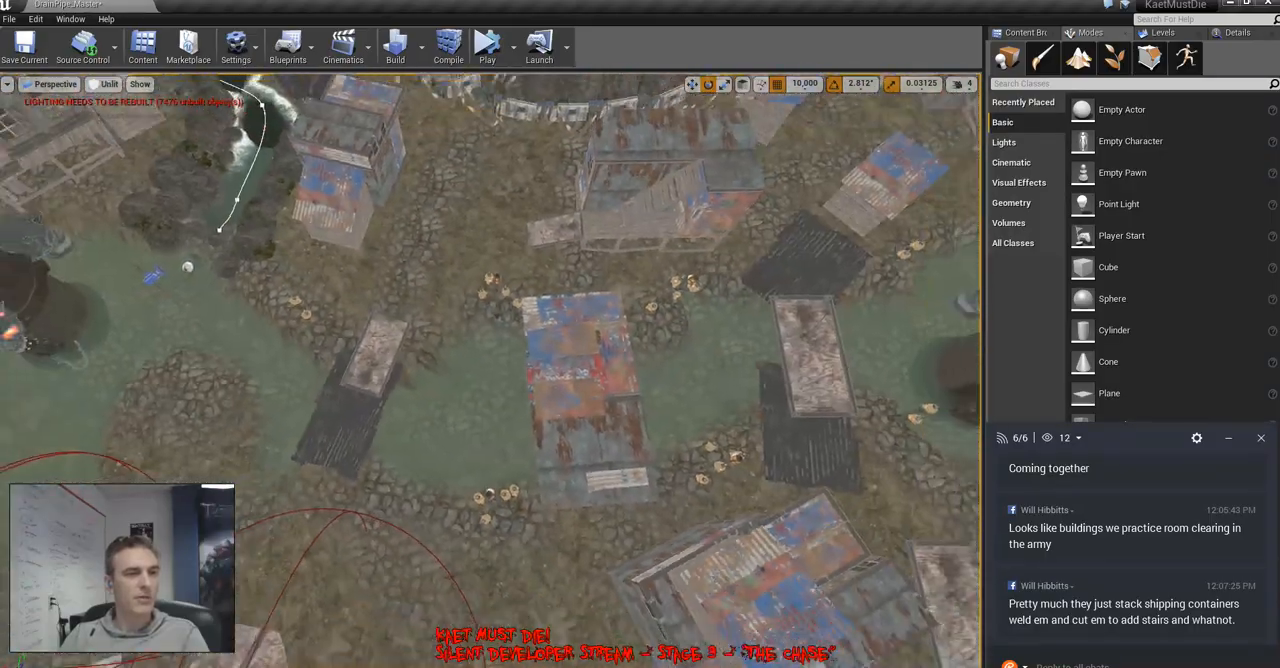
right_drag(490, 370, 580, 275)
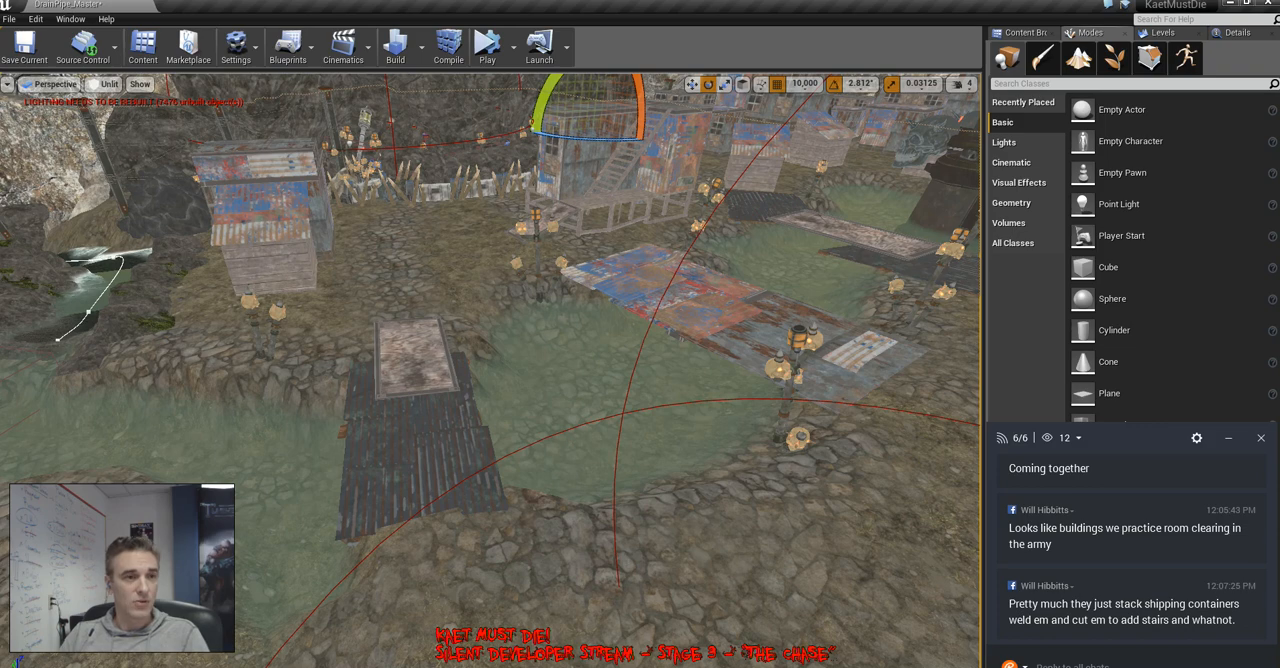
click(446, 466)
key(Delete)
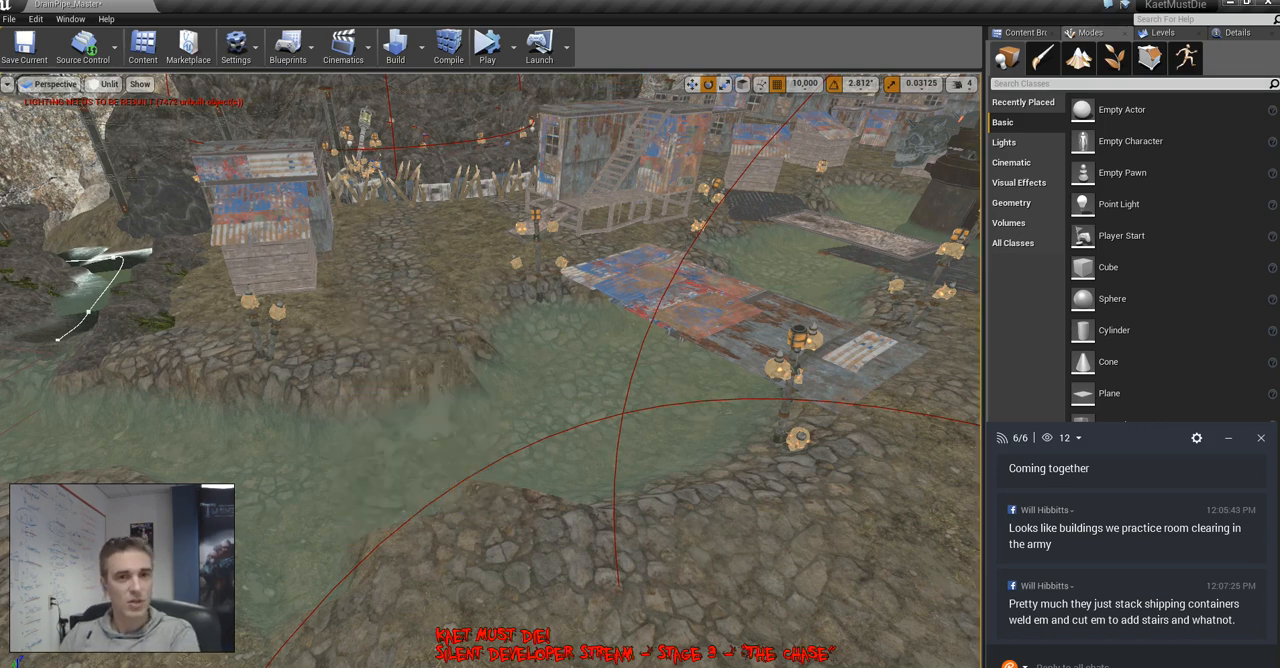
Flatten a land bridge across the pond where the ramp stood with the landscape Flatten tool, and leave landscape editing
click(1079, 58)
mouse_move(480, 373)
mouse_down()
mouse_move(464, 394)
mouse_move(453, 387)
mouse_move(539, 437)
mouse_move(432, 450)
mouse_move(371, 423)
mouse_move(371, 585)
mouse_move(457, 537)
mouse_move(540, 398)
mouse_move(594, 465)
mouse_move(523, 449)
mouse_move(569, 443)
mouse_move(460, 393)
mouse_move(363, 485)
mouse_move(506, 391)
mouse_move(628, 410)
mouse_move(471, 423)
mouse_up()
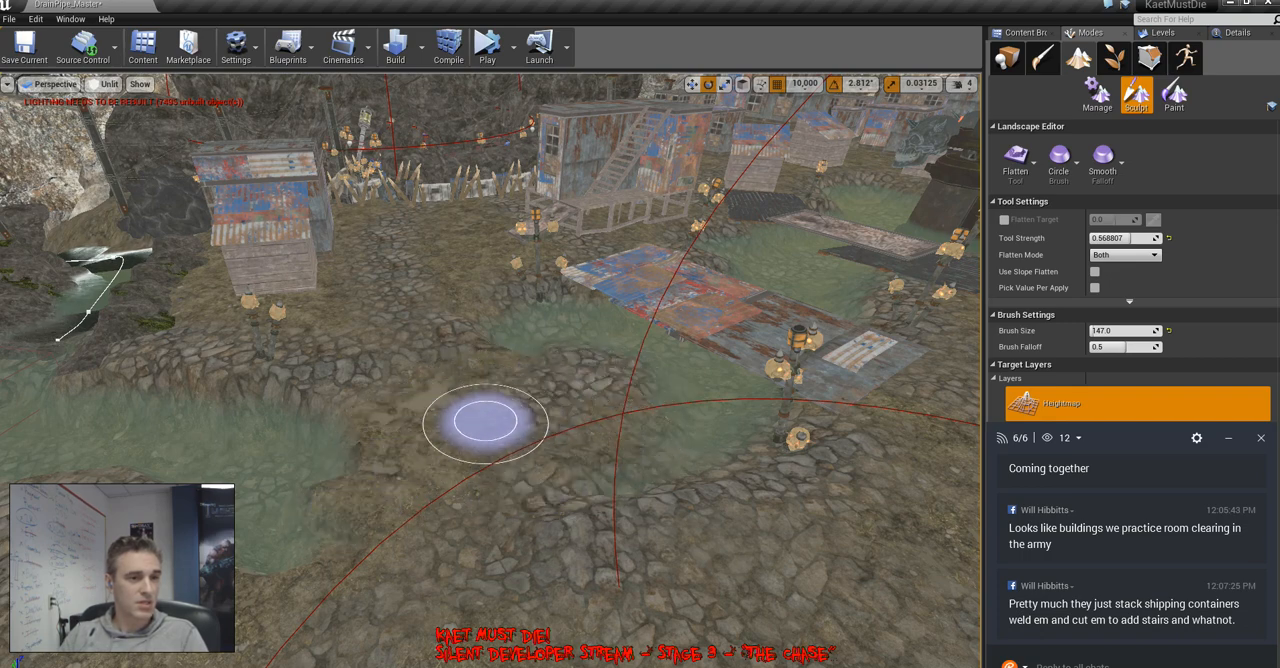
click(1007, 57)
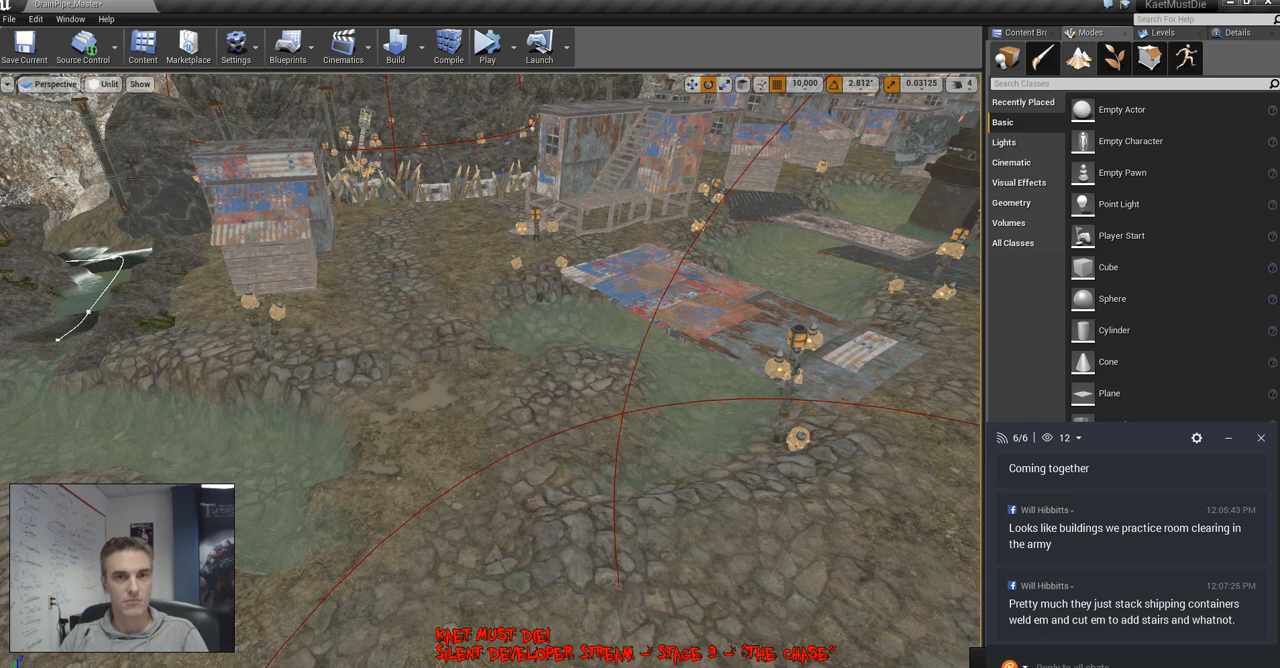
Locate the roof_bldg_05 mesh of the small plank shack among the assets in the 4_ShantyTown BLDGs folder
click(1014, 33)
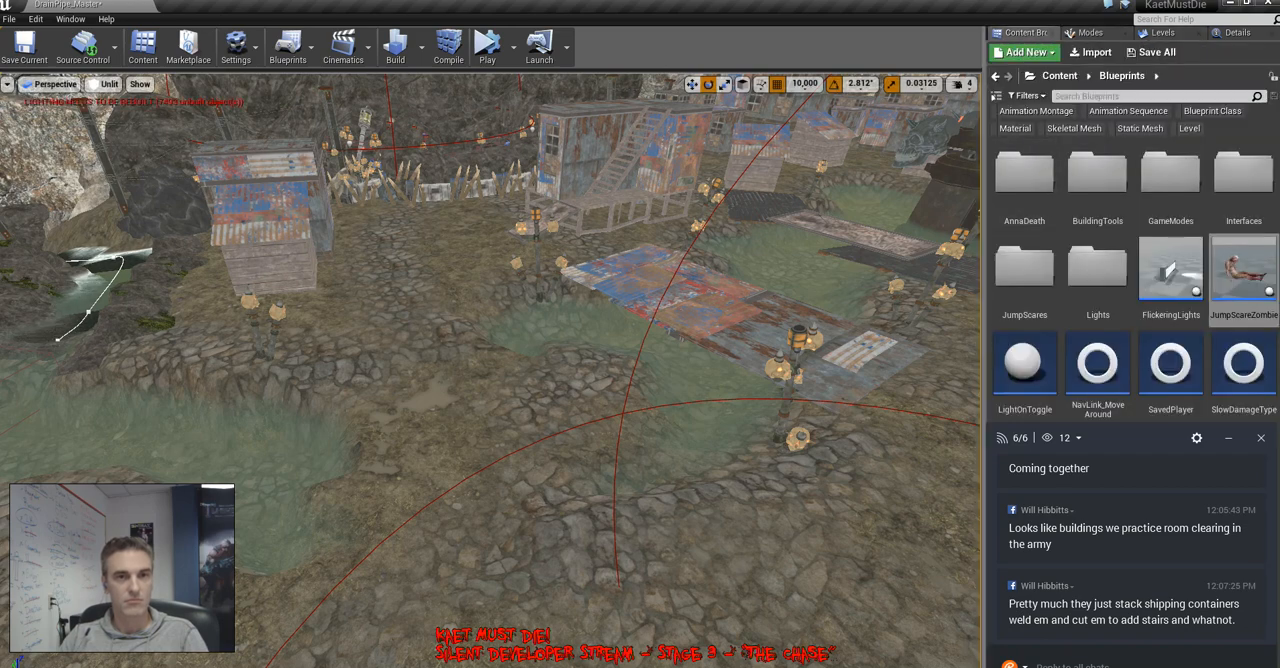
click(268, 250)
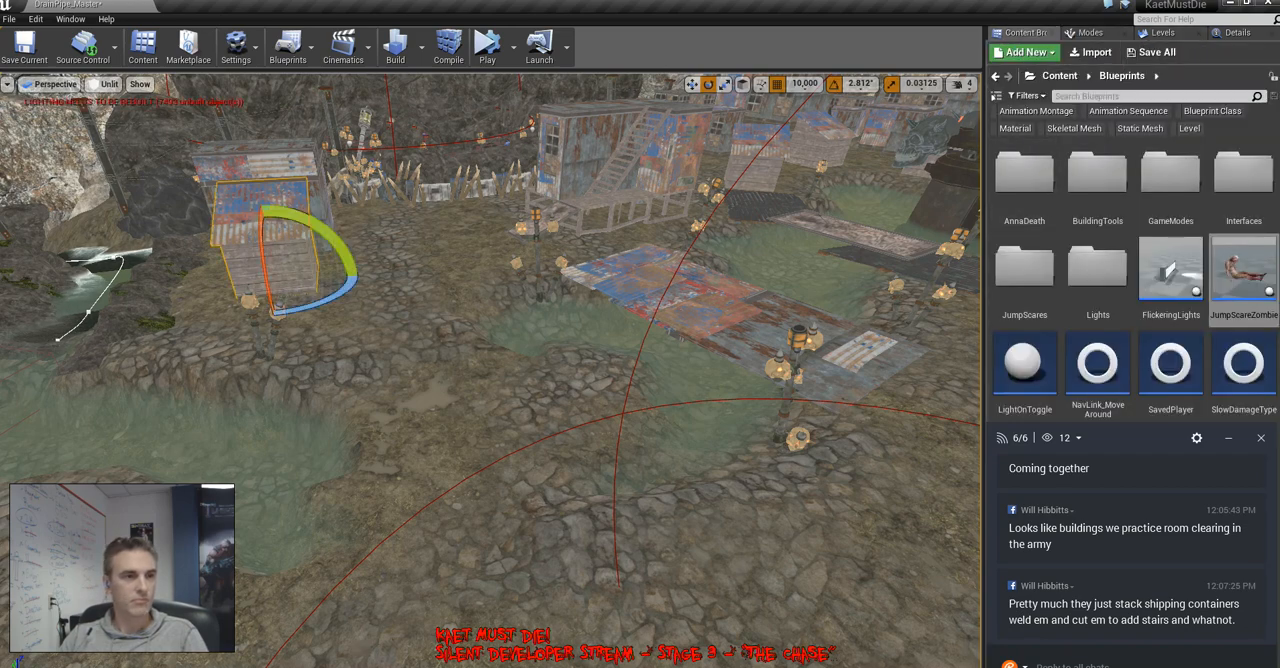
click(1240, 33)
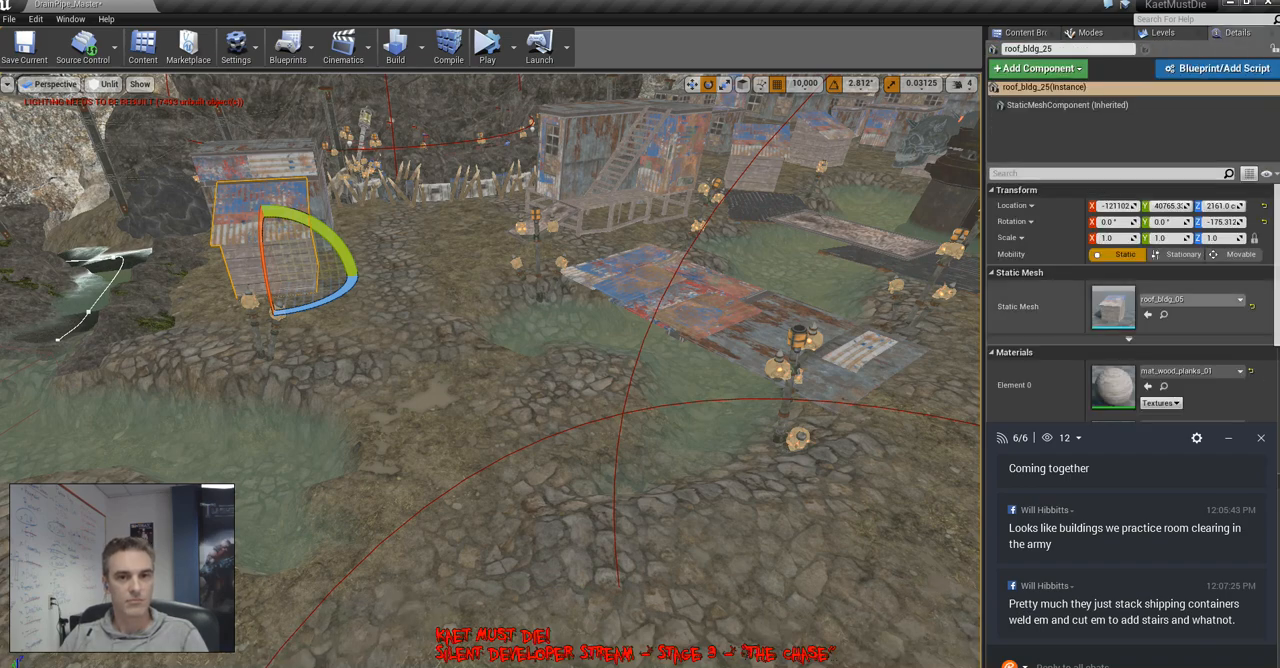
click(1163, 315)
Try the bldg_base_8x16 building on the new land bridge between the ponds
right_drag(560, 340, 850, 375)
right_drag(490, 370, 340, 415)
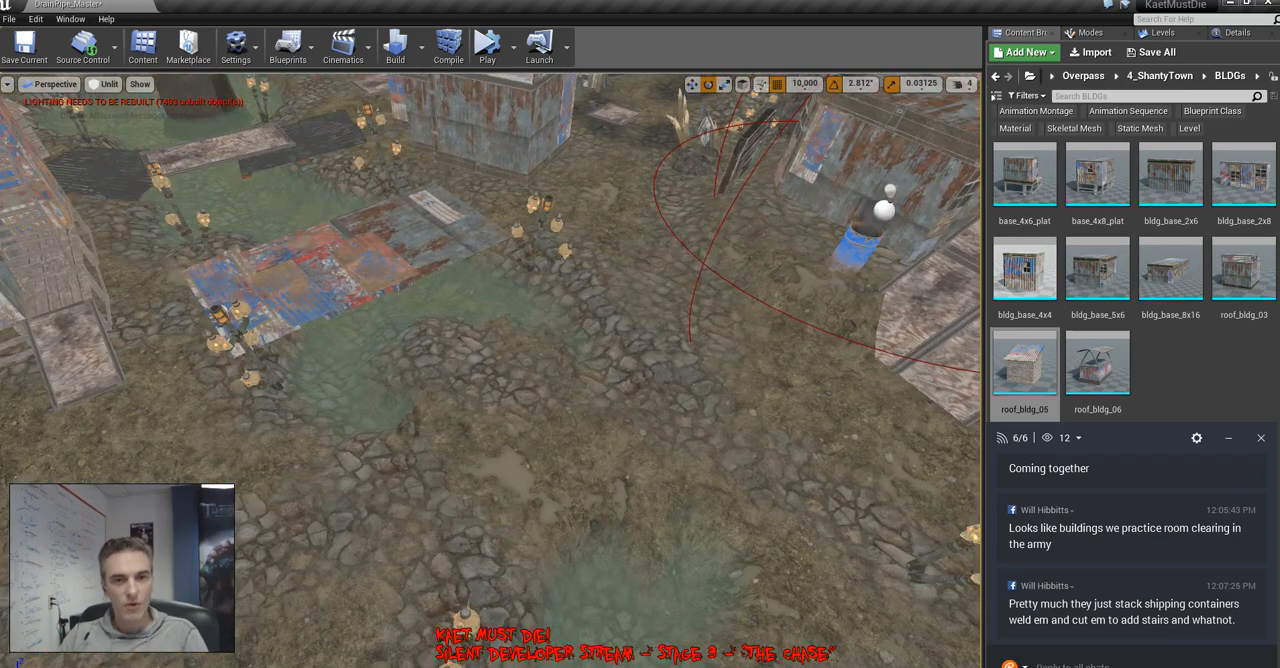
drag(1171, 270, 508, 332)
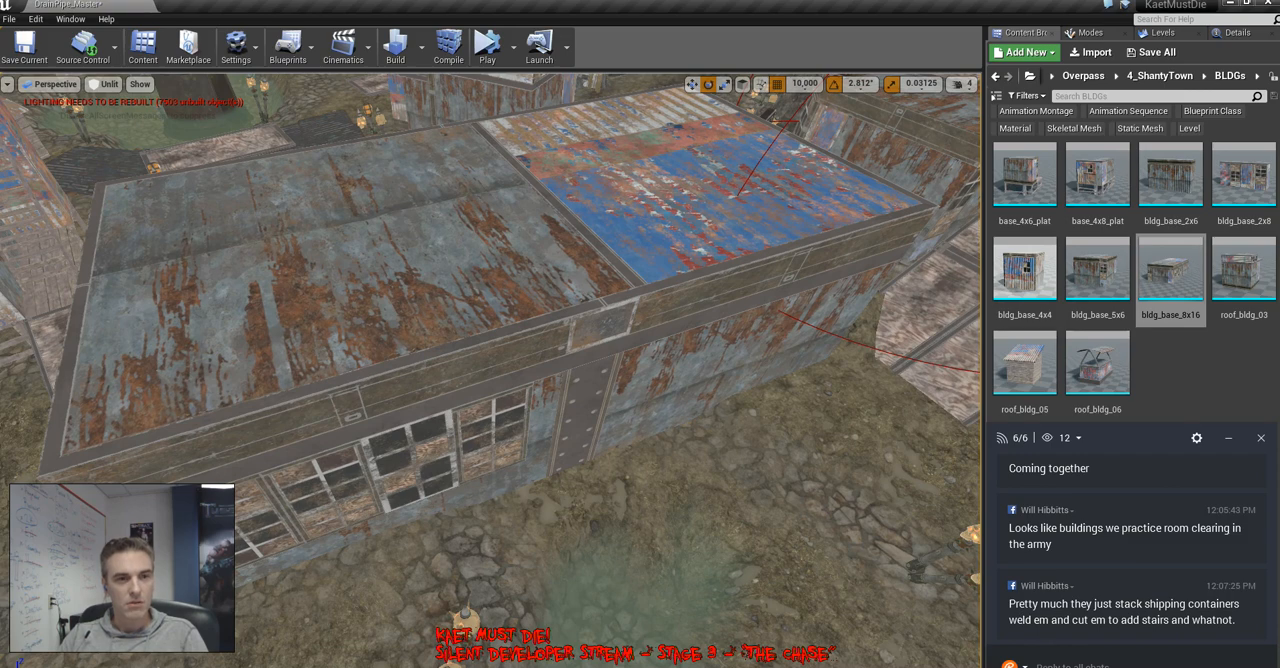
drag(508, 332, 1160, 280)
right_drag(490, 370, 505, 400)
Try the bldg_base_5x6 building on the land bridge and remove it again
drag(1097, 268, 490, 300)
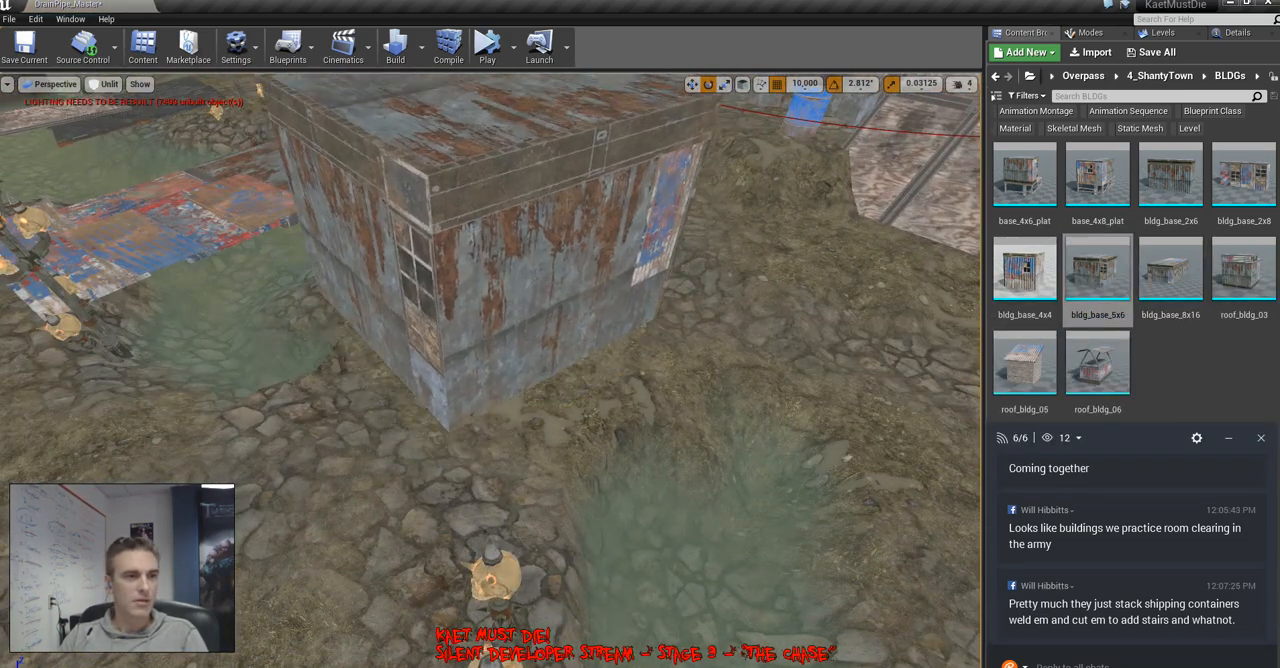
right_drag(490, 300, 550, 195)
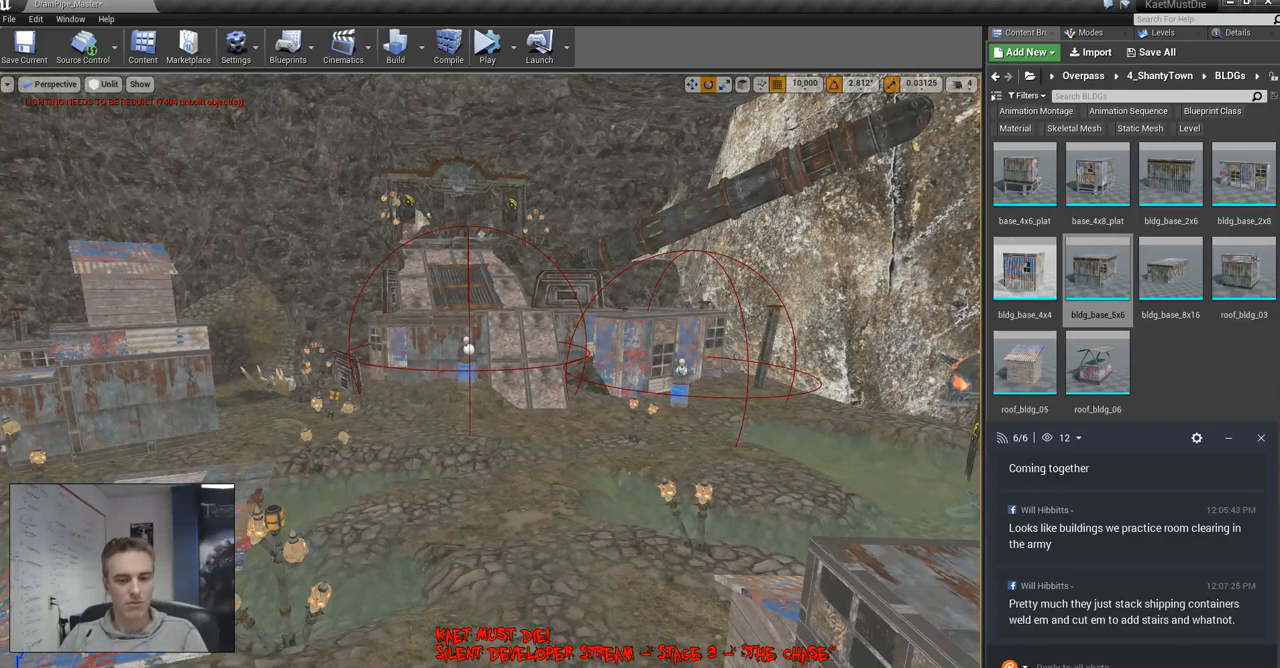
key(f)
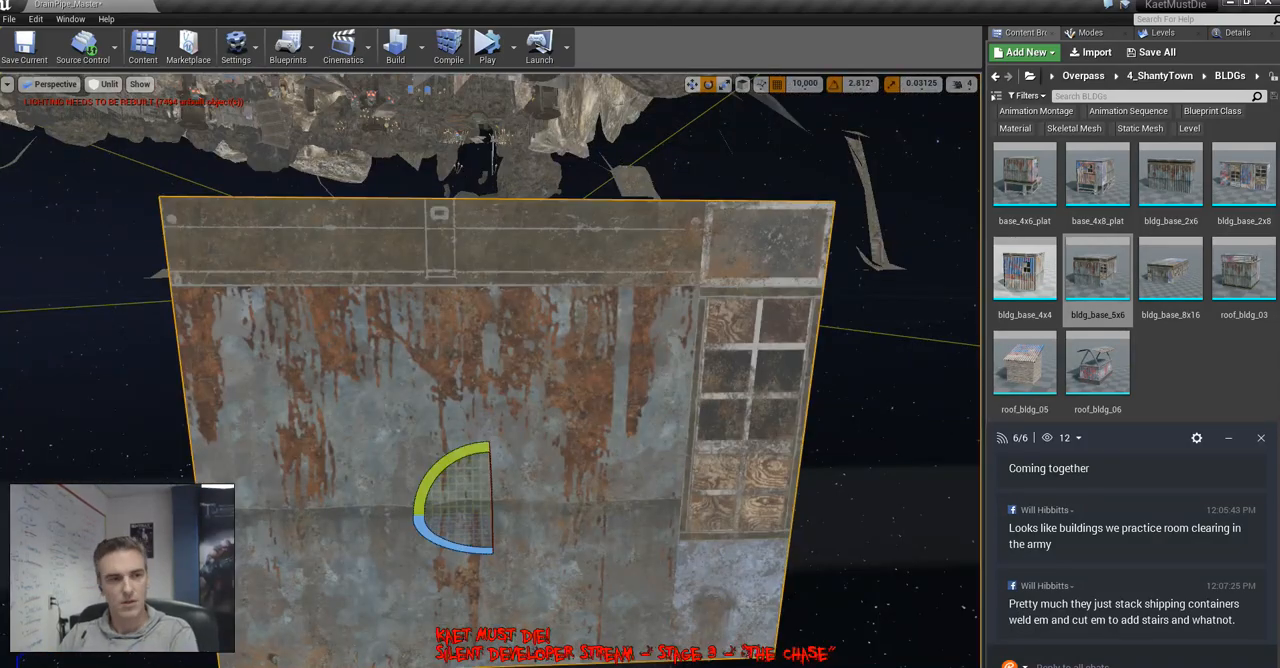
key(Delete)
Try the stilted base_4x6_plat building on the stony ground of the land bridge and delete it
right_drag(490, 300, 468, 333)
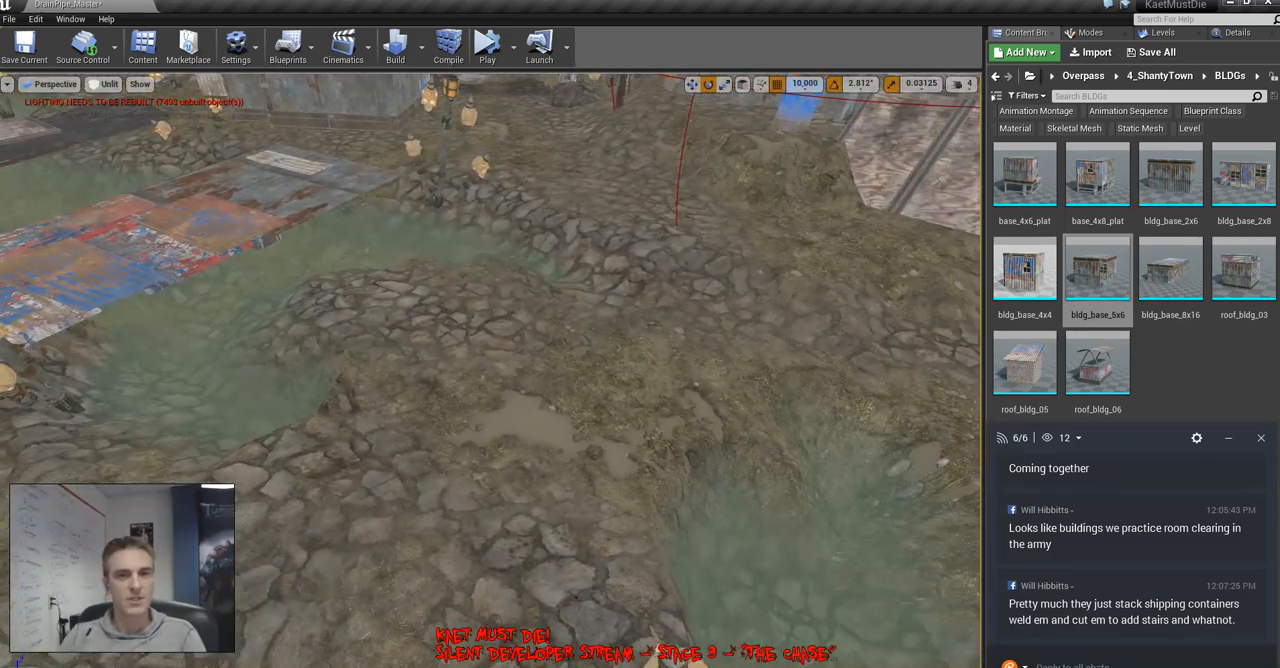
drag(1024, 175, 470, 400)
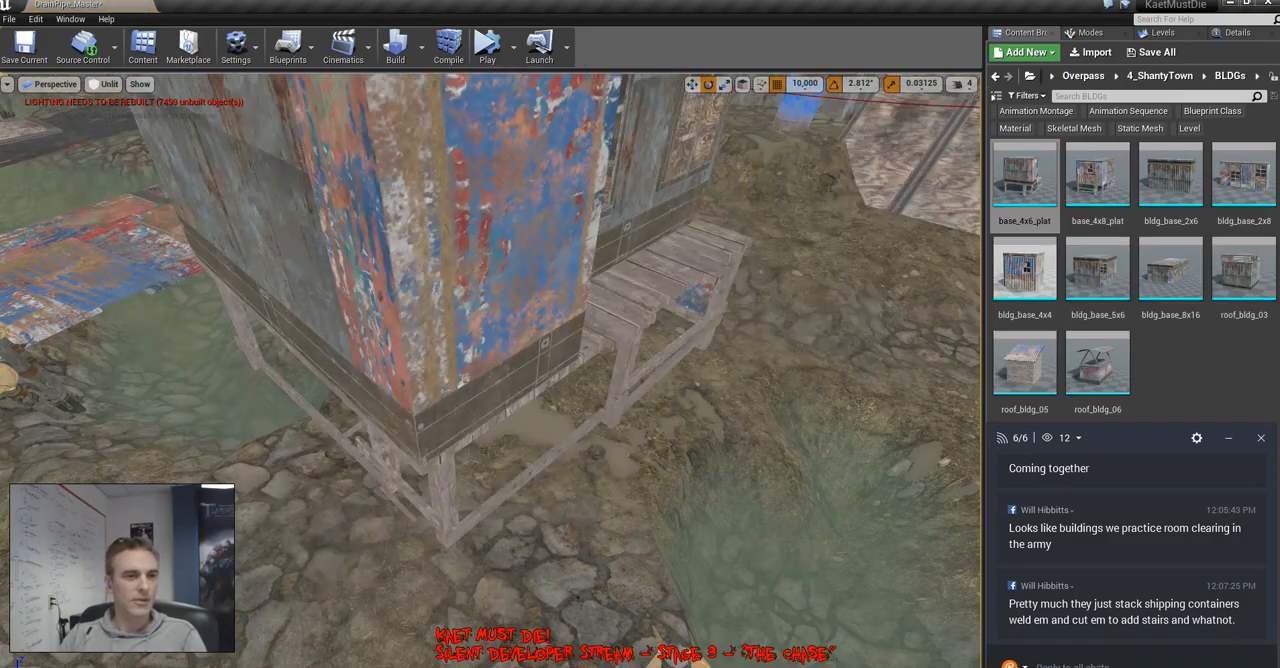
key(Delete)
right_drag(470, 400, 480, 465)
key(Delete)
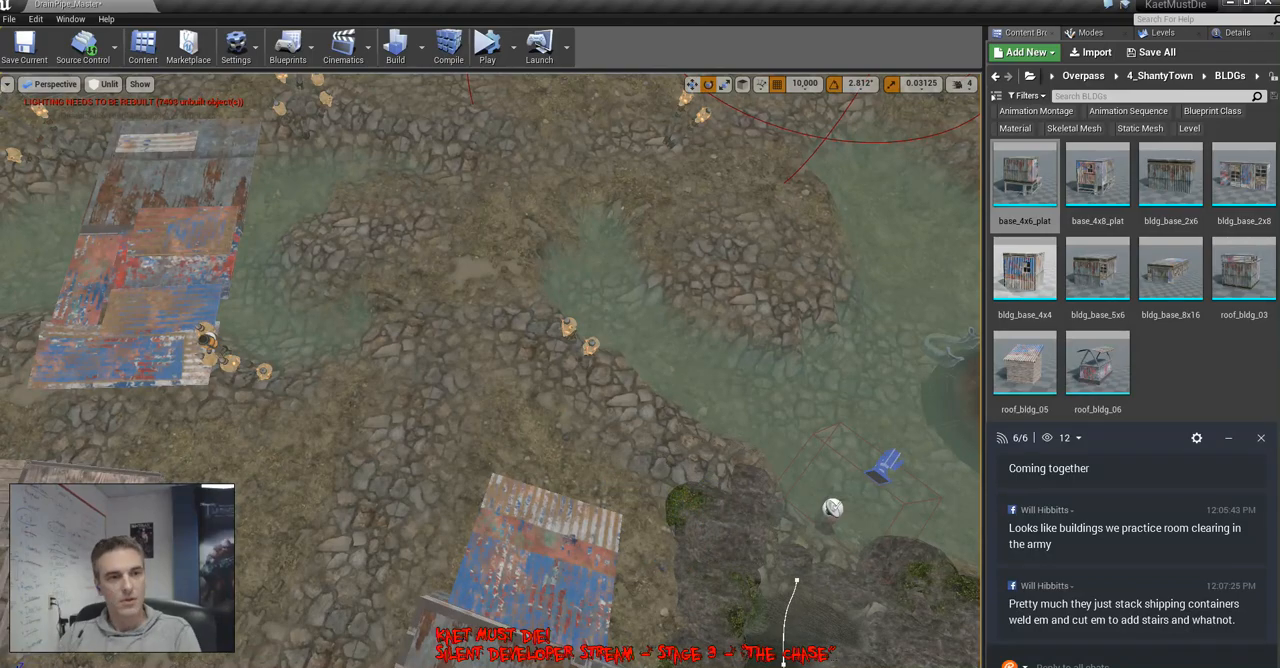
Try the base_4x6_plat and bldg_base_4x4 buildings around the scrap-metal river crossing, undoing the placement
drag(1026, 178, 310, 300)
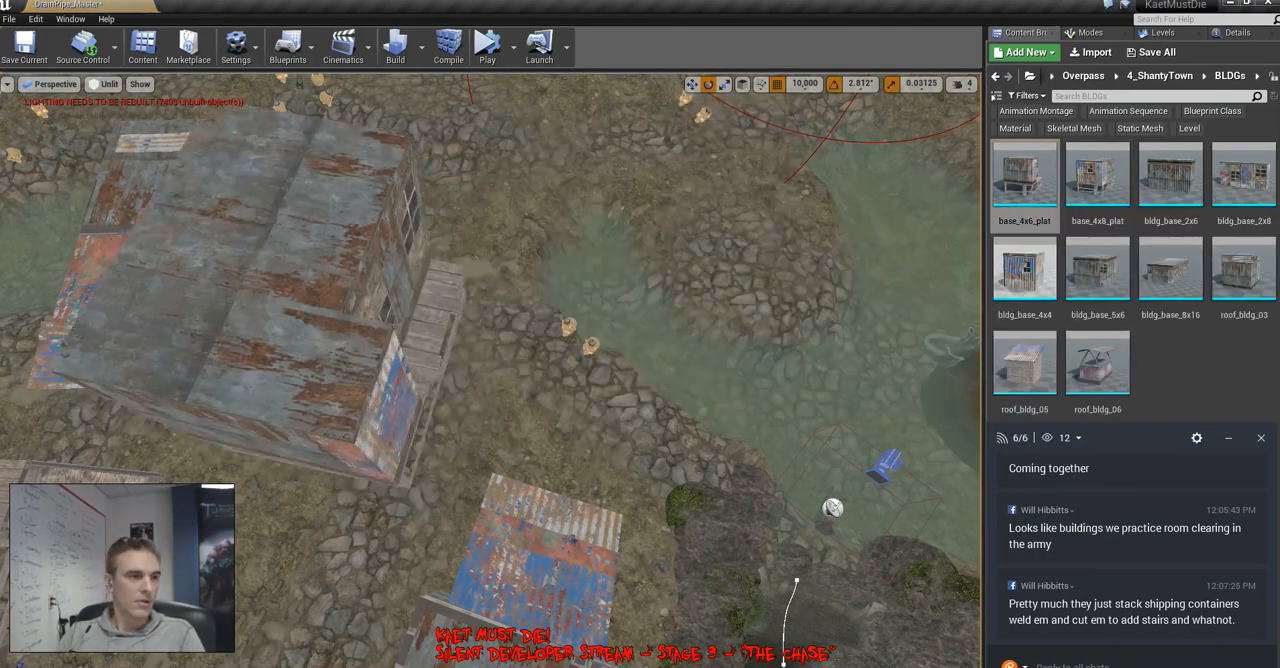
right_drag(600, 430, 720, 440)
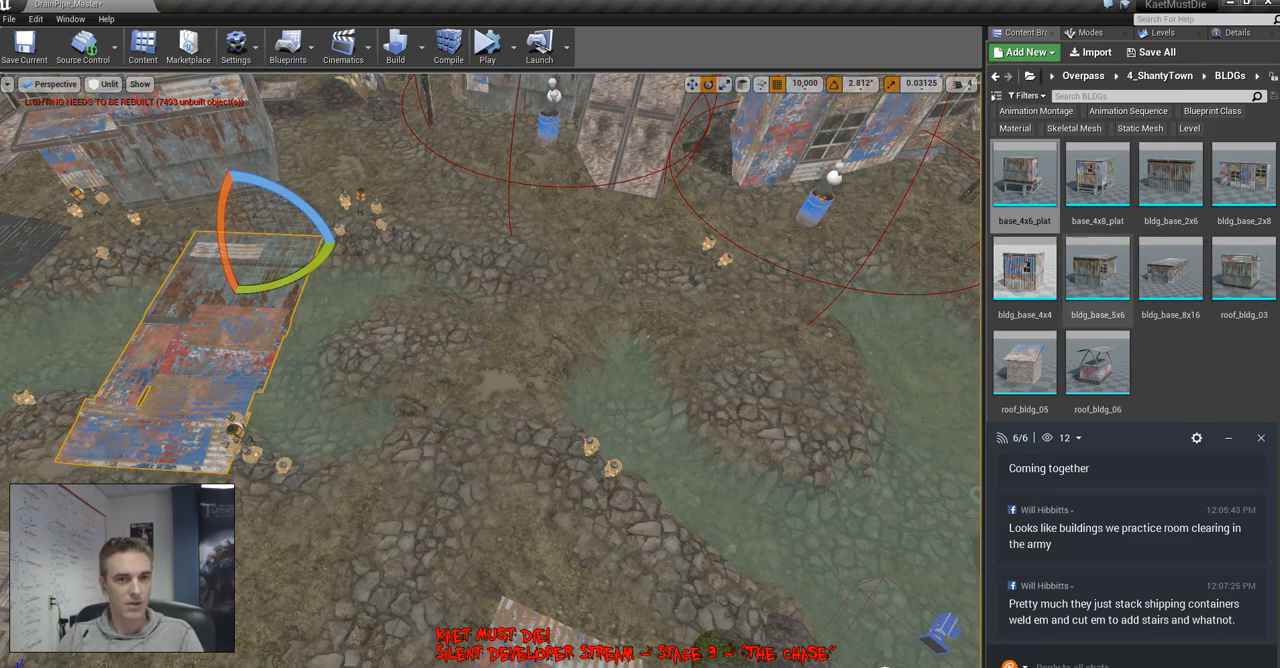
drag(1024, 268, 265, 238)
key(ctrl+z)
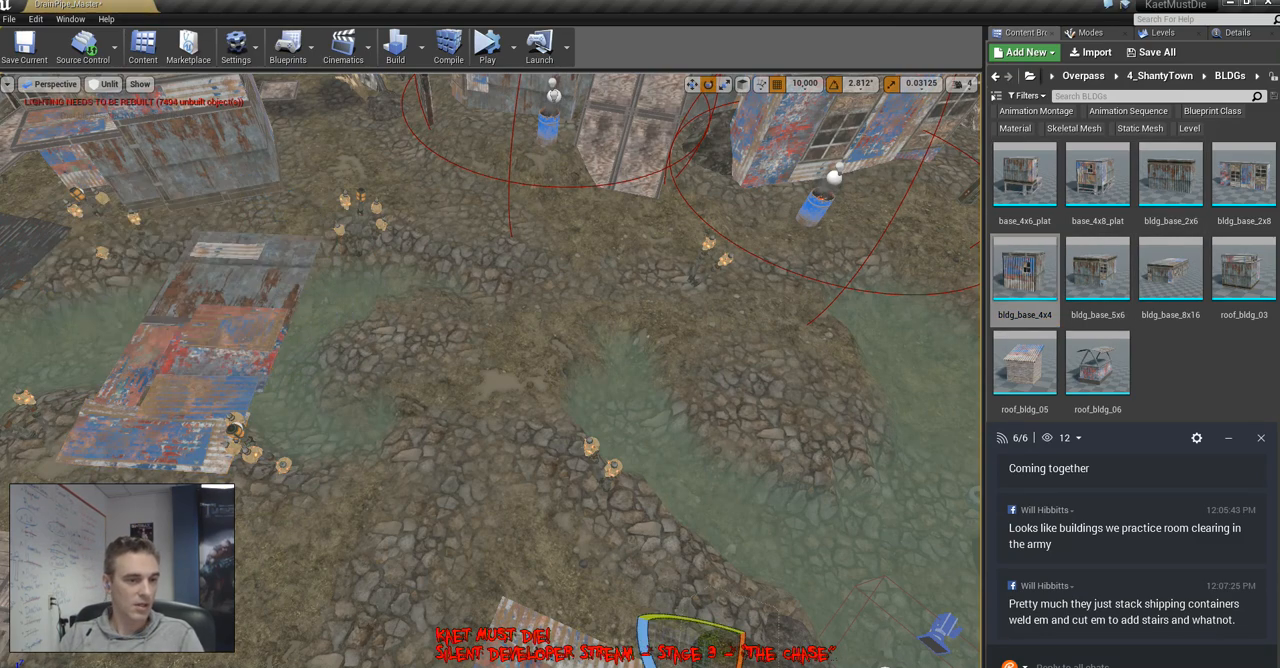
right_drag(600, 400, 380, 350)
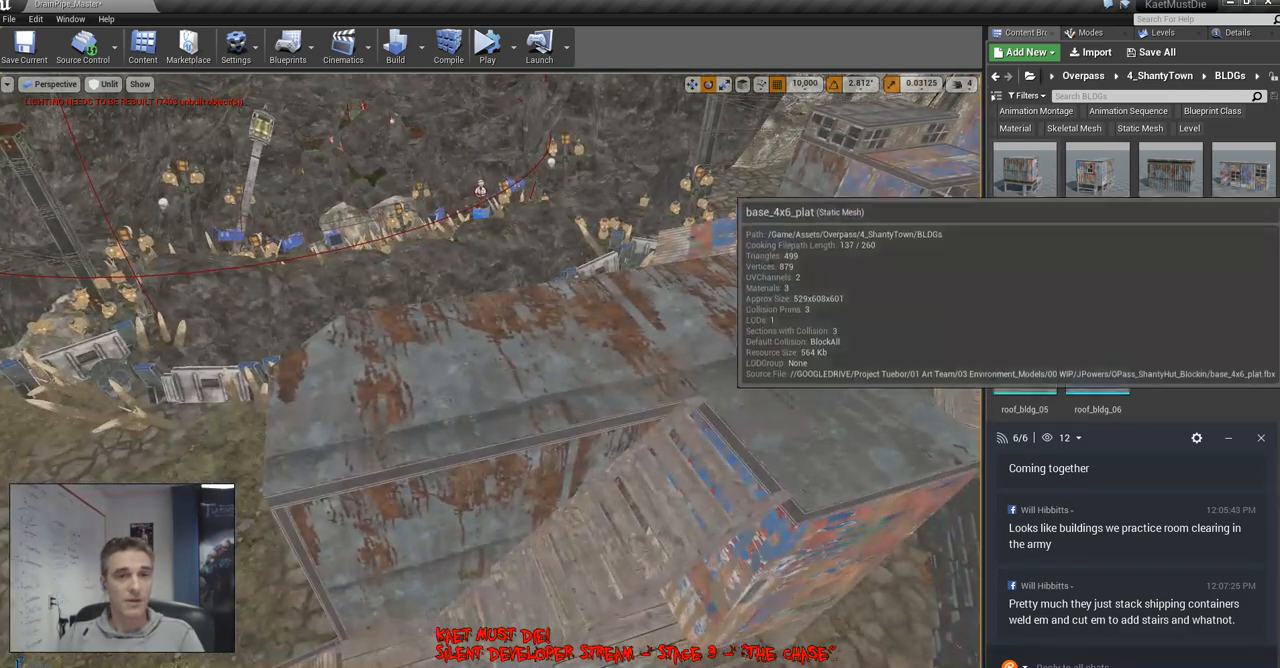
drag(1026, 184, 540, 300)
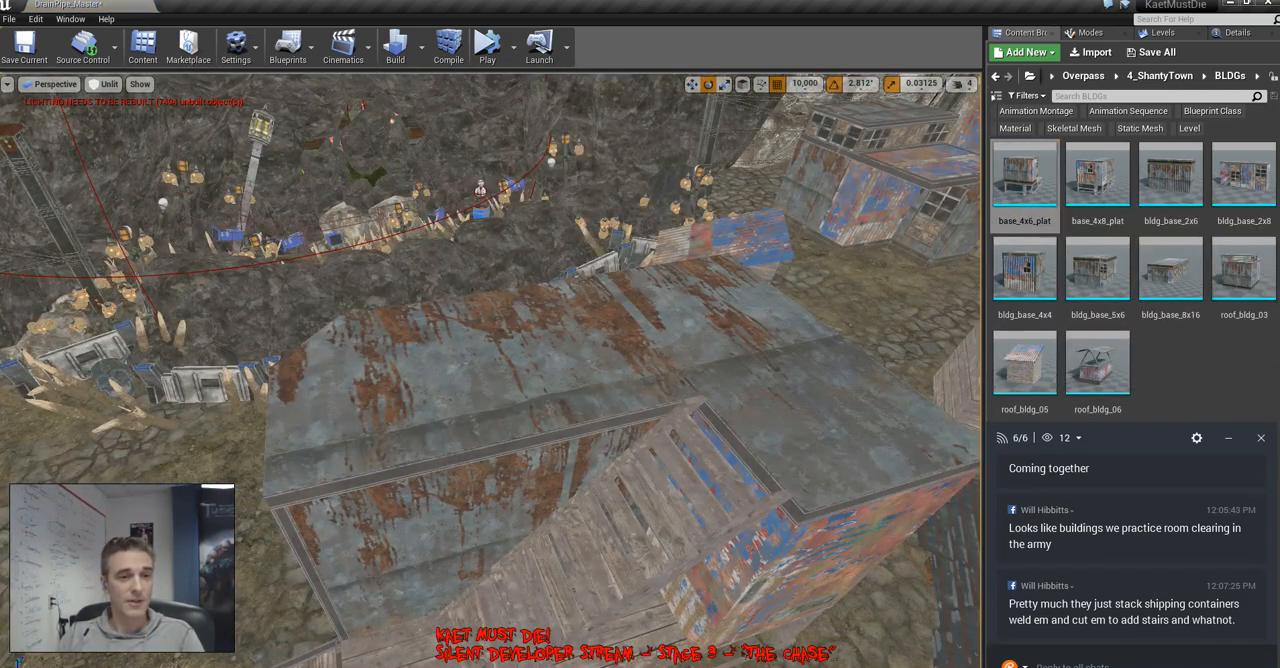
Reposition the two-tier rusted-metal building with the window band beside the plank-sided tower
right_drag(540, 300, 865, 320)
click(290, 320)
right_drag(290, 320, 212, 328)
click(365, 405)
right_drag(365, 405, 455, 450)
key(space)
key(space)
drag(285, 452, 851, 329)
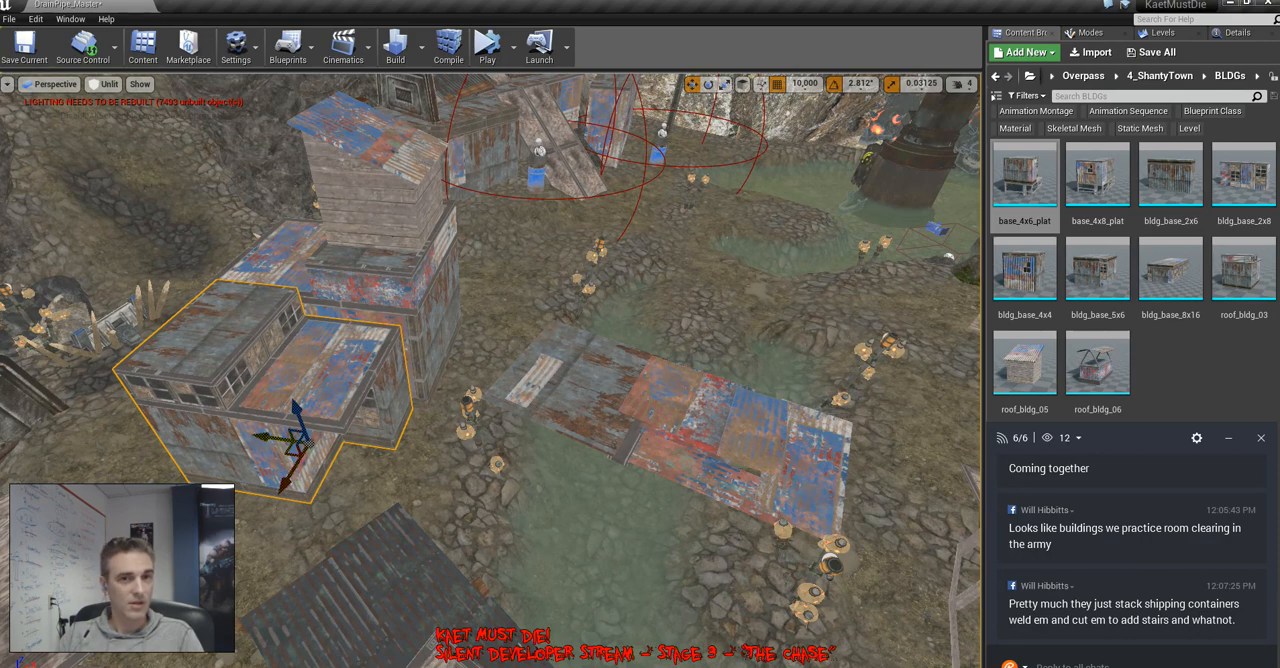
drag(290, 452, 690, 354)
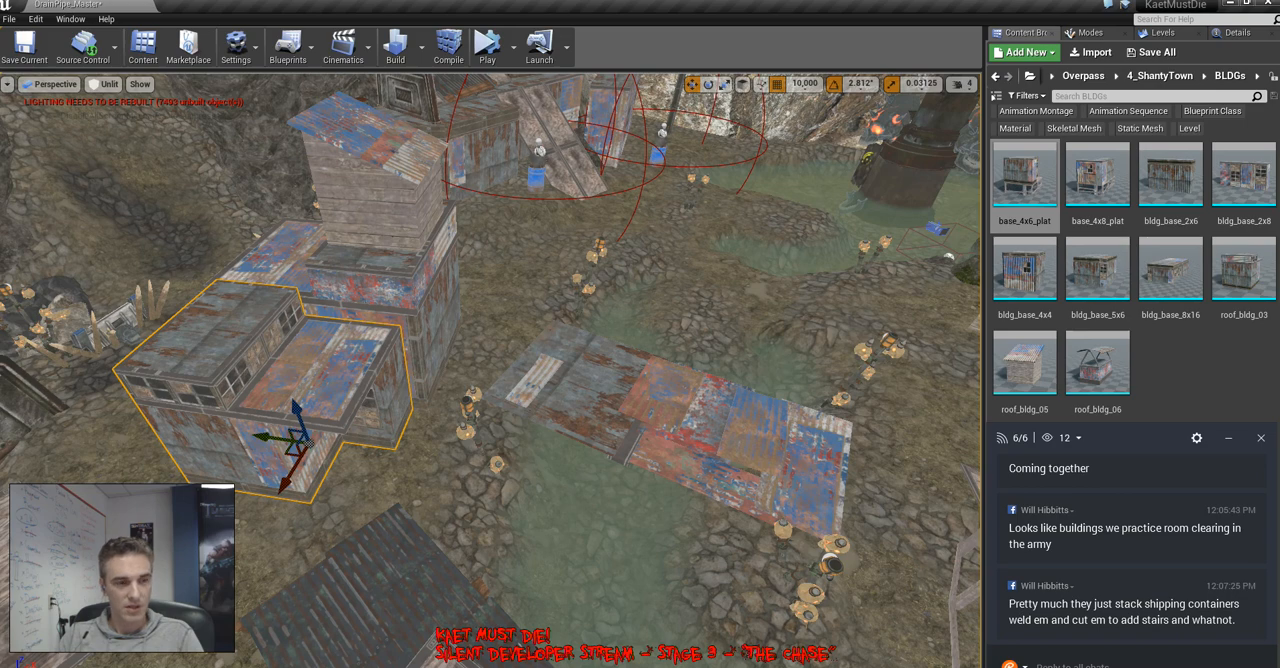
key(f)
key(Escape)
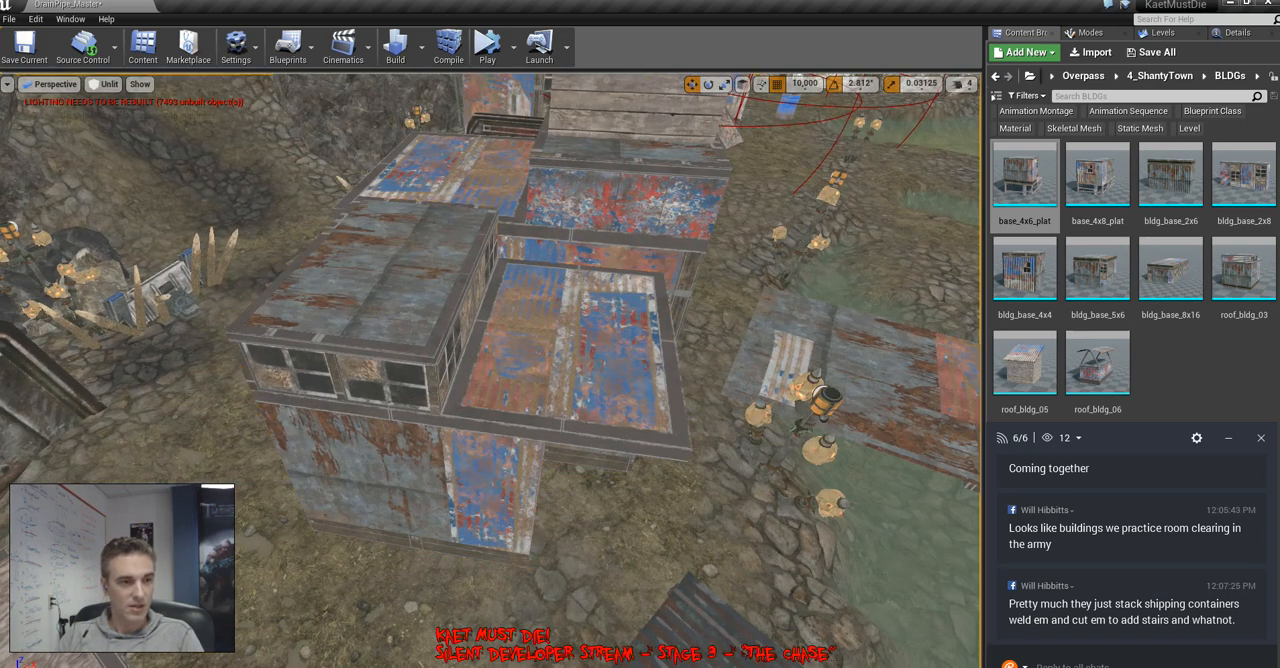
click(484, 440)
drag(478, 463, 916, 332)
Widen the blue rusted-metal shack behind the barrel fire near the rock wall by scaling it along one horizontal axis
click(1174, 33)
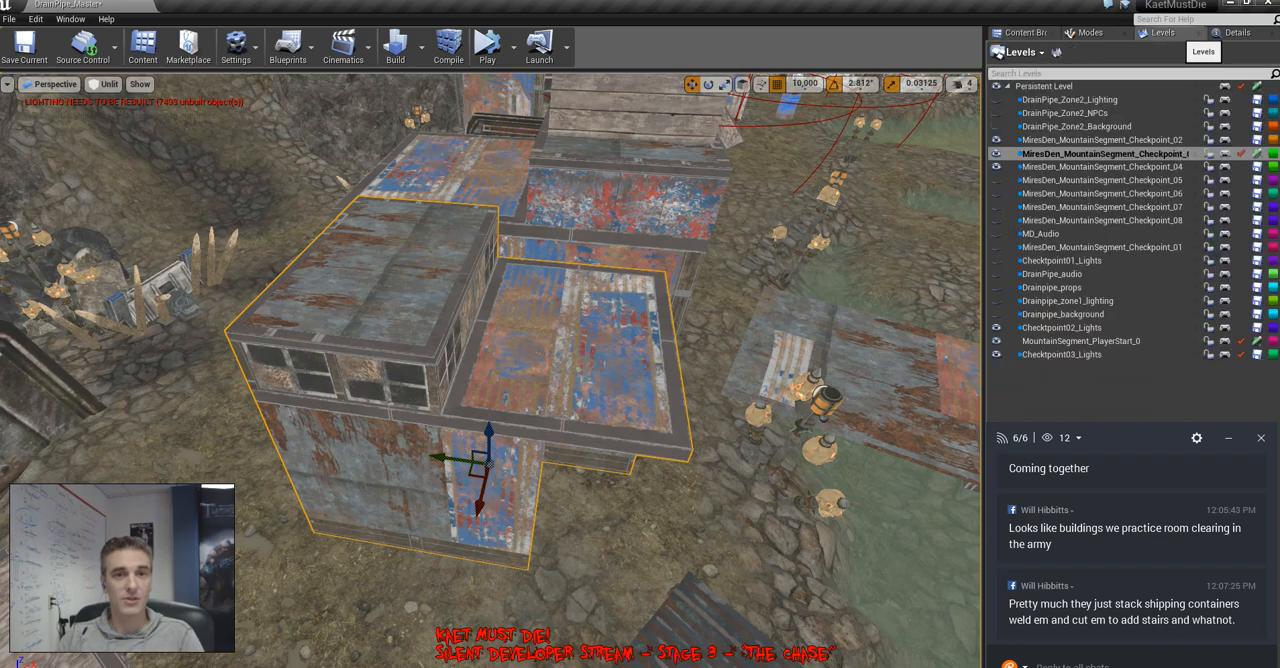
click(1112, 247)
click(1104, 154)
right_drag(720, 330, 1060, 290)
right_drag(640, 330, 300, 335)
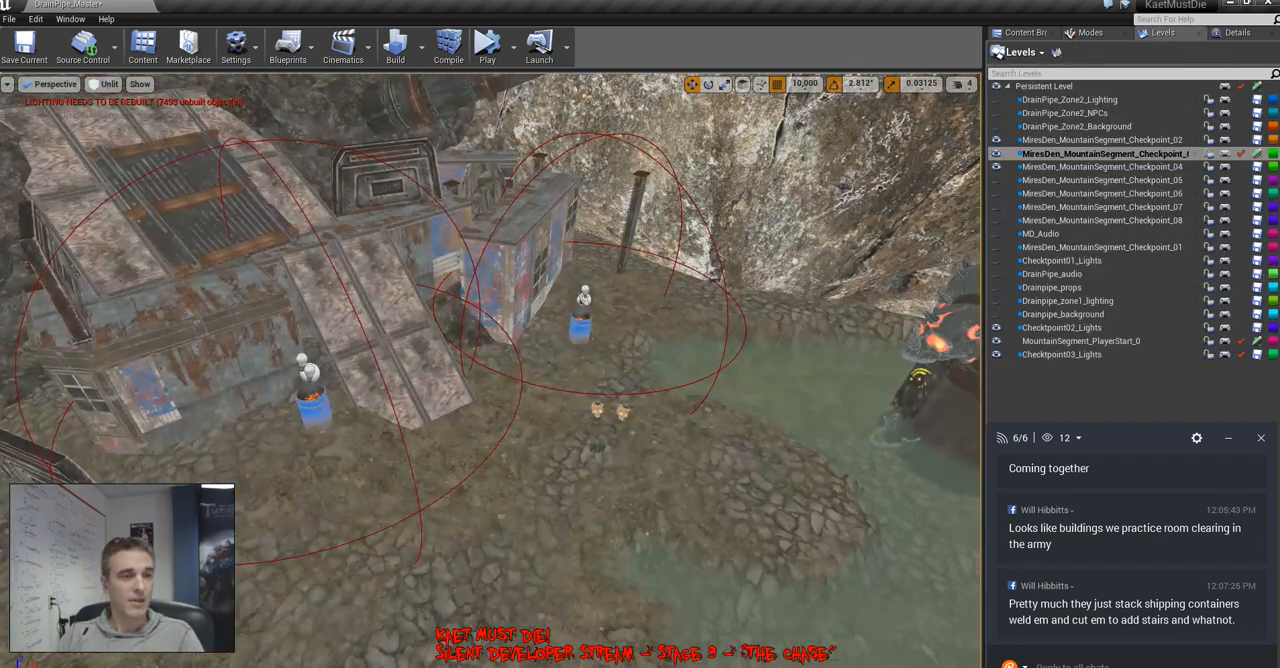
right_drag(490, 370, 440, 370)
click(480, 370)
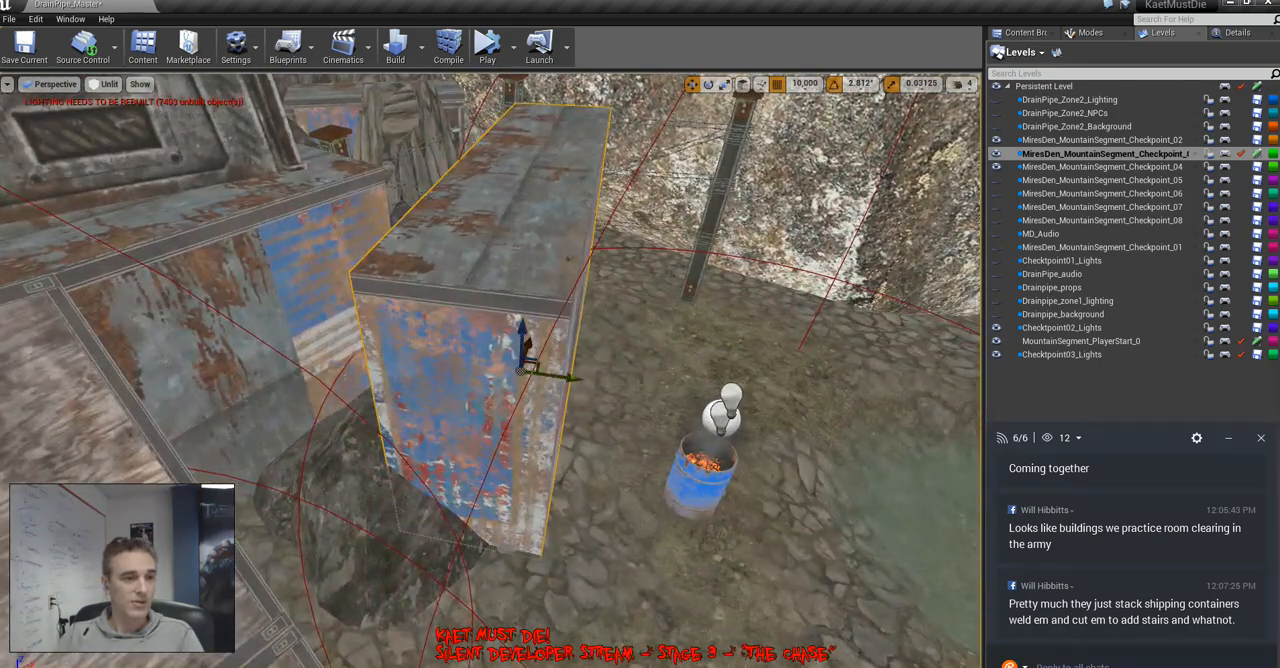
key(space)
key(space)
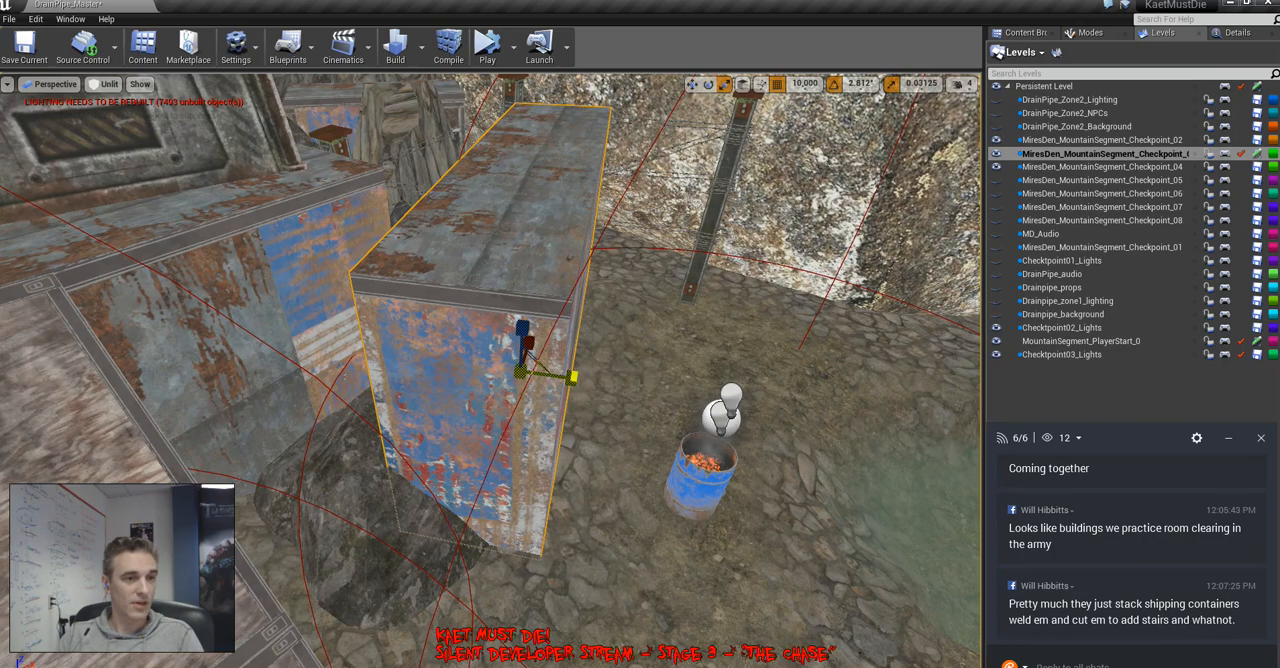
drag(571, 378, 640, 384)
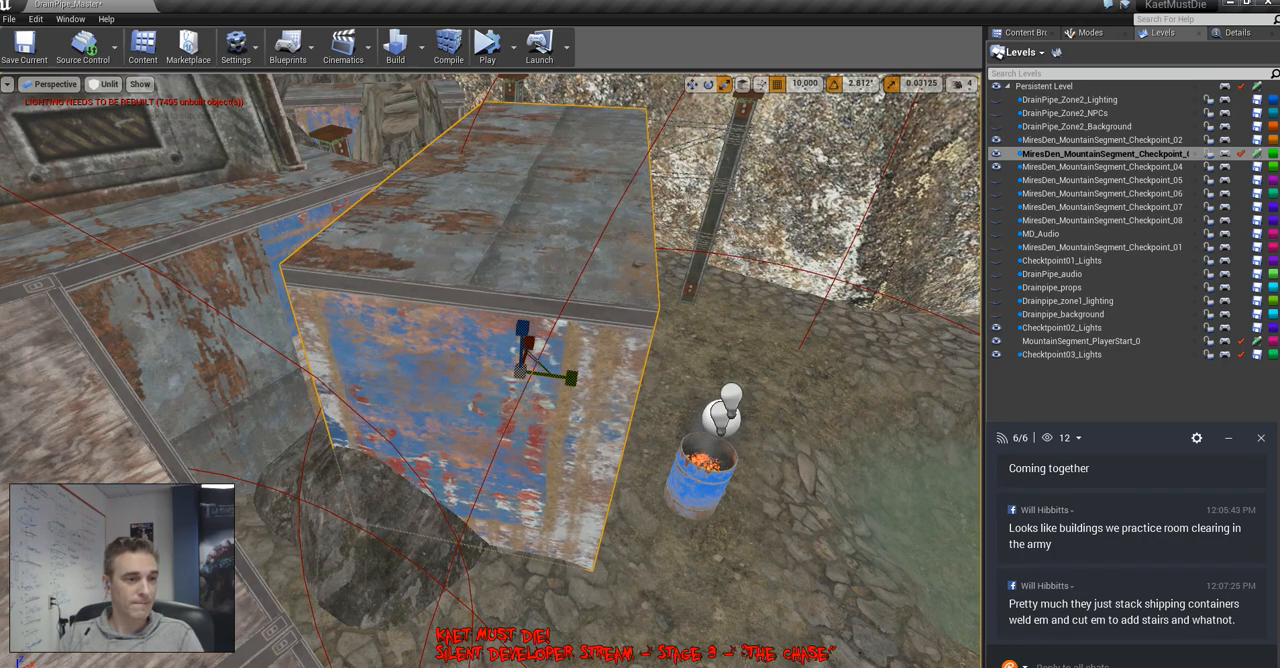
Delete the rock sticking out at the base of the widened blue shack
click(385, 518)
key(Delete)
right_drag(385, 518, 408, 378)
Select the two-tier rusted-metal building beside the plank-sided tower and save all modified levels
click(452, 450)
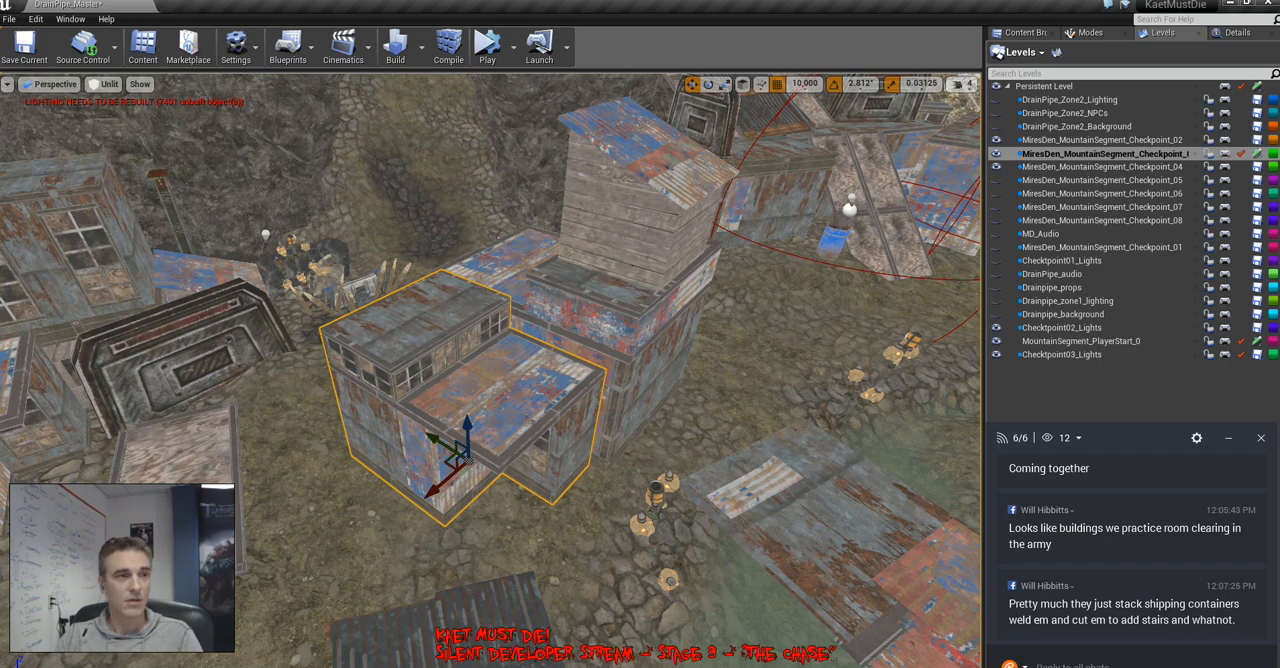
click(9, 19)
click(126, 105)
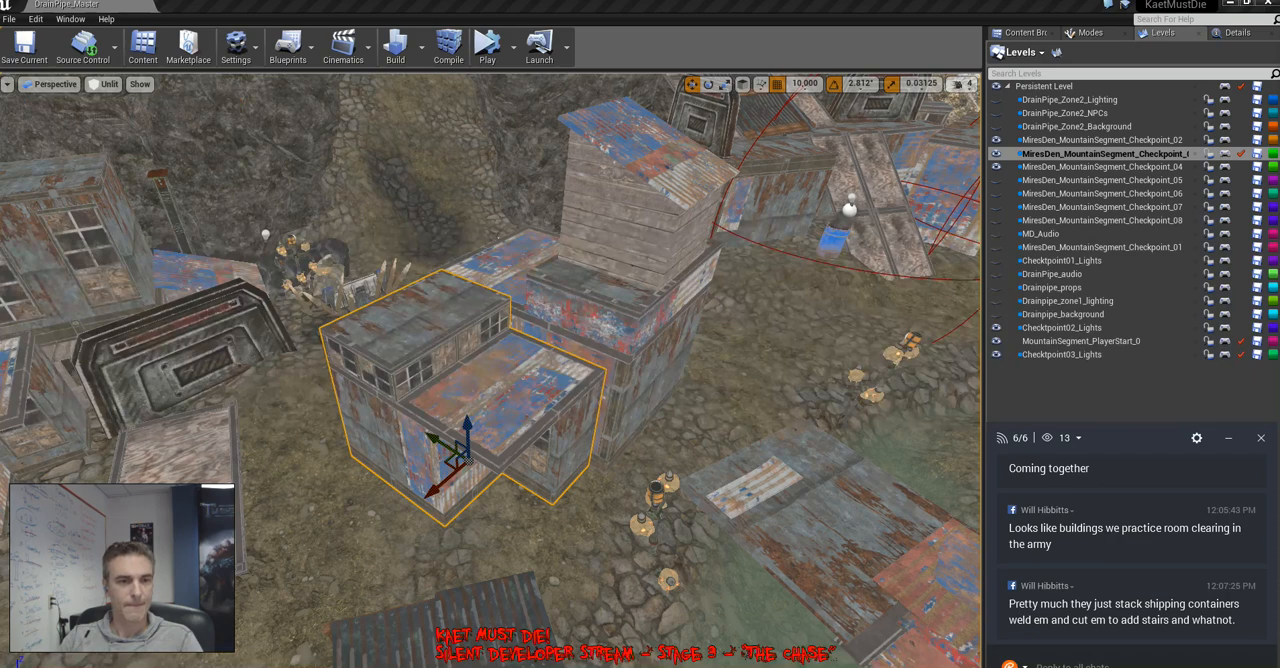
Load MiresDen_MountainSegment_Checkpoint_05 into view, make the checkpoint level listed just above Checkpoint_04 current again, and save all levels
right_drag(390, 414, 492, 436)
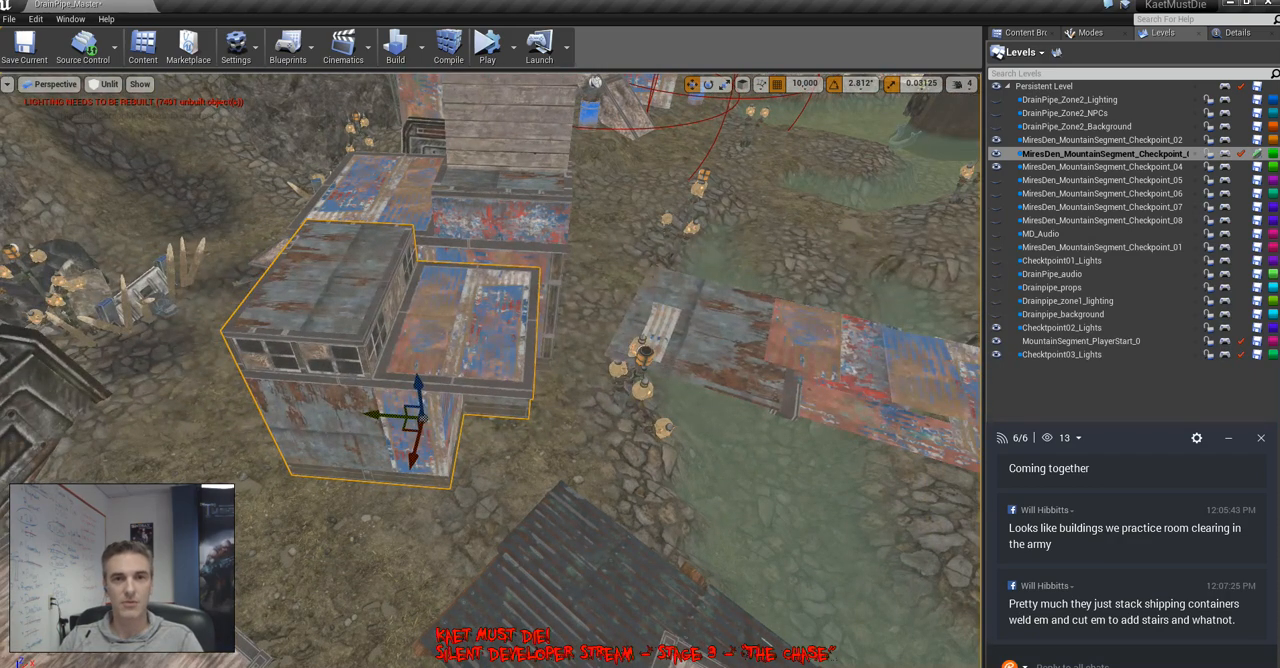
click(1102, 220)
double_click(1102, 181)
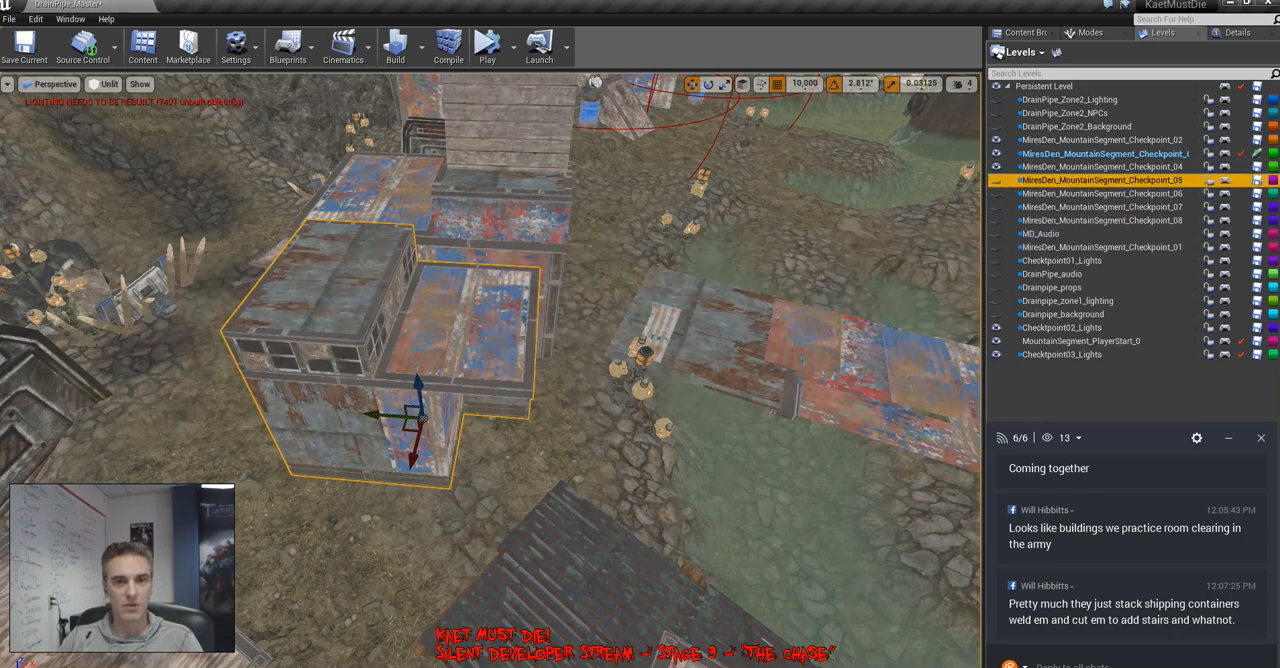
double_click(1102, 153)
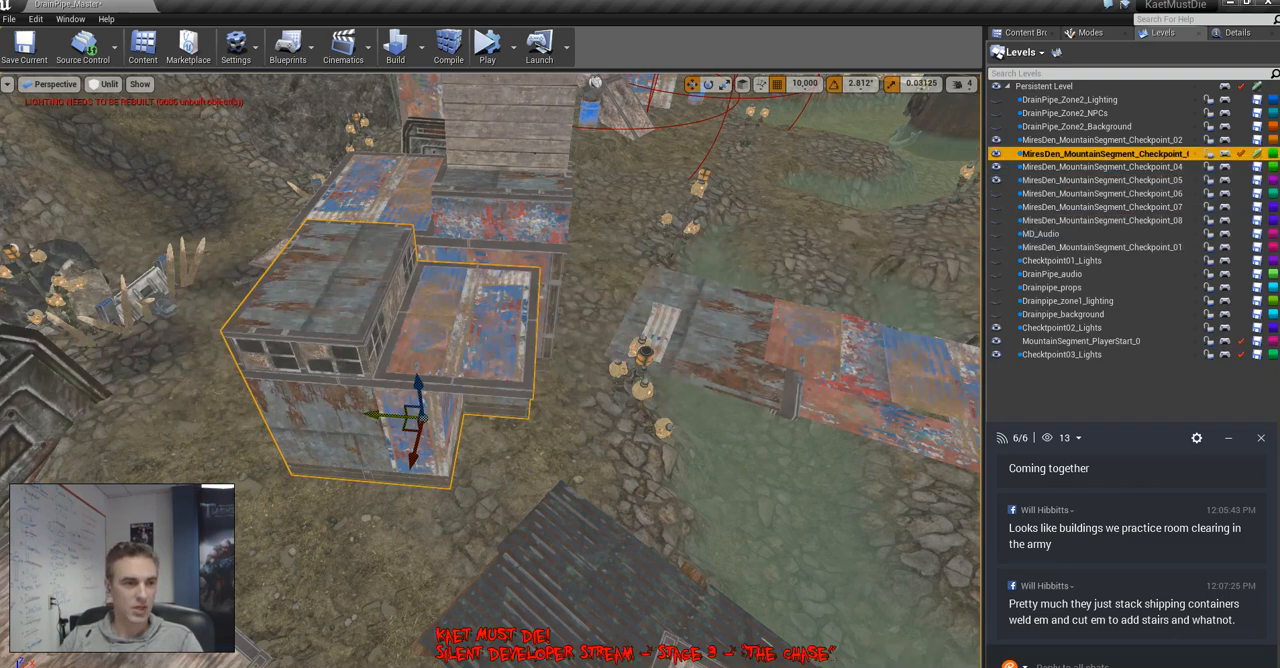
right_drag(752, 440, 752, 440)
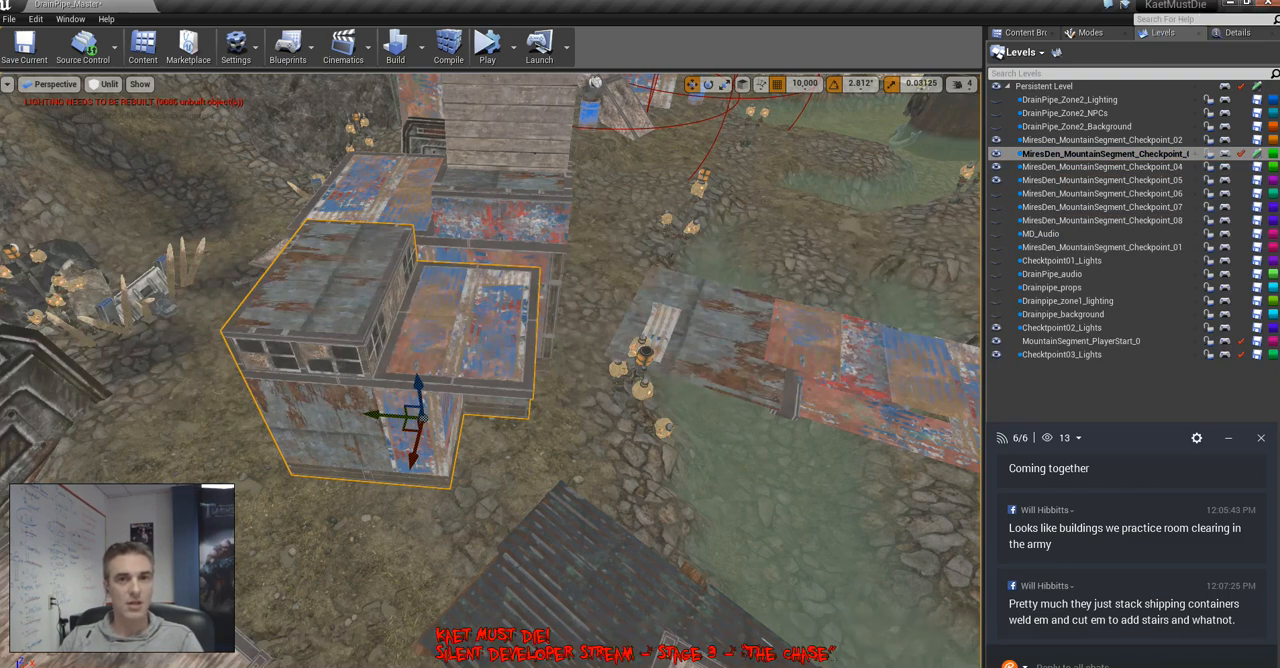
key(ctrl+shift+s)
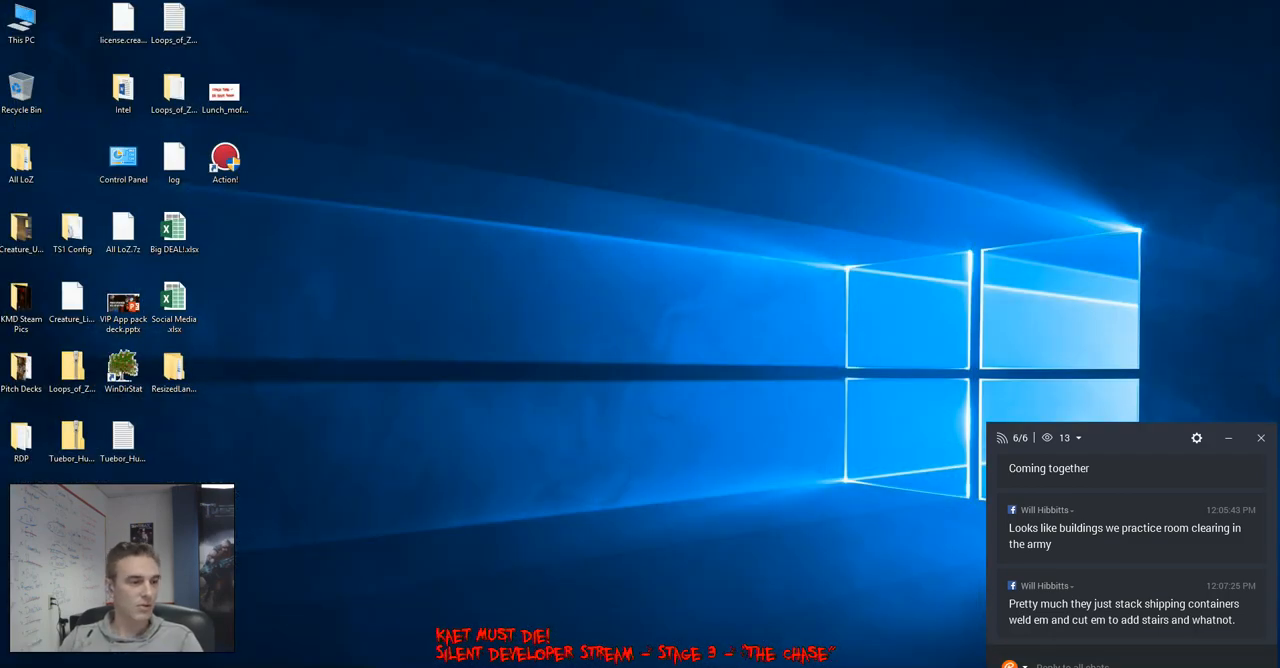
Reopen KaetMustDie.uproject from the KaetMustDie folder on the Tuebor (E:) drive using File Explorer, and move the folder window aside
key(super+e)
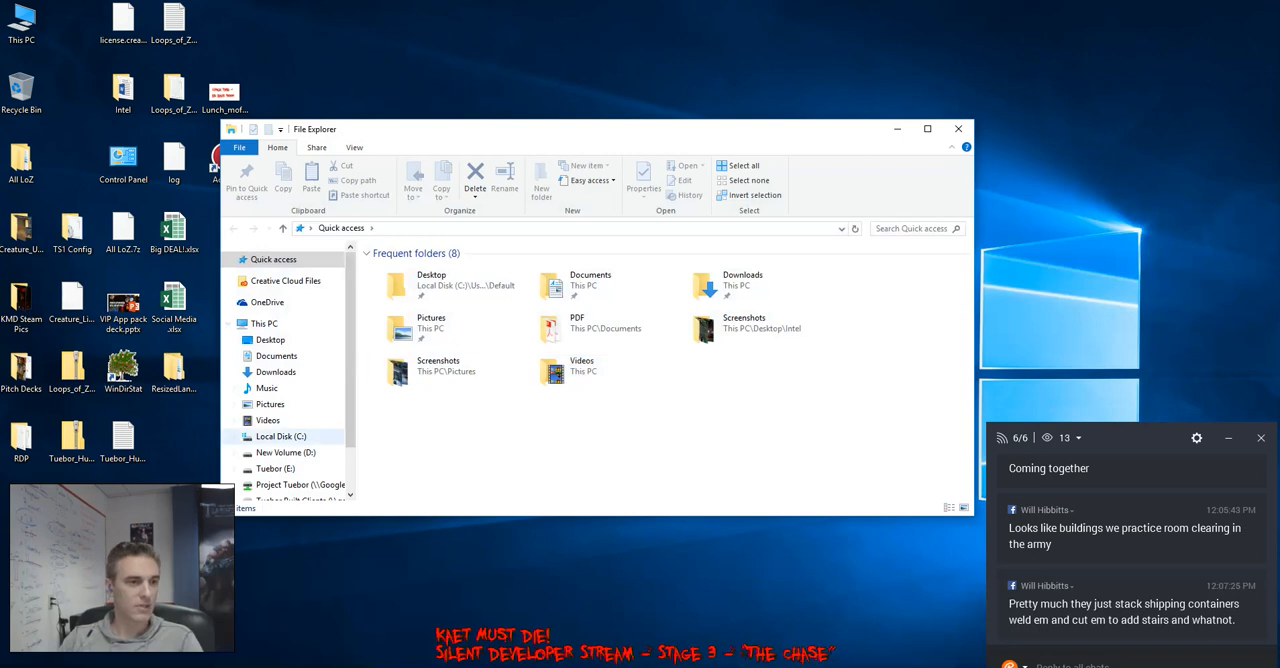
click(275, 398)
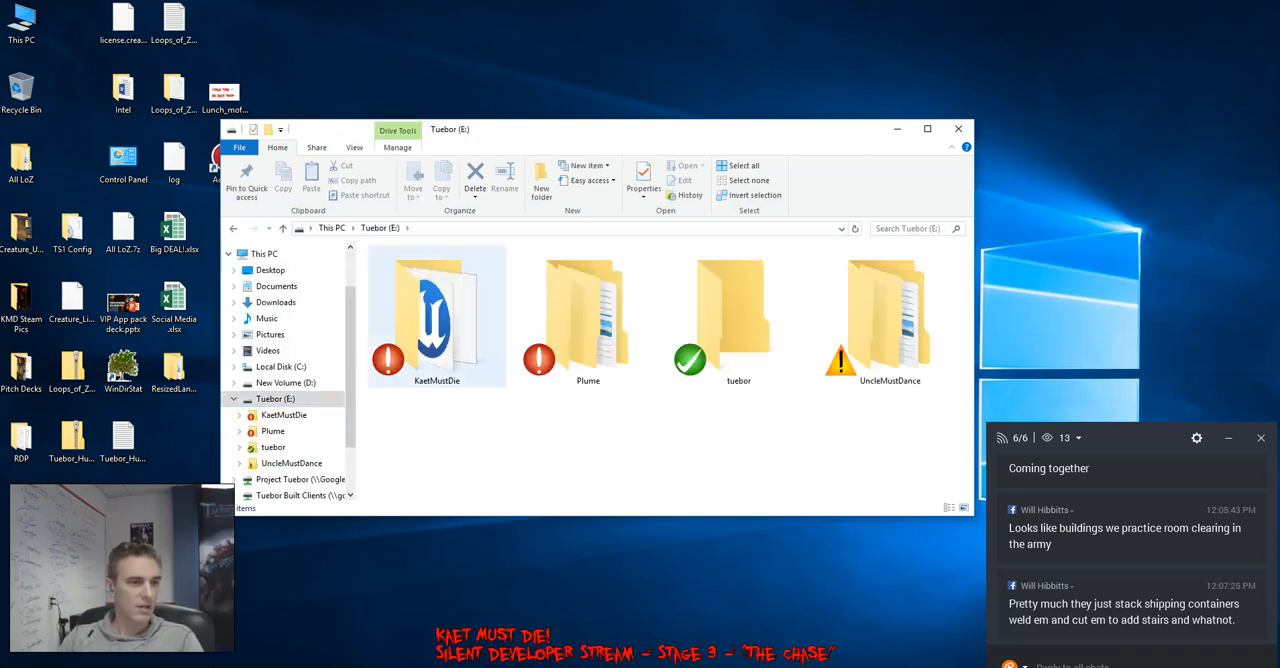
double_click(436, 315)
scroll(660, 400, down, 1)
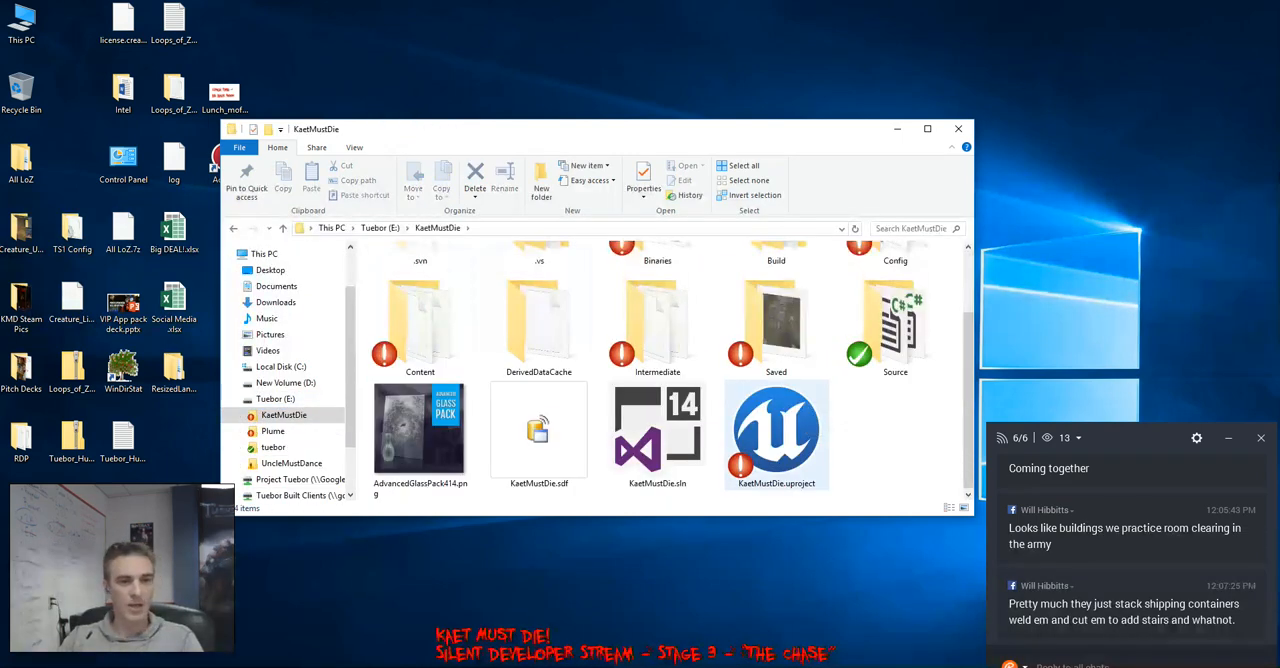
click(776, 430)
drag(604, 130, 386, 38)
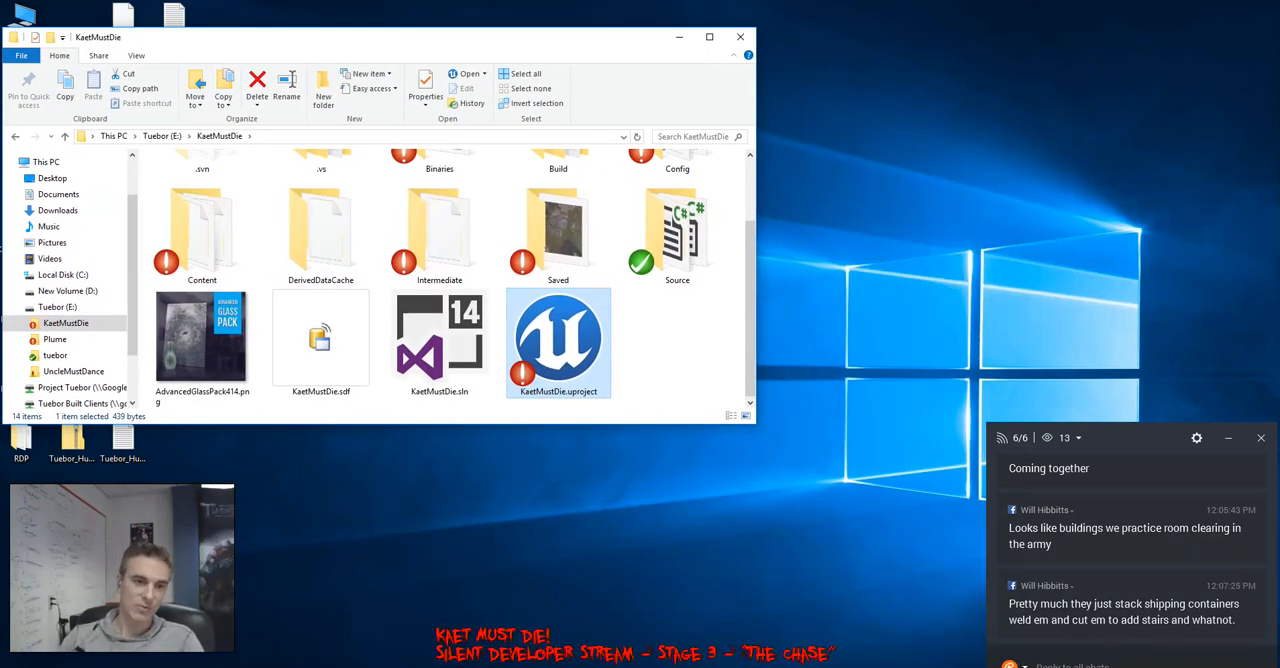
Review the per-channel viewer list in the stream chat and narrow the File Explorer window to uncover the editor's loading splash
click(1078, 438)
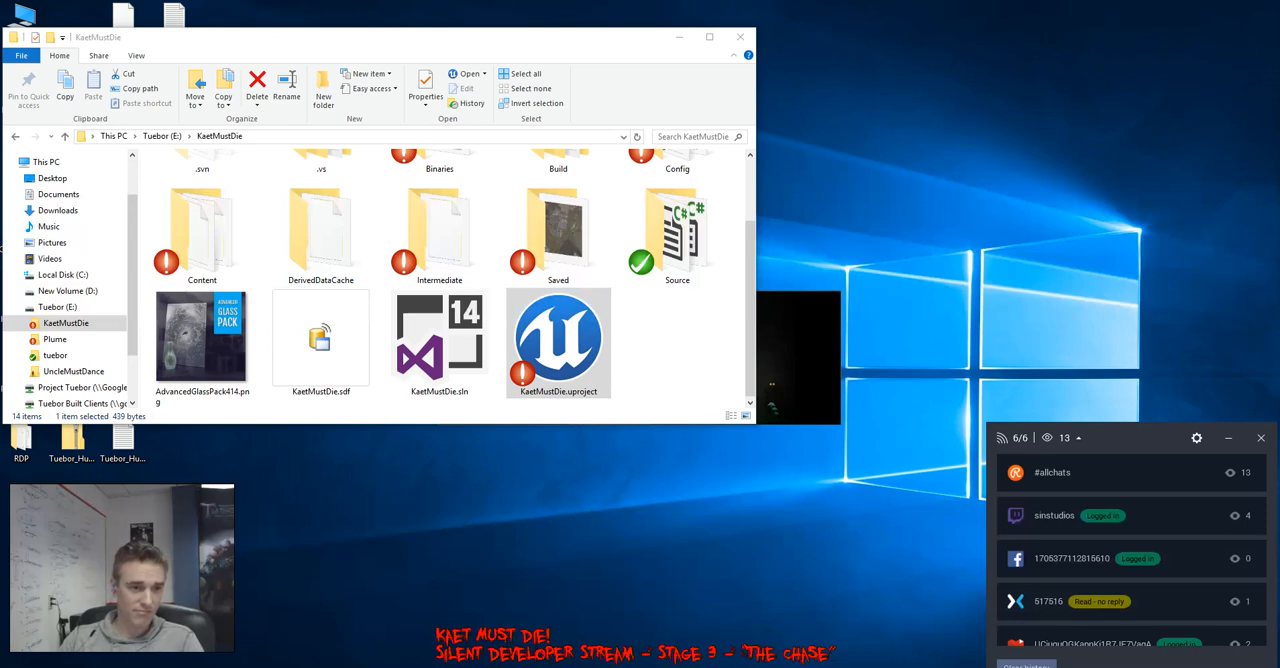
drag(755, 424, 449, 622)
scroll(362, 468, down, 3)
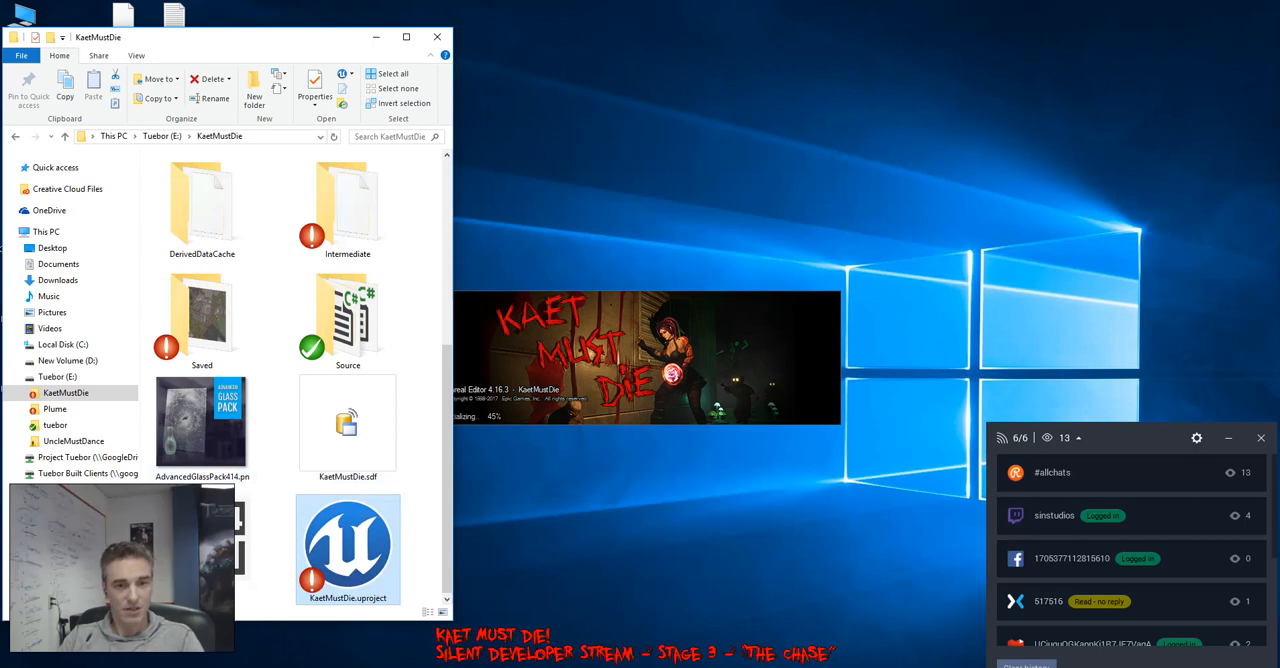
scroll(1131, 550, down, 3)
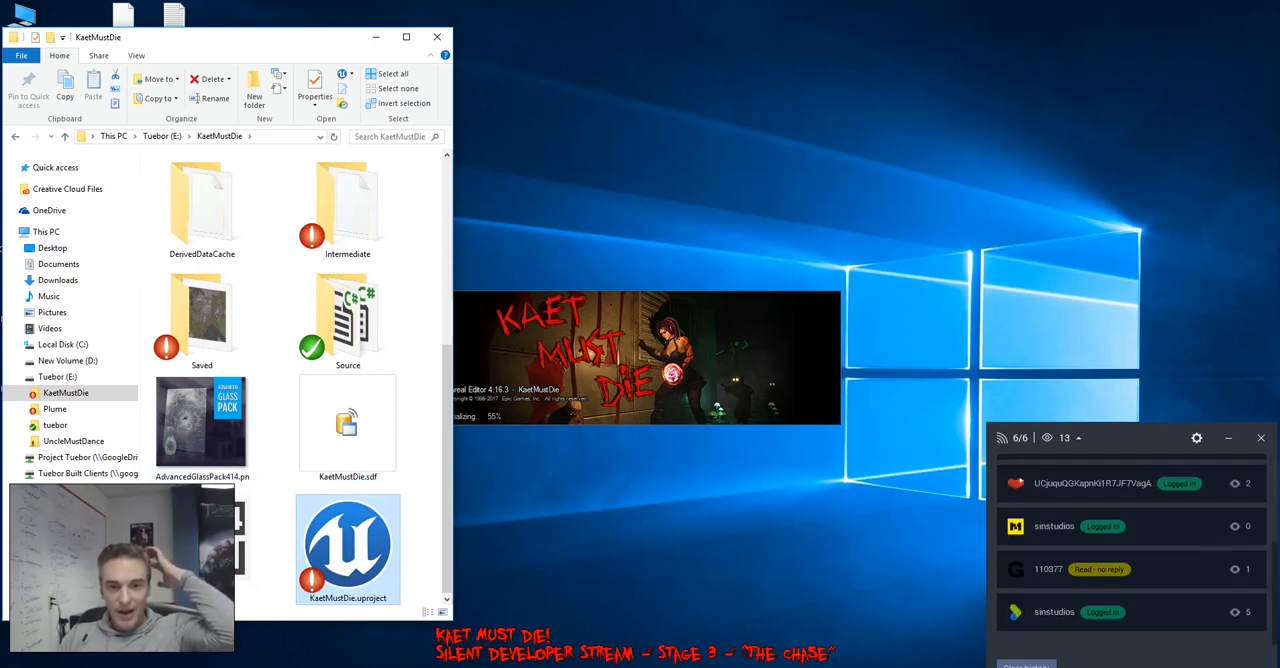
scroll(1131, 550, up, 3)
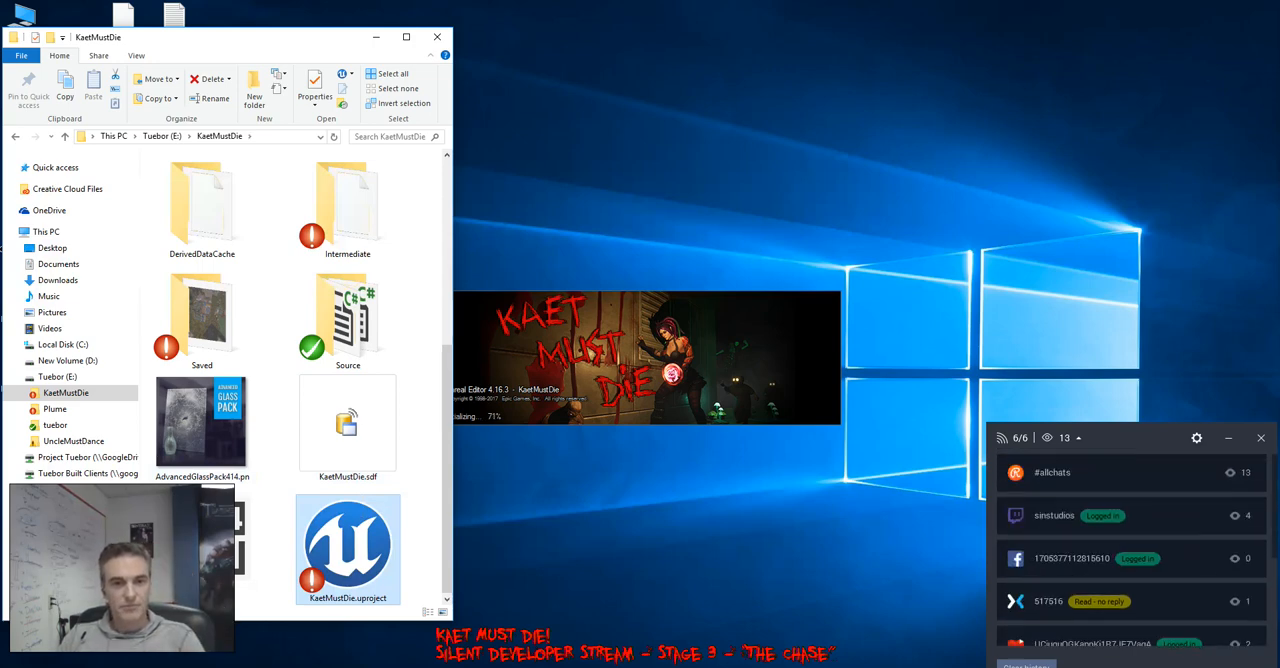
click(1077, 438)
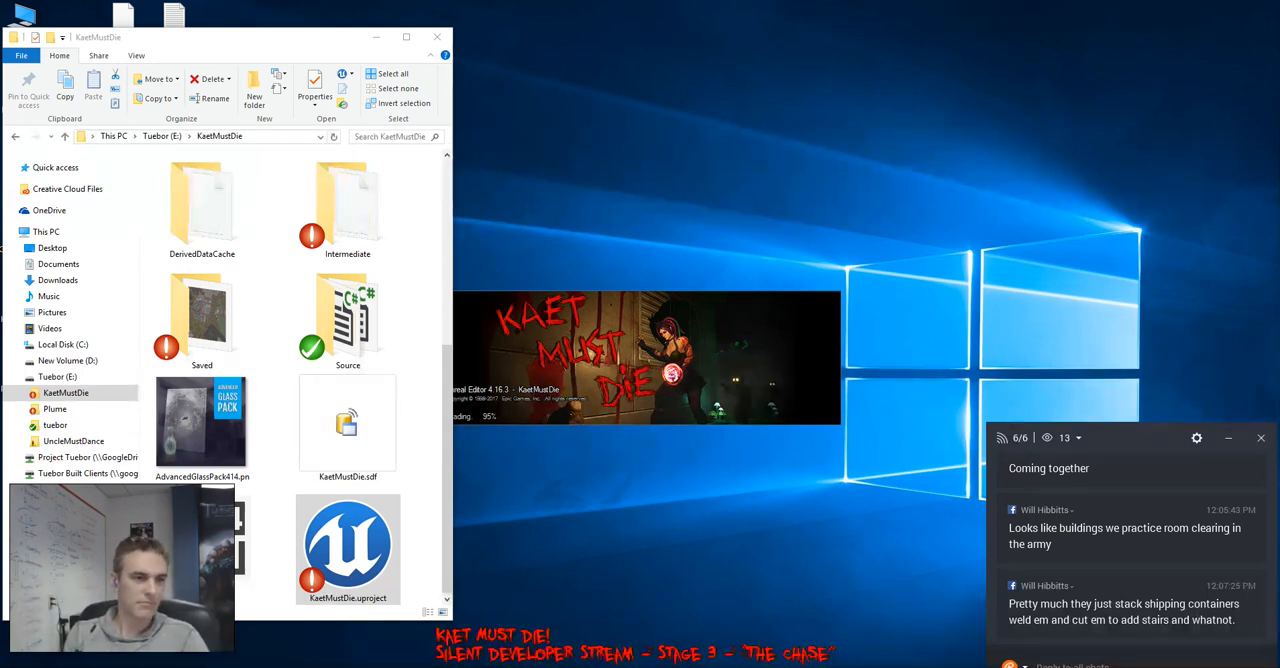
drag(453, 296, 435, 296)
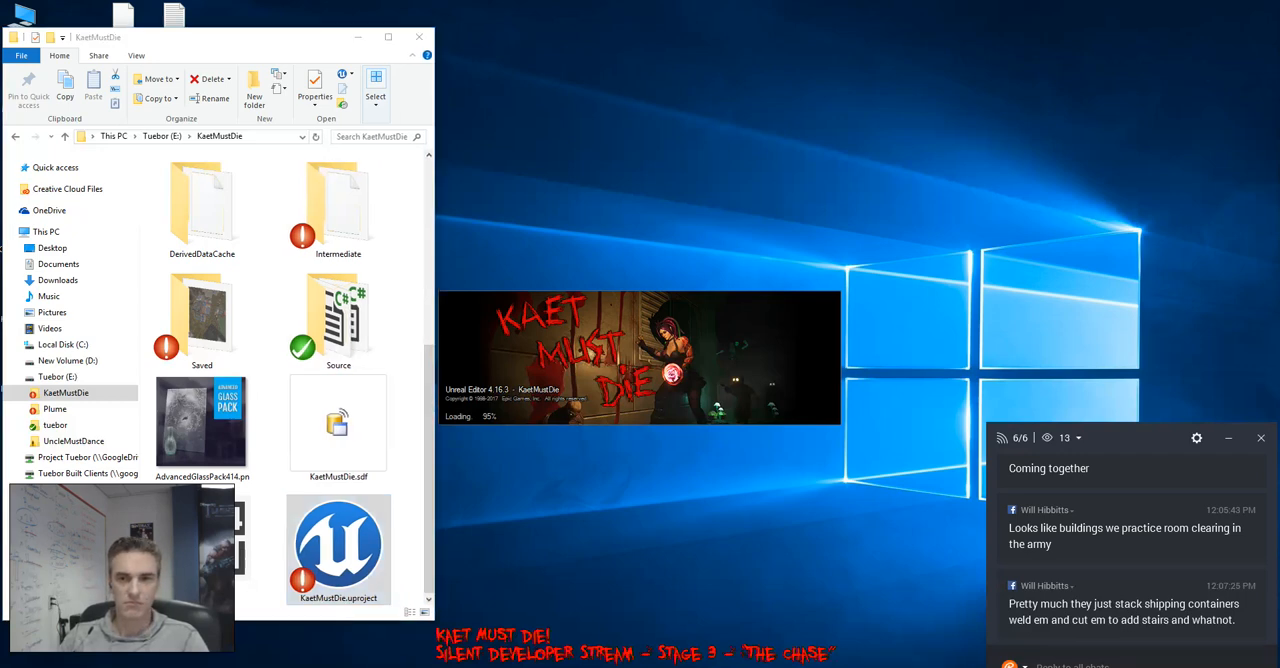
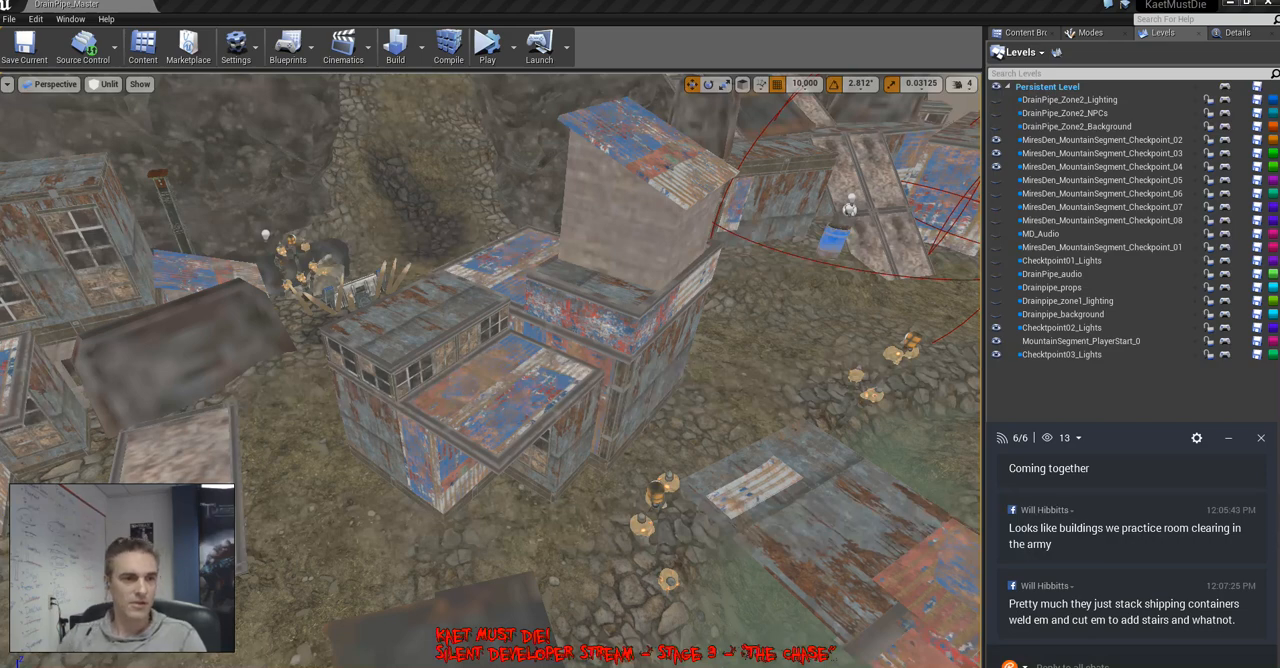
Select the low windowed metal shack in front of the plank-sided tower and return the editor to placement mode
right_drag(490, 370, 650, 430)
right_drag(480, 400, 340, 450)
click(420, 430)
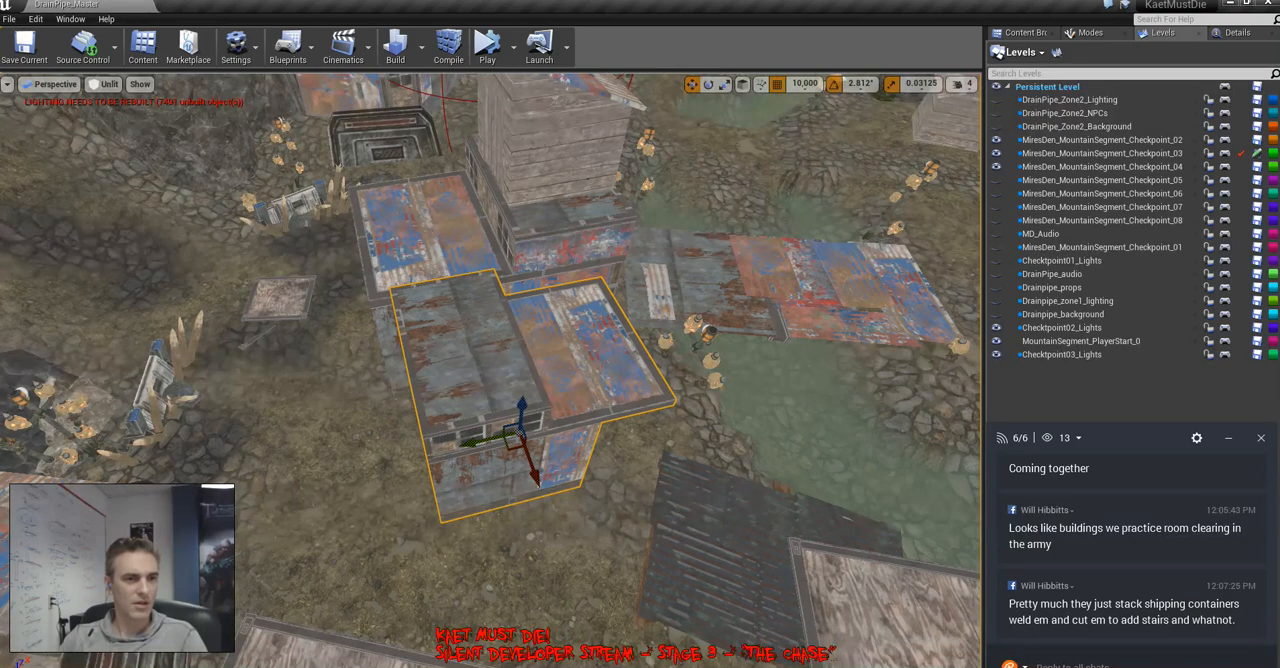
right_drag(482, 440, 515, 436)
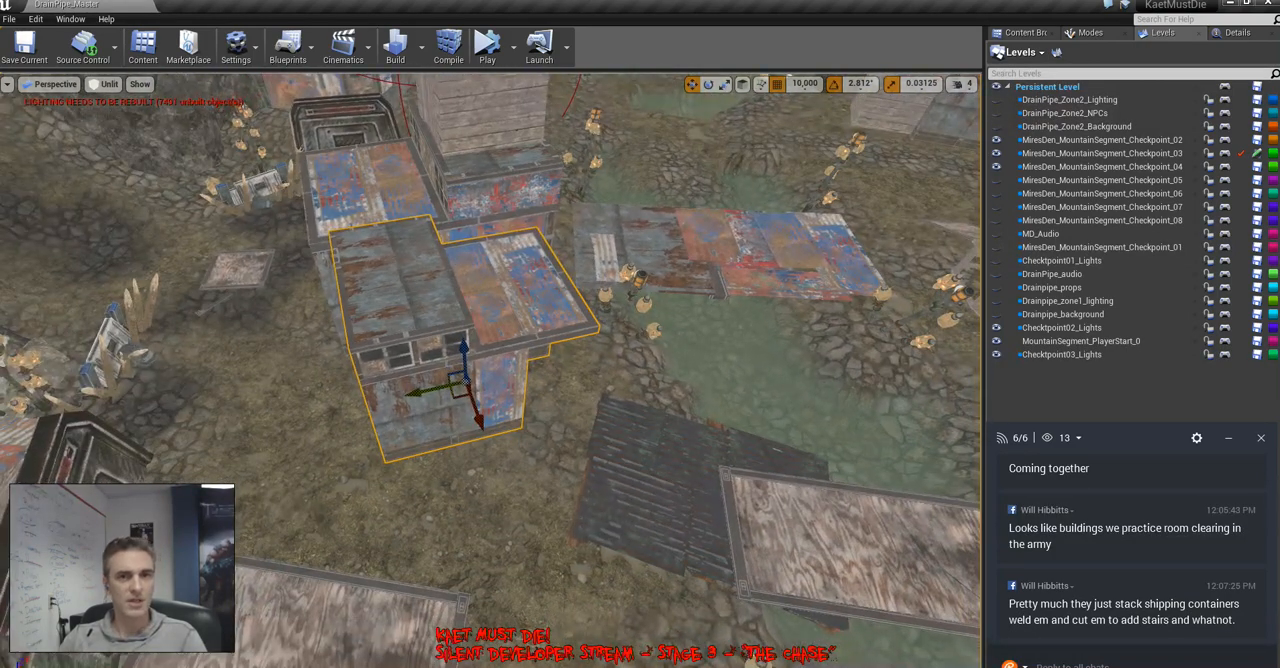
click(1085, 32)
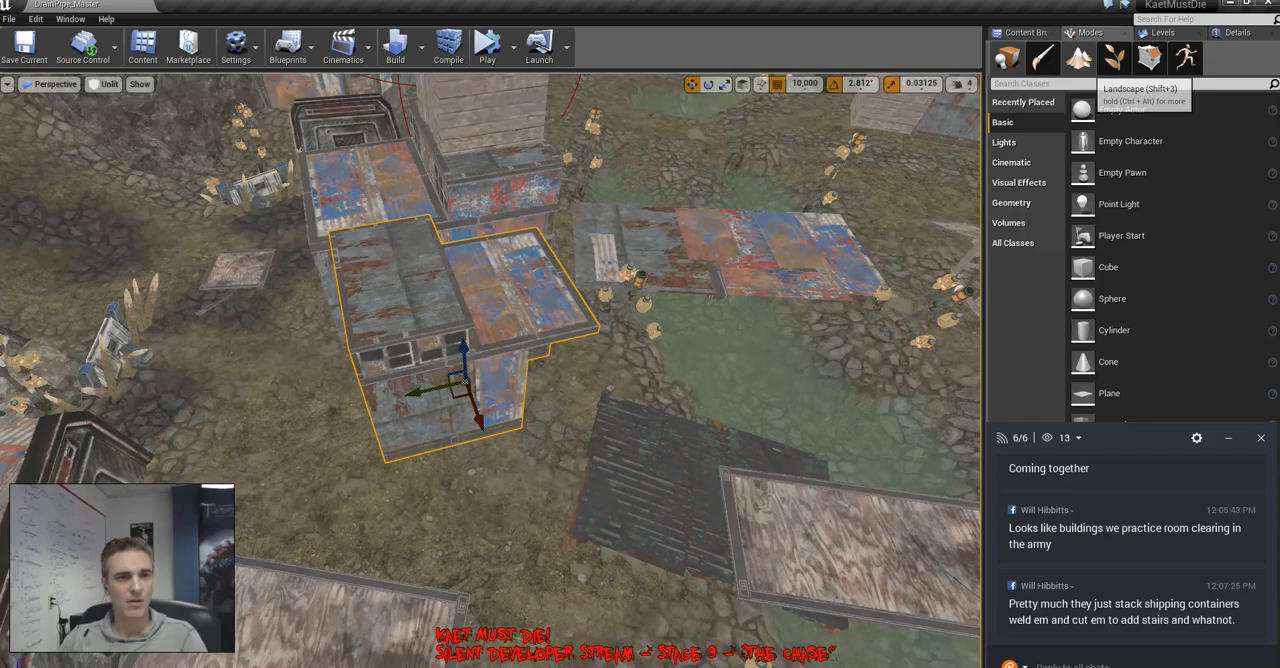
click(1149, 58)
click(1007, 58)
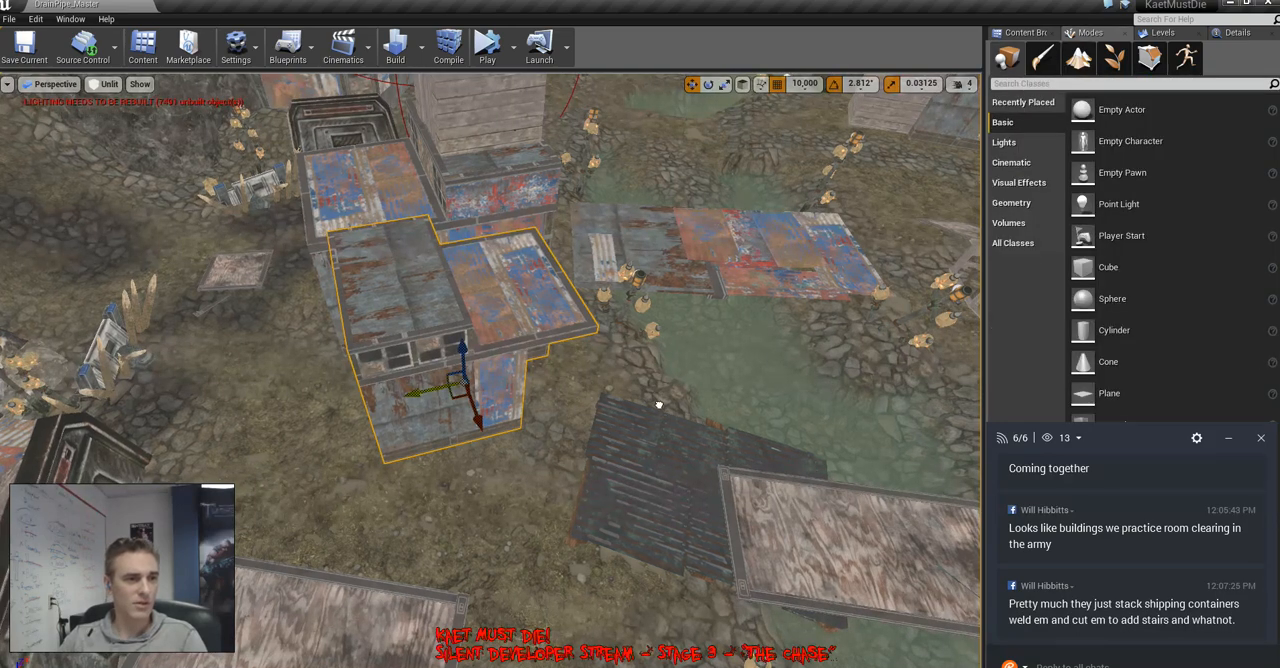
right_drag(545, 372, 628, 290)
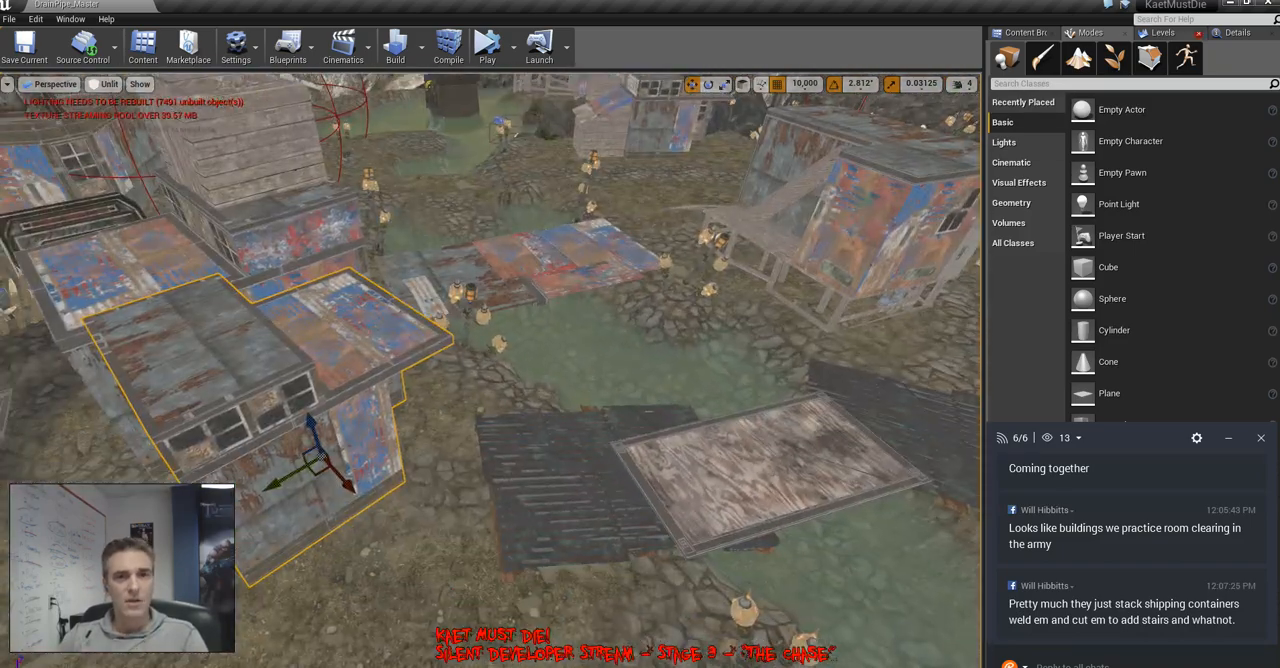
Make MiresDen_MountainSegment_Checkpoint_03 the current level
click(1163, 32)
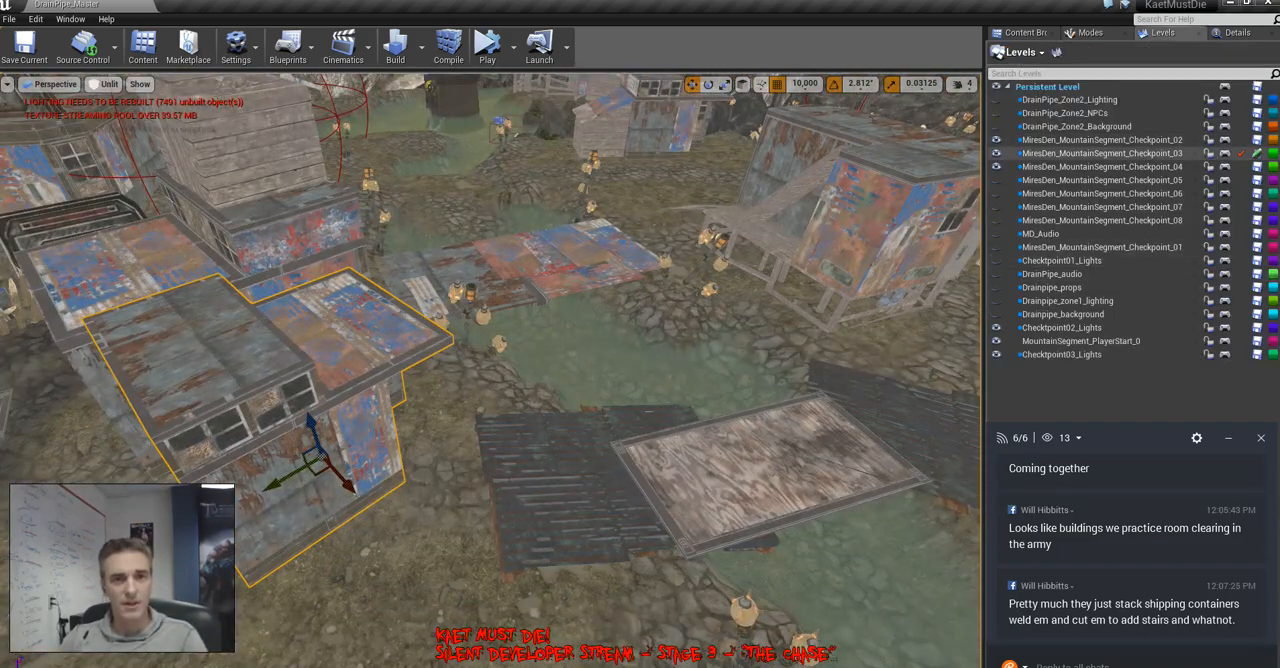
double_click(1102, 153)
right_drag(620, 300, 580, 370)
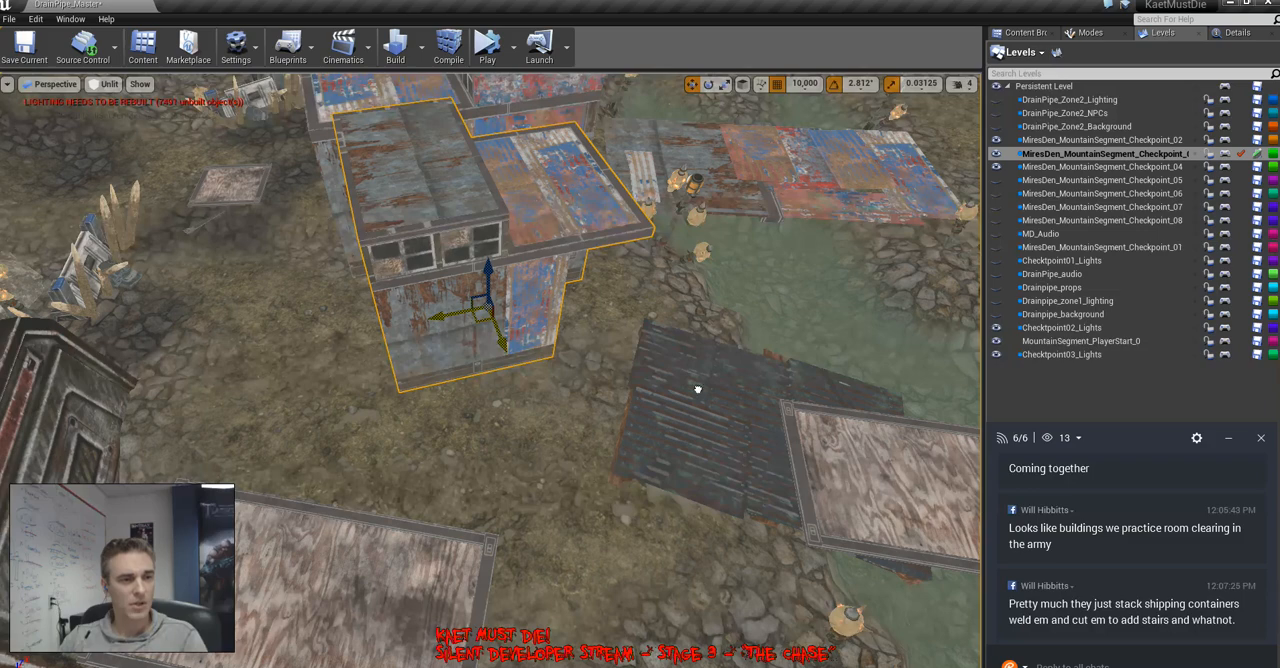
right_drag(560, 350, 608, 425)
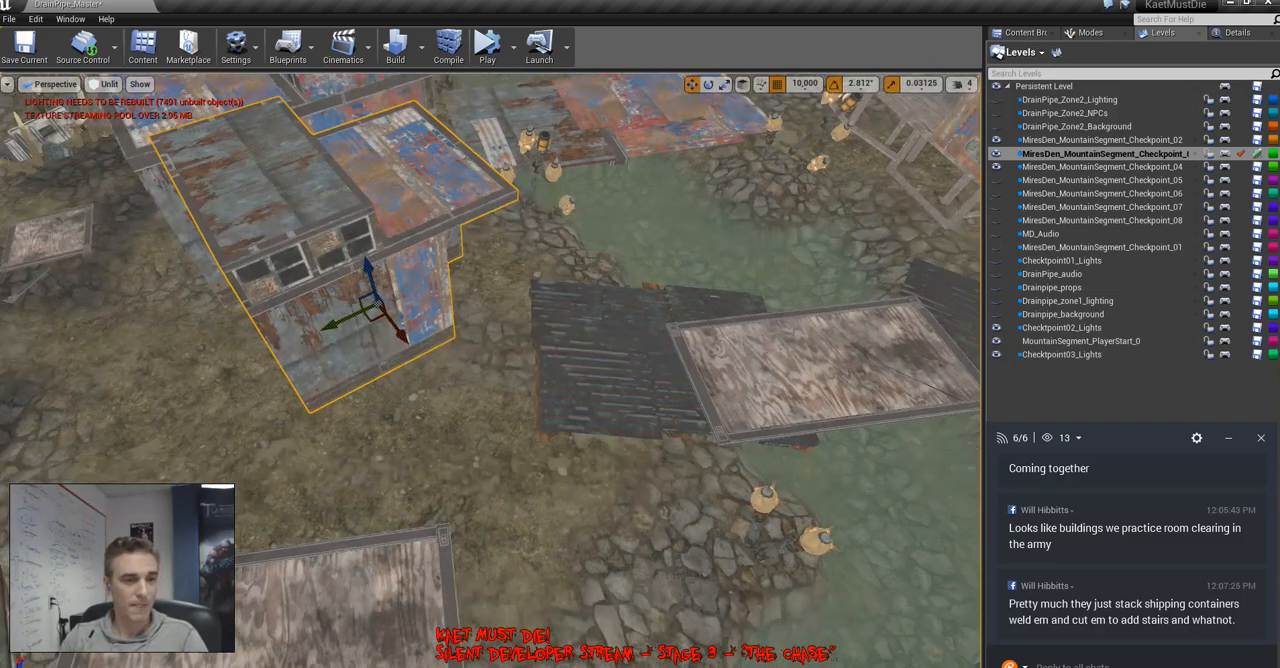
Run the r.Streaming.PoolSize console command to deal with the texture streaming pool warning
text(r.streaming.)
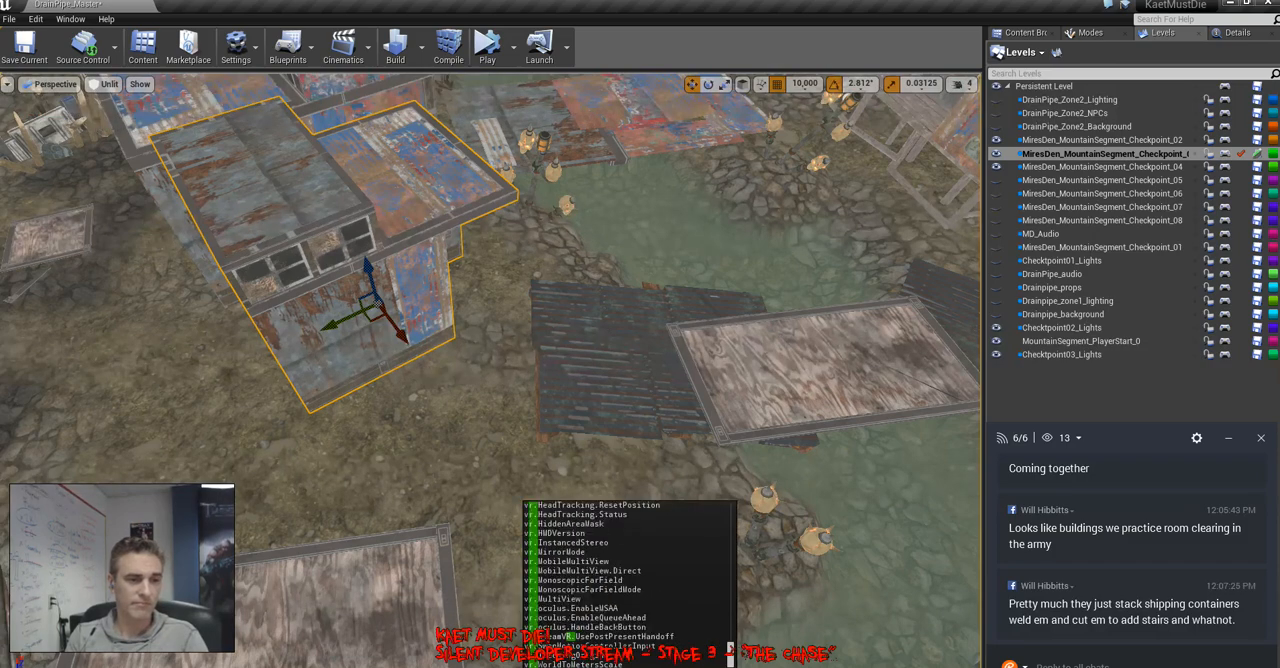
text(po)
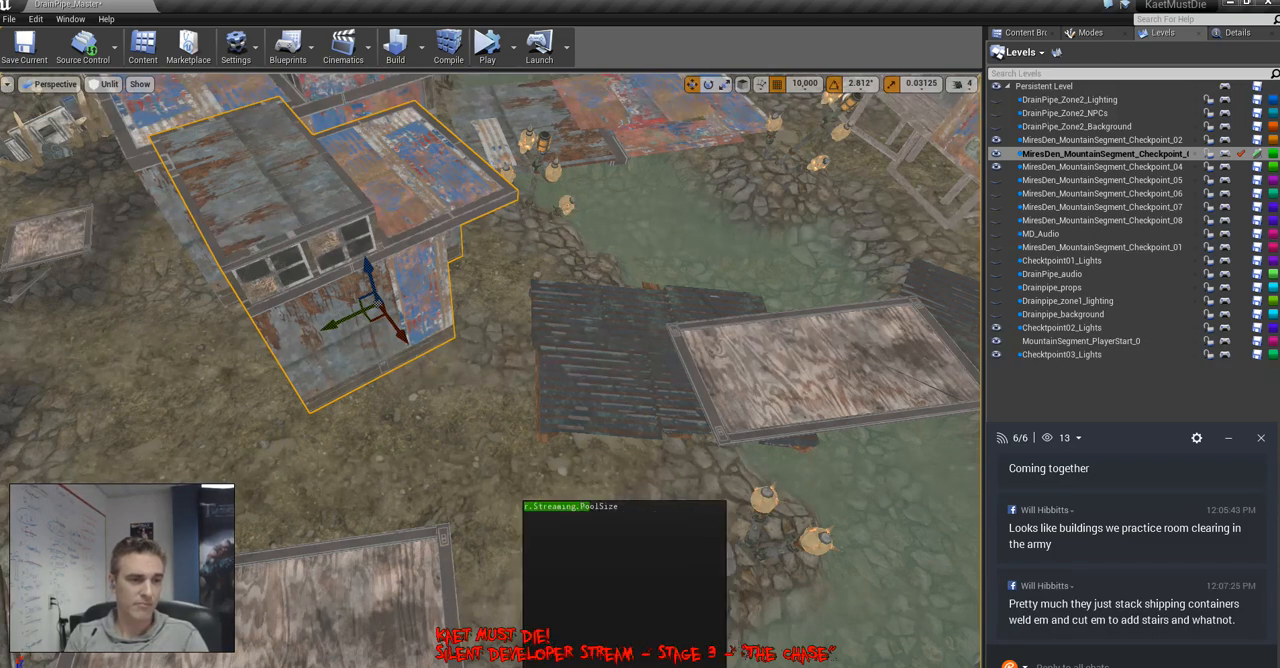
key(Tab)
key(Return)
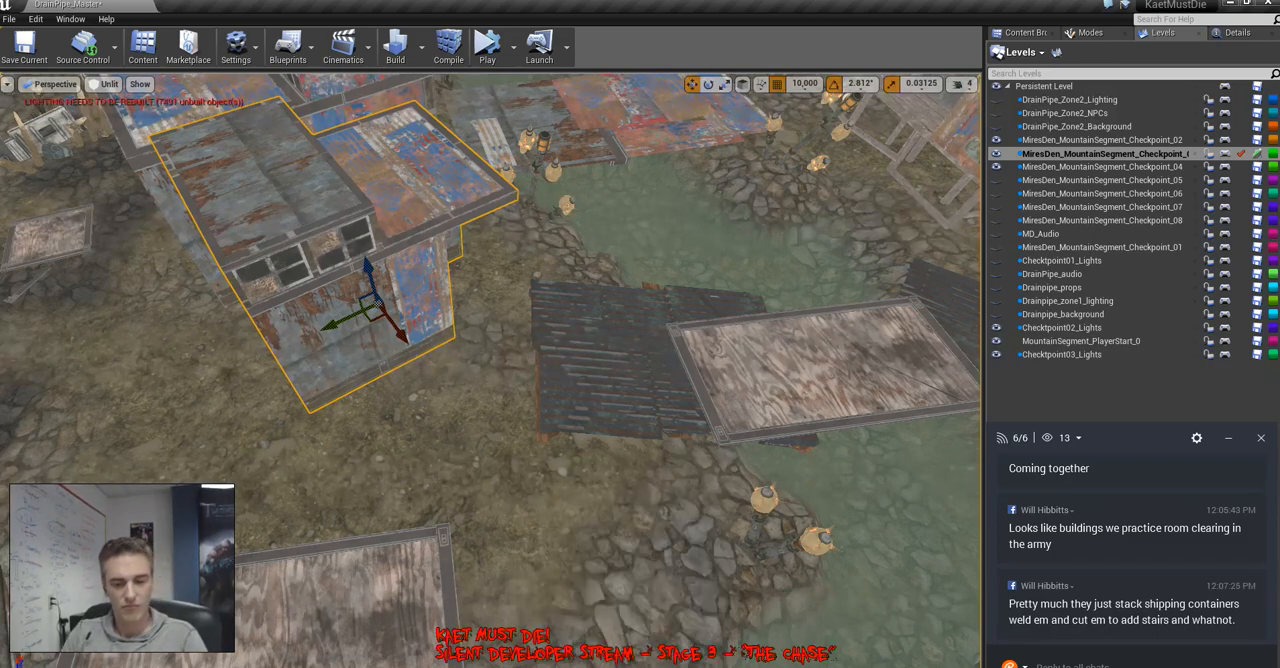
Select the plank panel in front of the metal door piece, and select the rock beside the stream's outflow
right_drag(490, 370, 400, 350)
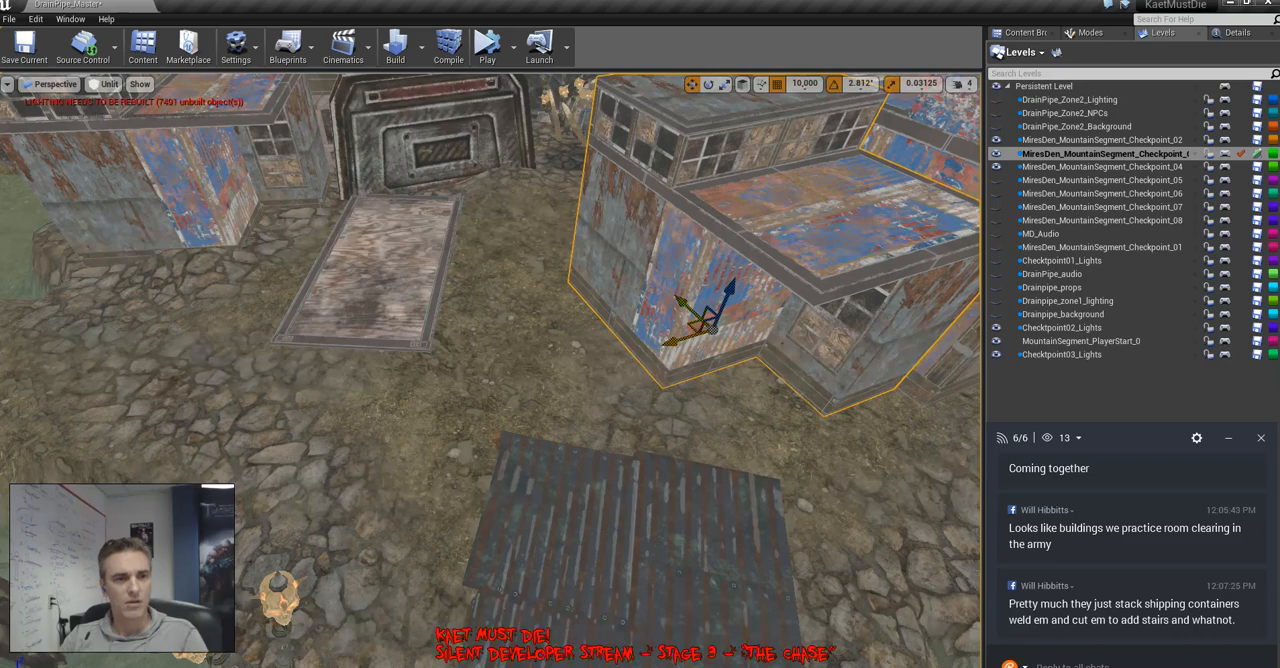
click(400, 300)
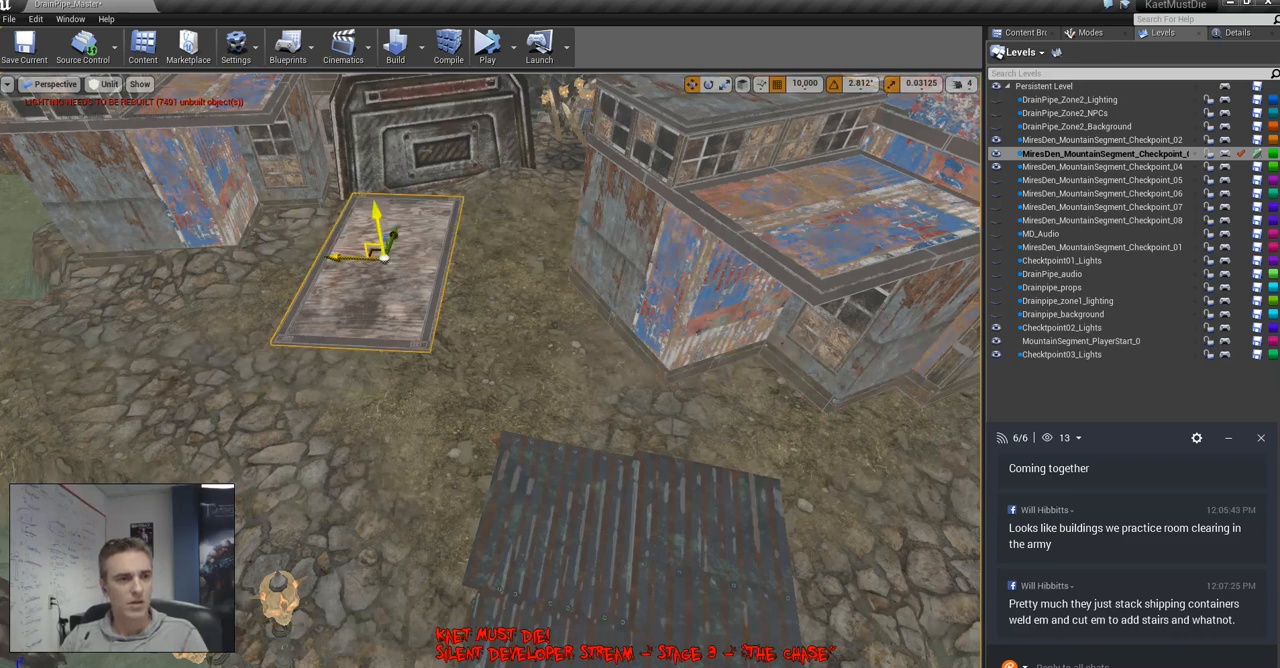
right_drag(400, 300, 660, 210)
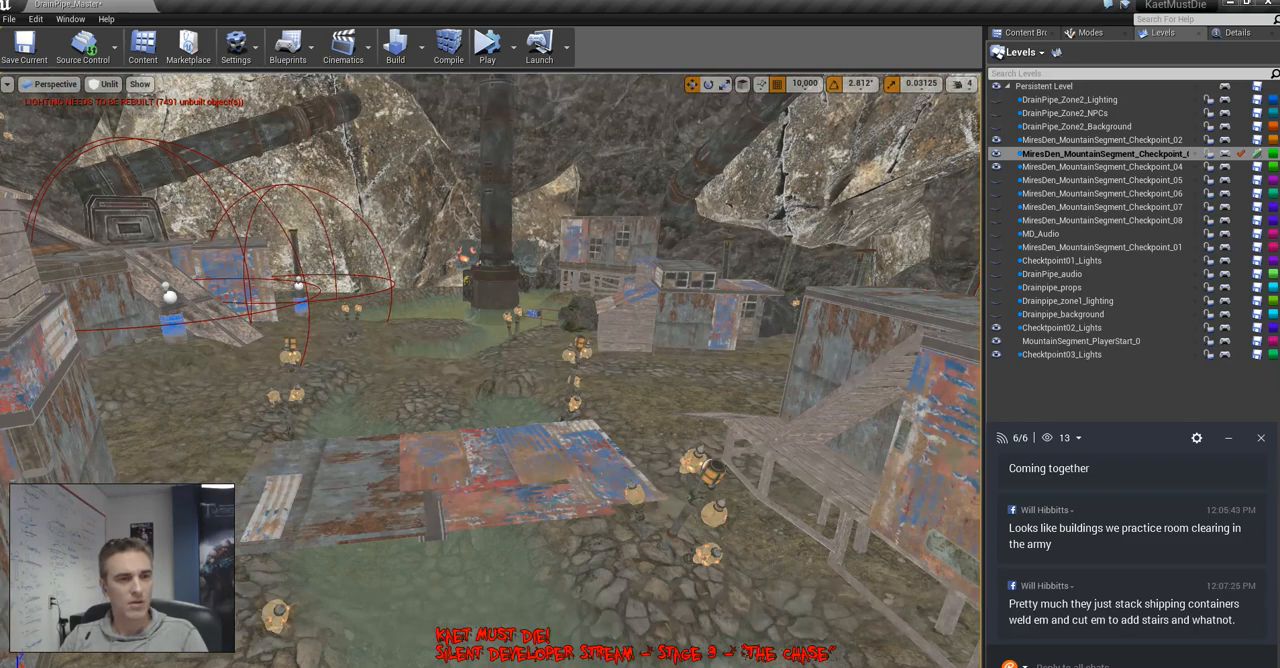
right_drag(490, 370, 612, 532)
click(468, 500)
alt+drag(462, 490, 720, 249)
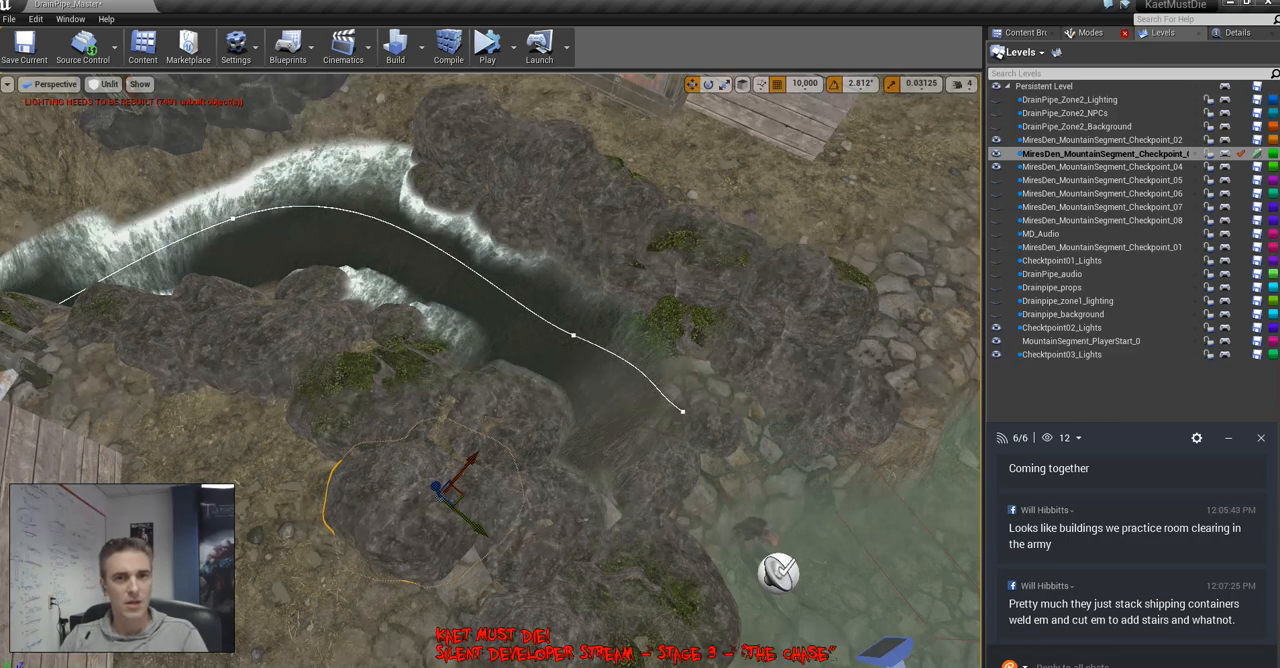
Try placing a point light on the stony ground near the blue barrel, frame it, and delete it
click(1088, 32)
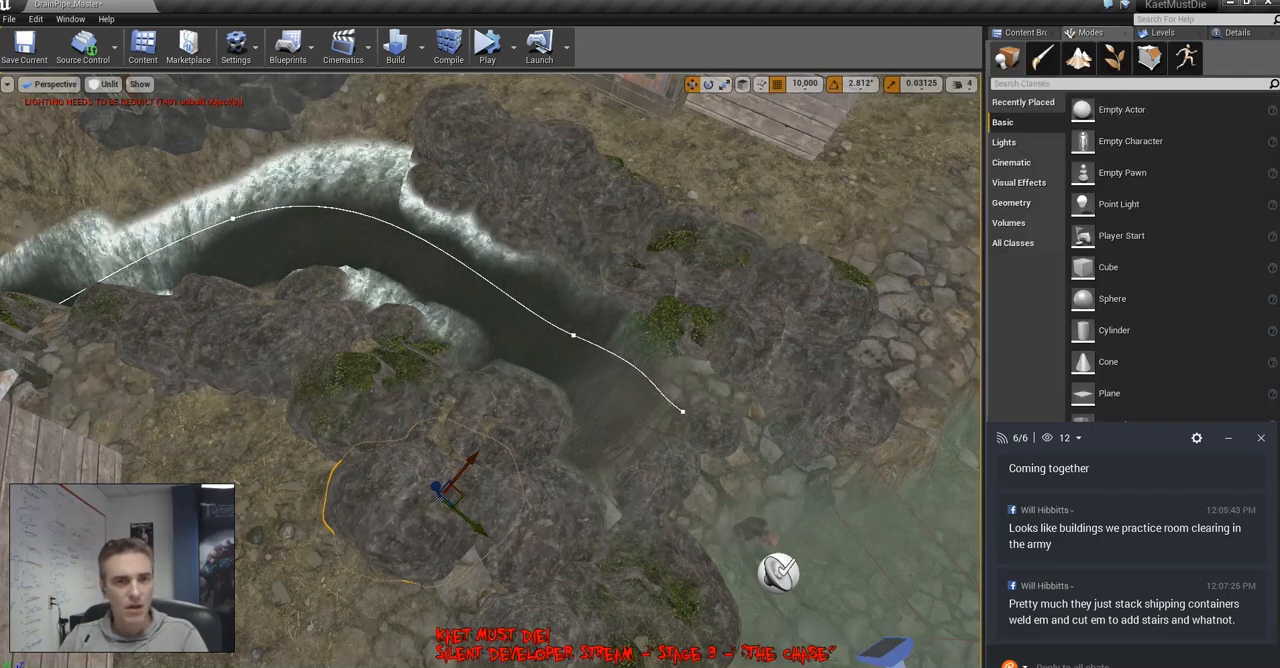
right_drag(760, 330, 850, 190)
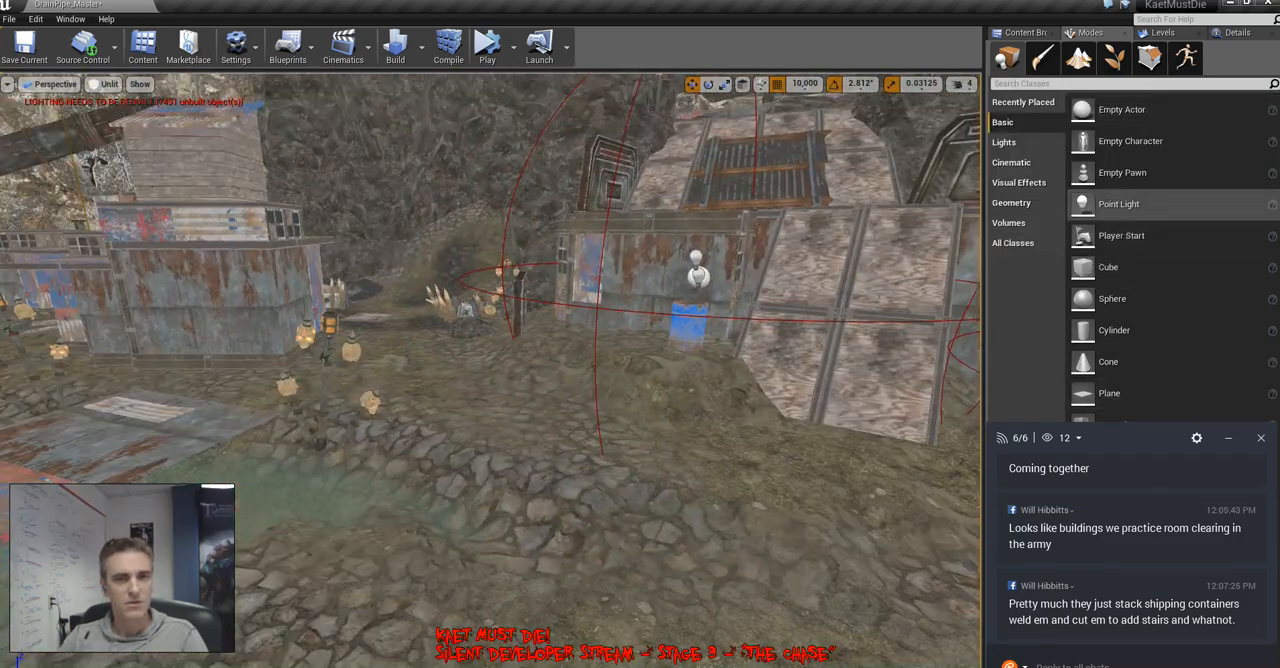
drag(1101, 208, 644, 422)
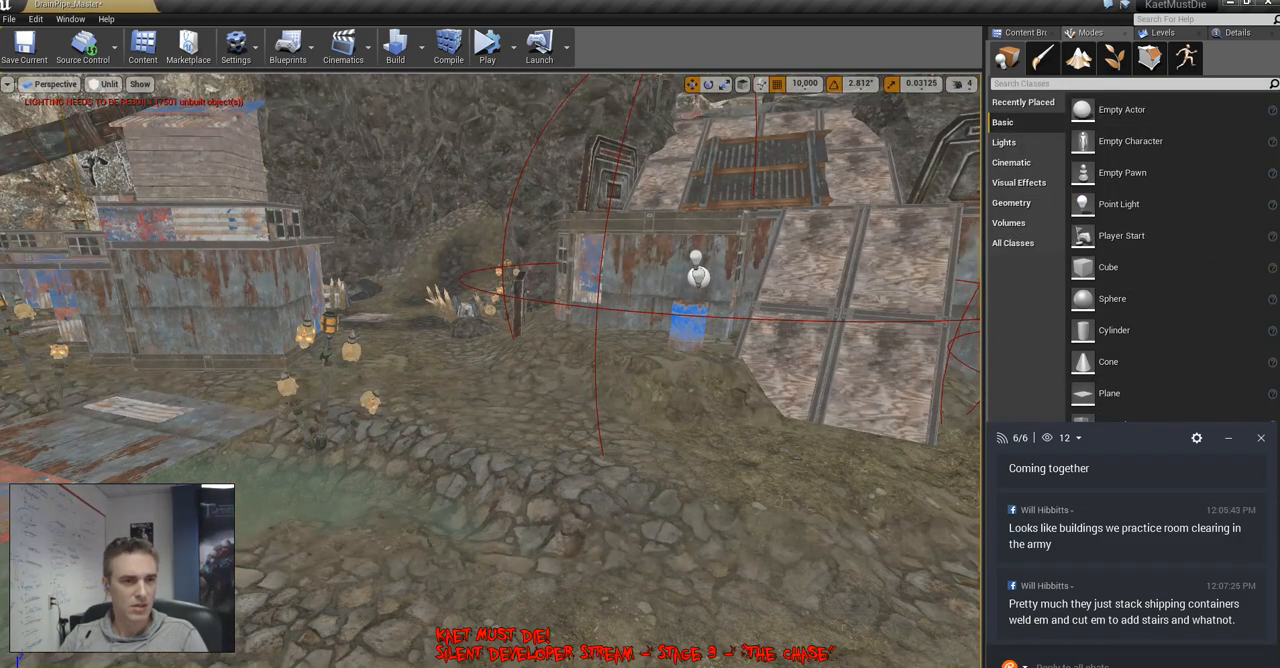
key(f)
key(s)
right_drag(644, 422, 612, 424)
key(w)
key(a)
key(w)
key(a)
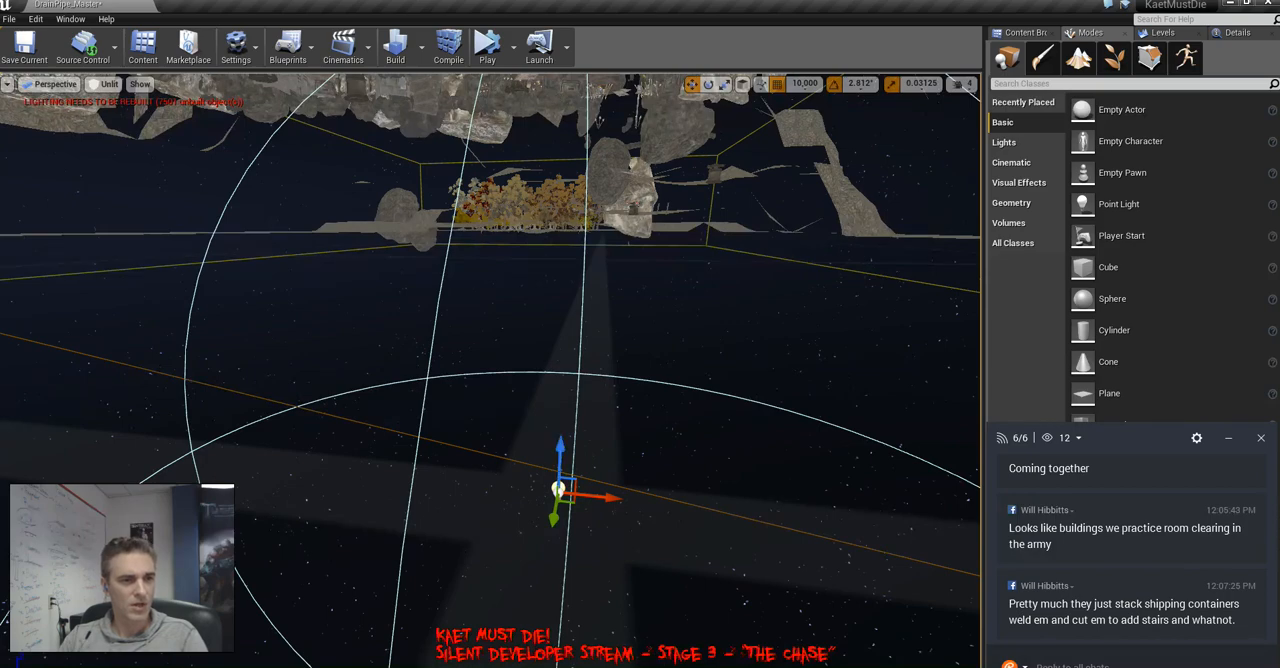
key(Delete)
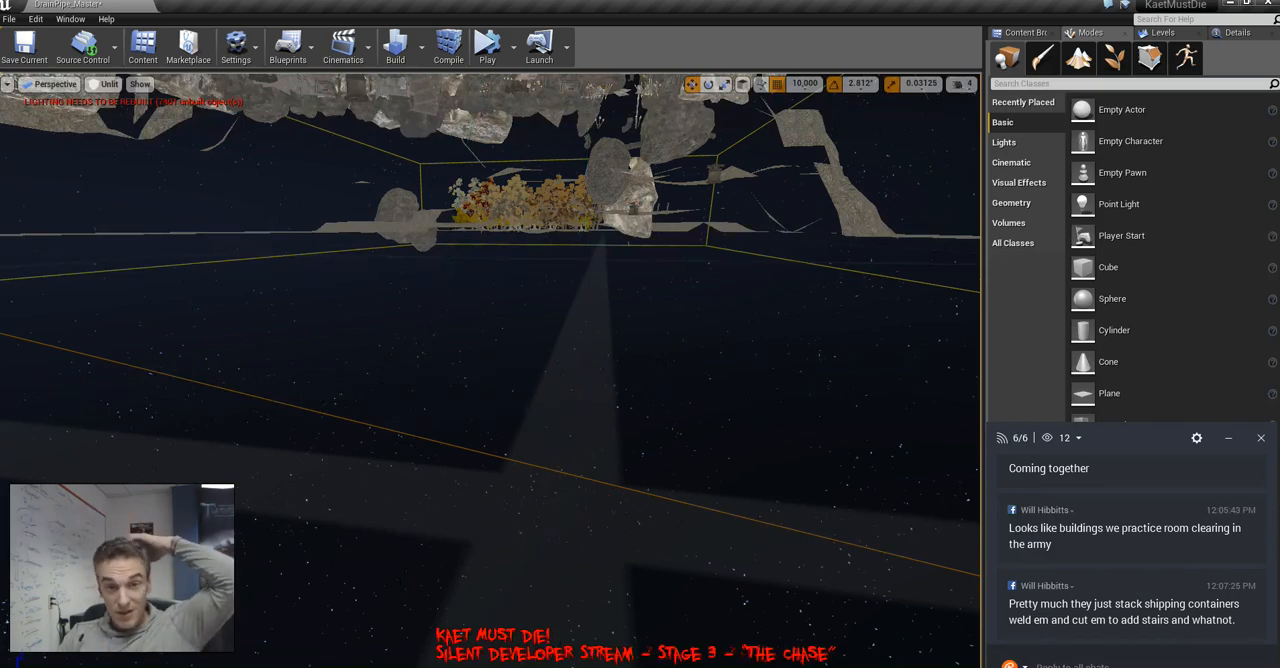
Return to the shacks and select the blue barrel at the foot of the wood-panelled ramp
key(w)
right_drag(584, 378, 720, 200)
key(w)
key(w)
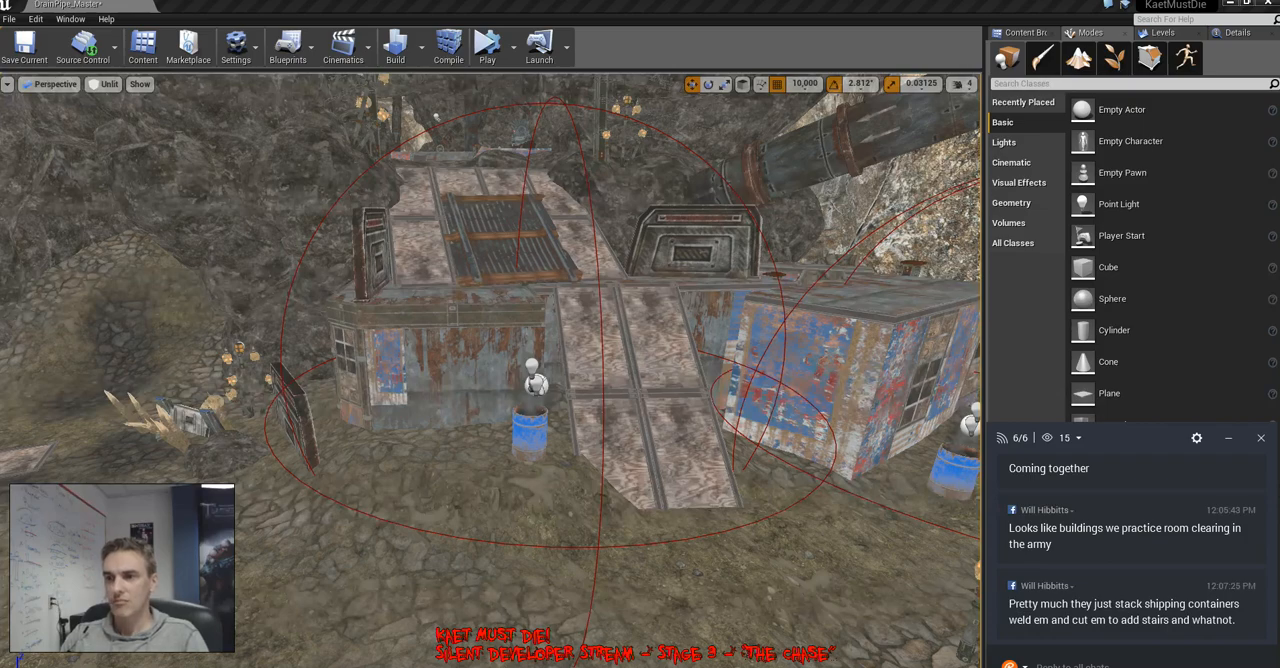
right_drag(490, 370, 425, 450)
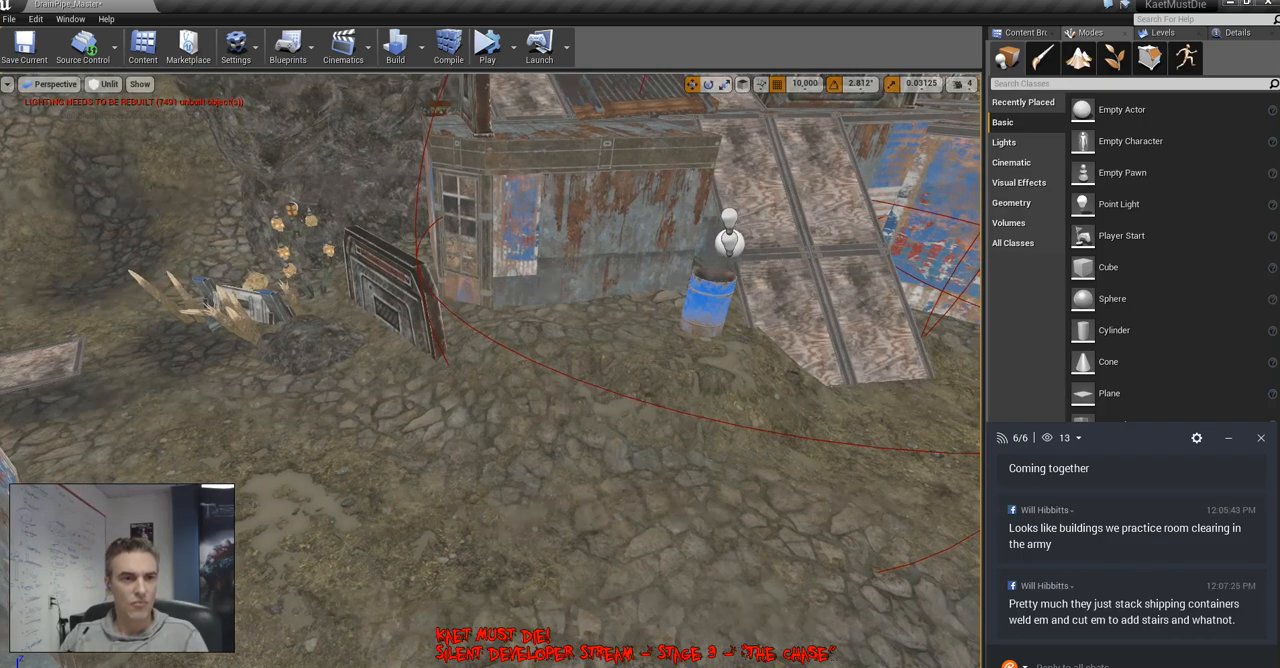
click(706, 318)
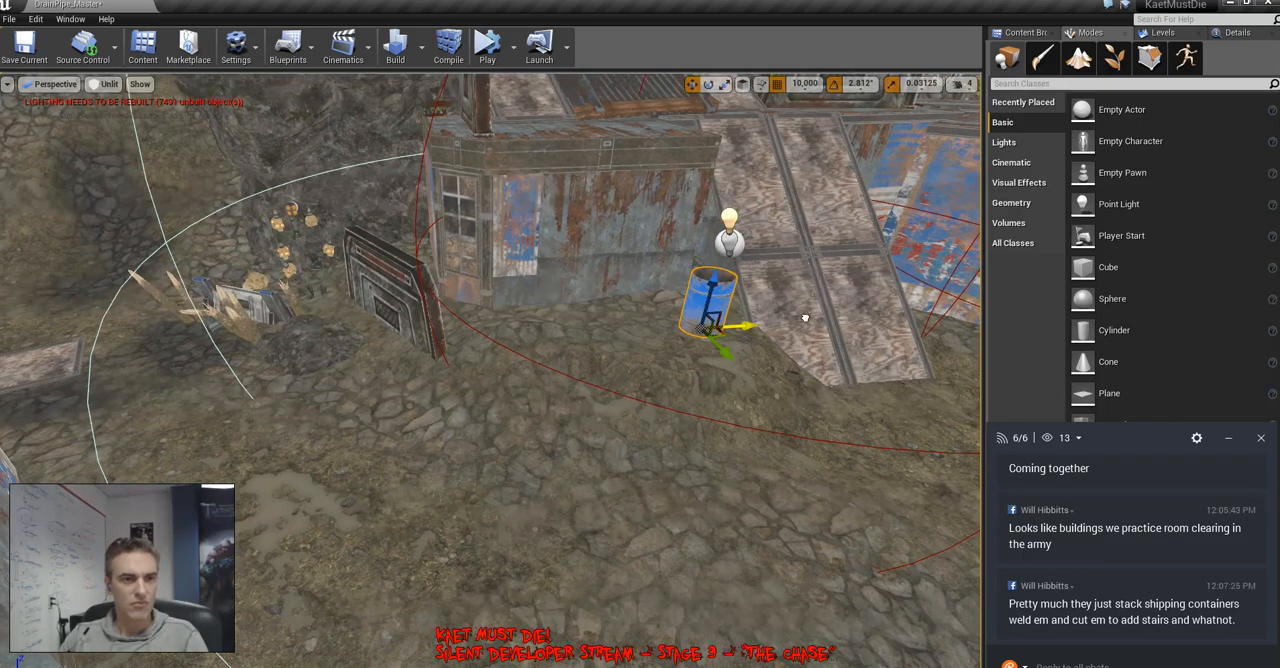
right_drag(803, 316, 522, 400)
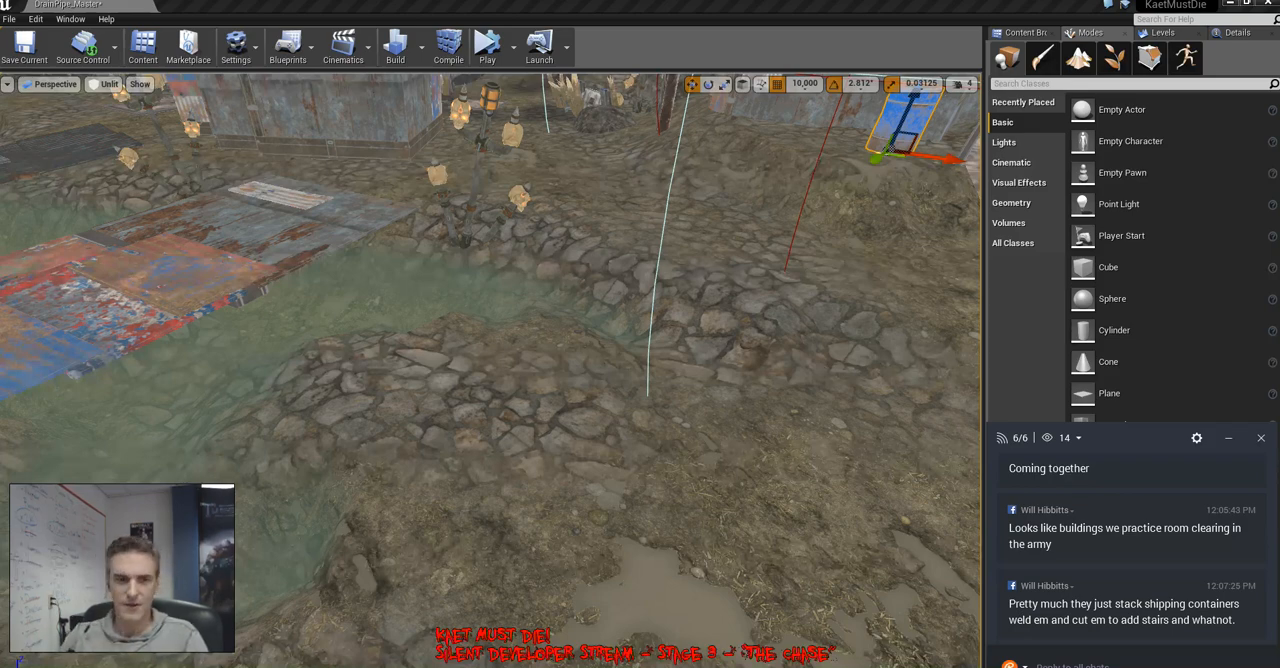
Survey the surroundings of the blue barrel and select the patchwork metal bridge across the green water
right_drag(490, 370, 550, 325)
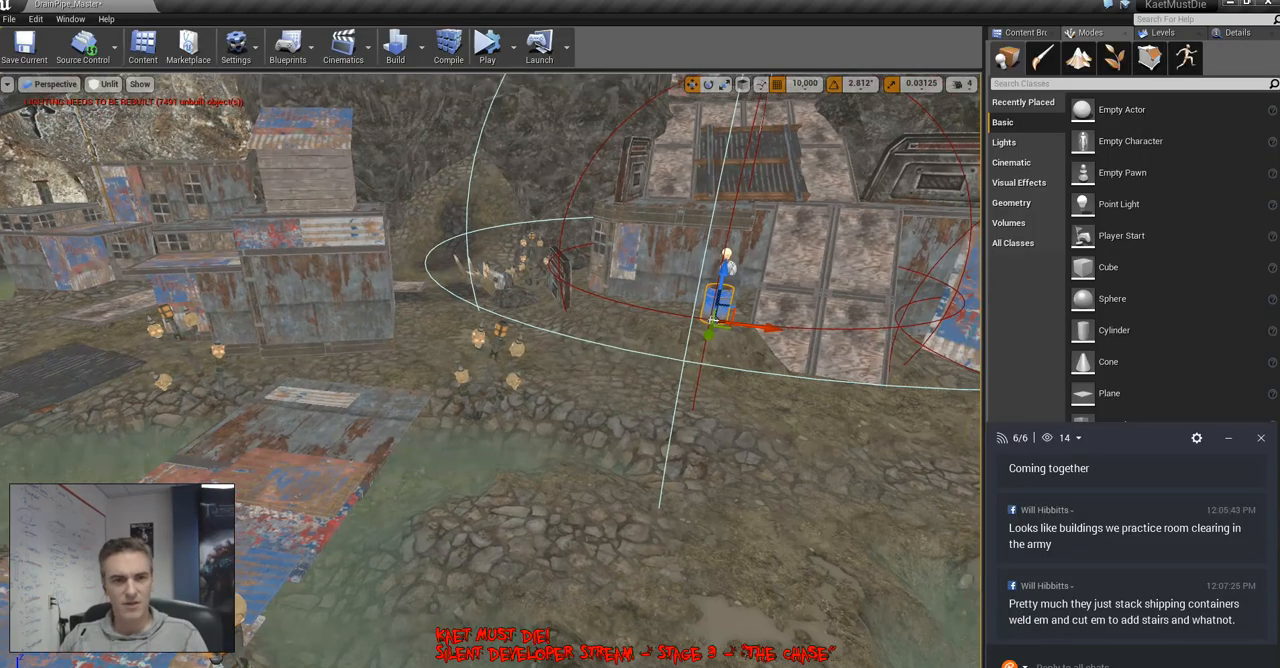
key(f)
right_drag(490, 370, 455, 378)
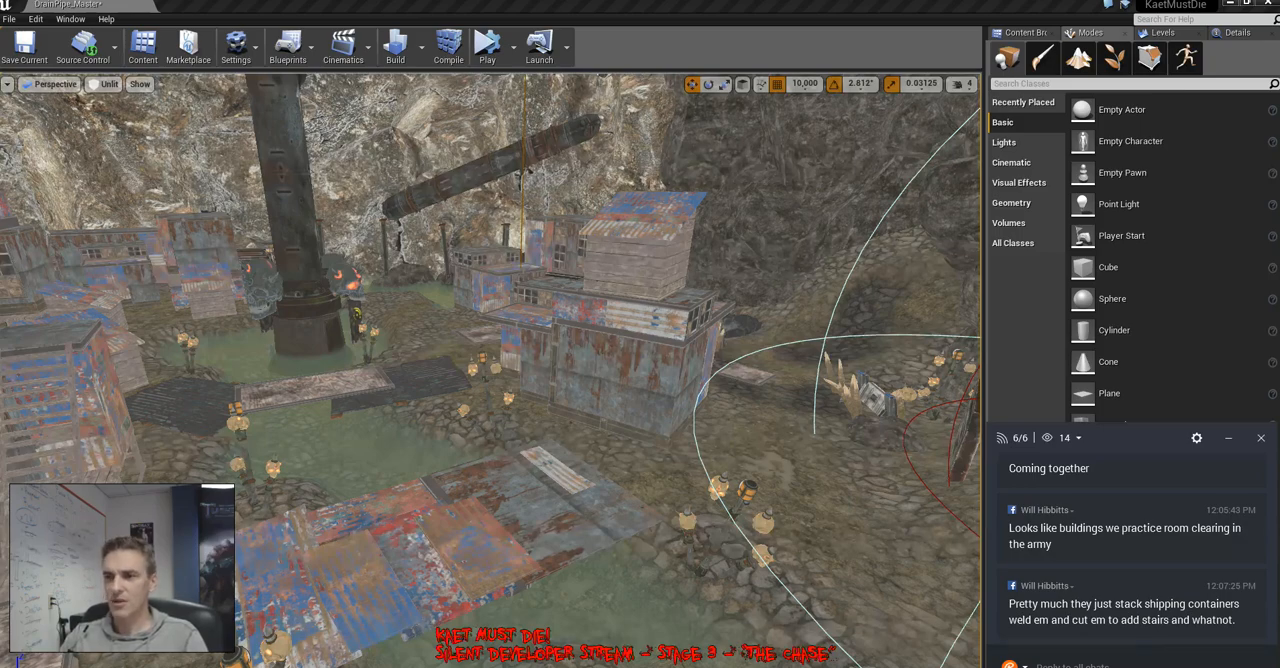
right_drag(490, 370, 655, 460)
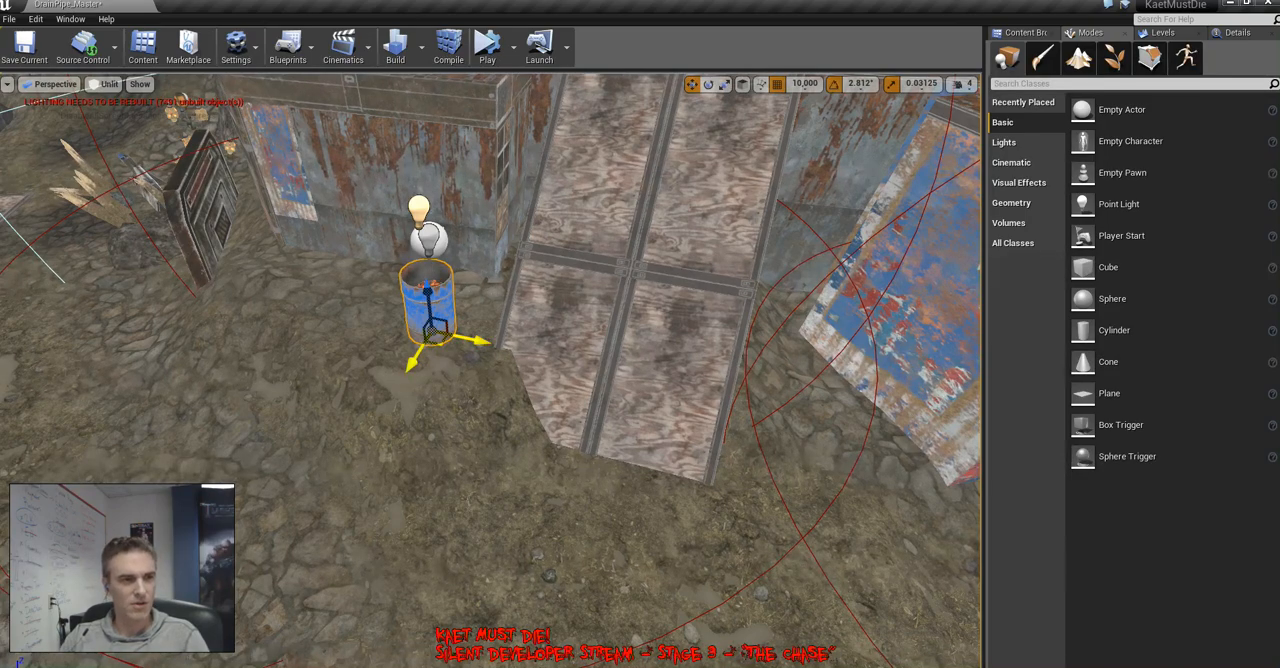
click(672, 382)
right_drag(672, 382, 480, 400)
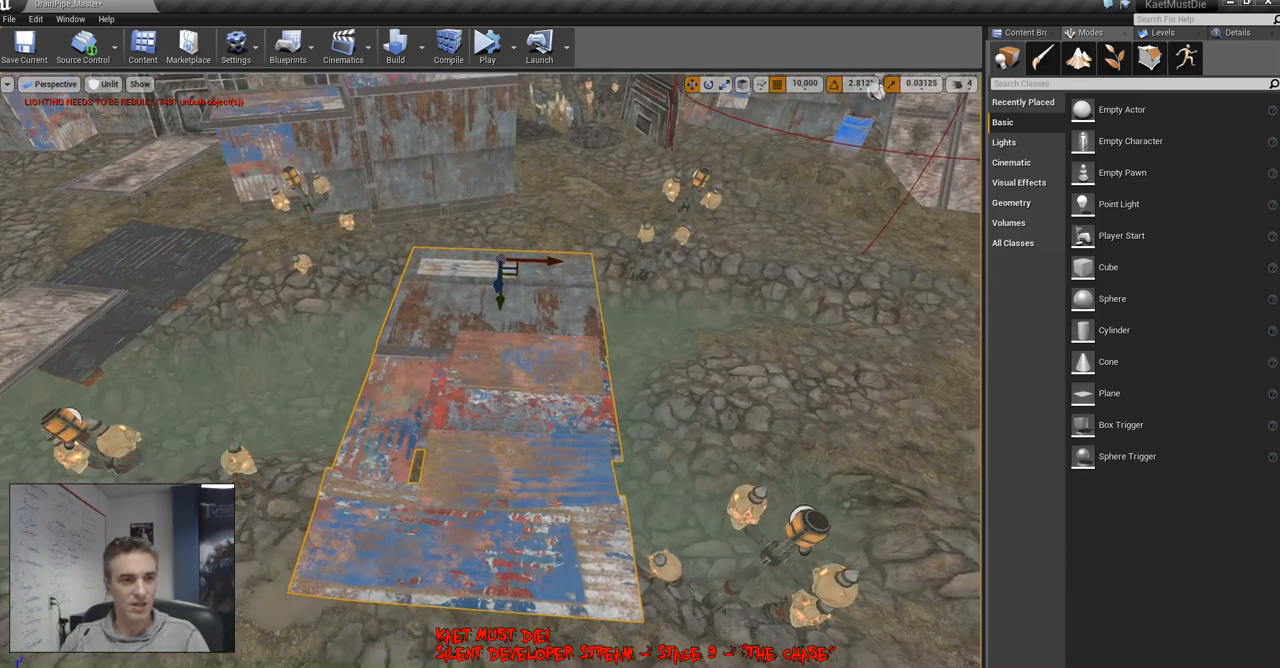
right_drag(868, 125, 970, 130)
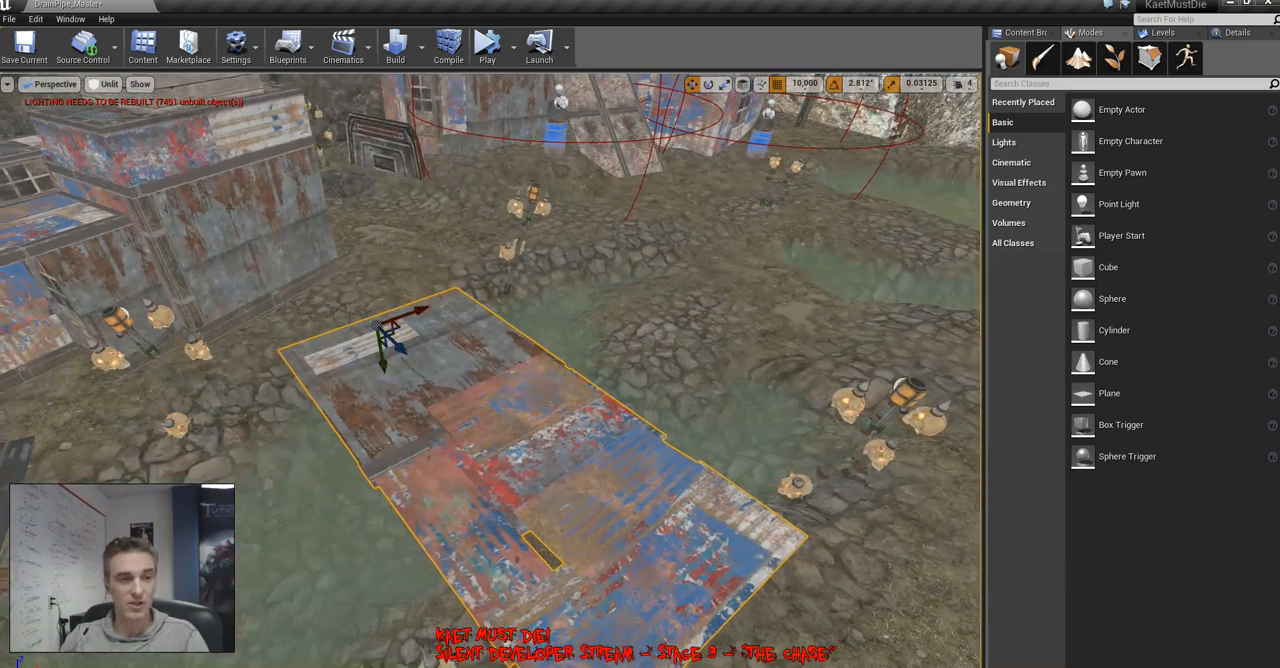
Try placing a roof_bldg_05 mesh from the 4_ShantyTown BLDGs folder, frame it, and delete it
right_drag(868, 125, 580, 168)
click(1028, 33)
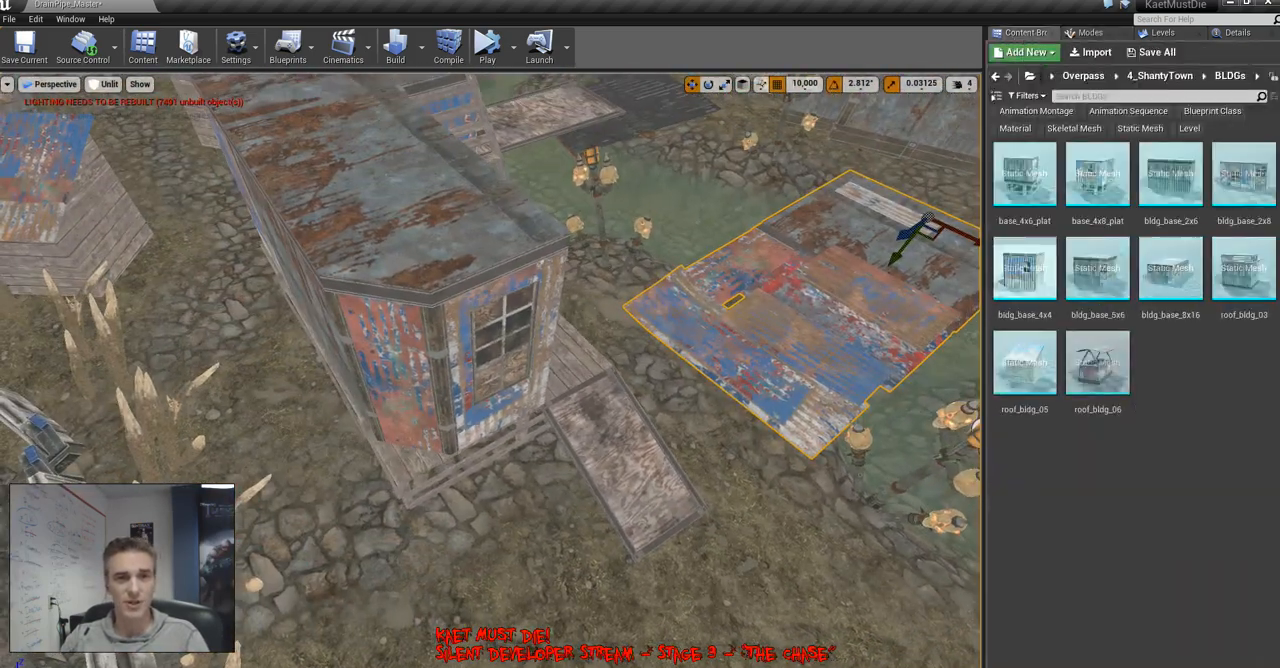
right_drag(640, 300, 860, 340)
drag(1025, 364, 330, 260)
key(f)
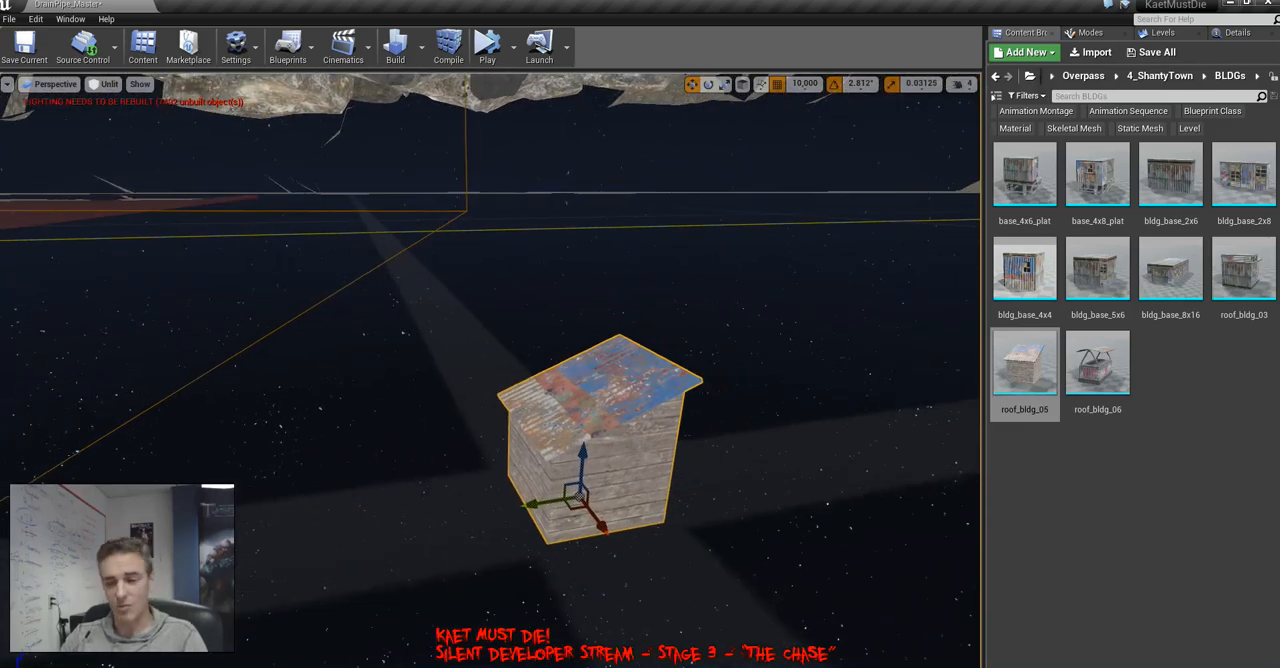
key(Delete)
Return to the settlement and select the plank hut with the corrugated slanted roof on the rusted building near the stream
right_drag(590, 400, 835, 450)
key(w)
key(w)
key(w)
key(w)
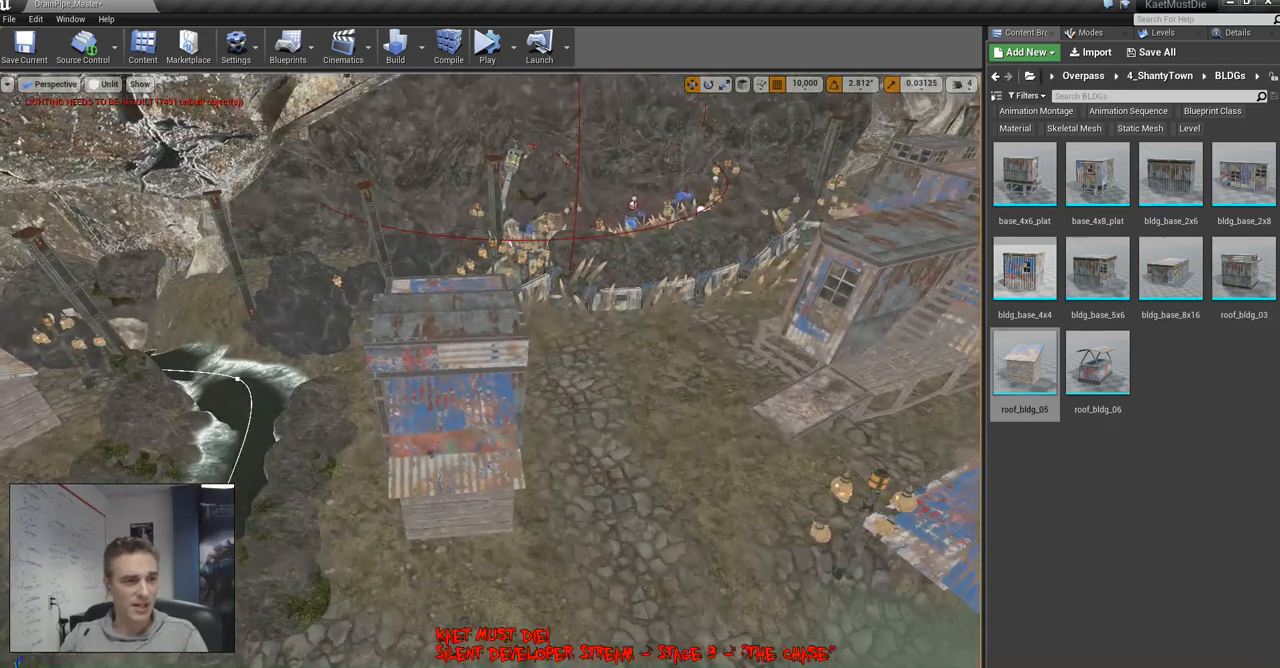
click(456, 440)
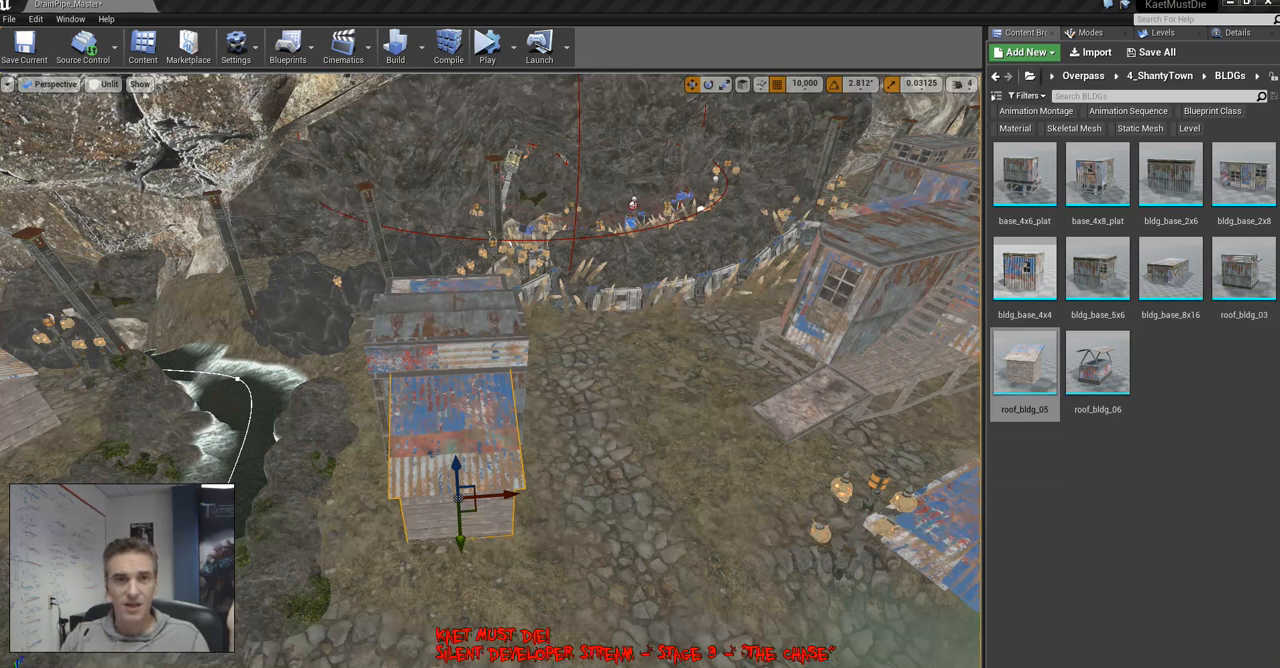
Select MiresDen_MountainSegment_Checkpoint_06 in the level list and hide MiresDen_MountainSegment_Checkpoint_03
click(1160, 32)
click(1100, 193)
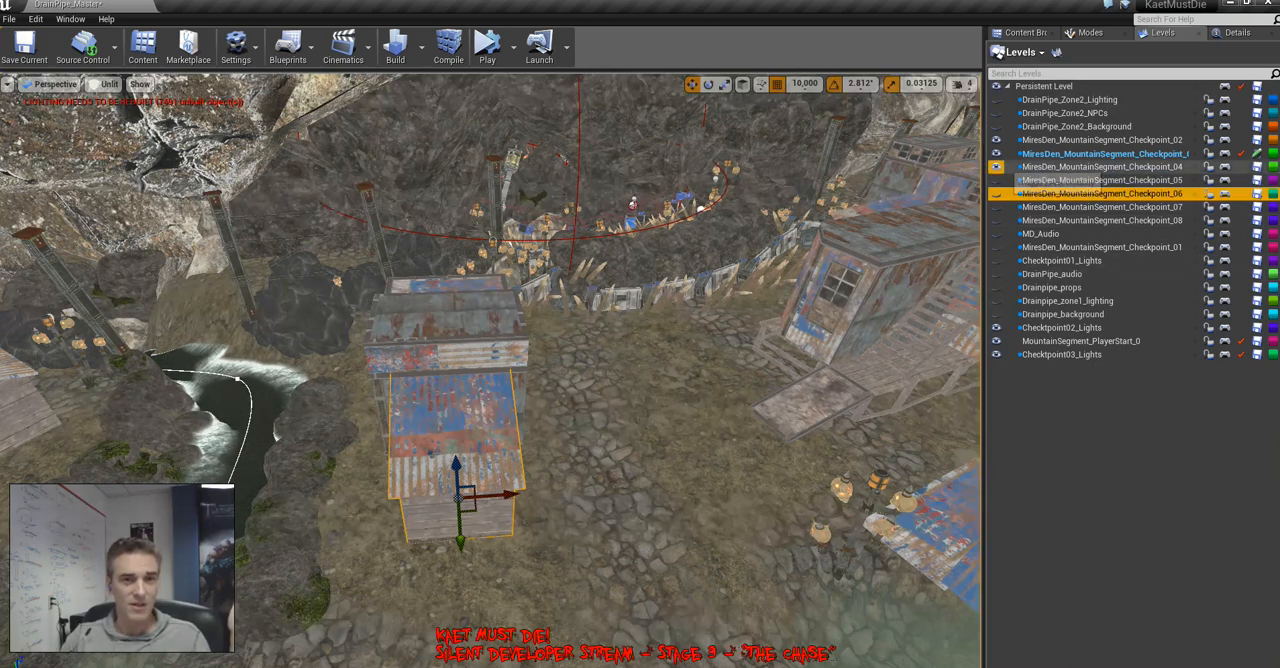
click(996, 154)
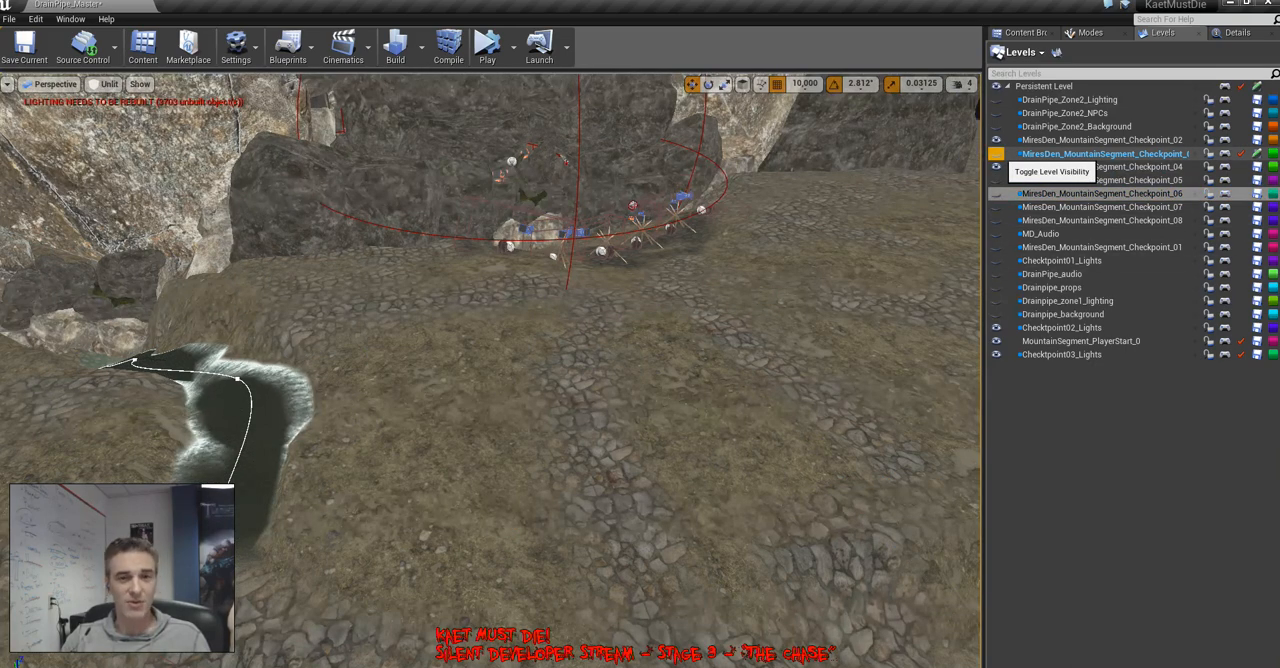
Show the MiresDen_MountainSegment_Checkpoint_03 level again and set the position grid snap to 1
click(996, 154)
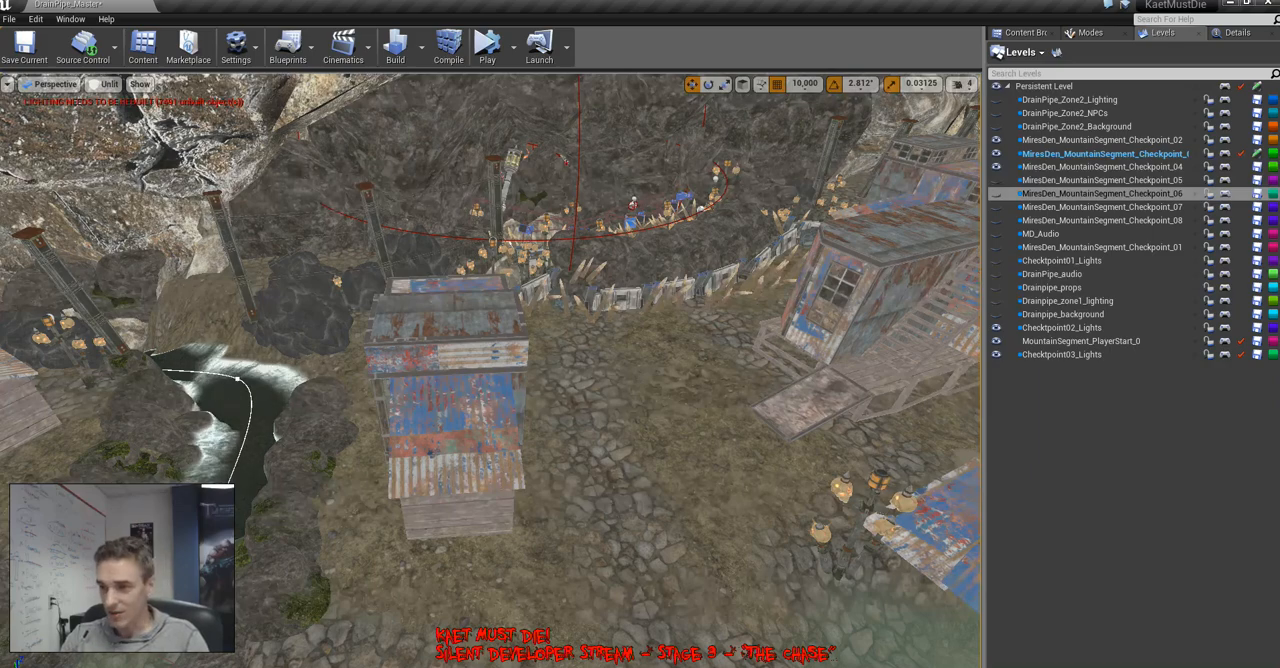
right_drag(490, 370, 490, 480)
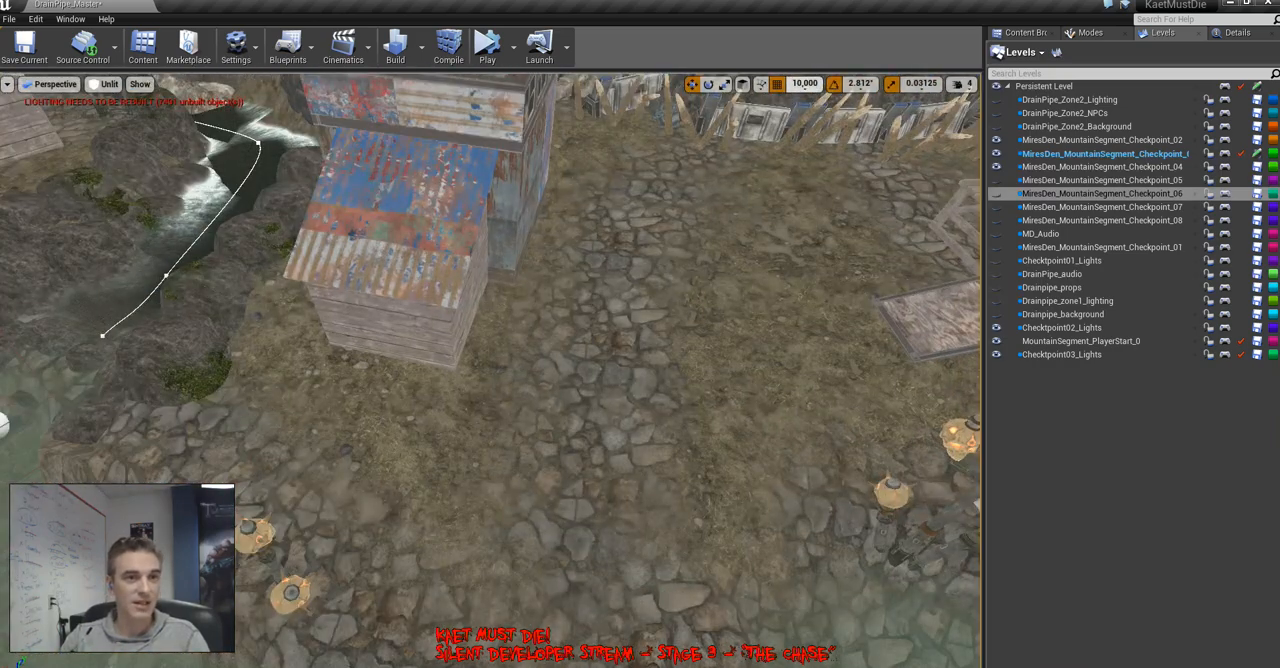
click(804, 83)
click(805, 108)
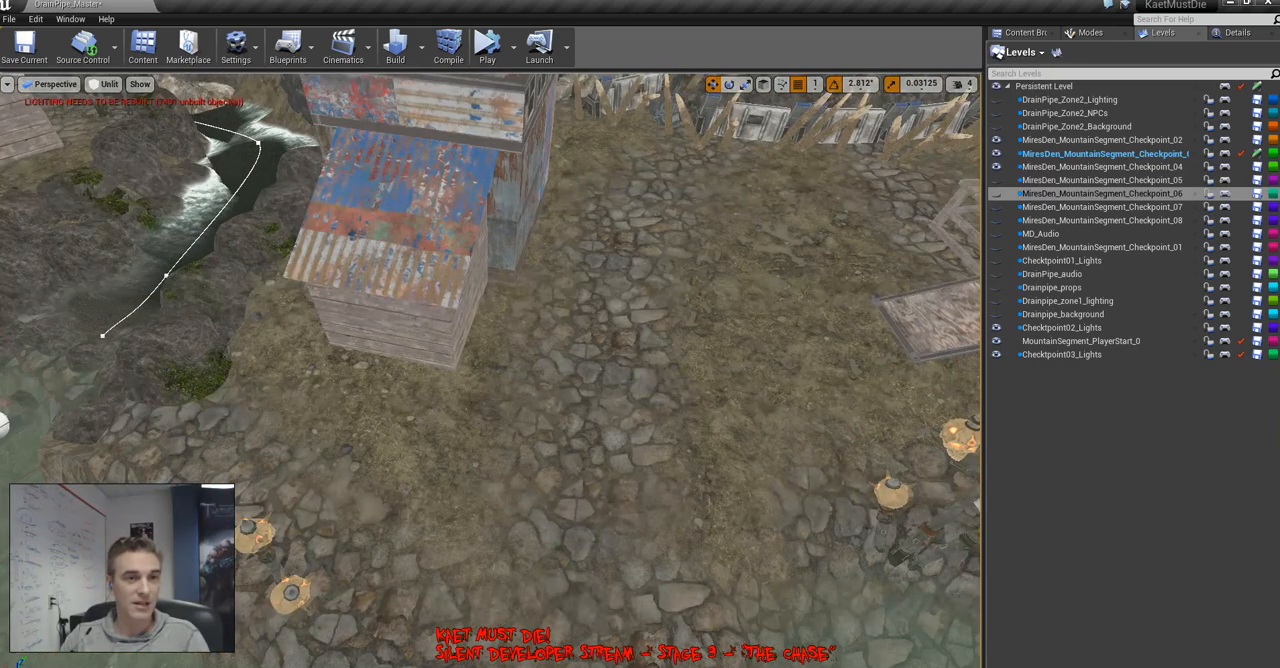
Try placing a copy of the slanted-roof plank hut on the cobbled path near the stream, and delete it
click(440, 320)
alt+drag(450, 323, 700, 370)
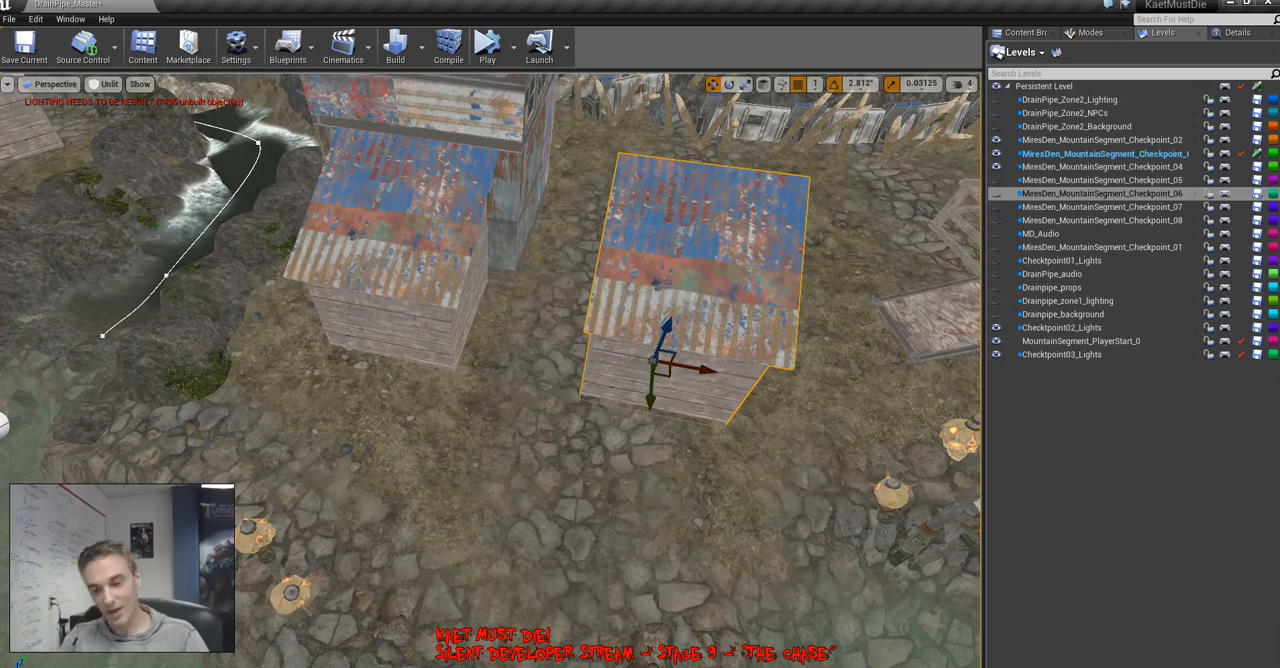
key(Delete)
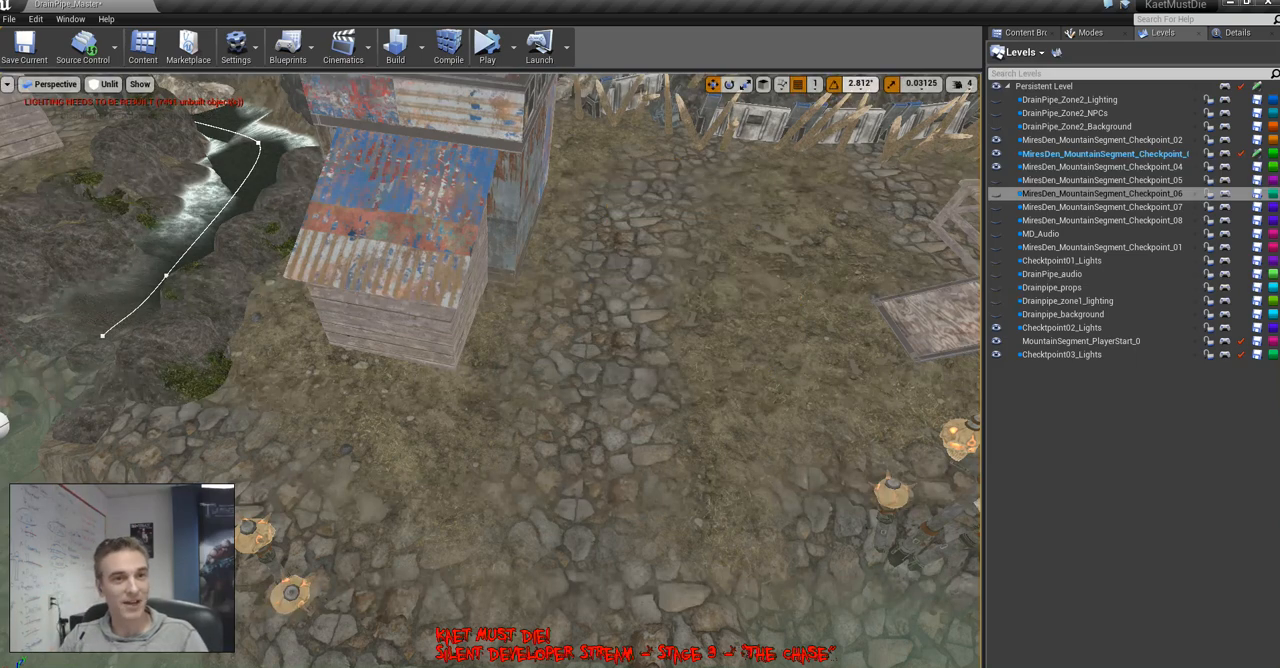
Try placing a roof_bldg_06 mesh from the 4_ShantyTown BLDGs folder on the patchwork metal bridge, and delete it
click(860, 83)
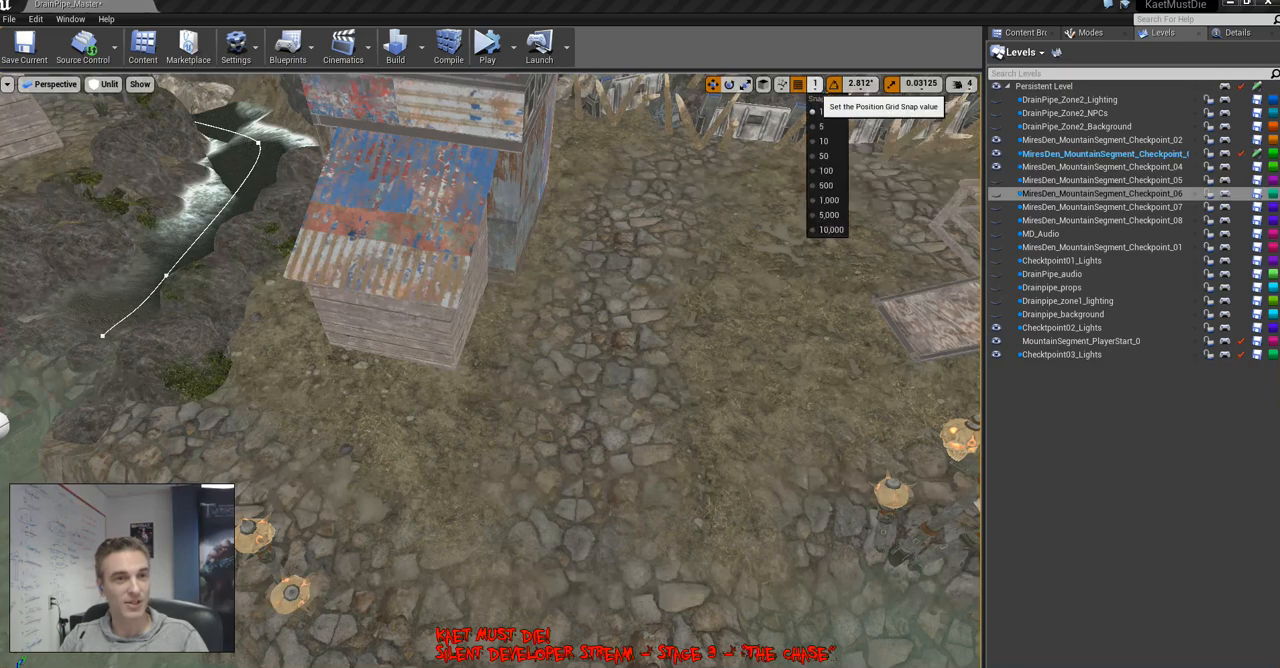
click(815, 83)
right_drag(640, 340, 880, 285)
click(1024, 33)
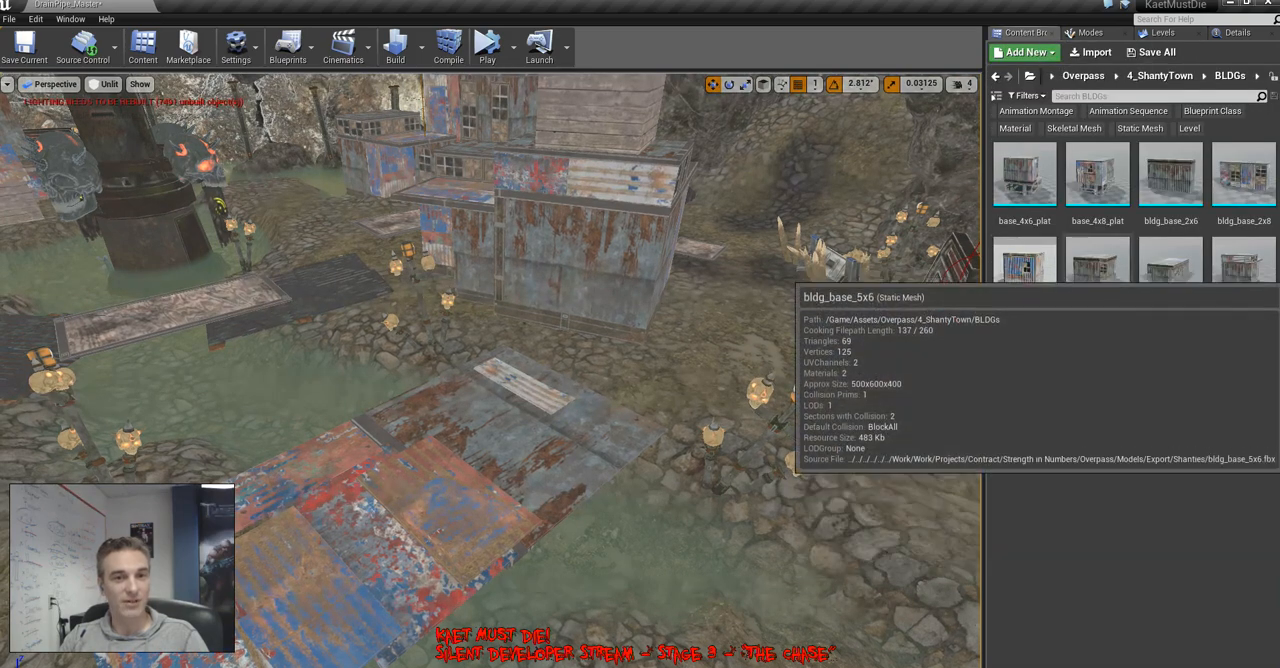
drag(1097, 365, 371, 491)
right_drag(371, 491, 330, 590)
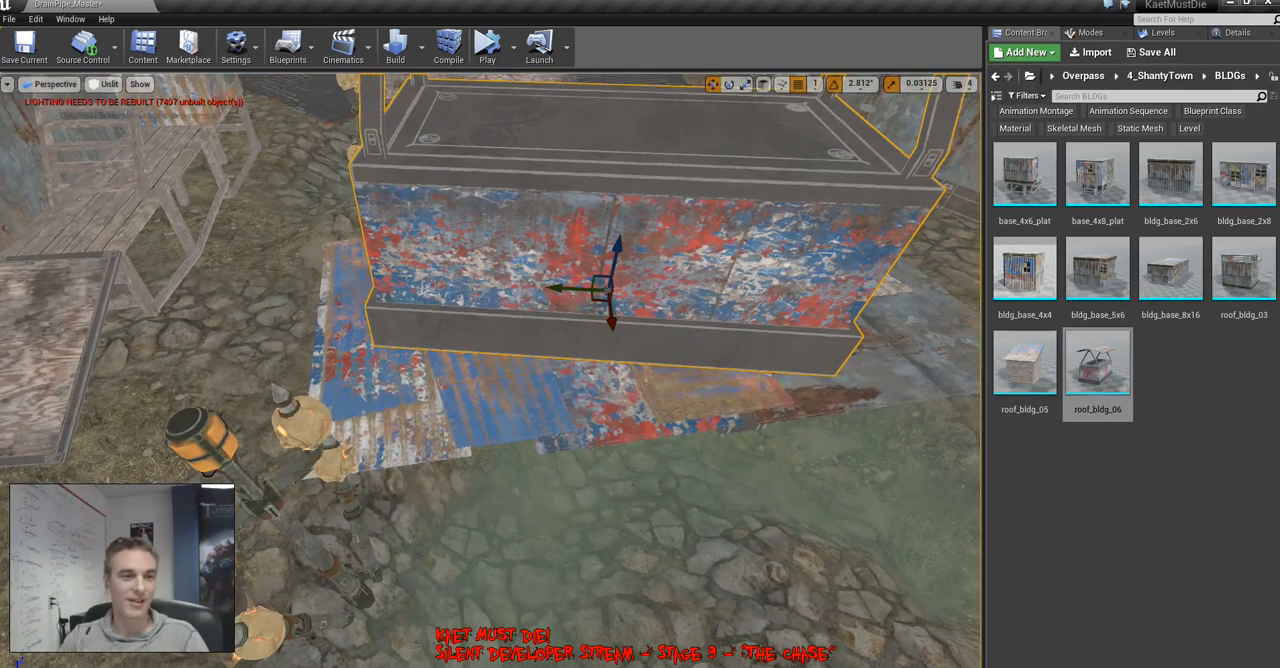
key(Delete)
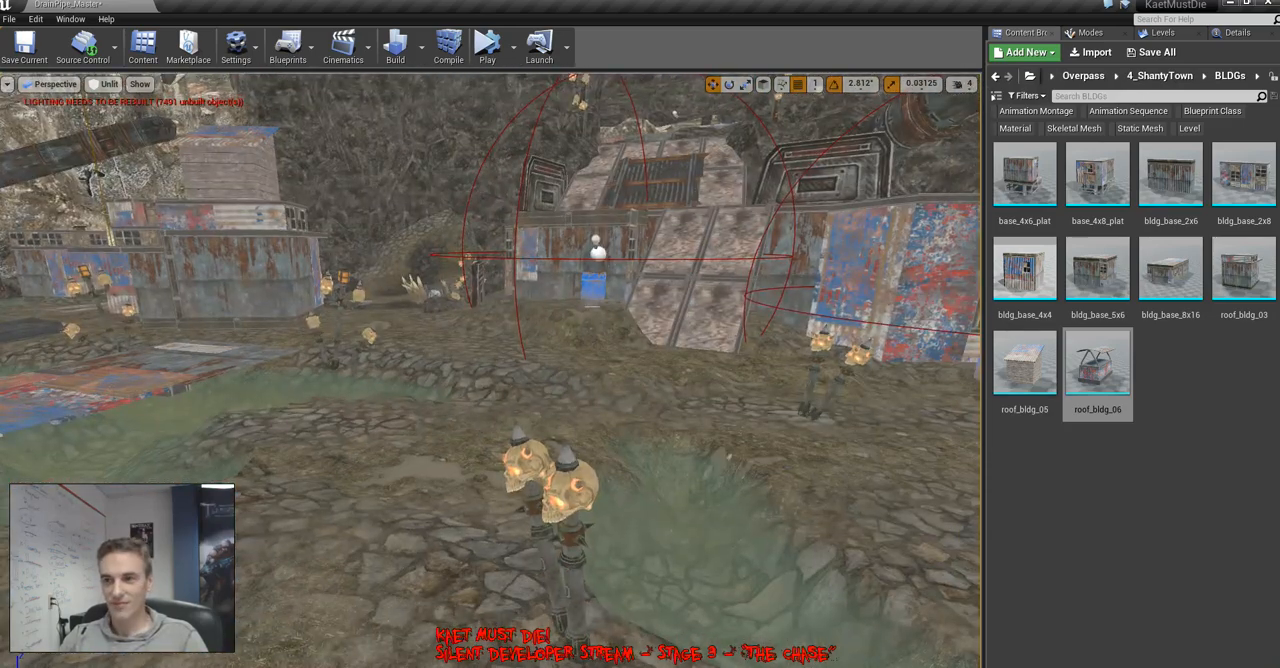
Survey the shacks, fire barrels and water channels around the skull pillar, and select the patchwork metal bridge
key(w)
right_drag(490, 370, 615, 360)
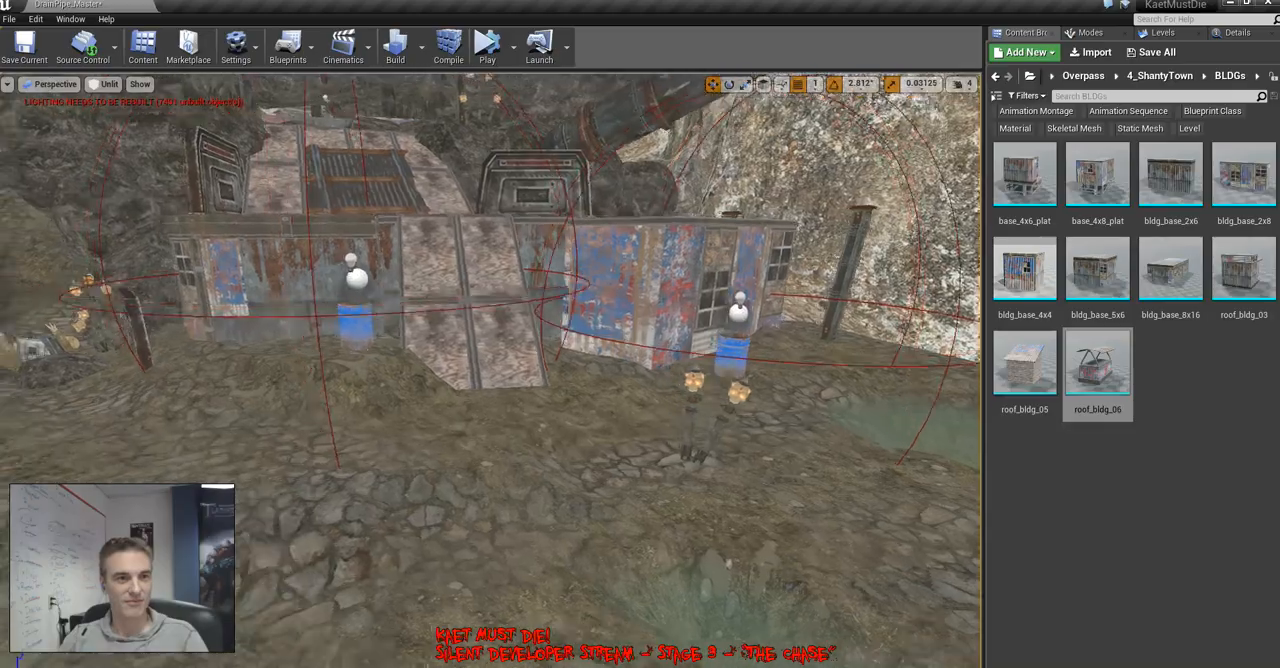
right_drag(490, 370, 455, 415)
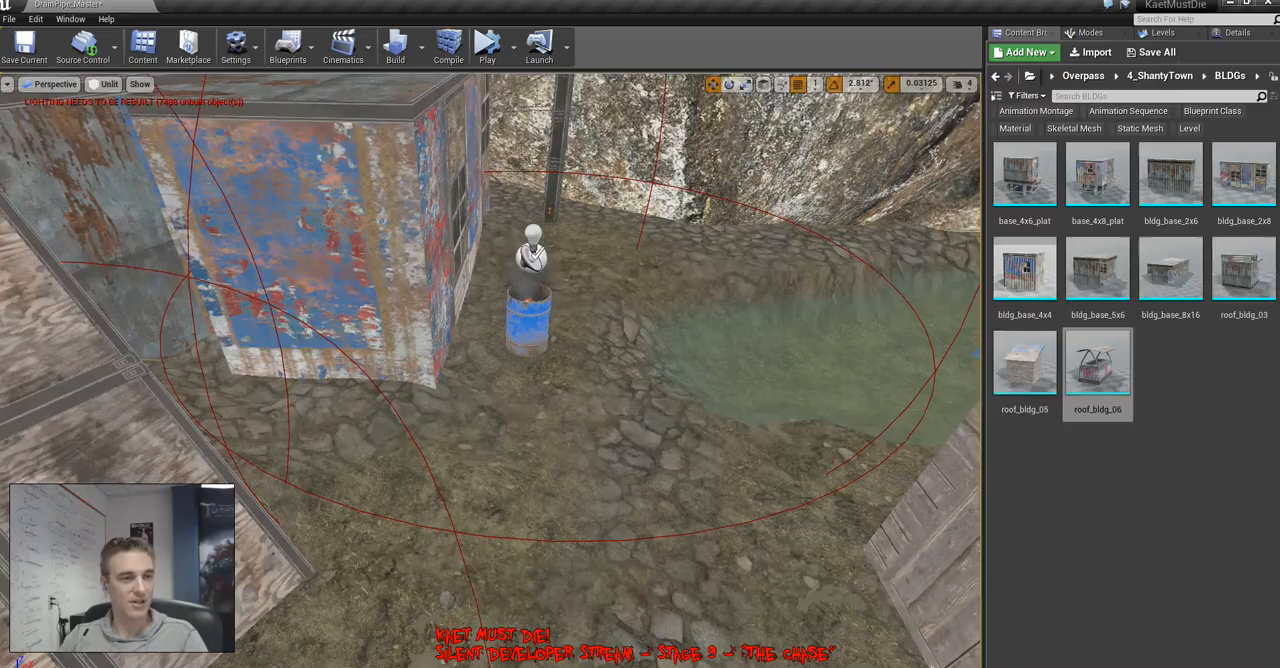
key(w)
right_drag(528, 360, 695, 375)
key(s)
key(s)
key(w)
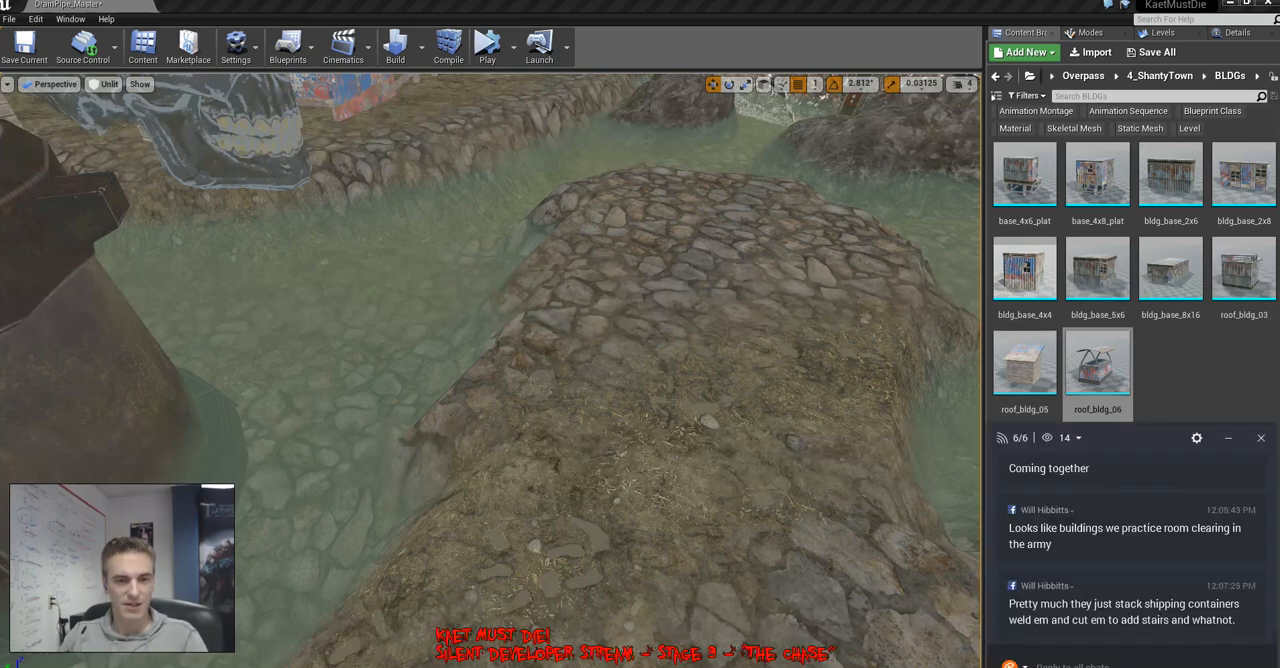
right_drag(490, 370, 400, 470)
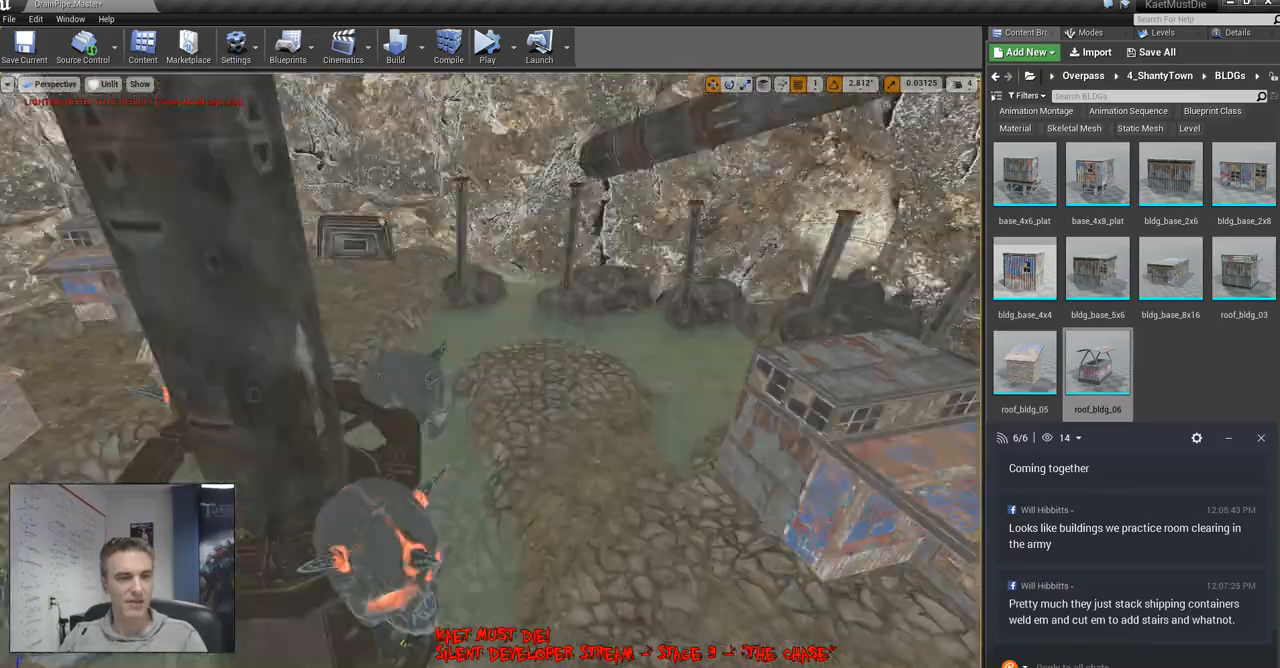
right_drag(490, 370, 390, 440)
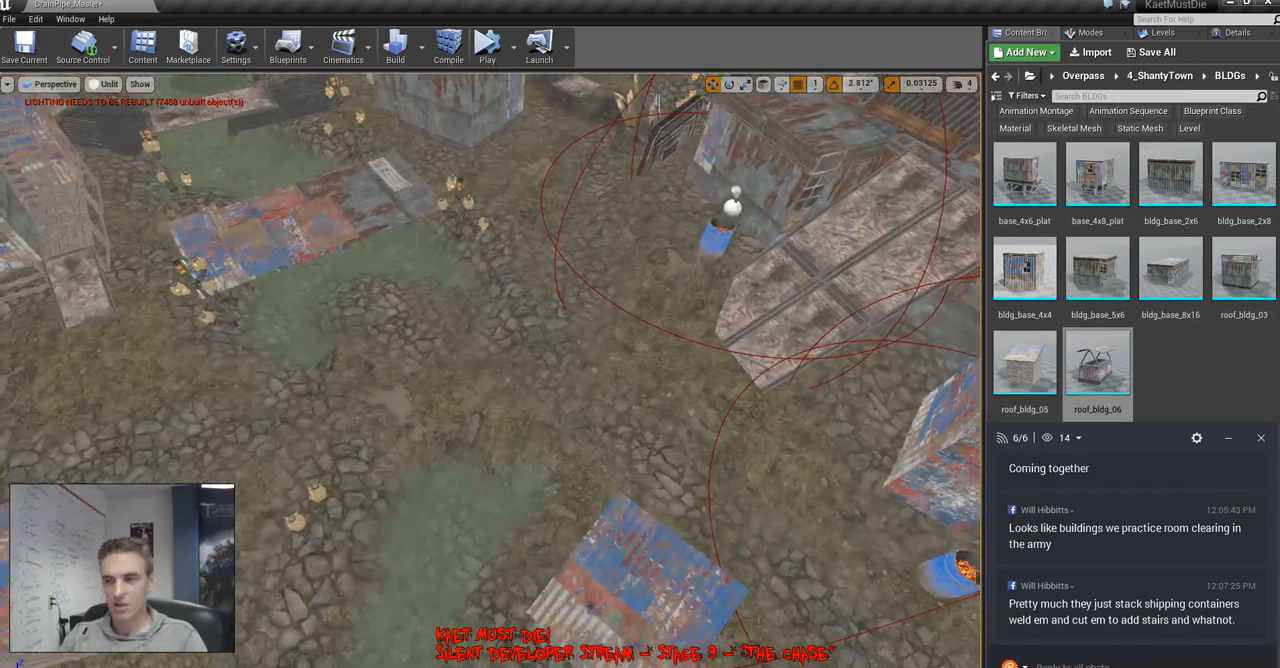
right_drag(490, 370, 290, 370)
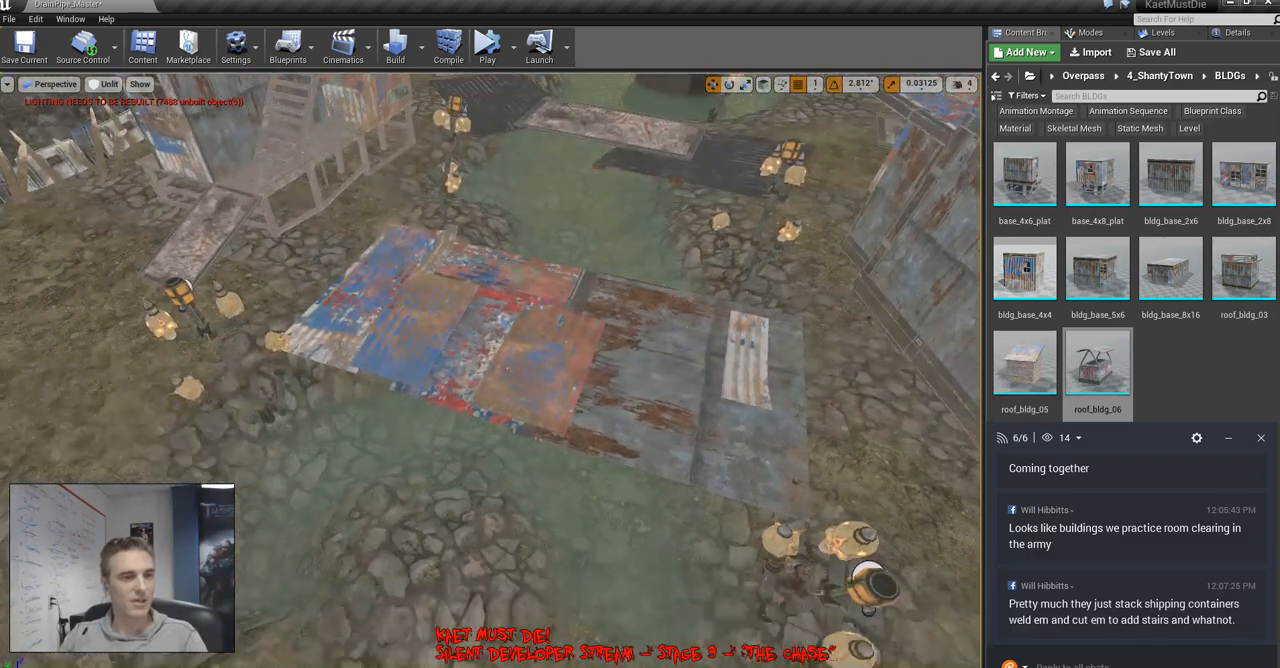
click(560, 322)
right_drag(560, 322, 335, 325)
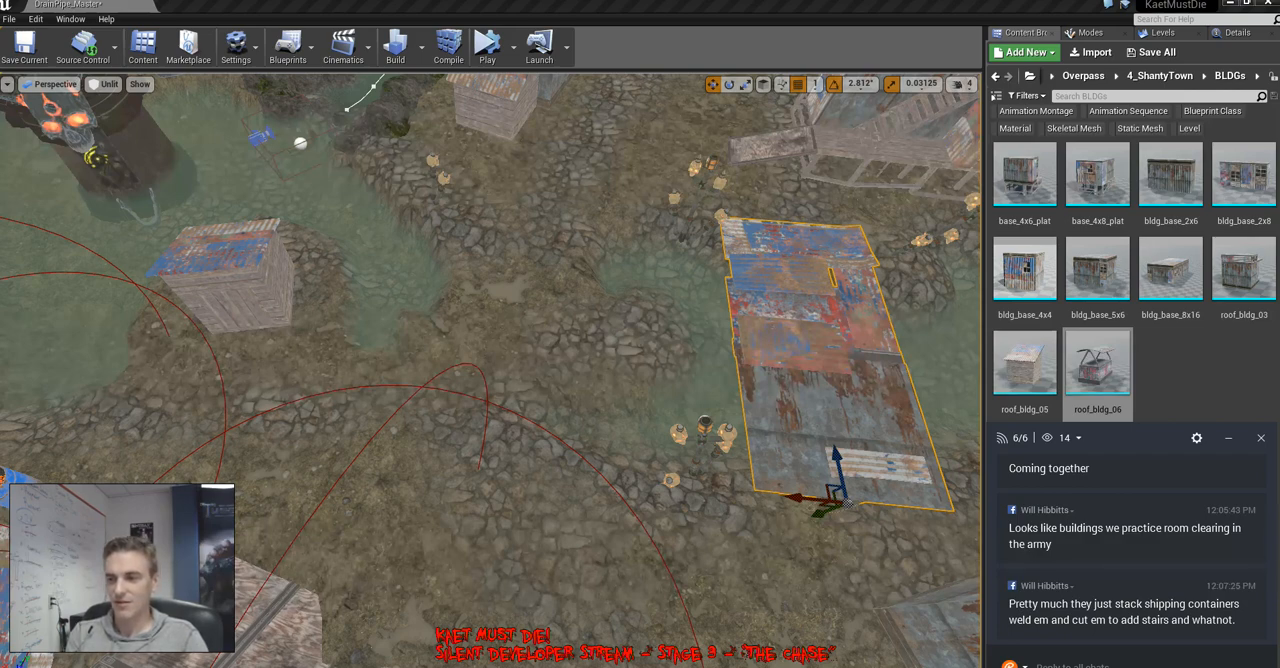
Place a copy of the two-level rusty shack beside the metal door frame on the bank beyond the skull pillar
right_drag(490, 370, 540, 390)
key(w)
key(w)
key(w)
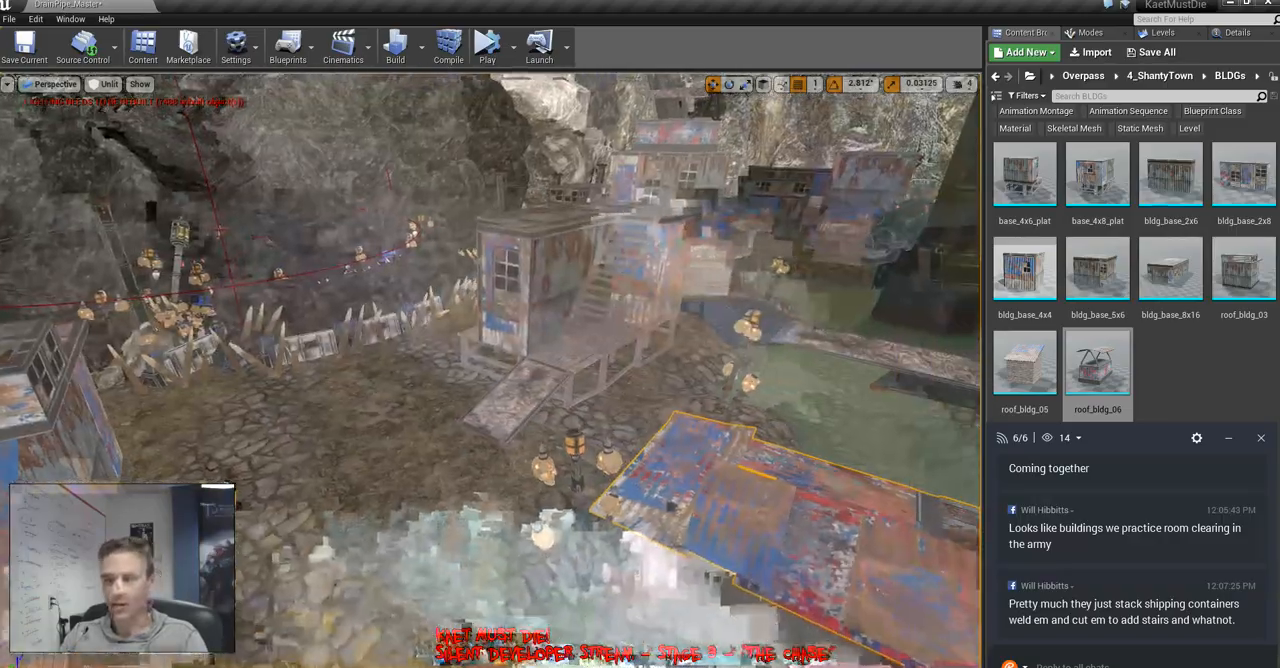
right_drag(490, 370, 620, 310)
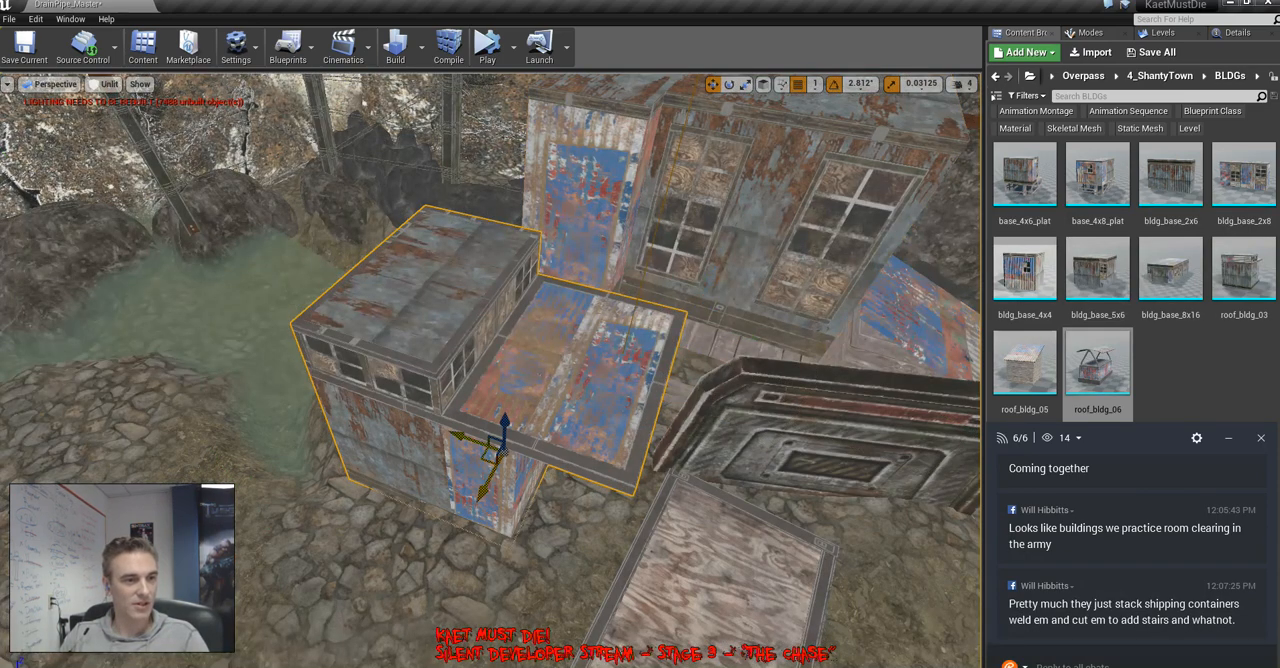
drag(53, 546, 5, 547)
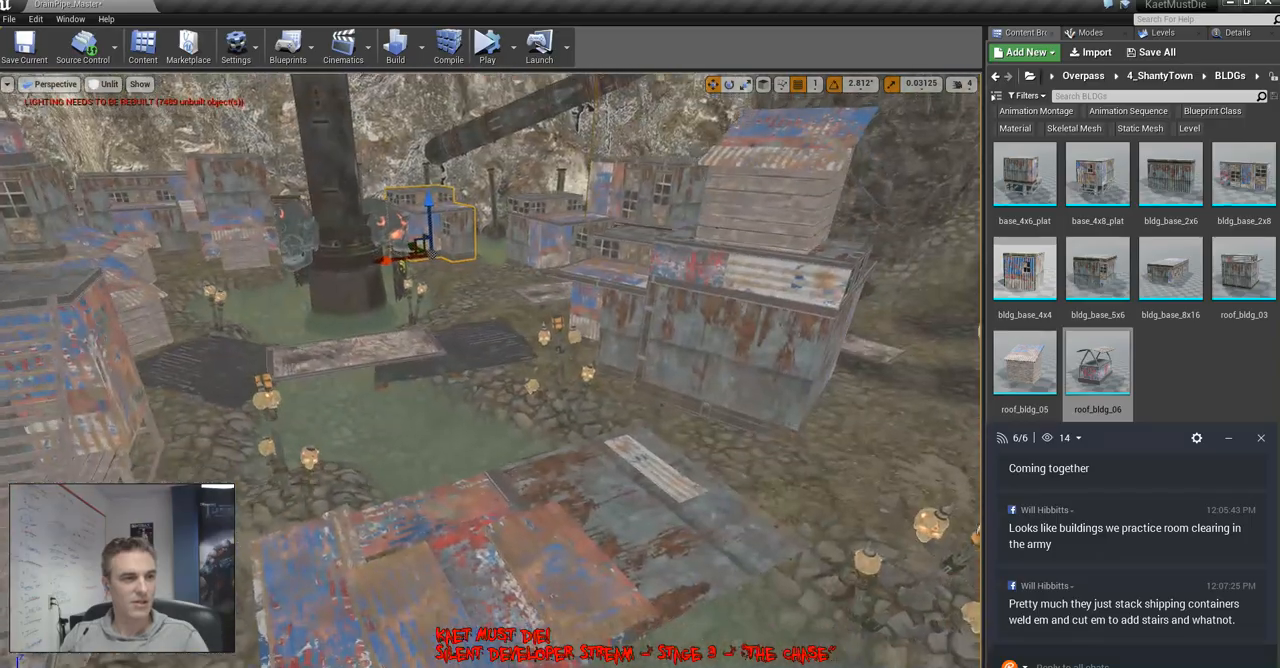
Move the rusted building group with the slanted-roof plank hut on top closer to the neighbouring rusted building
right_drag(490, 370, 350, 430)
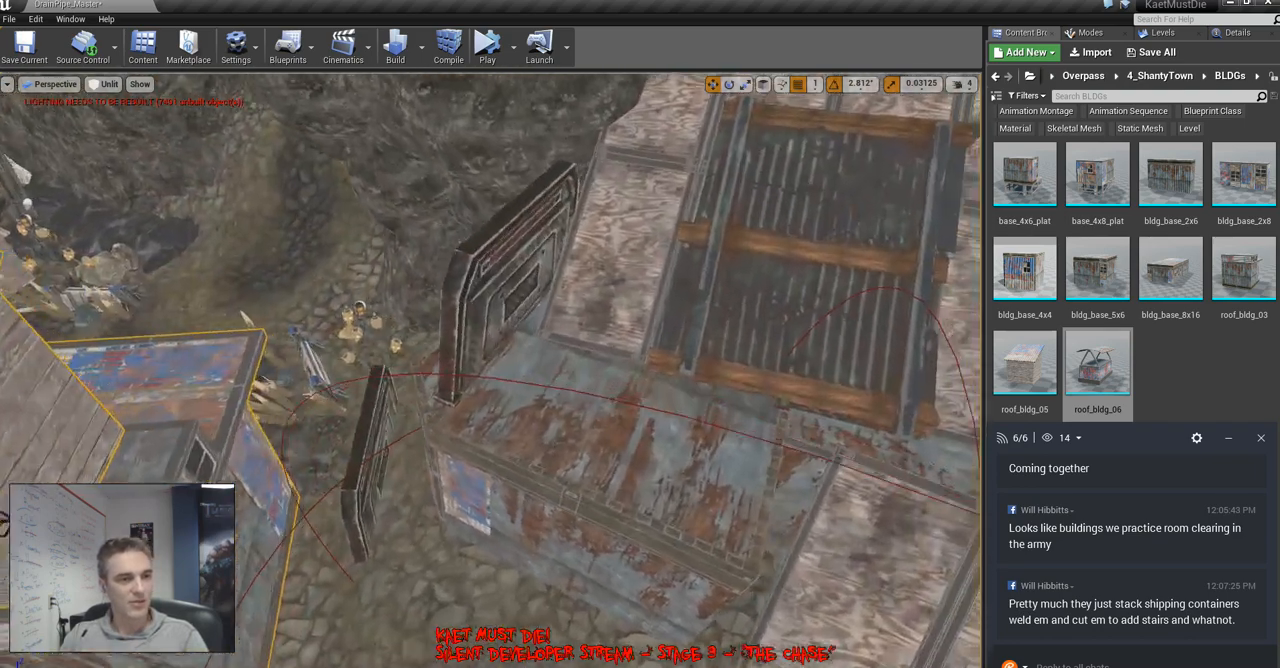
right_drag(490, 370, 405, 450)
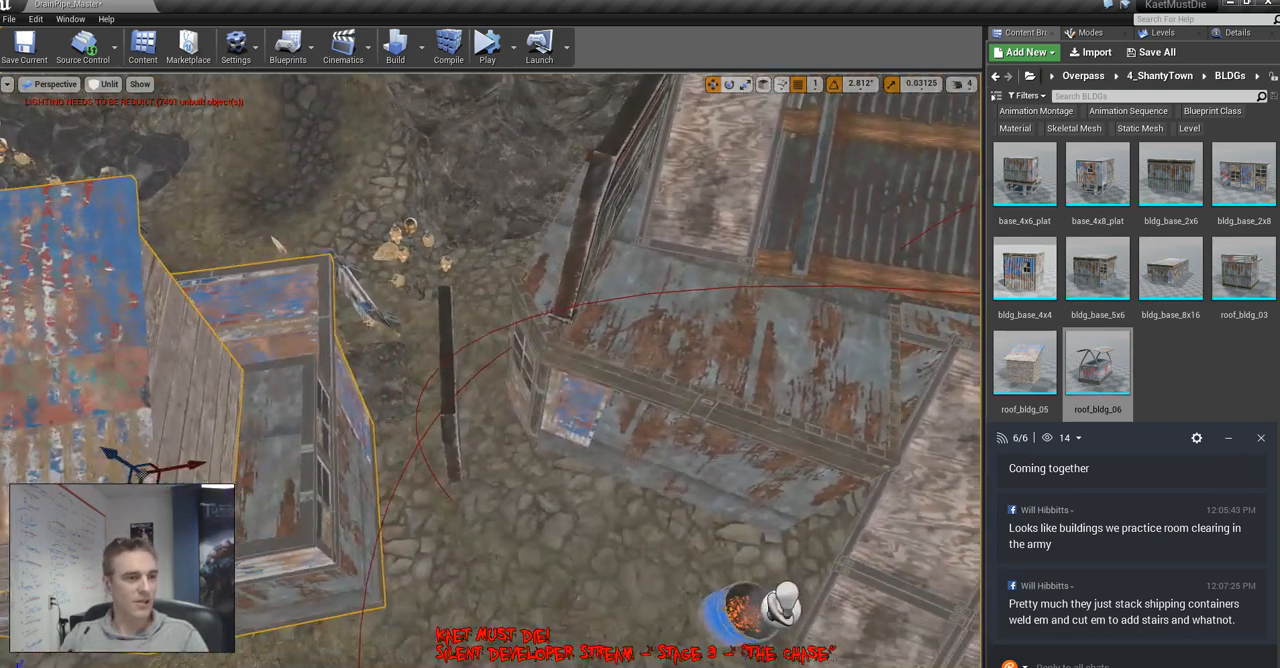
drag(192, 465, 300, 449)
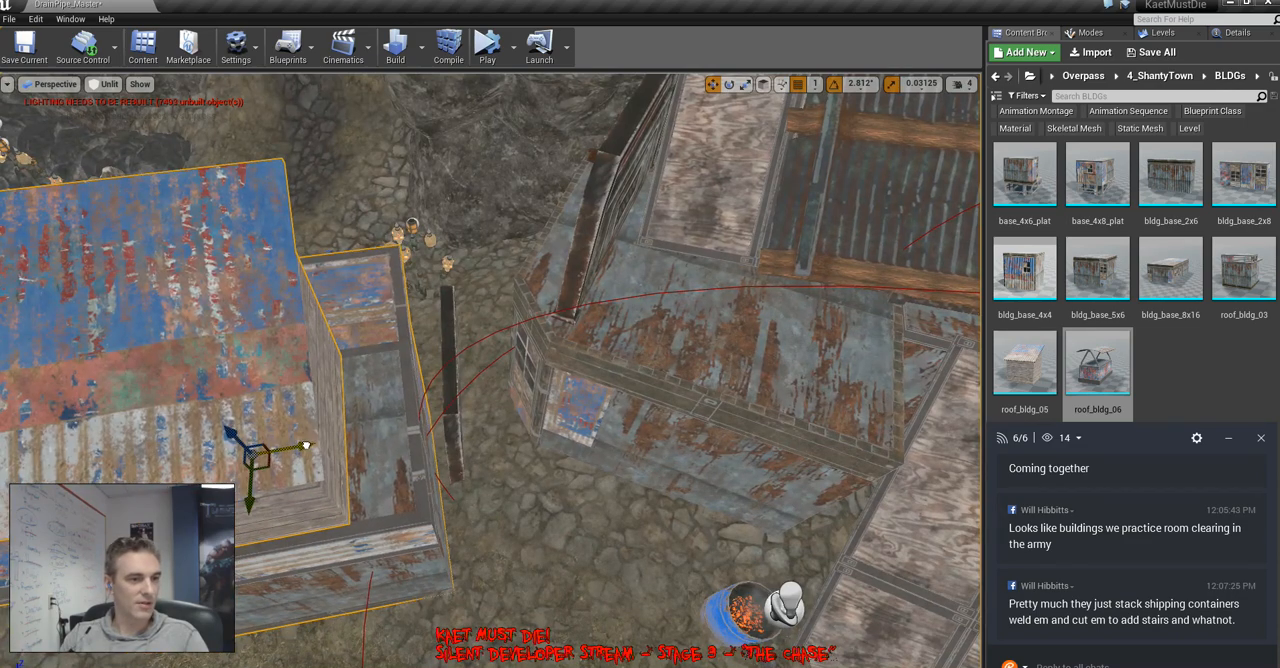
right_drag(300, 449, 318, 468)
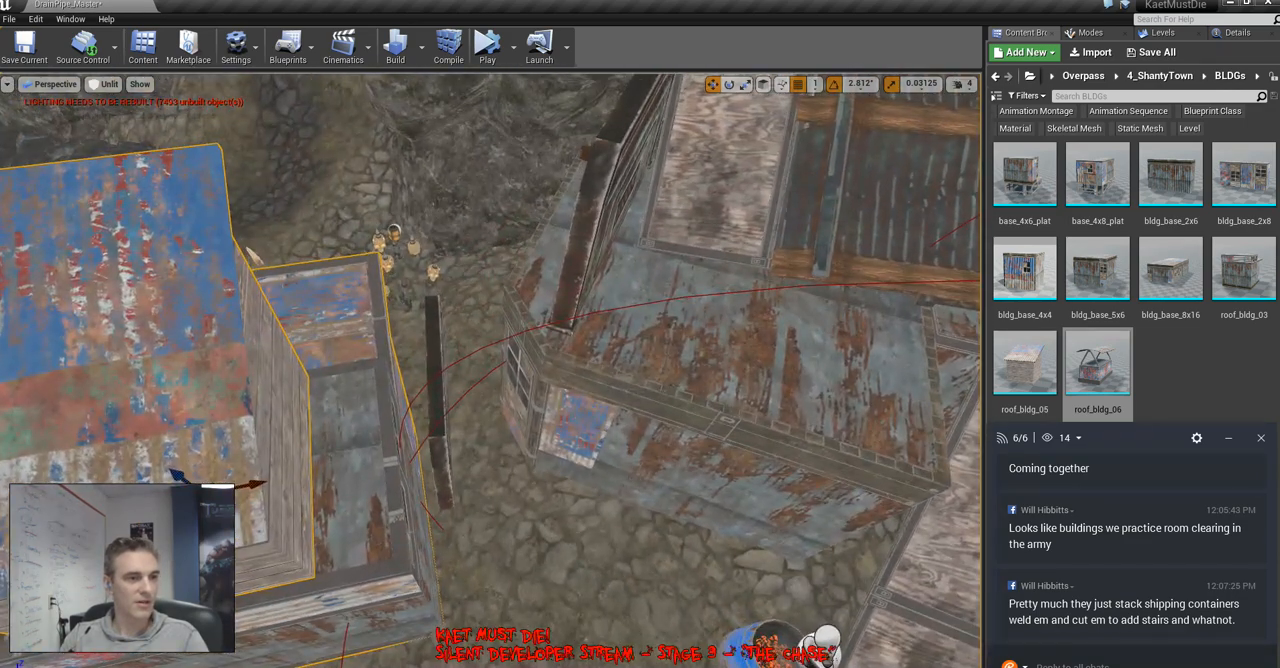
Delete the narrow rusty panel between the two rusted buildings and the plywood ramp beside the metal door frame
click(436, 390)
key(Delete)
right_drag(436, 390, 305, 385)
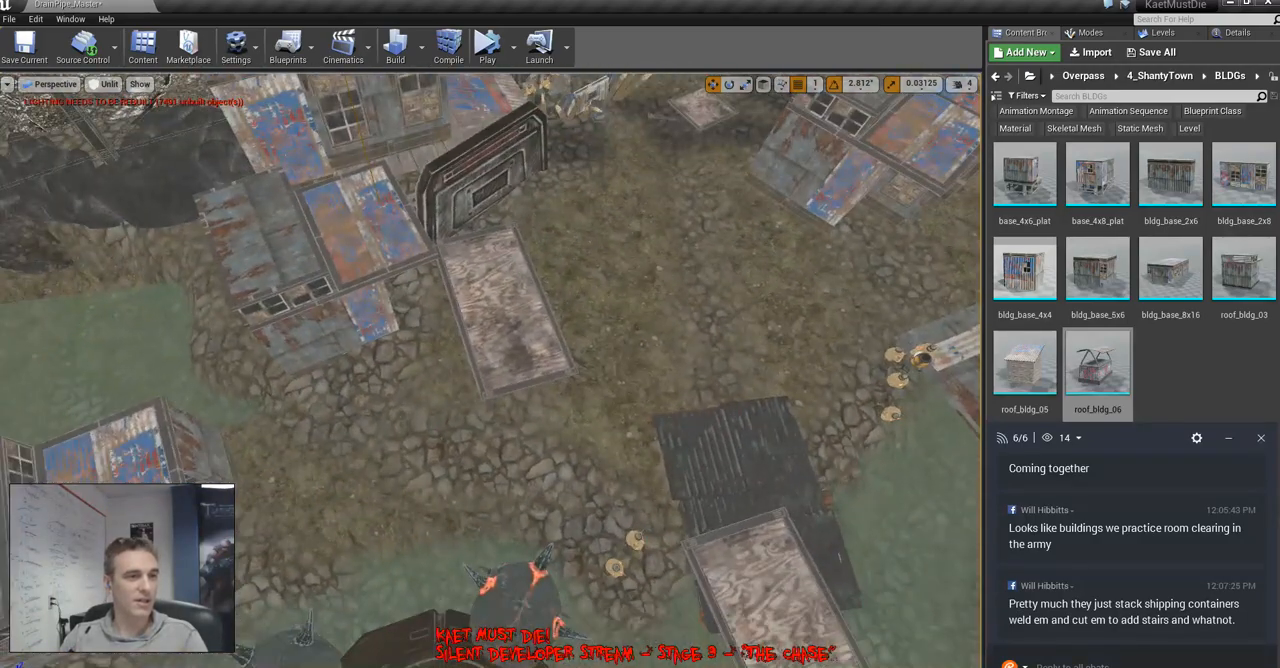
click(505, 320)
key(Delete)
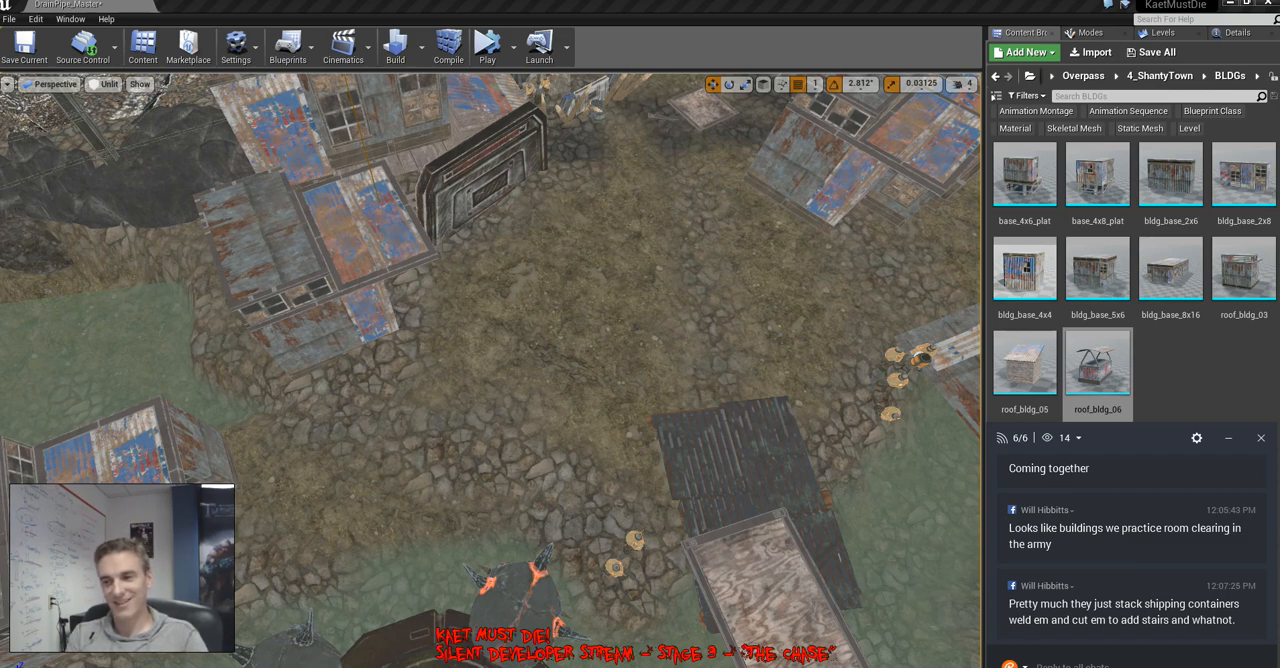
Copy the two-level rusty shack beside the metal door frame onto the open dirt ground next to it
right_drag(490, 370, 498, 345)
click(490, 360)
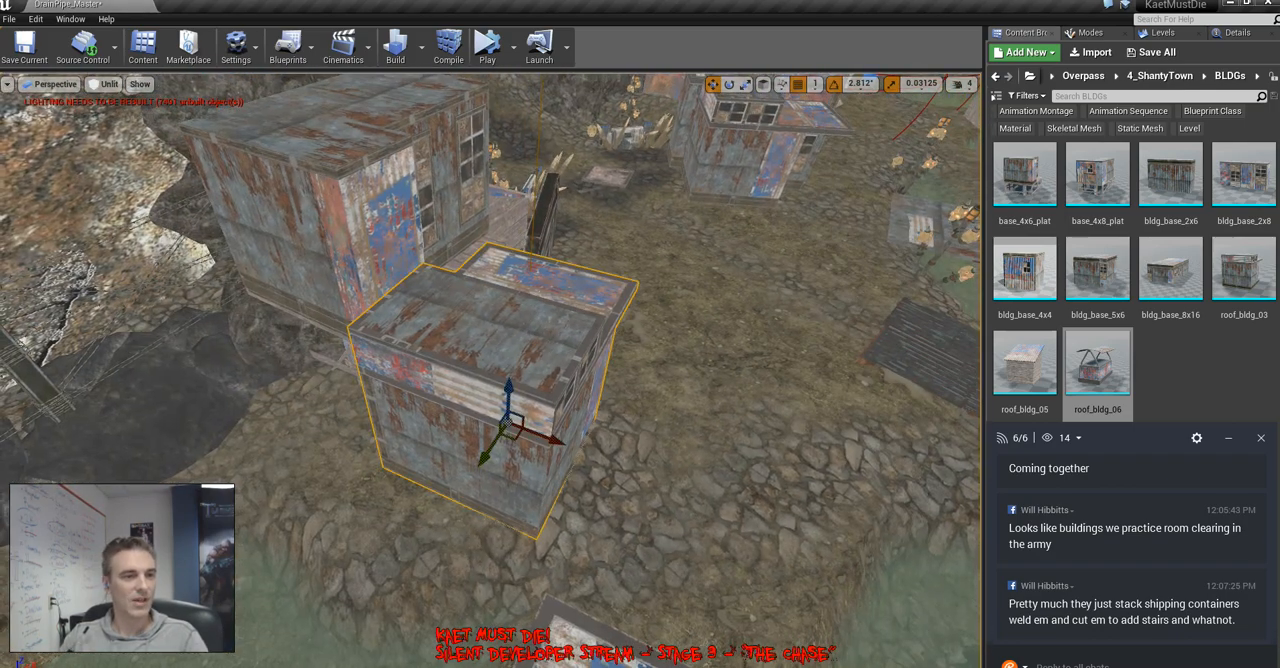
alt+drag(510, 425, 715, 295)
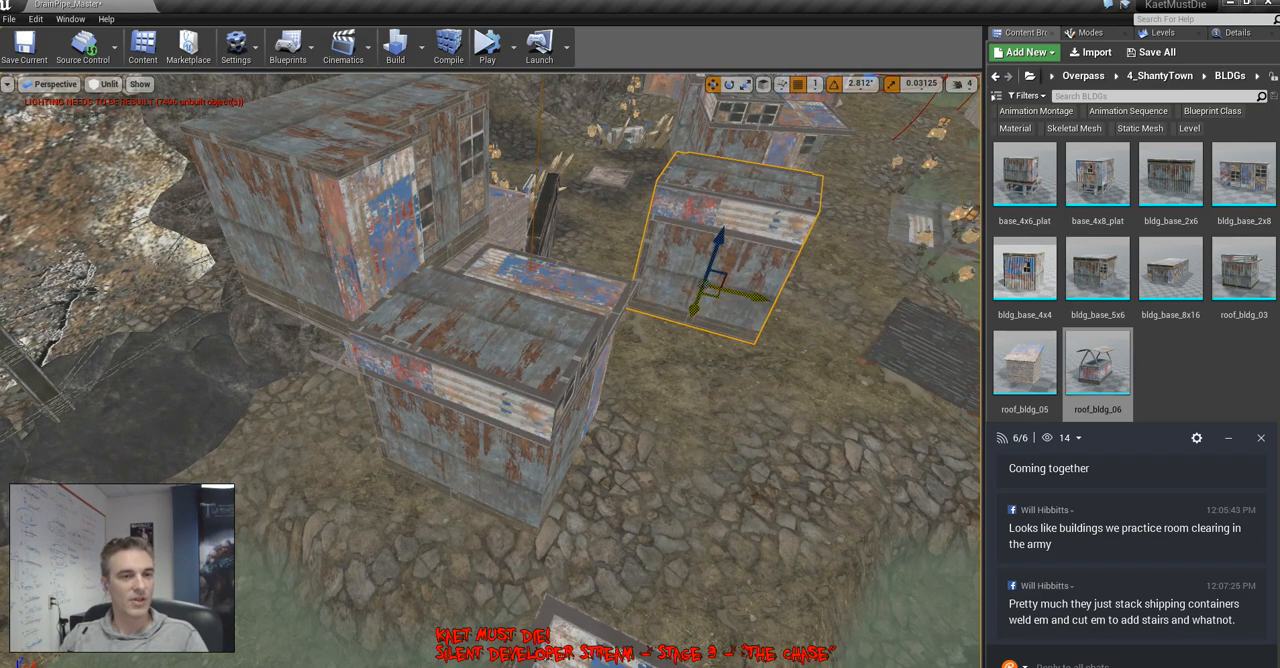
Rotate the copied two-level shack and adjust its position on the dirt in front of the metal door frame
key(f)
key(e)
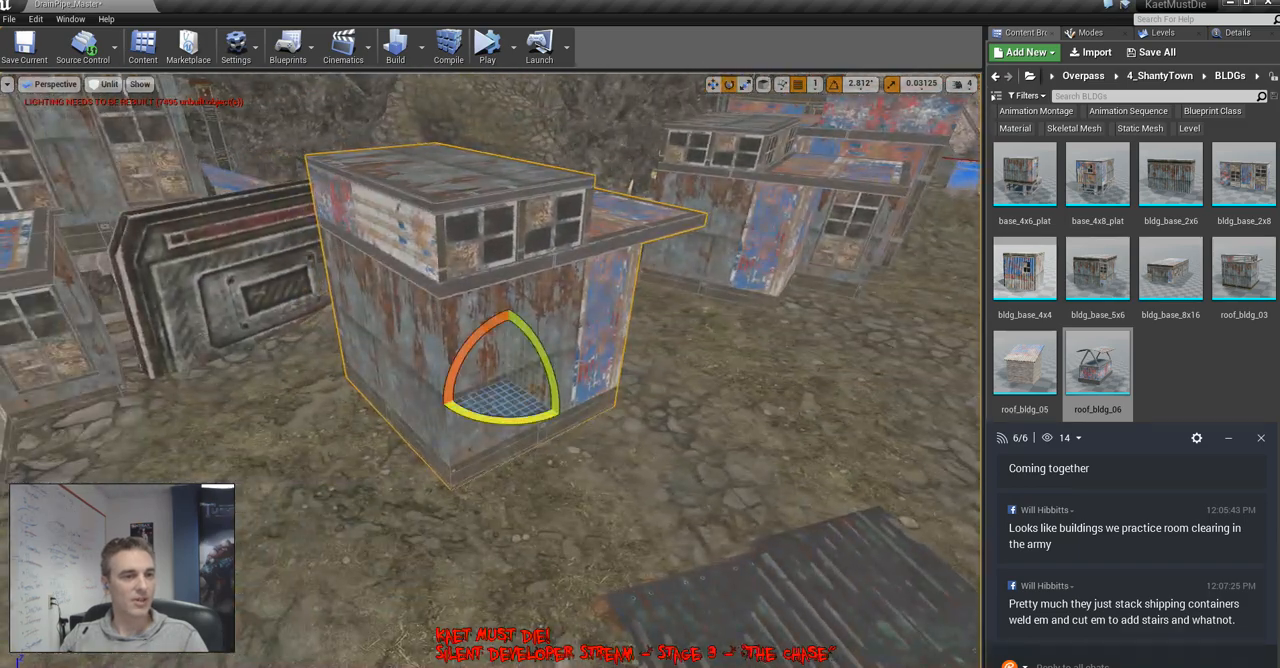
drag(503, 421, 395, 421)
right_drag(503, 421, 395, 448)
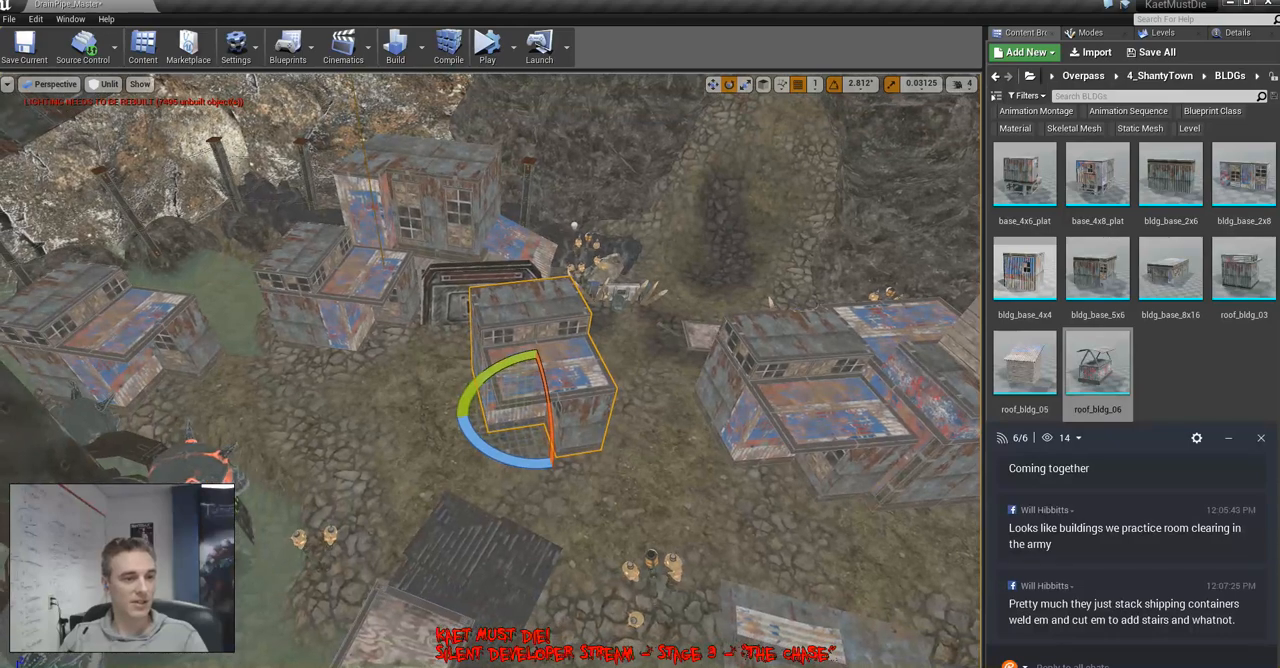
drag(494, 455, 522, 497)
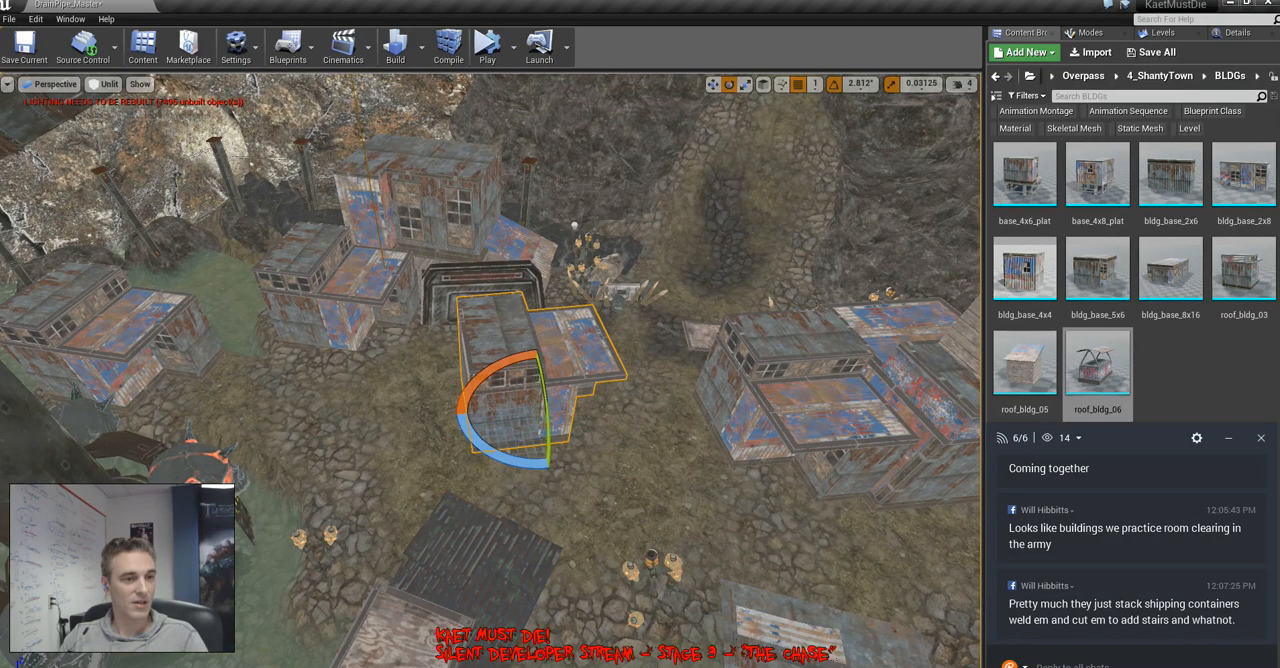
key(w)
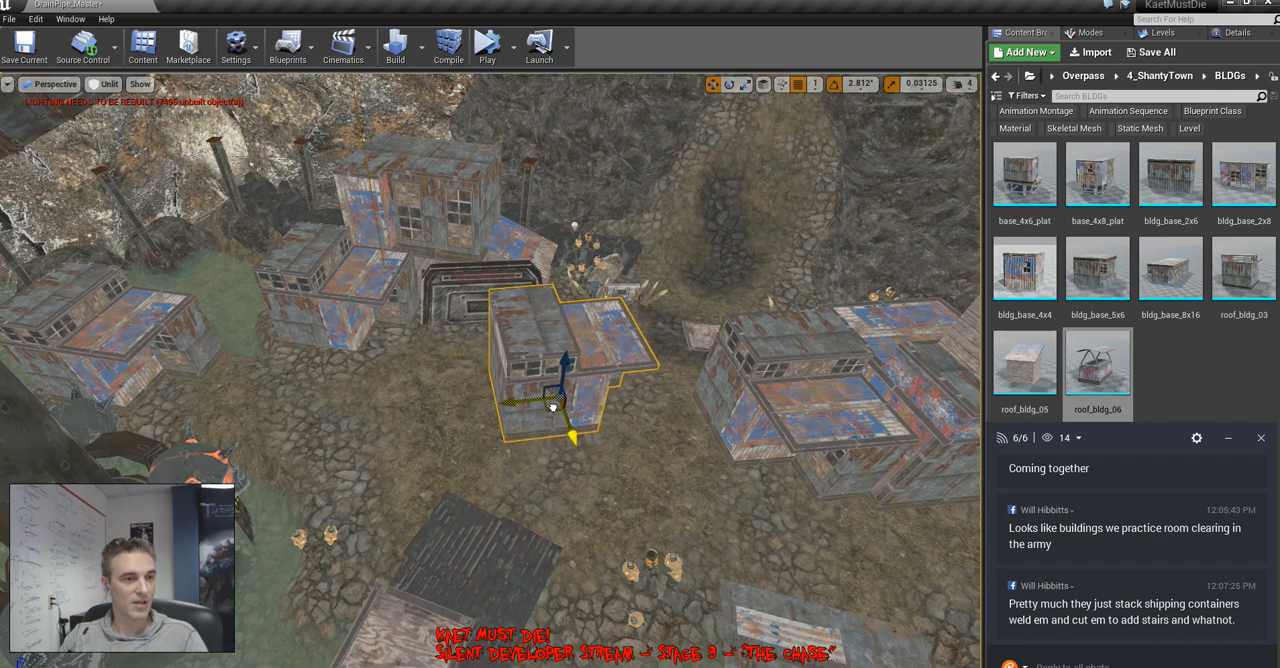
right_drag(535, 408, 412, 445)
Place a copy of the slanted-roof plank hut on the bank at the far end of the plywood bridge
click(430, 496)
right_drag(430, 496, 545, 460)
alt+drag(336, 603, 606, 346)
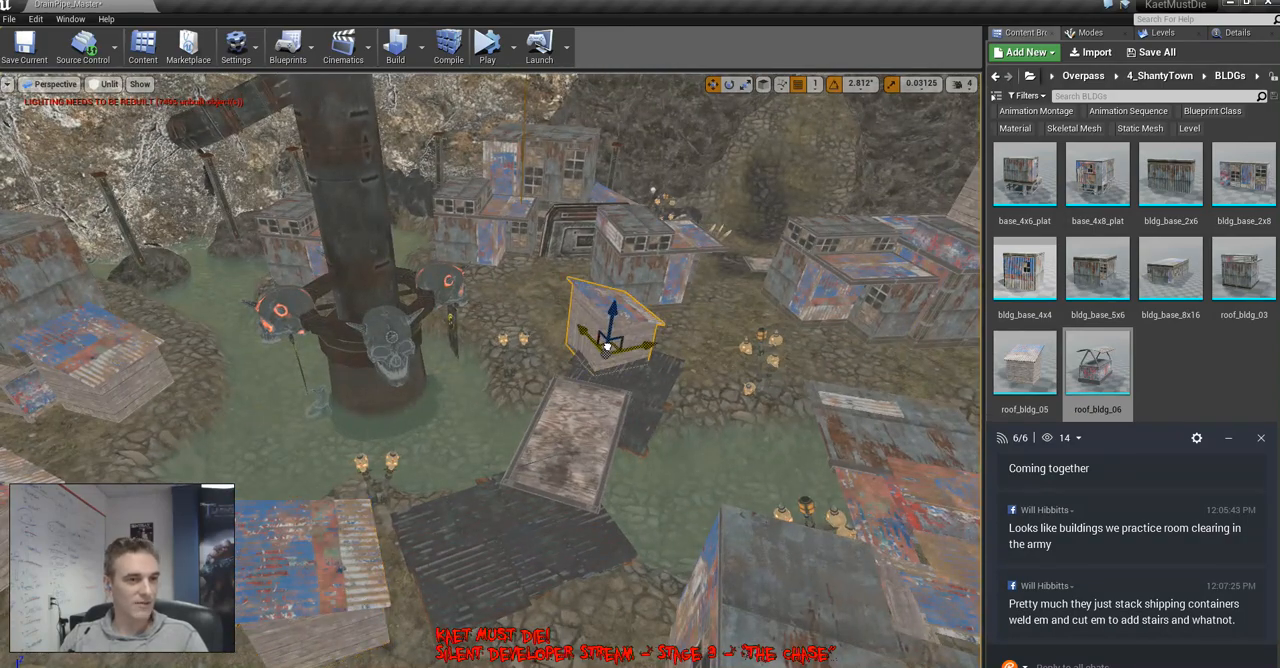
right_drag(566, 300, 640, 225)
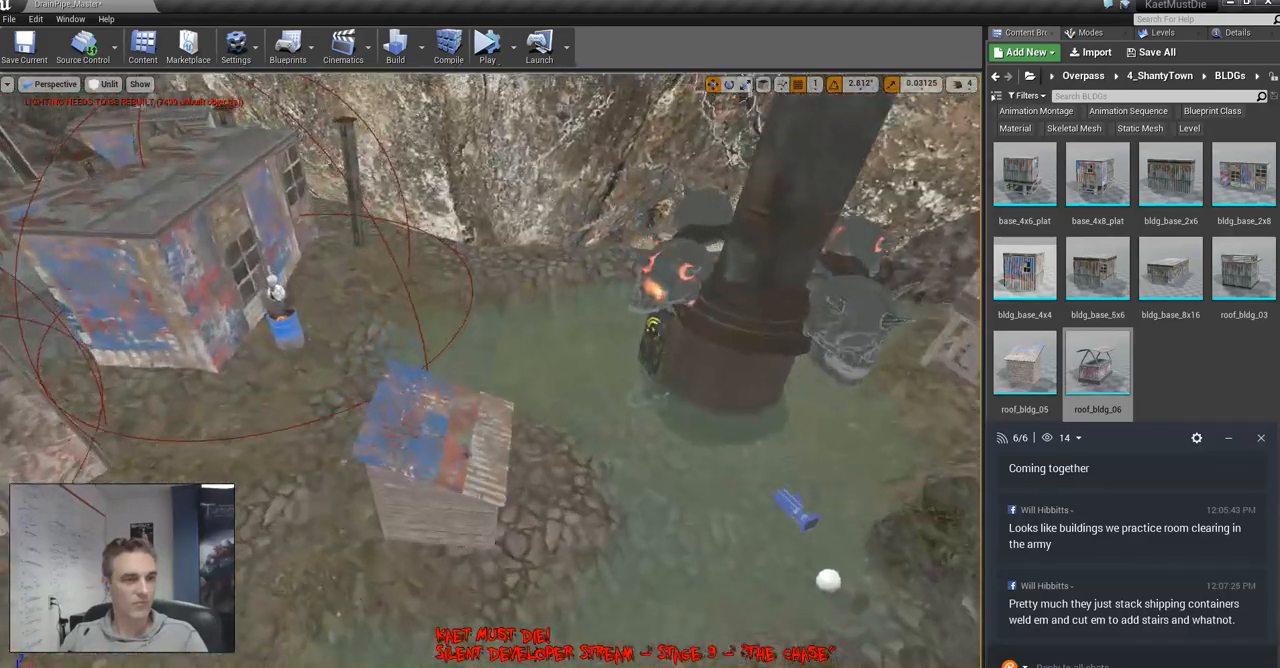
right_drag(490, 370, 478, 450)
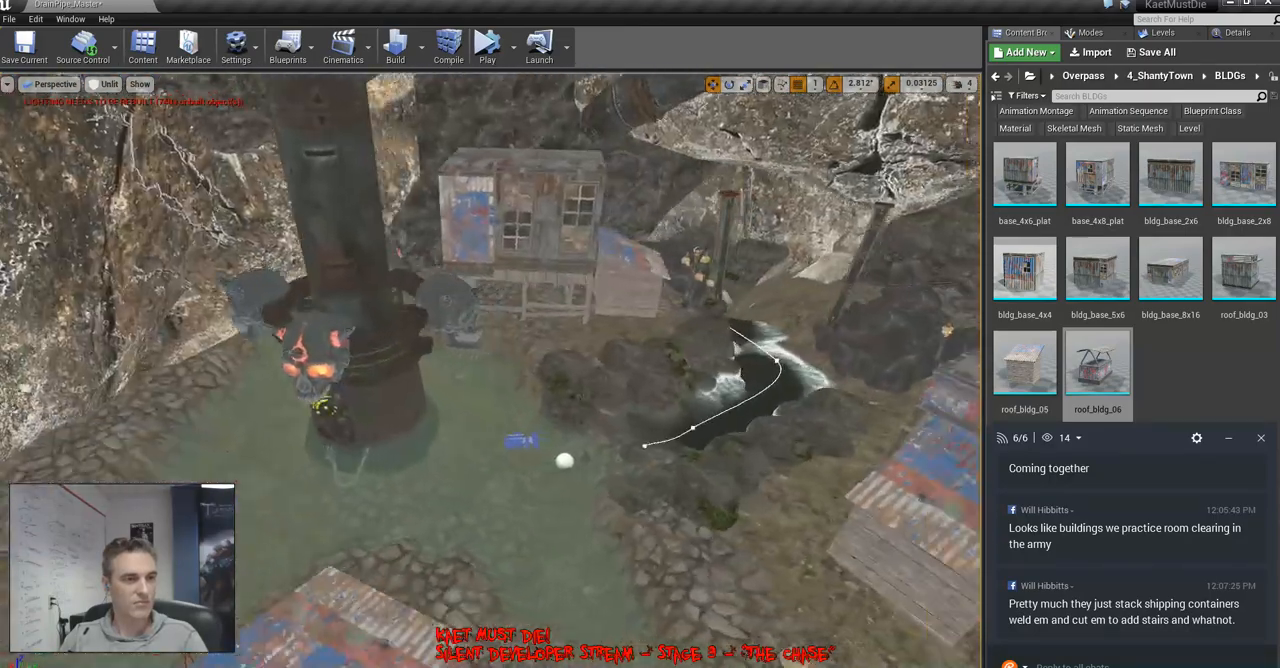
right_drag(490, 370, 370, 385)
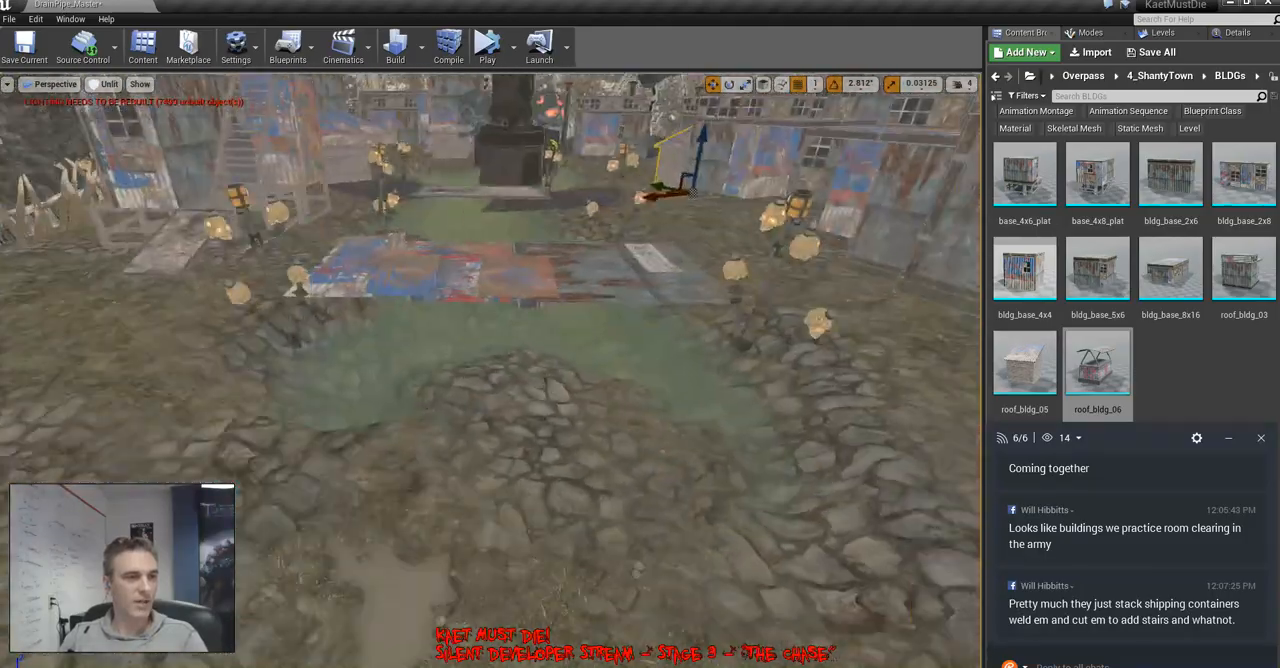
Inspect the shanty buildings, skull pillars, spiked trenches and rocky pools throughout the cave level
right_drag(490, 370, 500, 400)
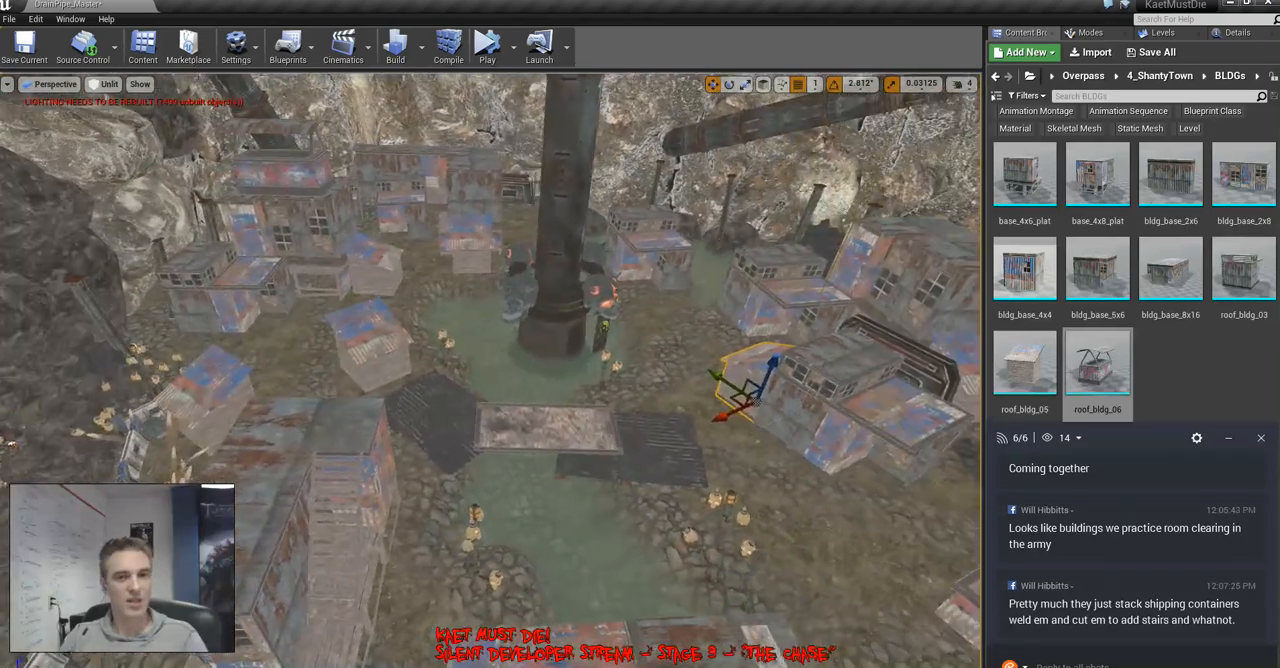
right_drag(490, 370, 600, 300)
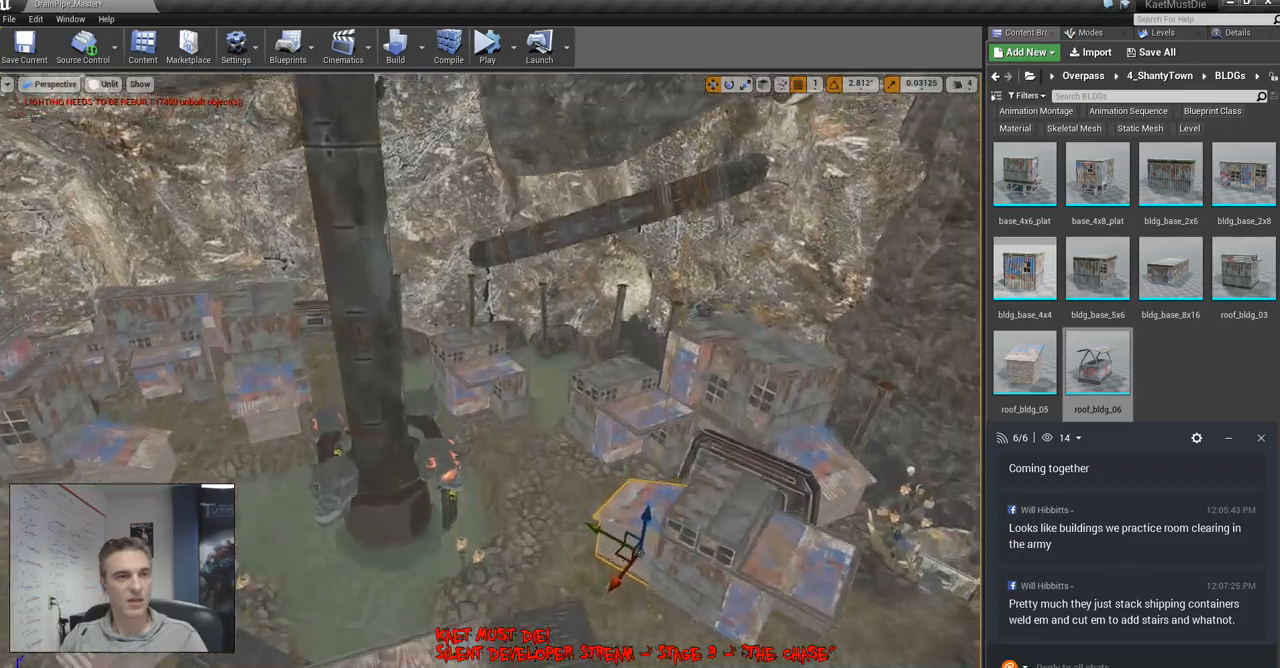
right_drag(490, 370, 370, 370)
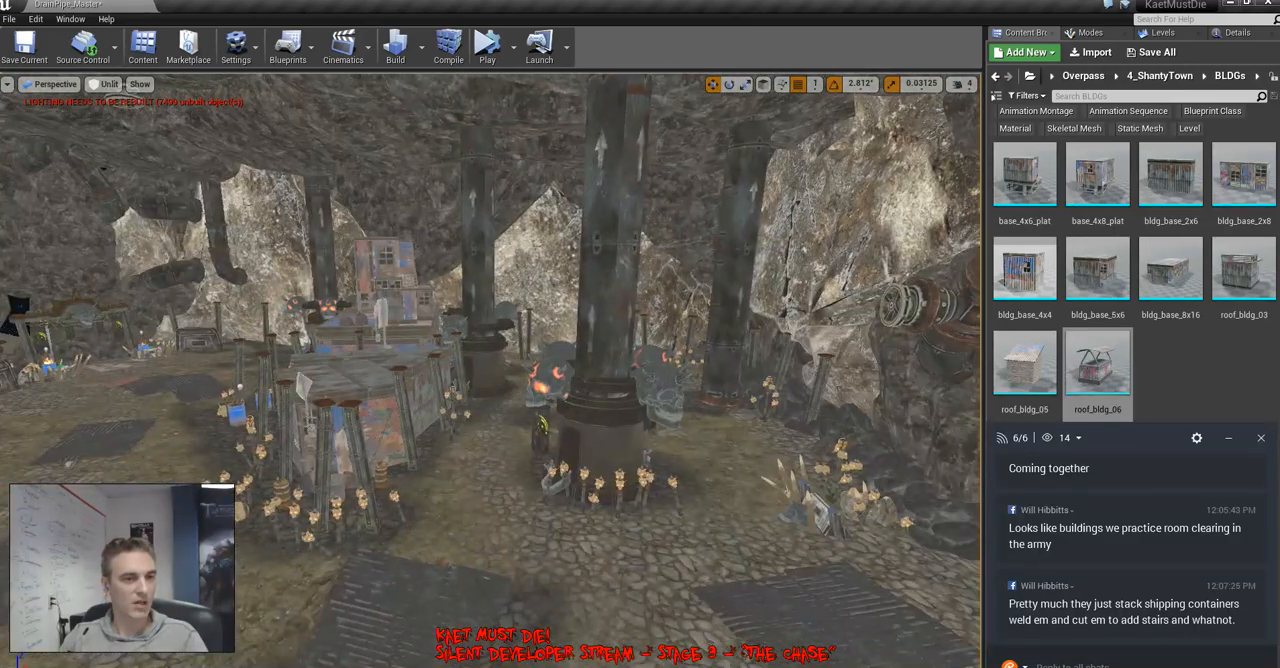
key(d)
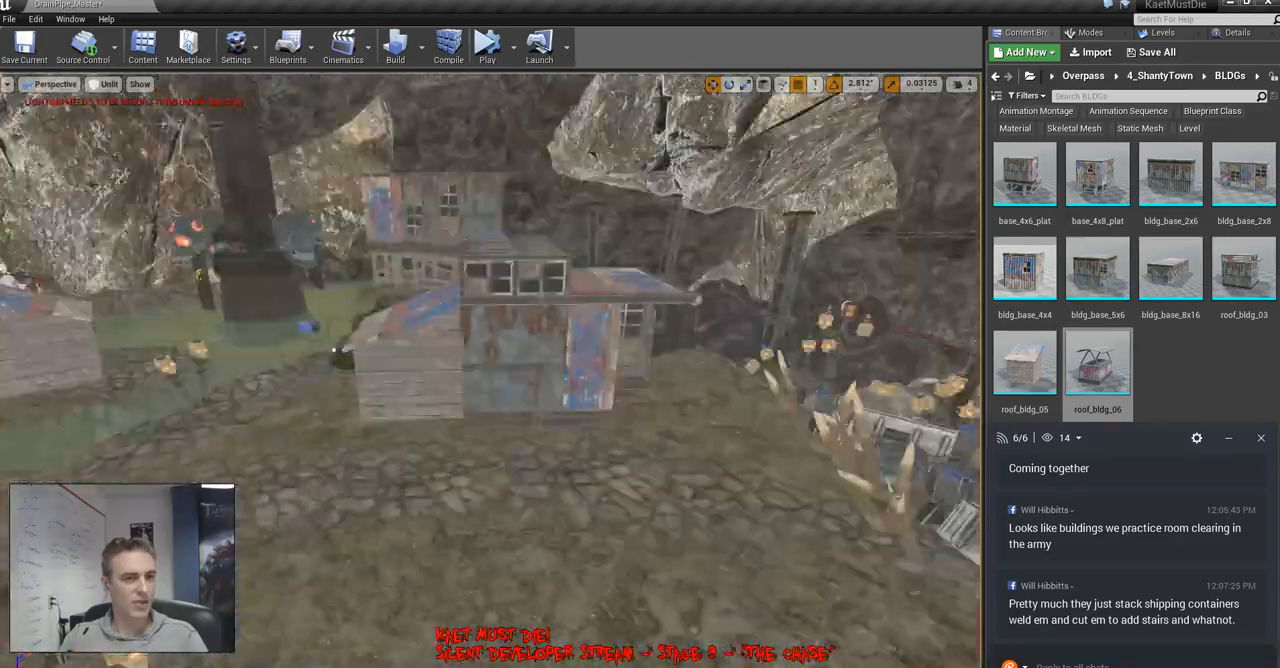
key(d)
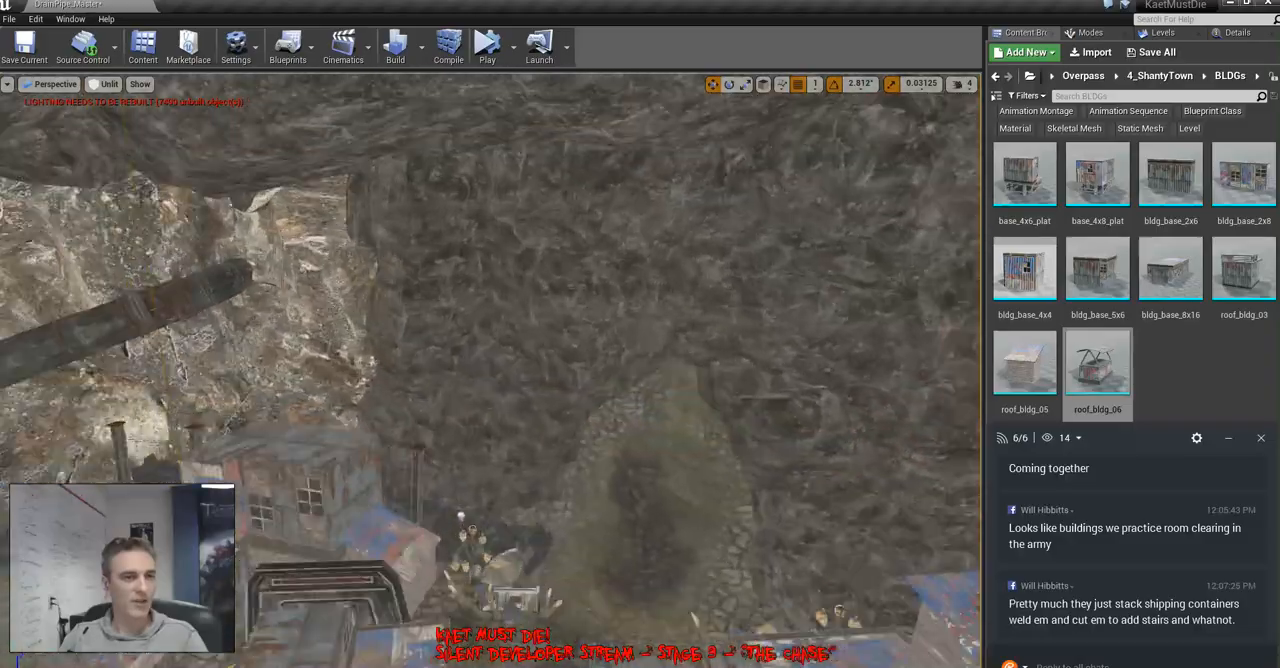
key(d)
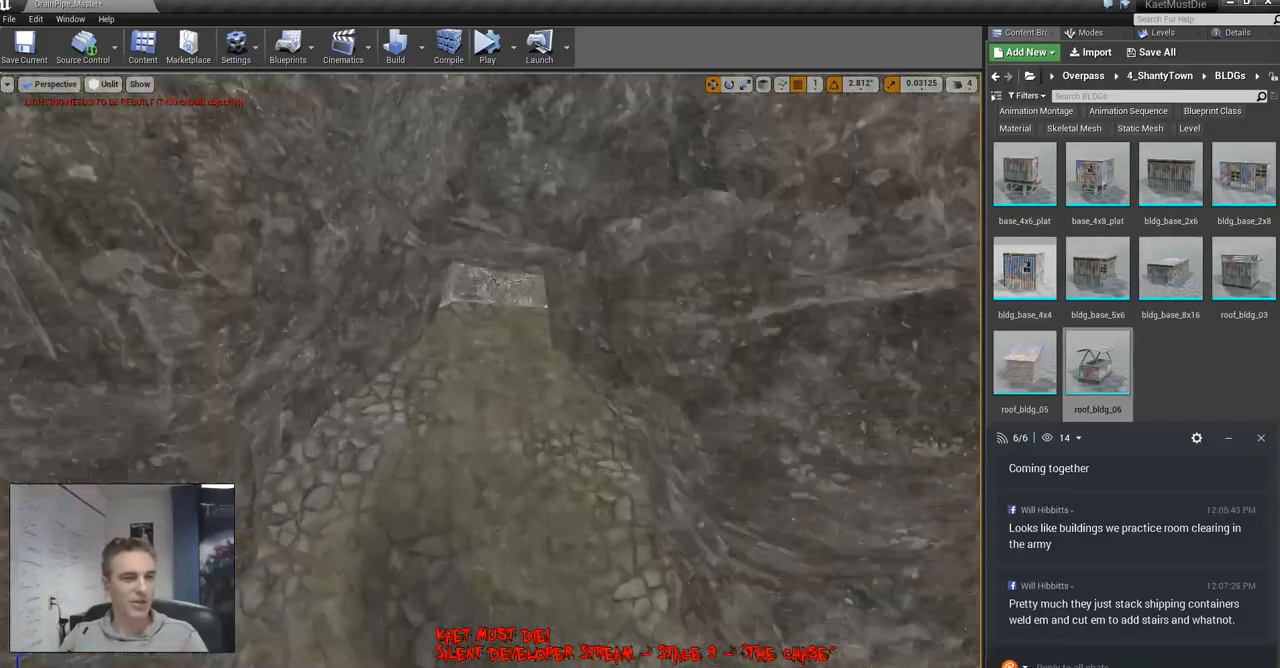
right_drag(490, 370, 700, 350)
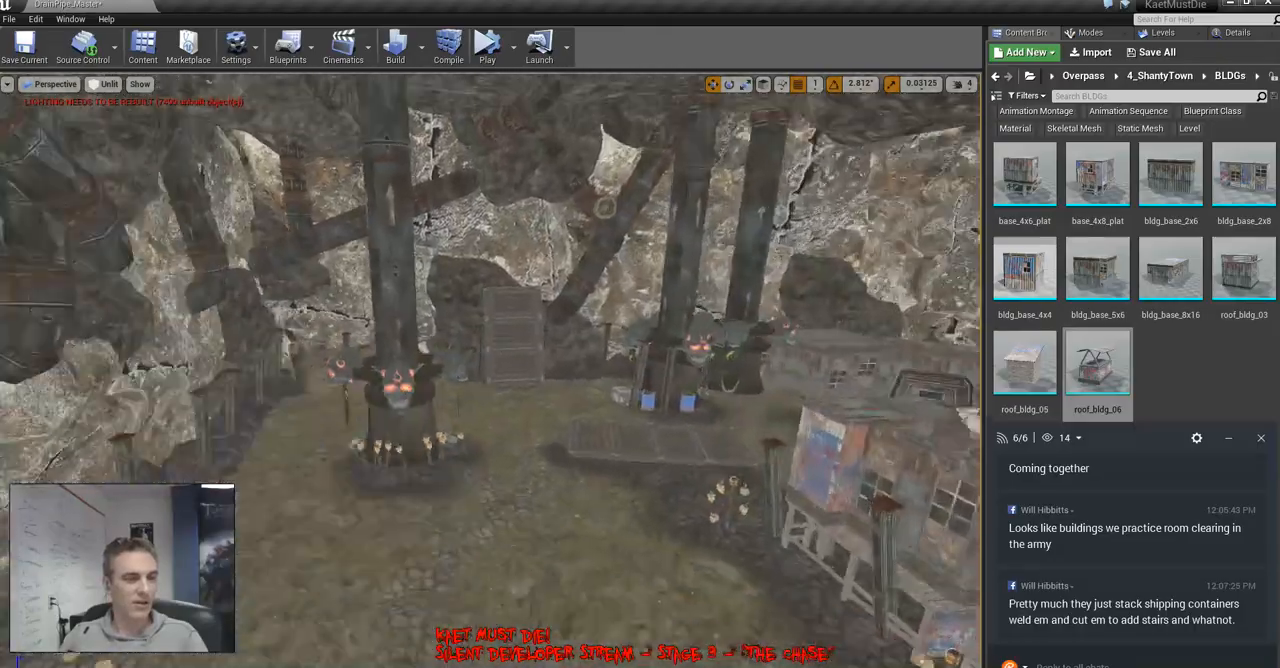
right_drag(490, 370, 700, 370)
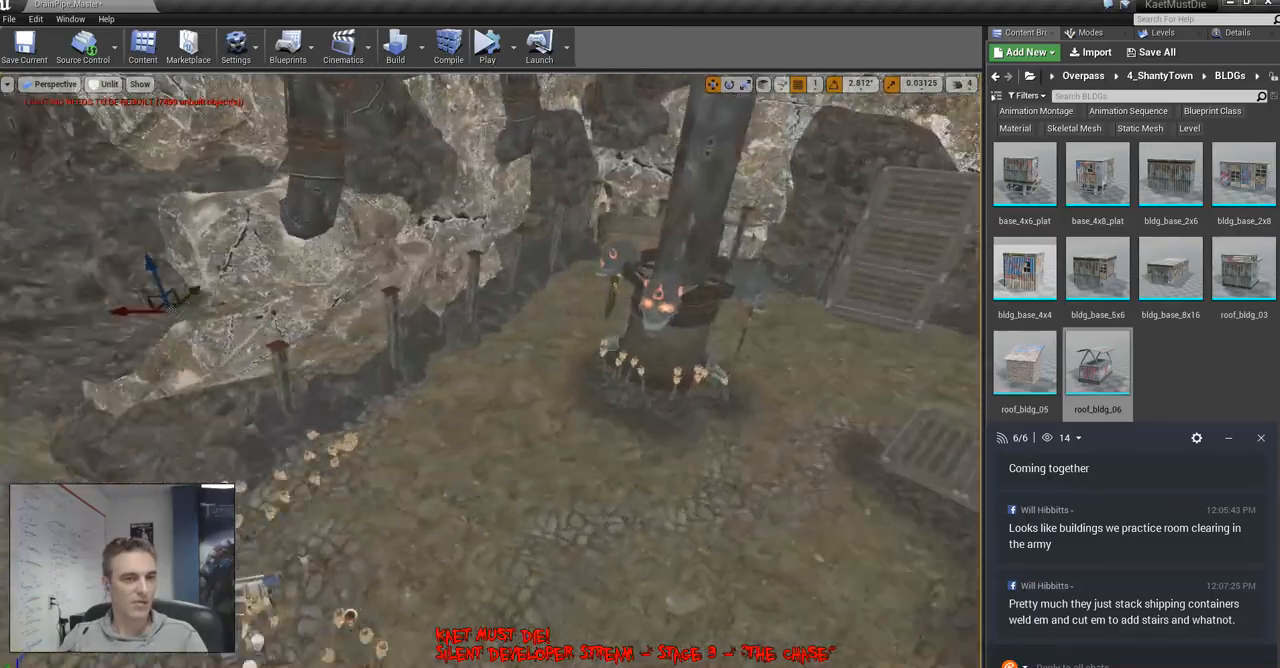
right_drag(490, 370, 290, 370)
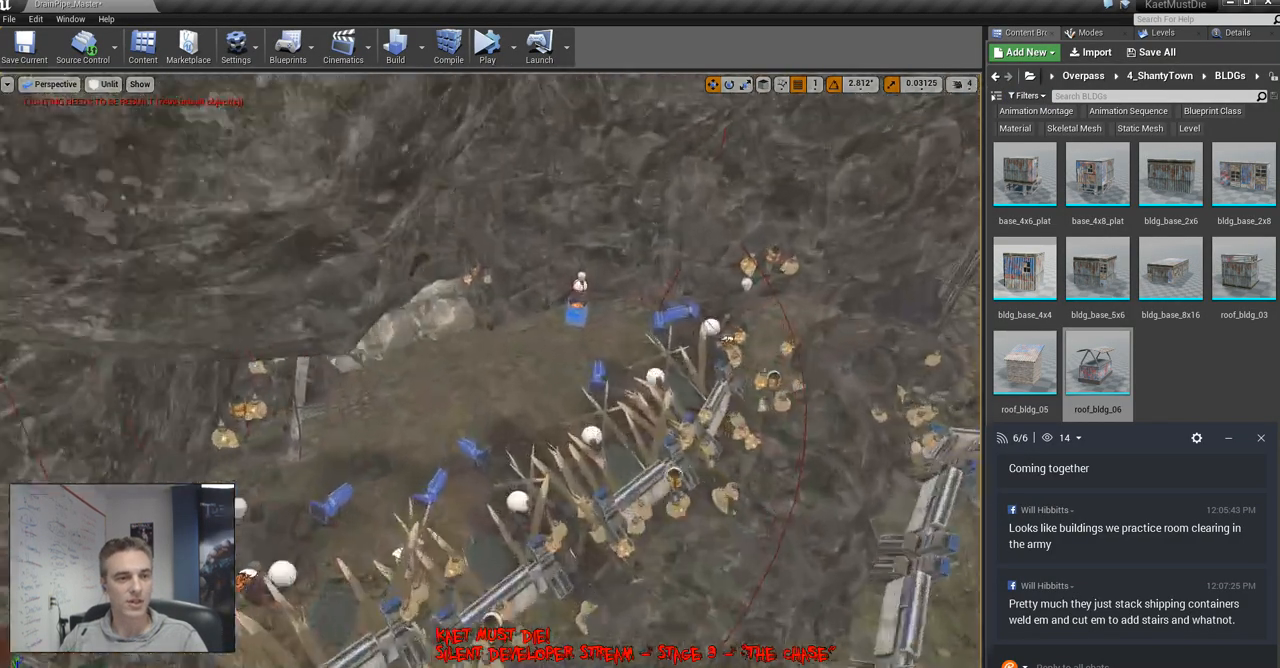
right_drag(490, 370, 390, 270)
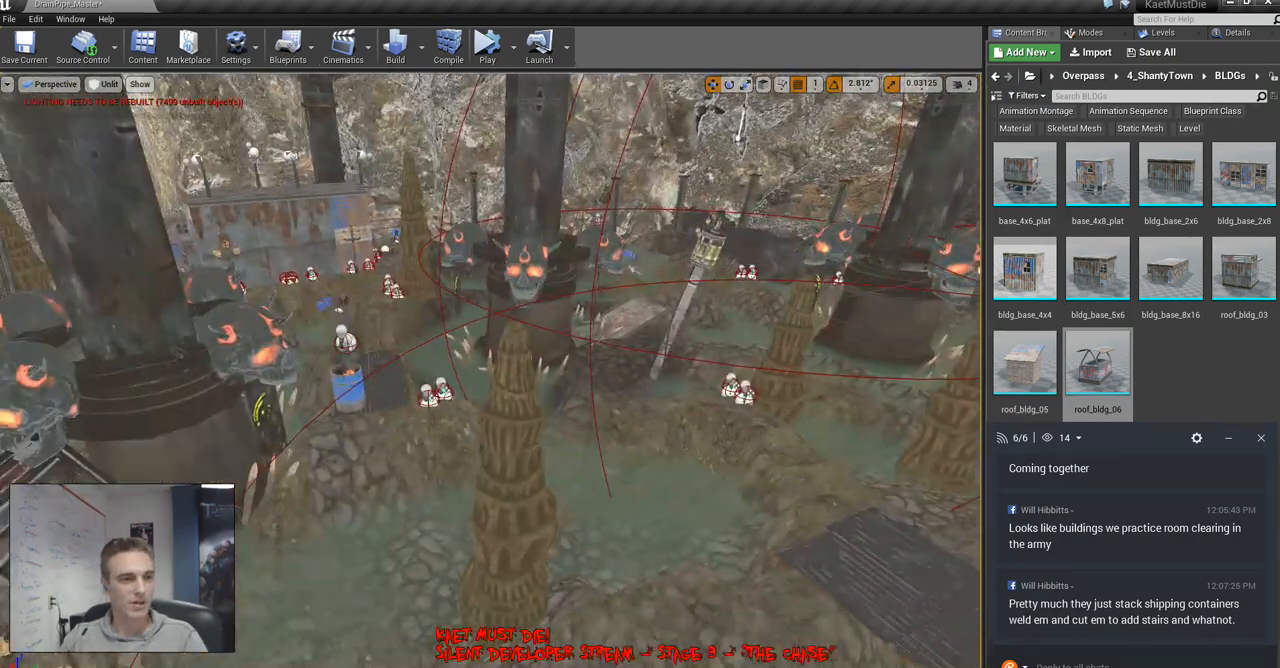
Locate the tall pool stalagmite's static mesh in the MiresDen 6_Props folder and clear the view of the neighbouring assets
click(1238, 33)
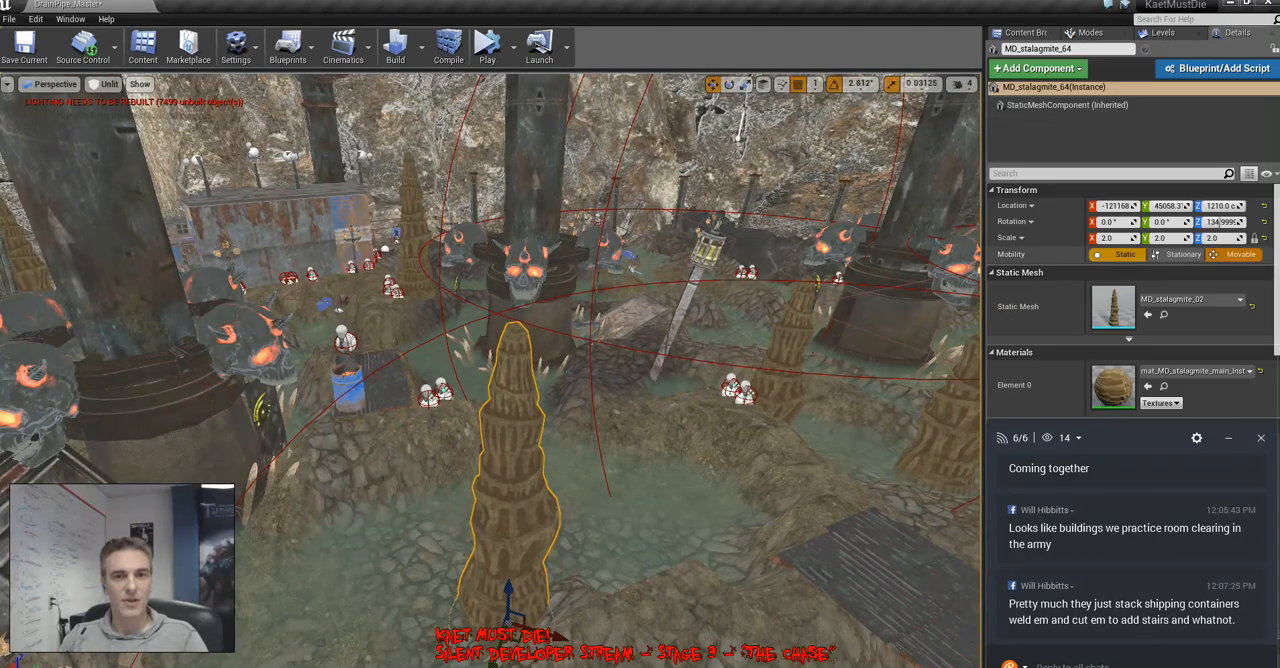
click(1163, 315)
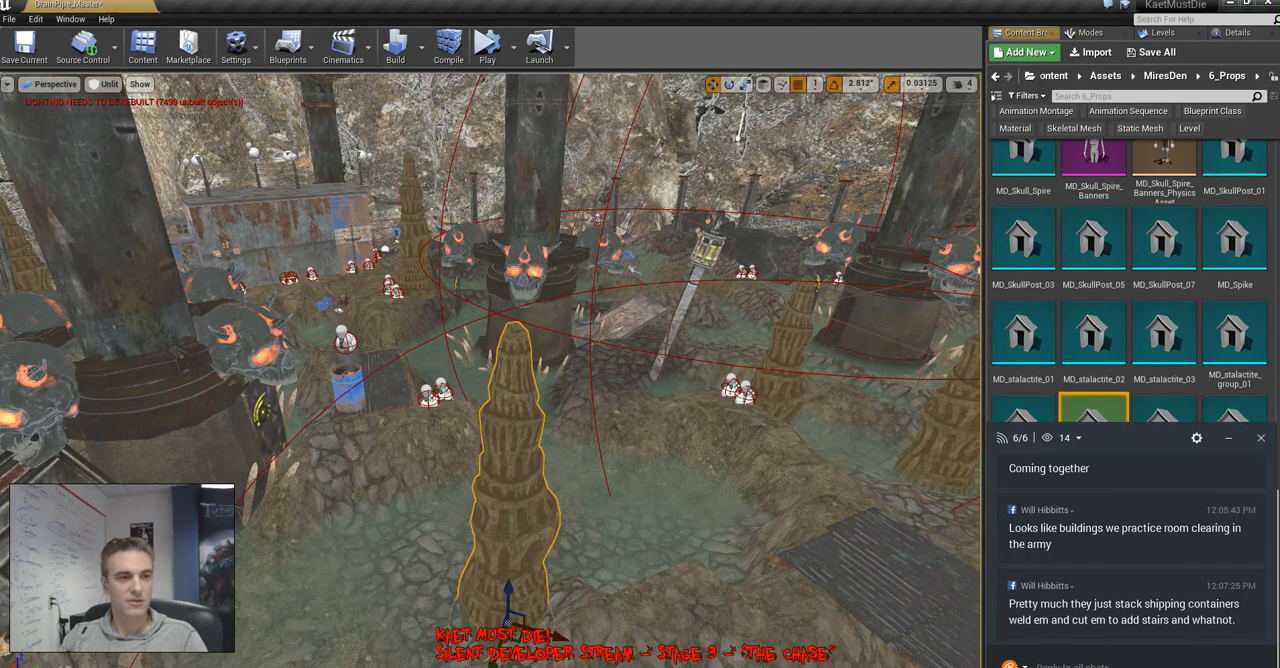
right_drag(640, 330, 410, 305)
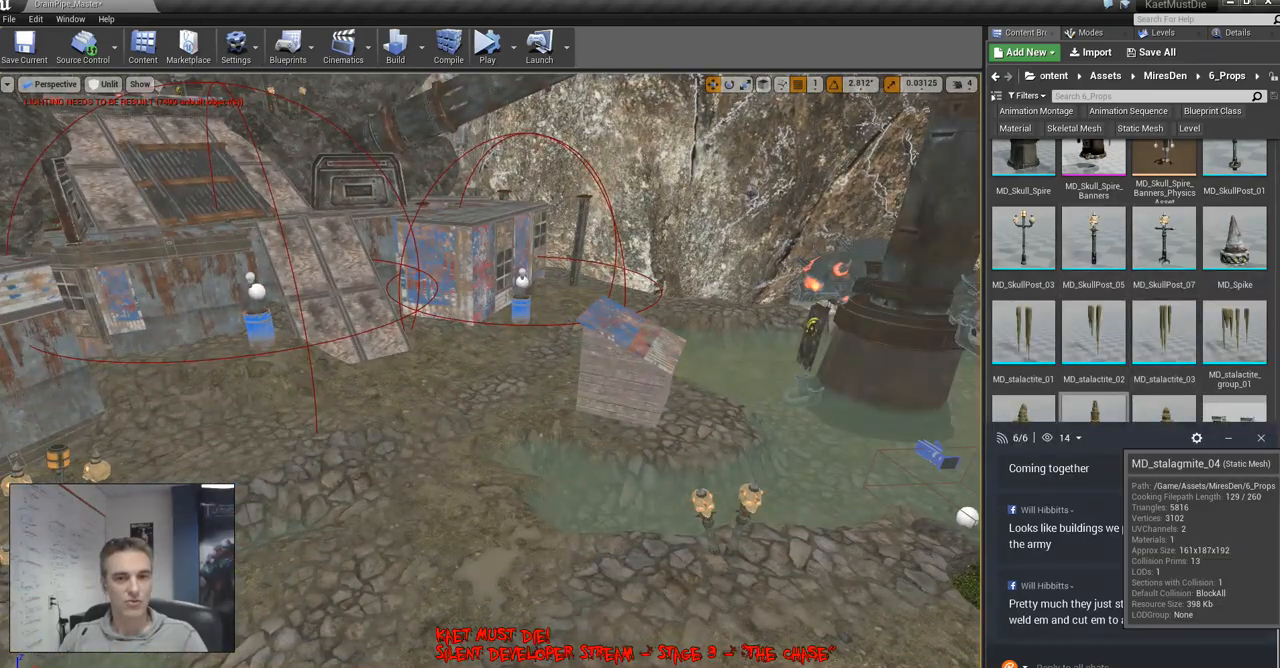
drag(1160, 440, 1100, 666)
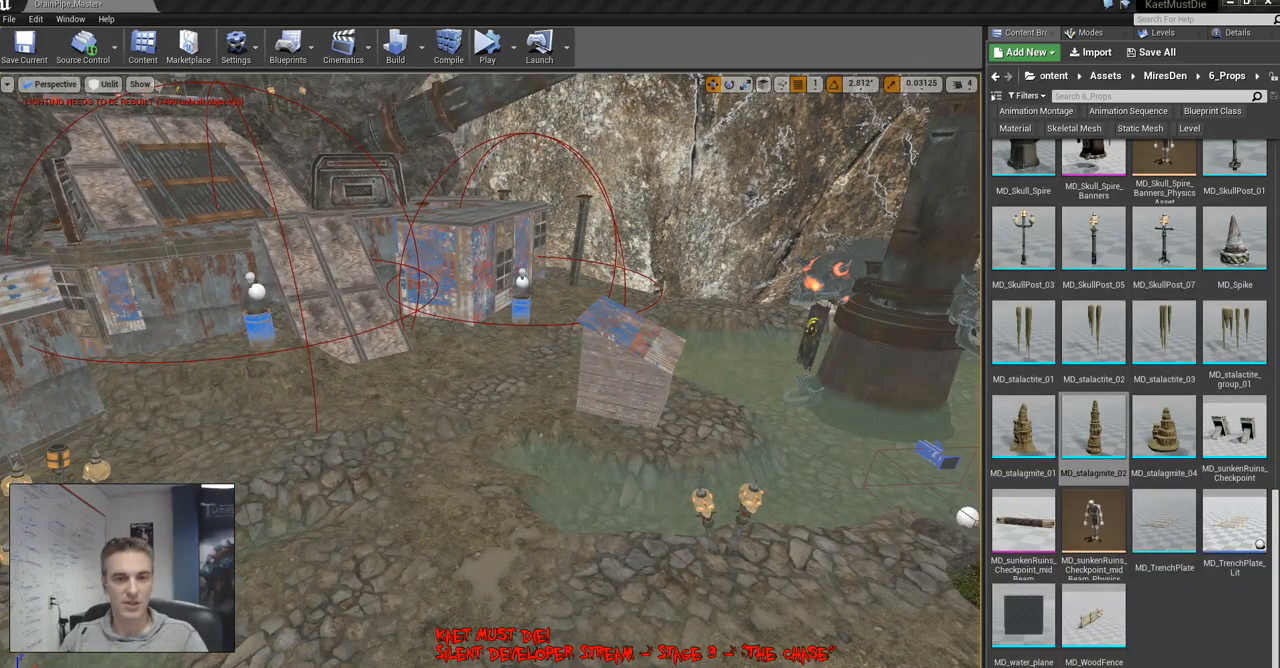
Place MD_stalagmite_01, two copies of MD_stalagmite_02 and MD_stalagmite_04 as a cluster on the stony bank beside the patchwork metal sheets
mouse_move(490, 370)
right_down()
mouse_move(650, 395)
mouse_move(430, 385)
mouse_move(420, 370)
mouse_move(425, 400)
mouse_move(480, 425)
mouse_move(512, 420)
right_up()
drag(1023, 430, 480, 385)
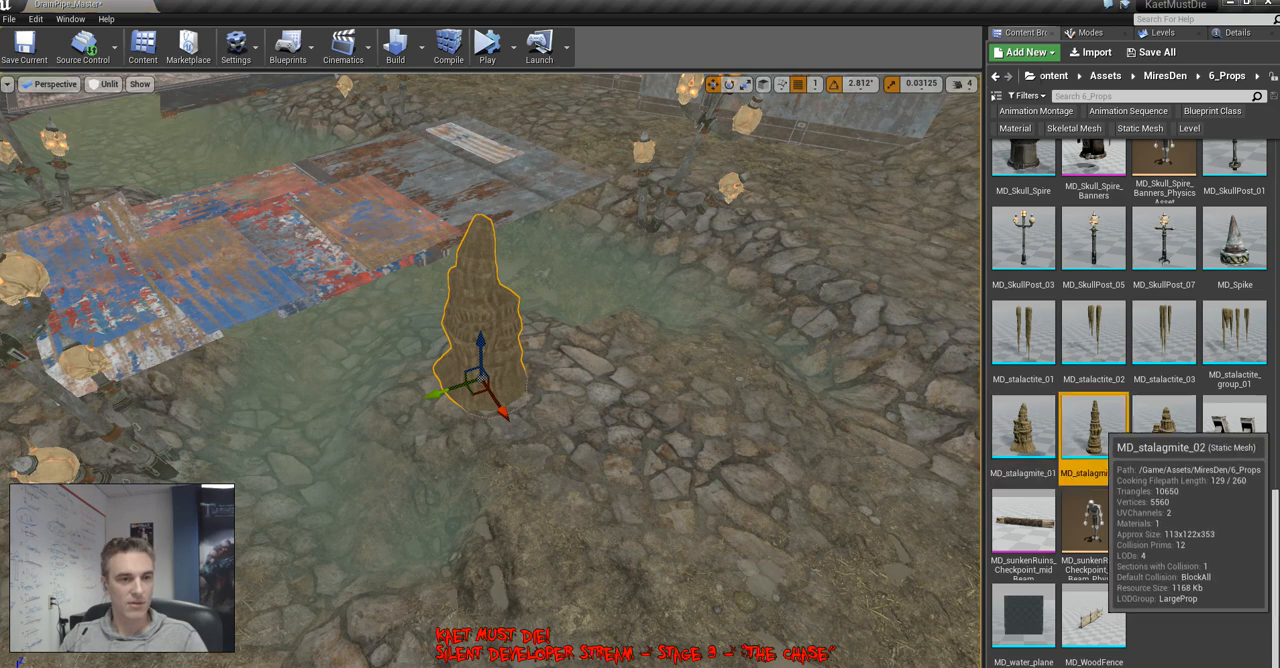
drag(1094, 428, 565, 375)
drag(1164, 428, 560, 400)
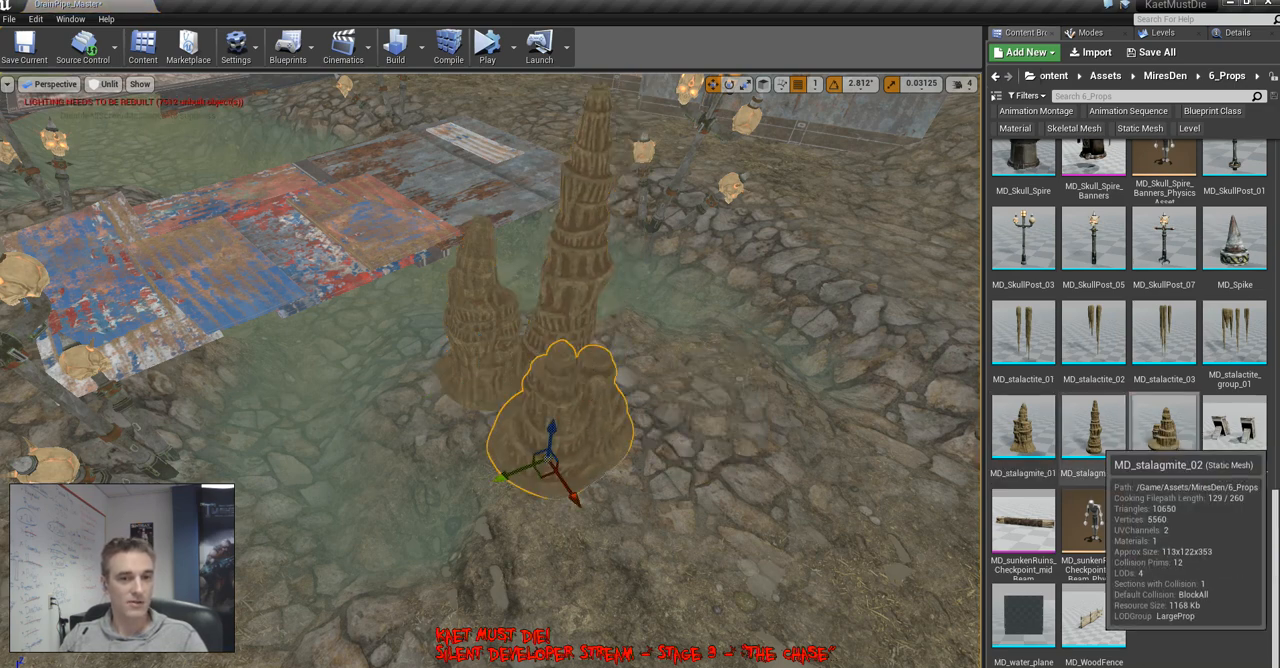
drag(1094, 428, 650, 385)
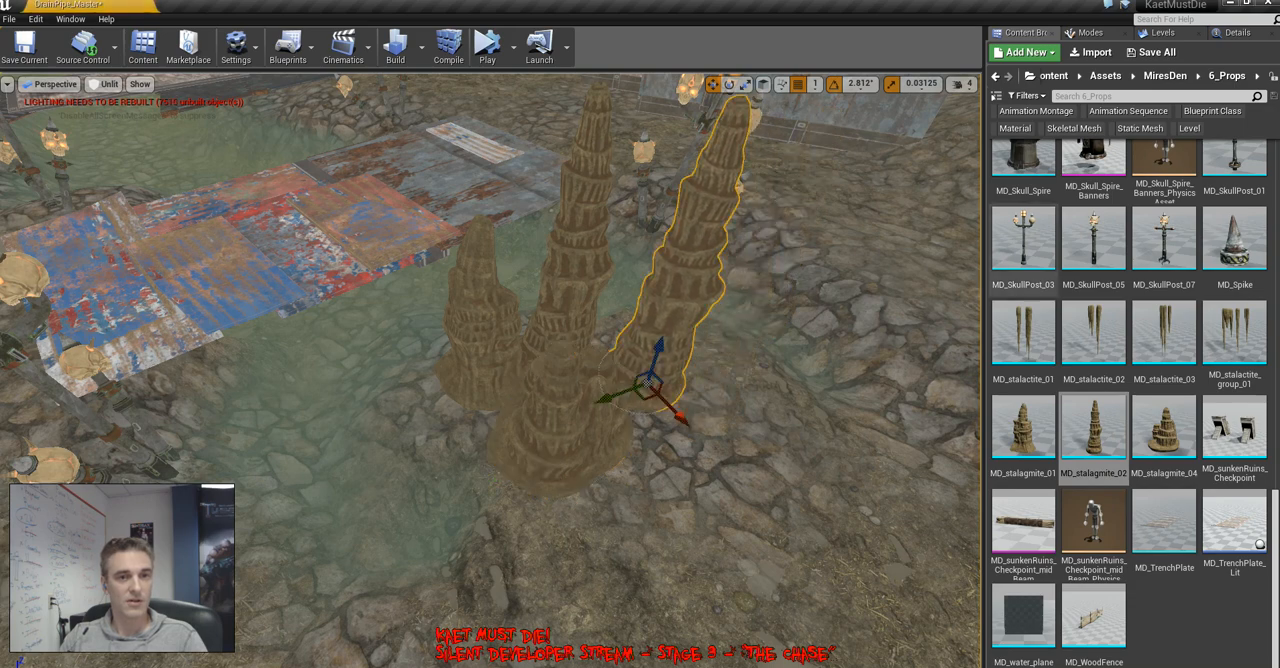
Scale the second MD_stalagmite_02 copy uniformly to 0.65 and move it against the base of the stalagmite cluster
click(1237, 32)
click(1110, 238)
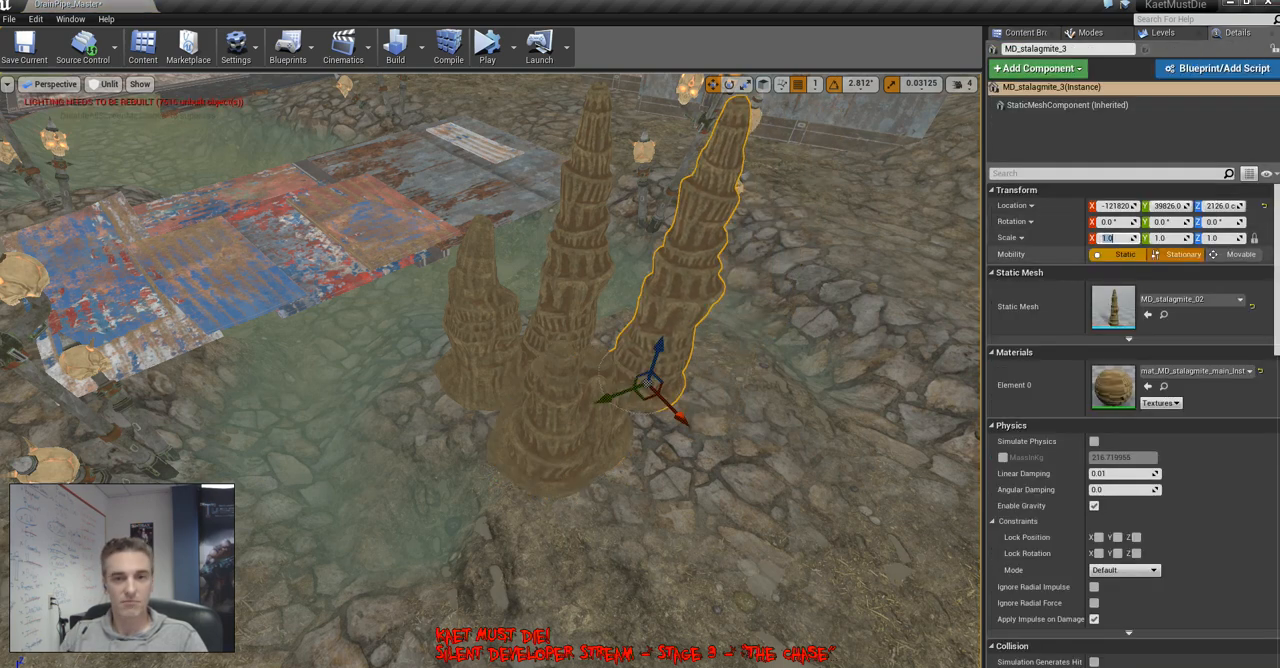
text(0.65)
key(Return)
right_drag(655, 362, 580, 398)
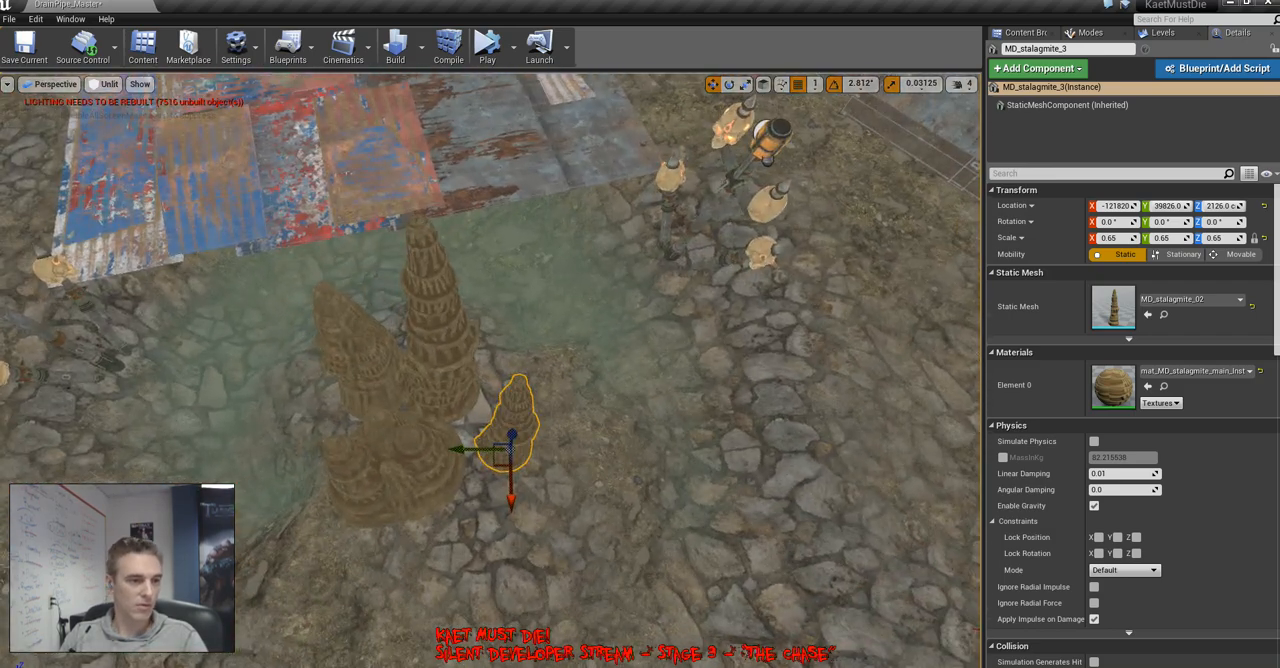
drag(511, 440, 486, 424)
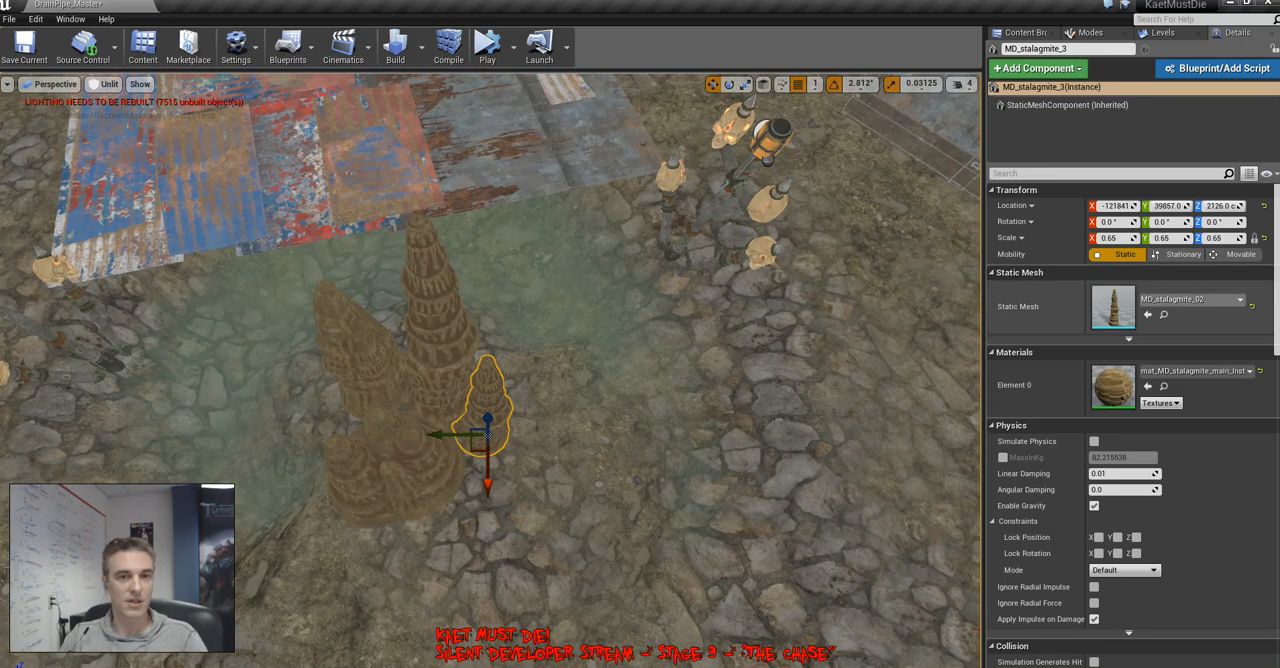
Open the MD_stalagmite_02 mesh for editing and remove all its reduced LODs, leaving only the base LOD
click(1163, 314)
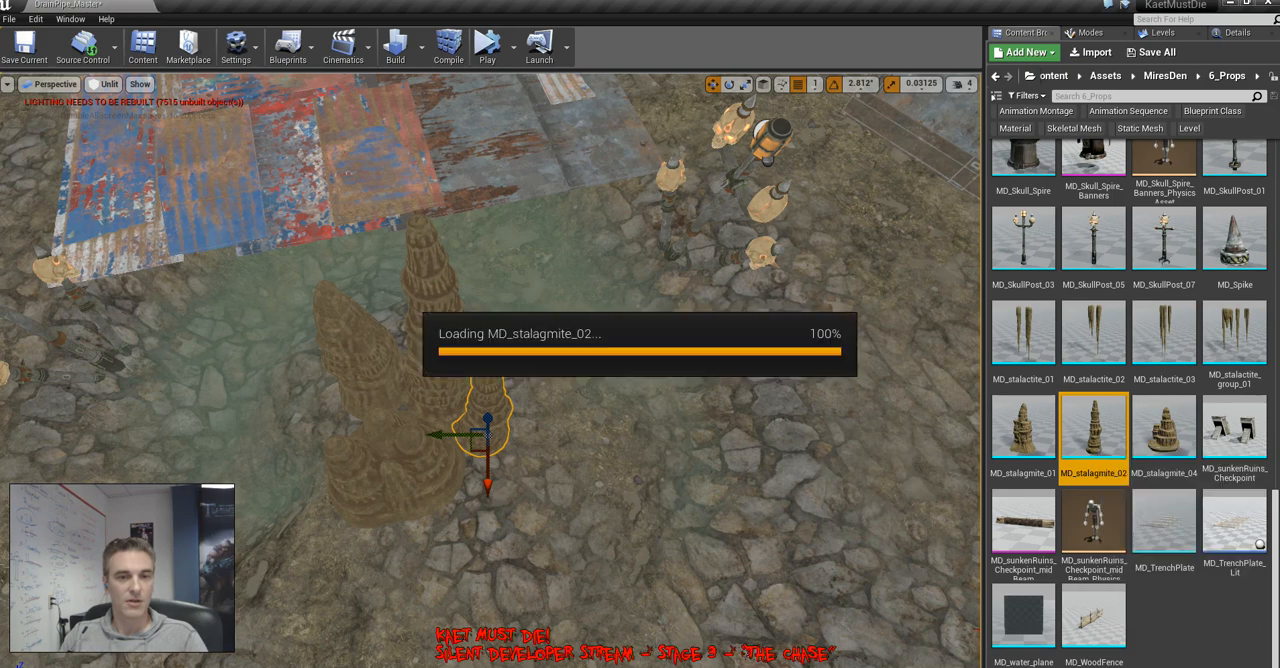
scroll(1180, 392, down, 6)
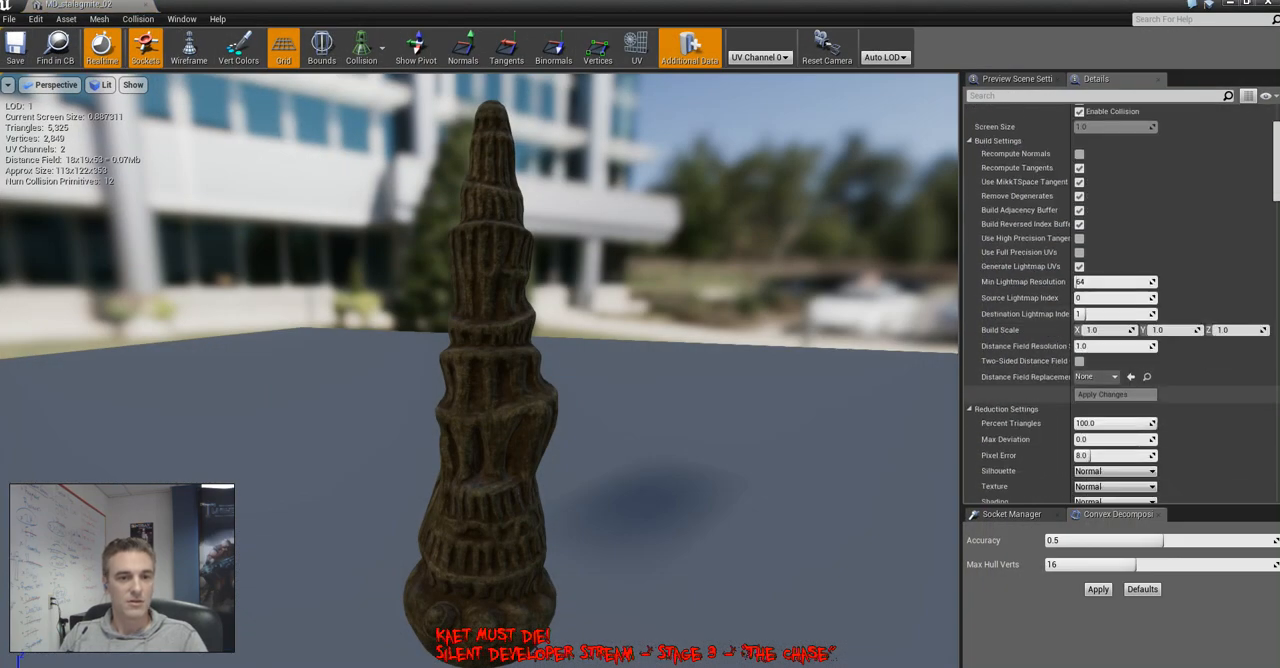
scroll(1132, 240, down, 6)
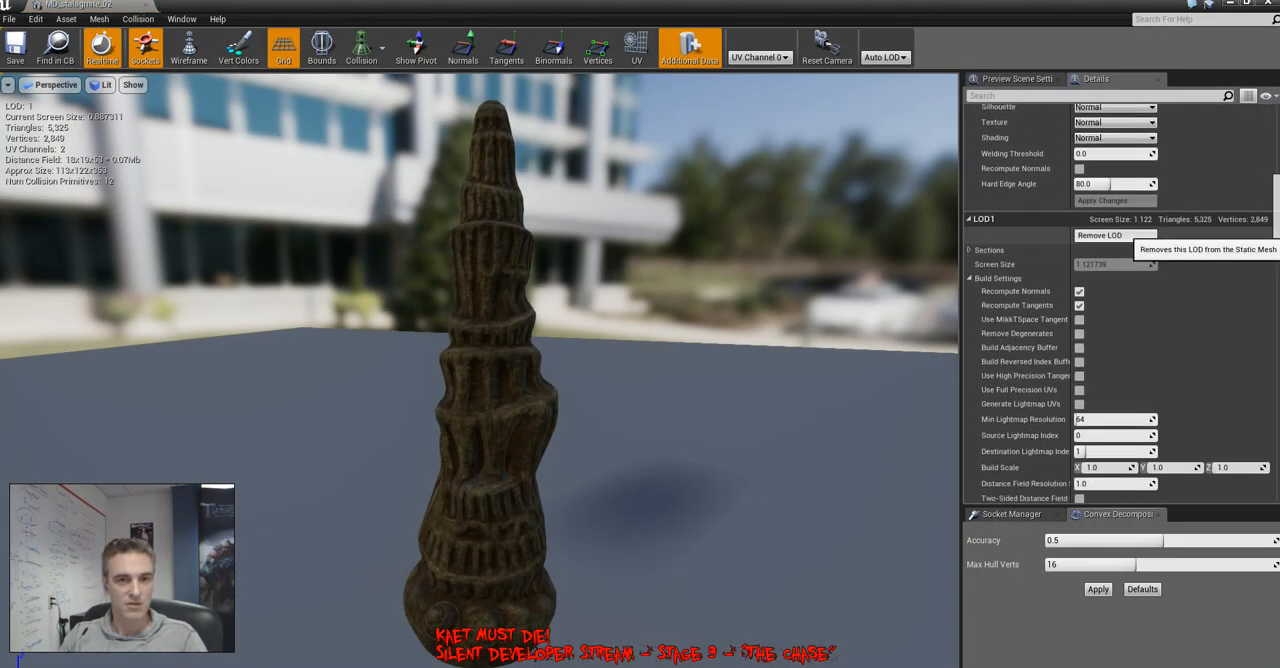
click(1115, 235)
click(717, 382)
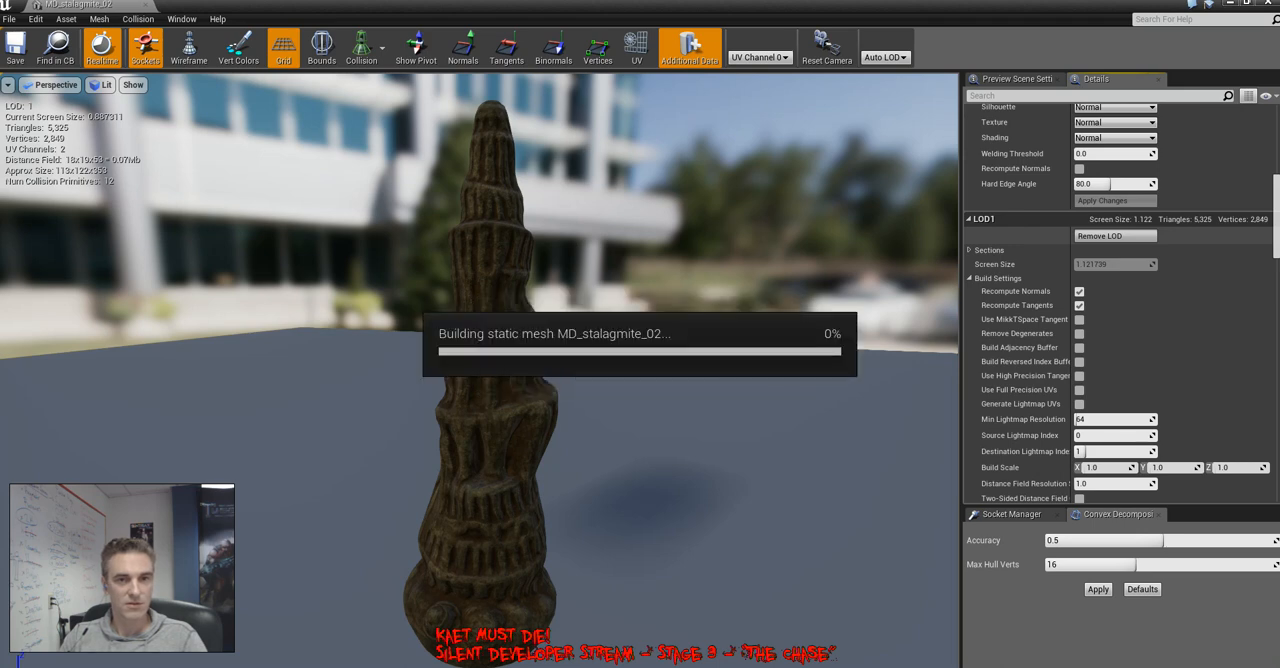
click(1115, 235)
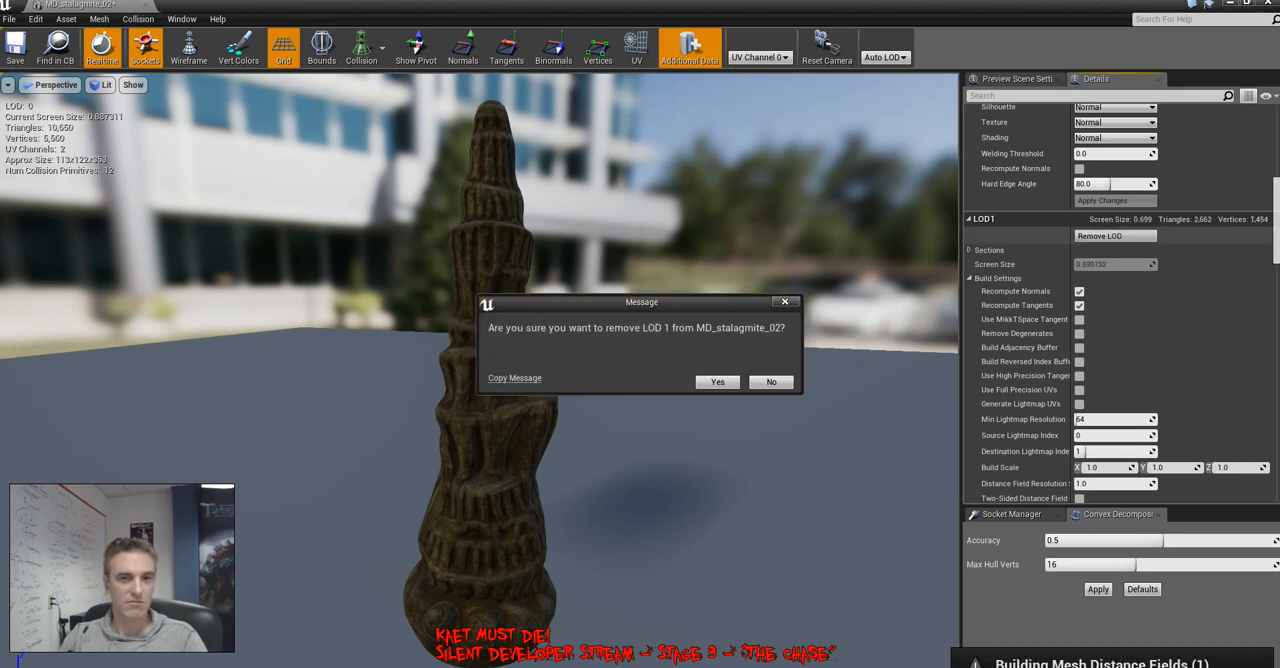
key(Return)
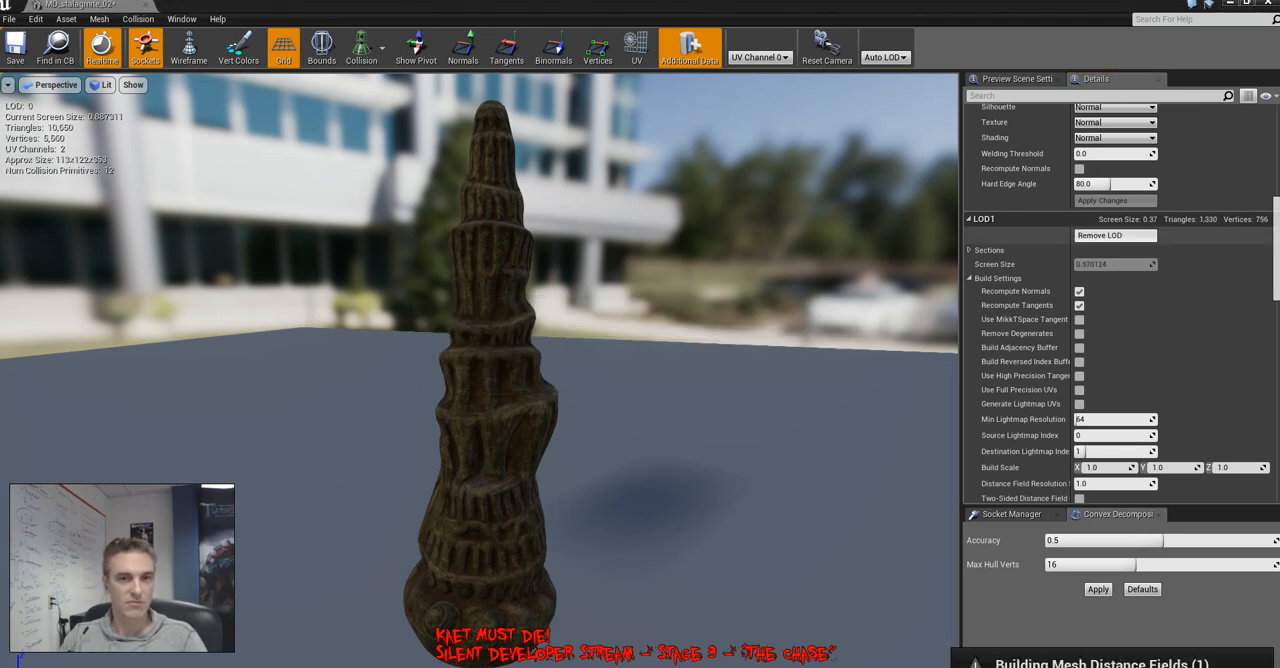
click(1115, 235)
click(718, 385)
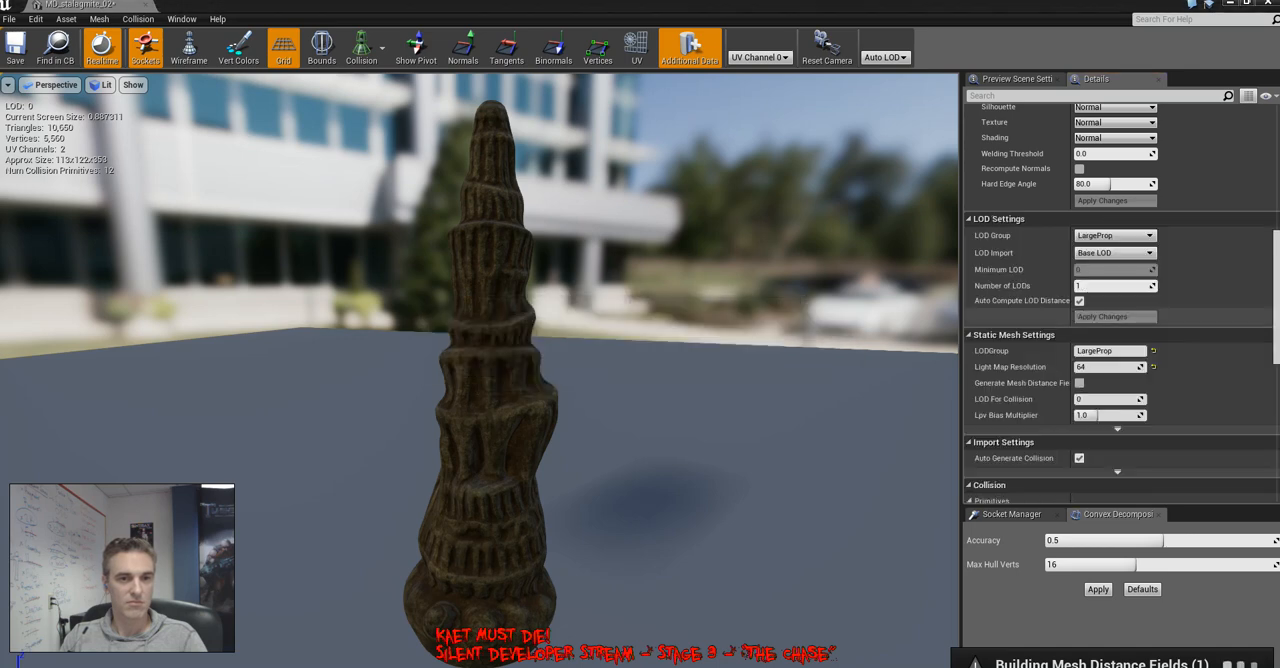
Save the MD_stalagmite_02 mesh, check it out of source control and close its editor
click(16, 48)
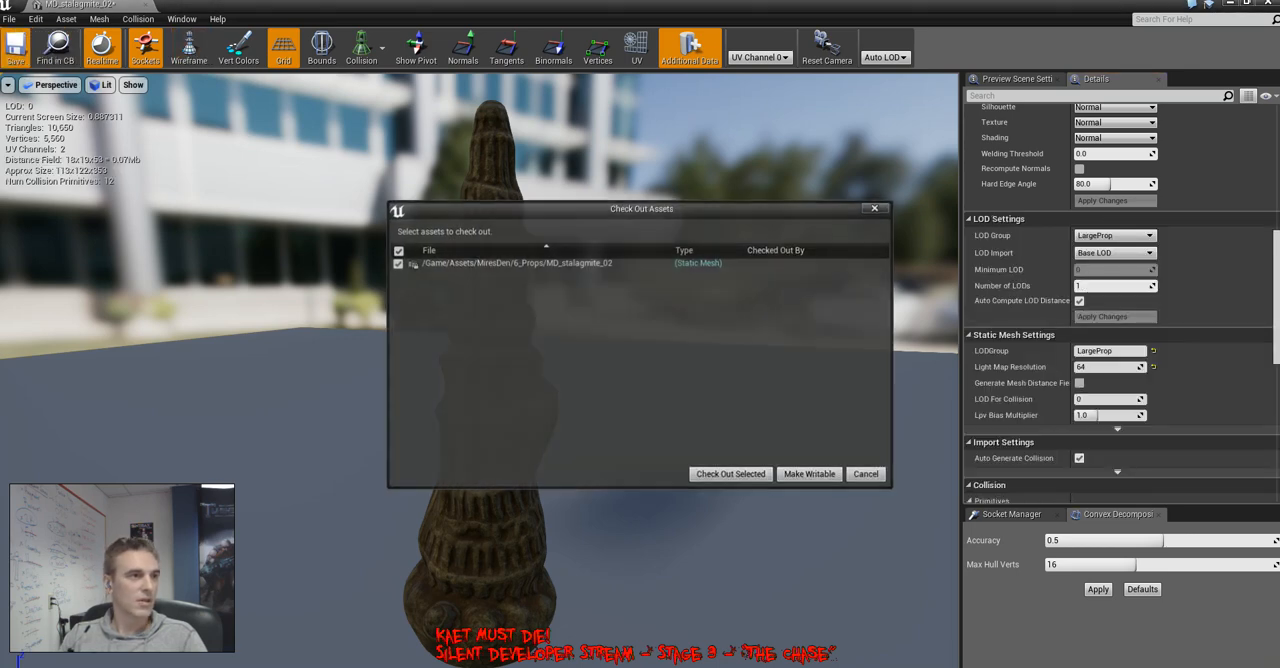
click(732, 475)
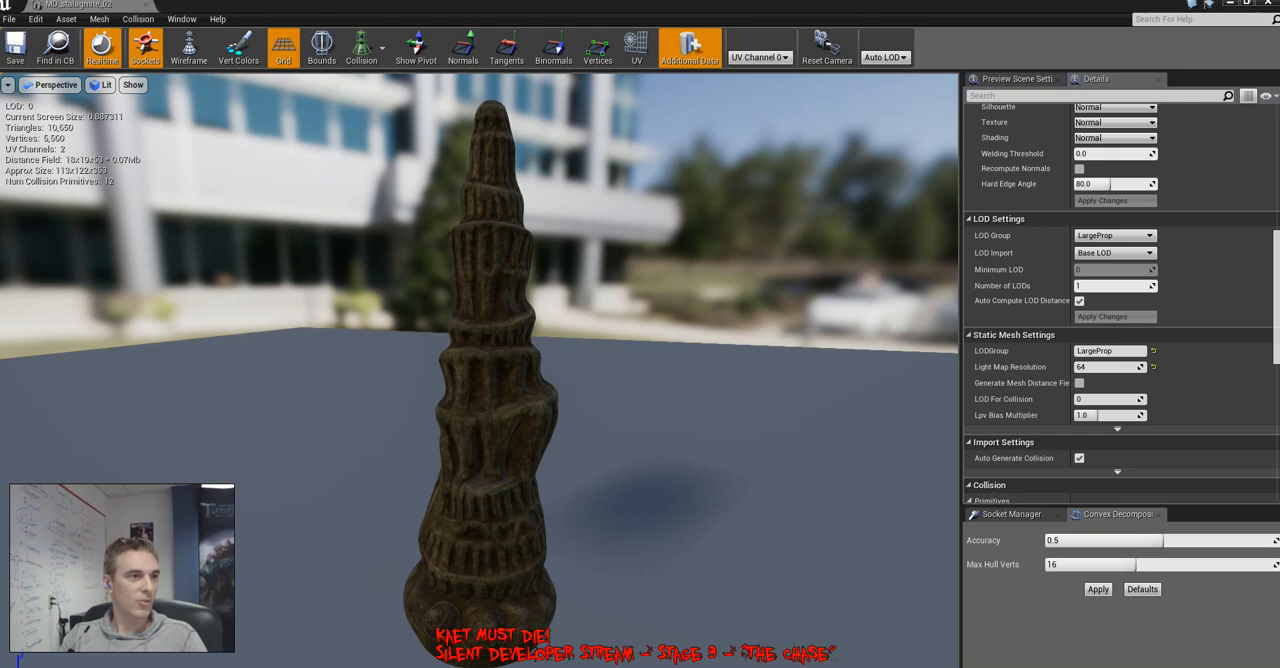
click(1268, 3)
Select the leaning stalagmite in the cluster, locate its MD_stalagmite_01 asset and open that mesh for editing
click(392, 472)
click(352, 345)
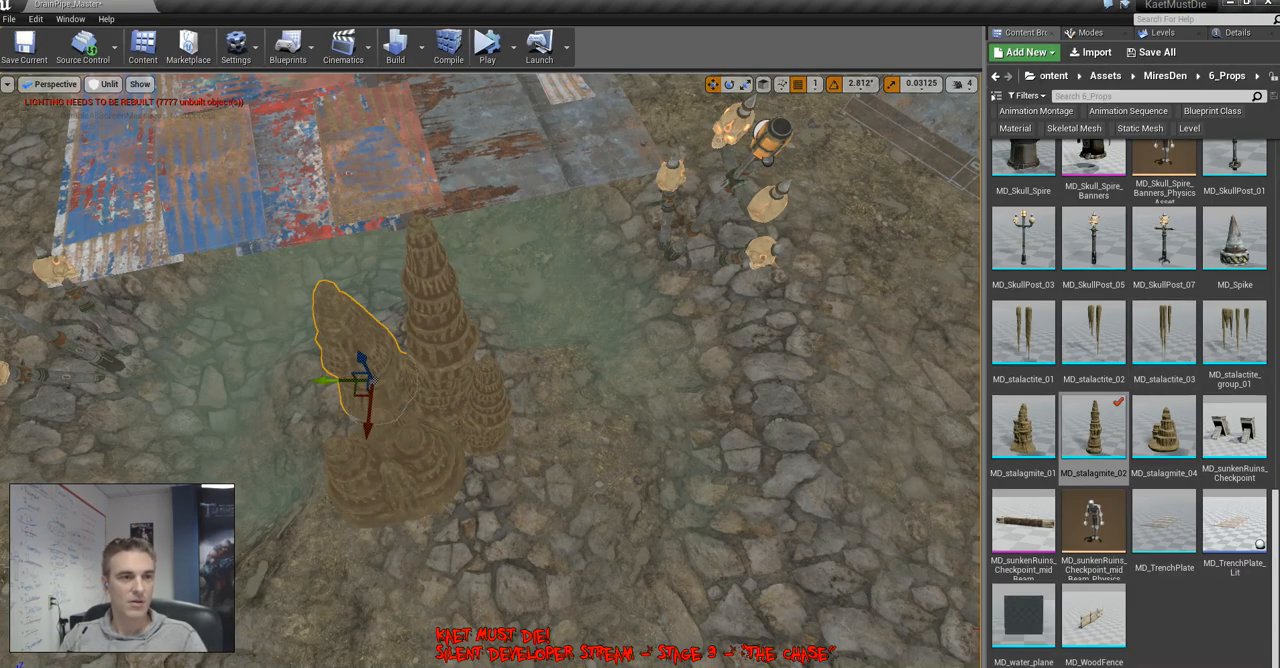
click(1237, 32)
click(1163, 314)
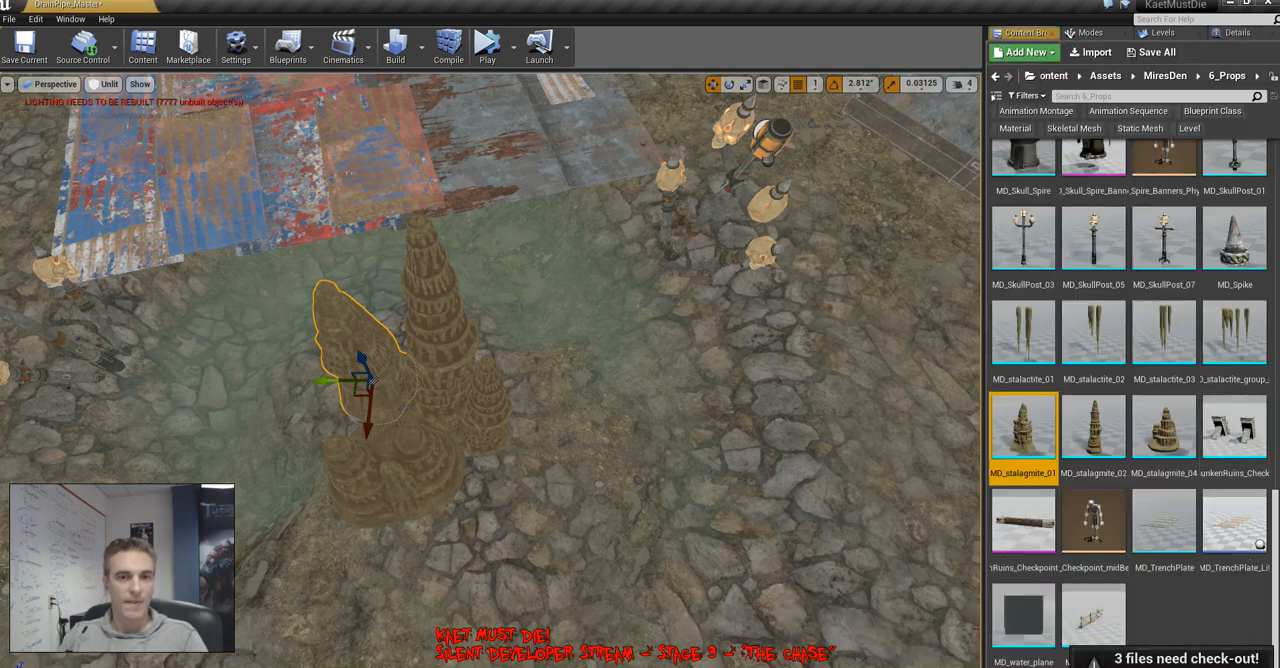
double_click(1022, 425)
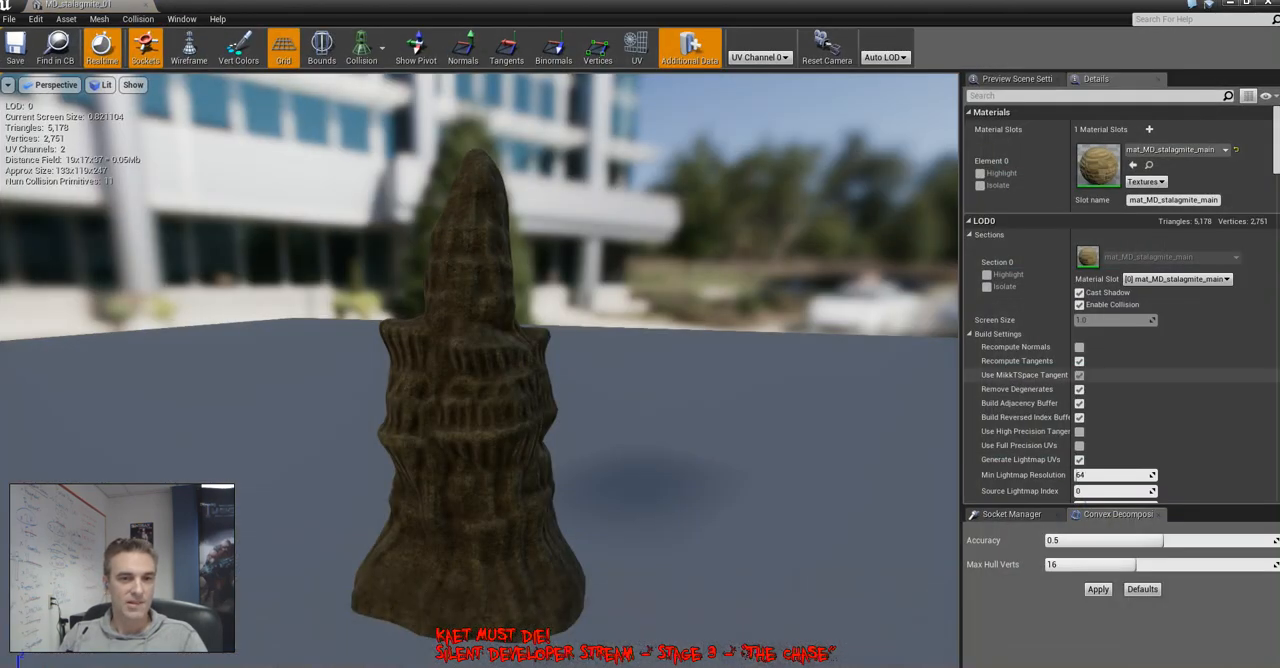
Remove all reduced LODs from the MD_stalagmite_01 mesh, leaving only the base LOD
scroll(1100, 260, down, 10)
scroll(1115, 300, down, 2)
click(1115, 299)
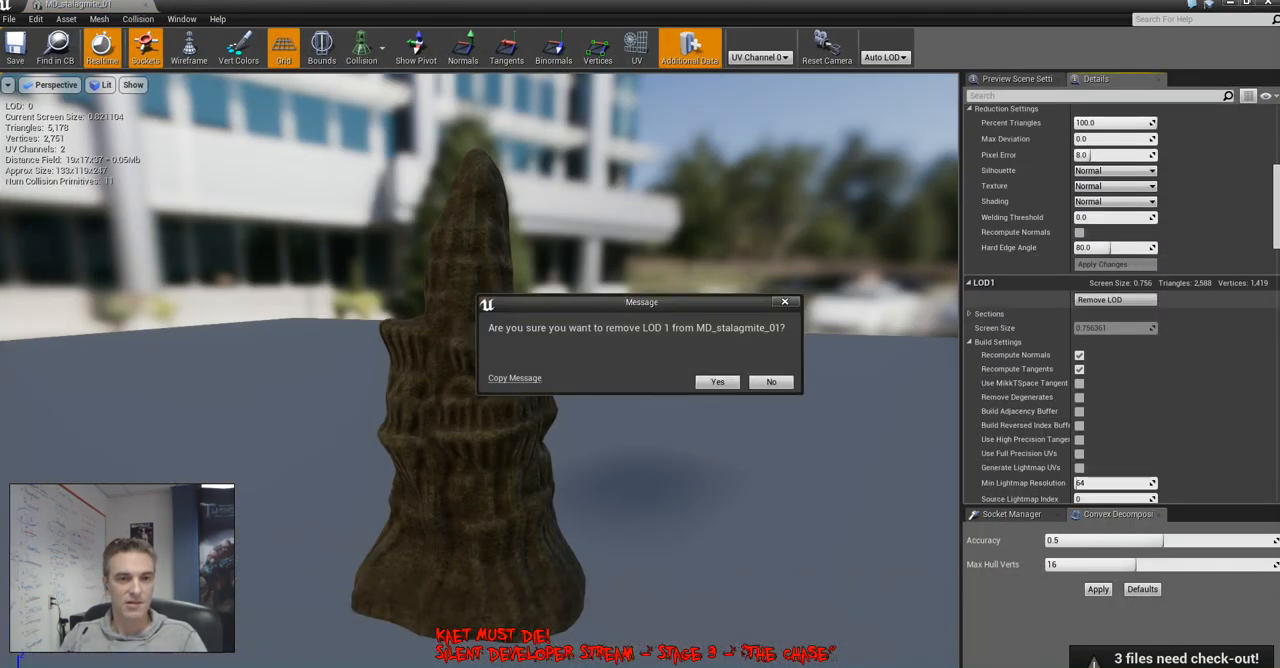
click(717, 381)
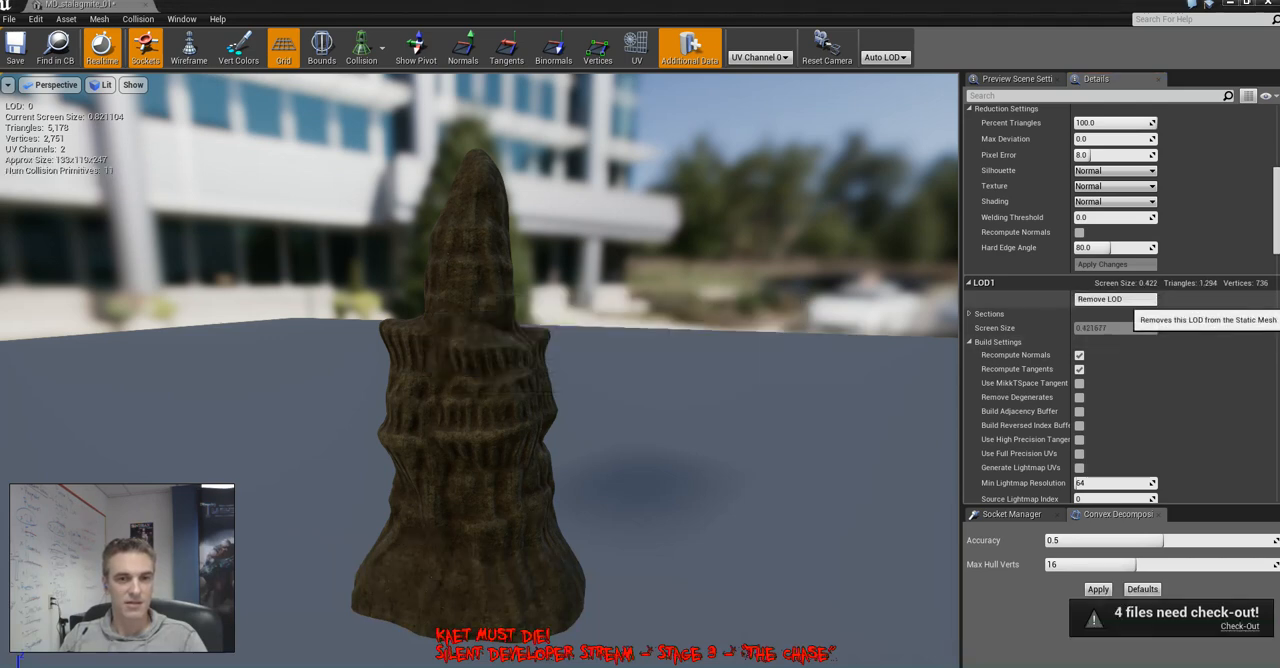
click(1115, 299)
click(717, 381)
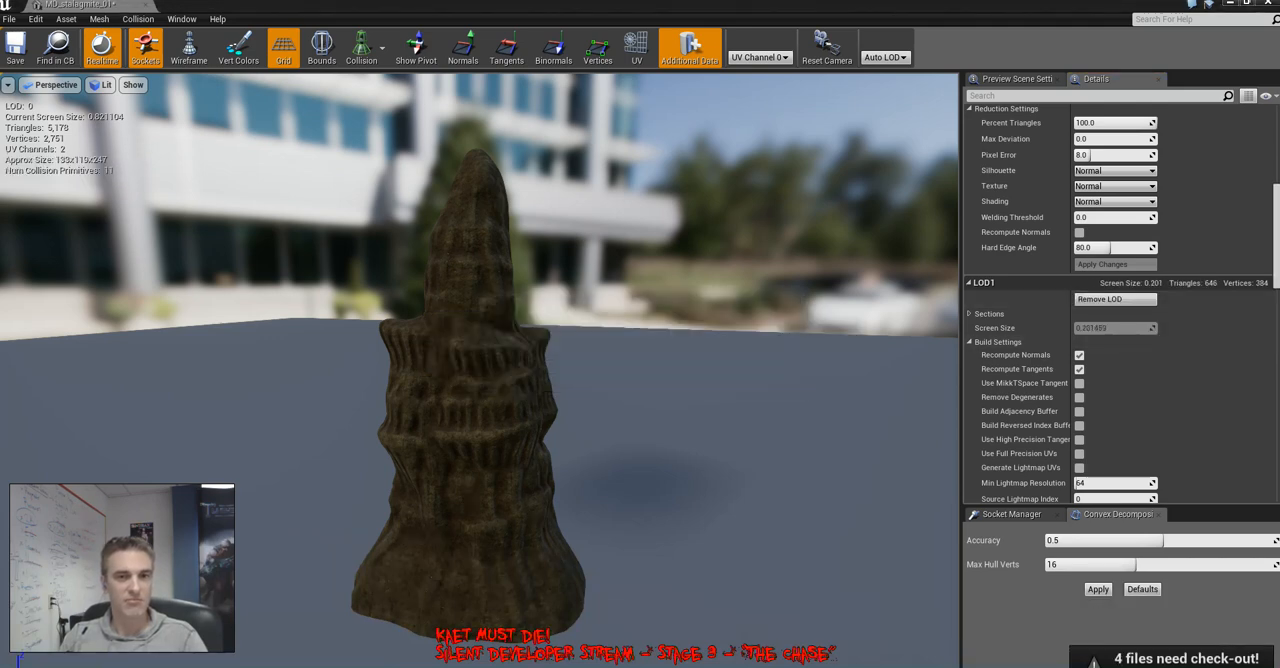
click(1115, 299)
click(717, 381)
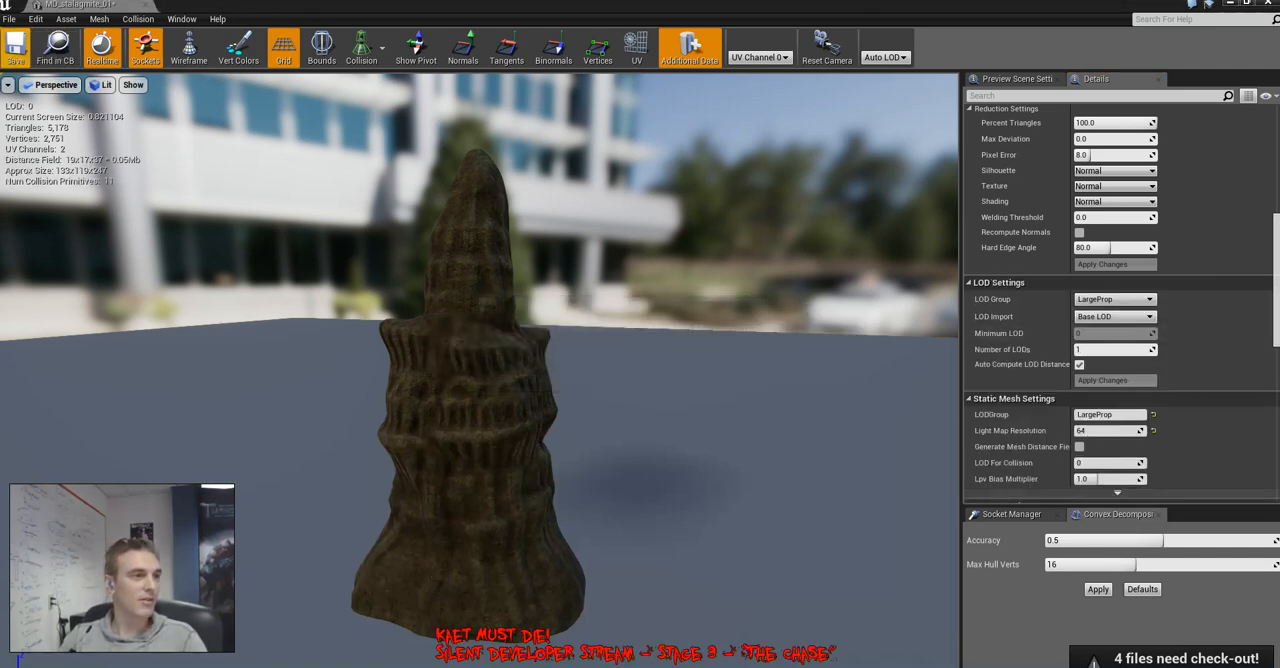
Save the MD_stalagmite_01 mesh, check it out of source control and close its editor
click(15, 45)
click(731, 474)
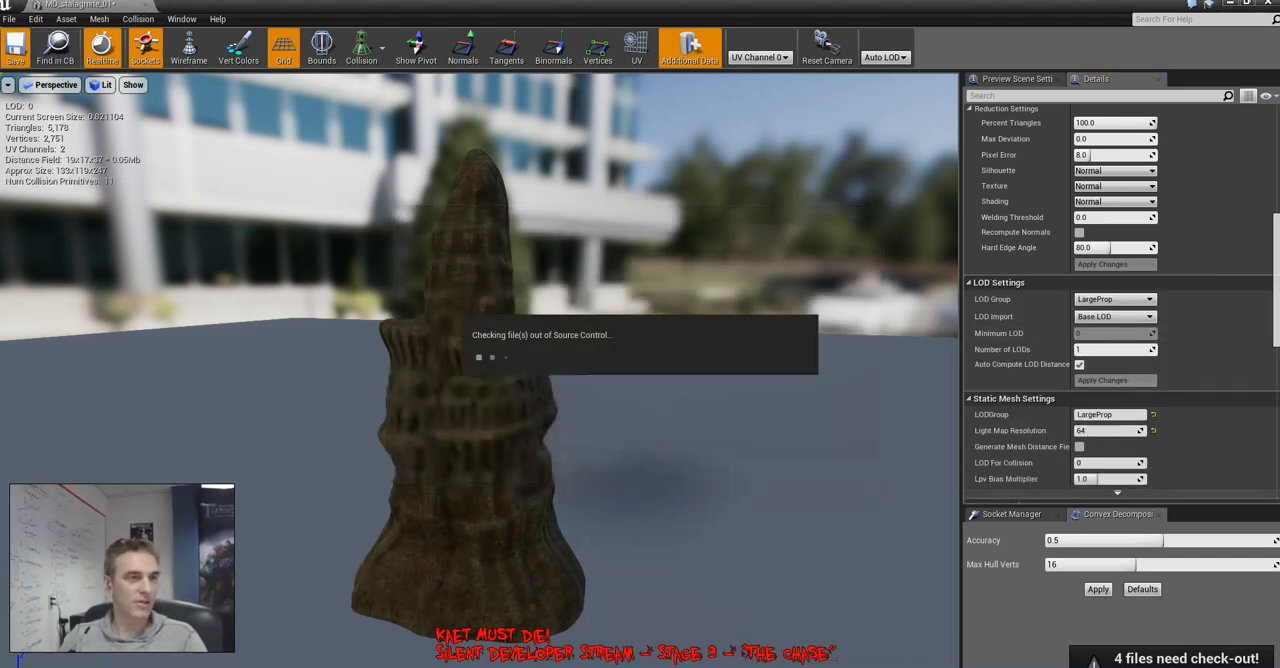
click(145, 5)
Add further small copies of the MD_stalagmite_02 prop next to the existing small one at the cluster's base
right_drag(490, 370, 440, 390)
key(g)
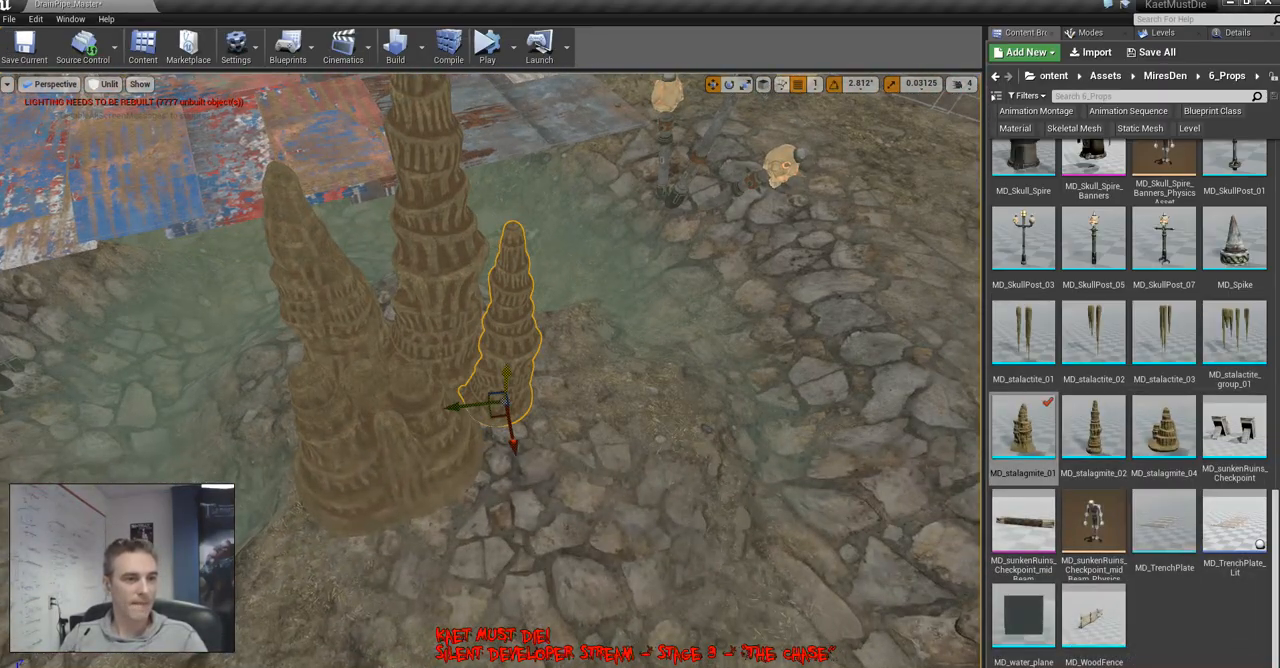
drag(497, 418, 501, 477)
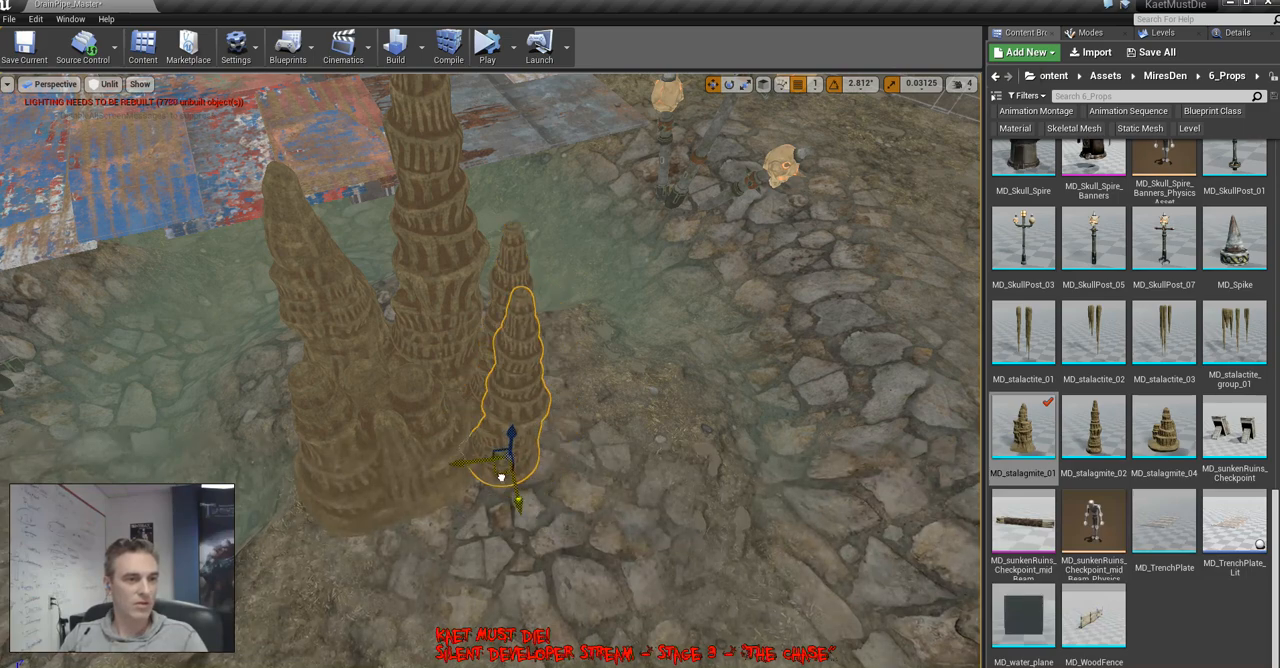
right_drag(505, 465, 520, 432)
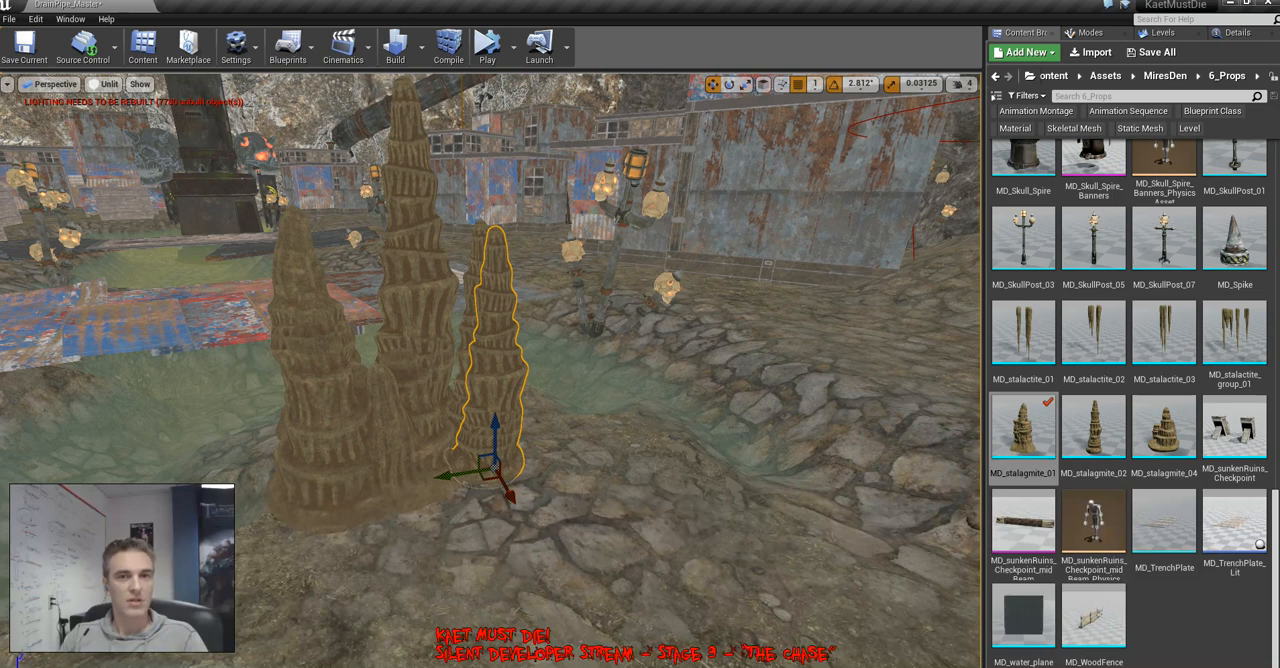
click(1237, 32)
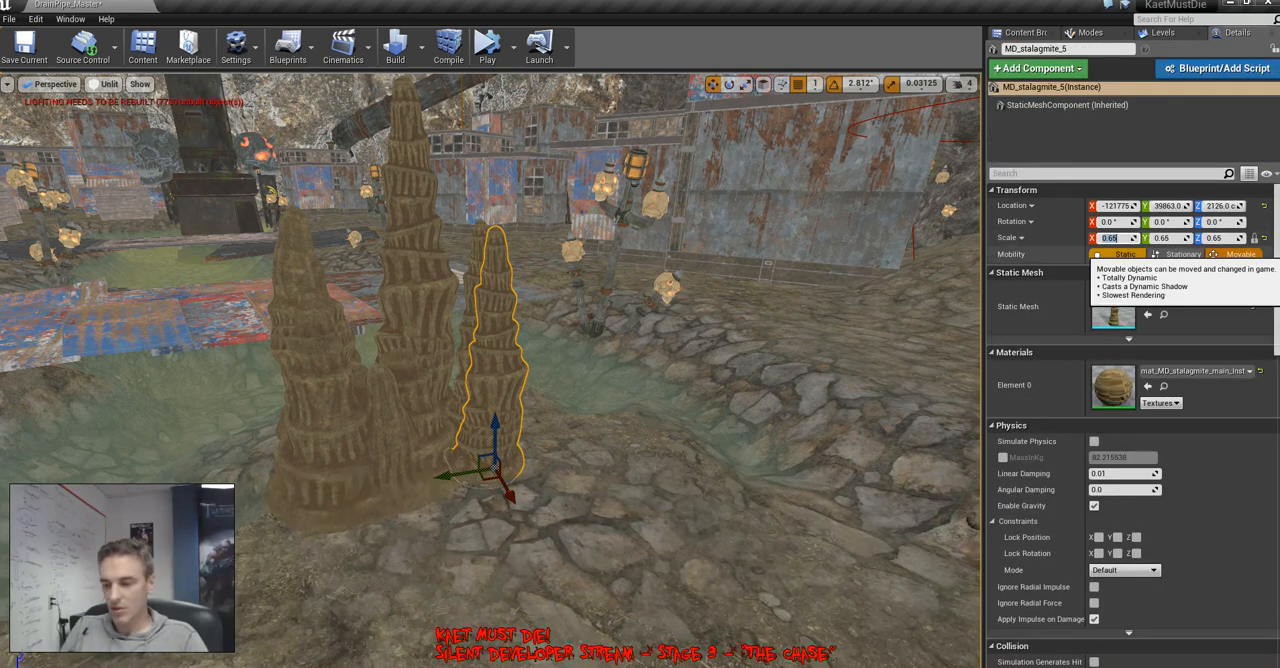
right_drag(520, 420, 520, 468)
Switch the viewport to lit shading and sink the MD_stalagmite_04 at the front of the cluster slightly into the ground
key(alt+4)
key(Escape)
key(s)
key(w)
key(w)
key(s)
key(w)
click(648, 425)
click(572, 445)
key(s)
drag(616, 466, 618, 482)
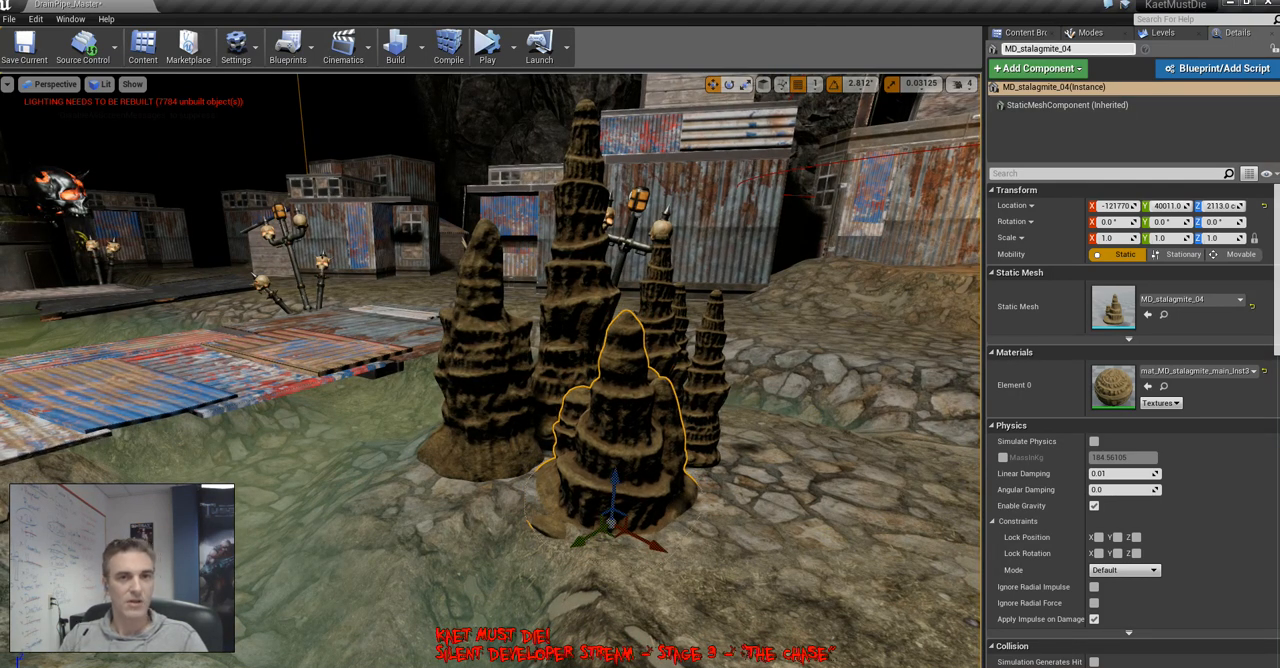
Paint the landscape's Layer2 over the ground around the stalagmite cluster, finishing back in object placement mode
click(1092, 33)
click(1078, 58)
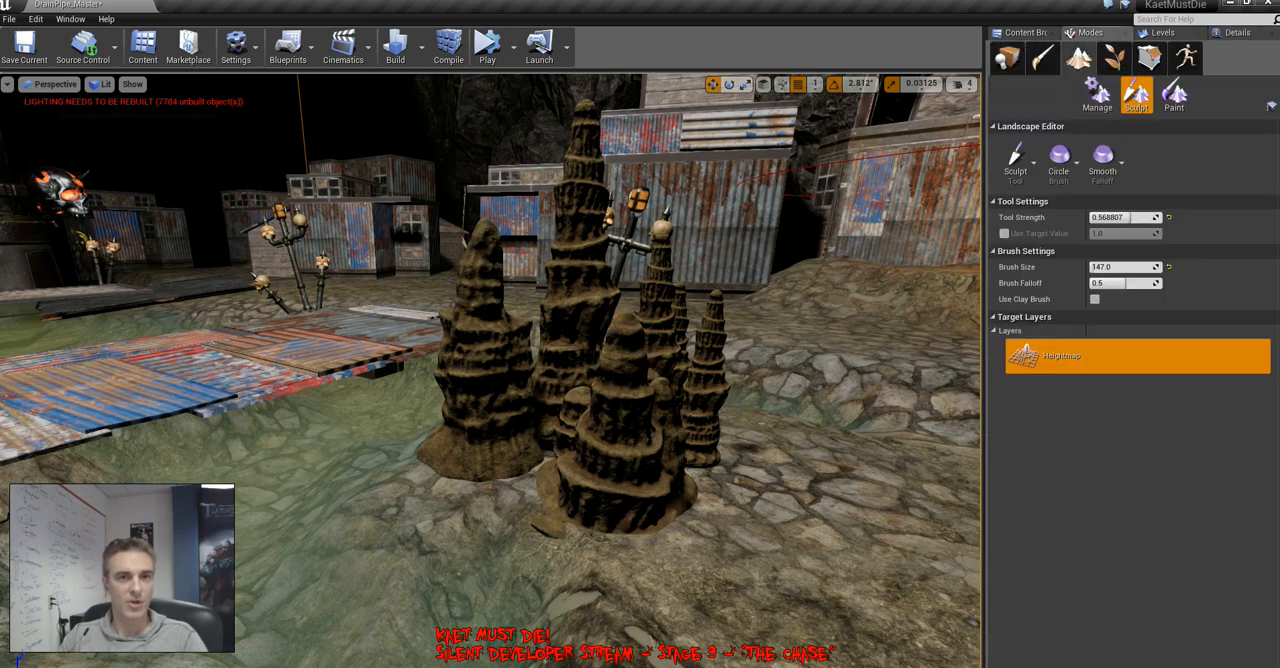
click(1174, 95)
click(1130, 398)
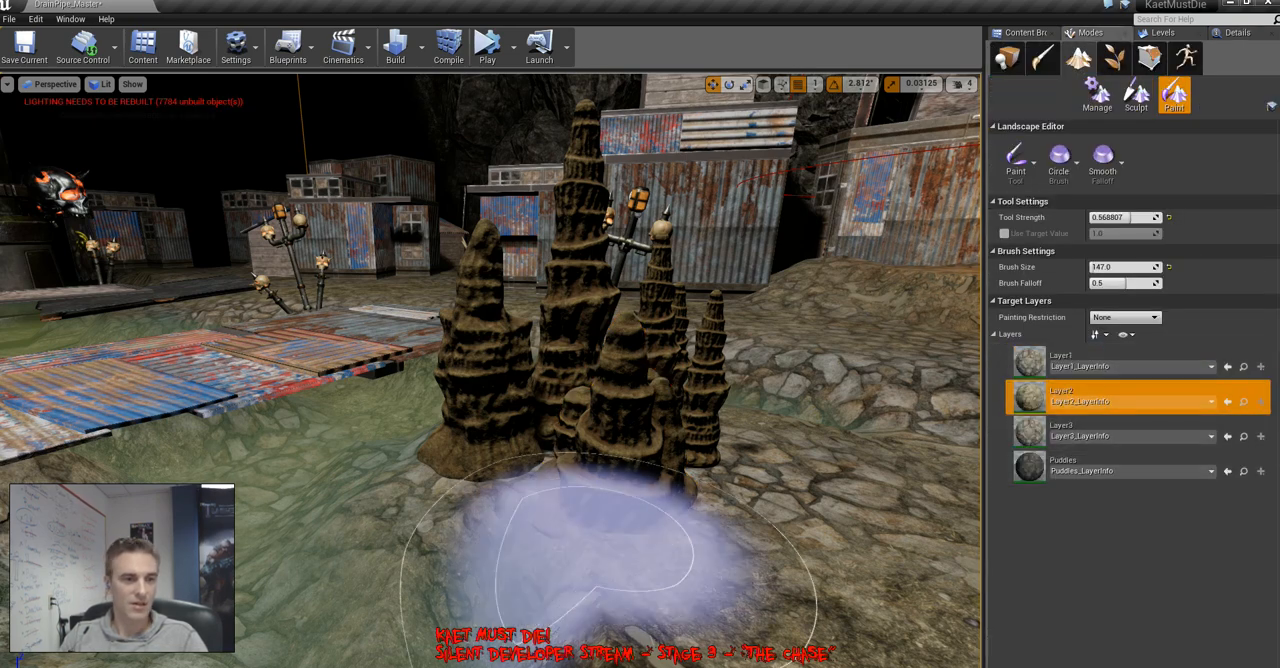
mouse_move(600, 552)
mouse_down()
mouse_move(425, 502)
mouse_move(712, 482)
mouse_move(508, 452)
mouse_move(410, 458)
mouse_move(668, 496)
mouse_move(684, 465)
mouse_move(772, 492)
mouse_up()
key(s)
right_drag(772, 492, 636, 482)
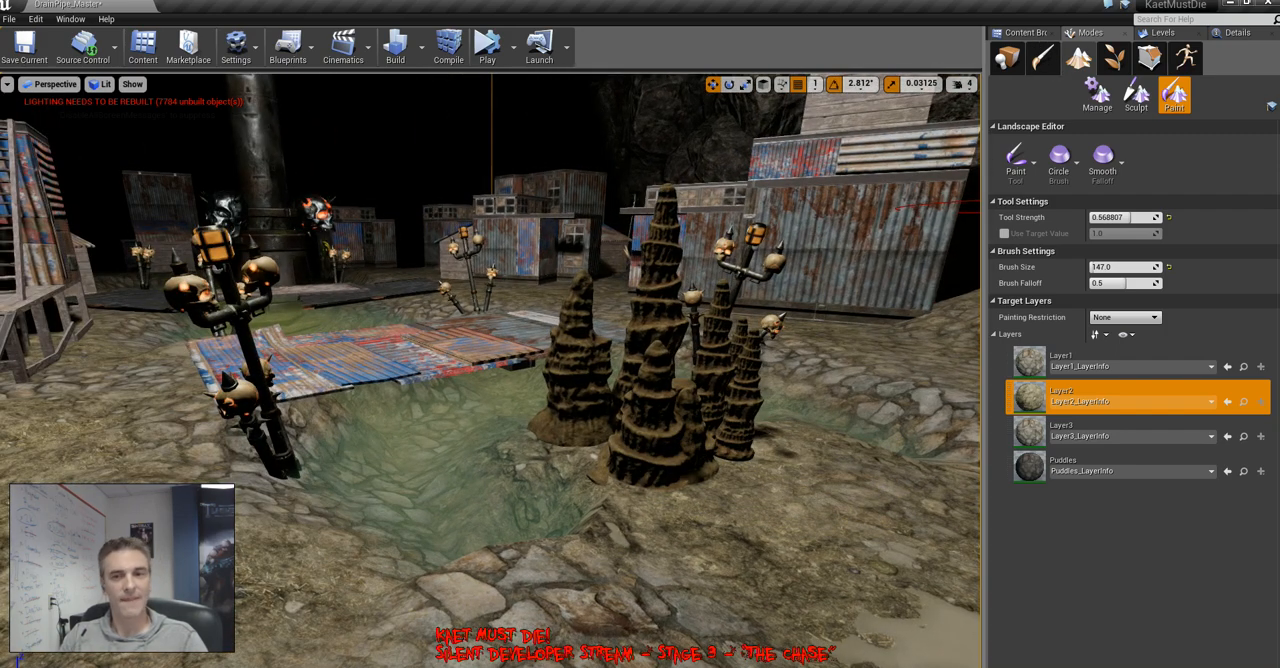
key(shift+1)
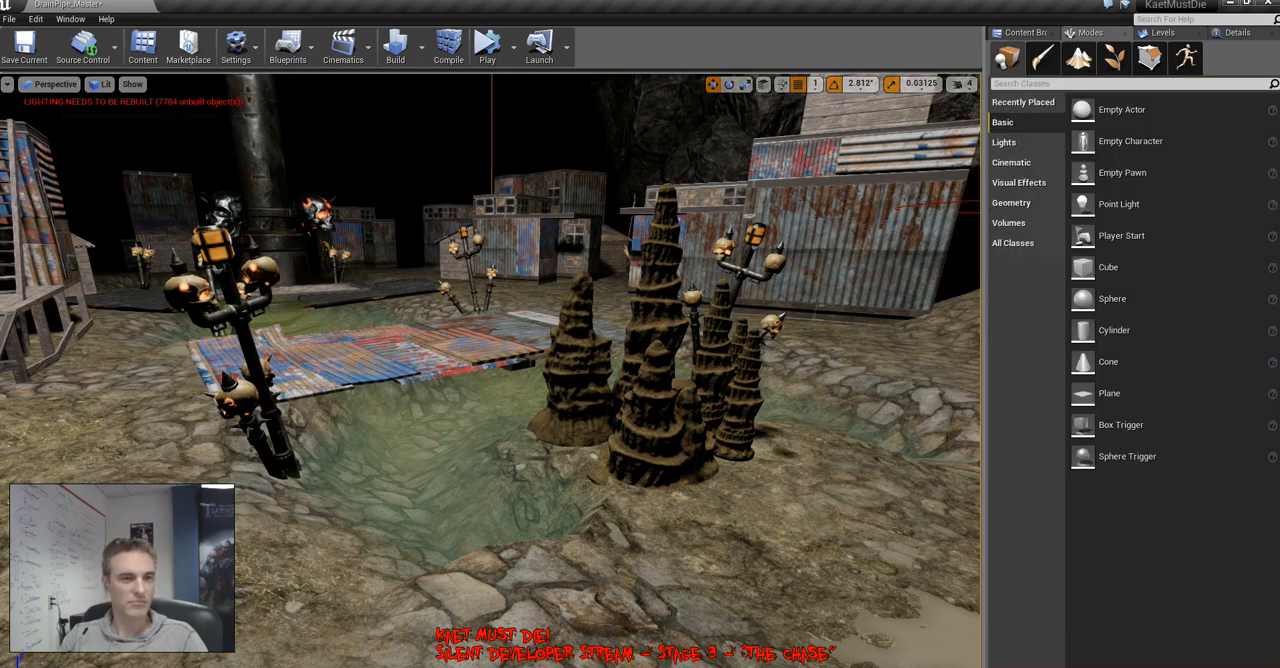
Select every stalagmite in the cluster beside the patchwork metal sheets and group them
key(s)
right_drag(490, 370, 580, 450)
key(a)
key(w)
key(s)
click(492, 463)
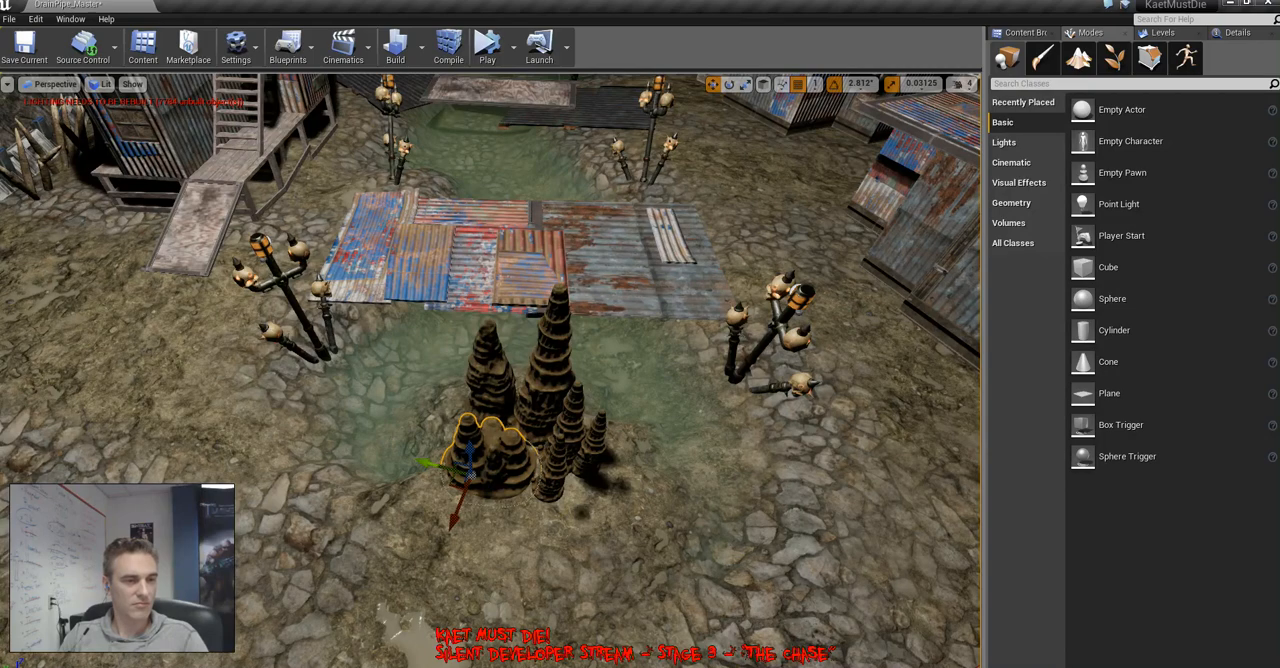
ctrl+click(551, 474)
ctrl+click(573, 422)
ctrl+click(595, 447)
ctrl+click(549, 385)
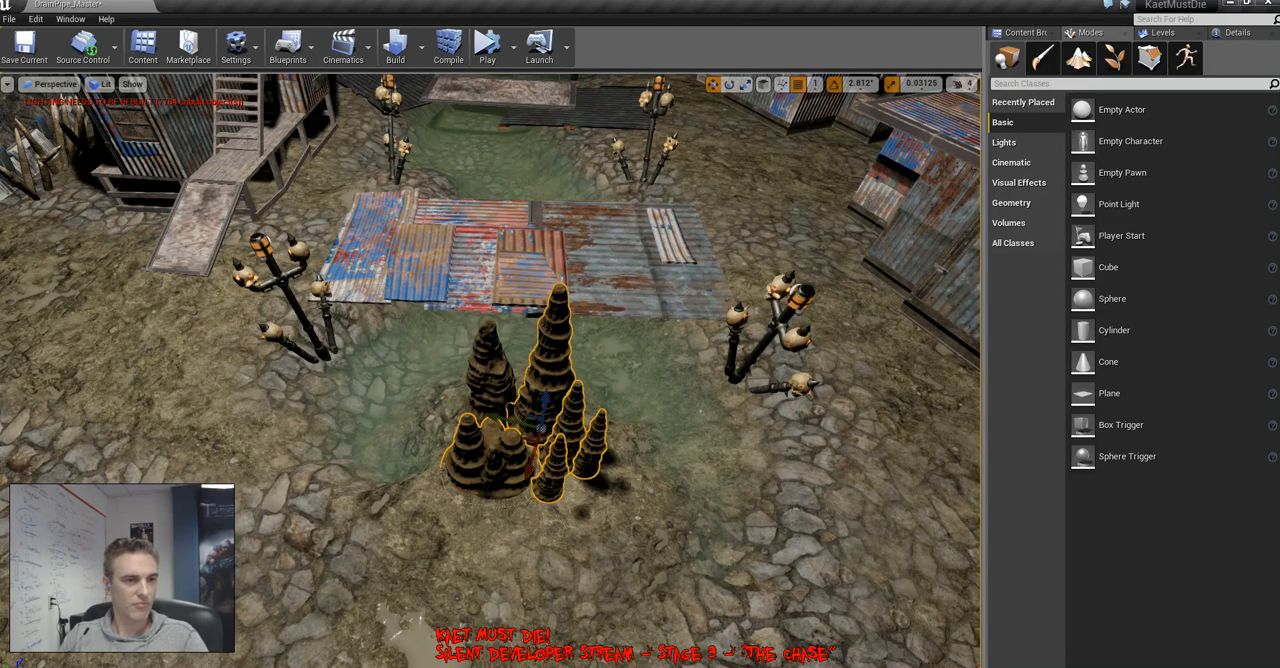
ctrl+click(488, 371)
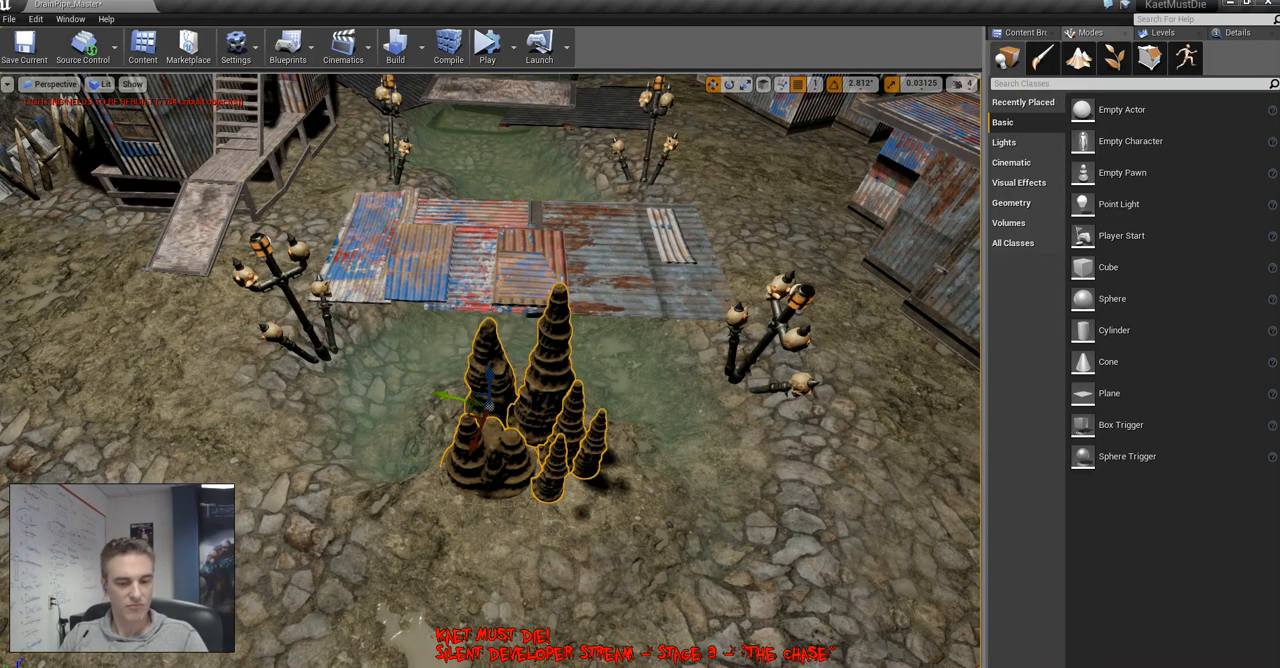
key(ctrl+g)
Duplicate the stalagmite group onto the ground beside the shack with the wooden stairs and ramp
right_drag(488, 371, 350, 396)
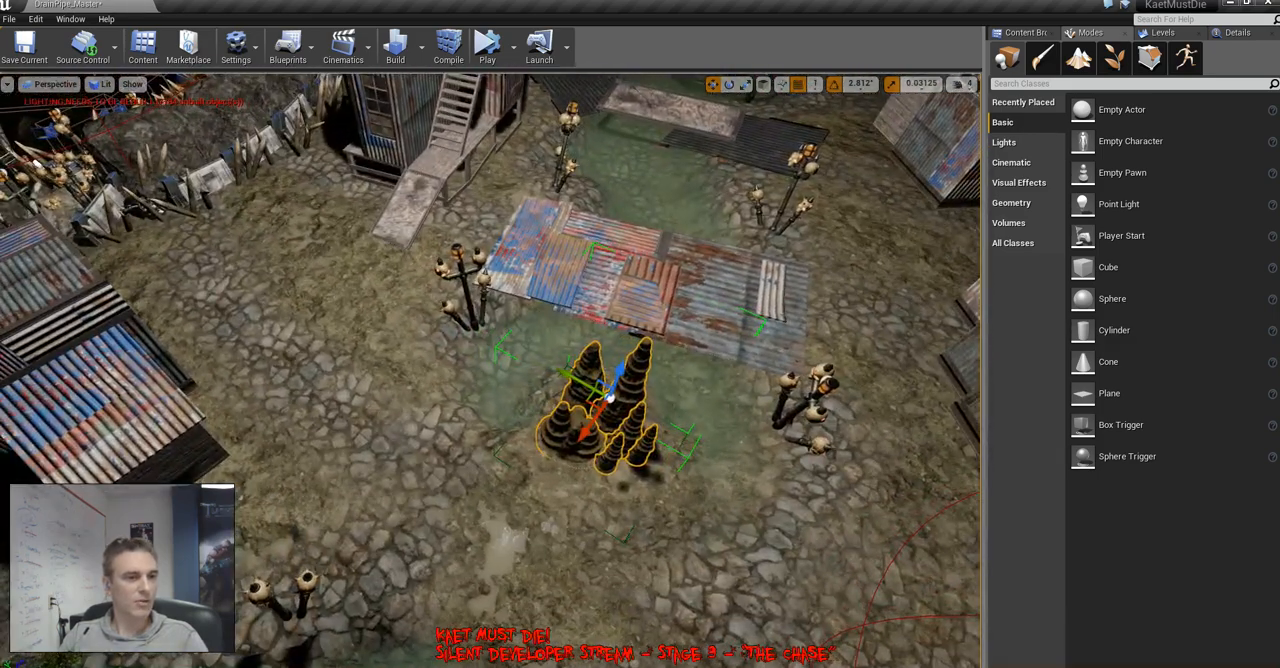
alt+drag(605, 395, 303, 205)
right_drag(303, 205, 365, 145)
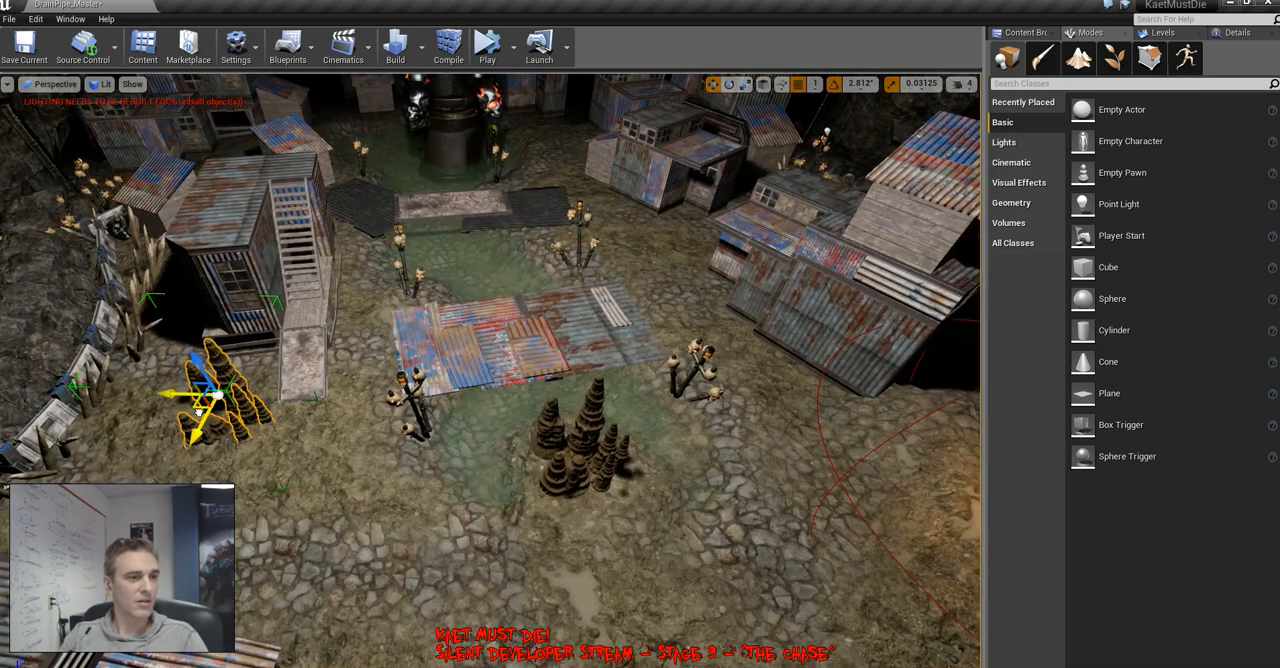
Place another copy of the stalagmite group beside the skull lamp post, facing the corrugated hut across the stream
alt+drag(205, 400, 629, 237)
right_drag(629, 237, 575, 264)
key(w)
key(d)
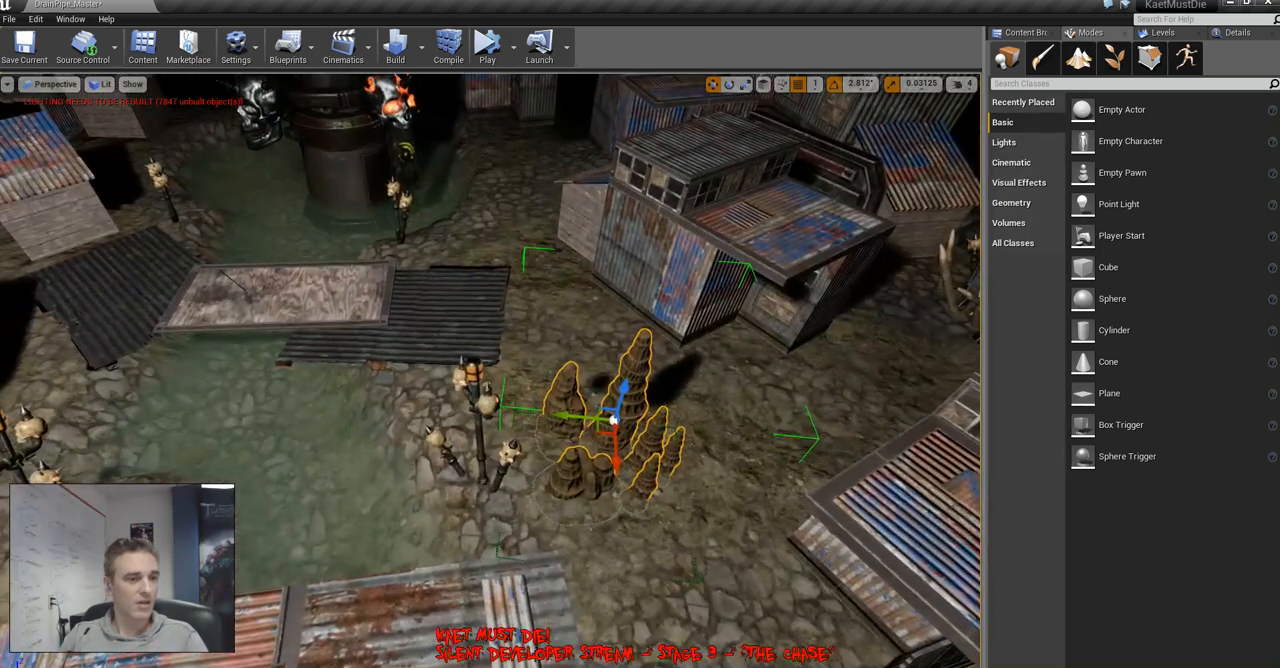
drag(606, 424, 566, 391)
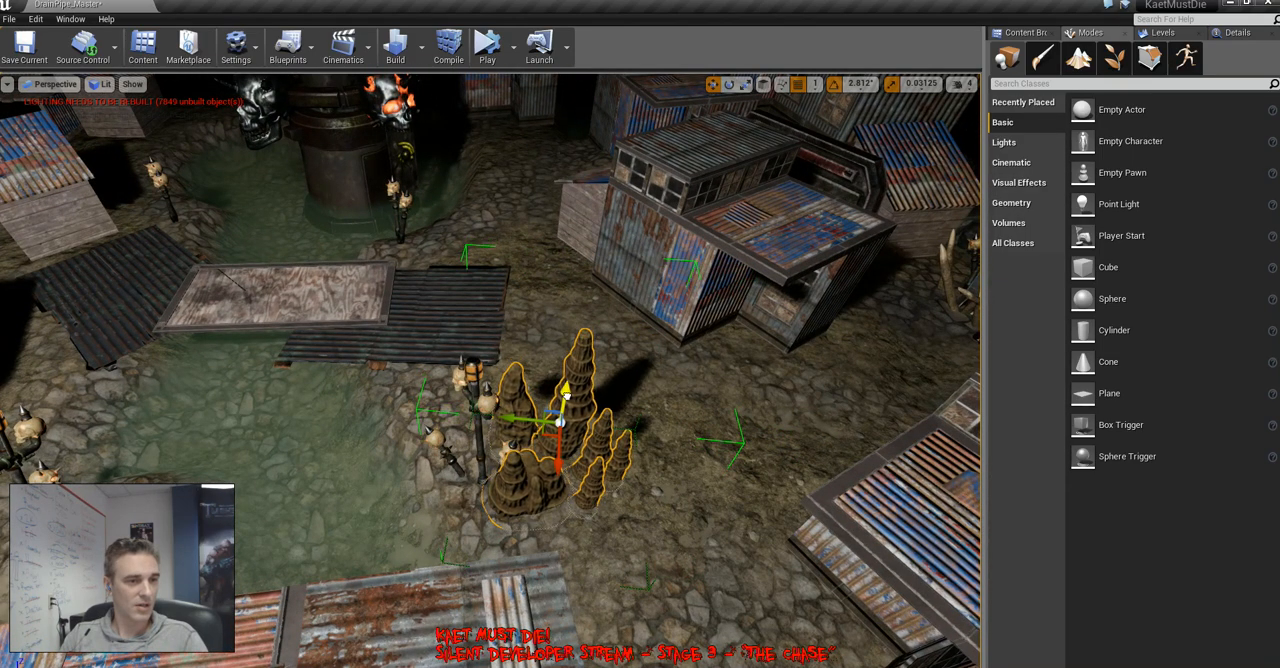
Switch to unlit shading and place a rotated copy of the stalagmite group against the cliff beside the blue metal hut
right_drag(508, 444, 725, 445)
key(alt+3)
key(w)
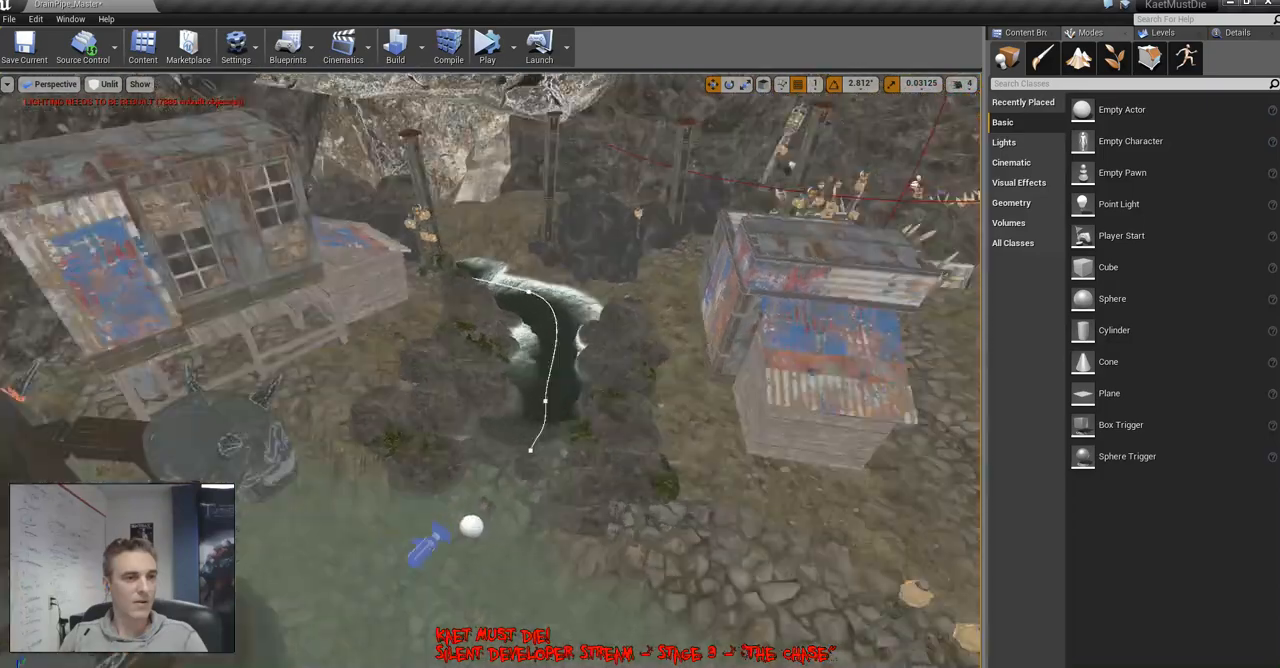
right_drag(490, 370, 900, 385)
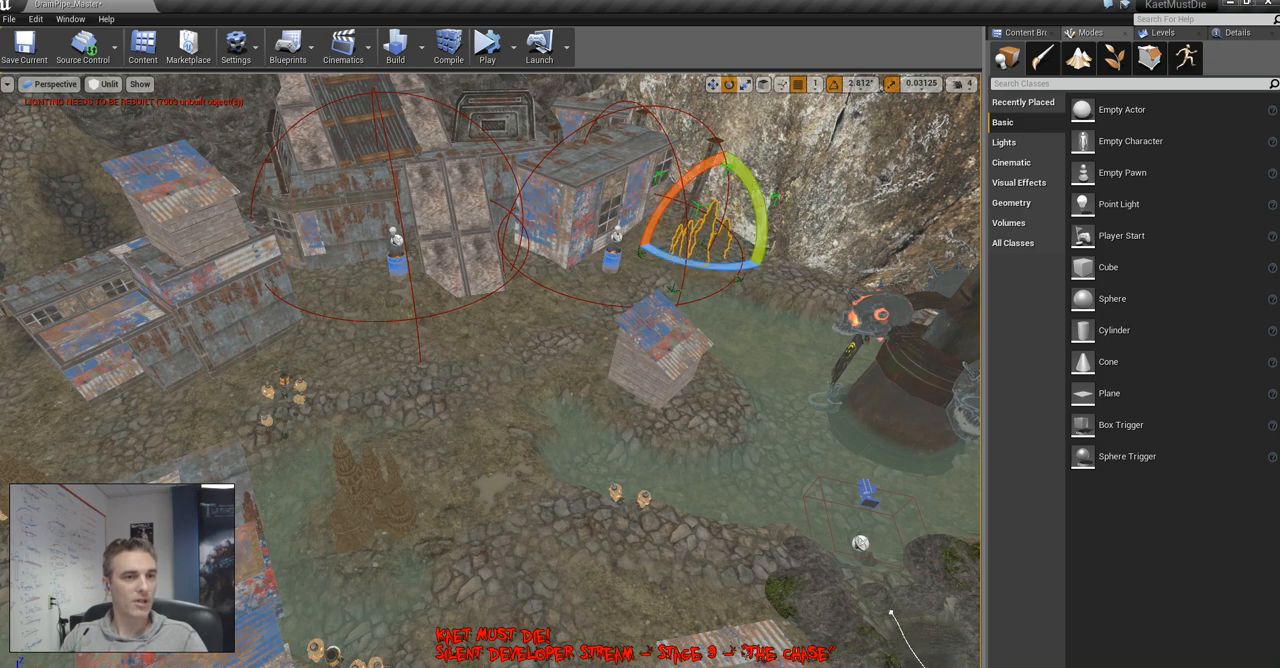
right_drag(490, 370, 300, 340)
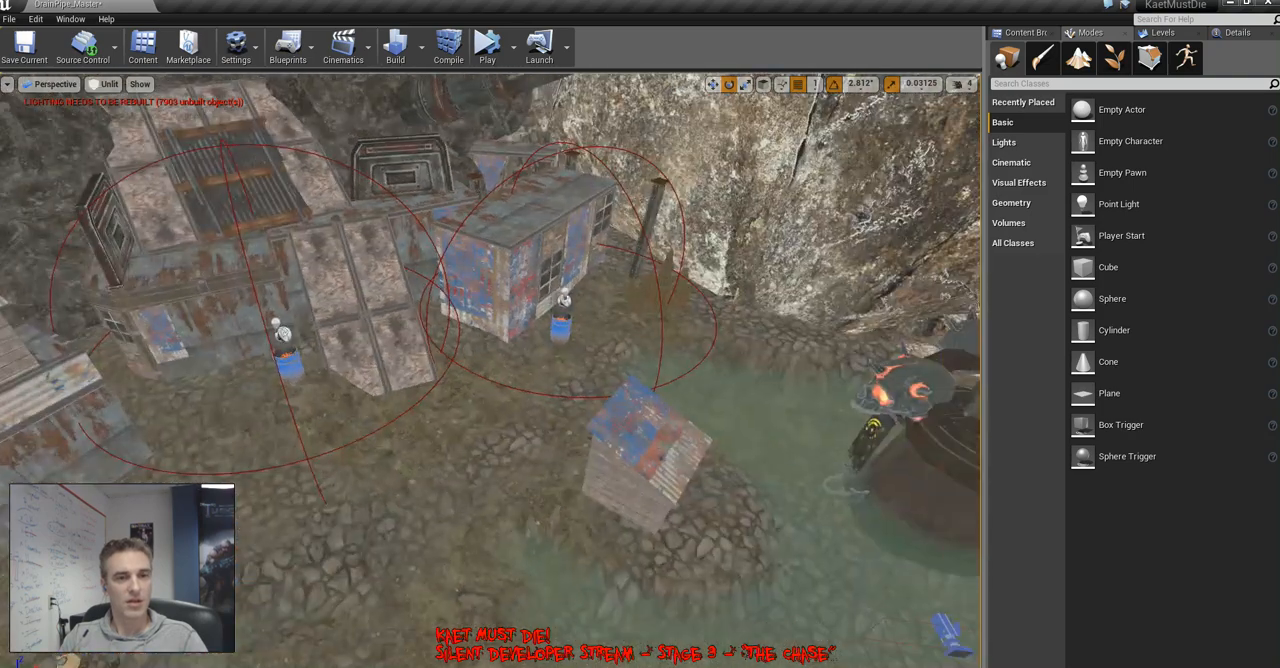
Survey the dressed village from above in unlit and lit shading, checking the stalagmite clusters and overall lighting
click(1162, 32)
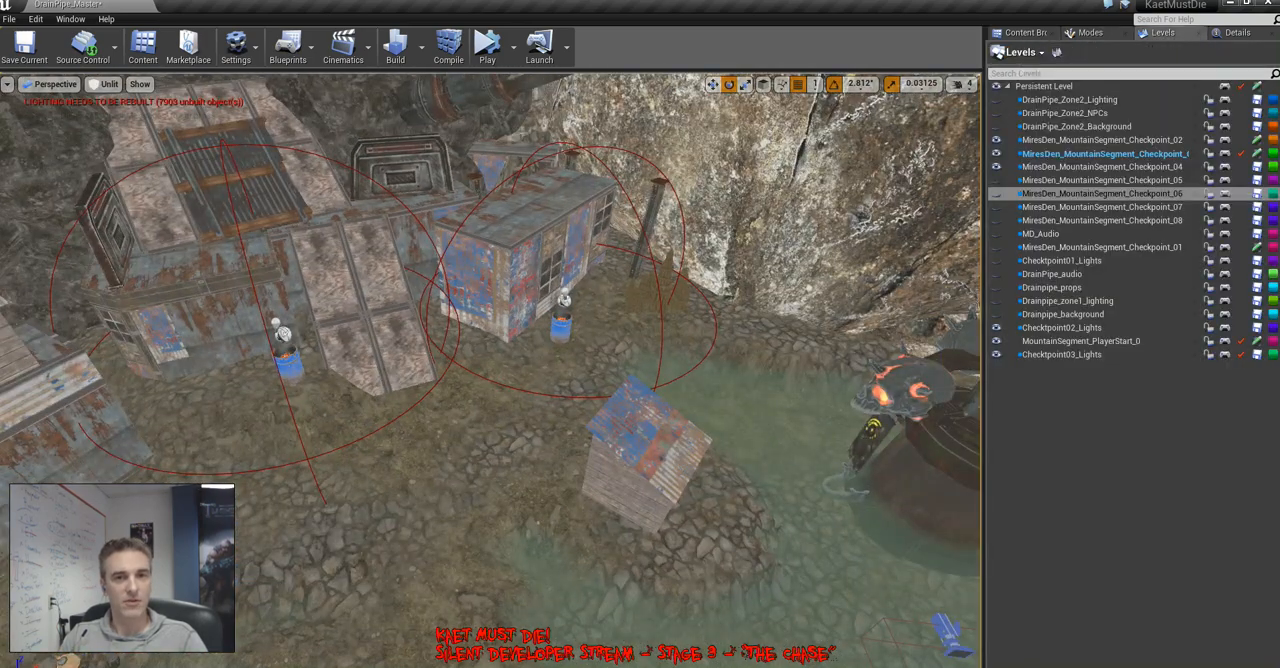
right_drag(490, 370, 300, 372)
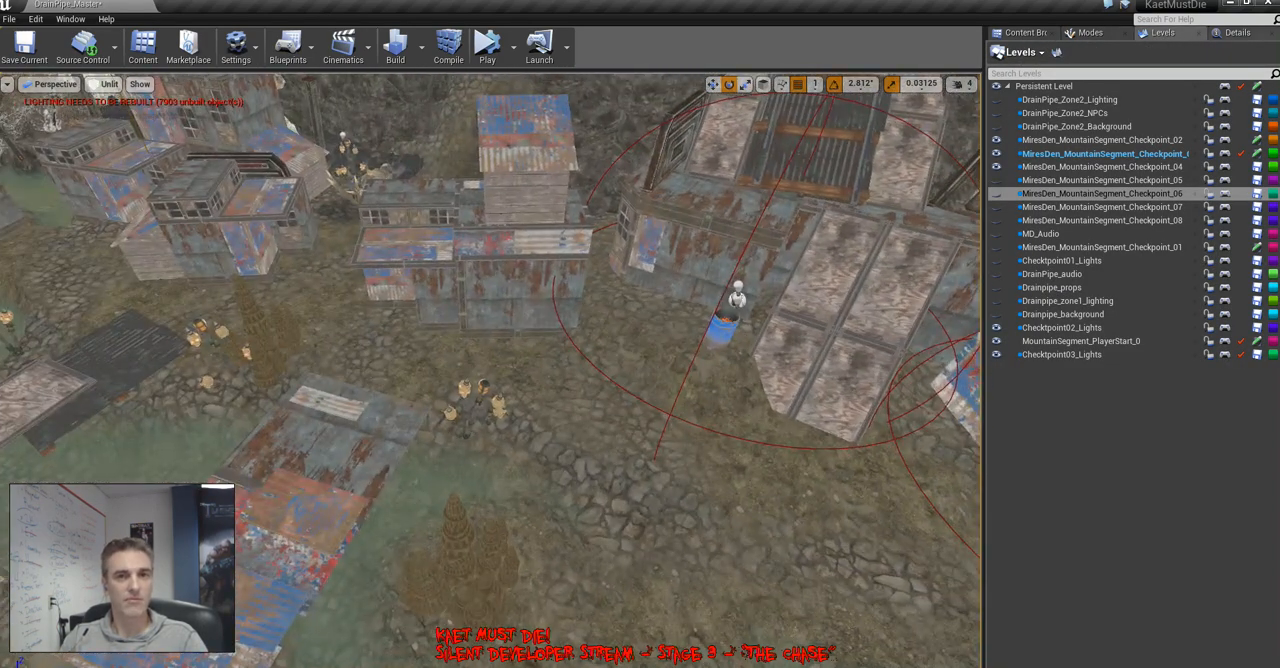
click(1237, 32)
right_drag(560, 350, 690, 350)
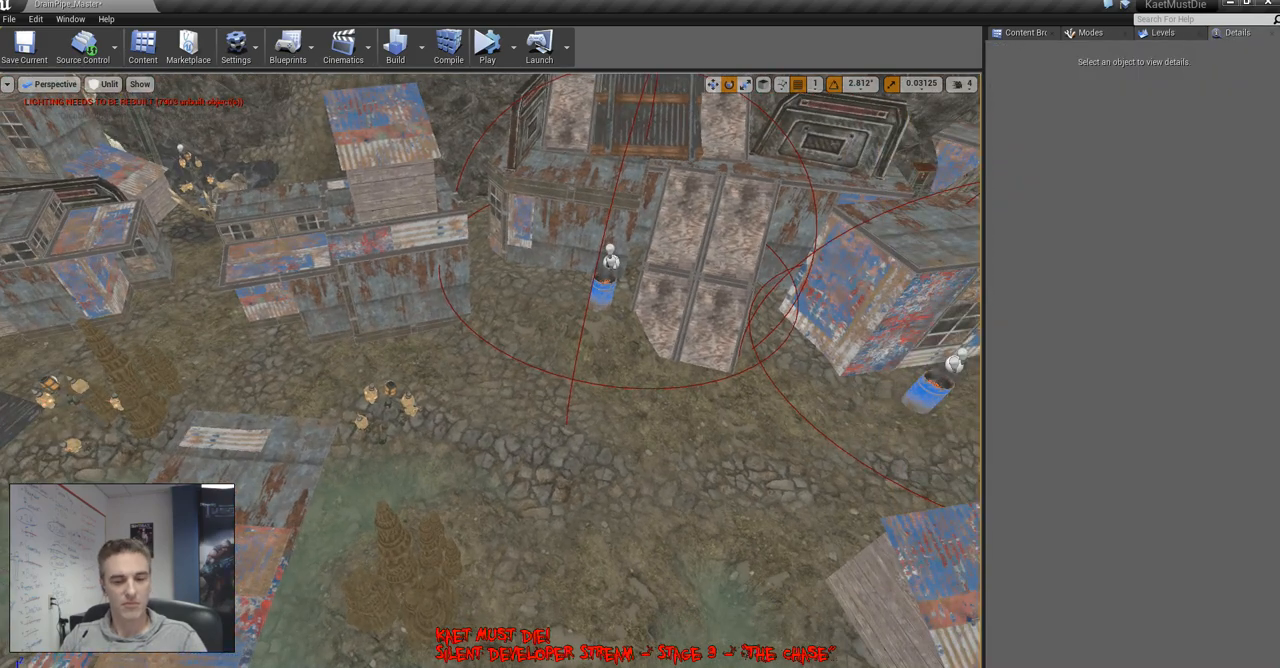
key(alt+4)
right_drag(490, 370, 620, 365)
key(g)
right_drag(490, 370, 510, 290)
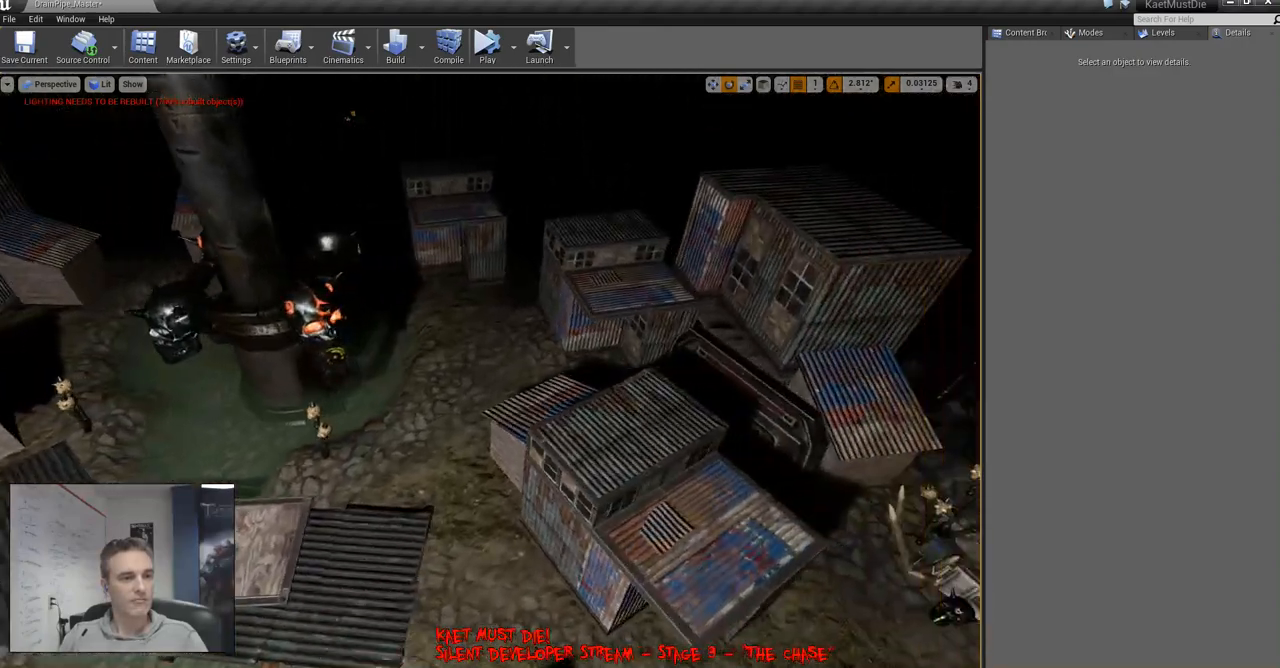
right_drag(490, 370, 600, 355)
Set the intensity of the point light high above the village to 2.0 and check the lighting around the shacks
click(459, 308)
right_drag(459, 308, 310, 345)
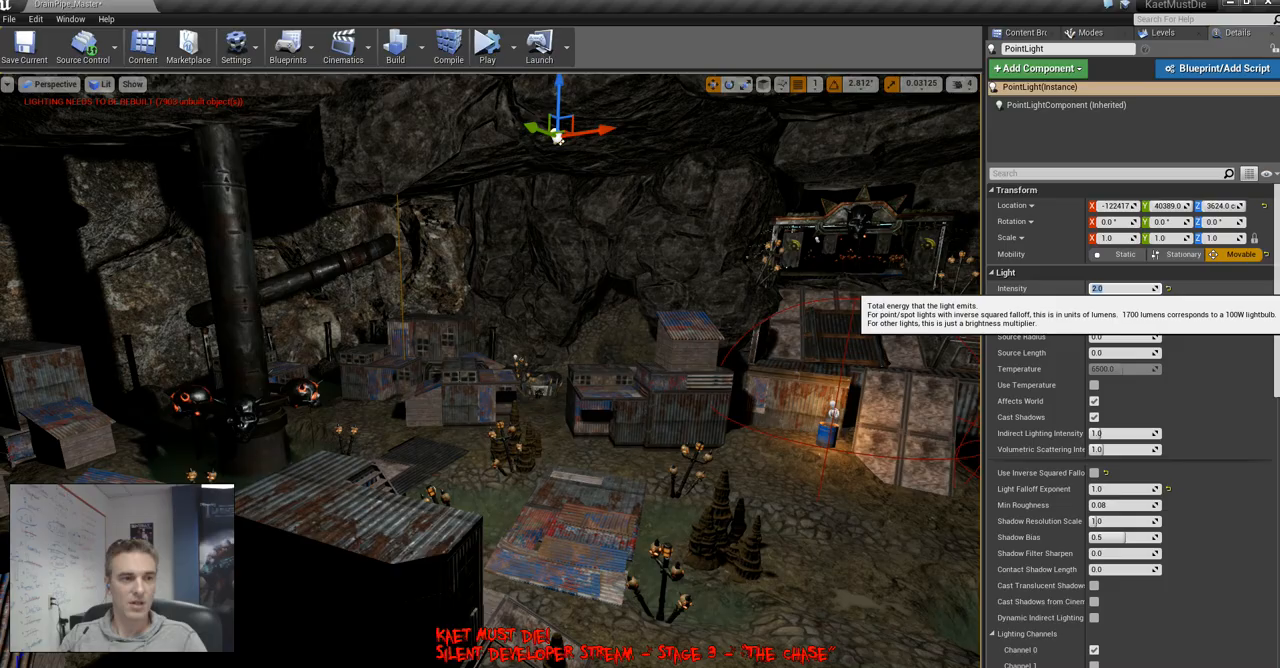
right_drag(840, 330, 848, 326)
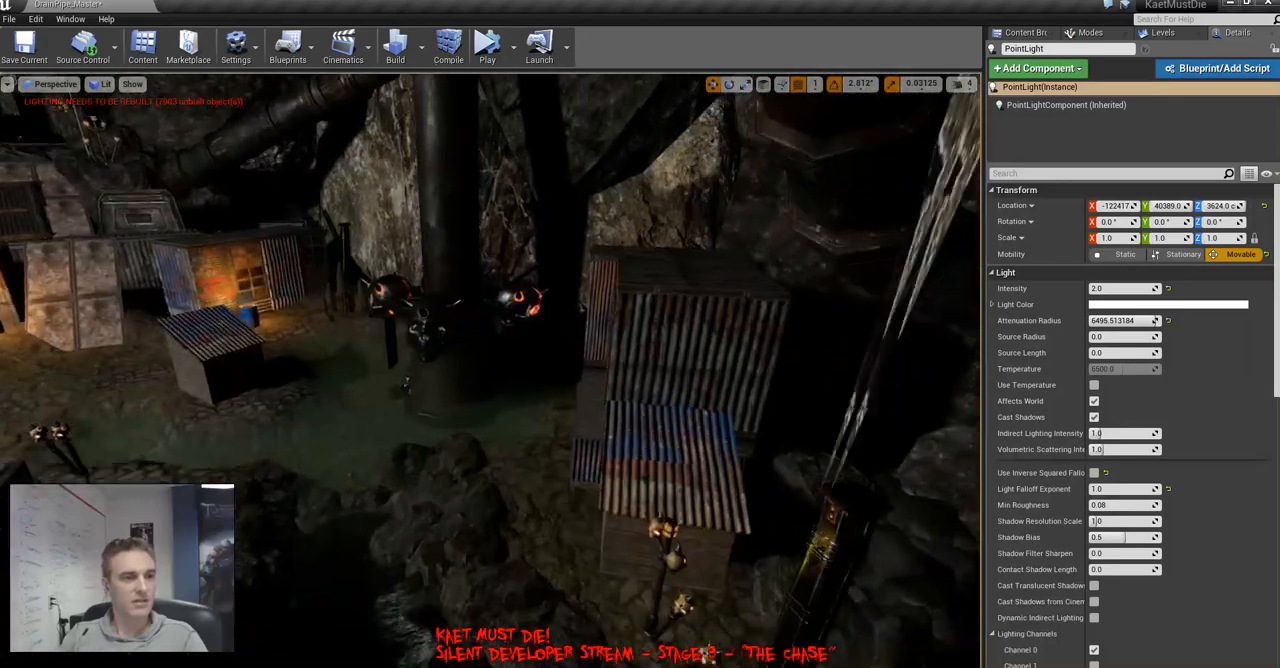
right_drag(490, 370, 300, 368)
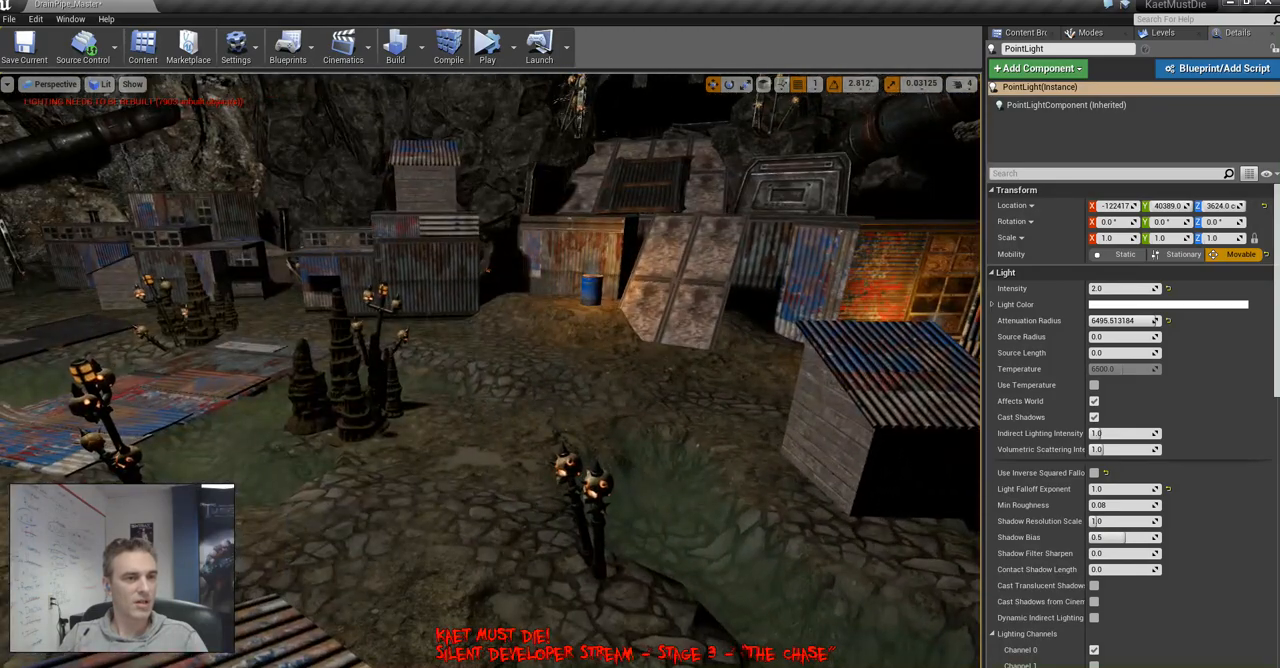
right_drag(490, 370, 400, 370)
key(w)
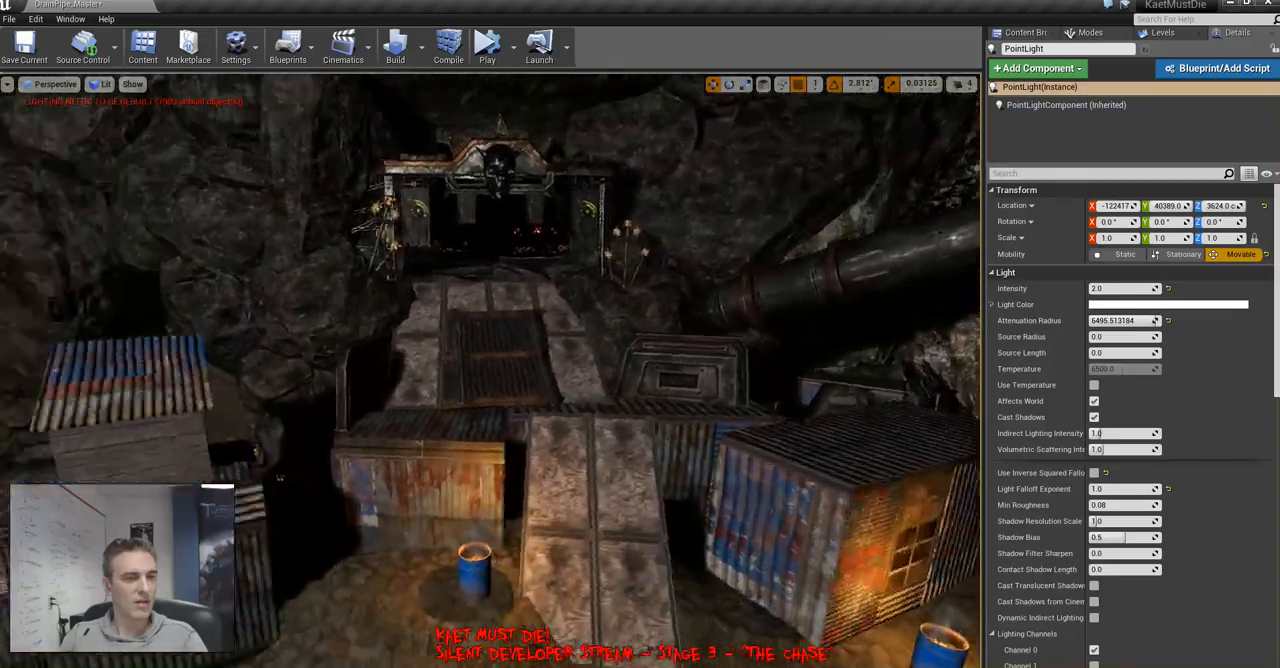
Try to place a copy of the overhead point light against the cliff beyond the village, and undo the placement
right_drag(490, 370, 500, 370)
key(w)
key(d)
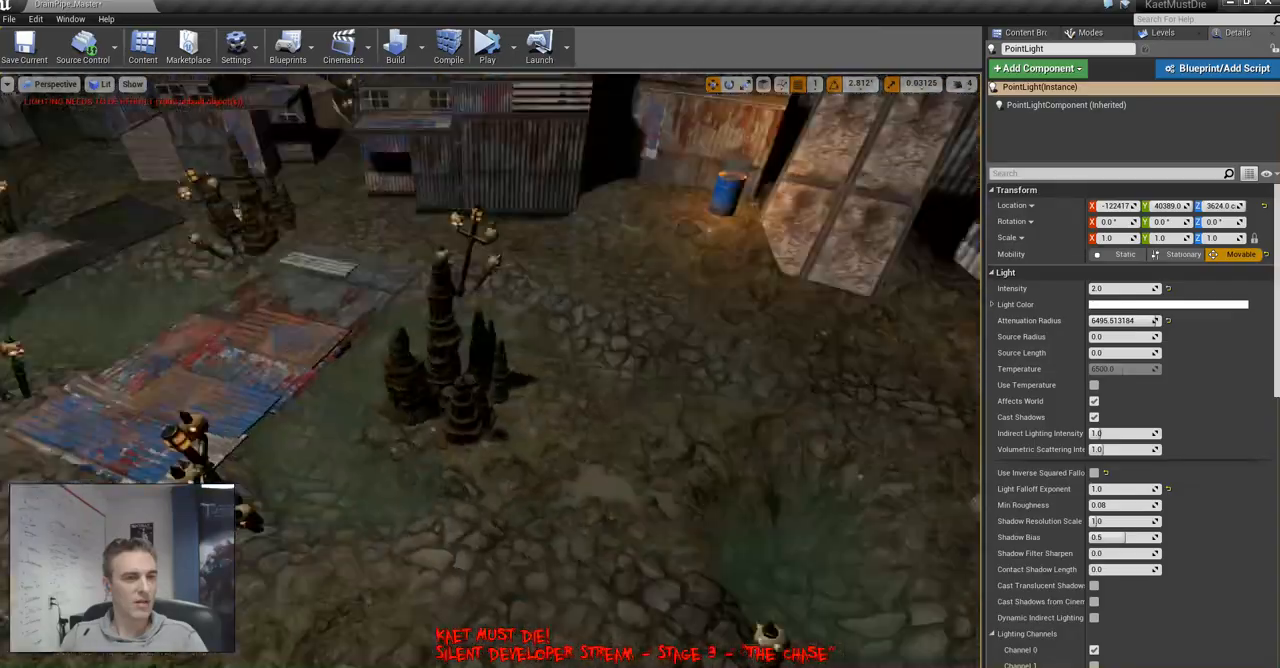
right_drag(490, 370, 590, 320)
key(s)
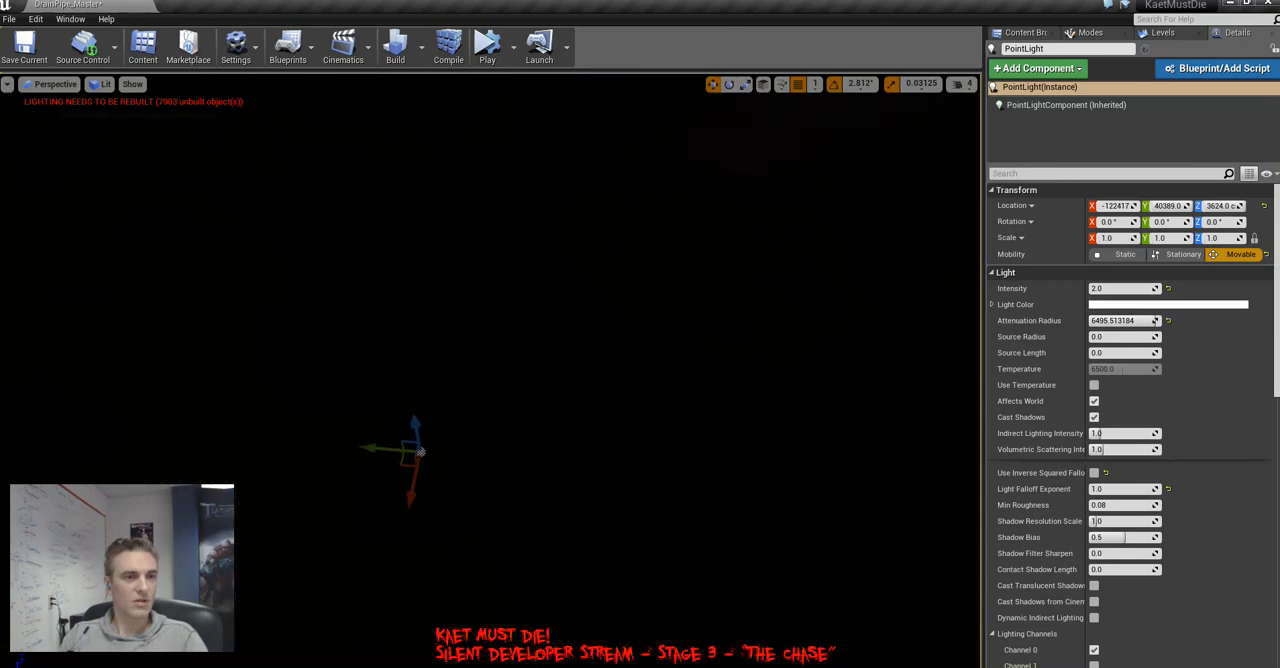
alt+drag(405, 467, 936, 239)
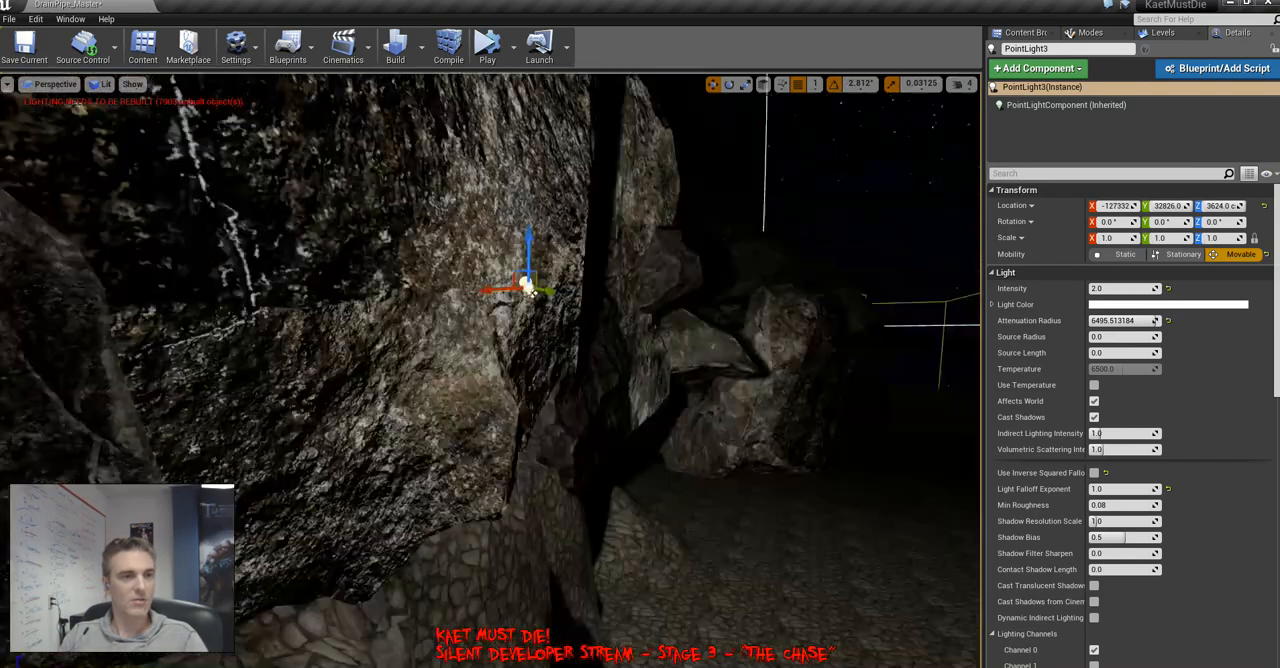
key(ctrl+z)
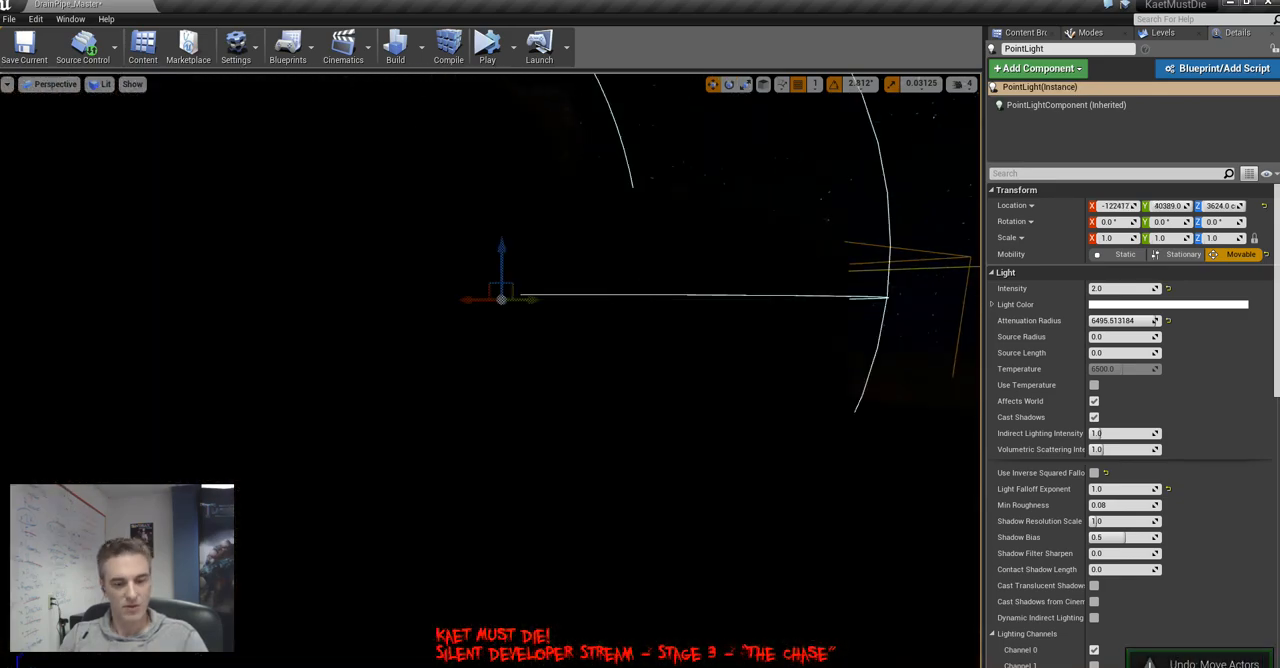
In unlit shading, place a copy of the overhead point light farther along the cave at Y 32090
key(f)
right_drag(550, 205, 245, 392)
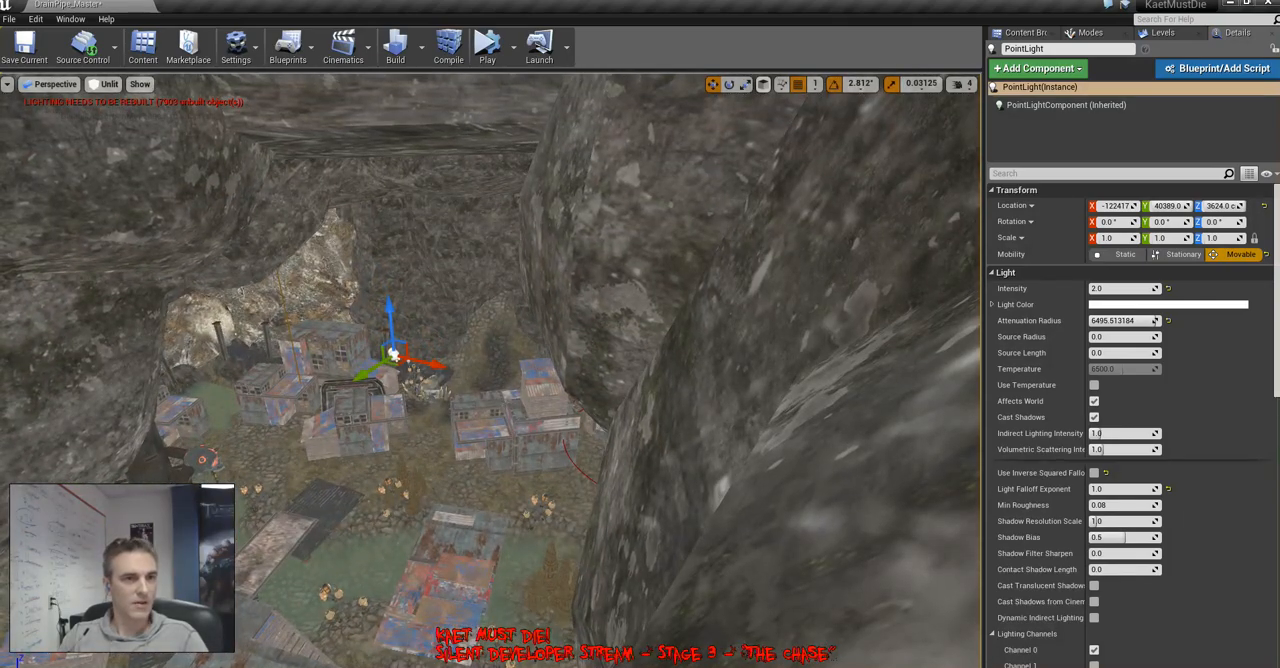
alt+drag(365, 374, 771, 171)
right_drag(771, 171, 835, 140)
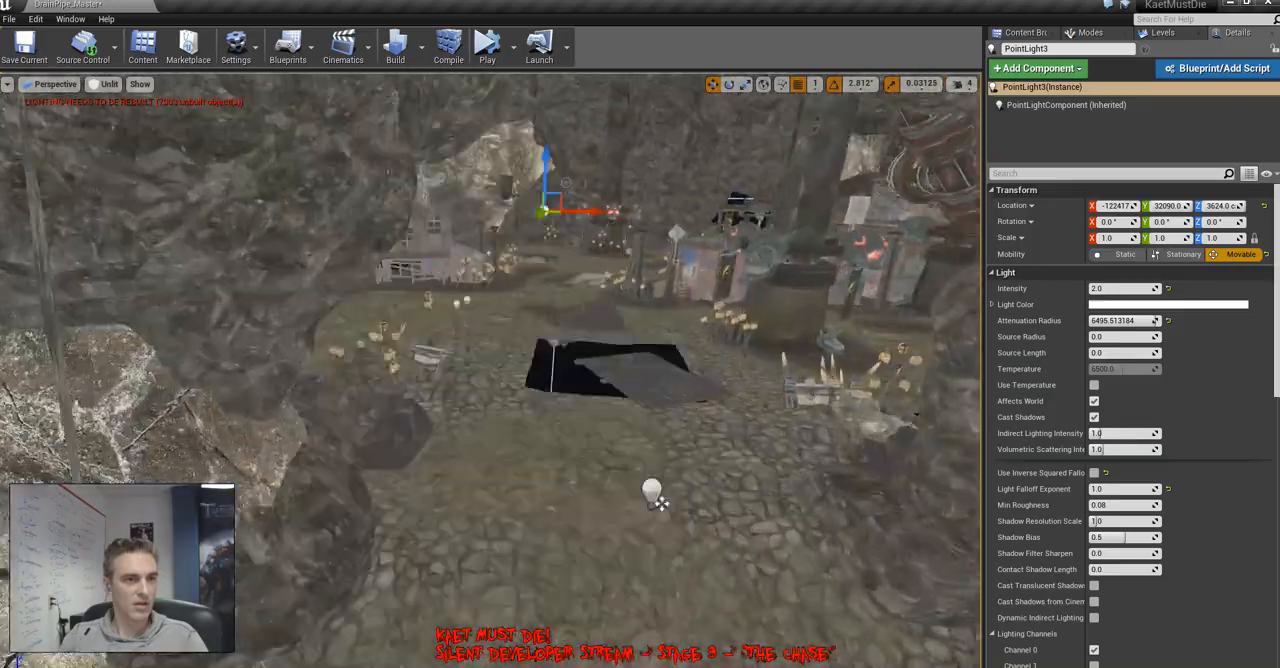
Position the copied point light above the central scrap ramp at Y 32765 and Z 4397
right_drag(661, 504, 625, 445)
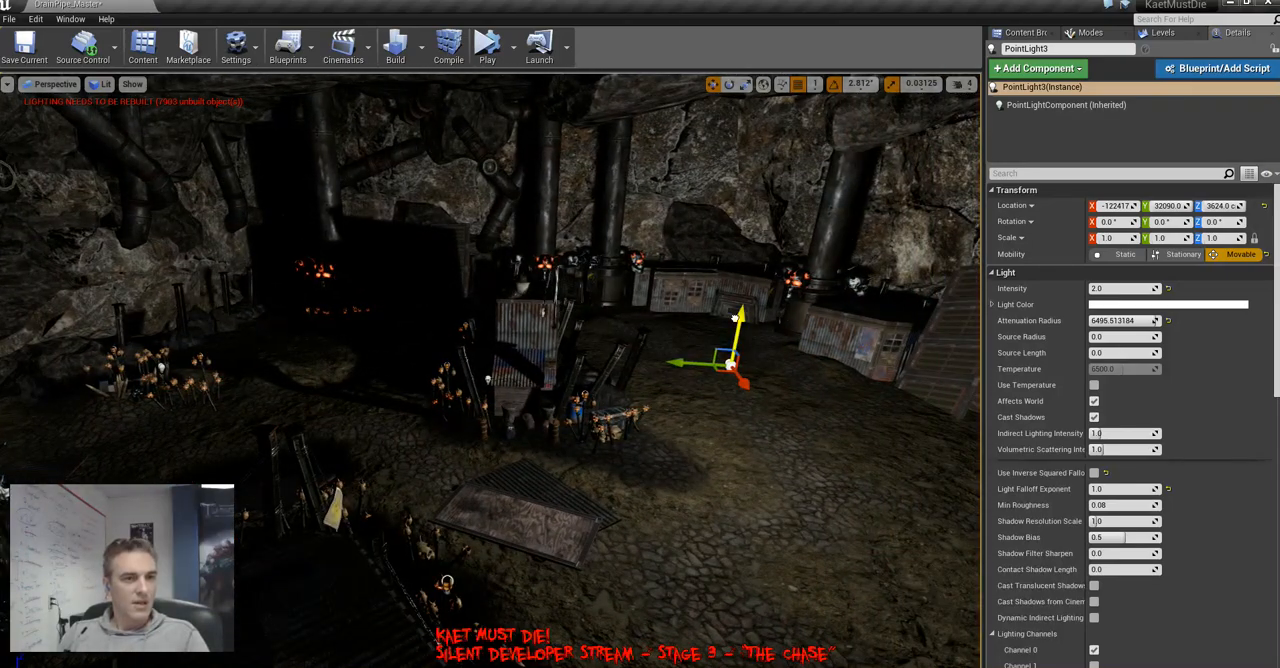
drag(735, 317, 744, 205)
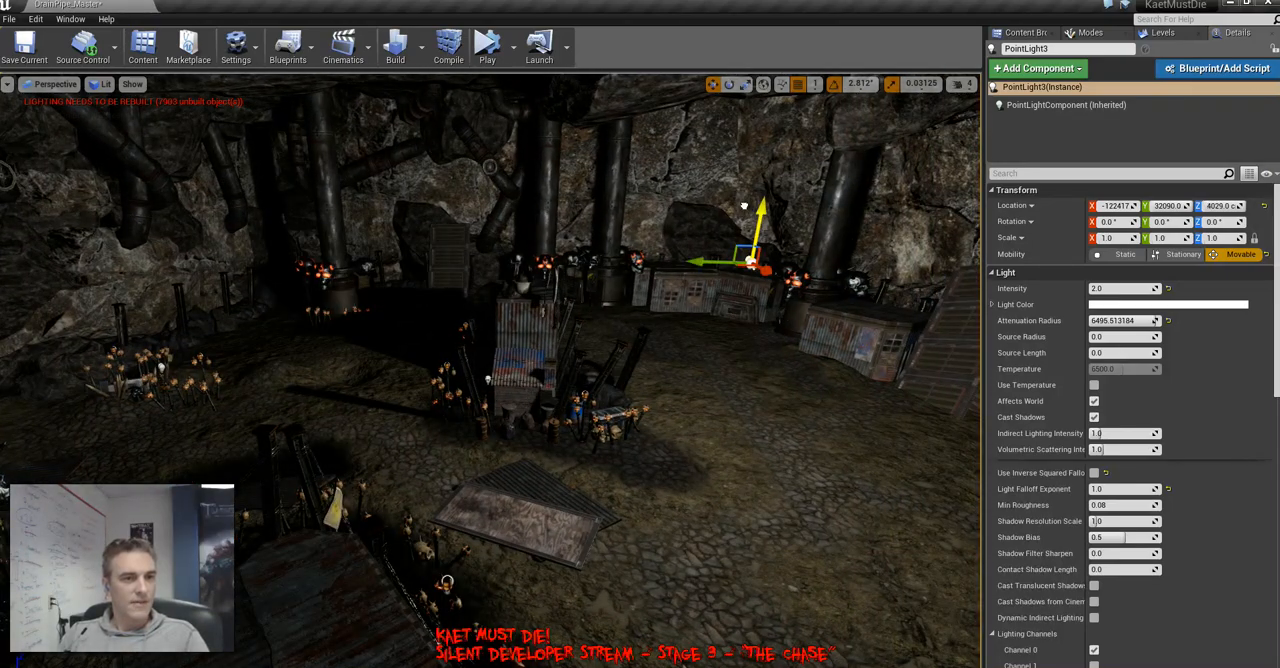
drag(745, 268, 558, 291)
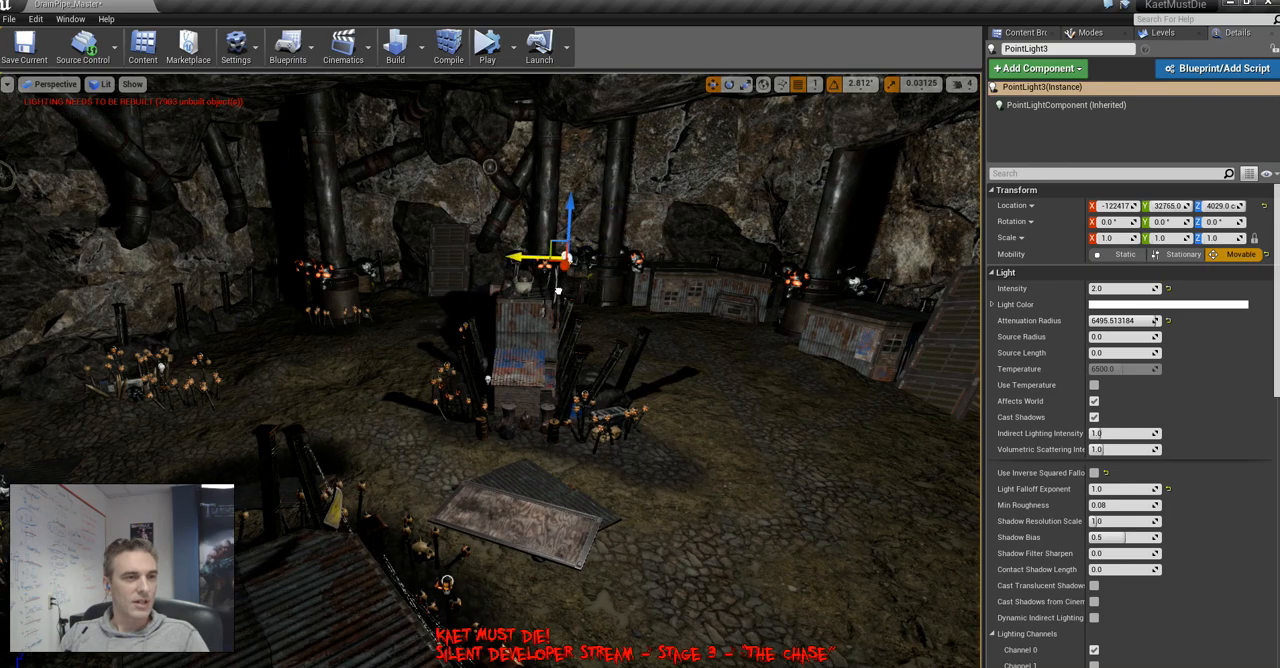
drag(564, 193, 559, 113)
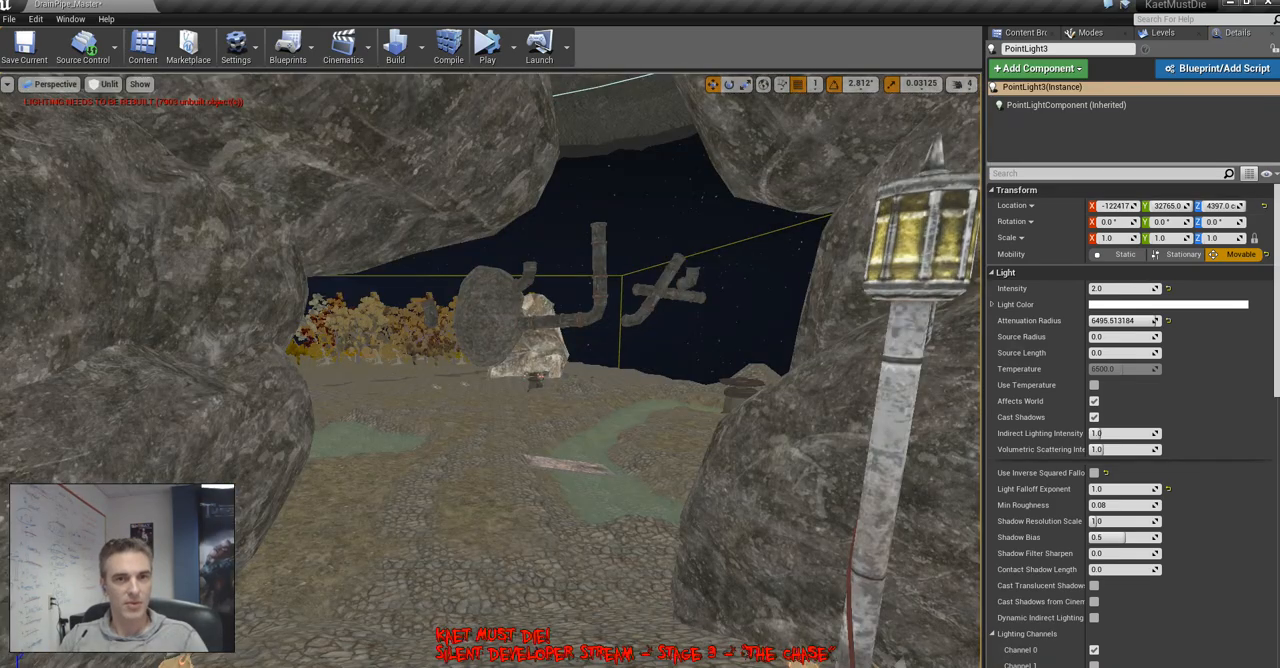
Make the MiresDen_MountainSegment_Checkpoint_05, 06, 07 and 08 levels visible
click(1160, 32)
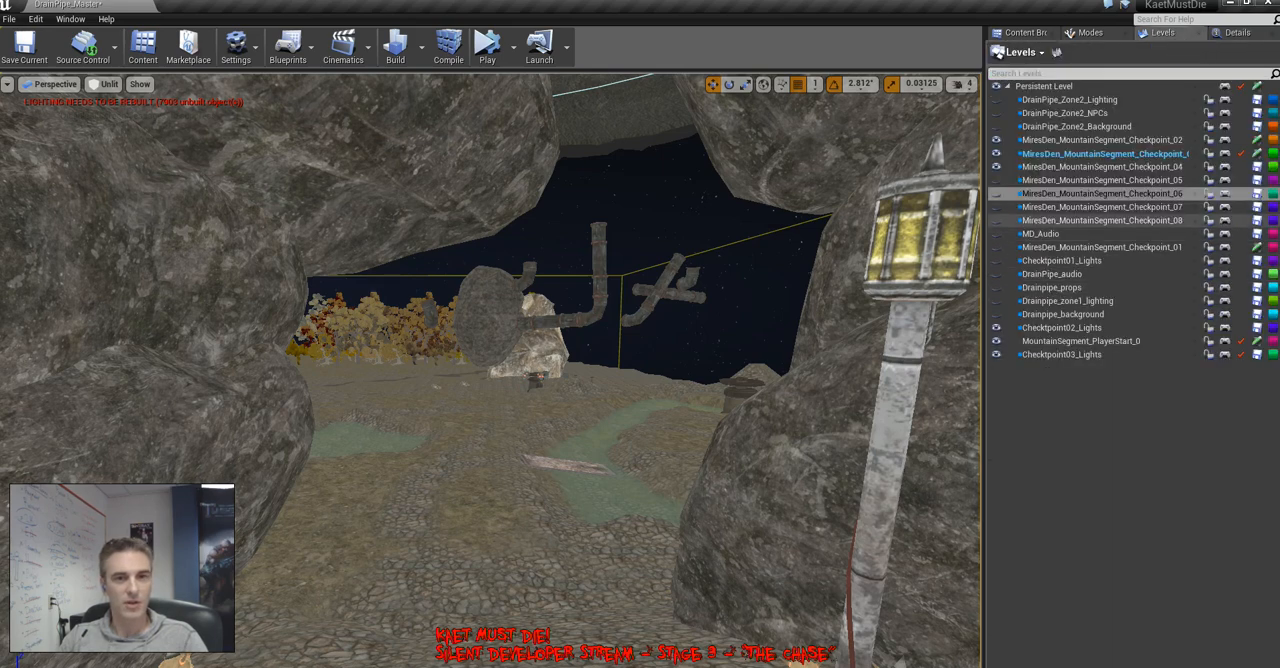
click(996, 180)
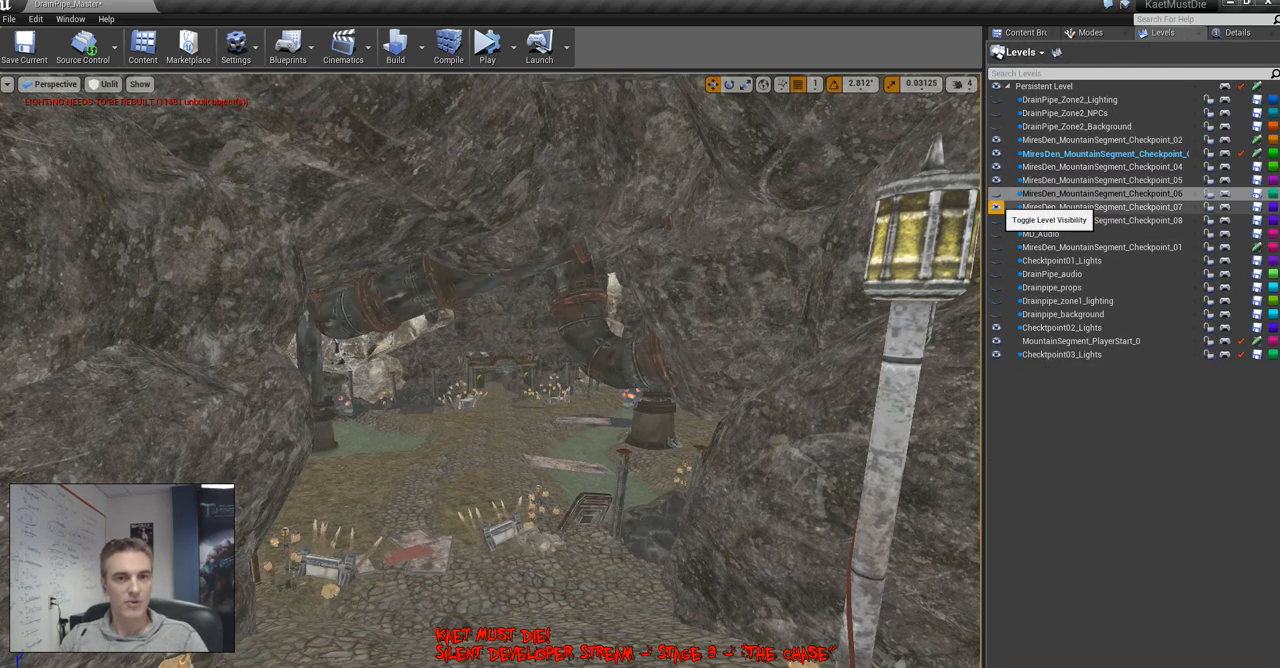
click(996, 193)
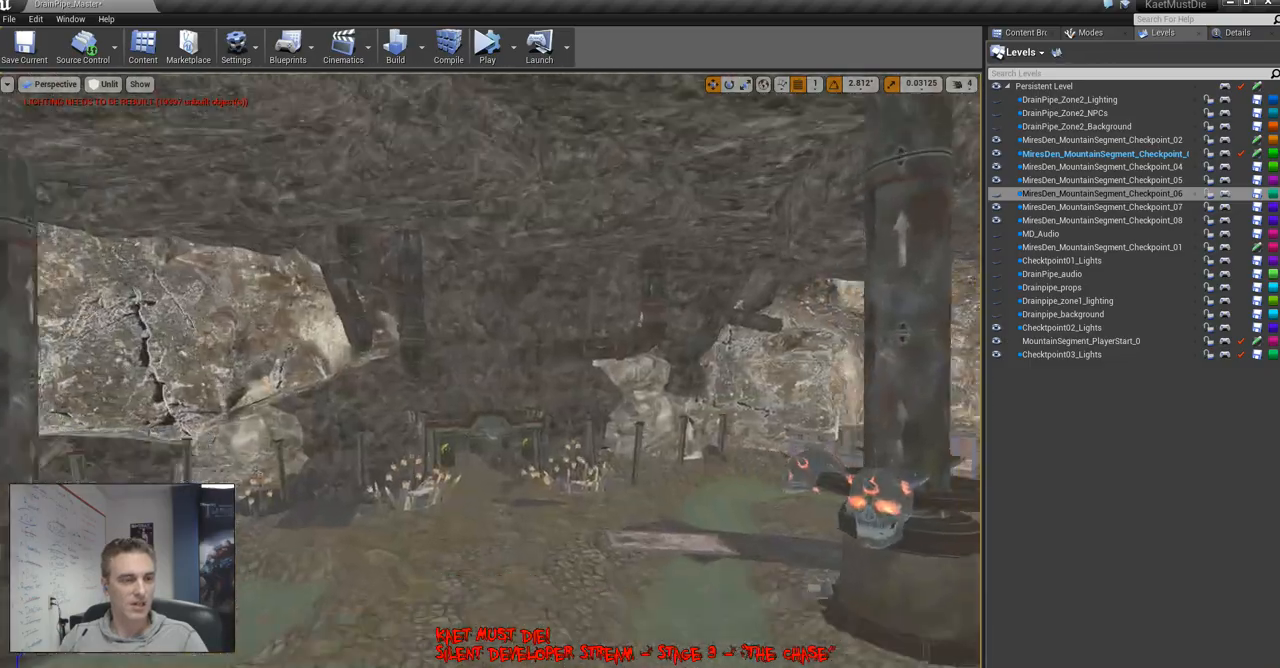
right_drag(490, 370, 490, 450)
key(w)
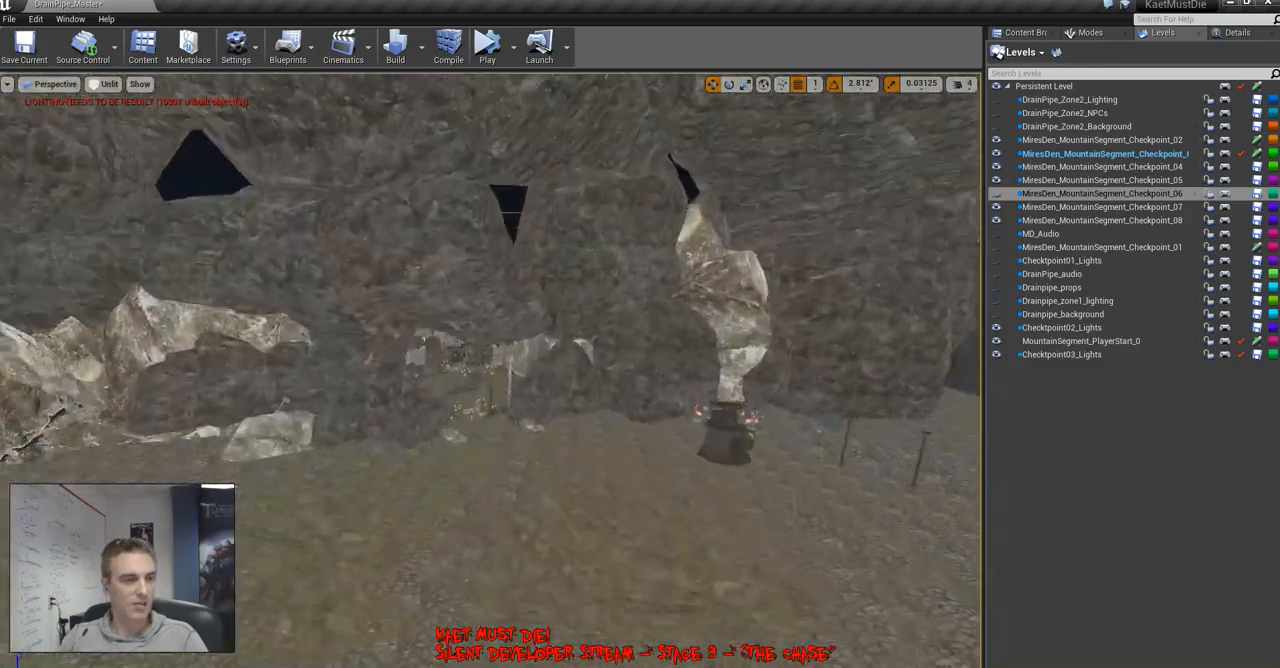
right_drag(490, 370, 450, 328)
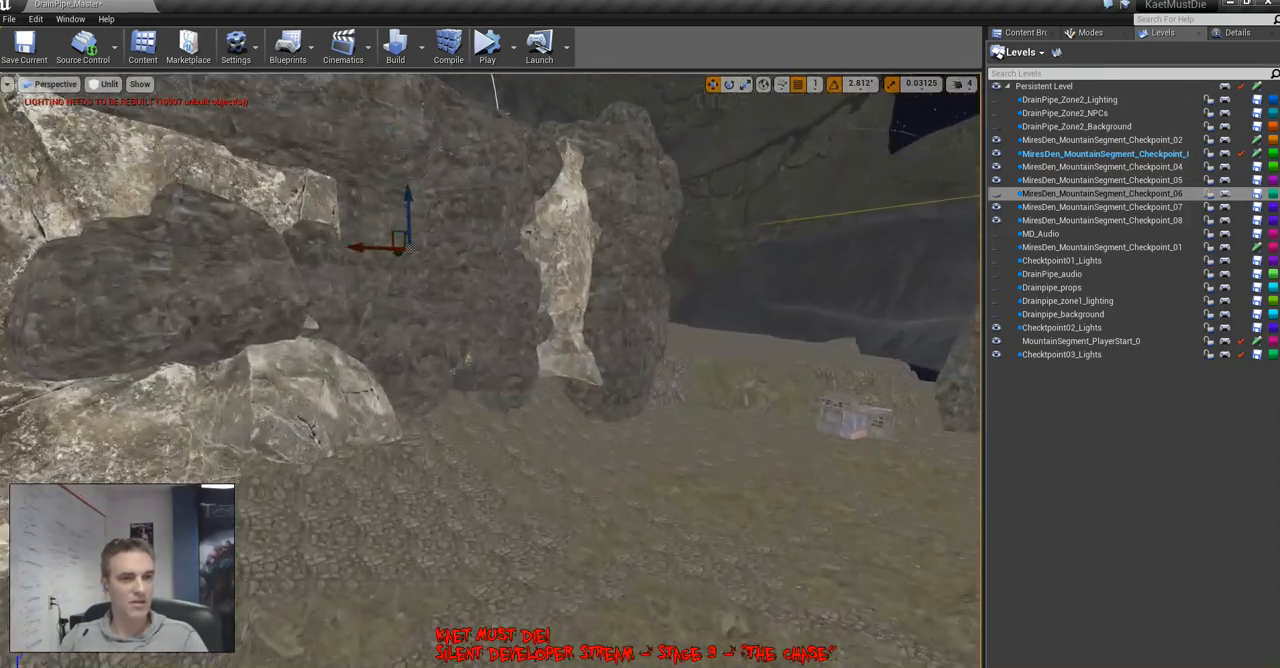
click(996, 194)
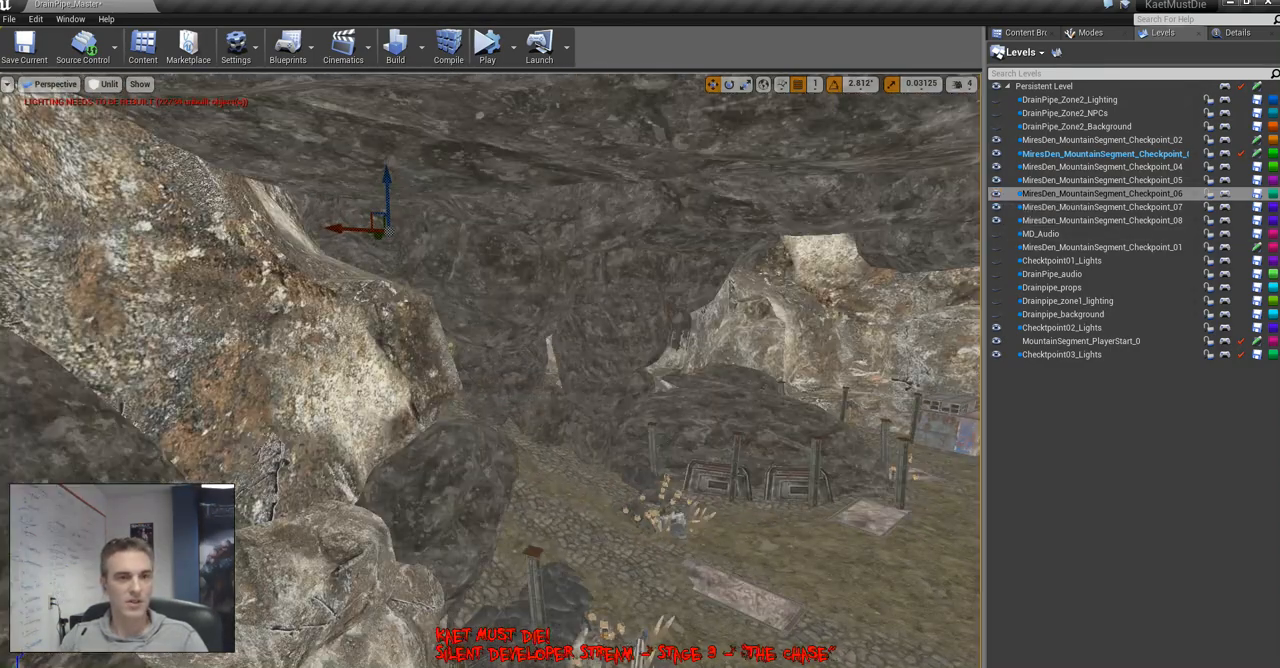
Inspect the rock walls, gateways and cave chambers of the newly shown checkpoint levels in unlit shading
right_drag(490, 370, 545, 485)
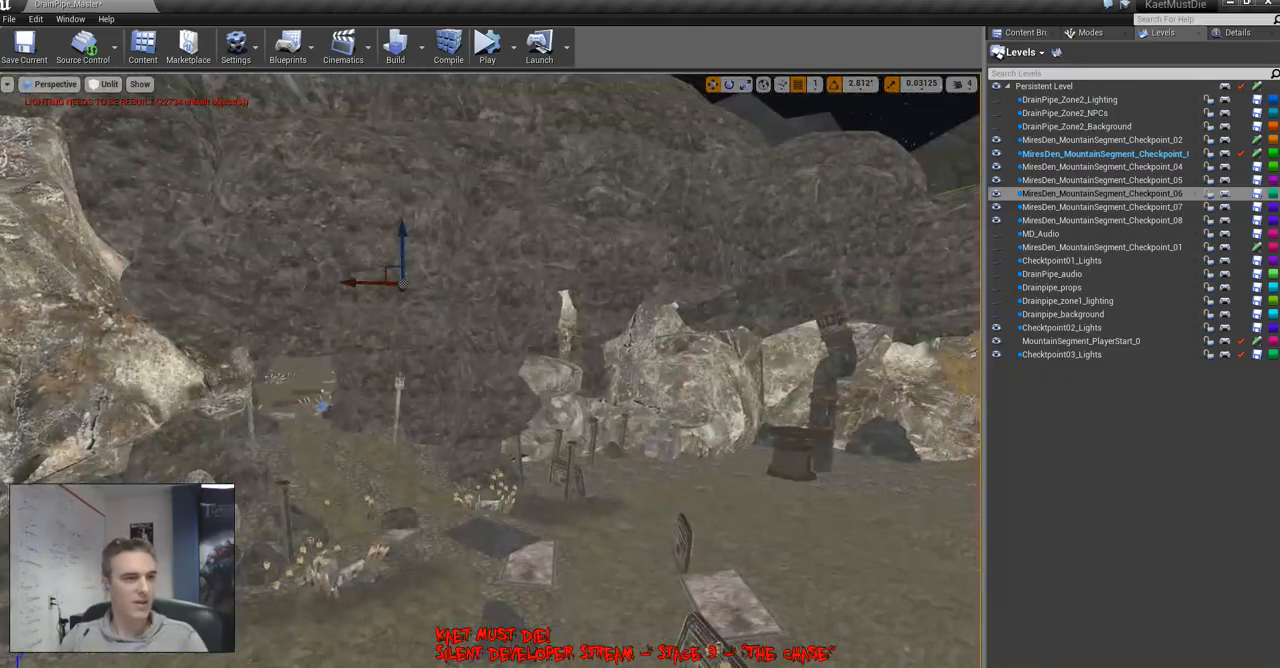
right_drag(490, 370, 370, 375)
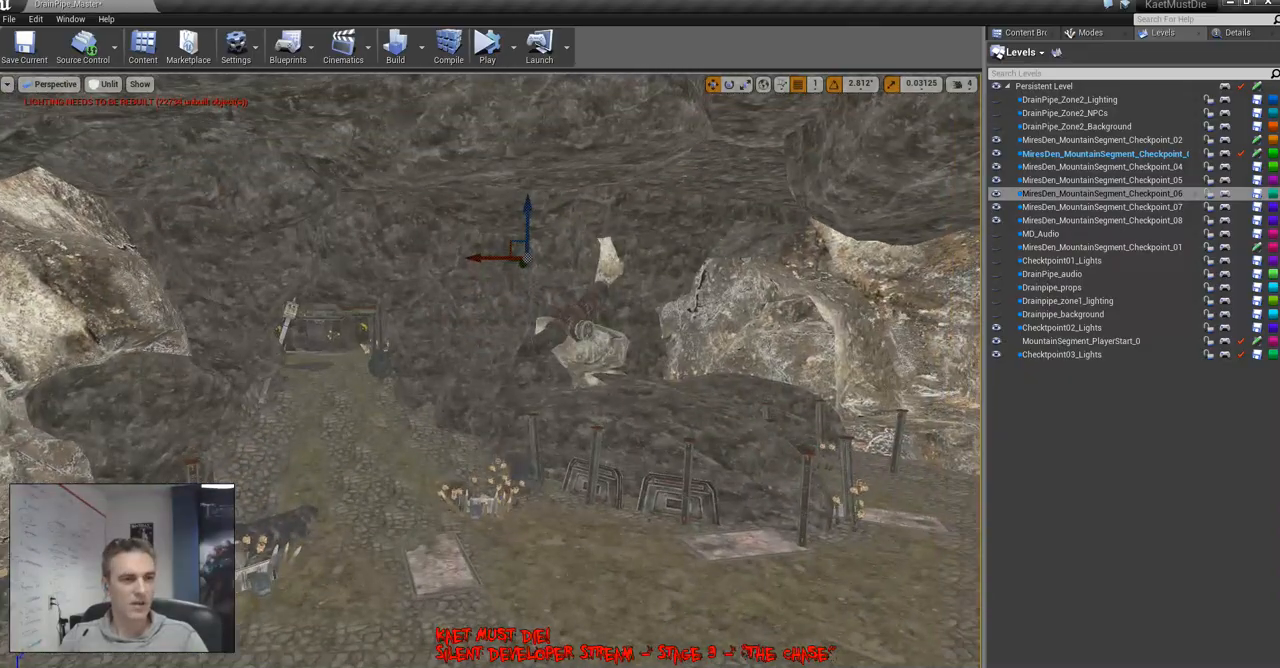
key(w)
right_drag(490, 370, 410, 375)
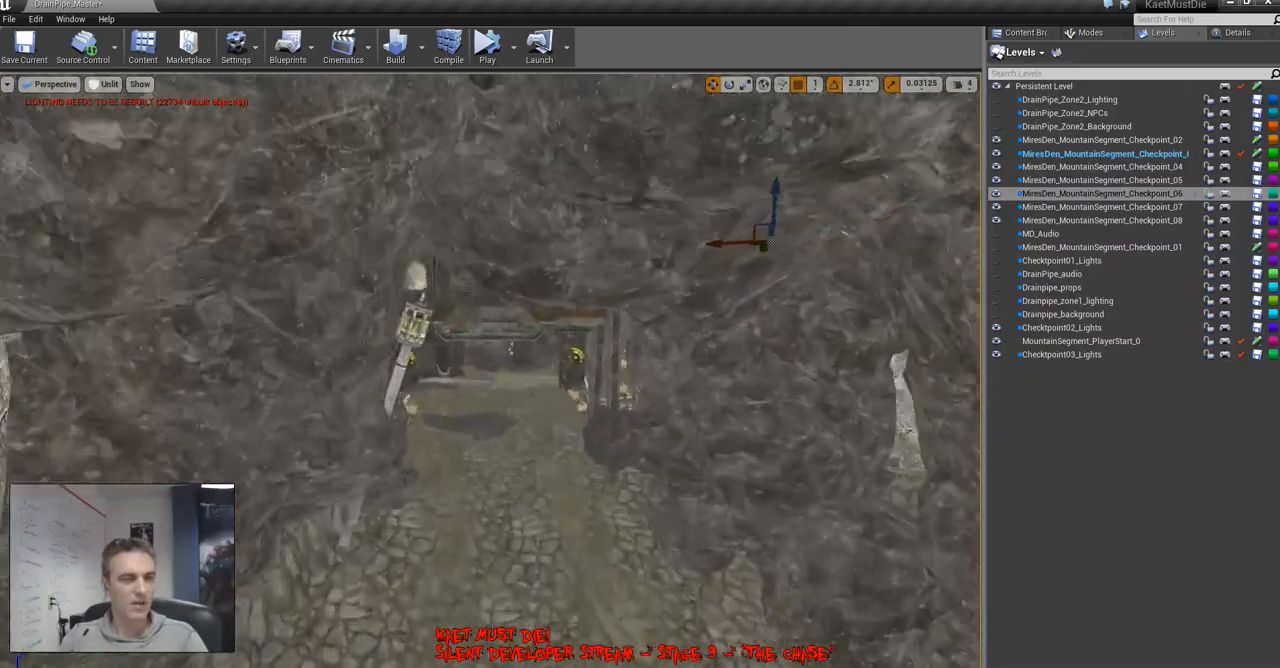
right_drag(490, 370, 490, 455)
key(w)
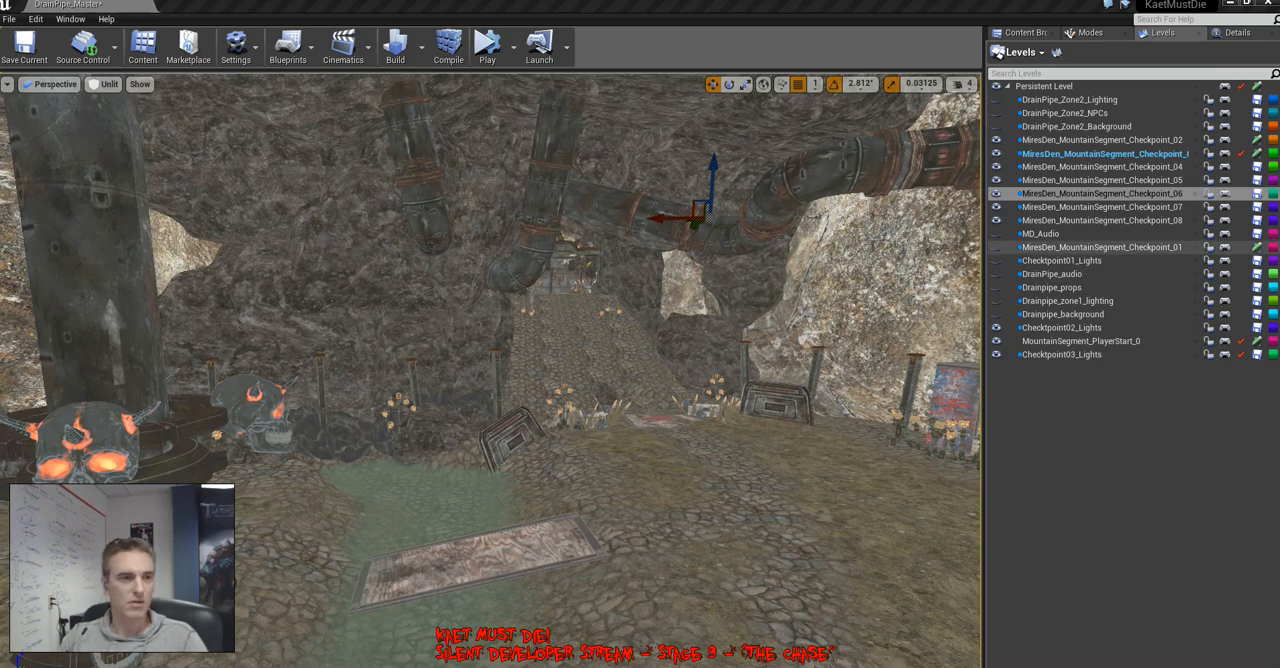
right_drag(640, 340, 495, 395)
Make the remaining hidden levels visible: the DrainPipe Zone2 set, MD_Audio, MiresDen_MountainSegment_Checkpoint_01, Checktpoint01_Lights, and the Drainpipe audio, props, zone1 lighting and background levels
click(996, 99)
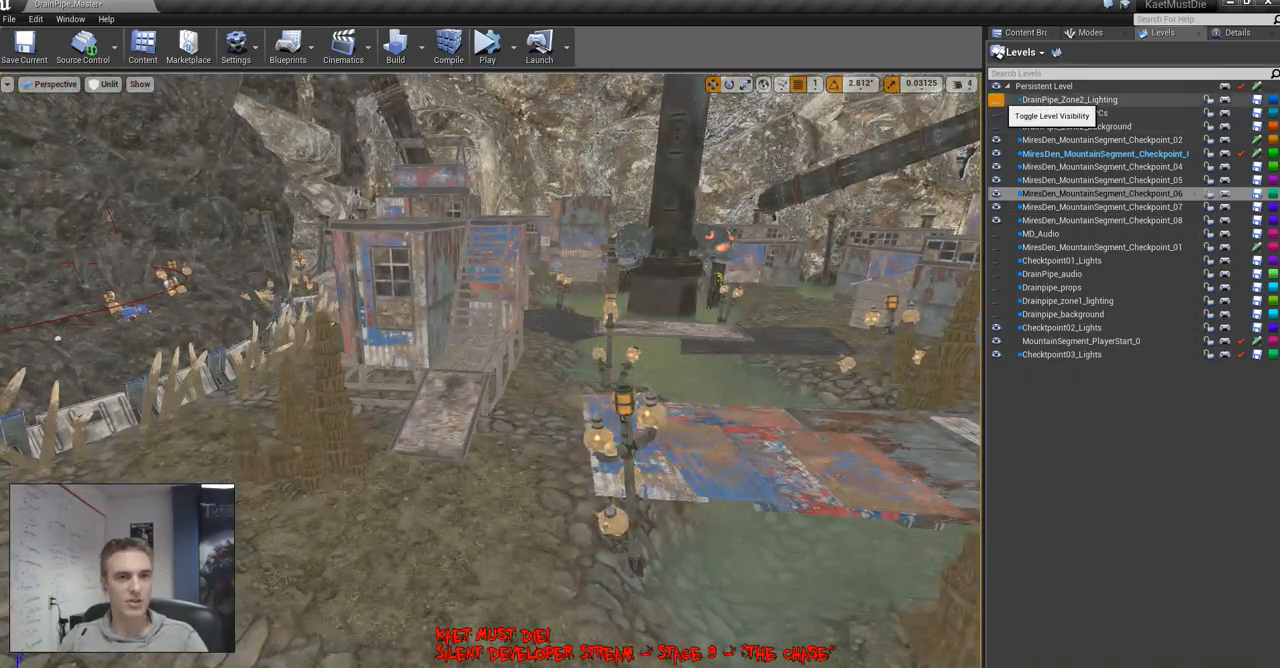
click(996, 113)
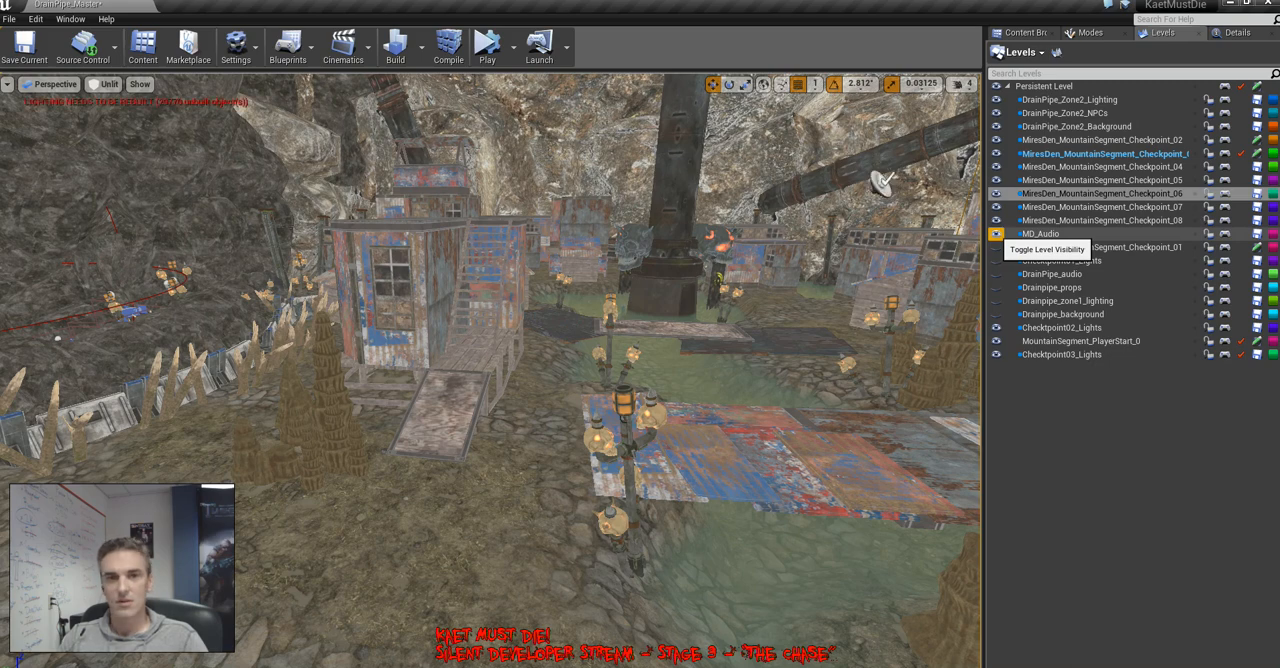
click(996, 247)
click(996, 261)
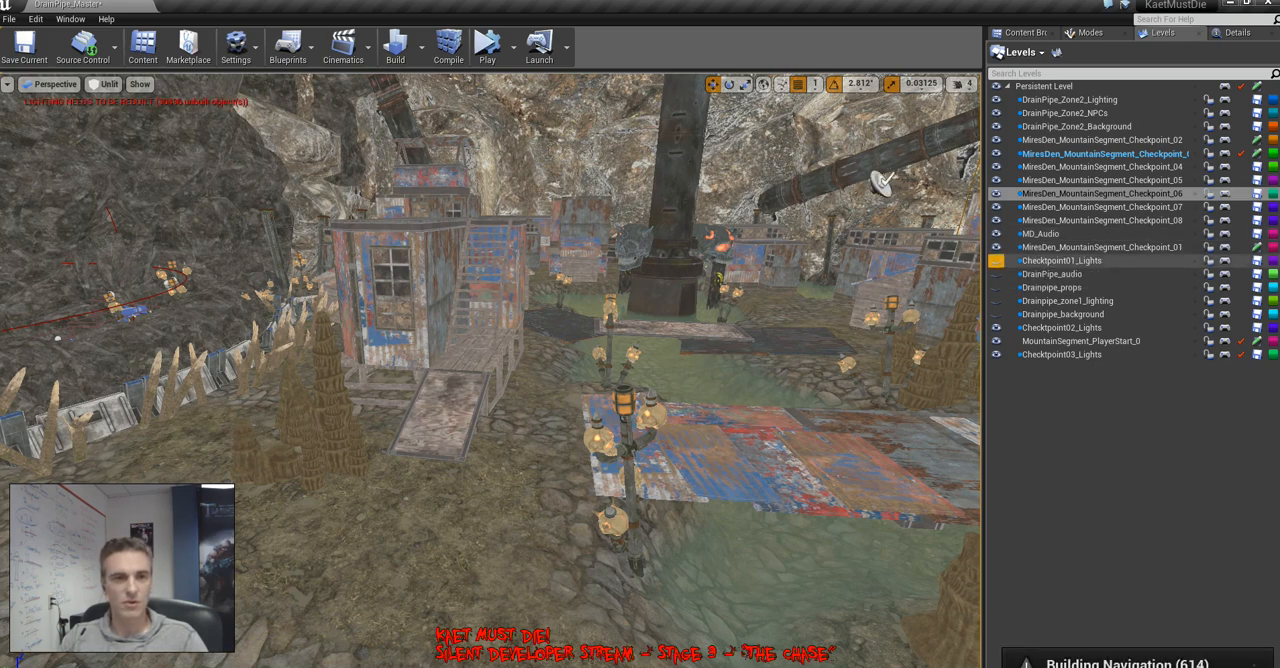
click(996, 261)
click(996, 274)
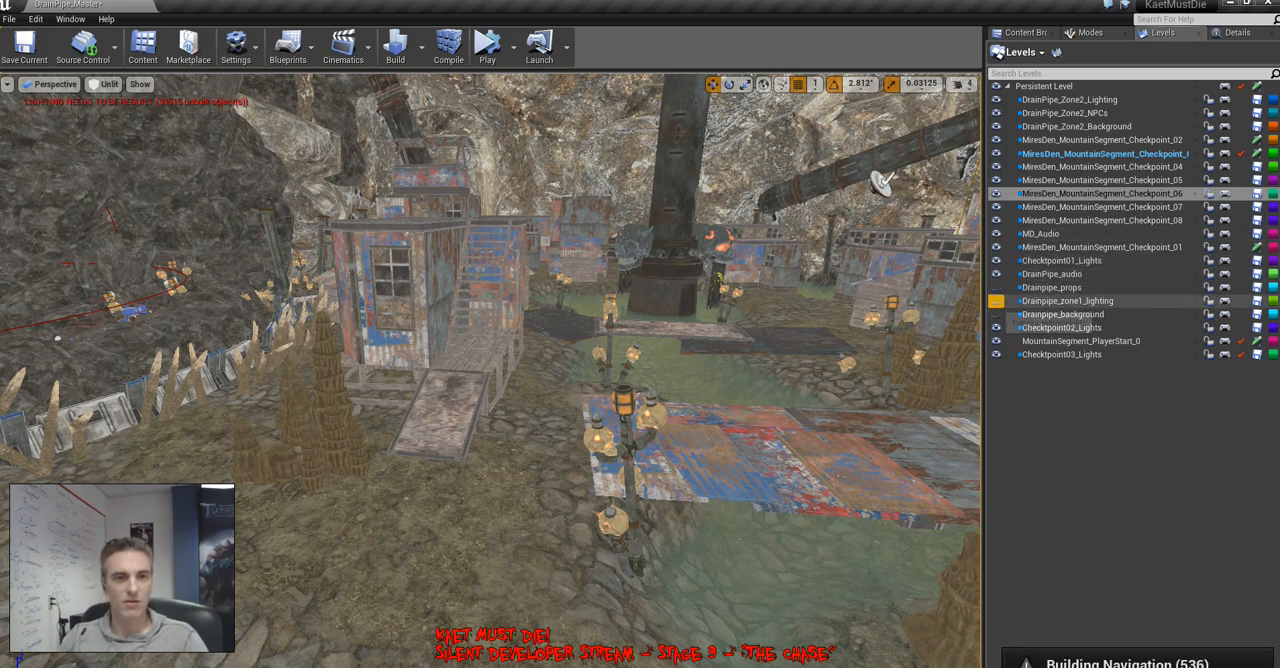
click(996, 287)
click(996, 300)
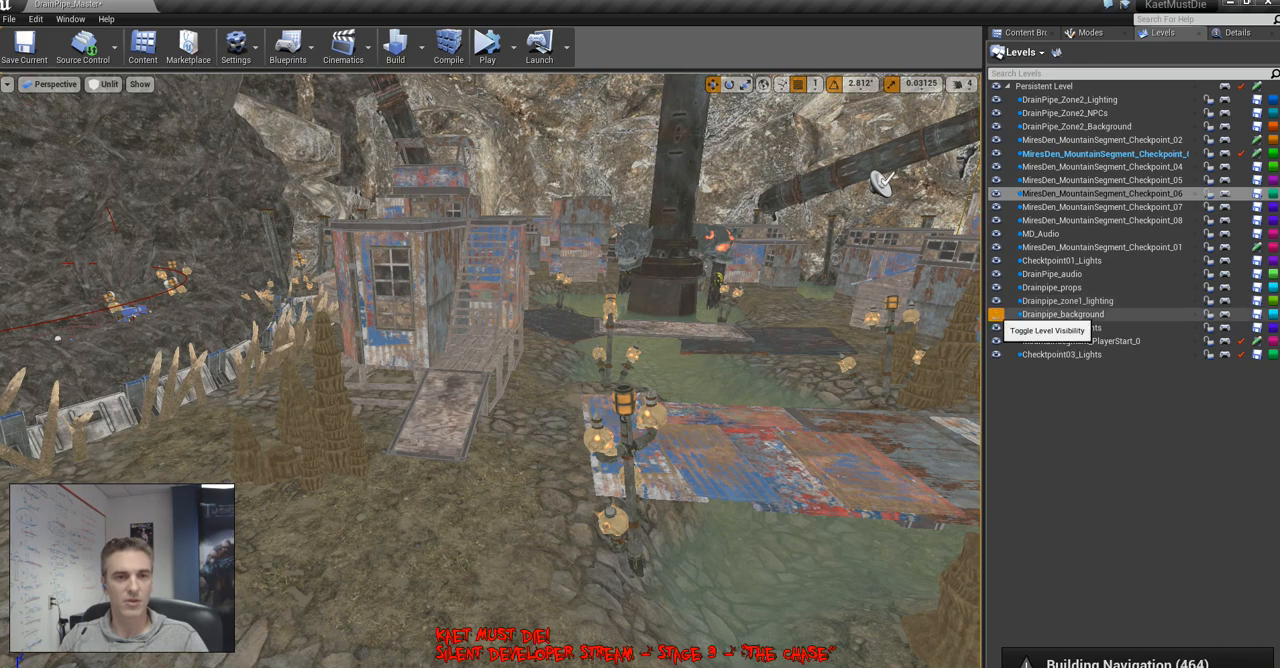
click(996, 314)
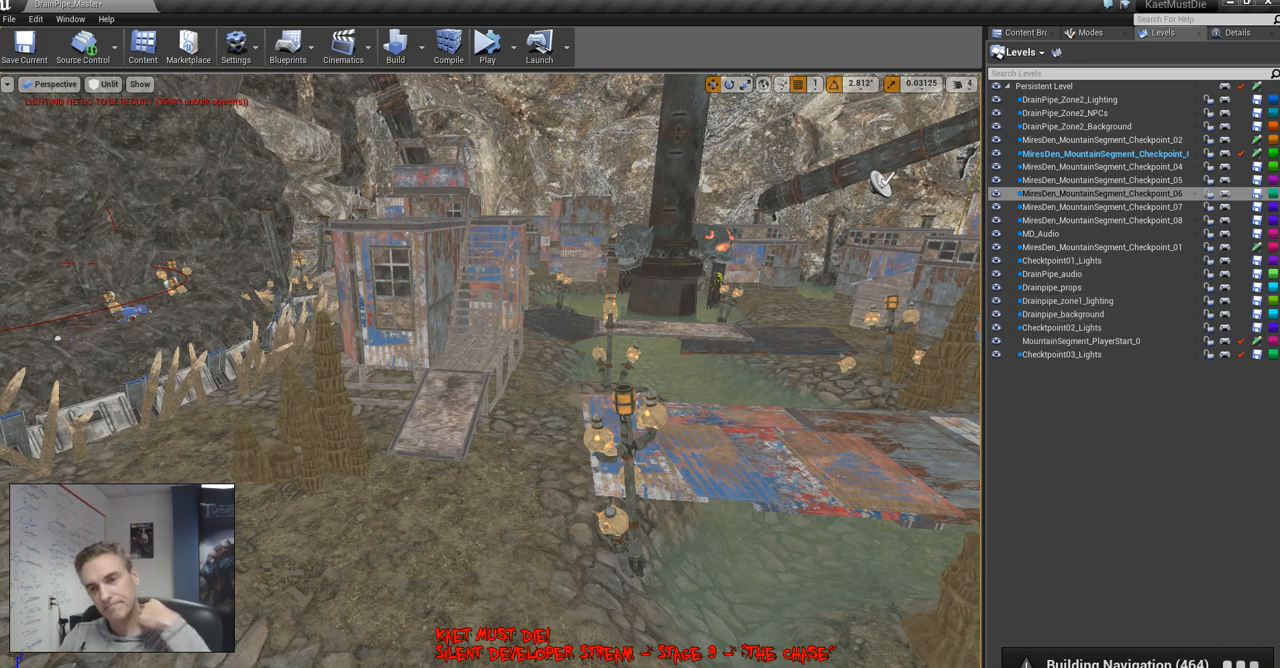
Switch to lit shading and check the lighting on the shacks, stairs and spiked barricade with all levels shown
right_drag(600, 350, 250, 375)
key(s)
key(alt+4)
key(w)
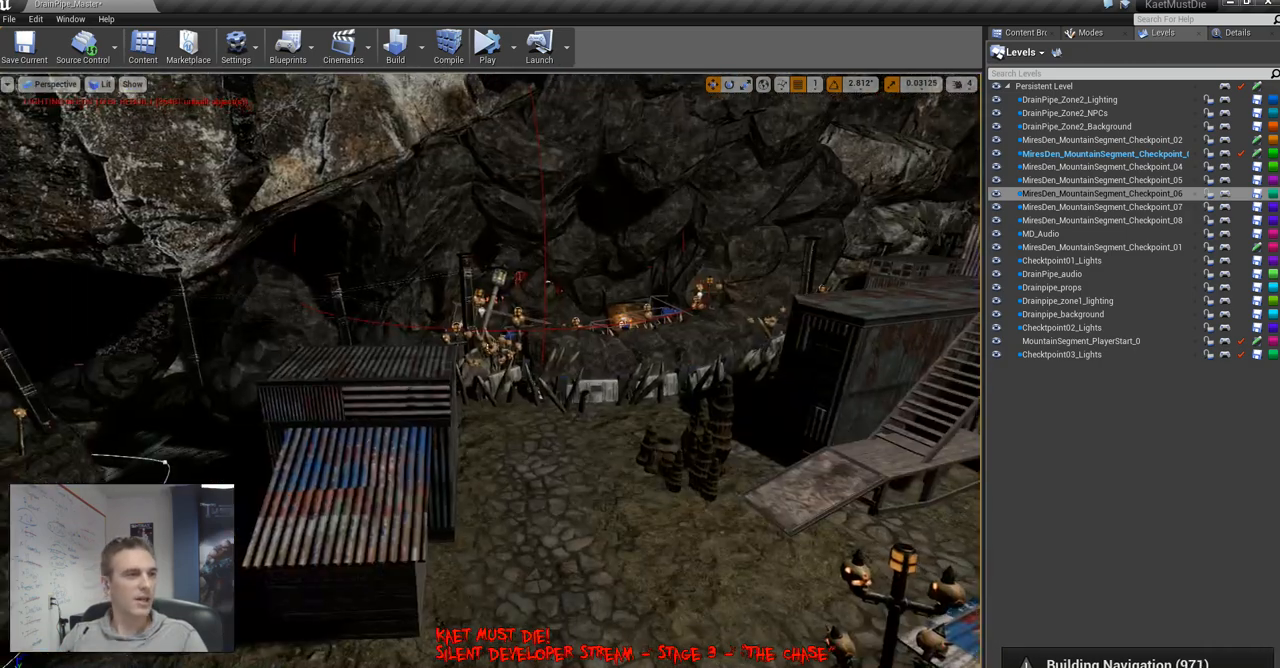
right_drag(600, 350, 555, 375)
key(w)
key(d)
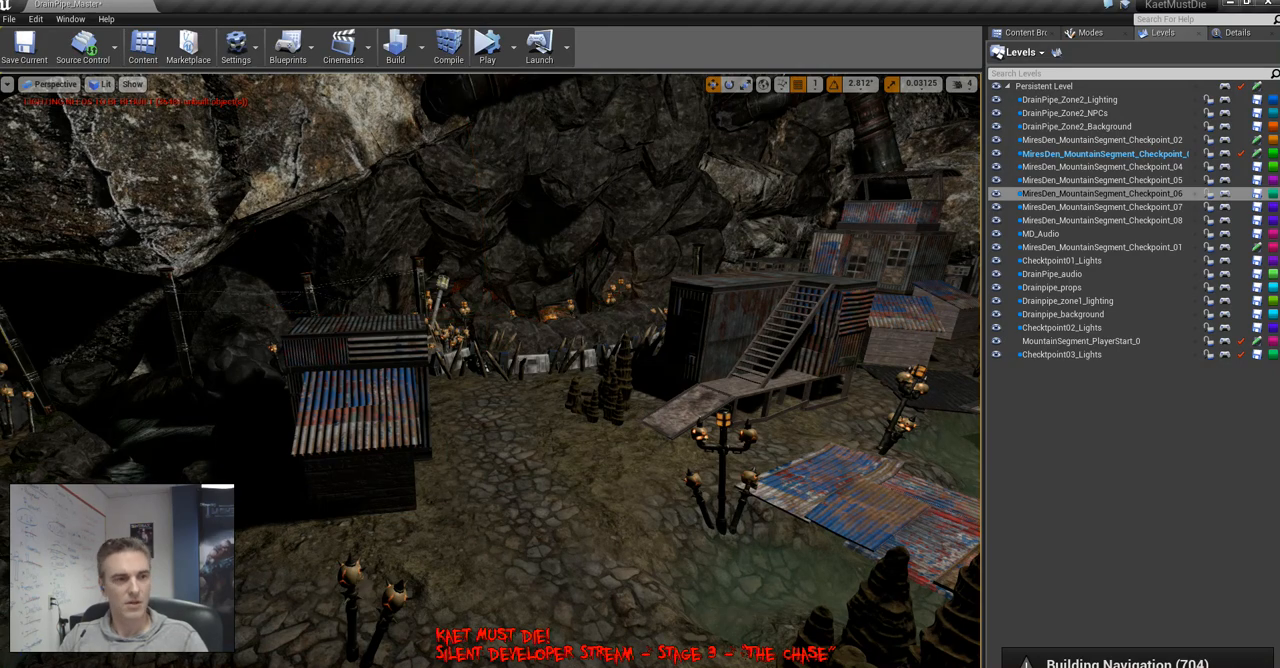
Examine the lit cave passages, scrap-metal ramps, village shacks and stalagmite clusters with every level visible
right_drag(600, 350, 600, 418)
key(s)
key(s)
key(w)
key(w)
key(w)
key(s)
key(w)
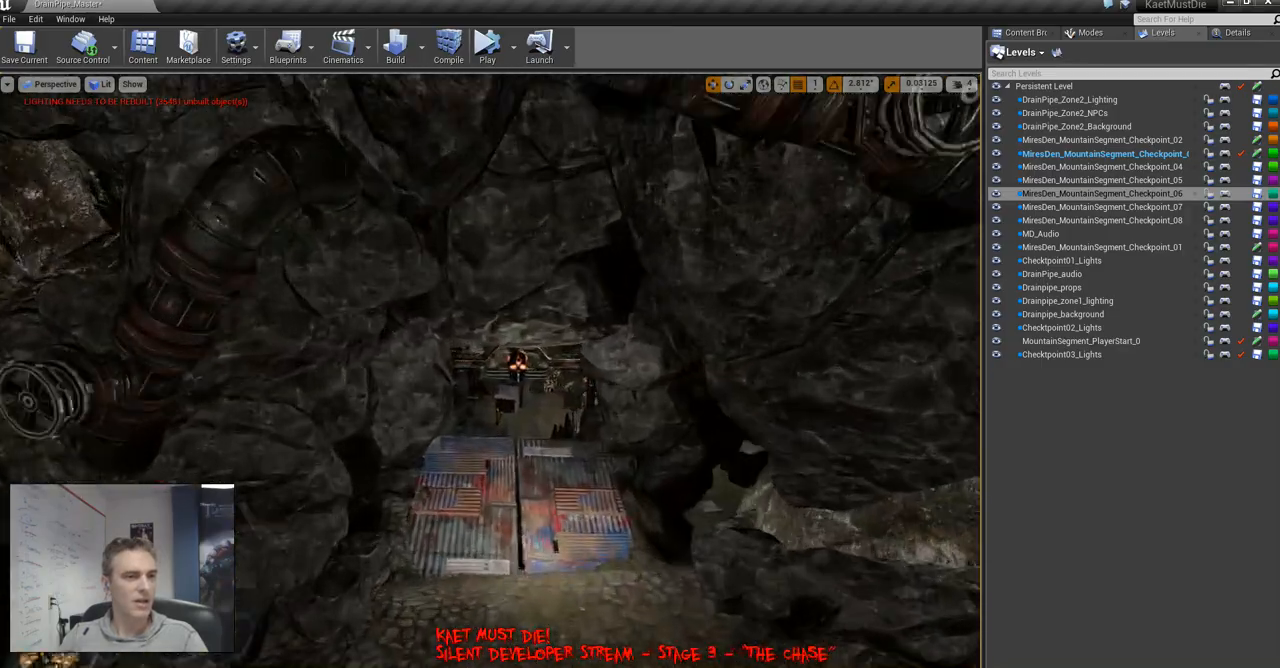
key(w)
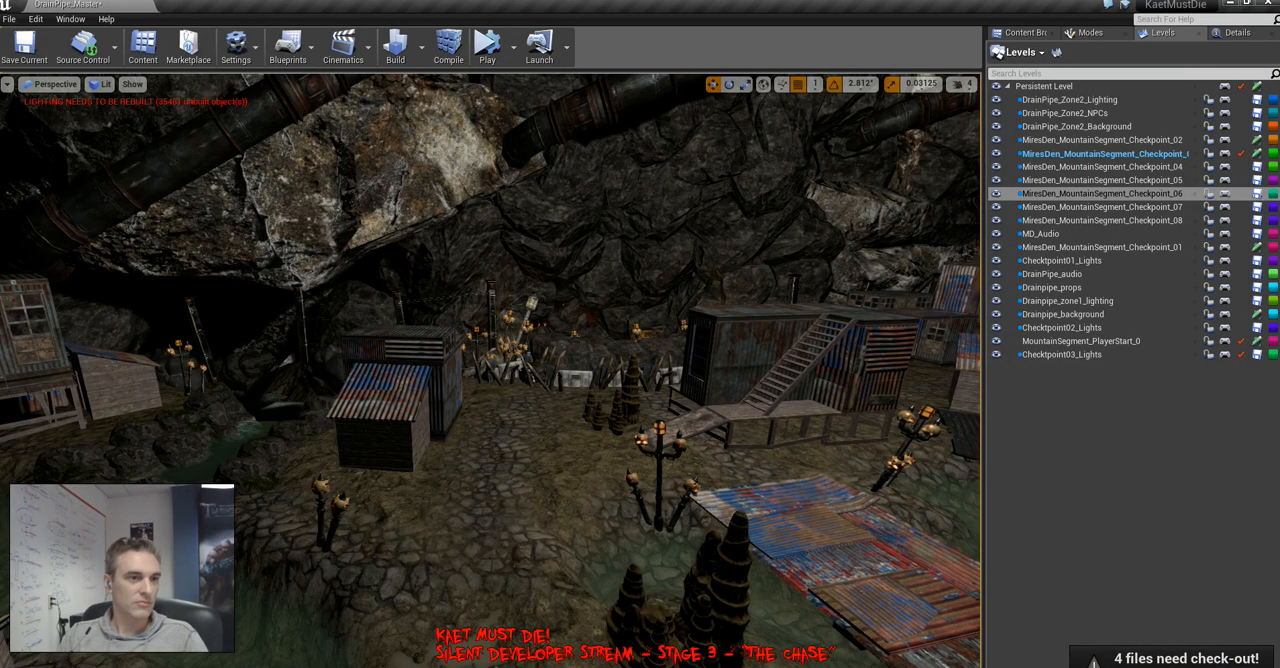
right_drag(490, 370, 655, 358)
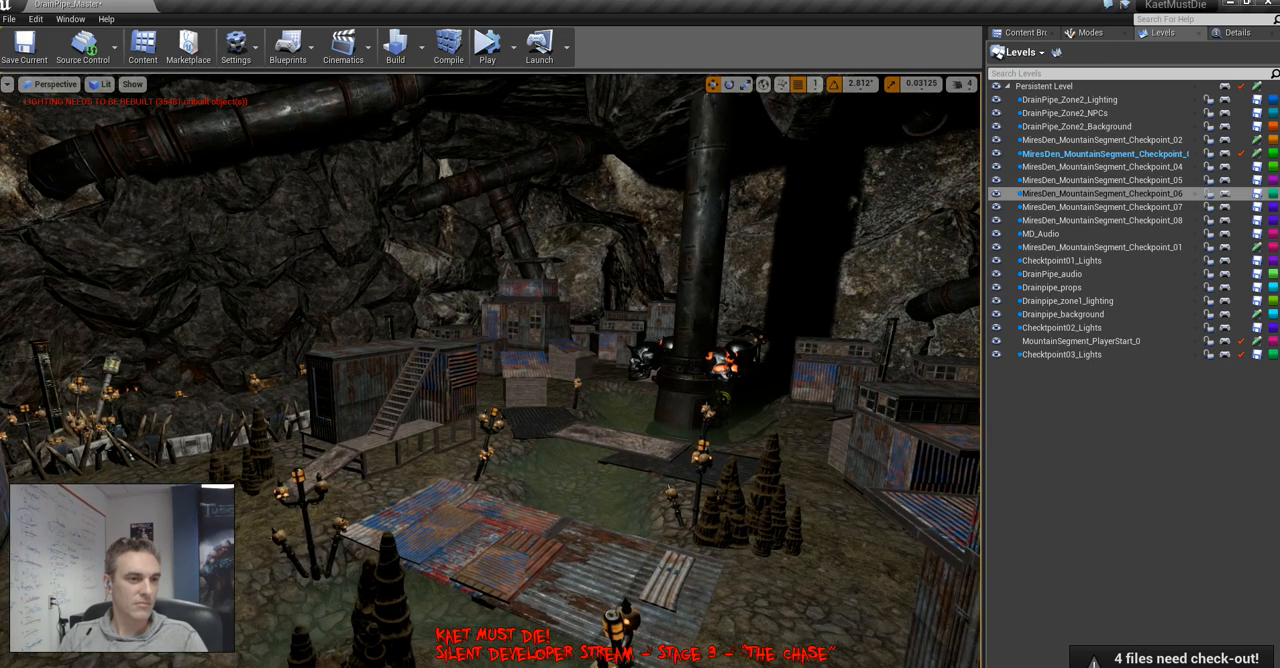
right_drag(490, 370, 614, 366)
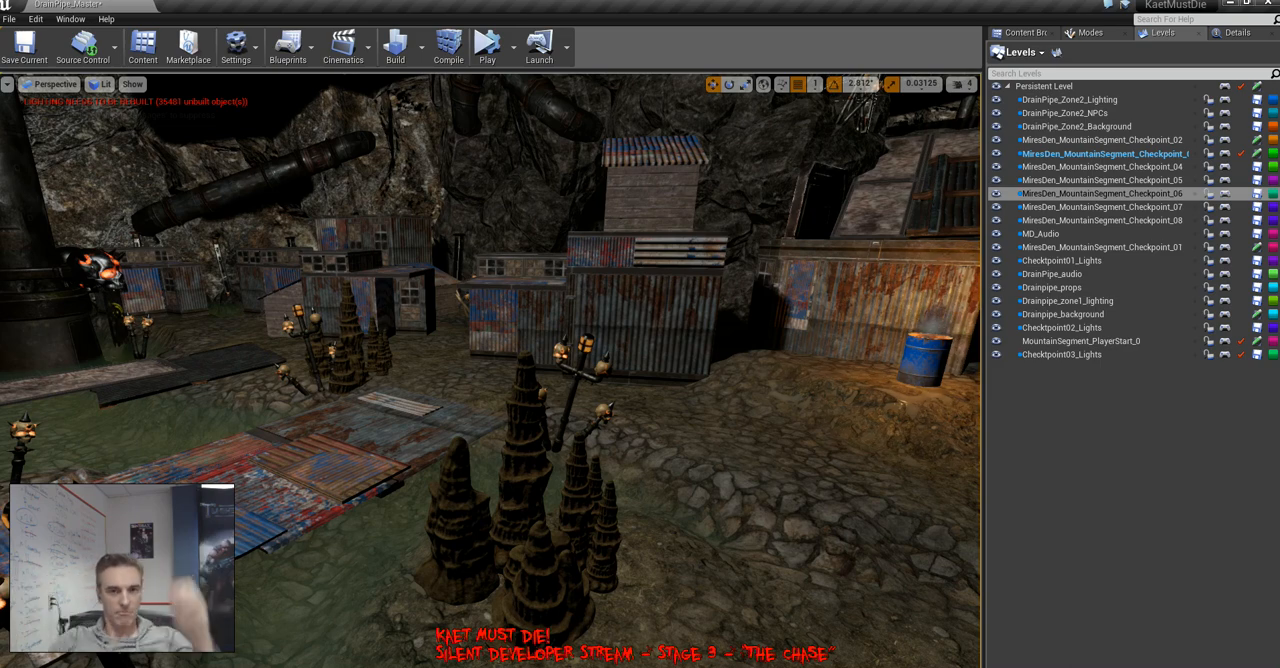
Save all levels of the project
click(9, 19)
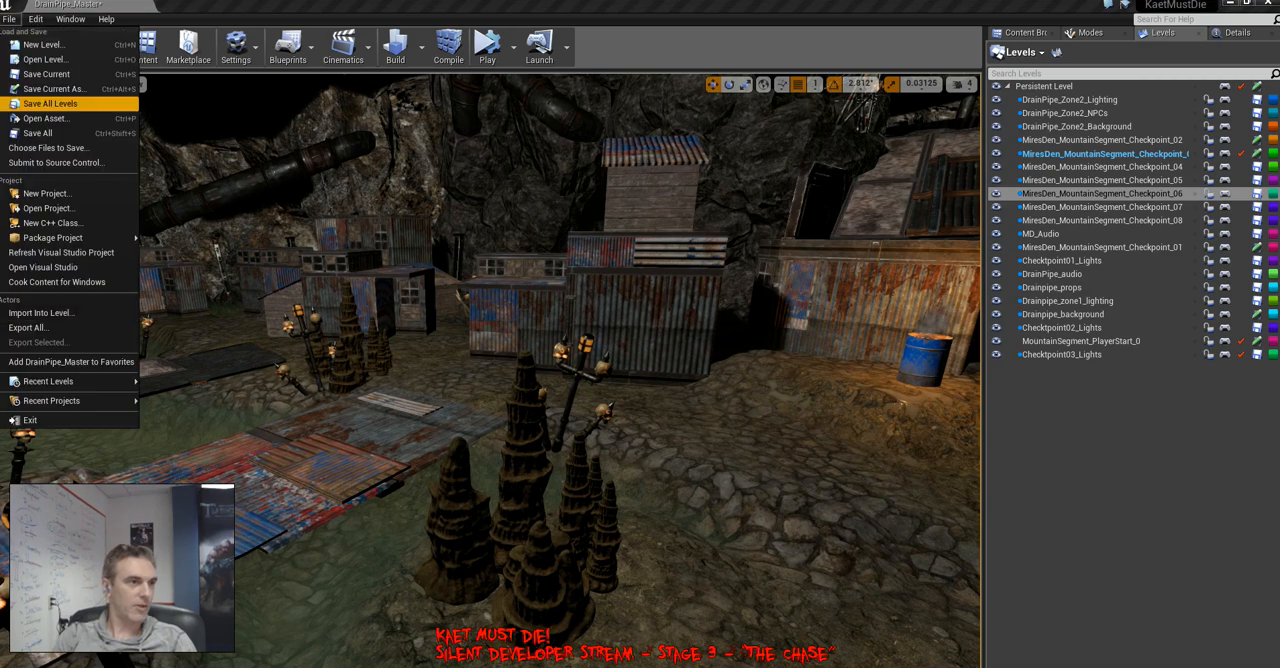
click(40, 104)
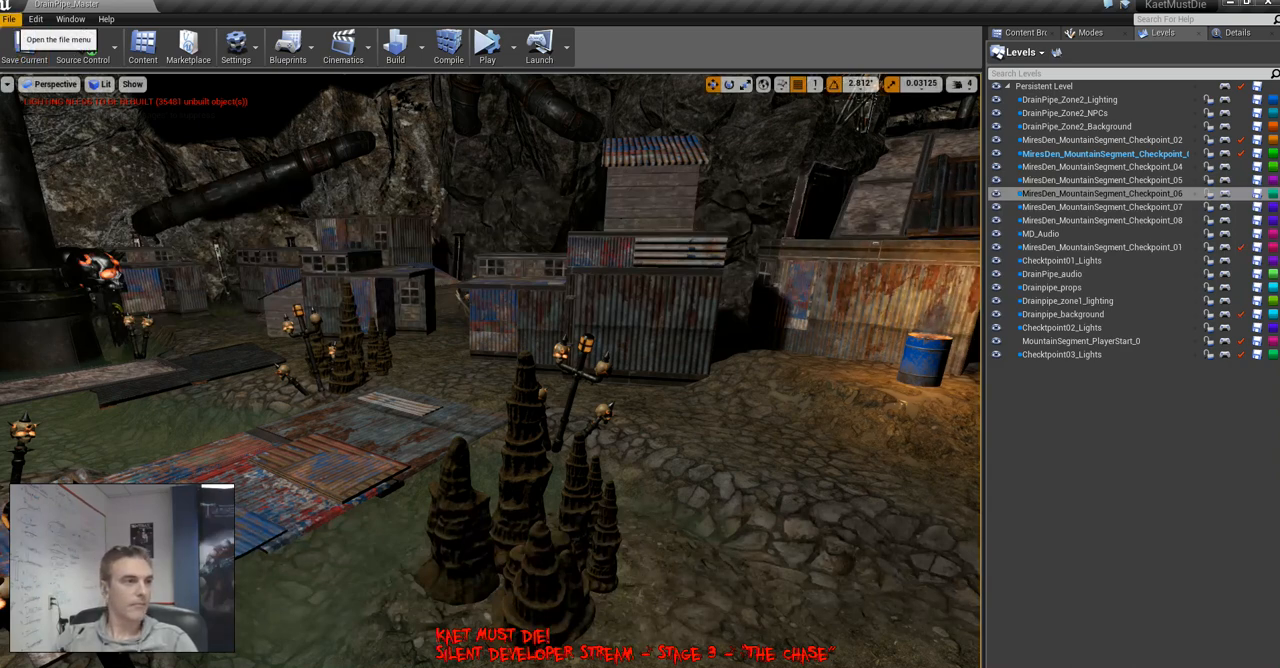
Build only the lighting at High quality and move the Swarm Agent window clear of the middle of the viewport
click(421, 47)
mouse_move(460, 100)
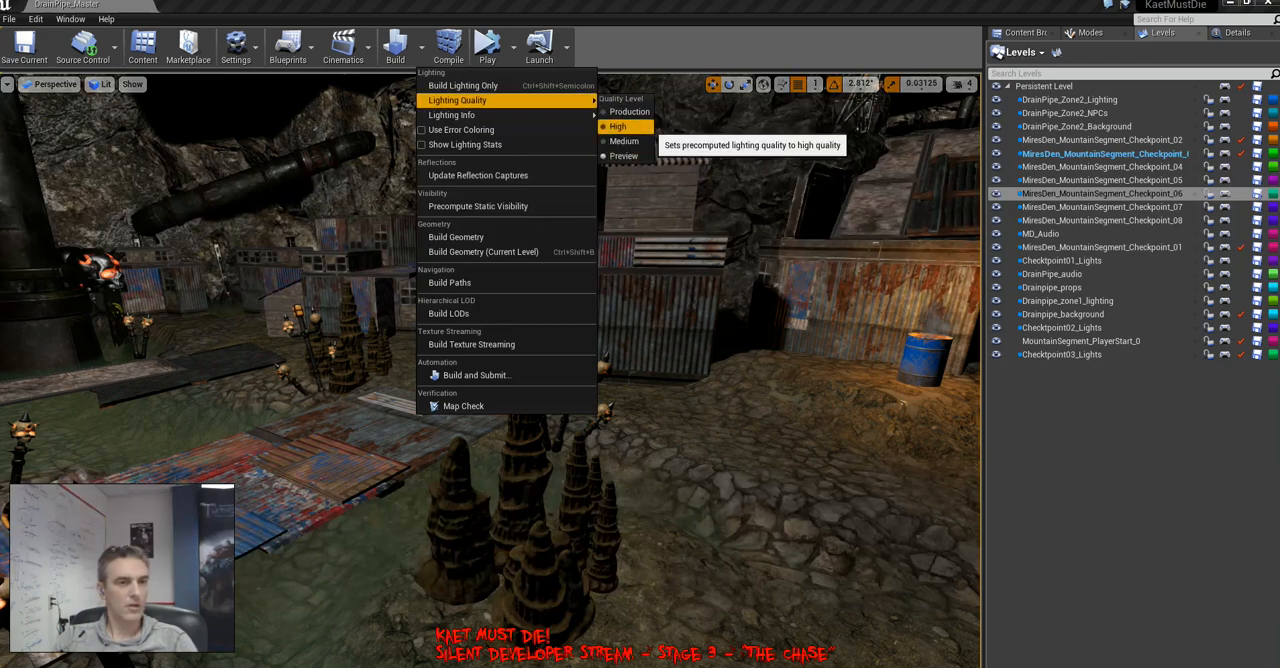
click(618, 126)
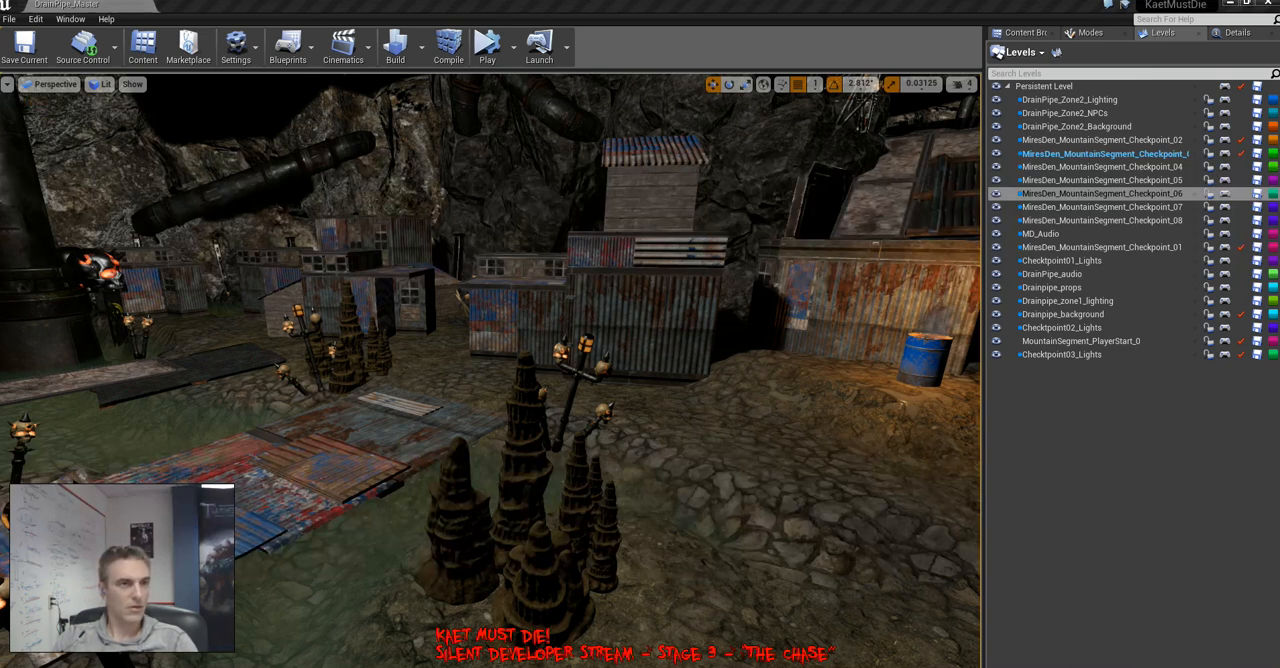
click(422, 47)
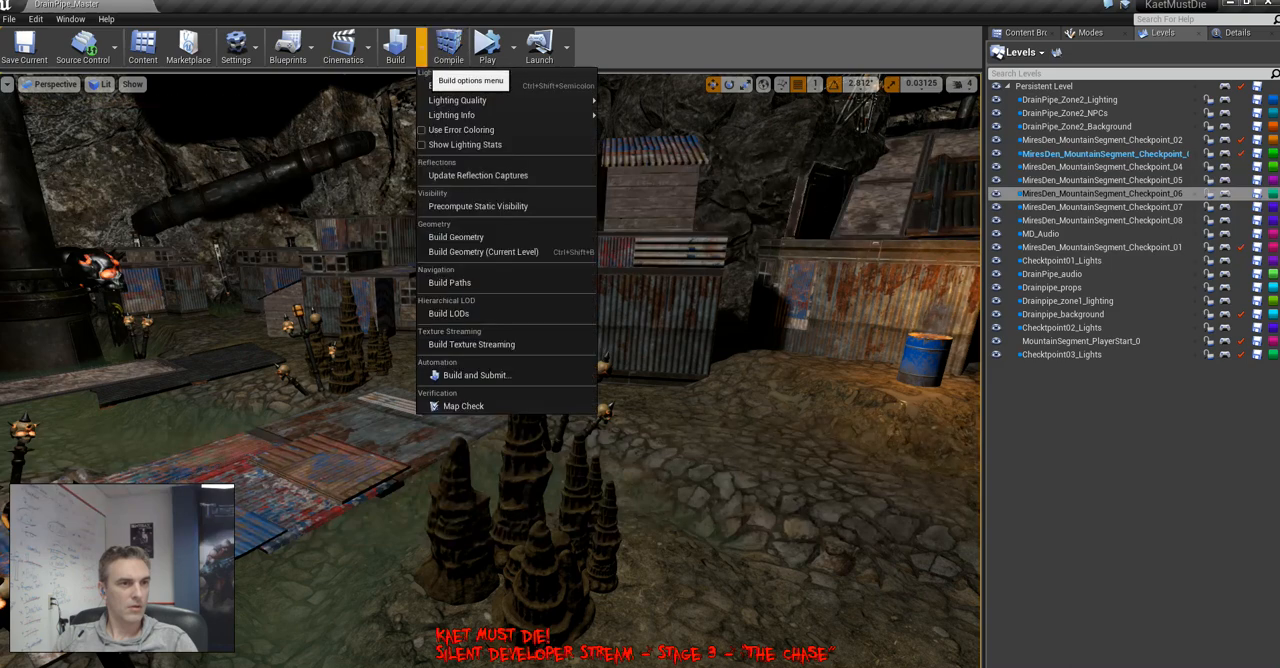
click(458, 86)
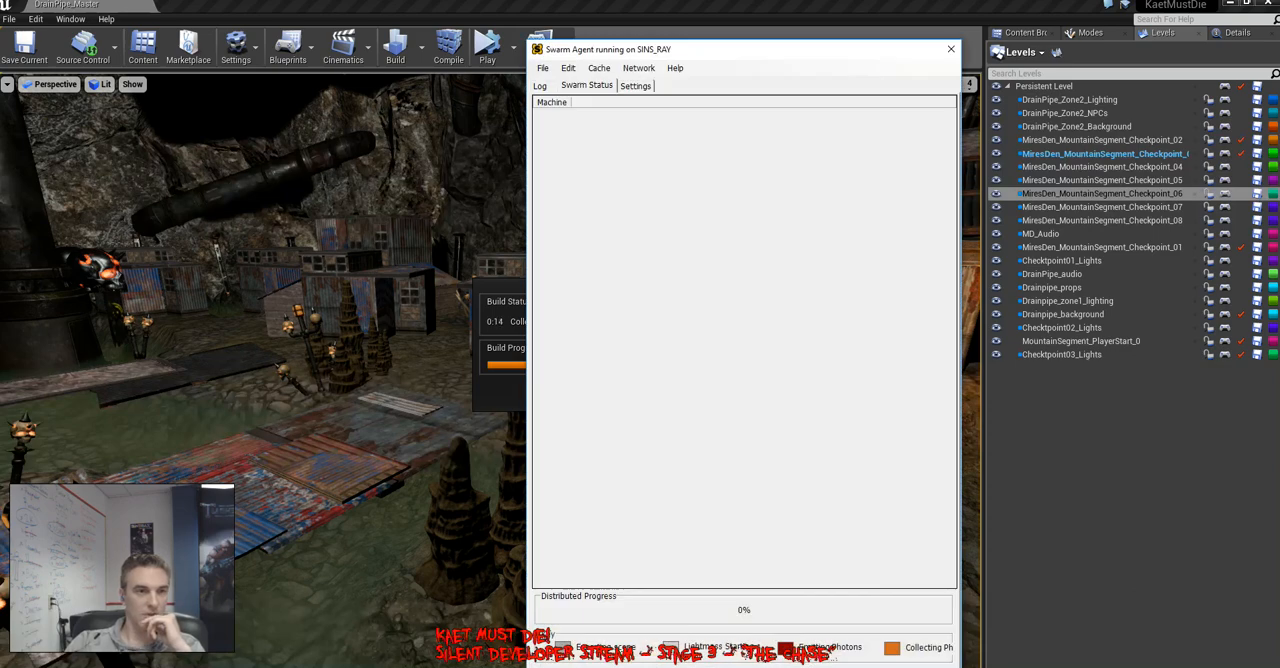
drag(758, 49, 1084, 55)
Switch to File Explorer and open Lunch_mofos.png from the Desktop folder
key(alt+Tab)
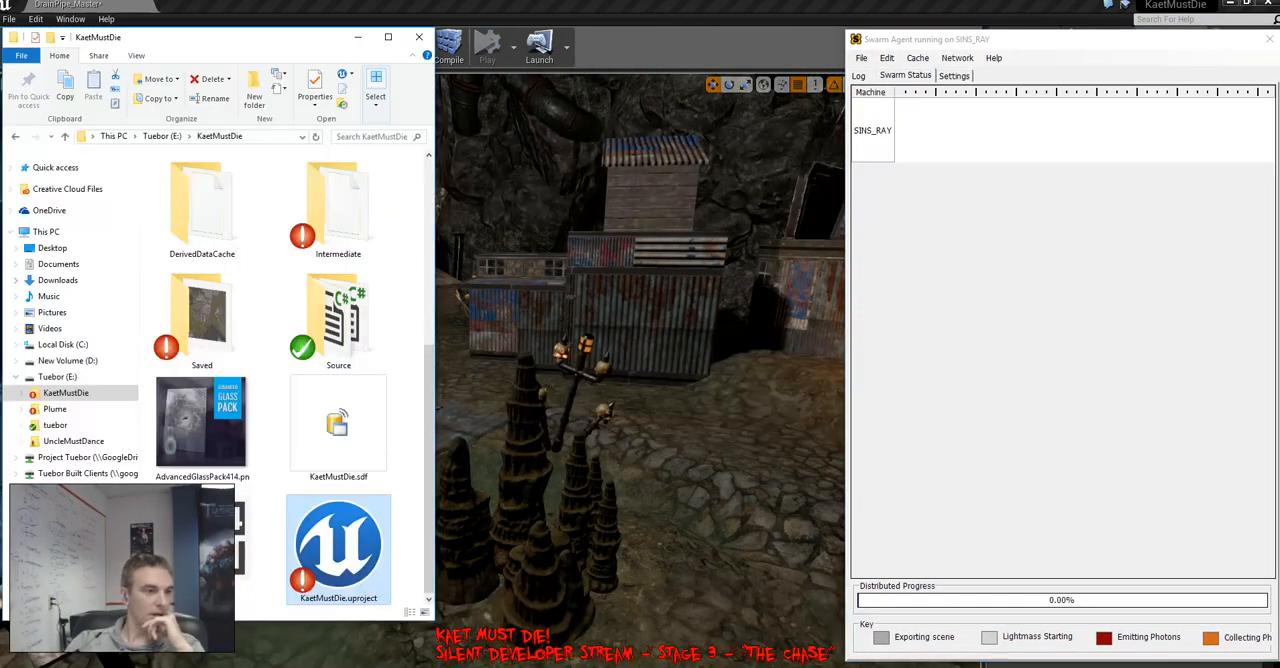
click(52, 248)
scroll(280, 400, down, 3)
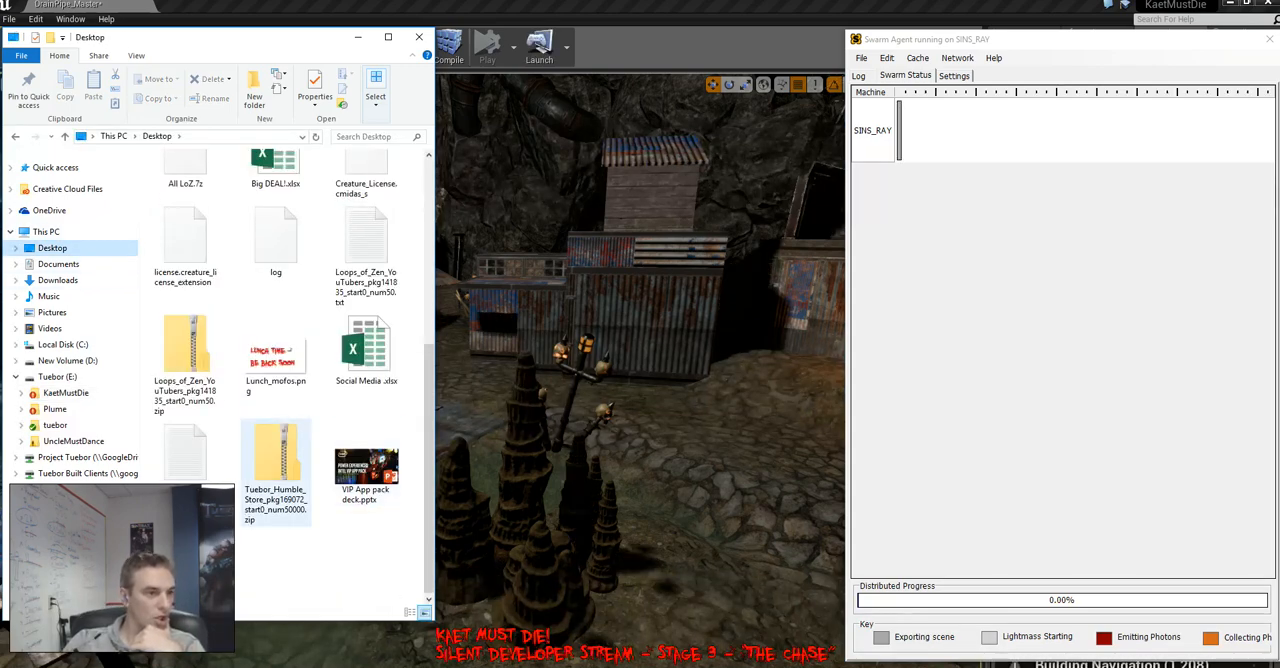
click(275, 355)
double_click(275, 355)
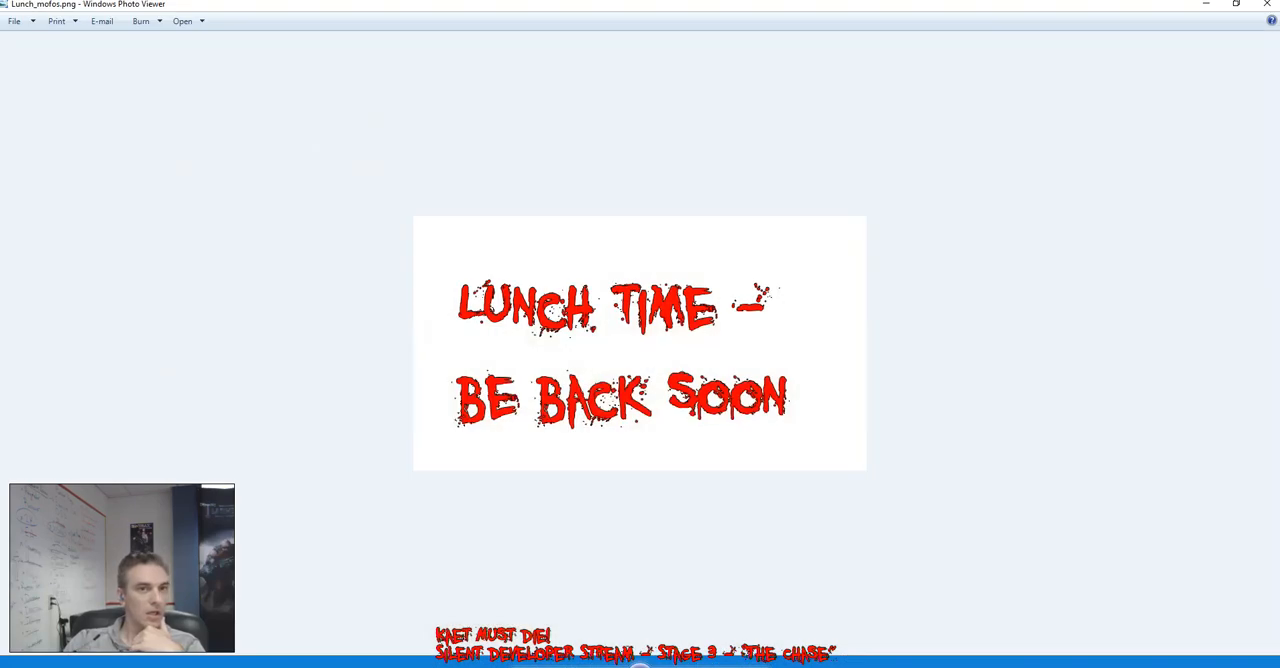
Shrink the lunch notice image window, place it over the viewport beside Swarm Agent, and close File Explorer
click(1236, 4)
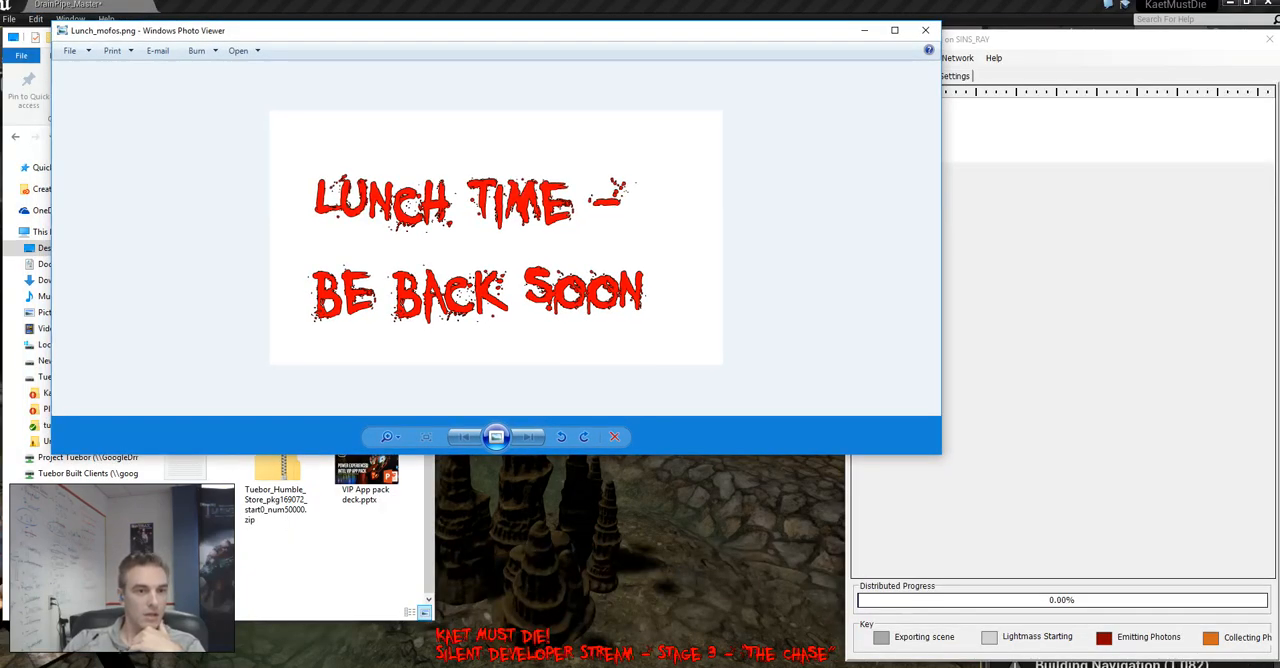
drag(940, 453, 406, 313)
drag(289, 31, 689, 113)
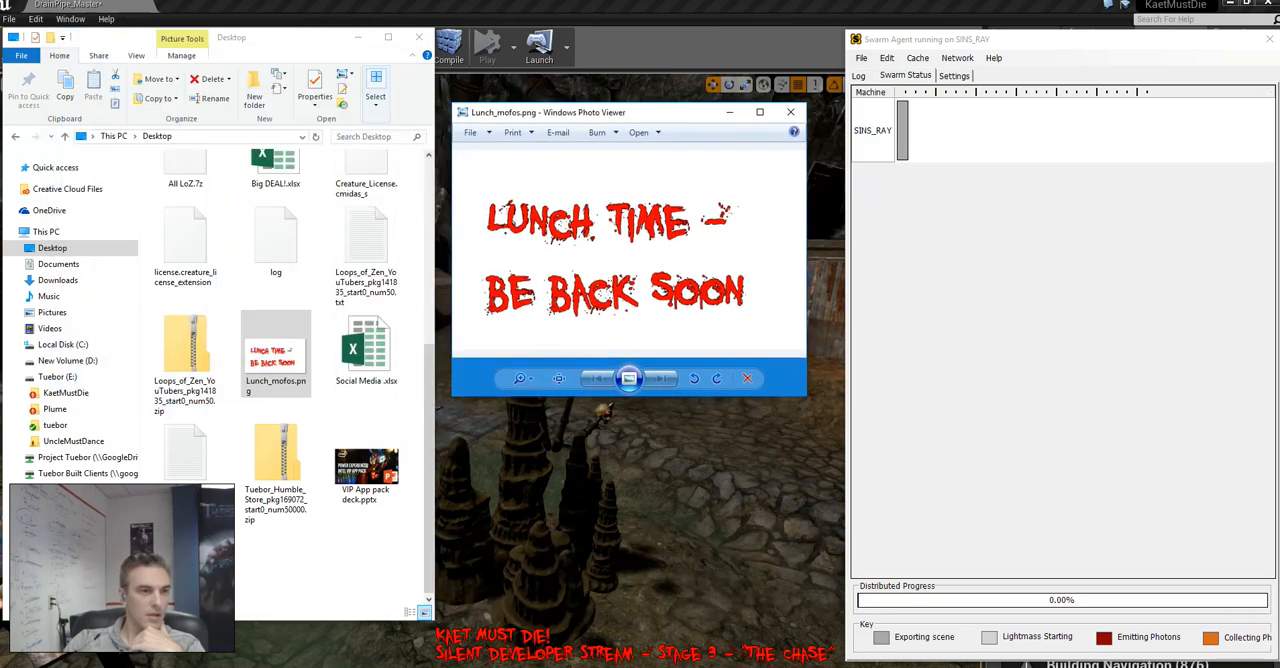
click(419, 37)
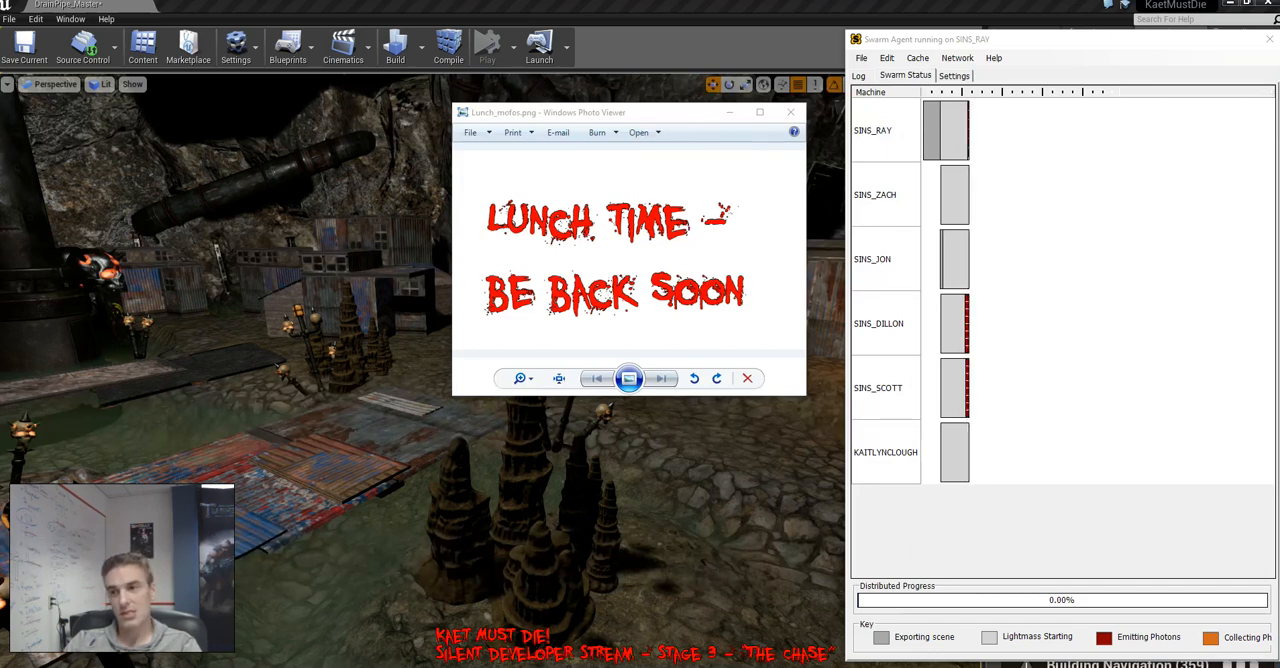
Switch to the Remote Desktop session in a reduced window and inspect its desktop, taskbar and hidden notification icons
drag(1279, 200, 558, 116)
double_click(558, 116)
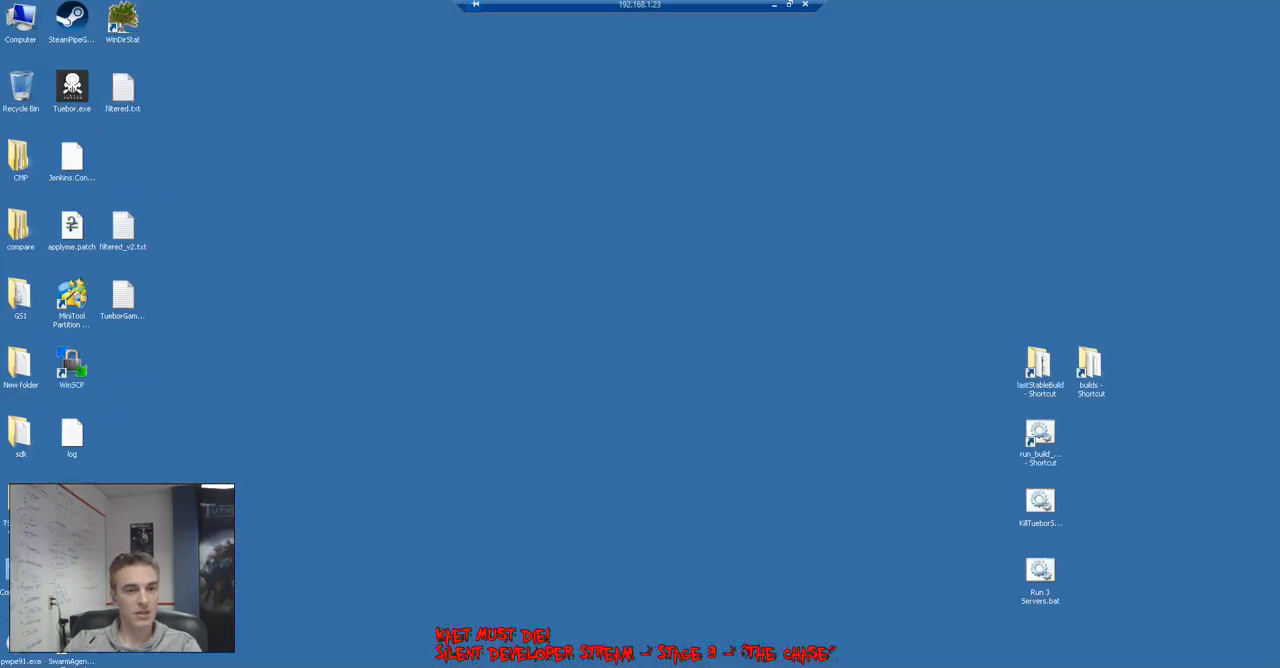
click(1181, 667)
click(1181, 667)
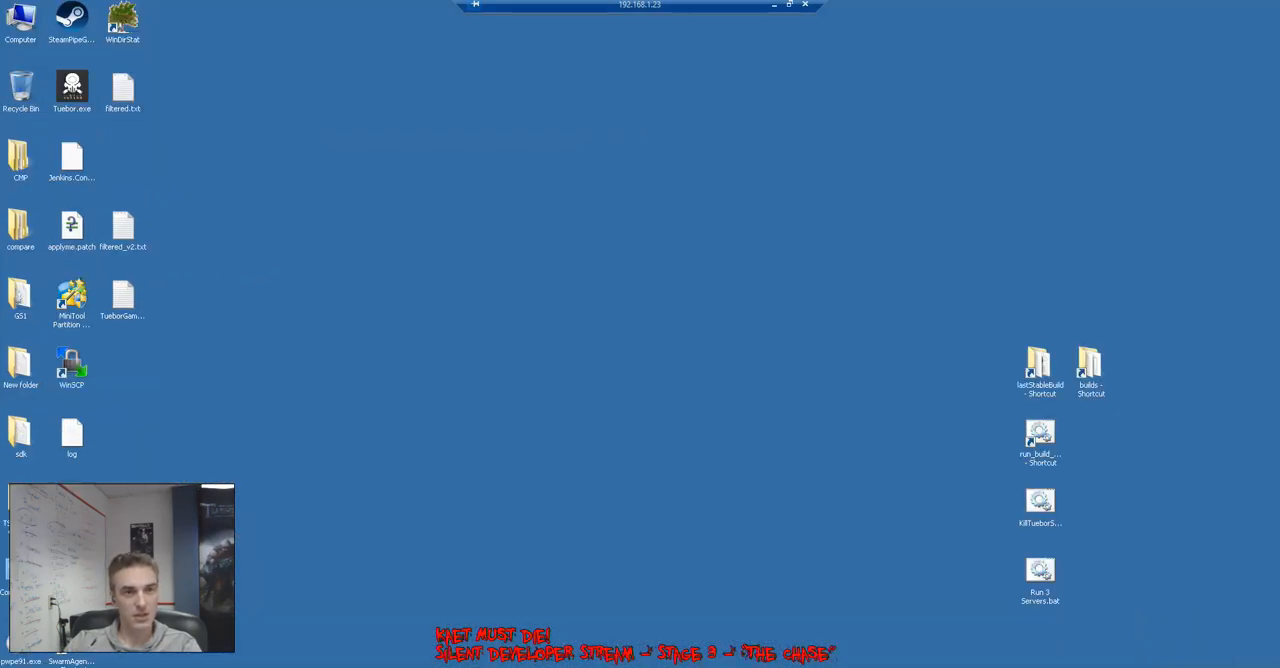
click(789, 4)
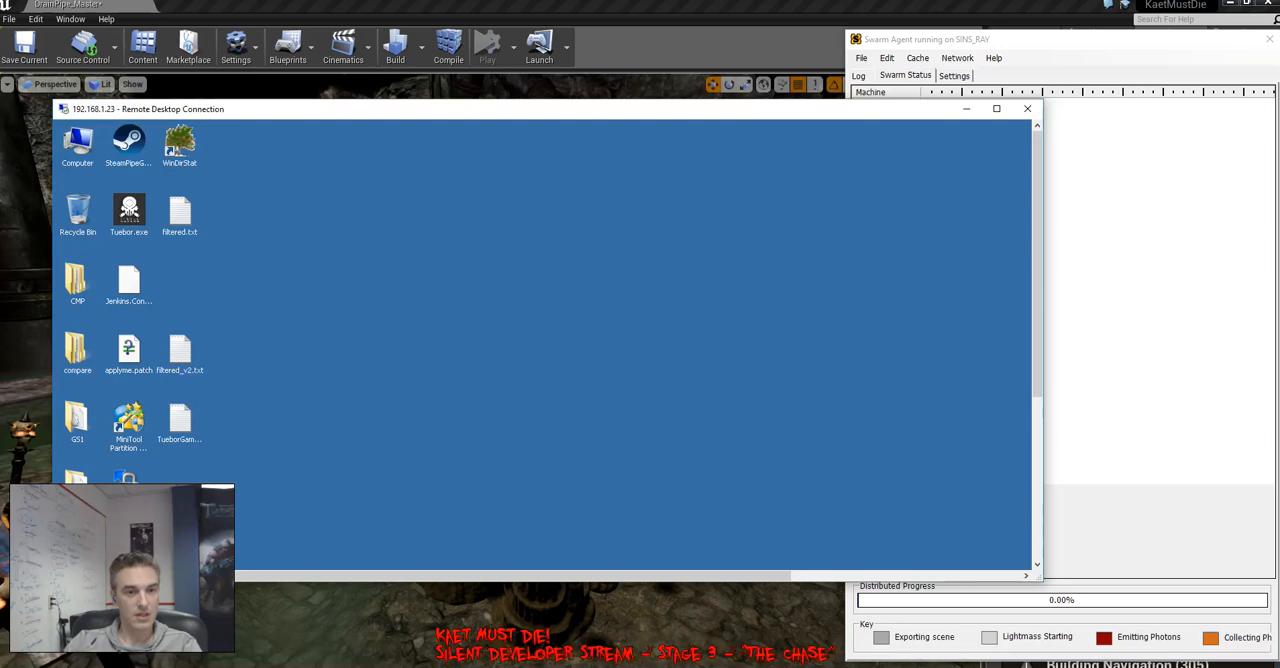
drag(1037, 270, 1037, 440)
click(935, 576)
click(937, 556)
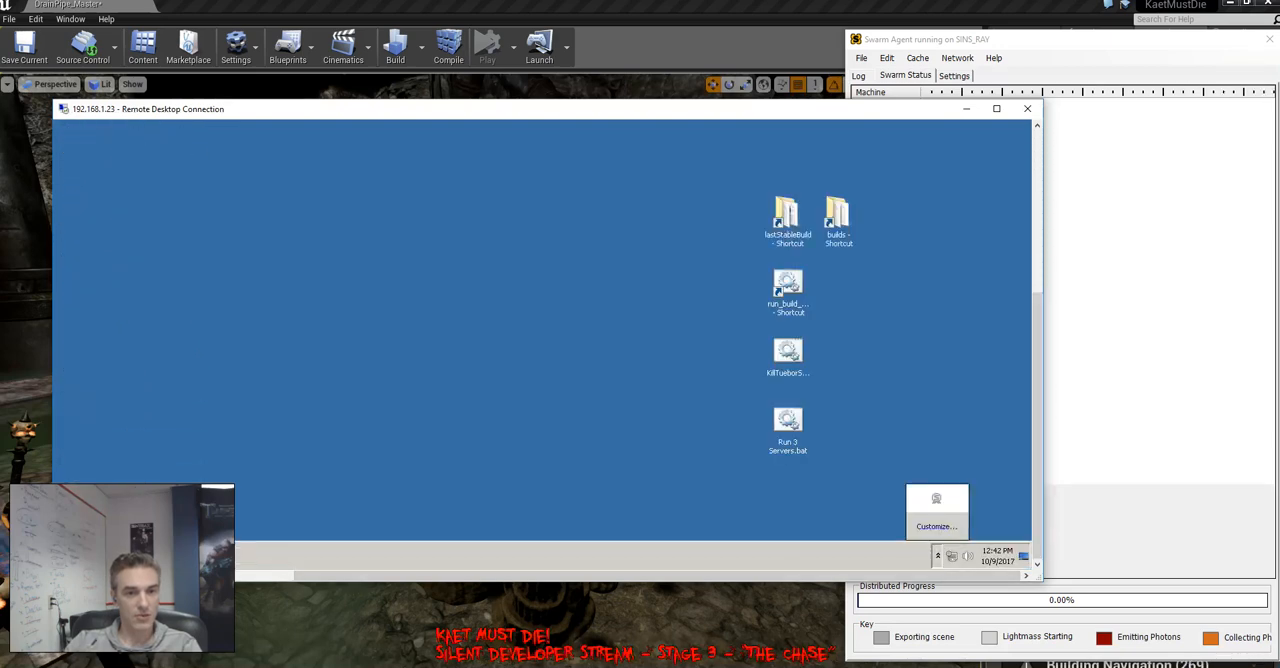
click(937, 556)
drag(896, 576, 650, 576)
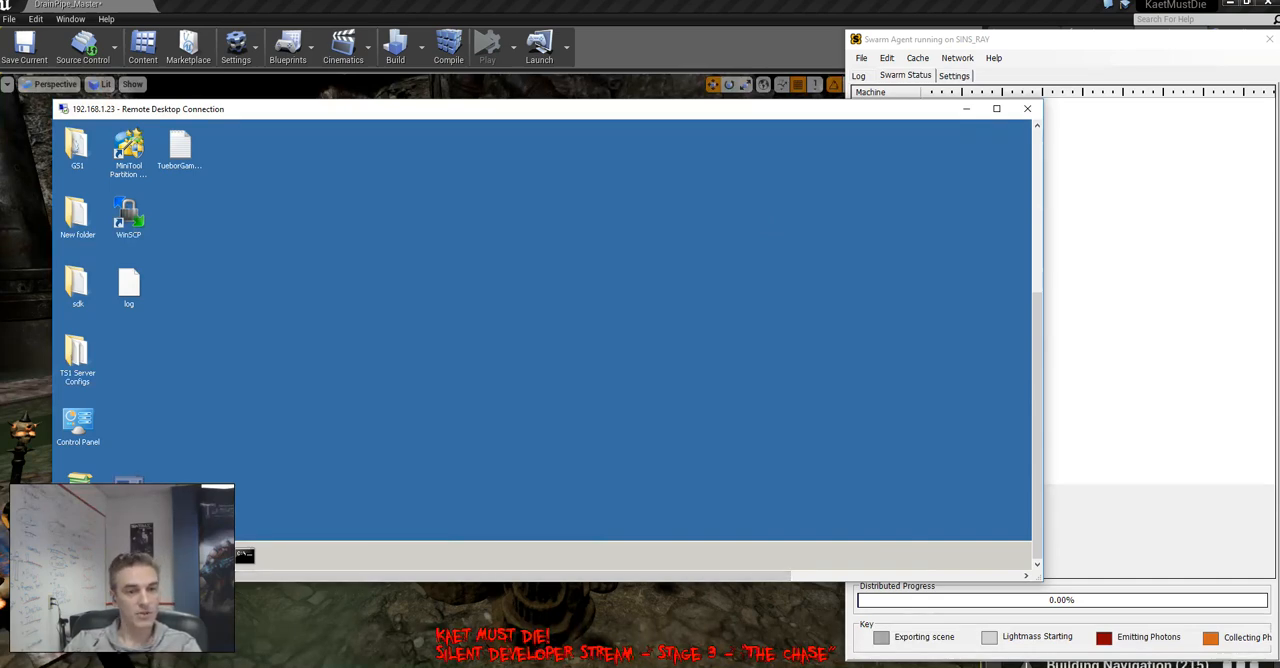
Close the Remote Desktop window and shift Swarm Agent to uncover the lighting build progress notification
click(1027, 108)
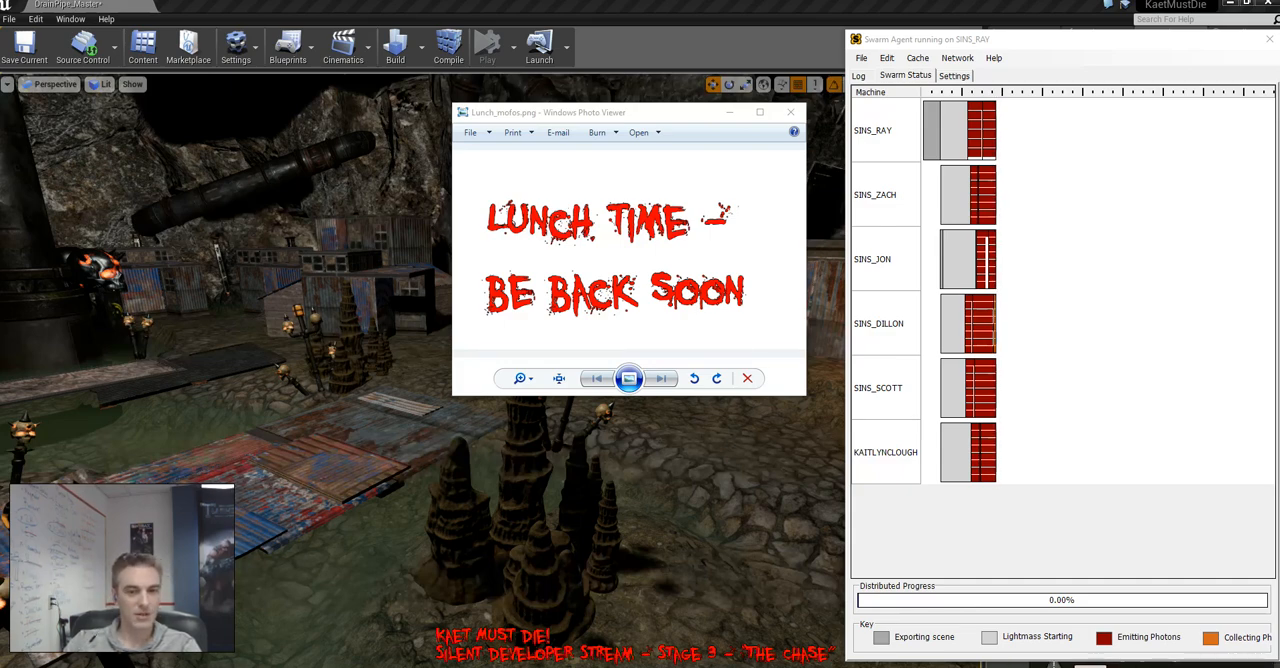
drag(1075, 46, 1053, 27)
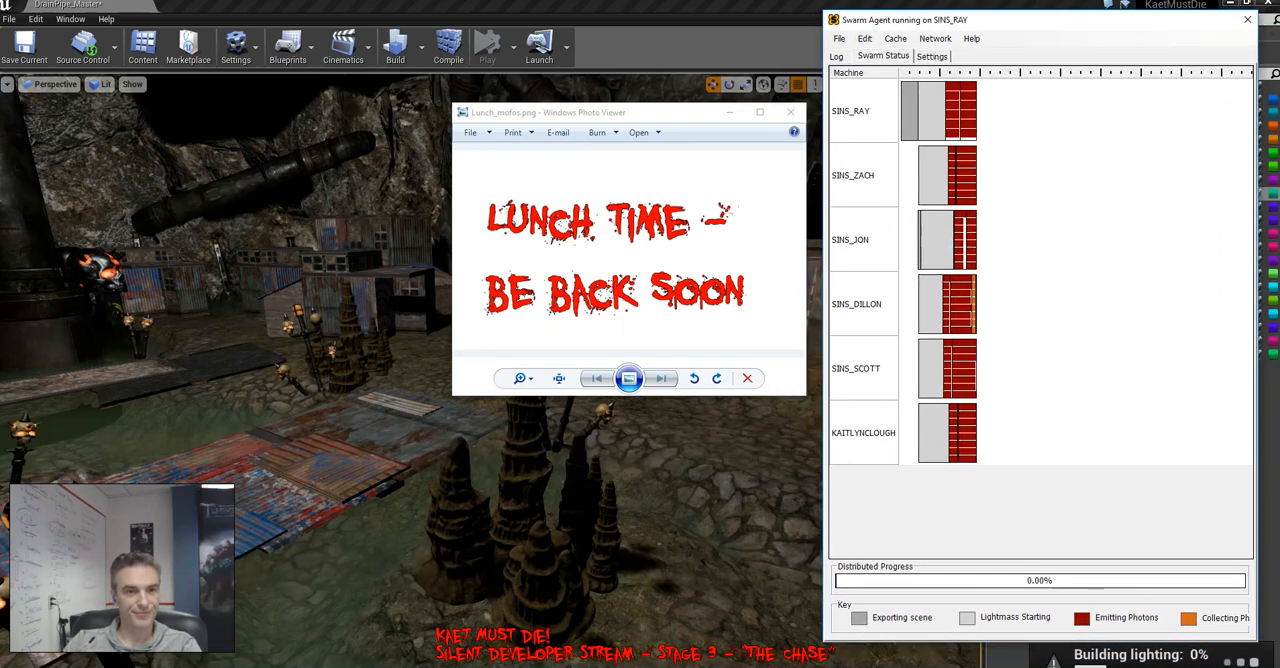
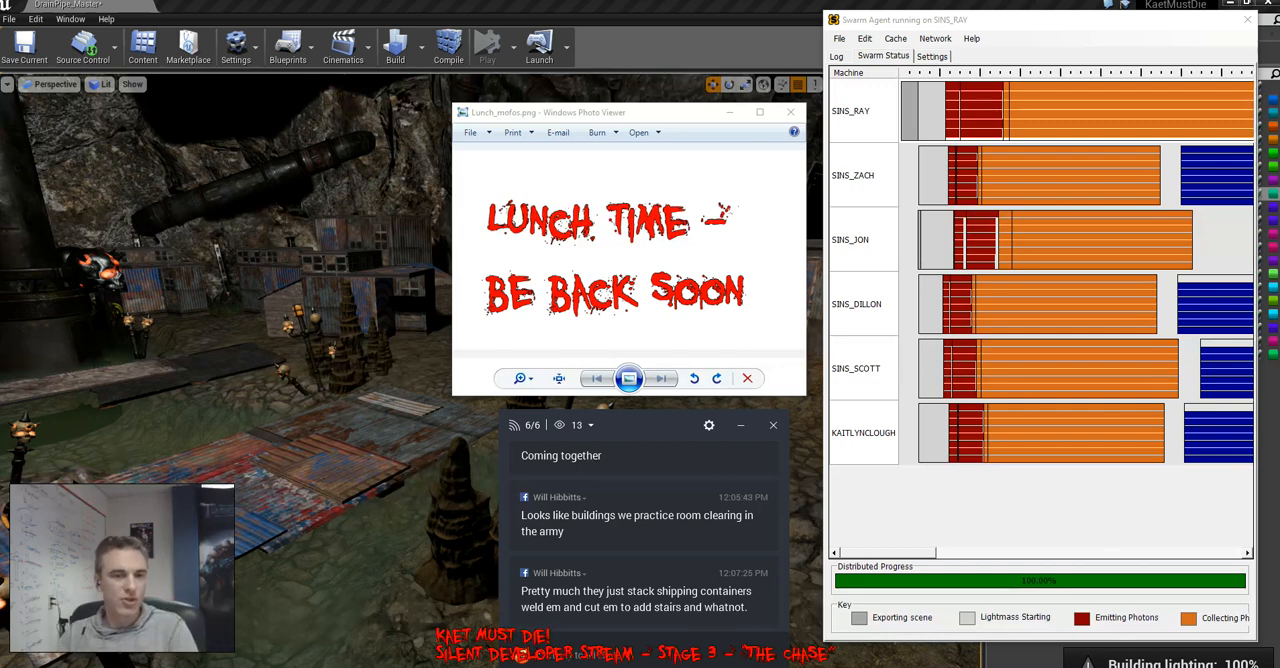
Close Swarm Agent and the lunch notice image, and move the chat window off the viewport onto the levels list area
click(1247, 19)
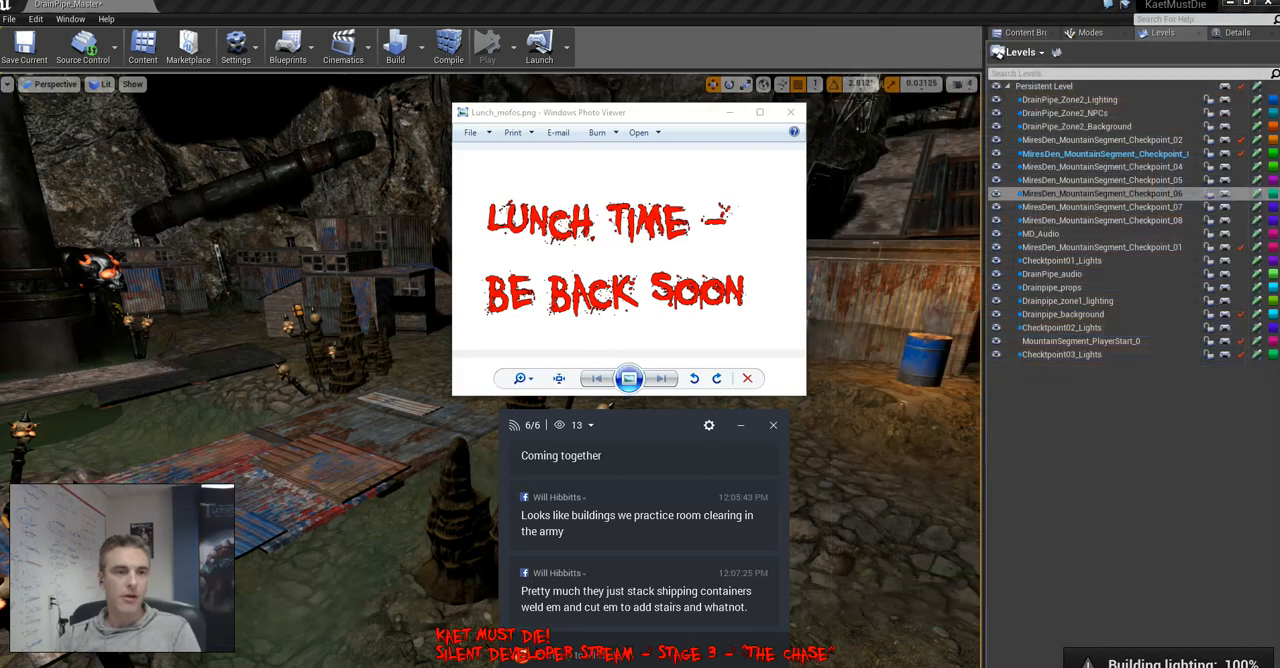
click(730, 112)
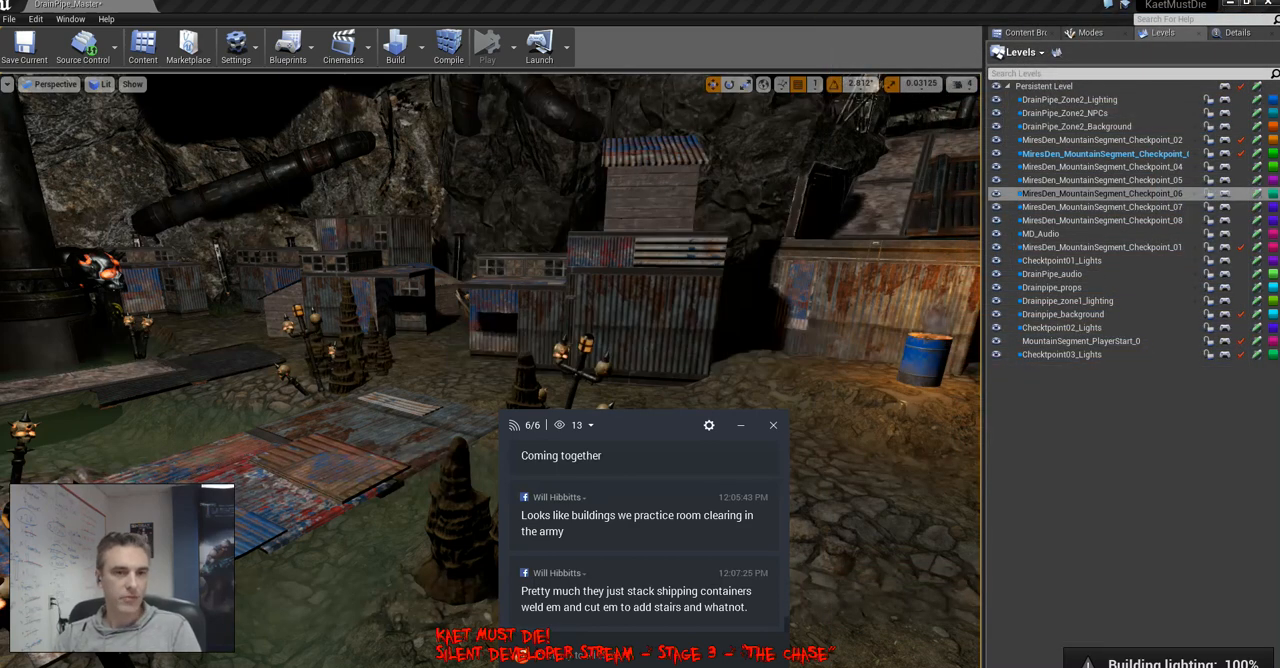
drag(667, 430, 1131, 408)
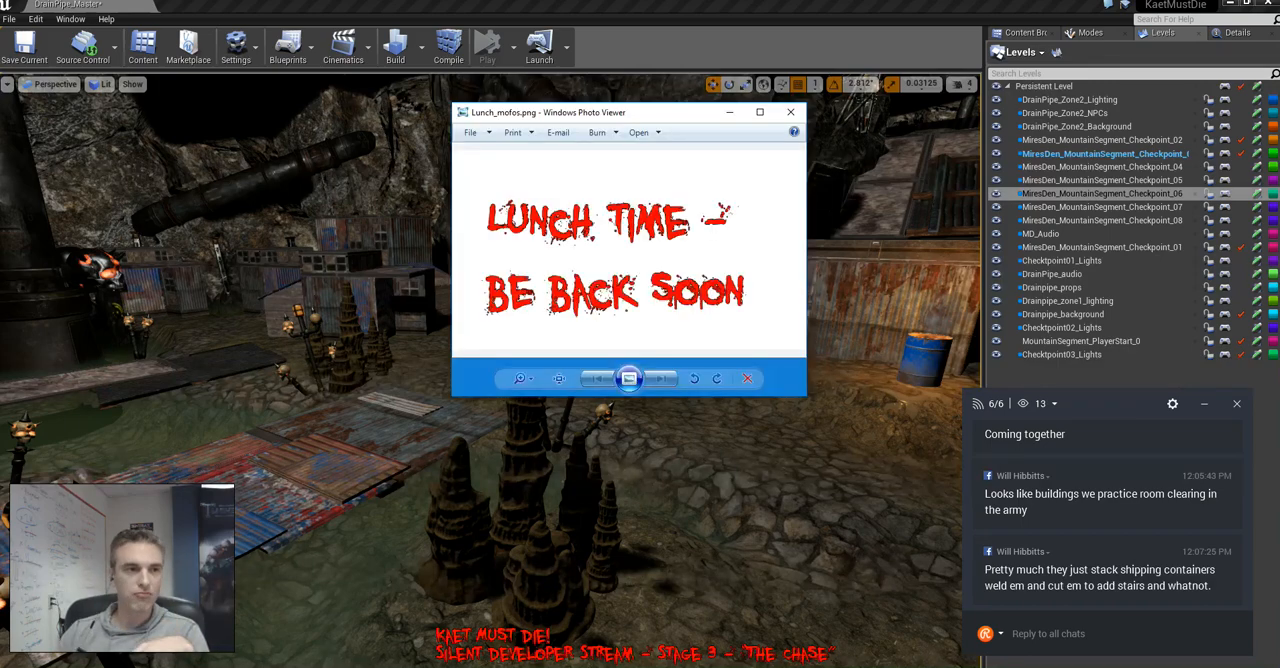
click(791, 112)
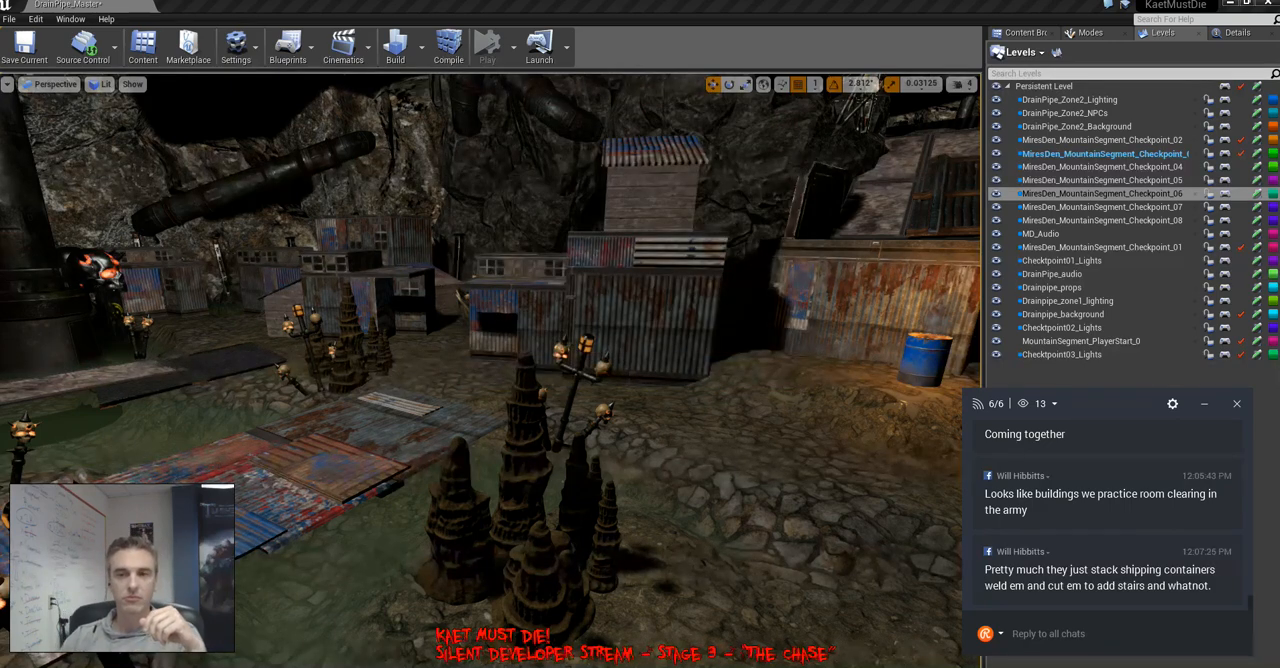
Check the chat window's per-channel viewer list and its settings, and dismiss the chat window
click(1053, 404)
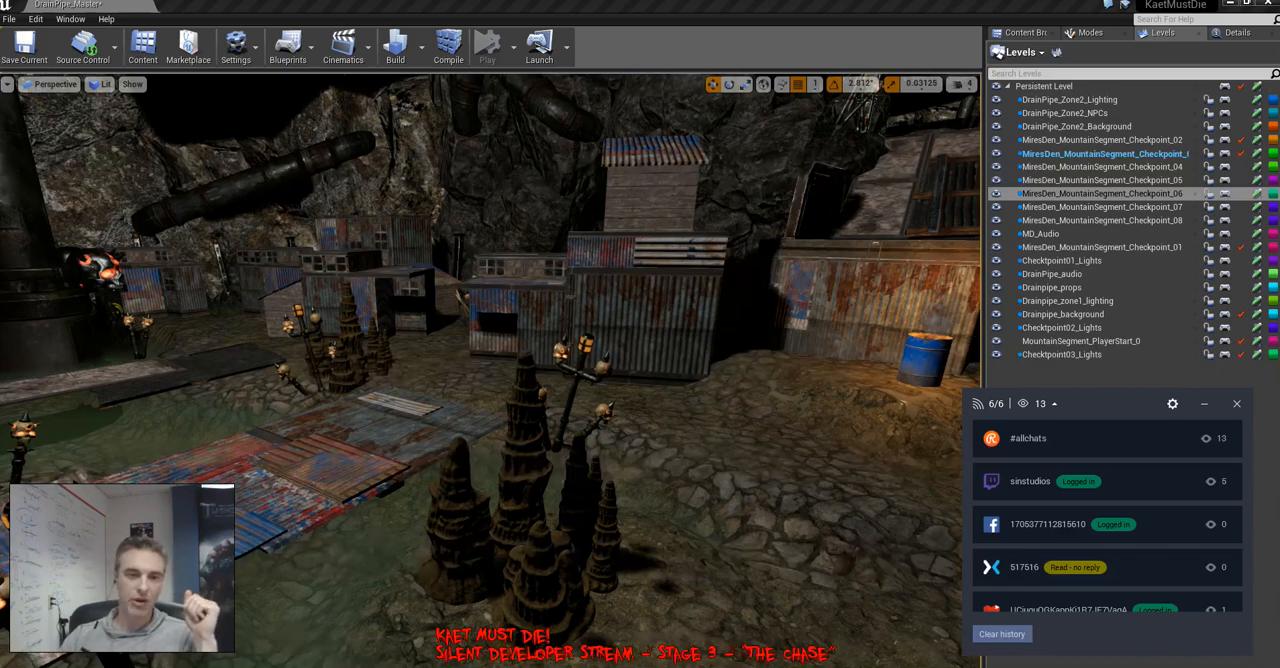
click(1053, 404)
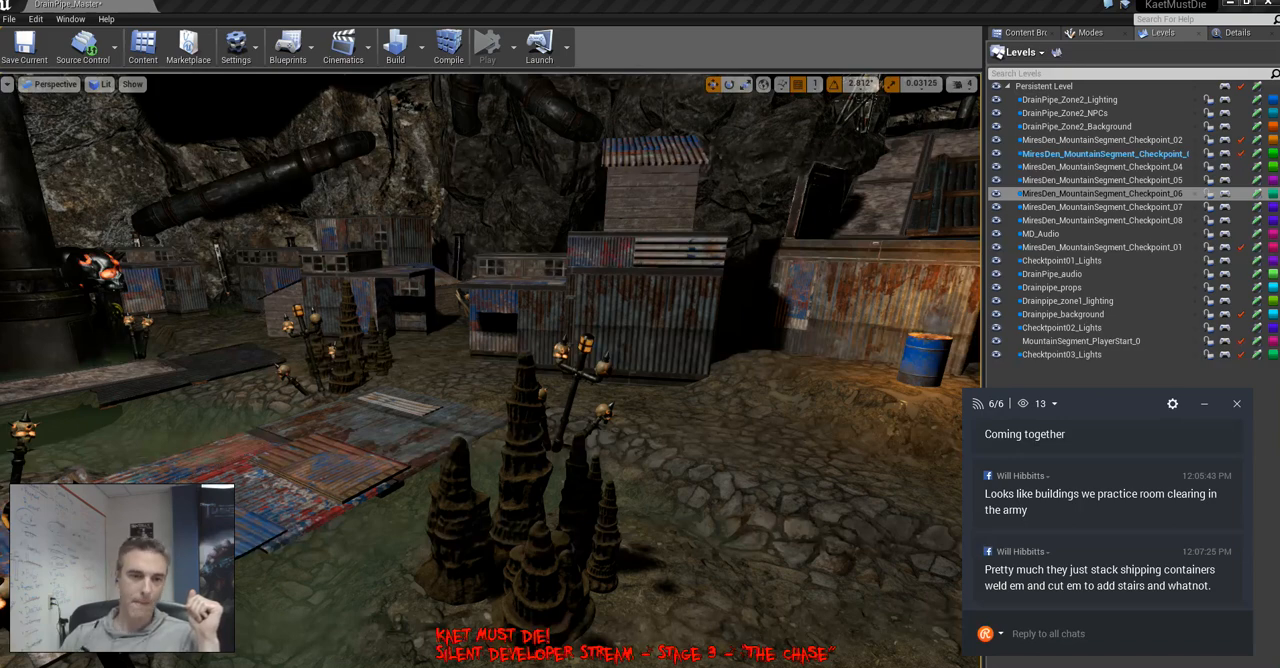
click(1053, 404)
click(1053, 404)
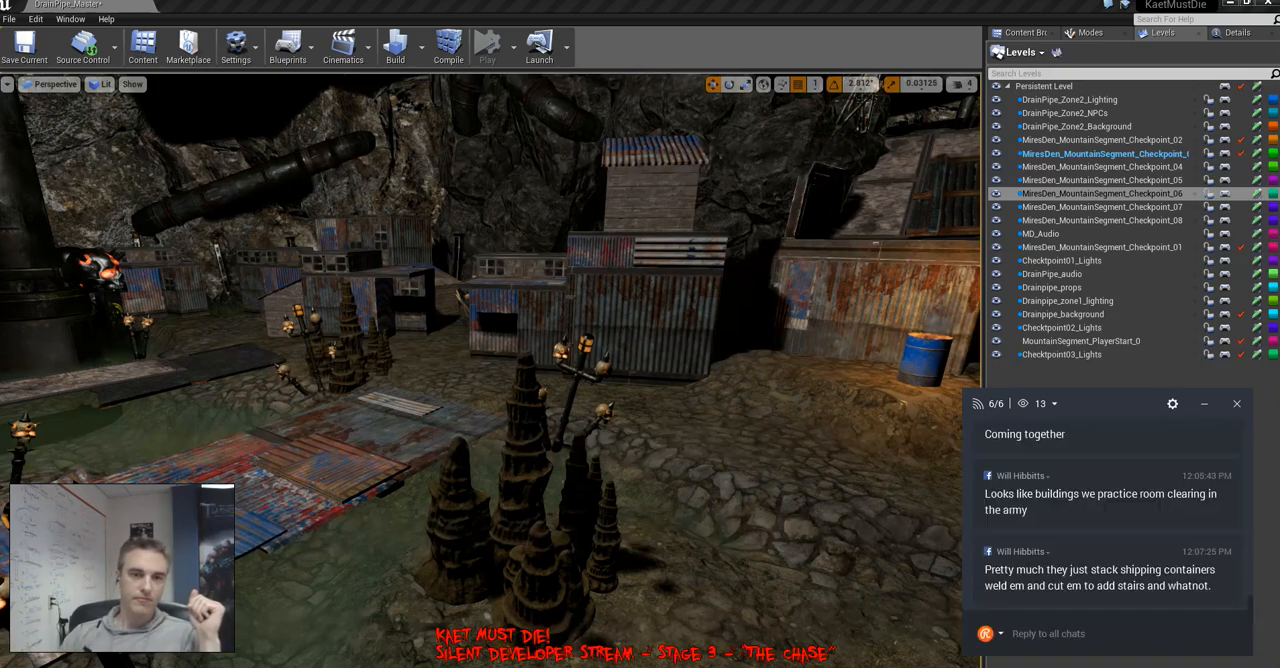
click(1172, 404)
drag(420, 106, 709, 129)
click(1009, 129)
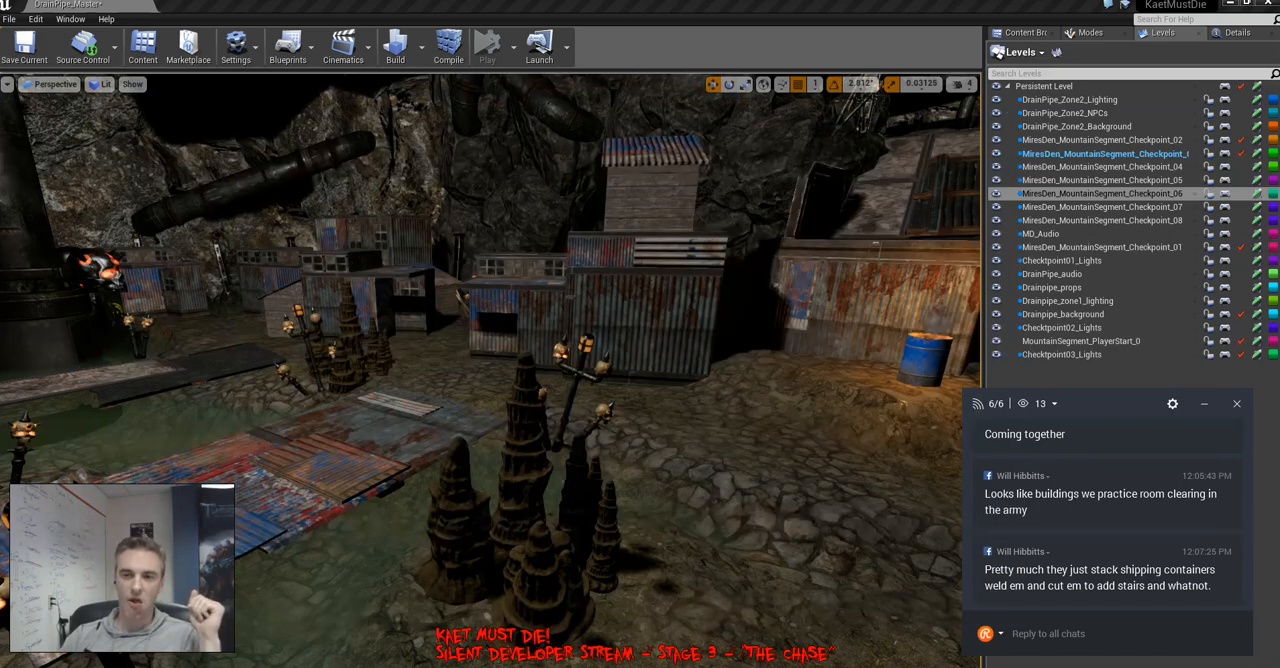
click(1237, 404)
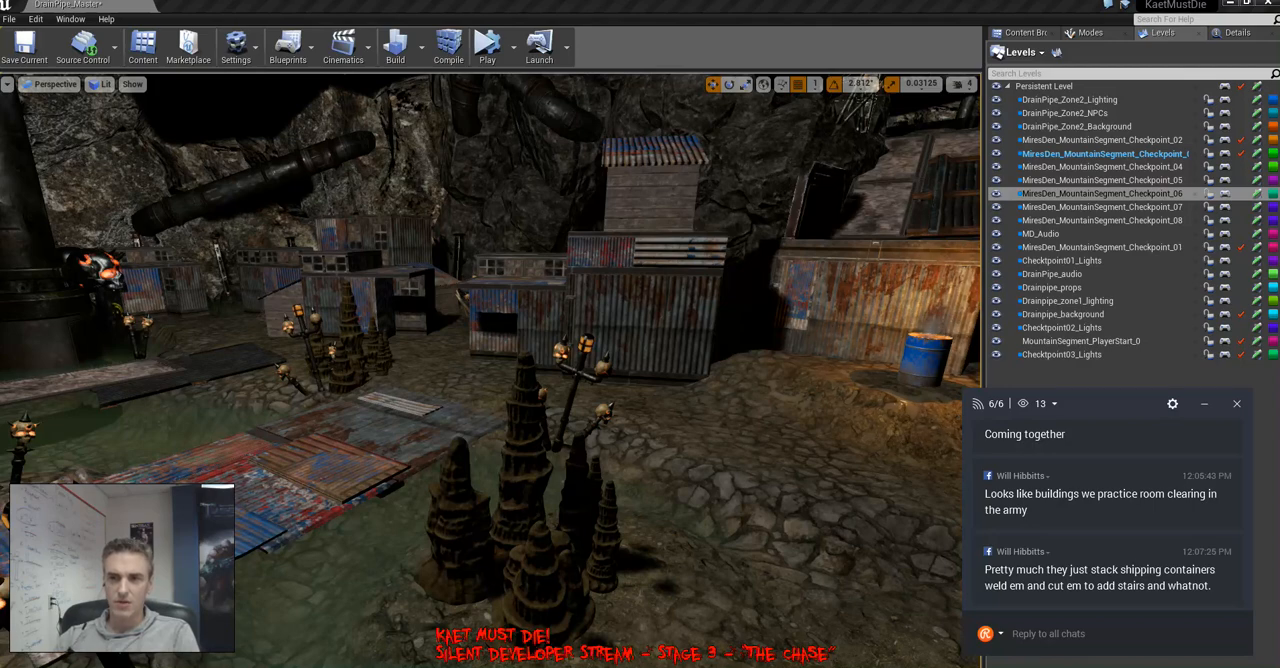
Show the details of the selected SpotLightAreaActor6, frame it in the viewport, and display the light icons and cone outlines
key(F4)
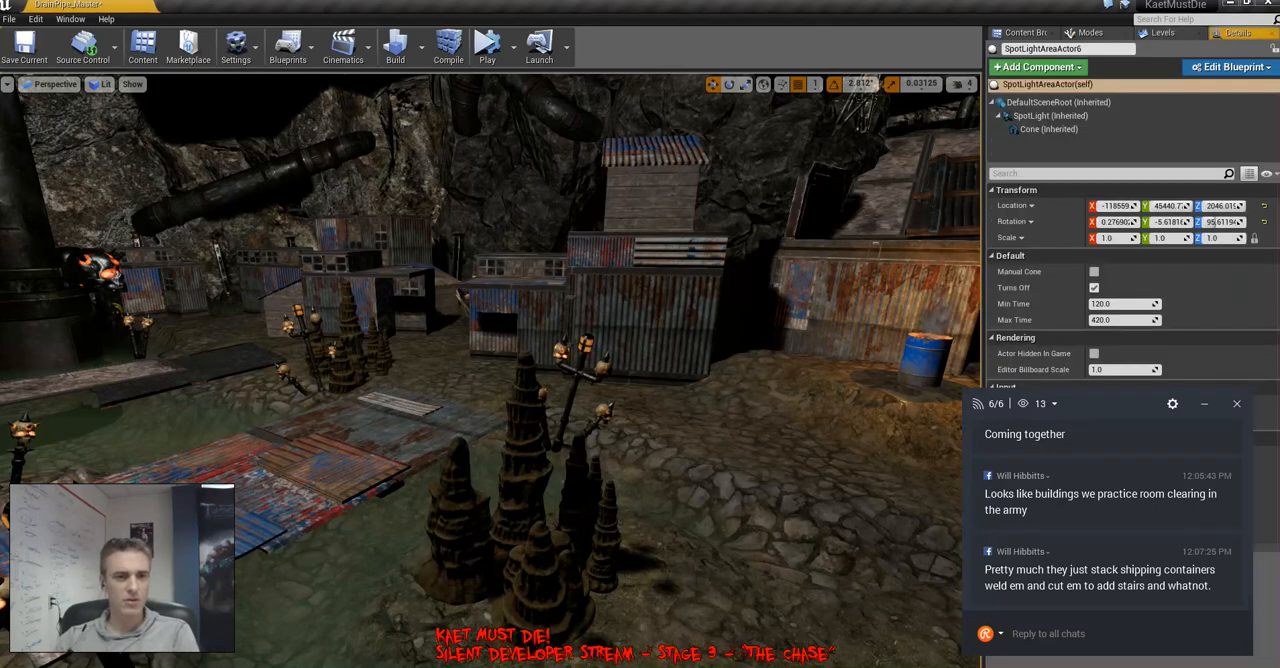
key(f)
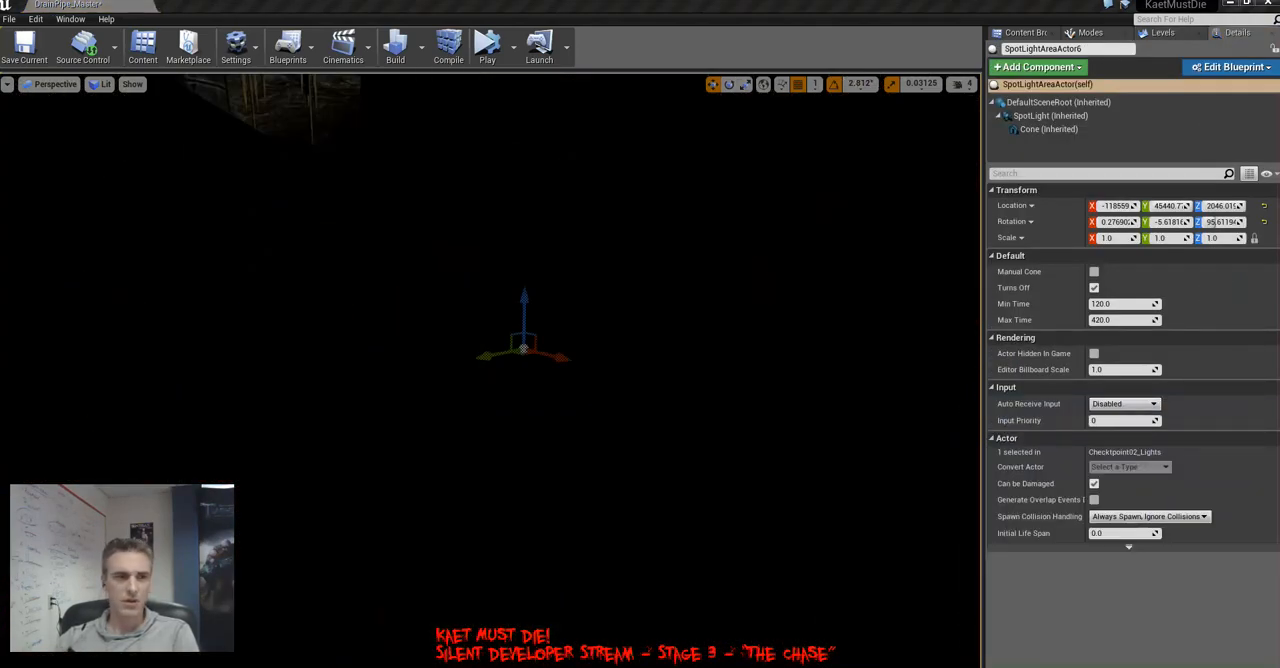
right_drag(611, 322, 940, 356)
key(g)
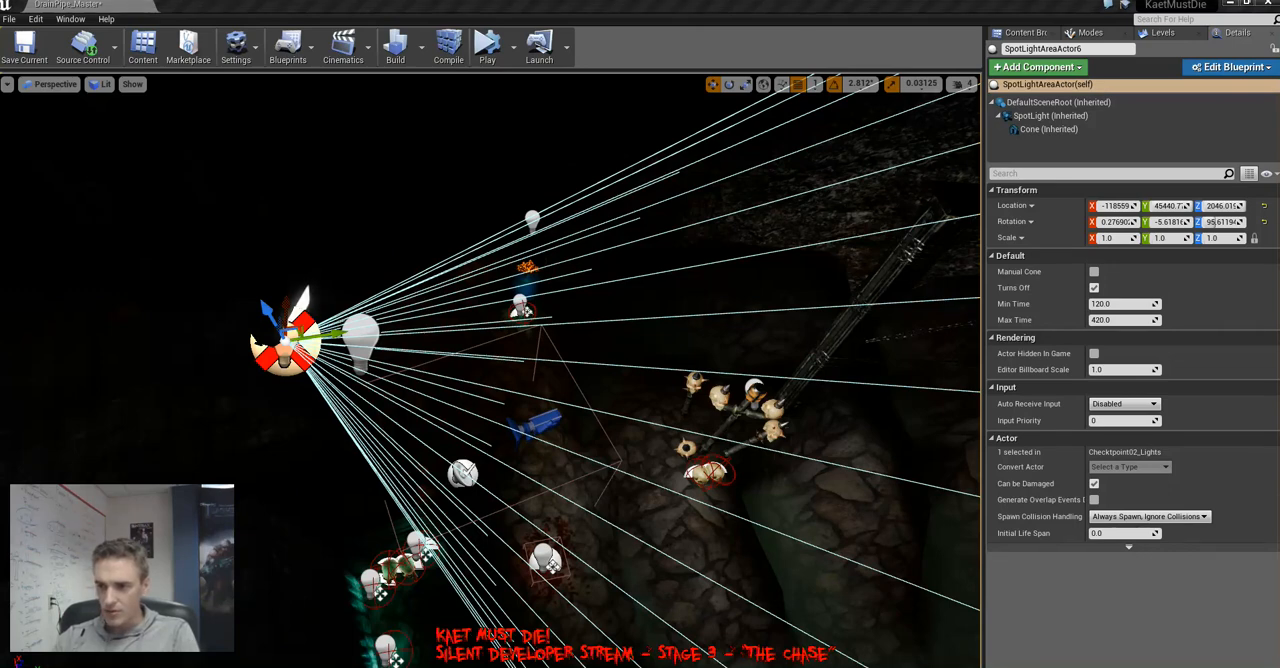
right_drag(490, 370, 660, 335)
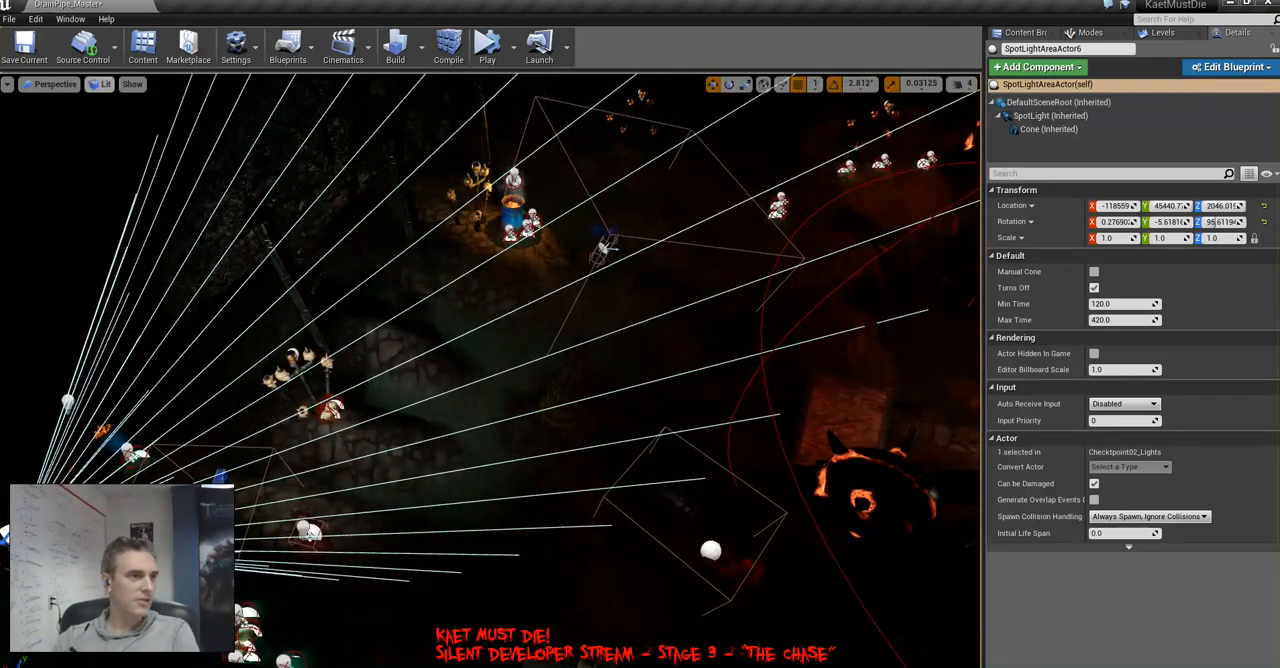
Examine the spotlight's coverage in the Stationary Light Overlap view mode and return to Lit
click(100, 84)
mouse_move(150, 200)
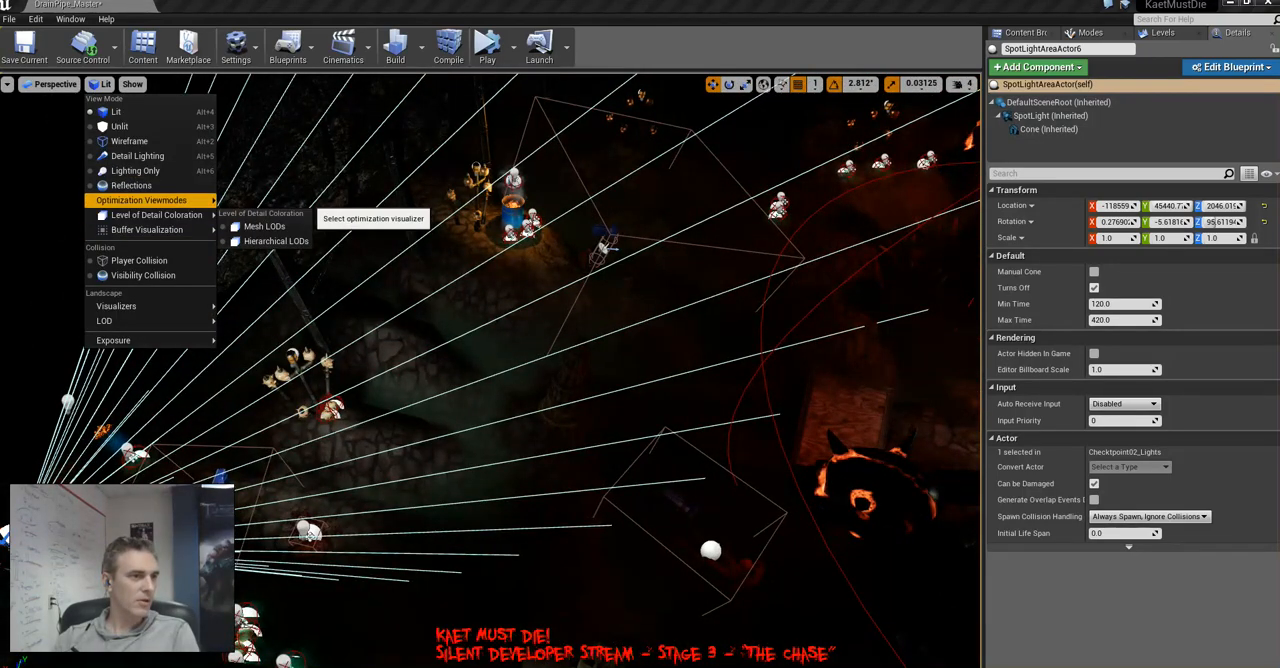
click(285, 230)
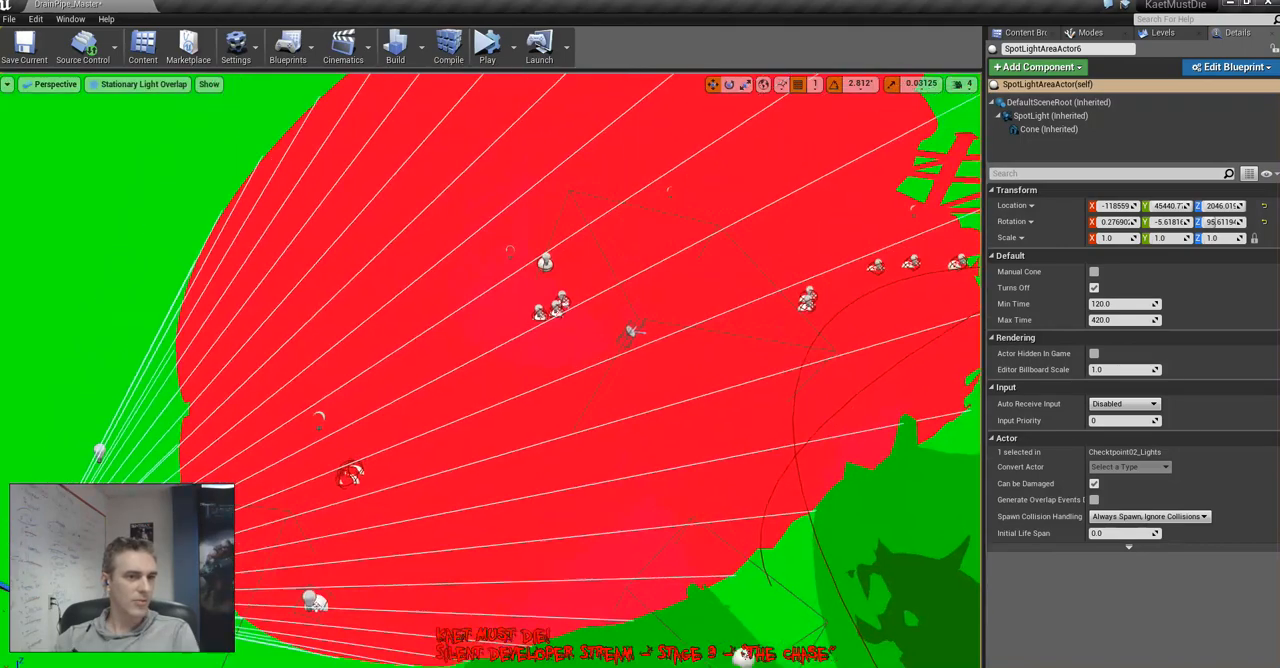
right_drag(490, 350, 434, 382)
key(alt+4)
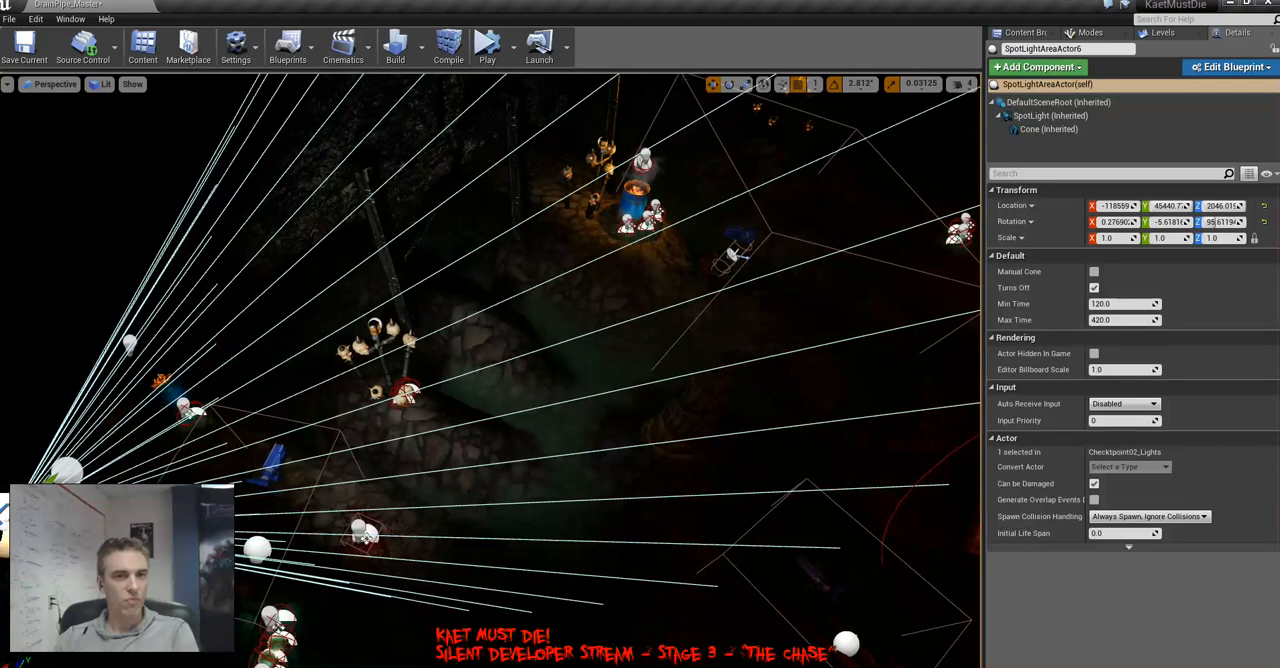
Try an attenuation radius of about 1527 on the spotlight's SpotLight component and check it in Stationary Light Overlap before returning to Lit
click(1050, 116)
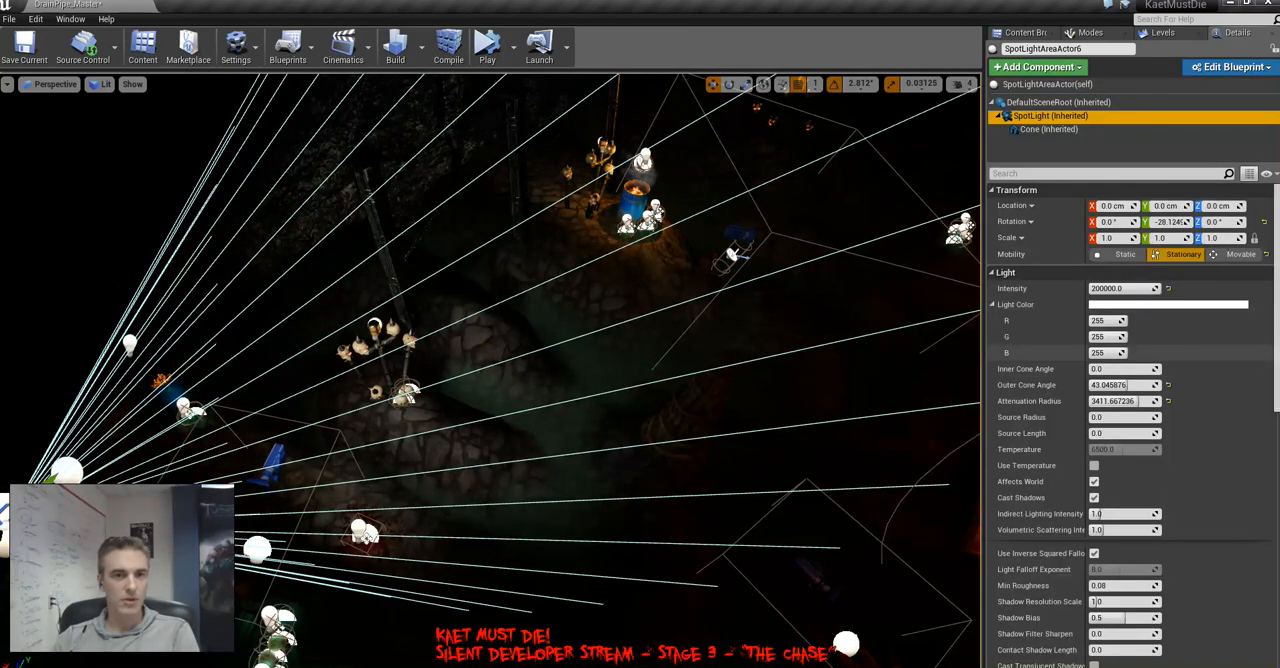
drag(1141, 401, 1114, 401)
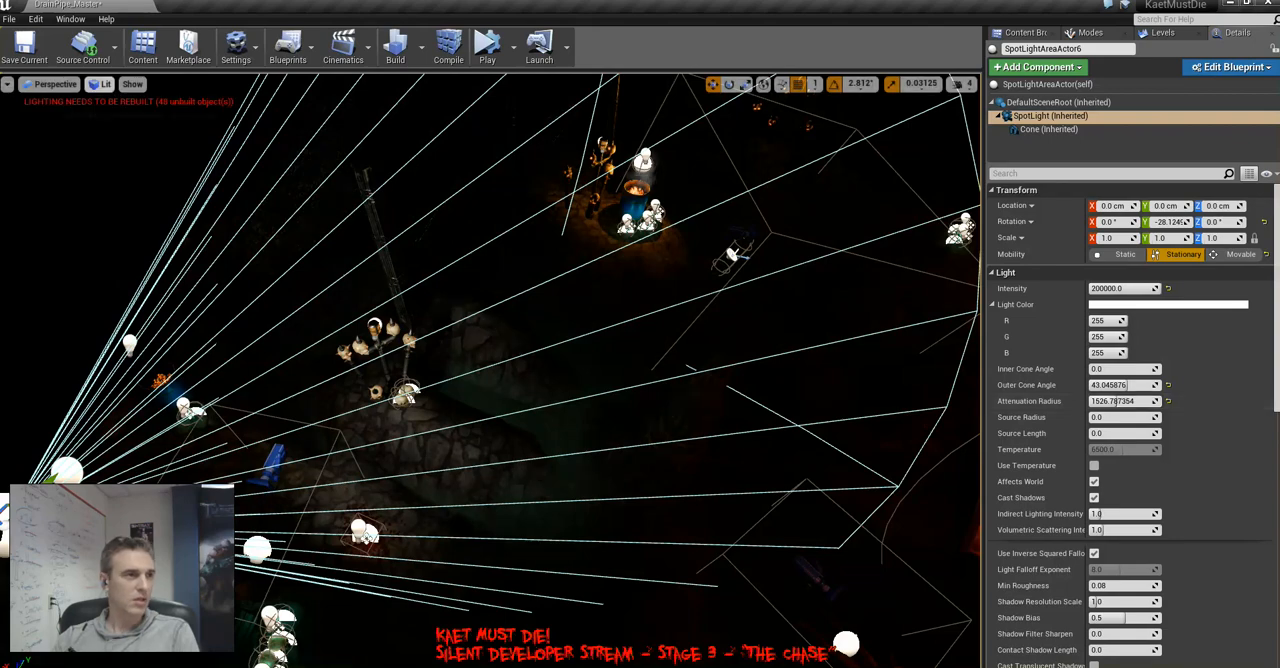
click(100, 84)
mouse_move(150, 200)
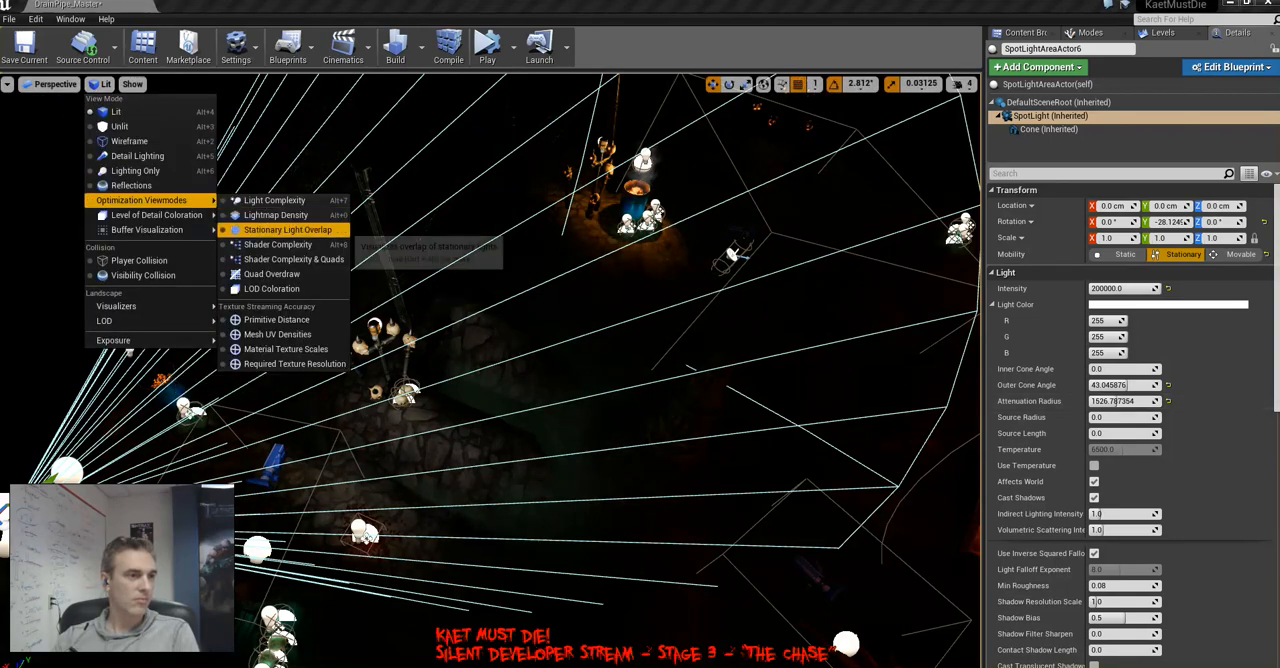
click(287, 229)
right_drag(480, 350, 528, 262)
key(alt+3)
key(alt+4)
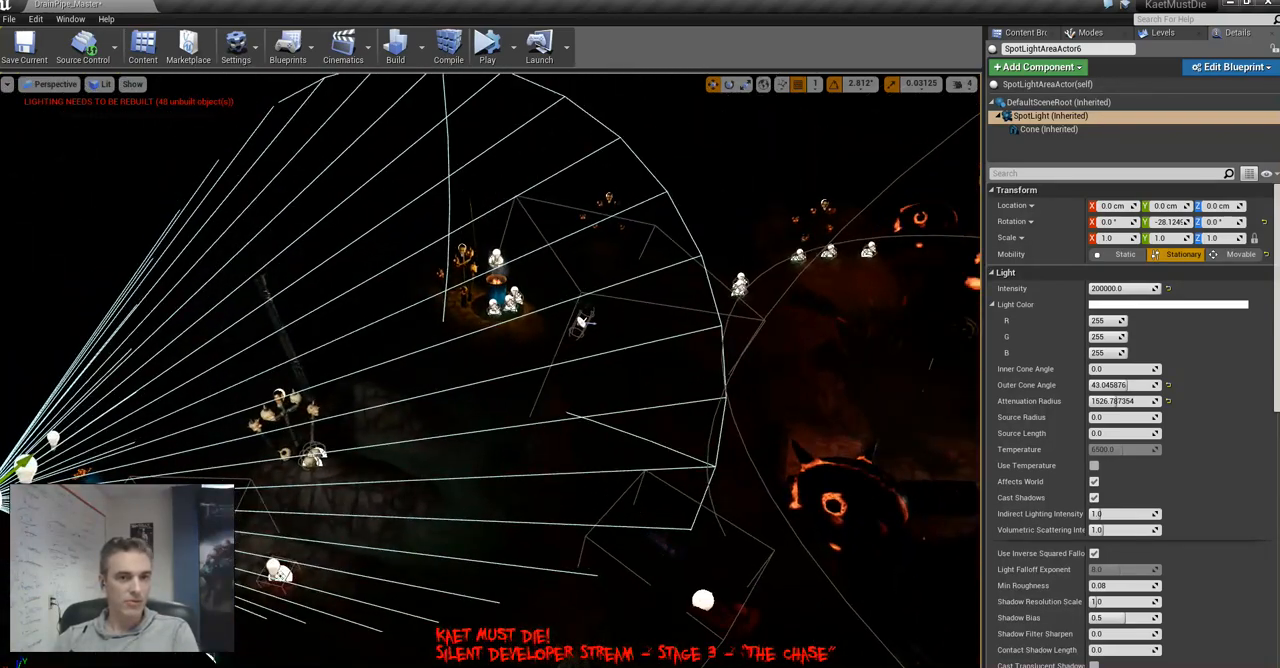
Set the spotlight's outer cone angle to about 35.07 and attenuation radius to about 3906, and check them in Stationary Light Overlap
drag(1128, 386, 1150, 401)
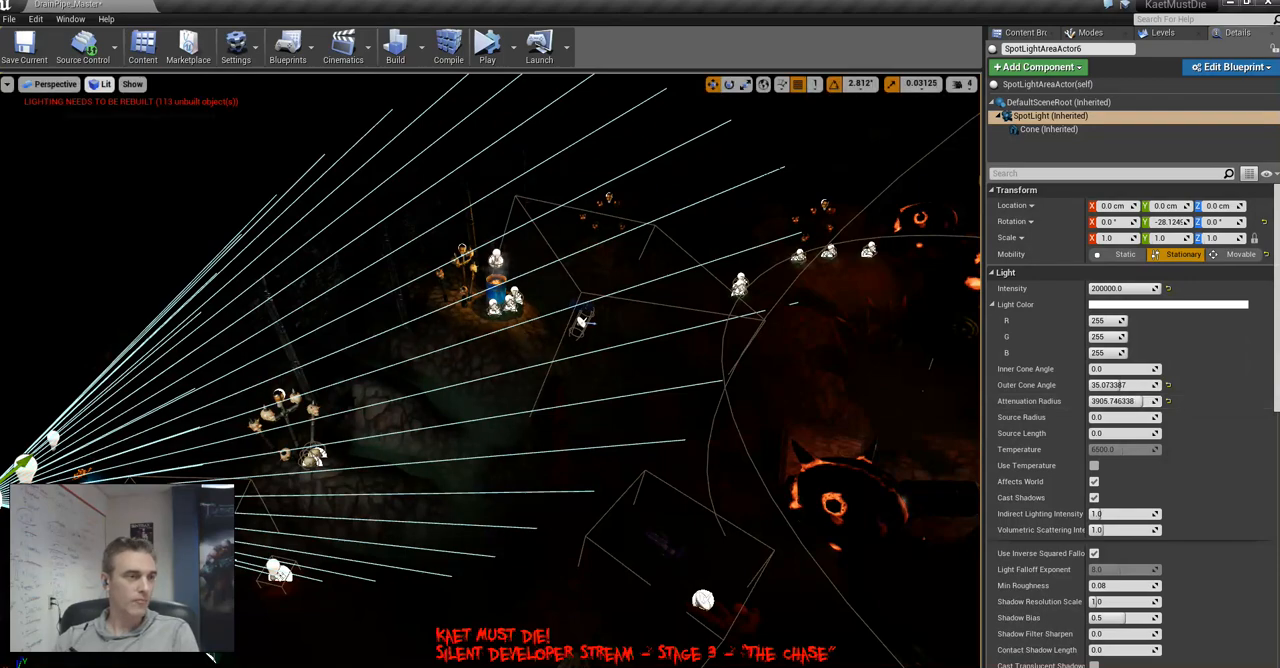
click(105, 84)
mouse_move(150, 200)
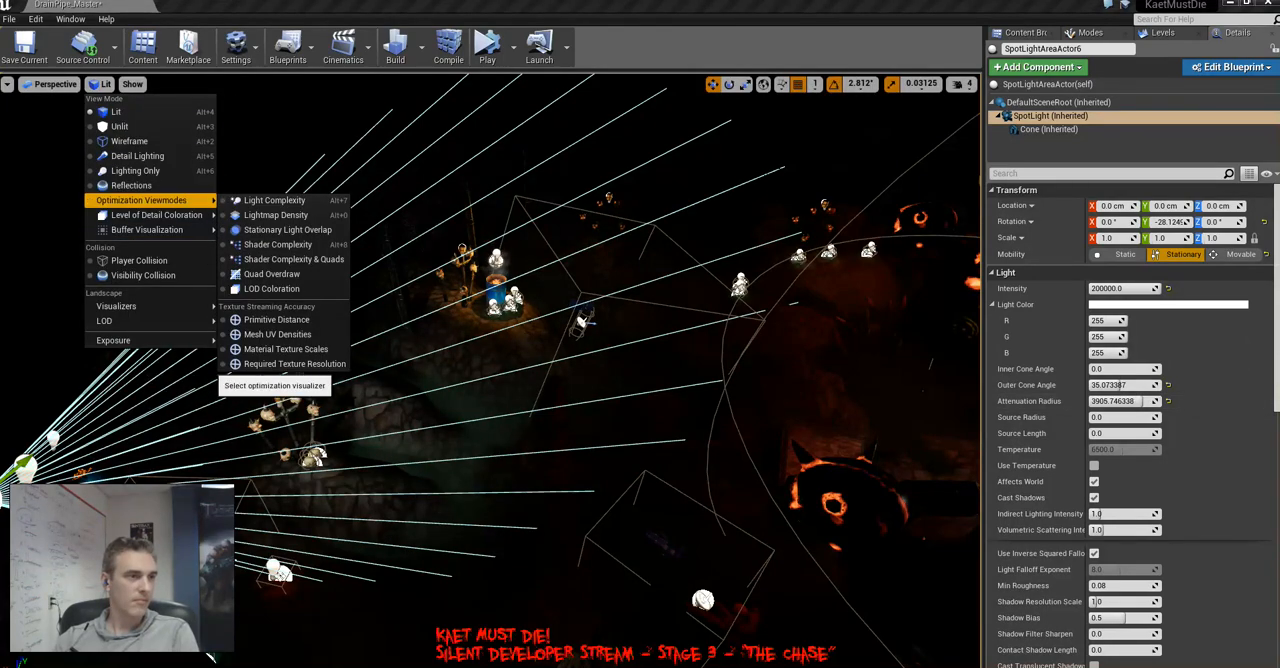
click(288, 230)
right_drag(400, 300, 280, 255)
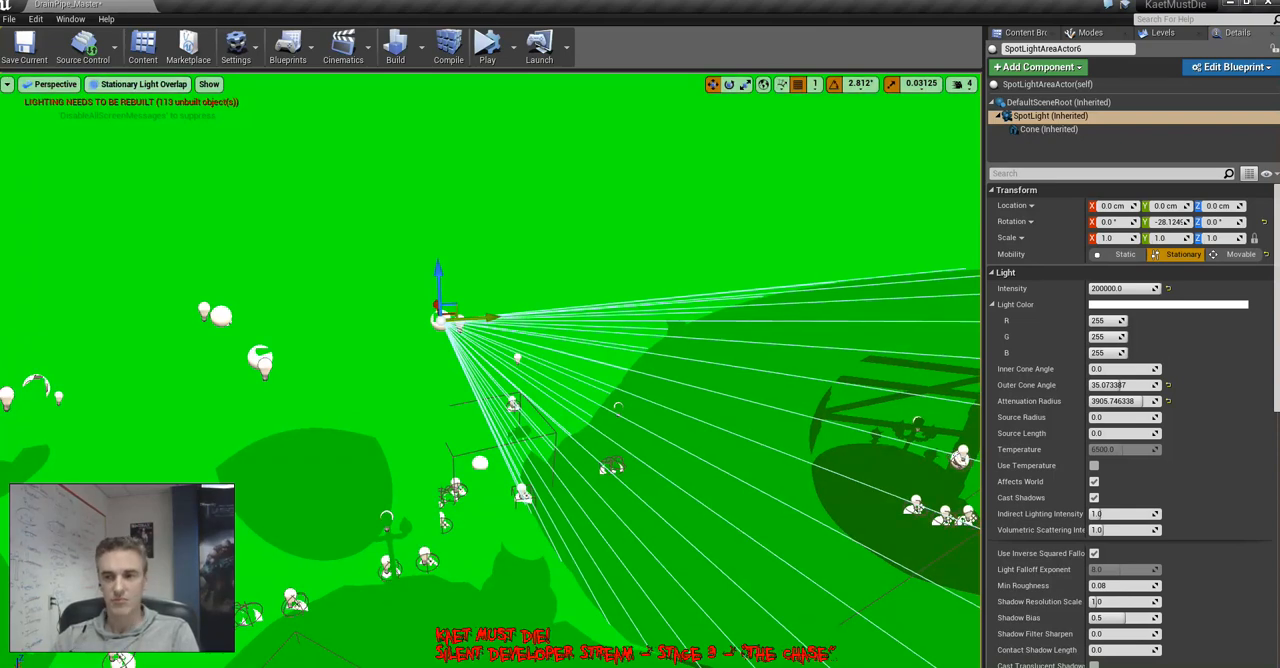
Frame PointLightAreaActor26 at the fire barrel and inspect the surrounding lights in Lit view
key(f)
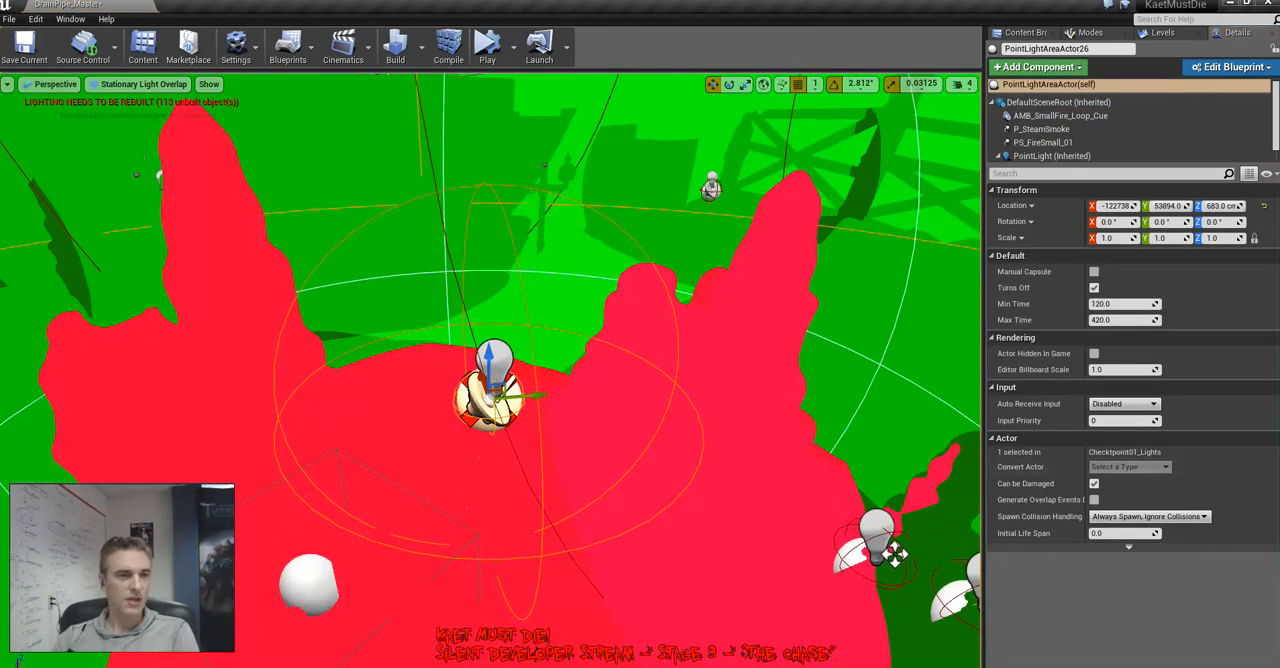
alt+drag(895, 554, 940, 516)
key(alt+4)
right_drag(527, 261, 380, 298)
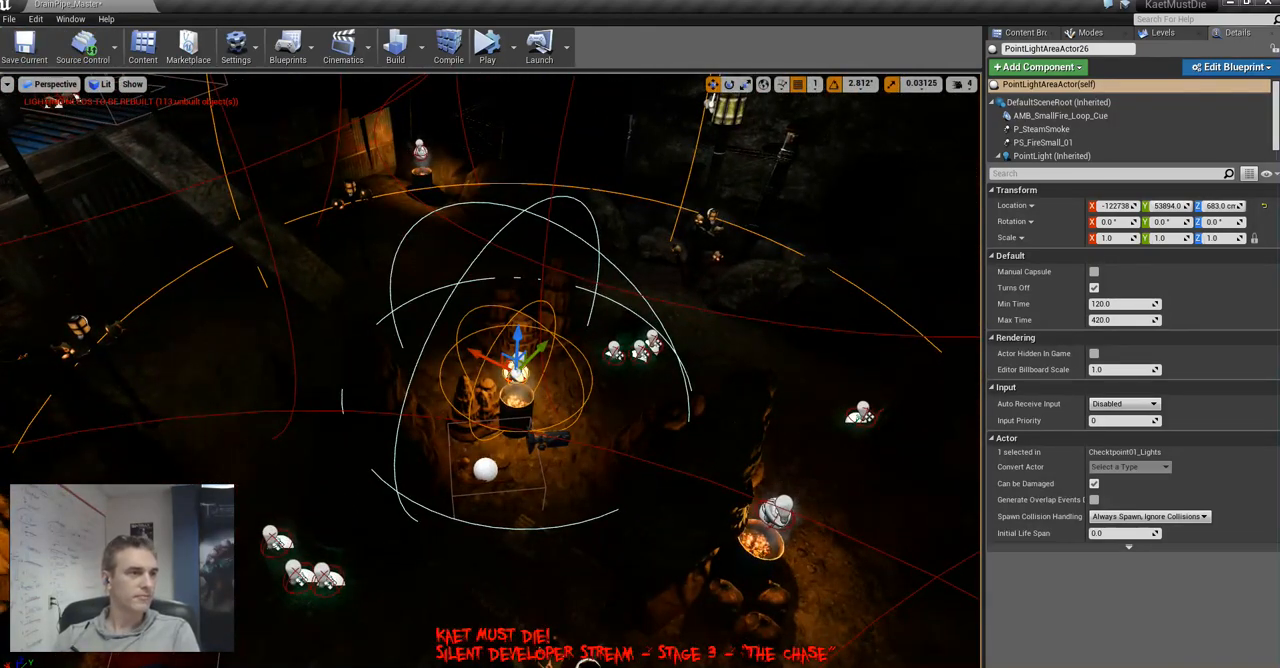
Examine the barrel light's overlap in Stationary Light Overlap, check its PointLight component's settings, and return to Lit
click(103, 84)
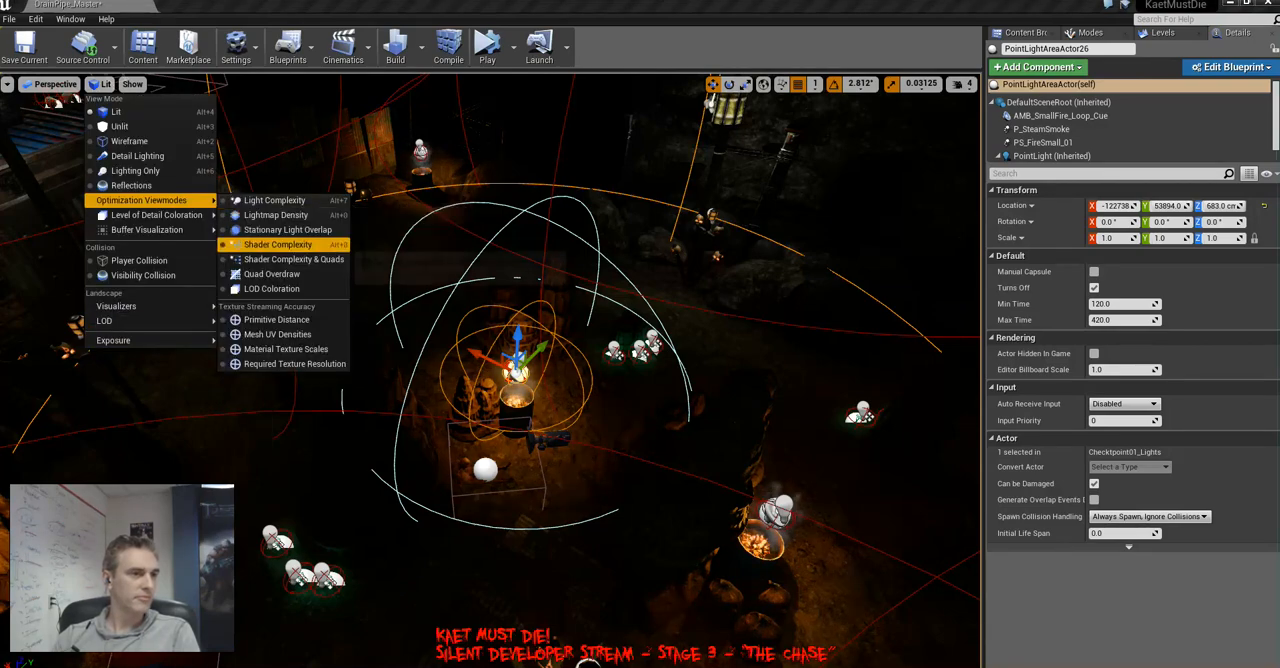
click(300, 229)
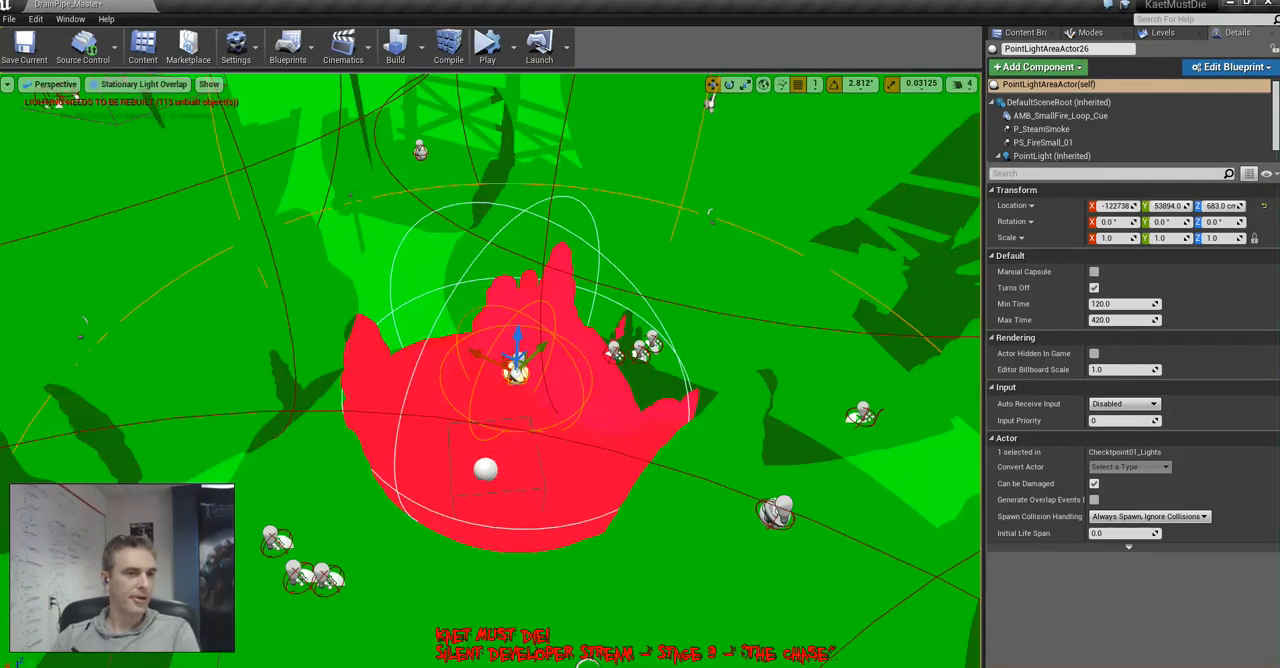
right_drag(400, 300, 348, 358)
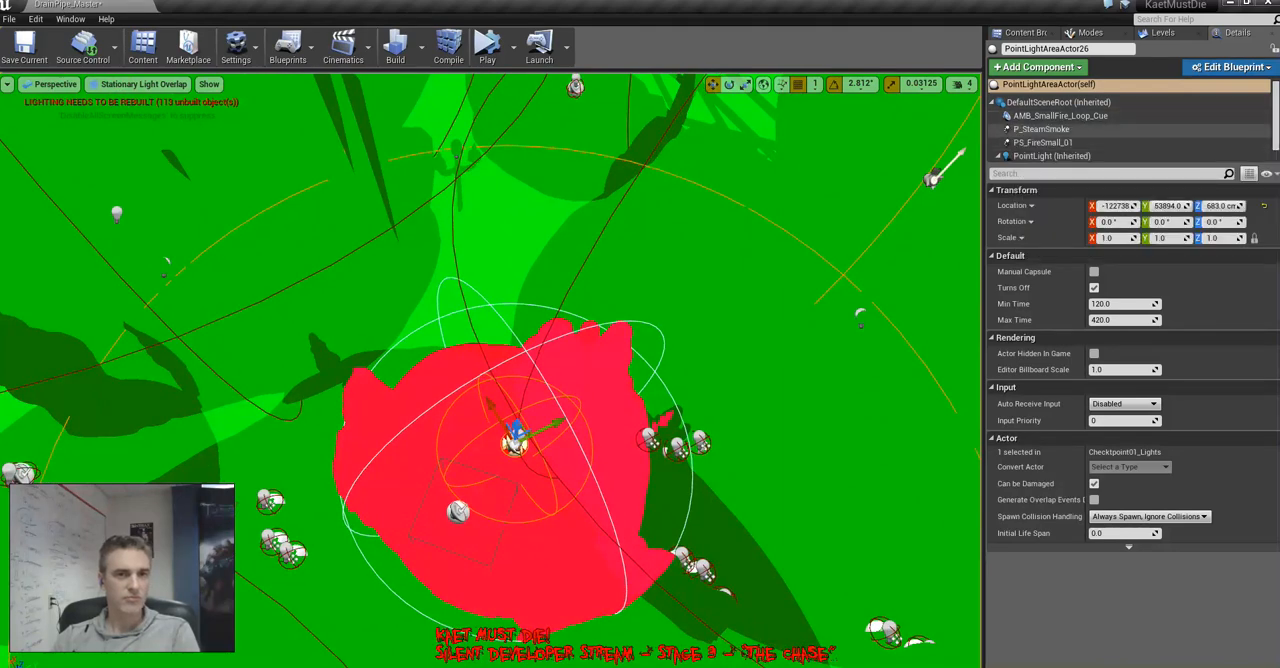
scroll(1045, 131, down, 1)
click(1048, 140)
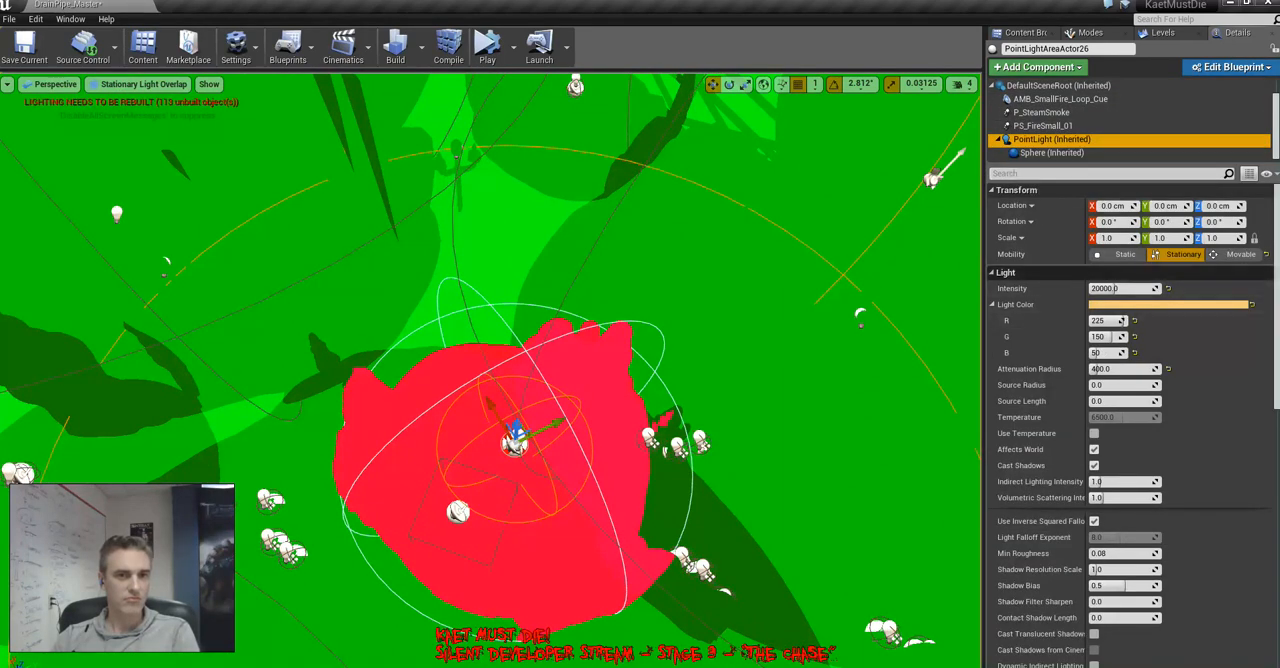
mouse_move(790, 365)
right_down()
mouse_move(790, 480)
mouse_move(650, 380)
mouse_move(630, 375)
mouse_move(630, 388)
mouse_move(730, 392)
mouse_move(775, 415)
mouse_move(795, 405)
mouse_move(785, 365)
mouse_move(690, 360)
mouse_move(790, 375)
right_up()
key(alt+4)
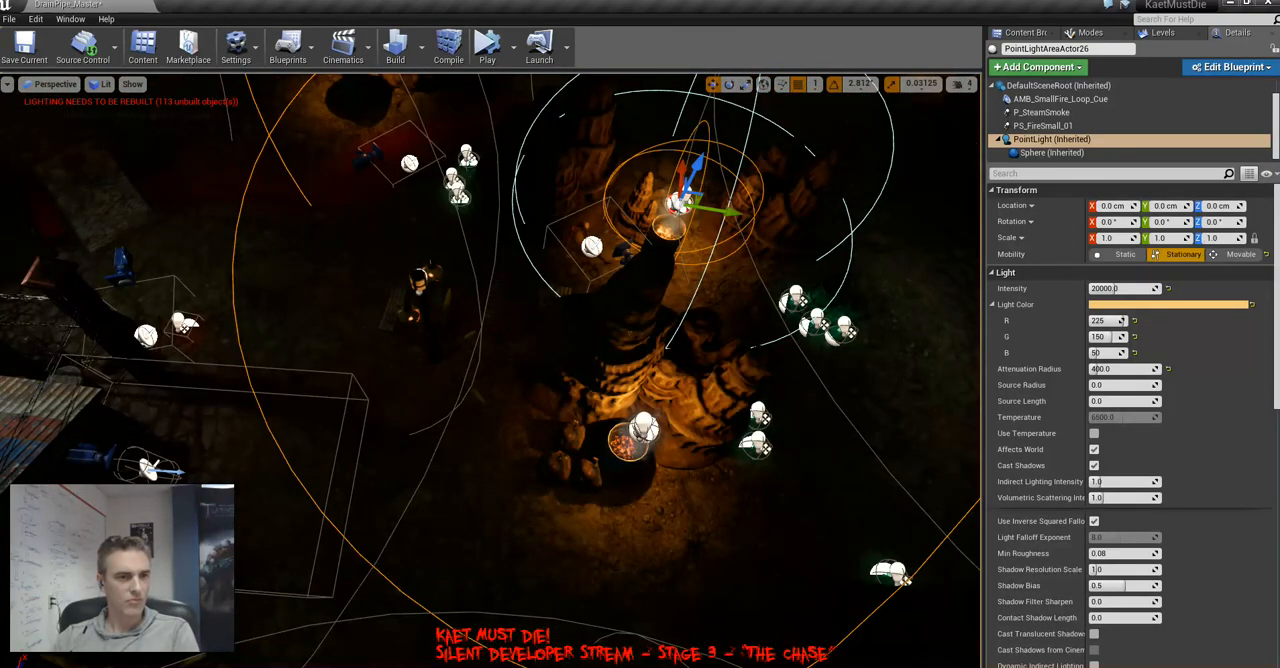
Set the mobility of the PointLight component in the skull post beside the fire barrels to Static
click(420, 285)
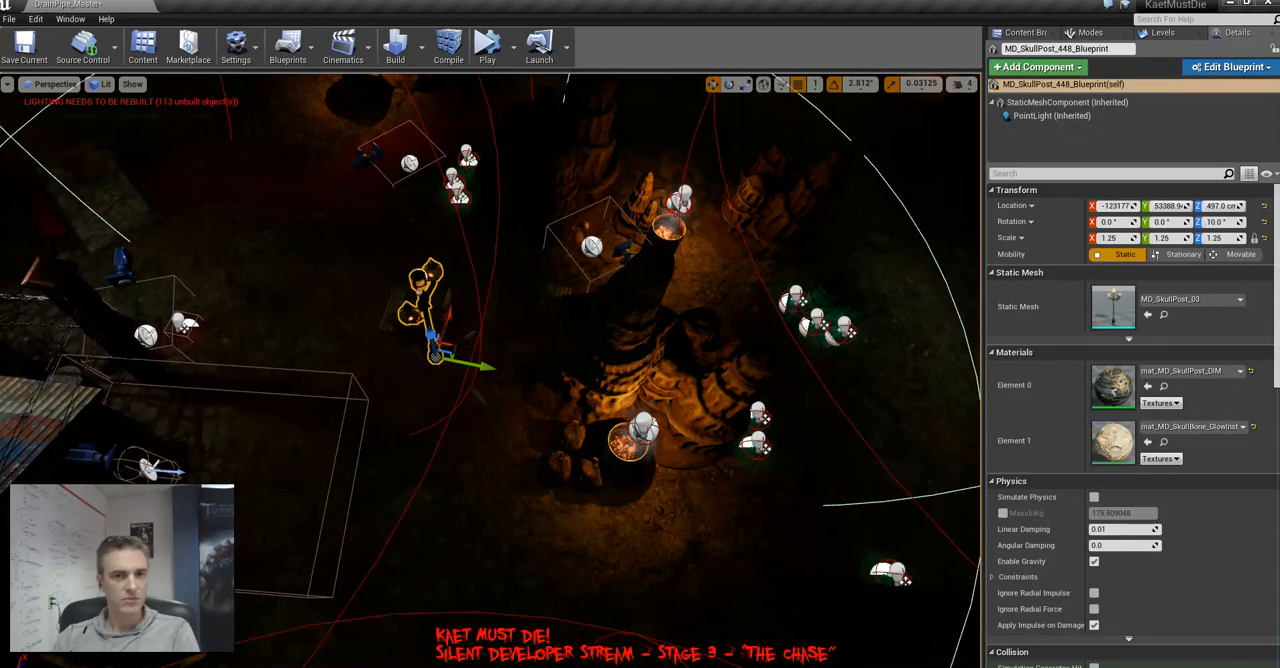
click(1040, 116)
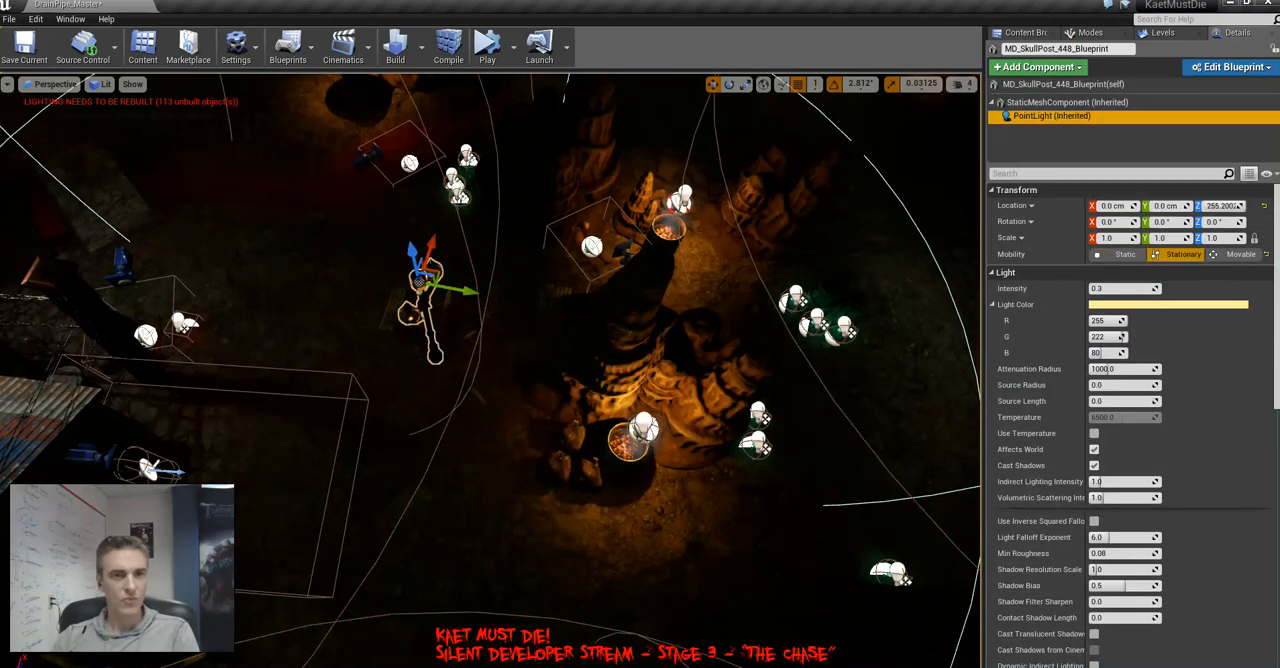
click(1120, 254)
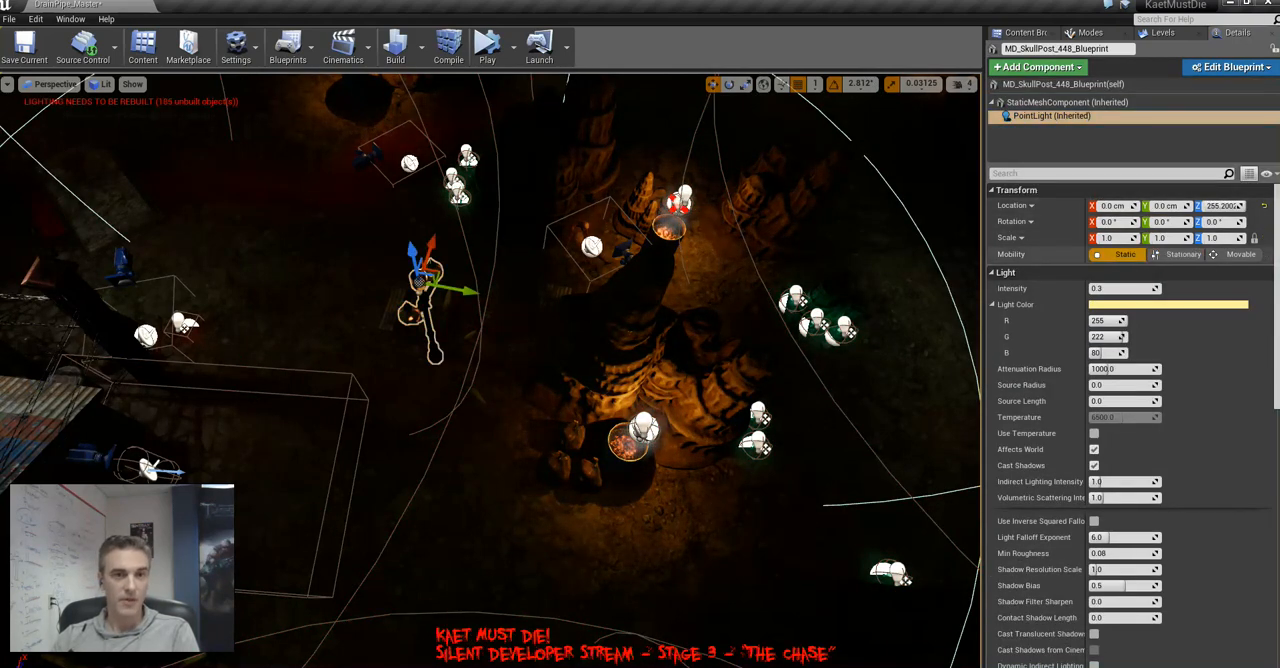
Select the skull post MD_SkullPost_236 and check its PointLight component's settings
right_drag(600, 380, 704, 155)
key(w)
key(w)
click(518, 265)
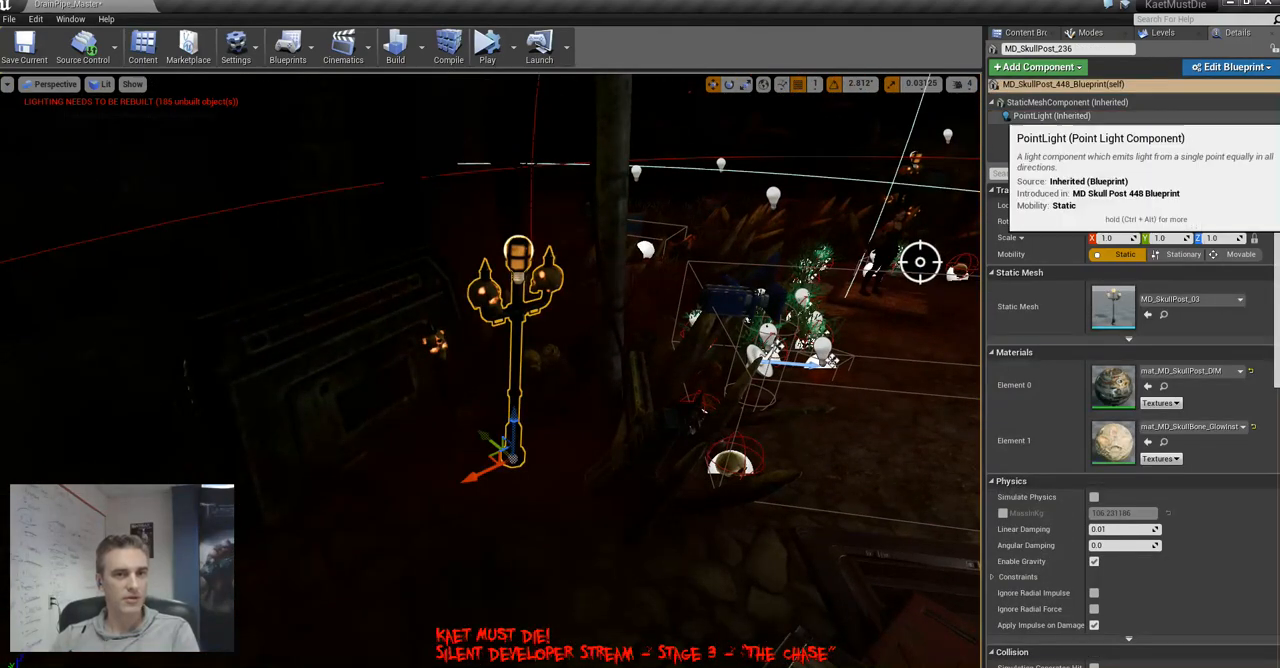
click(1050, 116)
Examine the light overlap around the fire barrel in Stationary Light Overlap view and inspect the same area in Lit view
right_drag(640, 260, 605, 350)
key(w)
click(101, 84)
mouse_move(156, 215)
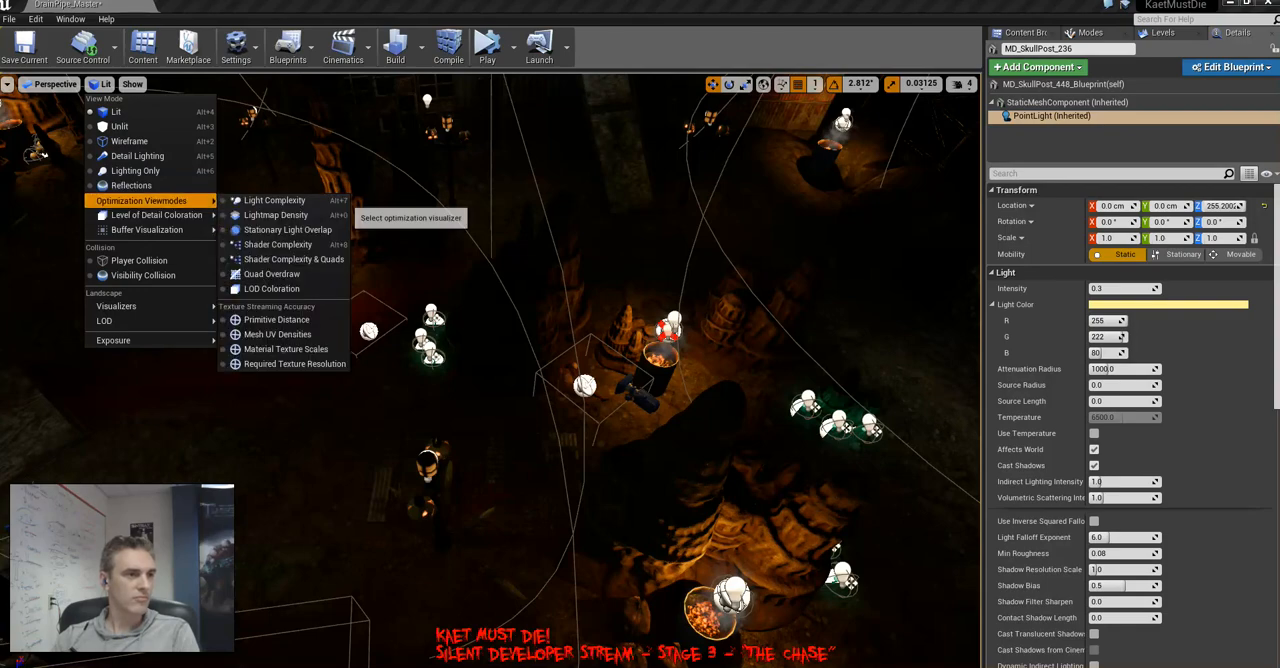
click(288, 230)
key(s)
right_drag(400, 300, 385, 280)
key(w)
key(d)
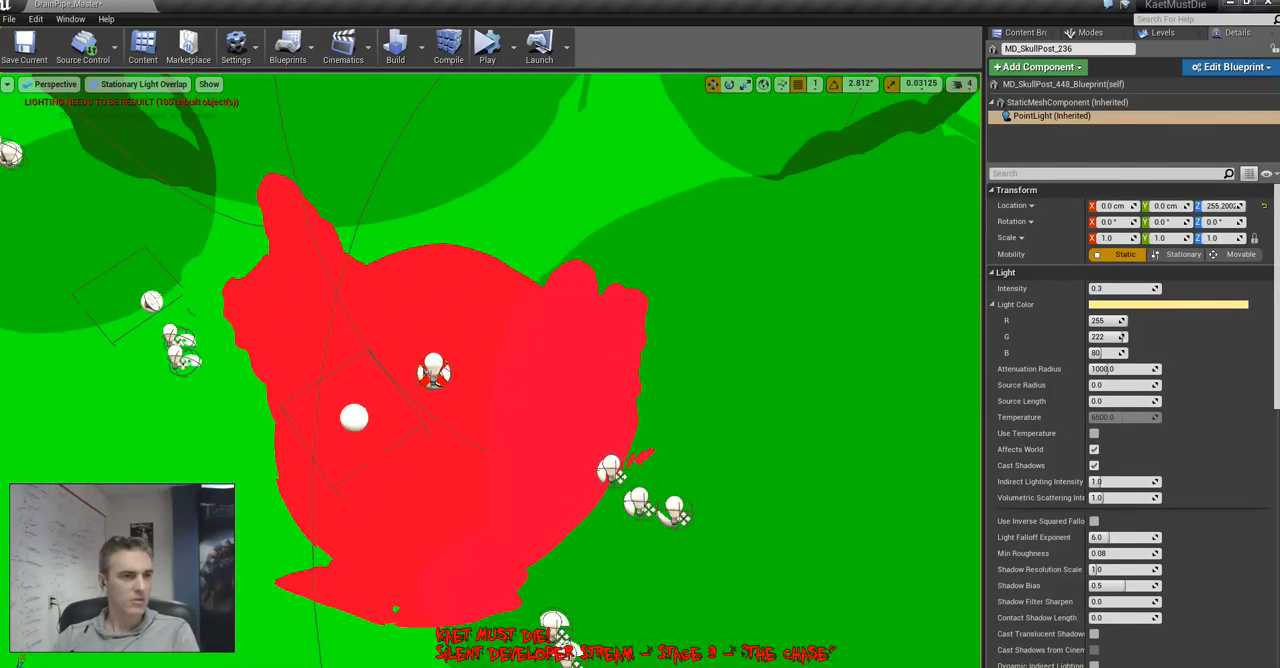
key(alt+4)
right_drag(385, 280, 408, 280)
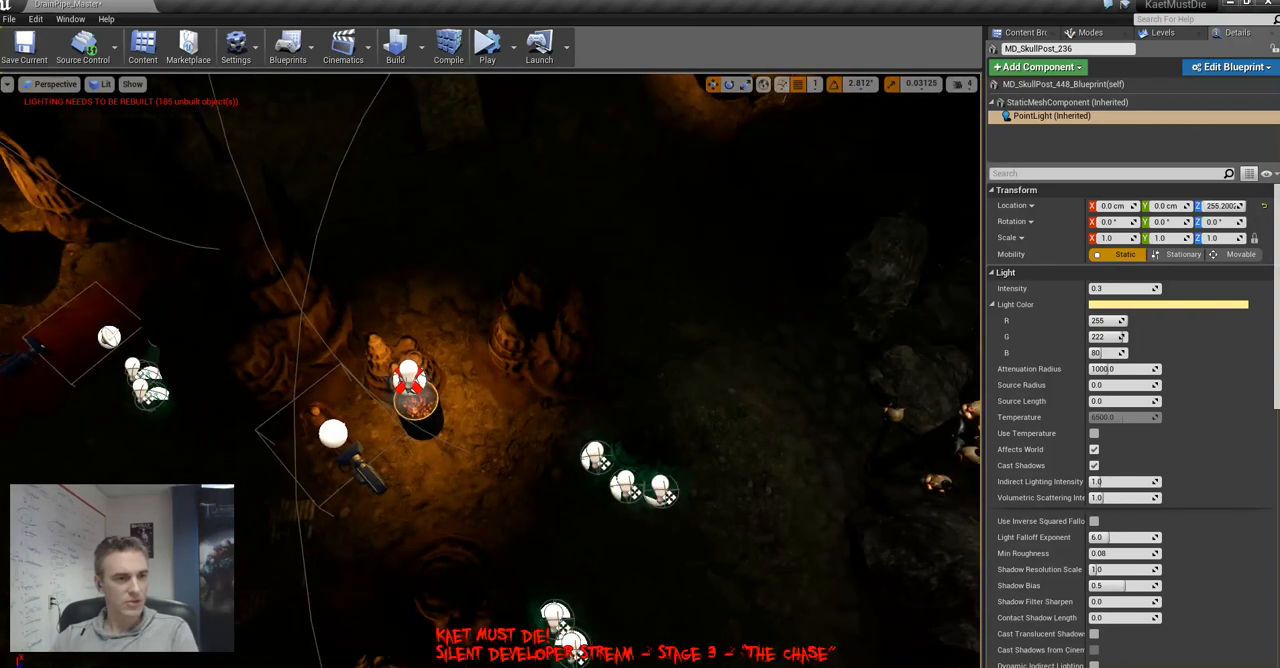
key(a)
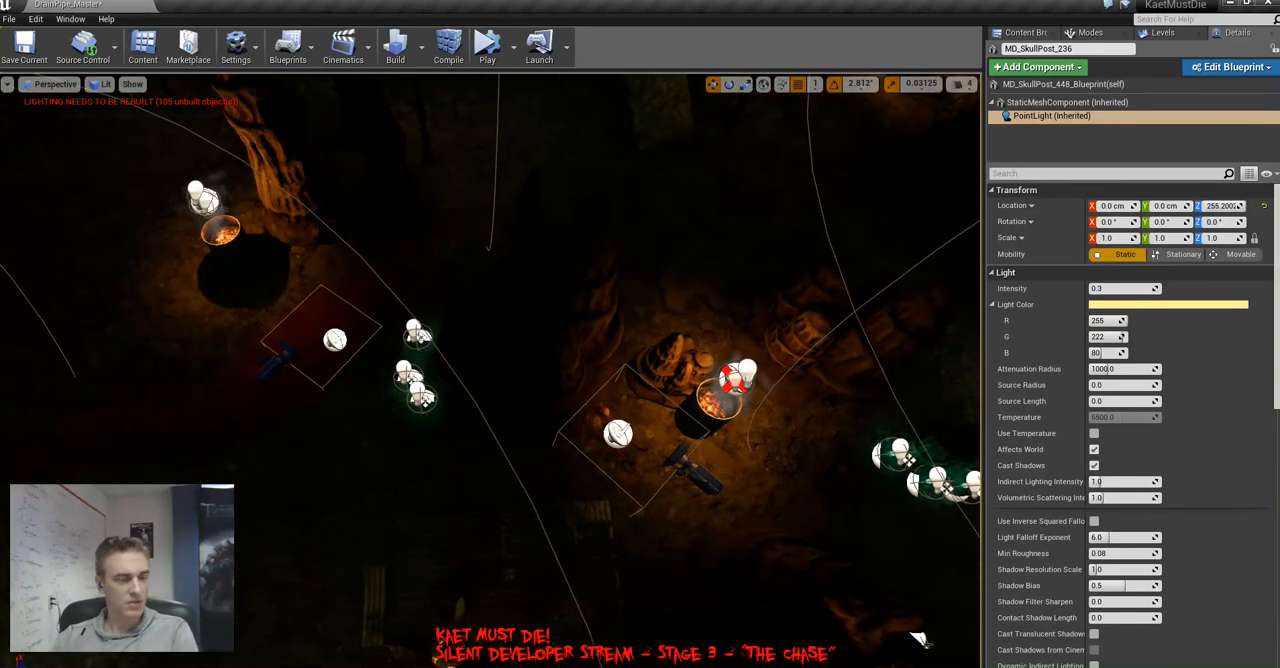
Select PointLightAreaActor6 near the skull post on the rocks and set its PointLight component's attenuation radius to 800
key(d)
right_drag(408, 280, 828, 430)
key(d)
key(w)
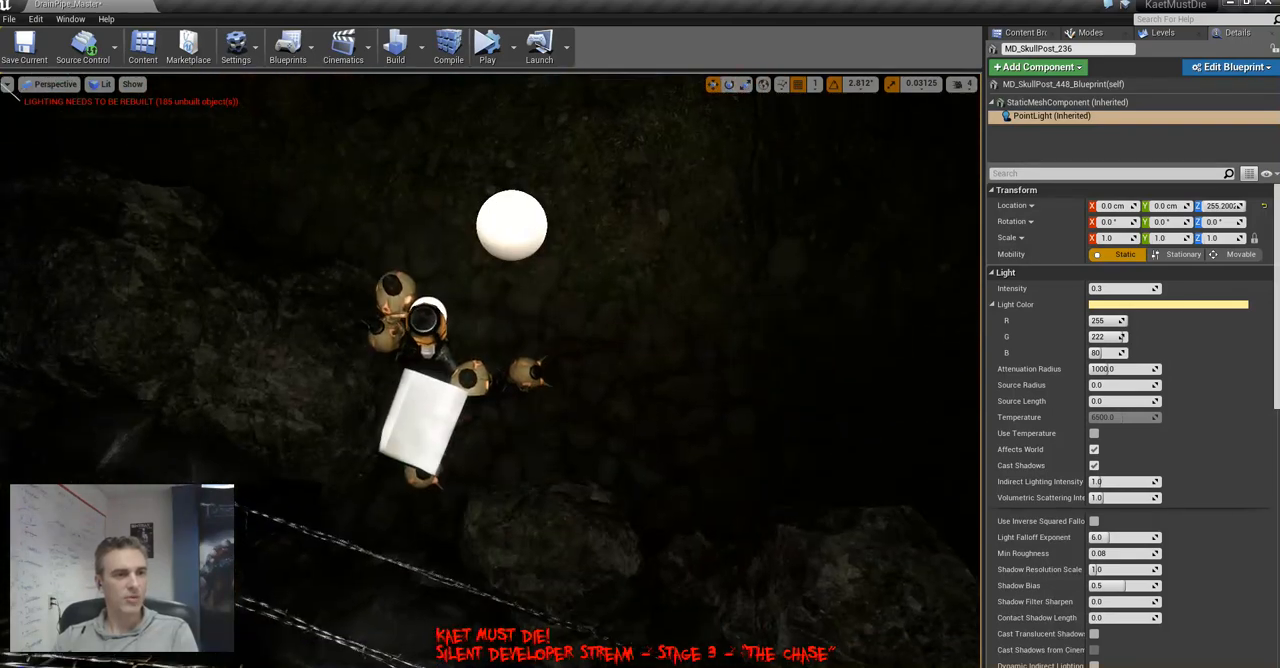
click(512, 226)
right_drag(512, 226, 482, 190)
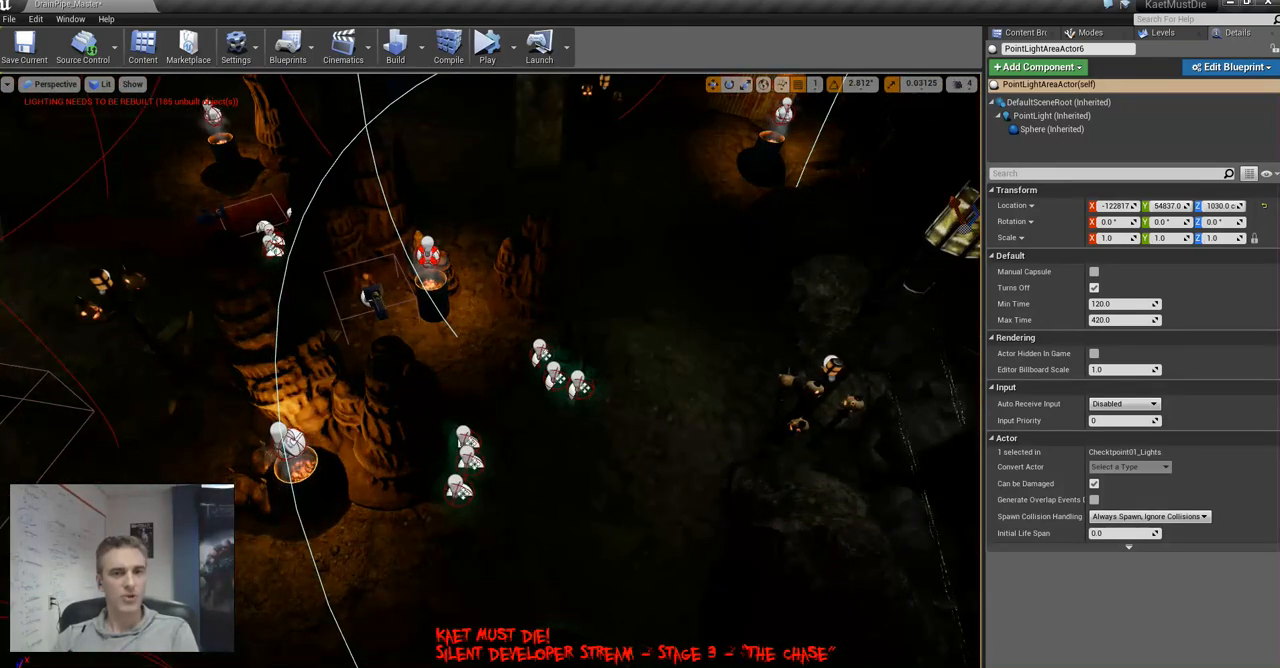
click(1050, 115)
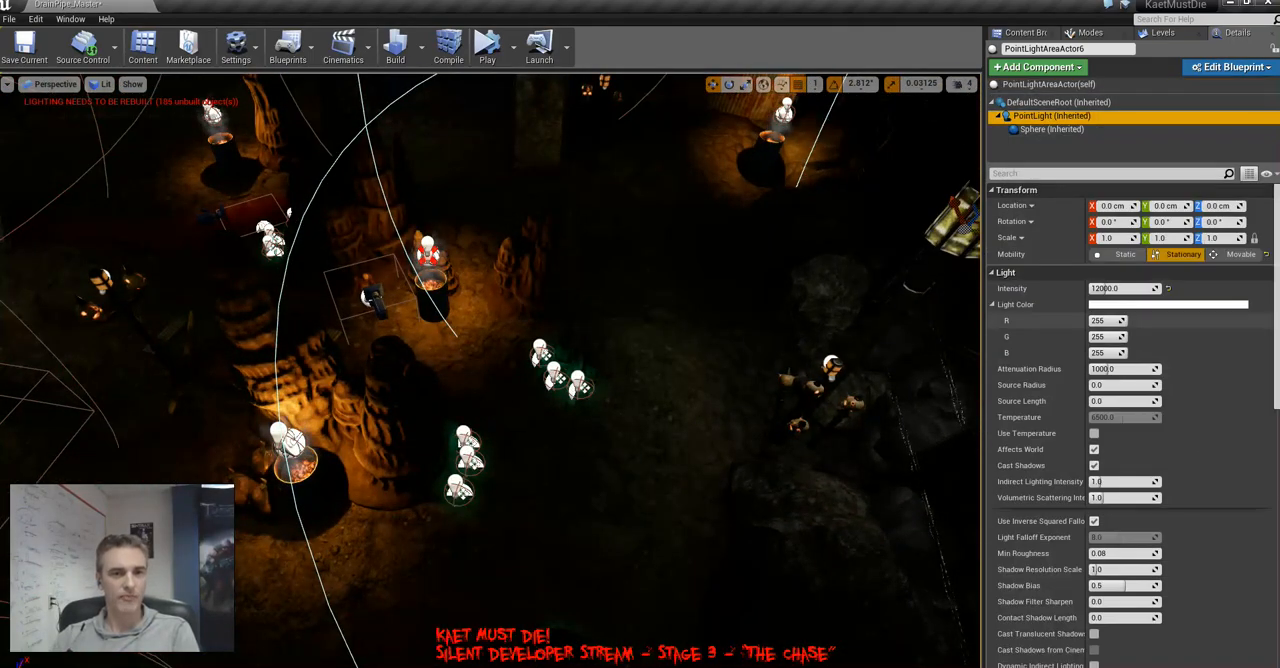
click(1110, 369)
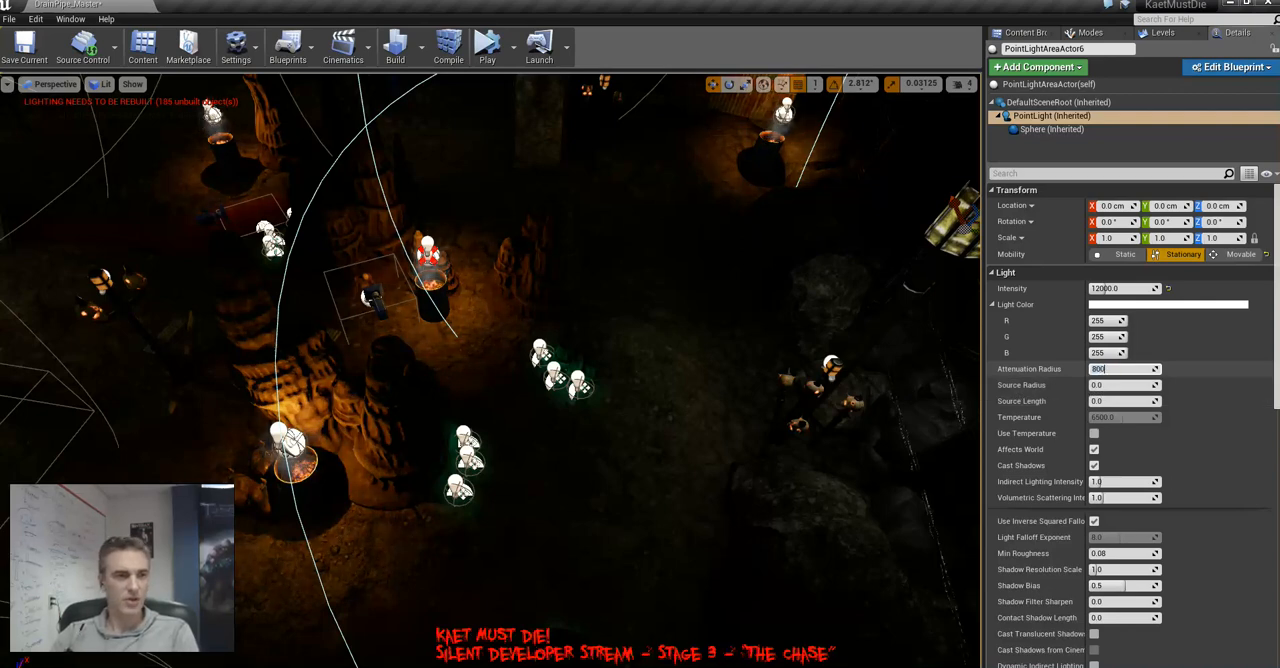
text(800)
key(Return)
Check the overlap around PointLightAreaActor6 in Stationary Light Overlap view and return to Lit
click(100, 84)
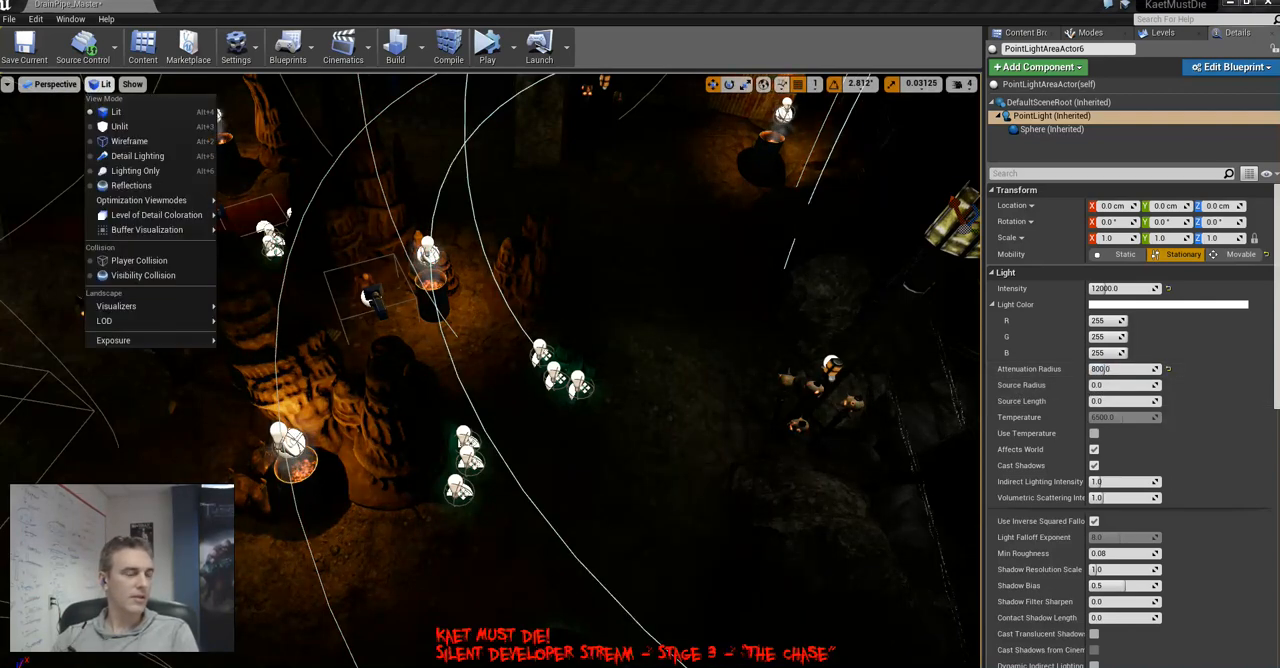
mouse_move(150, 200)
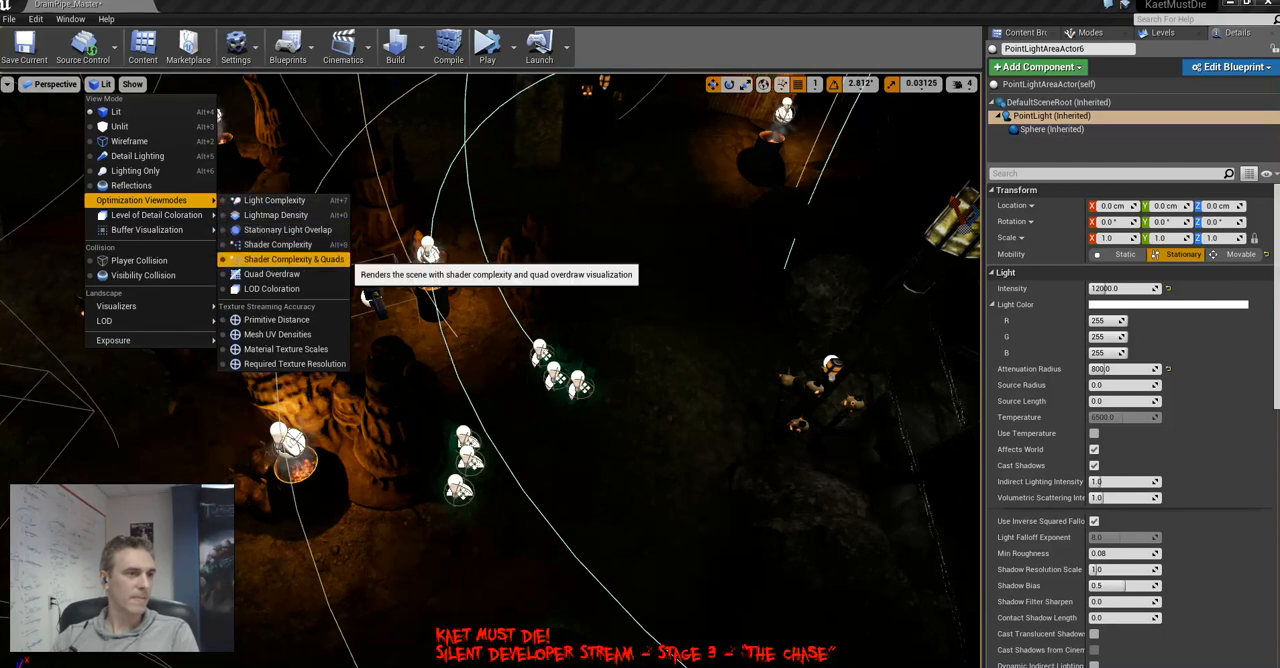
click(287, 229)
right_drag(490, 370, 975, 398)
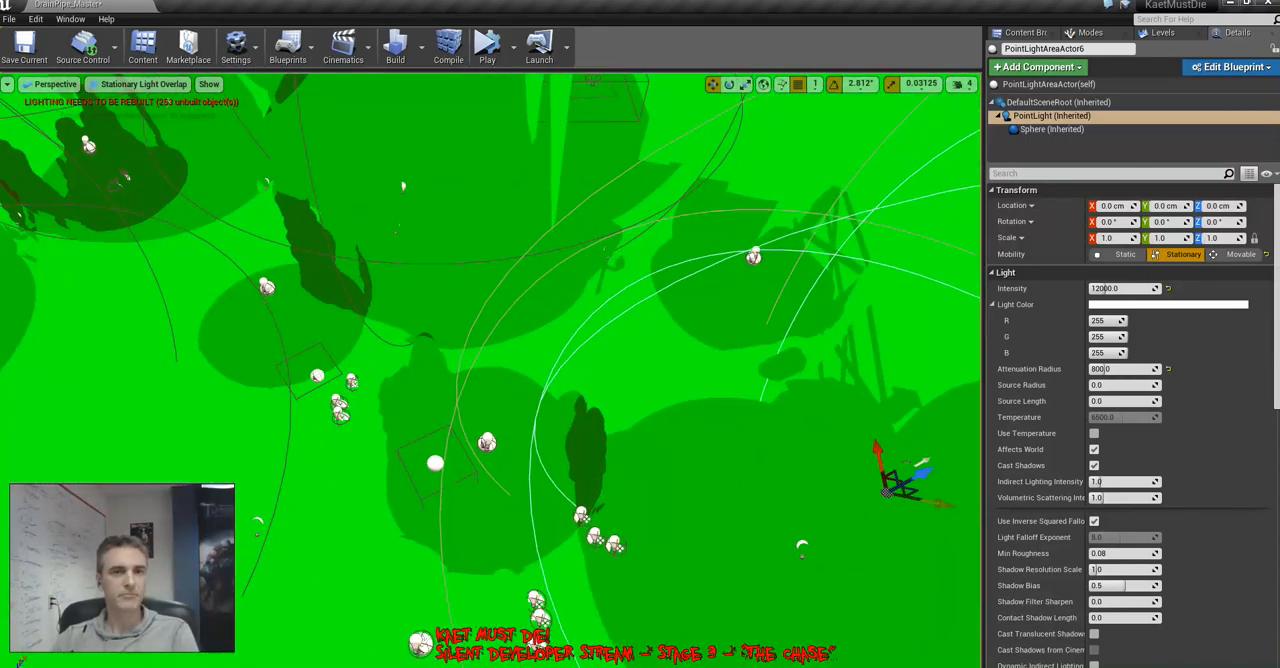
click(1049, 85)
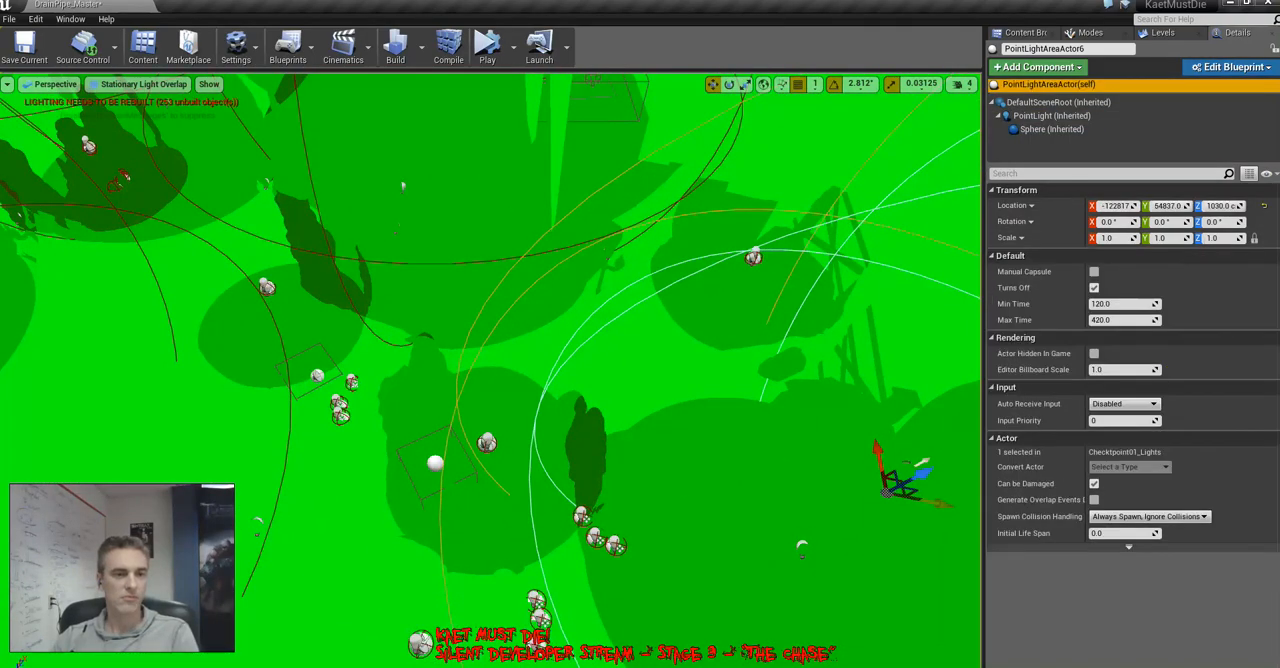
right_drag(490, 370, 570, 372)
key(alt+4)
right_drag(490, 370, 565, 362)
Set the sphere radius of PointLightAreaActor6's Sphere component to 800 and deselect the actor
click(1051, 129)
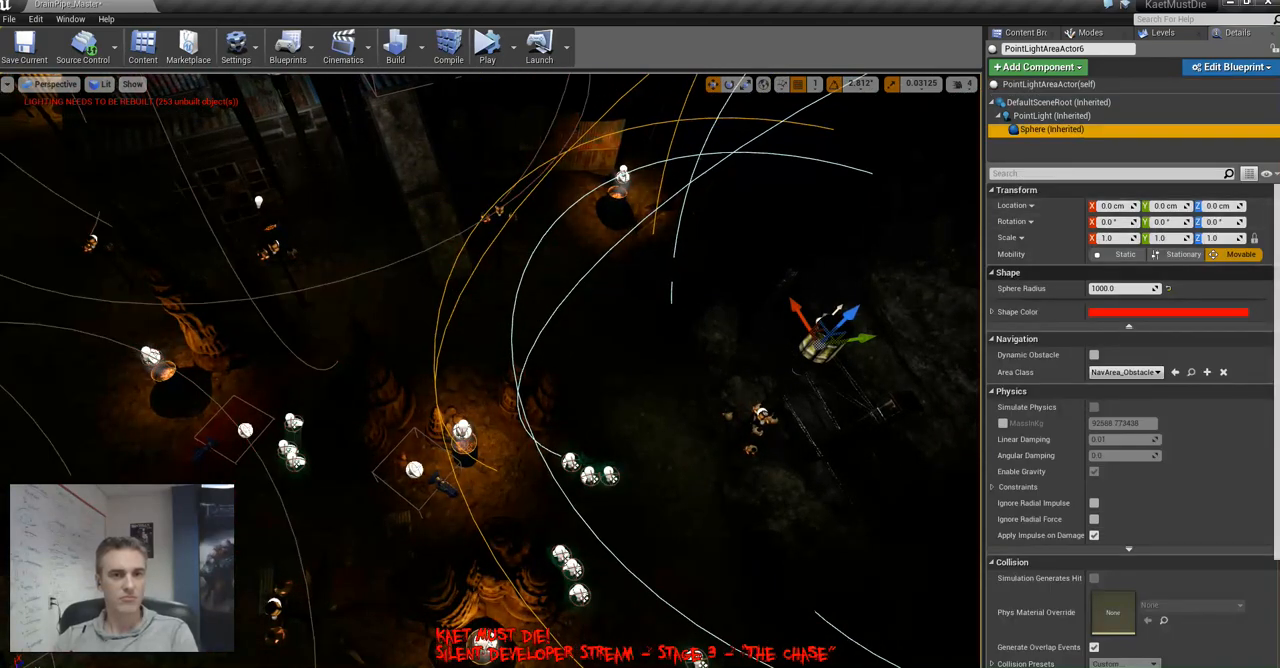
click(1110, 288)
key(Return)
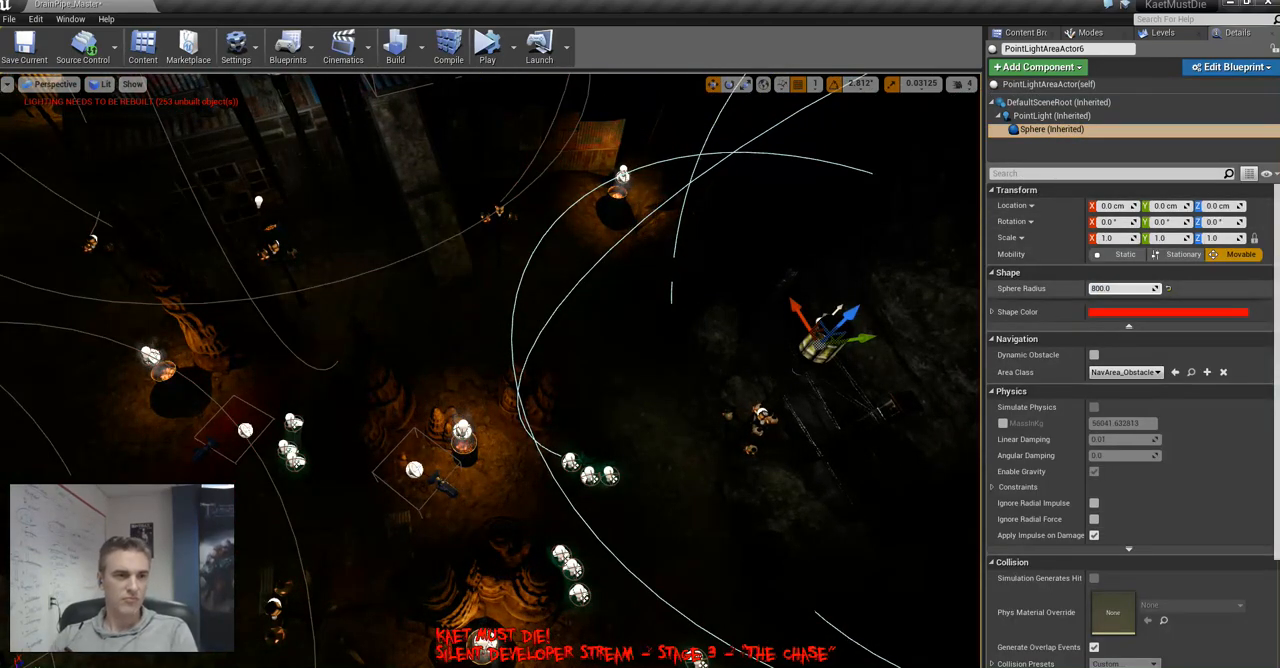
right_drag(780, 300, 884, 297)
key(Escape)
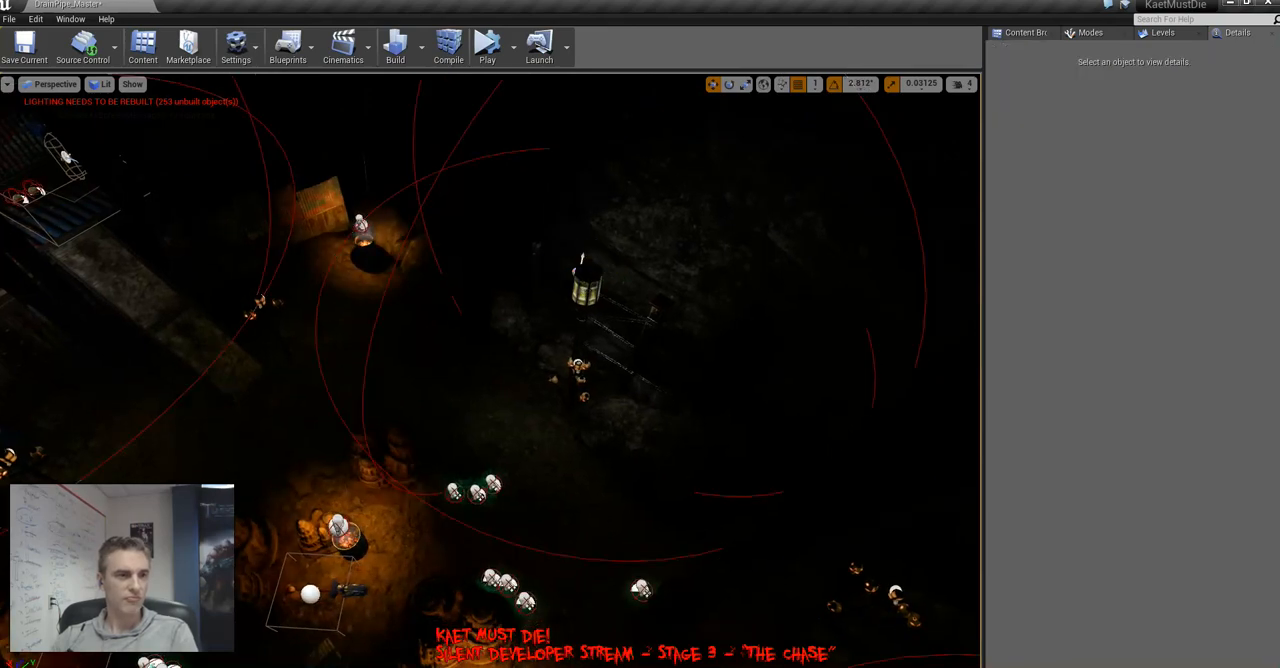
Save the level changes and exit the Outlook 2016 welcome wizard without setting up an account
right_drag(640, 300, 315, 215)
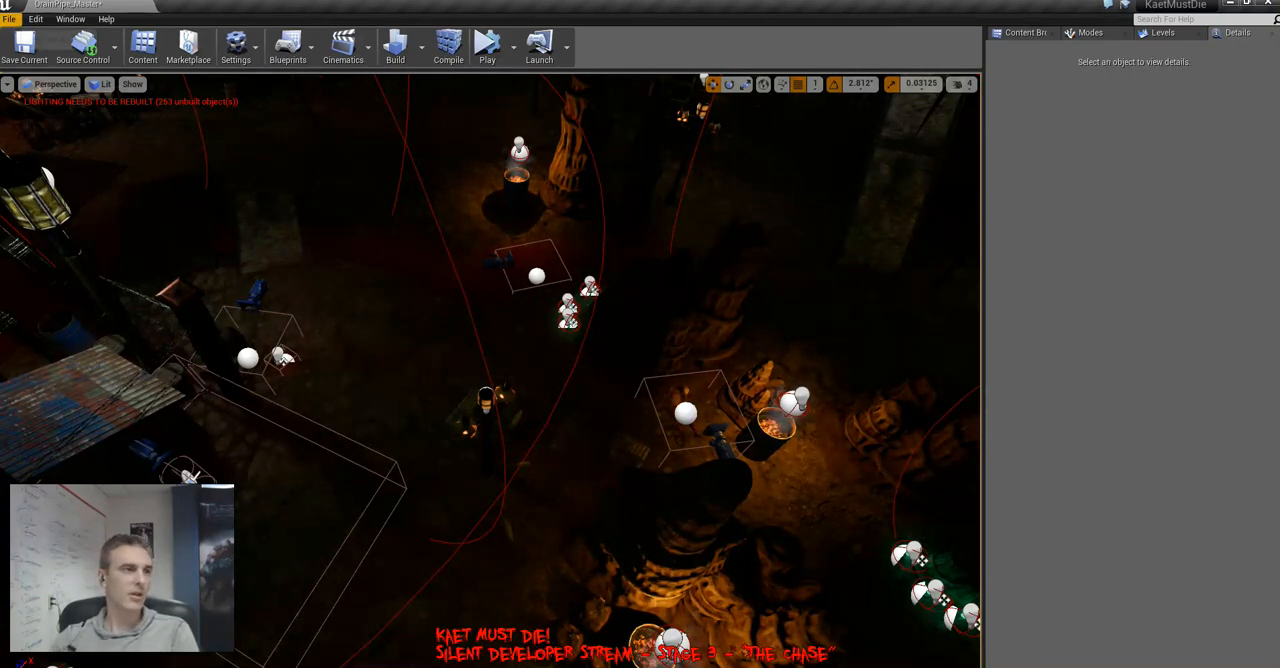
click(9, 19)
click(50, 103)
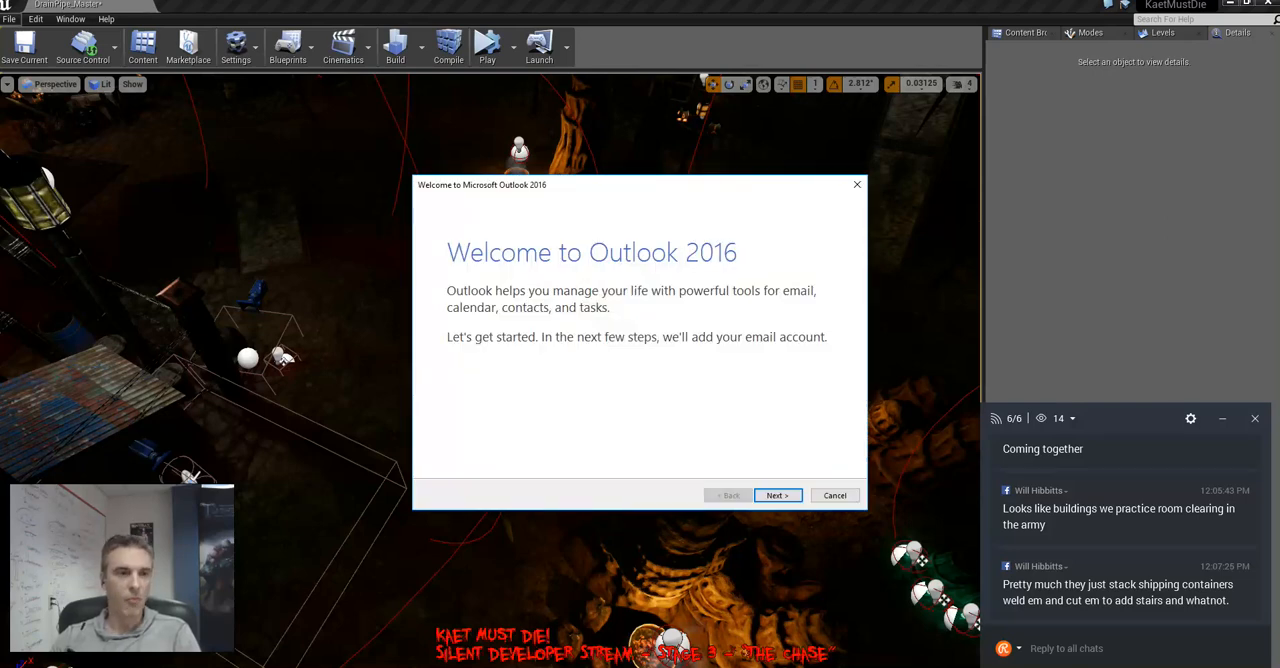
key(Escape)
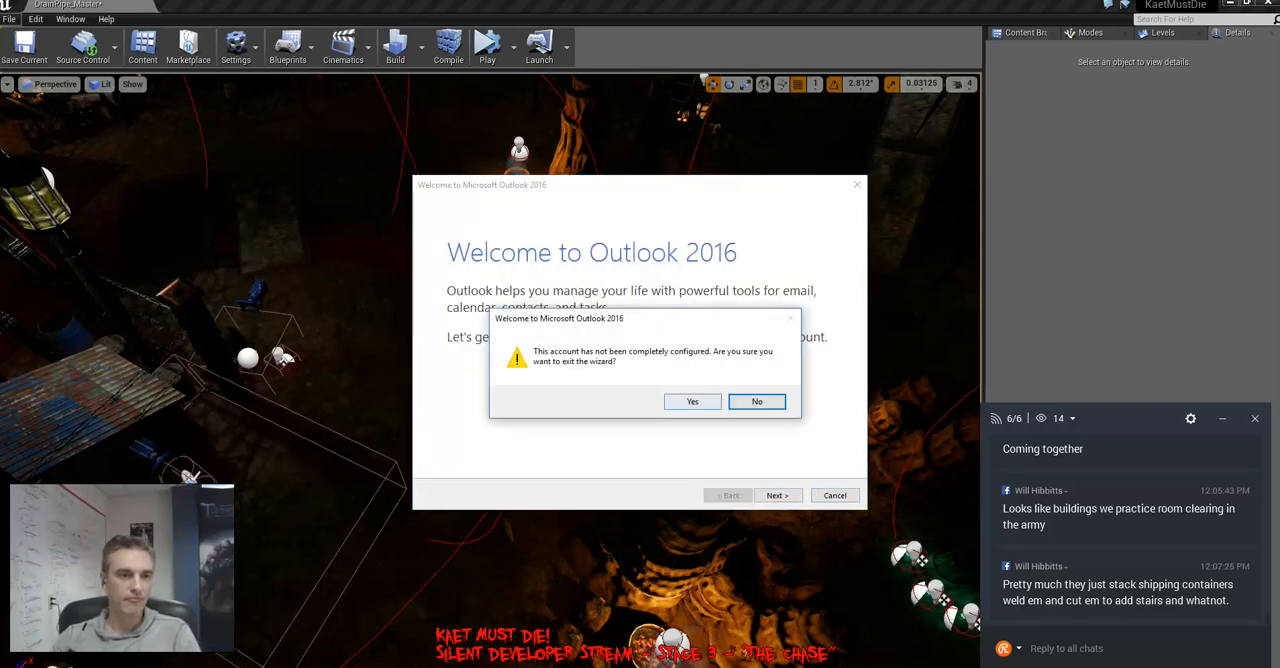
click(692, 401)
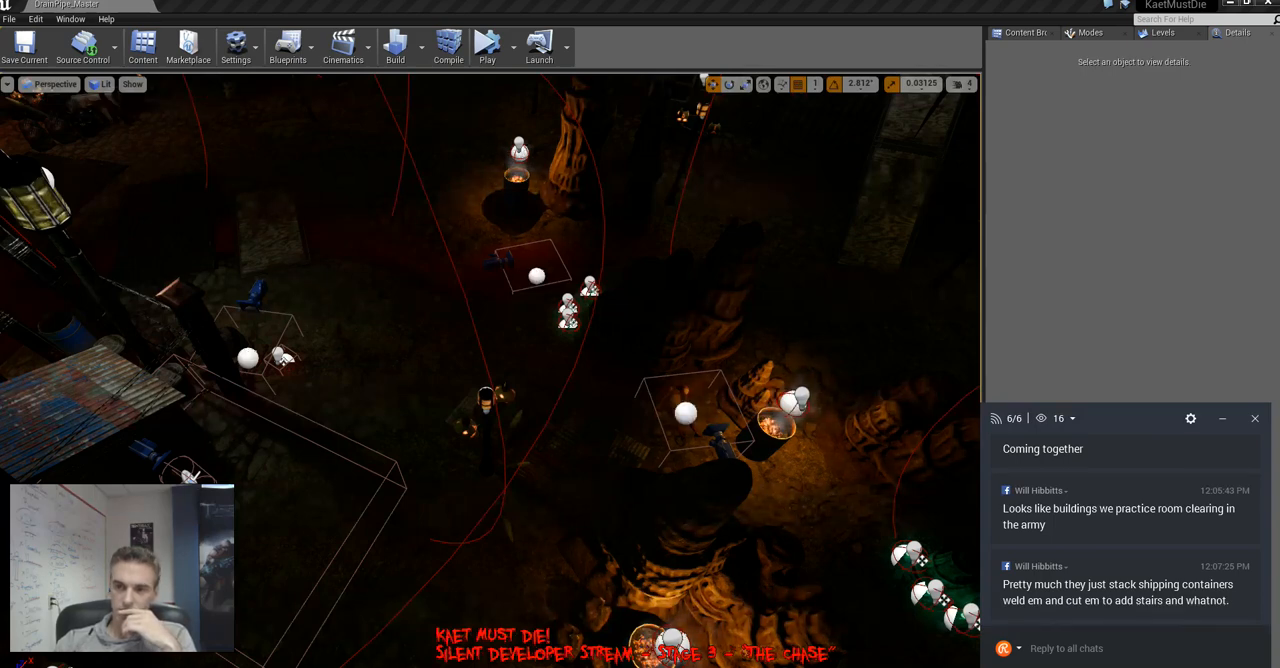
Bring up the list of sublevels and show the cave in Unlit view with the editor icons hidden
click(590, 400)
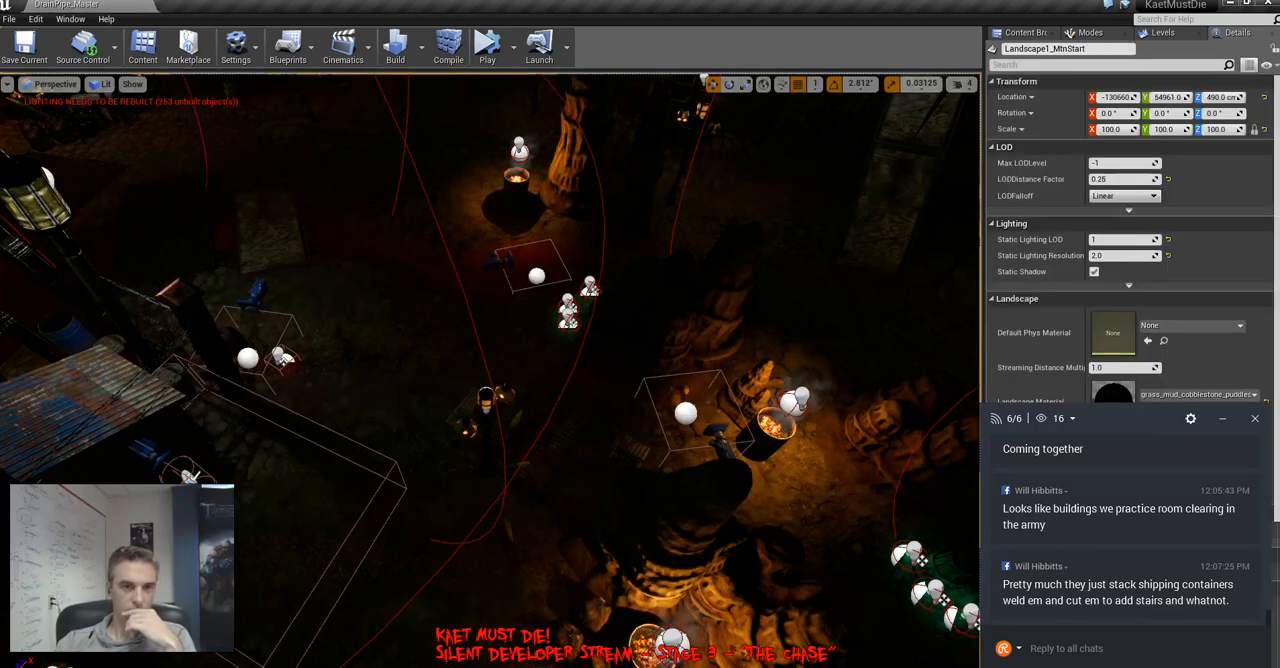
right_drag(590, 400, 380, 400)
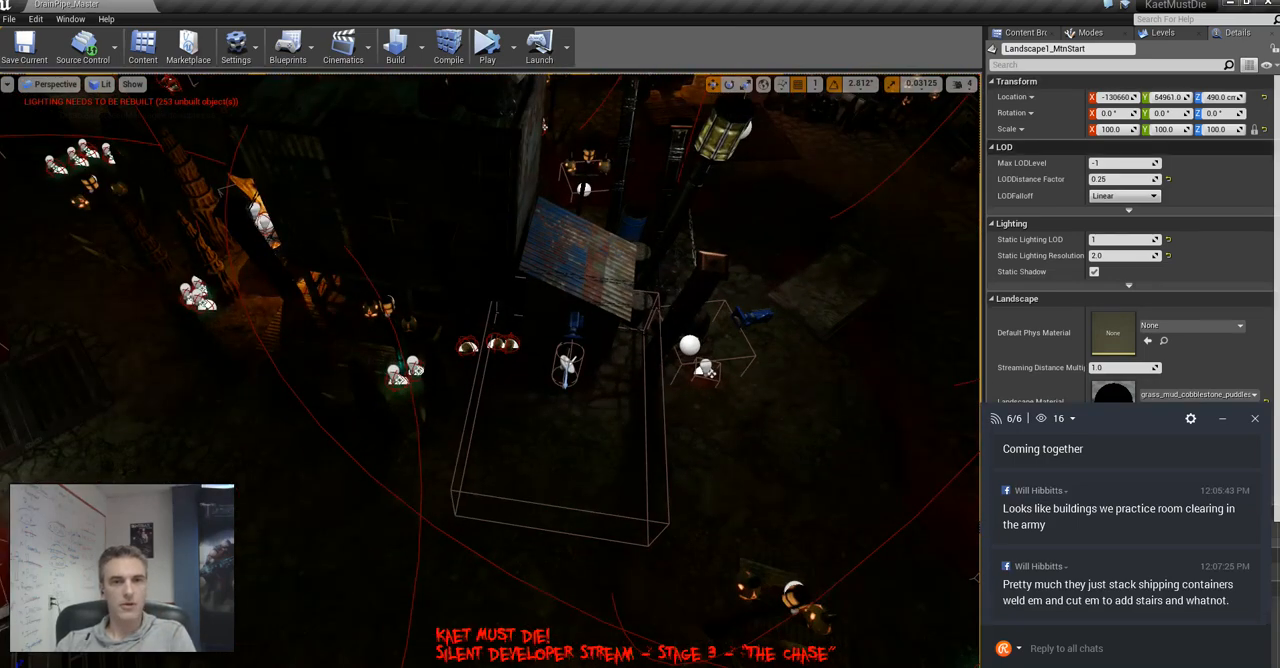
click(1158, 32)
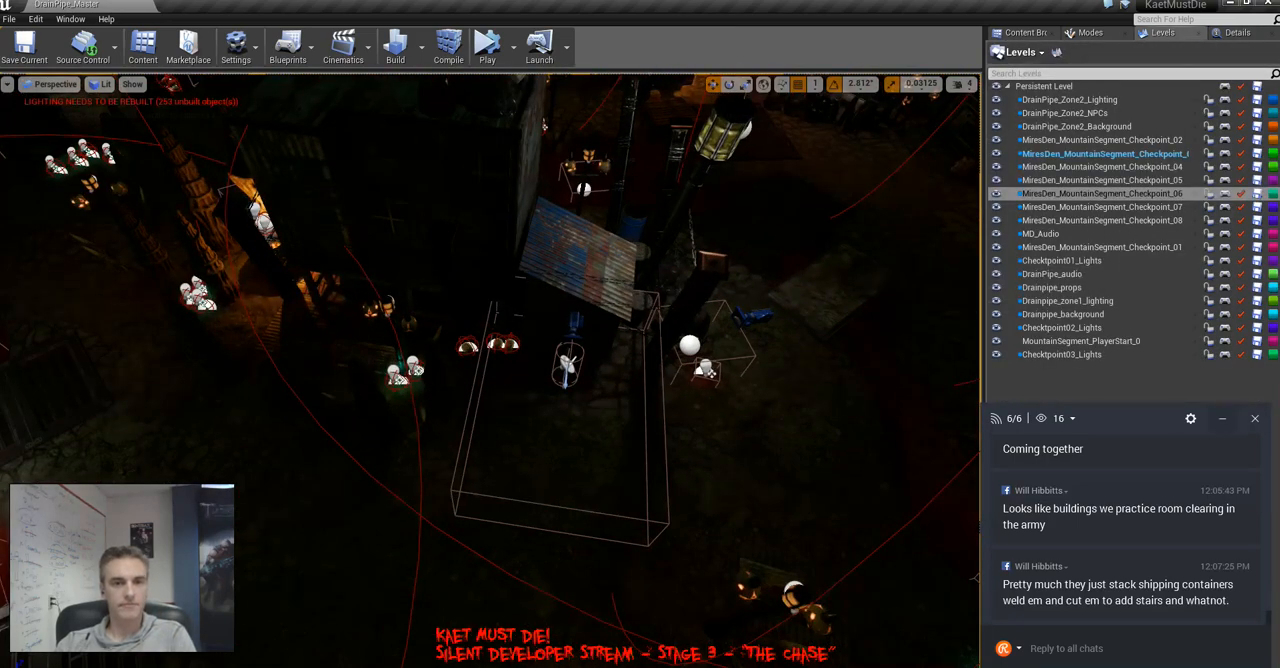
right_drag(580, 400, 680, 265)
key(g)
right_drag(490, 370, 340, 410)
key(alt+3)
right_drag(490, 370, 515, 290)
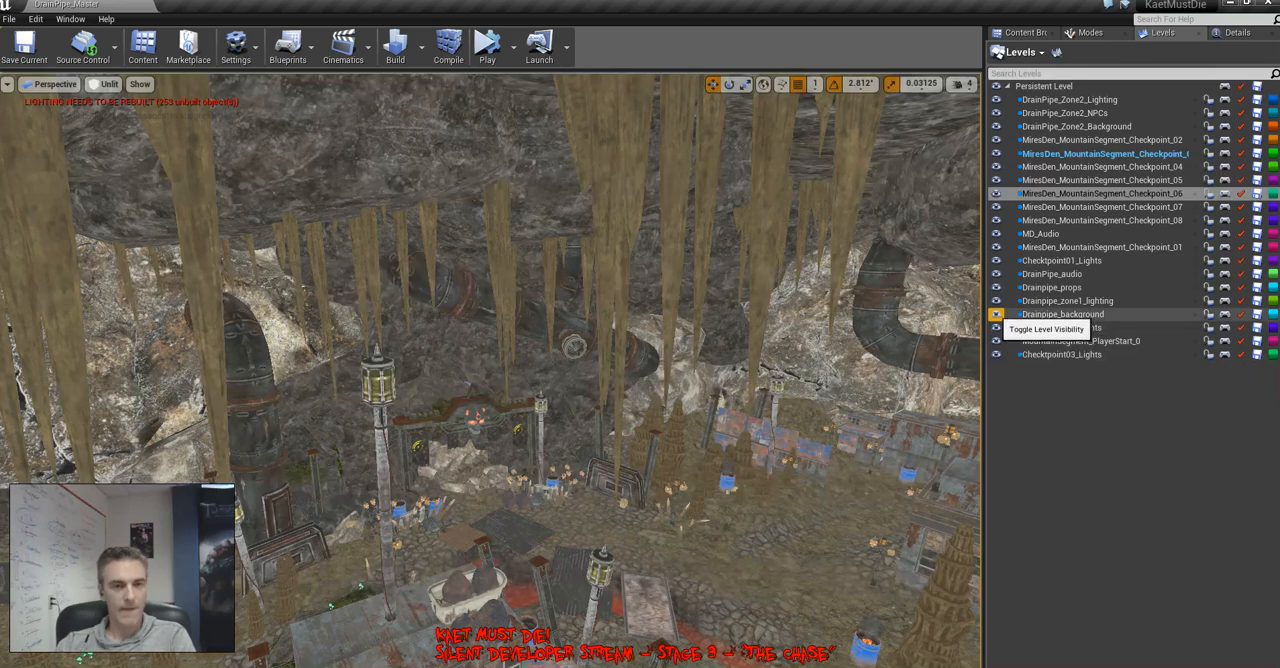
Hide the levels Drainpipe_background, Drainpipe_zone1_lighting, Drainpipe_props, DrainPipe_audio, Checktpoint01_Lights, MD_Audio and MiresDen_MountainSegment_Checkpoint_01, 06, 07 and 08
click(996, 314)
click(996, 301)
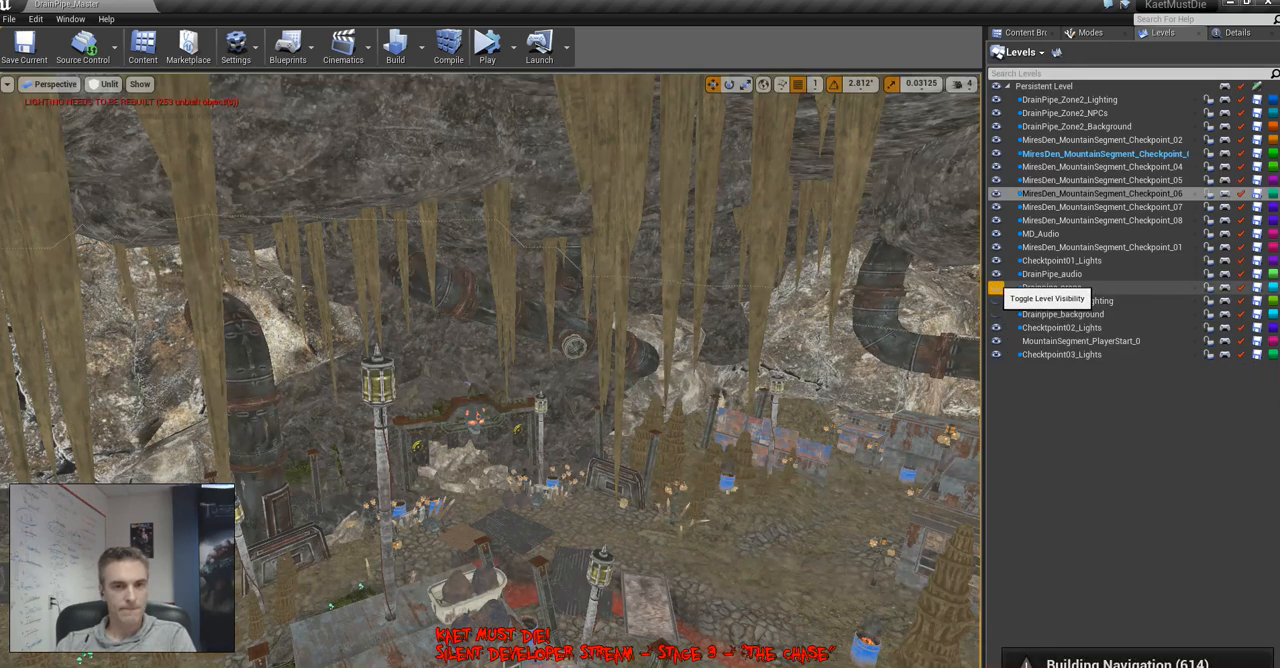
click(996, 287)
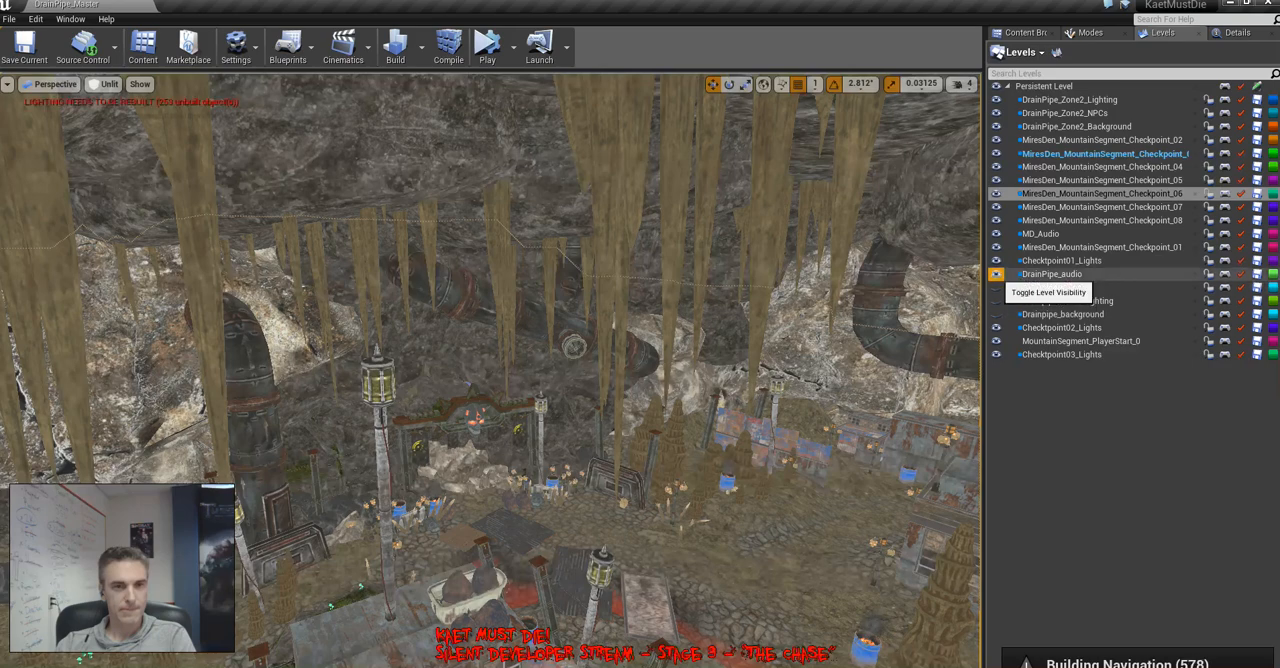
click(996, 273)
click(996, 260)
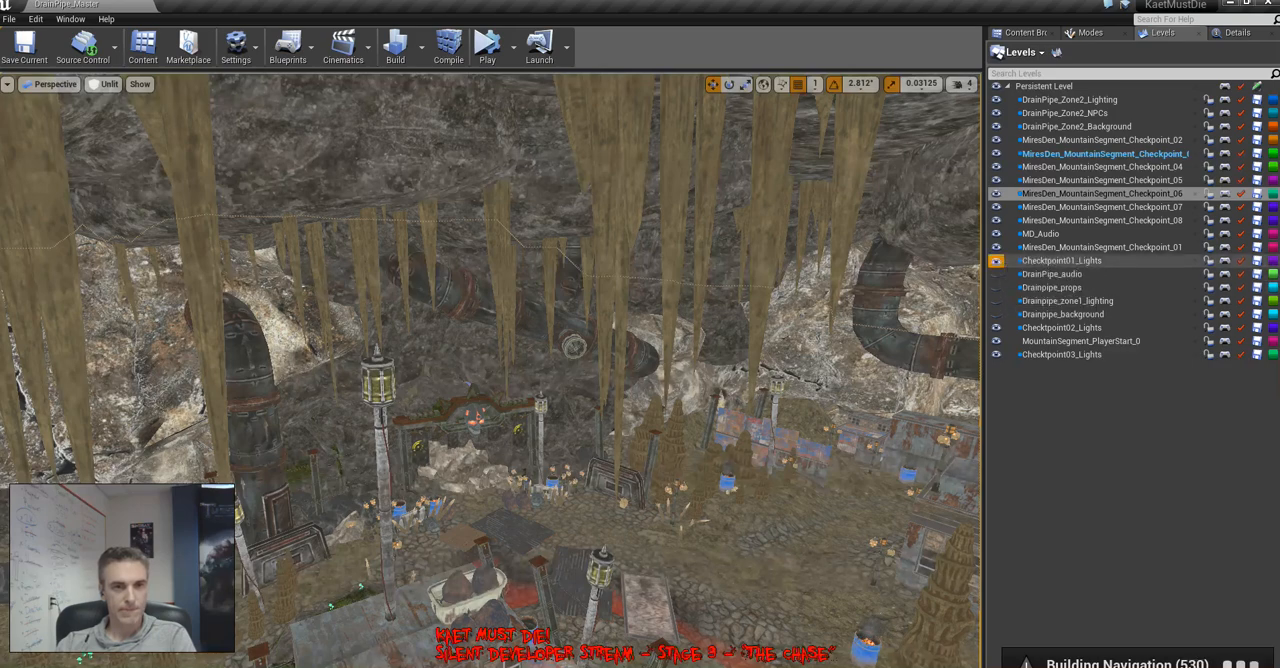
click(996, 247)
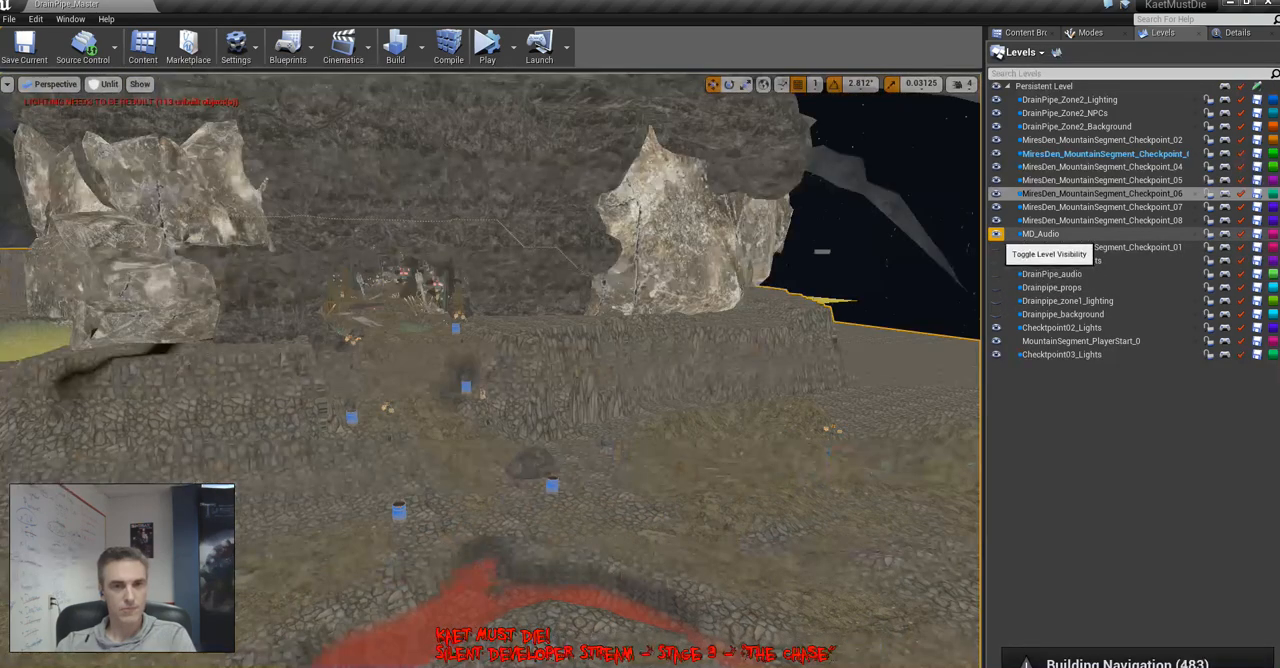
click(996, 233)
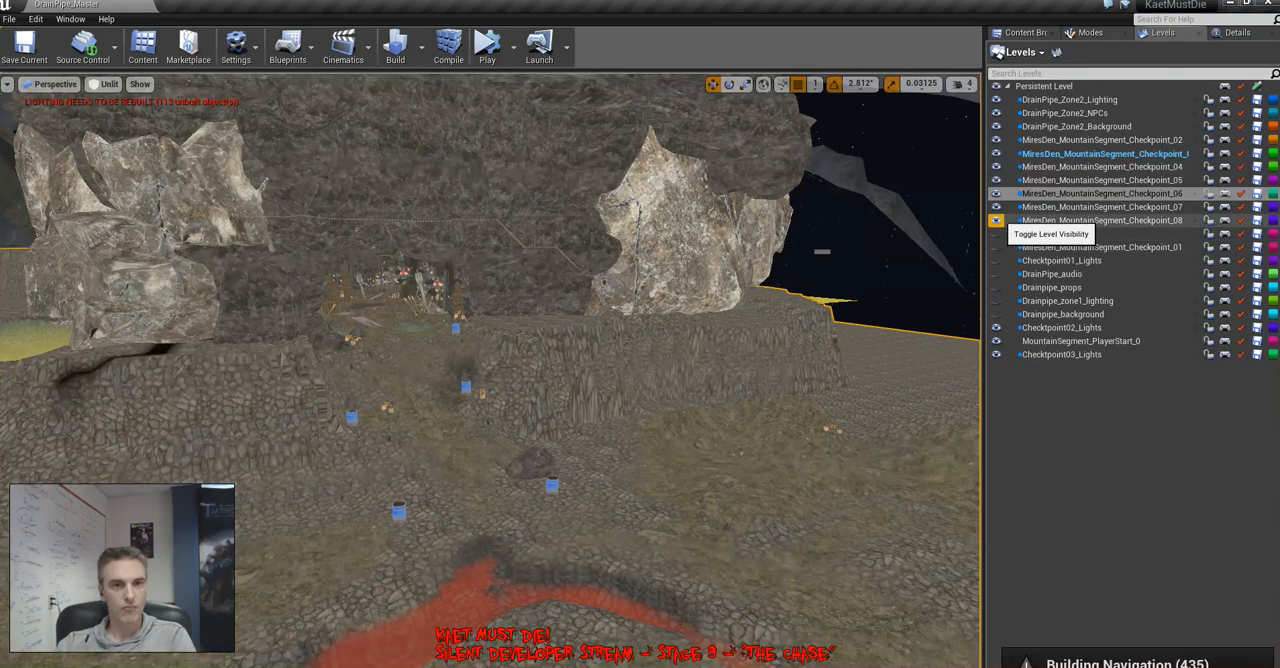
click(996, 206)
click(996, 193)
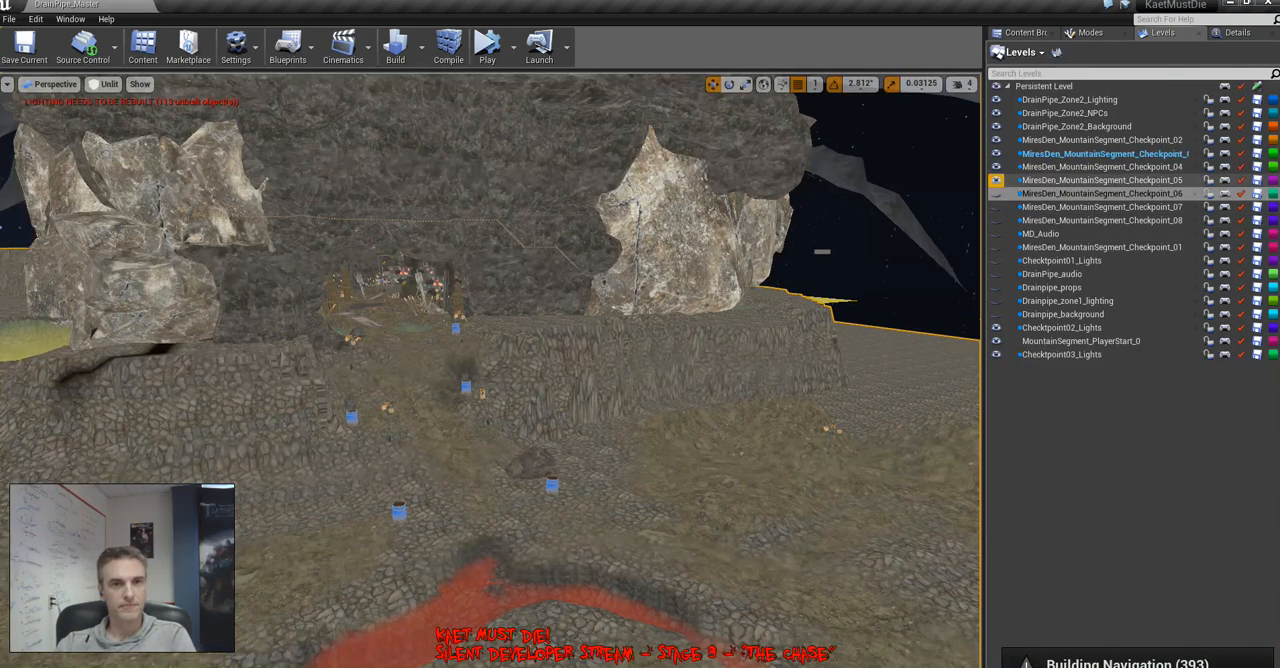
Hide the levels DrainPipe_Zone2_Lighting, DrainPipe_Zone2_NPCs and DrainPipe_Zone2_Background, keeping the Persistent Level visible
click(996, 86)
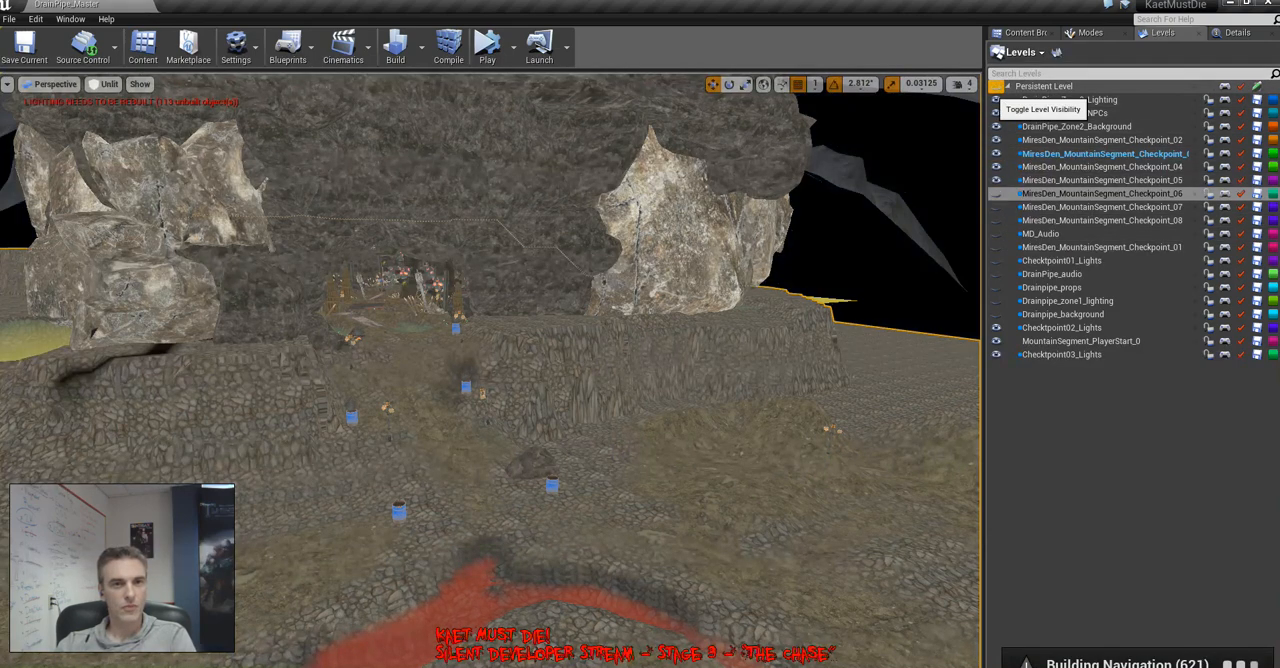
click(996, 86)
click(996, 99)
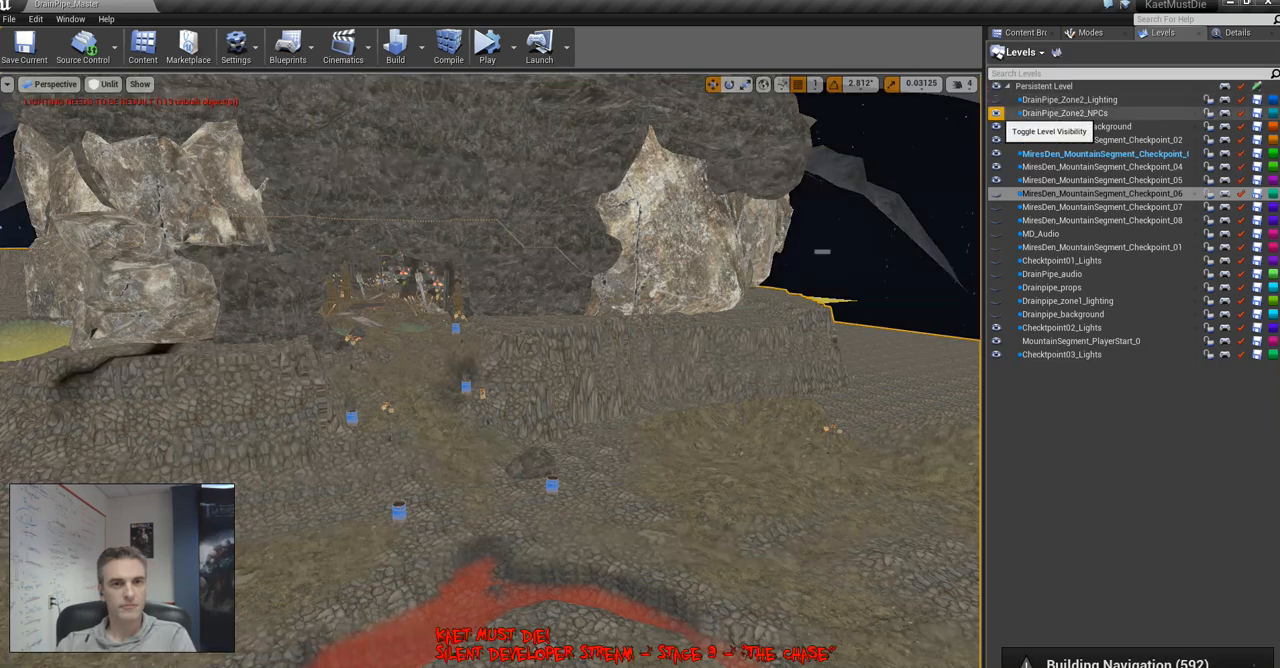
click(996, 113)
click(996, 126)
click(996, 140)
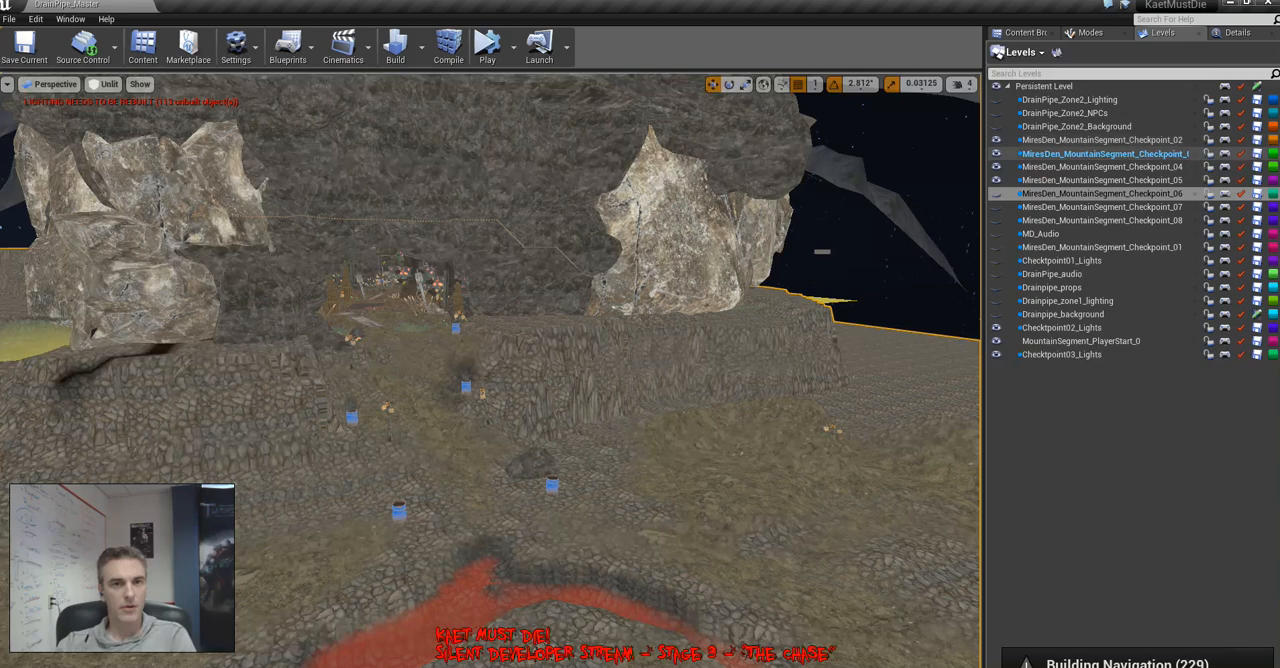
click(996, 180)
click(996, 166)
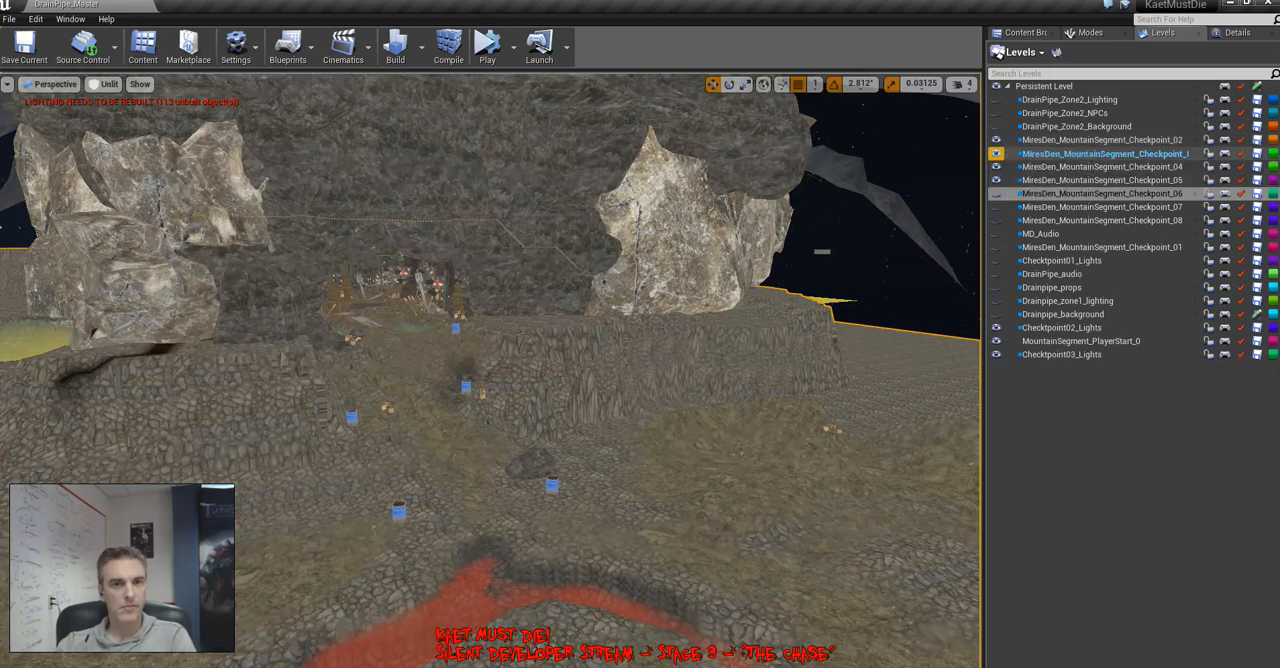
Examine the metal shacks, ramps, skull shrine and green pool of the mountain segment in Unlit view
right_drag(490, 370, 364, 386)
key(w)
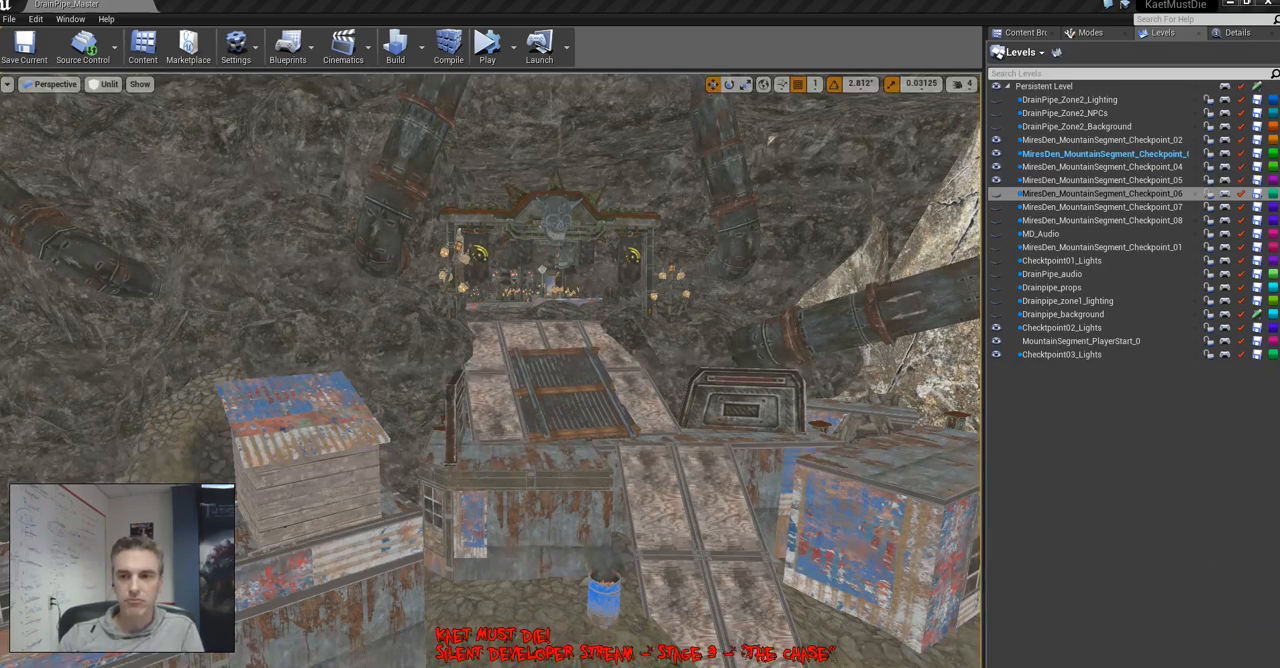
right_drag(490, 370, 528, 560)
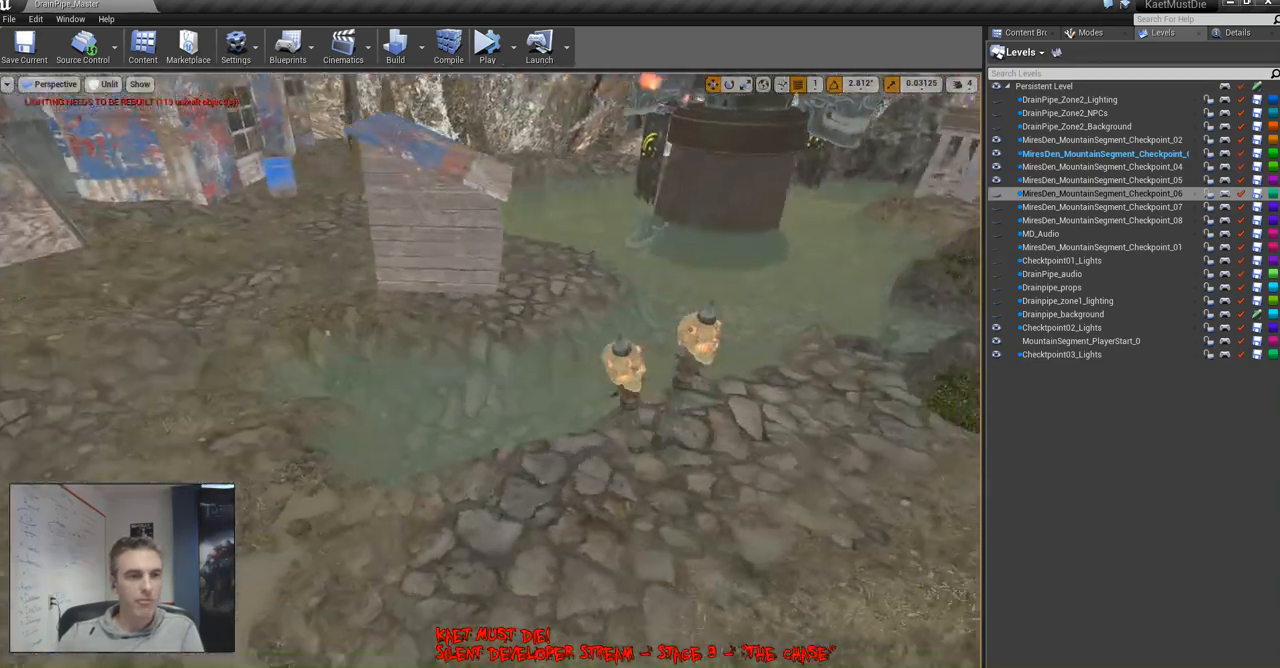
Examine the mountain segment's pool, stone path, boulders, skull torches and patched metal ramps, with the props assets available for browsing
right_drag(490, 370, 520, 395)
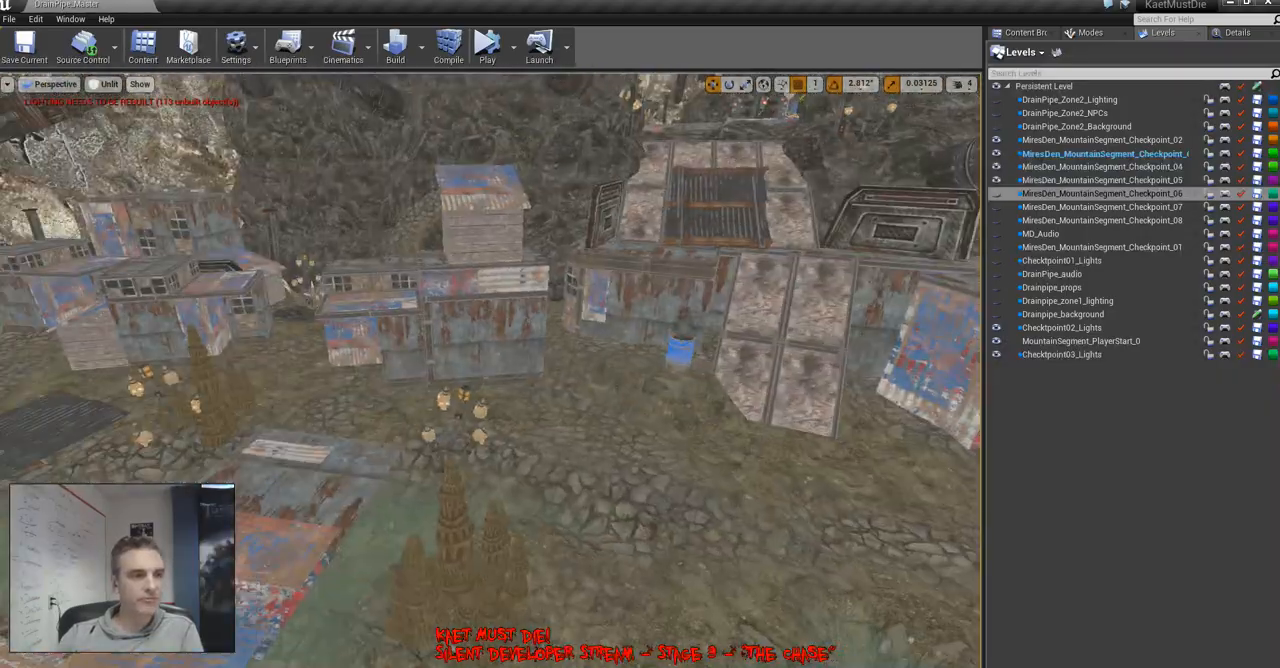
right_drag(490, 370, 290, 335)
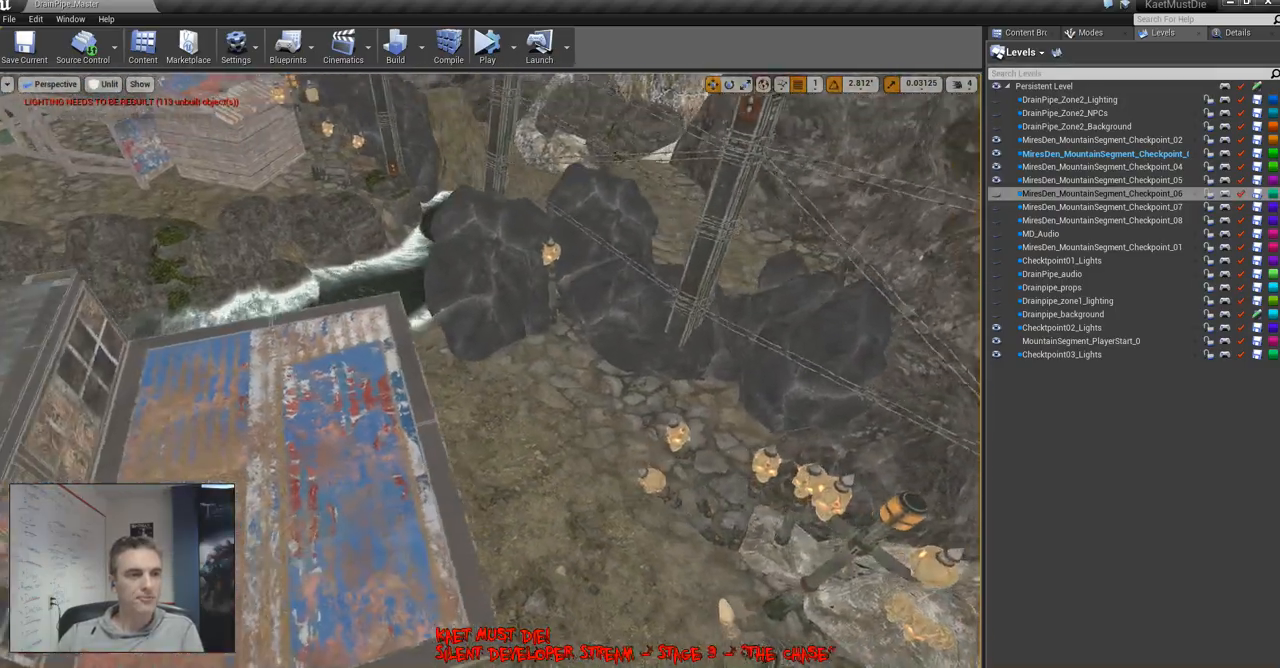
key(w)
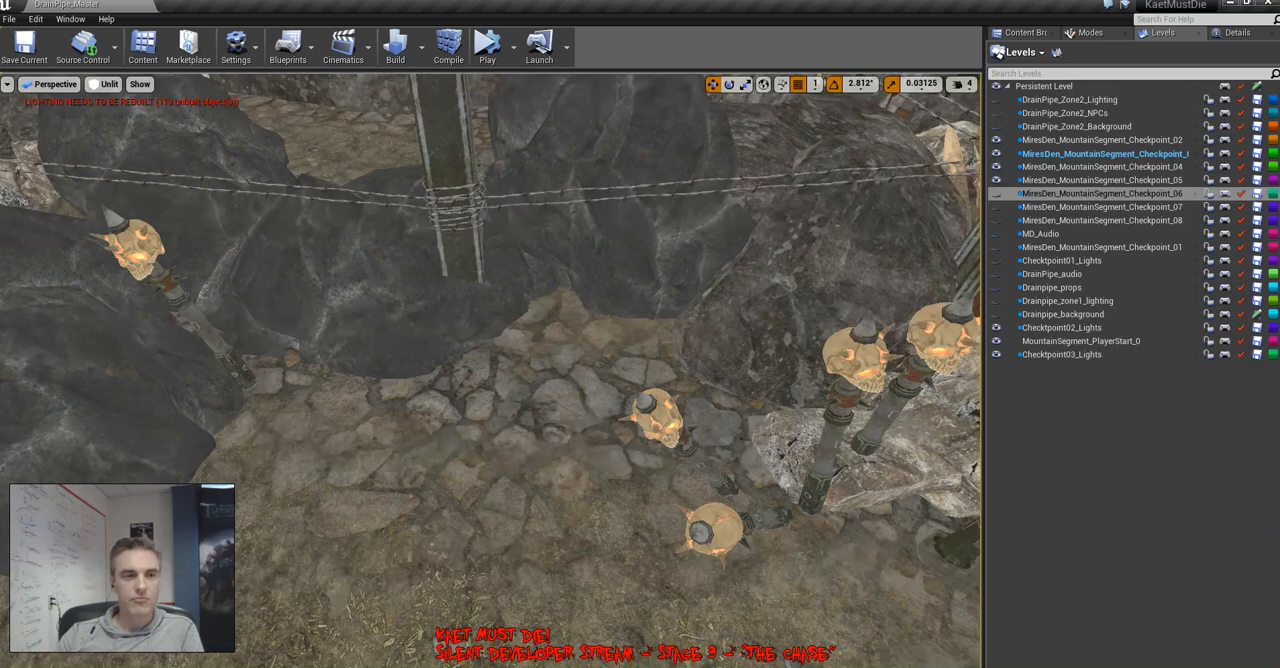
click(1027, 32)
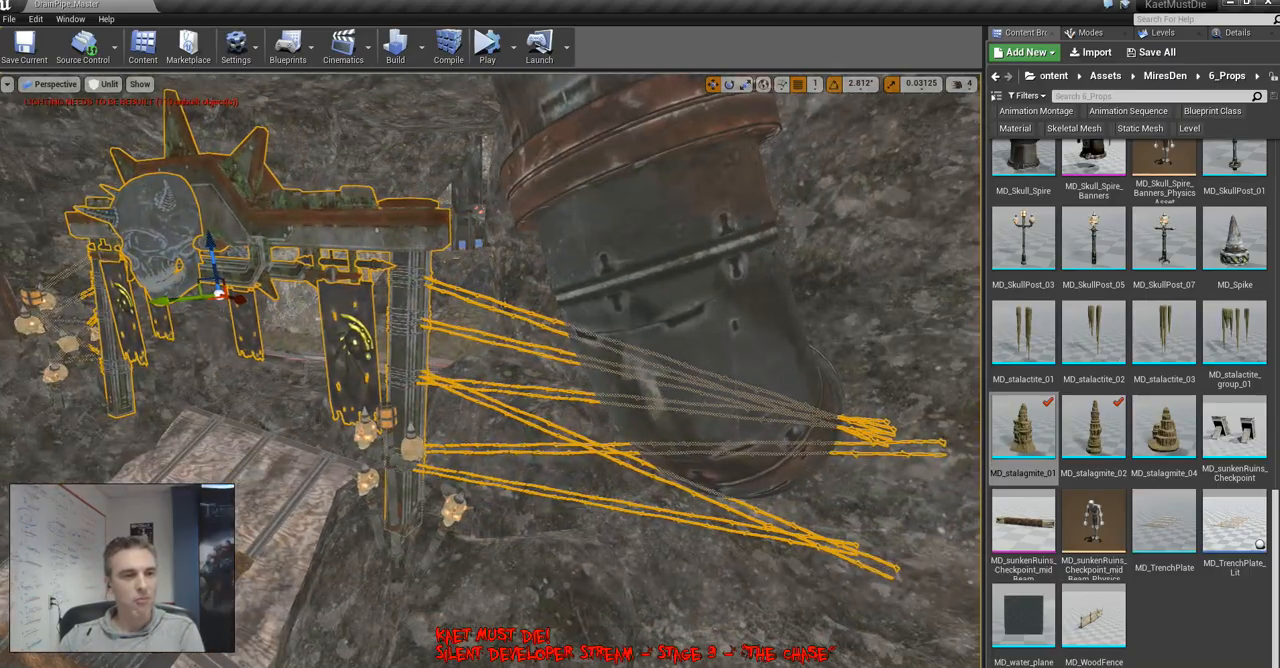
right_drag(490, 370, 600, 360)
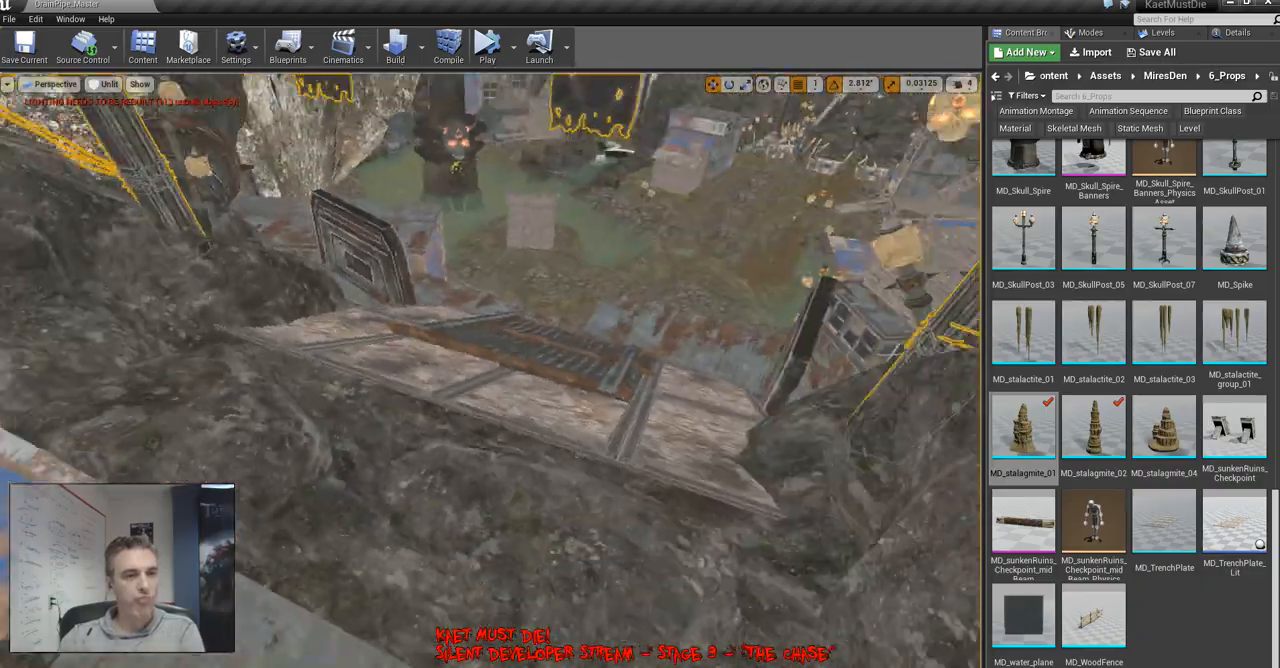
right_drag(490, 370, 375, 355)
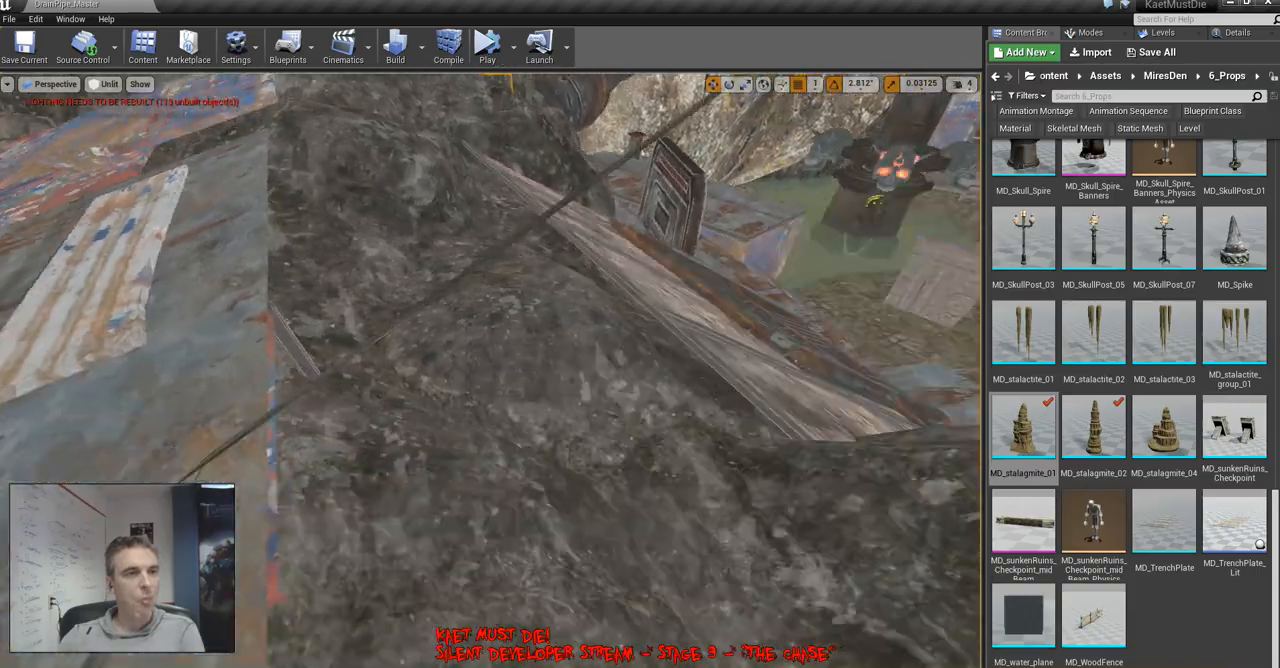
right_drag(490, 370, 485, 335)
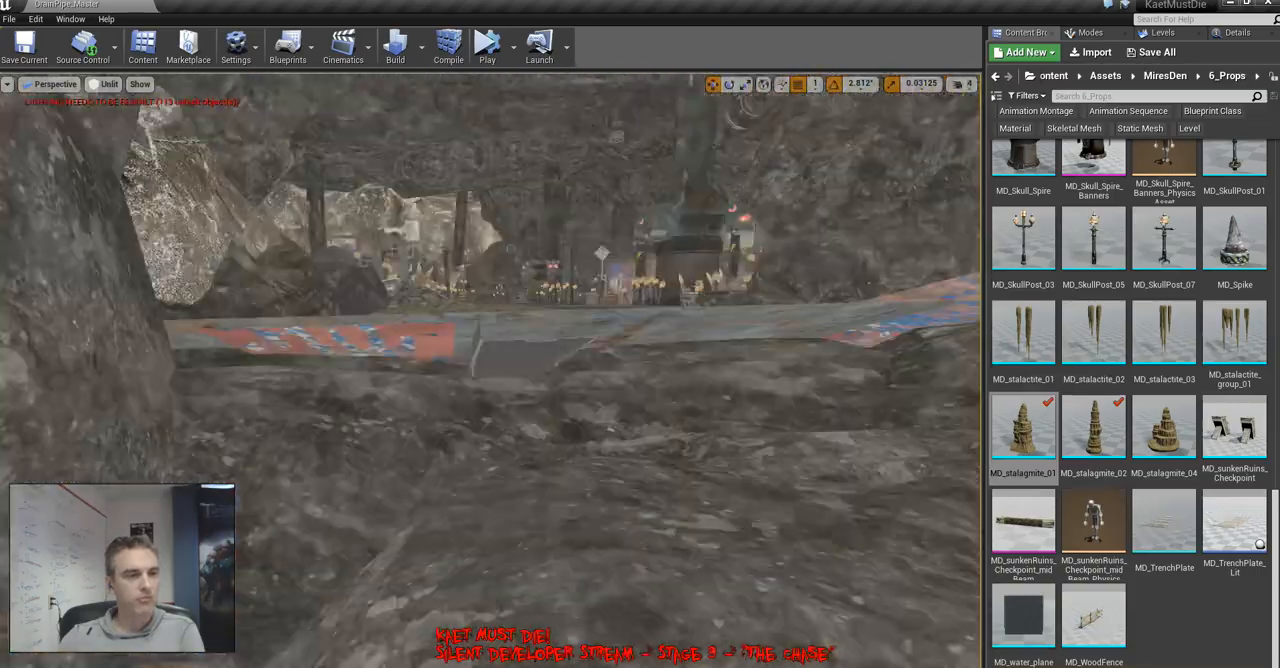
key(w)
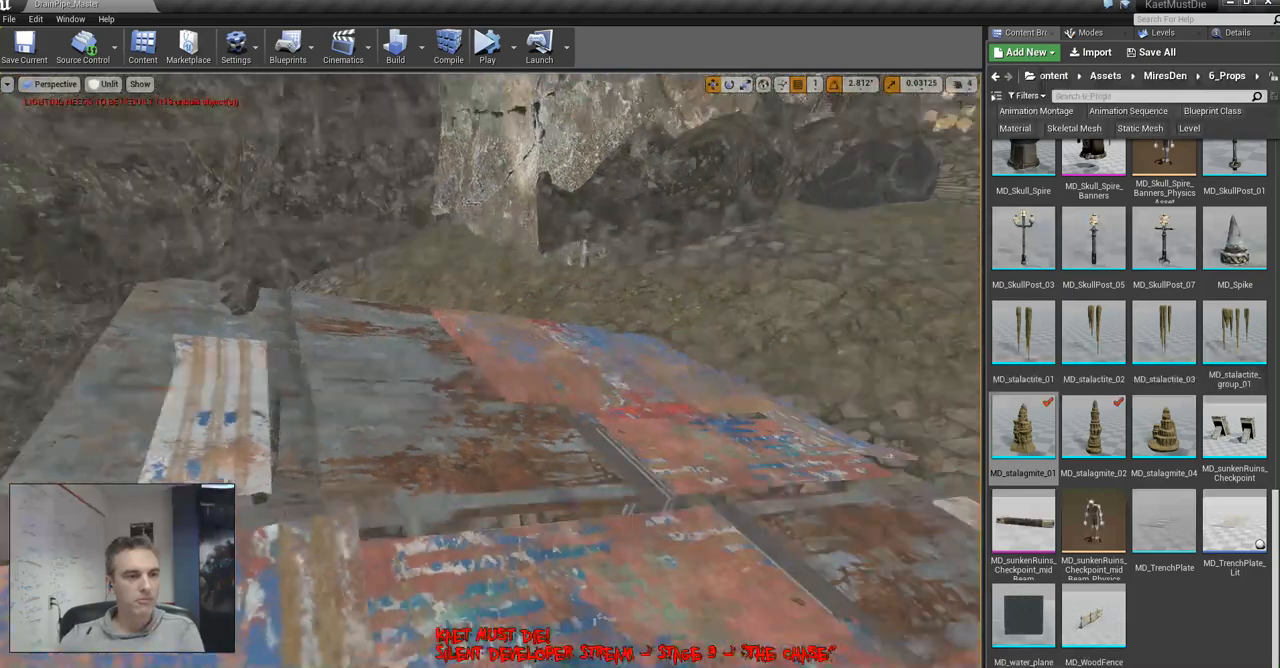
right_drag(490, 370, 430, 365)
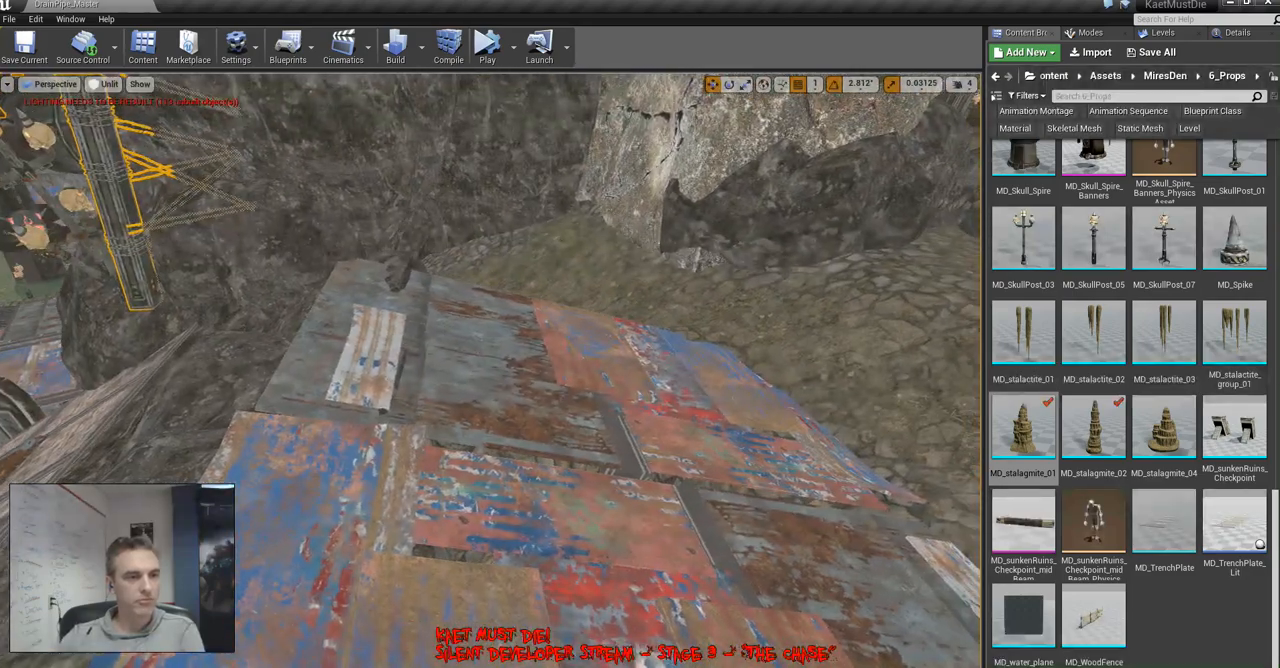
Select the patchwork metal ramp between the cliffs and adjust its placement against the surrounding rock
ctrl+click(500, 500)
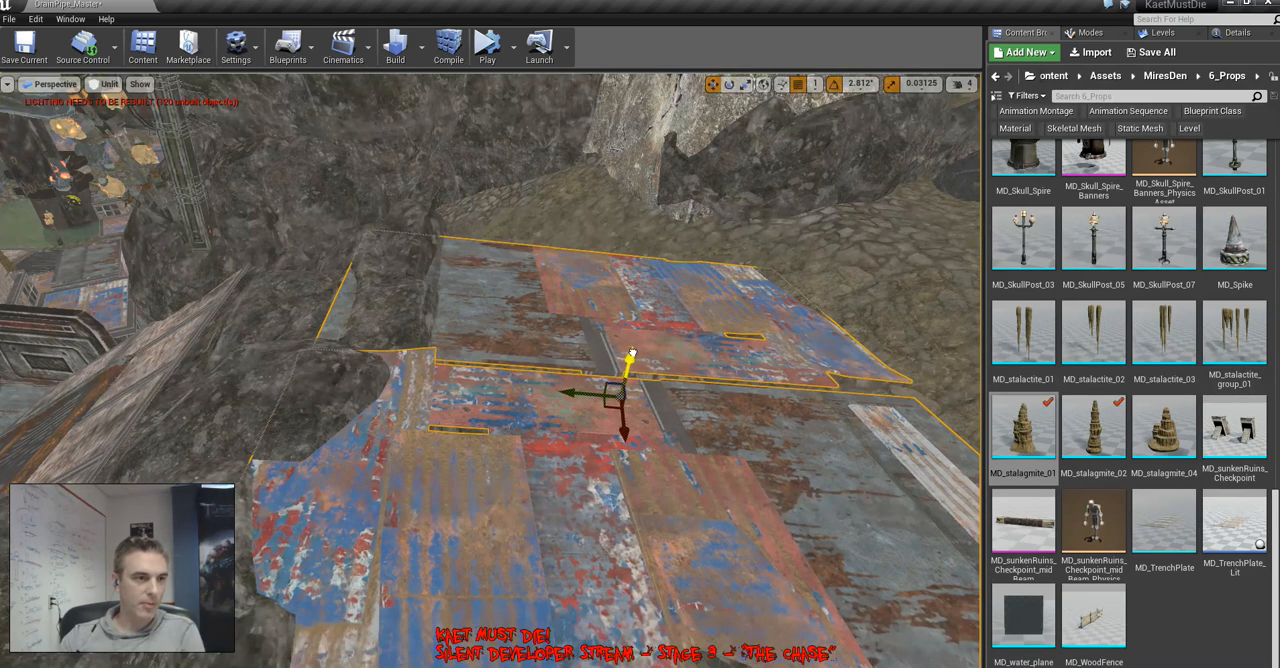
right_drag(490, 370, 250, 370)
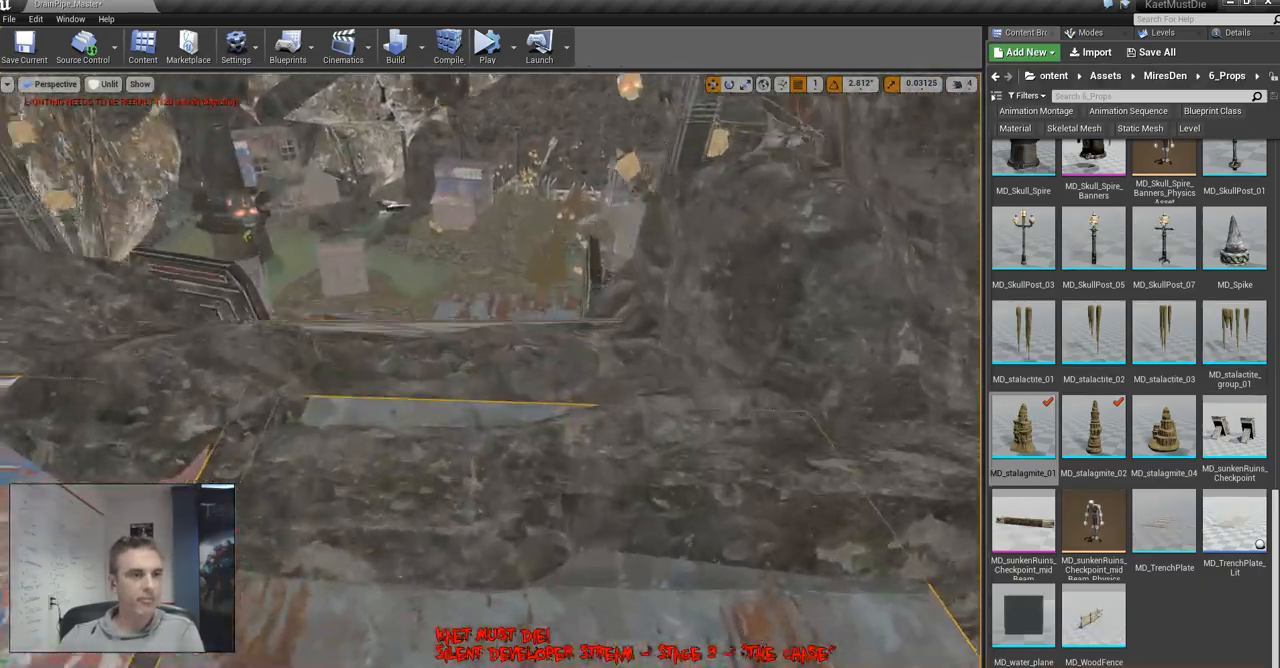
right_drag(490, 370, 200, 300)
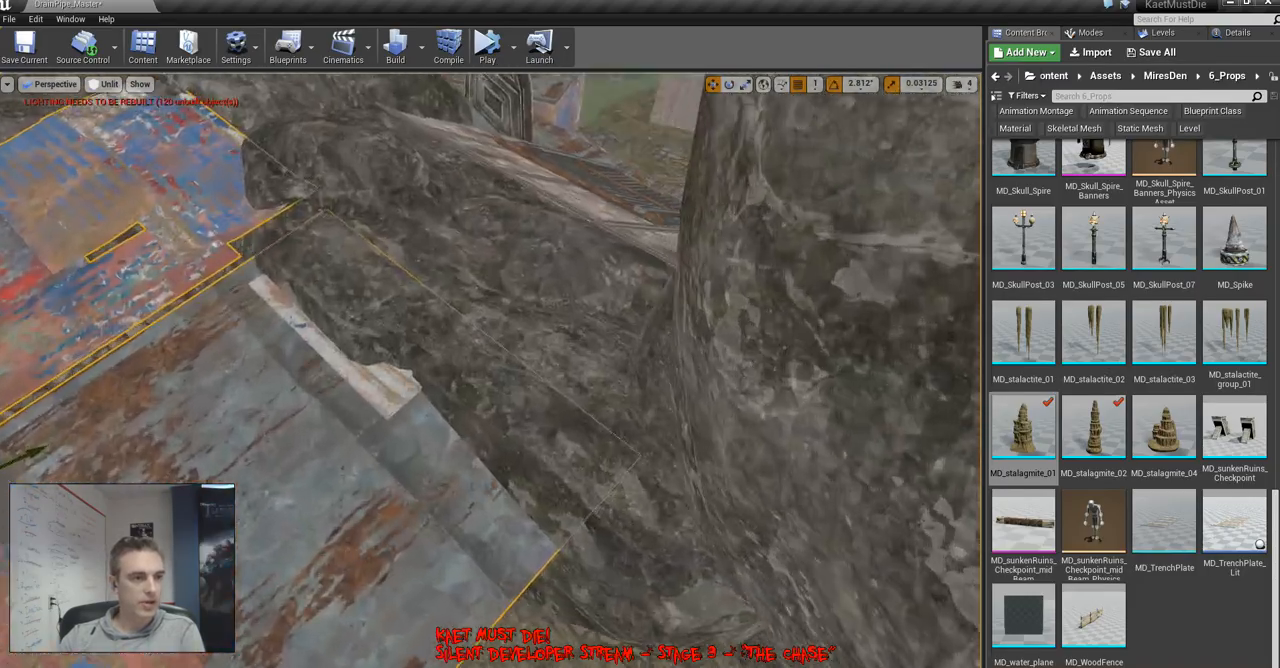
right_drag(490, 370, 336, 388)
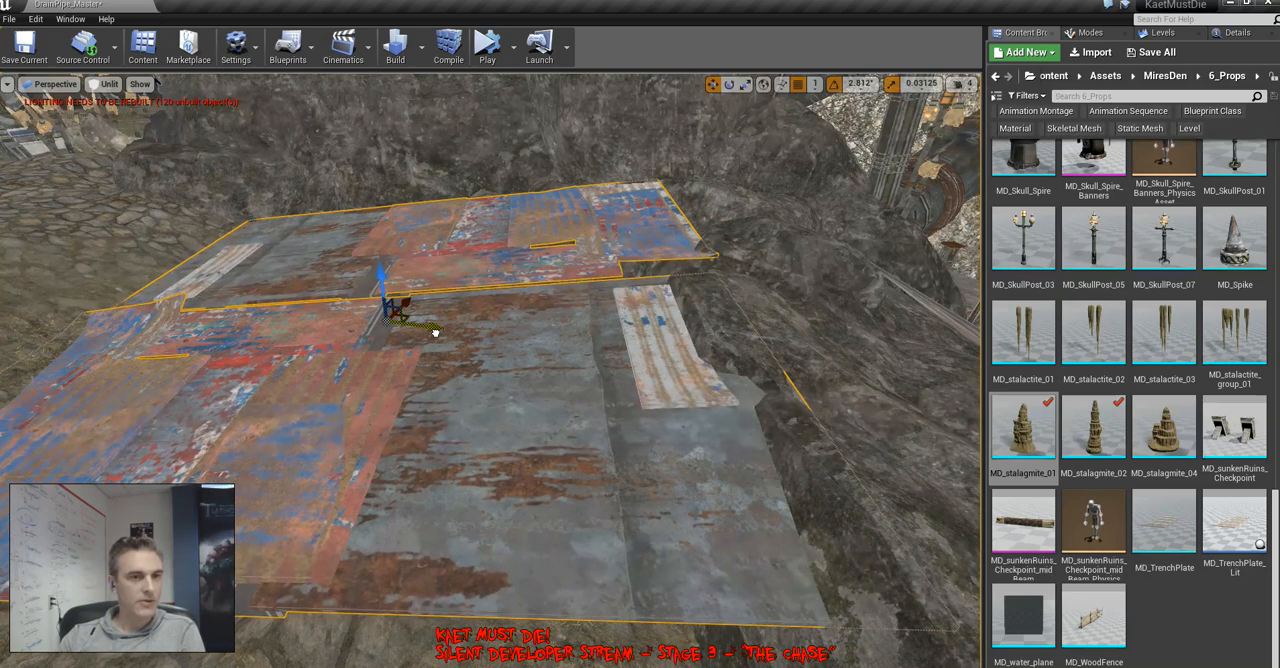
right_drag(450, 340, 400, 375)
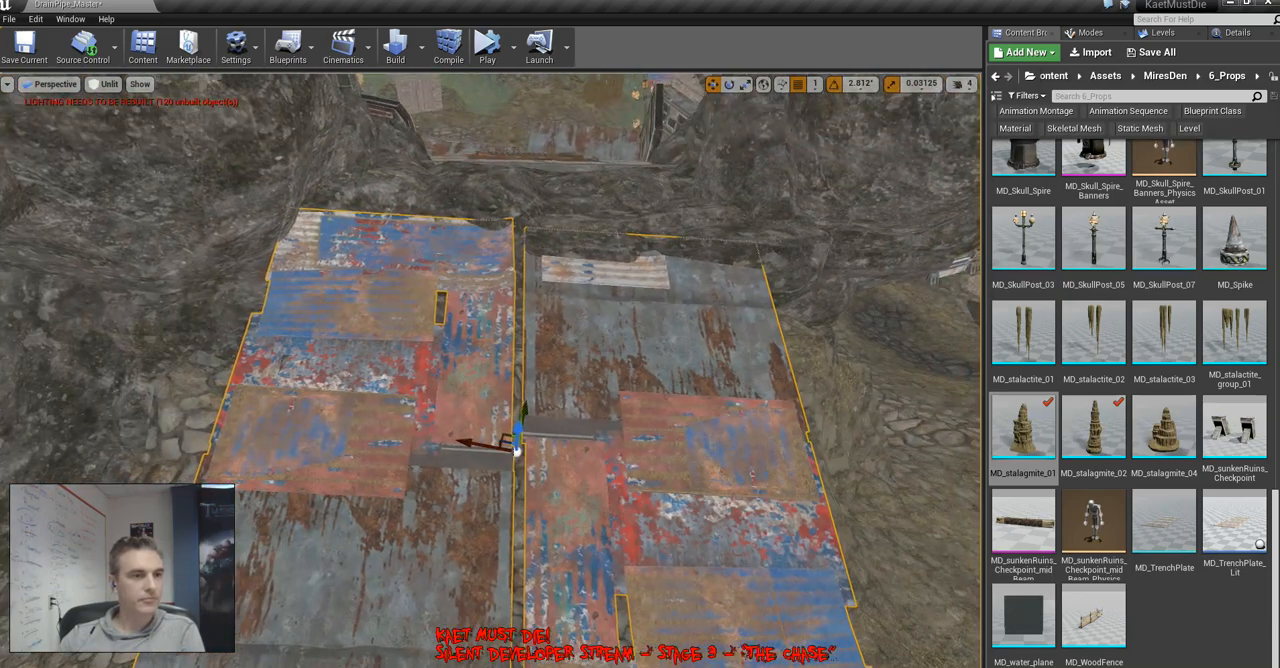
Rotate the patchwork metal ramp slightly and shift it sideways, using the object's local axes for positioning
key(space)
drag(550, 509, 585, 501)
key(space)
key(space)
drag(476, 444, 504, 446)
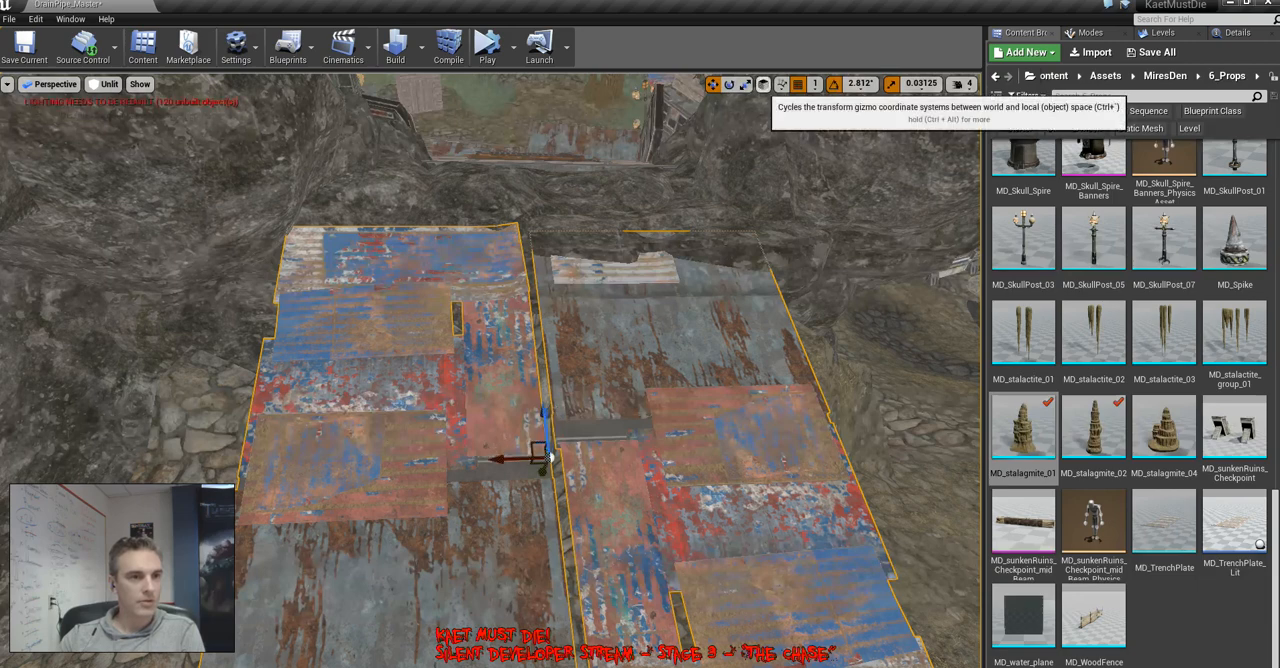
drag(542, 412, 543, 393)
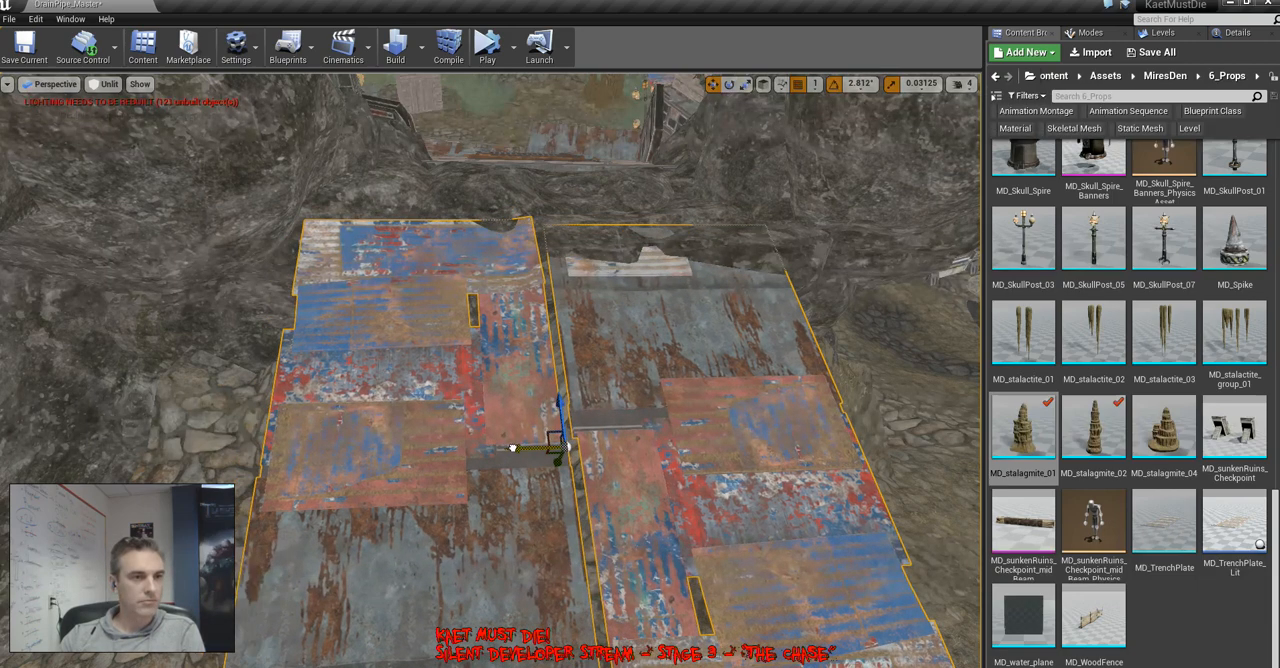
Reposition the metal ramp across the stone path and delete the piece at its former spot
right_drag(512, 448, 600, 322)
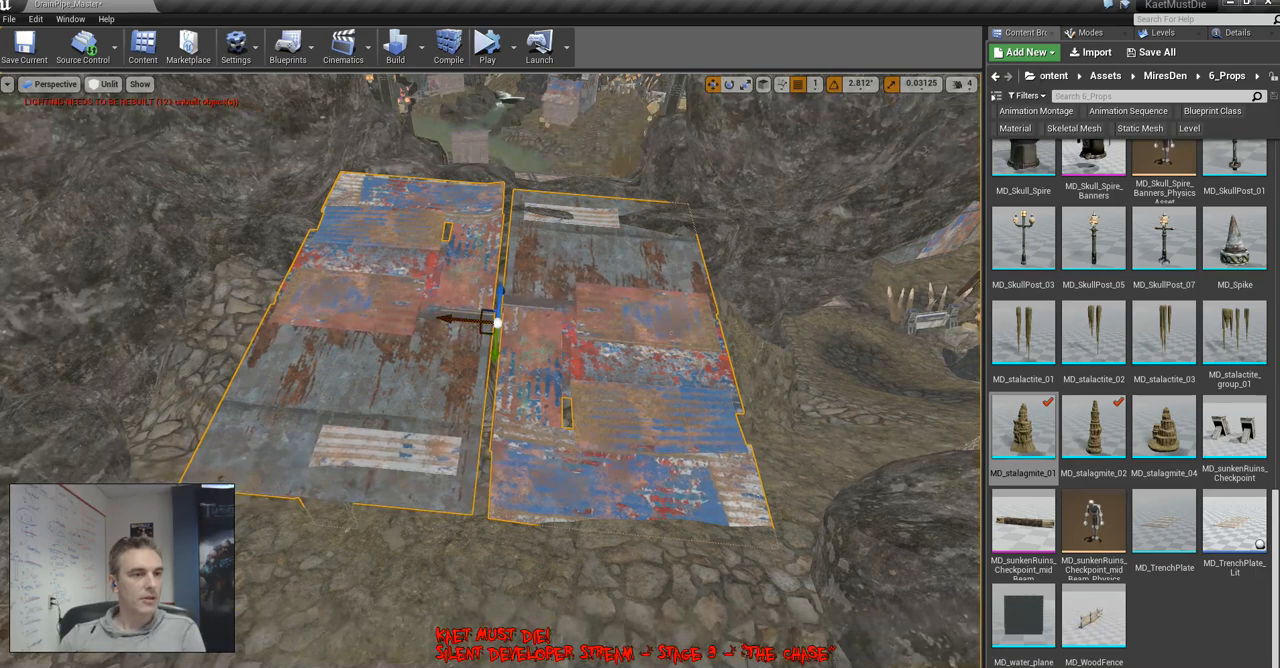
drag(446, 319, 438, 319)
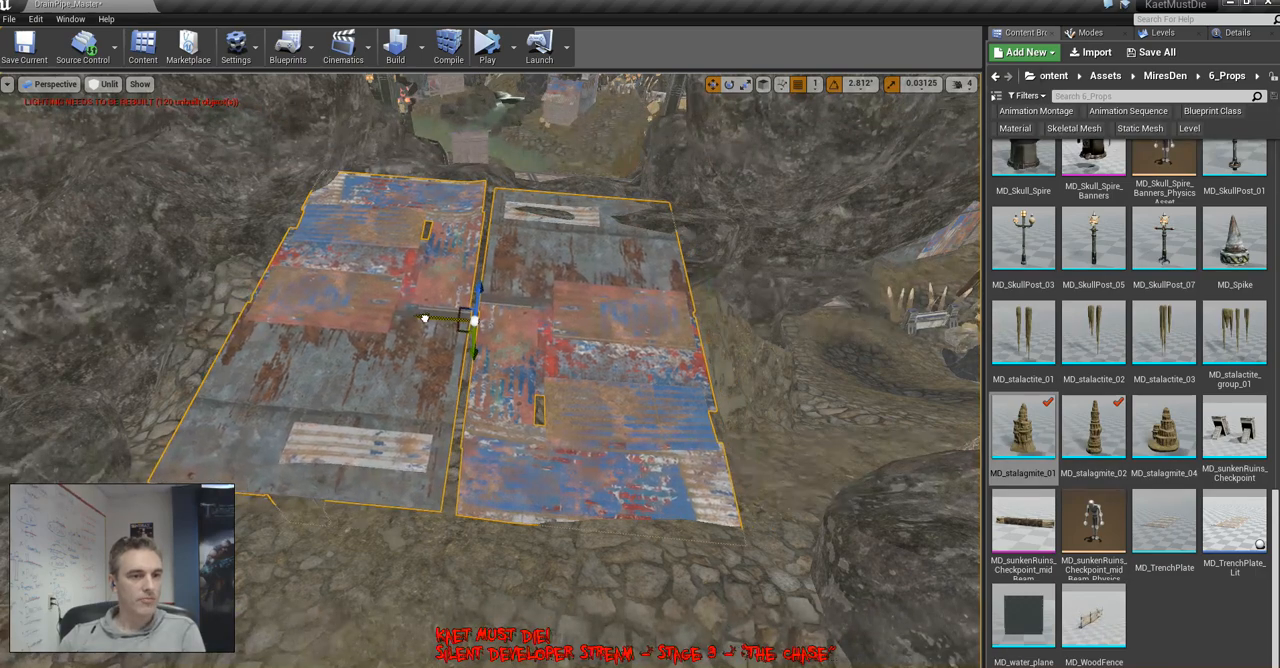
right_drag(416, 318, 705, 316)
click(430, 430)
key(Delete)
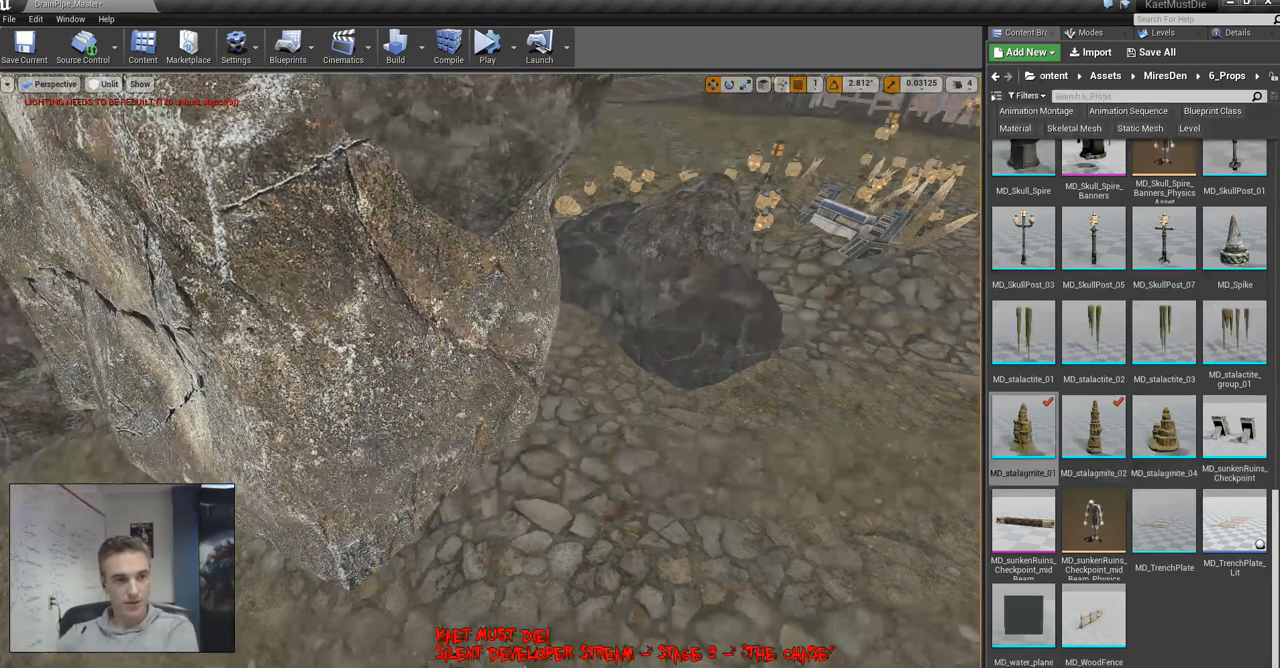
Switch to landscape heightmap sculpting, undoing a trial sculpt stroke on the ground beside the large boulder
right_drag(480, 360, 428, 427)
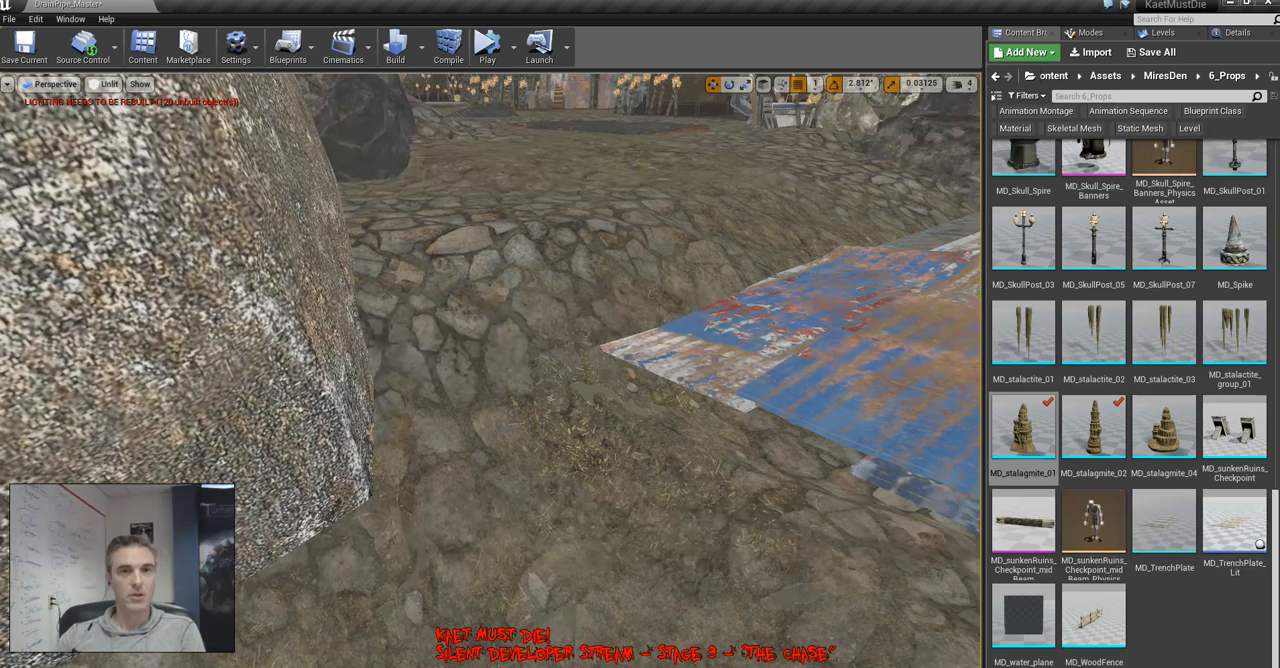
click(1086, 32)
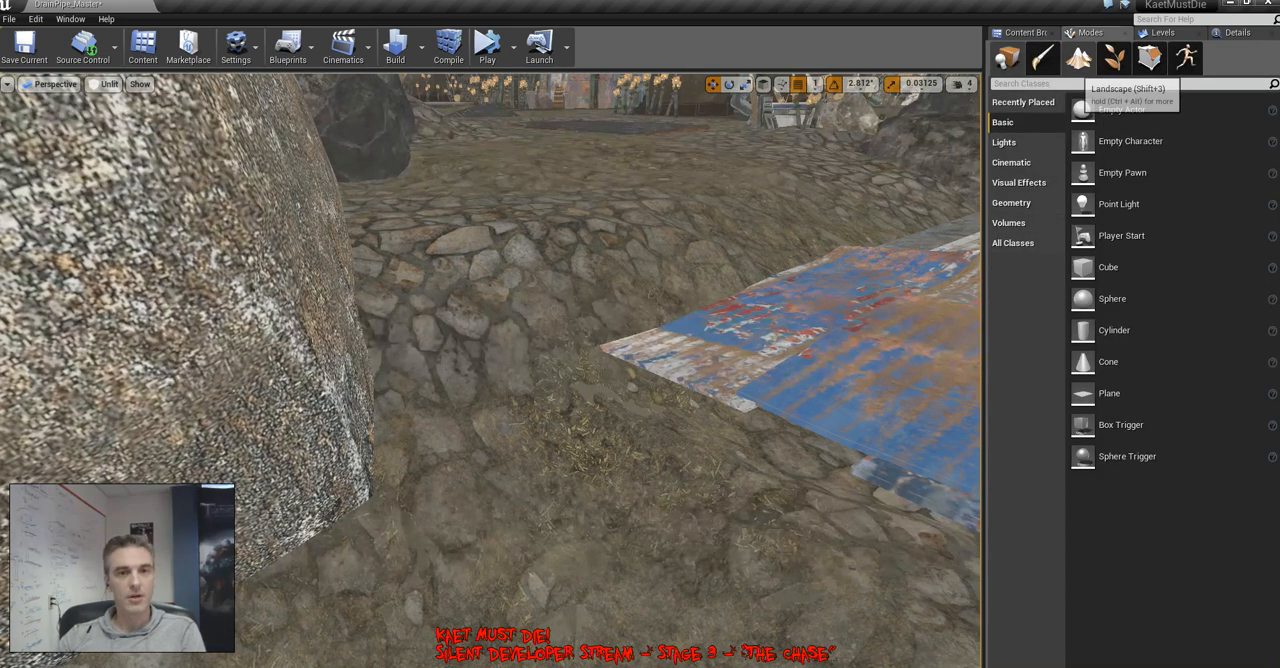
click(1078, 58)
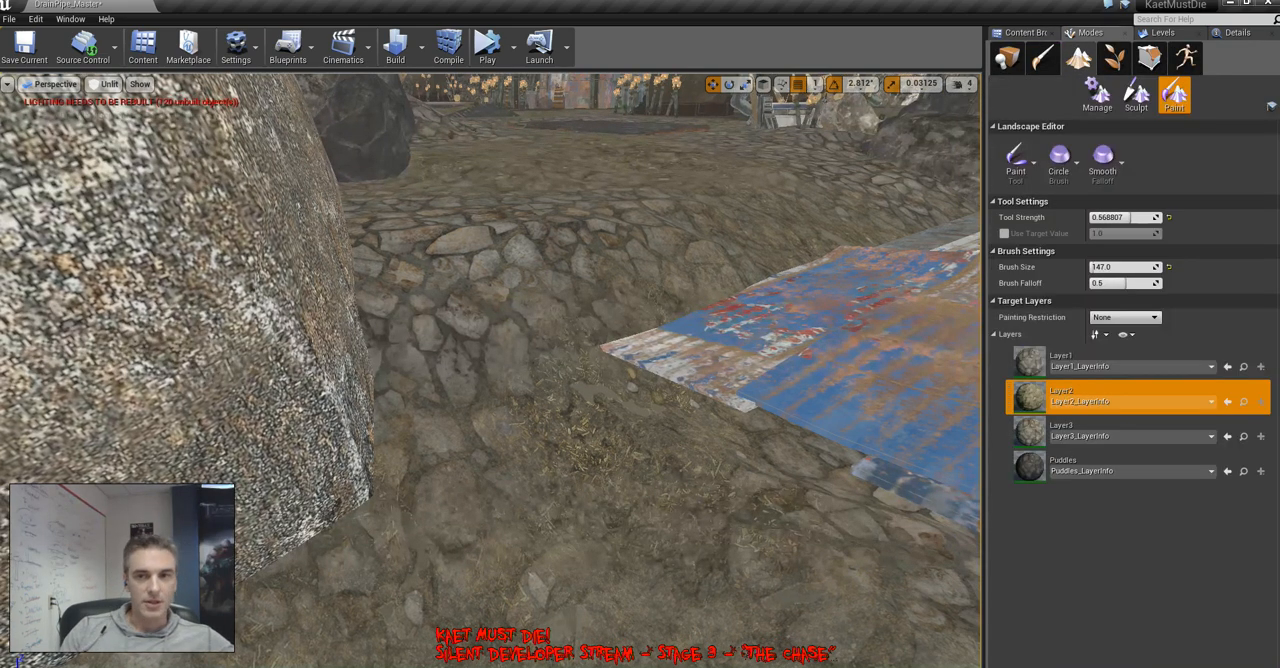
click(1100, 396)
click(1017, 160)
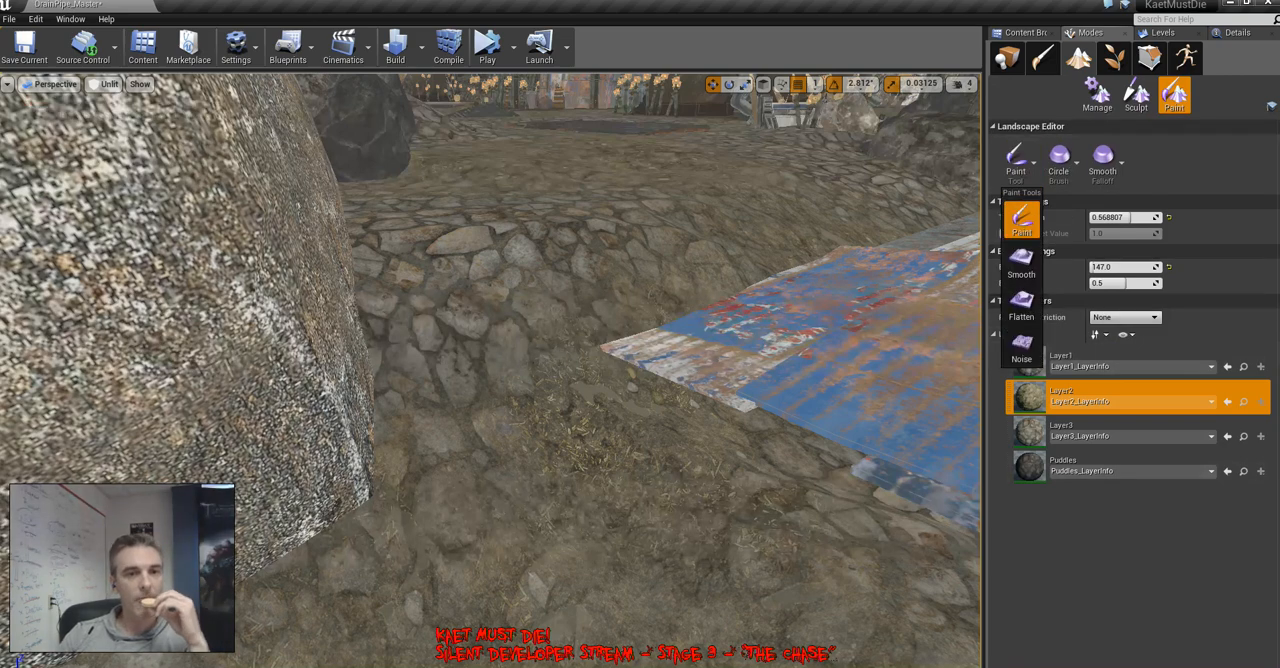
click(1023, 304)
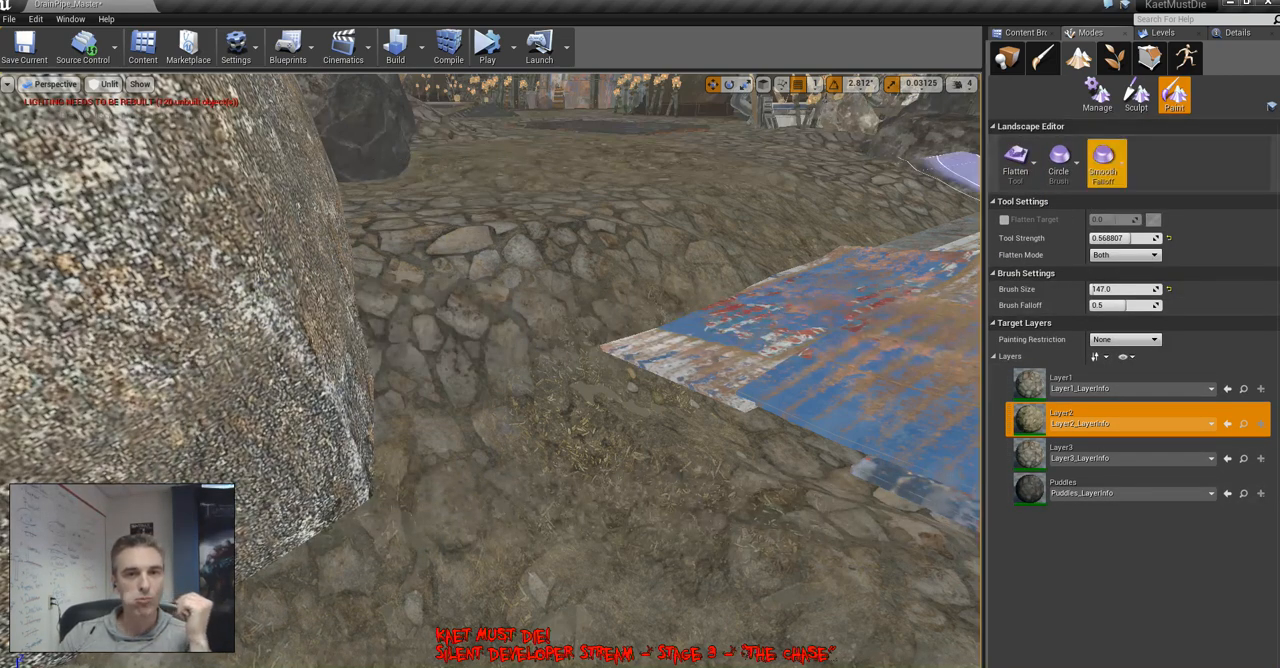
click(1136, 95)
mouse_move(497, 198)
mouse_down()
mouse_move(486, 186)
mouse_move(486, 495)
mouse_move(514, 495)
mouse_move(525, 478)
mouse_up()
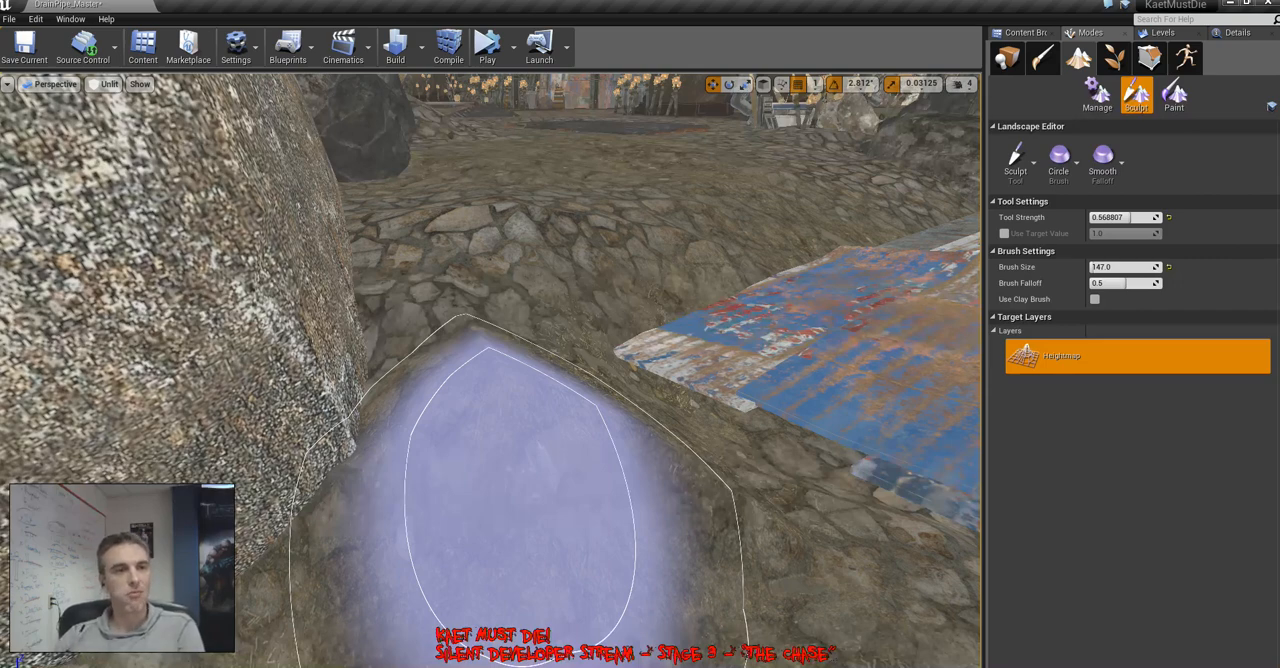
key(ctrl+z)
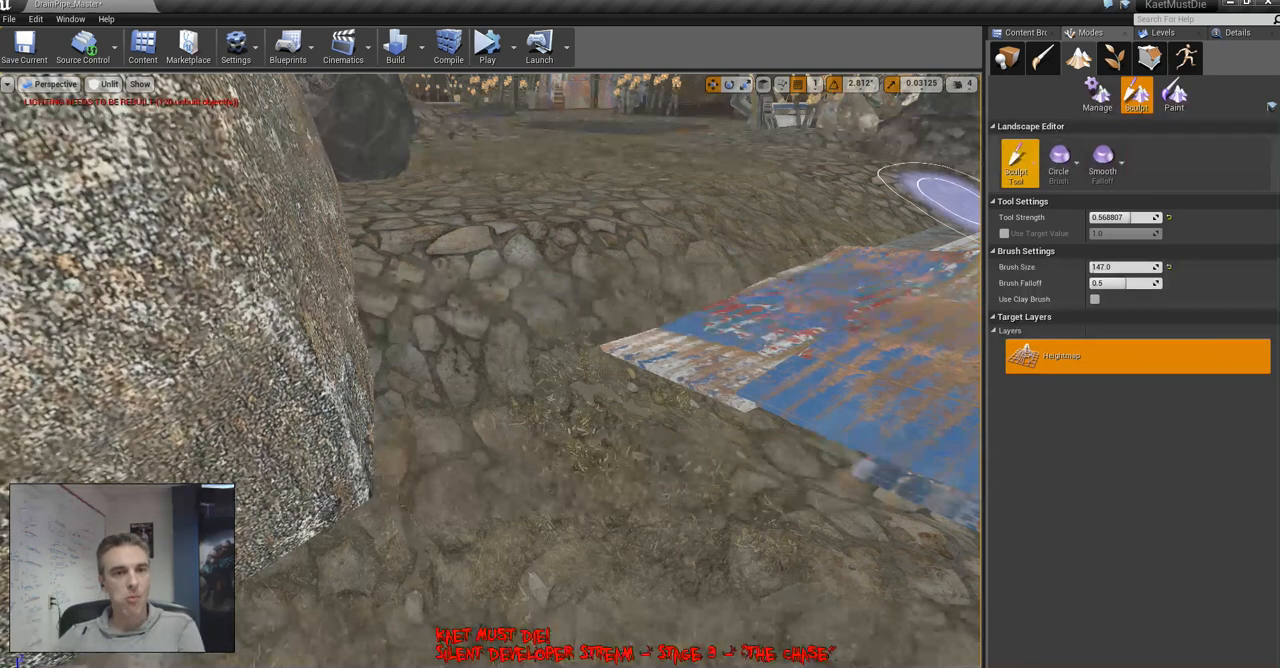
Add a landscape ramp from the upper stone slope down to the ground between the boulder and the metal ramp
click(1015, 158)
click(1067, 318)
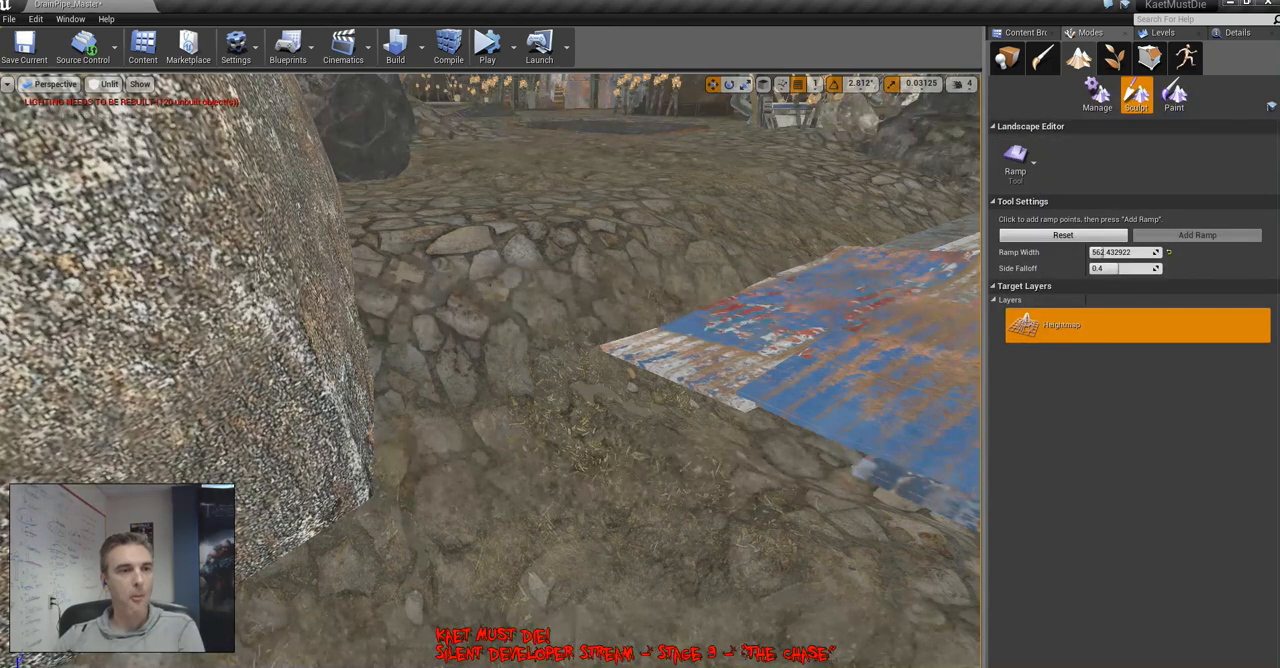
click(522, 191)
drag(498, 338, 408, 667)
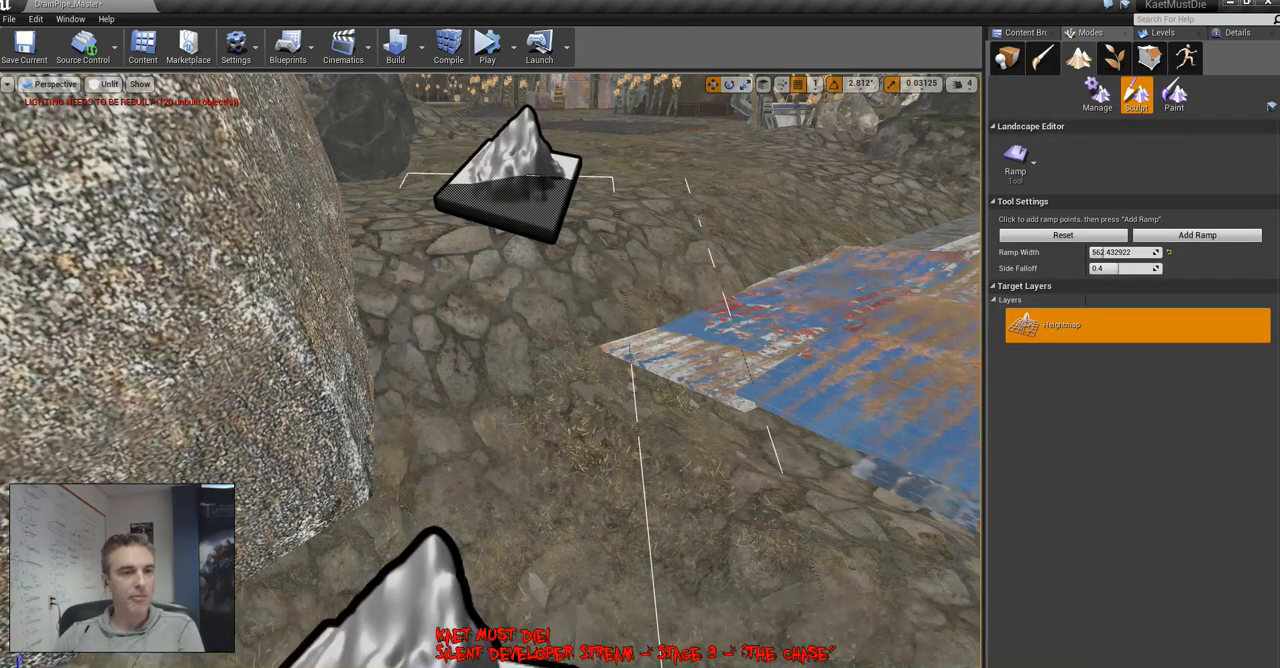
click(1197, 235)
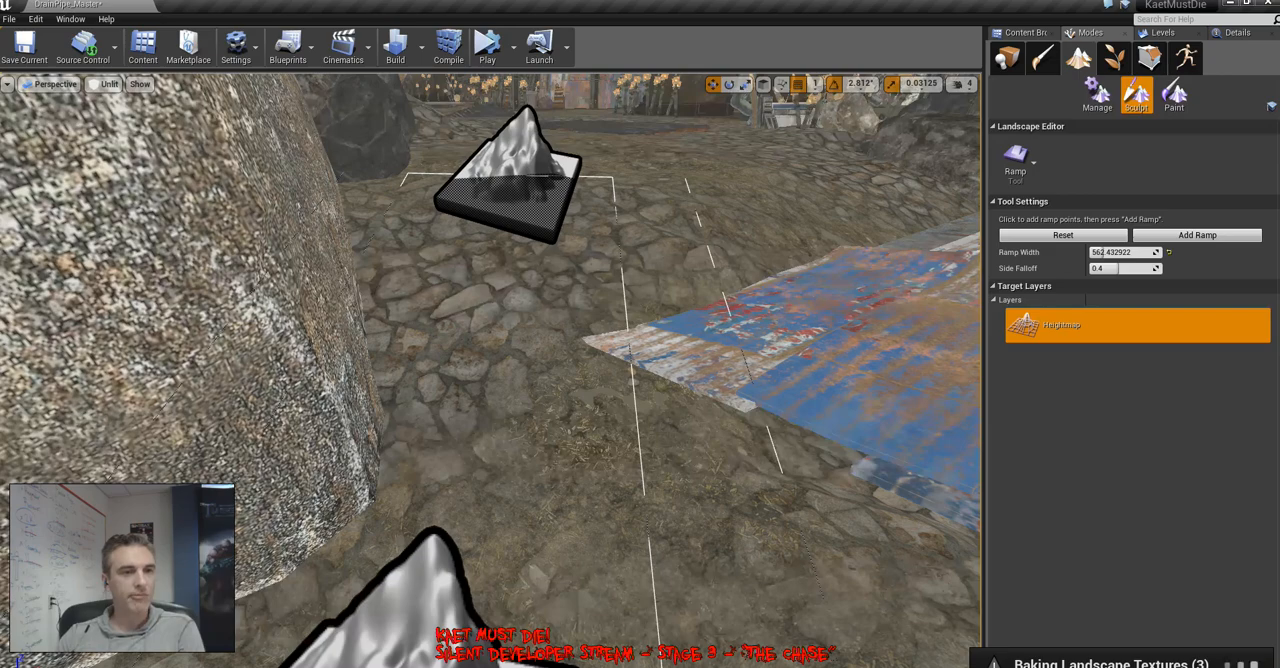
mouse_move(490, 370)
right_down()
mouse_move(800, 400)
mouse_move(400, 375)
mouse_move(395, 330)
mouse_move(420, 325)
mouse_move(405, 330)
right_up()
click(1016, 155)
click(1064, 185)
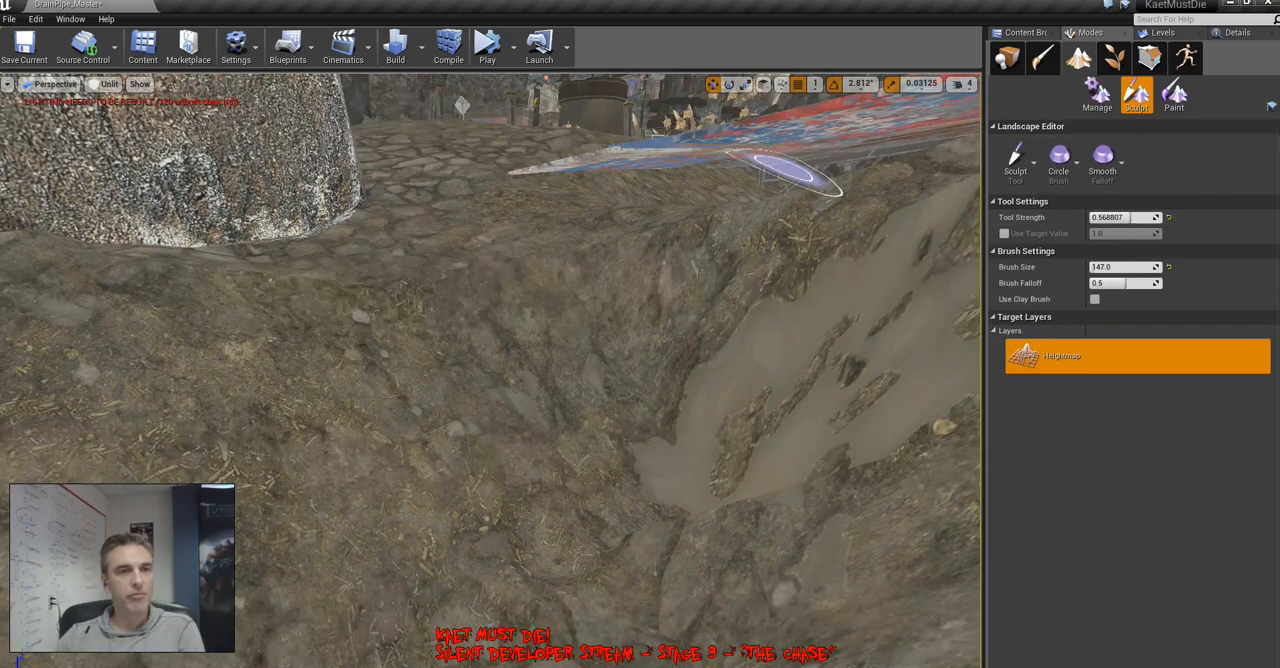
mouse_move(490, 370)
right_down()
mouse_move(420, 365)
mouse_move(430, 405)
right_up()
Add another landscape ramp along the muddy gully below the metal ramp to even out its steep ground
click(1016, 158)
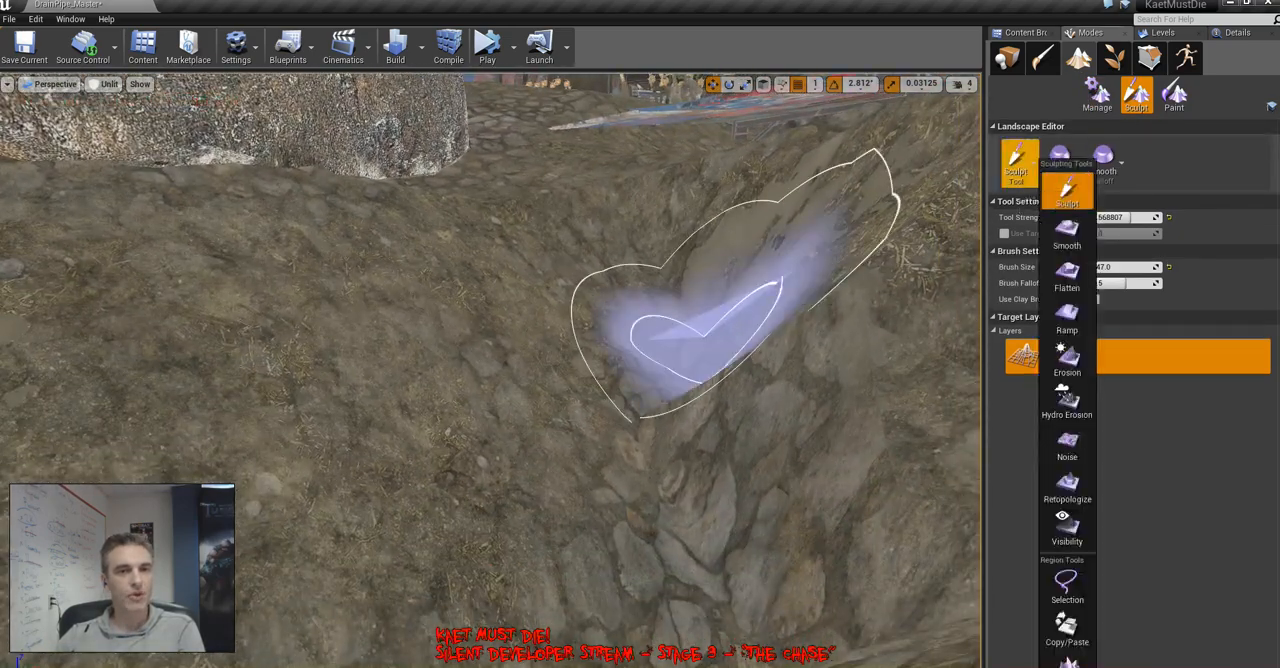
click(1067, 318)
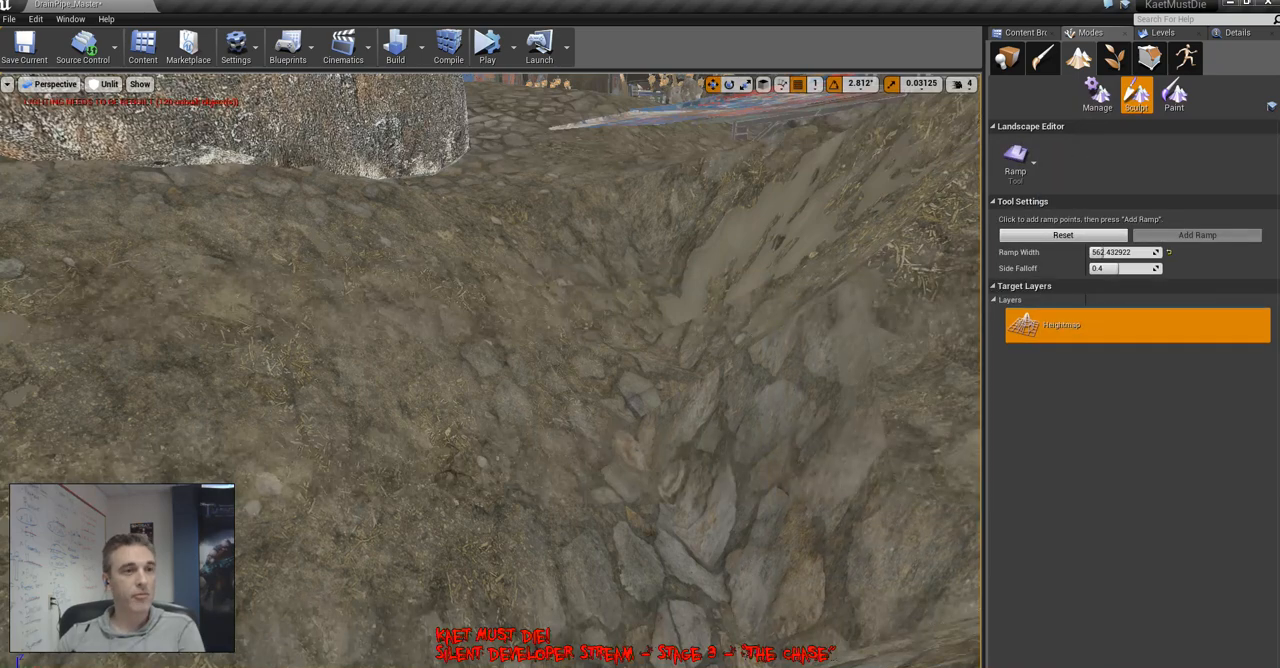
drag(505, 89, 484, 643)
key(s)
right_drag(484, 643, 462, 624)
key(w)
drag(560, 262, 486, 478)
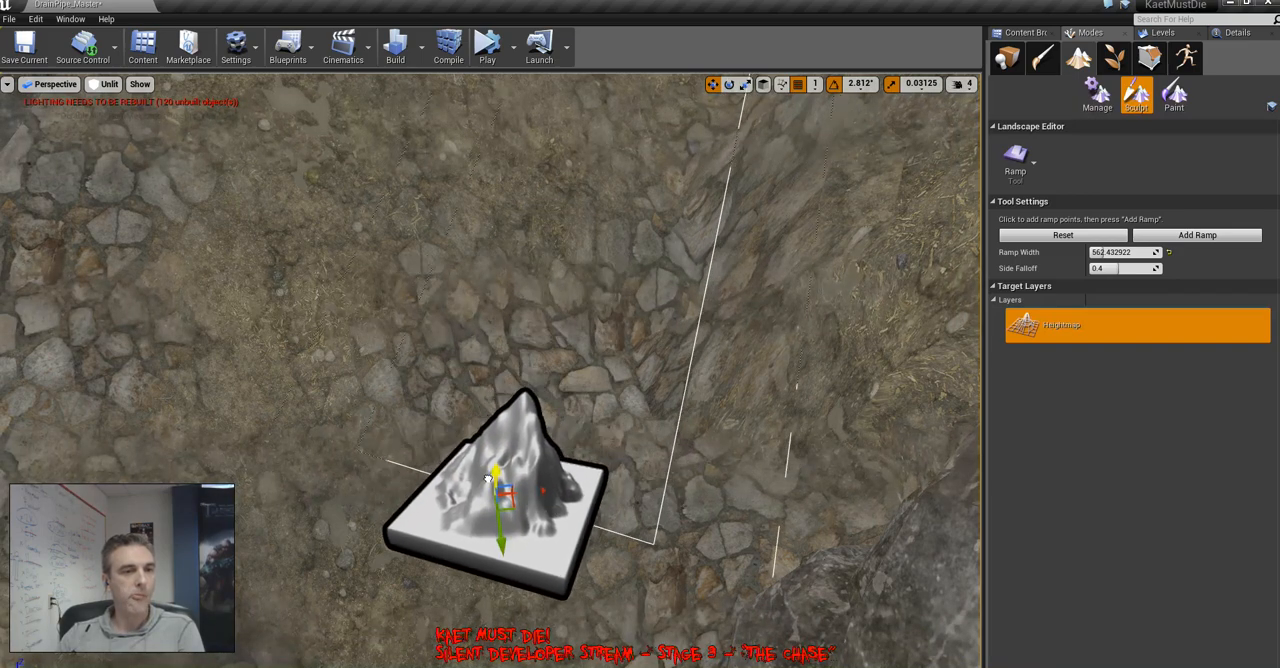
click(1190, 236)
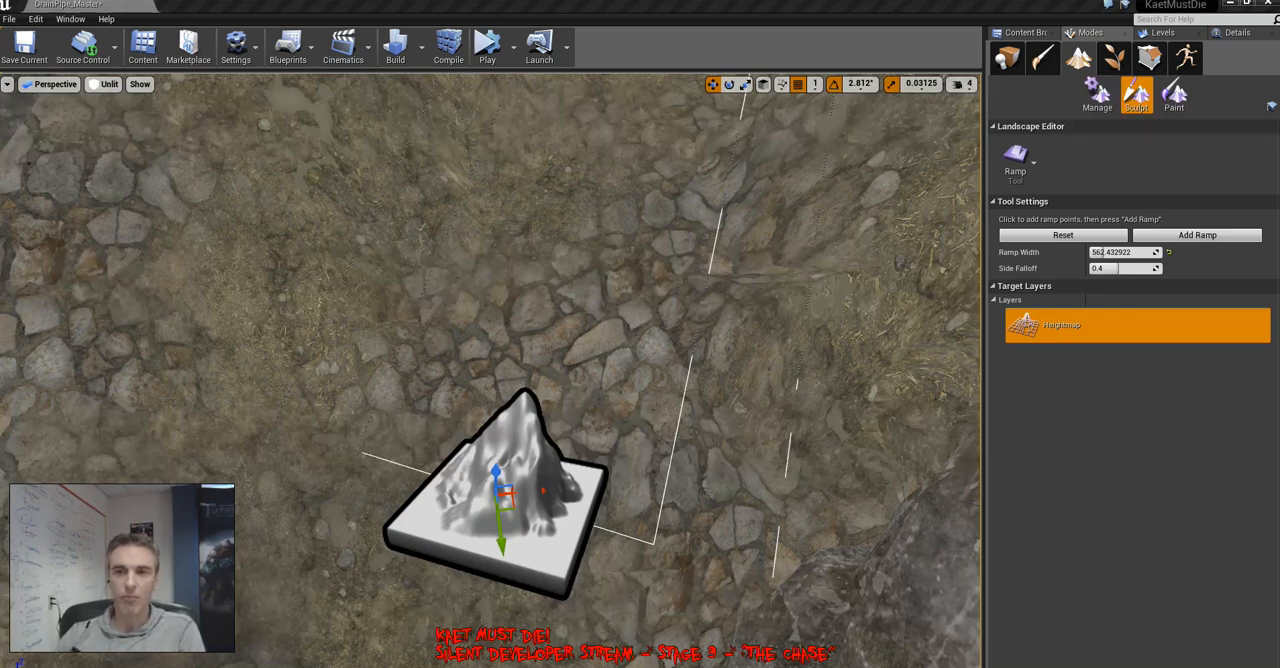
mouse_move(490, 370)
right_down()
mouse_move(490, 310)
mouse_move(470, 350)
mouse_move(430, 370)
mouse_move(460, 240)
mouse_move(500, 245)
mouse_move(480, 285)
mouse_move(660, 320)
mouse_move(760, 325)
mouse_move(775, 310)
mouse_move(745, 365)
mouse_move(640, 400)
mouse_move(560, 365)
mouse_move(545, 372)
mouse_move(540, 310)
mouse_move(560, 295)
mouse_move(545, 290)
mouse_move(510, 340)
mouse_move(525, 342)
mouse_move(470, 360)
right_up()
key(Escape)
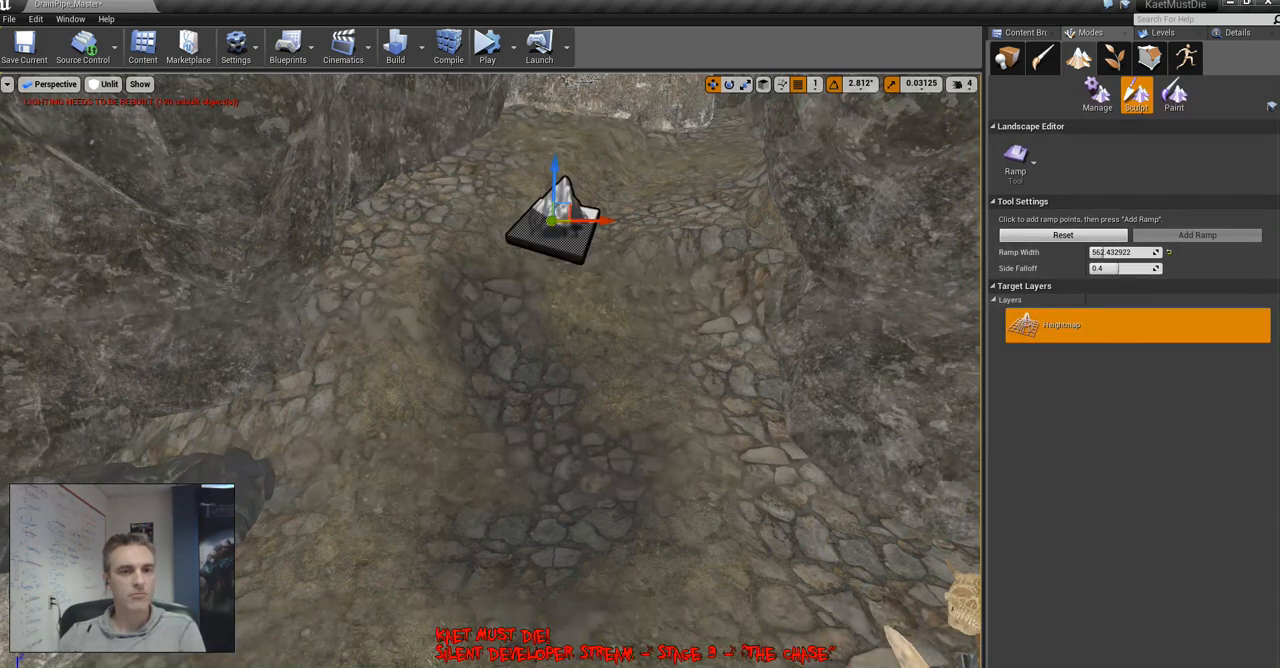
click(531, 364)
click(774, 450)
click(425, 516)
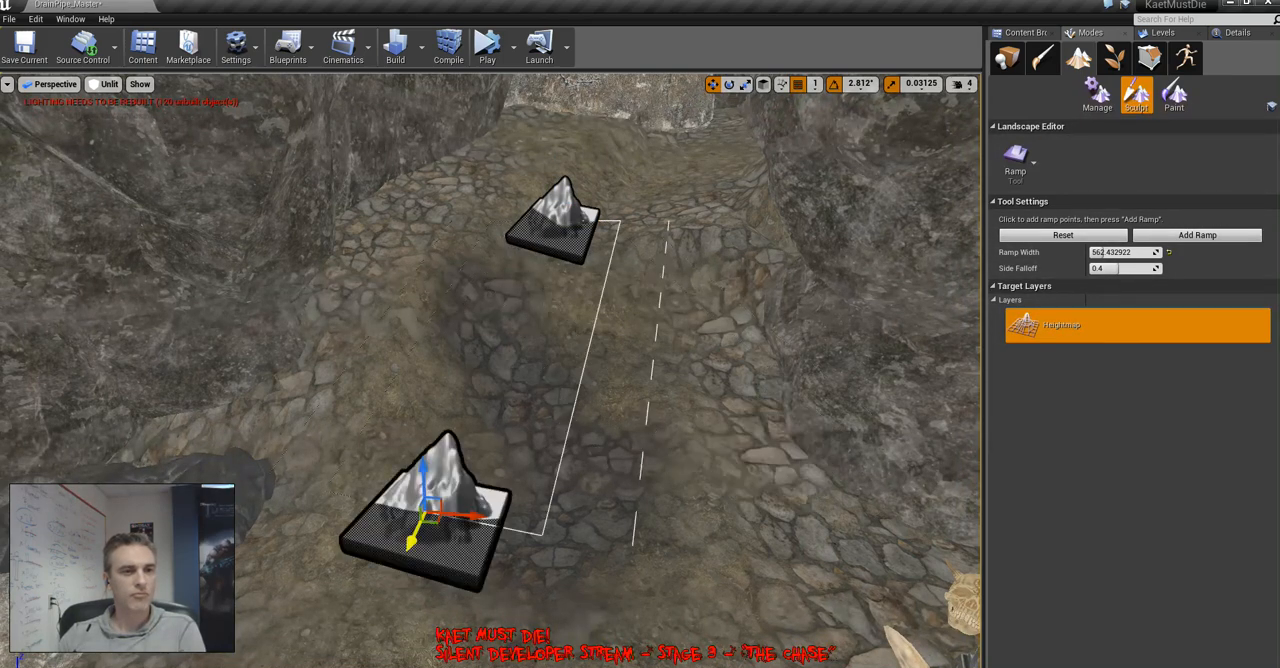
click(682, 209)
key(Escape)
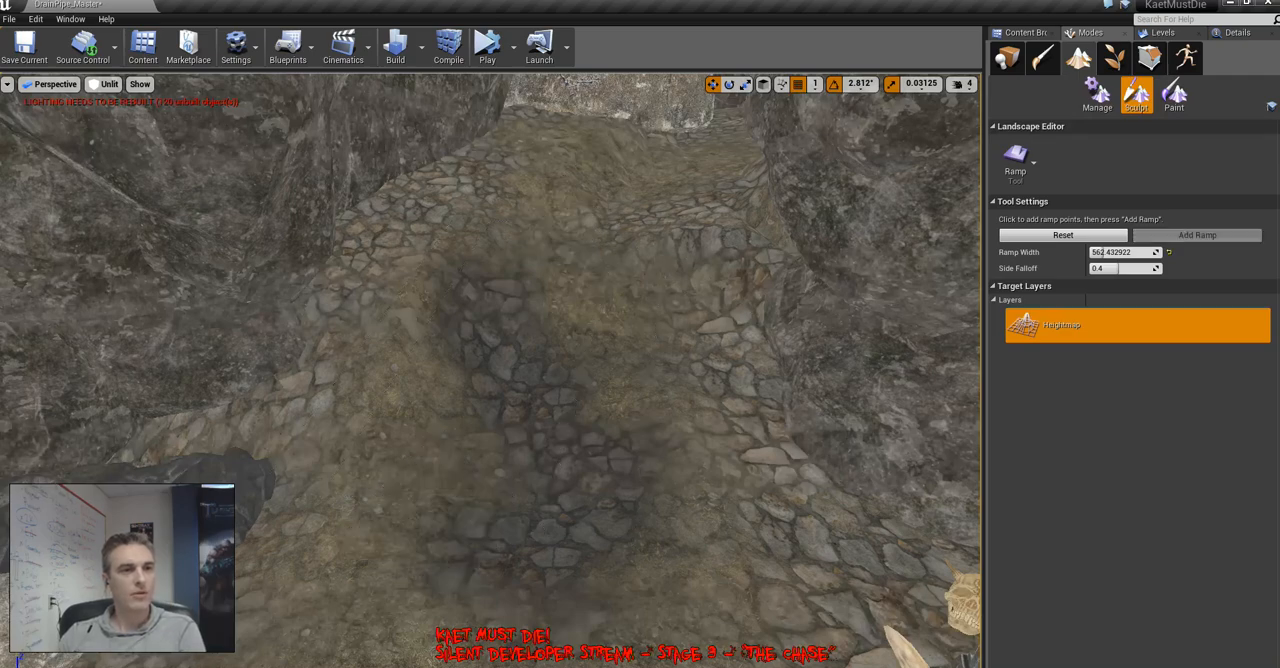
Add a landscape ramp from the upper stone slope down over the dark muddy gully, adjusting its lower point before applying it
click(640, 205)
click(565, 445)
click(462, 595)
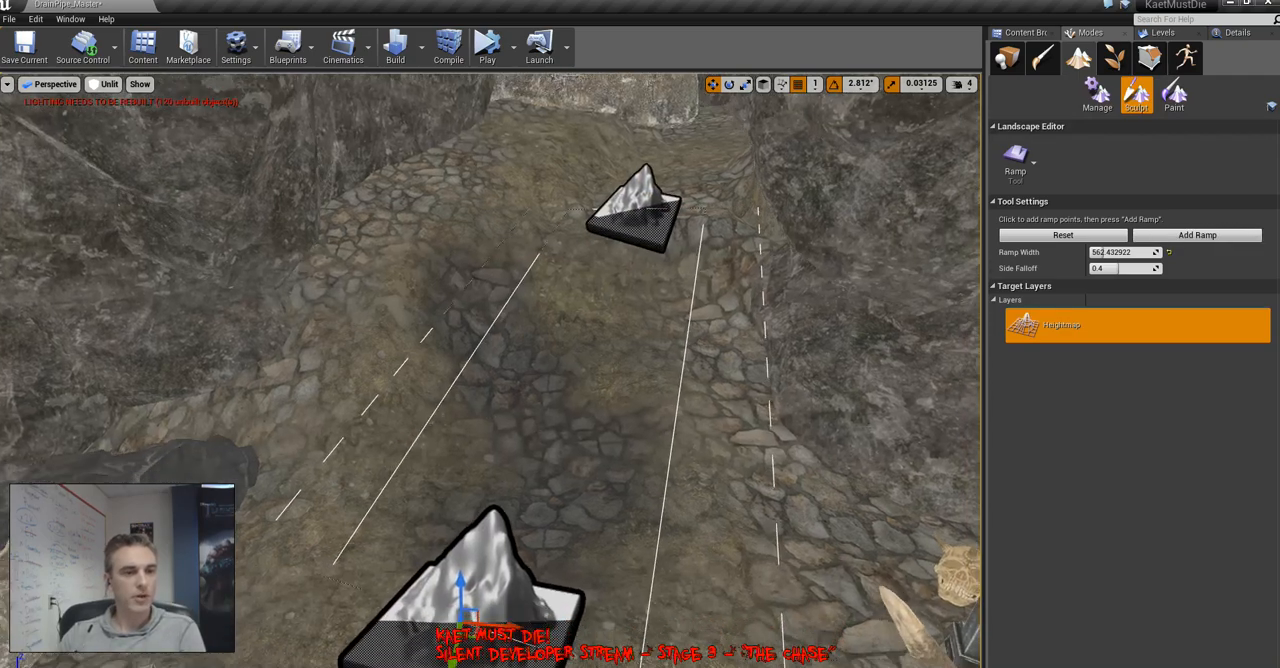
right_drag(462, 597, 510, 555)
click(1197, 236)
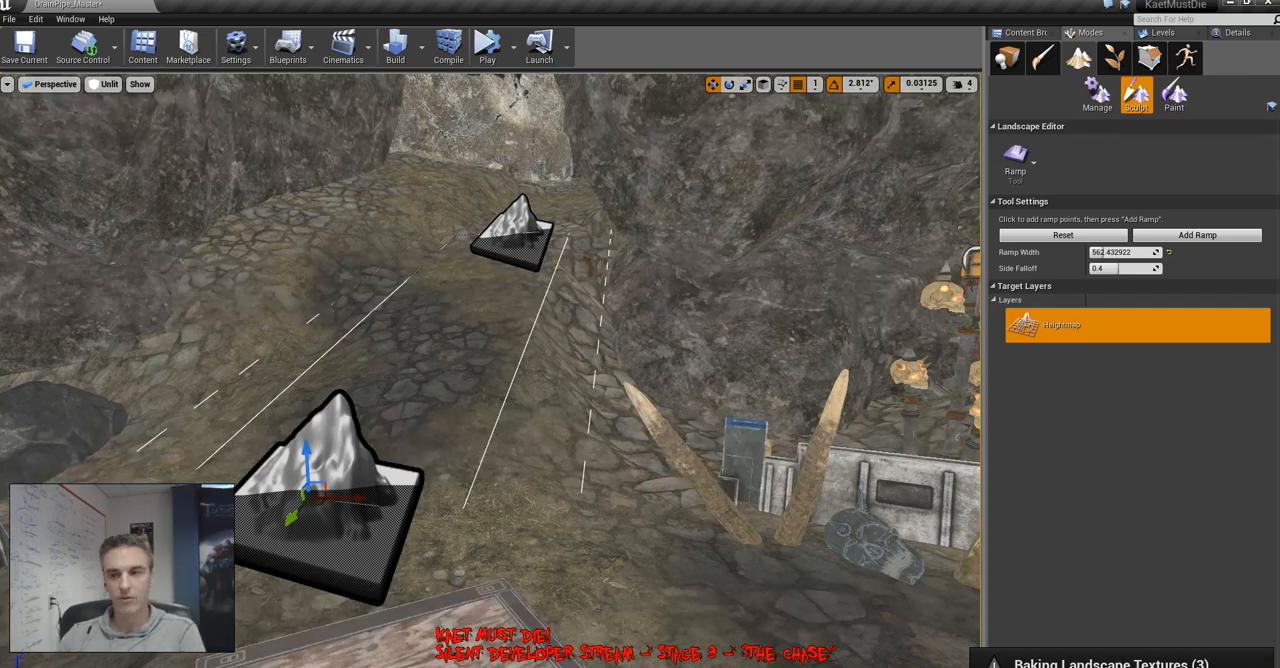
key(Escape)
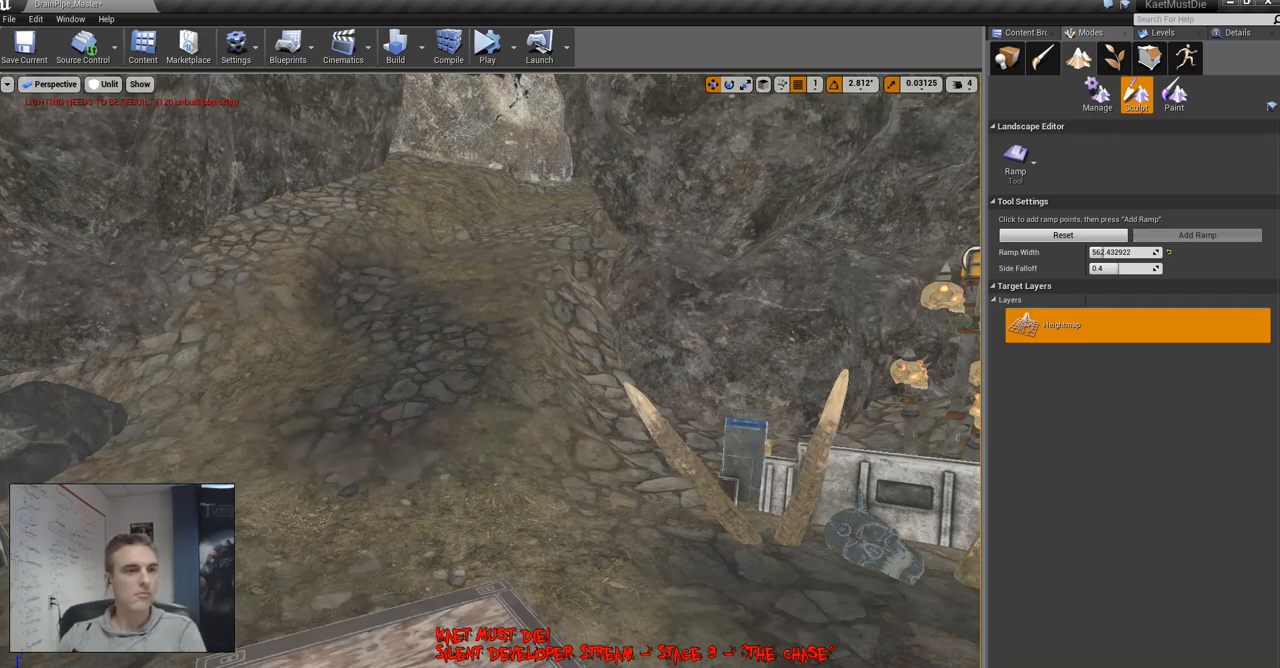
Leave landscape sculpting and examine the course of the river spline through the stone channel
right_drag(520, 350, 420, 430)
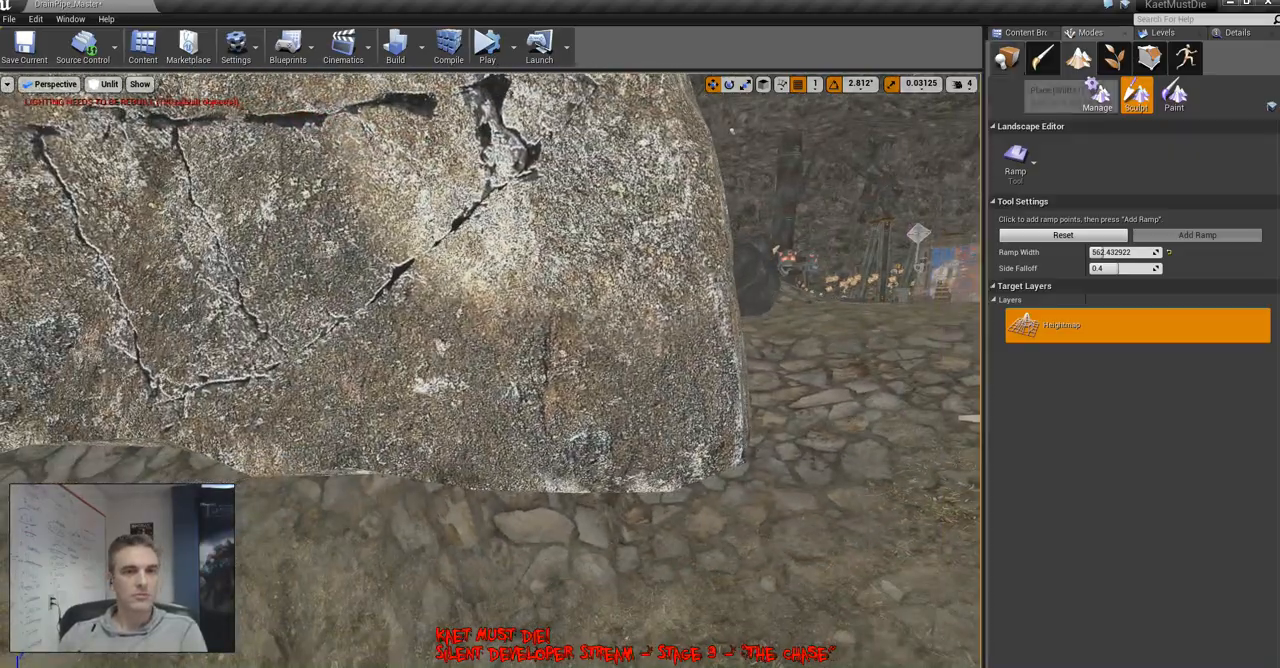
key(shift+1)
right_drag(520, 350, 340, 350)
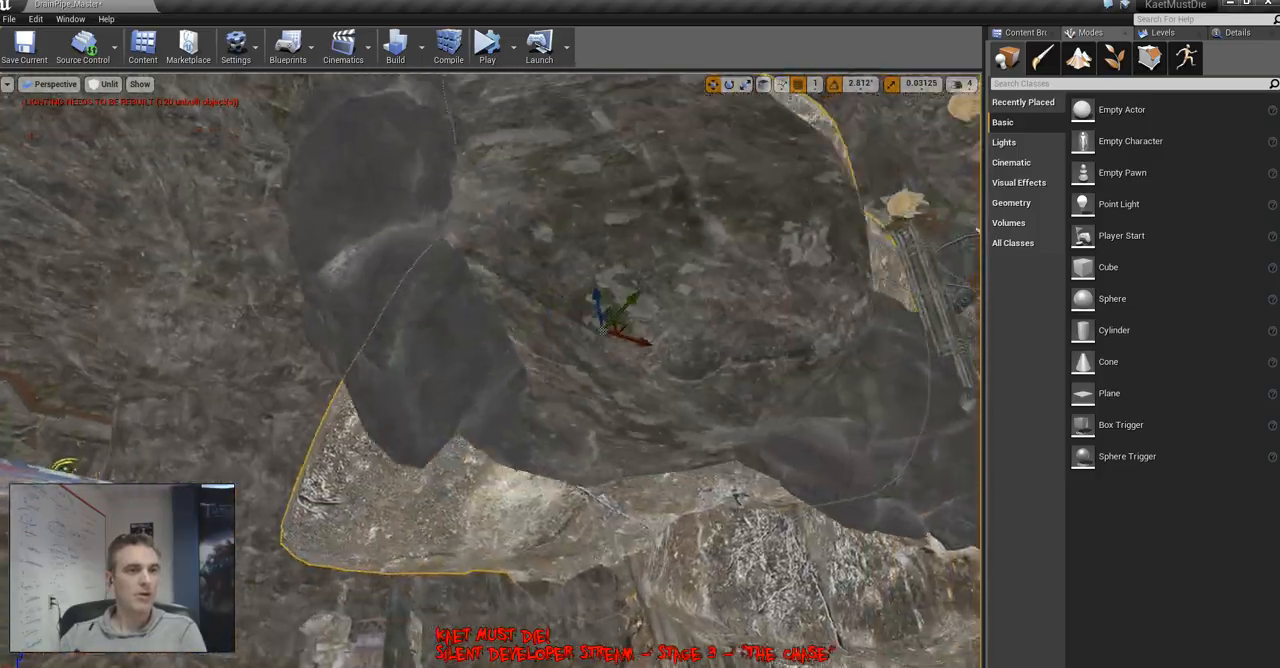
right_drag(490, 370, 490, 320)
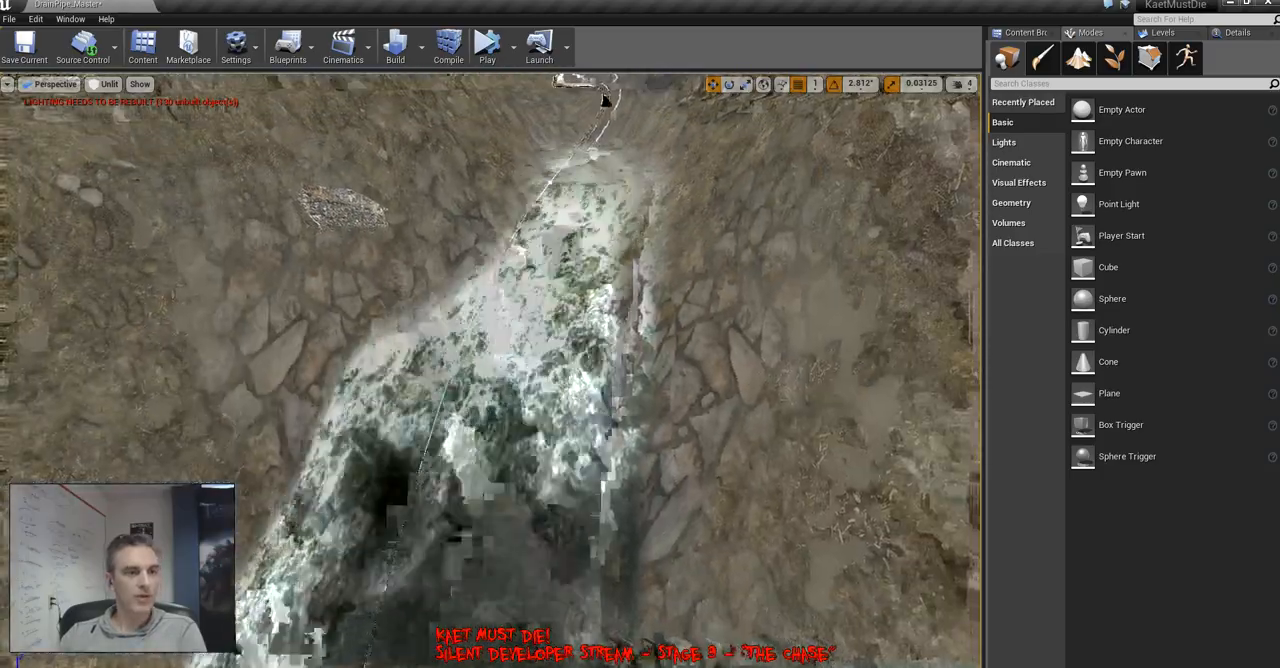
right_drag(490, 370, 440, 368)
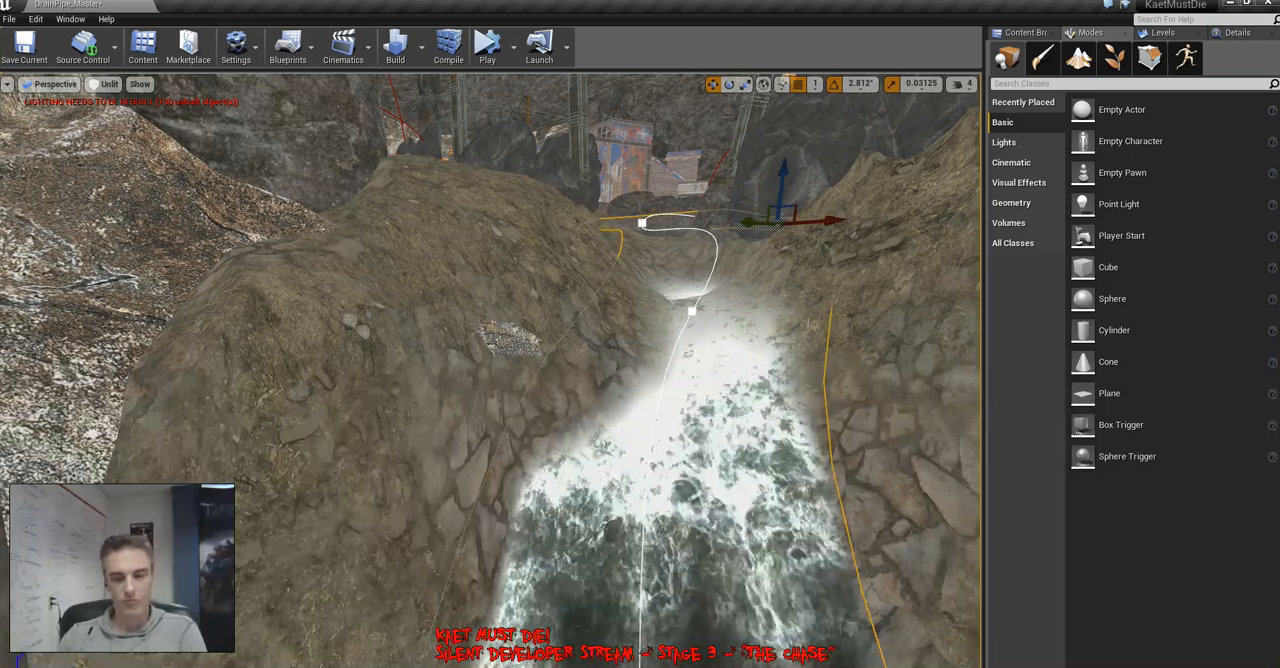
Try a landscape ramp on the ground between the dark boulders and the rocks beside the green pool
click(1078, 58)
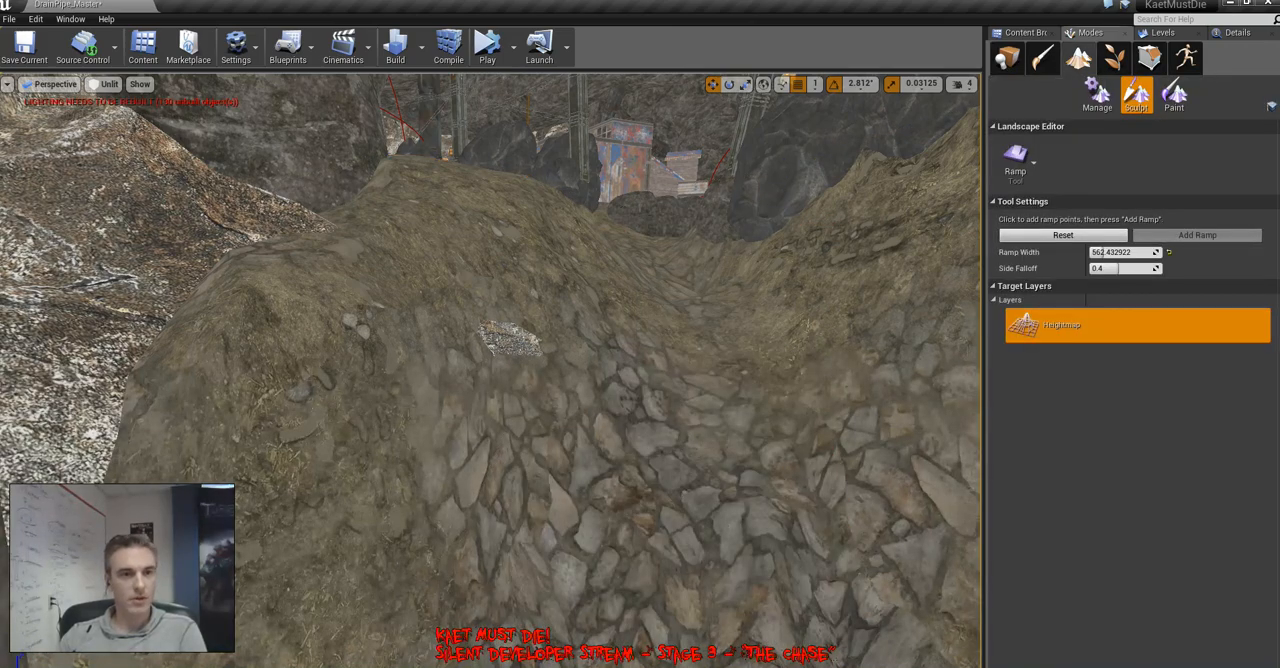
right_drag(490, 370, 620, 422)
key(w)
key(s)
key(w)
drag(480, 120, 408, 580)
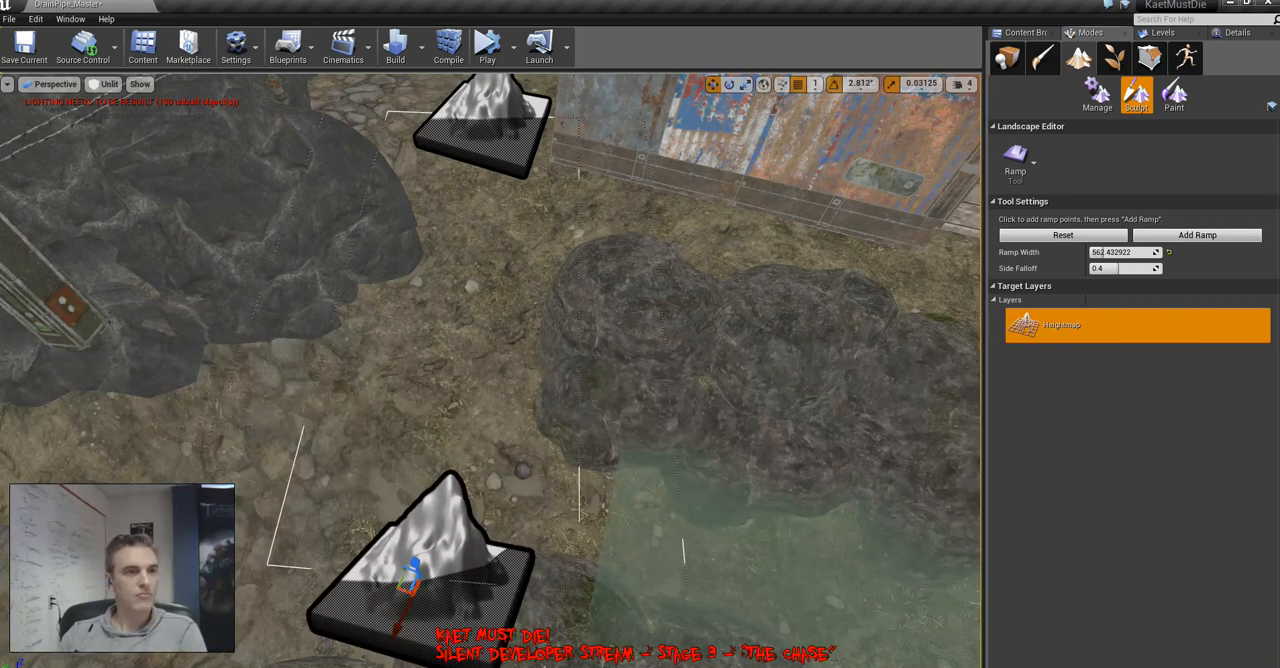
right_drag(408, 580, 580, 465)
key(s)
key(s)
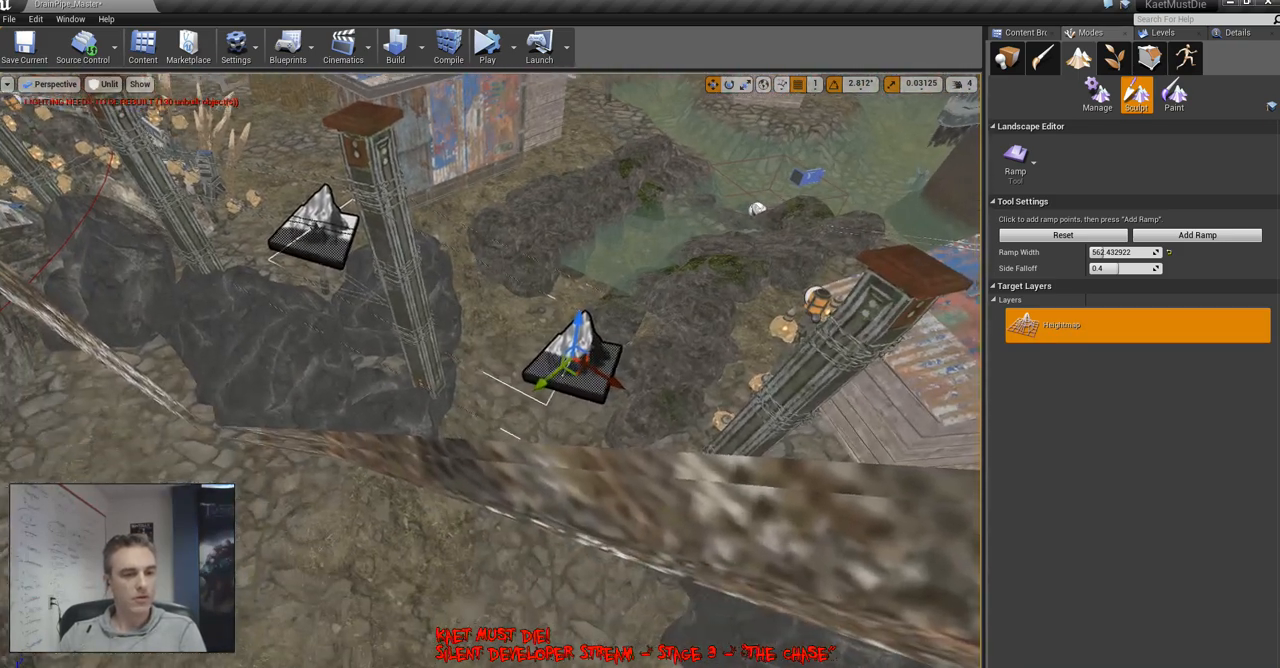
key(Escape)
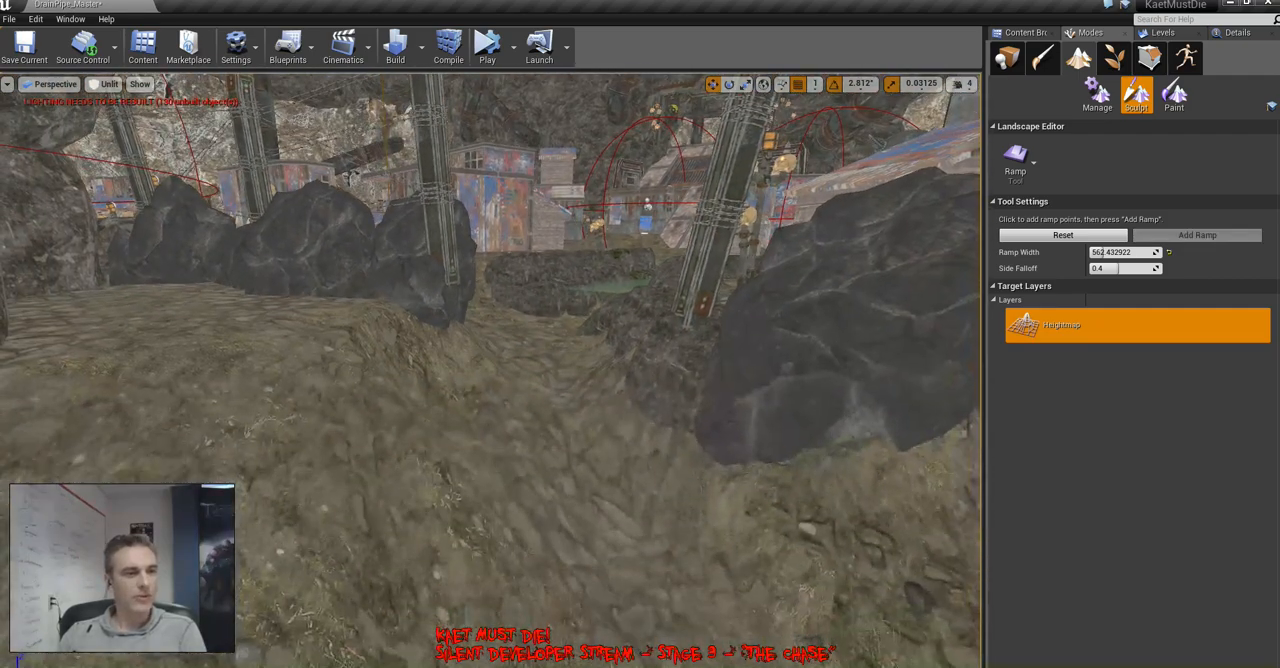
key(ctrl+z)
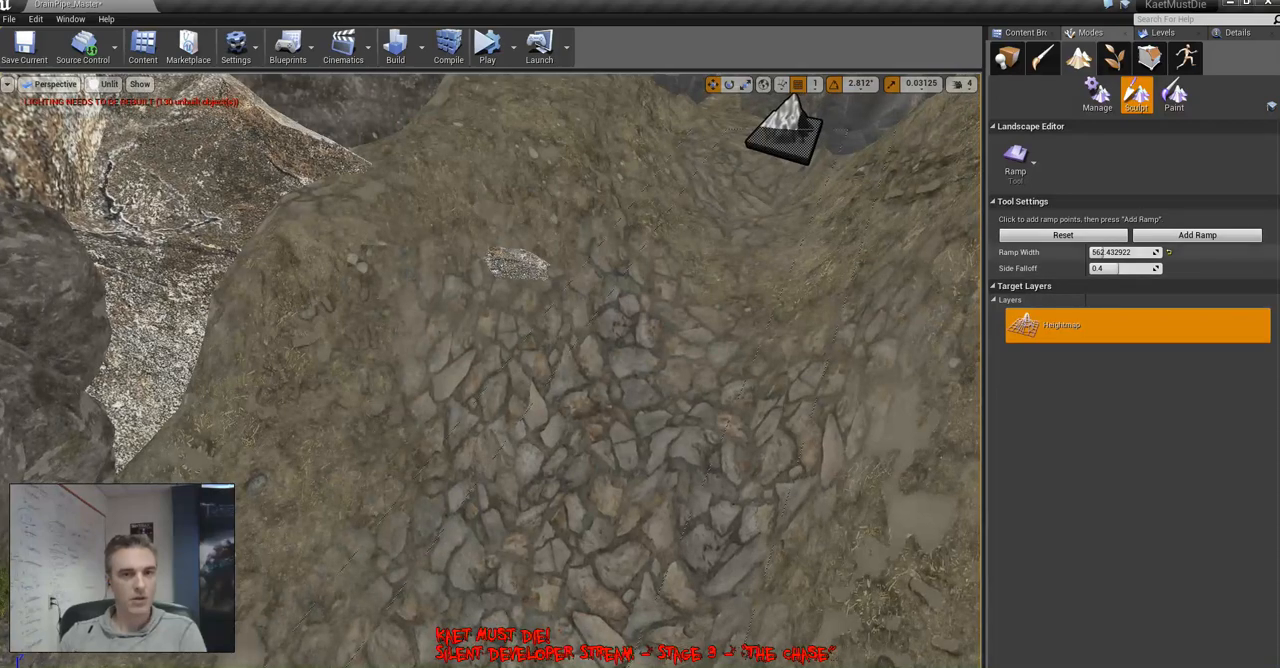
Add a landscape ramp along the stone river channel between the dark boulders and the small green pool by the pale rocks
click(1197, 235)
right_drag(700, 380, 695, 240)
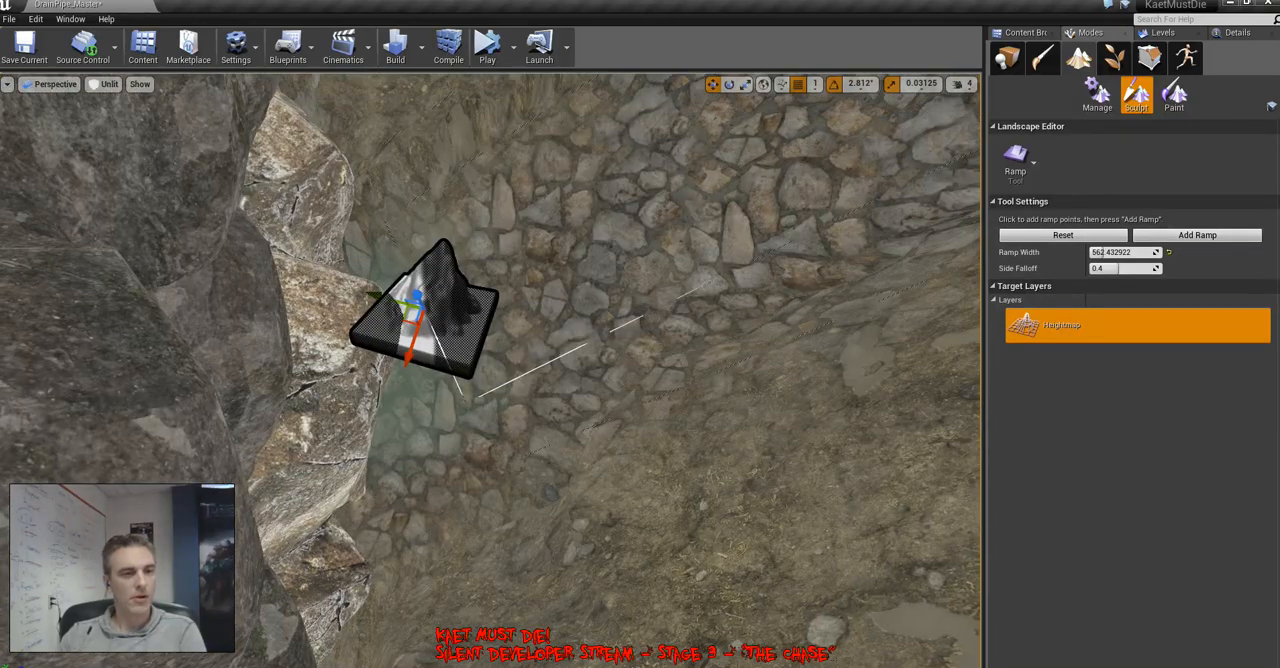
right_drag(490, 370, 300, 300)
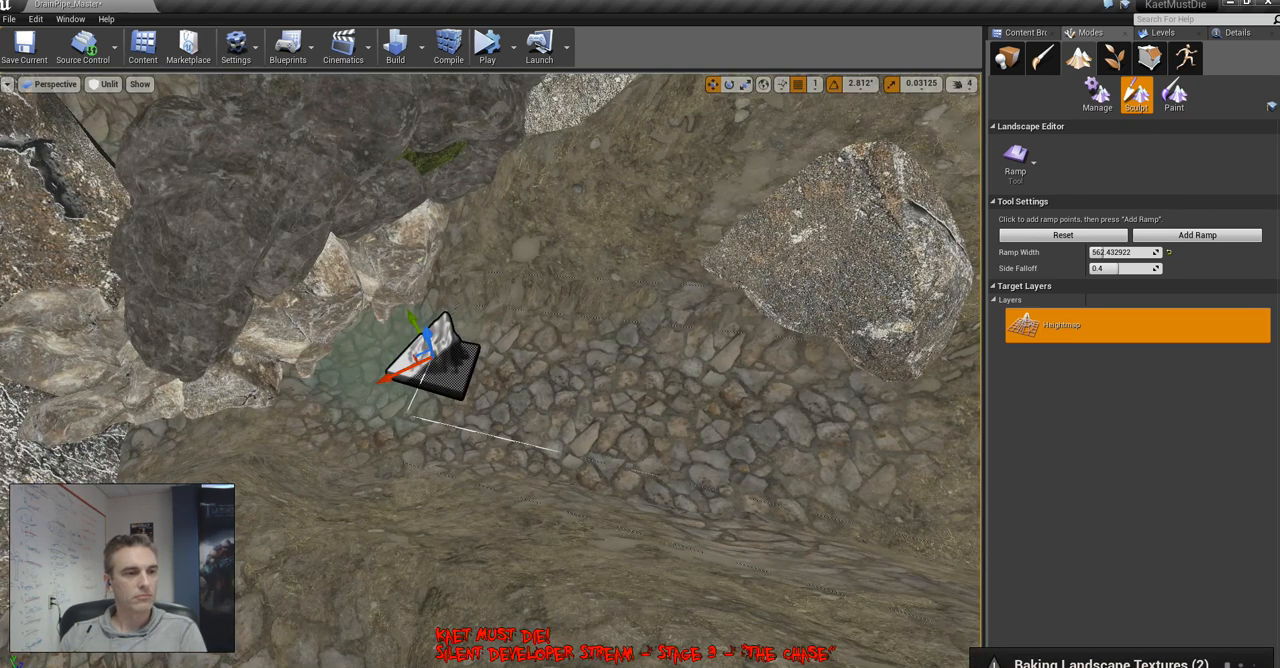
right_drag(490, 370, 530, 325)
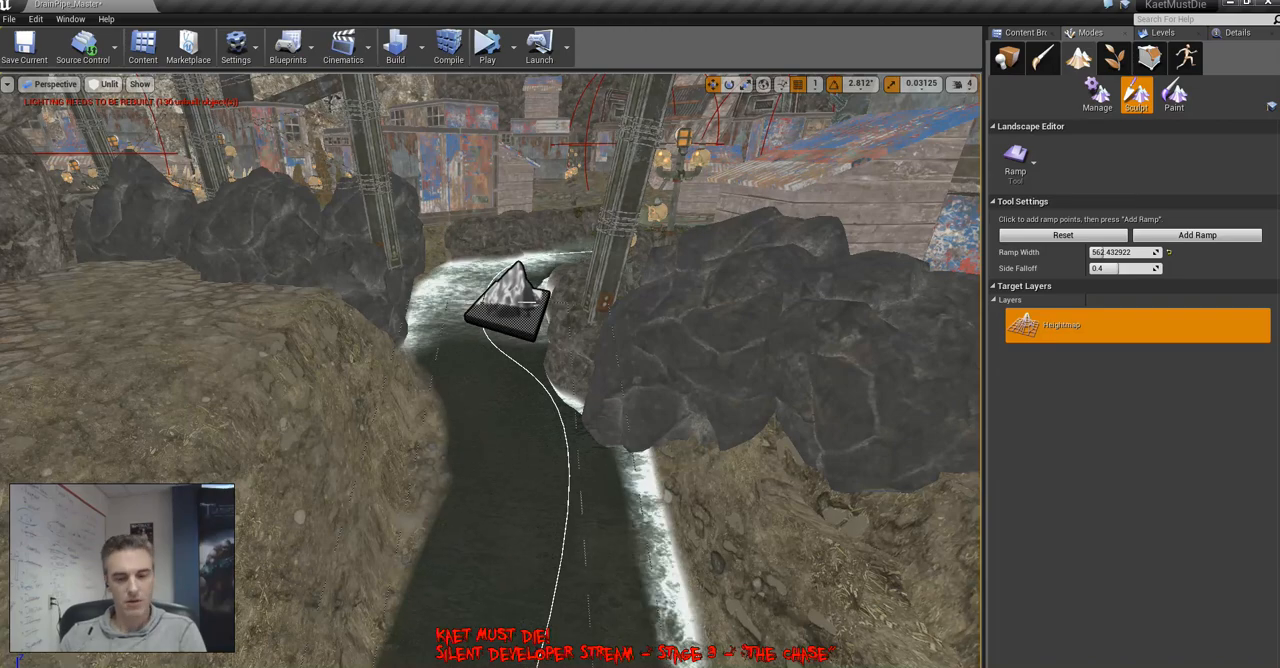
key(Escape)
Return to object editing and adjust the height of the river spline's points to follow the reshaped channel floor
mouse_move(527, 302)
right_down()
mouse_move(489, 321)
mouse_move(492, 280)
right_up()
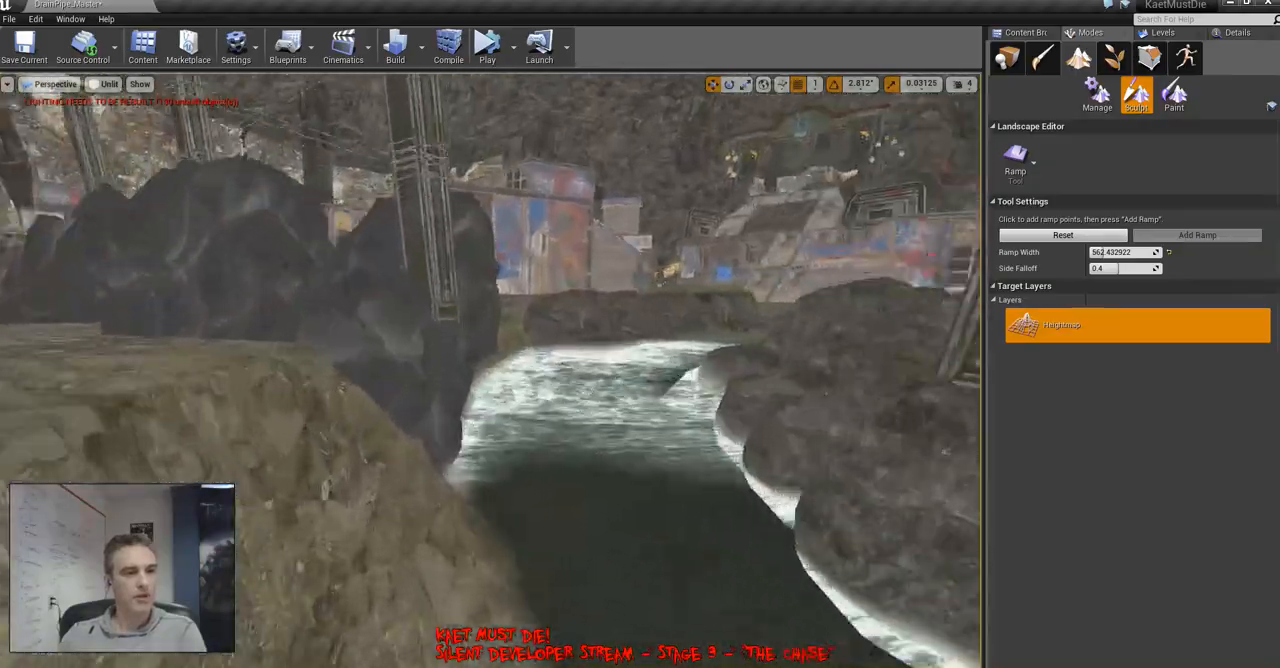
right_drag(492, 280, 465, 245)
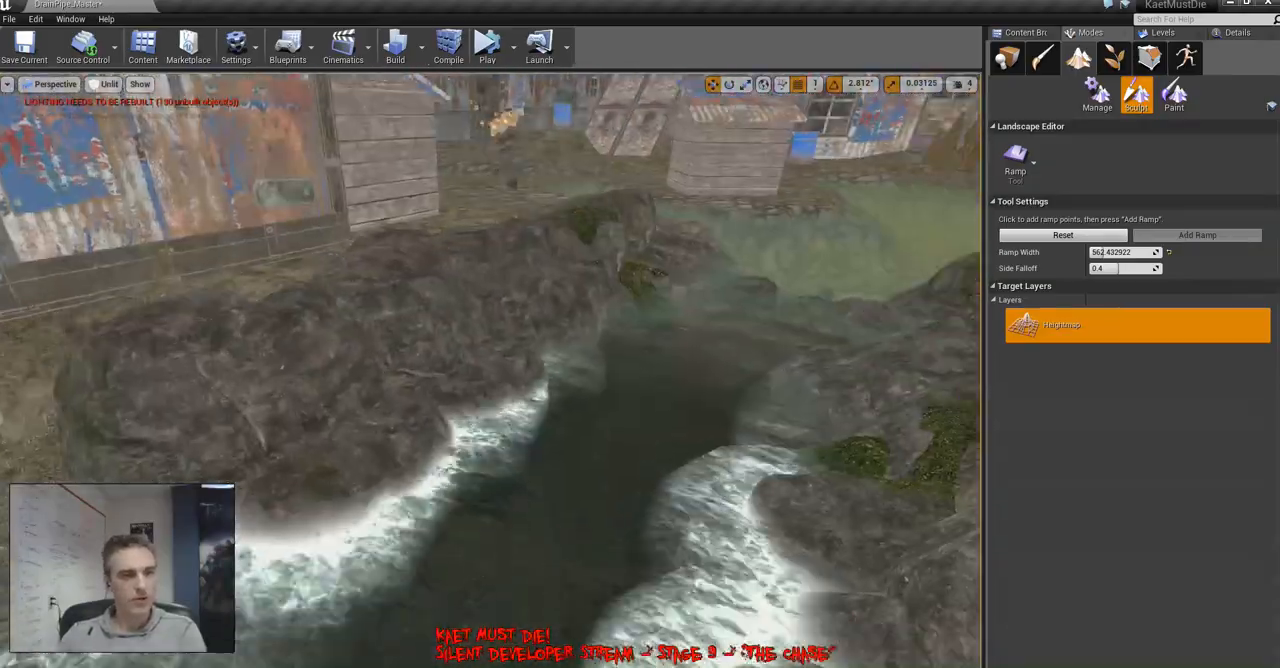
right_drag(490, 370, 565, 370)
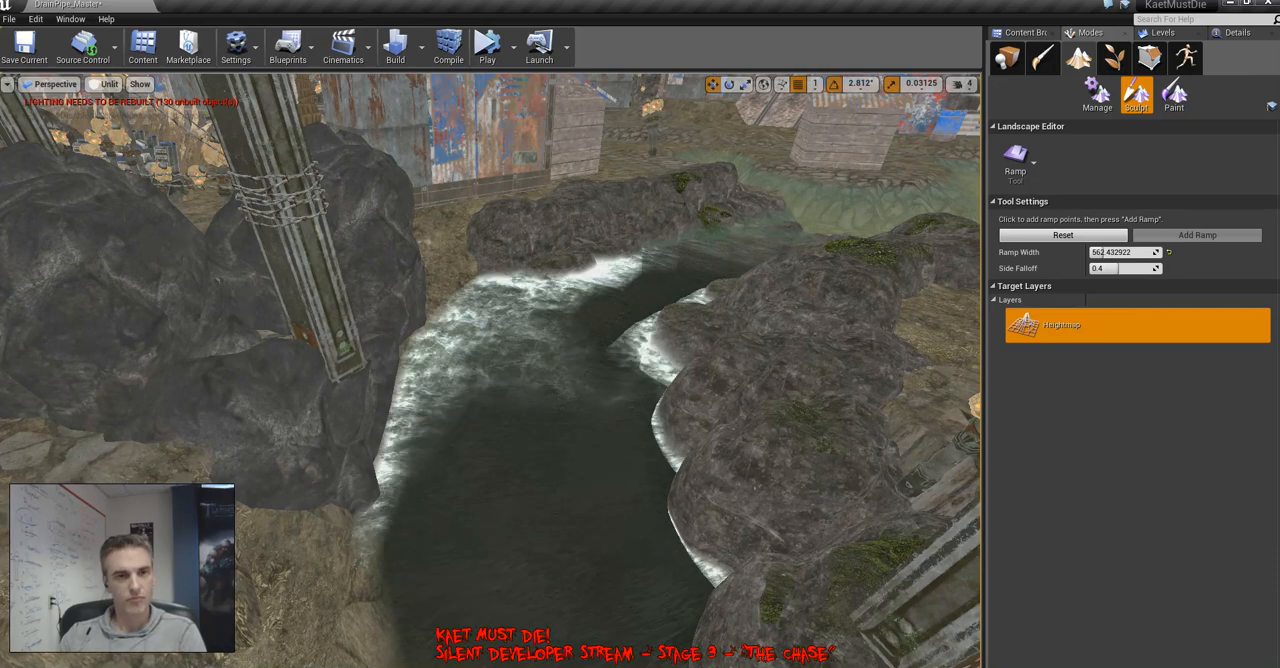
key(shift+1)
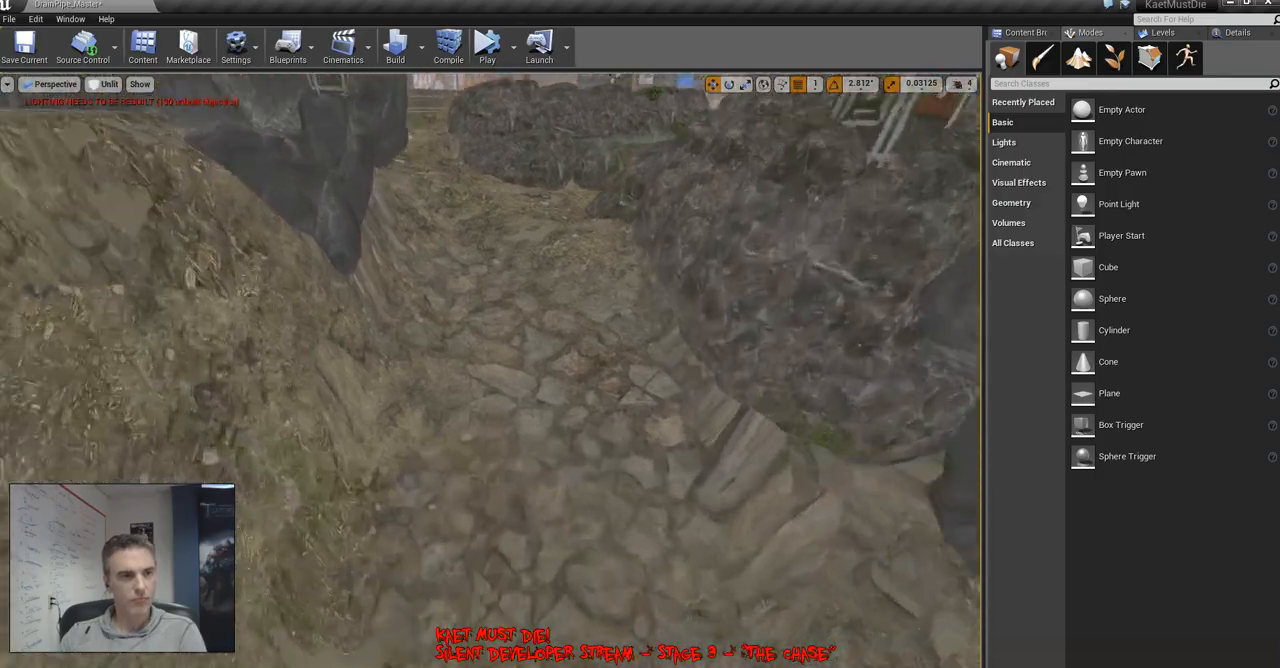
right_drag(490, 370, 480, 280)
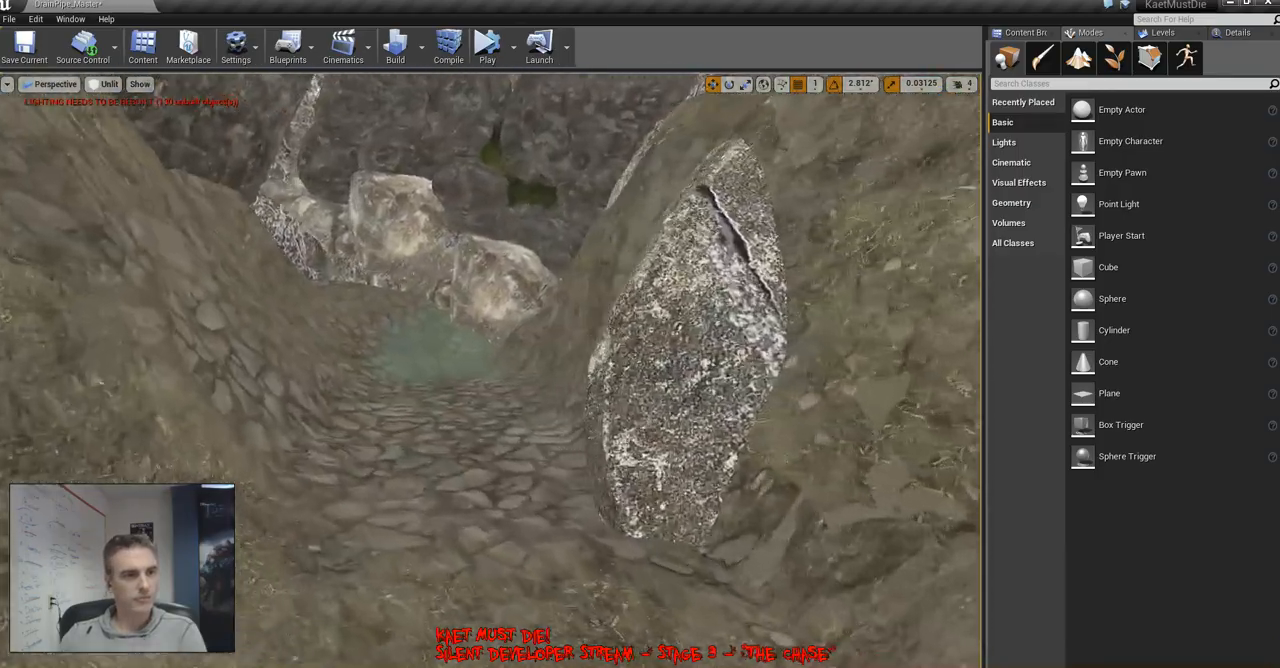
right_drag(490, 370, 848, 392)
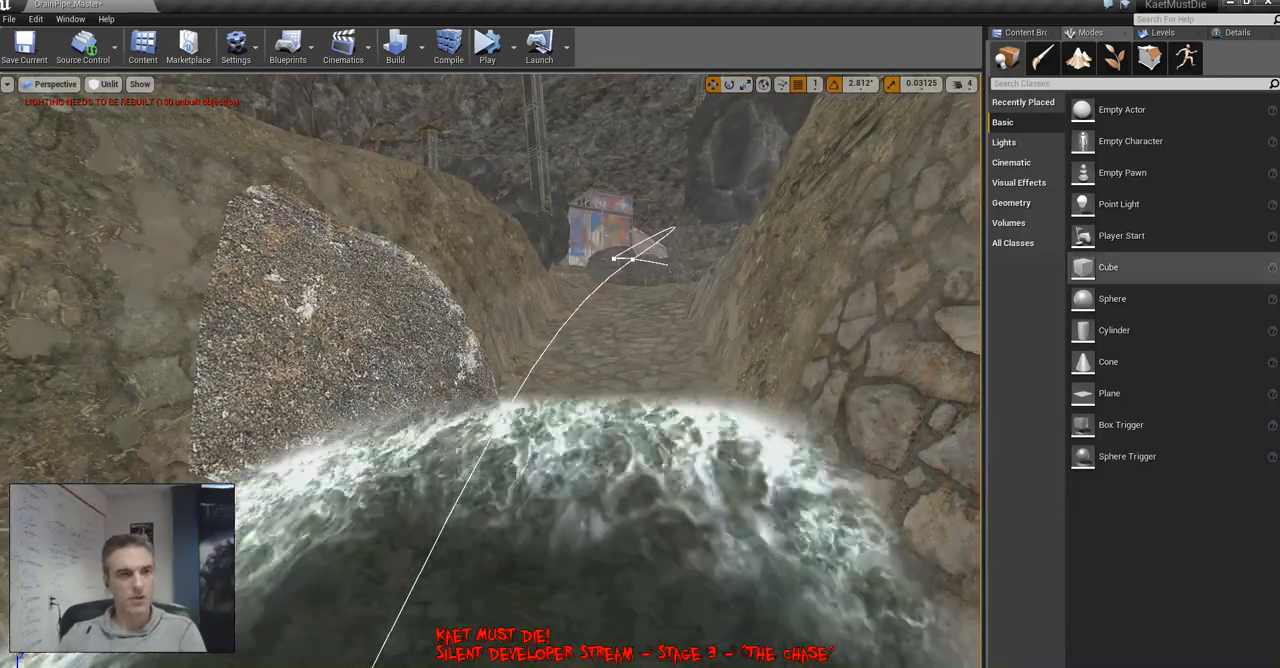
click(1170, 33)
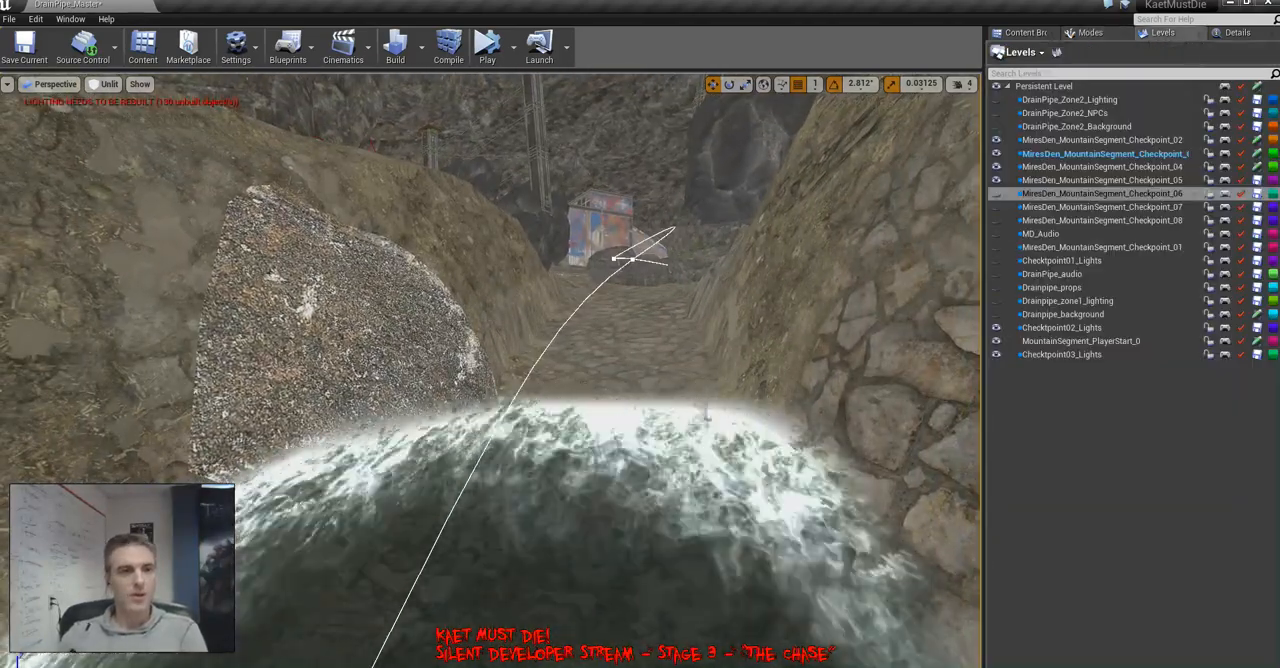
click(740, 450)
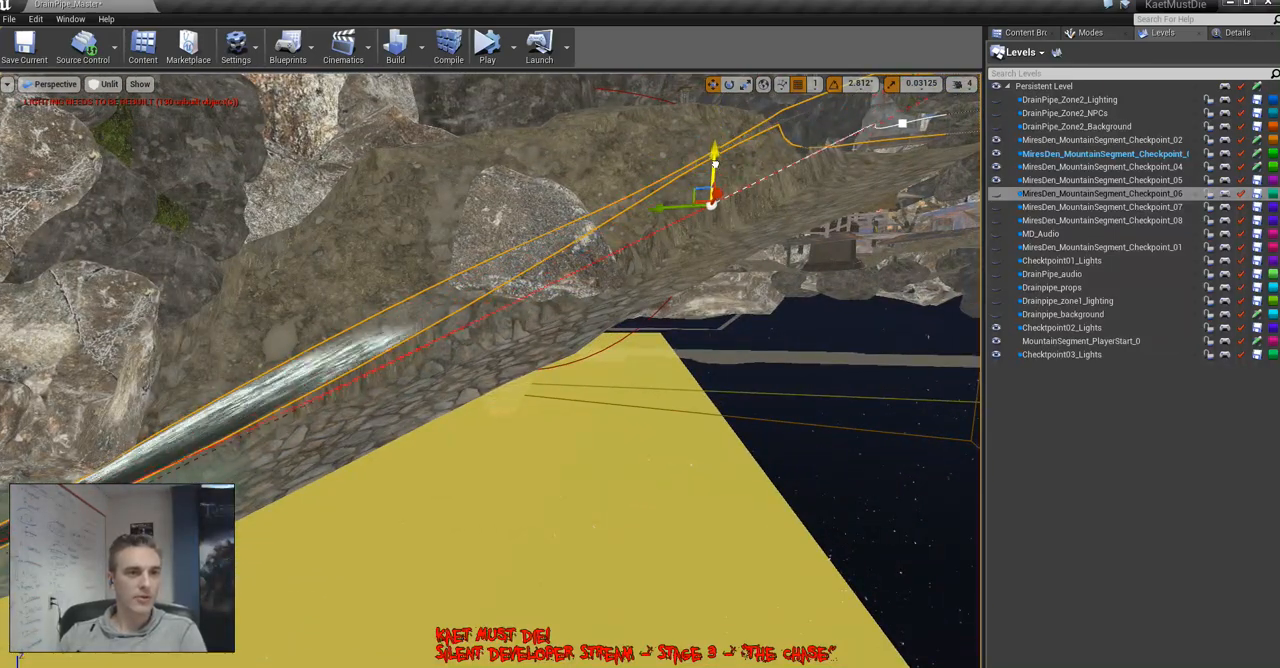
key(w)
right_drag(490, 370, 612, 325)
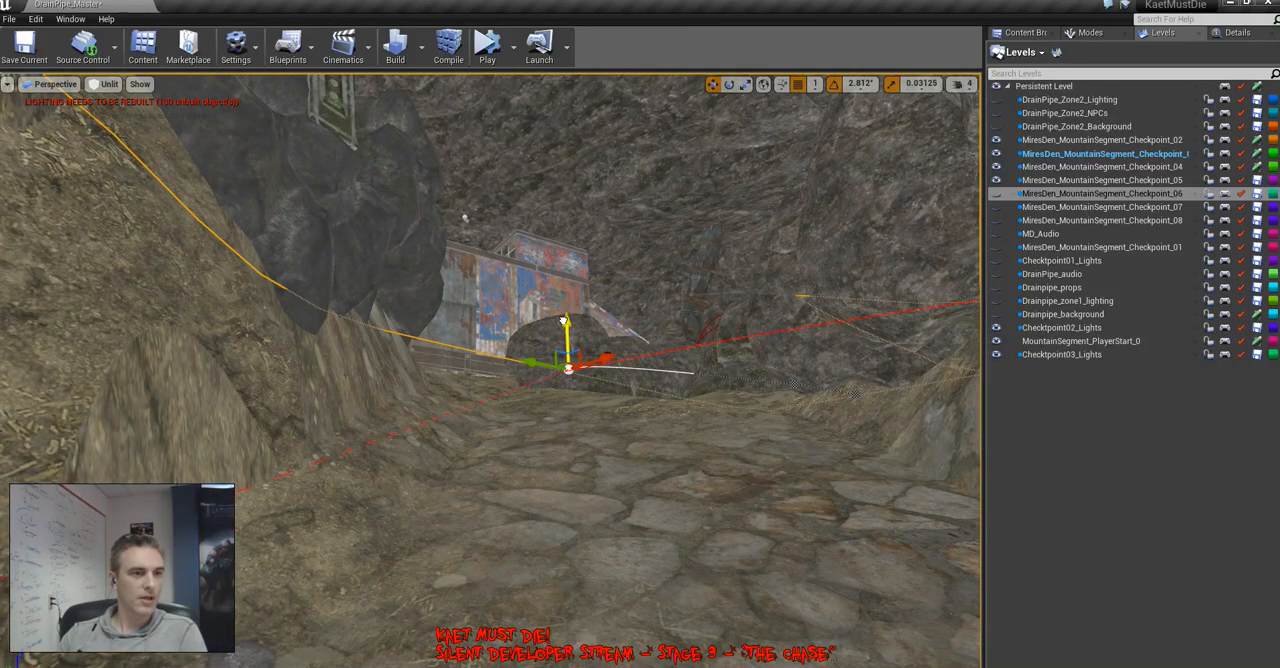
right_drag(564, 312, 580, 330)
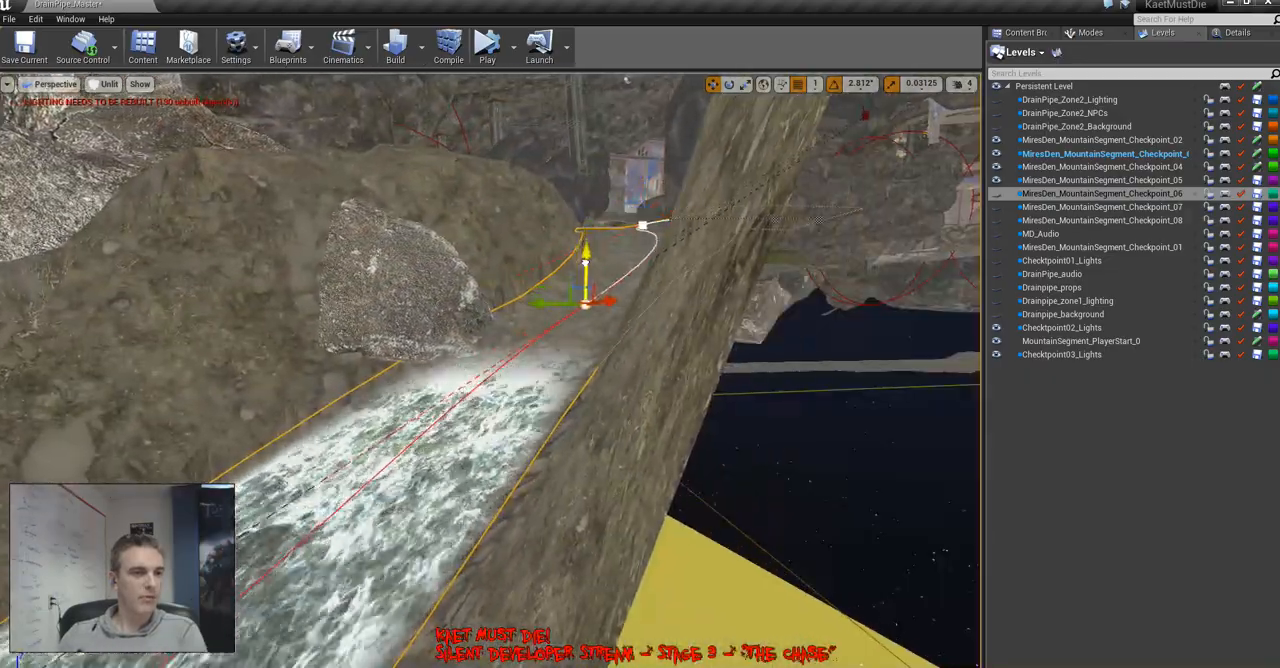
right_drag(585, 263, 440, 320)
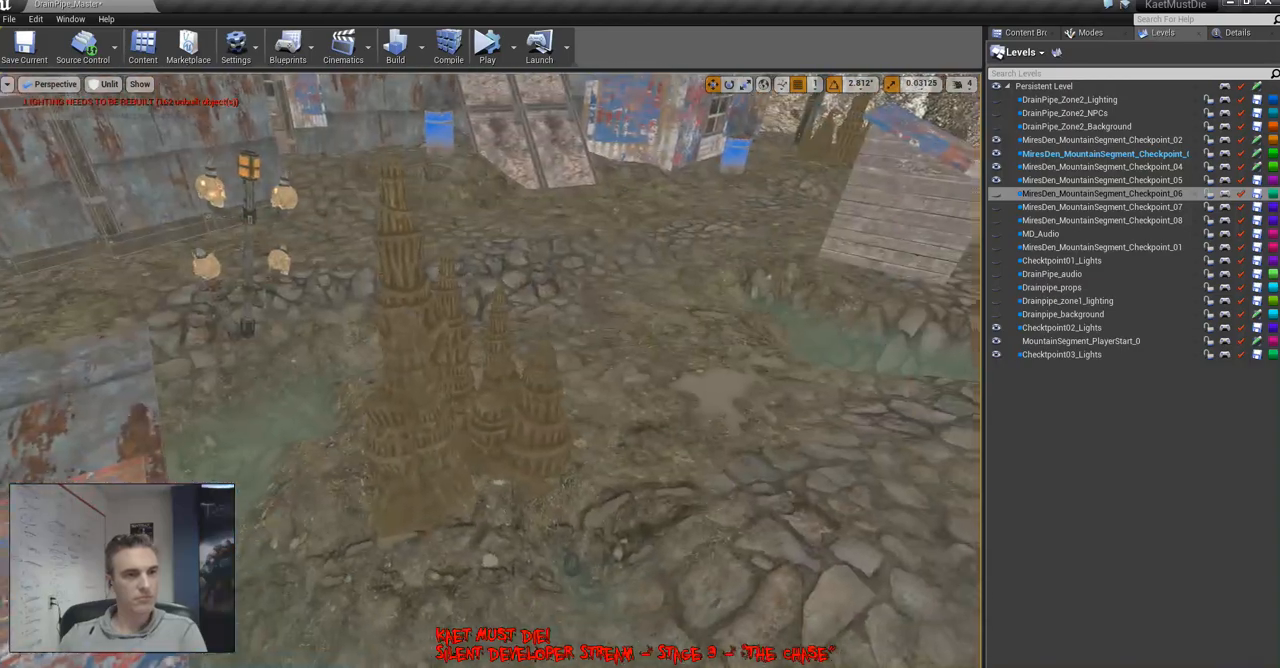
Save all unsaved levels to disk
right_drag(490, 370, 710, 375)
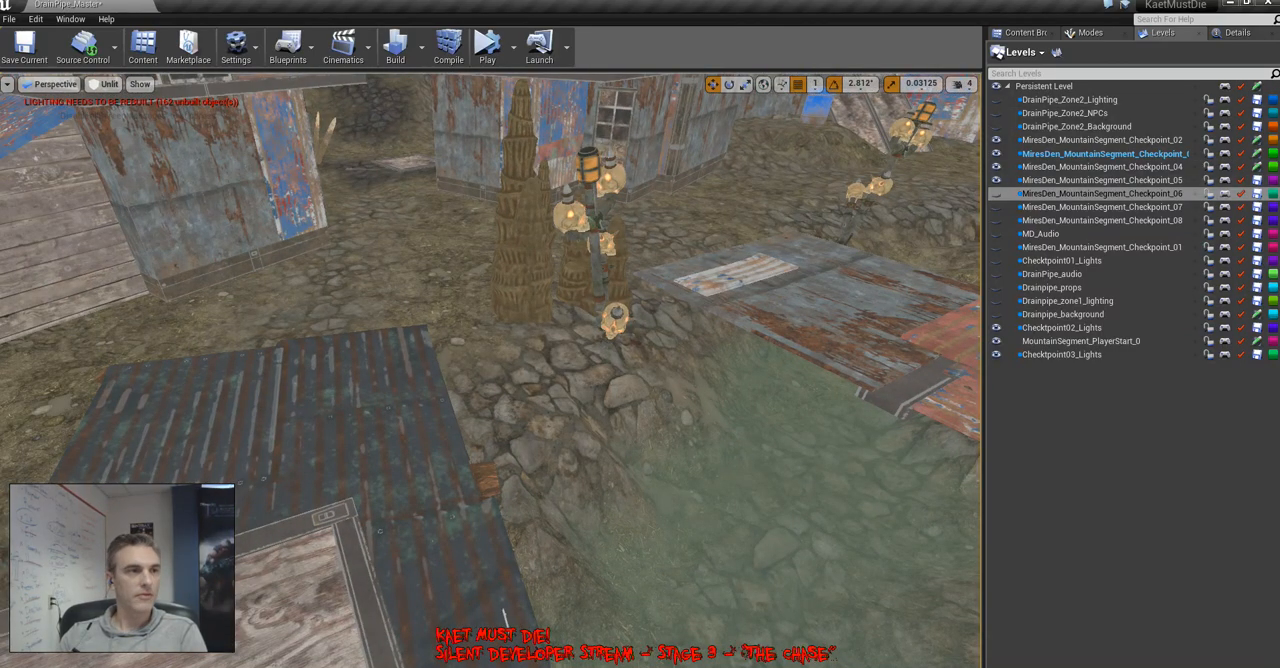
click(9, 19)
click(50, 119)
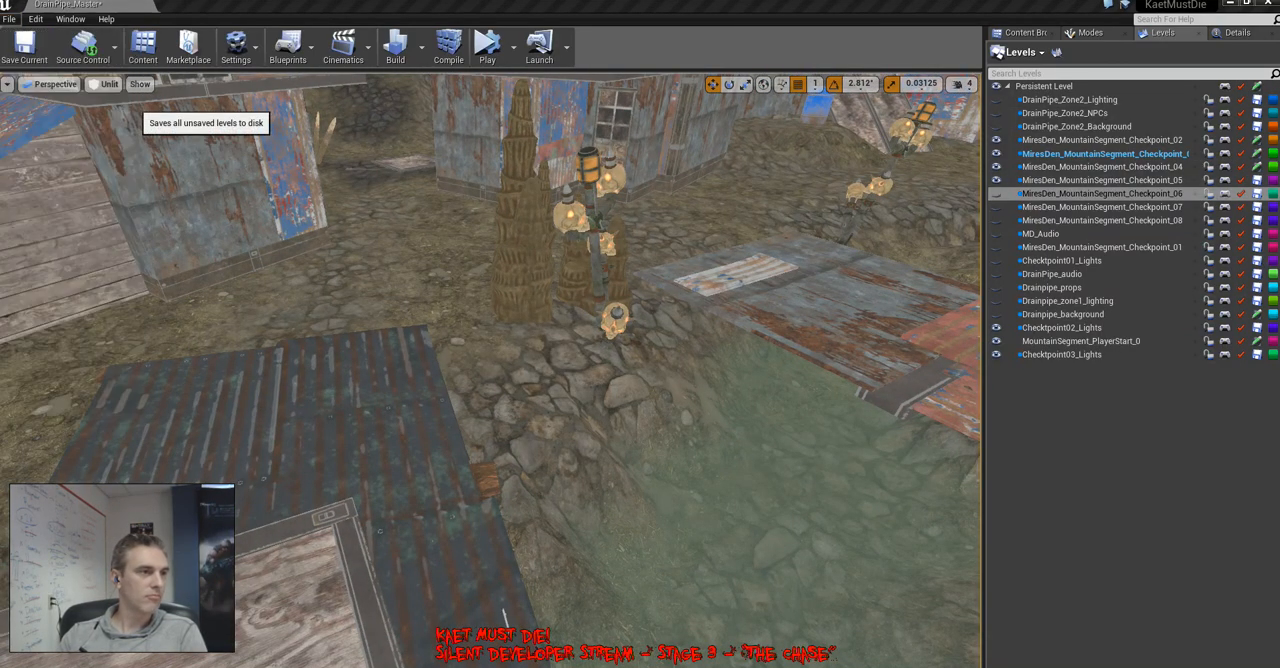
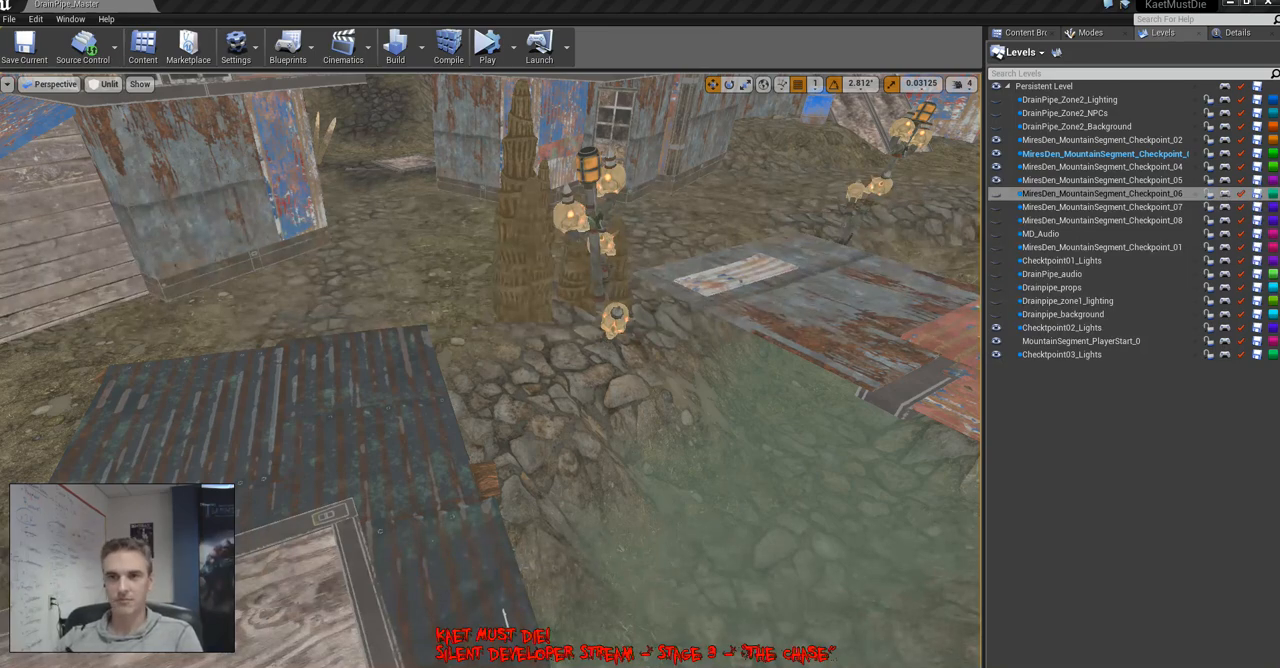
Check what MiresDen_MountainSegment_Checkpoint_02 contains by making it the current level and toggling its visibility off and on
right_drag(504, 614, 510, 515)
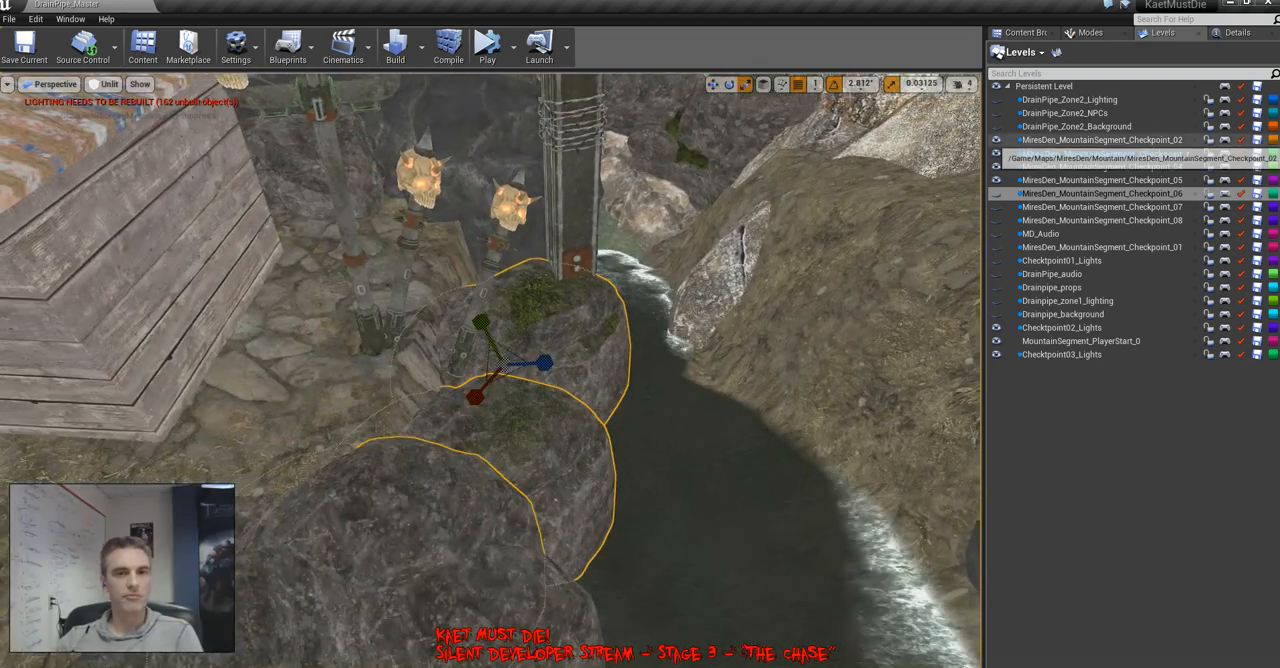
double_click(1100, 140)
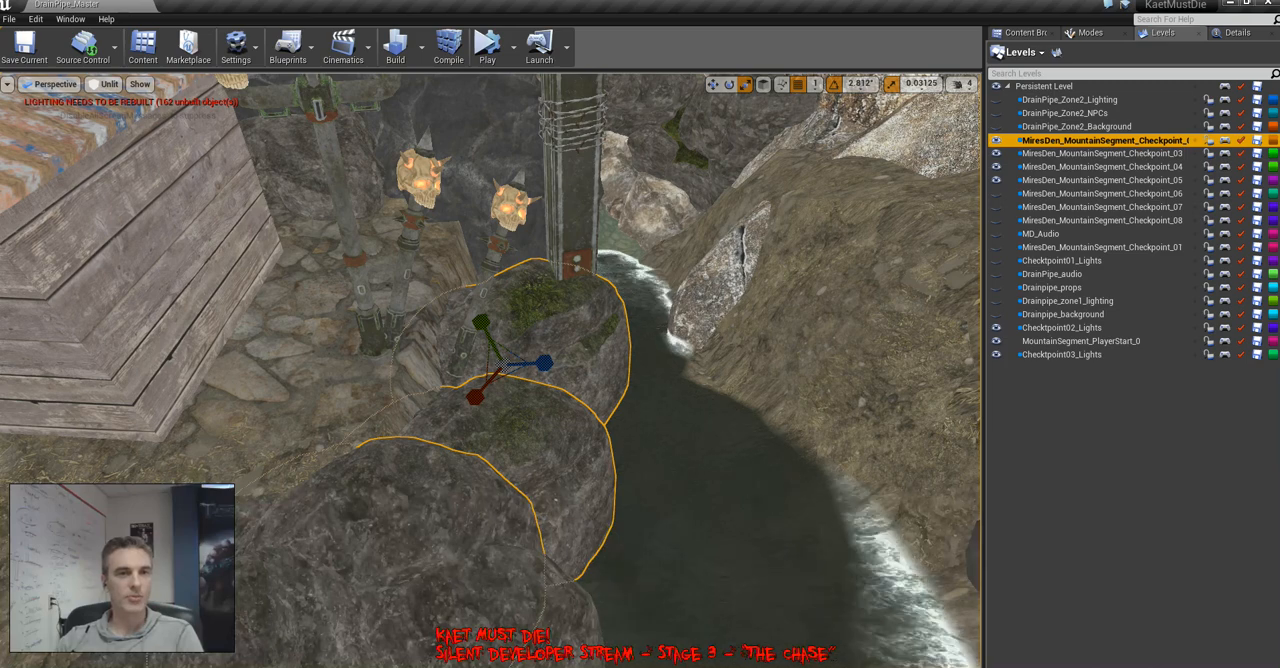
click(995, 140)
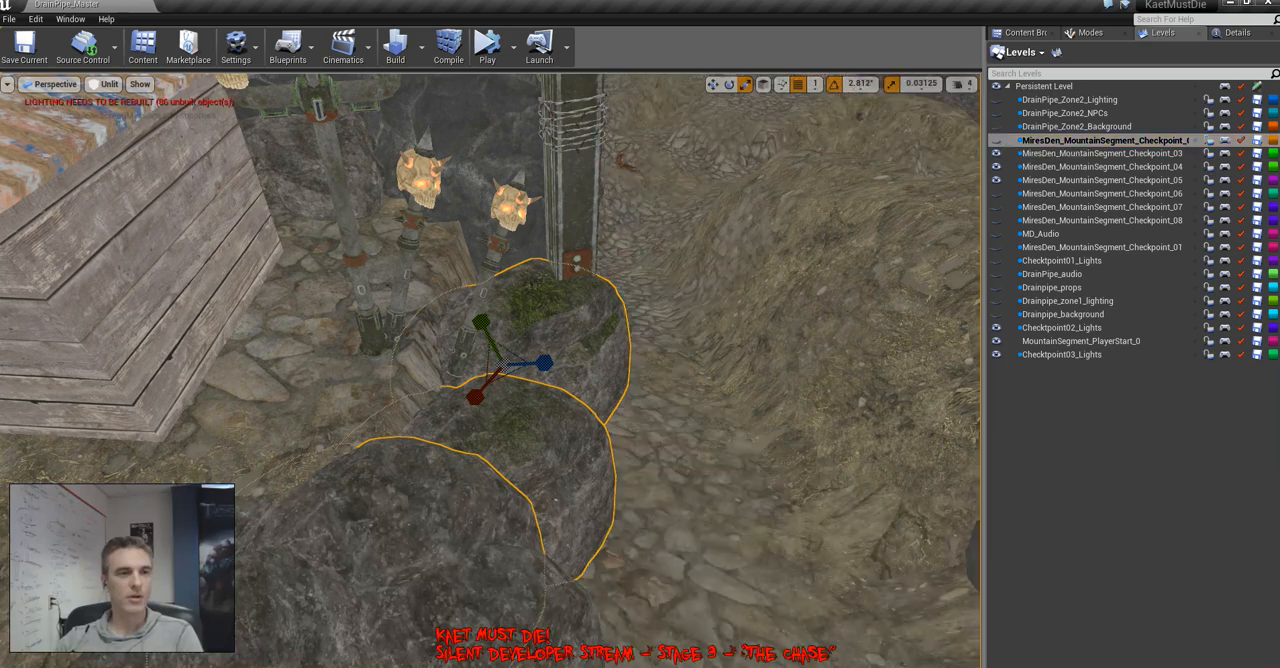
right_drag(600, 390, 690, 270)
click(995, 140)
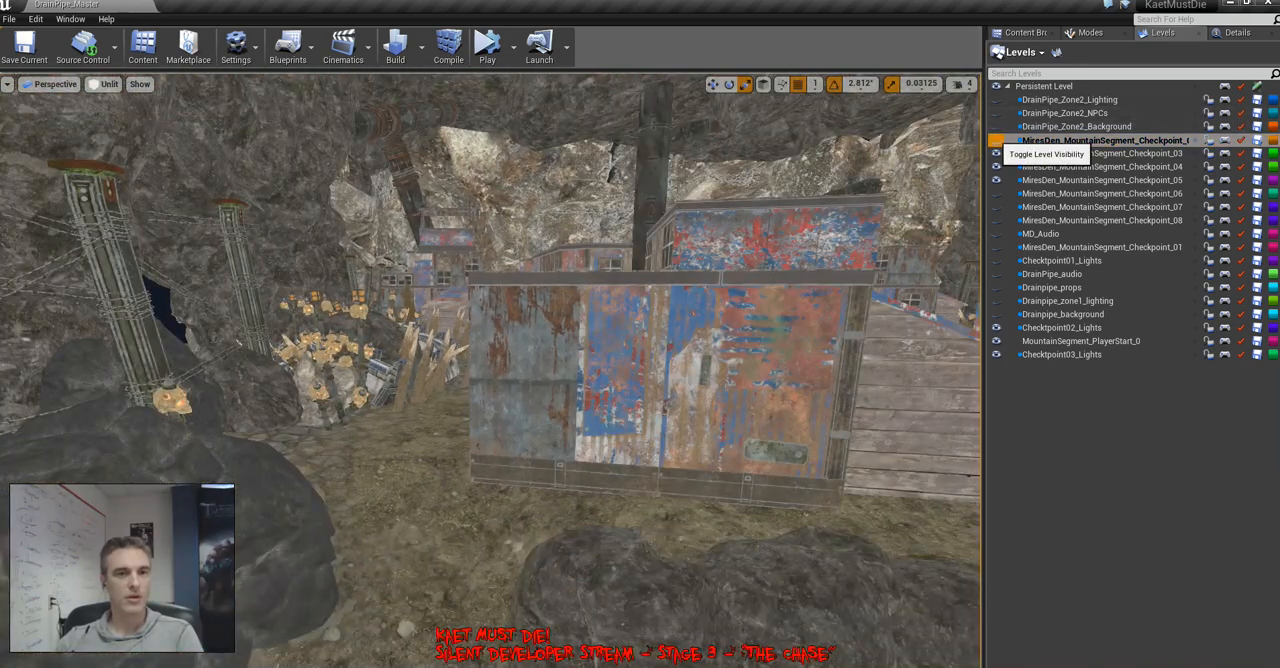
Make MiresDen_MountainSegment_Checkpoint_03 the current level and duplicate the selected mossy rocks onto the opposite riverbank
double_click(1090, 153)
right_drag(600, 390, 440, 490)
key(w)
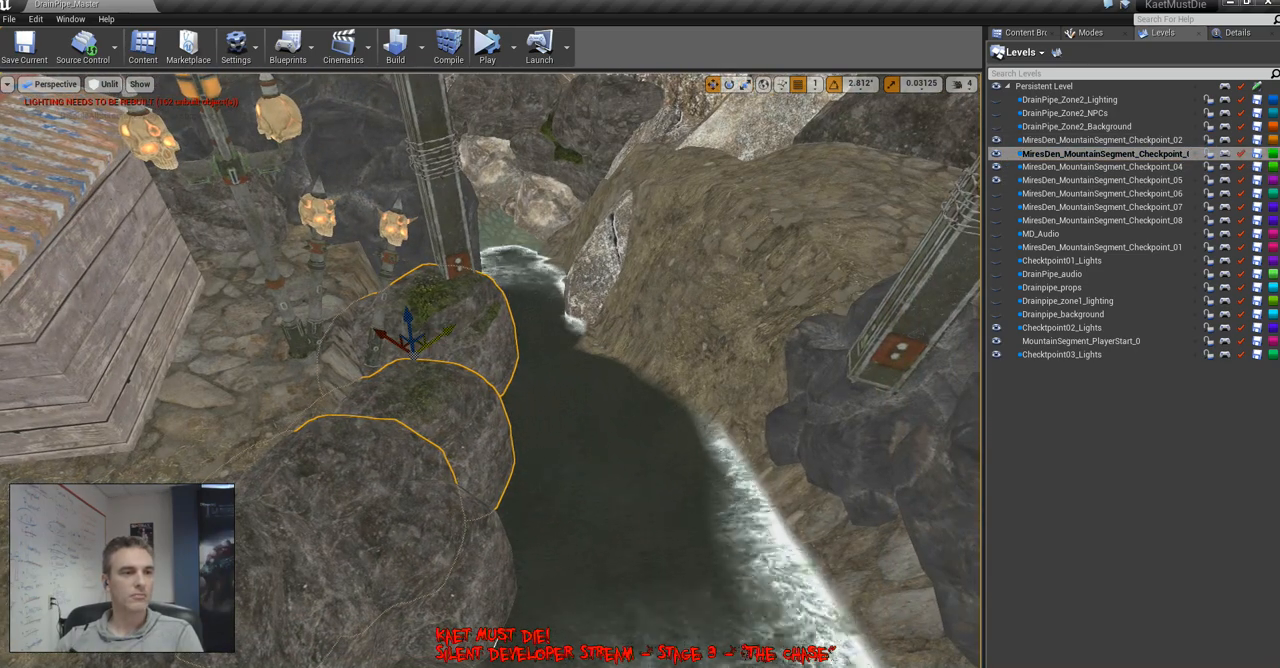
right_drag(385, 412, 385, 550)
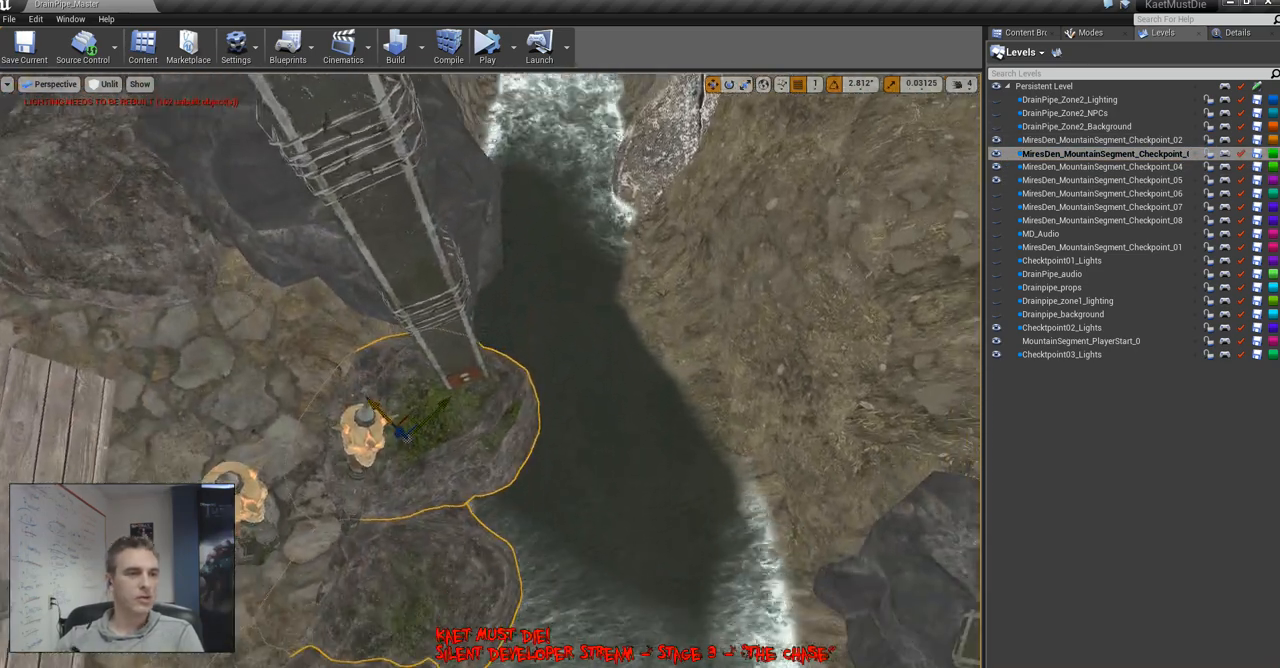
alt+drag(403, 424, 870, 400)
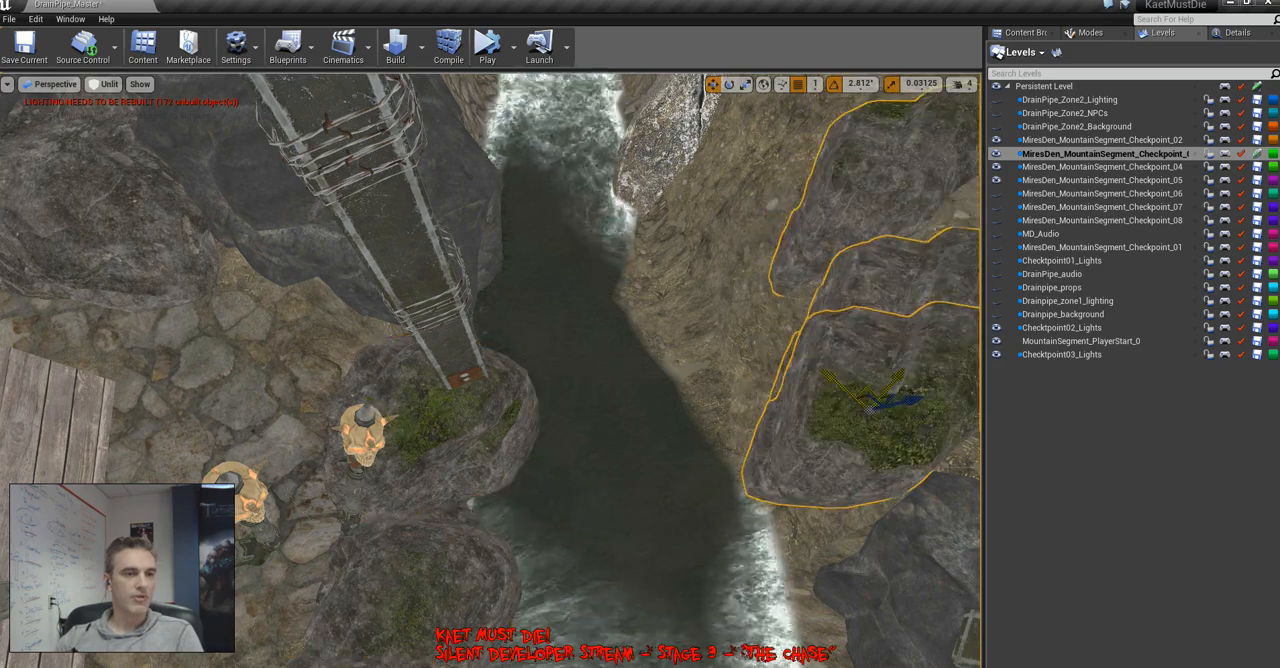
right_drag(870, 402, 950, 325)
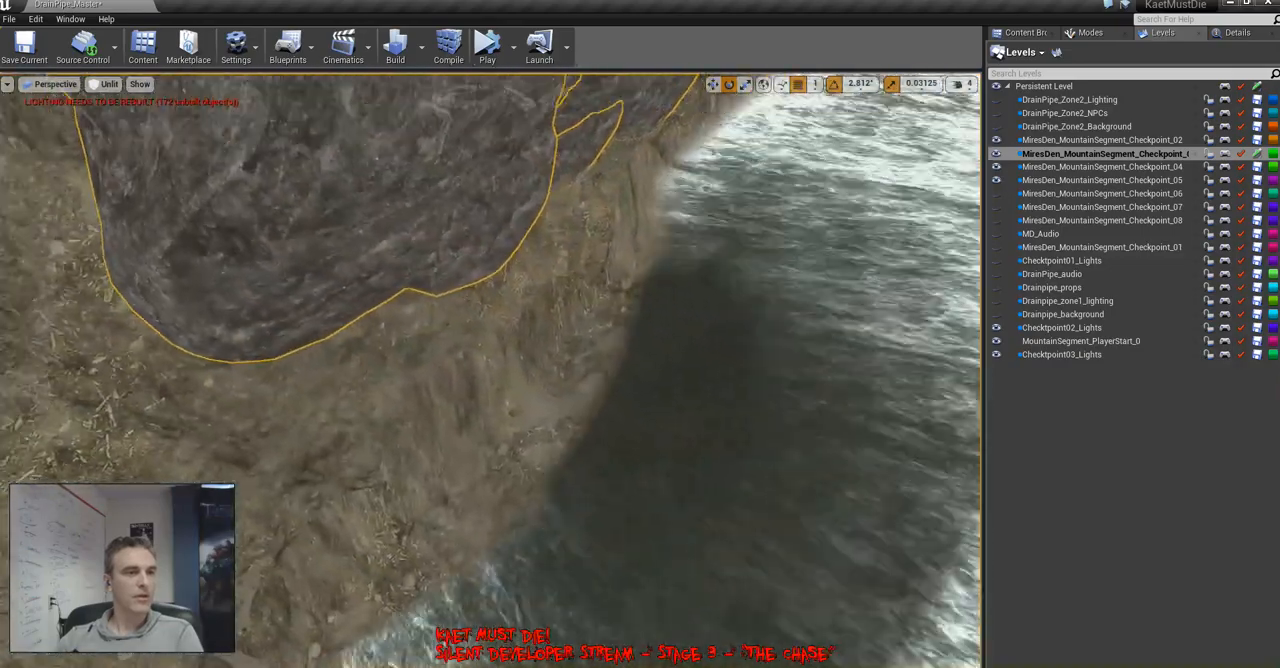
Position a mossy rock at the waterline beneath the large rocks on the earthen riverbank
mouse_move(793, 440)
right_down()
mouse_move(791, 405)
mouse_move(793, 440)
right_up()
key(w)
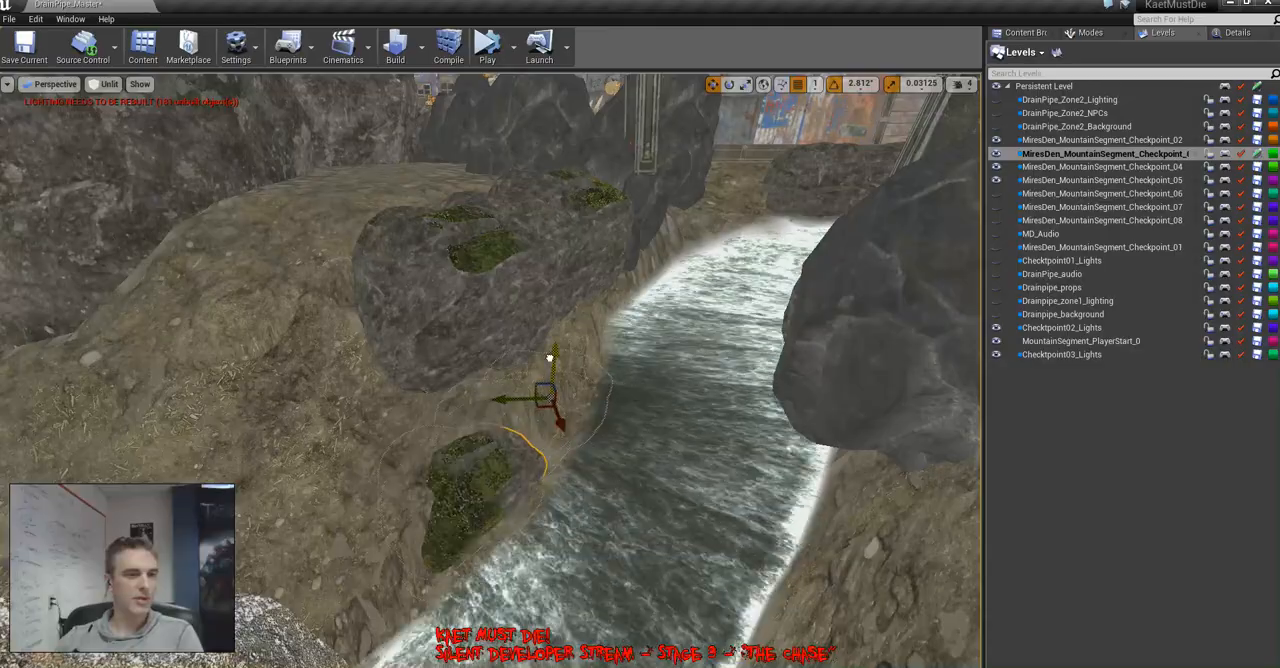
key(w)
mouse_move(586, 427)
right_down()
mouse_move(578, 415)
mouse_move(588, 445)
mouse_move(584, 430)
right_up()
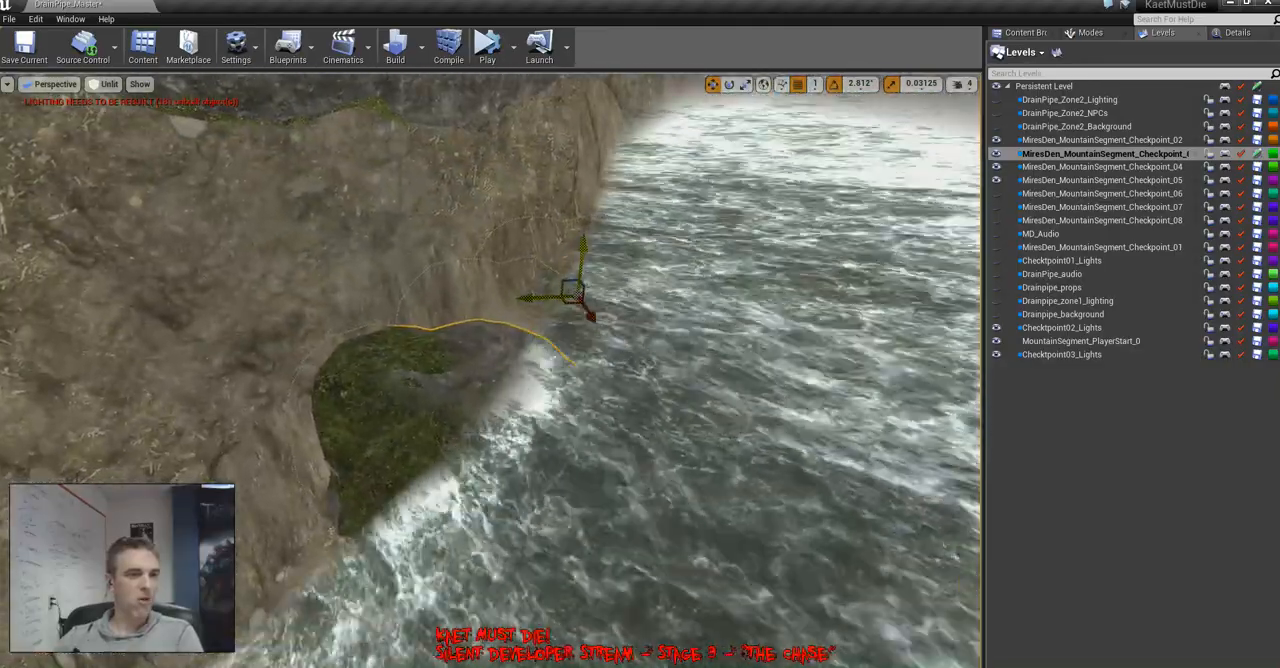
drag(572, 292, 583, 182)
right_drag(587, 193, 436, 262)
key(e)
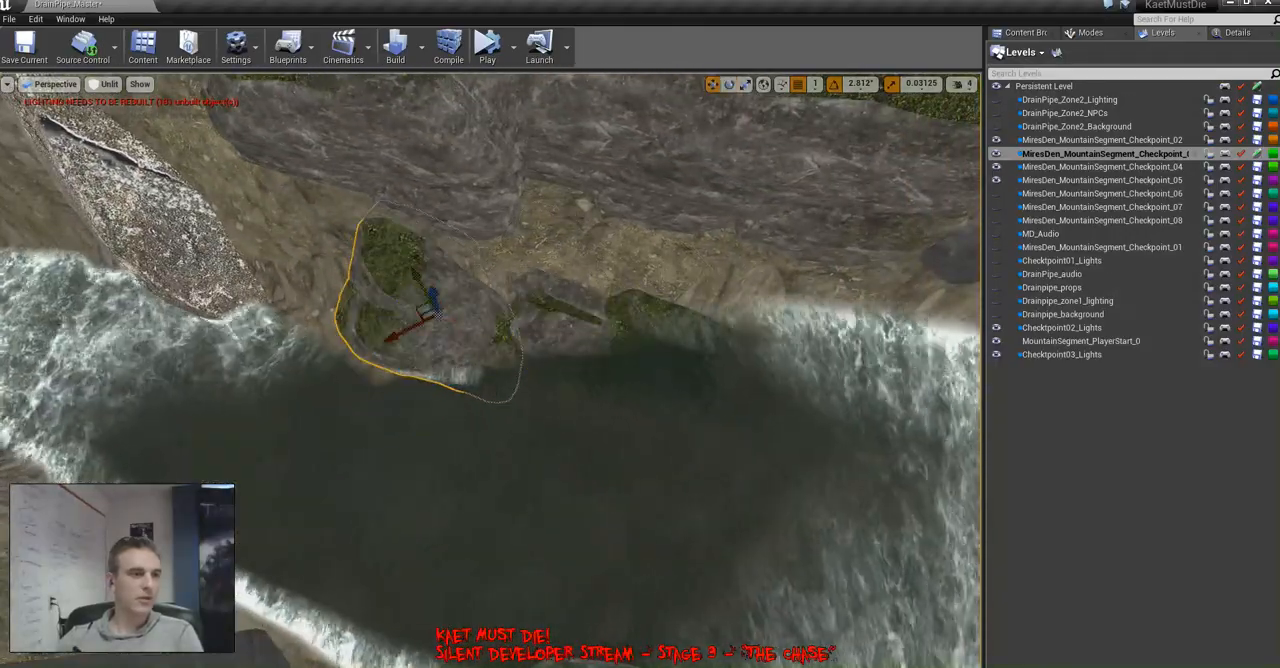
Shift the mossy rock along the bank toward the pale boulder and move its neighbouring rock in beside it
drag(428, 296, 310, 287)
click(562, 328)
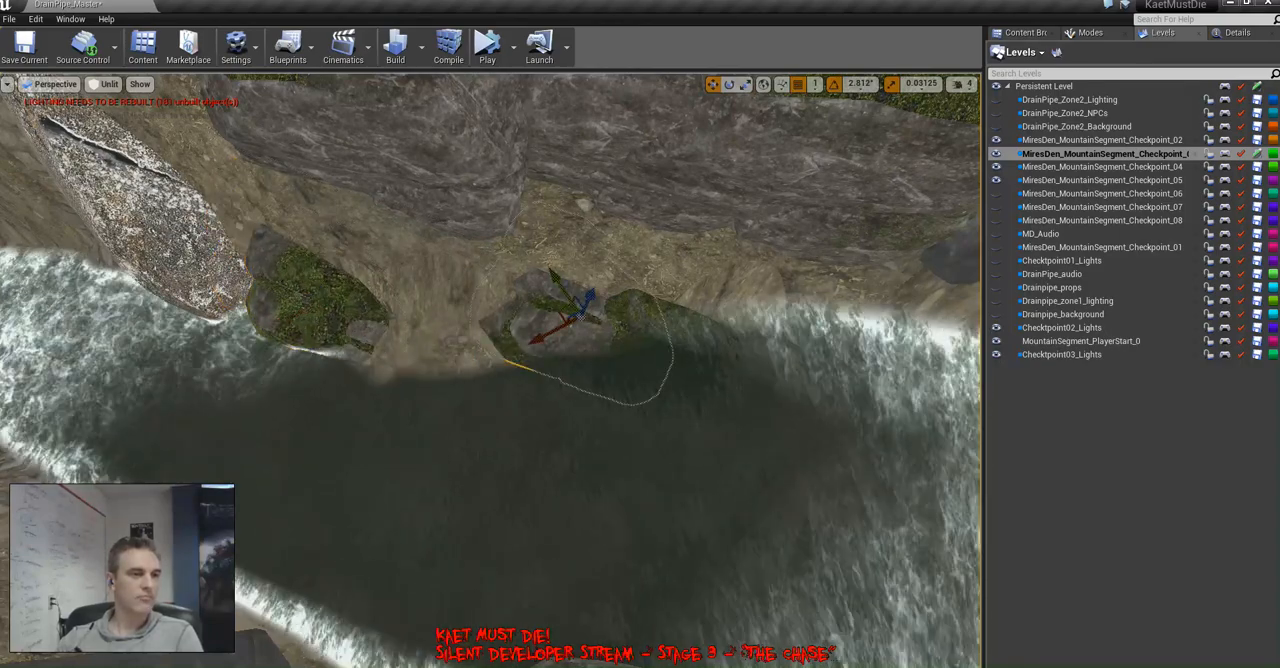
drag(573, 318, 399, 322)
right_drag(399, 322, 424, 280)
Adjust the height of the next rock at the river's edge to continue the row along the bank
key(w)
key(s)
key(w)
key(w)
key(s)
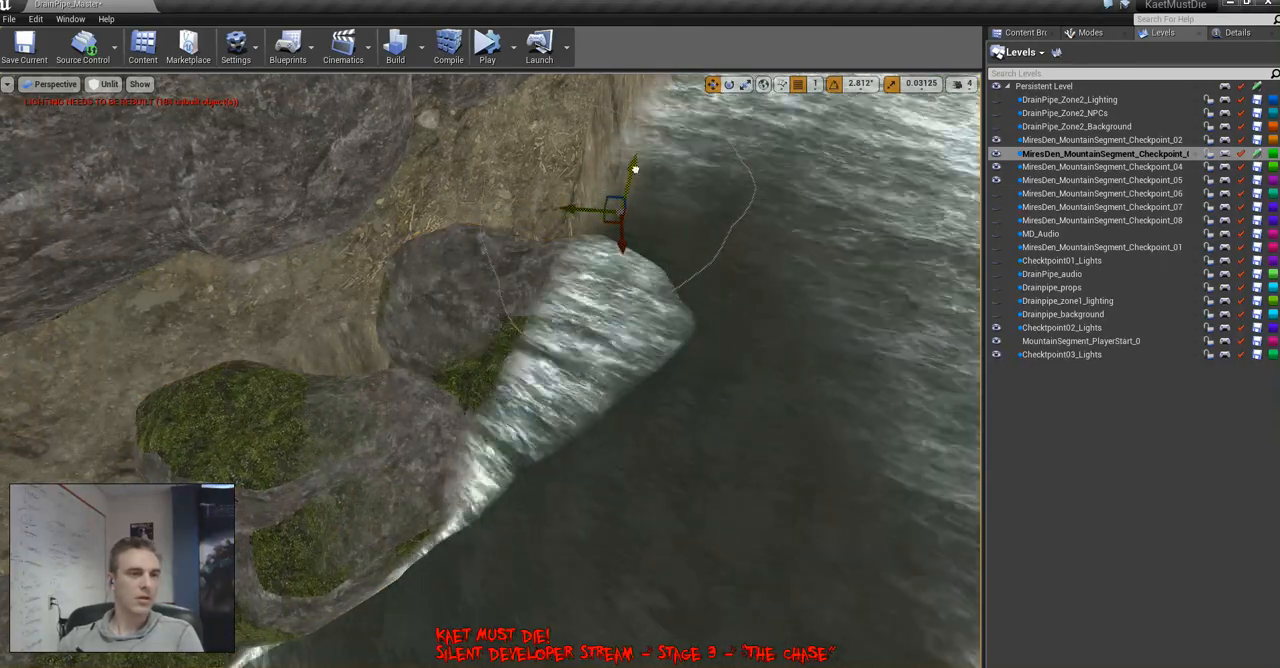
right_drag(490, 370, 490, 290)
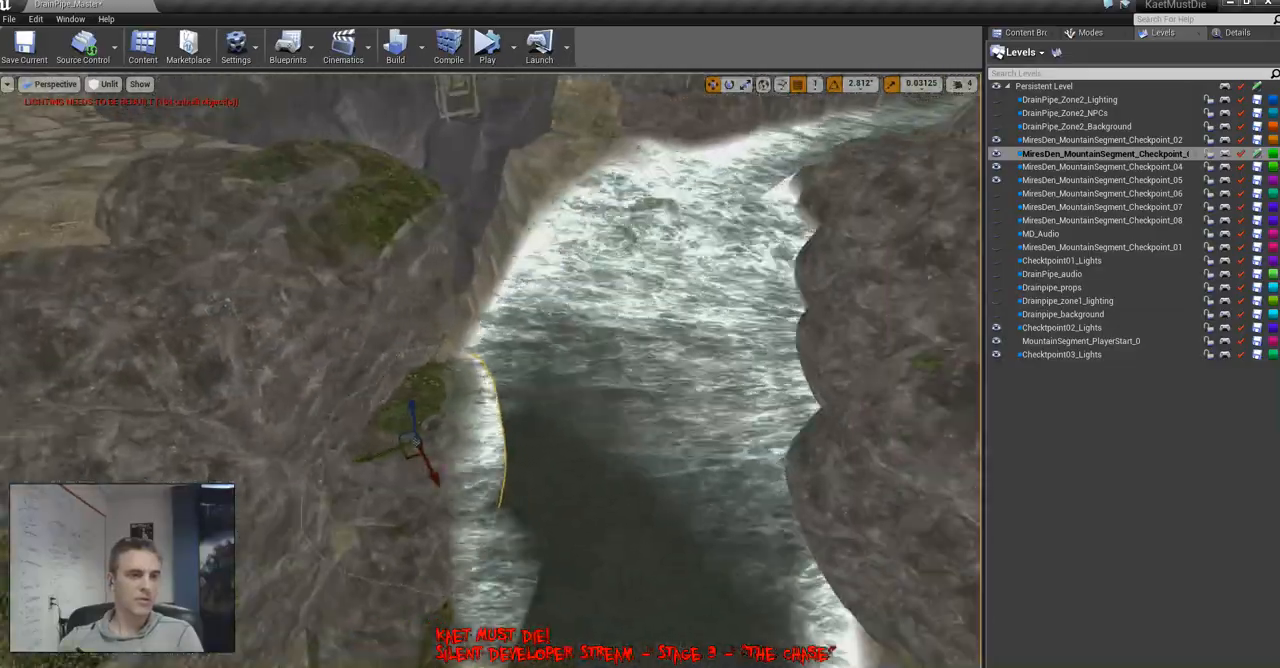
Reposition the large boulder above the riverbank and review the river canyon in lit and unlit shading
right_drag(490, 370, 430, 322)
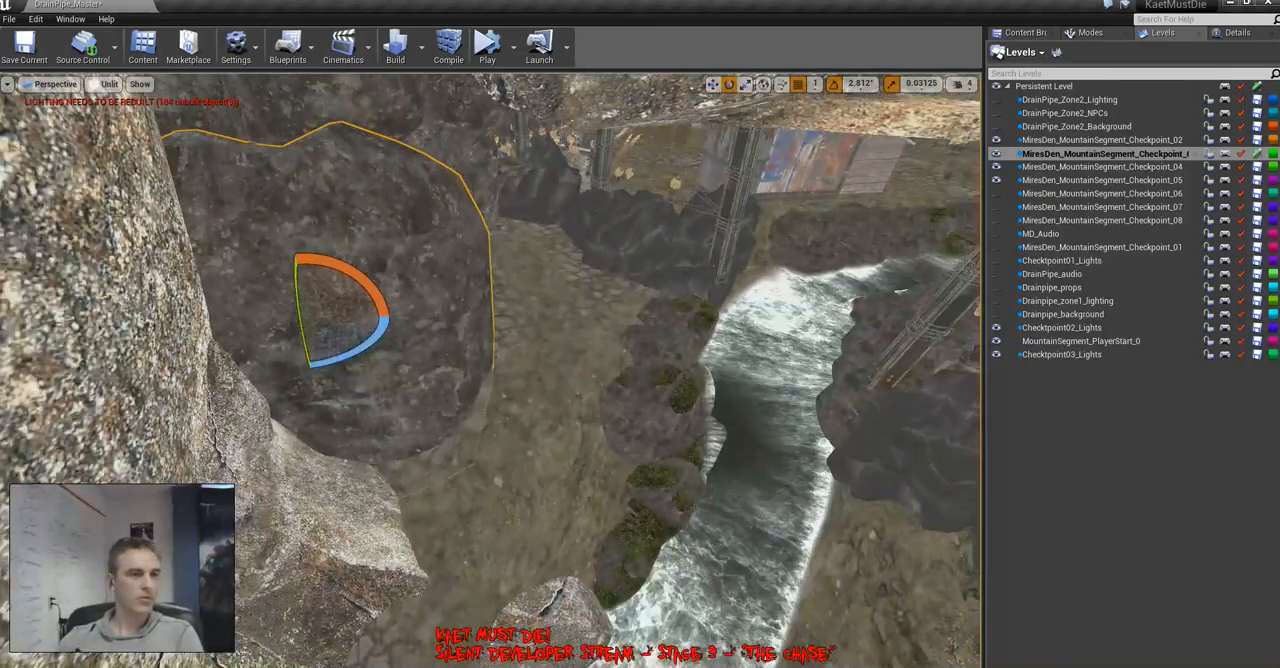
key(f)
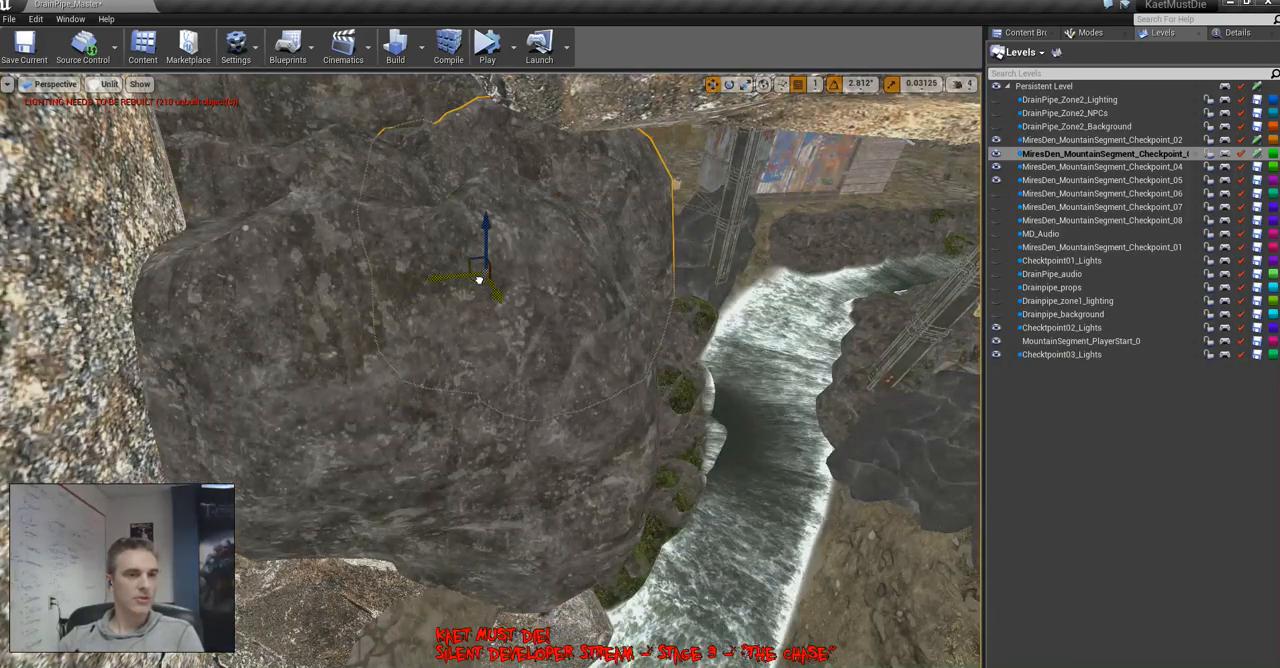
key(w)
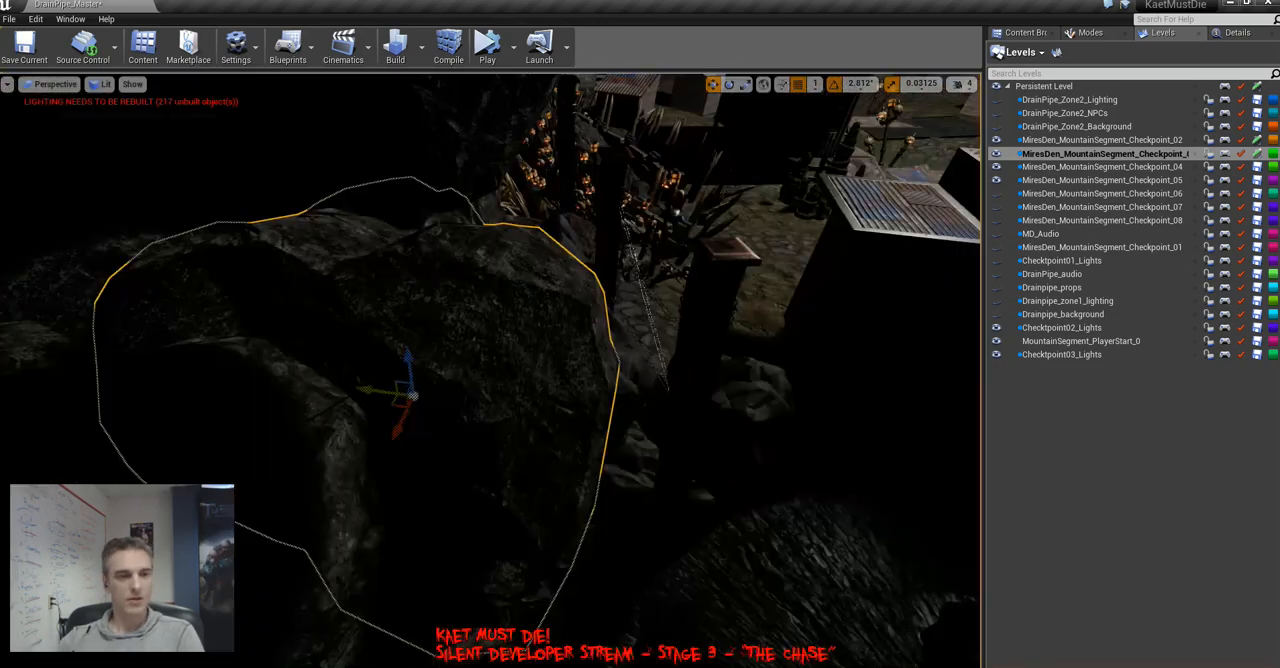
key(w)
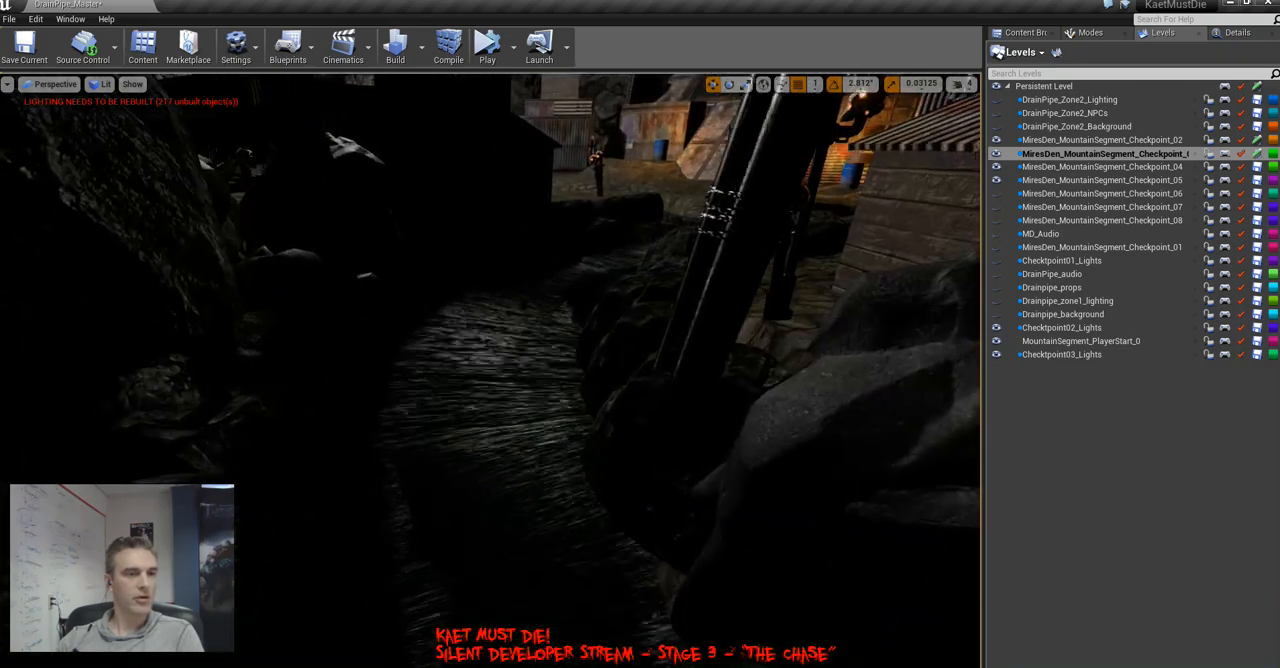
key(s)
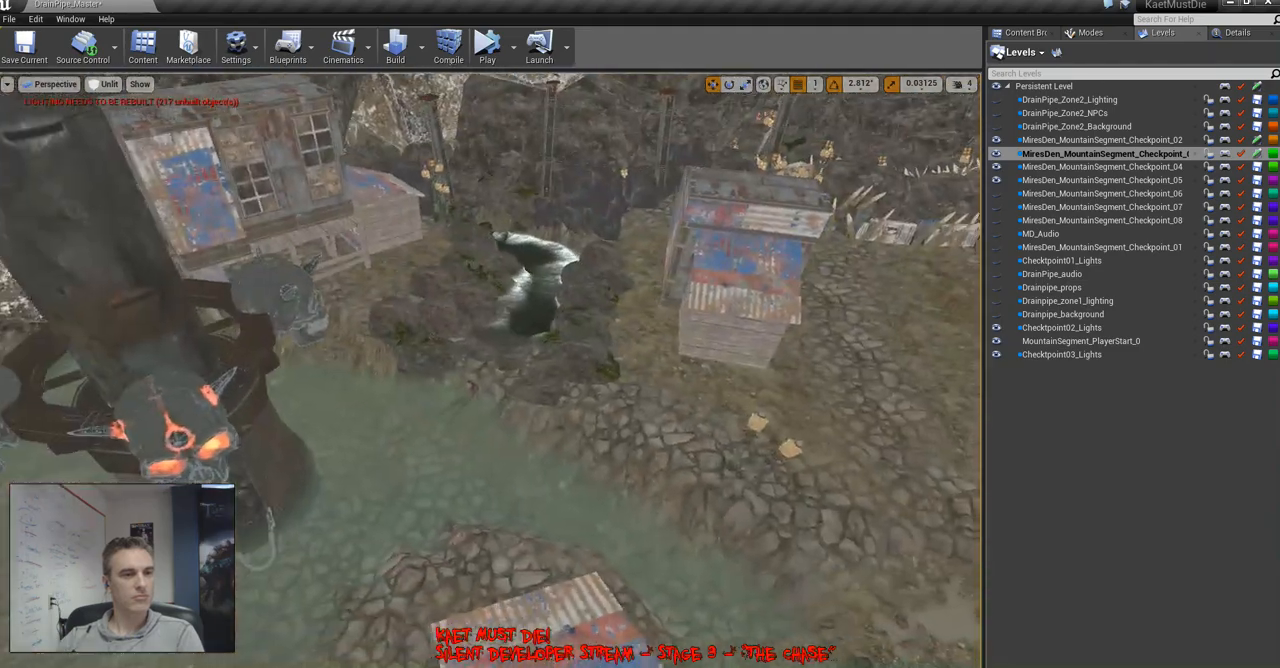
right_drag(490, 370, 560, 345)
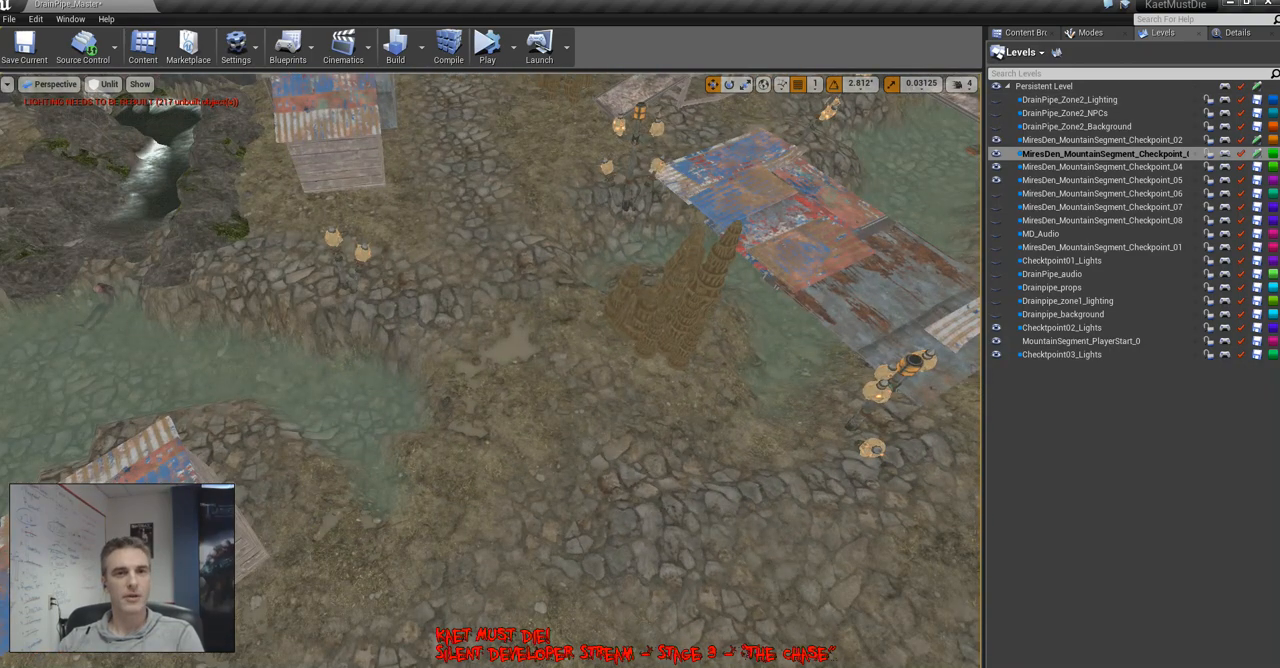
Use the landscape Flatten sculpting tool to lower the ground between the green pool and the stalagmites into a water channel
click(1085, 32)
click(1080, 60)
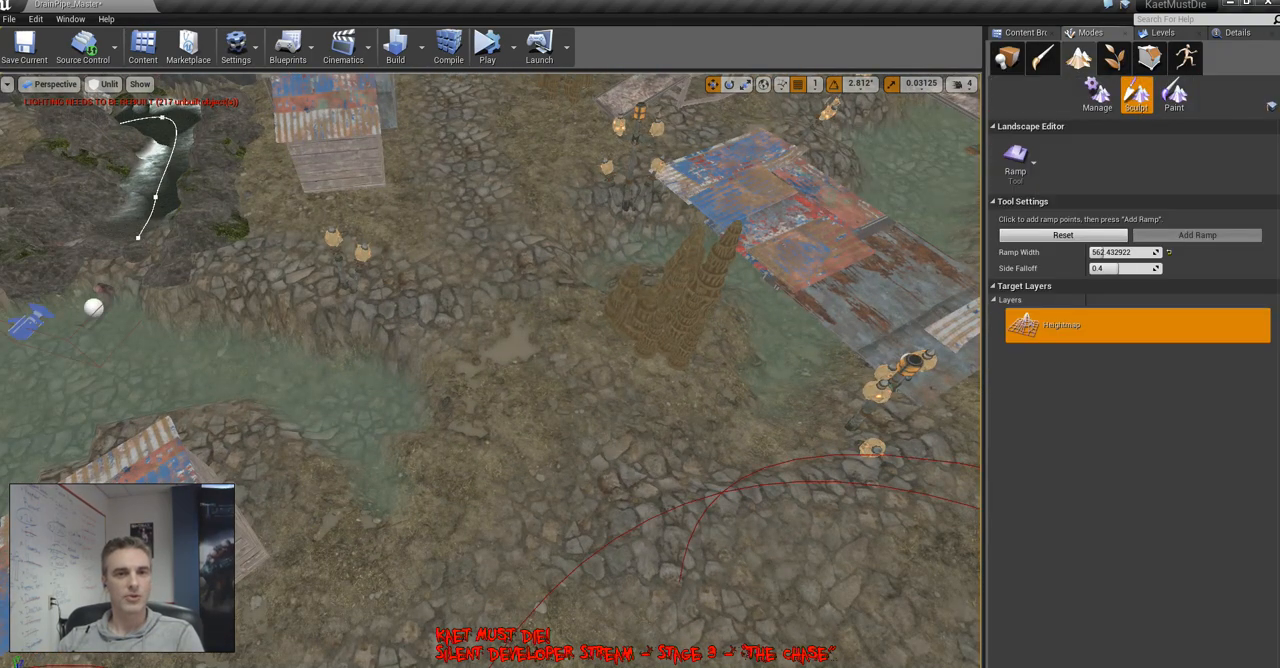
click(1016, 160)
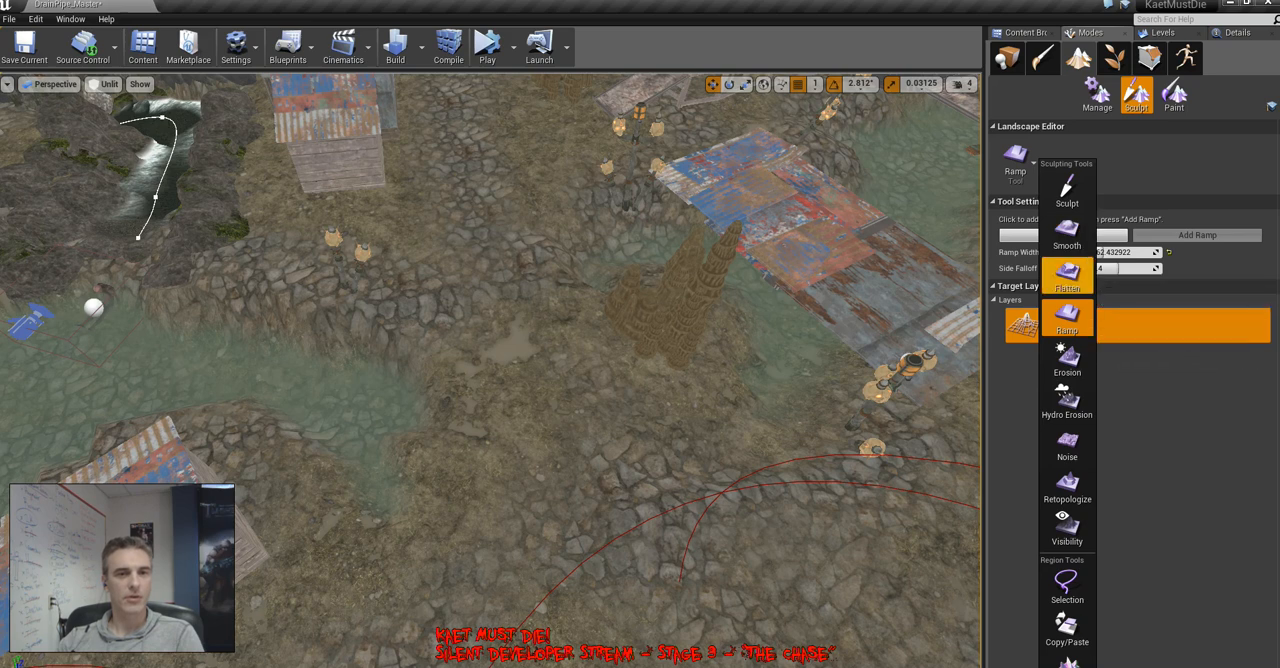
click(1067, 275)
mouse_move(527, 345)
mouse_down()
mouse_move(586, 280)
mouse_move(391, 394)
mouse_move(466, 391)
mouse_move(527, 355)
mouse_move(498, 388)
mouse_move(323, 418)
mouse_move(513, 383)
mouse_up()
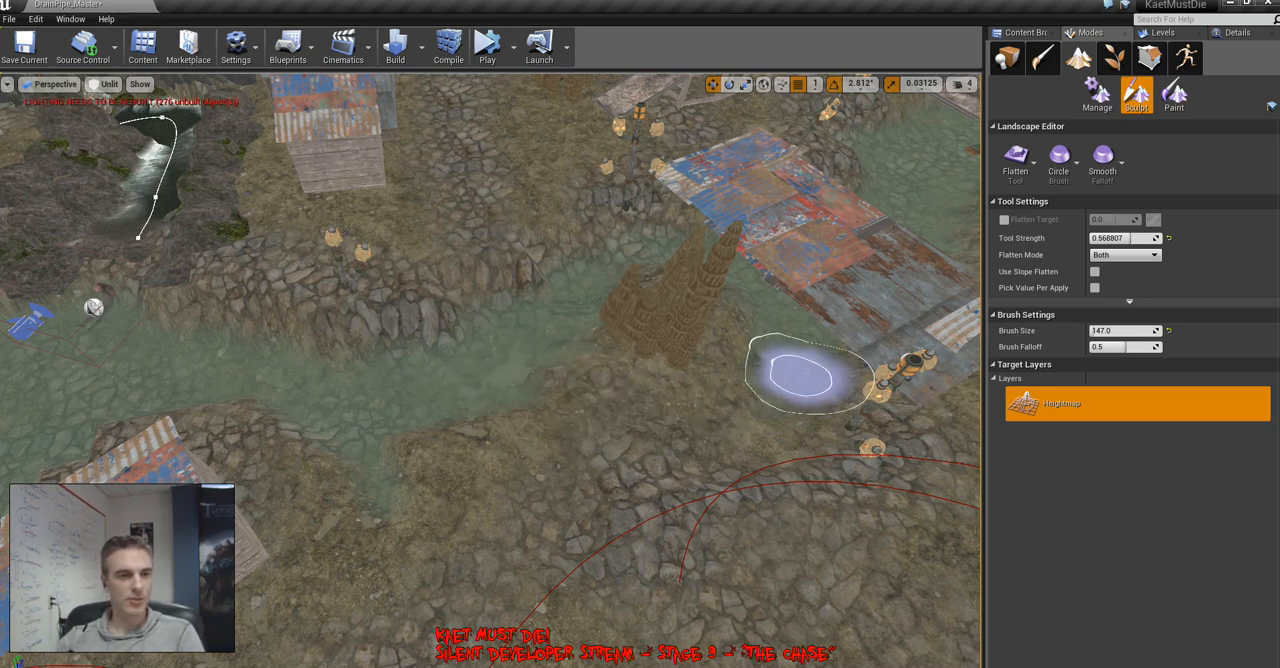
Flatten more terrain around the stalagmites to extend the water channel and shape its banks
mouse_move(797, 375)
mouse_down()
mouse_move(572, 560)
mouse_move(697, 486)
mouse_move(417, 563)
mouse_move(517, 569)
mouse_move(333, 453)
mouse_move(383, 494)
mouse_move(663, 538)
mouse_up()
mouse_move(663, 538)
right_down()
mouse_move(610, 450)
mouse_move(830, 400)
right_up()
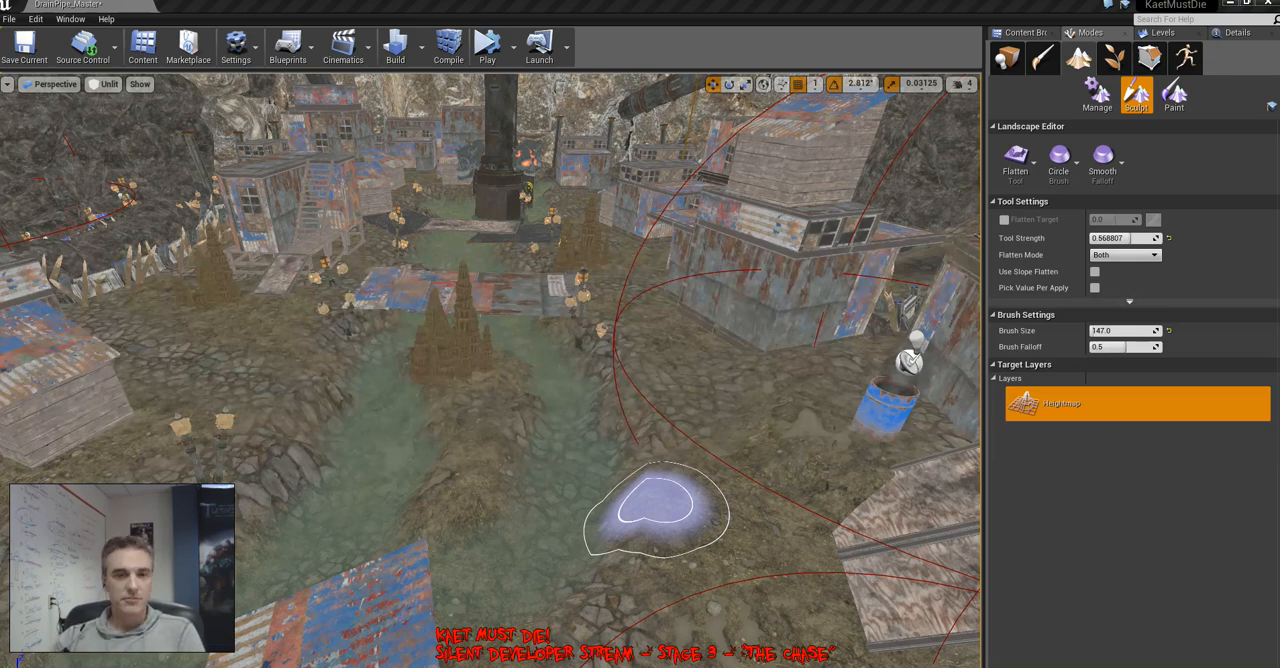
mouse_move(657, 504)
right_down()
mouse_move(600, 522)
mouse_move(680, 430)
mouse_move(710, 510)
mouse_move(706, 498)
right_up()
key(w)
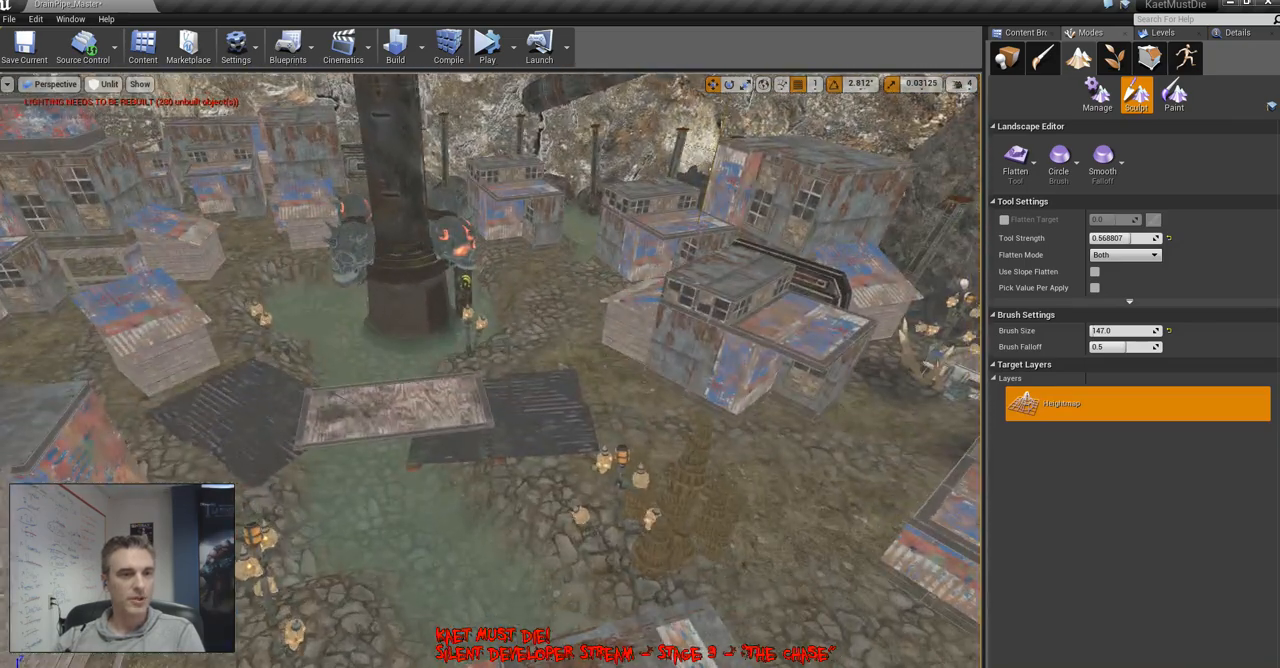
Leave landscape sculpting for placement mode and inspect the village banks and water channel up close
click(1008, 58)
right_drag(660, 380, 700, 376)
key(w)
key(d)
right_drag(600, 376, 1095, 455)
key(w)
key(w)
key(d)
key(a)
Add a landscape ramp with the Ramp tool from the stone bank near the skull lamps down into the water channel
click(1079, 57)
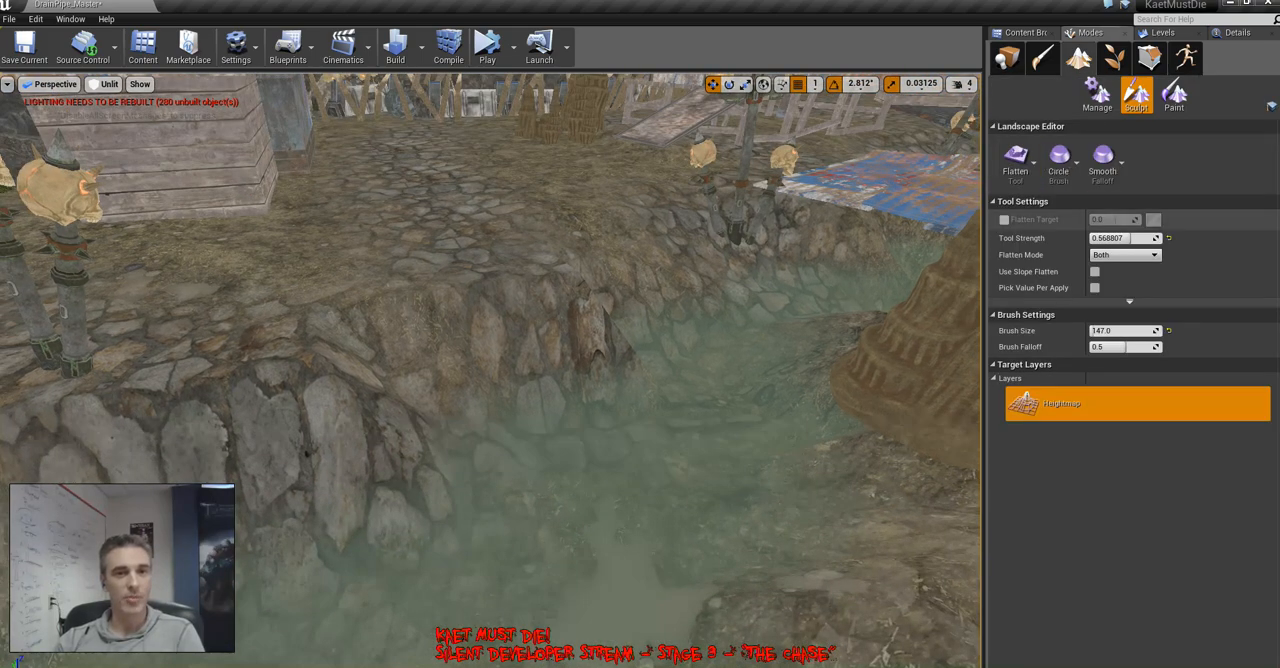
click(1018, 170)
click(1067, 318)
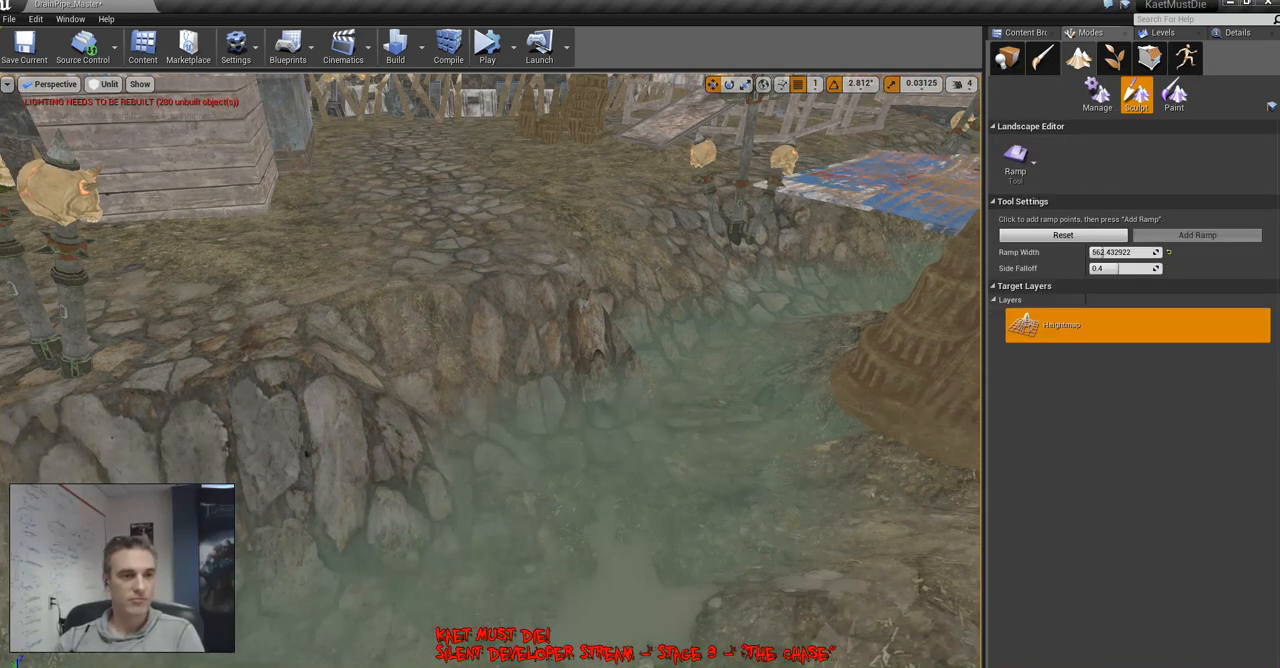
drag(465, 214, 528, 386)
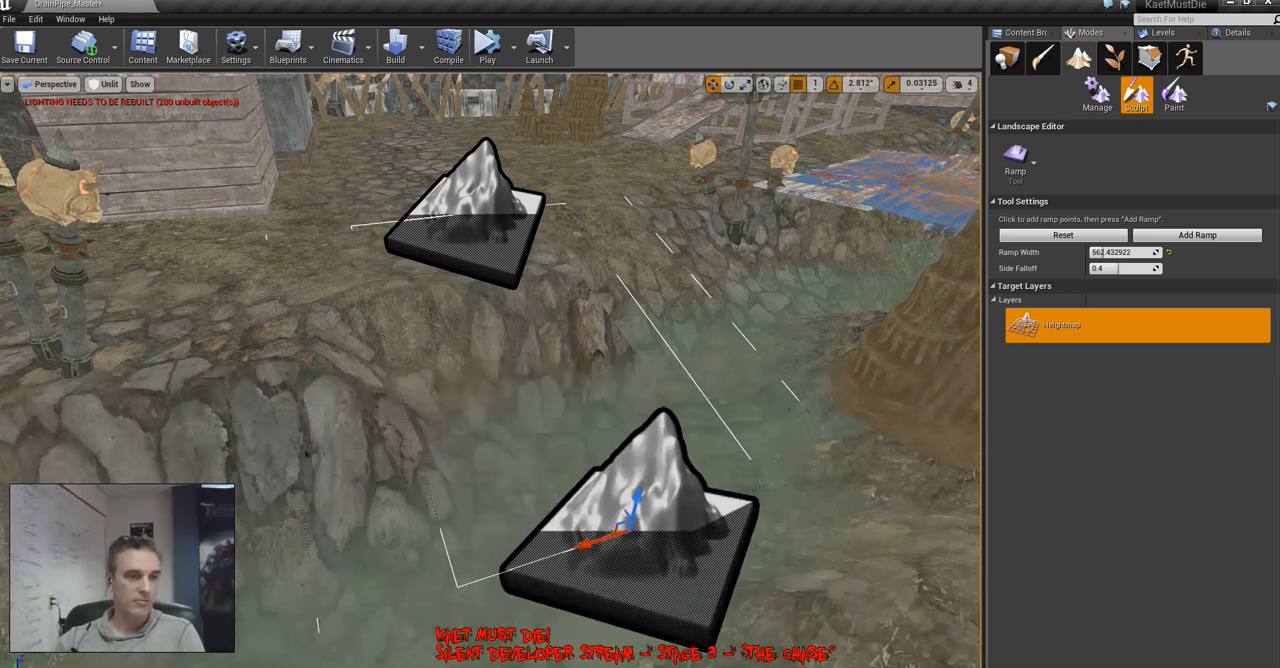
click(1197, 235)
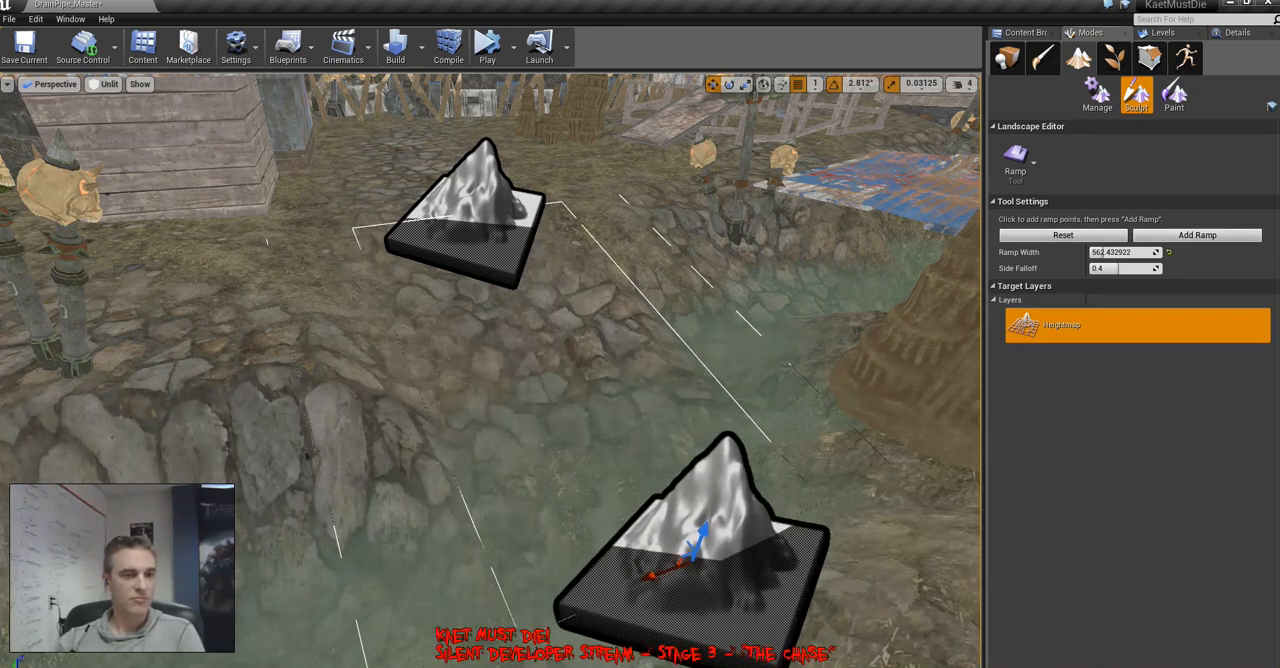
right_drag(551, 373, 340, 398)
key(Escape)
Add a landscape ramp from the high ground near the blue barrel down to the channel and clear its ramp points
right_drag(551, 373, 675, 358)
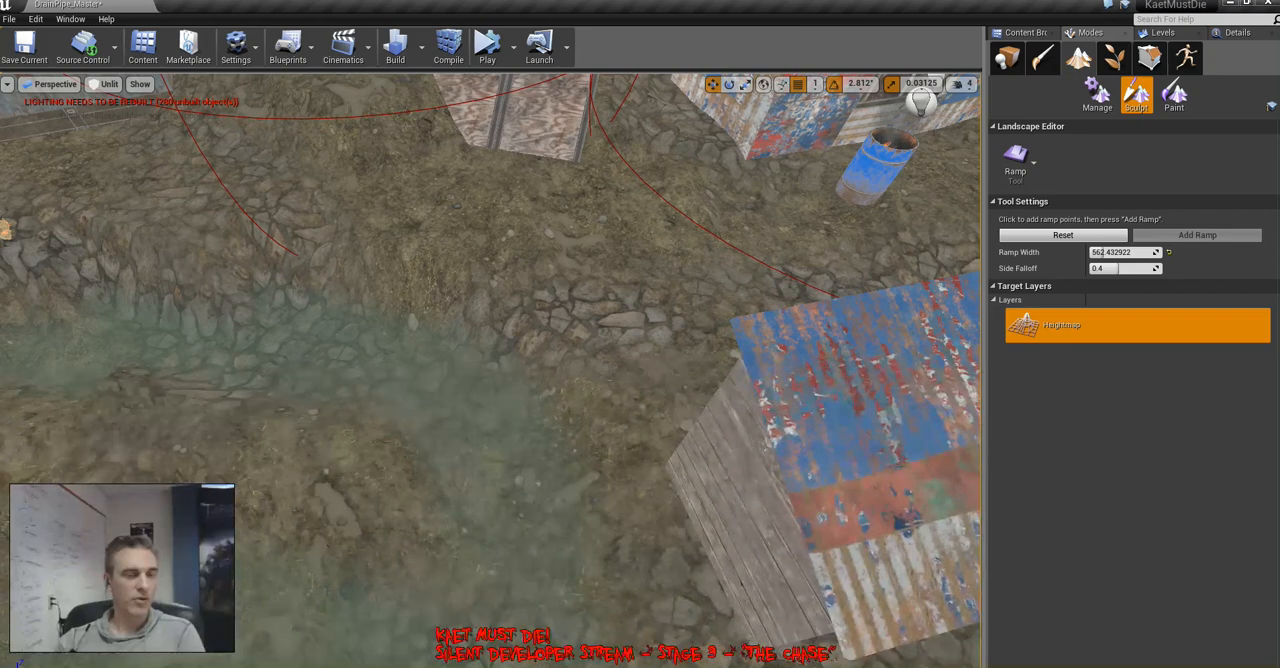
drag(711, 238, 474, 441)
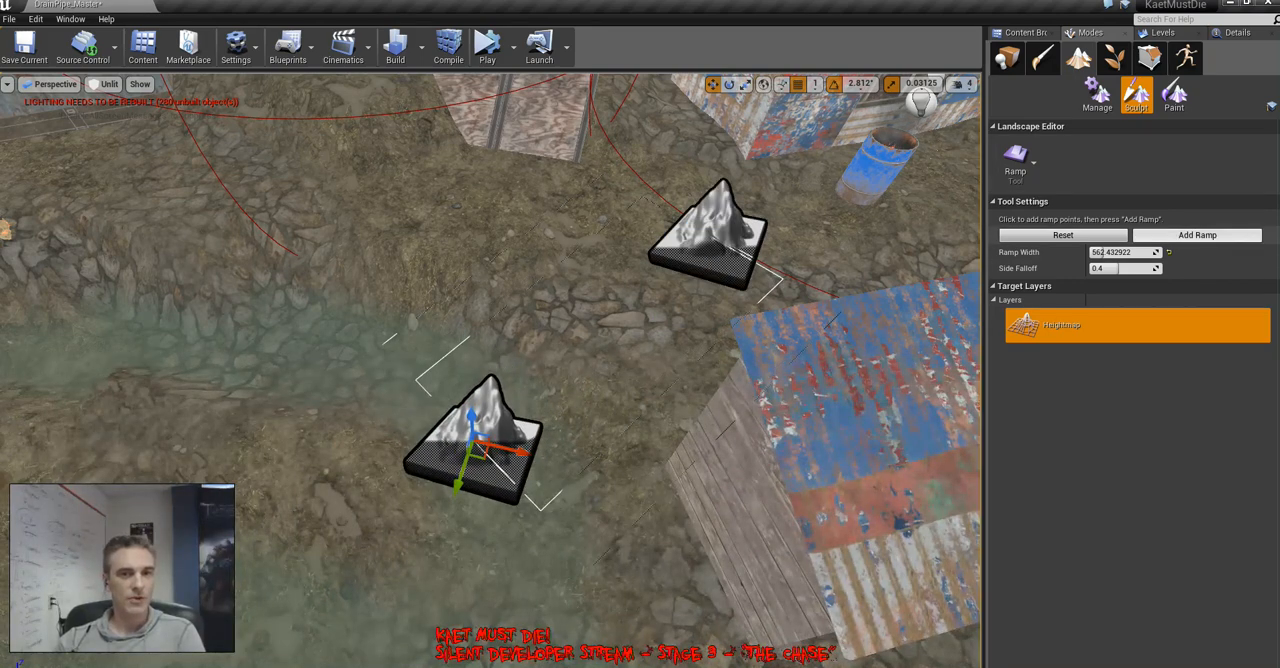
click(1197, 235)
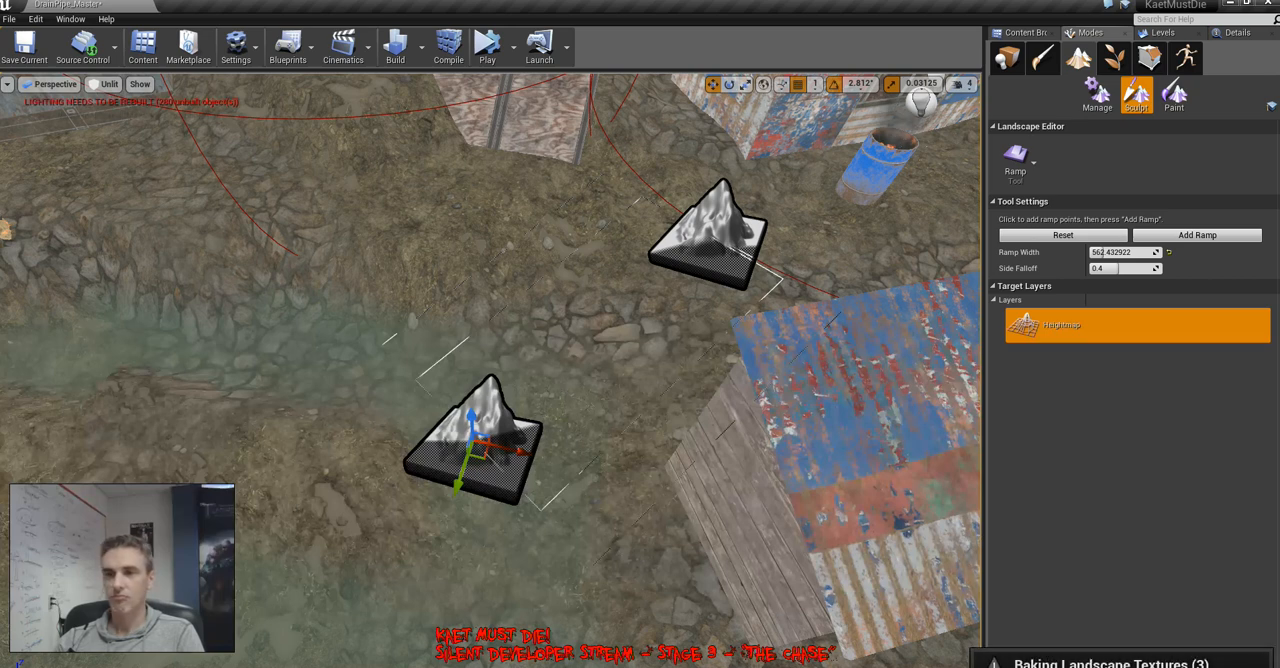
right_click(536, 370)
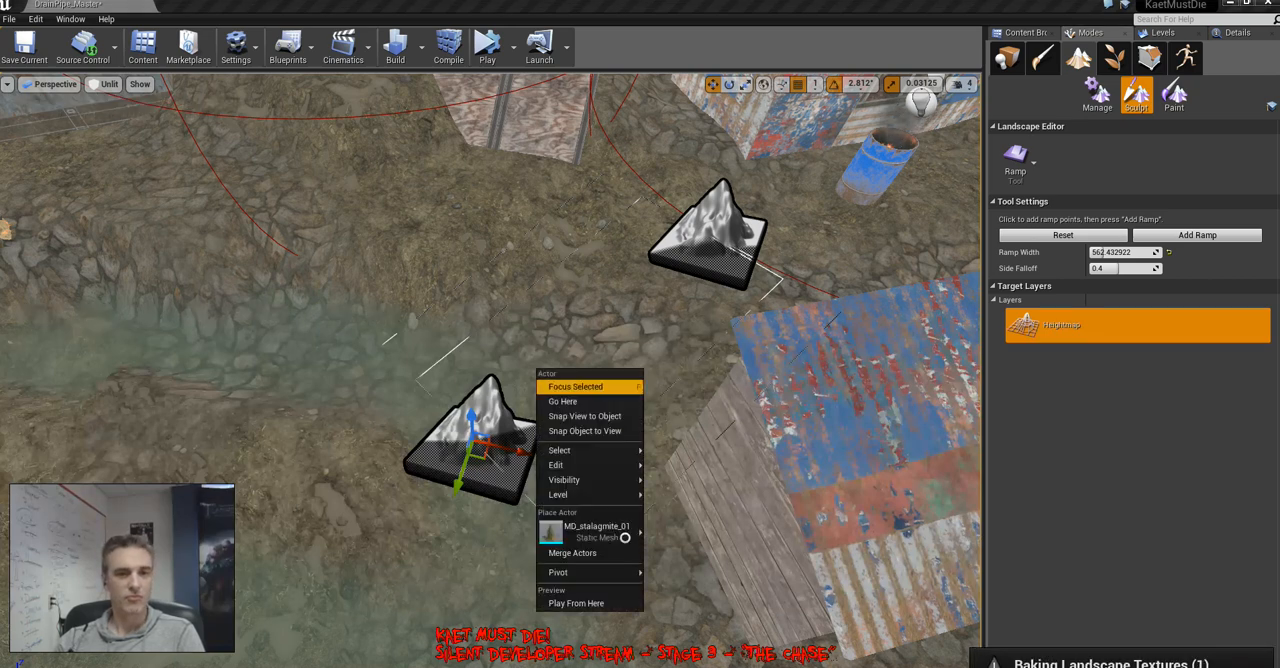
key(Escape)
right_click(570, 313)
key(Escape)
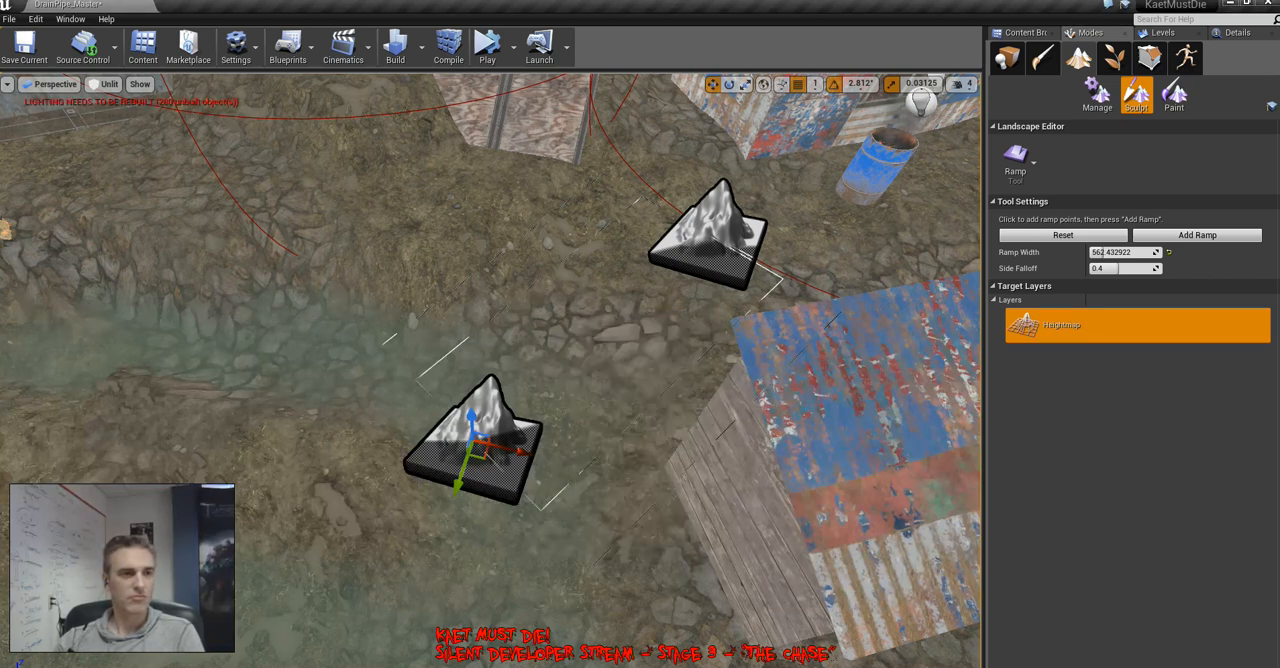
key(Escape)
Add a landscape ramp from the bank beside the stalagmites and skull lamp across the water to the near bank
right_drag(570, 313, 540, 250)
drag(492, 190, 447, 507)
click(1197, 235)
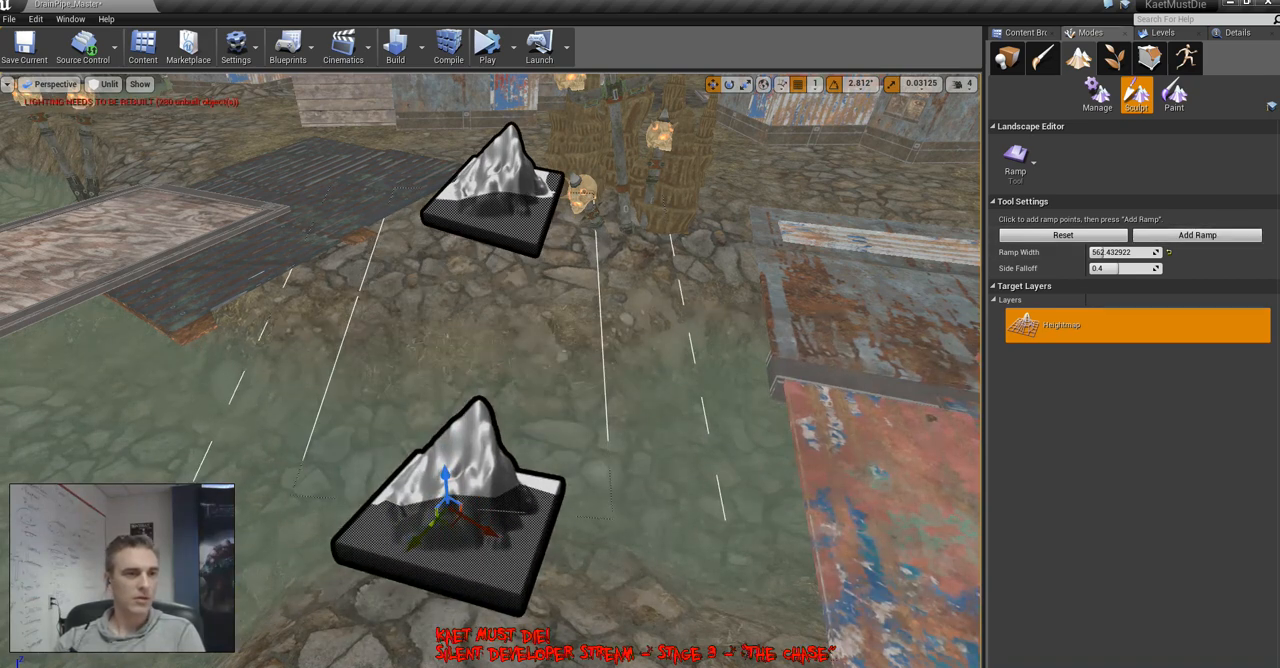
Add a landscape ramp from the ground between the wooden shacks down the stone bank into the water and clear its ramp points
right_click(617, 391)
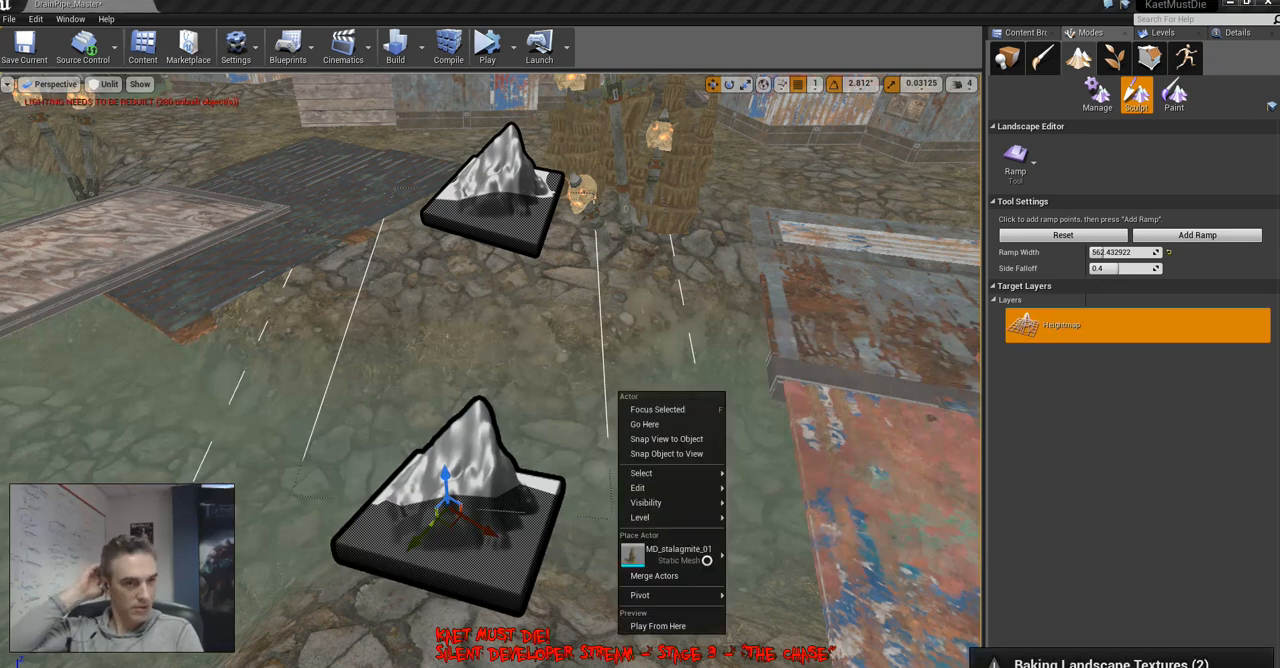
key(Escape)
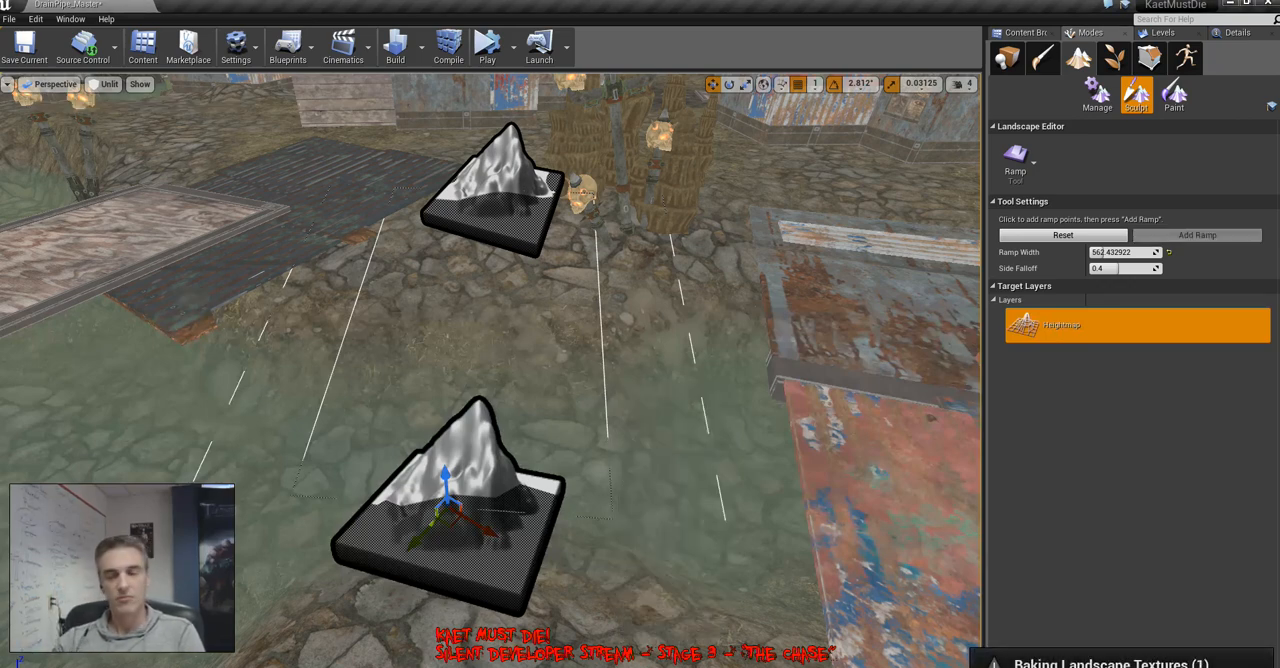
right_click(636, 410)
right_drag(636, 410, 75, 480)
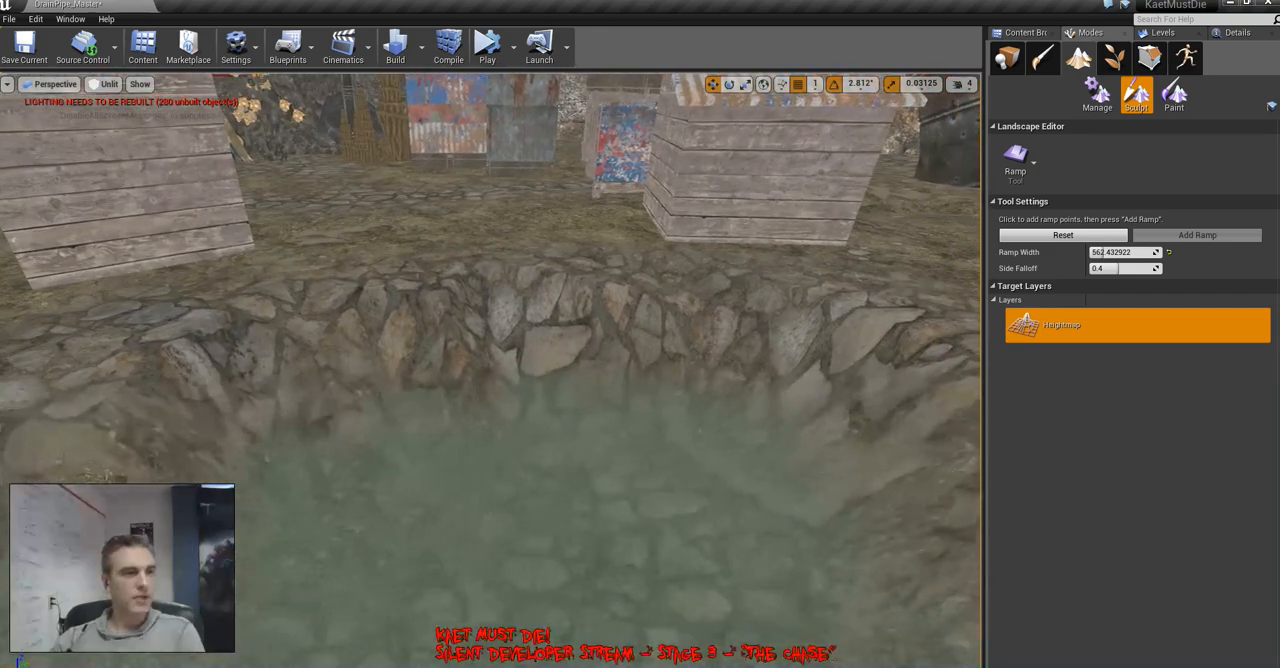
drag(489, 202, 598, 665)
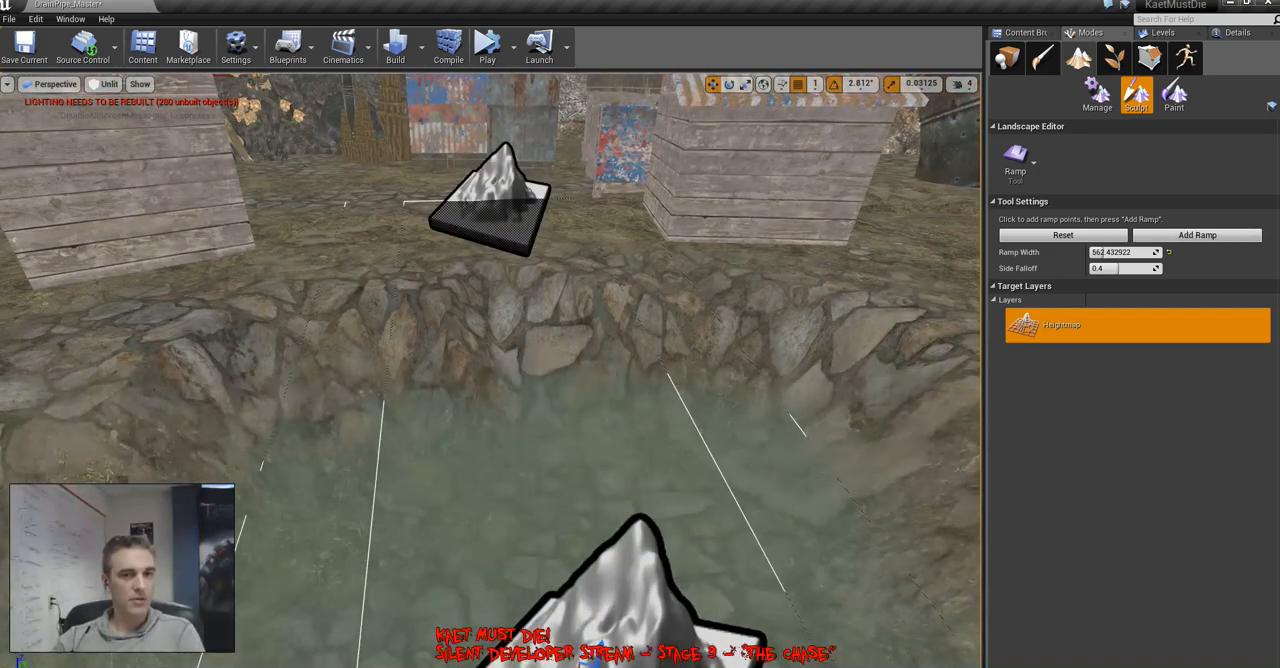
key(Return)
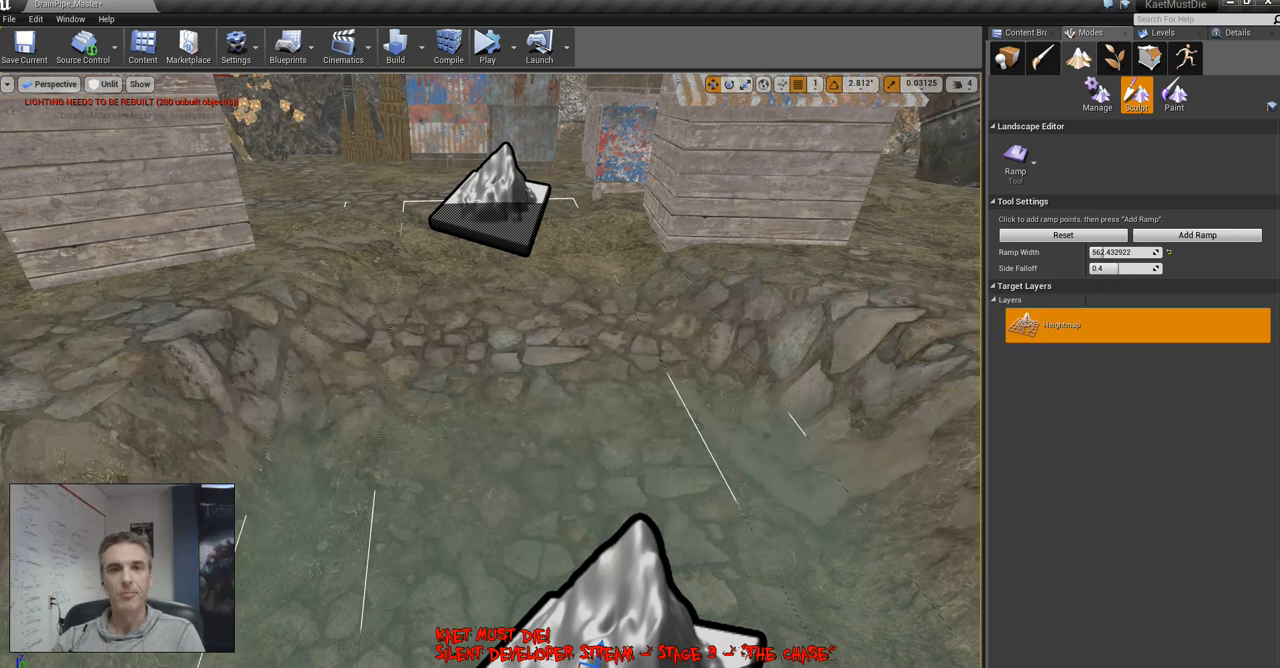
right_drag(490, 370, 395, 380)
key(Escape)
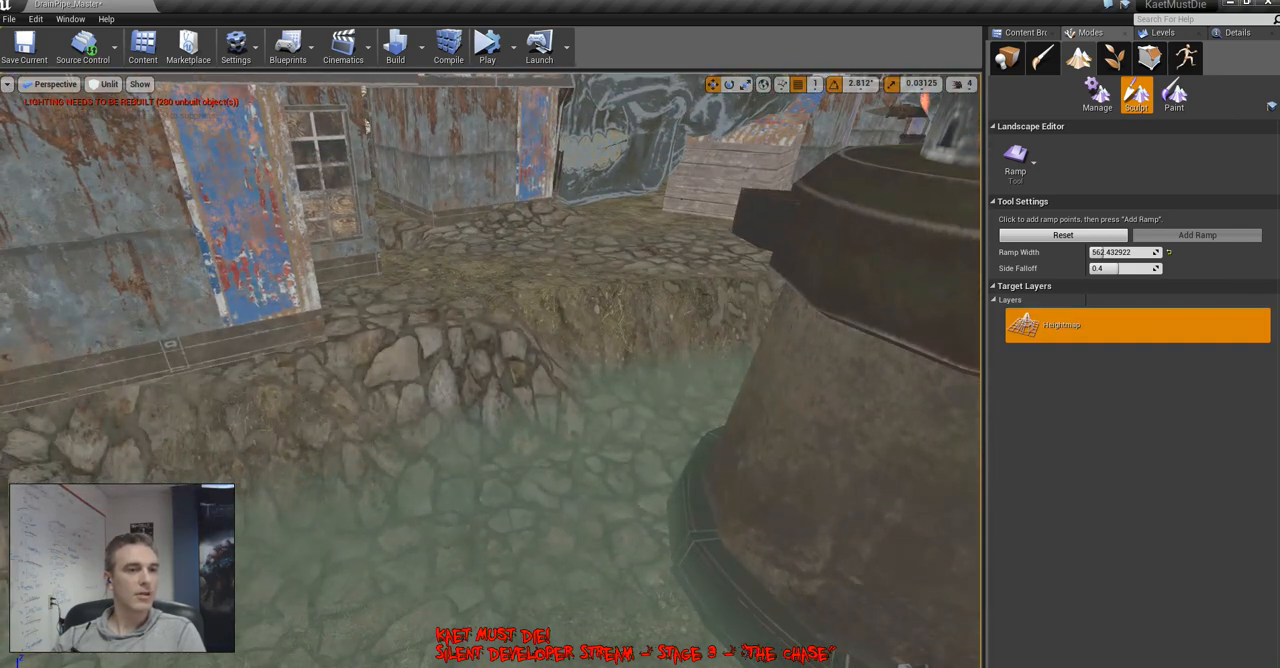
Add a landscape ramp from the stone ground beside the windowed metal shack down into the water next to the large rusted pillar
key(ctrl+z)
drag(547, 460, 447, 605)
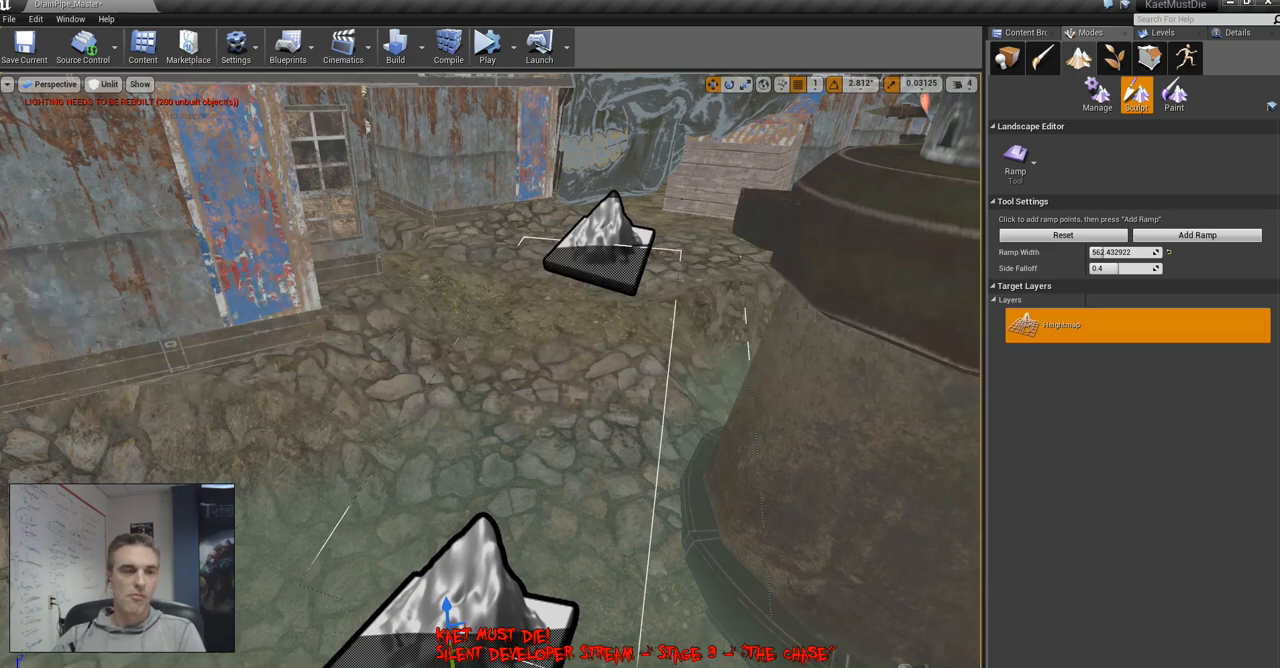
right_drag(490, 370, 590, 300)
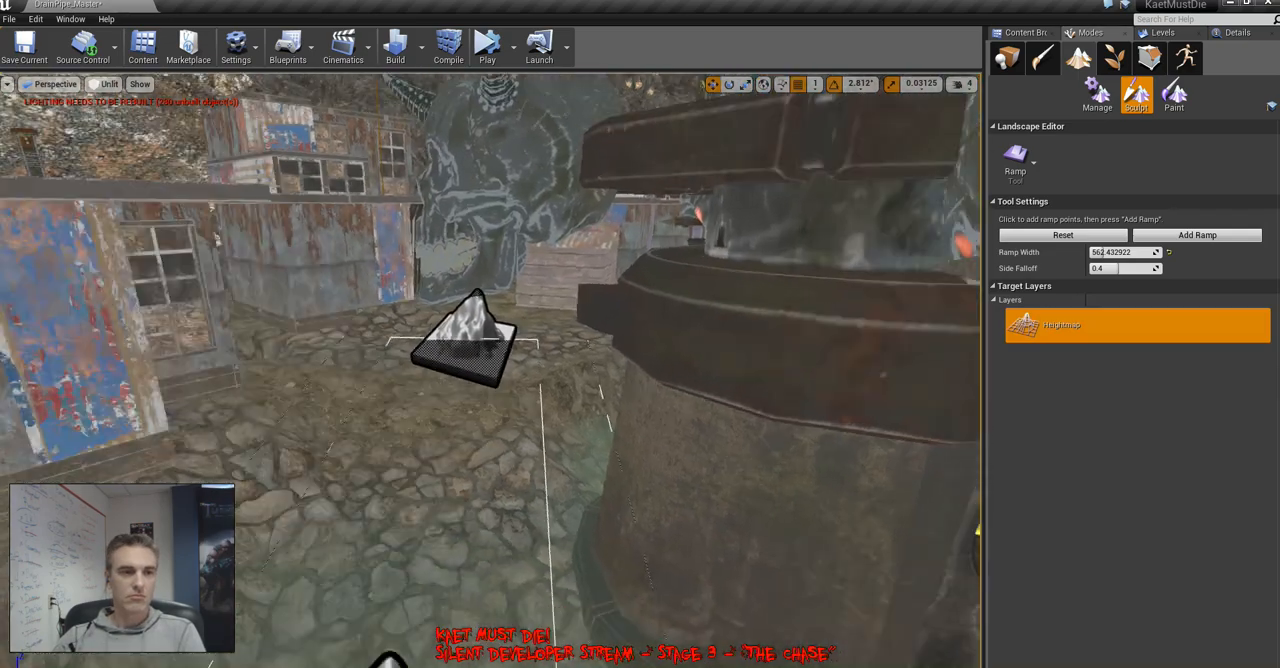
key(Return)
Add a landscape ramp from the ground in front of the metal bulkhead down into the water channel and clear its ramp points
right_drag(490, 370, 265, 402)
click(523, 240)
click(568, 560)
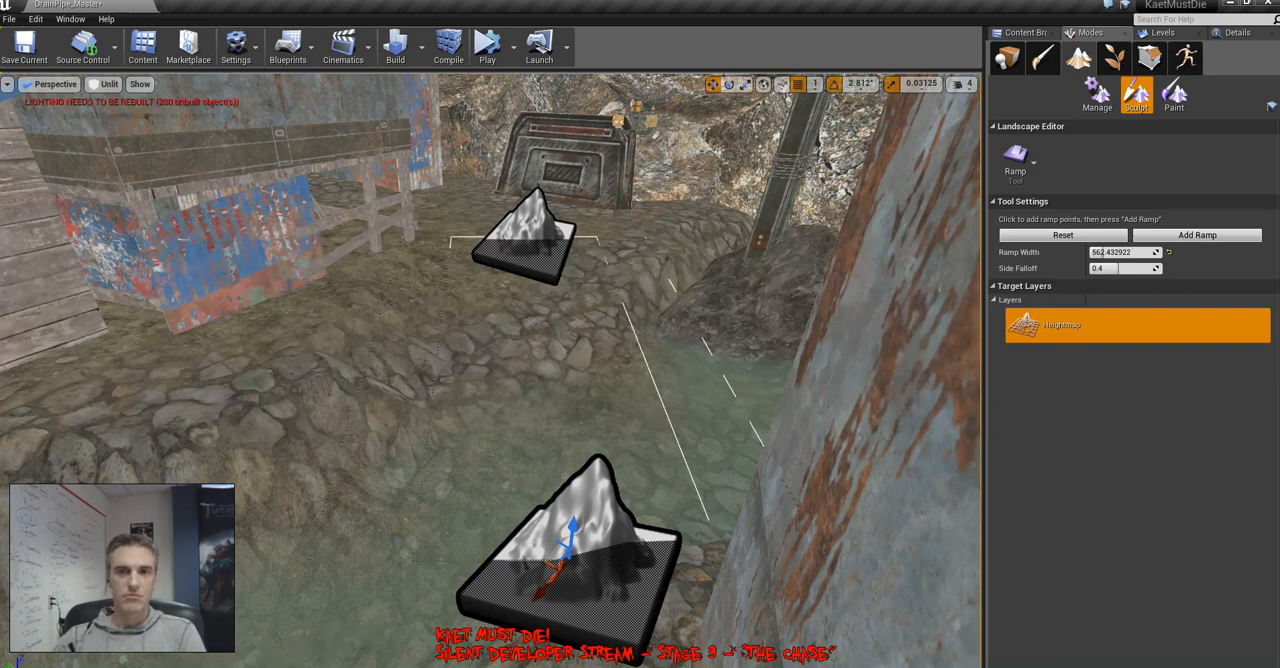
right_drag(490, 370, 930, 375)
key(Escape)
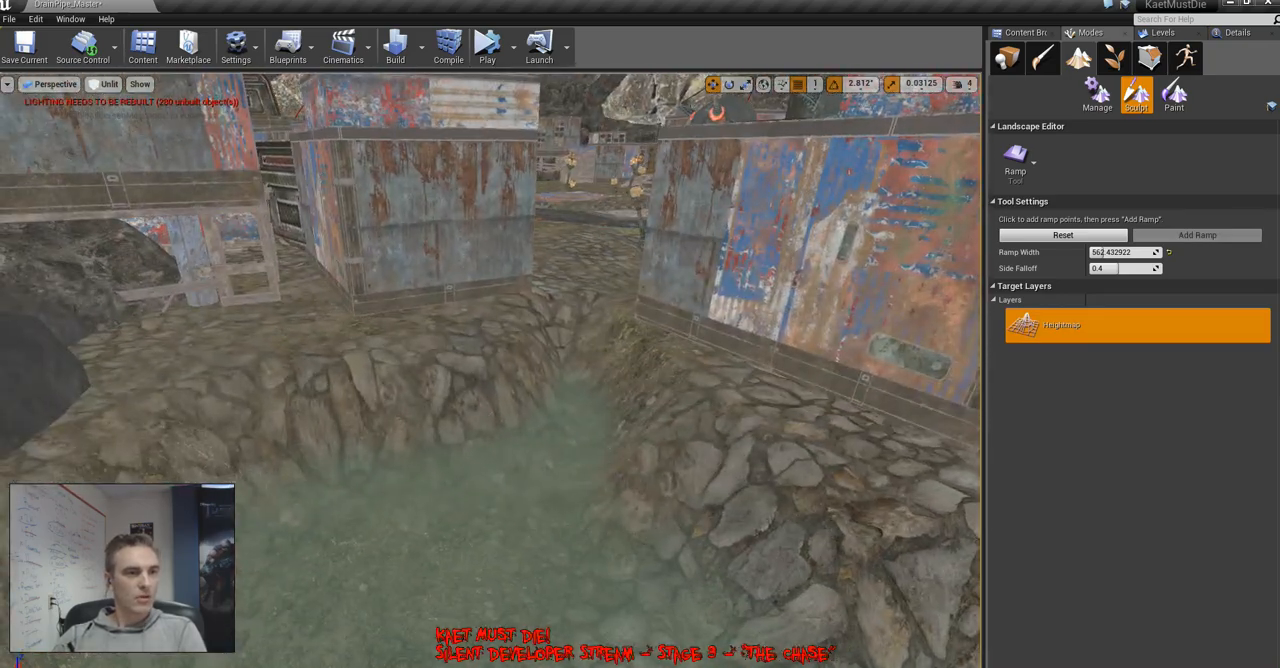
Add a landscape ramp from the gap between the two rusted metal shacks into the water with a ramp width of 420.726105
drag(582, 264, 461, 655)
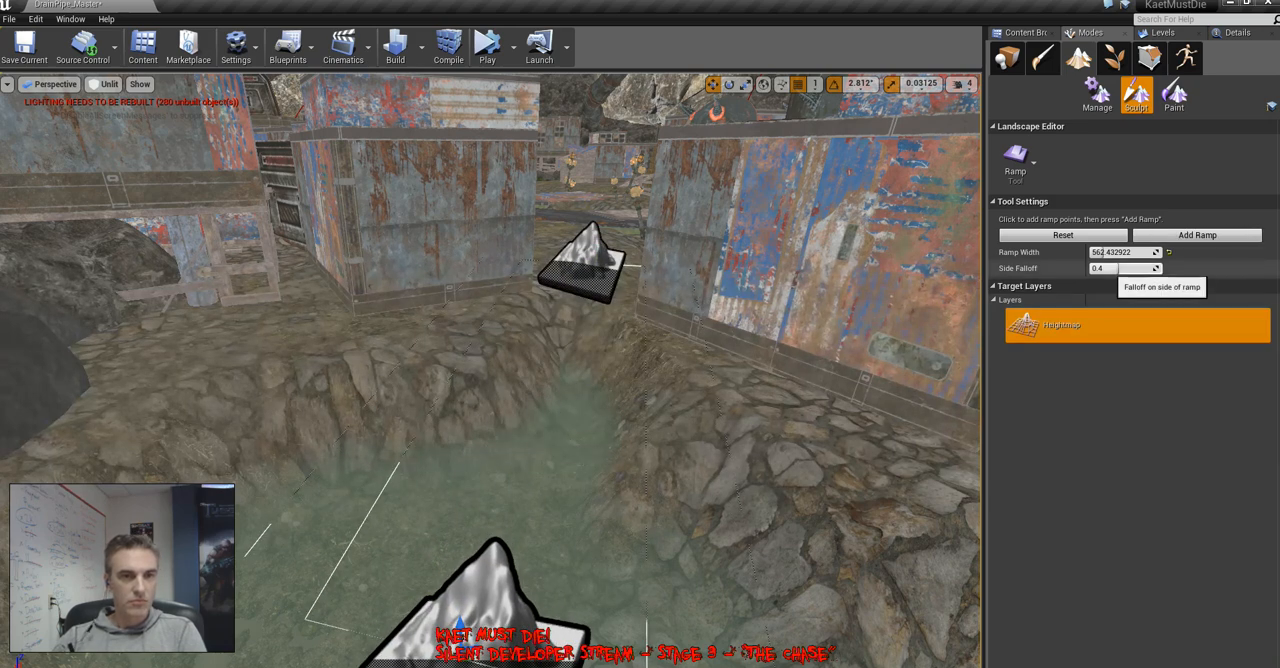
drag(1110, 252, 1106, 252)
click(1188, 235)
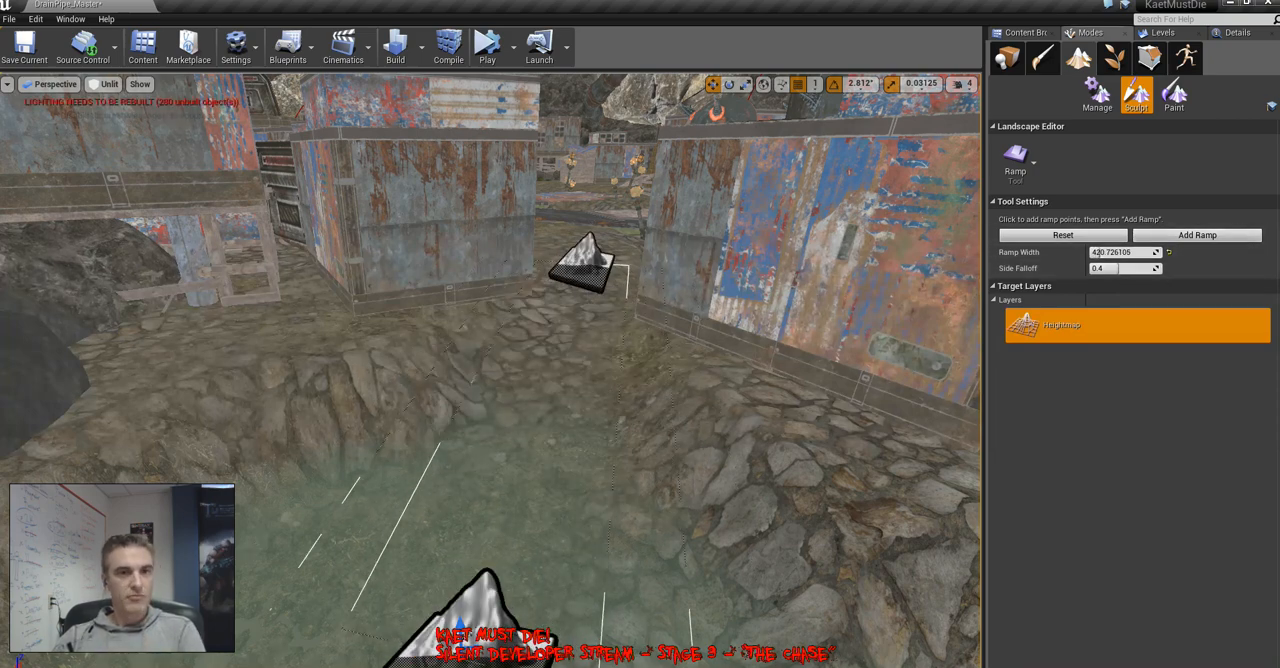
click(1007, 58)
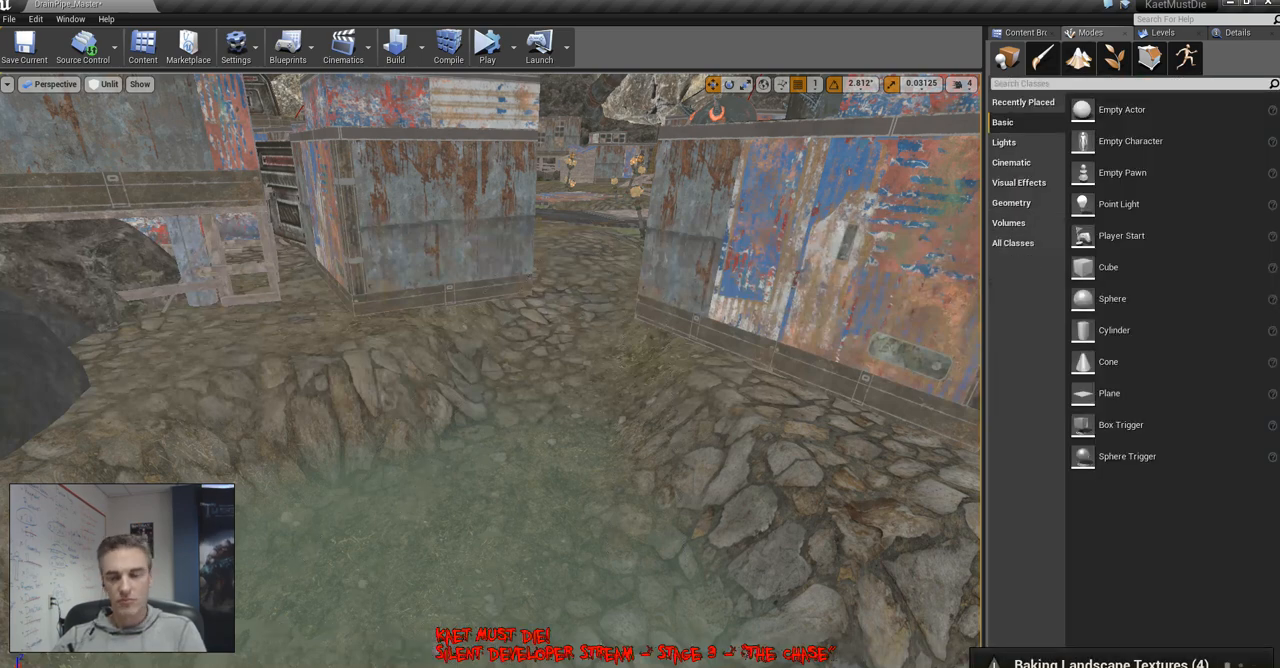
right_click(641, 430)
click(685, 662)
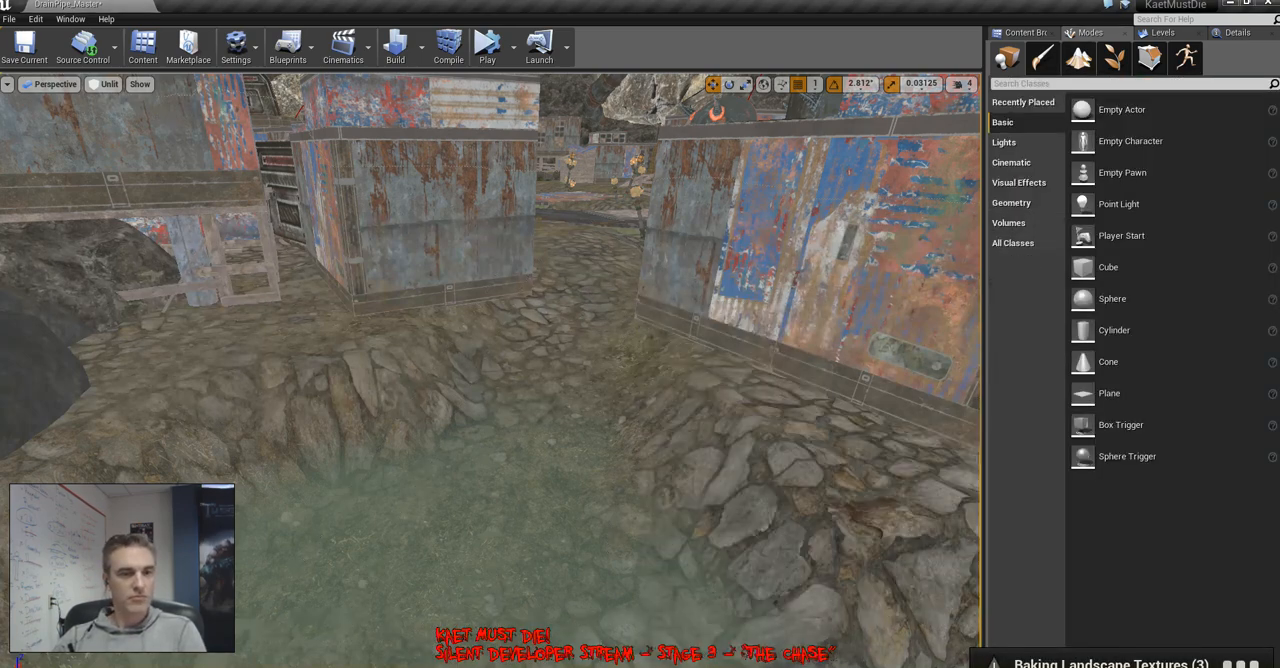
right_click(673, 332)
click(697, 662)
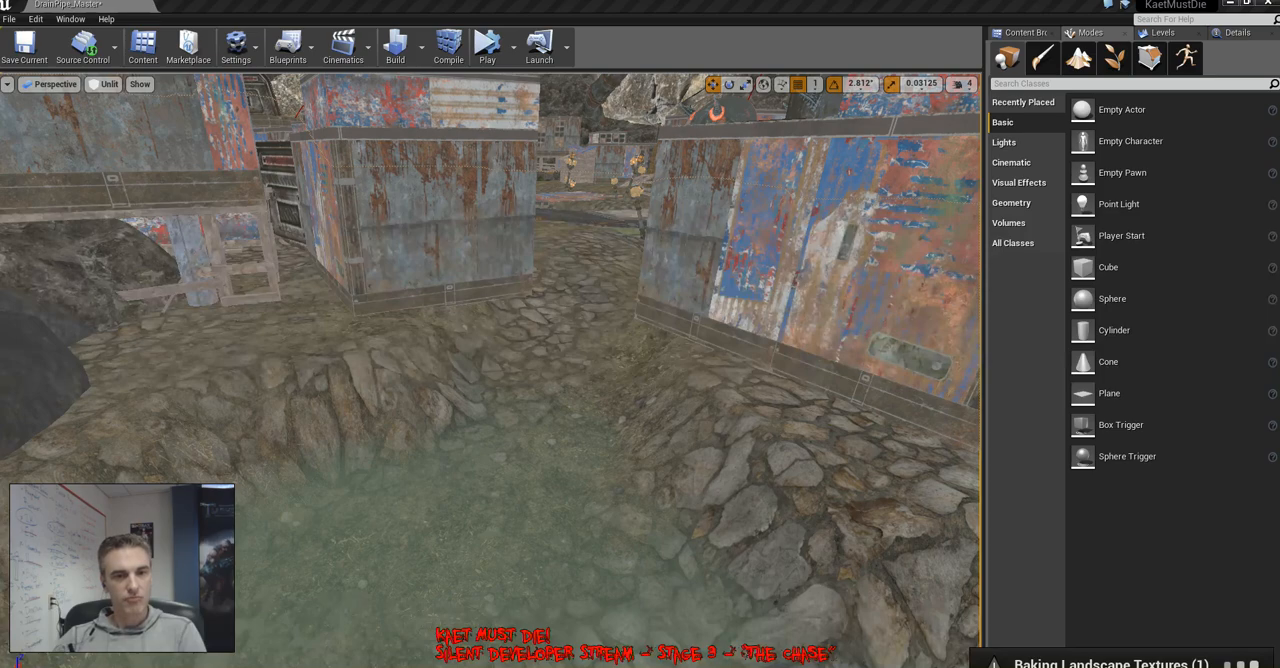
Rotate and reposition the blue-roofed metal shack on the stone ground between the water channels
right_click(706, 256)
right_drag(704, 256, 660, 385)
key(e)
drag(546, 362, 494, 380)
right_drag(494, 380, 45, 362)
key(w)
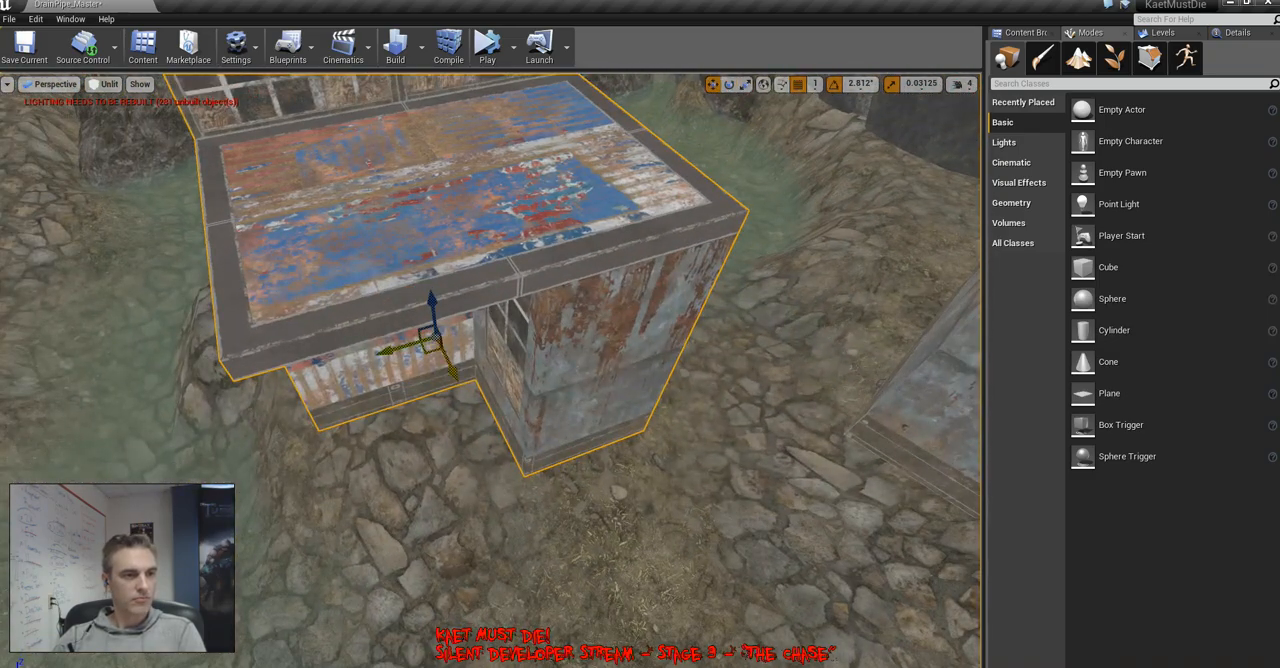
right_drag(426, 330, 290, 335)
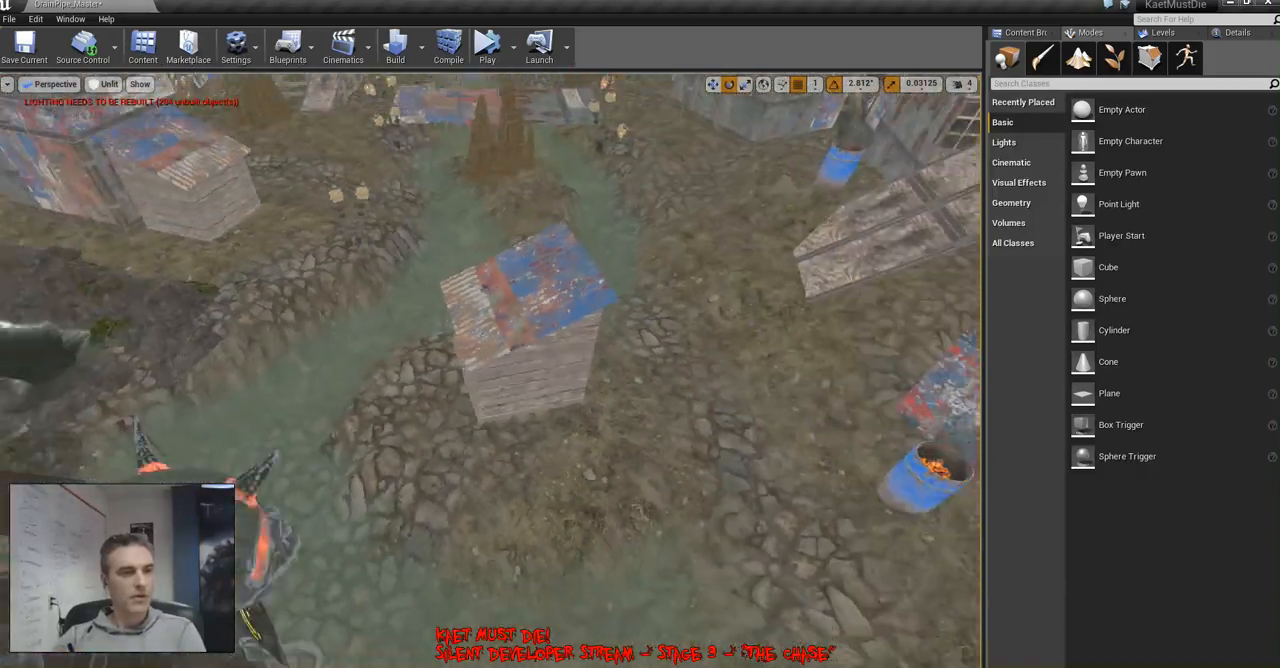
Add a landscape ramp from the ground in front of the lone wooden shack down into the water and return to placement mode
key(shift+2)
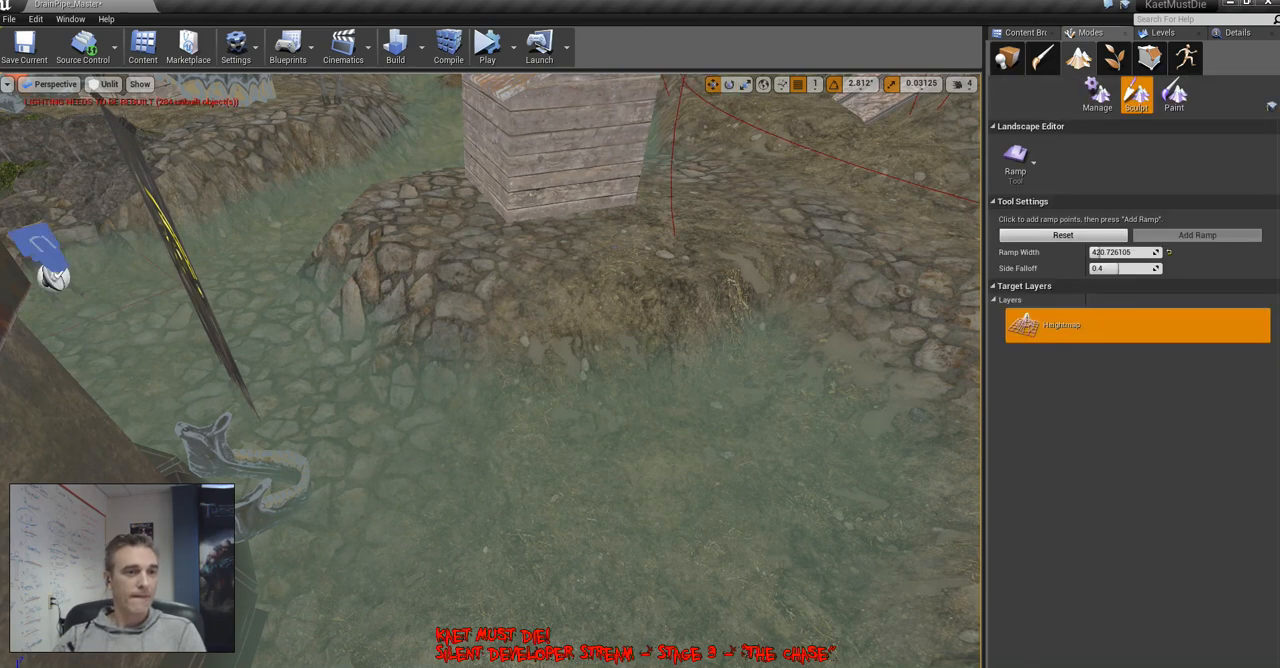
drag(637, 254, 427, 556)
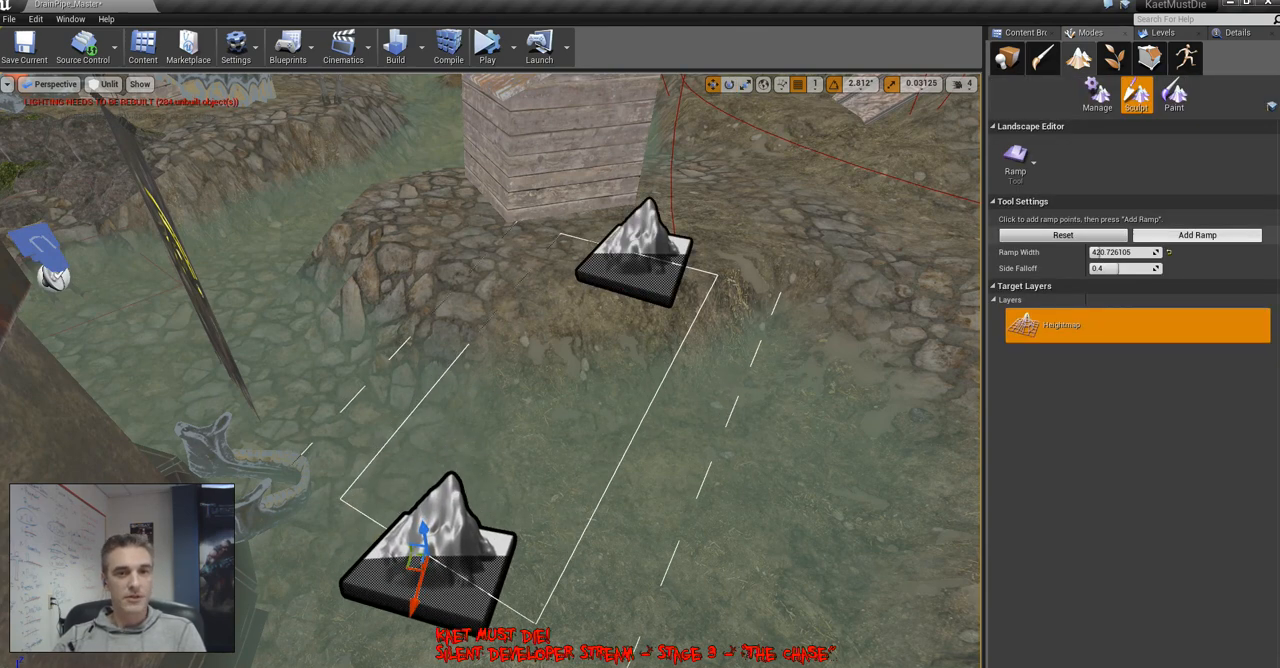
click(1197, 235)
right_click(787, 490)
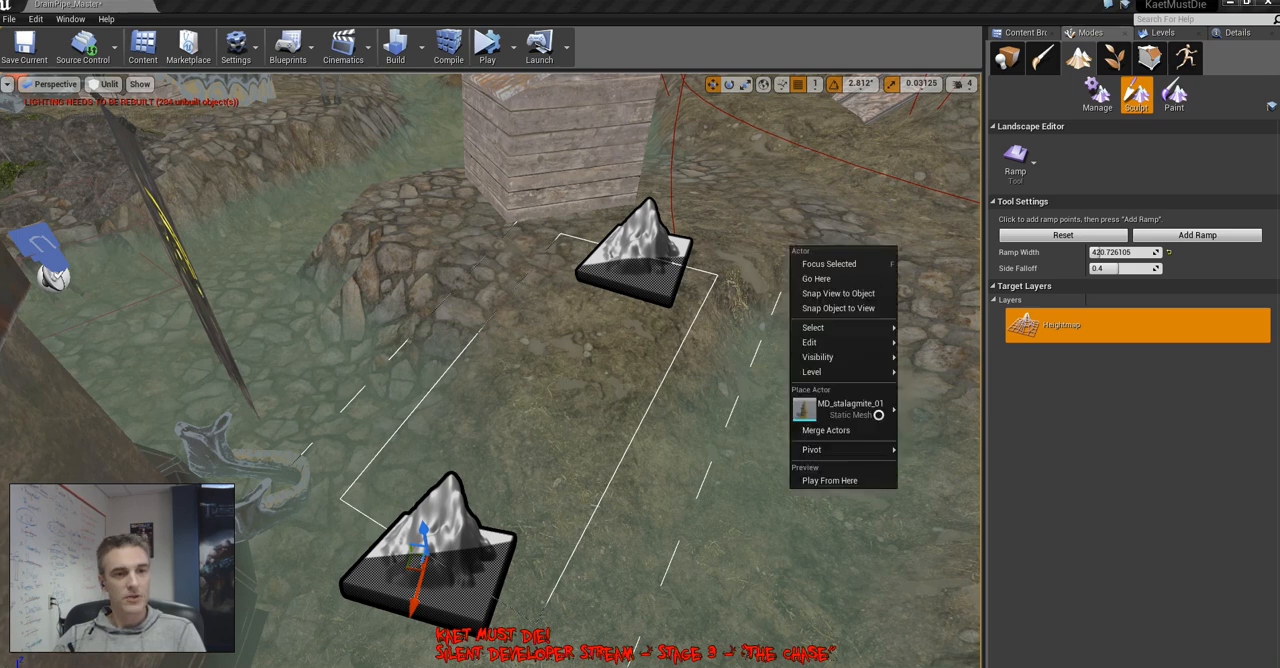
click(780, 492)
right_drag(780, 492, 778, 502)
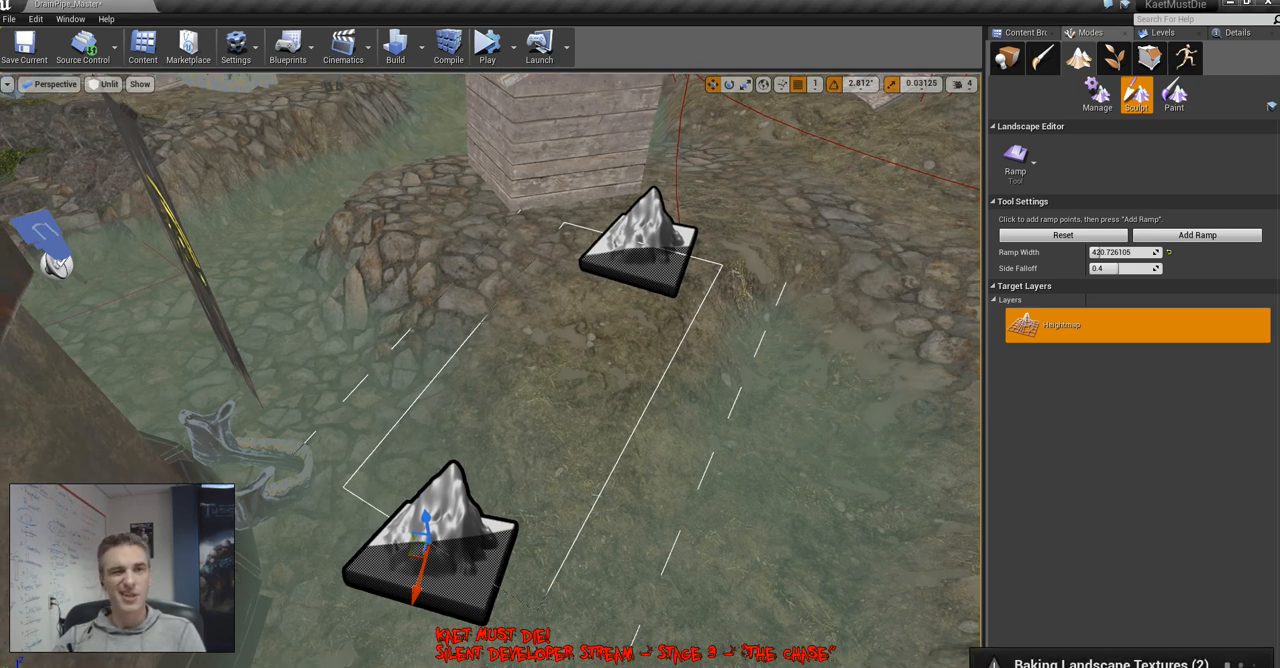
click(1007, 58)
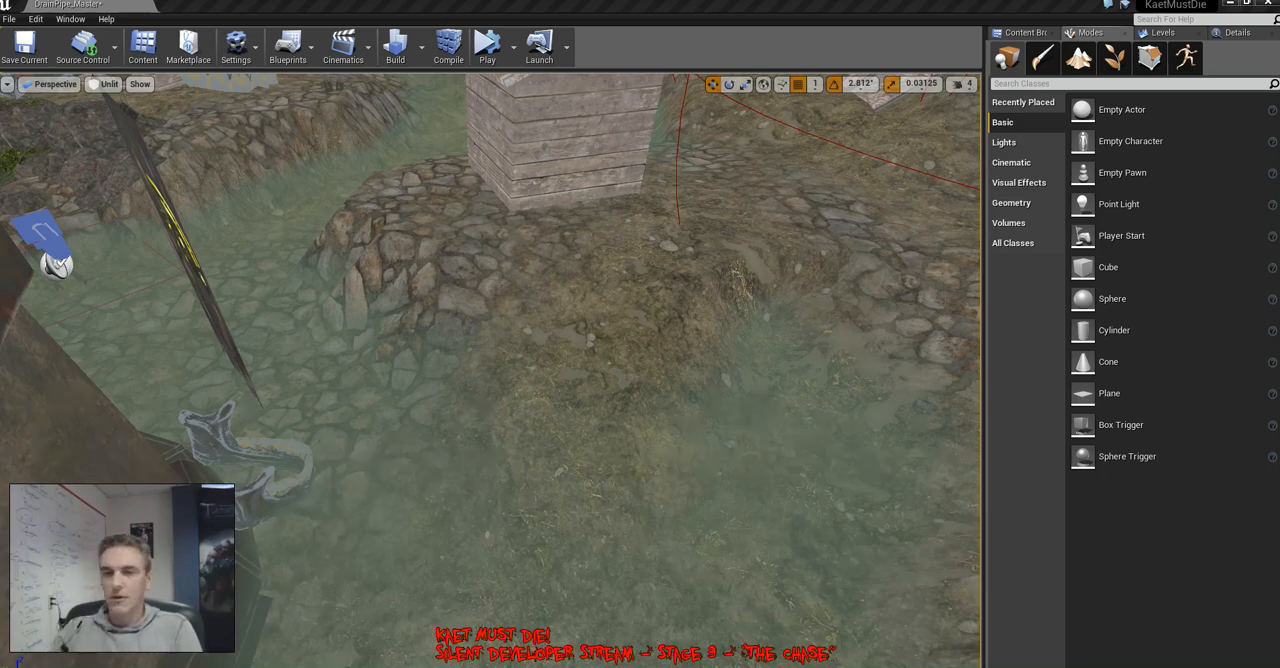
Add a landscape ramp from the gap between the two corrugated-roof wooden shacks down into the channel and leave landscape sculpting
right_drag(490, 370, 480, 275)
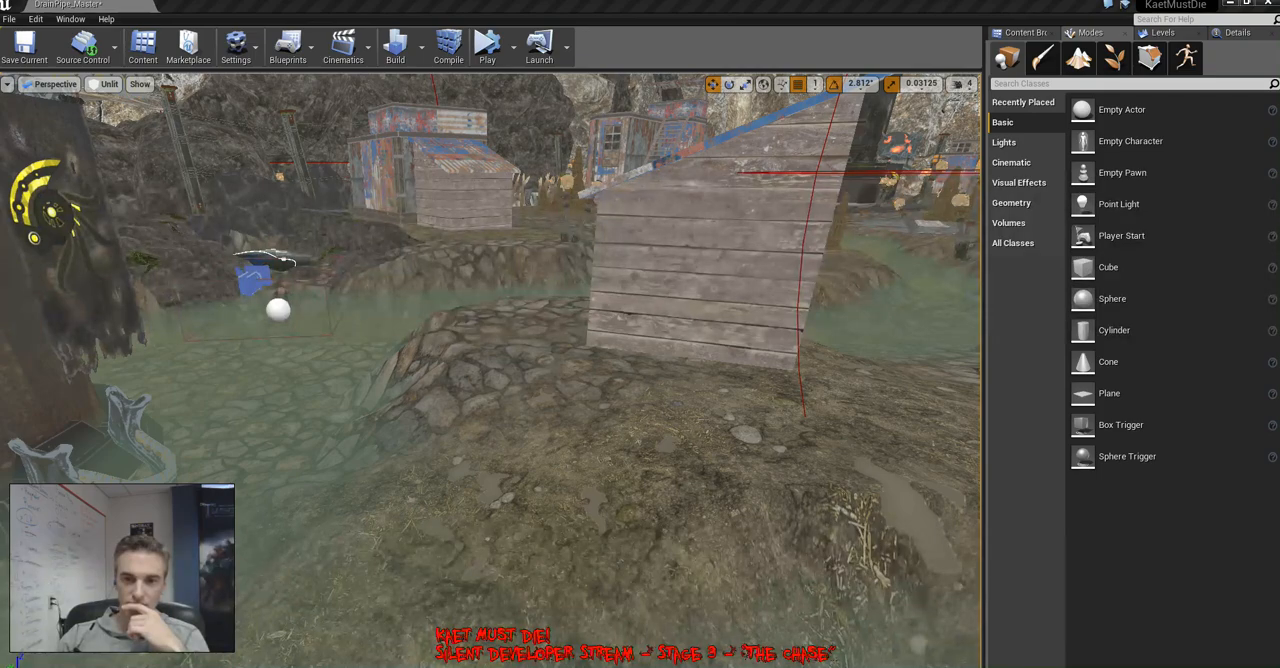
right_drag(490, 370, 540, 375)
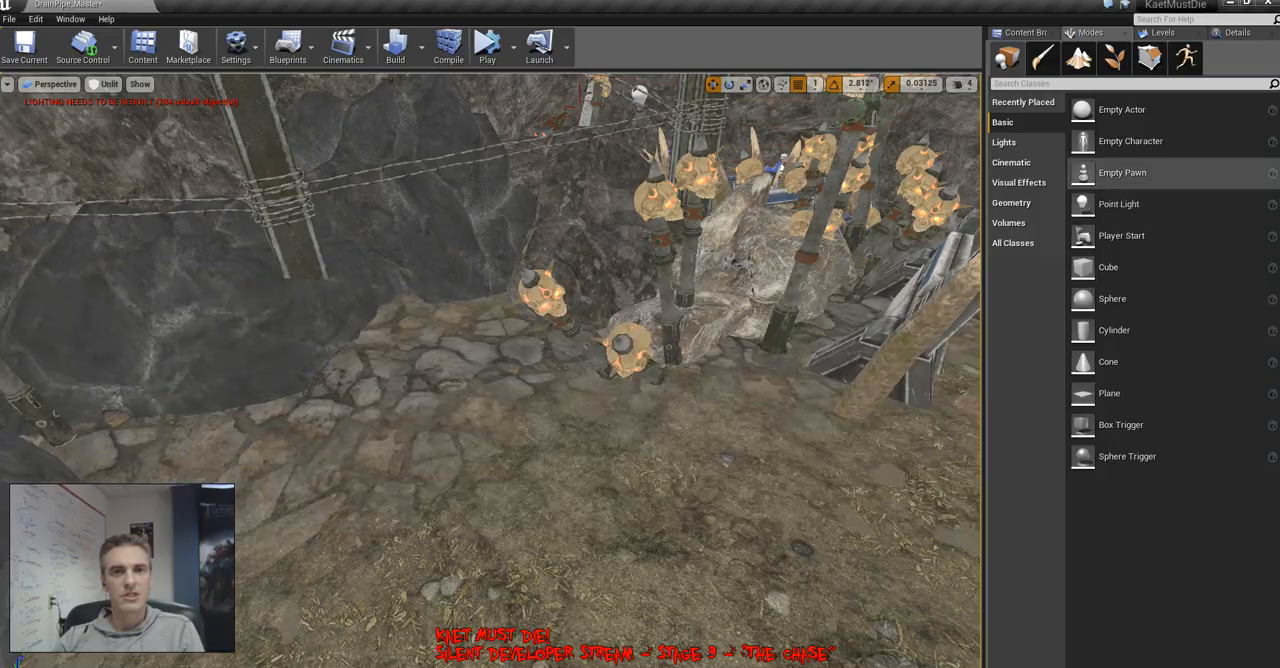
right_drag(640, 330, 840, 330)
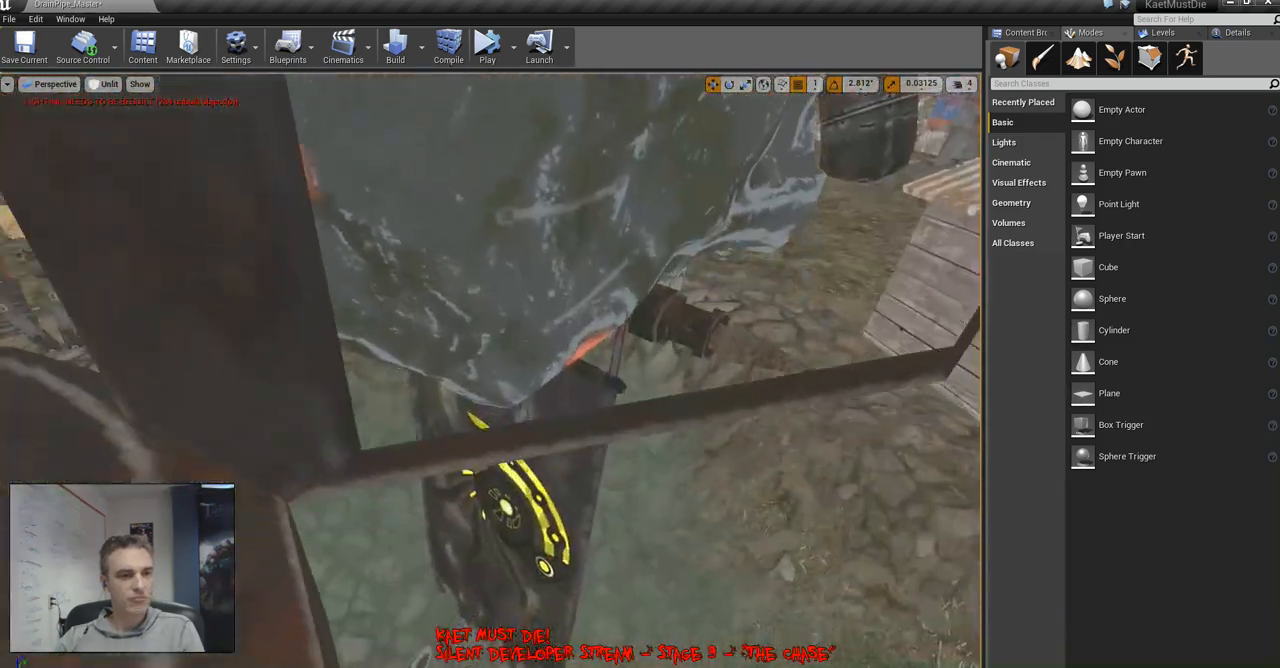
right_drag(490, 370, 580, 316)
click(1078, 58)
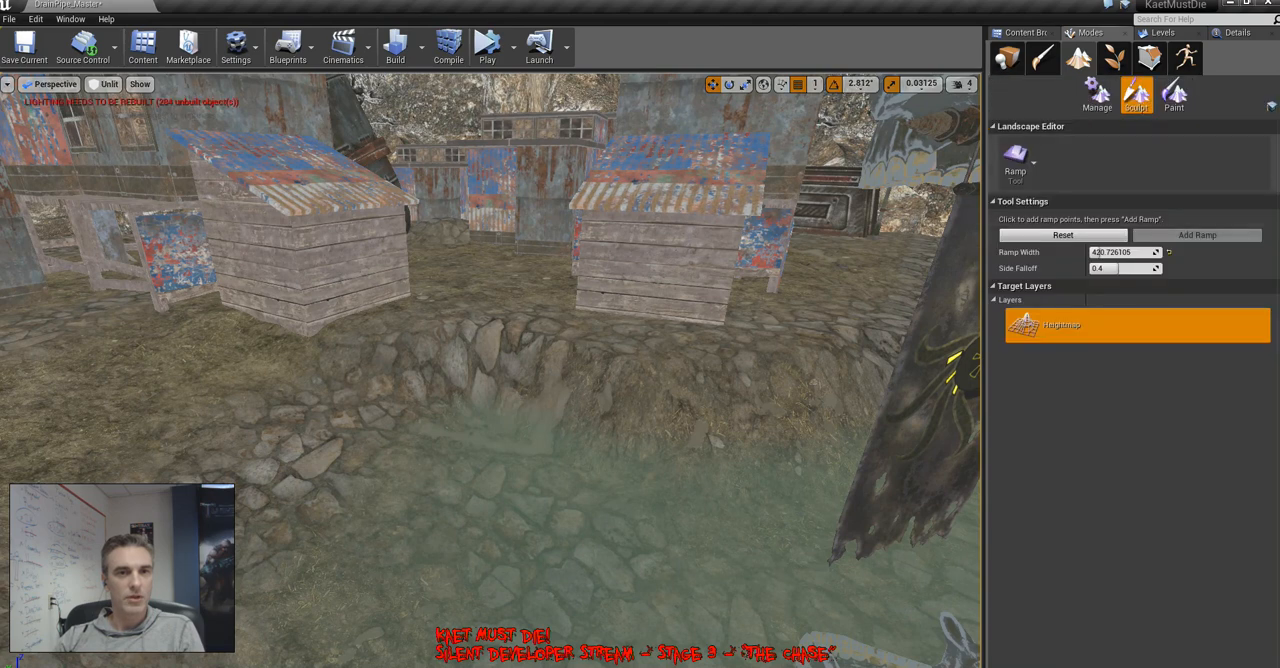
drag(484, 272, 493, 574)
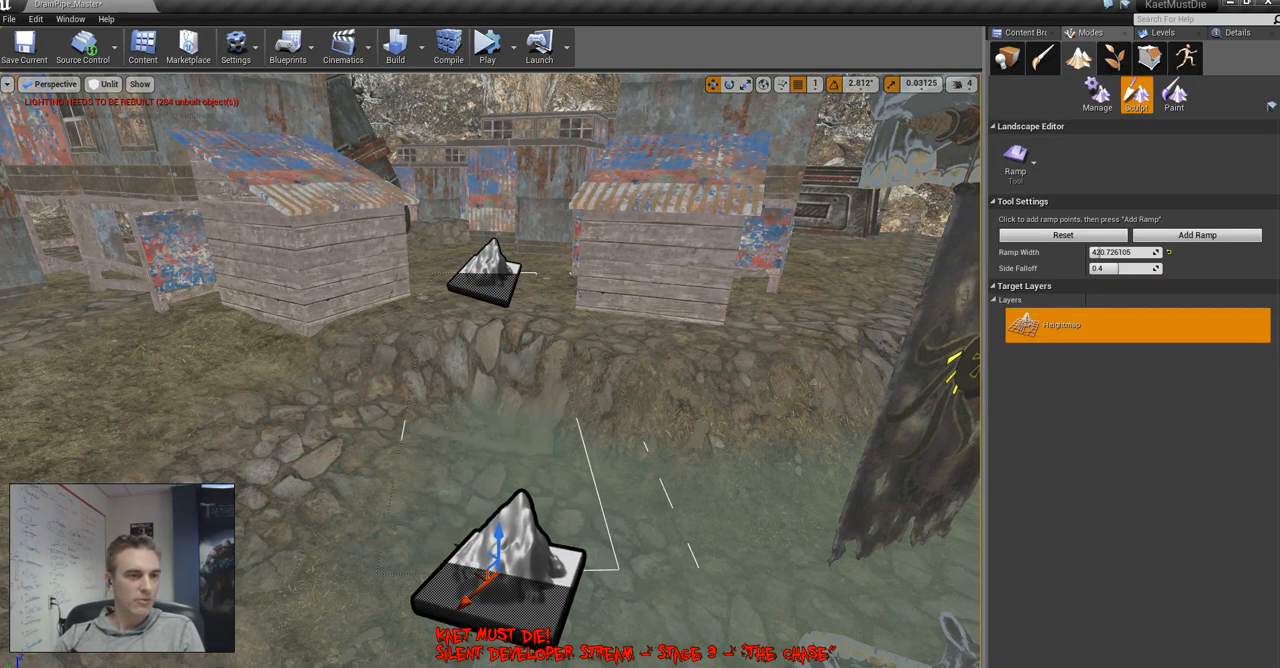
click(1197, 235)
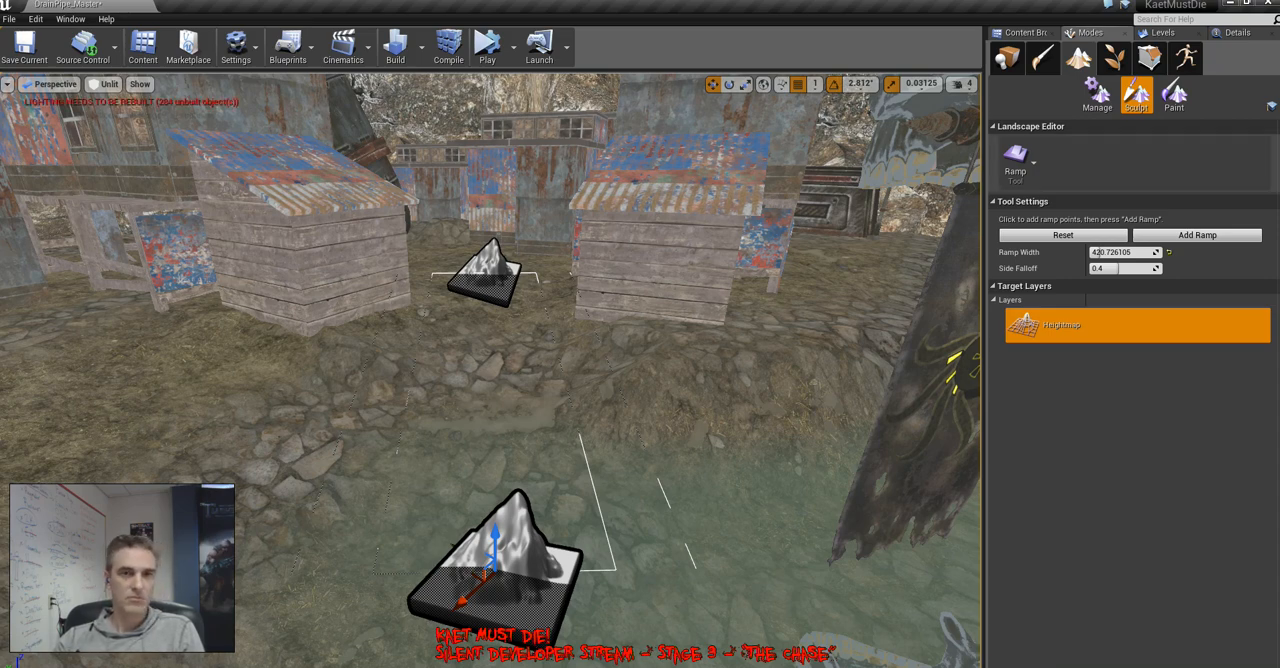
click(1006, 57)
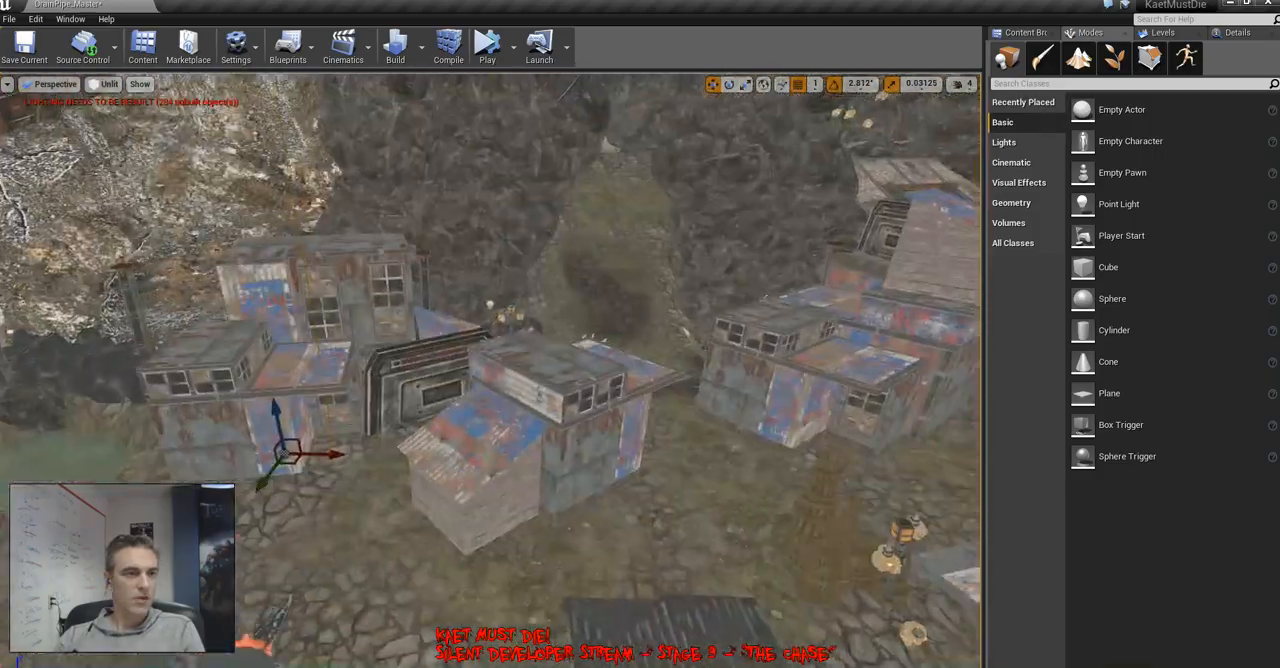
Bring up the level list and select the blue fire barrel beside the large wooden panels together with its light and flame
right_drag(490, 370, 370, 385)
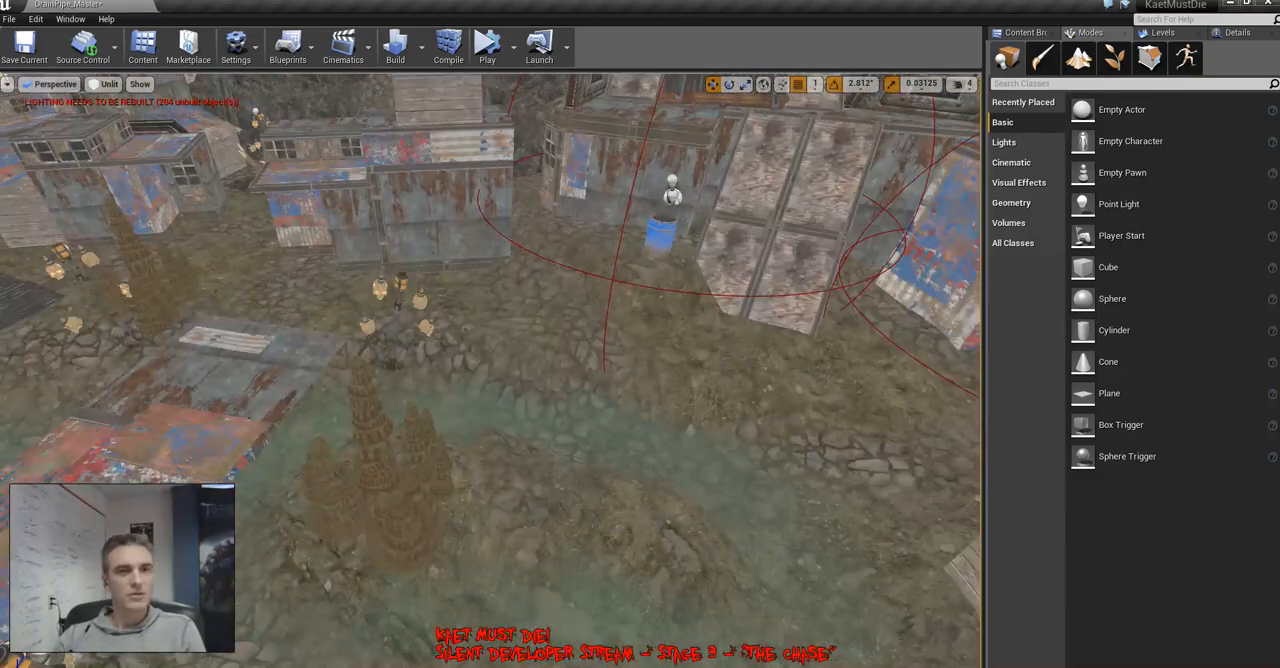
click(1160, 32)
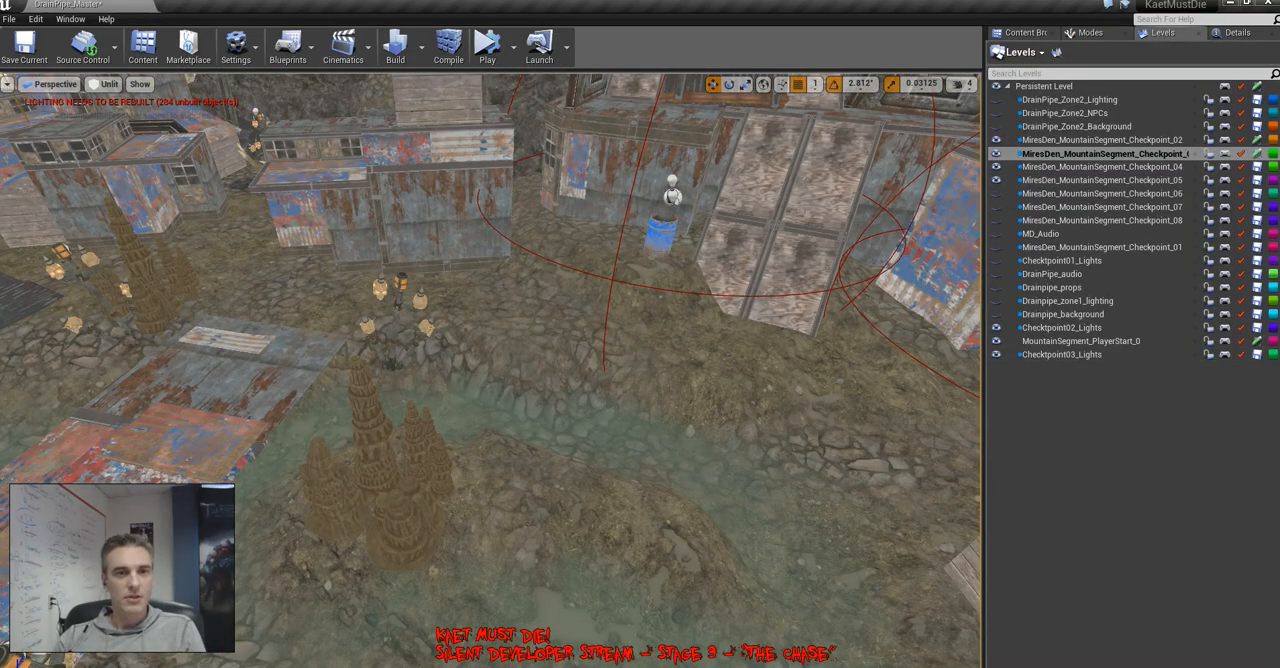
click(996, 153)
right_drag(578, 220, 640, 202)
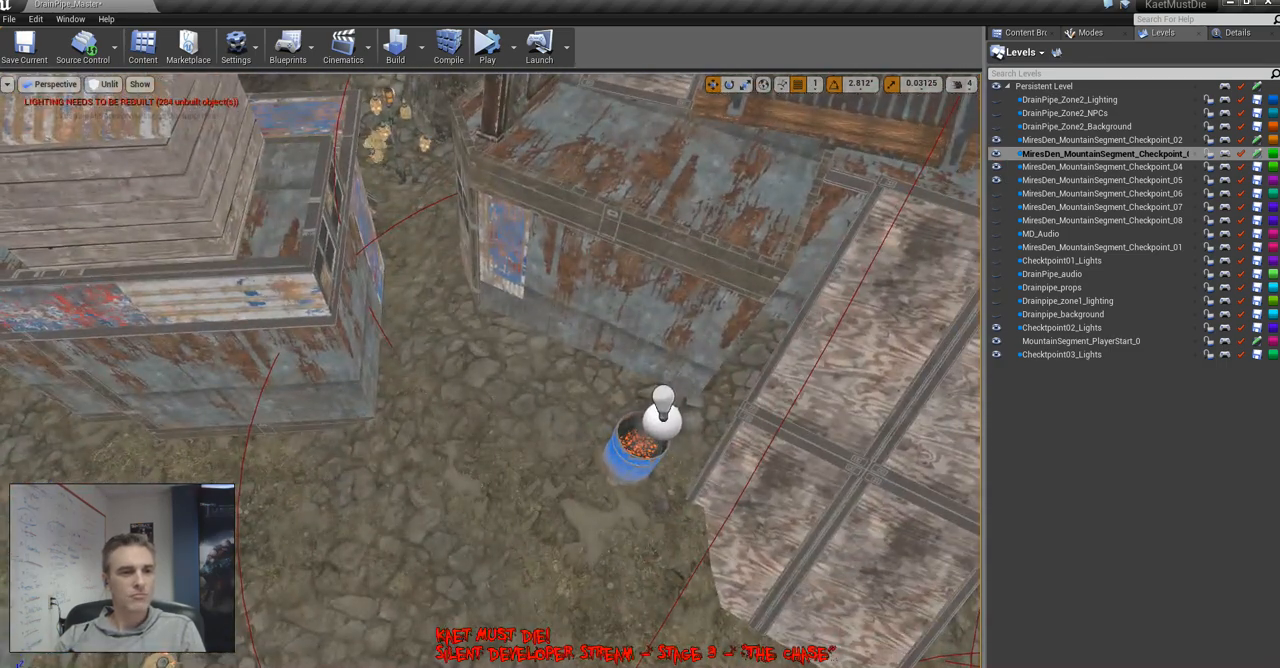
key(Delete)
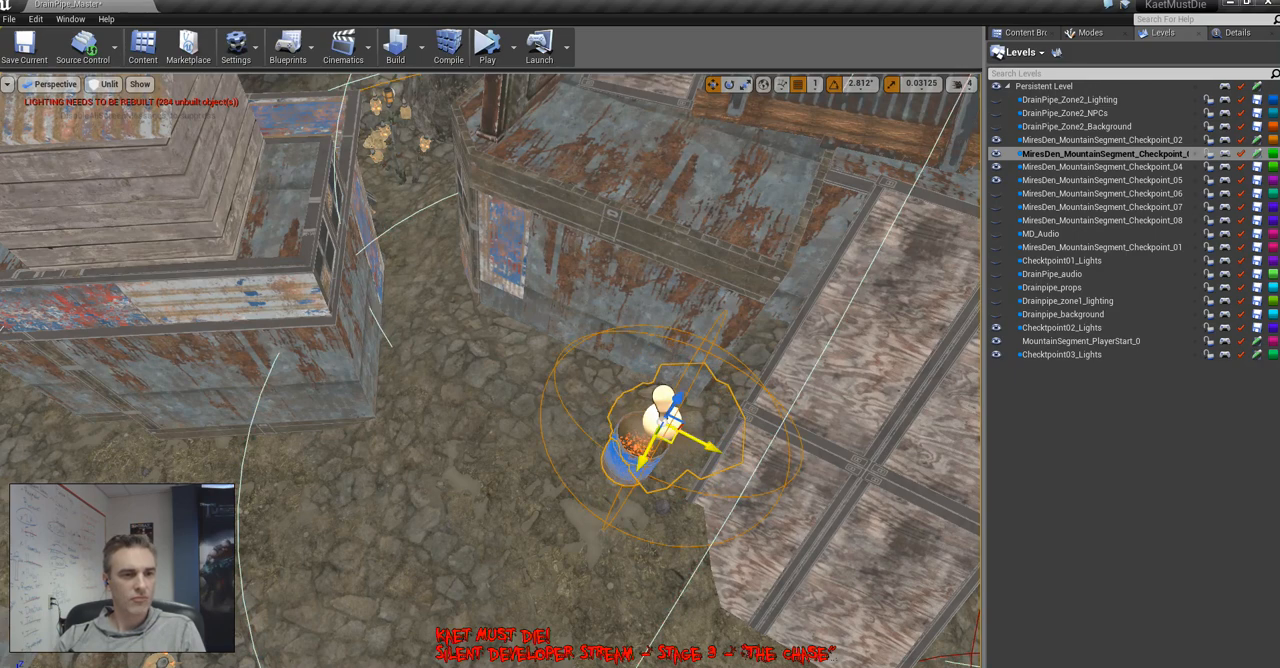
Place a copy of the blue fire barrel with its light and flame in front of the windowed shack near the rock wall
key(w)
right_drag(503, 341, 695, 420)
key(e)
key(s)
key(w)
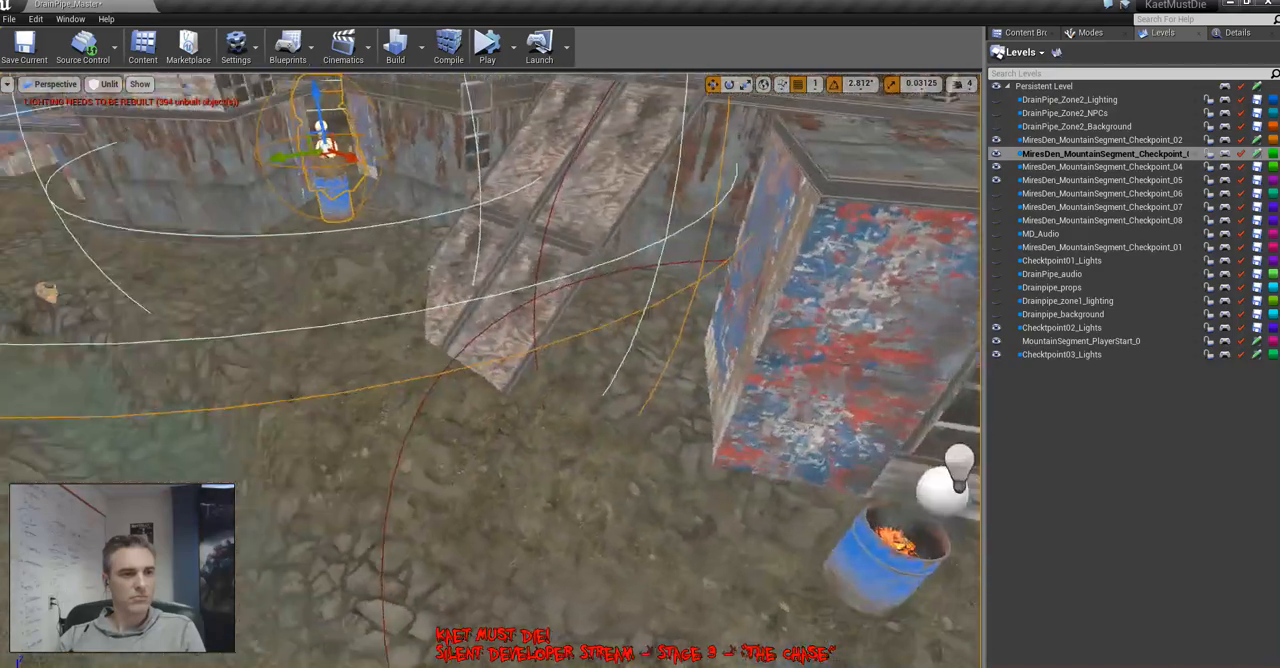
key(s)
key(w)
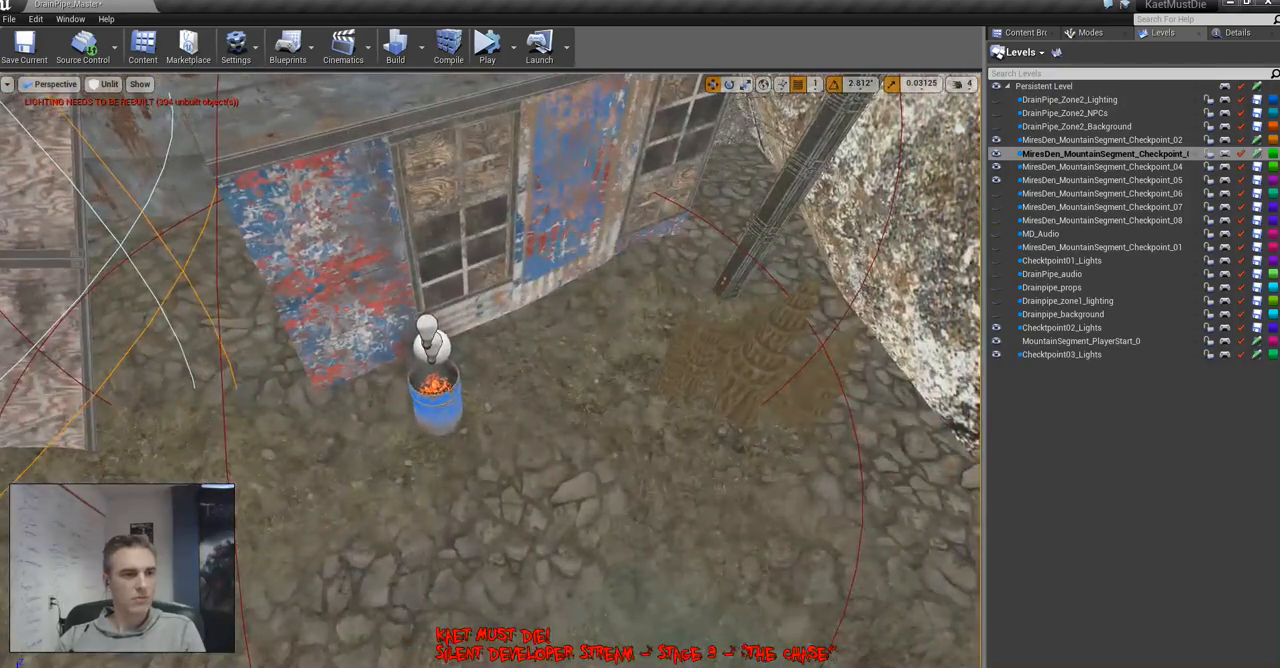
click(437, 347)
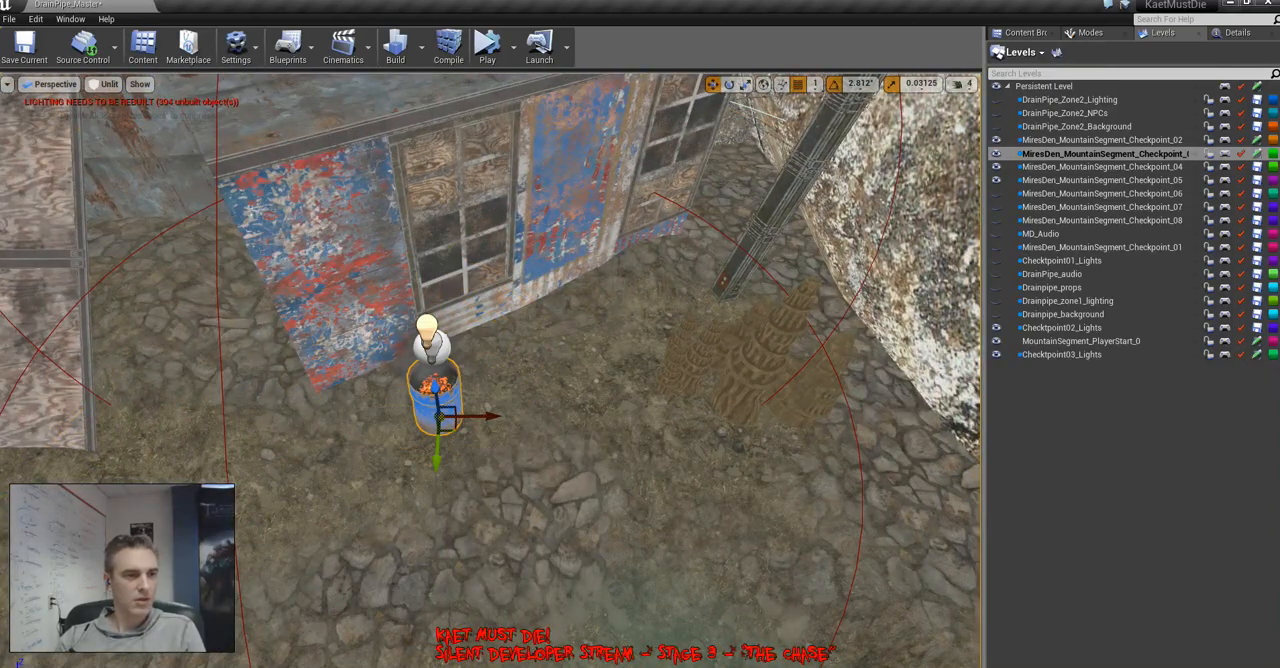
drag(444, 360, 635, 298)
right_drag(635, 298, 420, 120)
Switch the viewport to lit mode and check the fire barrels' lighting around the shacks and the wooden ramp
key(alt+4)
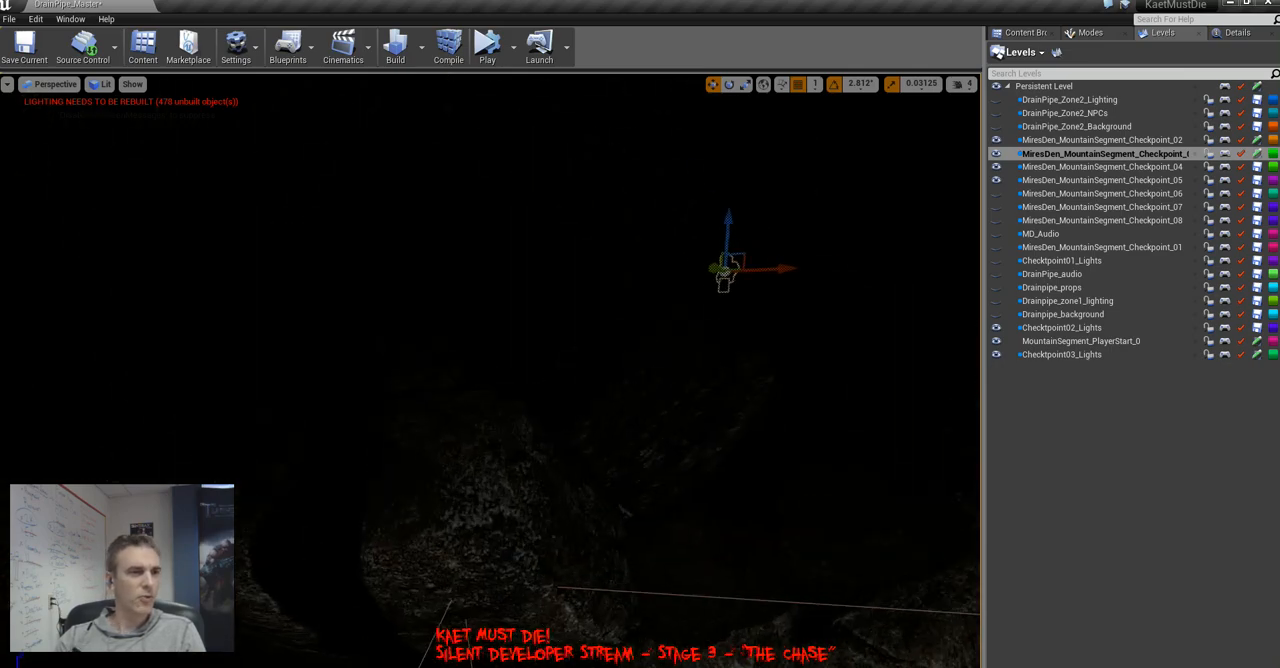
right_drag(490, 370, 410, 204)
key(Escape)
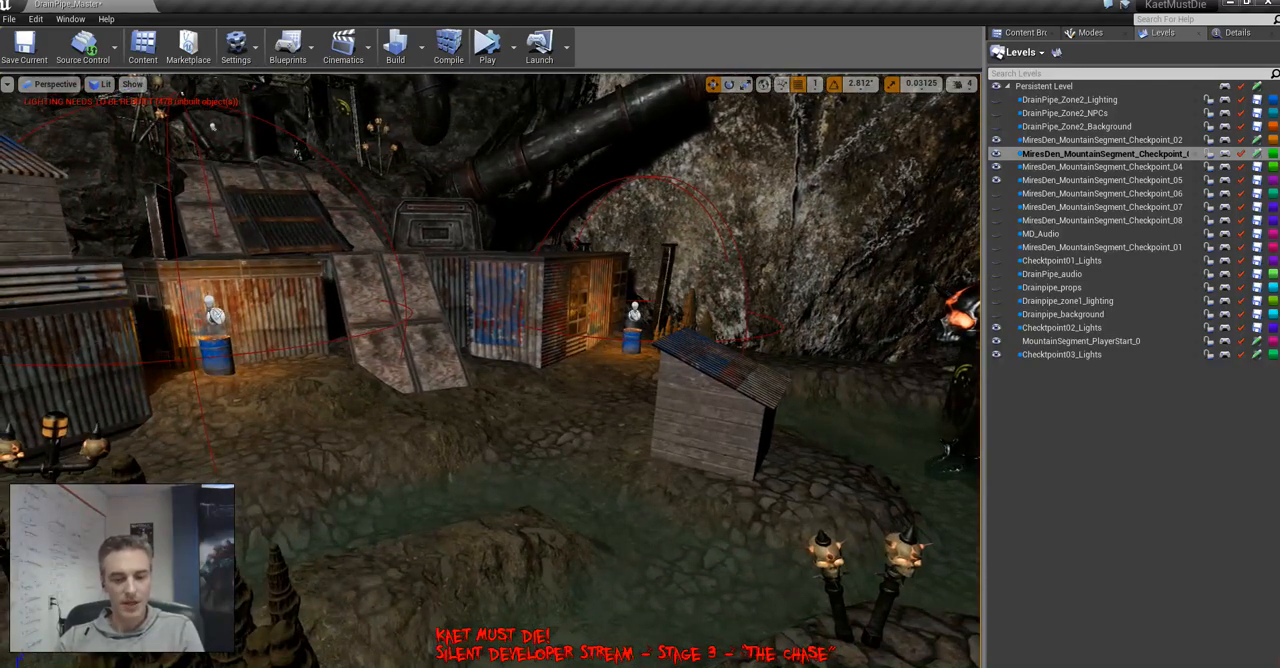
right_drag(490, 370, 380, 392)
Frame the glowing horned skull on the central pillar, examine its mesh and material details, and bring up the project content
click(660, 350)
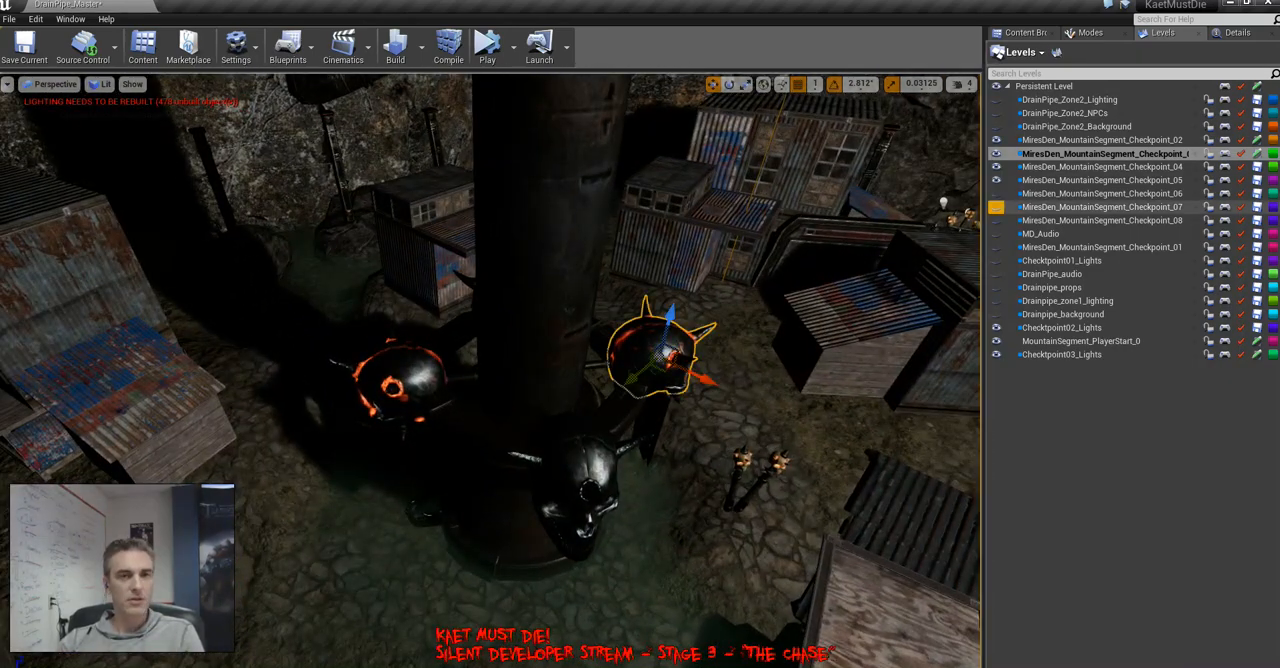
right_drag(490, 370, 720, 350)
key(f)
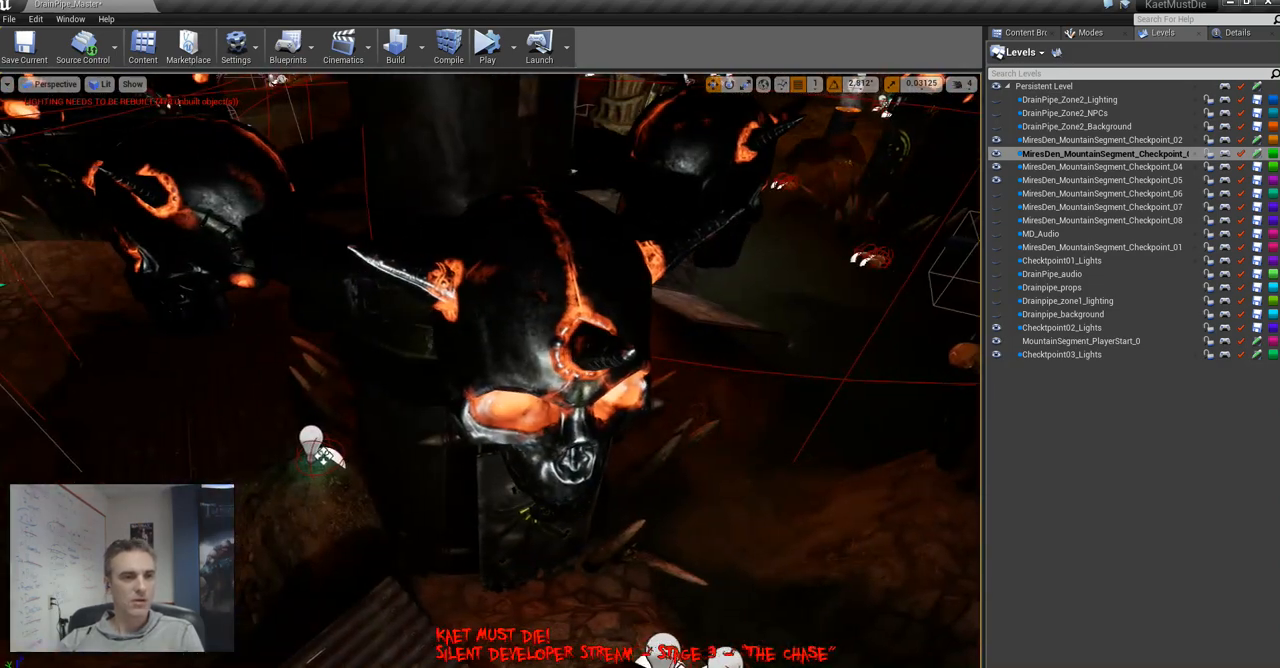
click(1237, 32)
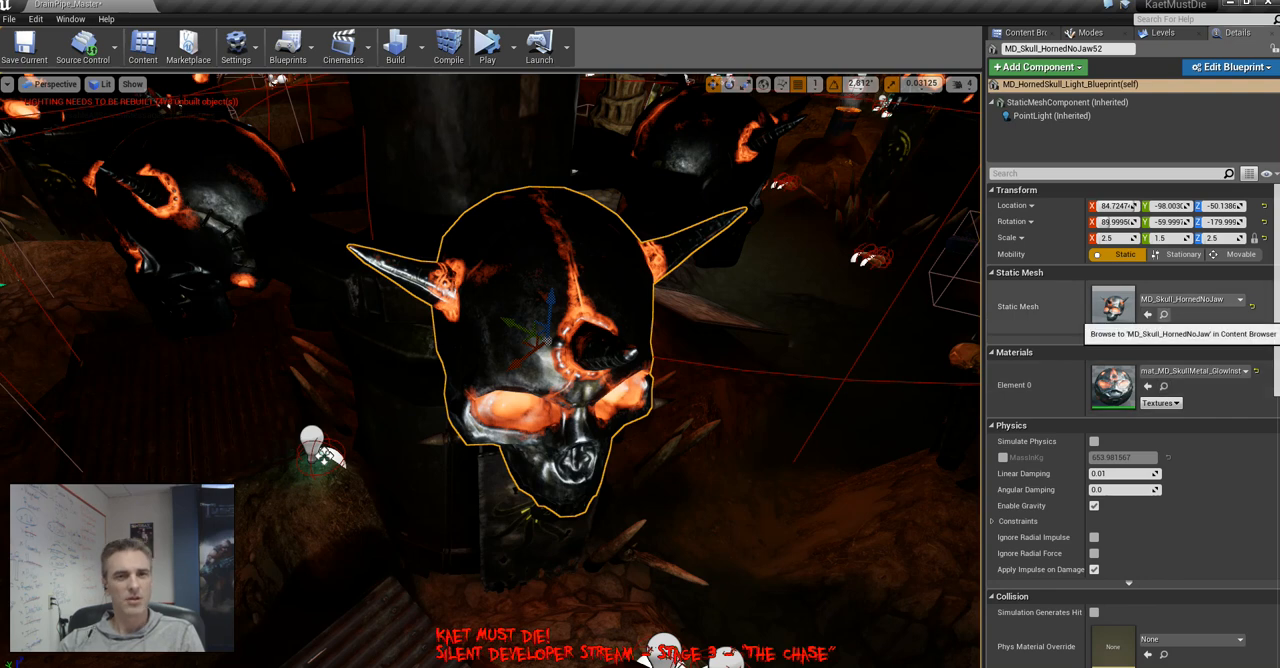
click(1163, 314)
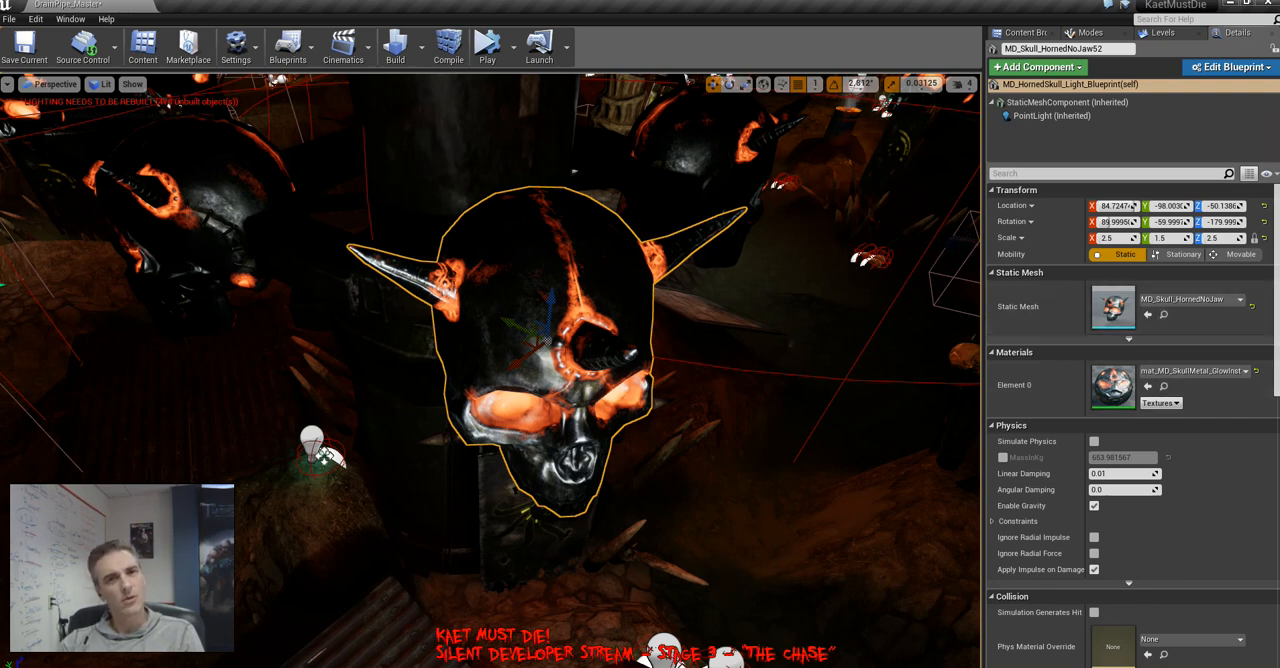
click(1054, 76)
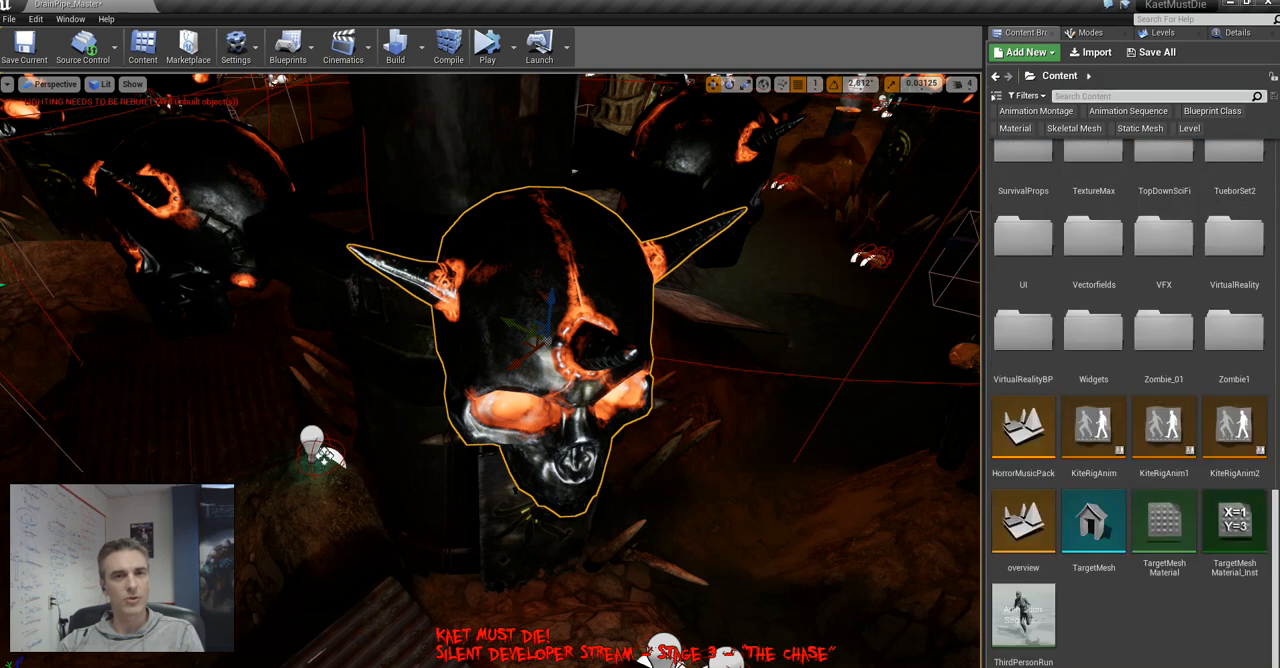
Filter the project content to Blueprint Class assets and search for "horned skull"
click(1212, 111)
click(1110, 96)
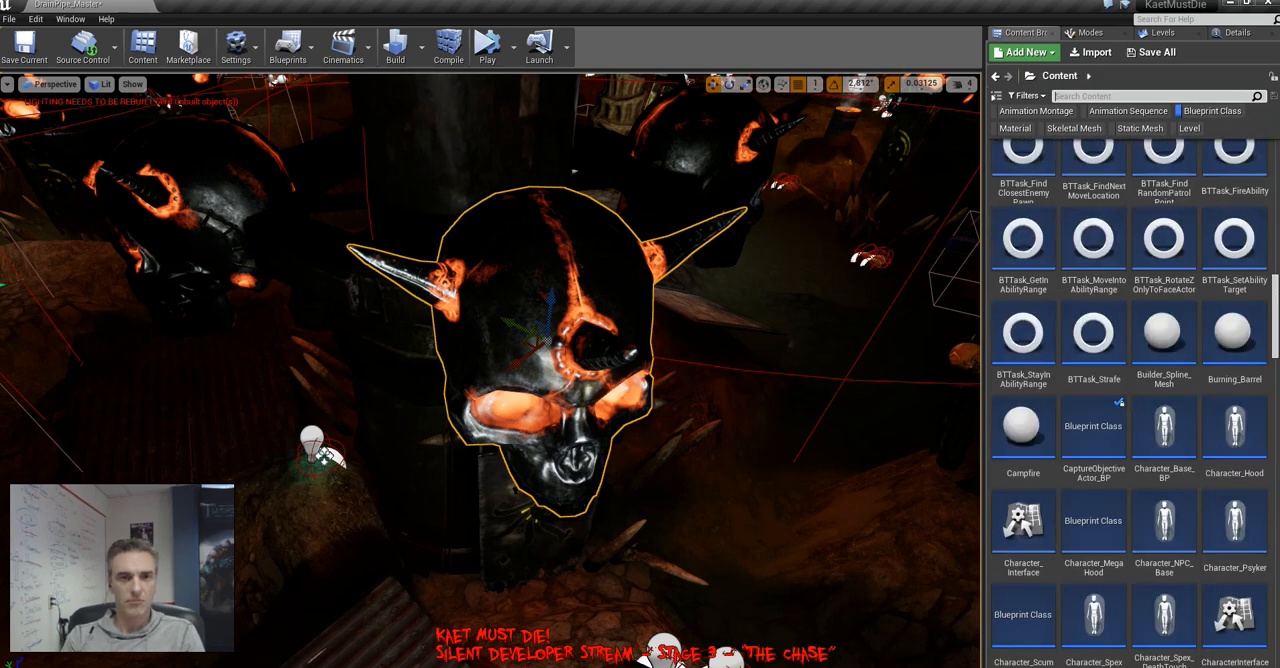
text(horned skull)
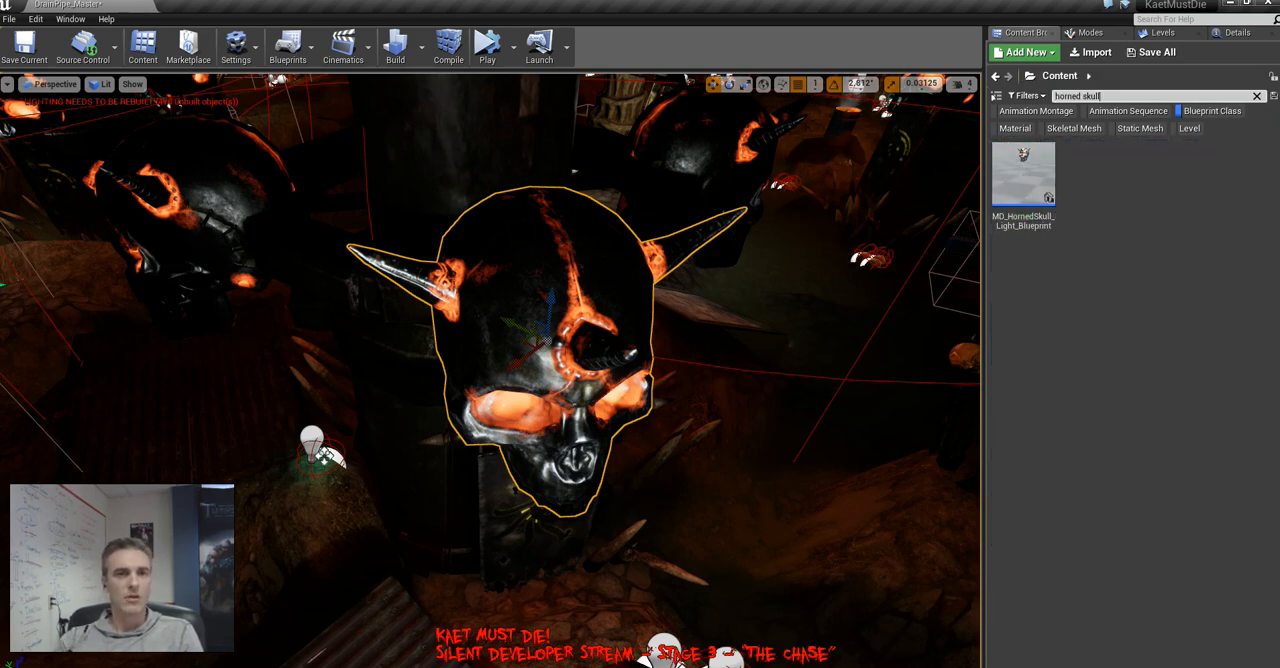
Replace the dark horned skull on the front of the central pillar with MD_HornedSkull_Light_Blueprint
right_drag(490, 370, 550, 445)
click(578, 390)
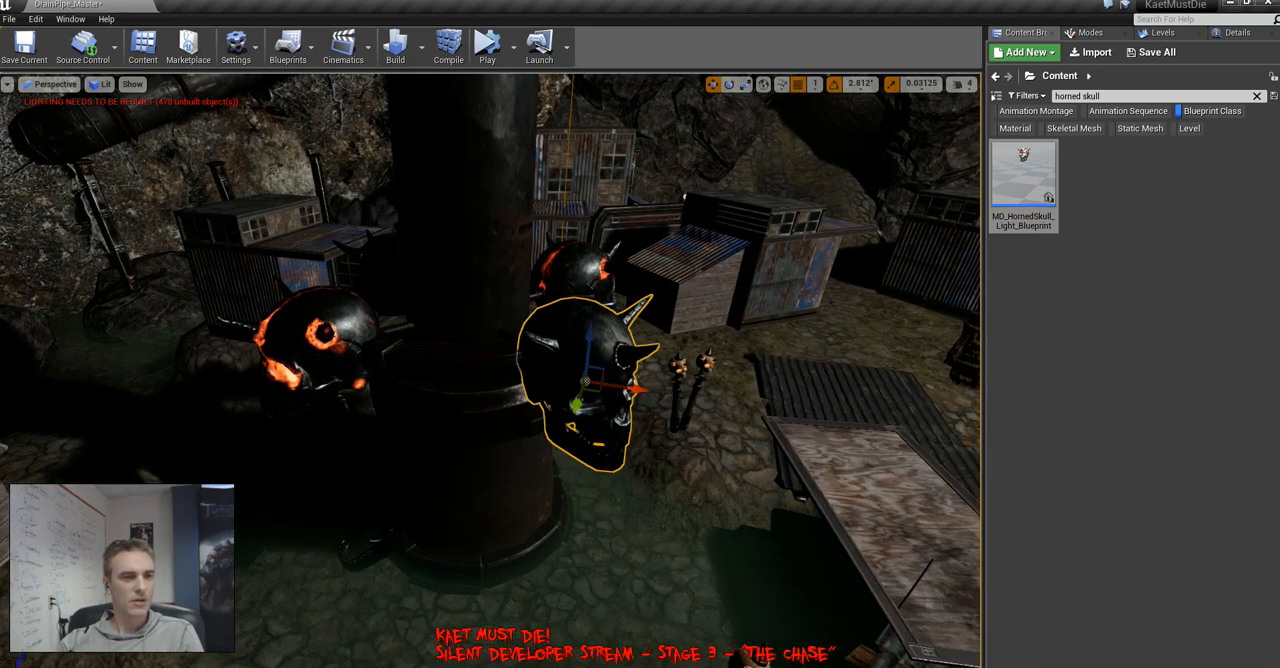
right_click(578, 390)
click(660, 538)
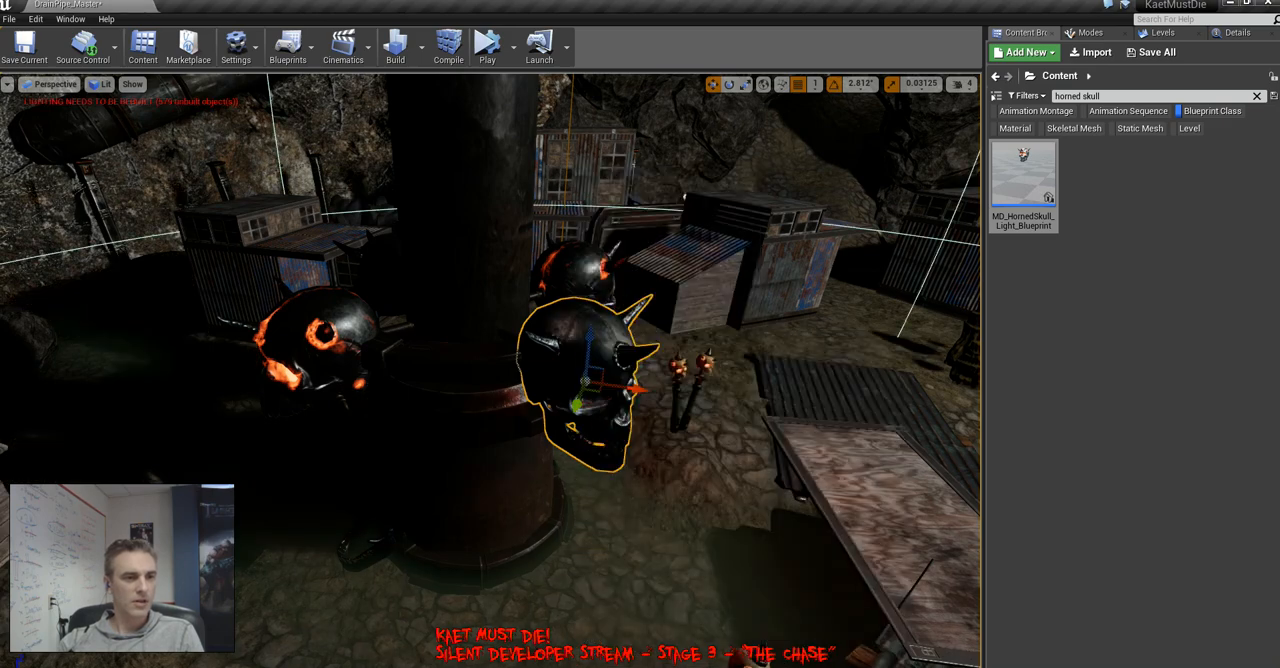
right_drag(640, 440, 520, 455)
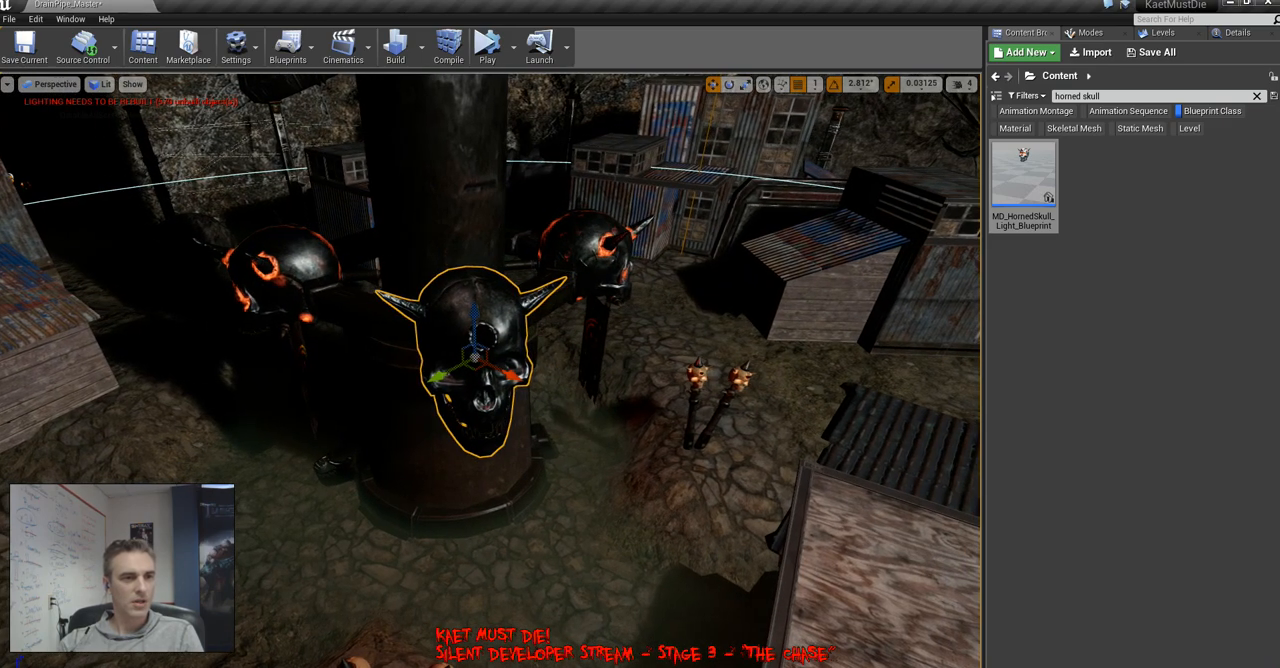
Select the other three horned skulls around the central pillar and replace them with MD_HornedSkull_Light_Blueprint
click(596, 250)
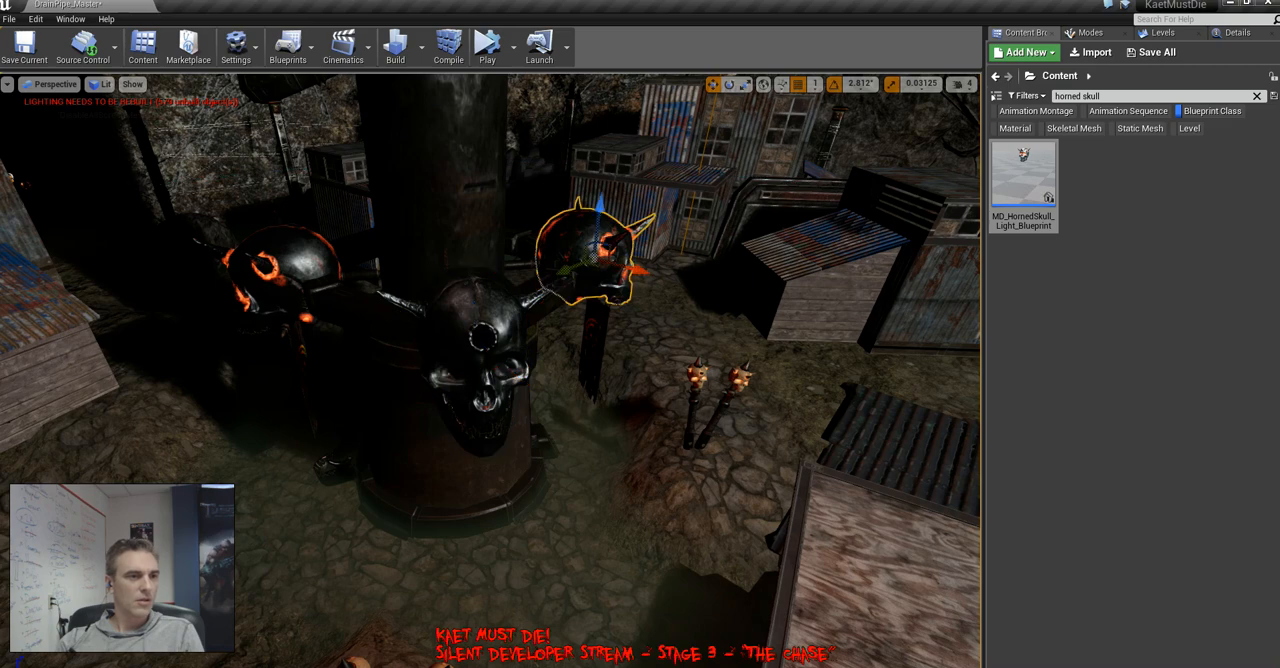
ctrl+click(288, 270)
right_drag(288, 270, 548, 352)
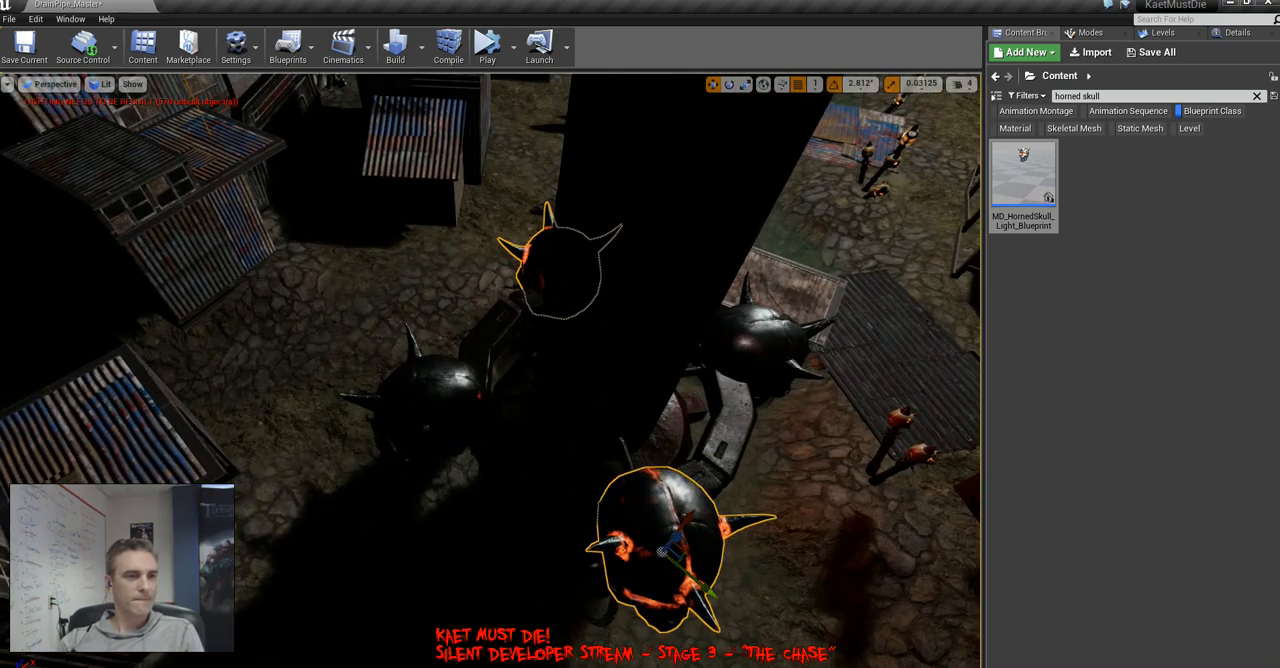
ctrl+click(428, 402)
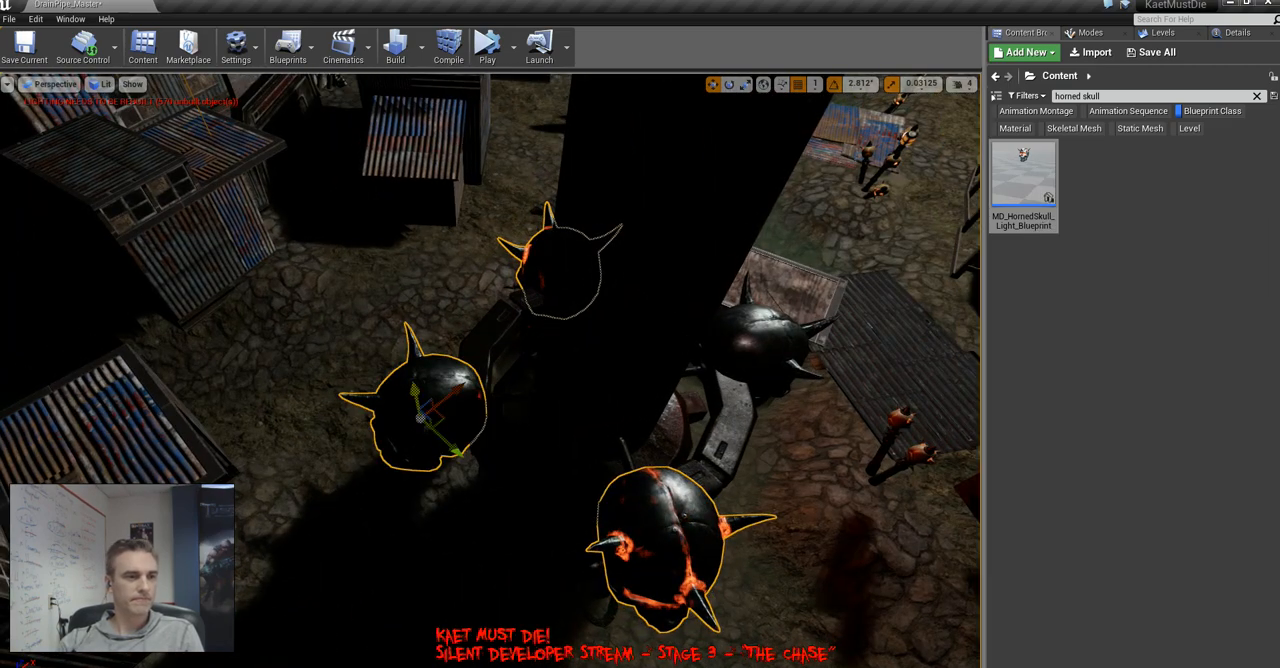
right_click(412, 405)
click(480, 570)
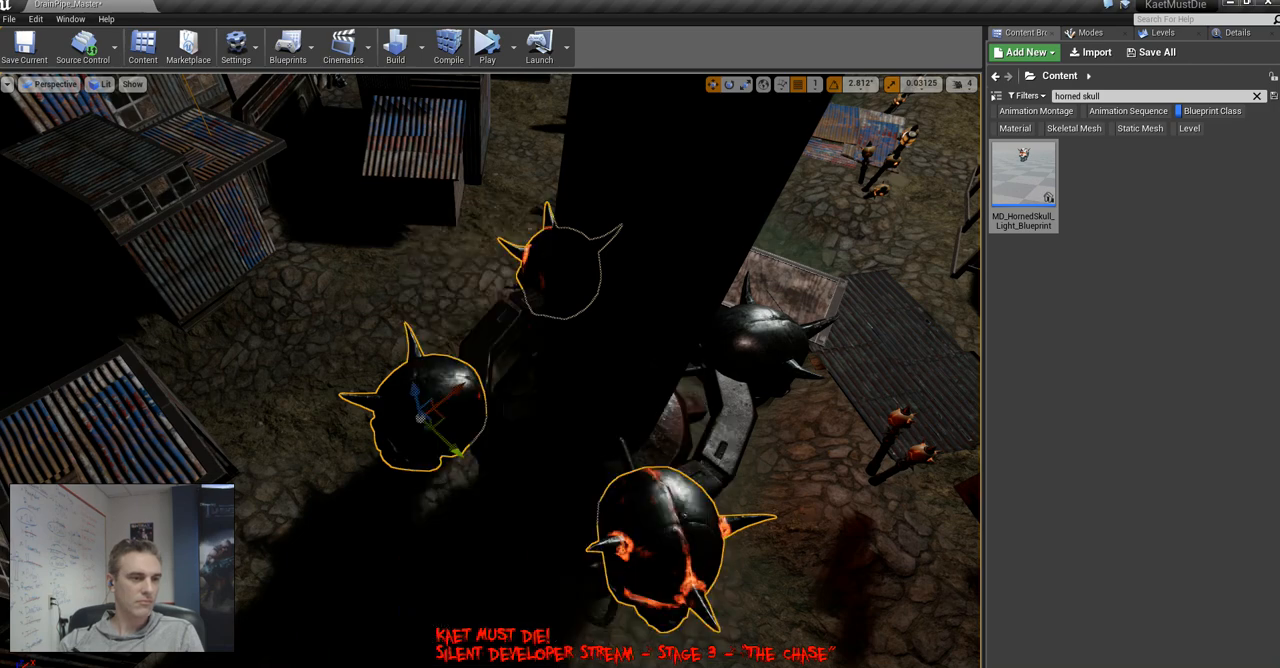
right_click(398, 420)
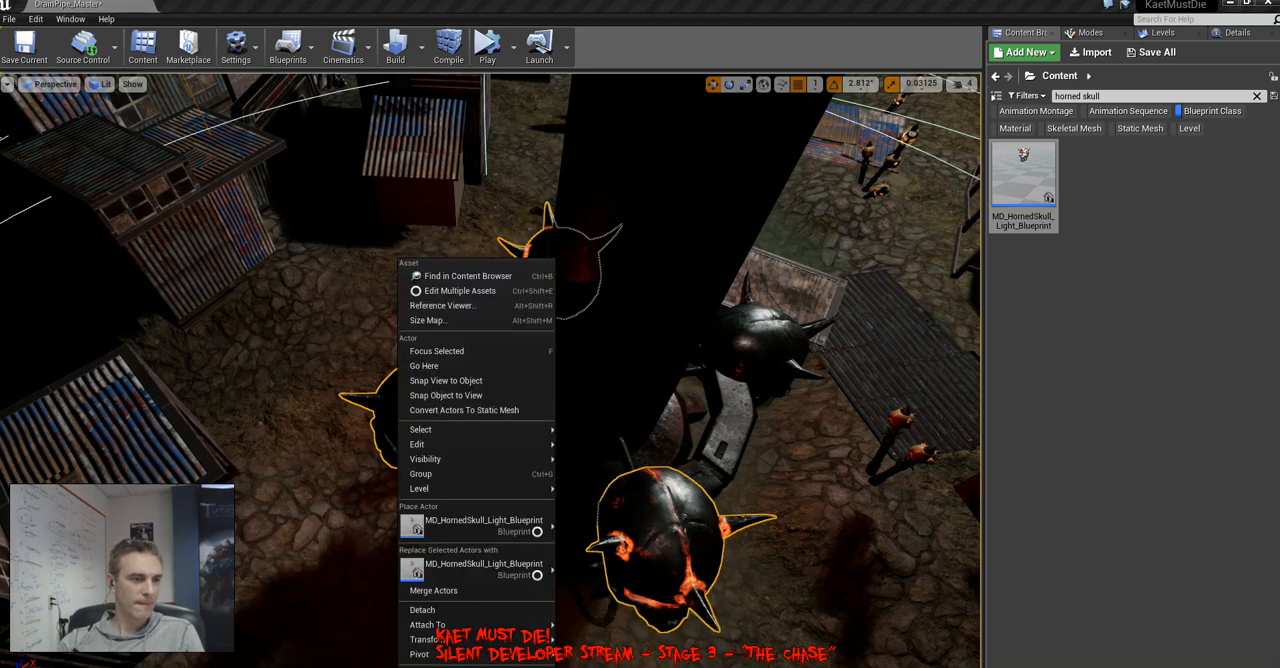
right_drag(372, 425, 208, 303)
Assign the mat_MD_SkullMetal_GlowInst material to the plain dark horned skull beside the glowing one on the pillar
click(590, 320)
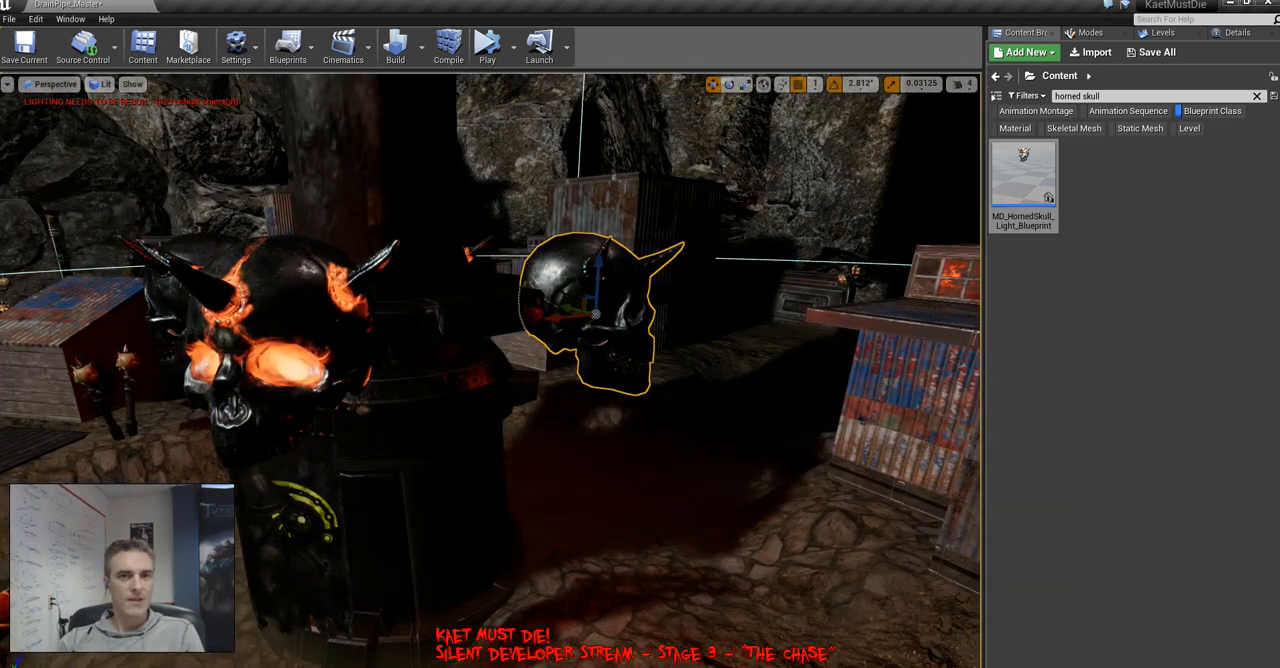
click(1237, 32)
click(1190, 371)
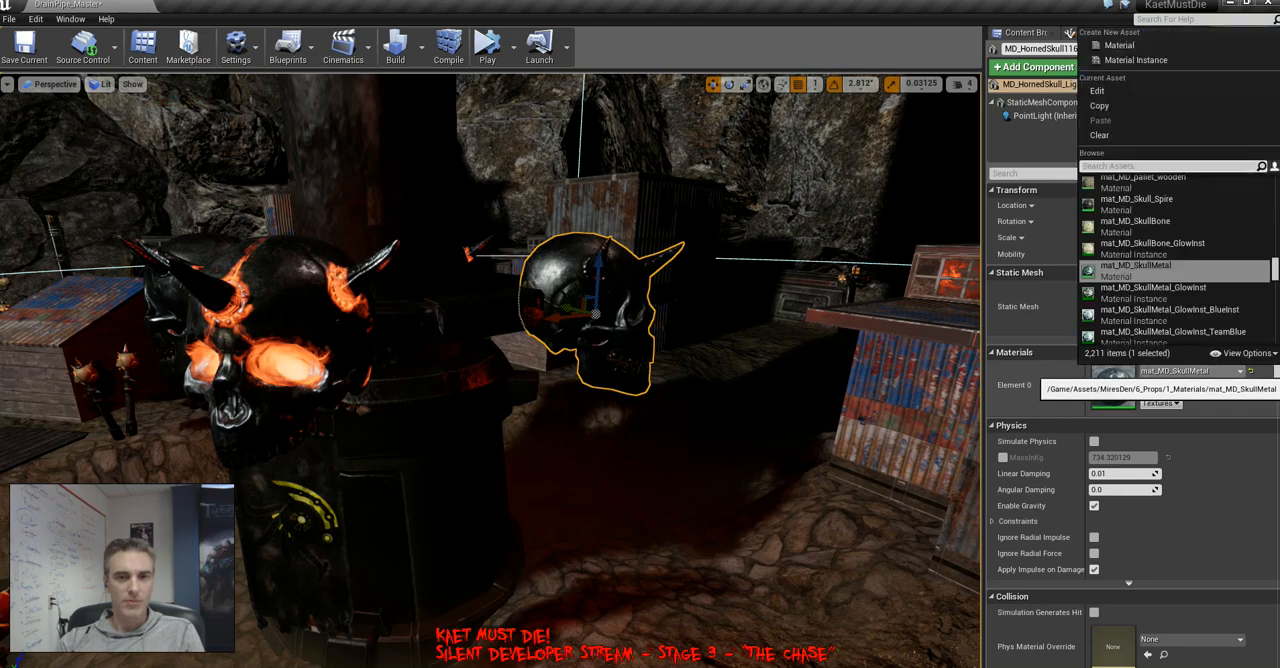
click(1180, 293)
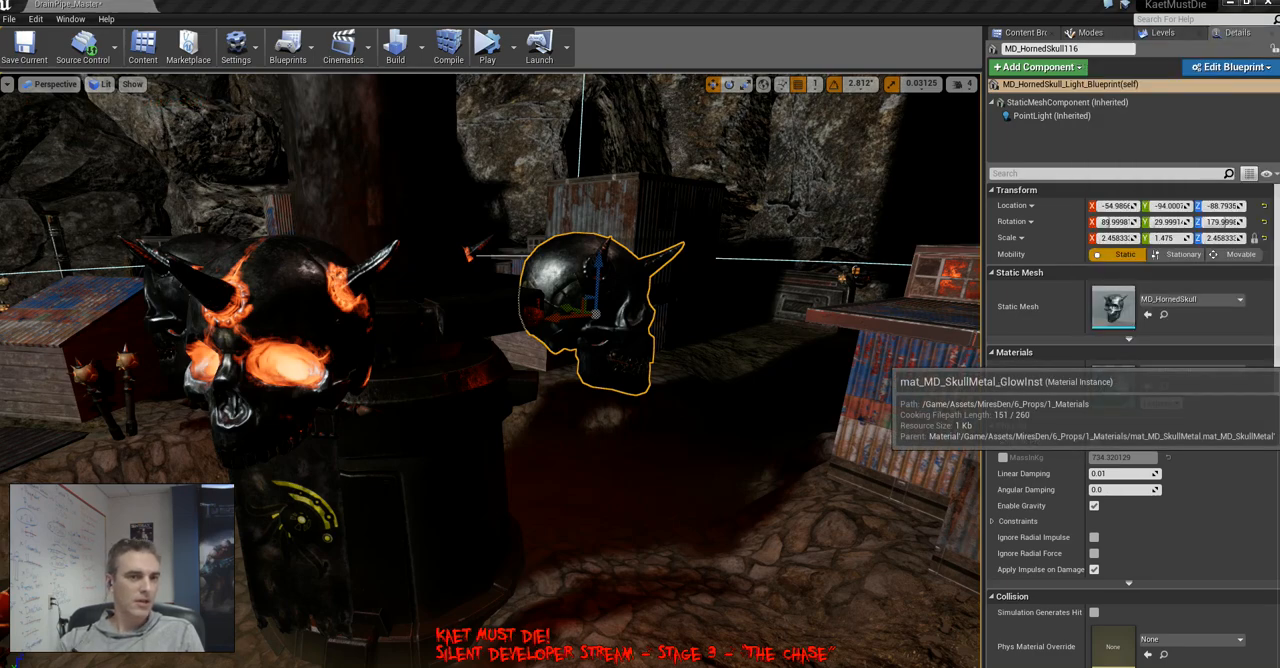
Assign the mat_MD_SkullMetal_GlowInst material to the remaining plain metal horned skull on the same pillar
right_drag(800, 360, 680, 355)
click(585, 320)
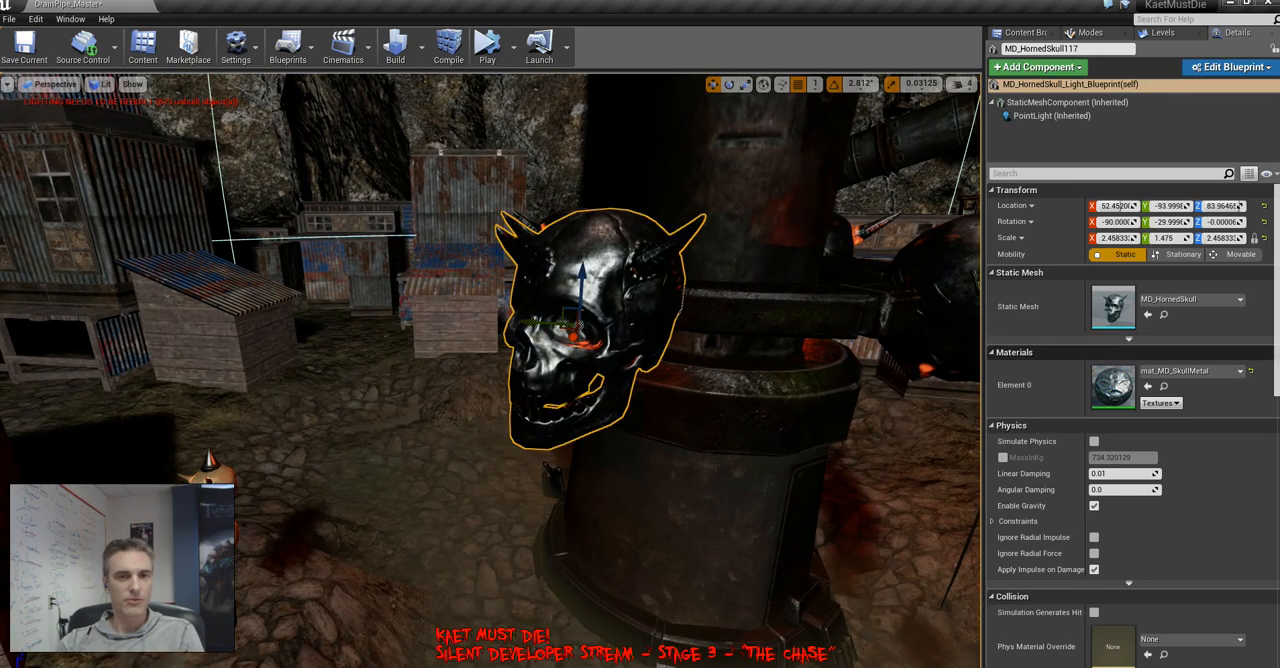
click(1190, 299)
click(672, 565)
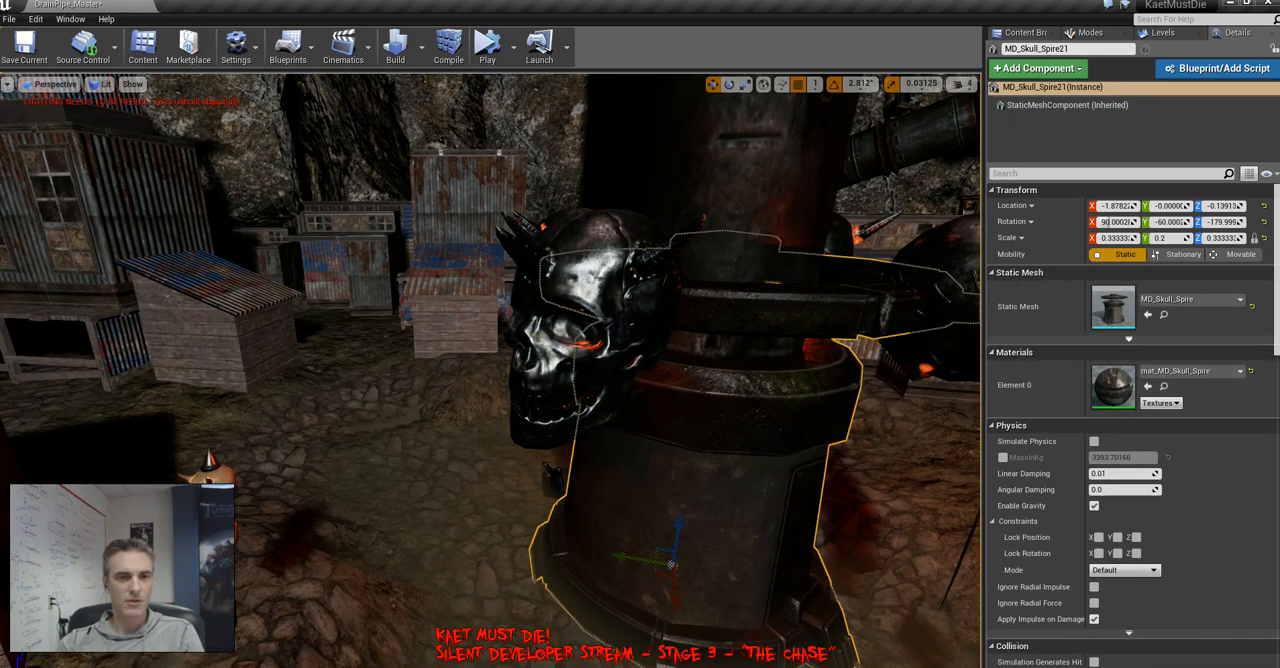
click(590, 330)
click(1190, 371)
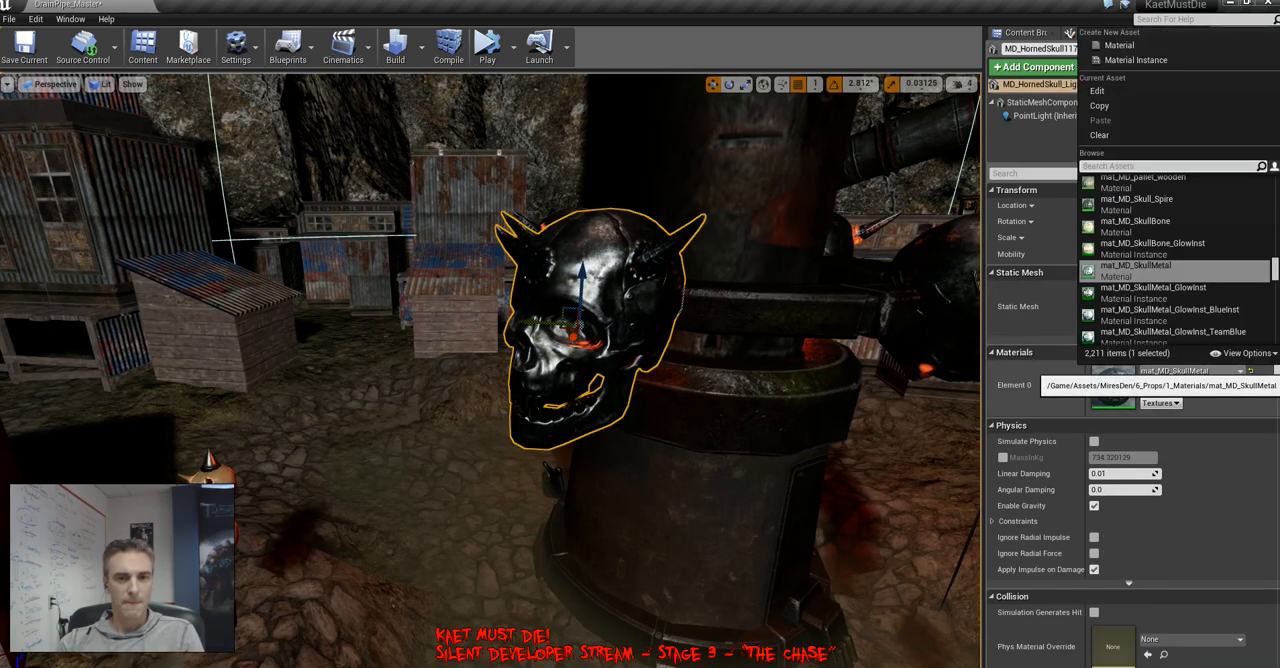
click(1153, 292)
Select all four horned skulls on the next pillar and replace them with MD_HornedSkull_Light_Blueprint
right_drag(600, 360, 500, 425)
click(485, 300)
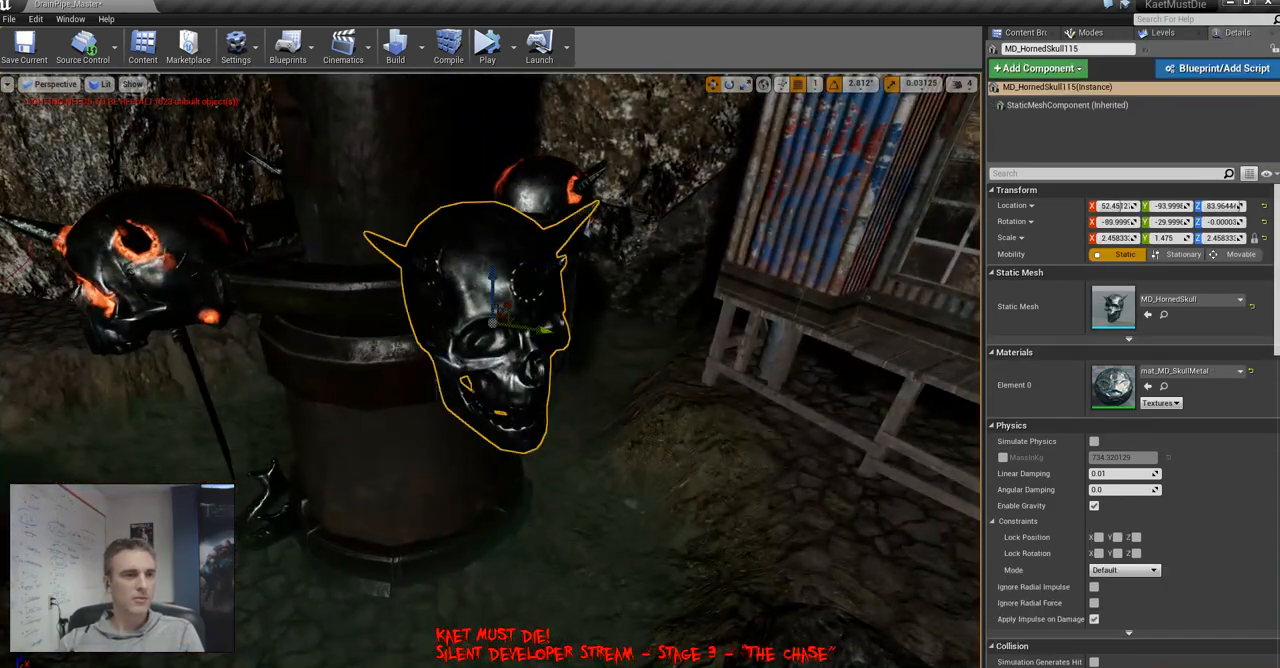
ctrl+click(170, 262)
ctrl+click(543, 188)
right_drag(543, 188, 560, 315)
ctrl+click(475, 330)
right_click(686, 198)
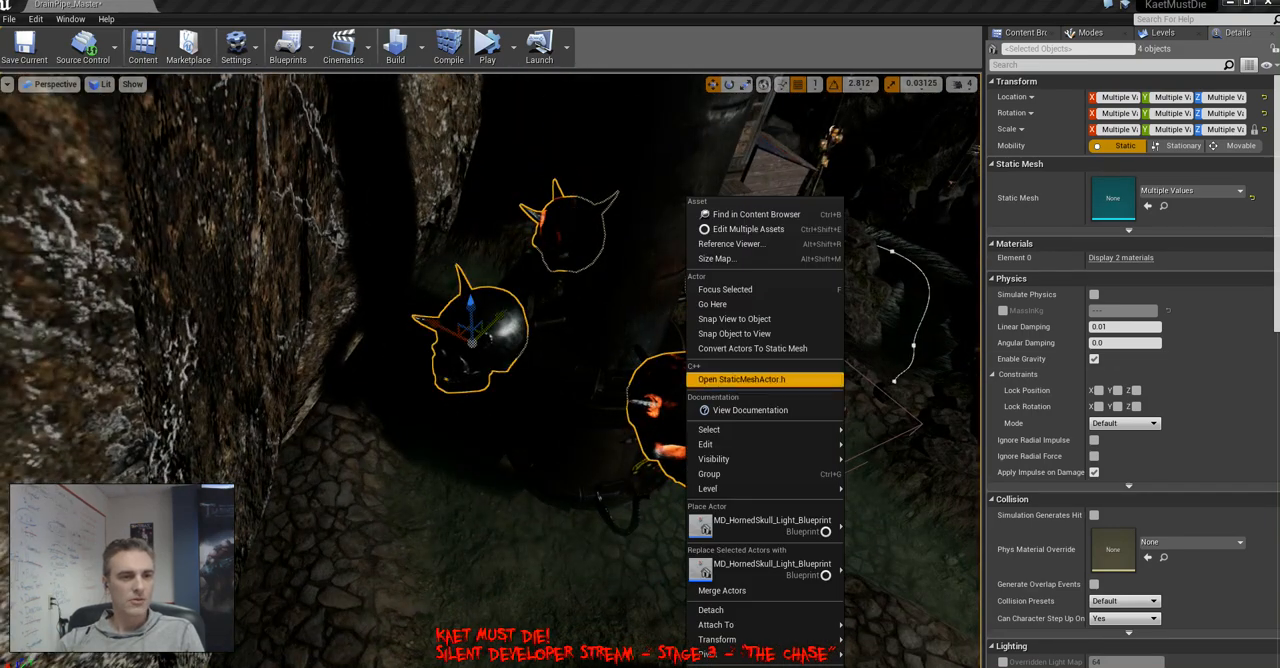
click(770, 568)
Assign the mat_MD_SkullMetal_GlowInst material to both plain dark horned skulls on this second pillar
click(492, 338)
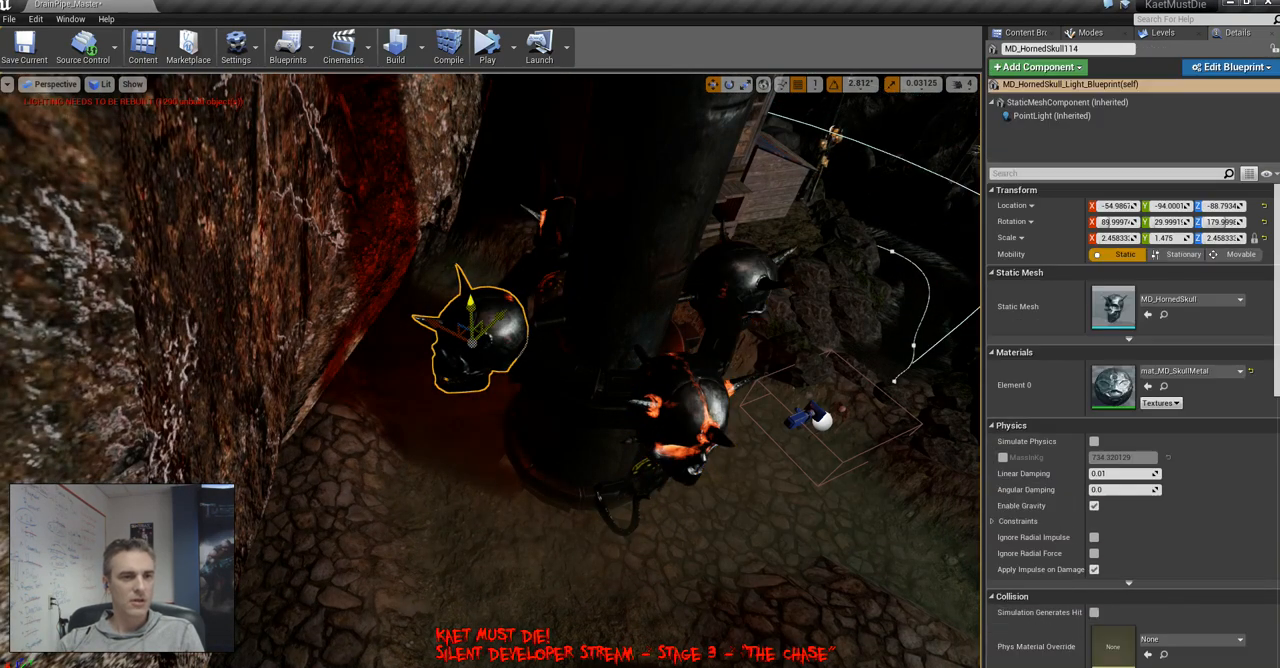
click(1192, 371)
click(1160, 292)
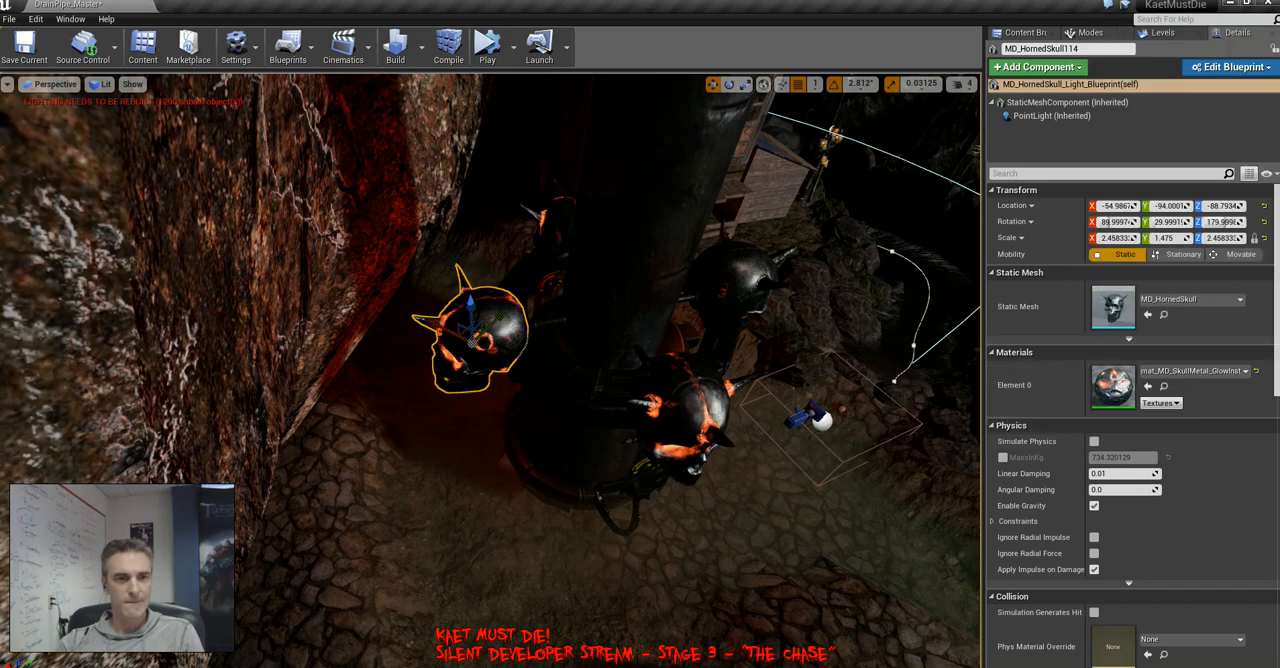
click(742, 280)
click(1192, 371)
click(1160, 292)
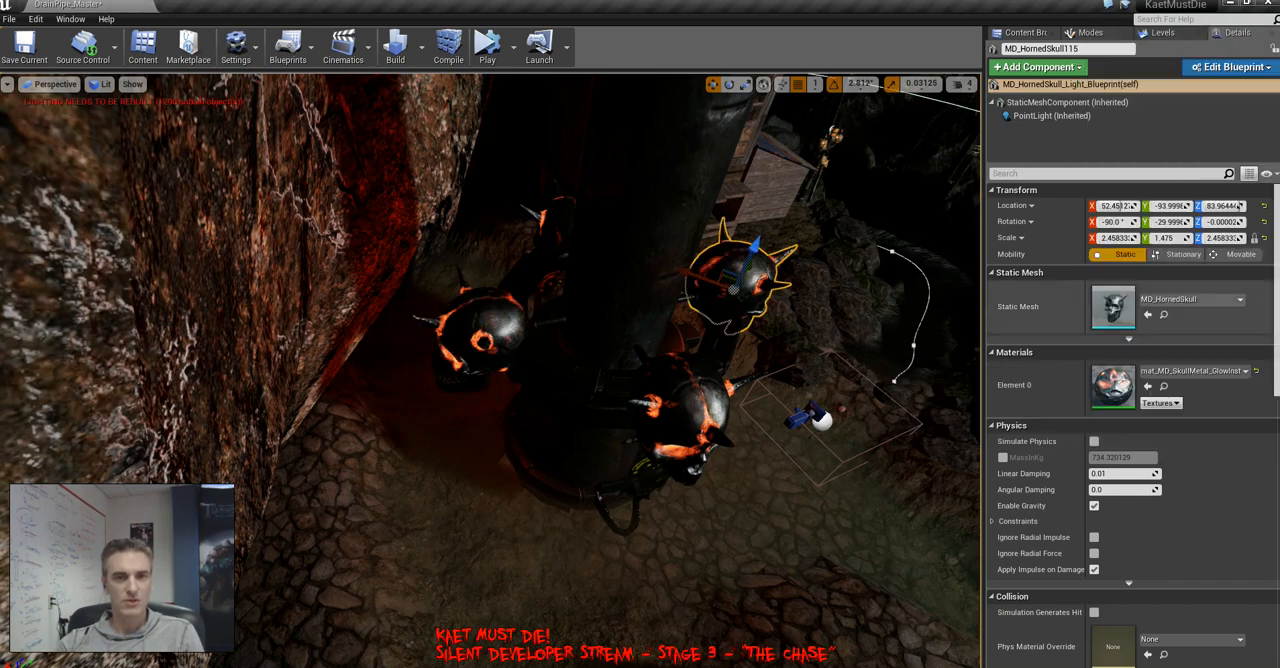
Clear the selection and survey the glowing skull pillars, shacks and fire barrels across the village in lit mode
right_drag(800, 330, 690, 325)
key(Escape)
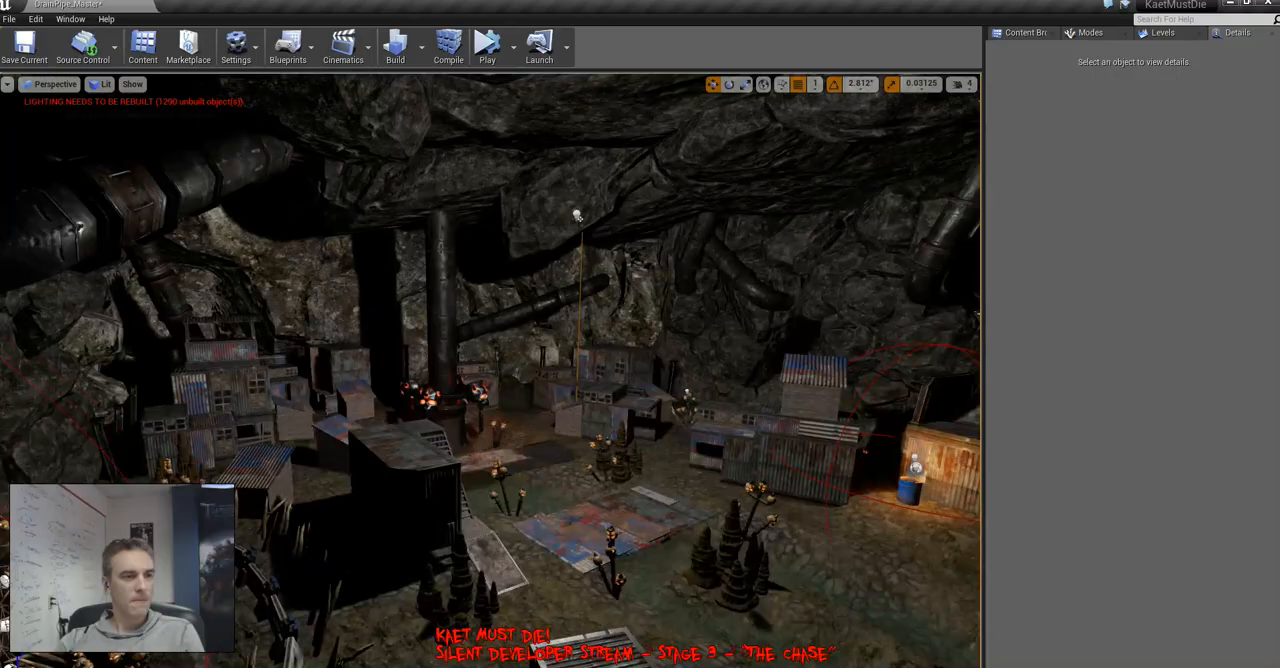
right_drag(600, 330, 530, 375)
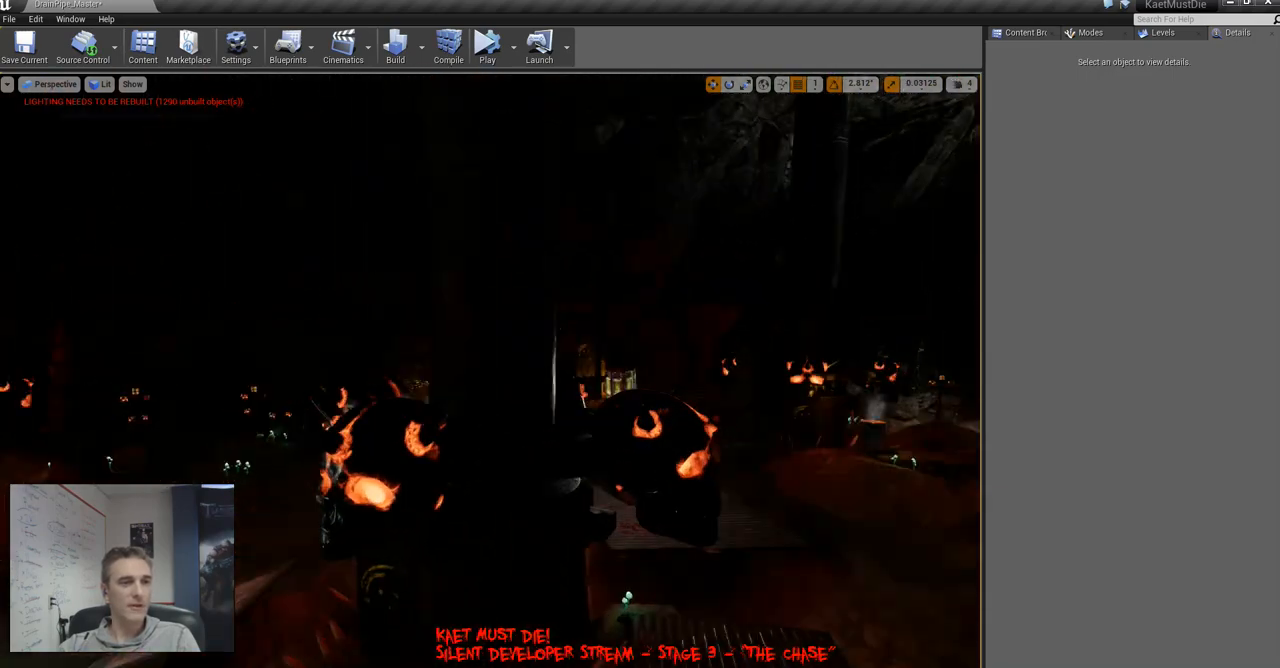
key(w)
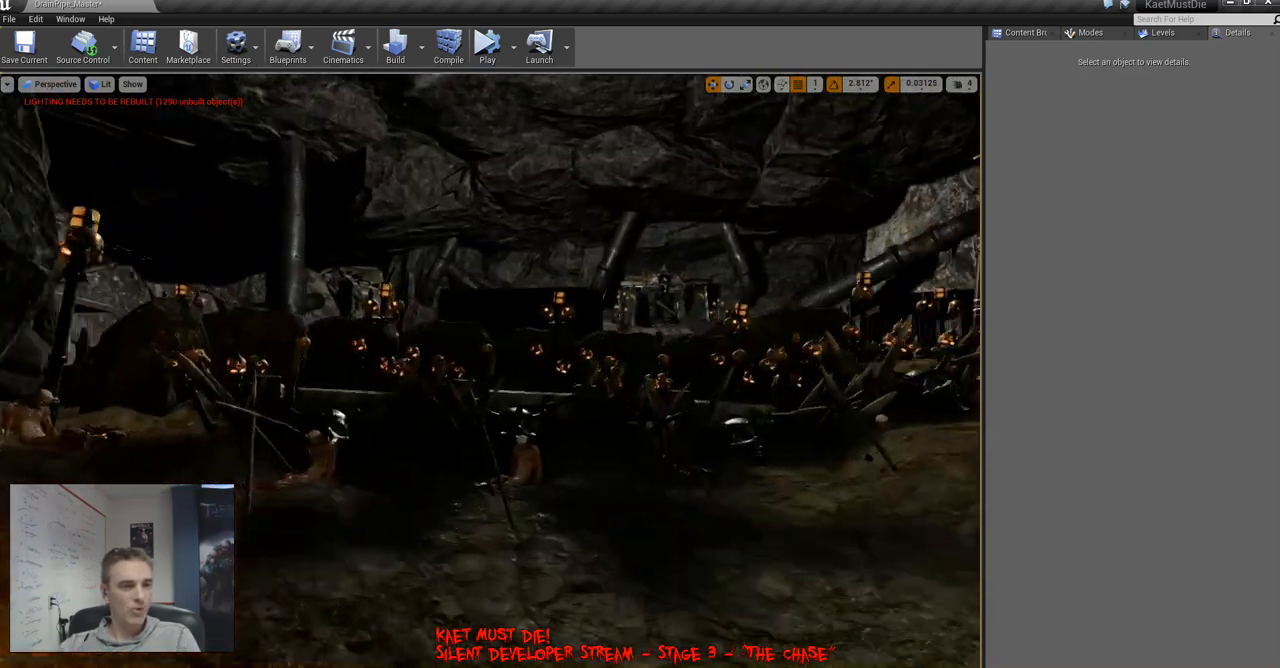
key(w)
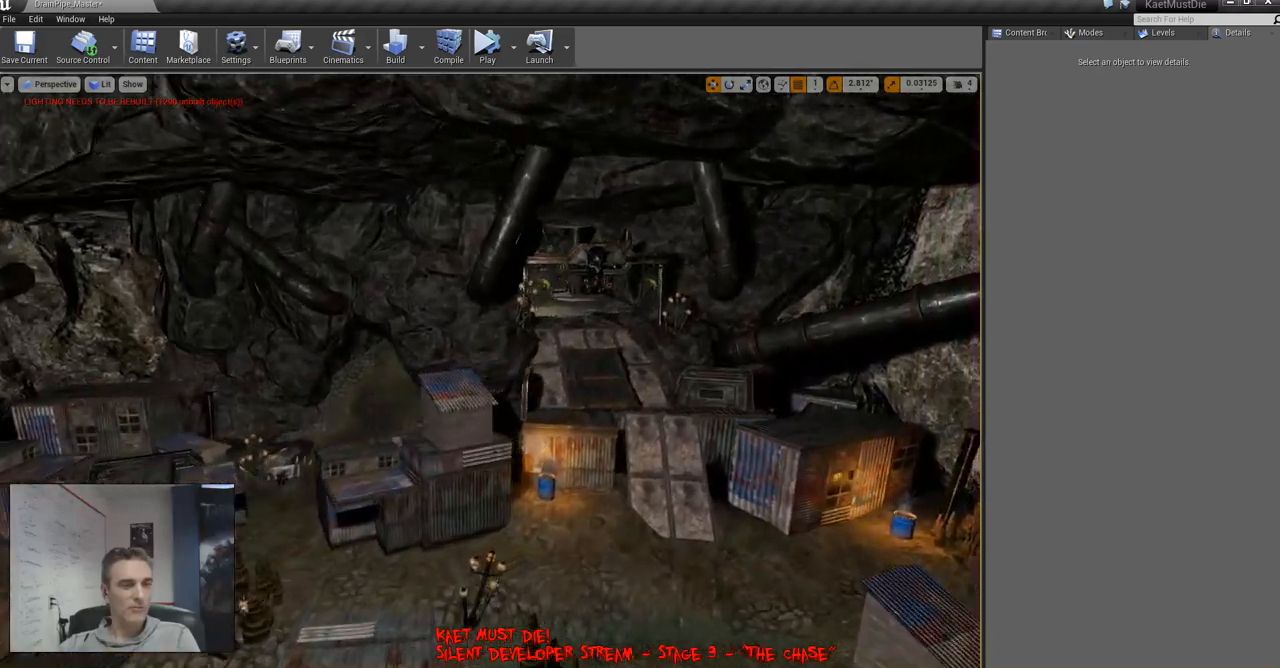
key(w)
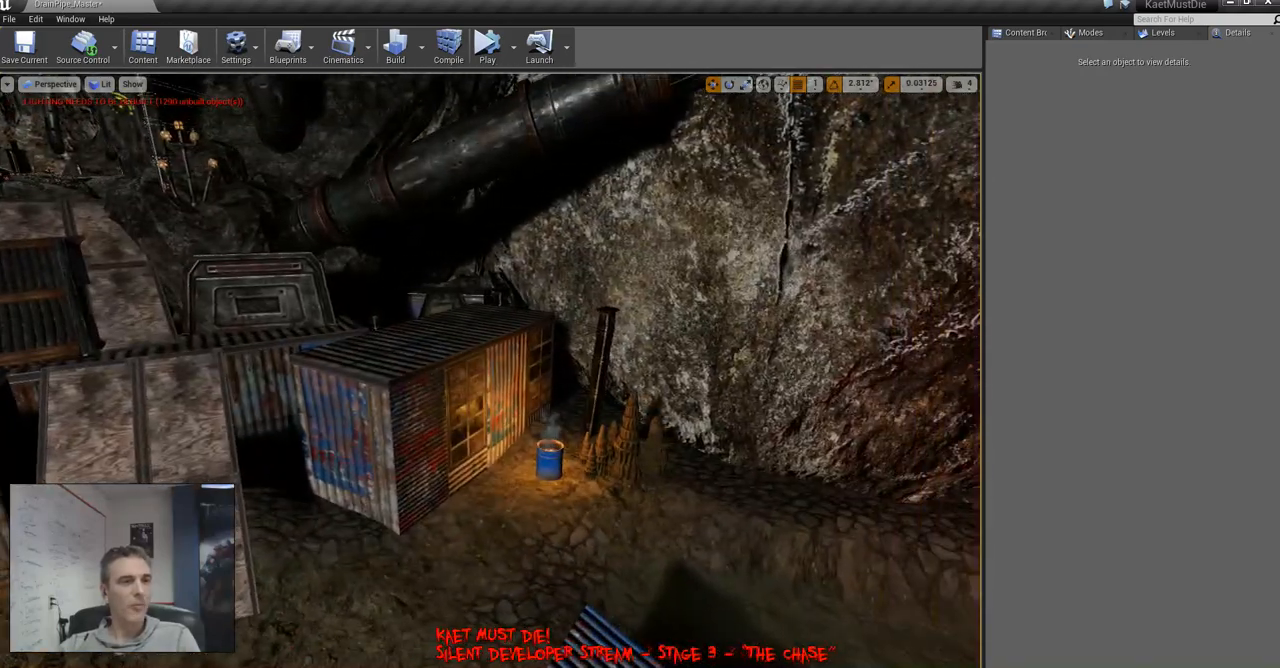
Show the editor icons, select the light of the fire barrel beside the rock-wall shack, and inspect the active MiresDen_MountainSegment checkpoint level
key(w)
key(w)
right_drag(490, 370, 402, 378)
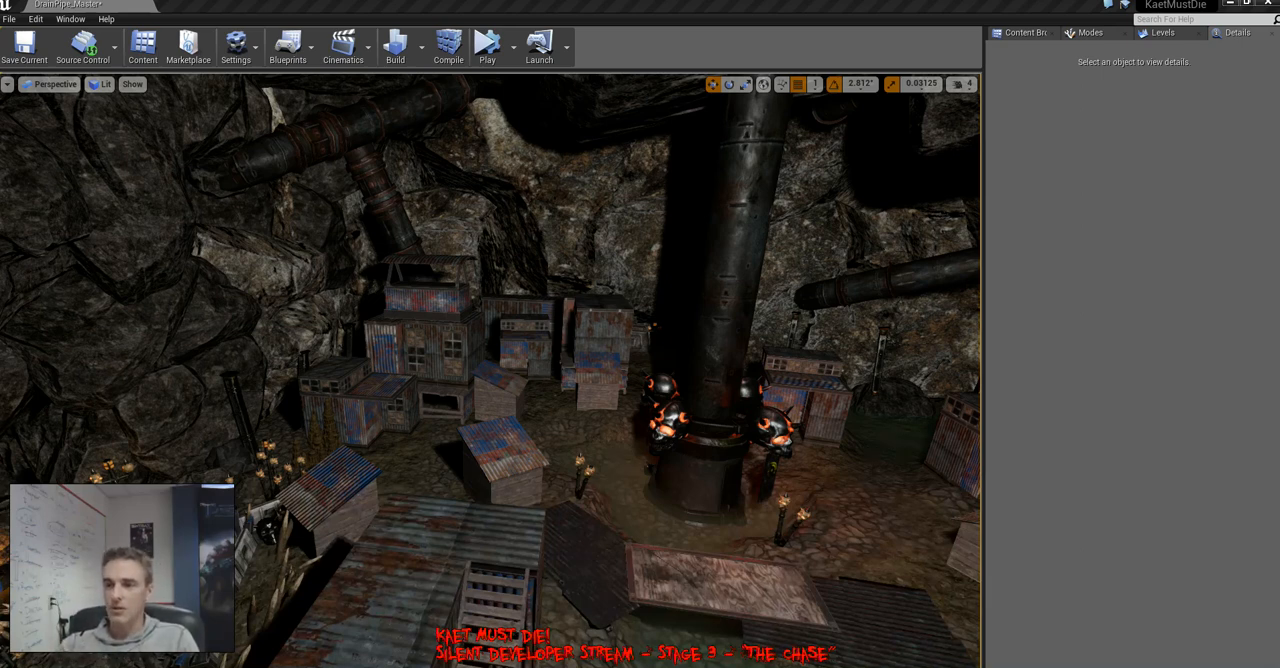
right_drag(490, 370, 945, 450)
right_drag(640, 370, 745, 430)
key(g)
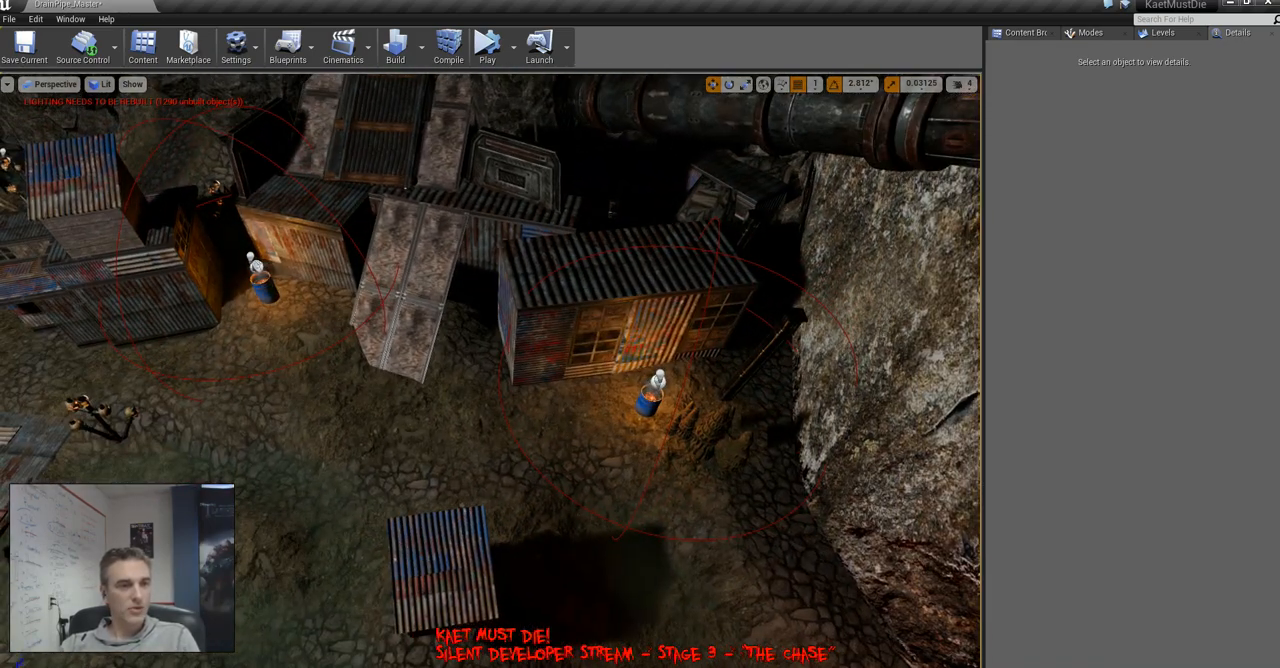
click(658, 379)
click(1163, 33)
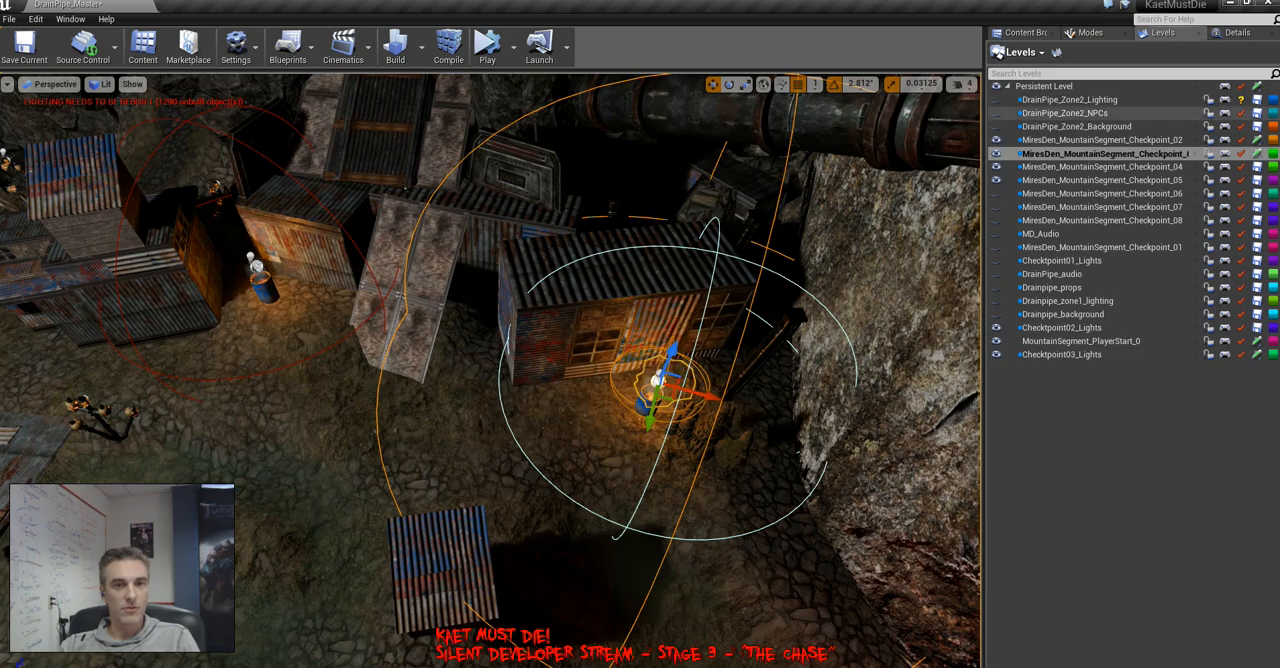
click(1110, 207)
click(1110, 154)
Undo the stray light move and place a copy of the fire barrel with its light beside the wooden shack past the skull pillar
right_drag(700, 320, 380, 325)
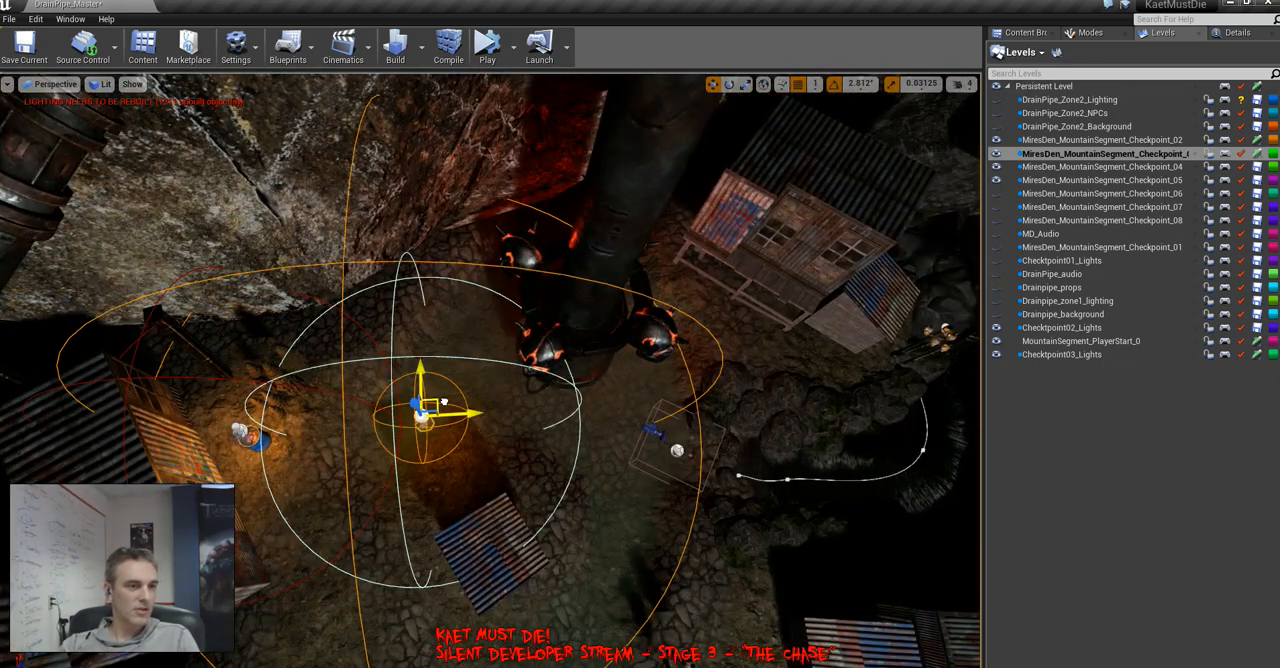
key(ctrl+z)
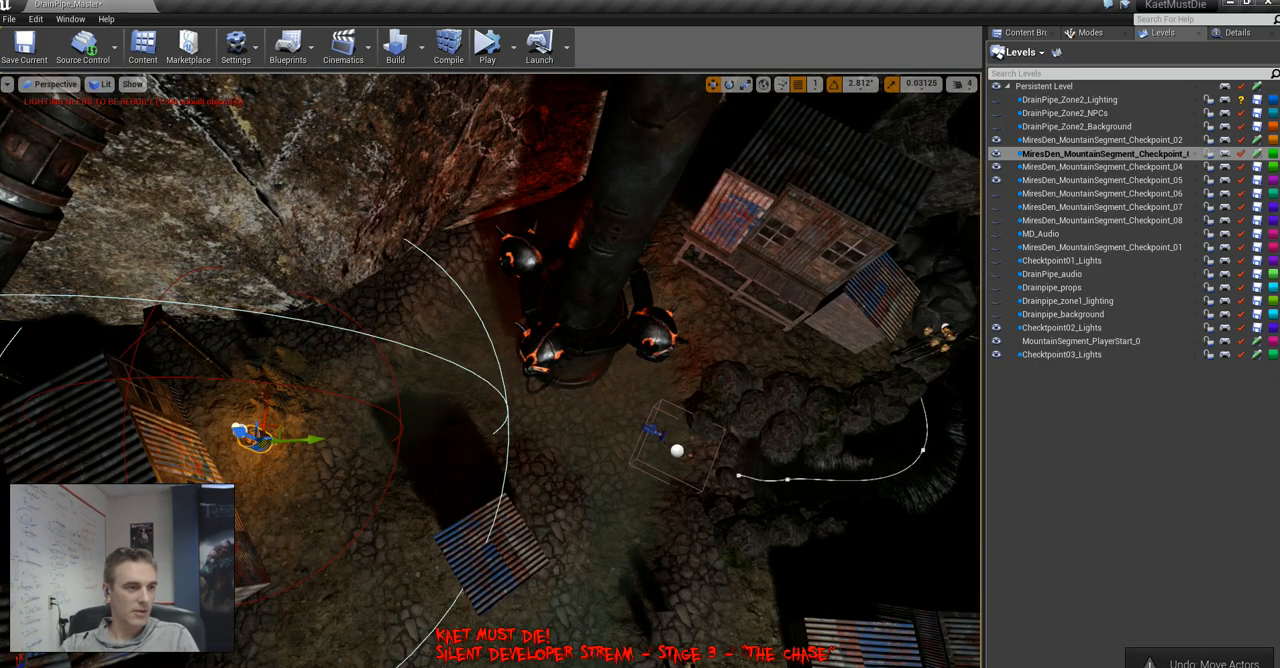
alt+drag(270, 432, 865, 328)
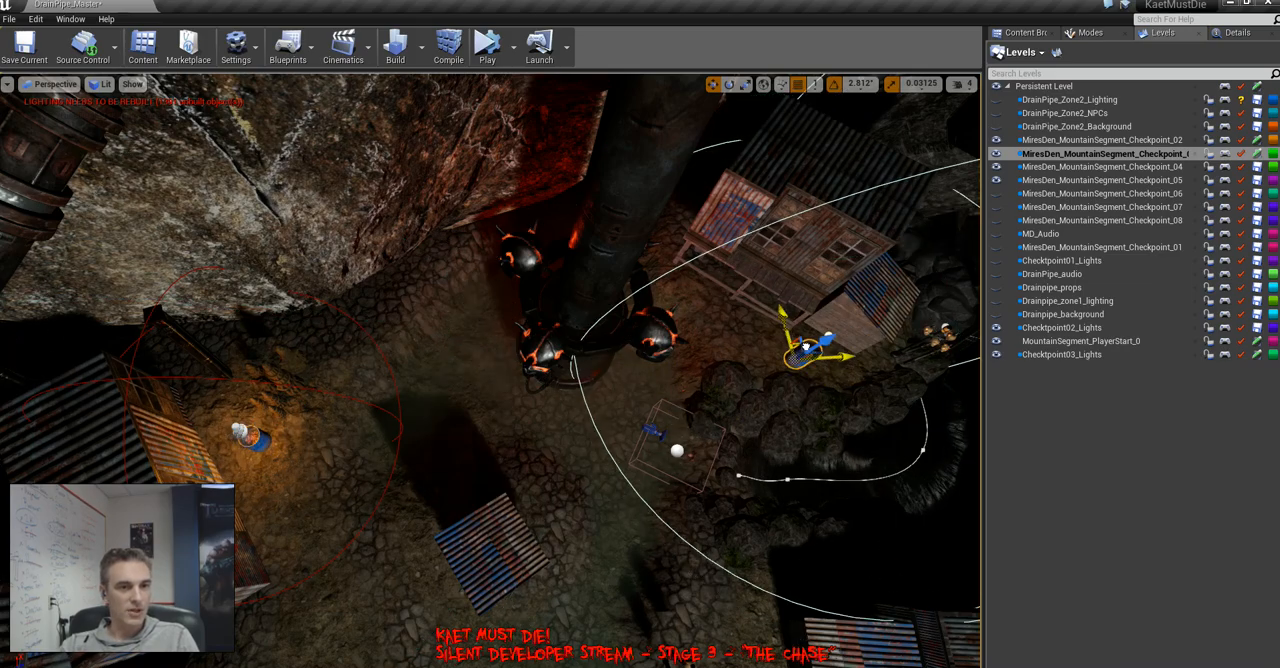
key(f)
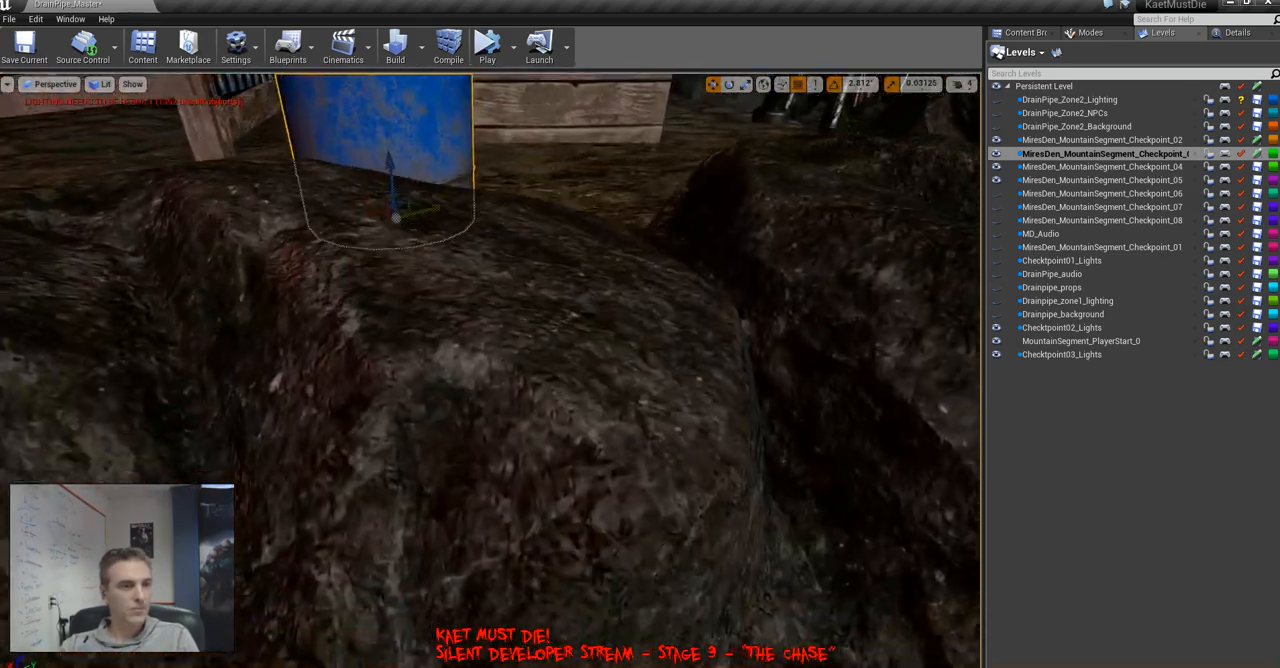
Copy the fire barrel with its light across the rocks to the blue corrugated-roof shack on the cobblestone ground
key(s)
right_drag(490, 370, 506, 394)
key(s)
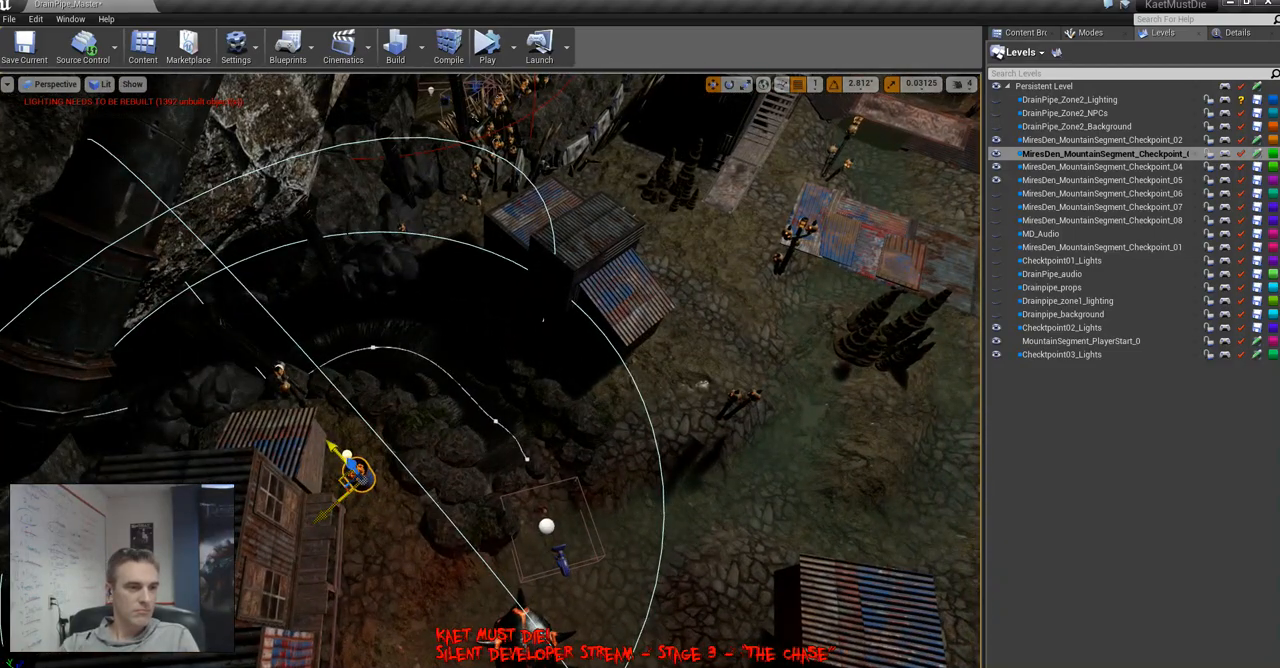
drag(343, 483, 672, 354)
right_drag(672, 354, 644, 346)
Tuck the copied fire barrel close against the shaded wall of the blue corrugated-roof shack, on the side facing the rocks
key(w)
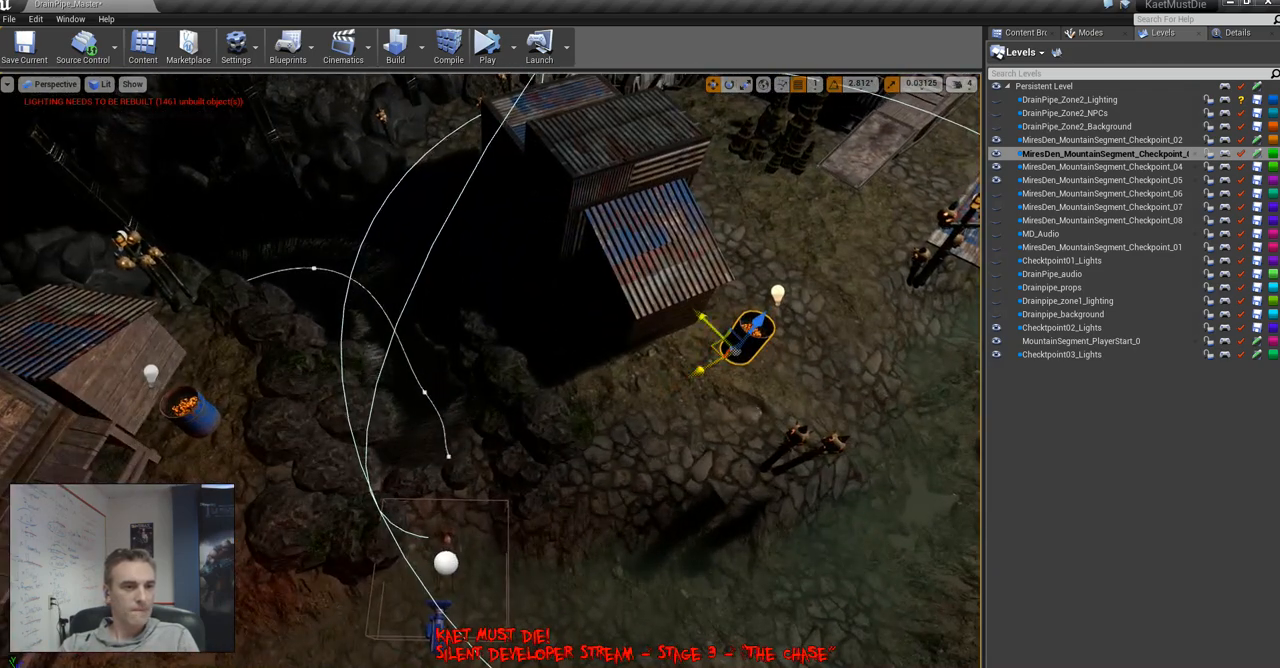
drag(720, 345, 553, 340)
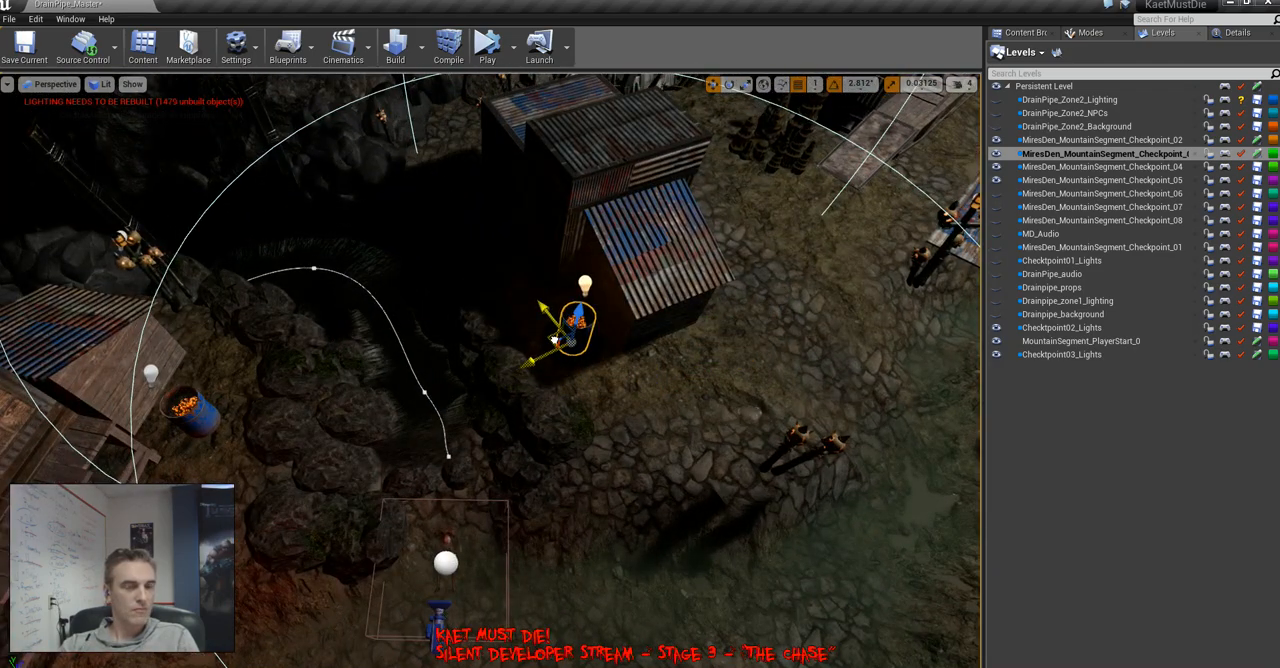
key(w)
right_drag(554, 340, 520, 335)
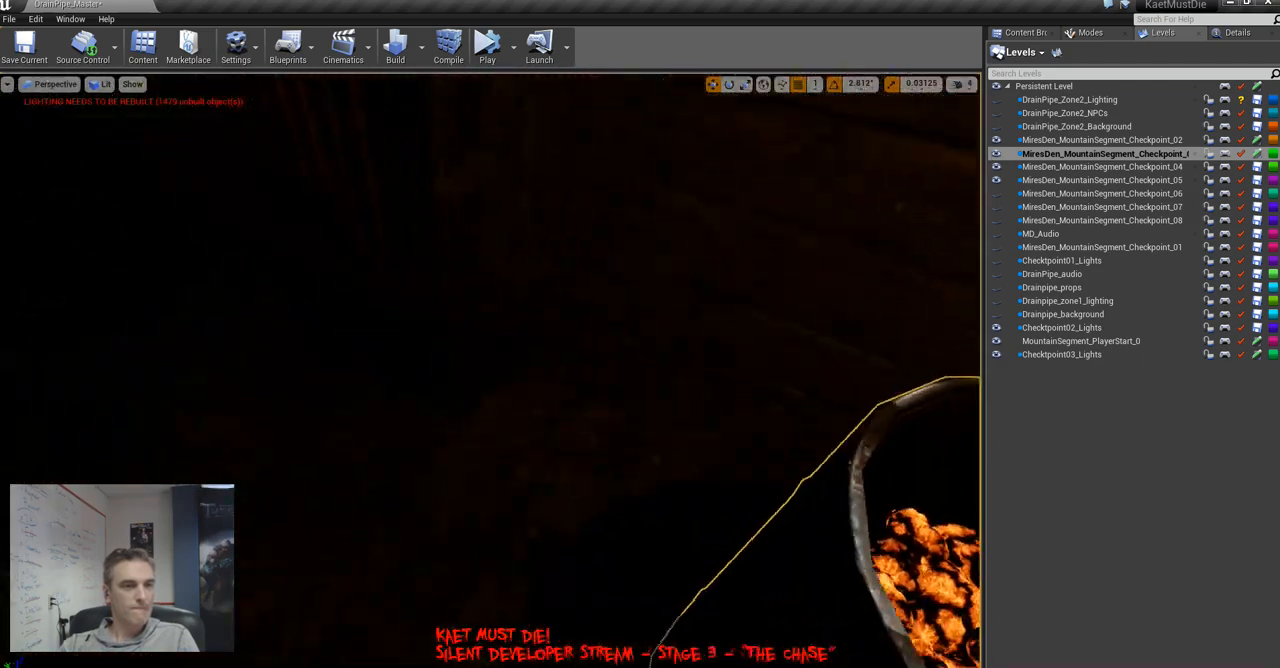
key(f)
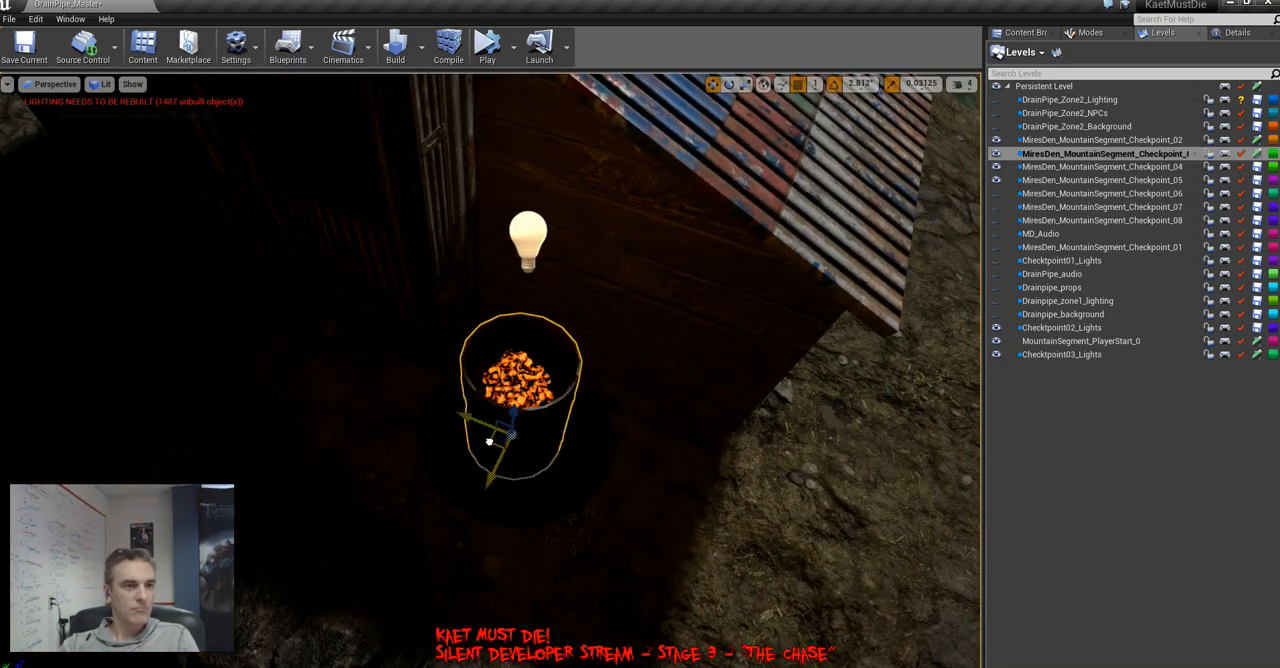
right_drag(494, 497, 555, 475)
Copy the fire barrel with its light to the entrance ramp of the tall rusty-roofed shack
key(s)
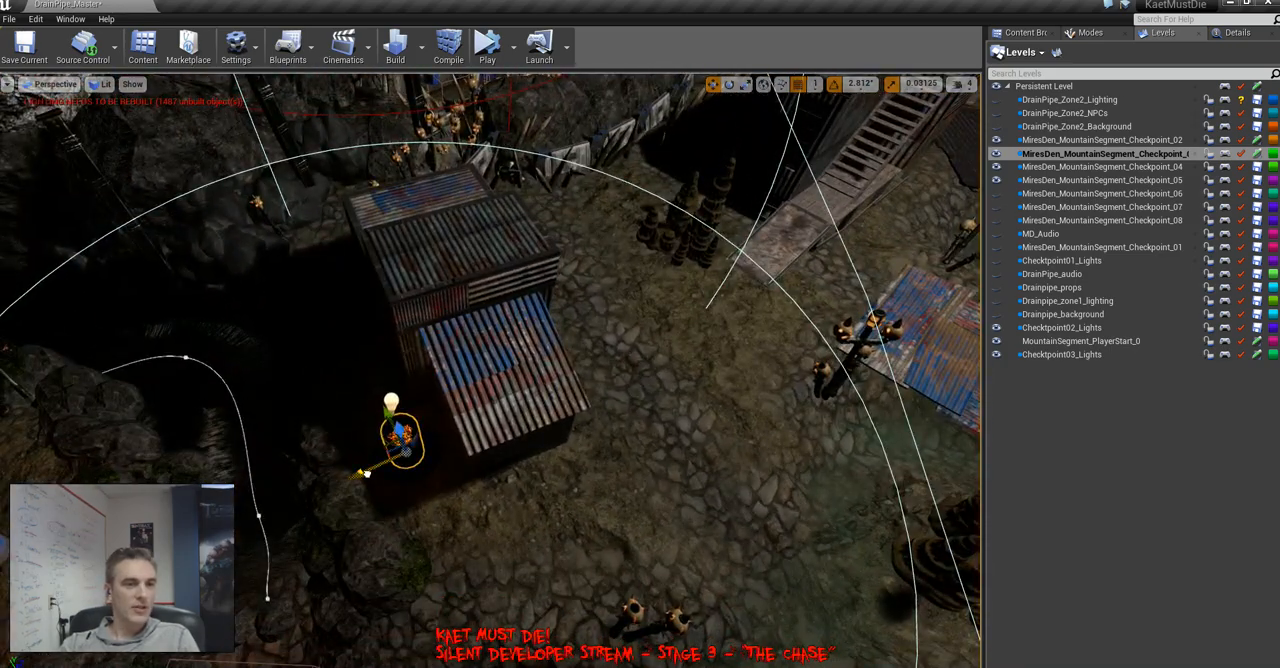
alt+drag(364, 470, 861, 331)
right_drag(861, 331, 995, 305)
key(w)
key(a)
key(w)
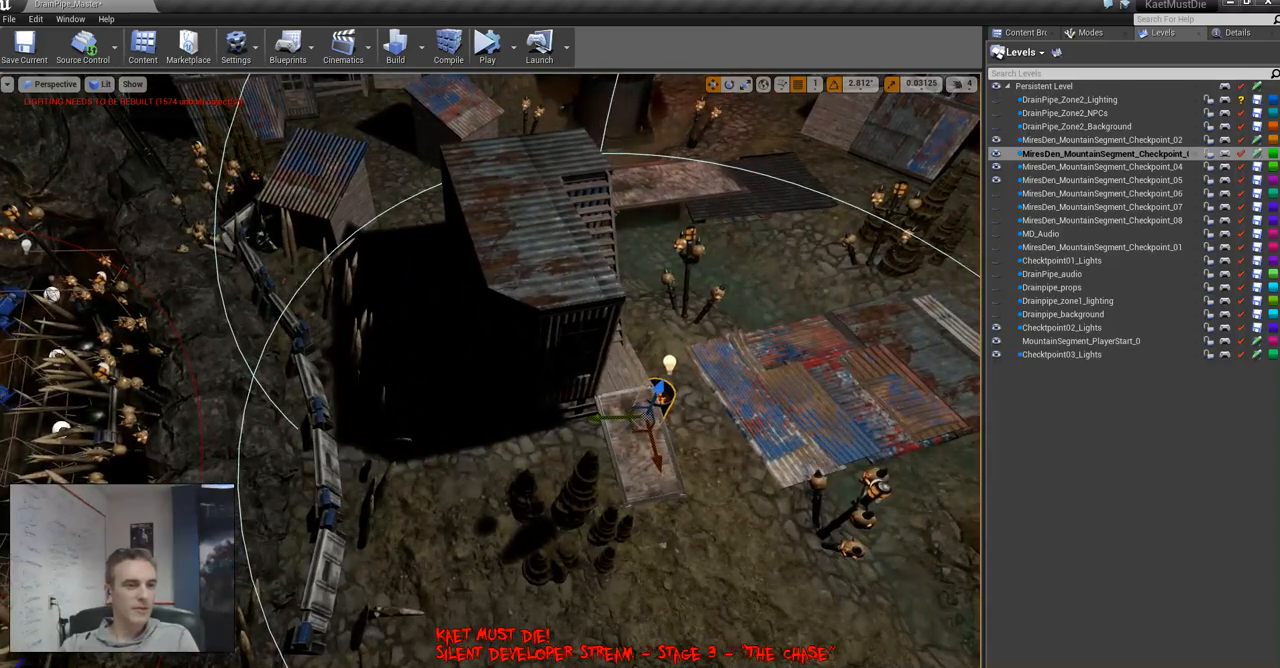
Move this fire barrel off the ramp onto the ground between the ramp and the shack's front corner, positioning it in unlit view
drag(640, 427, 524, 448)
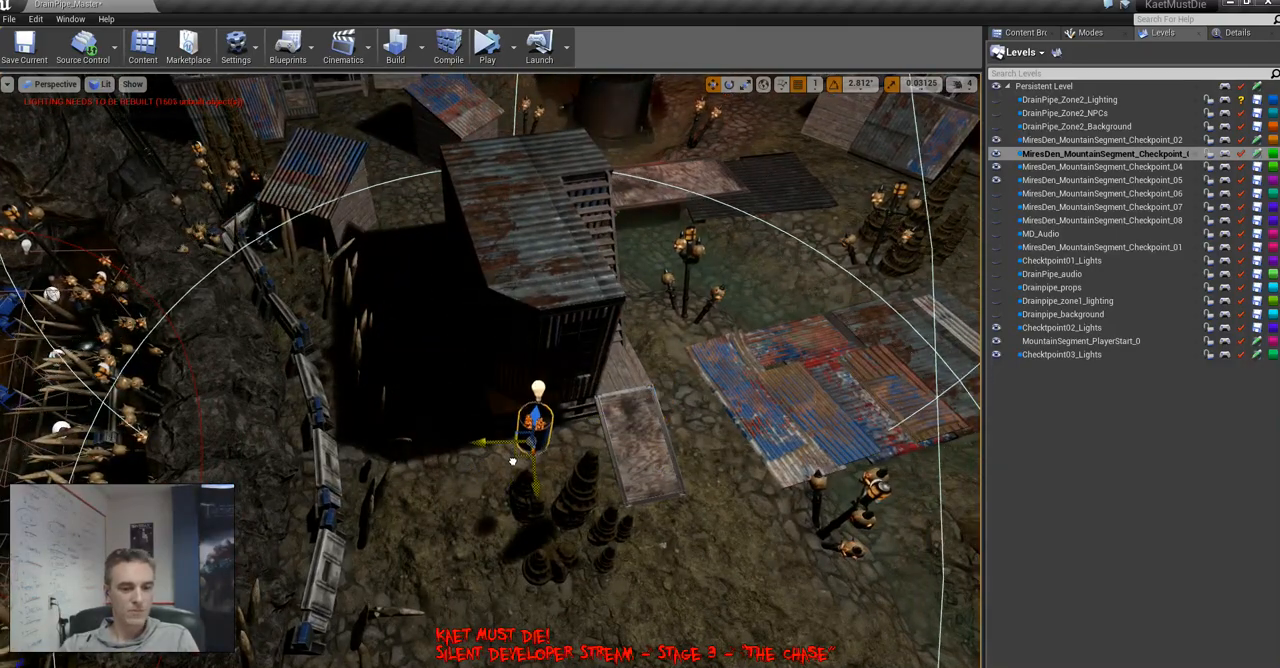
key(alt+3)
key(w)
right_drag(524, 470, 548, 448)
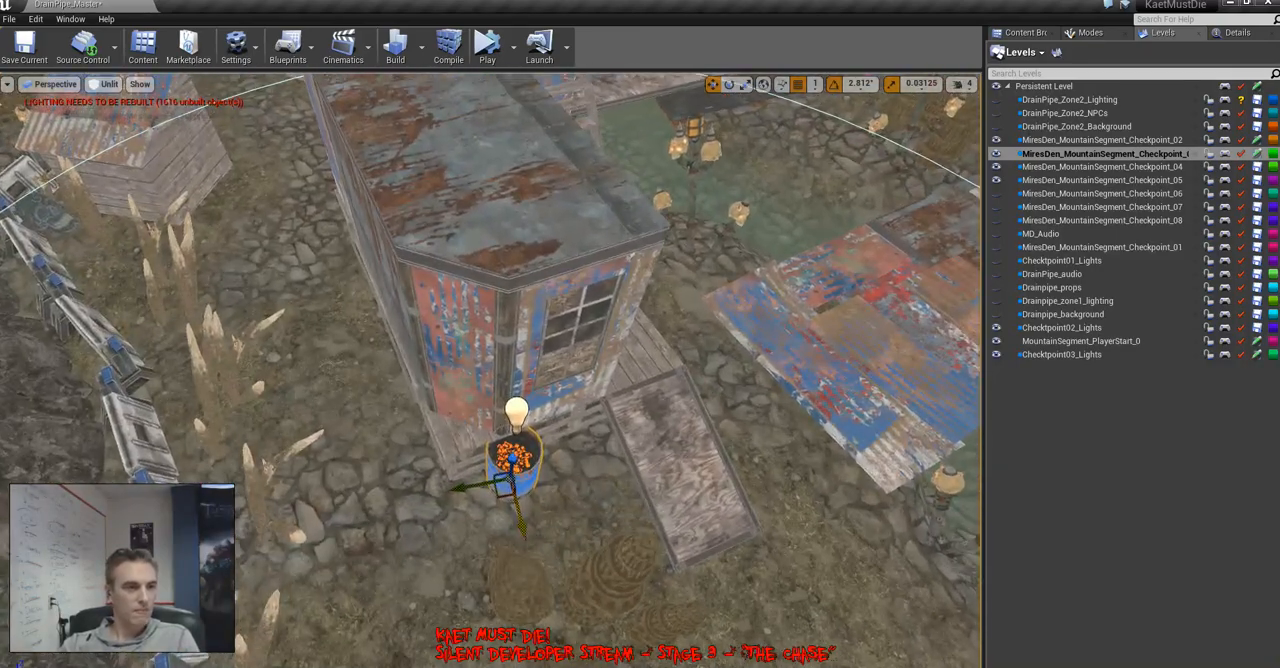
drag(494, 494, 556, 525)
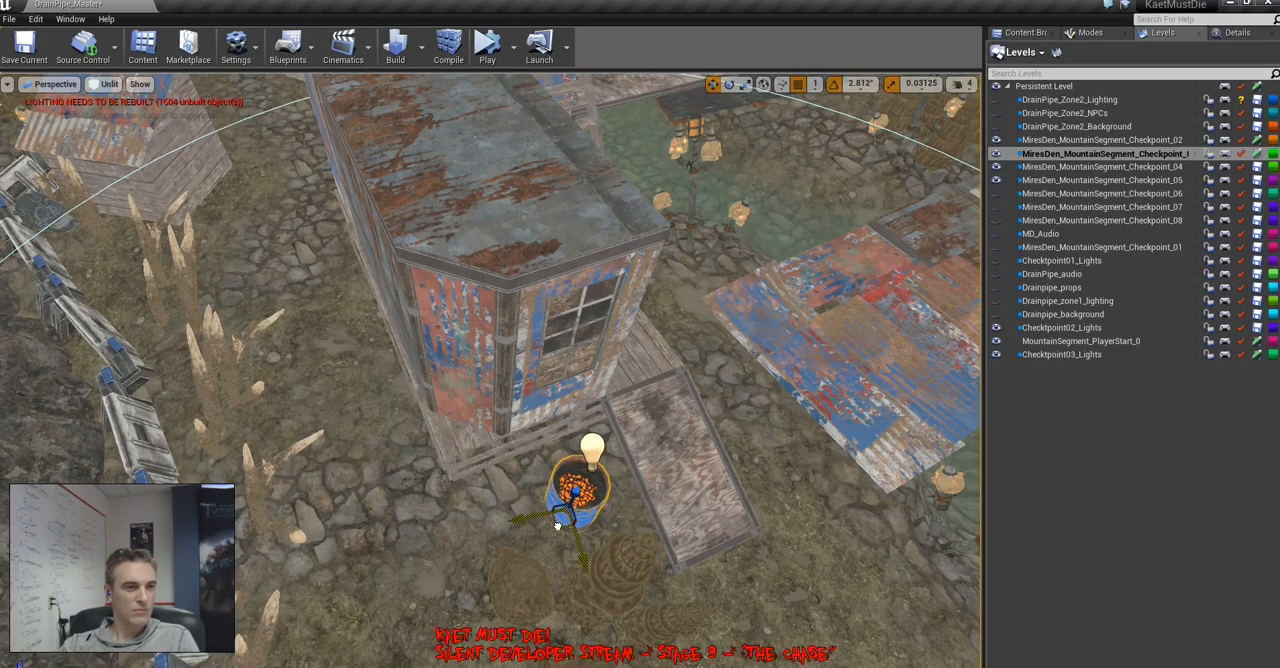
mouse_move(558, 525)
right_down()
mouse_move(620, 500)
mouse_move(640, 520)
mouse_move(590, 550)
mouse_move(570, 510)
mouse_move(540, 505)
mouse_move(570, 515)
mouse_move(570, 535)
right_up()
Copy the fire barrel with its light to the low blue-roofed annex of the large rusty building near the cliff
key(s)
key(w)
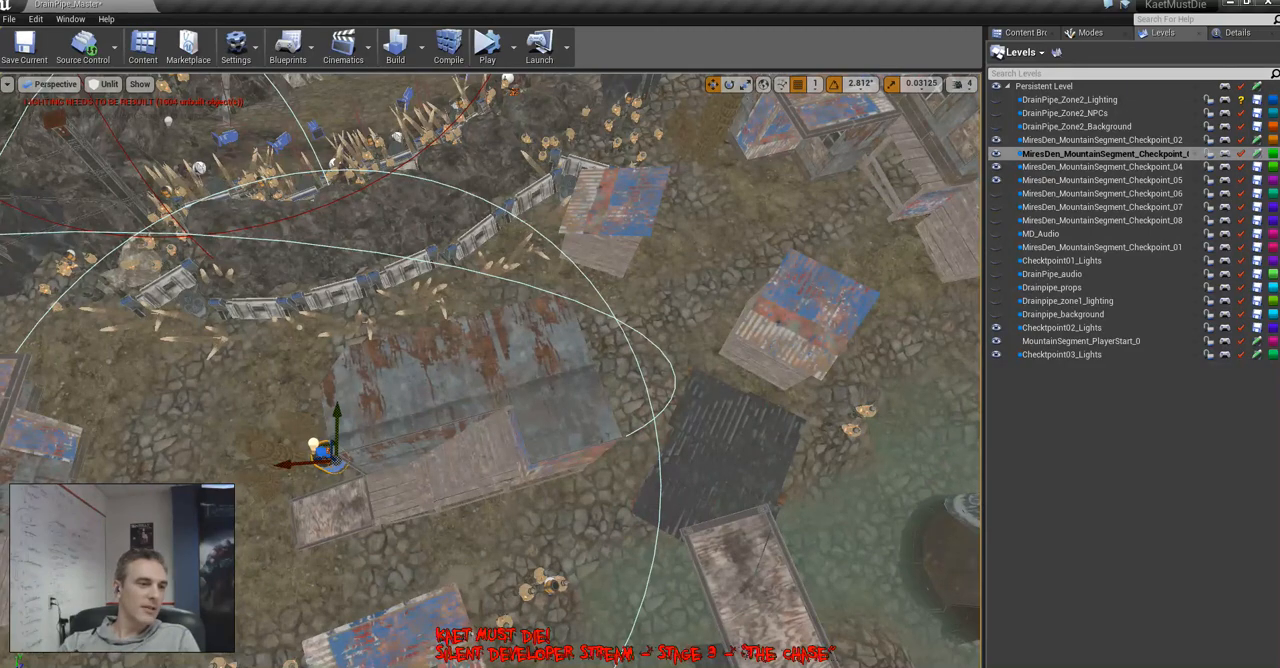
alt+drag(324, 454, 756, 180)
key(f)
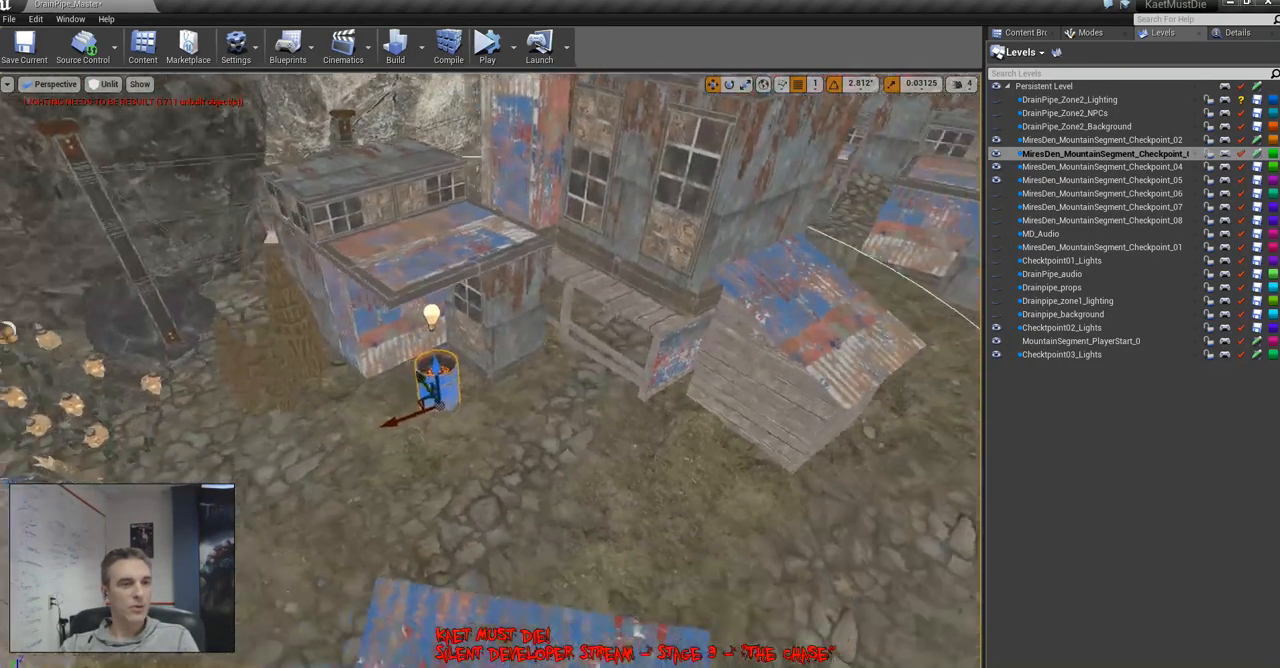
right_drag(560, 370, 545, 375)
key(a)
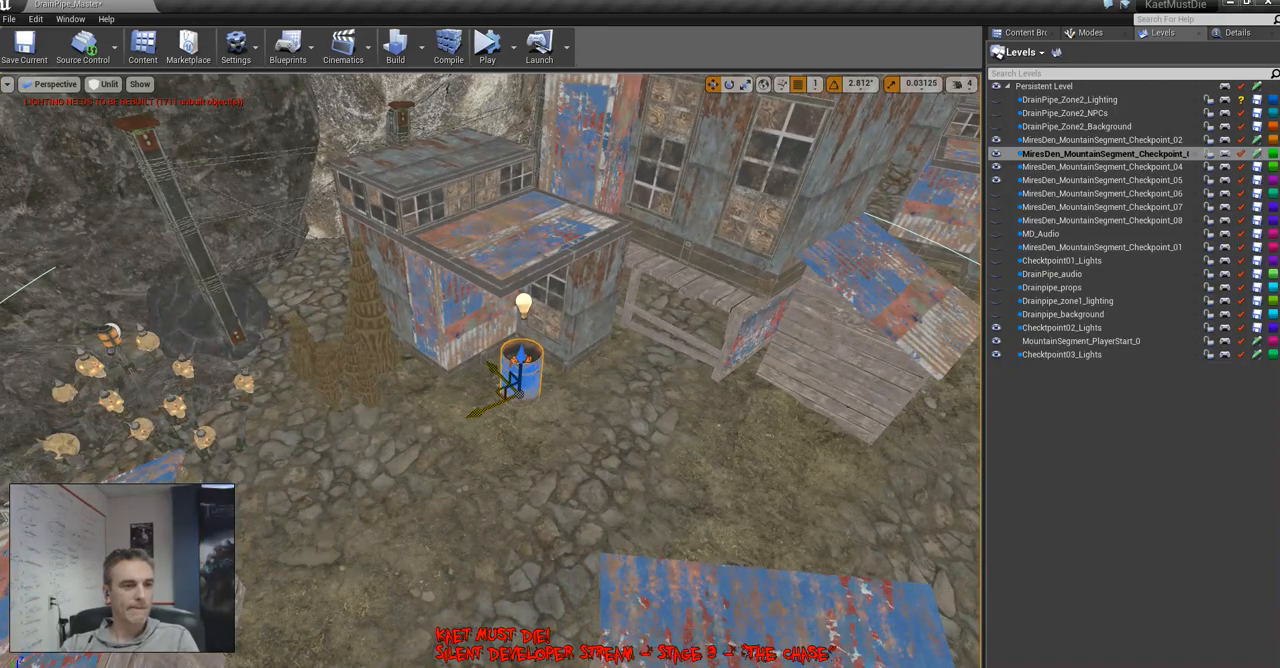
Shift the new fire barrel away from the annex corner along the building front to the raised wooden deck
drag(487, 384, 606, 374)
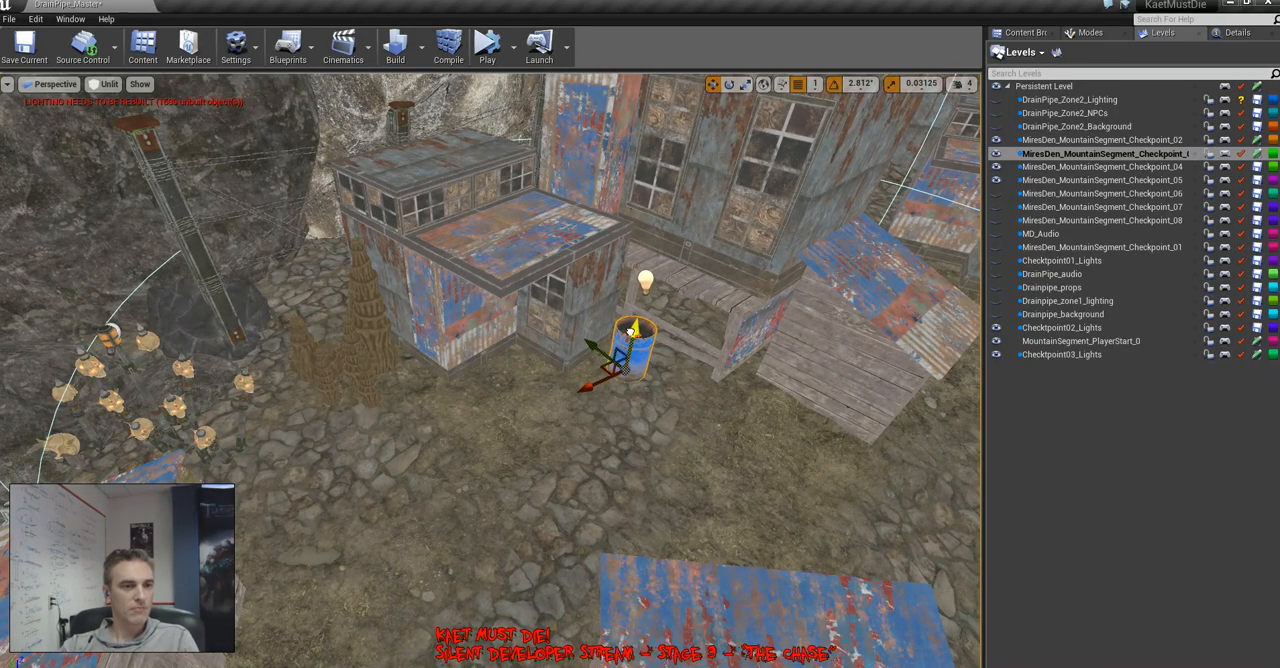
key(s)
right_drag(632, 332, 700, 330)
key(s)
key(w)
key(s)
key(a)
right_drag(614, 367, 790, 457)
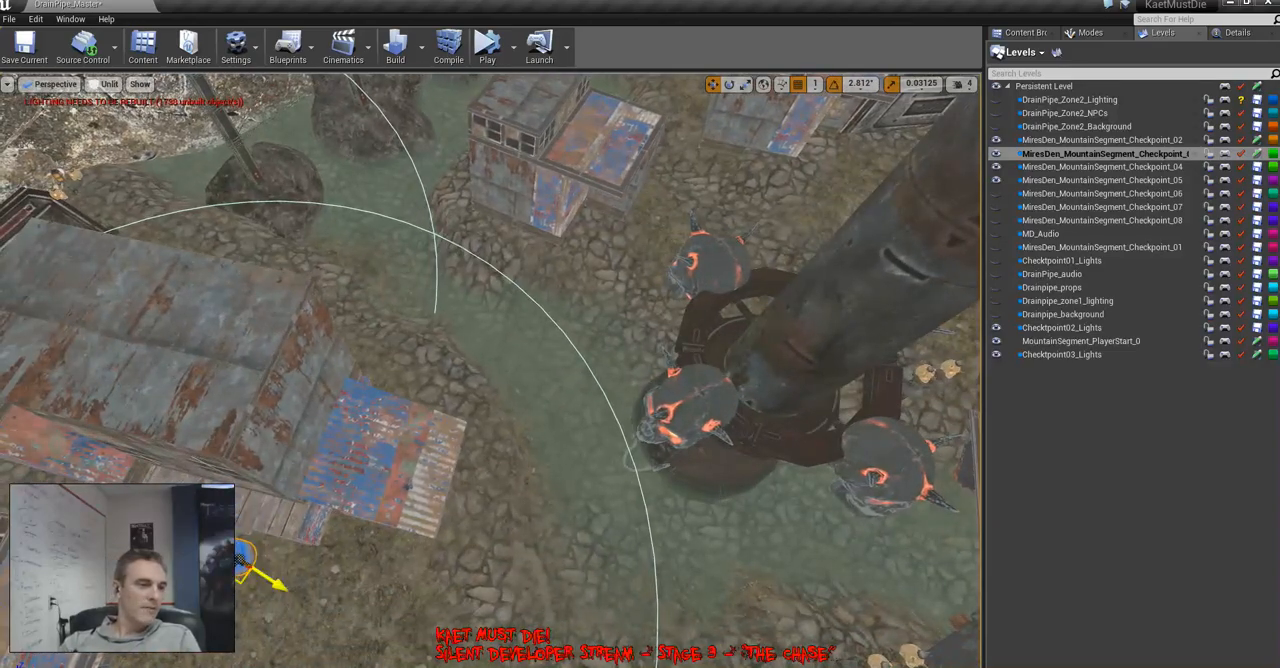